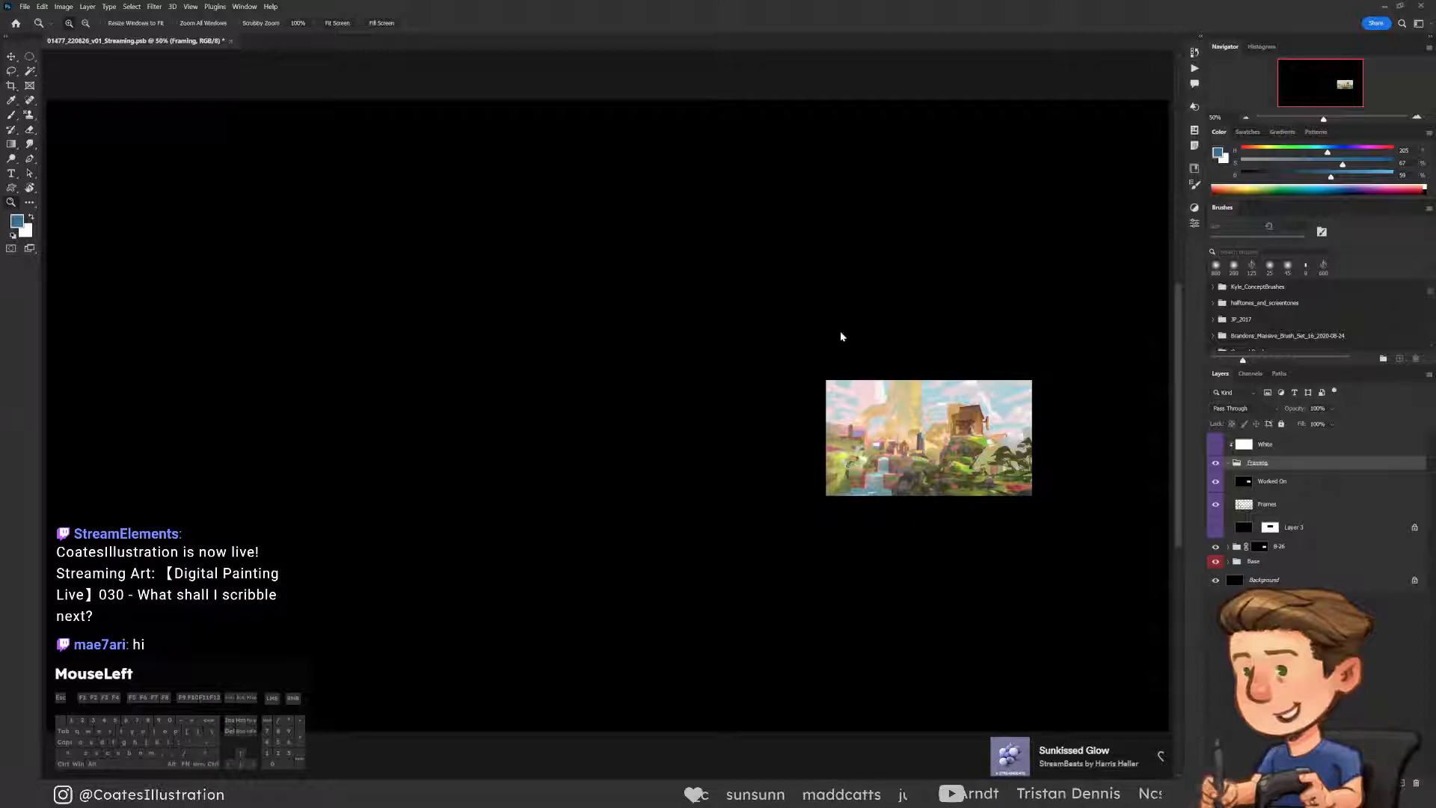
# Hide the Worked On layer in the Framing group so the full collage of frames shows
pyautogui.press('b')
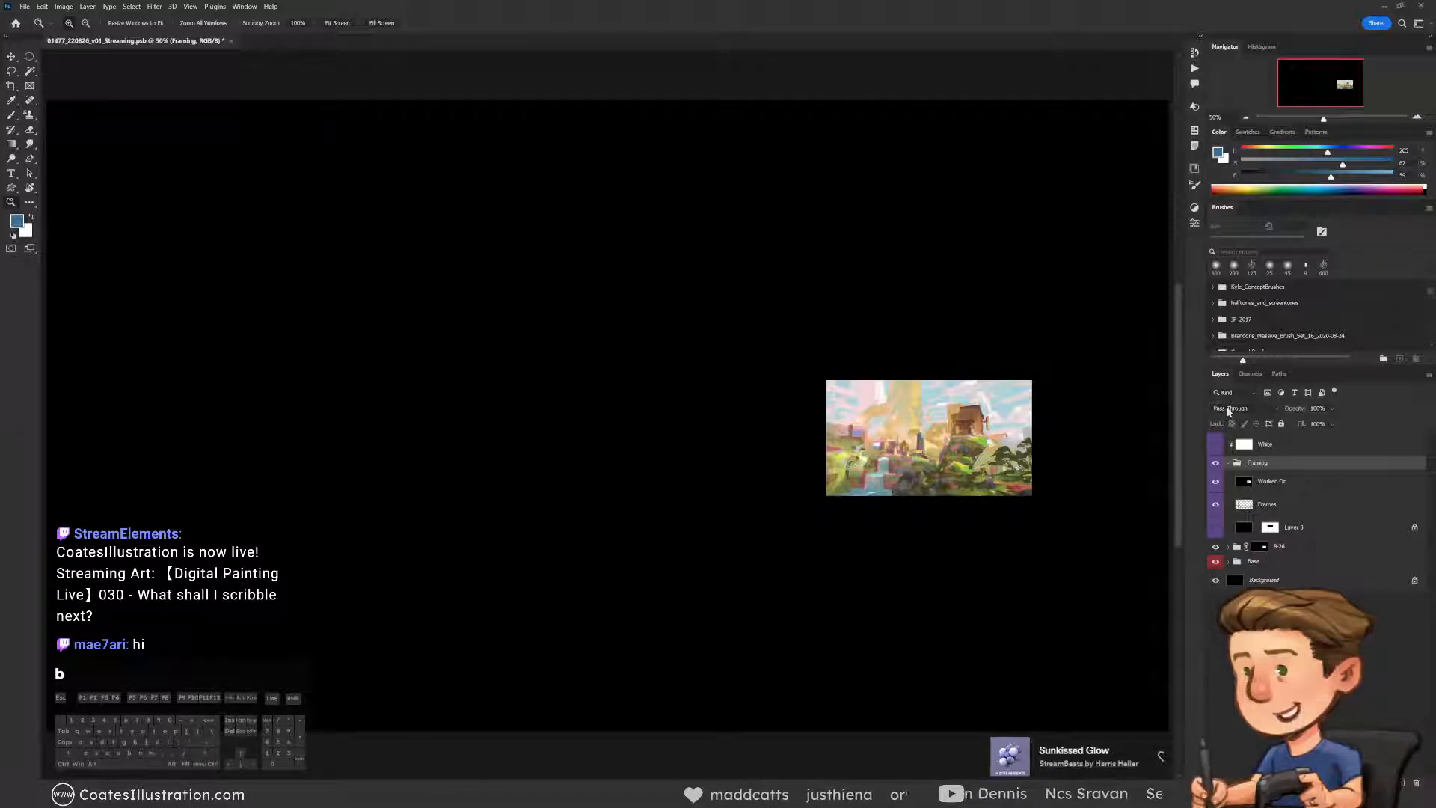
pyautogui.click(1229, 468)
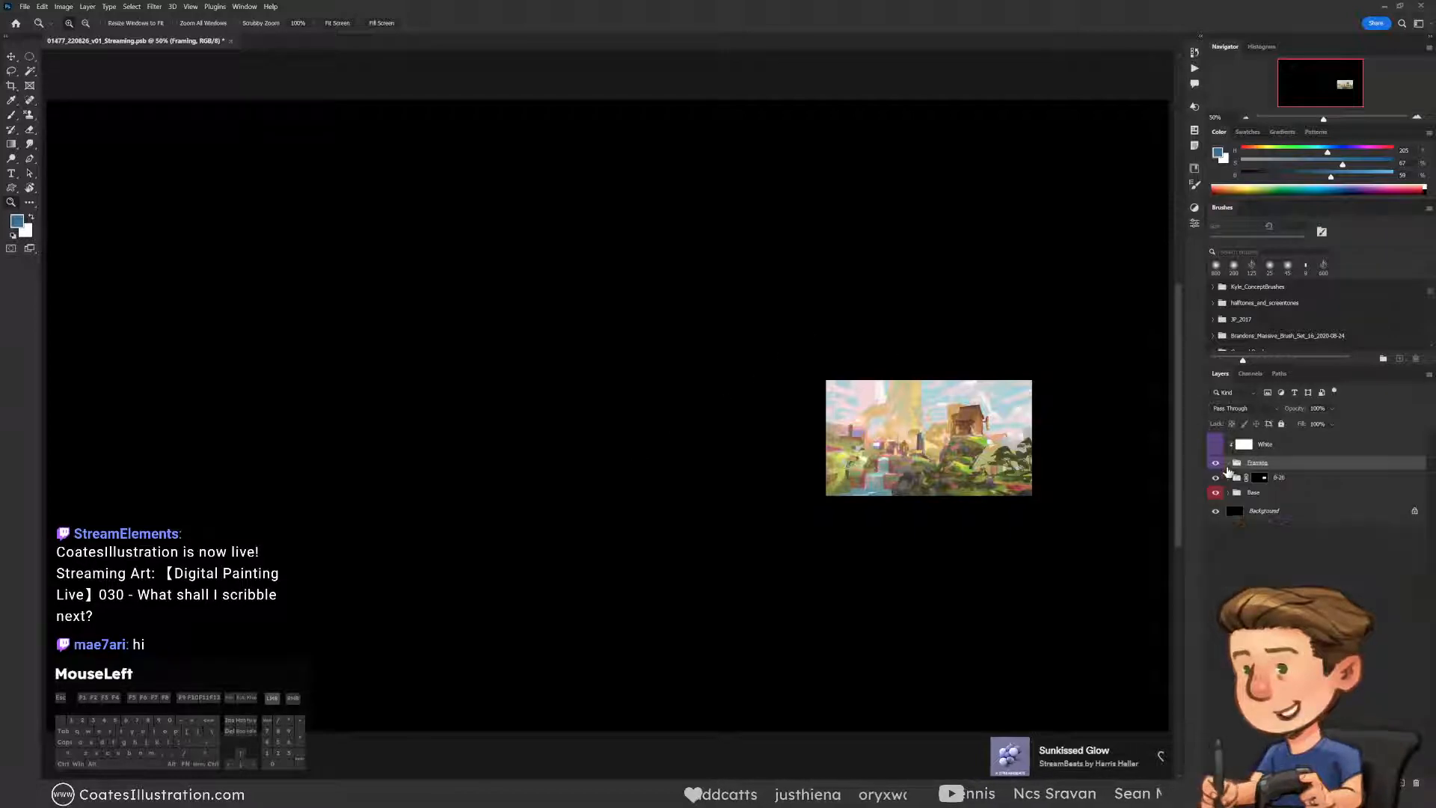
pyautogui.click(1227, 463)
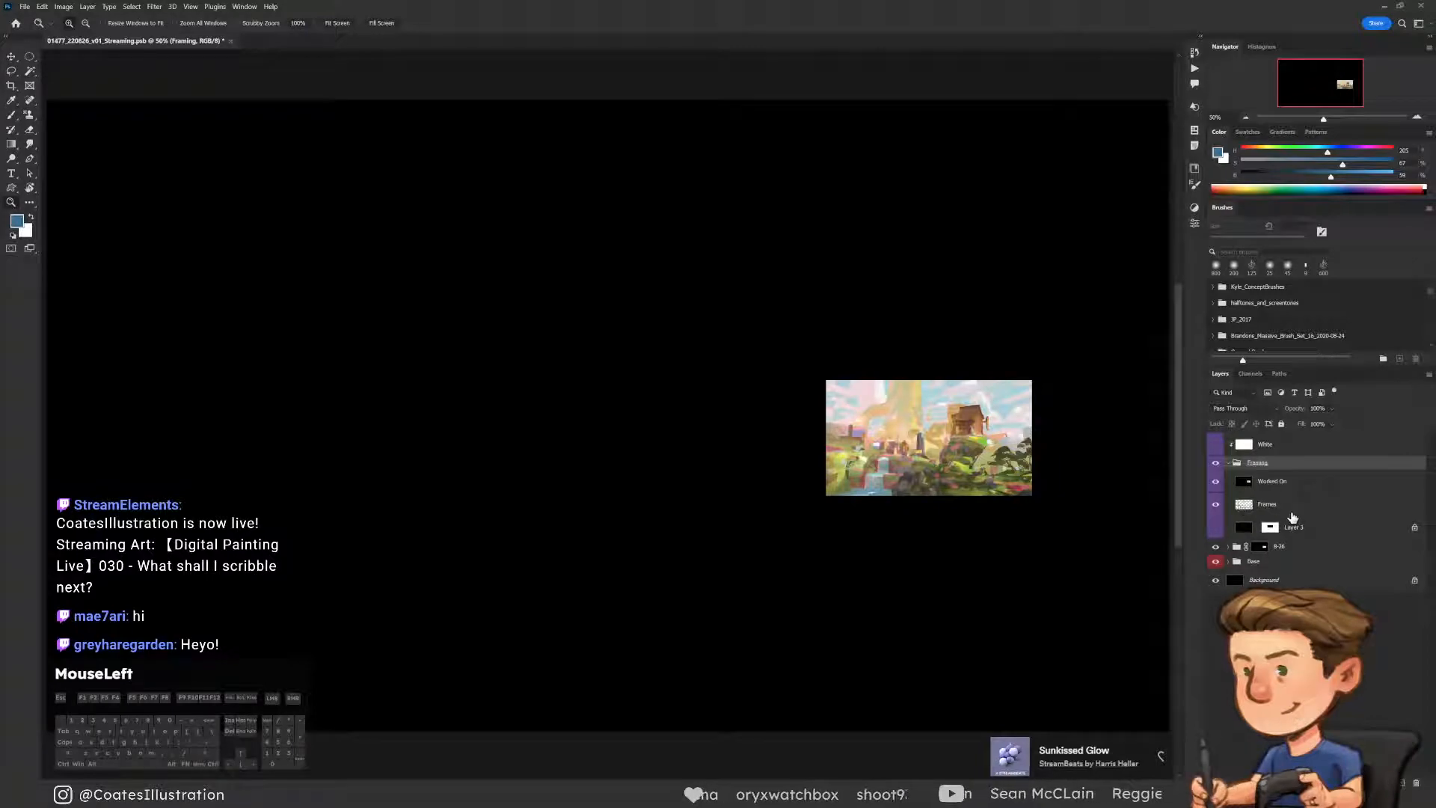
pyautogui.click(1215, 482)
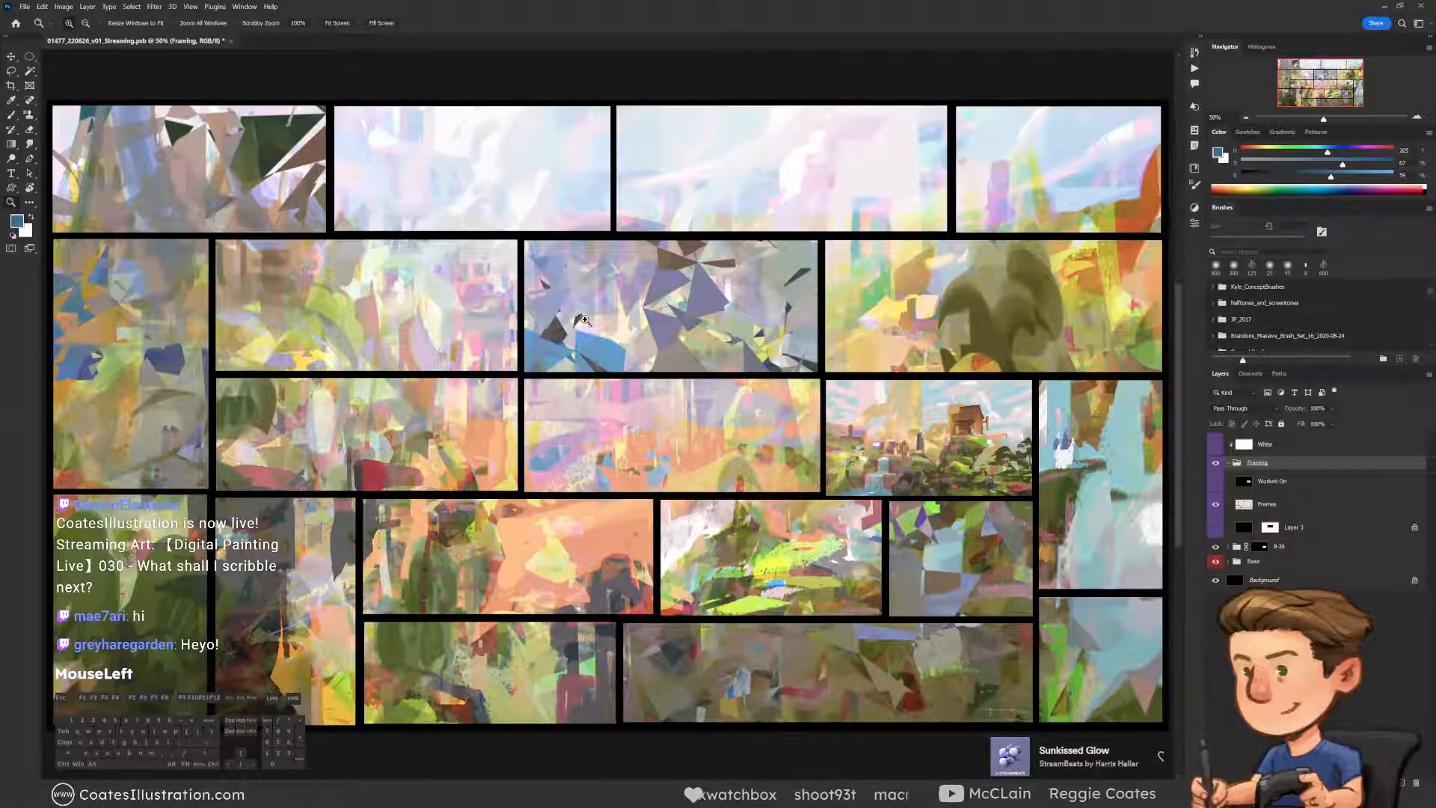
# Select the tall frame at the canvas's right edge with the Rectangular Marquee, and fine-tune the selection's position
pyautogui.moveTo(30, 56); pyautogui.dragTo(75, 59)
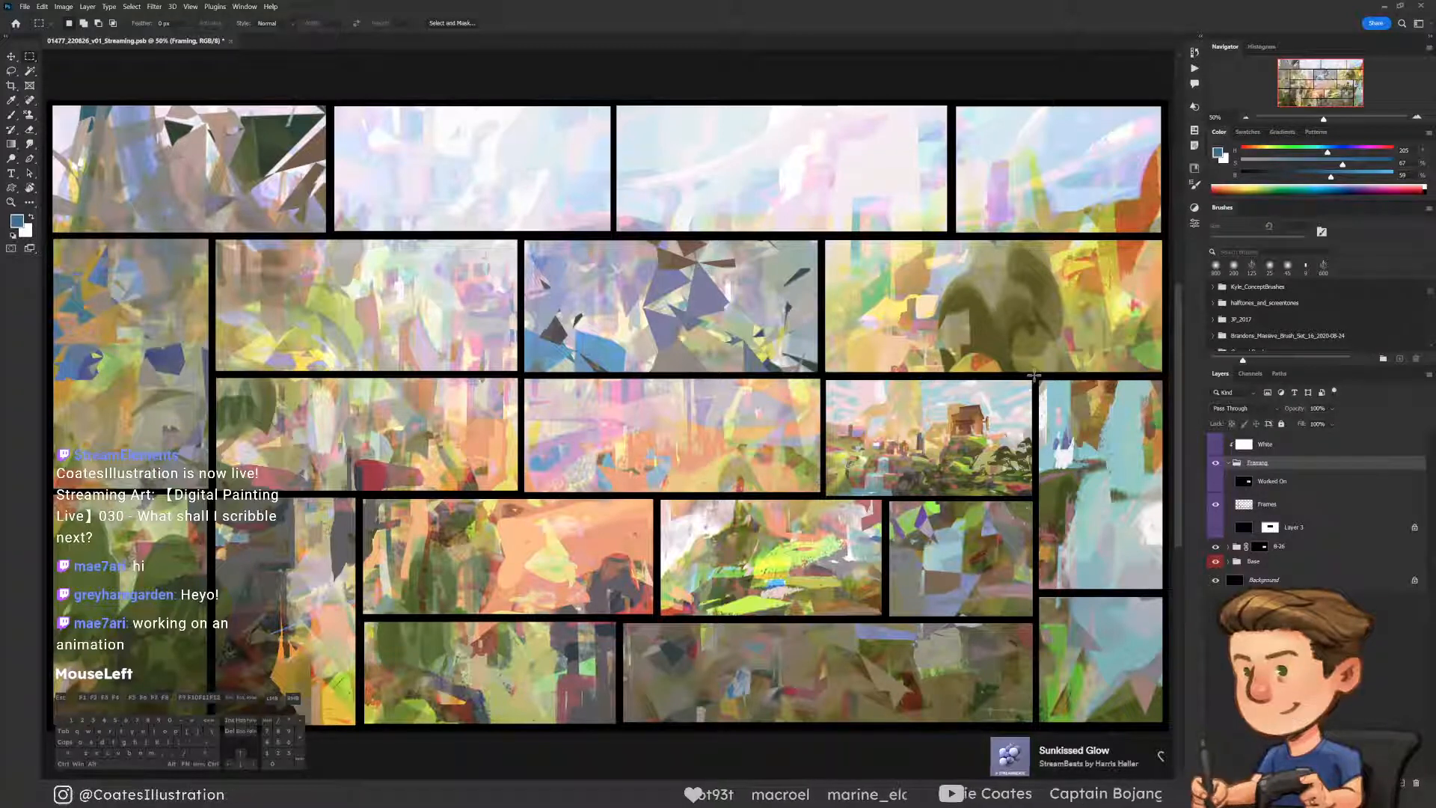
pyautogui.moveTo(1036, 377); pyautogui.dragTo(1166, 591)
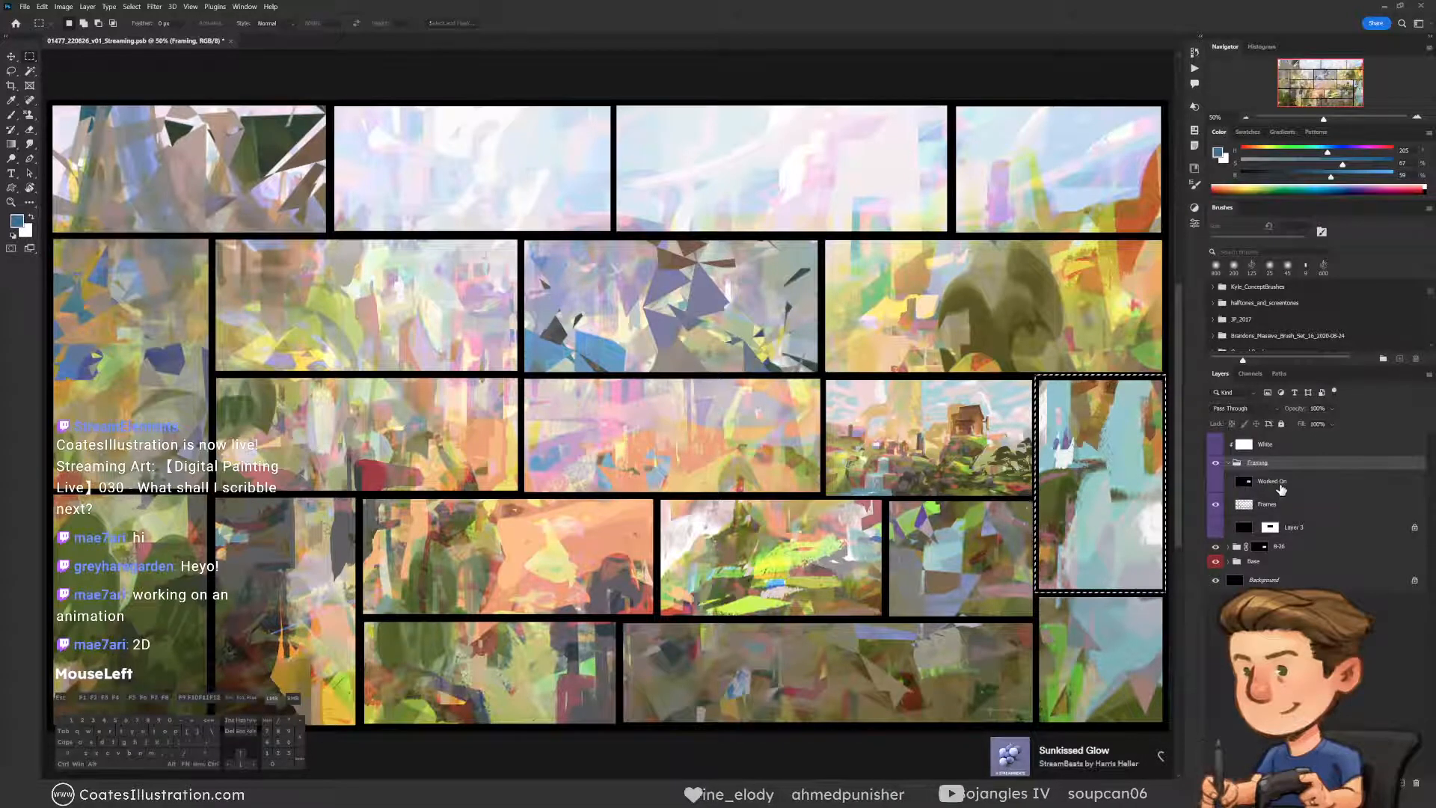
pyautogui.click(1226, 483)
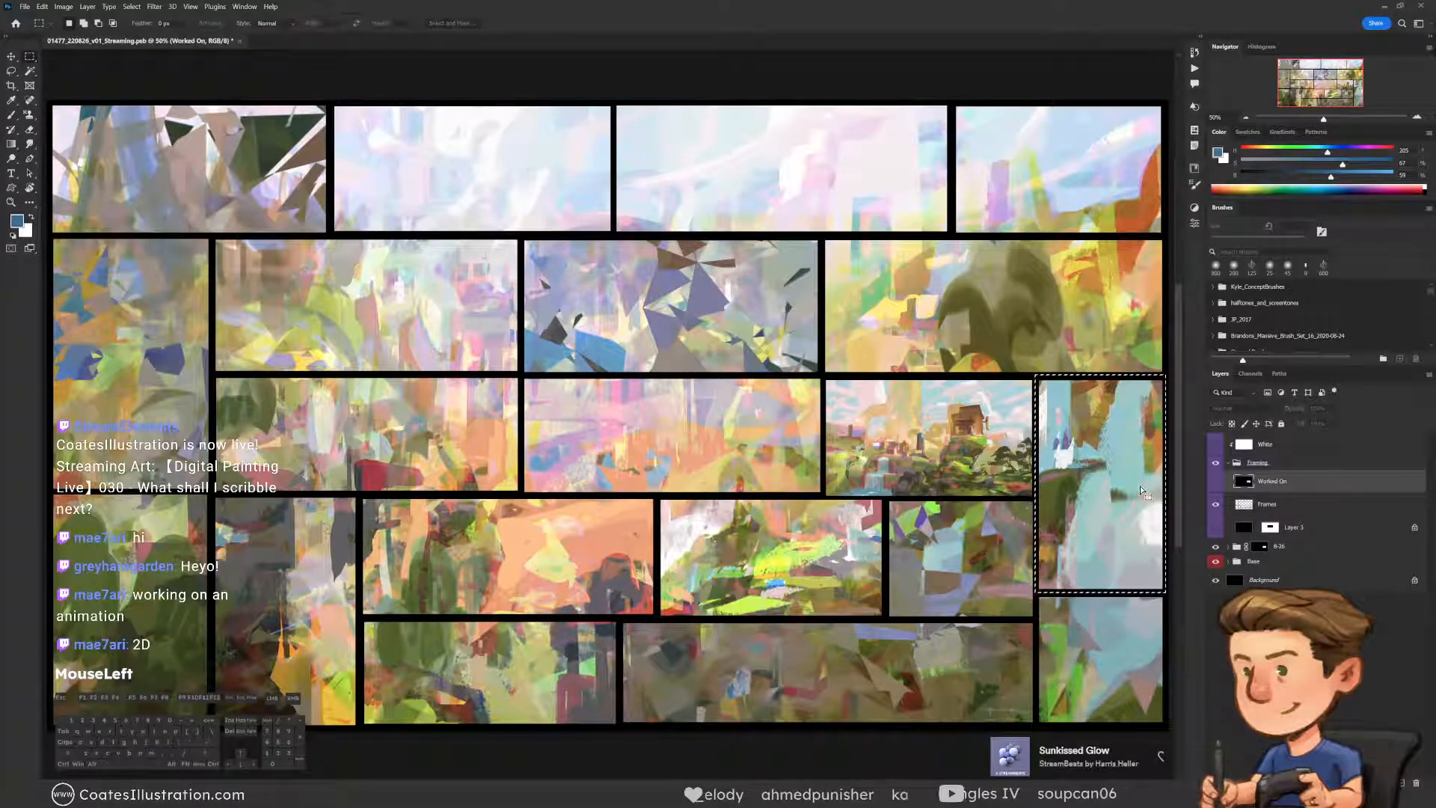
pyautogui.moveTo(1128, 488); pyautogui.dragTo(1128, 492)
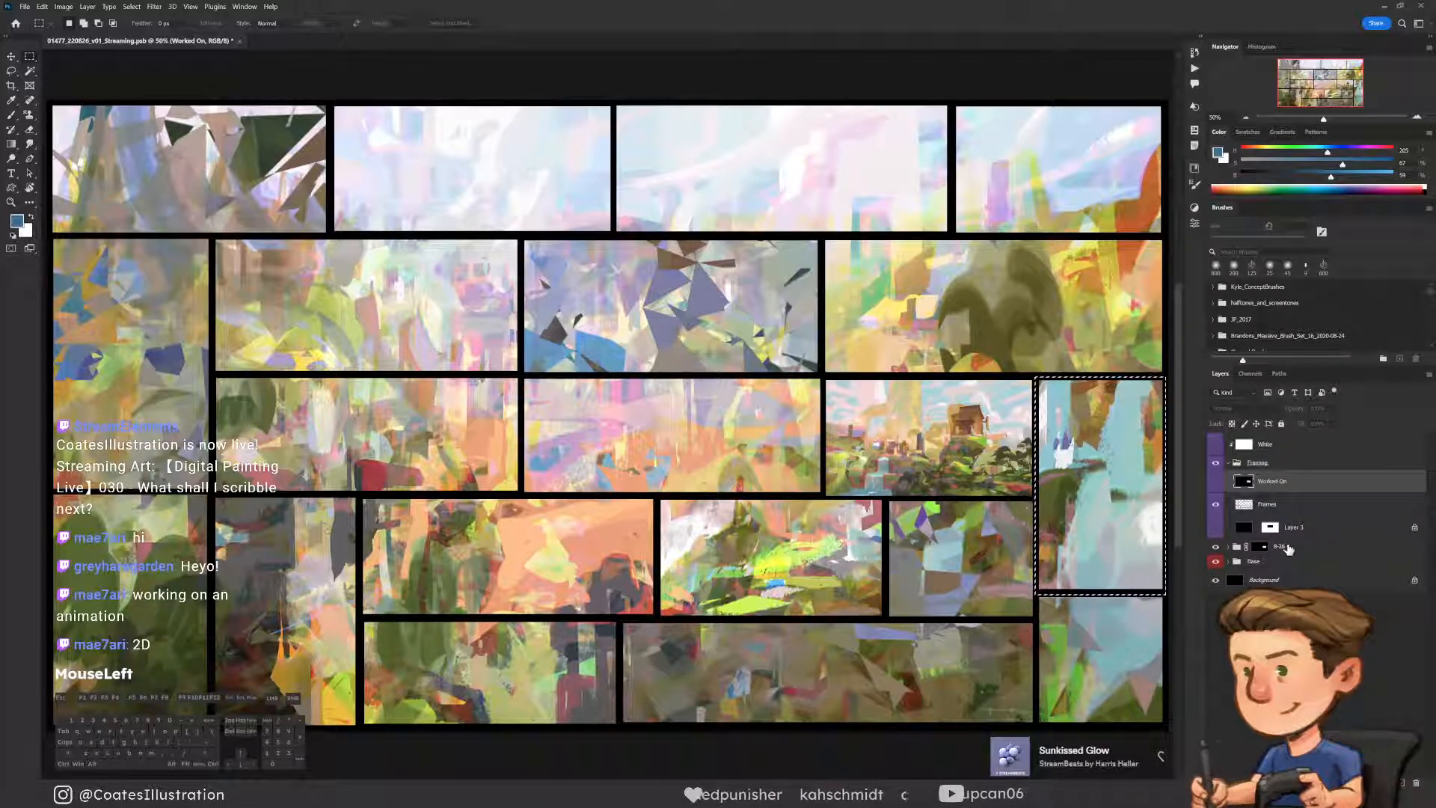
# Create a group named 8-30 above the 8-26 group and mask it to the selected tall frame
pyautogui.click(1259, 546)
pyautogui.hotkey('ctrl', 'g')
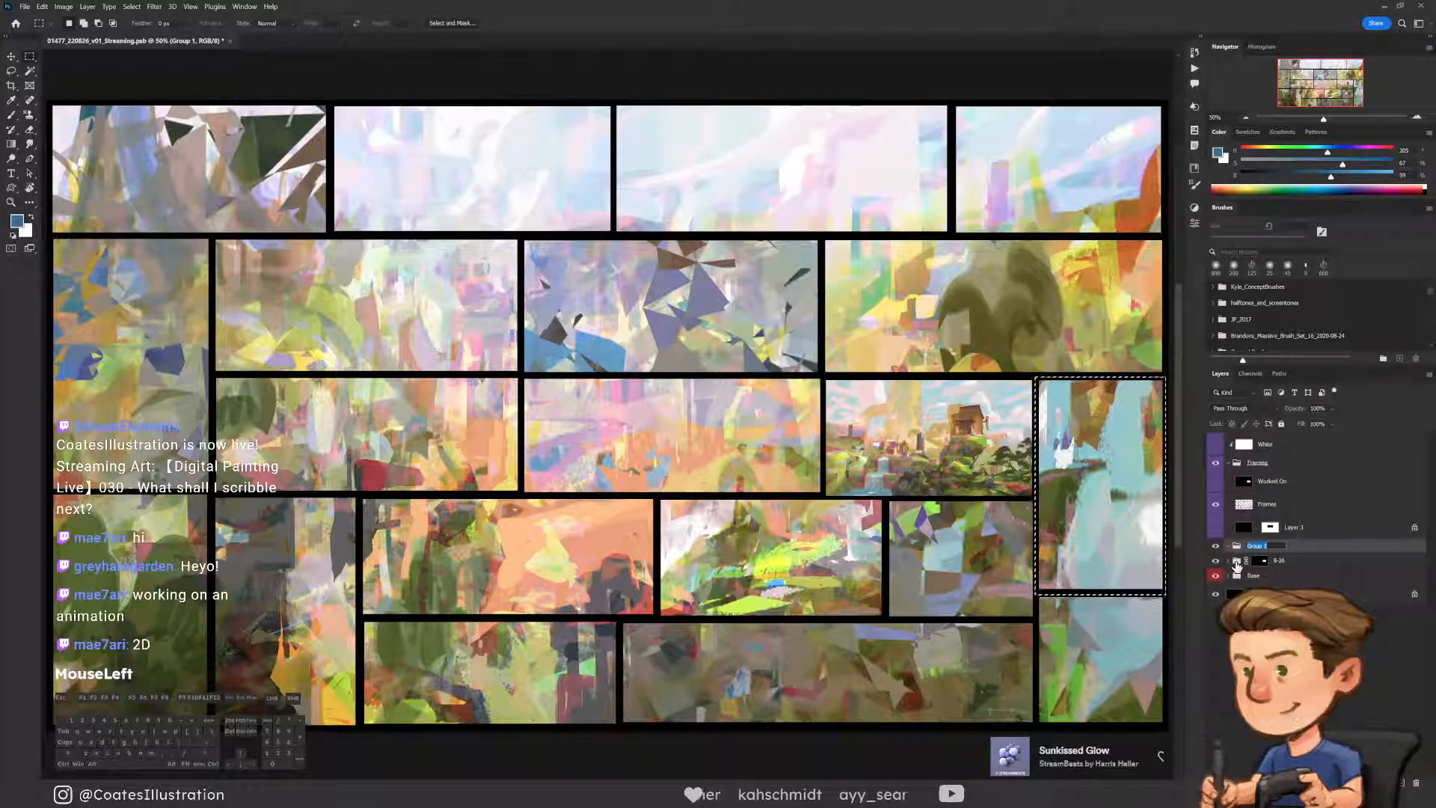
pyautogui.write('8')
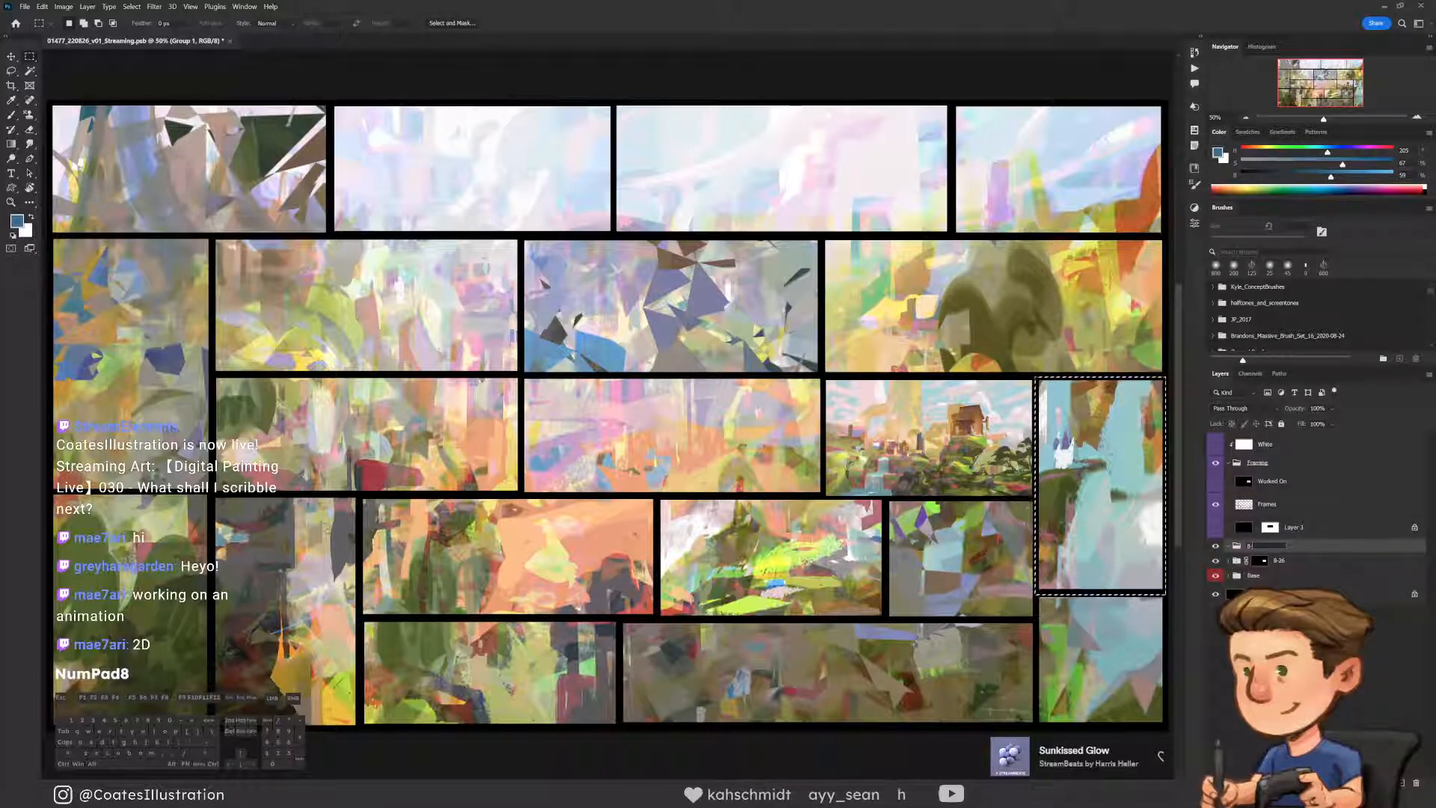
pyautogui.write('-30')
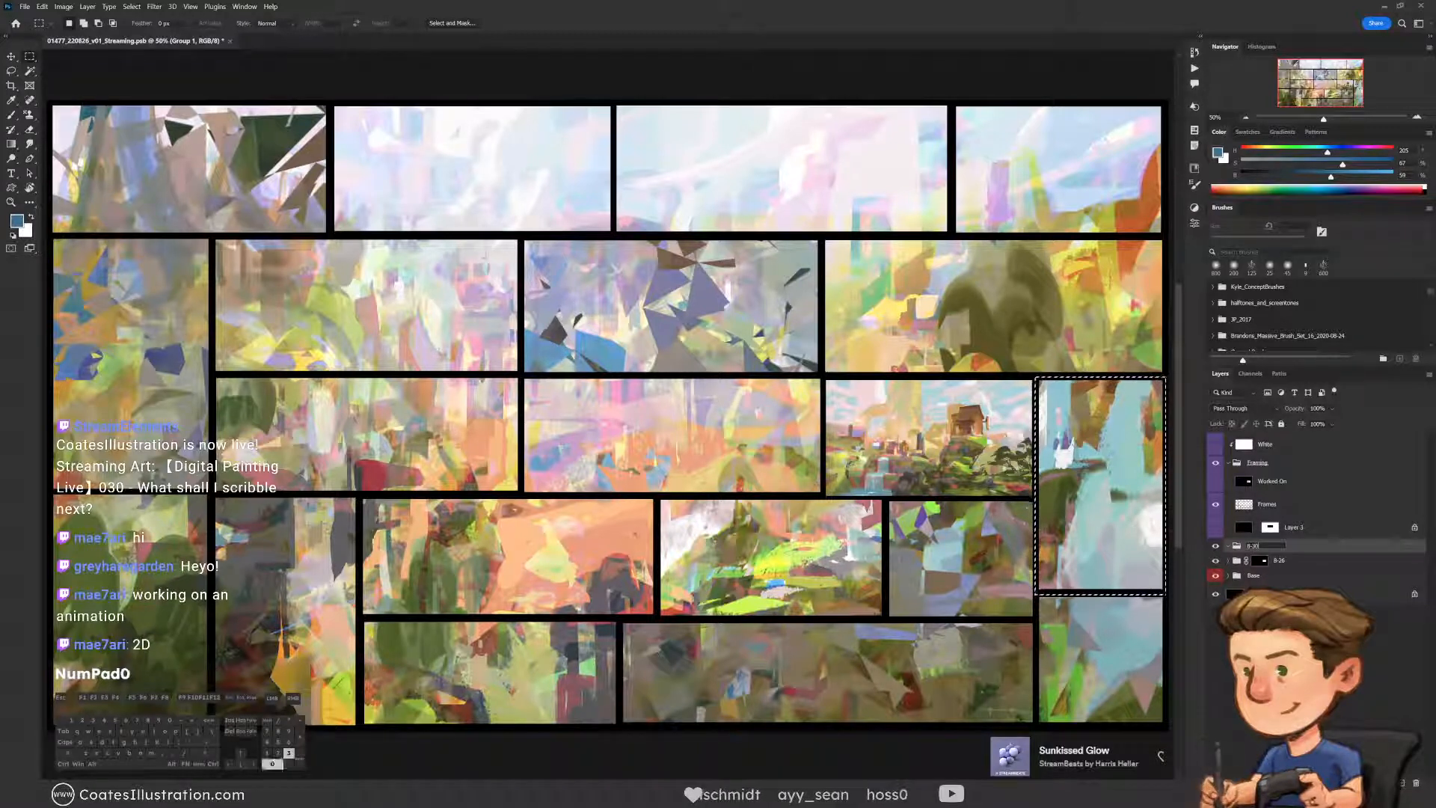
pyautogui.click(1321, 550)
pyautogui.click(1350, 782)
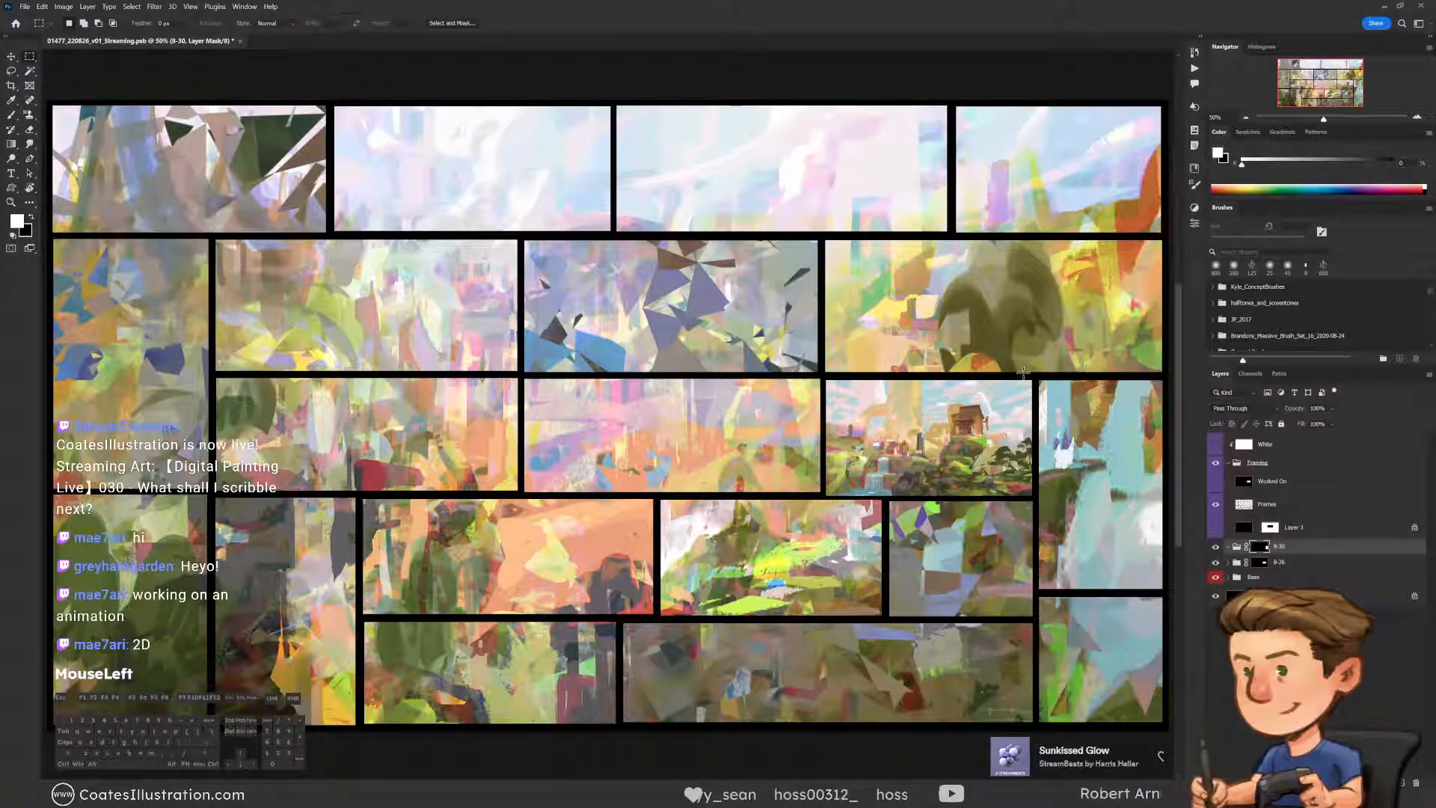
# Select the tall frame again with its adjoining border, show the Worked On layer, and delete that area from it
pyautogui.moveTo(1038, 380); pyautogui.dragTo(1116, 498)
pyautogui.moveTo(1053, 594); pyautogui.dragTo(924, 458)
pyautogui.moveTo(918, 452); pyautogui.dragTo(918, 449)
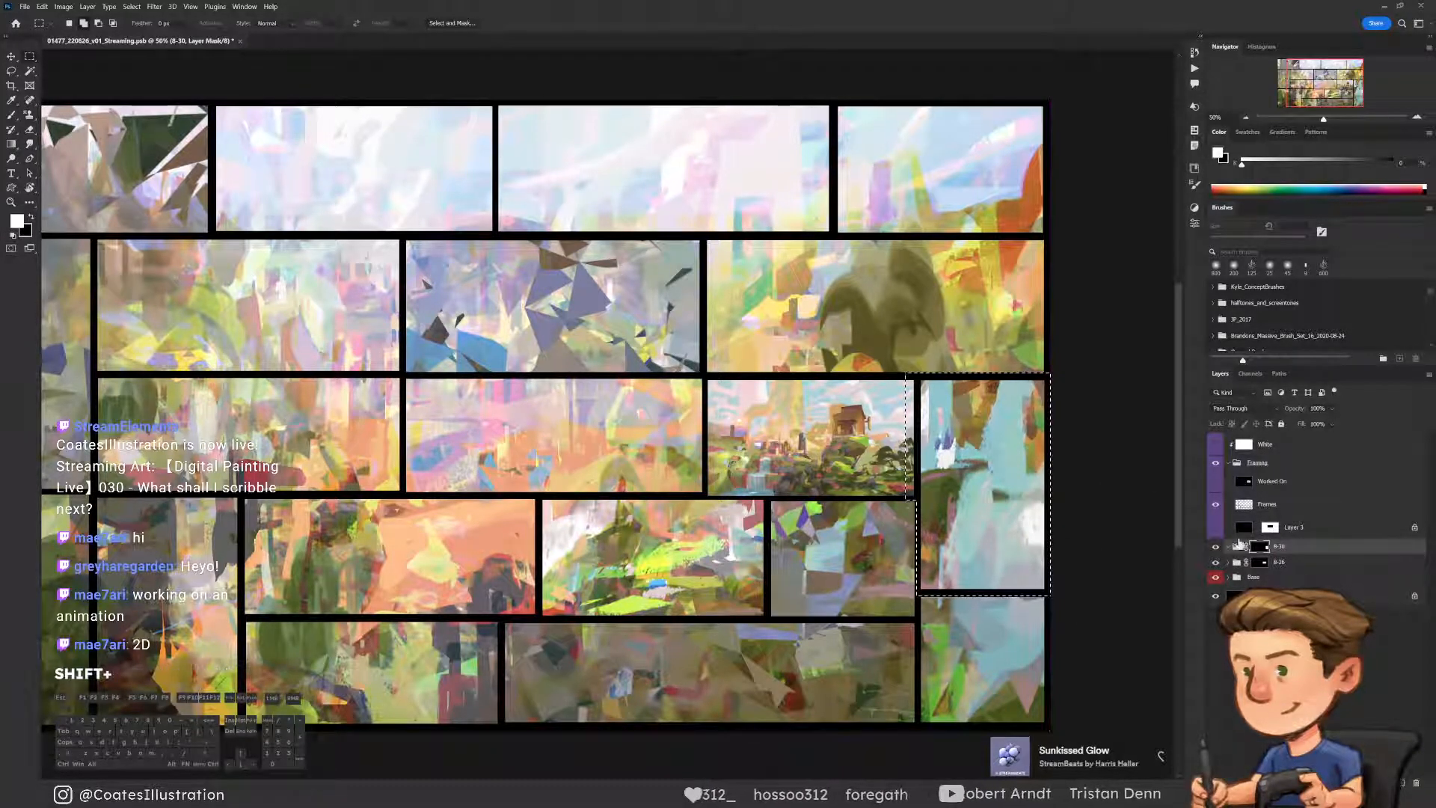
pyautogui.click(1215, 481)
pyautogui.click(1281, 484)
pyautogui.press('Delete')
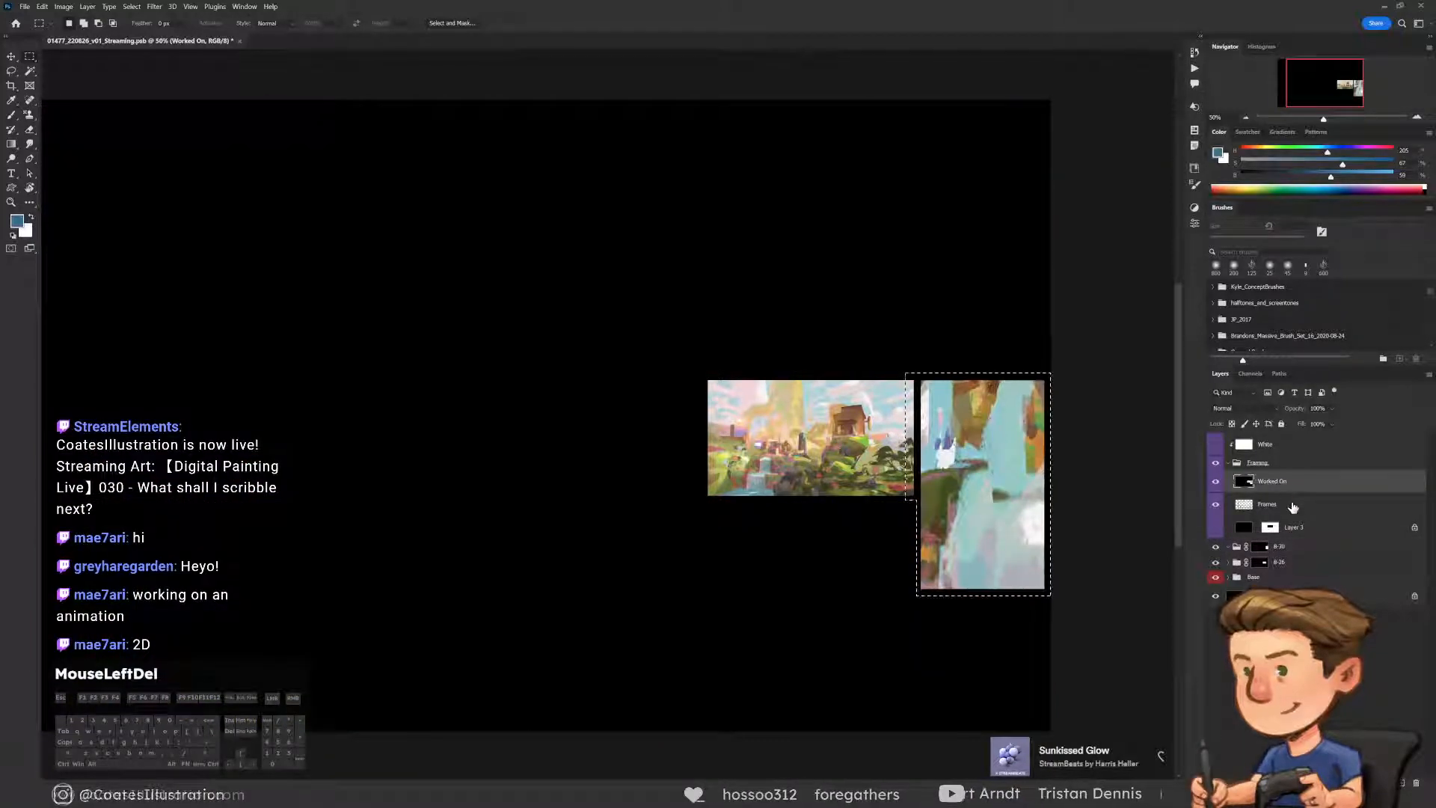
pyautogui.hotkey('ctrl', 'd')
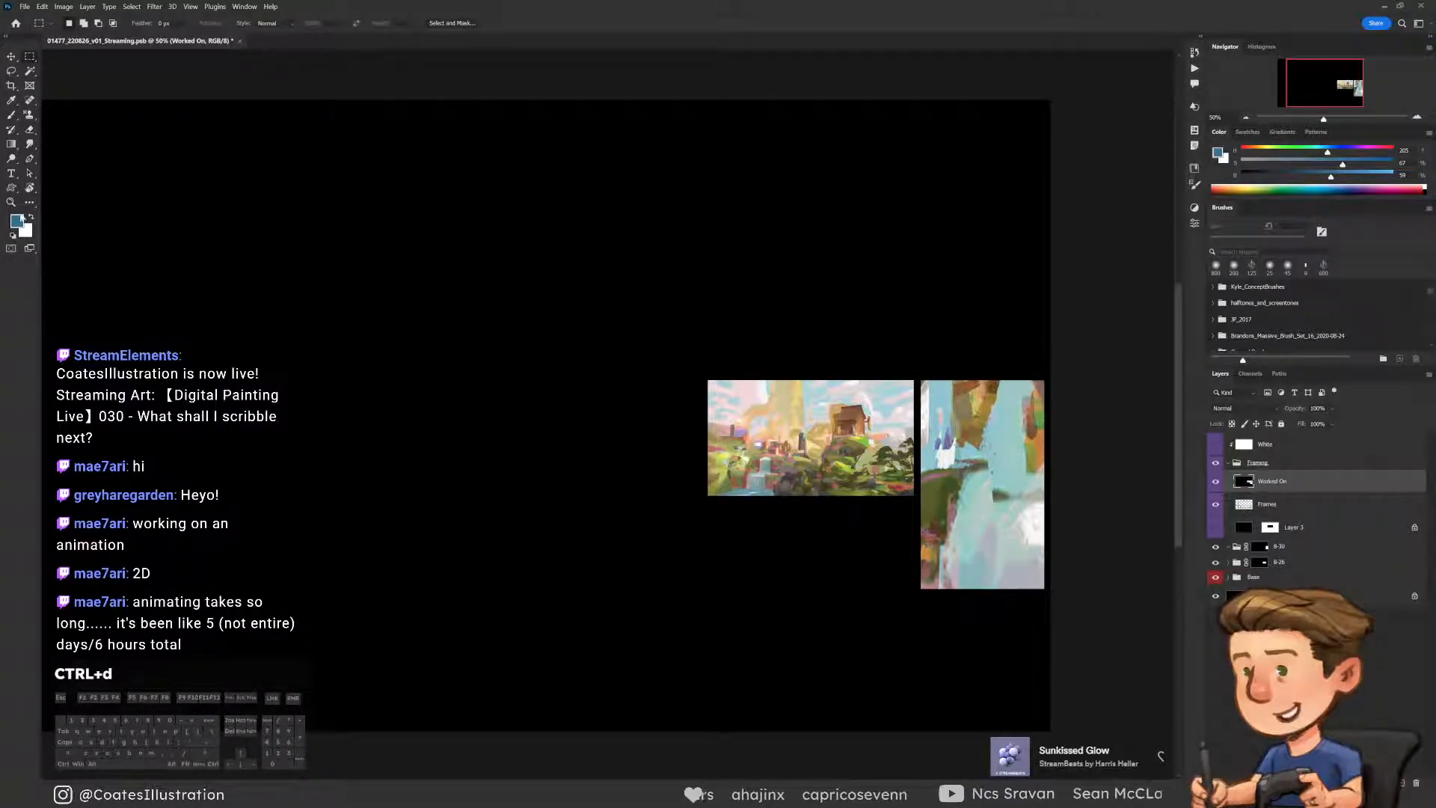
# Add a new empty layer inside the 8-30 group
pyautogui.click(13, 203)
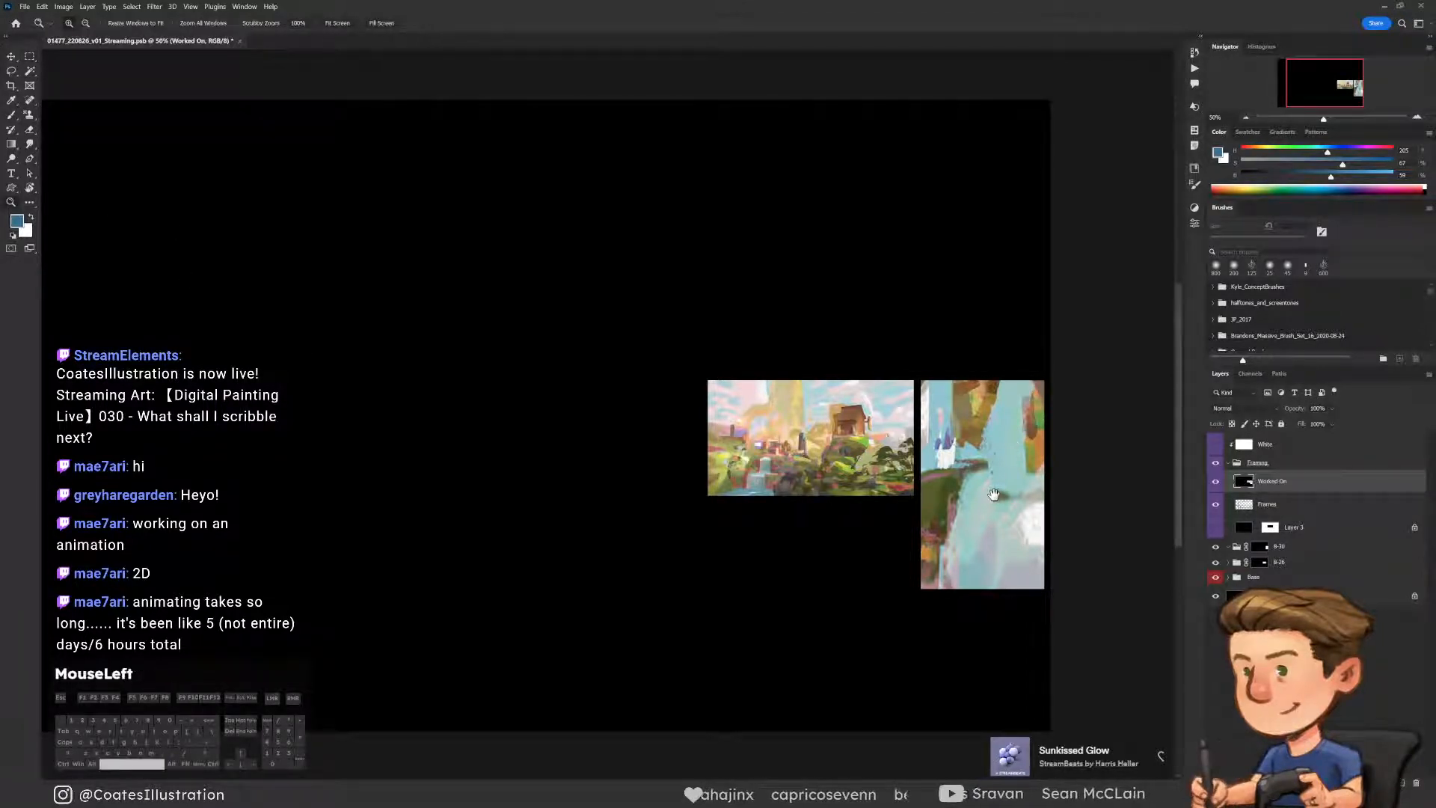
pyautogui.moveTo(994, 495); pyautogui.dragTo(751, 409)
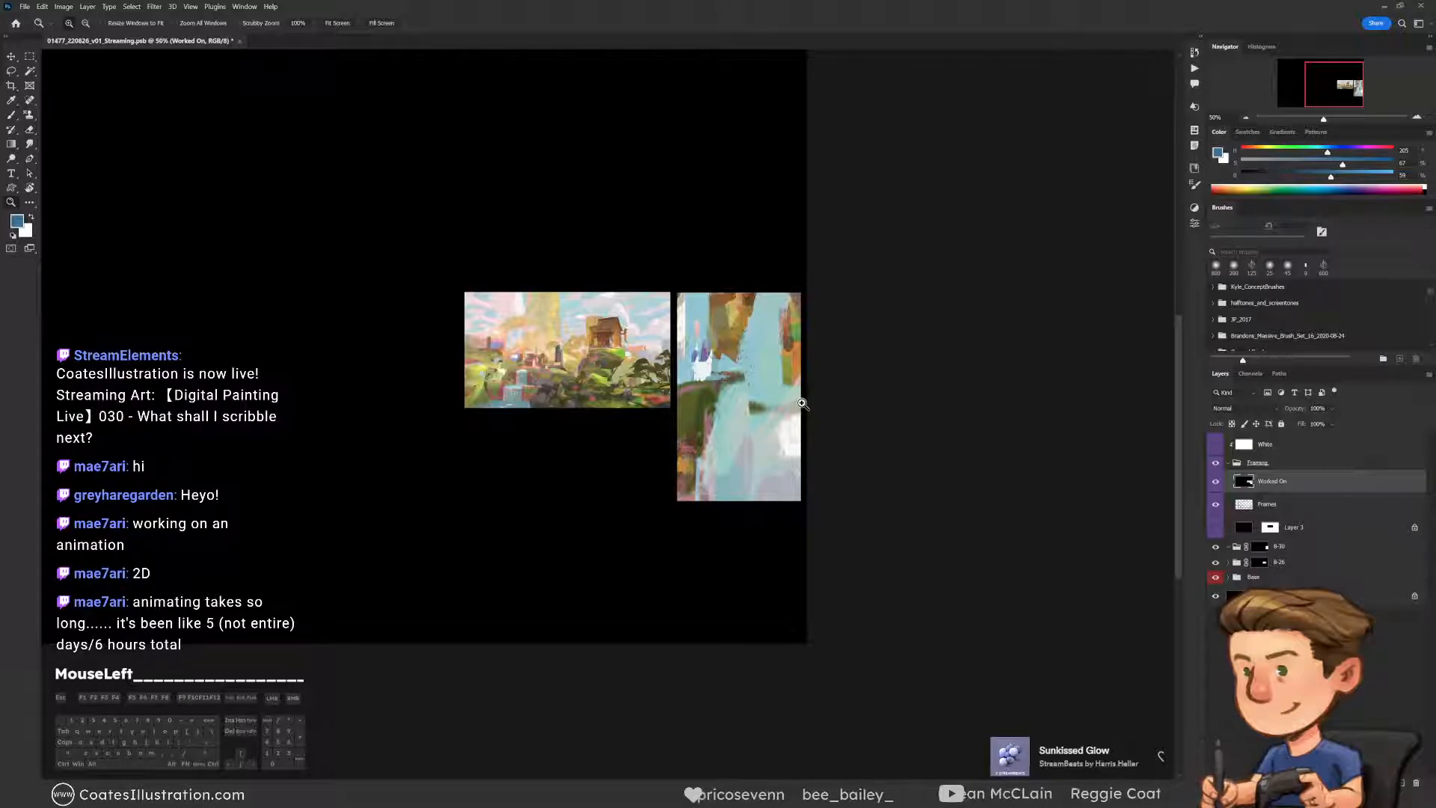
pyautogui.click(1215, 481)
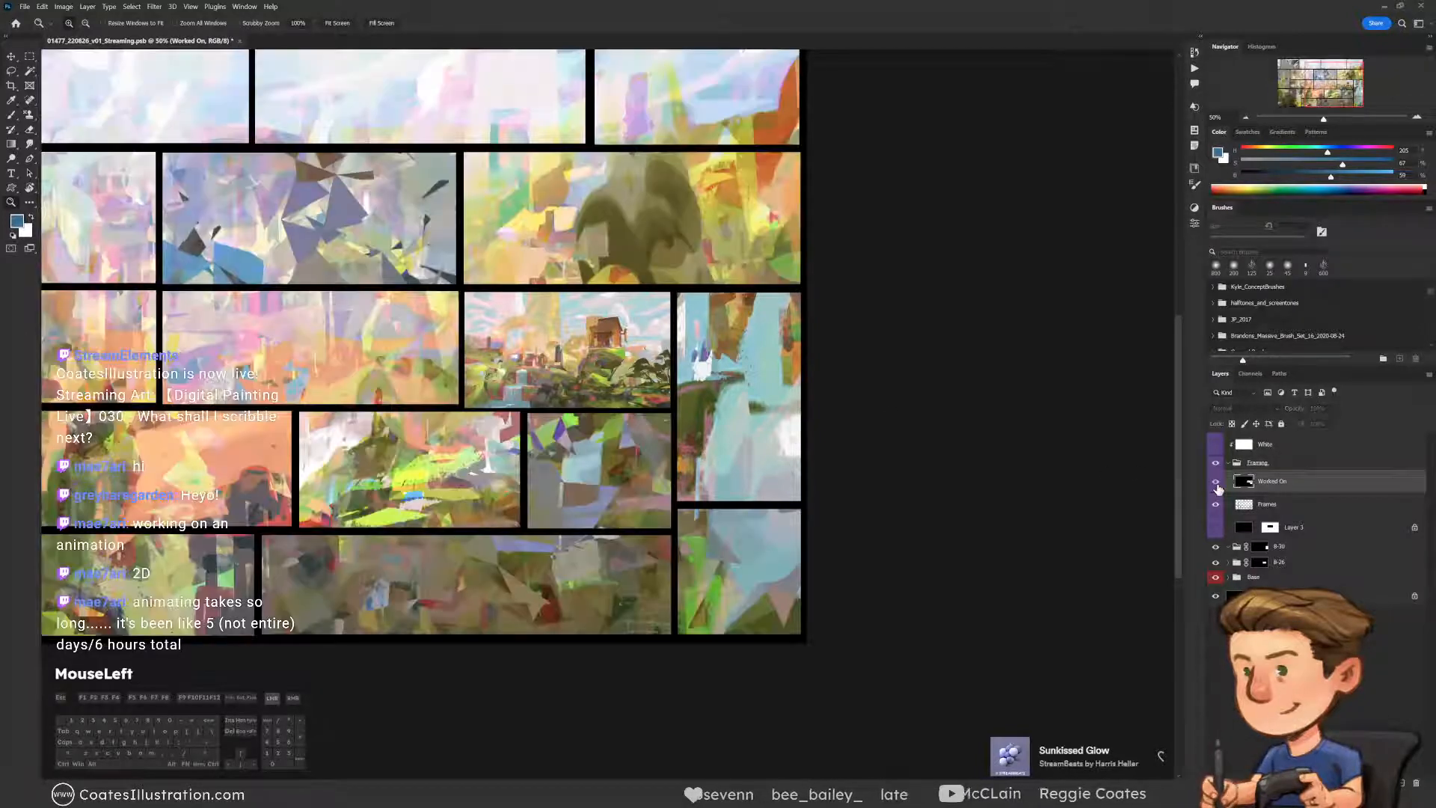
pyautogui.click(1215, 482)
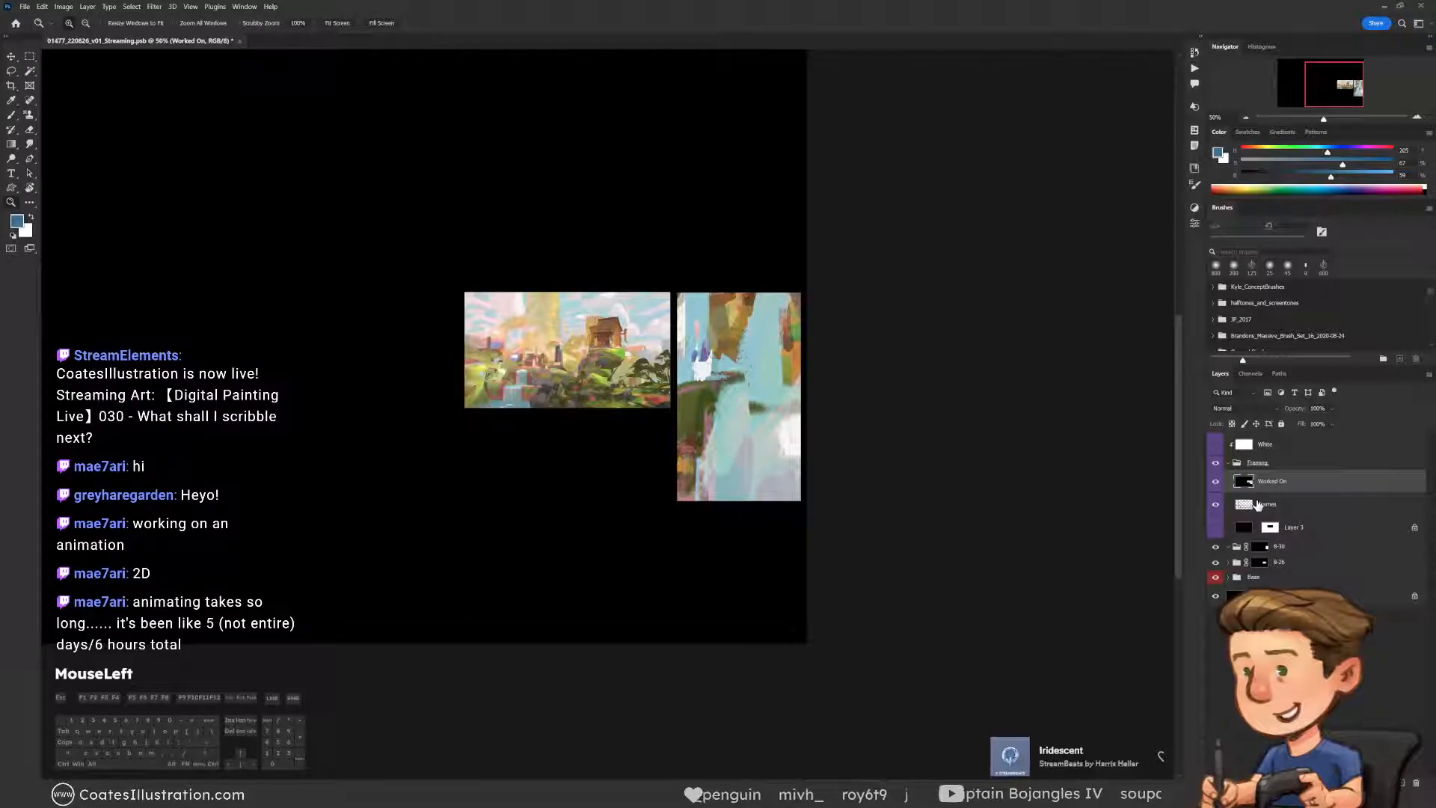
pyautogui.click(1256, 547)
pyautogui.click(1401, 783)
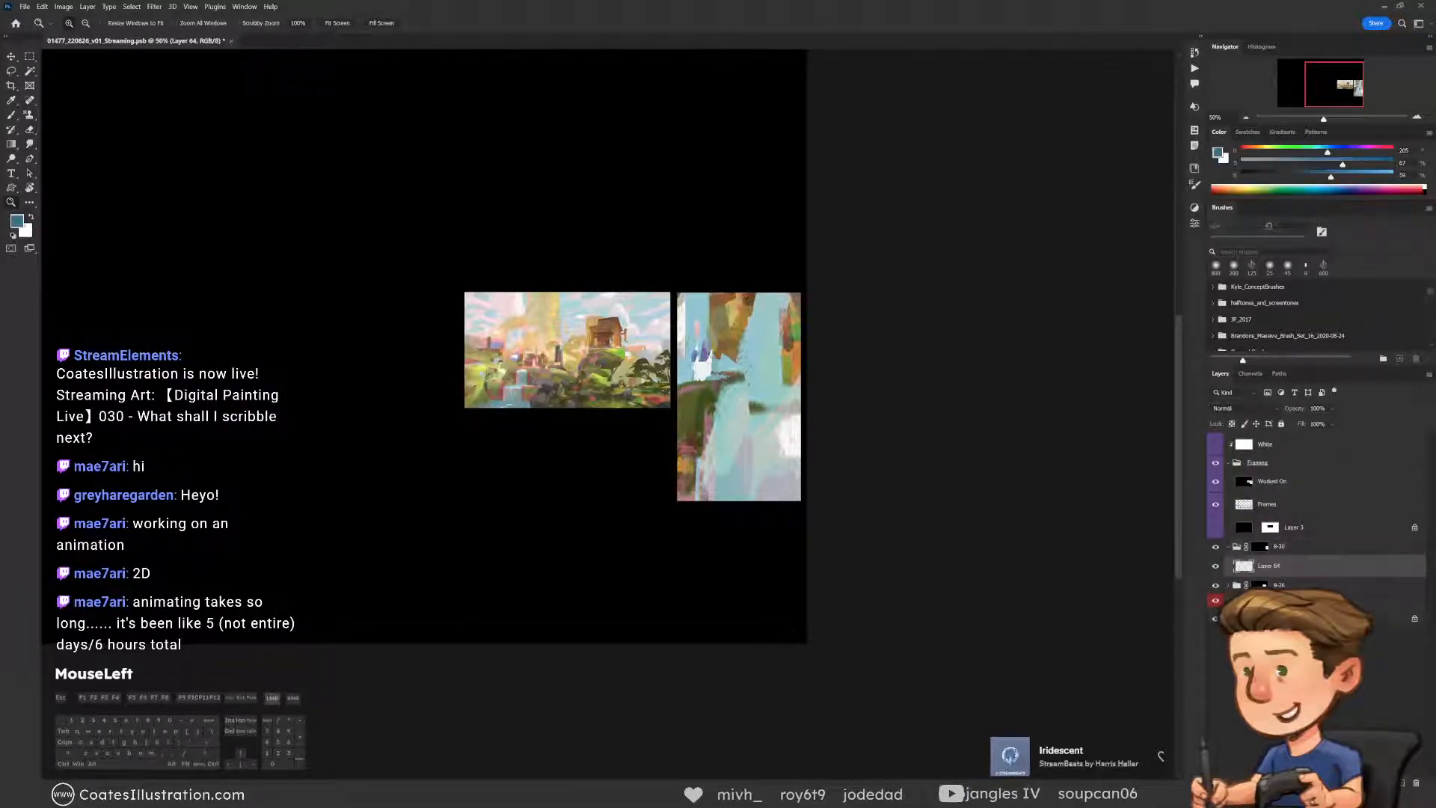
# Activate the Brush tool and reduce its size to 125 px, keeping the new layer visible
pyautogui.click(12, 115)
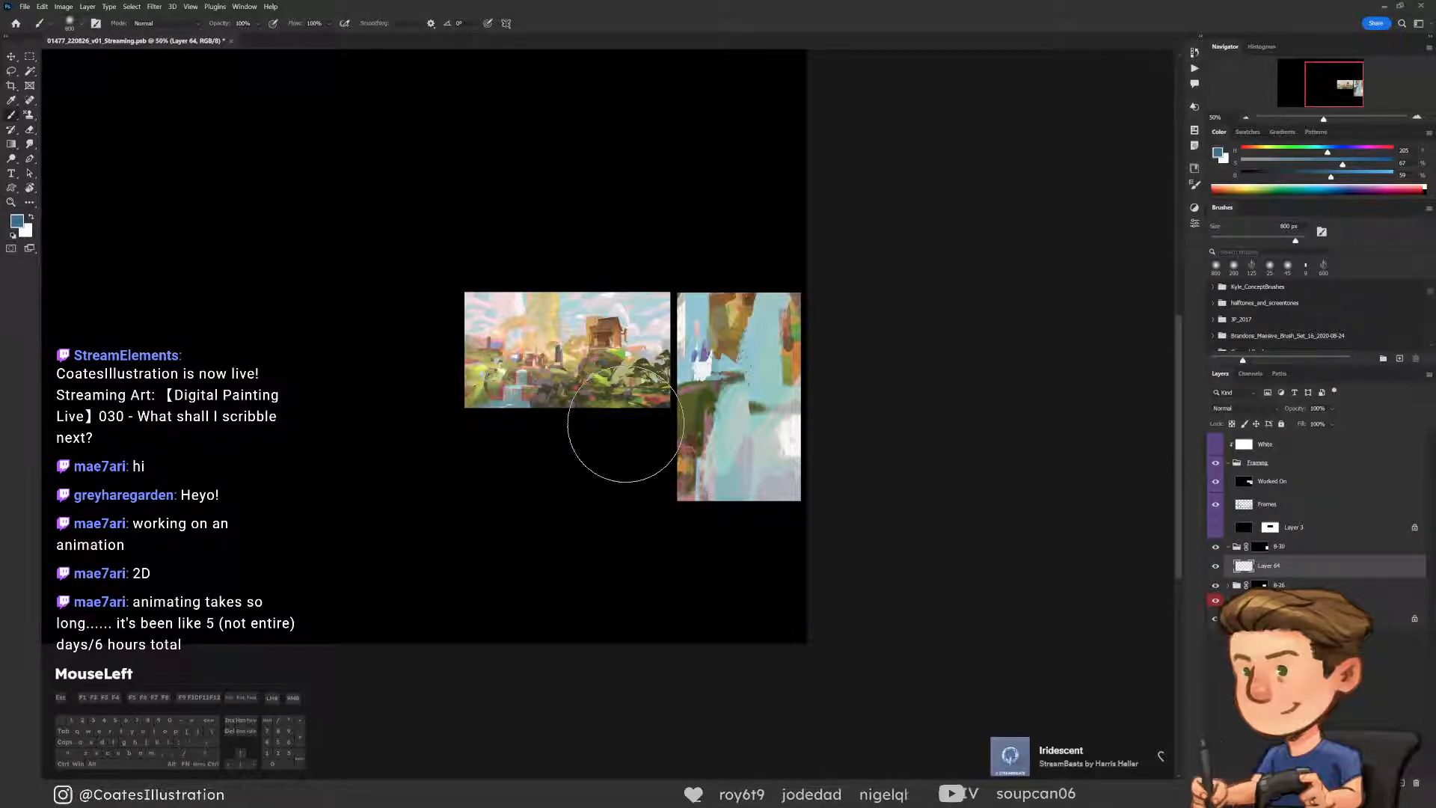
pyautogui.press('[')
pyautogui.press('[')
pyautogui.press('[')
pyautogui.press('[')
pyautogui.press('[')
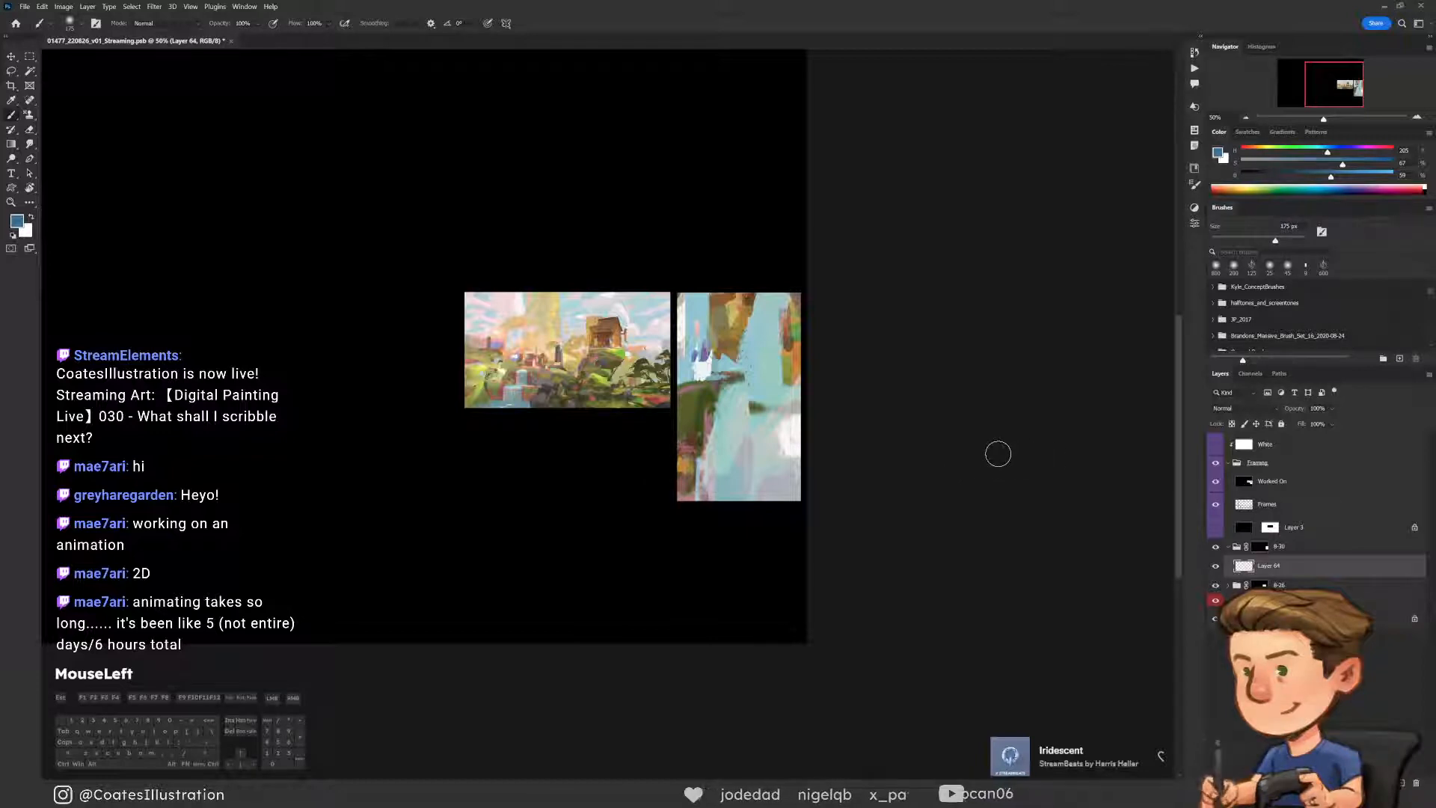
pyautogui.click(1213, 570)
pyautogui.press('b')
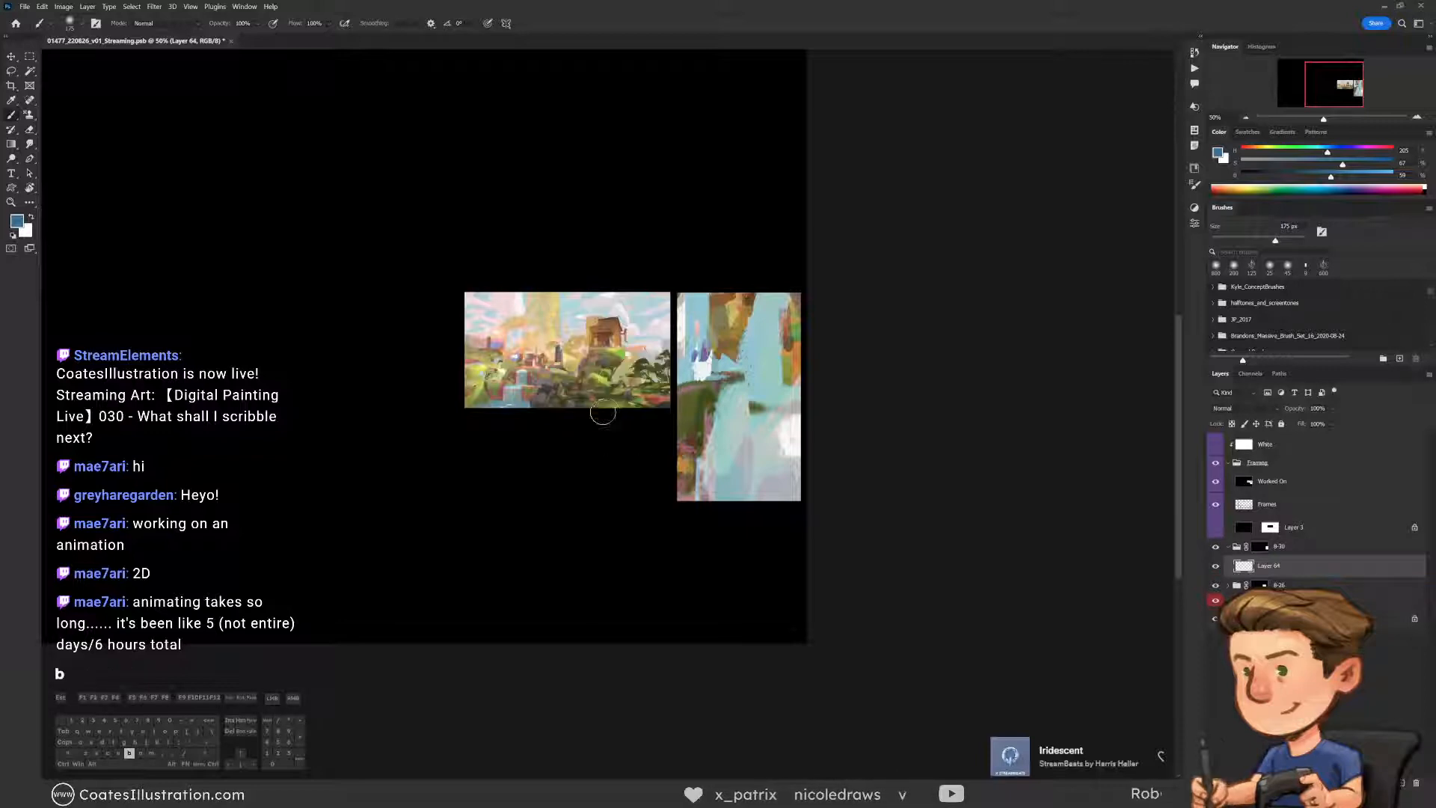
pyautogui.press('[')
pyautogui.press('[')
pyautogui.press('[')
pyautogui.press('[')
pyautogui.press('[')
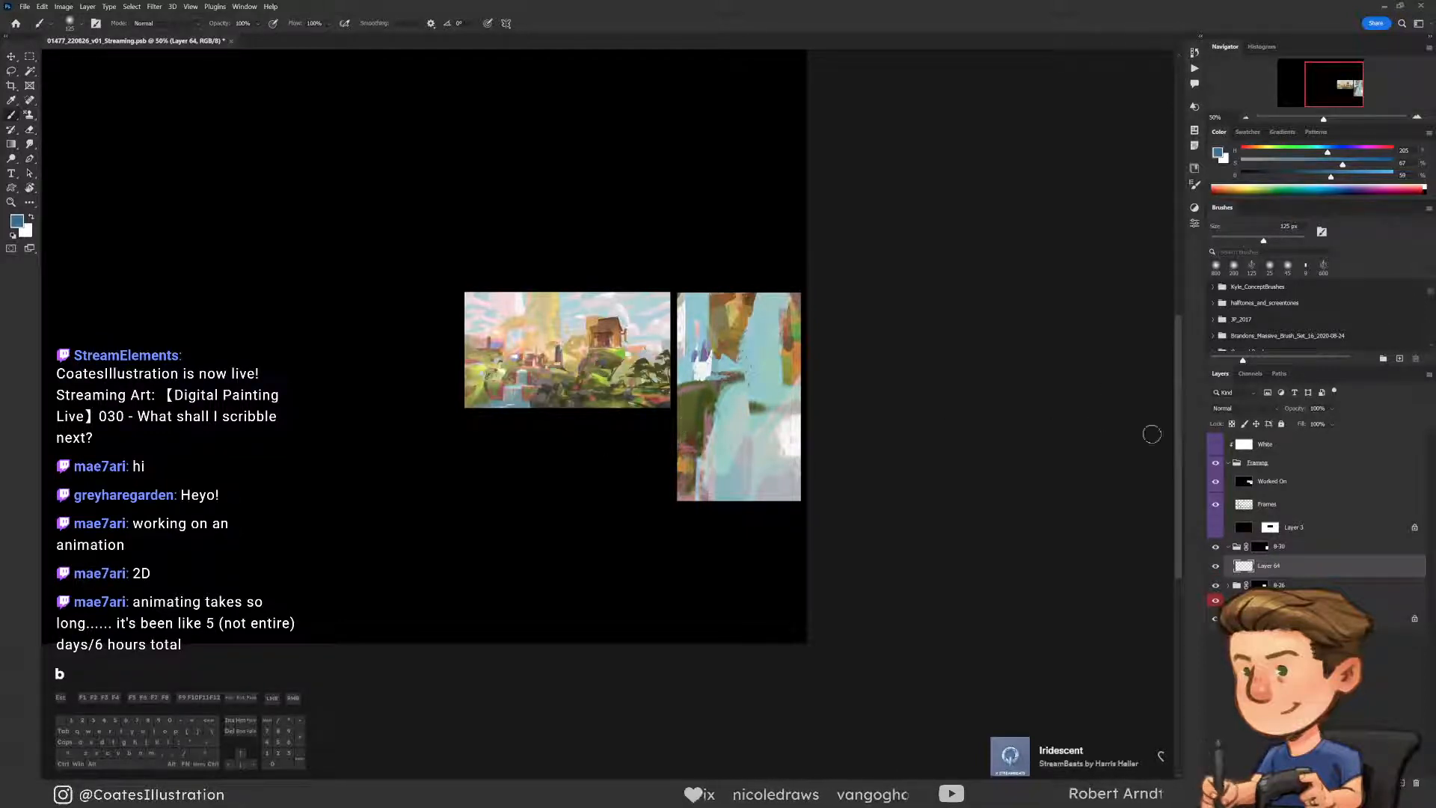
# Show Layer 3 and transform its mask so the opening surrounds only the tall frame
pyautogui.click(1214, 532)
pyautogui.click(1265, 529)
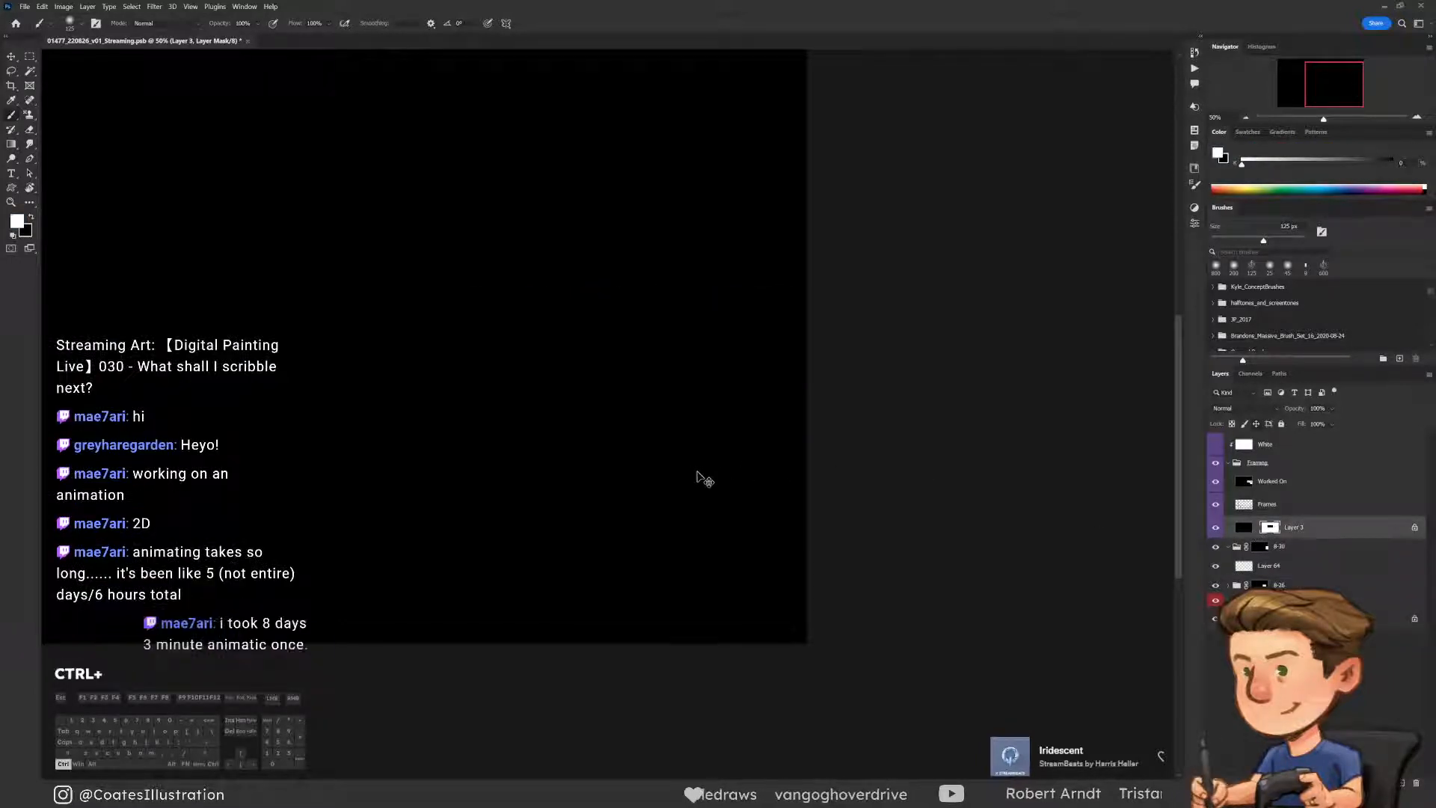
pyautogui.hotkey('ctrl', 't')
pyautogui.moveTo(336, 296); pyautogui.dragTo(971, 404)
pyautogui.moveTo(1032, 444); pyautogui.dragTo(813, 510)
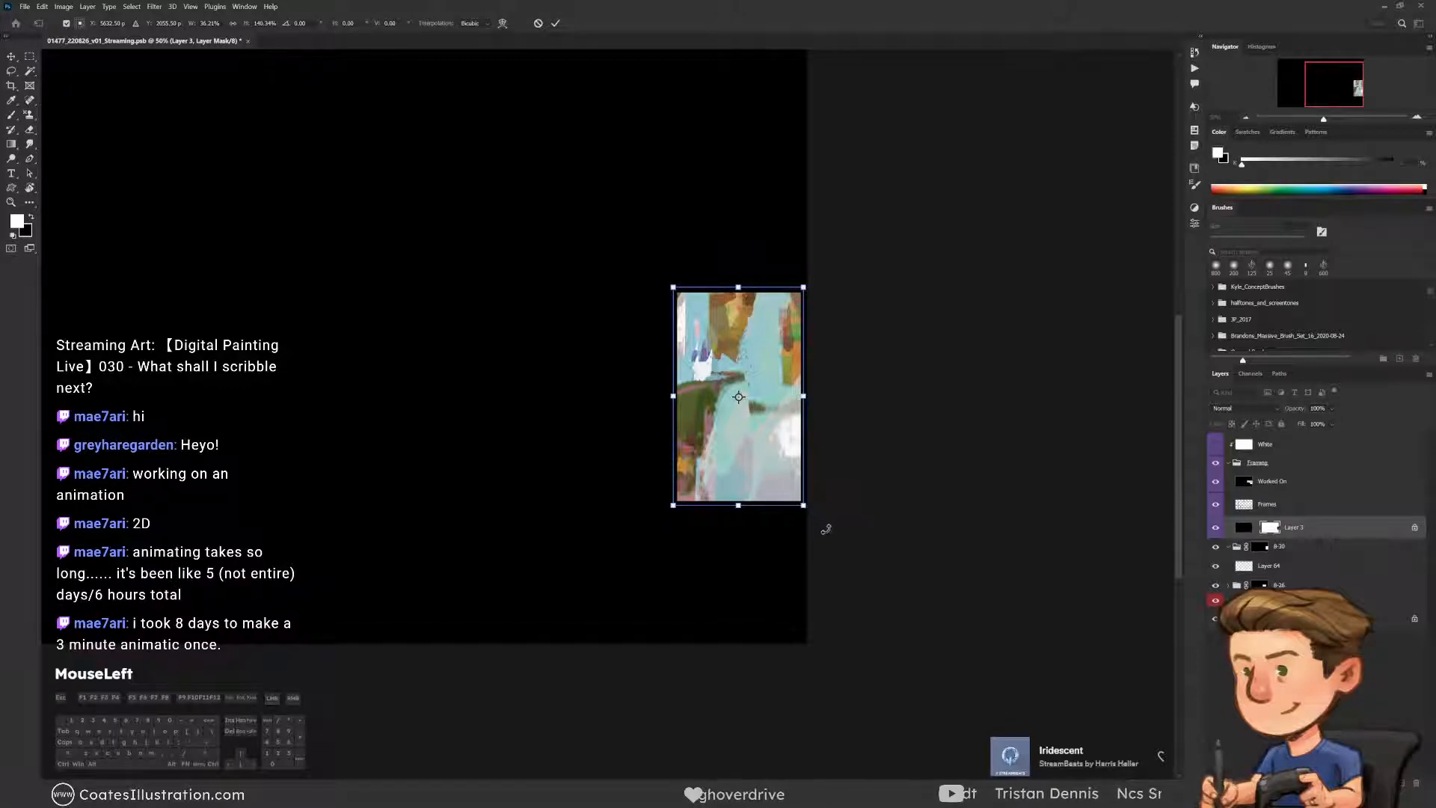
pyautogui.press('Return')
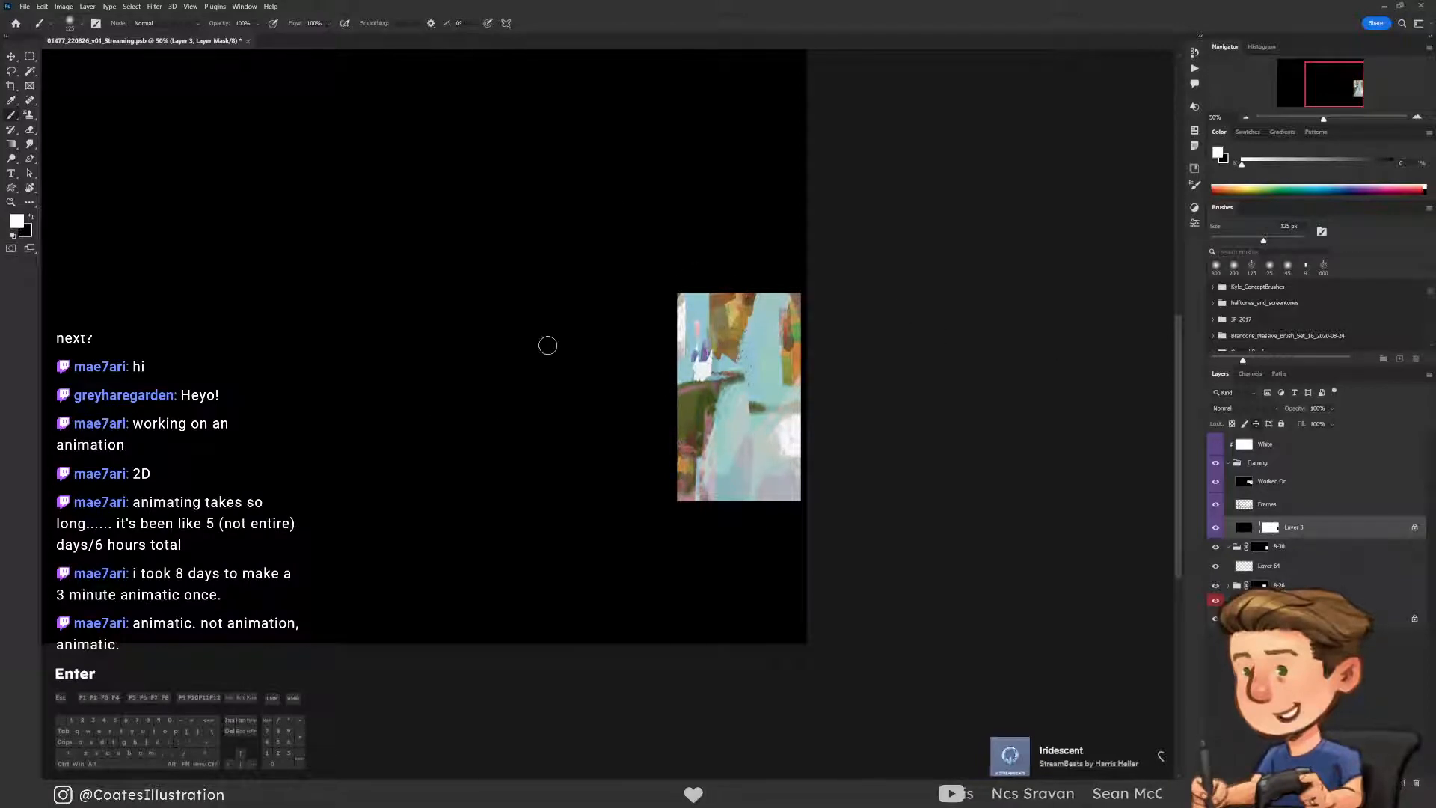
pyautogui.click(1216, 528)
pyautogui.click(1216, 528)
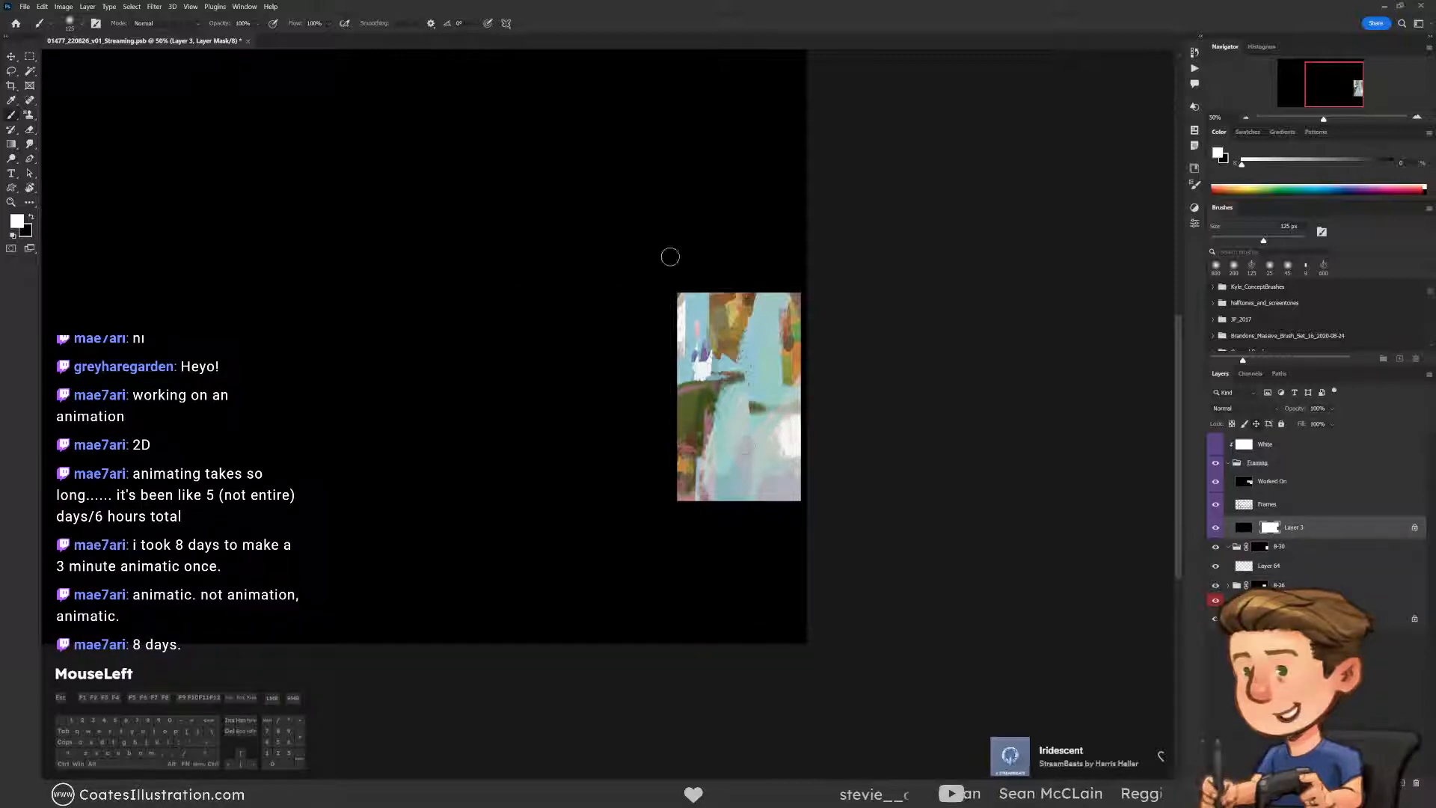
pyautogui.click(1216, 528)
pyautogui.click(1216, 530)
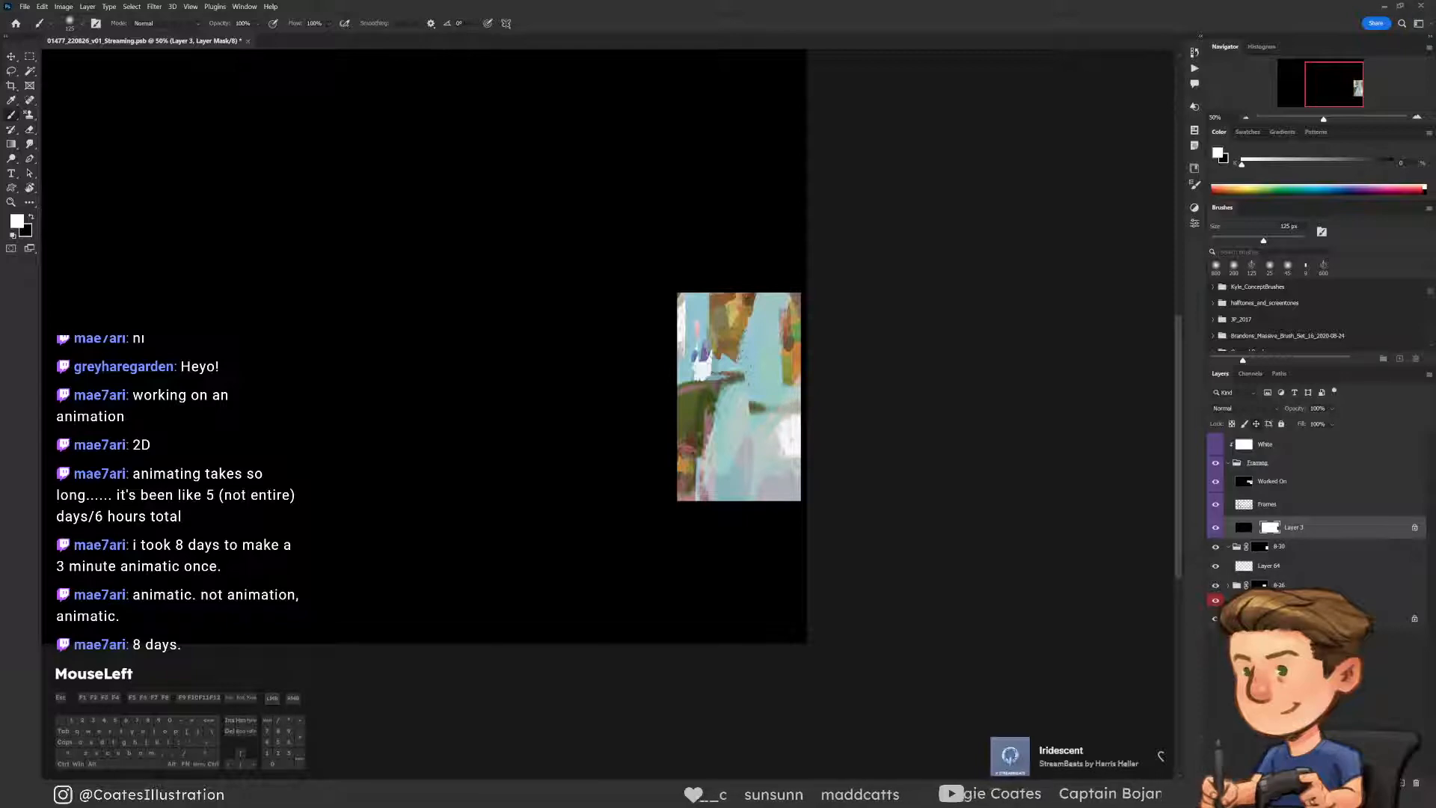
# Switch to a full-screen view and frame the whole tall panel for a closer look at its composition
pyautogui.press('ctrl')
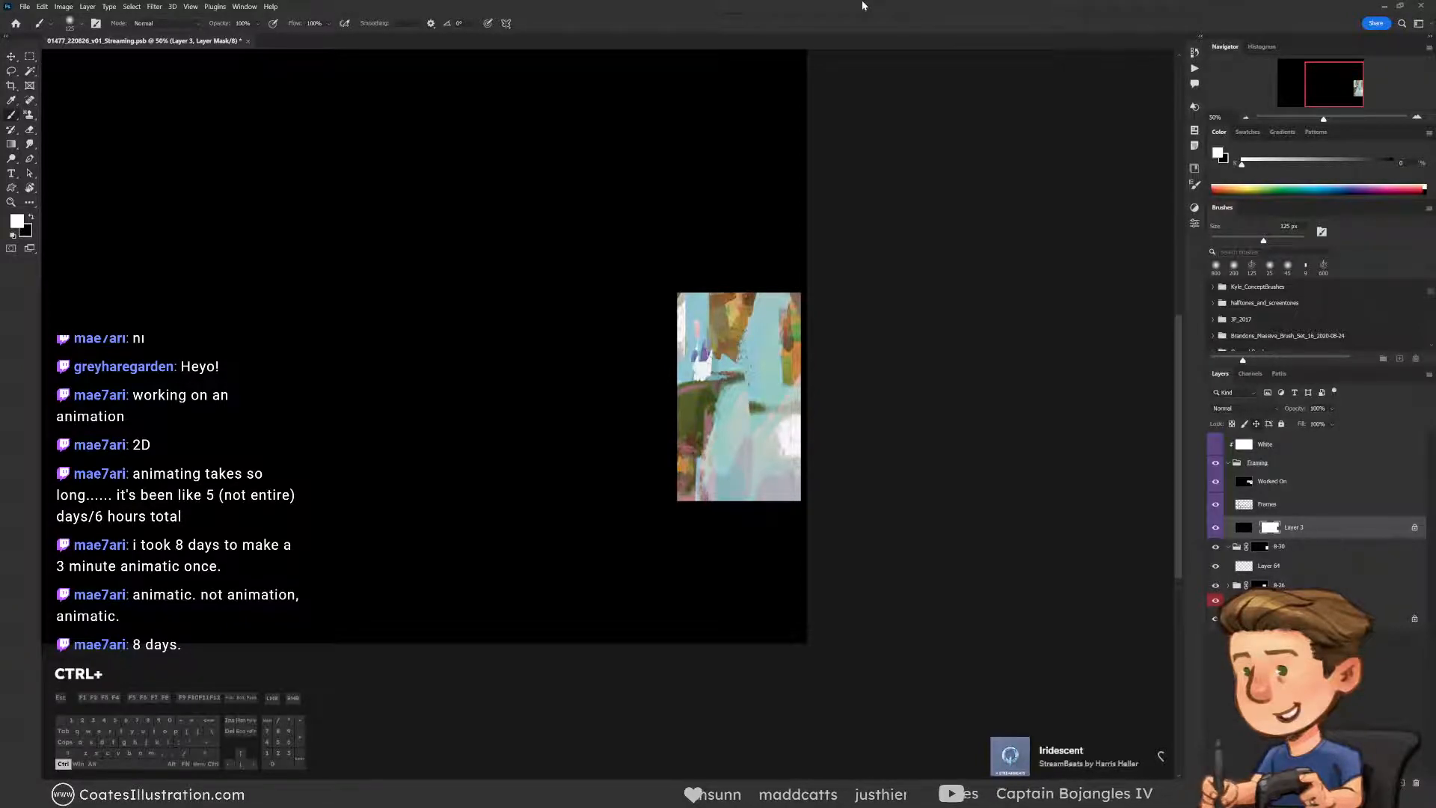
pyautogui.press('alt+KP_3')
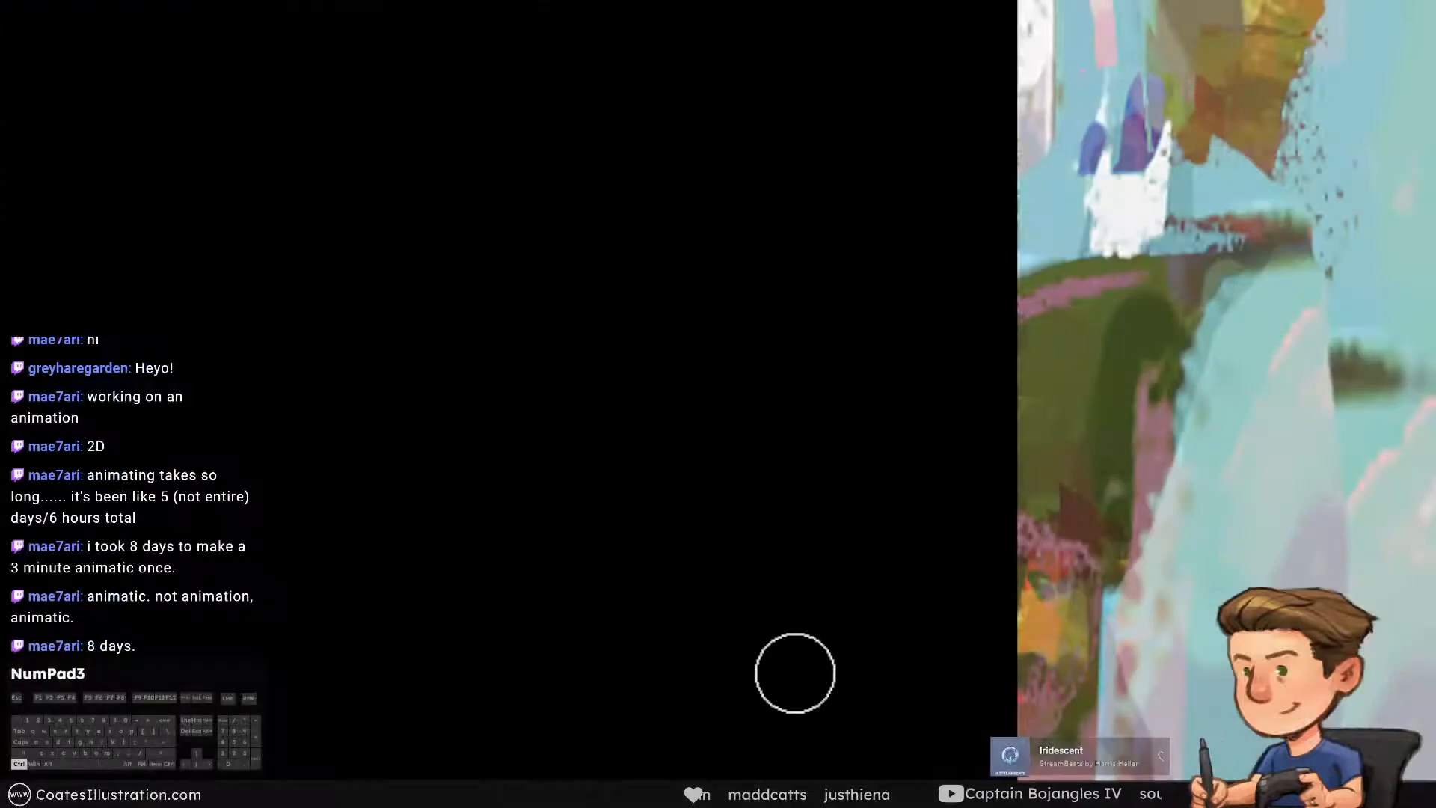
pyautogui.press('space')
pyautogui.moveTo(1250, 282); pyautogui.dragTo(717, 293)
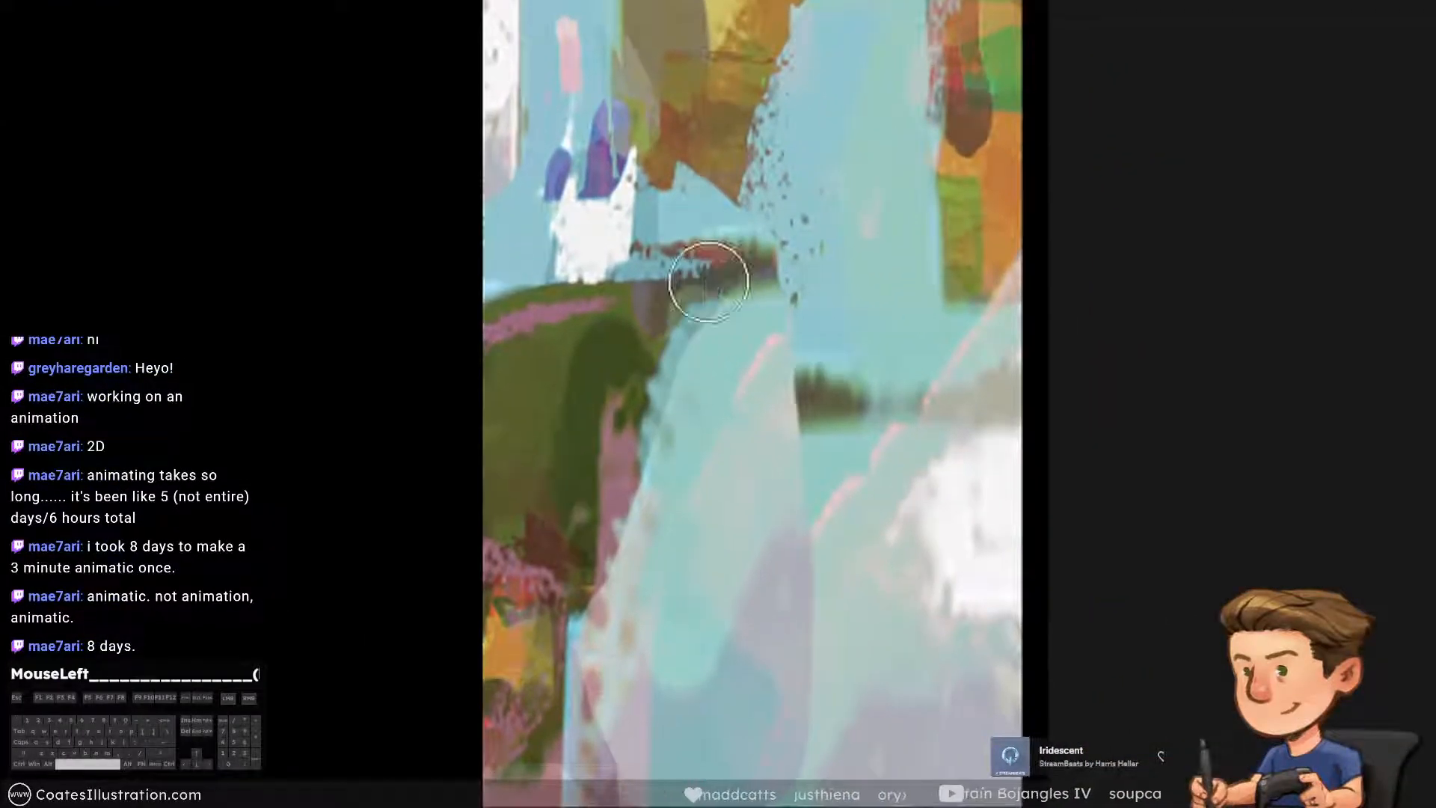
pyautogui.hotkey('ctrl', '-')
pyautogui.press('space')
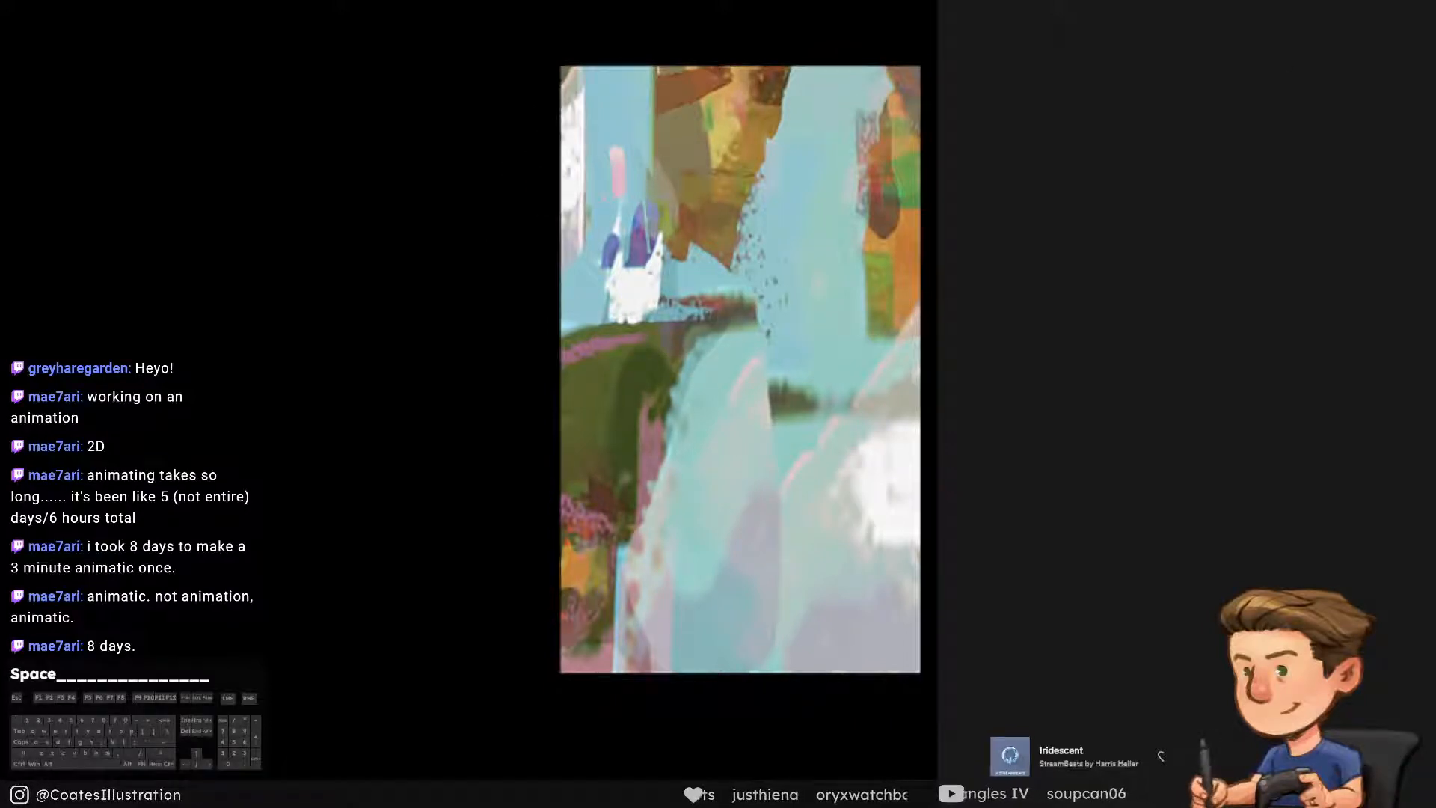
pyautogui.moveTo(714, 404)
pyautogui.mouseDown()
pyautogui.moveTo(760, 404)
pyautogui.moveTo(715, 404)
pyautogui.mouseUp()
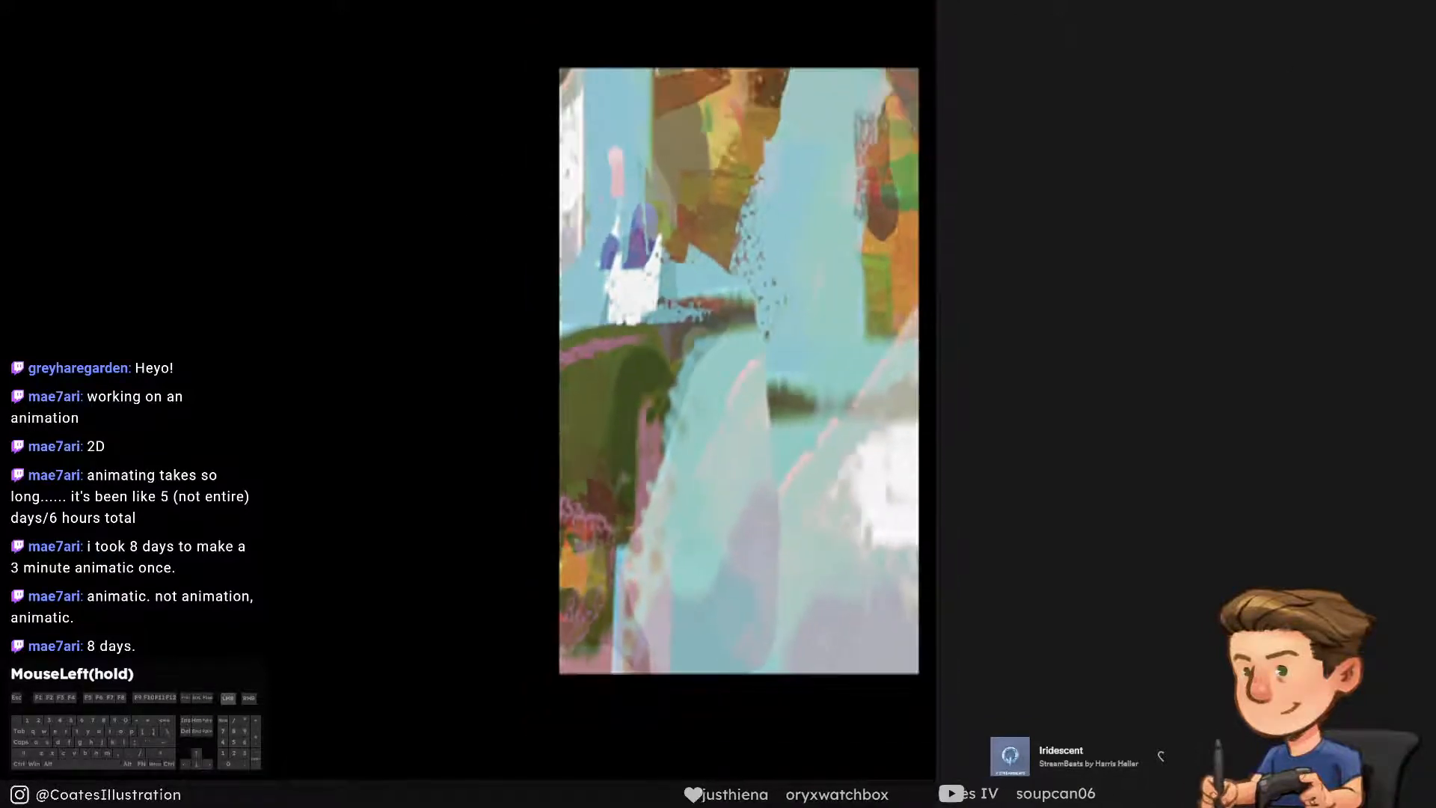
pyautogui.moveTo(695, 523); pyautogui.dragTo(693, 575)
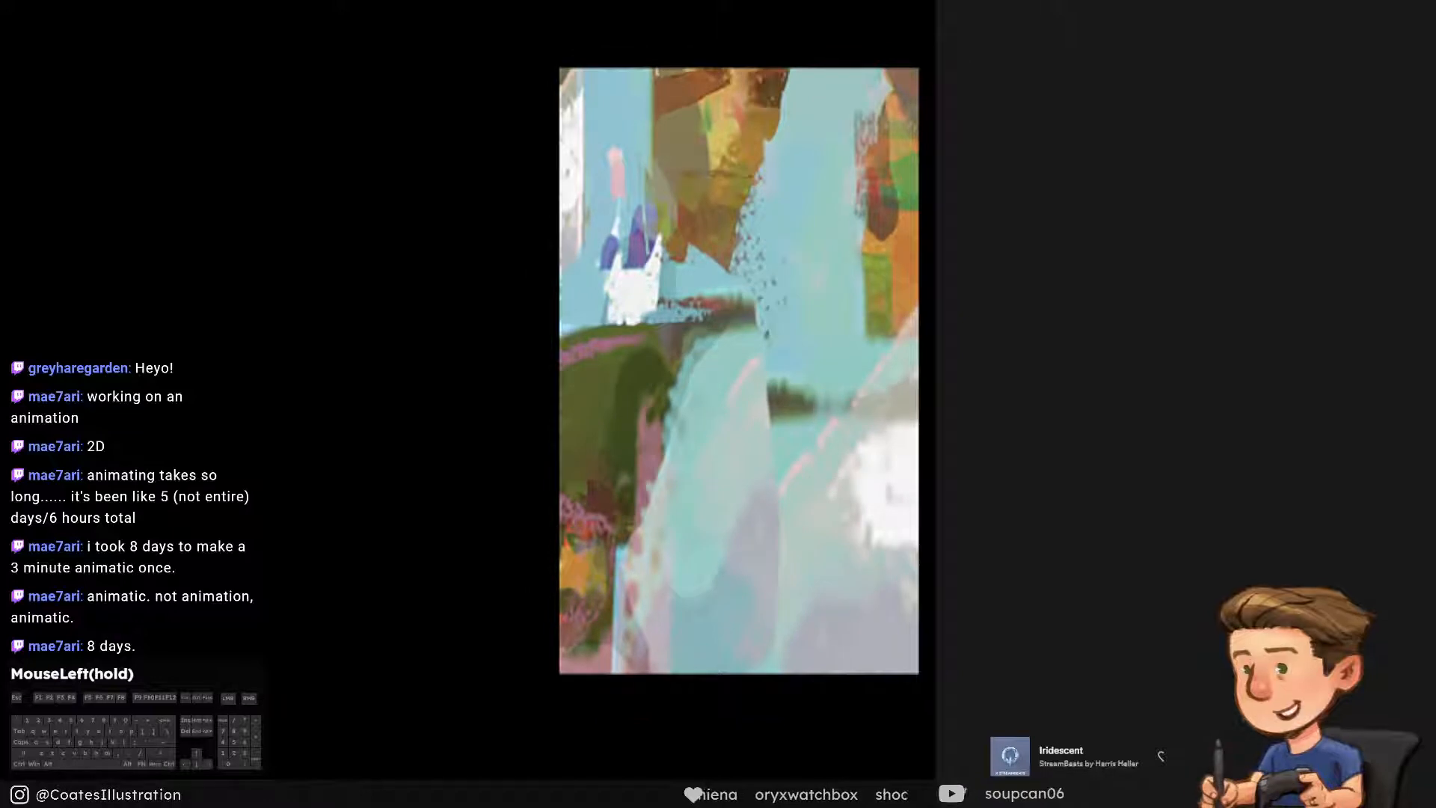
# Enlarge the tall panel so it fills the canvas view and activate the Brush tool
pyautogui.moveTo(708, 409)
pyautogui.mouseDown()
pyautogui.moveTo(778, 409)
pyautogui.moveTo(733, 409)
pyautogui.mouseUp()
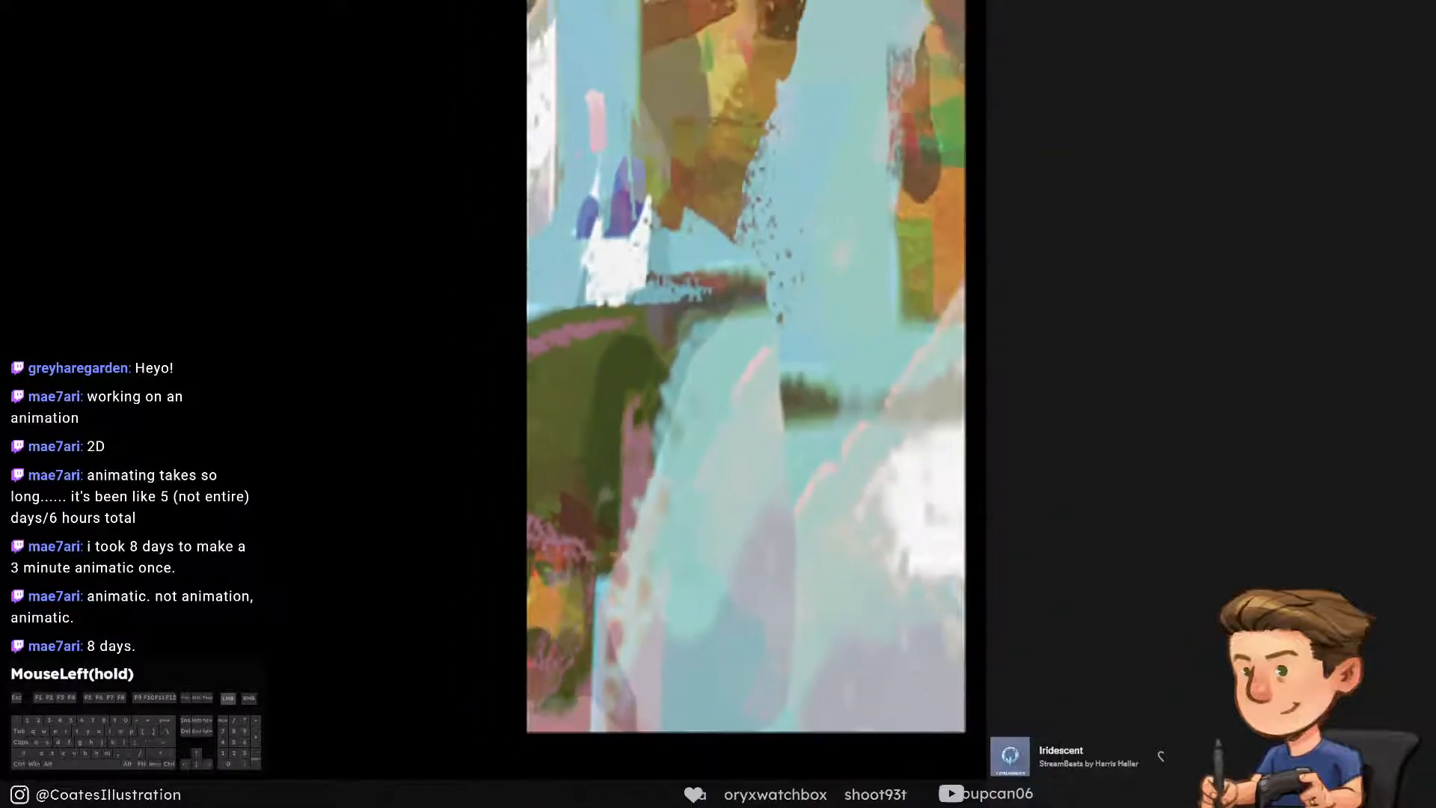
pyautogui.press('space')
pyautogui.moveTo(1073, 64); pyautogui.dragTo(1099, 160)
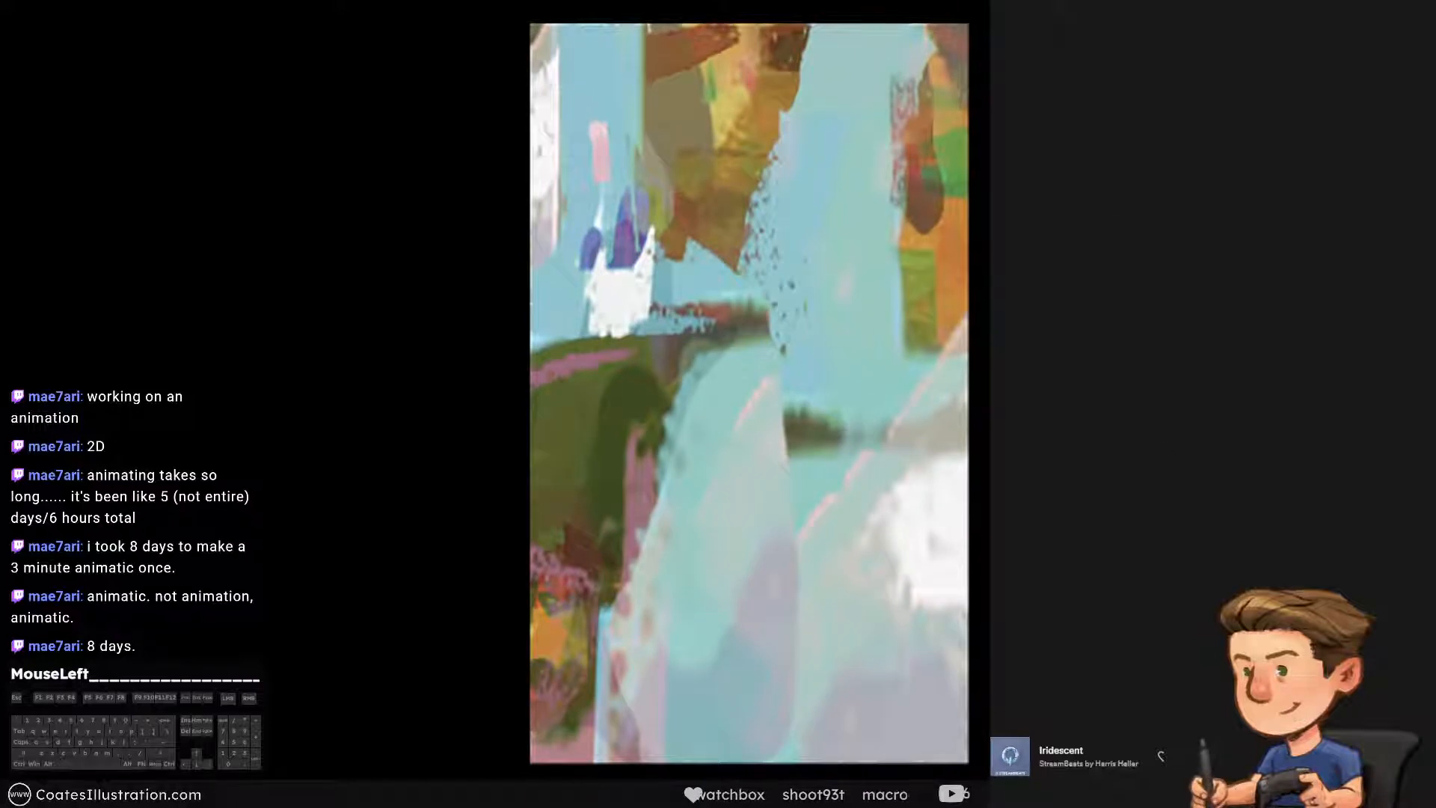
pyautogui.press('b')
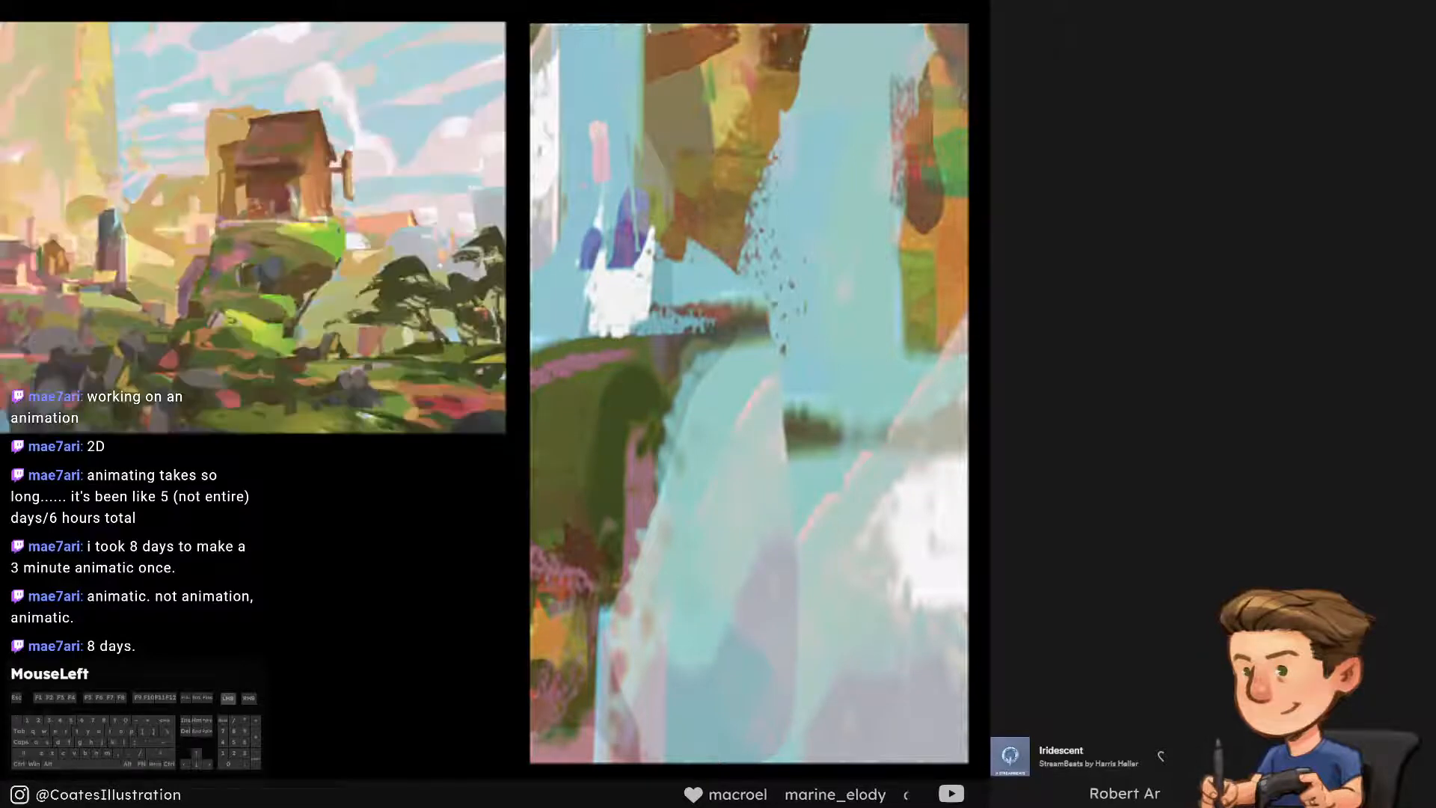
pyautogui.click(1082, 269)
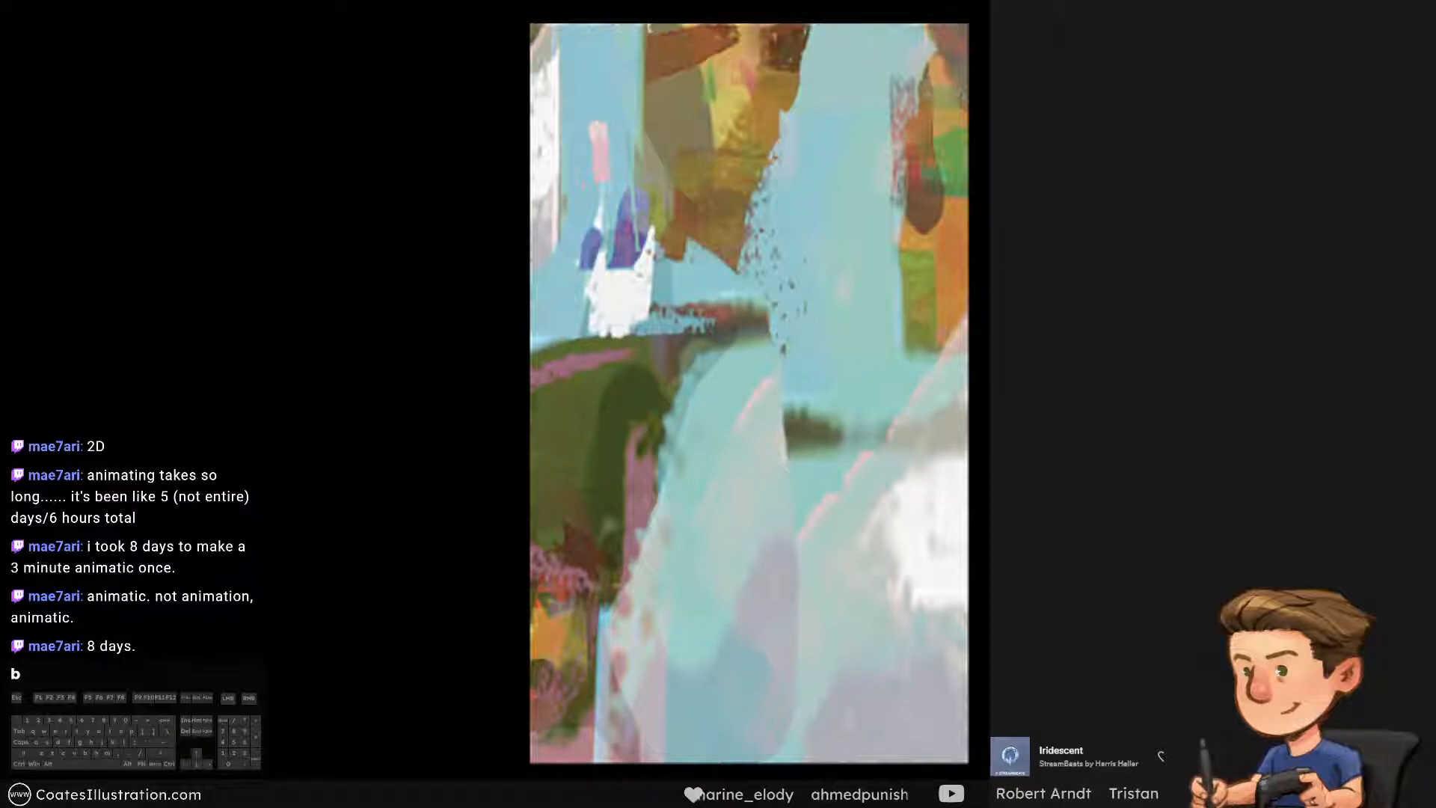
pyautogui.click(254, 227)
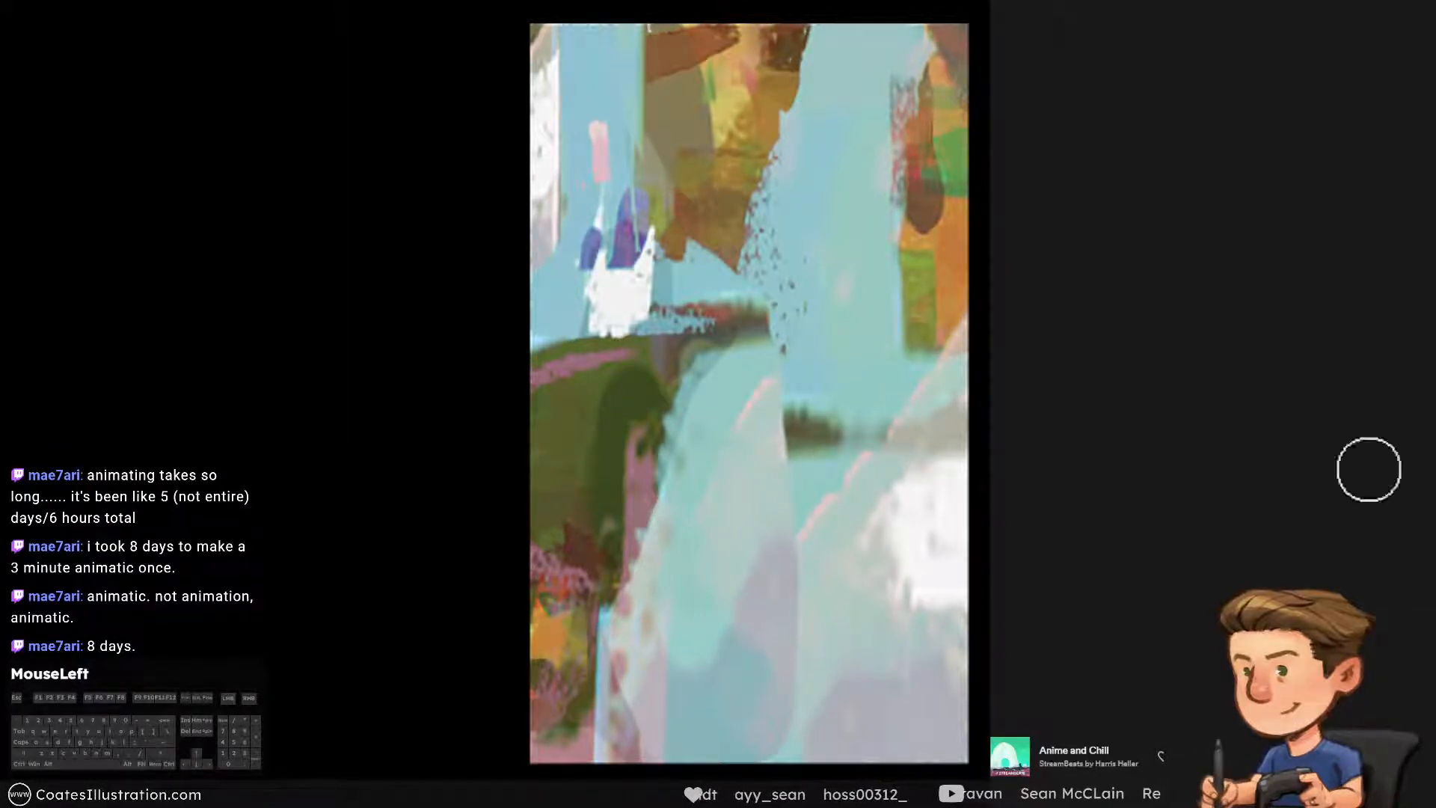
pyautogui.press('b')
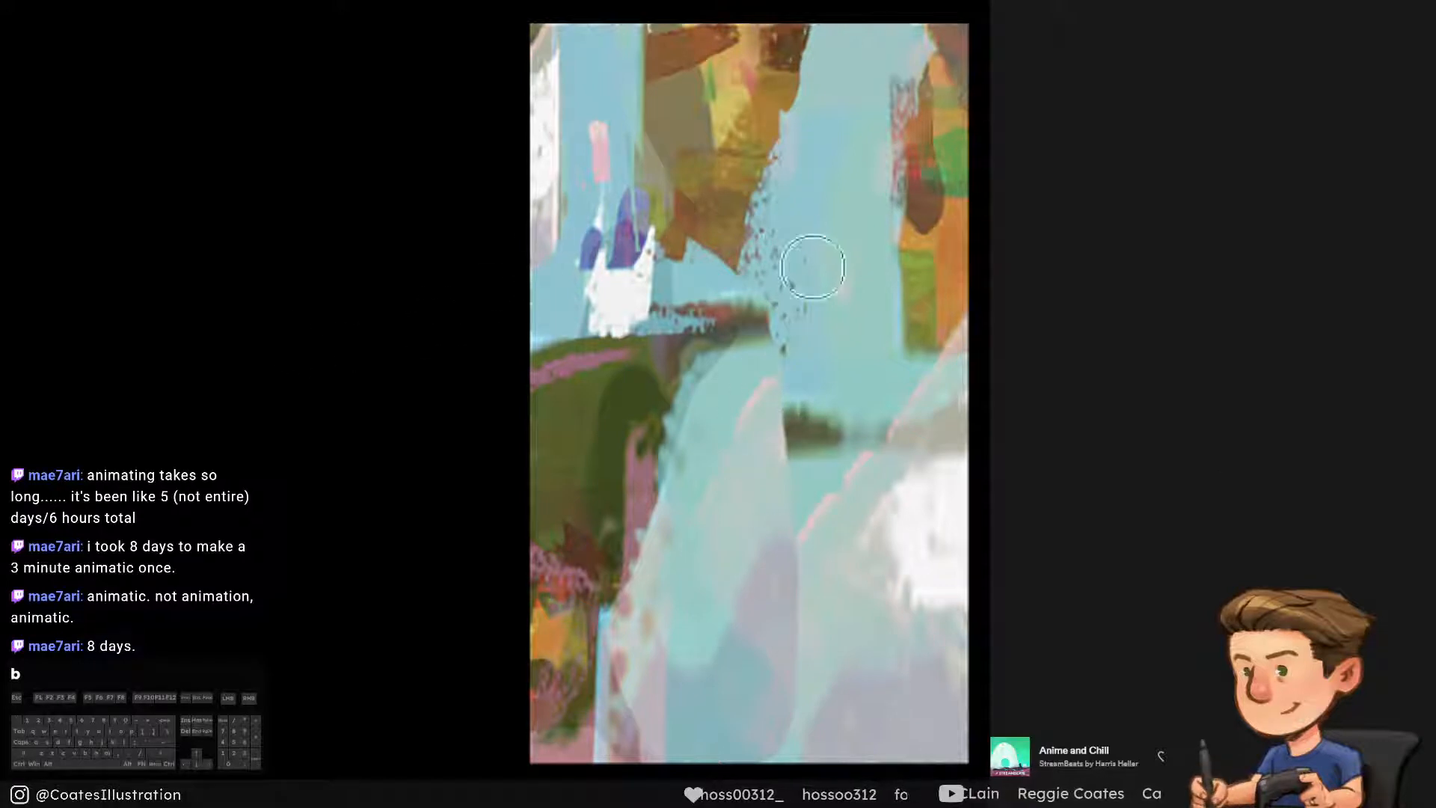
# Switch to the triangular brush tip and adjust it to a small size for blocking in shapes
pyautogui.press('alt')
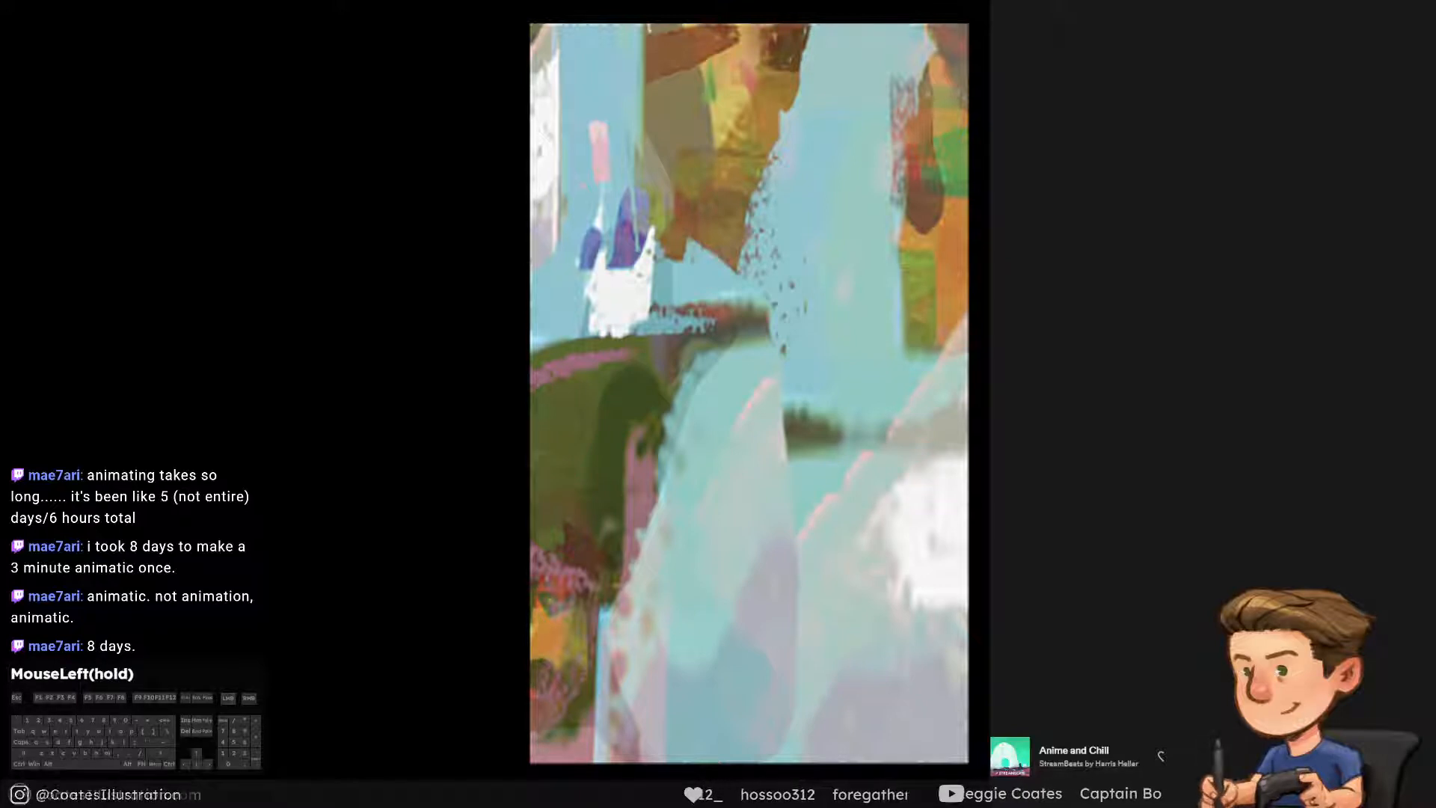
pyautogui.press(']')
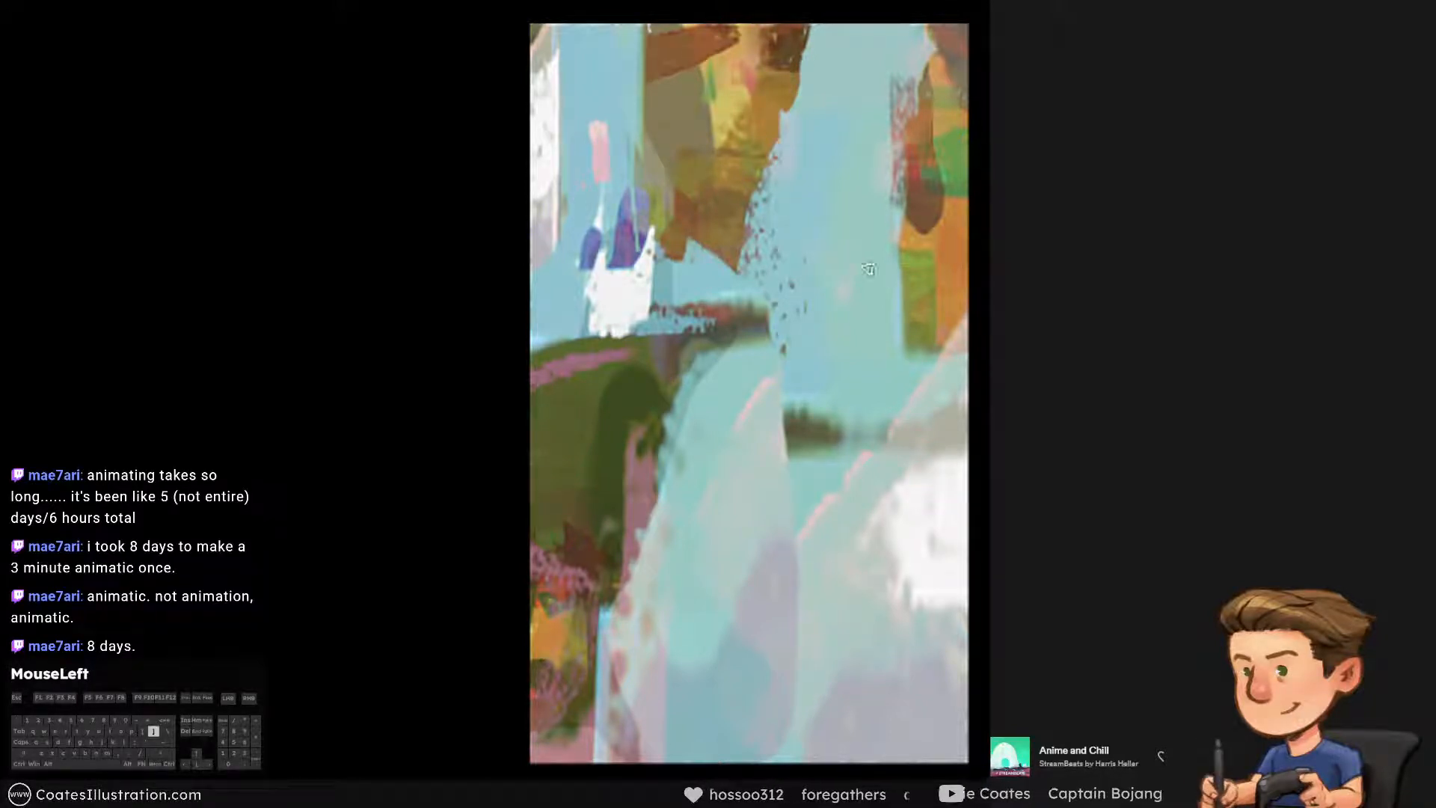
pyautogui.press(']')
pyautogui.press(']')
pyautogui.press(']')
pyautogui.press(']')
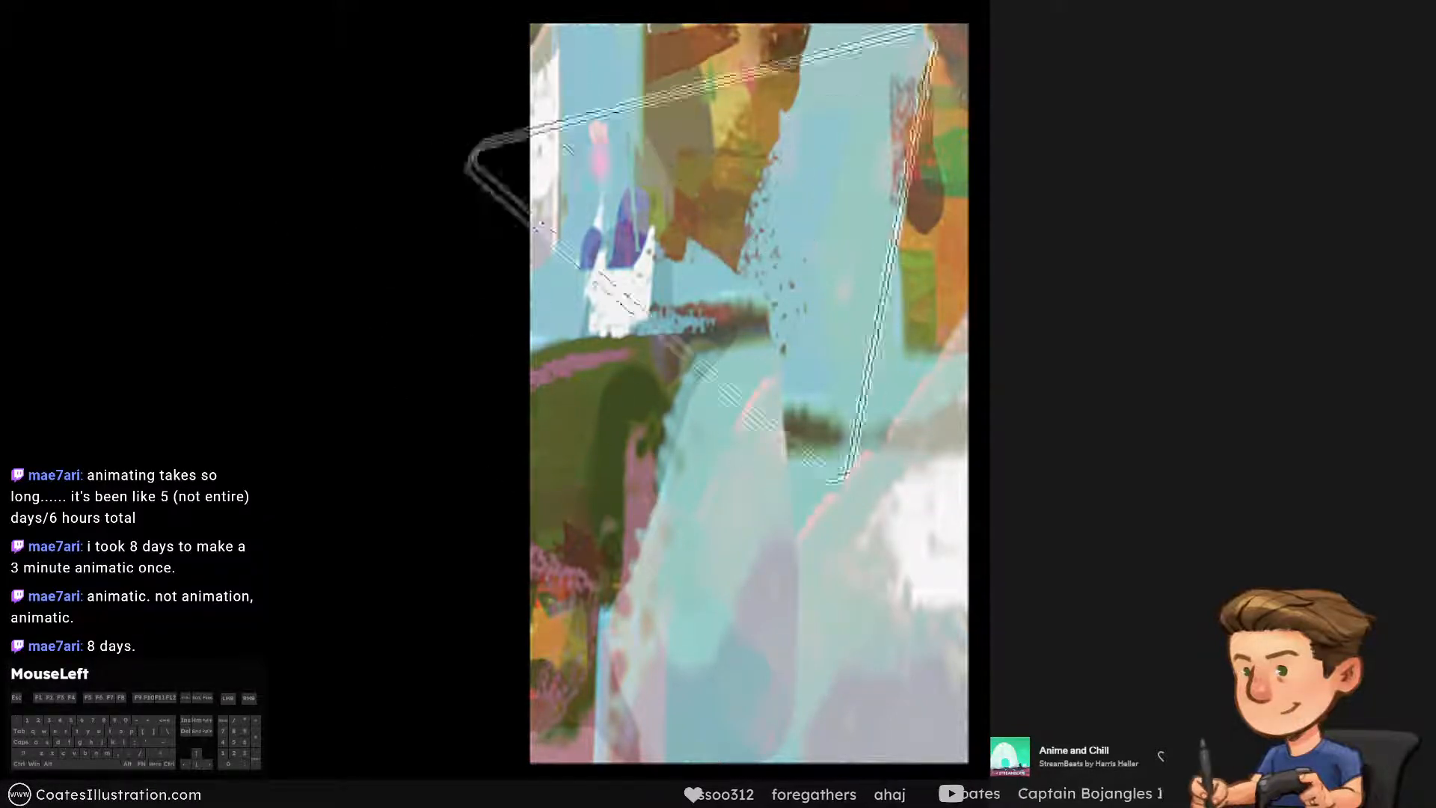
pyautogui.press('[')
pyautogui.press('[')
pyautogui.press('[')
pyautogui.press('[')
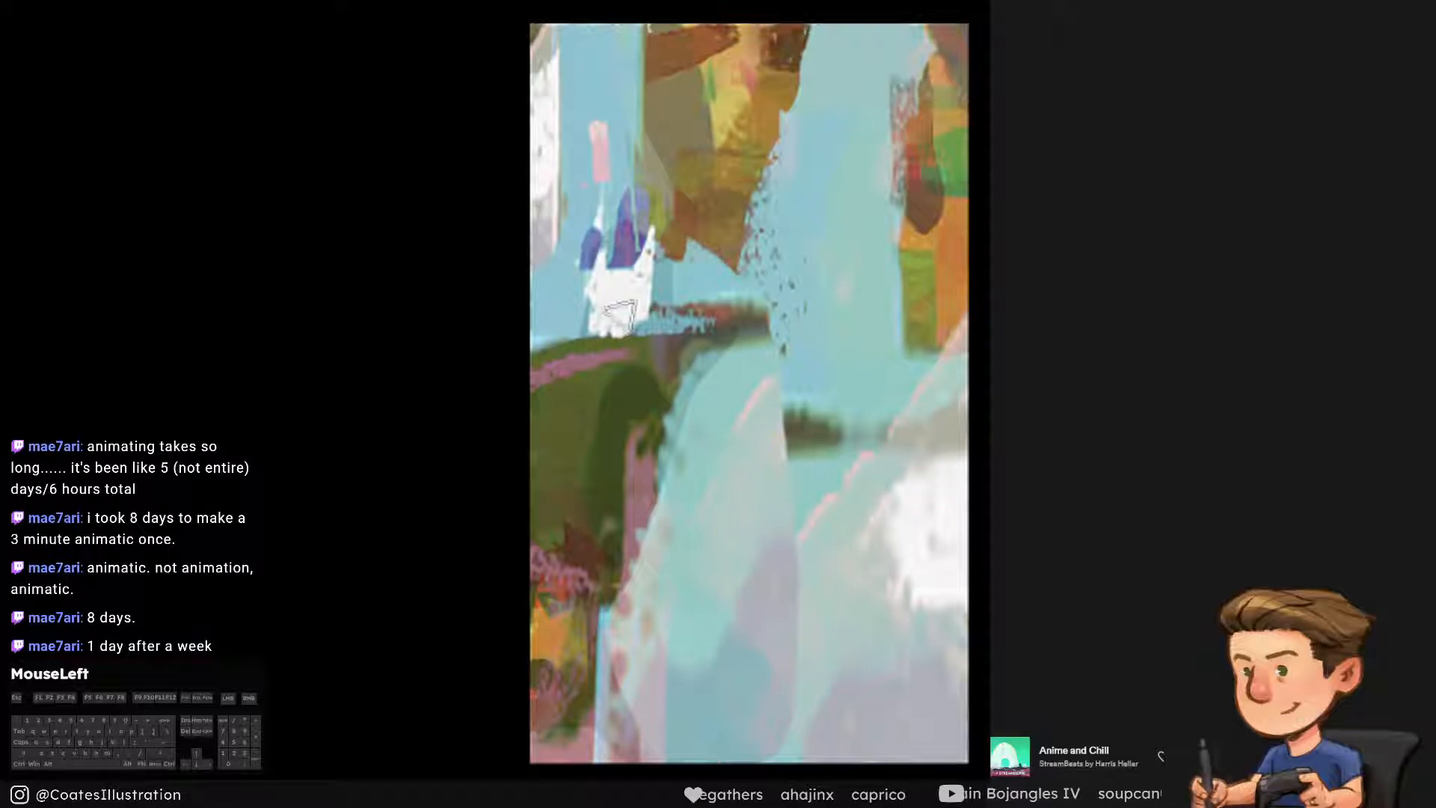
# Sample the sky blue and paint over the brown and olive area between the castle and the hanging rock
pyautogui.press('alt')
pyautogui.keyDown('alt'); pyautogui.click(808, 234); pyautogui.keyUp('alt')
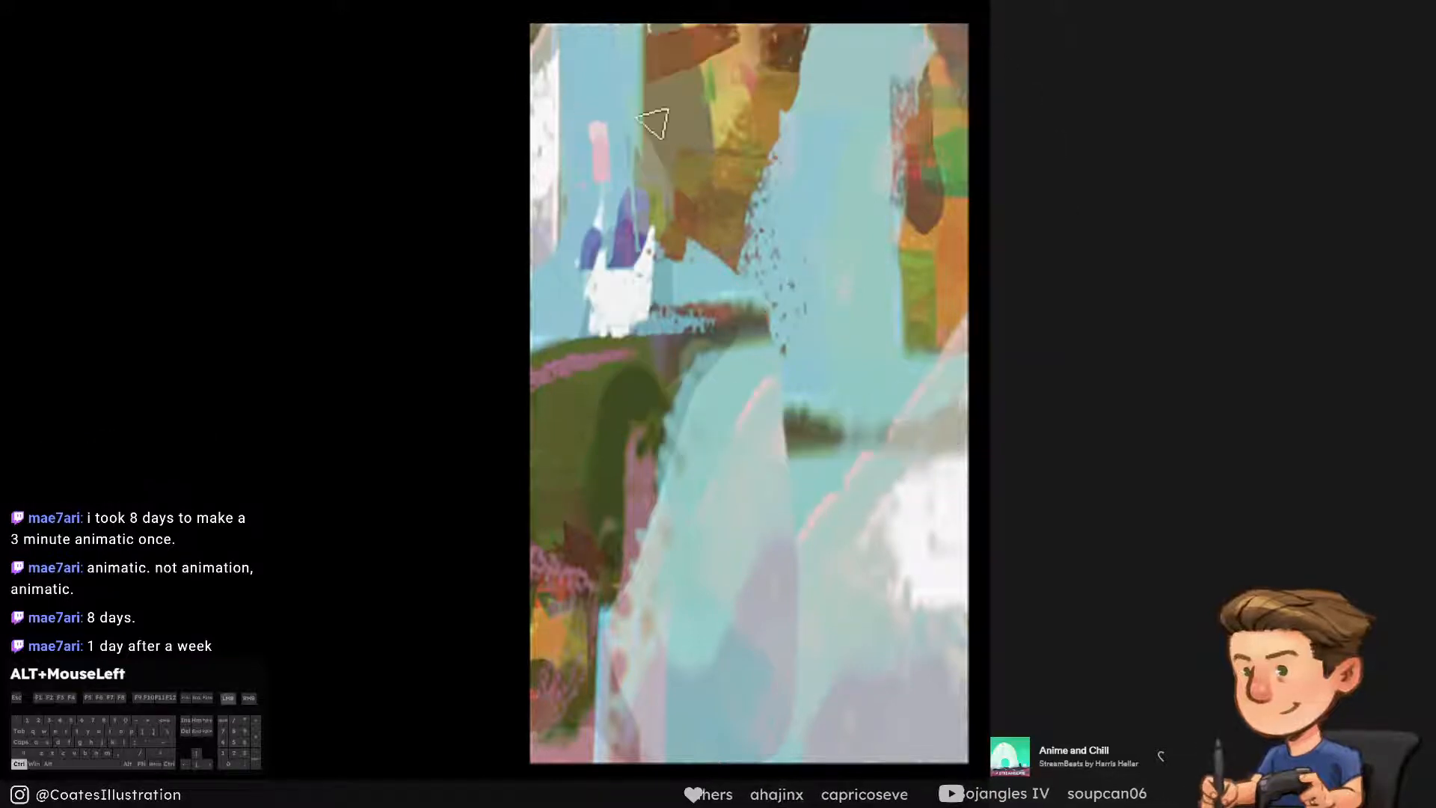
pyautogui.keyDown('alt'); pyautogui.click(621, 99); pyautogui.keyUp('alt')
pyautogui.moveTo(637, 158)
pyautogui.mouseDown()
pyautogui.moveTo(637, 136)
pyautogui.moveTo(639, 211)
pyautogui.moveTo(671, 266)
pyautogui.mouseUp()
pyautogui.hotkey('ctrl', 'z')
pyautogui.press('[')
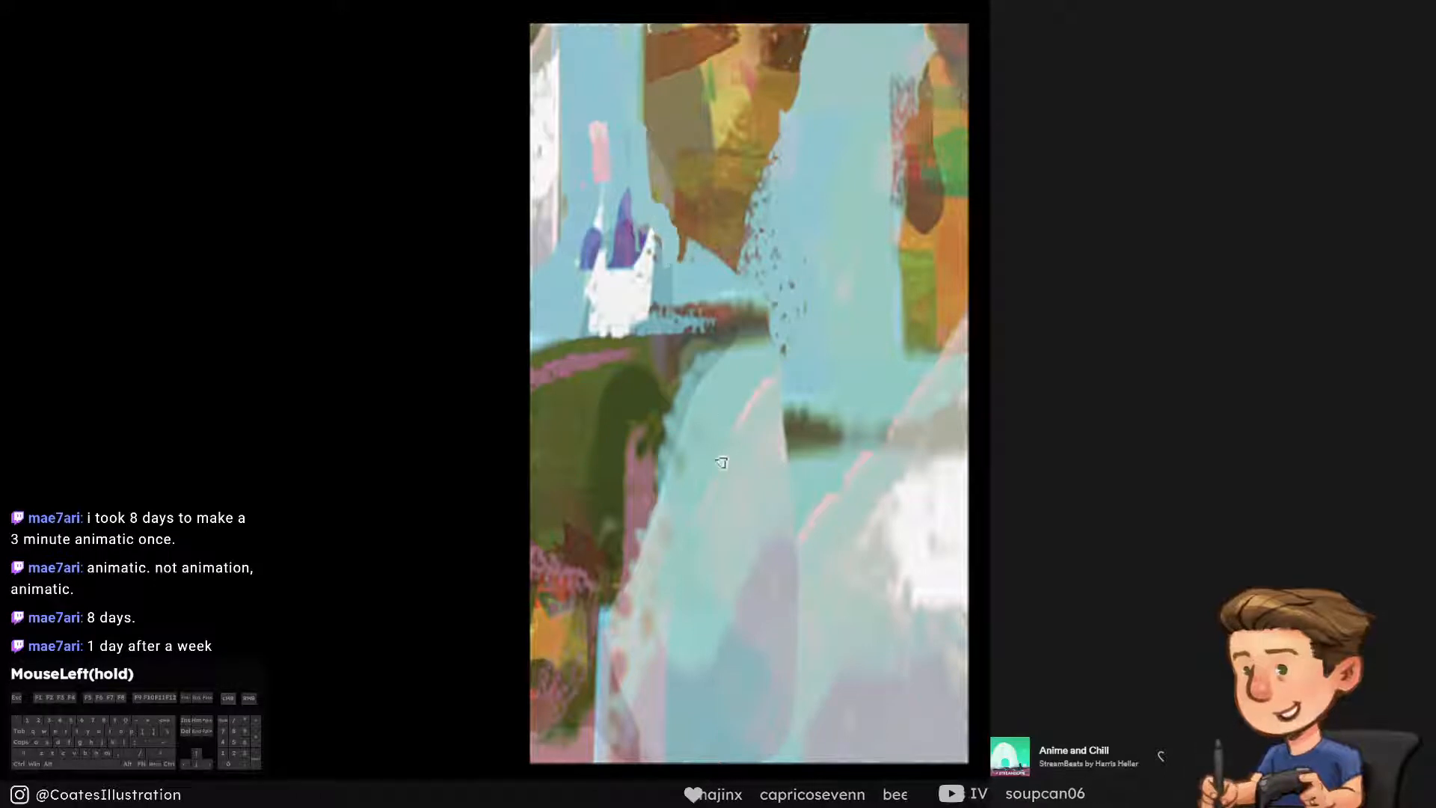
pyautogui.click(730, 263)
pyautogui.press(']')
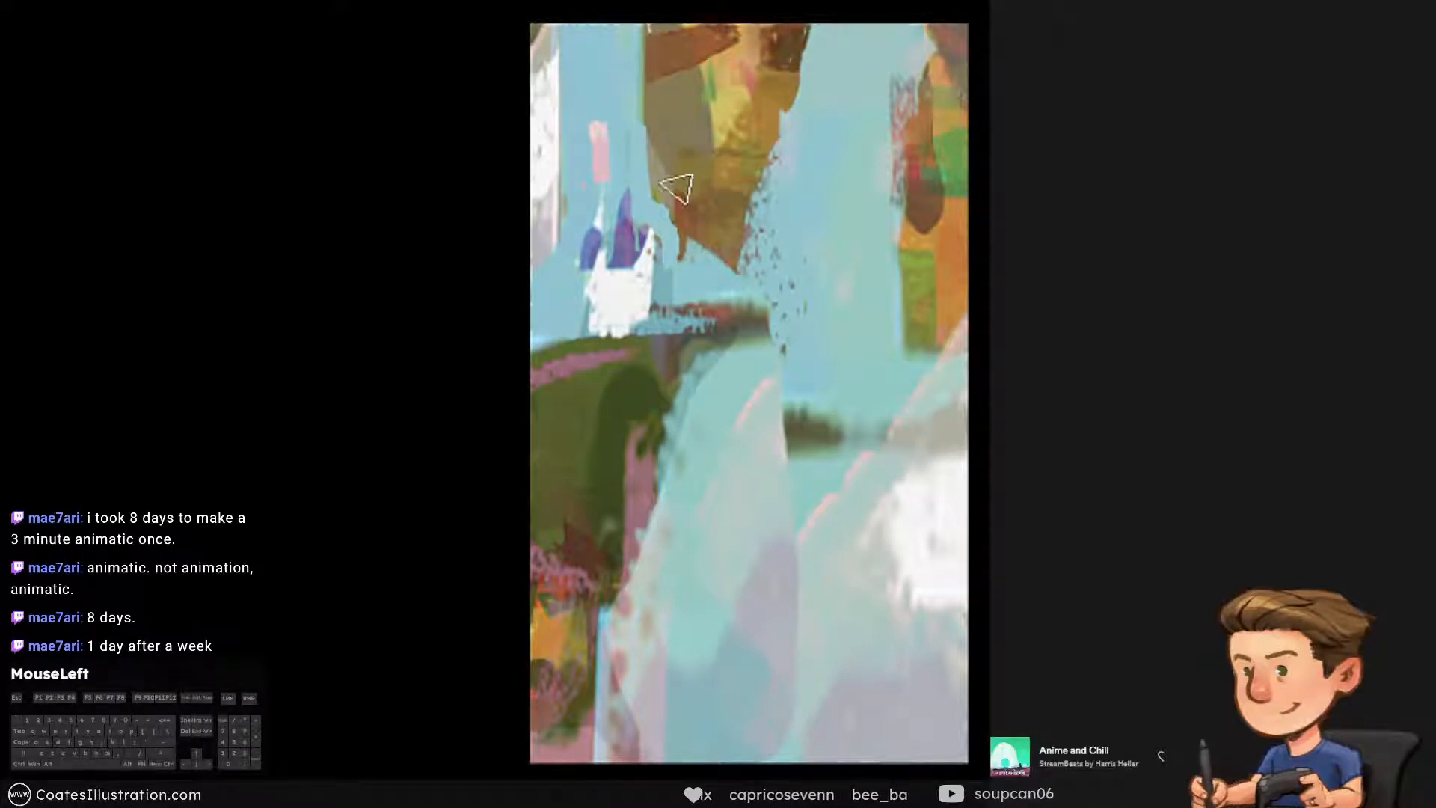
# Cut a clean diagonal edge into the hanging rock with sky blue and trim the castle's pink spire to a point
pyautogui.moveTo(641, 181); pyautogui.dragTo(684, 257)
pyautogui.moveTo(610, 128); pyautogui.dragTo(627, 182)
pyautogui.moveTo(632, 158); pyautogui.dragTo(682, 231)
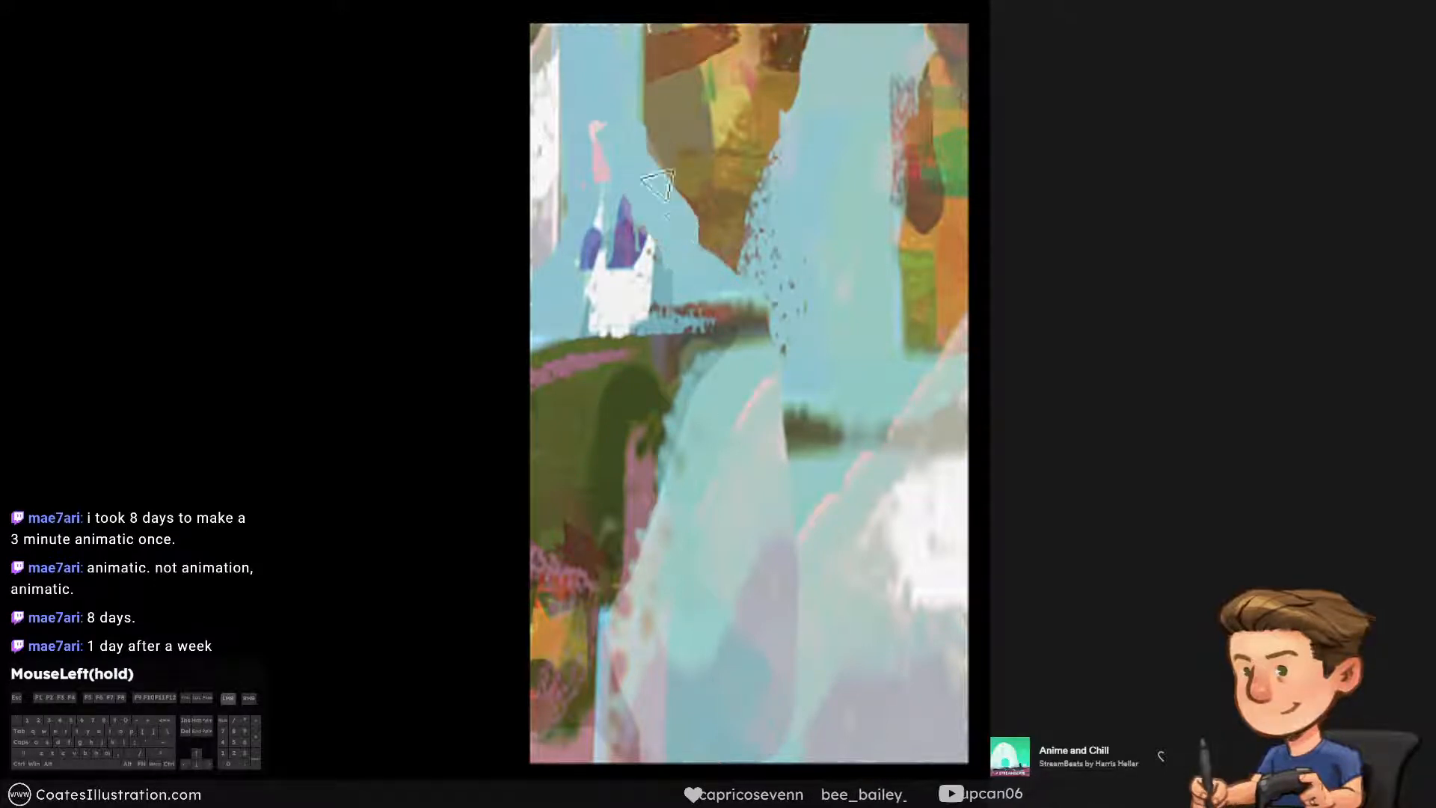
pyautogui.click(640, 118)
pyautogui.keyDown('alt'); pyautogui.click(607, 128); pyautogui.keyUp('alt')
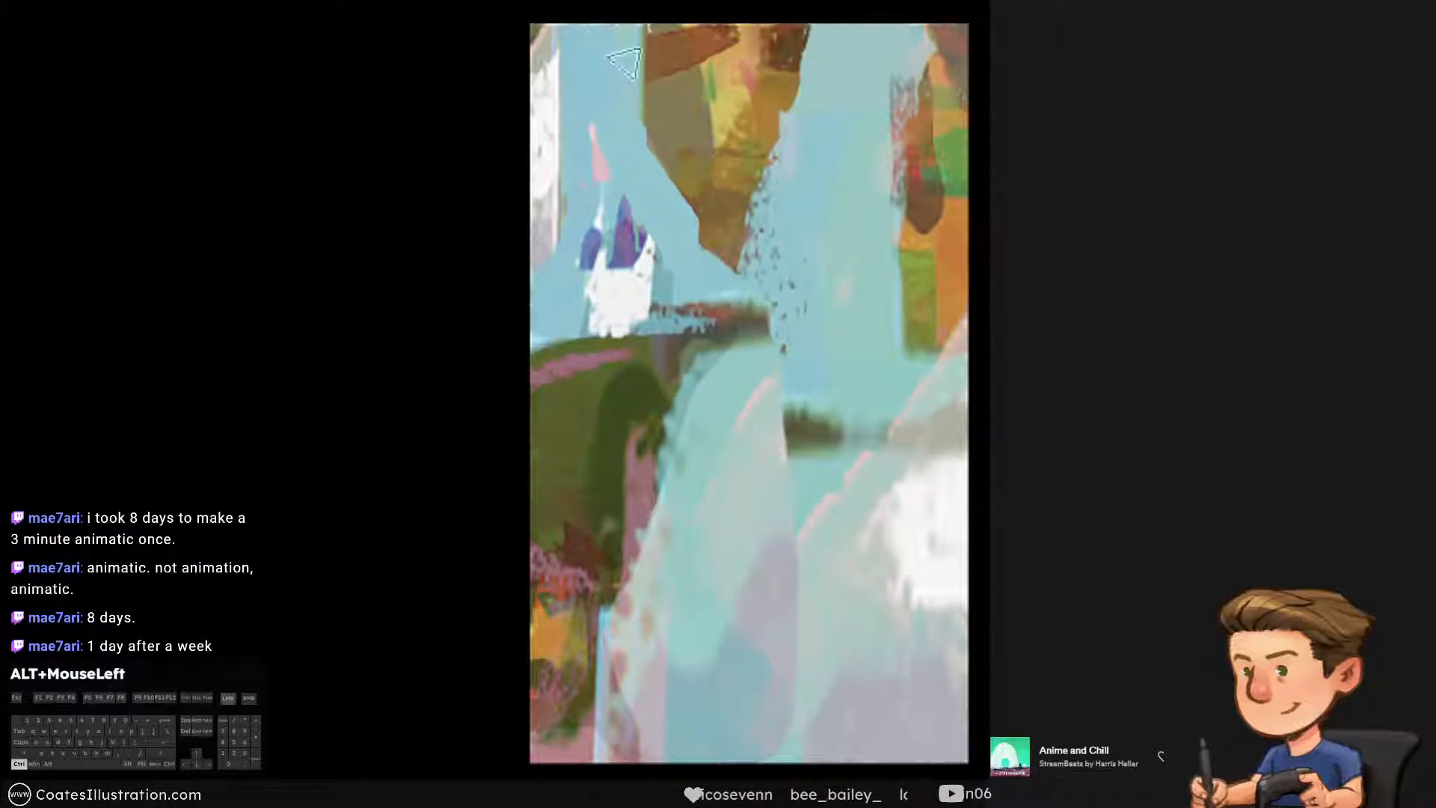
# Paint sky blue over the speckles beside the hanging rock, shaping its lower end into a tapered tip
pyautogui.moveTo(642, 115)
pyautogui.mouseDown()
pyautogui.moveTo(673, 190)
pyautogui.moveTo(668, 45)
pyautogui.mouseUp()
pyautogui.hotkey('ctrl', 'alt', 'z')
pyautogui.keyDown('alt'); pyautogui.click(809, 181); pyautogui.keyUp('alt')
pyautogui.moveTo(780, 187)
pyautogui.mouseDown()
pyautogui.moveTo(764, 237)
pyautogui.moveTo(791, 211)
pyautogui.mouseUp()
pyautogui.hotkey('ctrl', 'alt', 'z')
pyautogui.click(744, 267)
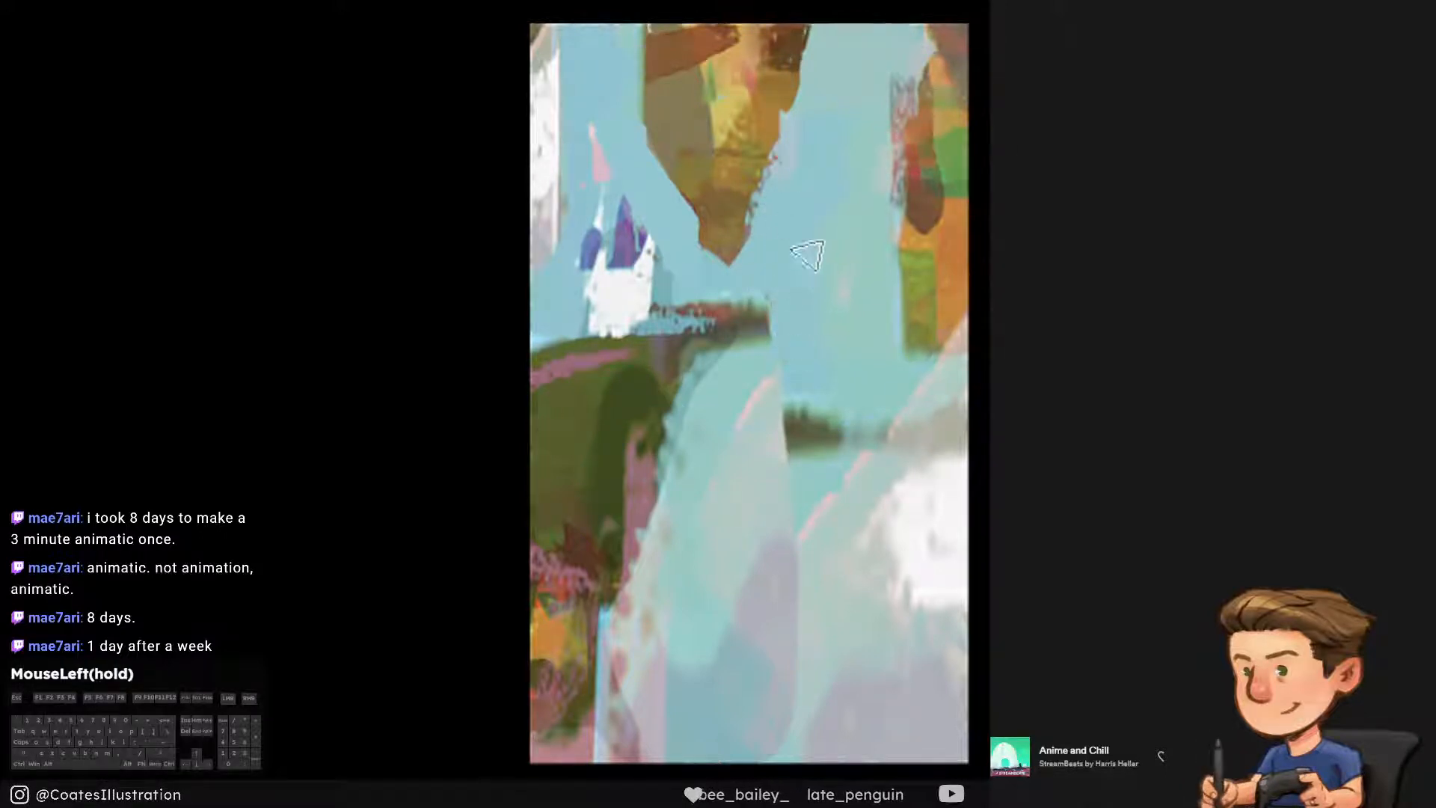
pyautogui.hotkey('ctrl', 'alt', 'z')
pyautogui.keyDown('alt'); pyautogui.click(857, 240); pyautogui.keyUp('alt')
pyautogui.moveTo(828, 232); pyautogui.dragTo(817, 253)
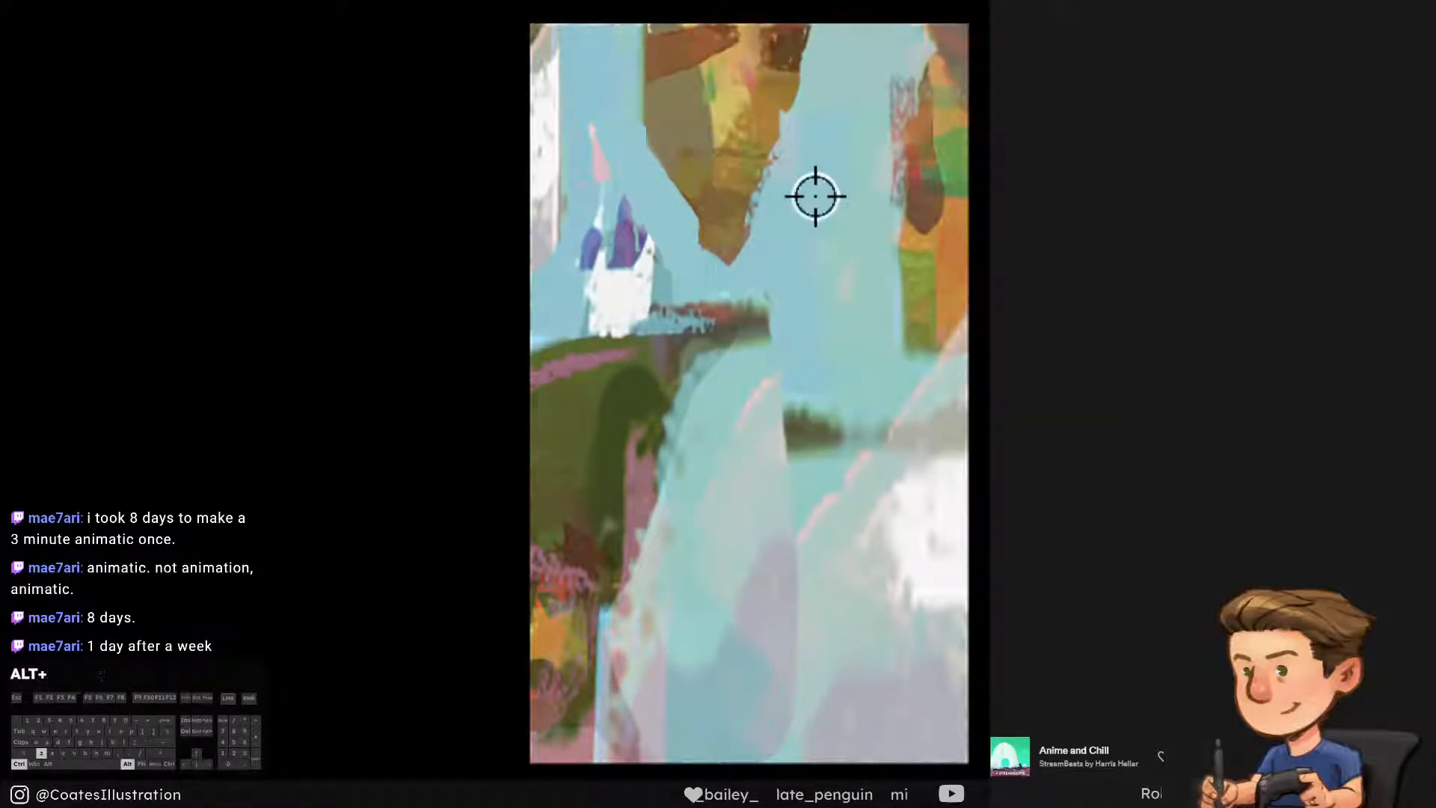
# Try painting paler blue strokes through the open sky between the hanging rock and the orange cliff
pyautogui.keyDown('alt'); pyautogui.click(813, 190); pyautogui.keyUp('alt')
pyautogui.hotkey('ctrl', 'alt', 'z')
pyautogui.keyDown('alt'); pyautogui.click(864, 88); pyautogui.keyUp('alt')
pyautogui.moveTo(860, 123); pyautogui.dragTo(848, 292)
pyautogui.hotkey('ctrl', 'alt', 'z')
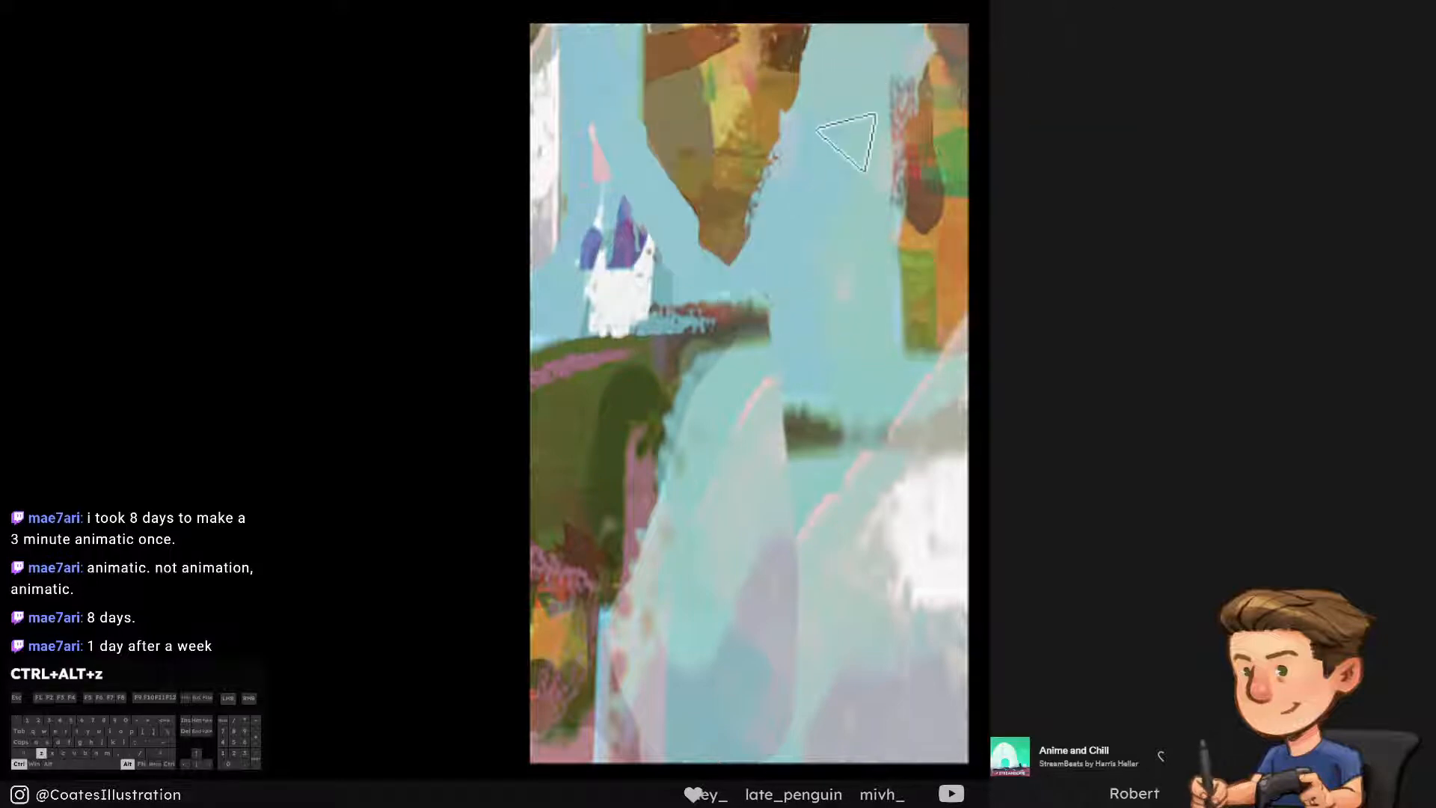
pyautogui.moveTo(864, 187); pyautogui.dragTo(840, 154)
pyautogui.hotkey('ctrl', 'alt', 'z')
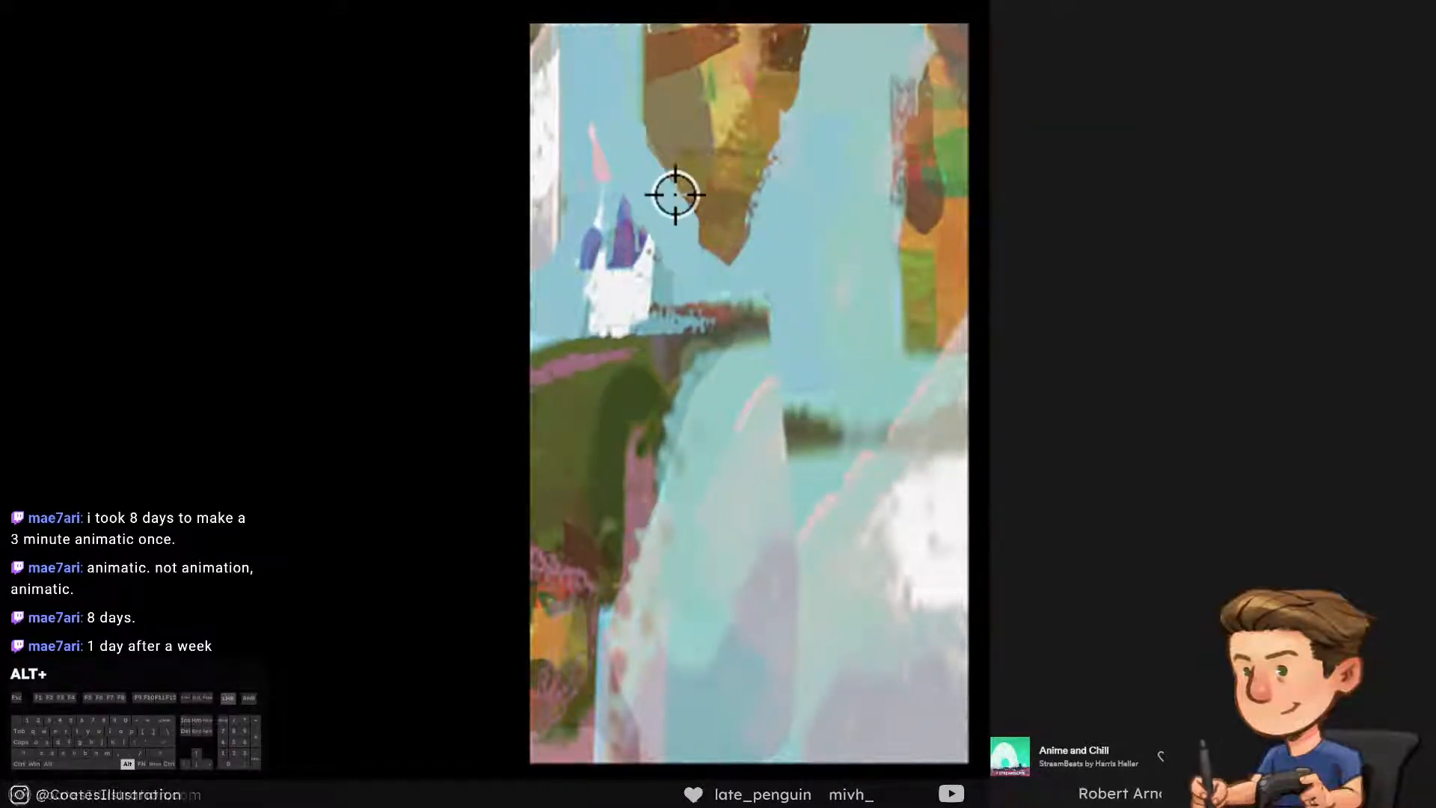
# Paint sky blue over the white and grey patch beside the castle along the panel's outer edge
pyautogui.keyDown('alt'); pyautogui.click(649, 166); pyautogui.keyUp('alt')
pyautogui.keyDown('alt'); pyautogui.click(584, 67); pyautogui.keyUp('alt')
pyautogui.moveTo(535, 36)
pyautogui.mouseDown()
pyautogui.moveTo(517, 64)
pyautogui.moveTo(539, 135)
pyautogui.moveTo(567, 156)
pyautogui.mouseUp()
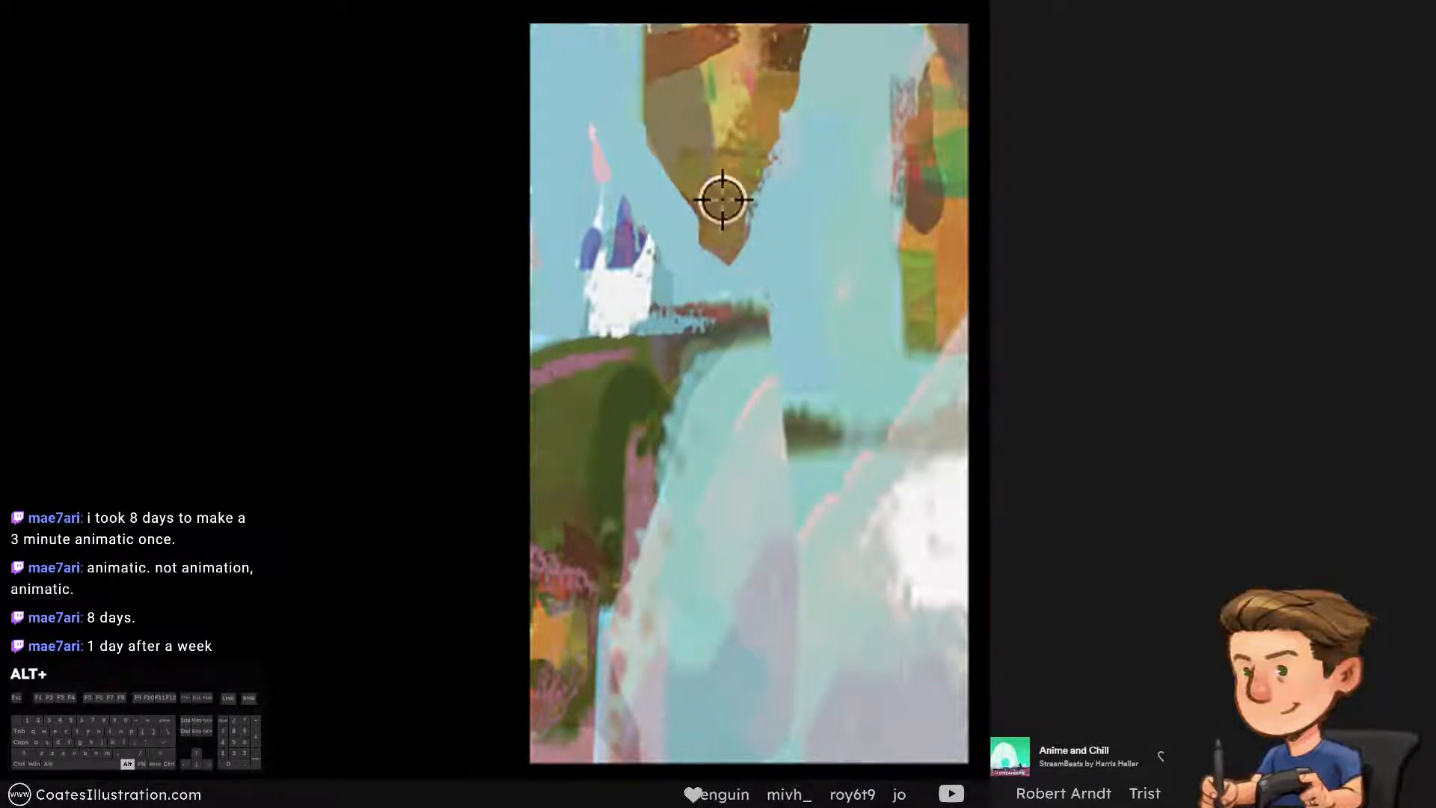
# Refine the castle's silhouette with fine sky-blue strokes around its thin tower and outer wall
pyautogui.keyDown('alt'); pyautogui.click(613, 177); pyautogui.keyUp('alt')
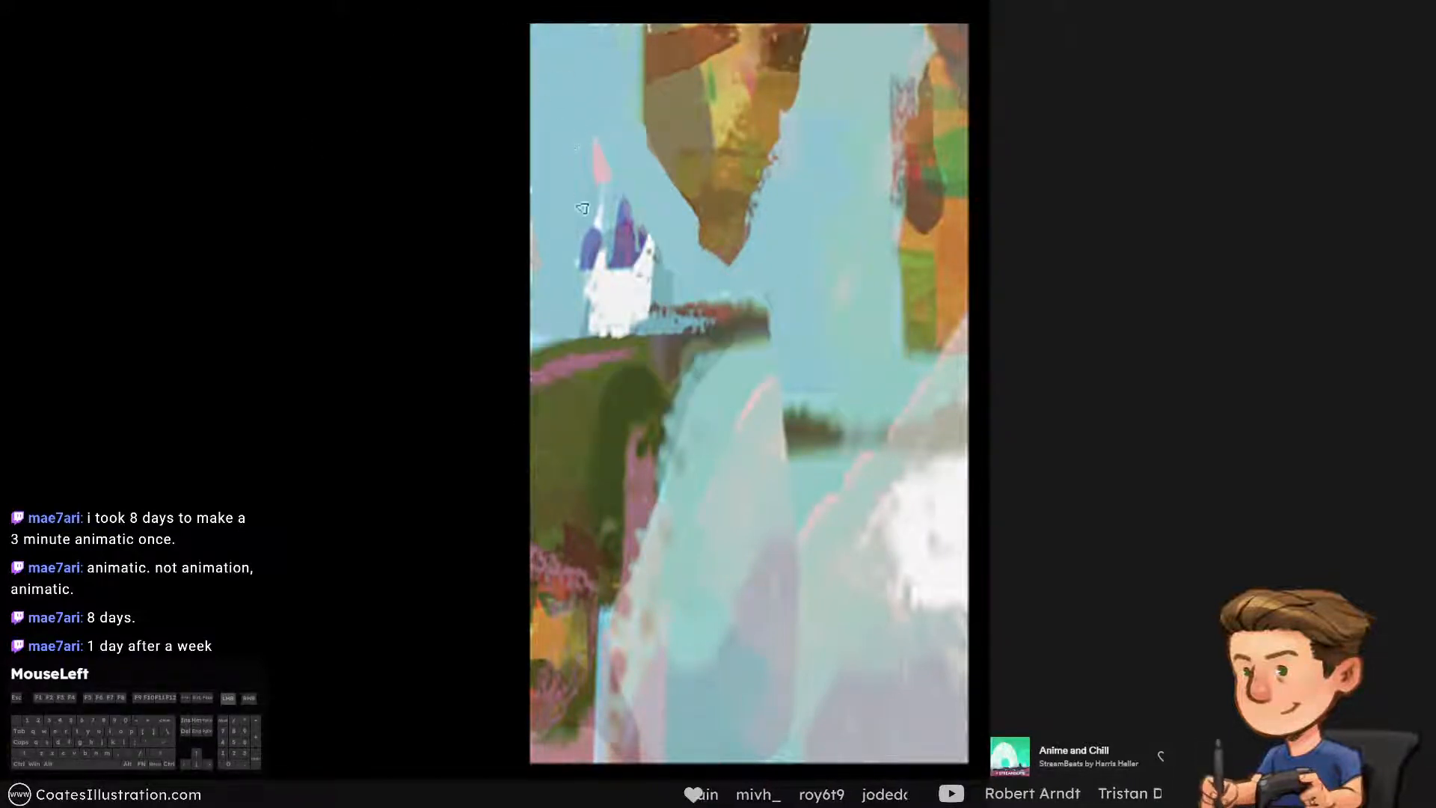
pyautogui.hotkey('ctrl', 'alt', 'z')
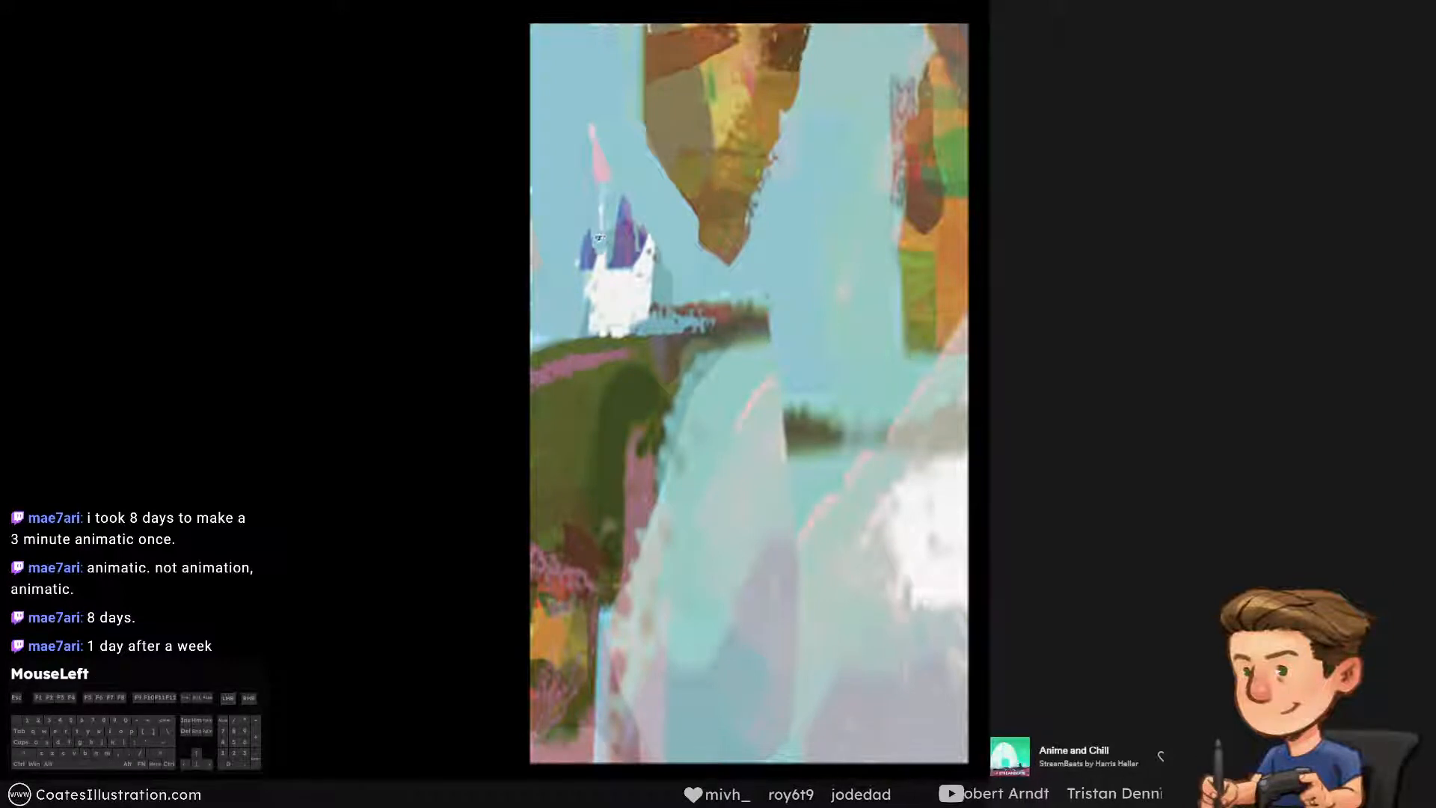
pyautogui.moveTo(598, 238); pyautogui.dragTo(600, 219)
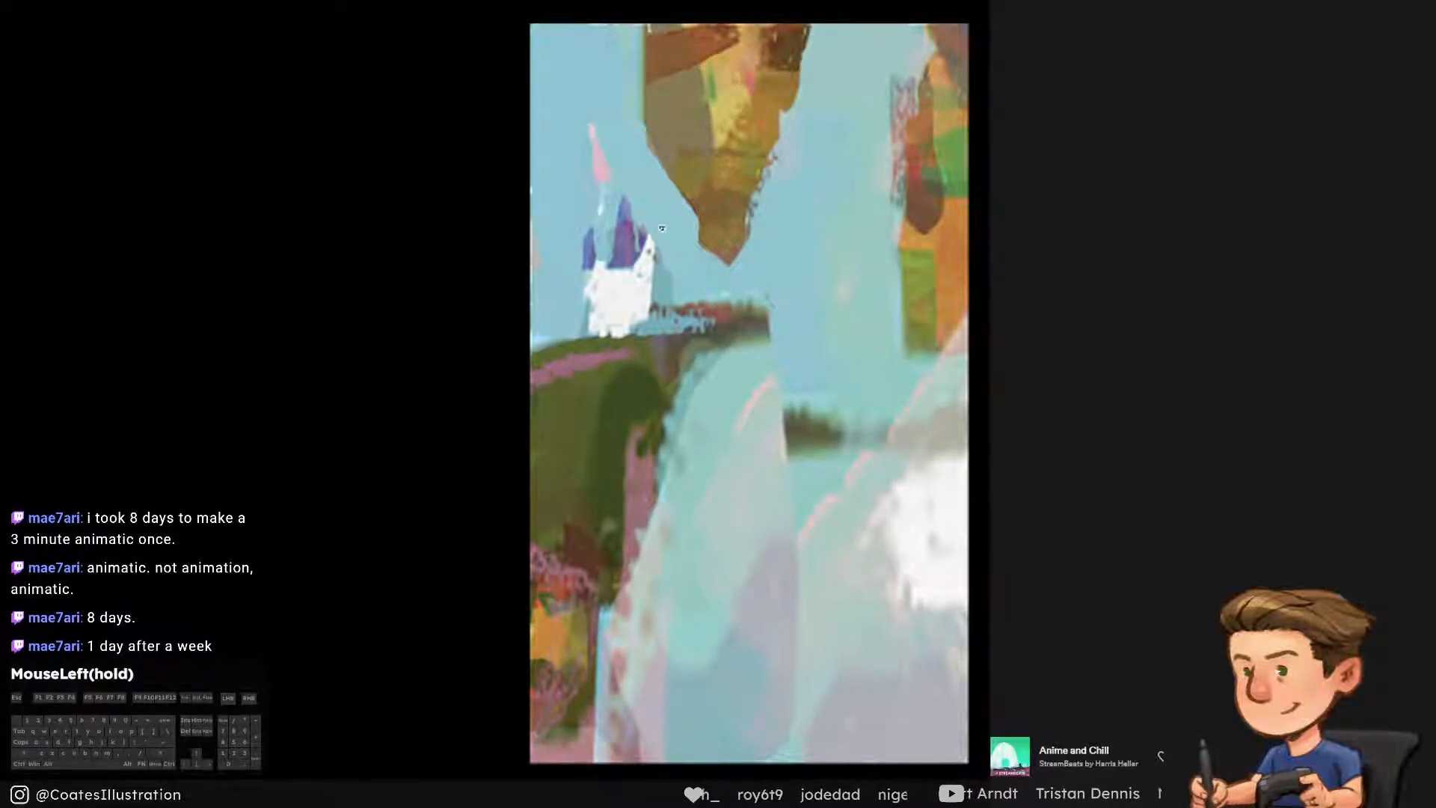
pyautogui.keyDown('alt'); pyautogui.click(670, 247); pyautogui.keyUp('alt')
pyautogui.press(']')
pyautogui.moveTo(663, 253); pyautogui.dragTo(665, 267)
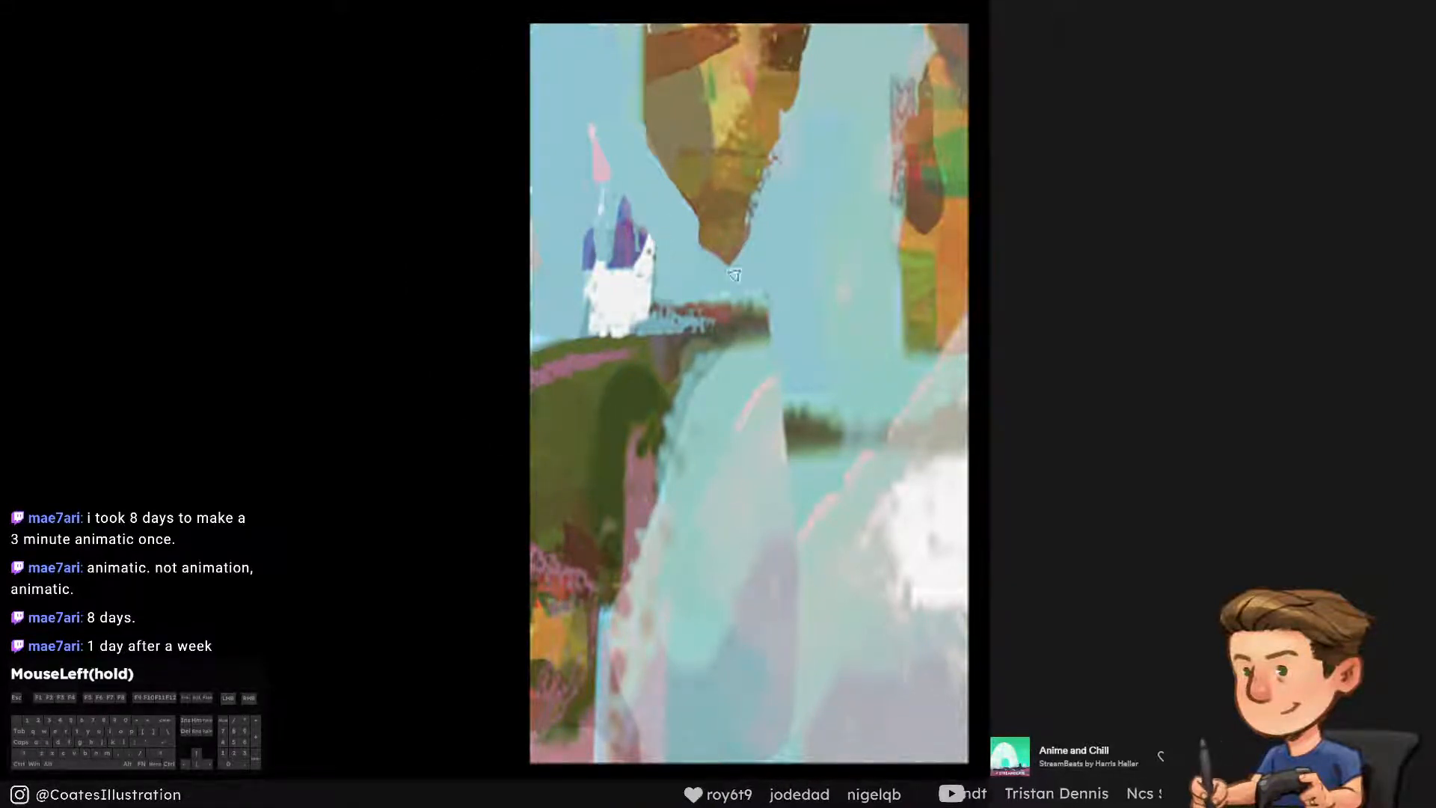
# Sample the blue above the dark green ledge and paint over its end to give it a slanted top
pyautogui.keyDown('alt'); pyautogui.click(792, 374); pyautogui.keyUp('alt')
pyautogui.hotkey('ctrl', 'z')
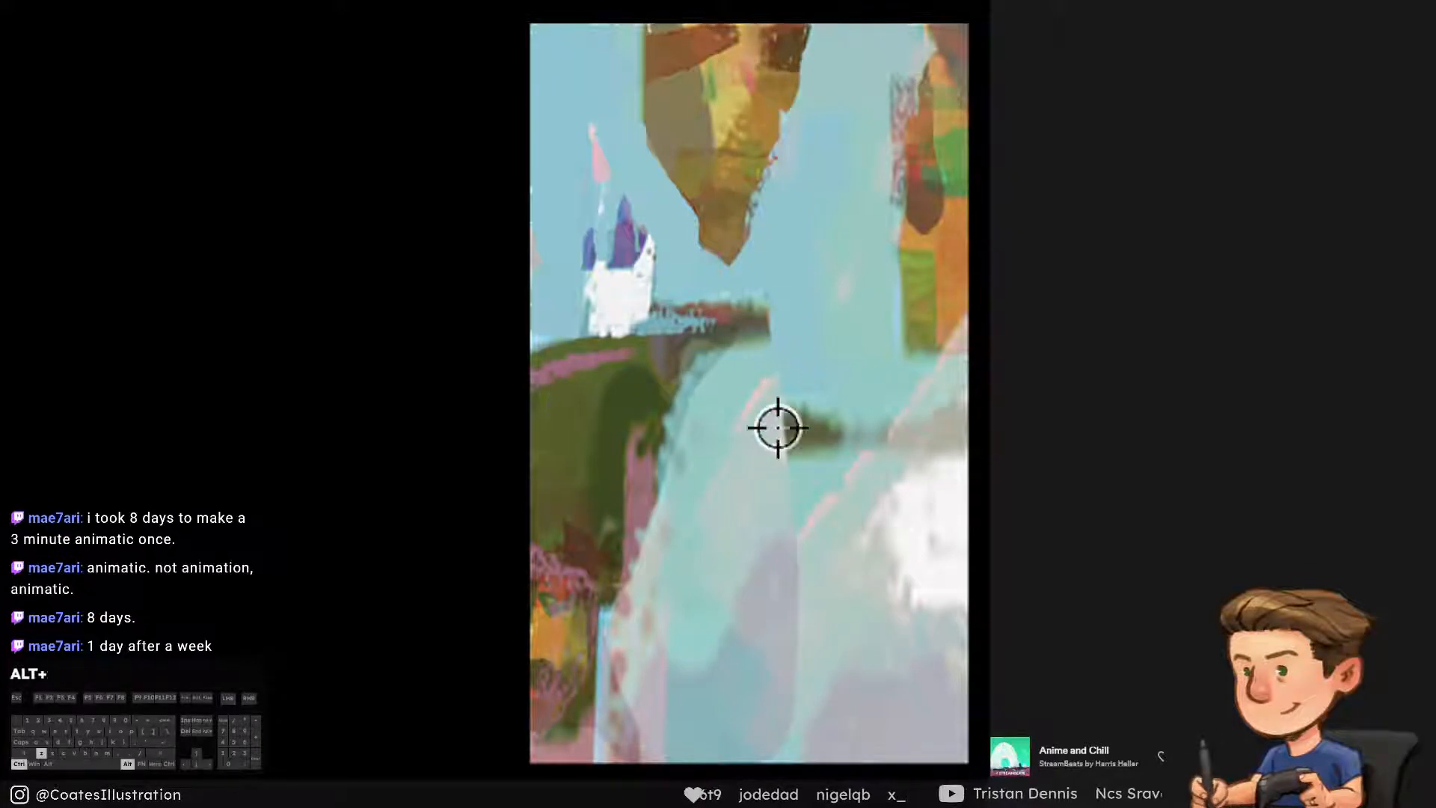
pyautogui.keyDown('alt'); pyautogui.click(820, 366); pyautogui.keyUp('alt')
pyautogui.moveTo(788, 411); pyautogui.dragTo(800, 393)
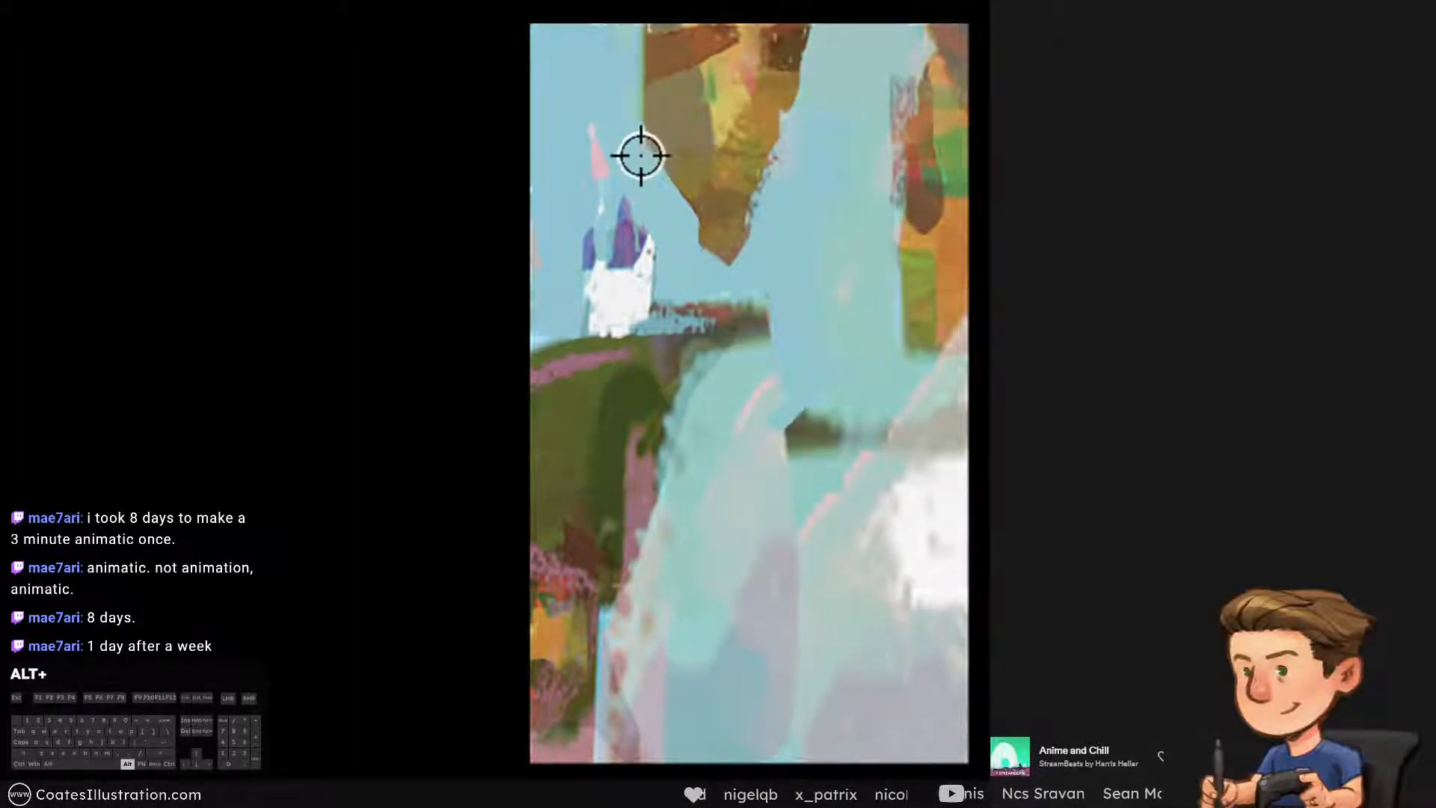
# Try flattening the central sky beside the orange cliff with broad strokes of sampled blue
pyautogui.keyDown('alt'); pyautogui.click(615, 109); pyautogui.keyUp('alt')
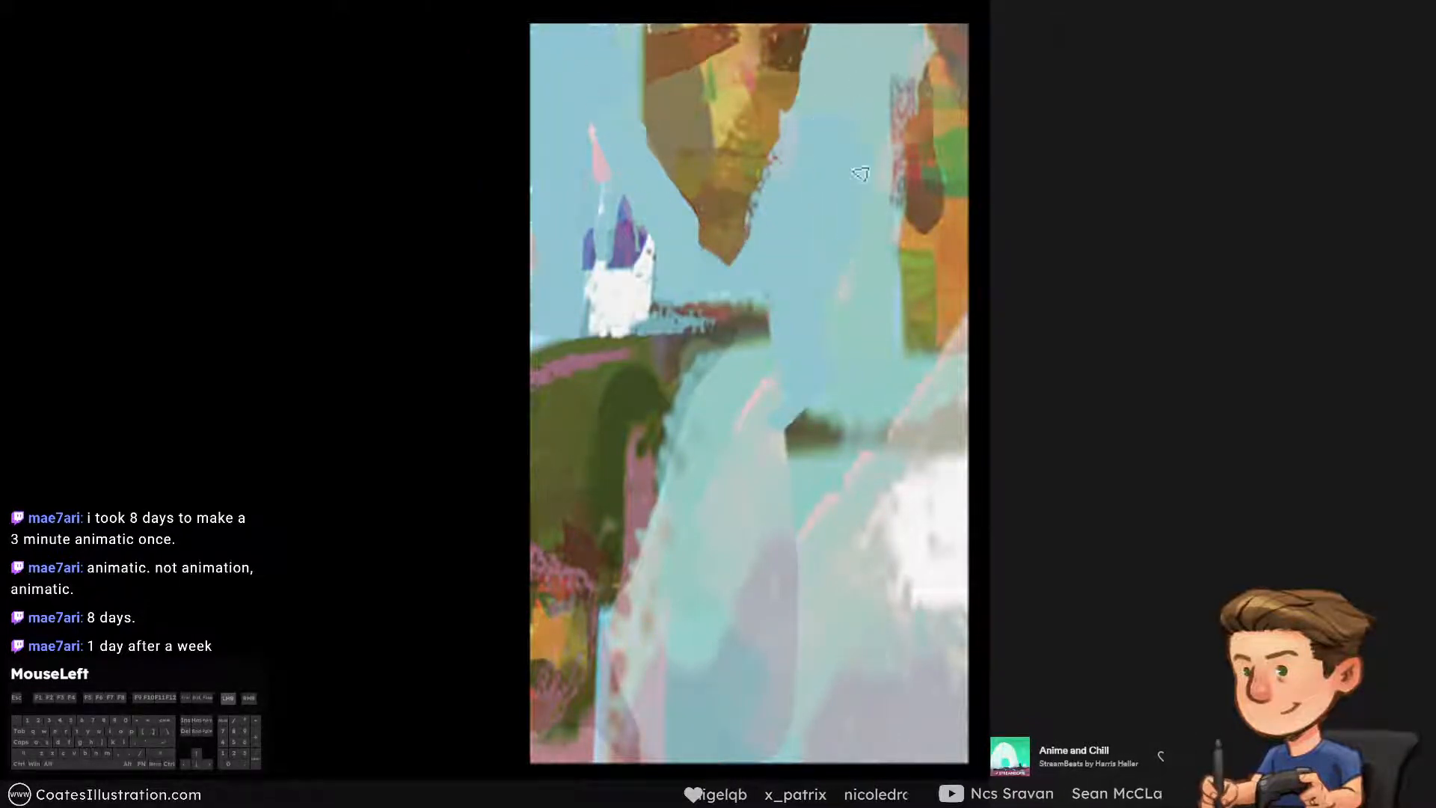
pyautogui.keyDown('alt'); pyautogui.click(862, 230); pyautogui.keyUp('alt')
pyautogui.moveTo(849, 226)
pyautogui.mouseDown()
pyautogui.moveTo(795, 251)
pyautogui.moveTo(815, 273)
pyautogui.moveTo(821, 184)
pyautogui.moveTo(810, 282)
pyautogui.moveTo(897, 287)
pyautogui.mouseUp()
pyautogui.hotkey('ctrl', 'alt', 'z')
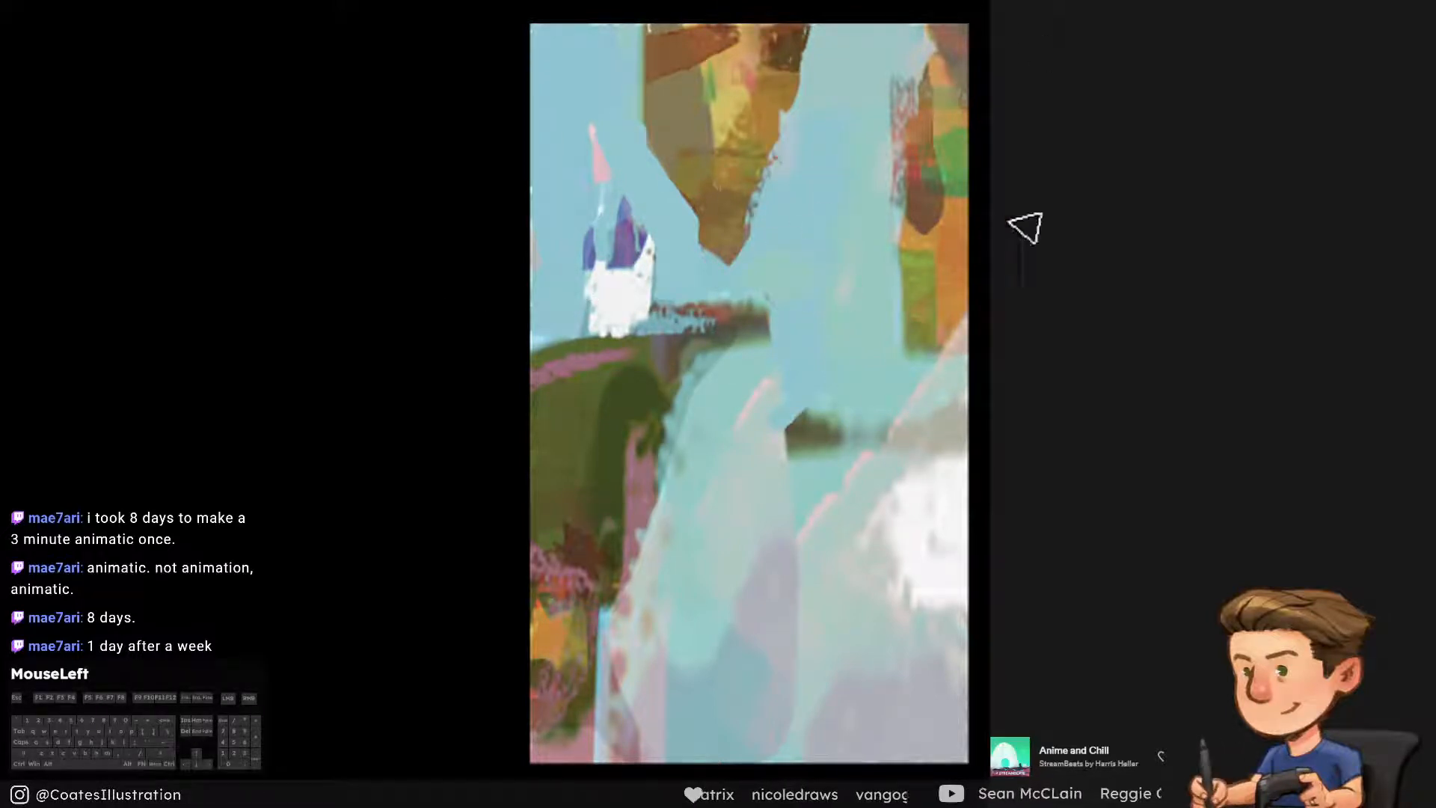
# Blend sampled turquoise into the sky above the dark green ledge and shape the ledge's small peak
pyautogui.keyDown('alt'); pyautogui.click(801, 341); pyautogui.keyUp('alt')
pyautogui.moveTo(802, 341)
pyautogui.mouseDown()
pyautogui.moveTo(833, 337)
pyautogui.moveTo(870, 374)
pyautogui.moveTo(845, 383)
pyautogui.mouseUp()
pyautogui.hotkey('ctrl', 'alt', 'z')
pyautogui.keyDown('alt'); pyautogui.click(872, 382); pyautogui.keyUp('alt')
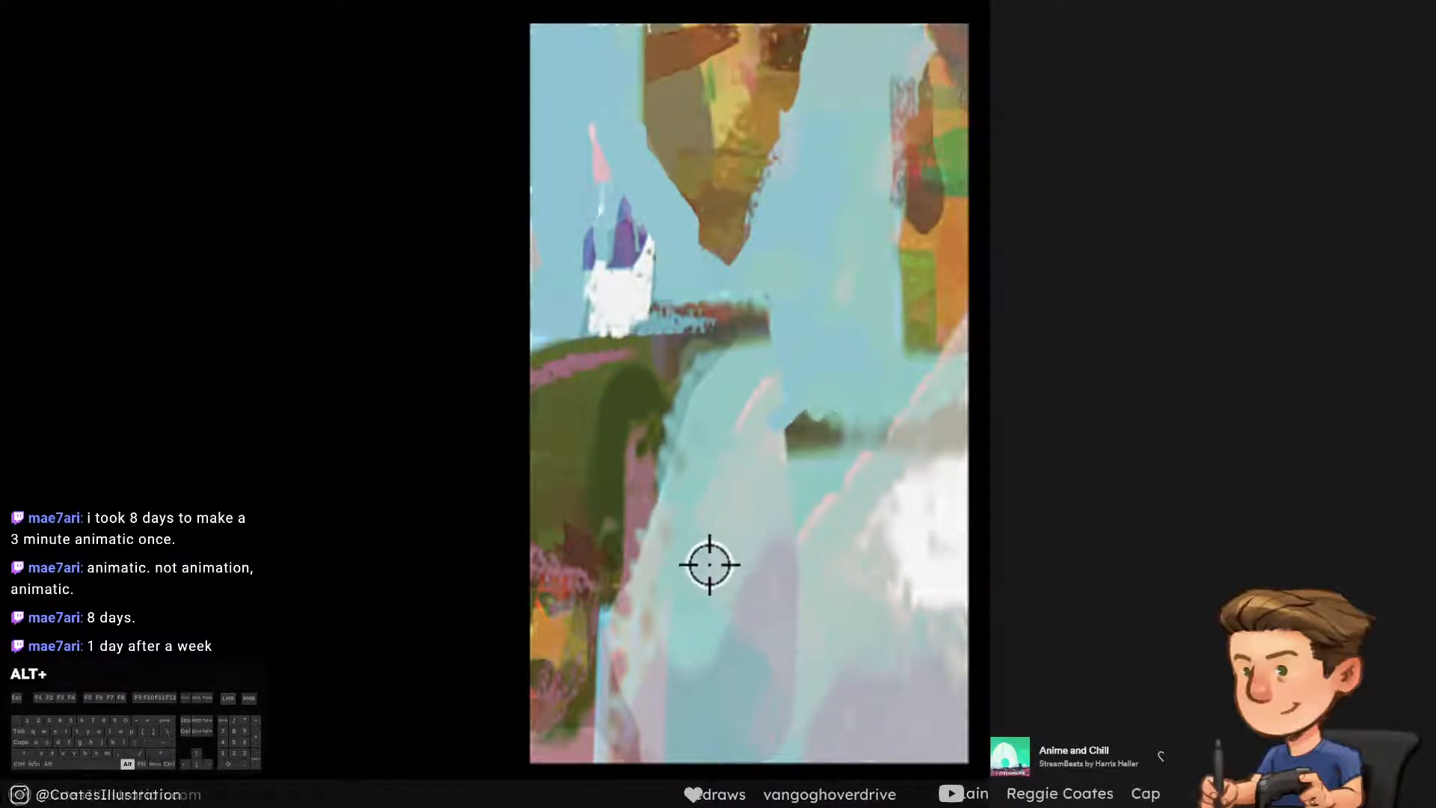
# Sample the turquoise of the pale slope and fill in its upper area beside the green cliff
pyautogui.keyDown('alt'); pyautogui.click(683, 497); pyautogui.keyUp('alt')
pyautogui.moveTo(731, 407); pyautogui.dragTo(707, 408)
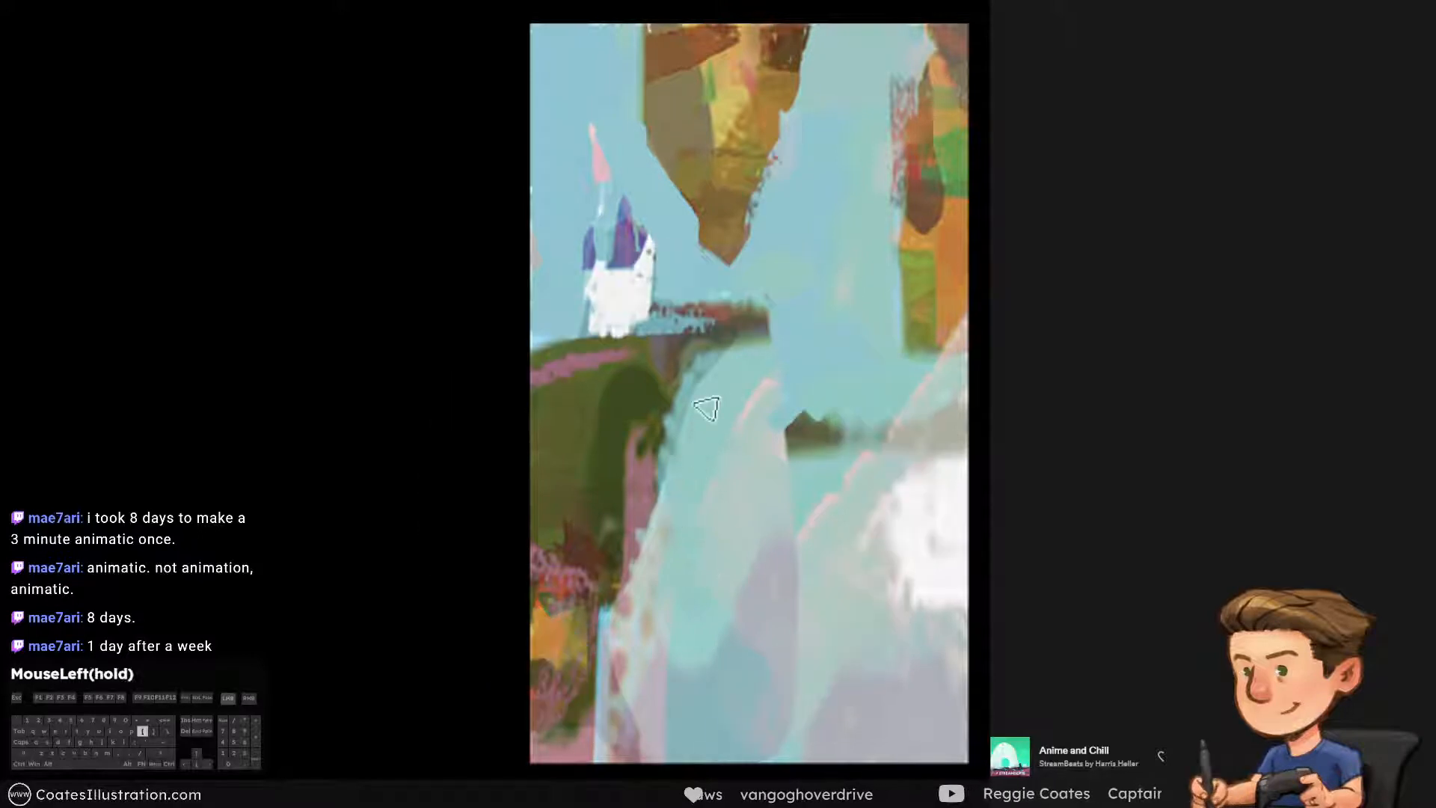
pyautogui.moveTo(690, 462)
pyautogui.mouseDown()
pyautogui.moveTo(598, 519)
pyautogui.moveTo(565, 607)
pyautogui.mouseUp()
pyautogui.keyDown('alt'); pyautogui.click(695, 467); pyautogui.keyUp('alt')
# Extend the olive-green cliff down to a clean diagonal edge and block in a flat mauve patch over the pink foliage
pyautogui.keyDown('alt'); pyautogui.click(640, 487); pyautogui.keyUp('alt')
pyautogui.hotkey('ctrl', 'alt', 'z')
pyautogui.press(']')
pyautogui.moveTo(627, 518)
pyautogui.mouseDown()
pyautogui.moveTo(587, 538)
pyautogui.moveTo(609, 541)
pyautogui.moveTo(548, 524)
pyautogui.moveTo(583, 519)
pyautogui.moveTo(534, 536)
pyautogui.moveTo(569, 519)
pyautogui.moveTo(555, 539)
pyautogui.moveTo(625, 488)
pyautogui.mouseUp()
pyautogui.keyDown('alt'); pyautogui.click(596, 484); pyautogui.keyUp('alt')
pyautogui.hotkey('ctrl', 'alt', 'z')
pyautogui.hotkey('ctrl', 'alt', 'z')
pyautogui.keyDown('alt'); pyautogui.click(547, 504); pyautogui.keyUp('alt')
pyautogui.hotkey('ctrl', 'alt', 'z')
pyautogui.moveTo(544, 522)
pyautogui.mouseDown()
pyautogui.moveTo(584, 498)
pyautogui.moveTo(542, 564)
pyautogui.mouseUp()
pyautogui.keyDown('alt'); pyautogui.click(600, 518); pyautogui.keyUp('alt')
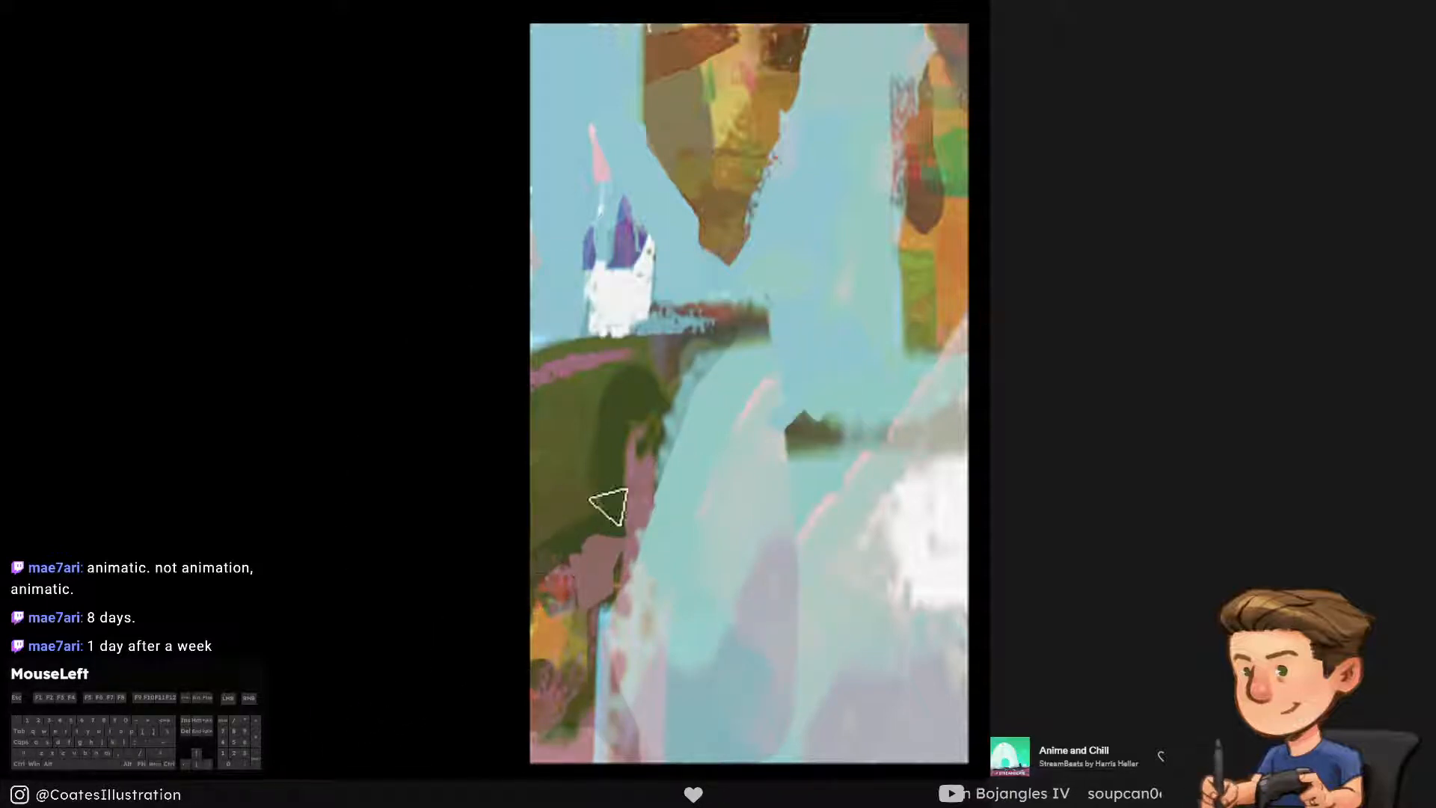
# Block in a translucent grey-blue peak and a horizontal band across the middle of the pale slope
pyautogui.press('alt')
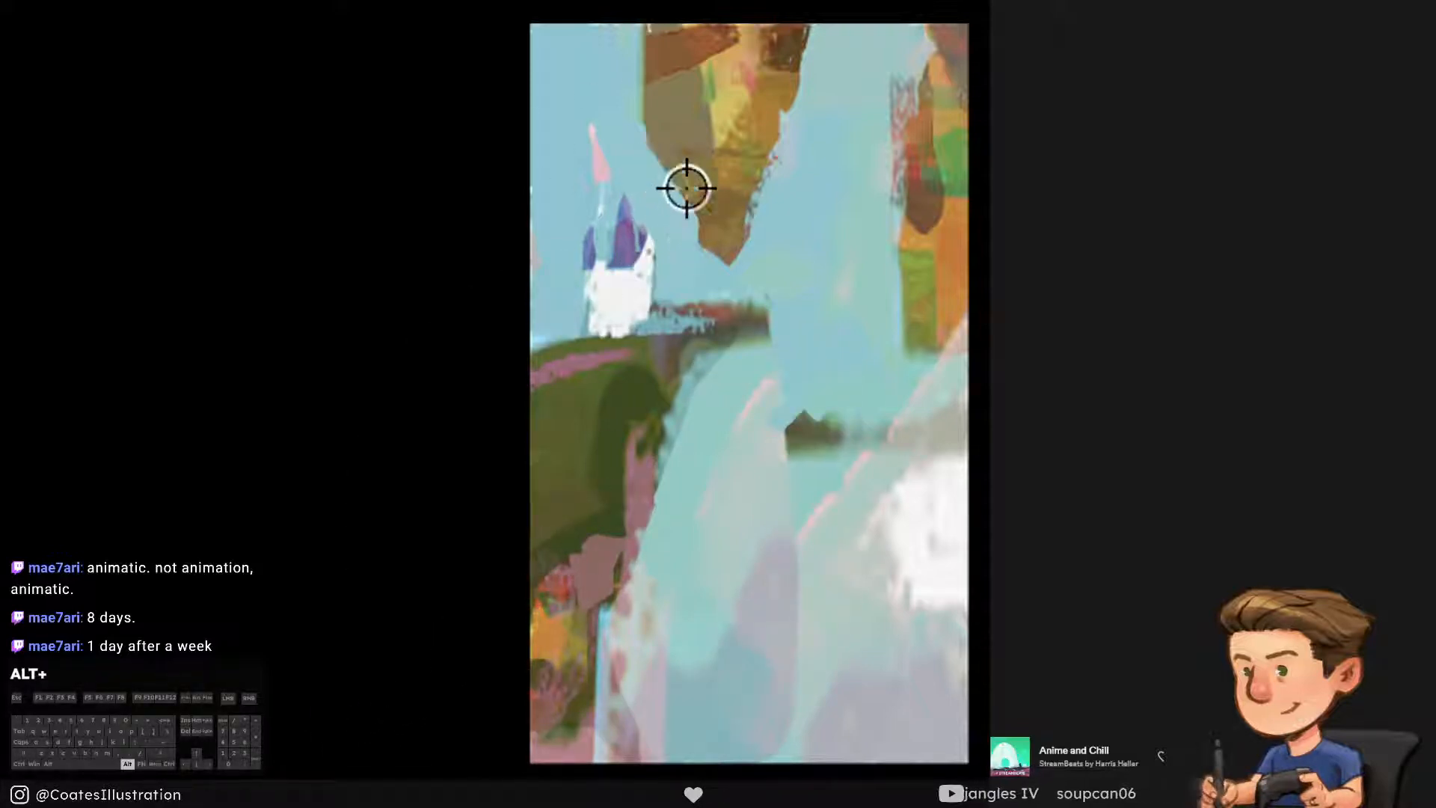
pyautogui.keyDown('alt'); pyautogui.click(823, 410); pyautogui.keyUp('alt')
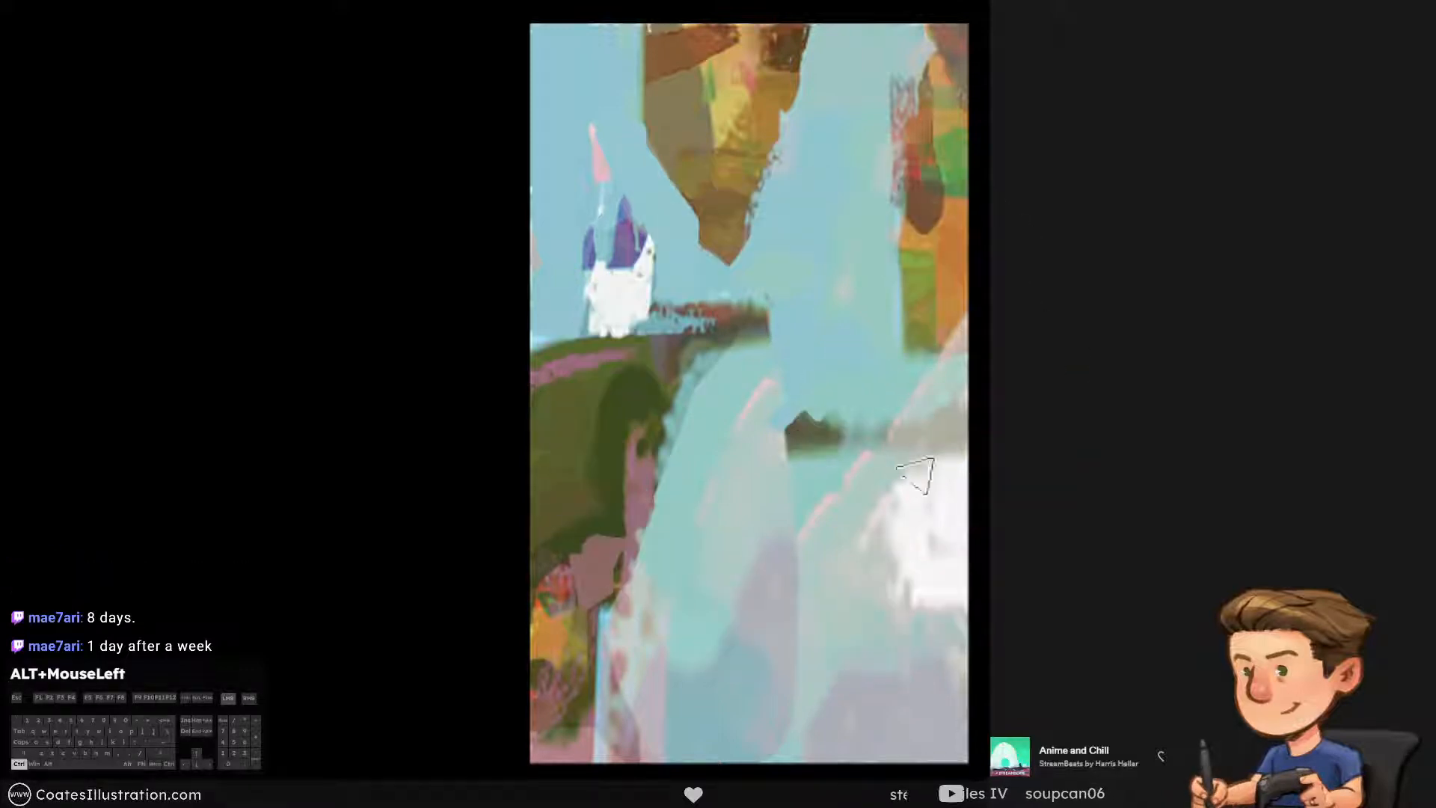
pyautogui.keyDown('alt'); pyautogui.click(726, 664); pyautogui.keyUp('alt')
pyautogui.moveTo(645, 592); pyautogui.dragTo(751, 584)
pyautogui.hotkey('ctrl', 'alt', 'z')
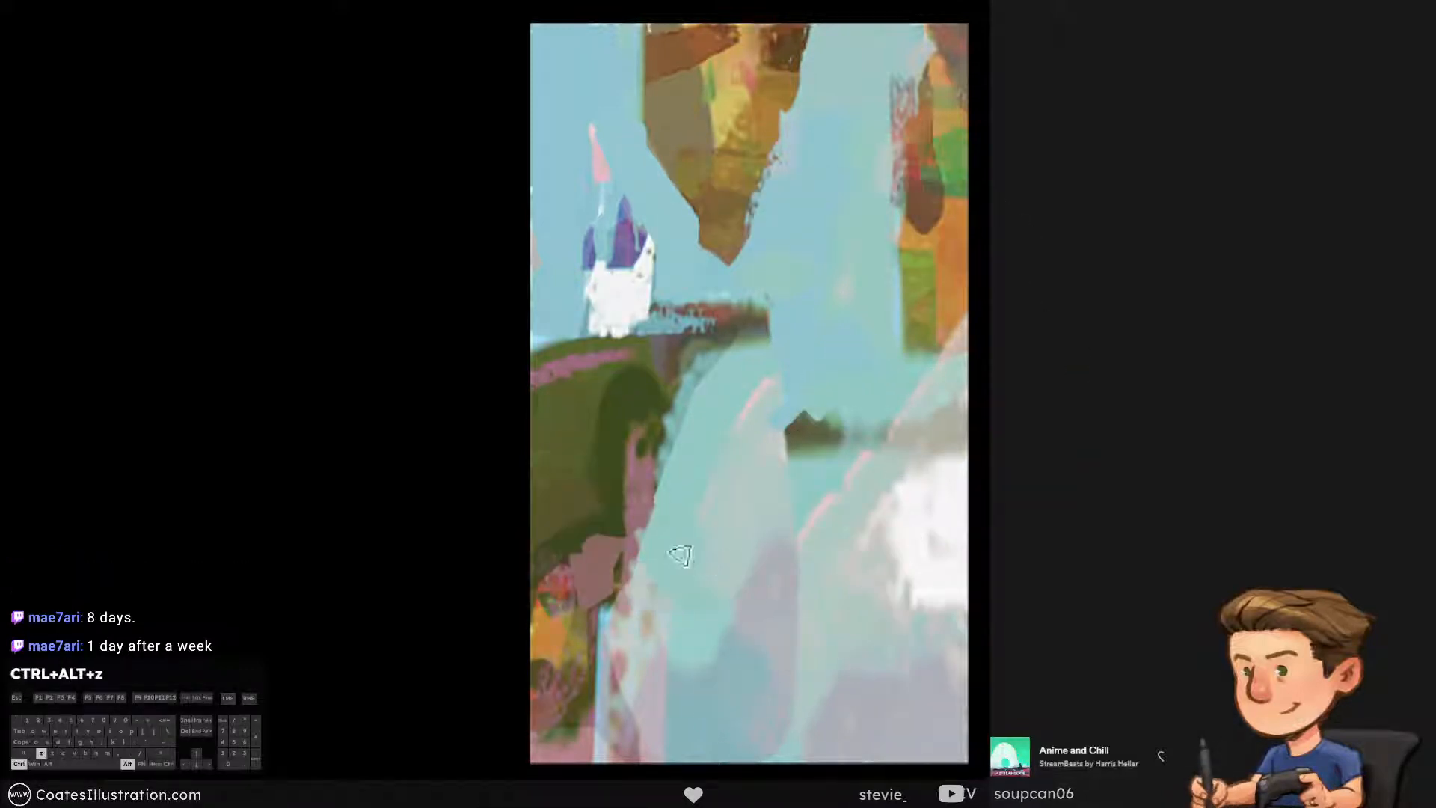
pyautogui.moveTo(713, 533); pyautogui.dragTo(690, 549)
pyautogui.hotkey('ctrl', 'alt', 'z')
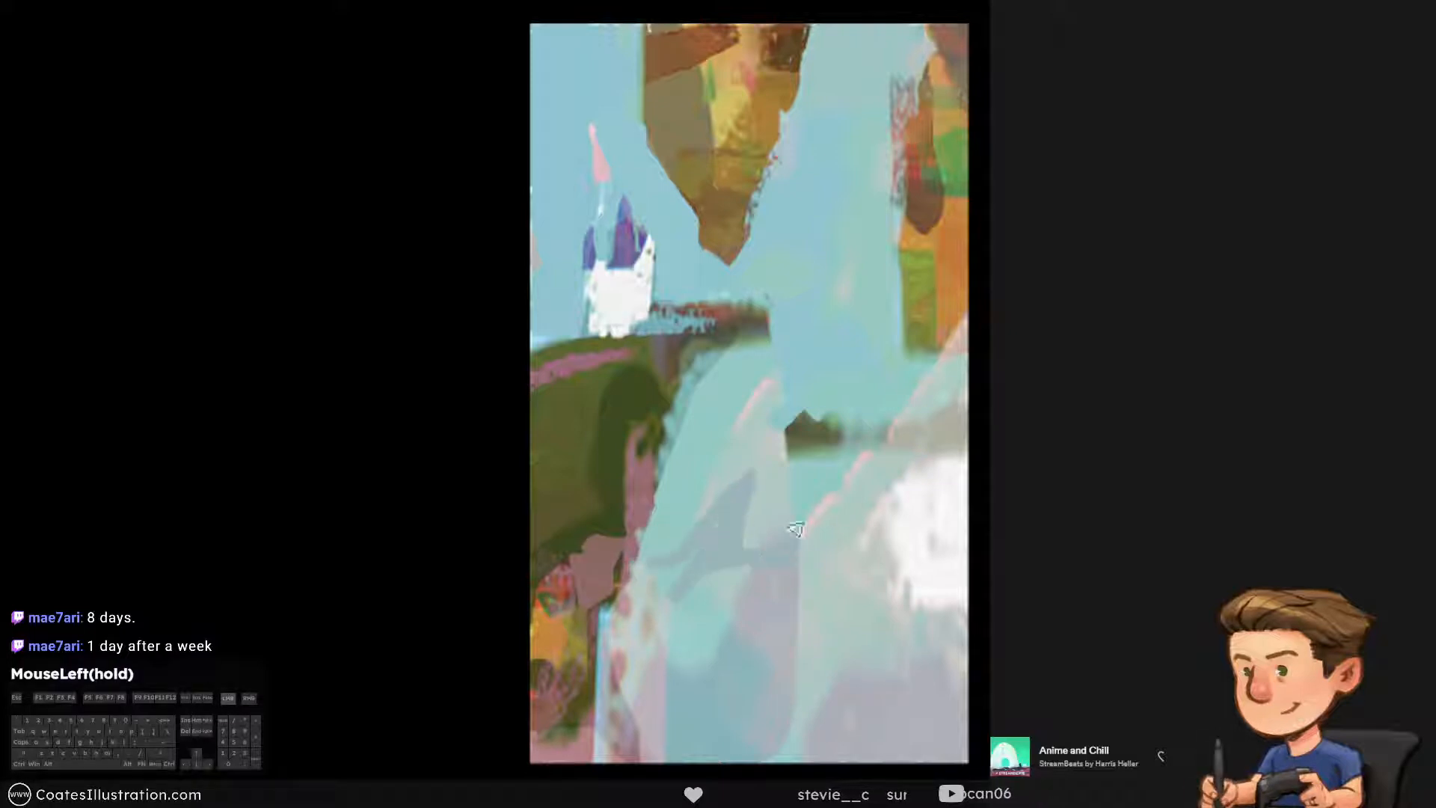
pyautogui.moveTo(707, 590)
pyautogui.mouseDown()
pyautogui.moveTo(871, 608)
pyautogui.moveTo(811, 609)
pyautogui.mouseUp()
pyautogui.keyDown('alt'); pyautogui.click(740, 673); pyautogui.keyUp('alt')
pyautogui.moveTo(770, 669); pyautogui.dragTo(879, 623)
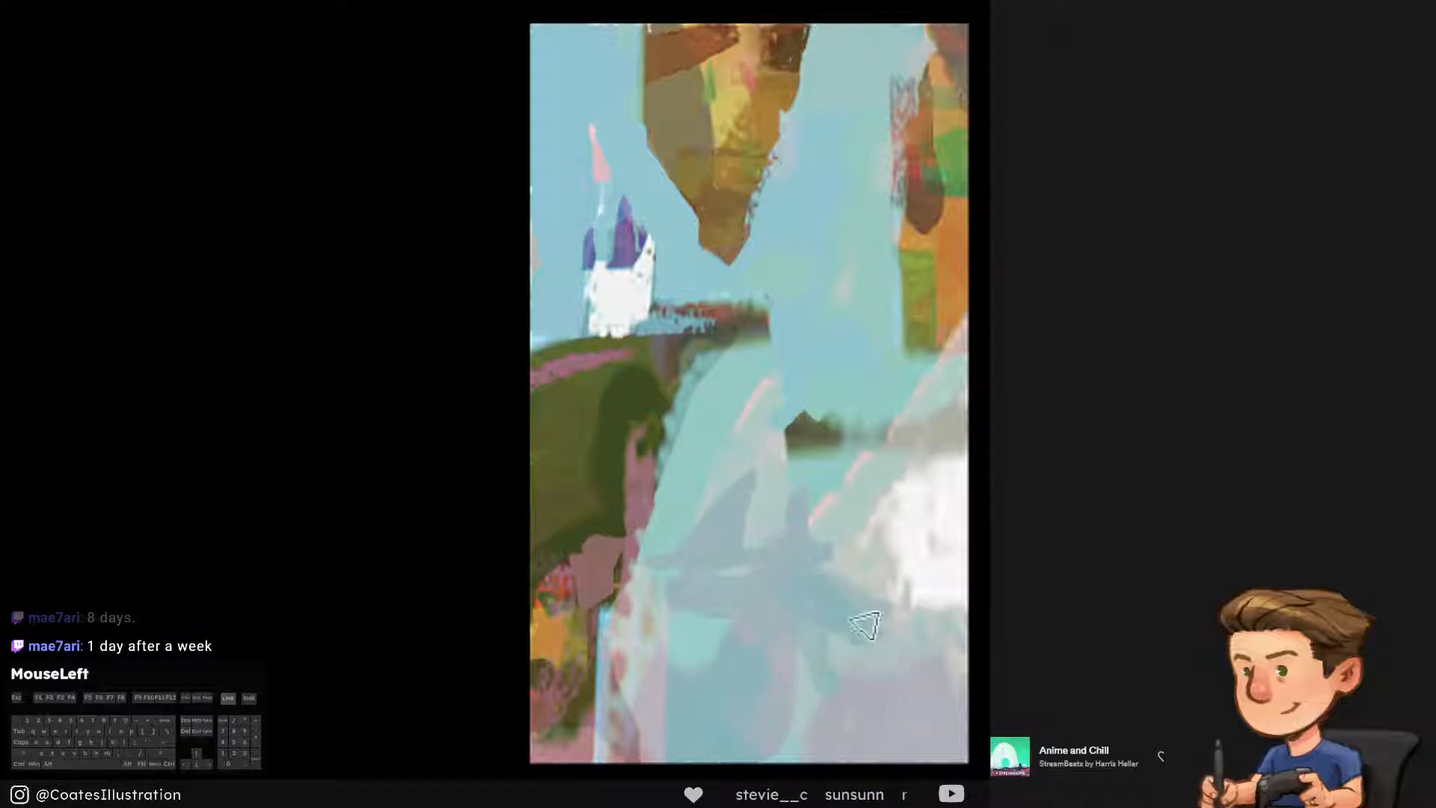
# Shape a second, smaller grey-blue peak below the dark green ledge and extend the band to the canvas's right edge
pyautogui.hotkey('ctrl', 'alt', 'z')
pyautogui.click(808, 544)
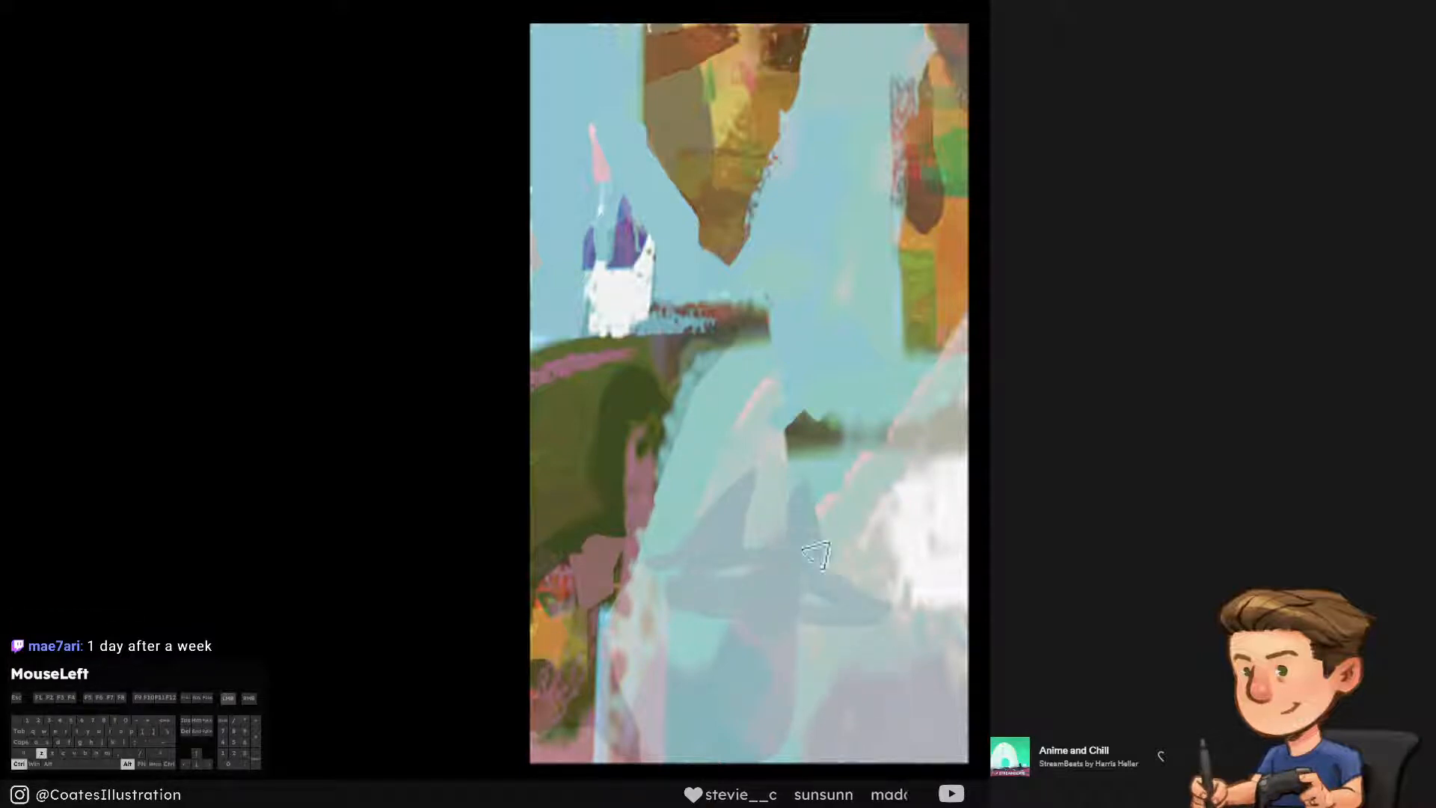
pyautogui.hotkey('ctrl', 'alt', 'z')
pyautogui.moveTo(824, 552)
pyautogui.mouseDown()
pyautogui.moveTo(801, 489)
pyautogui.moveTo(831, 564)
pyautogui.moveTo(802, 512)
pyautogui.mouseUp()
pyautogui.hotkey('ctrl', 'alt', 'z')
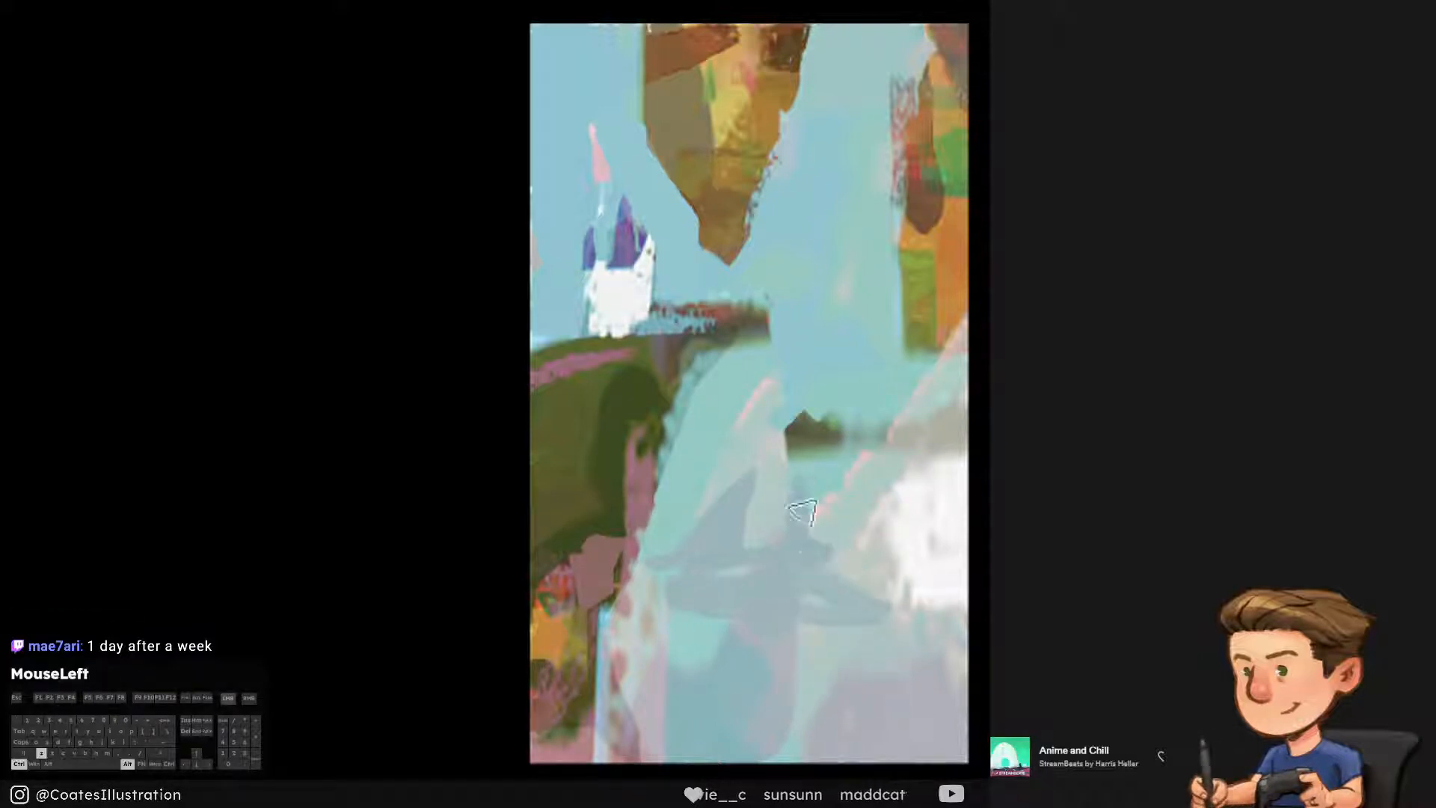
pyautogui.hotkey('ctrl', 'alt', 'z')
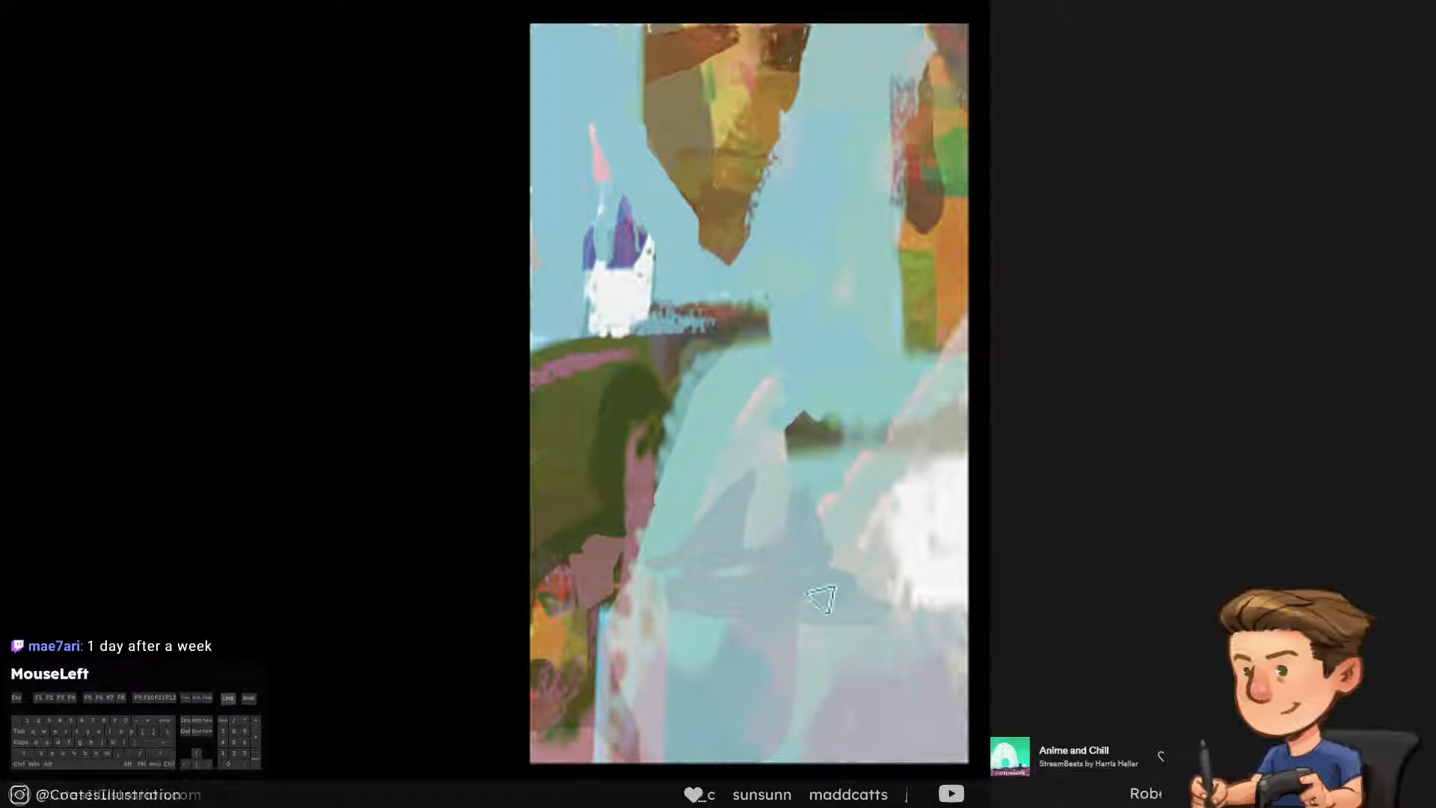
pyautogui.hotkey('ctrl', 'alt', 'z')
pyautogui.moveTo(802, 555)
pyautogui.mouseDown()
pyautogui.moveTo(946, 563)
pyautogui.moveTo(830, 658)
pyautogui.mouseUp()
pyautogui.hotkey('ctrl', 'alt', 'z')
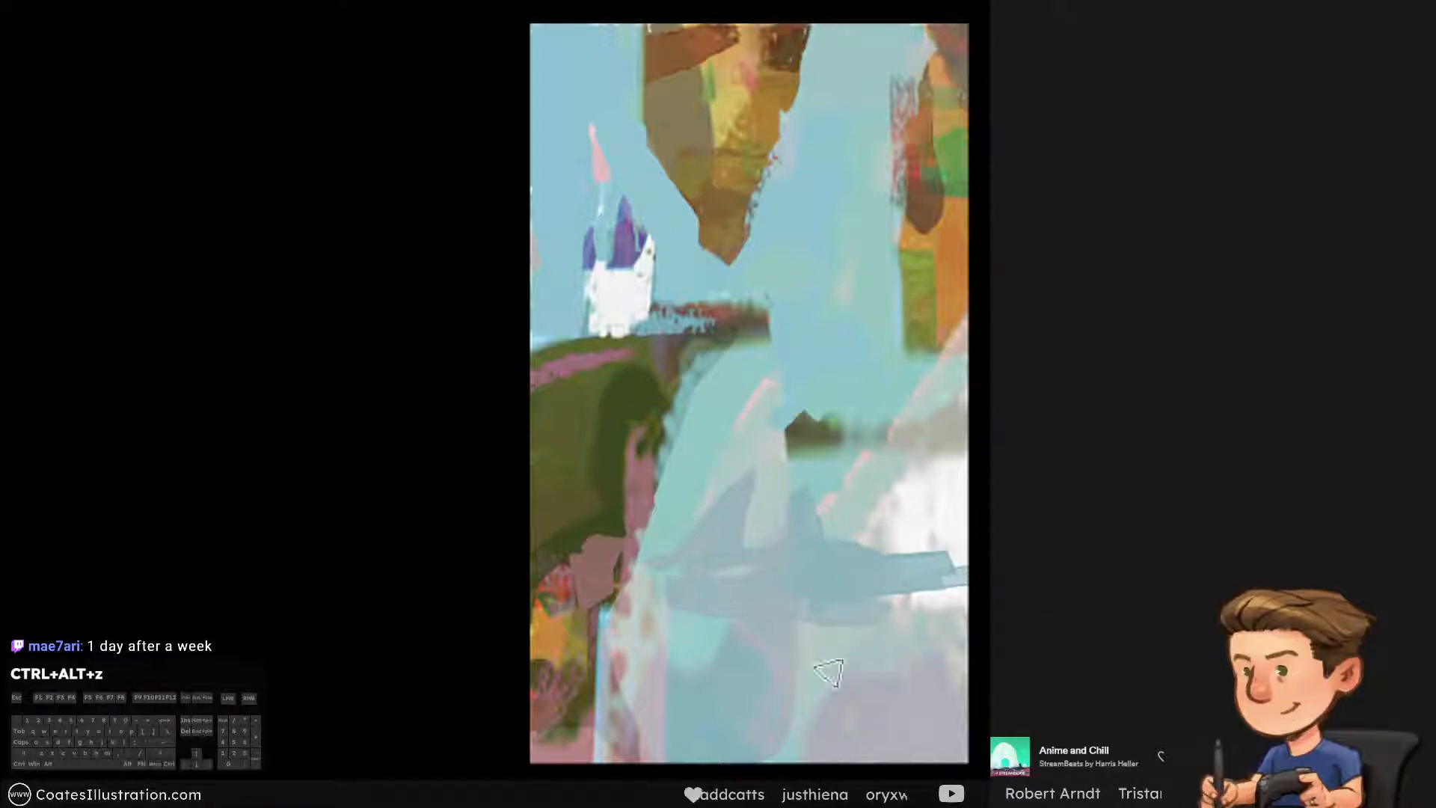
# Break up the lower edge of the grey-blue band with thin pale turquoise and grey-blue streaks using a smaller brush
pyautogui.keyDown('alt'); pyautogui.click(788, 667); pyautogui.keyUp('alt')
pyautogui.moveTo(856, 596)
pyautogui.mouseDown()
pyautogui.moveTo(764, 628)
pyautogui.moveTo(914, 589)
pyautogui.moveTo(768, 607)
pyautogui.moveTo(939, 583)
pyautogui.mouseUp()
pyautogui.hotkey('ctrl', 'alt', 'z')
pyautogui.press('[')
pyautogui.hotkey('ctrl', 'alt', 'z')
pyautogui.keyDown('alt'); pyautogui.click(761, 610); pyautogui.keyUp('alt')
pyautogui.moveTo(785, 607); pyautogui.dragTo(822, 606)
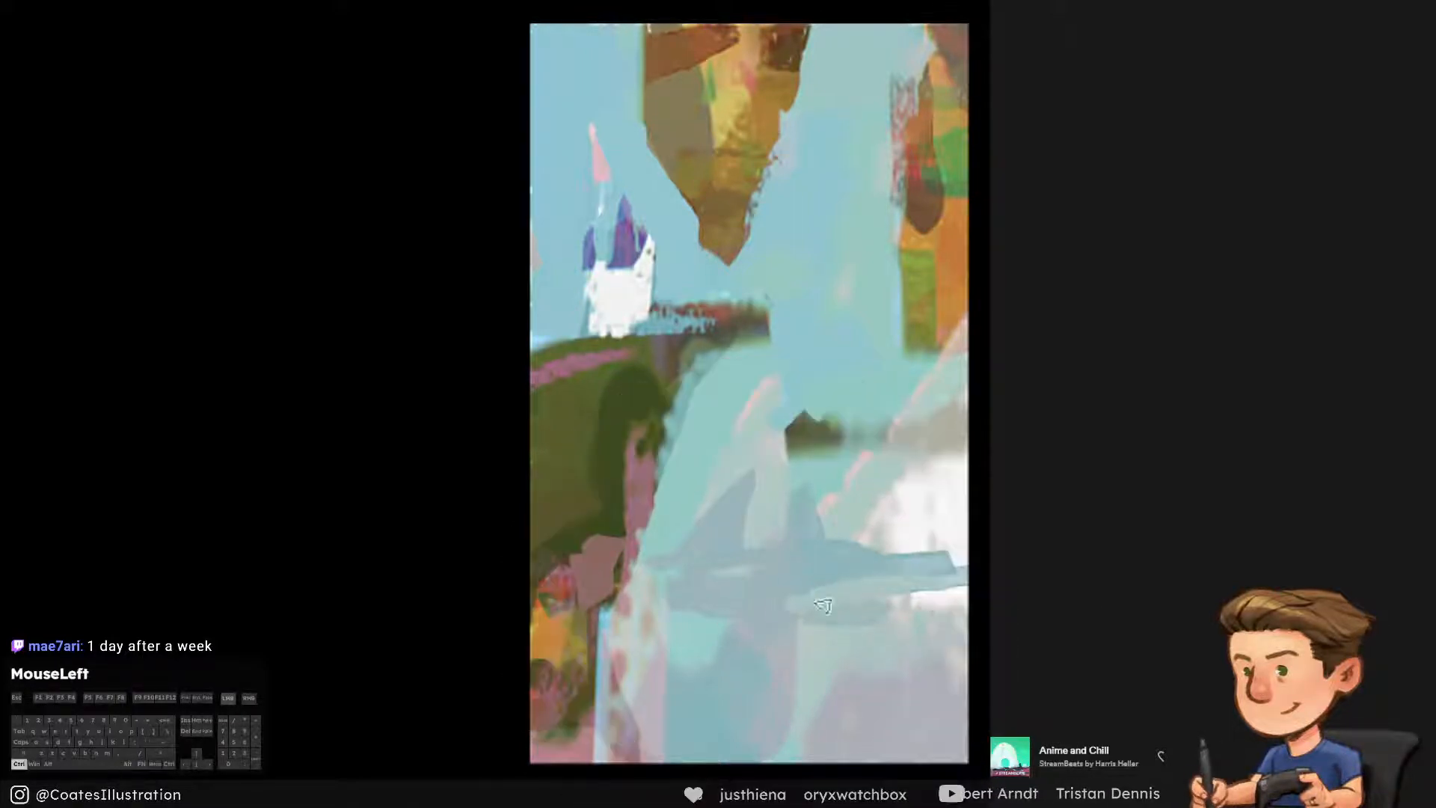
pyautogui.hotkey('ctrl', 'alt', 'z')
pyautogui.moveTo(950, 594); pyautogui.dragTo(829, 625)
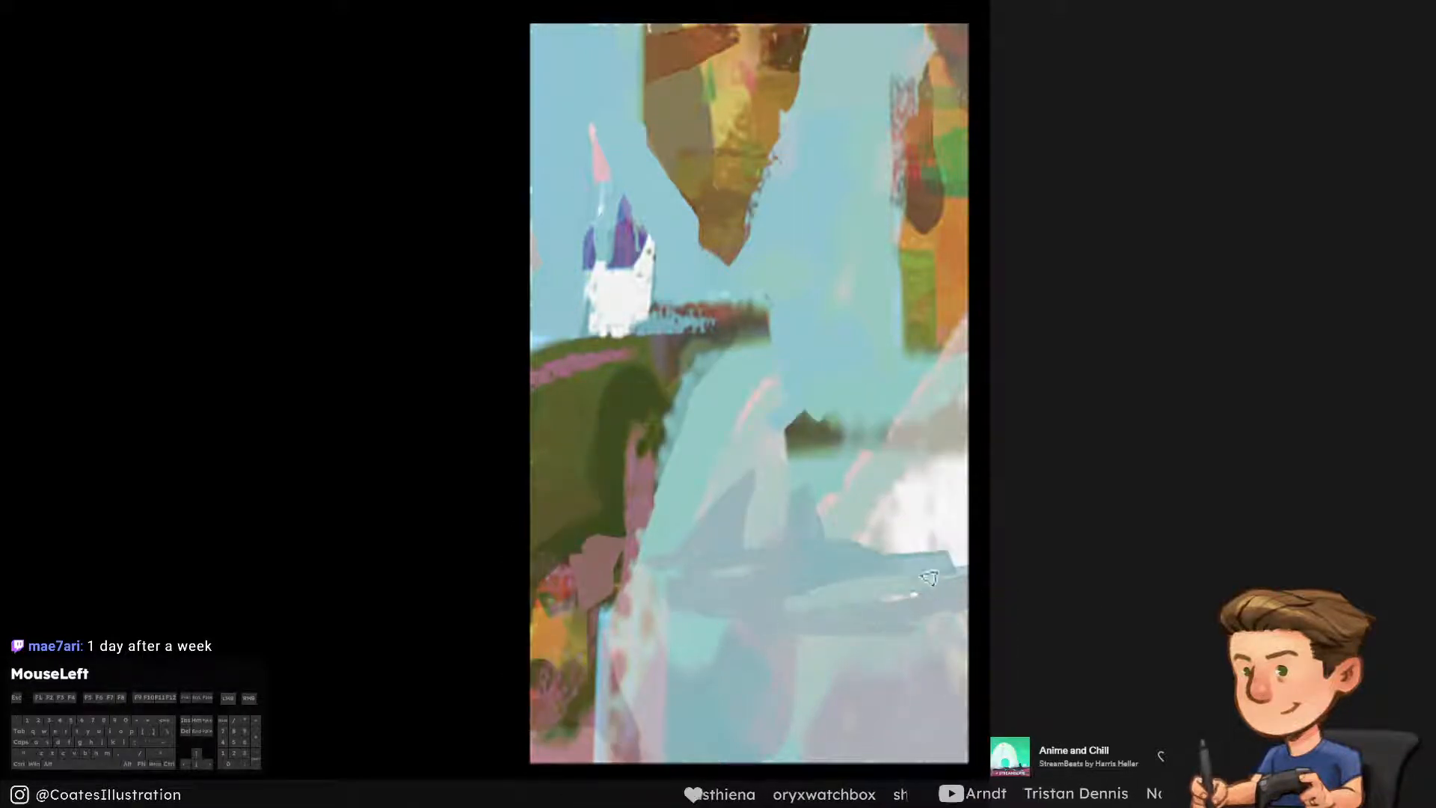
# Even out the band's upper edge below the white cloud and try small thin spires rising from it
pyautogui.keyDown('alt'); pyautogui.click(850, 520); pyautogui.keyUp('alt')
pyautogui.moveTo(856, 540)
pyautogui.mouseDown()
pyautogui.moveTo(949, 522)
pyautogui.moveTo(904, 538)
pyautogui.mouseUp()
pyautogui.hotkey('ctrl', 'alt', 'z')
pyautogui.press('[')
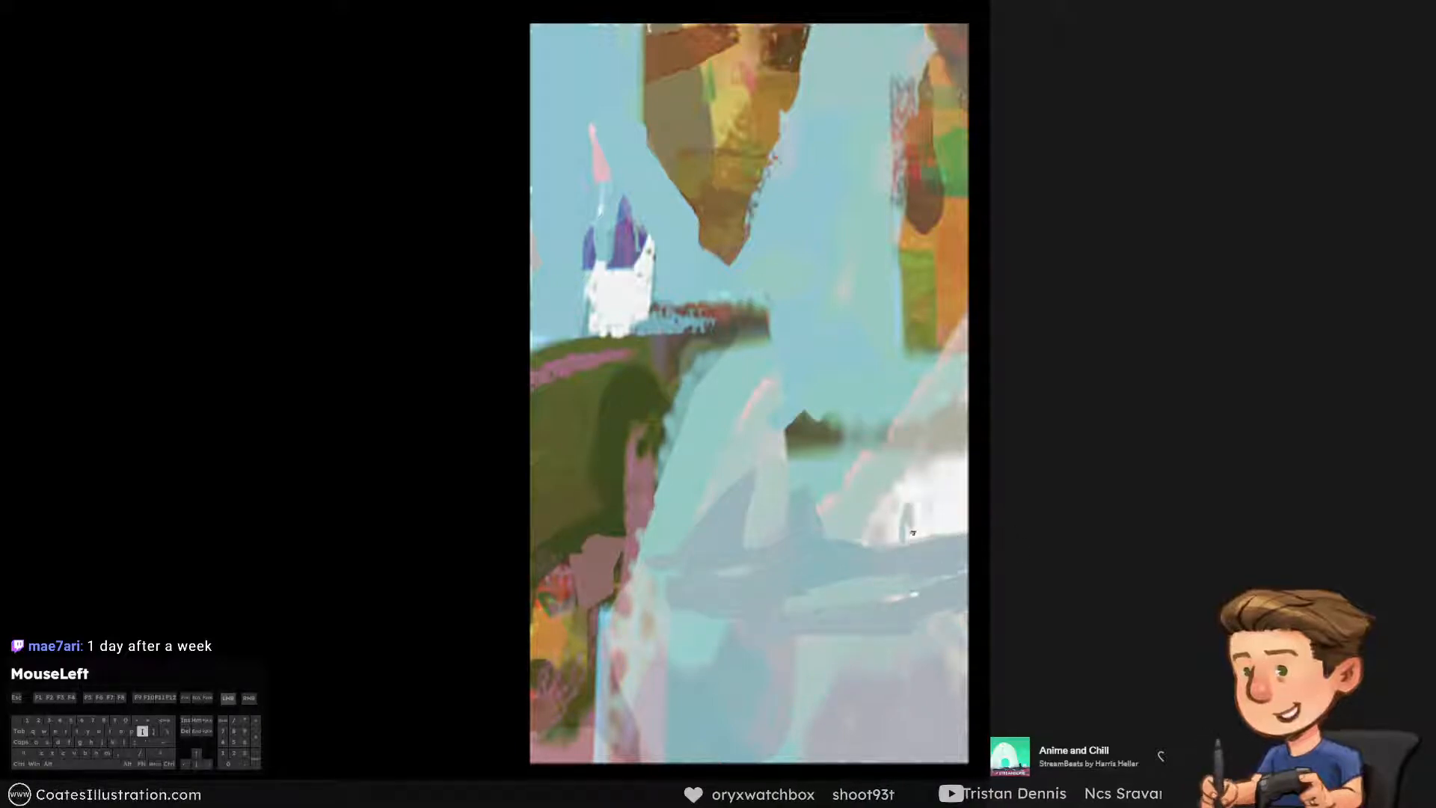
pyautogui.hotkey('ctrl', 'alt', 'z')
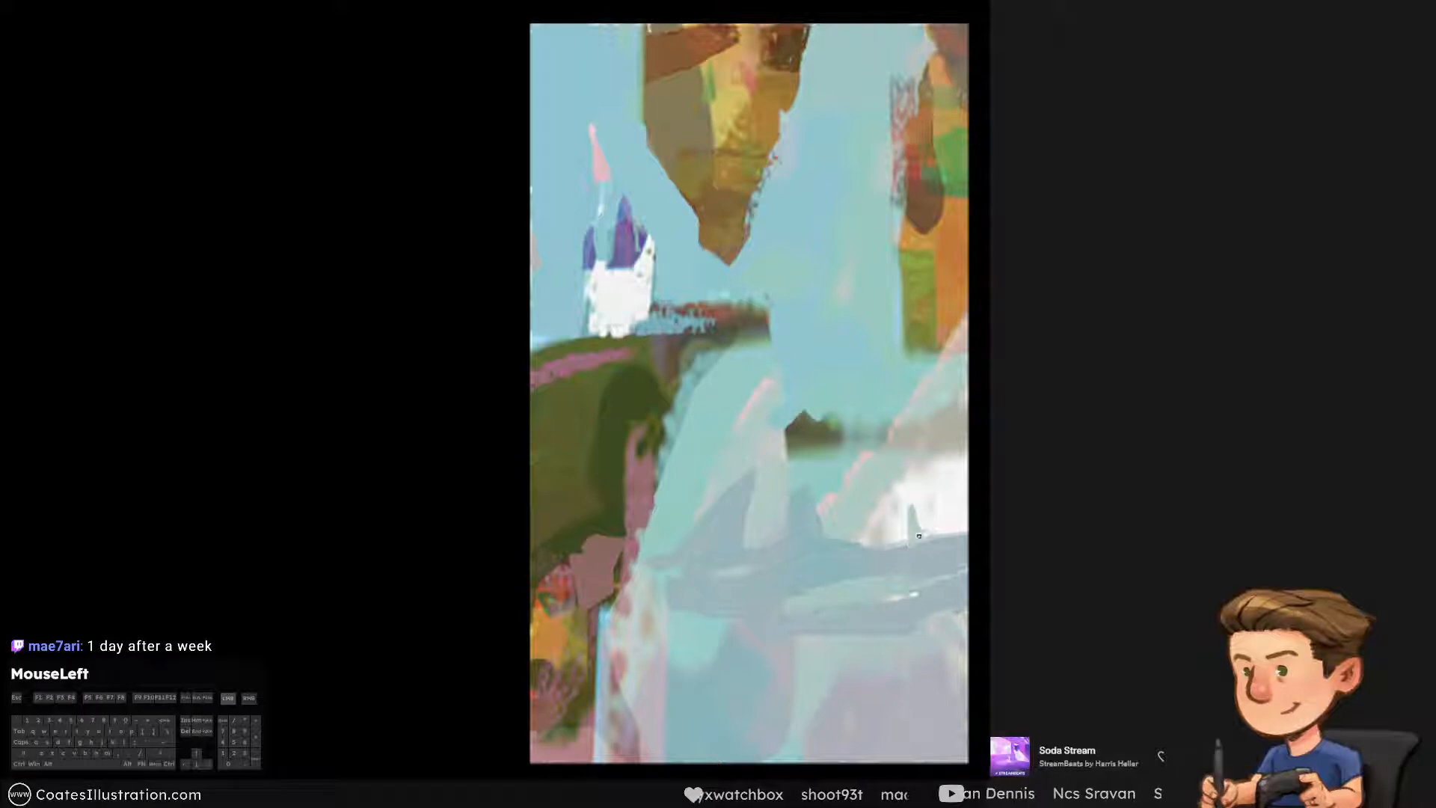
pyautogui.hotkey('ctrl', 'alt', 'z')
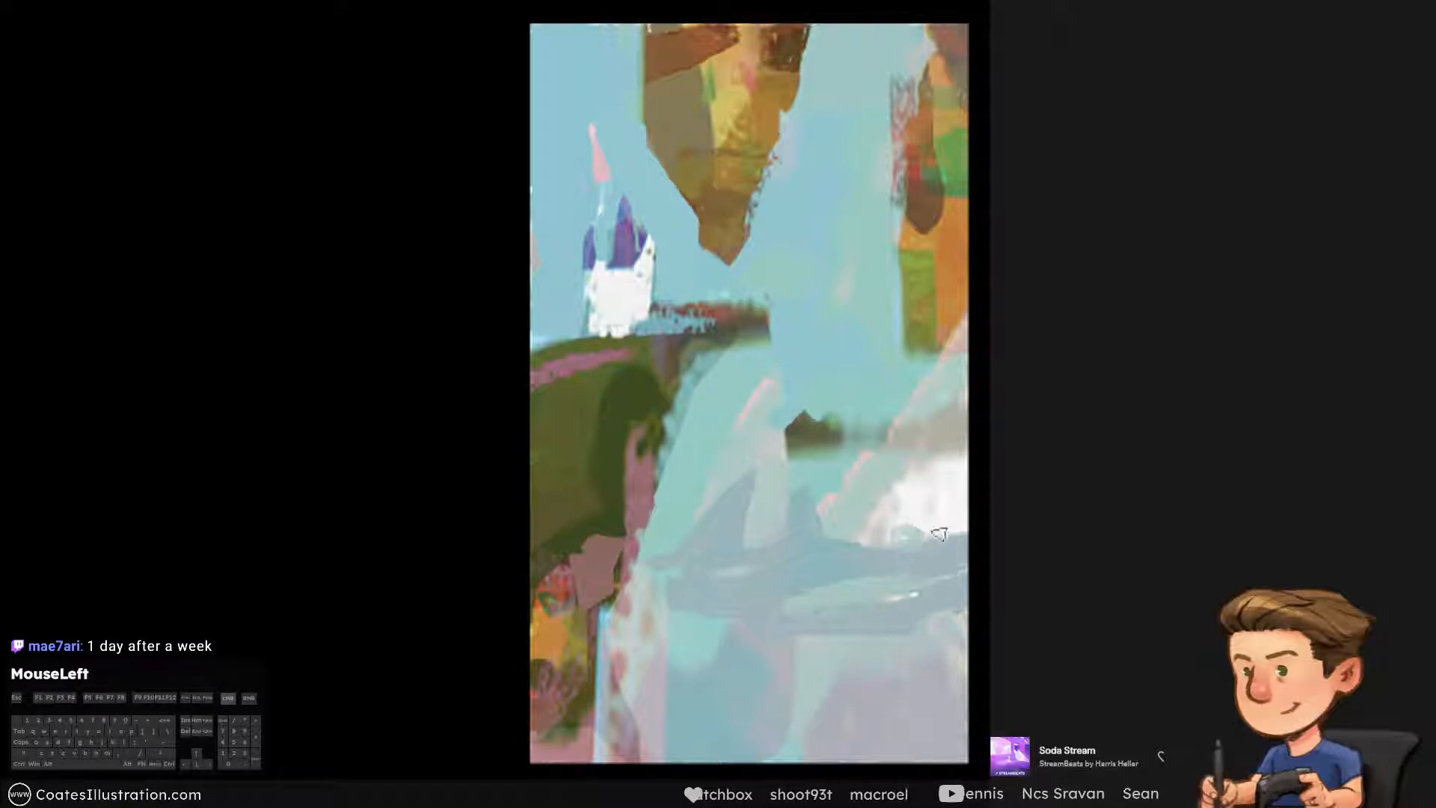
# Paint small jagged grey-blue peaks along the base of the white cloud
pyautogui.moveTo(952, 539)
pyautogui.mouseDown()
pyautogui.moveTo(929, 515)
pyautogui.moveTo(907, 536)
pyautogui.mouseUp()
pyautogui.hotkey('ctrl', 'alt', 'z')
pyautogui.keyDown('alt'); pyautogui.click(902, 512); pyautogui.keyUp('alt')
pyautogui.keyDown('alt'); pyautogui.click(898, 559); pyautogui.keyUp('alt')
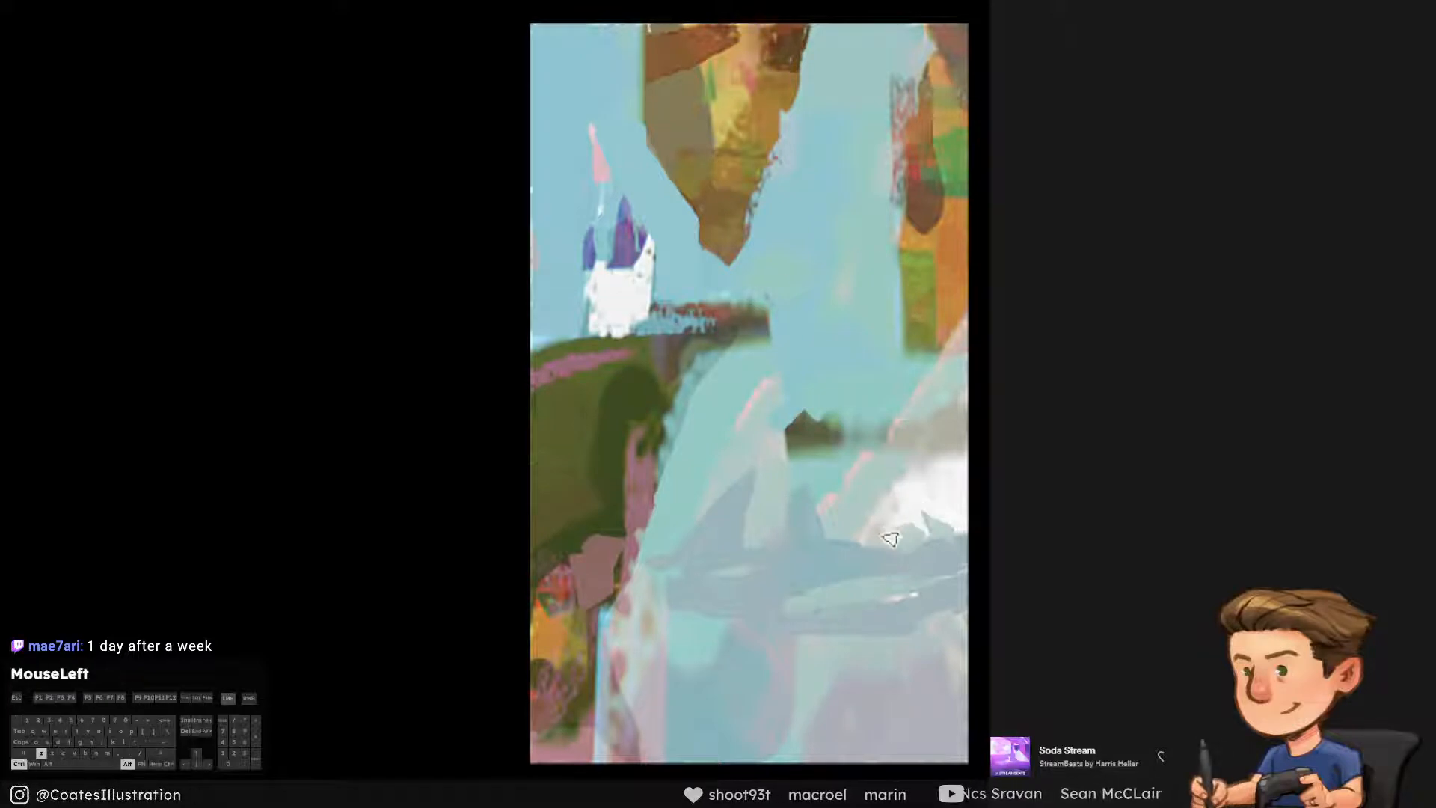
pyautogui.click(872, 519)
pyautogui.hotkey('ctrl', 'alt', 'z')
pyautogui.keyDown('alt'); pyautogui.click(867, 519); pyautogui.keyUp('alt')
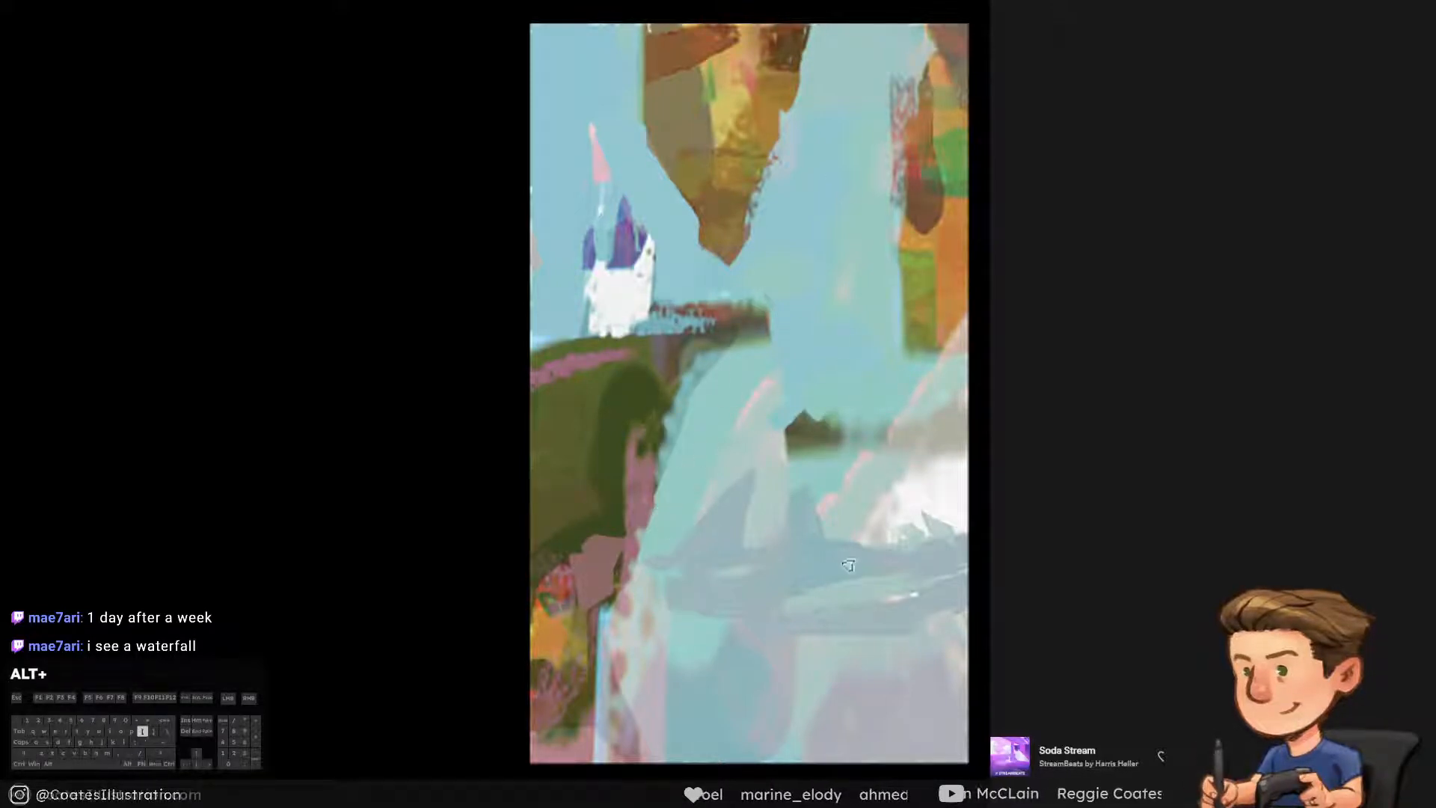
# Blend pale turquoise strokes over the spotted pink area and the slope below the grey-blue band
pyautogui.keyDown('alt'); pyautogui.click(707, 640); pyautogui.keyUp('alt')
pyautogui.moveTo(637, 624)
pyautogui.mouseDown()
pyautogui.moveTo(696, 619)
pyautogui.moveTo(633, 627)
pyautogui.mouseUp()
pyautogui.hotkey('ctrl', 'alt', 'z')
pyautogui.hotkey('ctrl', 'alt', 'z')
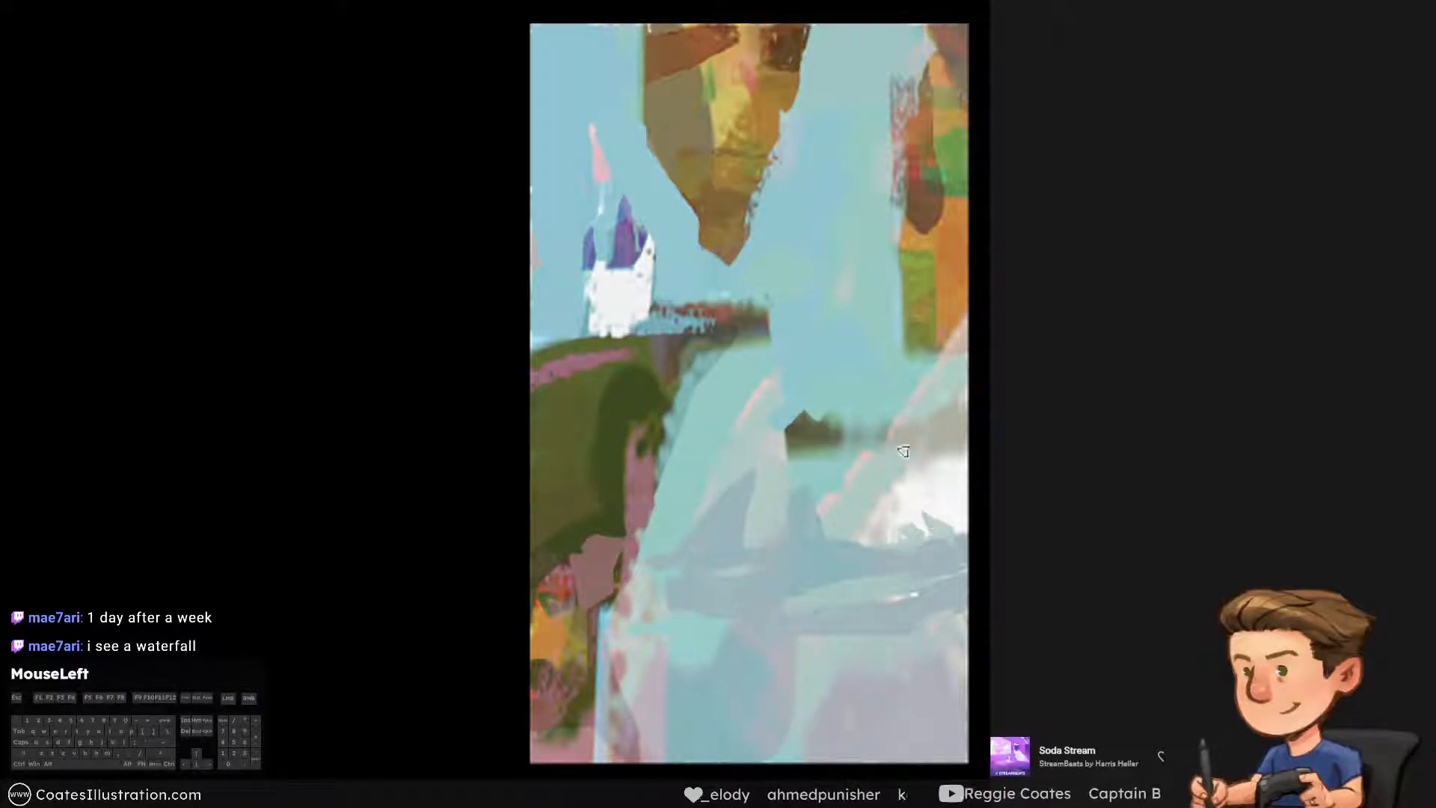
pyautogui.hotkey('ctrl', 'alt', 'z')
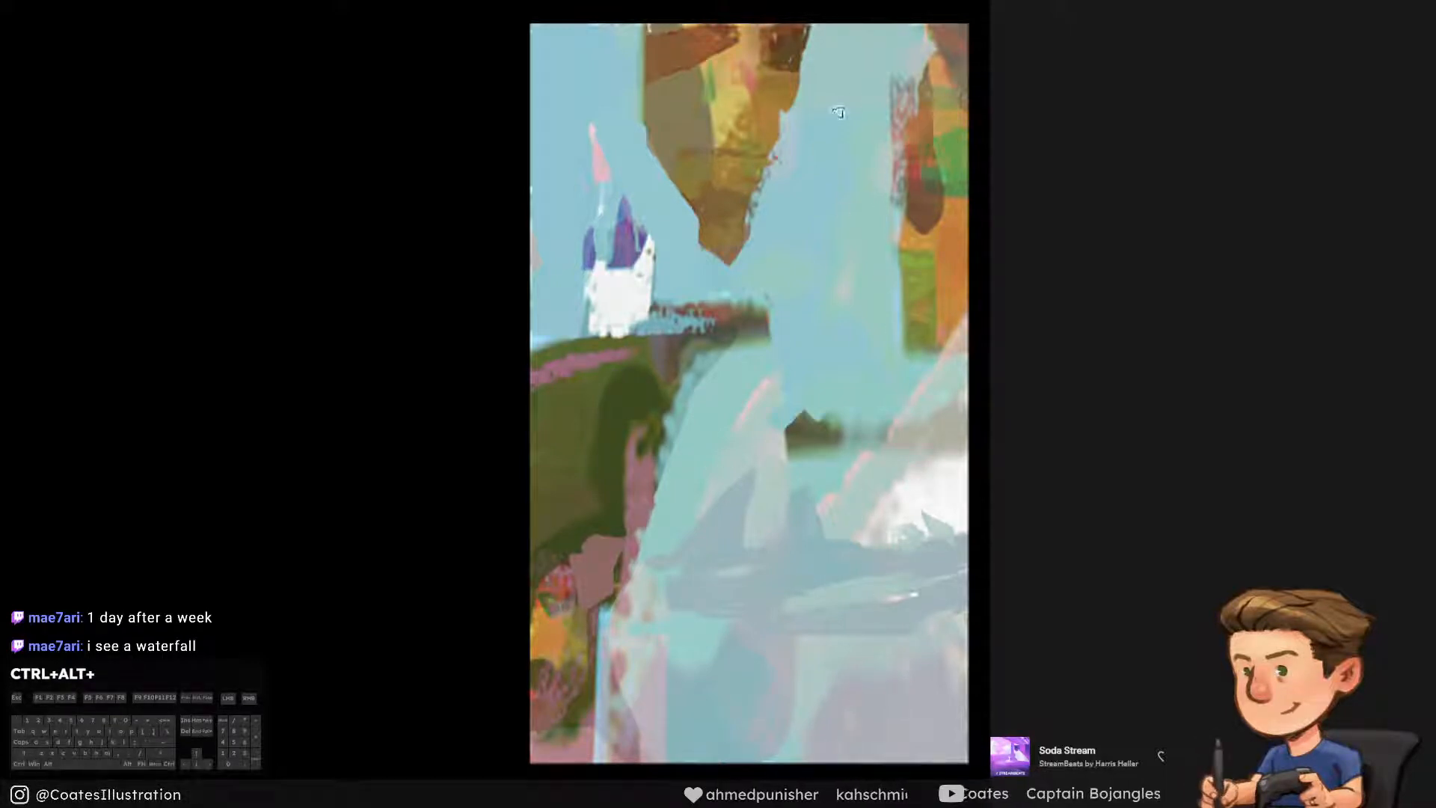
# Try broad sky strokes across the gap between the hanging rock and the orange cliff
pyautogui.moveTo(771, 54)
pyautogui.mouseDown()
pyautogui.moveTo(681, 449)
pyautogui.moveTo(919, 59)
pyautogui.mouseUp()
pyautogui.hotkey('ctrl', 'alt', 'z')
pyautogui.keyDown('alt'); pyautogui.click(759, 132); pyautogui.keyUp('alt')
pyautogui.moveTo(780, 25)
pyautogui.mouseDown()
pyautogui.moveTo(726, 376)
pyautogui.moveTo(908, 45)
pyautogui.moveTo(901, 112)
pyautogui.mouseUp()
pyautogui.hotkey('ctrl', 'alt', 'z')
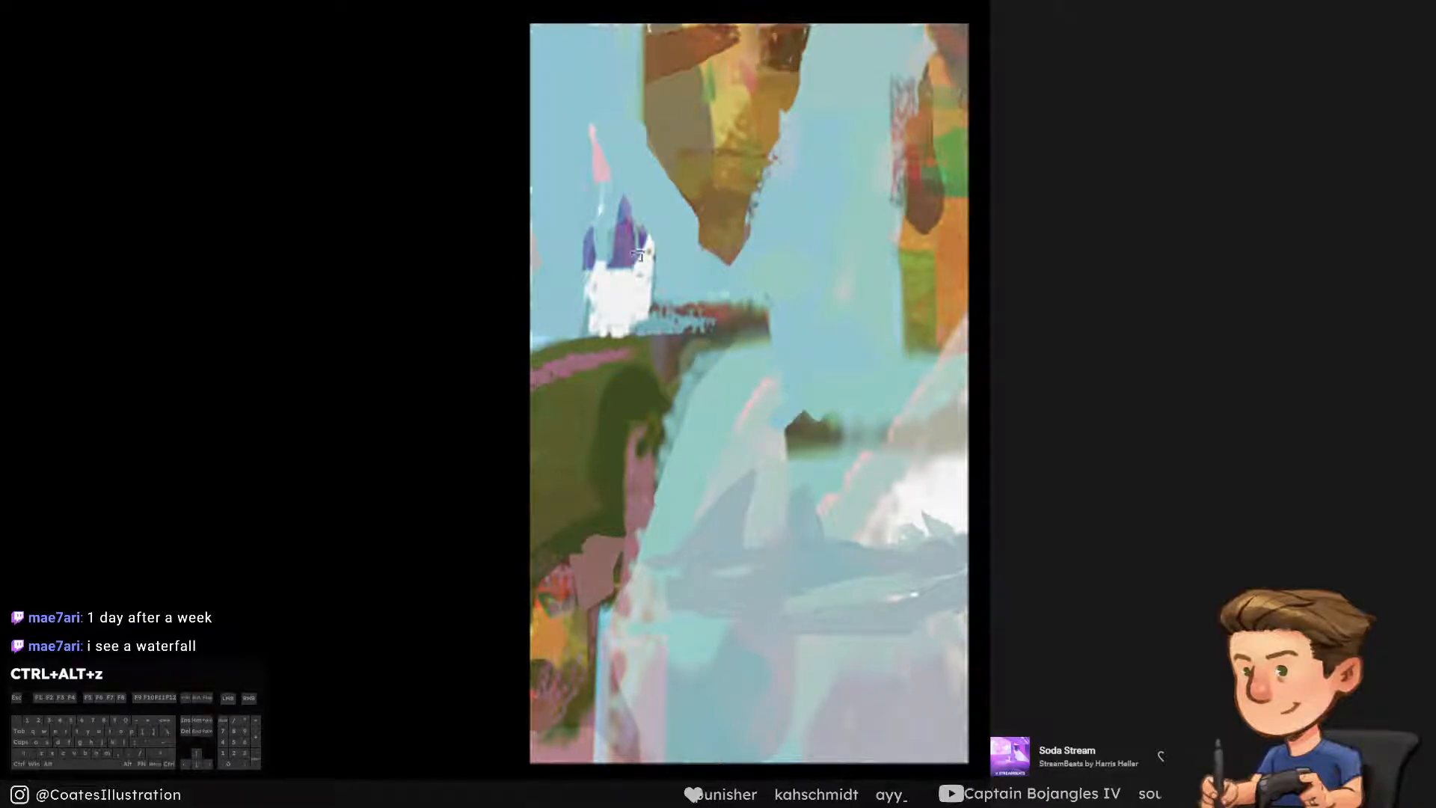
# Sample the sky blue and try narrowing the hanging rock by cutting into both its sides
pyautogui.press('alt')
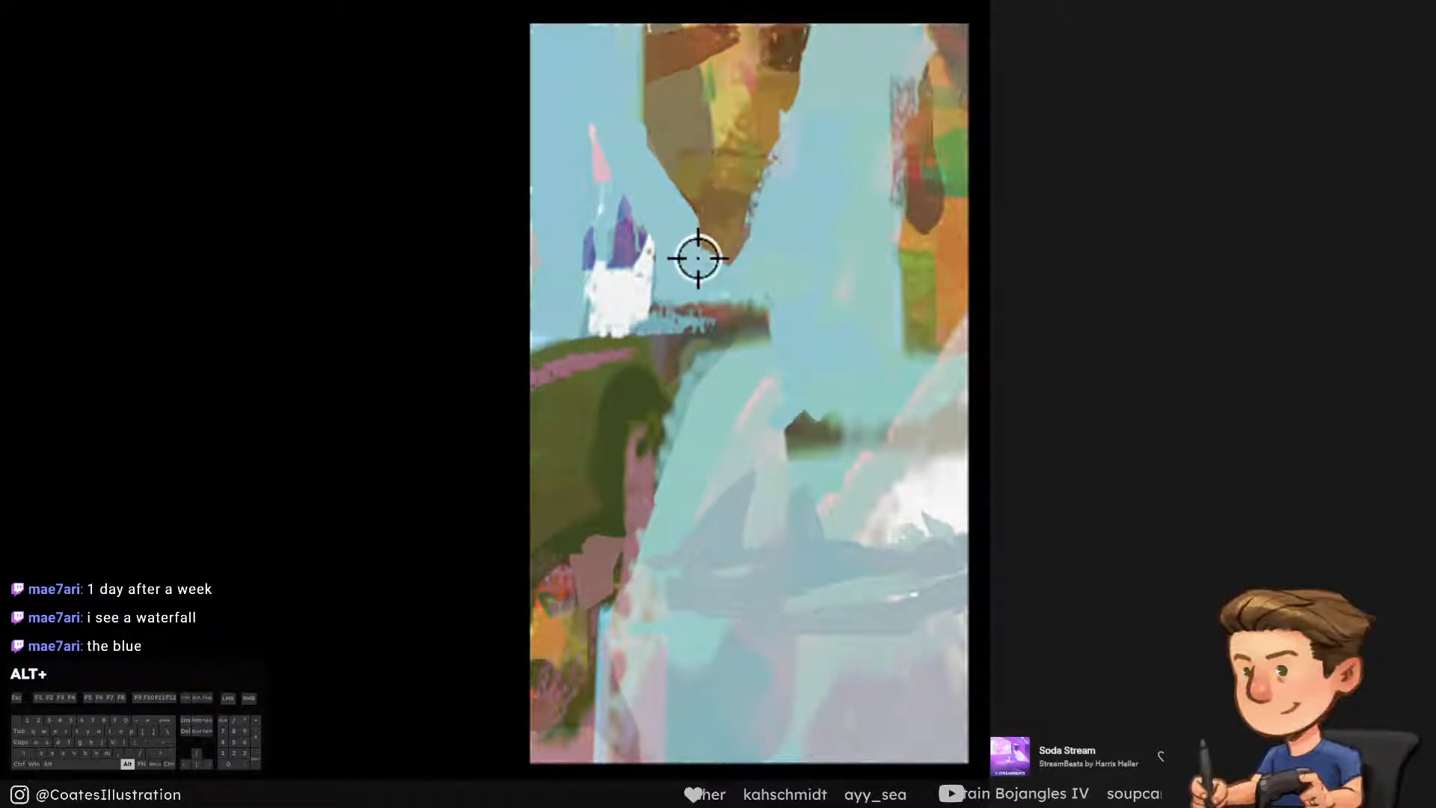
pyautogui.keyDown('alt'); pyautogui.click(672, 269); pyautogui.keyUp('alt')
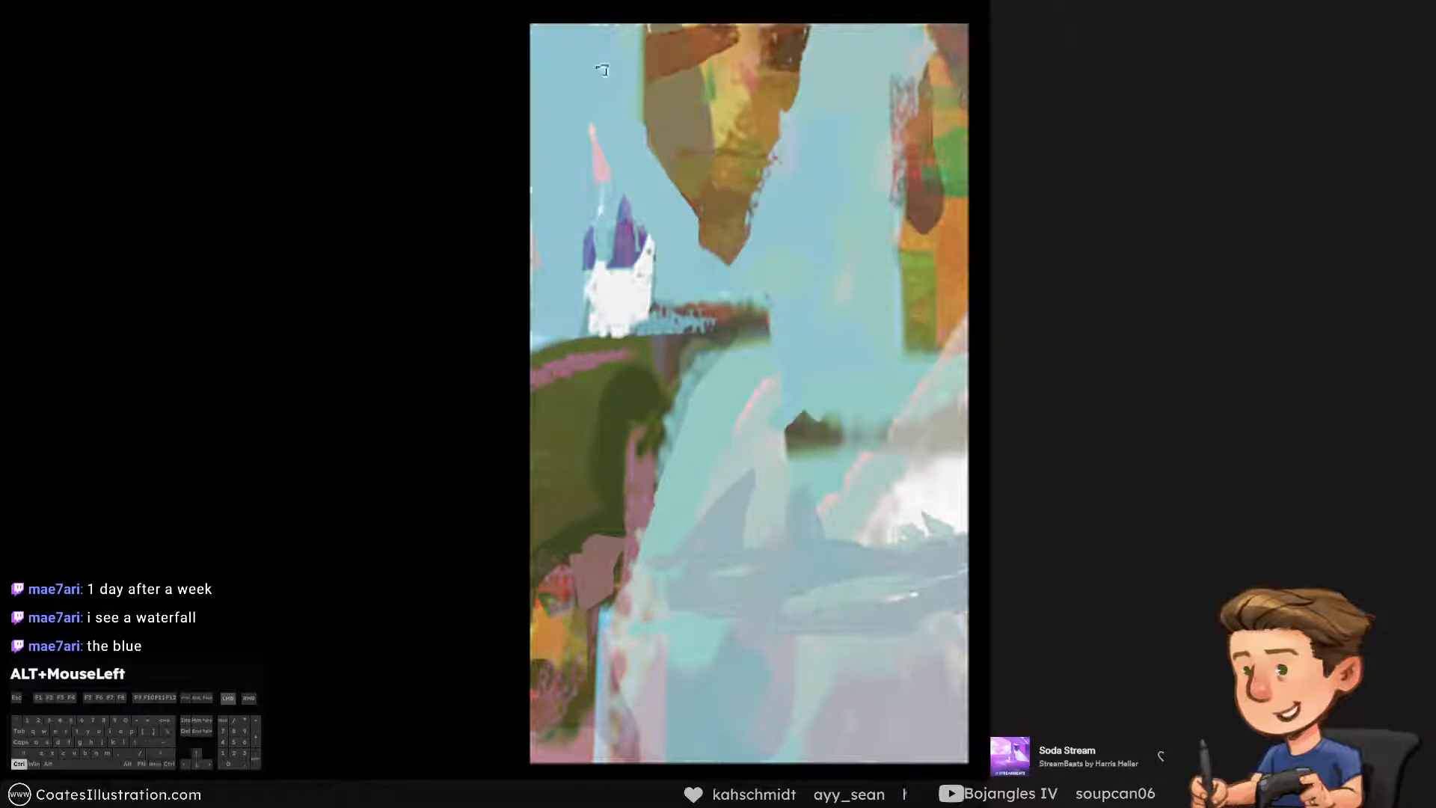
pyautogui.moveTo(644, 30); pyautogui.dragTo(677, 268)
pyautogui.hotkey('ctrl', 'alt', 'z')
pyautogui.keyDown('alt'); pyautogui.click(827, 164); pyautogui.keyUp('alt')
pyautogui.moveTo(806, 32); pyautogui.dragTo(748, 228)
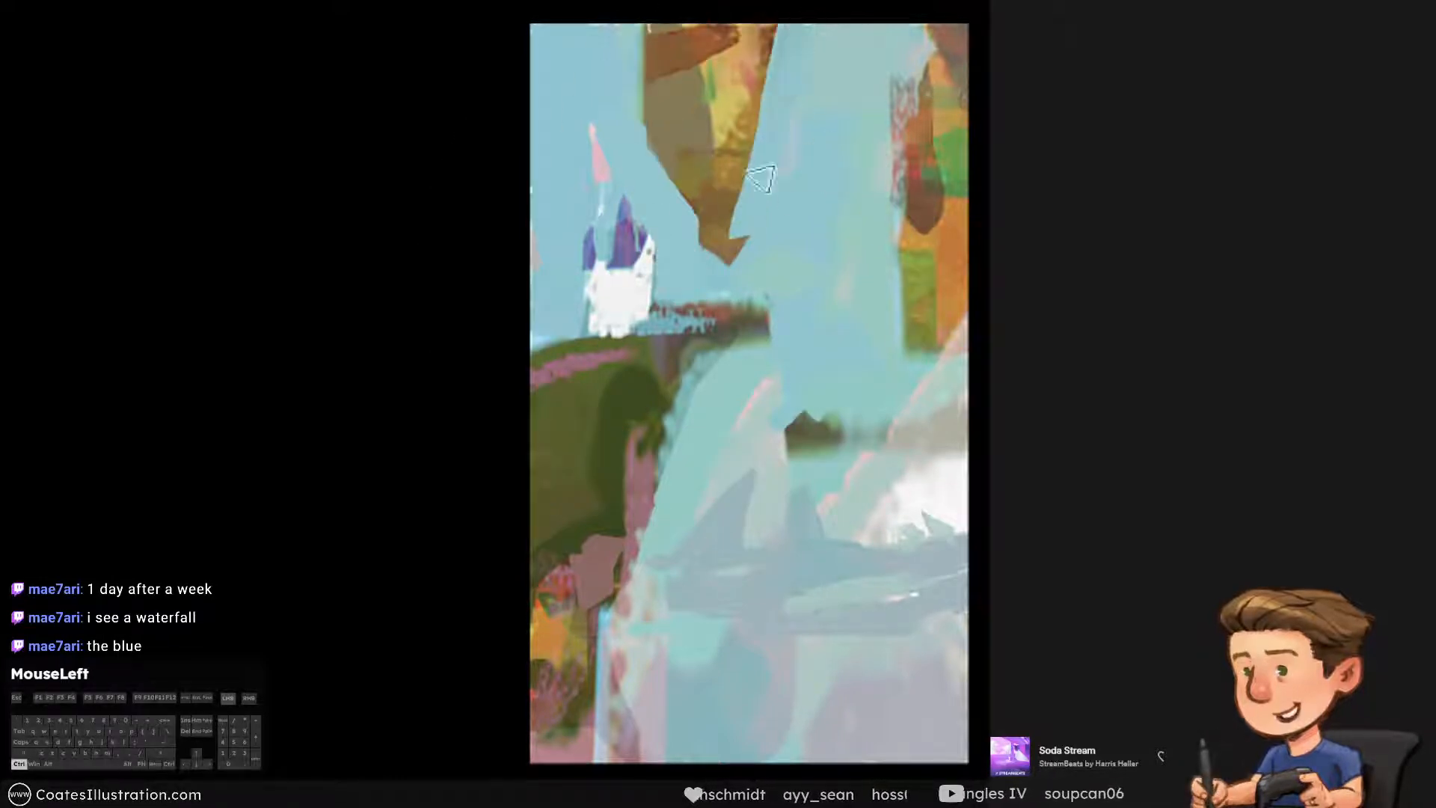
pyautogui.hotkey('ctrl', 'alt', 'z')
pyautogui.moveTo(653, 33); pyautogui.dragTo(669, 187)
pyautogui.hotkey('ctrl', 'alt', 'z')
pyautogui.keyDown('alt'); pyautogui.click(822, 245); pyautogui.keyUp('alt')
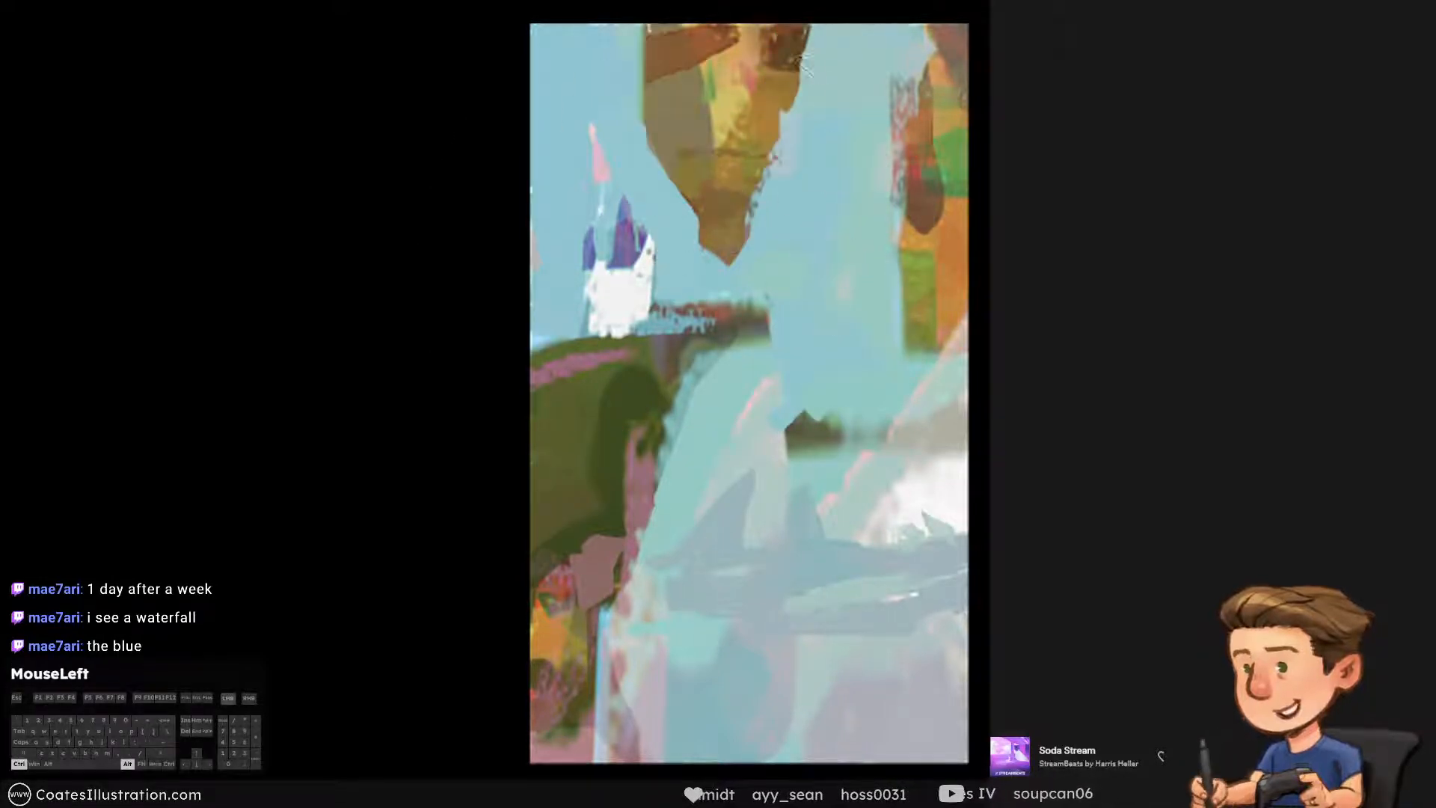
pyautogui.moveTo(812, 33); pyautogui.dragTo(809, 322)
pyautogui.hotkey('ctrl', 'alt', 'z')
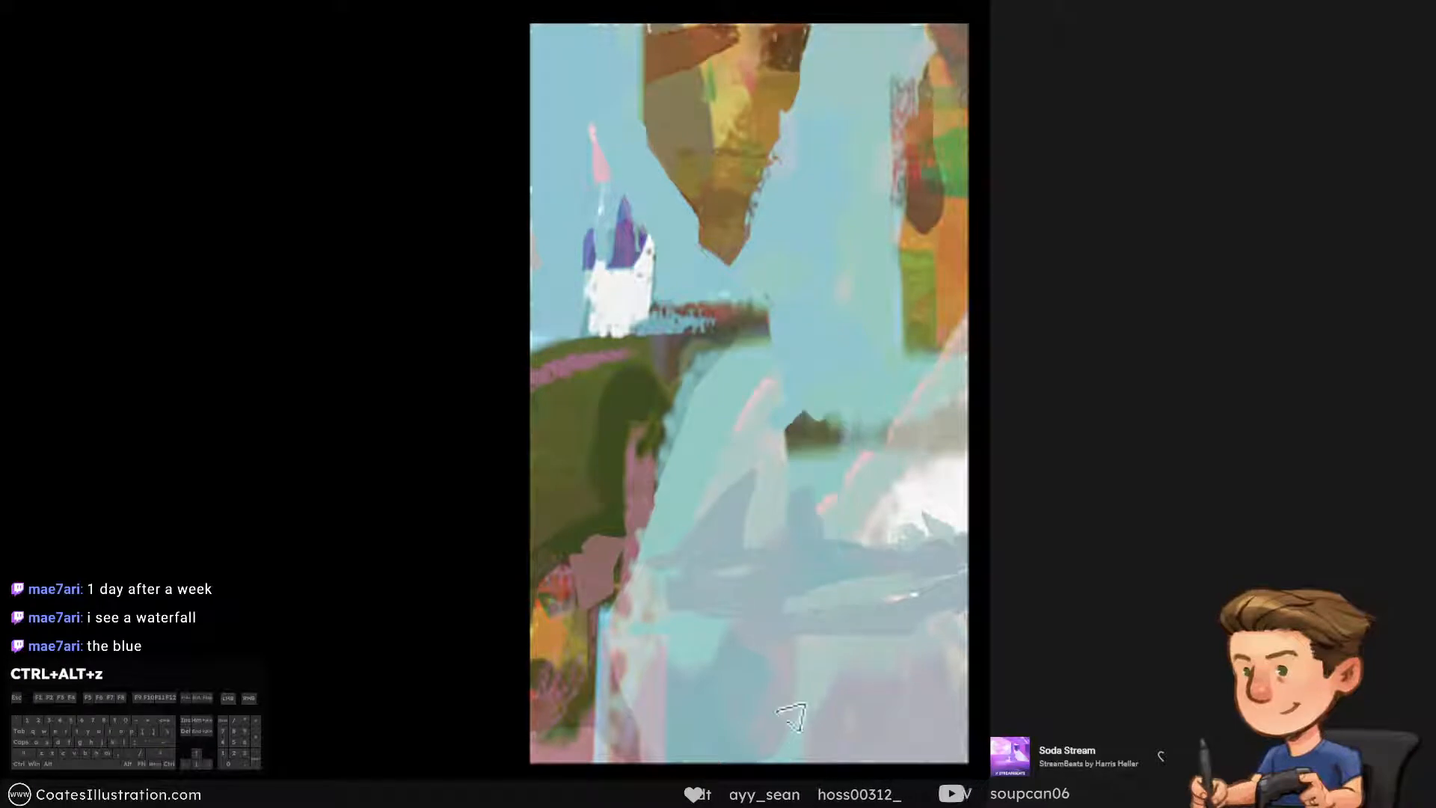
# Trim the hanging rock's left side to a steeper edge with sampled sky colour
pyautogui.keyDown('alt'); pyautogui.click(626, 92); pyautogui.keyUp('alt')
pyautogui.moveTo(655, 34)
pyautogui.mouseDown()
pyautogui.moveTo(670, 226)
pyautogui.moveTo(637, 115)
pyautogui.moveTo(662, 120)
pyautogui.mouseUp()
pyautogui.hotkey('ctrl', 'alt', 'z')
pyautogui.hotkey('ctrl', 'alt', 'z')
pyautogui.keyDown('alt'); pyautogui.click(633, 107); pyautogui.keyUp('alt')
pyautogui.moveTo(646, 37); pyautogui.dragTo(676, 183)
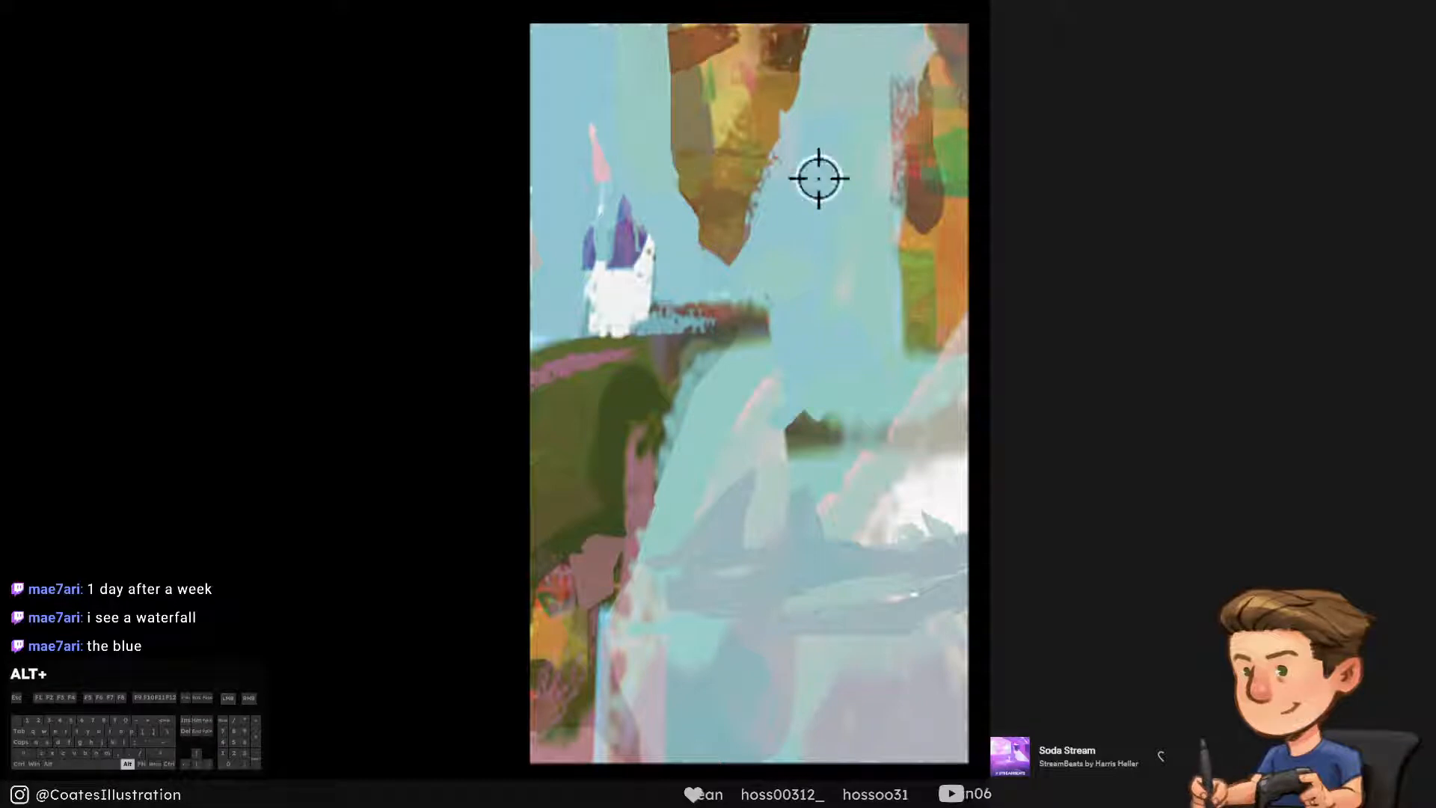
pyautogui.keyDown('alt'); pyautogui.click(635, 121); pyautogui.keyUp('alt')
pyautogui.keyDown('alt'); pyautogui.click(814, 131); pyautogui.keyUp('alt')
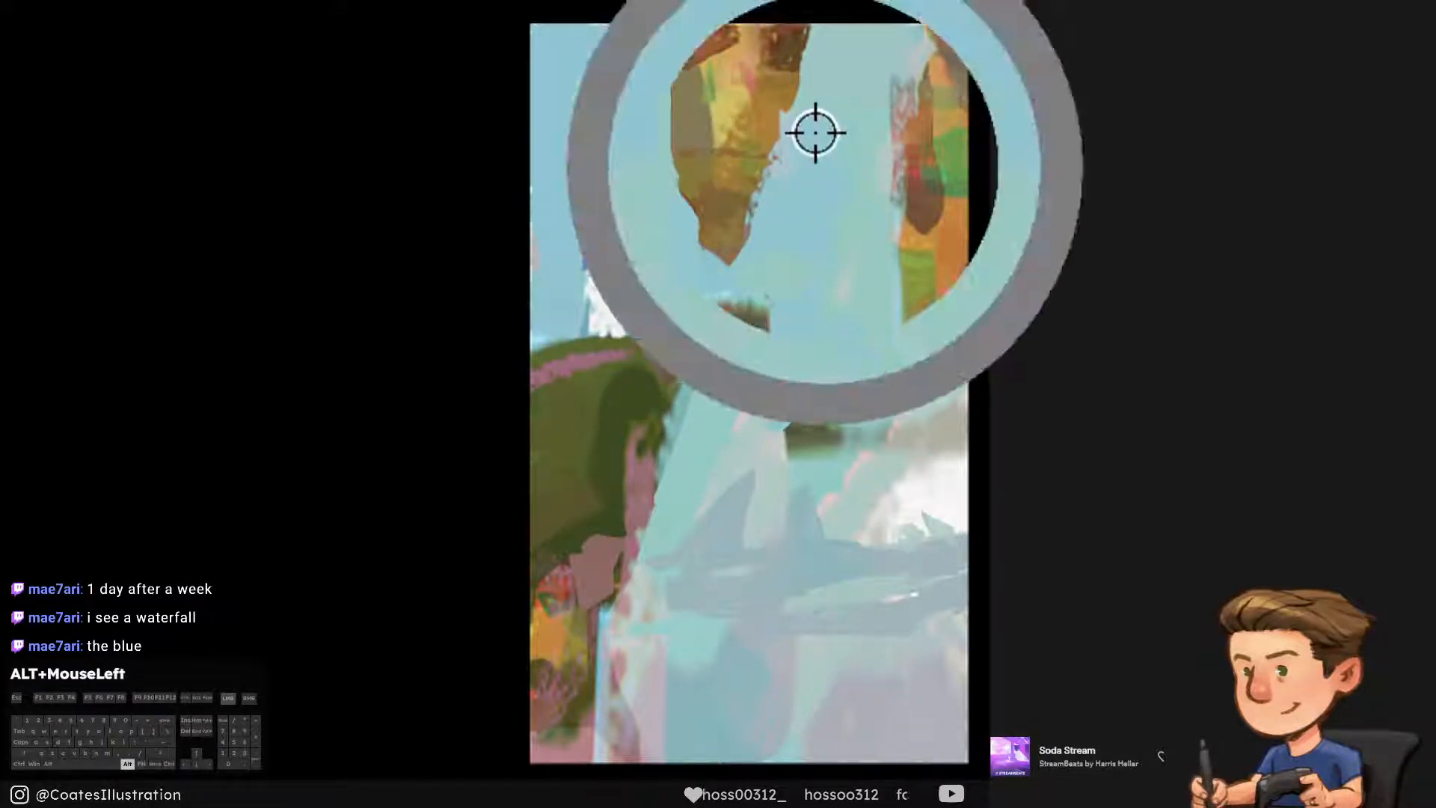
# Paint a patch of the cliff's sampled green over the top of the hanging rock and trim its upper right edge with sky
pyautogui.keyDown('alt'); pyautogui.click(955, 177); pyautogui.keyUp('alt')
pyautogui.moveTo(797, 71); pyautogui.dragTo(678, 37)
pyautogui.hotkey('ctrl', 'alt', 'z')
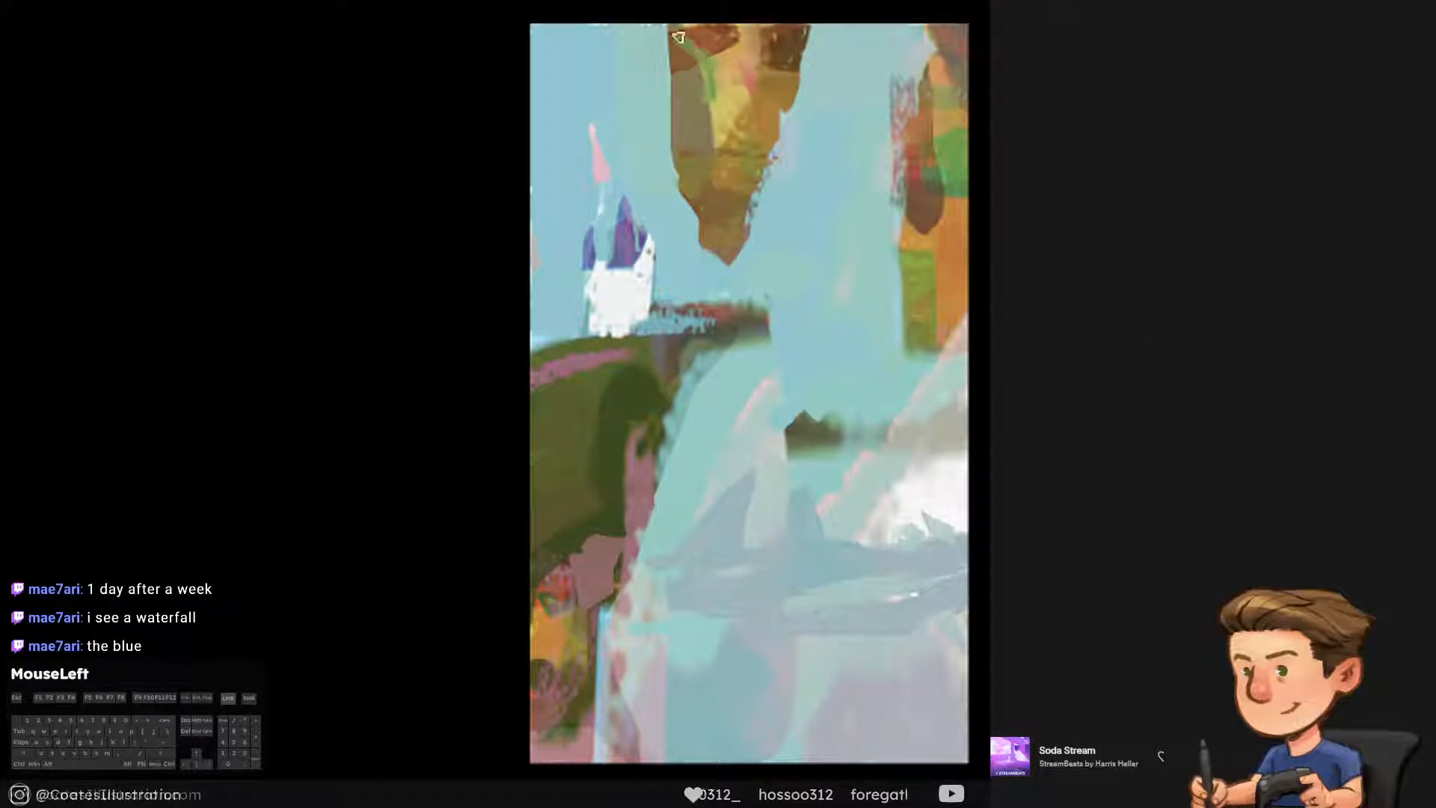
pyautogui.hotkey('ctrl', 'alt', 'z')
pyautogui.press(']')
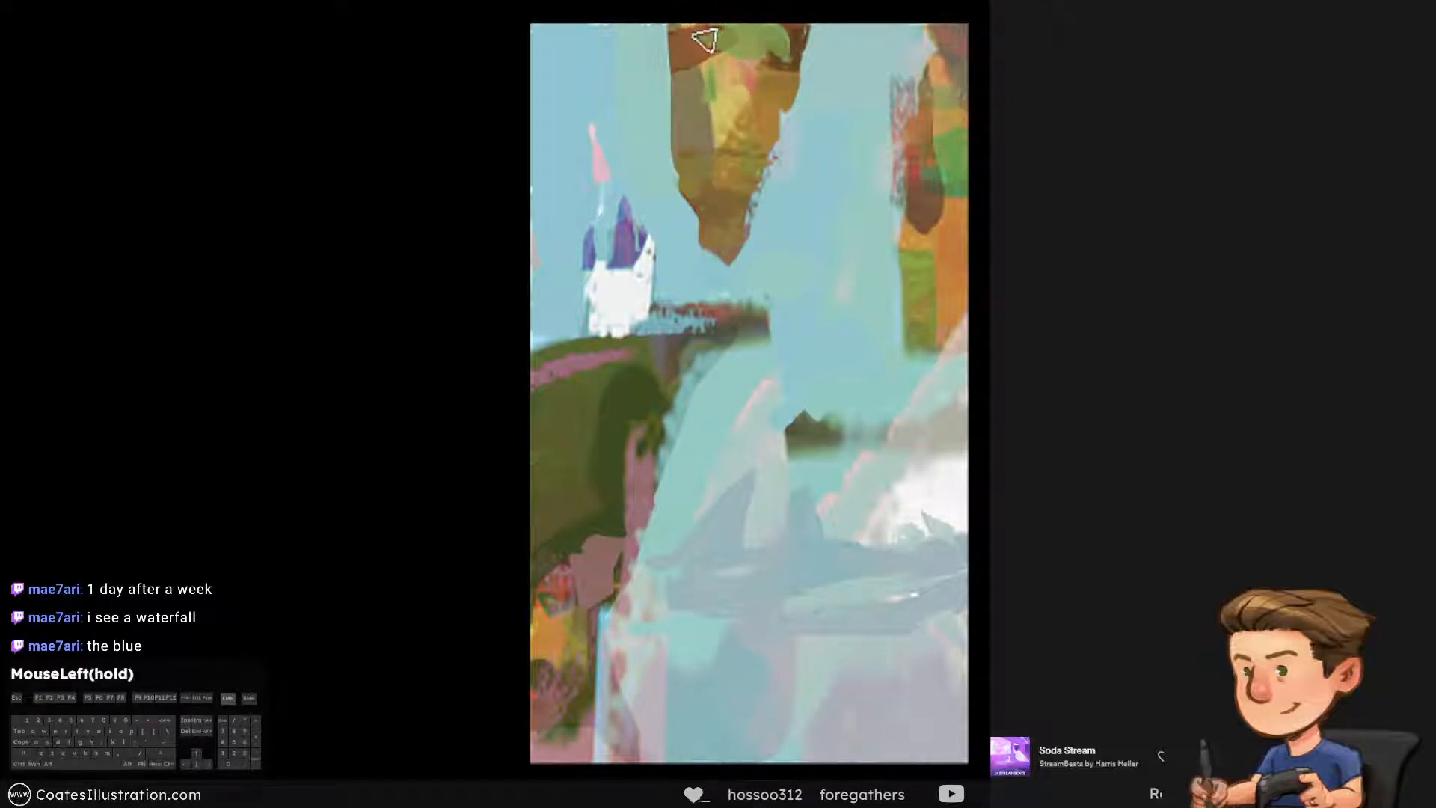
pyautogui.moveTo(788, 36)
pyautogui.mouseDown()
pyautogui.moveTo(734, 15)
pyautogui.moveTo(823, 127)
pyautogui.mouseUp()
pyautogui.keyDown('alt'); pyautogui.click(832, 87); pyautogui.keyUp('alt')
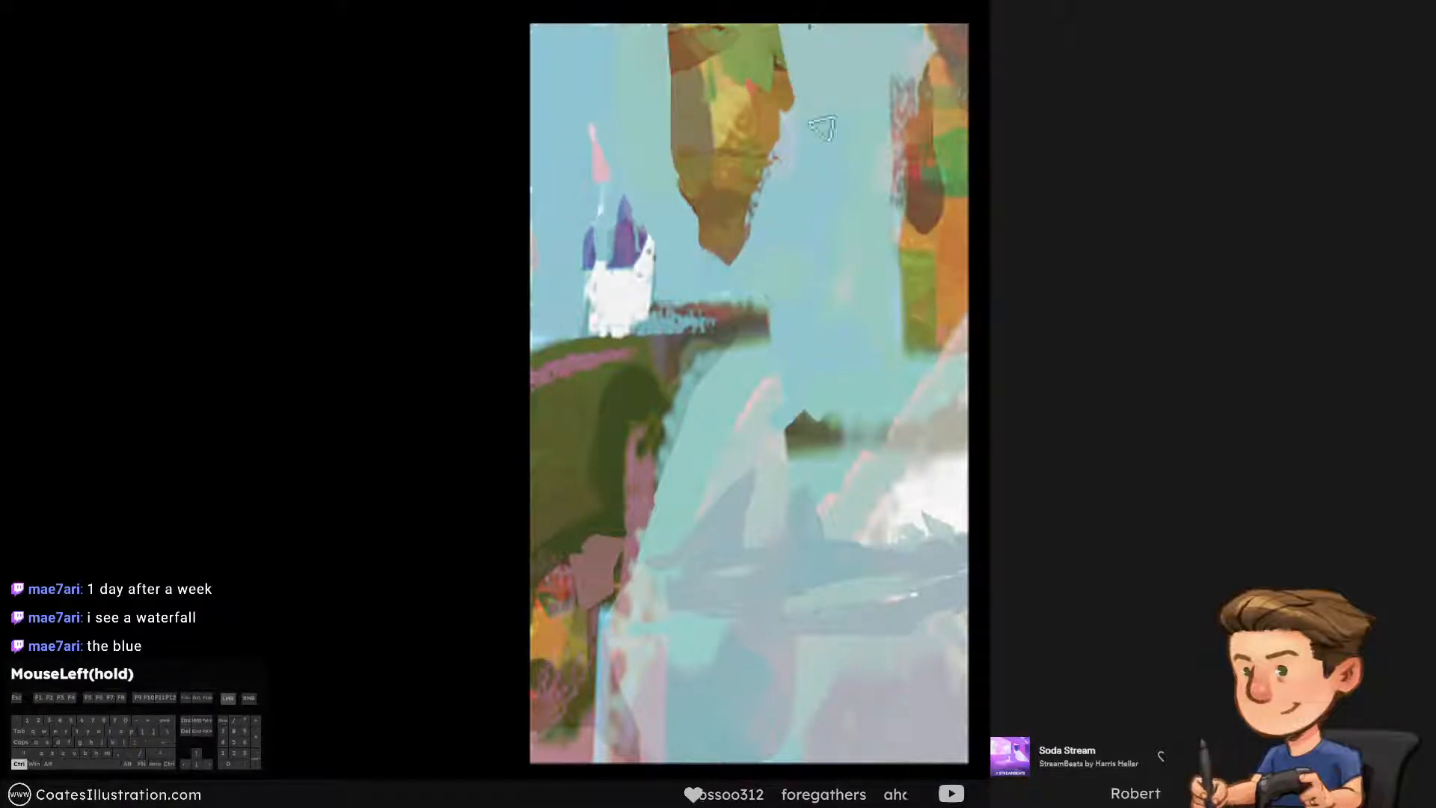
# Paint over the larger grey-blue peak with sampled pale slope colours, leaving a soft, low base above the band
pyautogui.keyDown('alt'); pyautogui.click(774, 496); pyautogui.keyUp('alt')
pyautogui.moveTo(761, 474); pyautogui.dragTo(713, 528)
pyautogui.hotkey('ctrl', 'alt', 'z')
pyautogui.keyDown('alt'); pyautogui.click(758, 497); pyautogui.keyUp('alt')
pyautogui.keyDown('alt'); pyautogui.click(756, 494); pyautogui.keyUp('alt')
pyautogui.keyDown('alt'); pyautogui.click(690, 481); pyautogui.keyUp('alt')
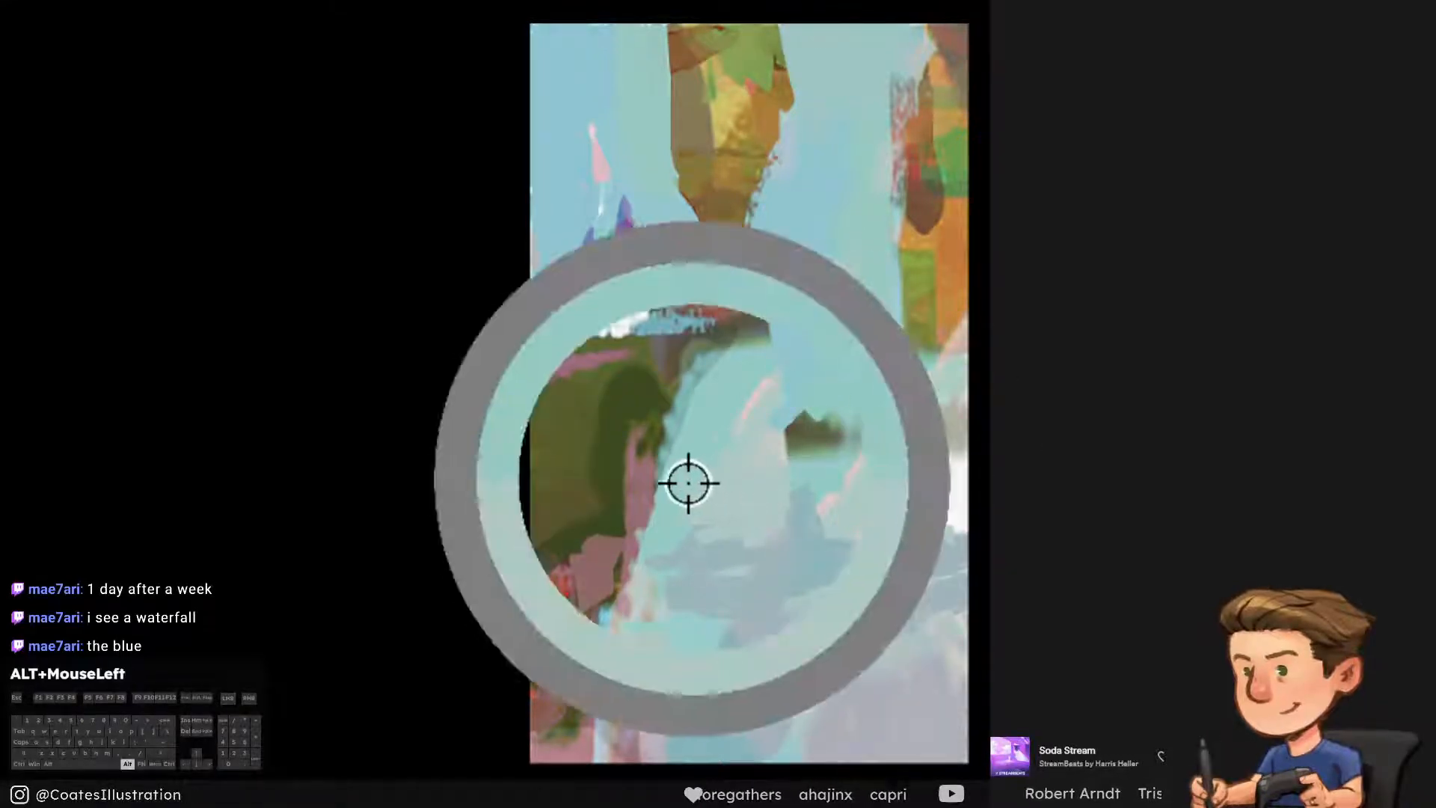
pyautogui.moveTo(736, 443); pyautogui.dragTo(710, 508)
pyautogui.keyDown('alt'); pyautogui.click(756, 481); pyautogui.keyUp('alt')
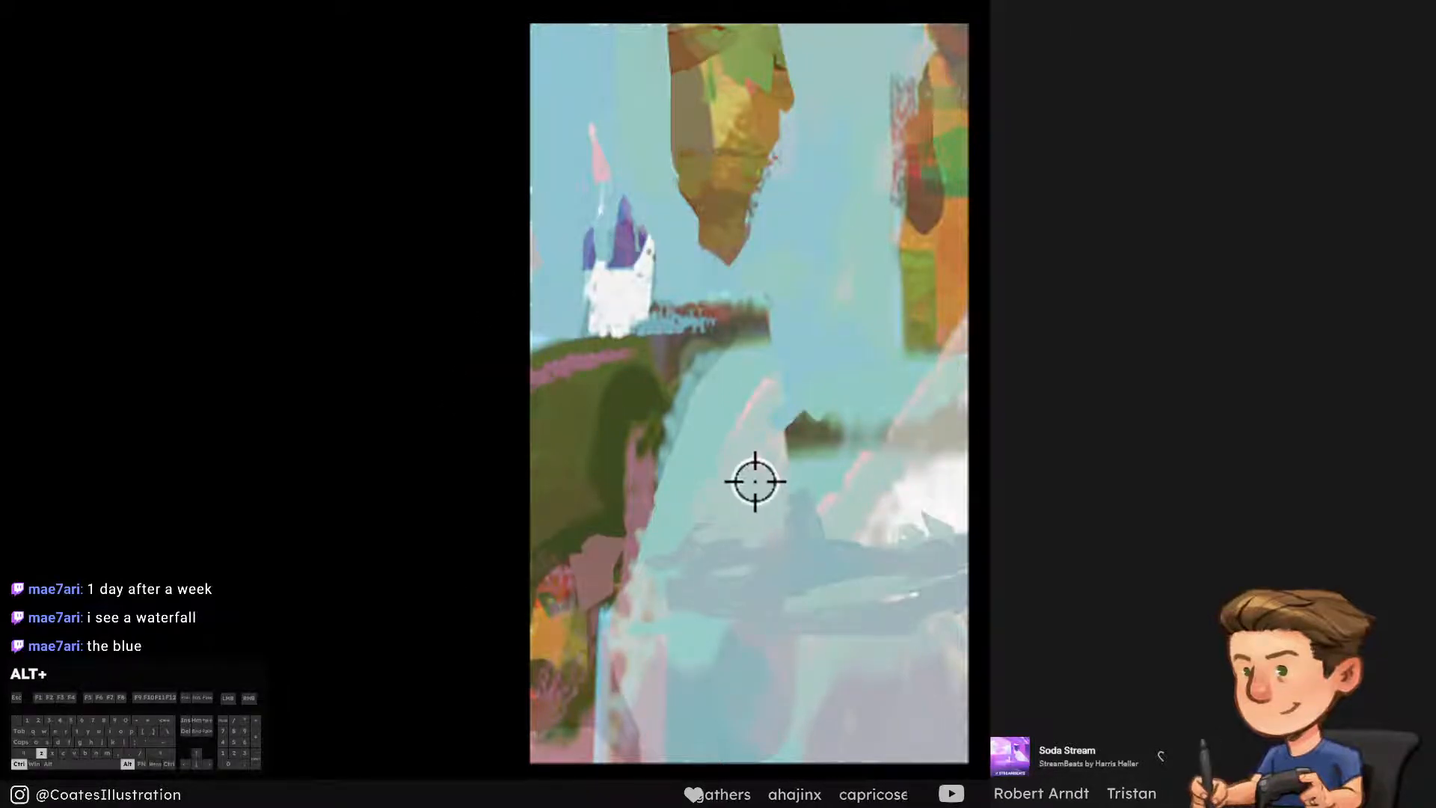
pyautogui.hotkey('ctrl', 'alt', 'z')
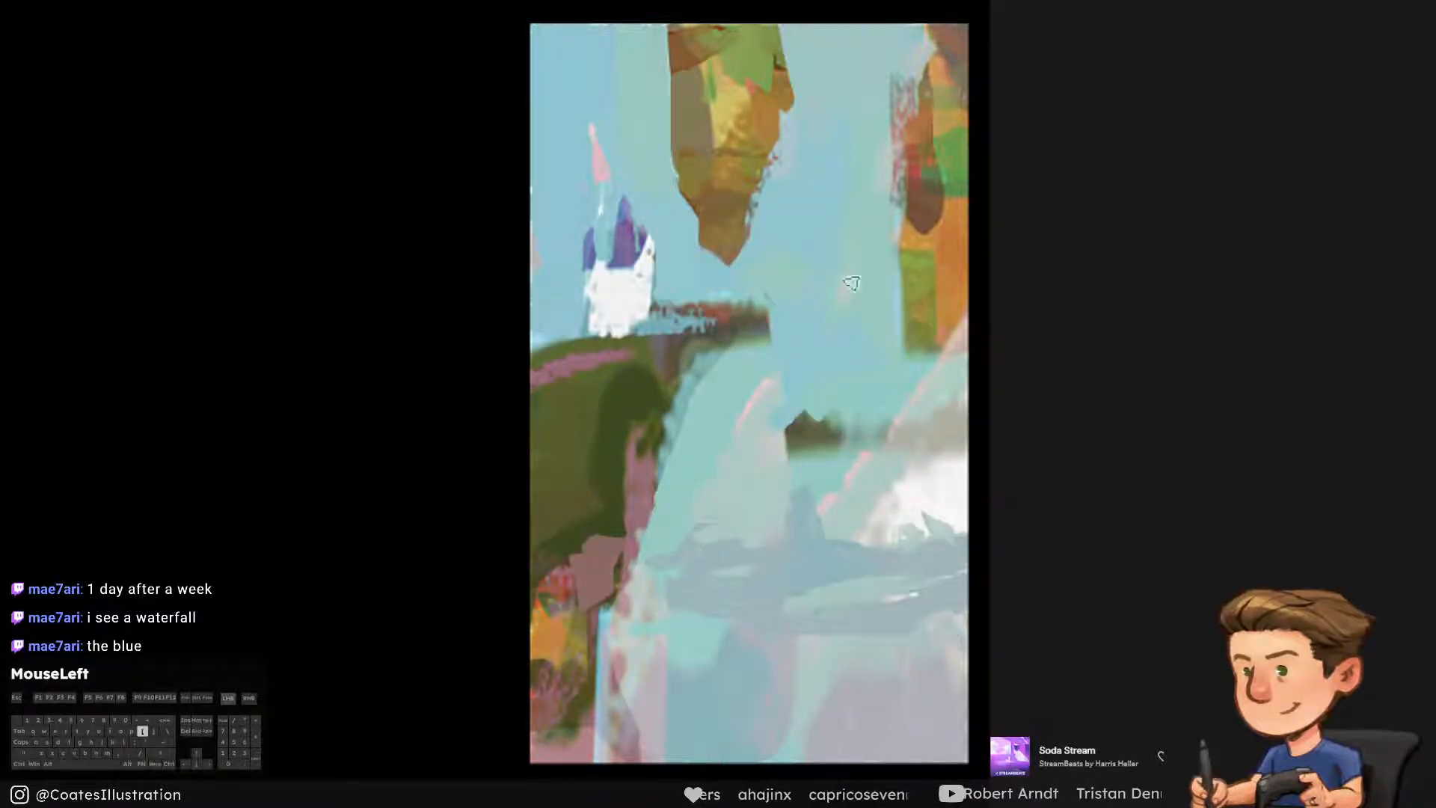
# Add faint vertical pink and pale blue streaks to the sky between the hanging rock and the orange cliff
pyautogui.keyDown('alt'); pyautogui.click(814, 236); pyautogui.keyUp('alt')
pyautogui.moveTo(840, 289); pyautogui.dragTo(850, 352)
pyautogui.keyDown('alt'); pyautogui.click(647, 51); pyautogui.keyUp('alt')
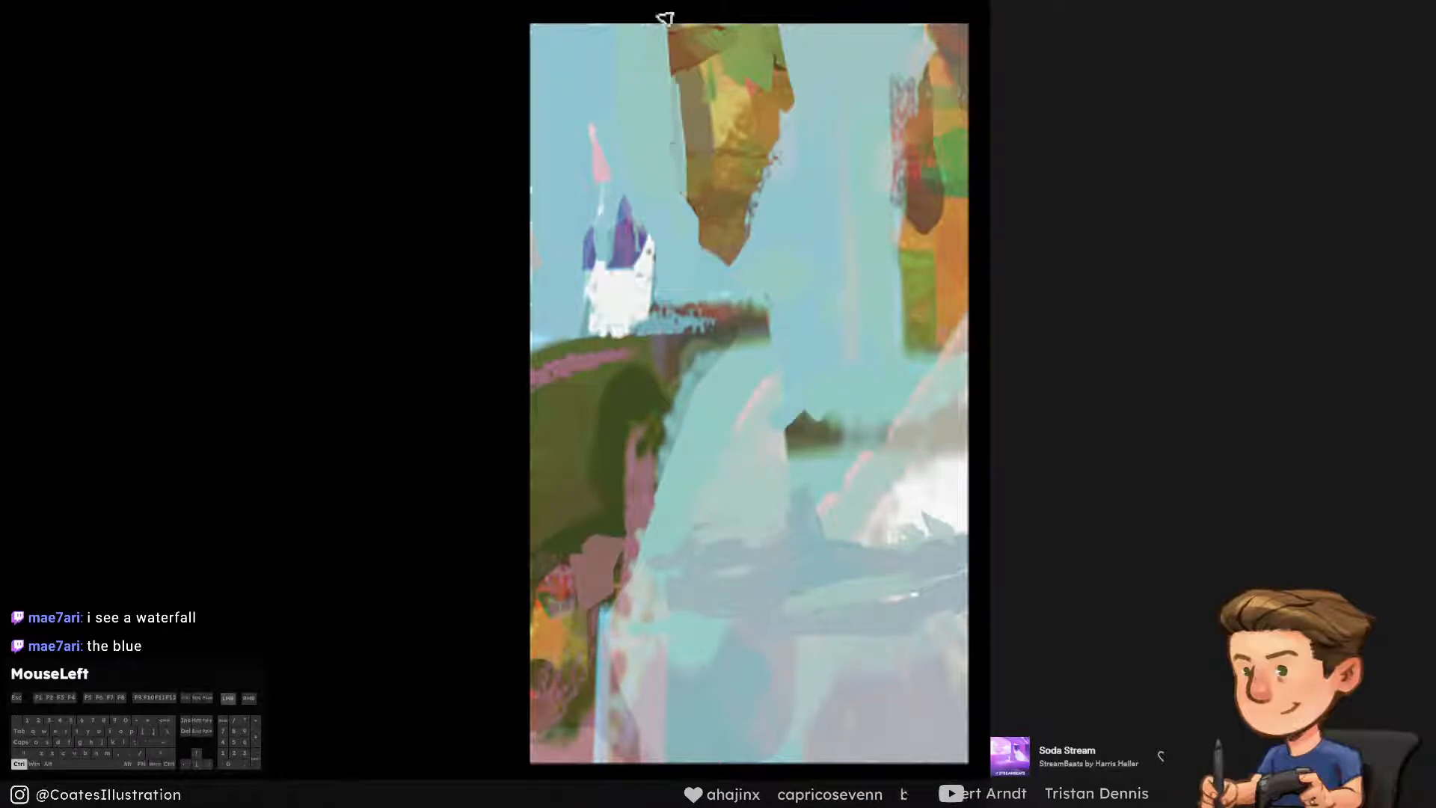
pyautogui.moveTo(664, 19); pyautogui.dragTo(682, 202)
pyautogui.hotkey('ctrl', 'alt', 'z')
pyautogui.keyDown('alt'); pyautogui.click(845, 215); pyautogui.keyUp('alt')
pyautogui.moveTo(875, 187); pyautogui.dragTo(885, 19)
# Paint the cliff's sampled green over its upper part and trim its top into a pointed edge with sky colour
pyautogui.keyDown('alt'); pyautogui.click(942, 145); pyautogui.keyUp('alt')
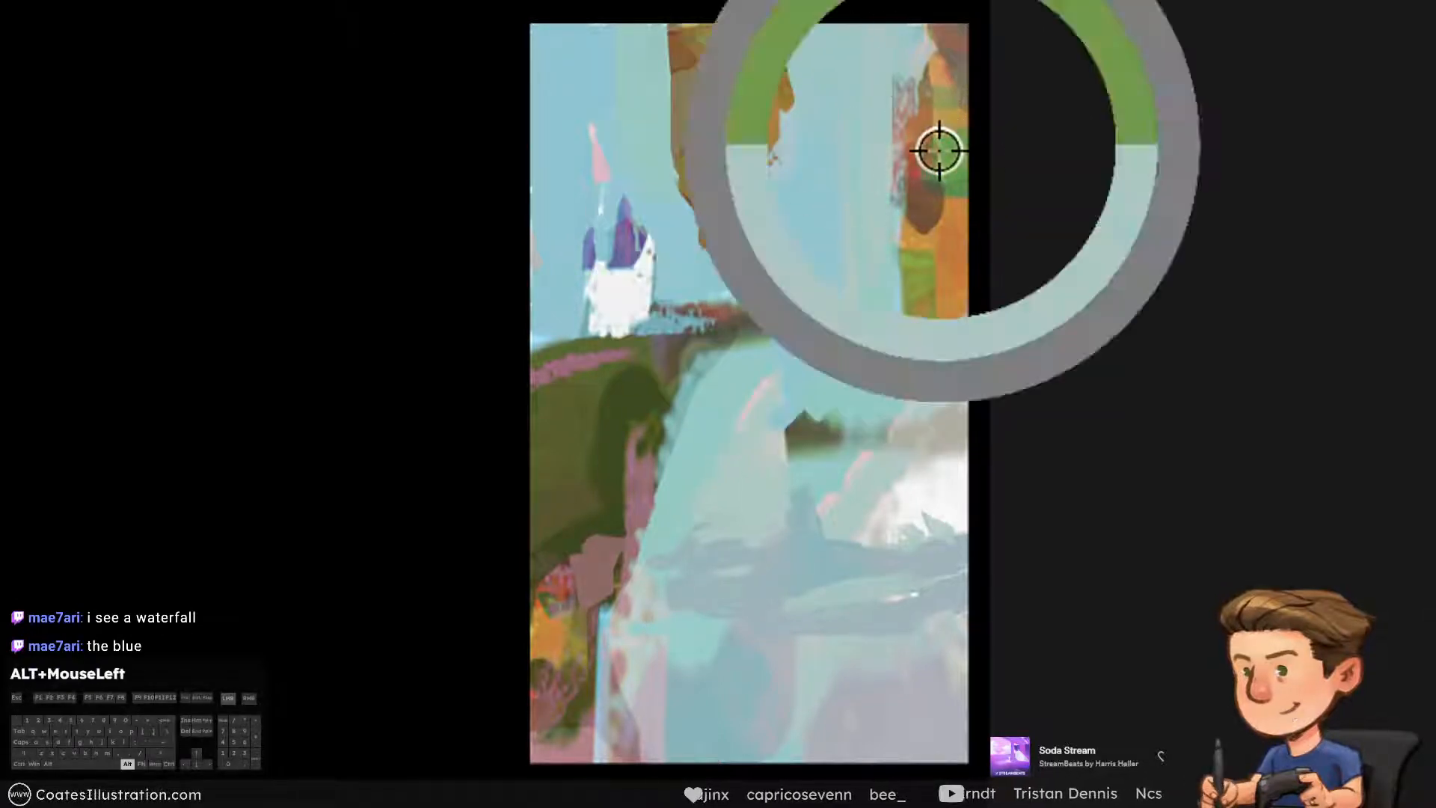
pyautogui.moveTo(924, 155); pyautogui.dragTo(918, 73)
pyautogui.hotkey('ctrl', 'alt', 'z')
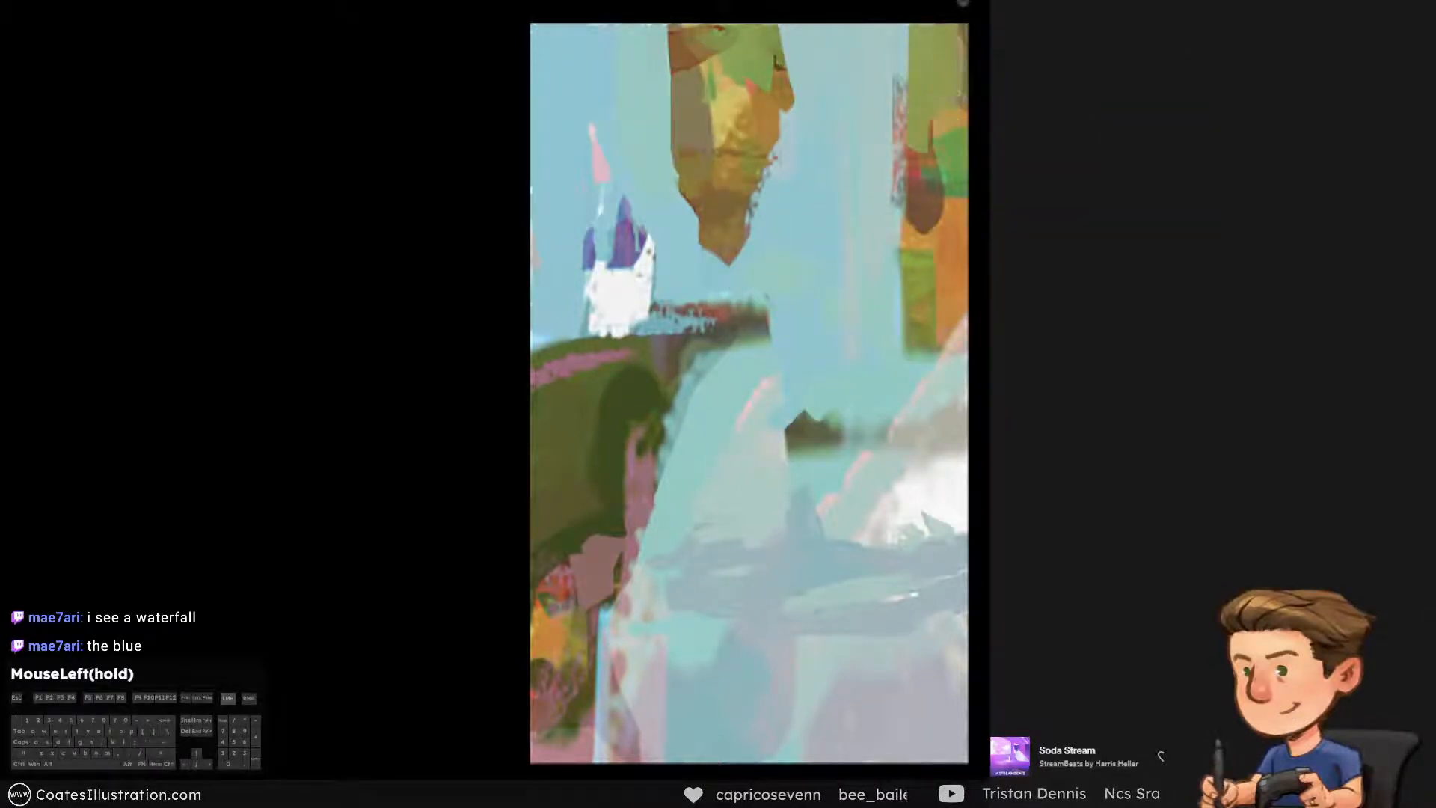
pyautogui.moveTo(962, 2); pyautogui.dragTo(963, 97)
pyautogui.keyDown('alt'); pyautogui.click(881, 90); pyautogui.keyUp('alt')
pyautogui.press(']')
pyautogui.moveTo(860, 72); pyautogui.dragTo(883, 42)
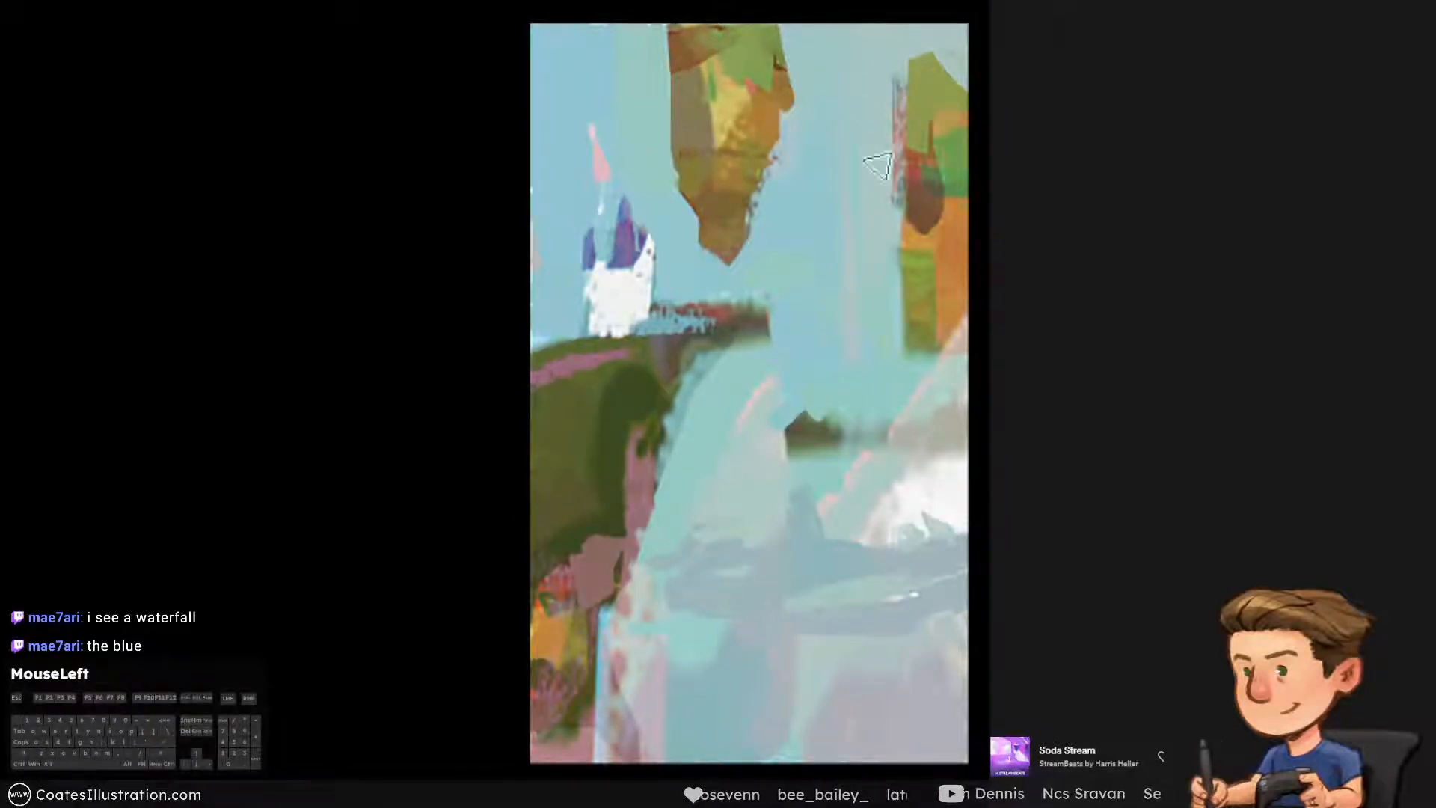
# Extend the small dark peak downward into a floating rock with ochre sampled from the hanging rock
pyautogui.keyDown('alt'); pyautogui.click(810, 397); pyautogui.keyUp('alt')
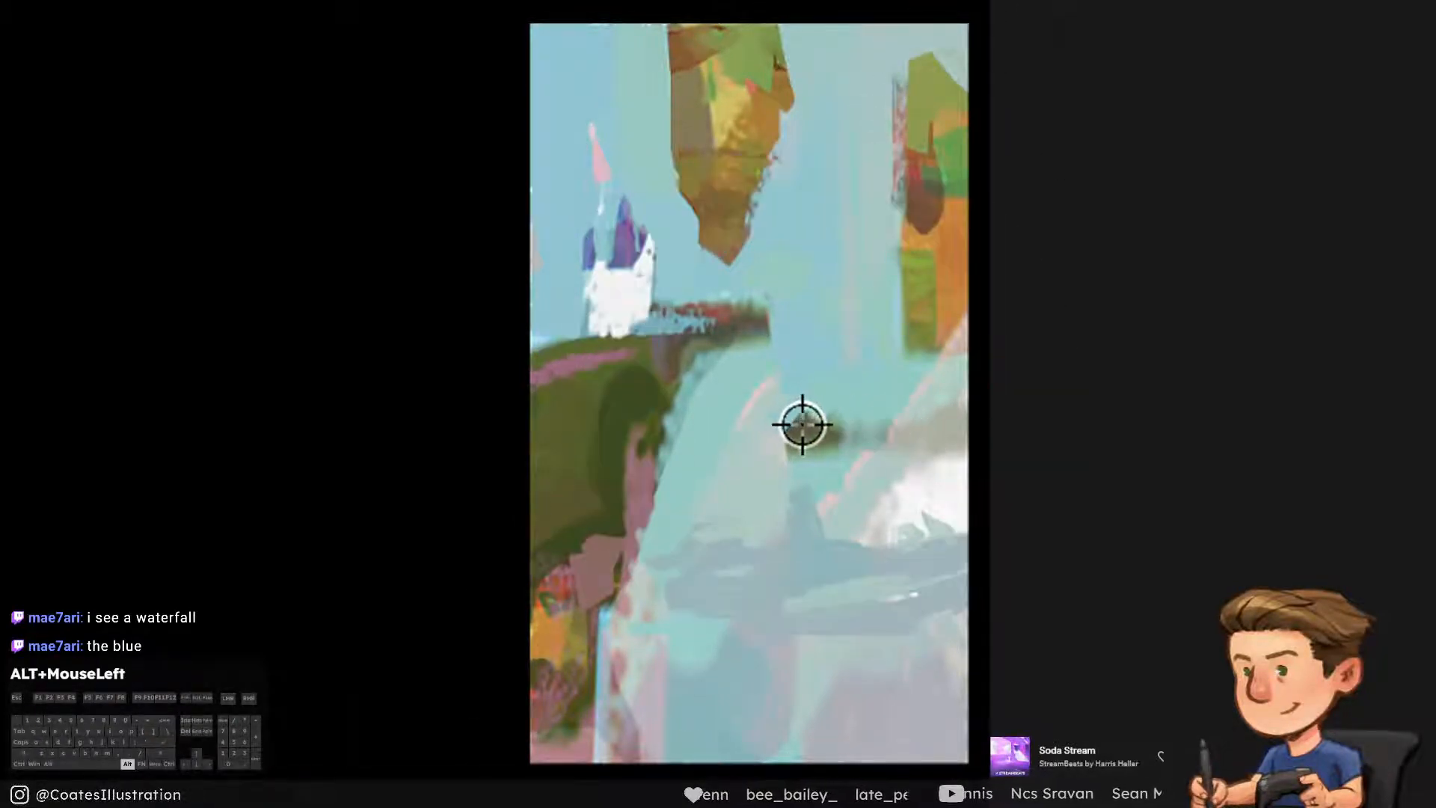
pyautogui.moveTo(770, 473)
pyautogui.mouseDown()
pyautogui.moveTo(829, 363)
pyautogui.moveTo(797, 493)
pyautogui.moveTo(803, 453)
pyautogui.mouseUp()
pyautogui.hotkey('ctrl', 'alt', 'z')
pyautogui.keyDown('alt'); pyautogui.click(756, 142); pyautogui.keyUp('alt')
pyautogui.hotkey('ctrl', 'alt', 'z')
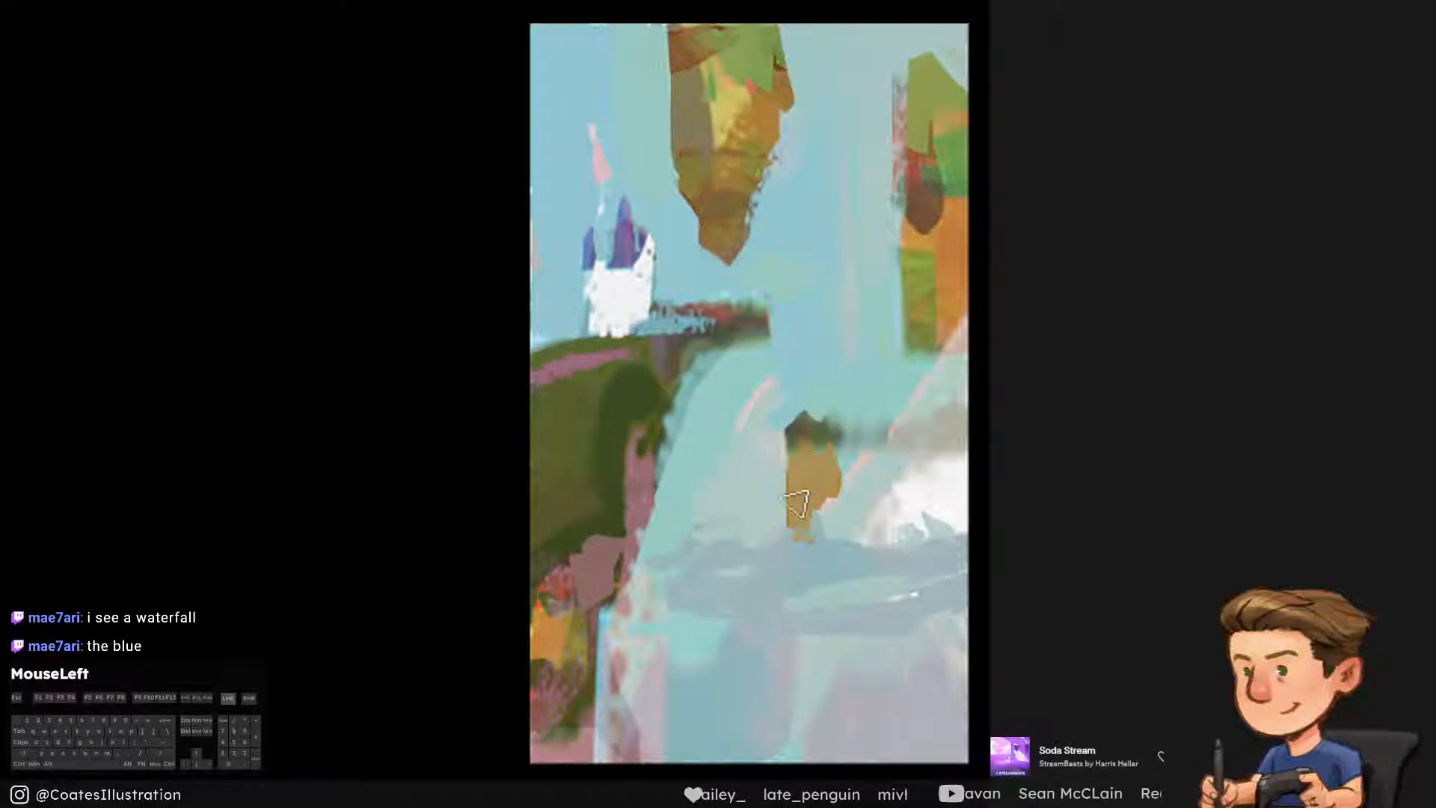
pyautogui.keyDown('alt'); pyautogui.click(814, 481); pyautogui.keyUp('alt')
pyautogui.moveTo(783, 456)
pyautogui.mouseDown()
pyautogui.moveTo(778, 542)
pyautogui.moveTo(794, 550)
pyautogui.mouseUp()
pyautogui.hotkey('ctrl', 'alt', 'z')
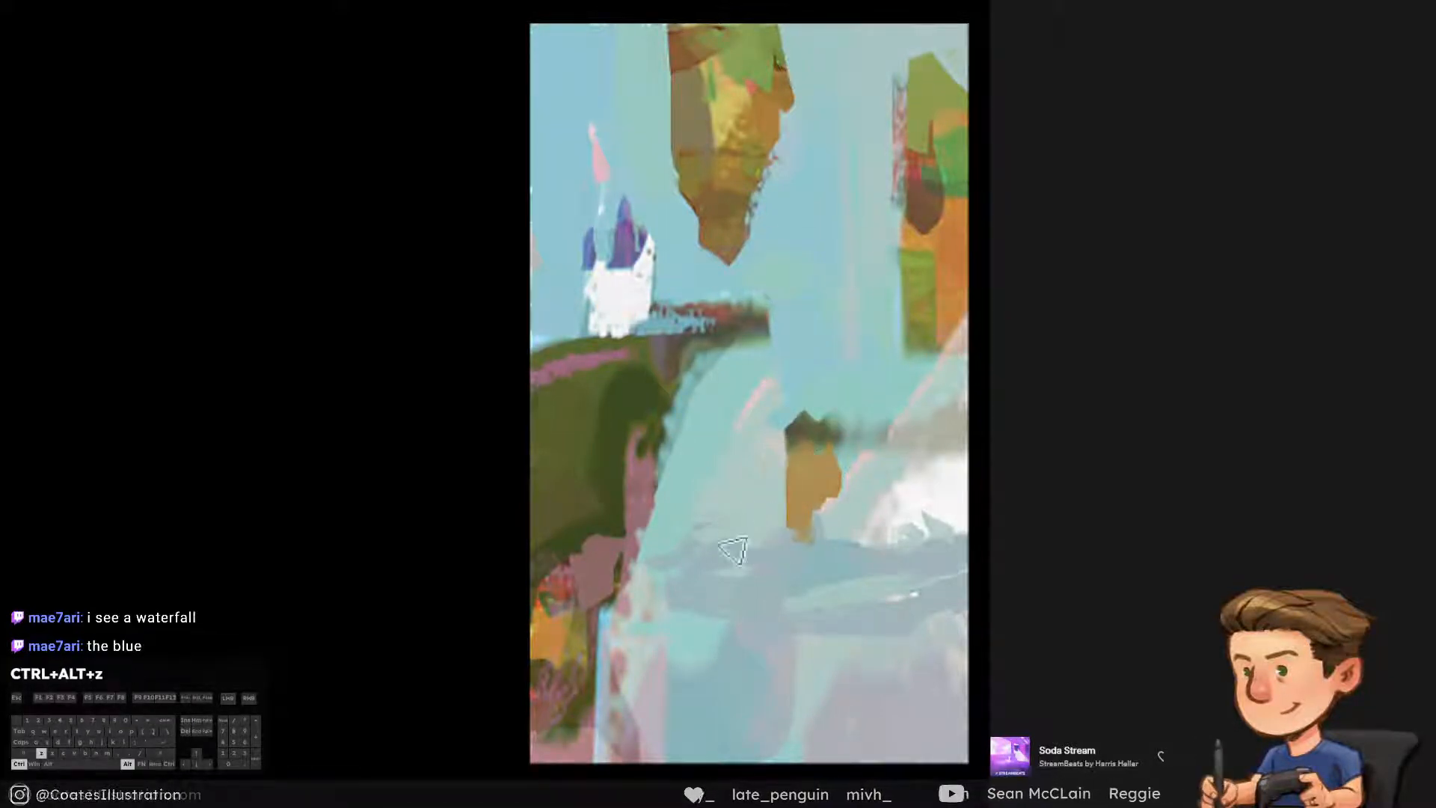
pyautogui.moveTo(777, 490); pyautogui.dragTo(754, 501)
pyautogui.moveTo(791, 679)
pyautogui.mouseDown()
pyautogui.moveTo(885, 629)
pyautogui.moveTo(887, 645)
pyautogui.mouseUp()
pyautogui.hotkey('ctrl', 'alt', 'z')
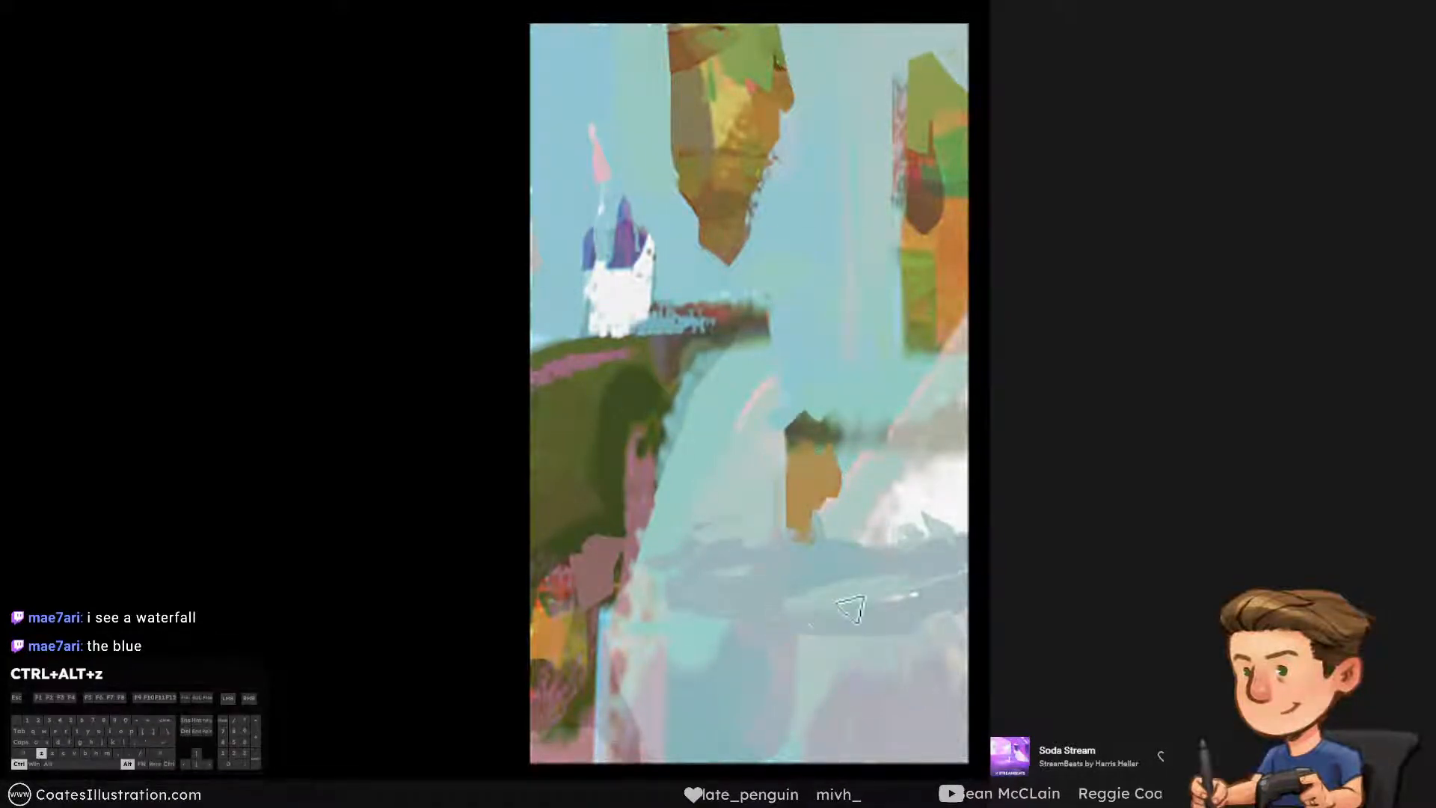
pyautogui.moveTo(741, 625)
pyautogui.mouseDown()
pyautogui.moveTo(910, 594)
pyautogui.moveTo(826, 637)
pyautogui.moveTo(894, 634)
pyautogui.mouseUp()
pyautogui.hotkey('ctrl', 'alt', 'z')
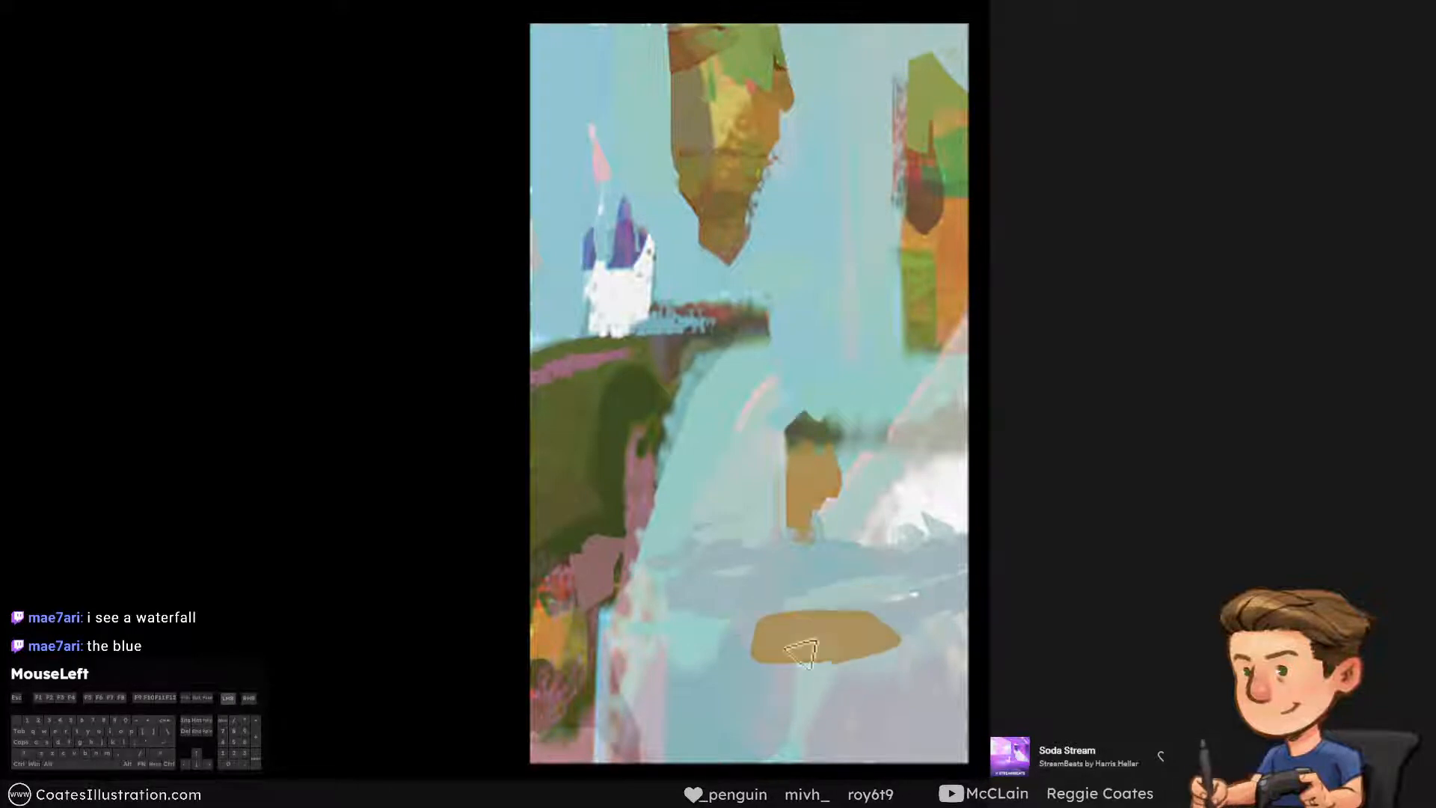
pyautogui.hotkey('ctrl', 'alt', 'z')
# Paint sky colour over the dark smear beside the small rock and add sampled white mist around the rock's base
pyautogui.keyDown('alt'); pyautogui.click(859, 392); pyautogui.keyUp('alt')
pyautogui.moveTo(845, 436)
pyautogui.mouseDown()
pyautogui.moveTo(835, 403)
pyautogui.moveTo(864, 438)
pyautogui.moveTo(934, 420)
pyautogui.mouseUp()
pyautogui.hotkey('ctrl', 'alt', 'z')
pyautogui.keyDown('alt'); pyautogui.click(920, 513); pyautogui.keyUp('alt')
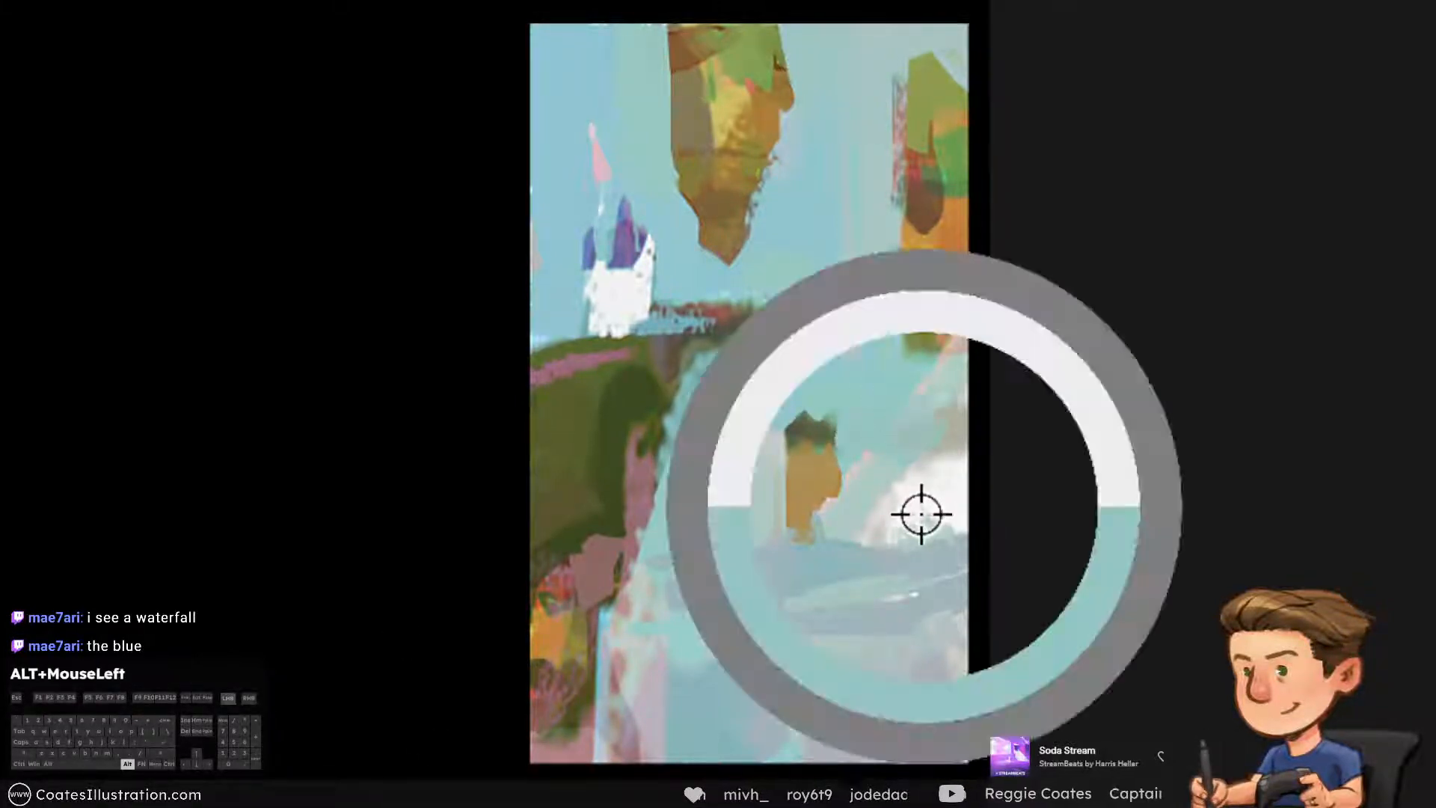
pyautogui.moveTo(742, 540)
pyautogui.mouseDown()
pyautogui.moveTo(757, 519)
pyautogui.moveTo(695, 489)
pyautogui.moveTo(706, 507)
pyautogui.moveTo(721, 467)
pyautogui.moveTo(695, 524)
pyautogui.moveTo(737, 530)
pyautogui.moveTo(759, 501)
pyautogui.moveTo(784, 542)
pyautogui.mouseUp()
pyautogui.hotkey('ctrl', 'alt', 'z')
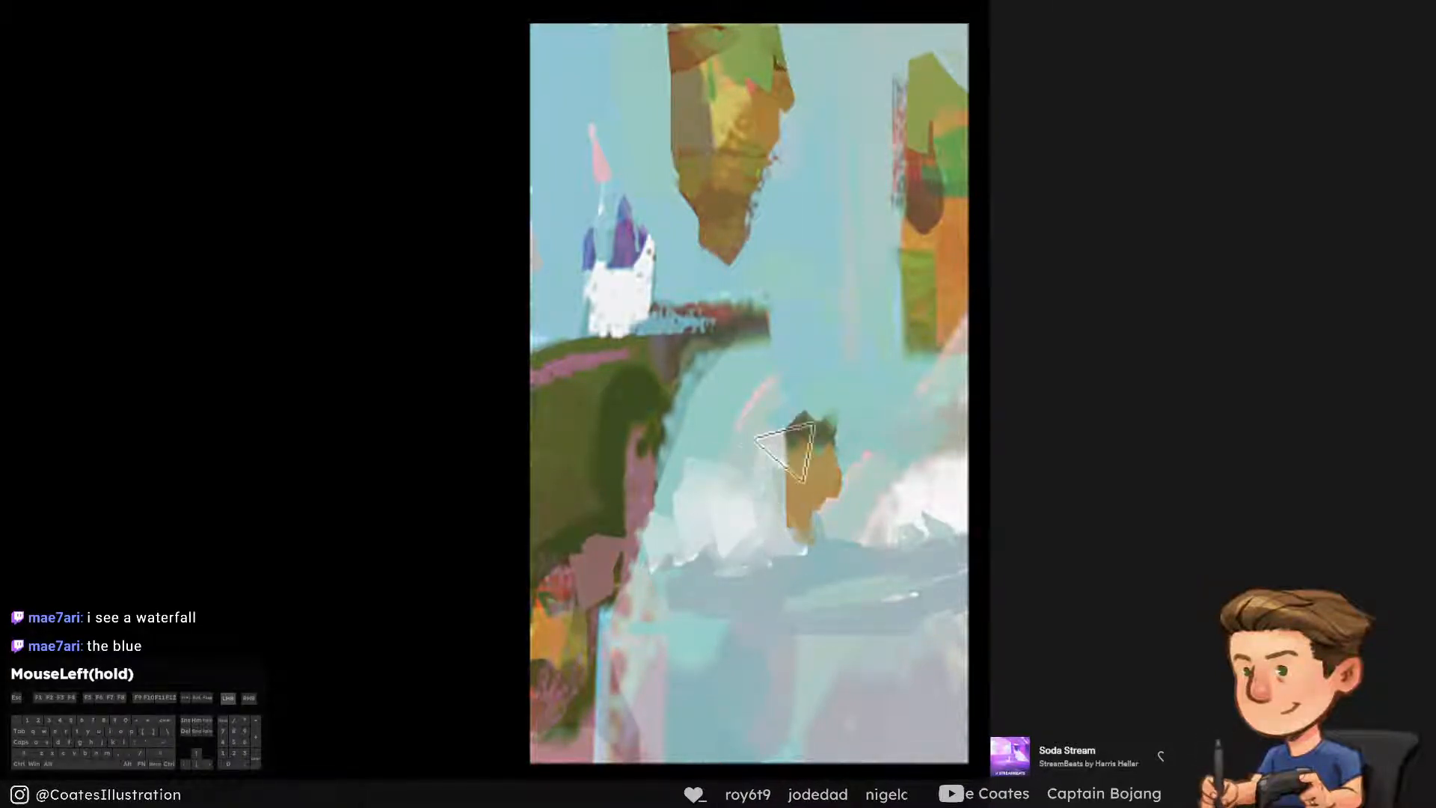
# Add pale vertical streaks of light down both sides of the hanging rock and along the orange cliff
pyautogui.moveTo(664, 39)
pyautogui.mouseDown()
pyautogui.moveTo(664, 203)
pyautogui.moveTo(667, 111)
pyautogui.mouseUp()
pyautogui.hotkey('ctrl', 'alt', 'z')
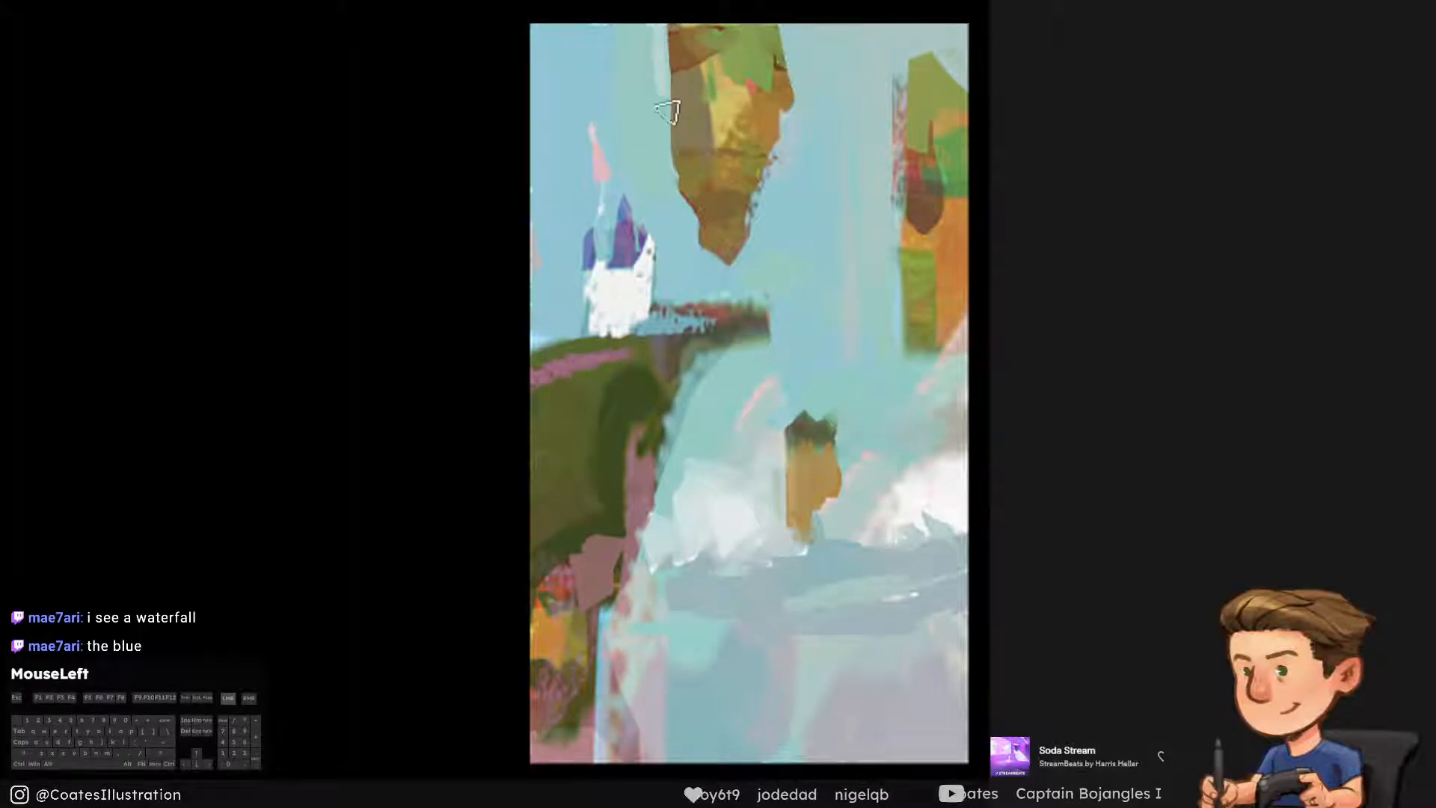
pyautogui.moveTo(778, 153); pyautogui.dragTo(830, 318)
pyautogui.hotkey('ctrl', 'alt', 'z')
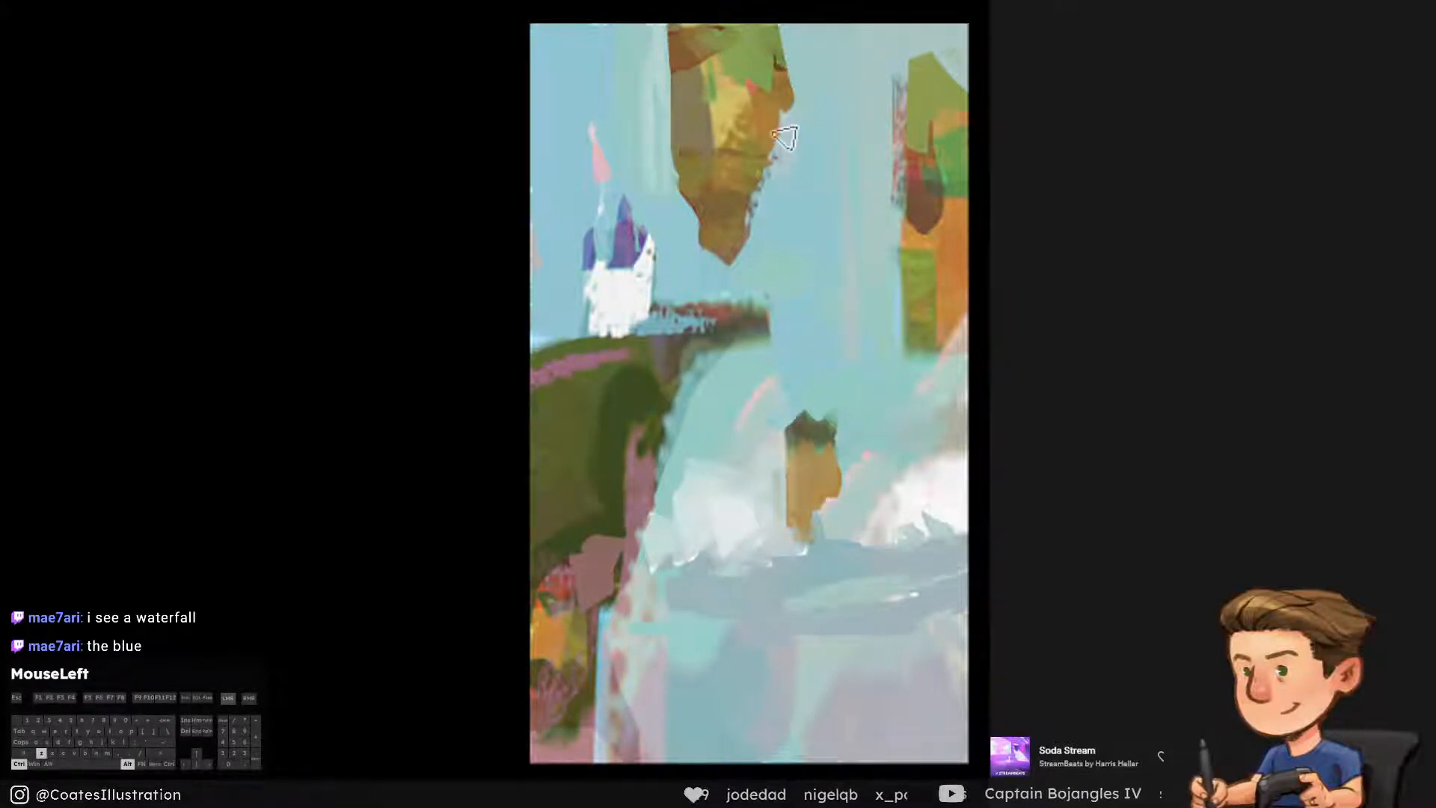
pyautogui.moveTo(791, 121); pyautogui.dragTo(809, 288)
pyautogui.moveTo(890, 77); pyautogui.dragTo(878, 427)
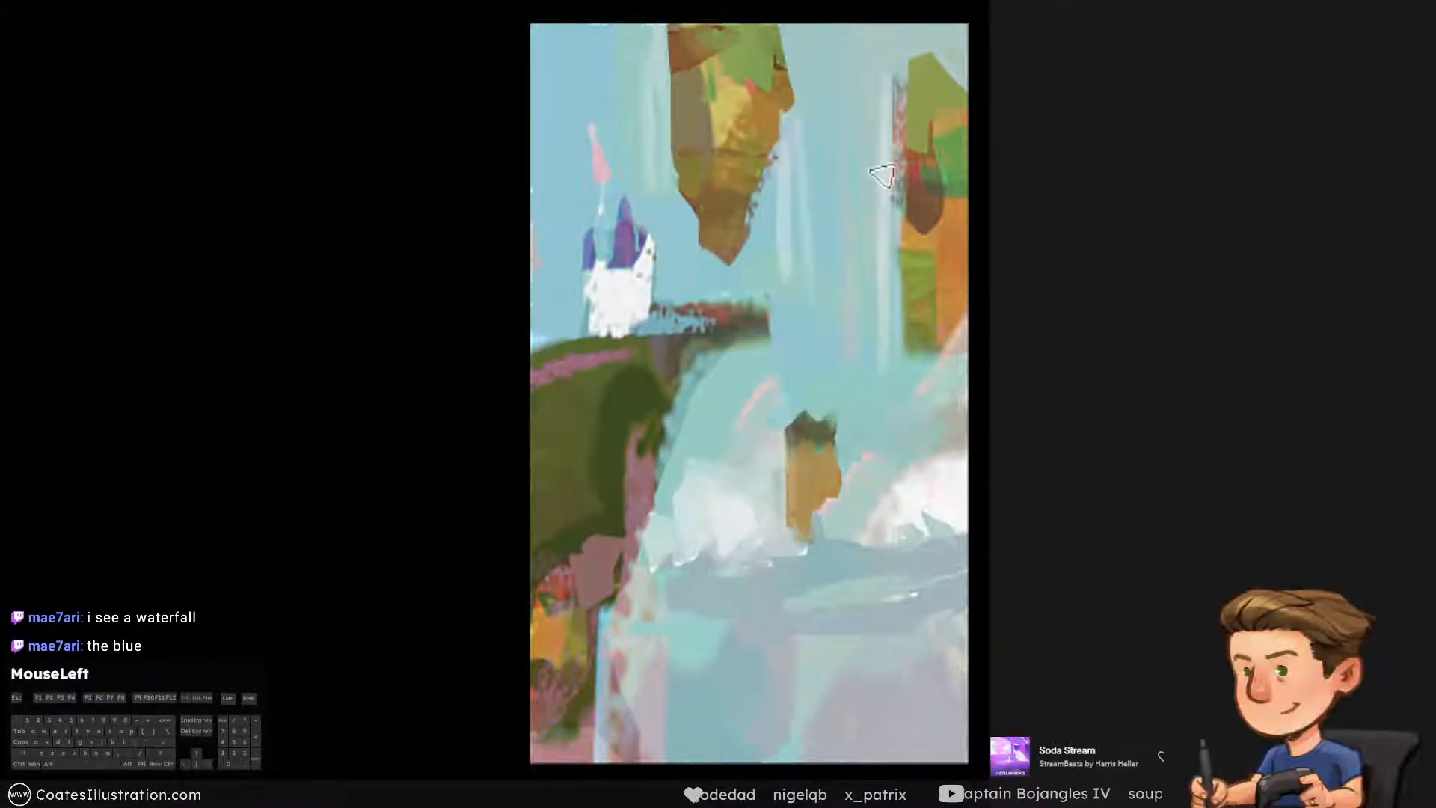
pyautogui.hotkey('ctrl', 'alt', 'z')
pyautogui.moveTo(886, 176); pyautogui.dragTo(904, 390)
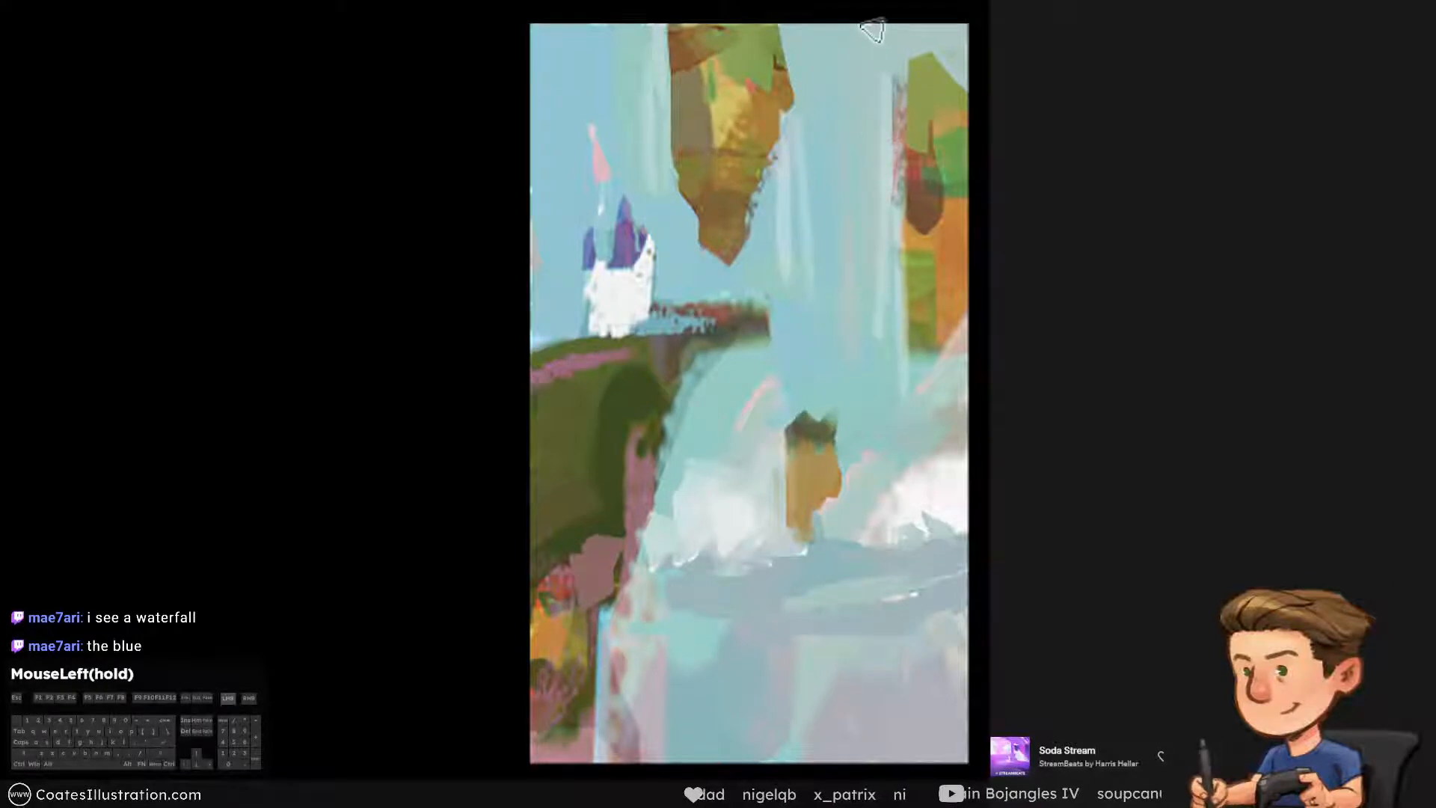
# Soften the pale streak beside the hanging rock's lower edge with sampled sky colours
pyautogui.keyDown('alt'); pyautogui.click(824, 317); pyautogui.keyUp('alt')
pyautogui.hotkey('ctrl', 'alt', 'z')
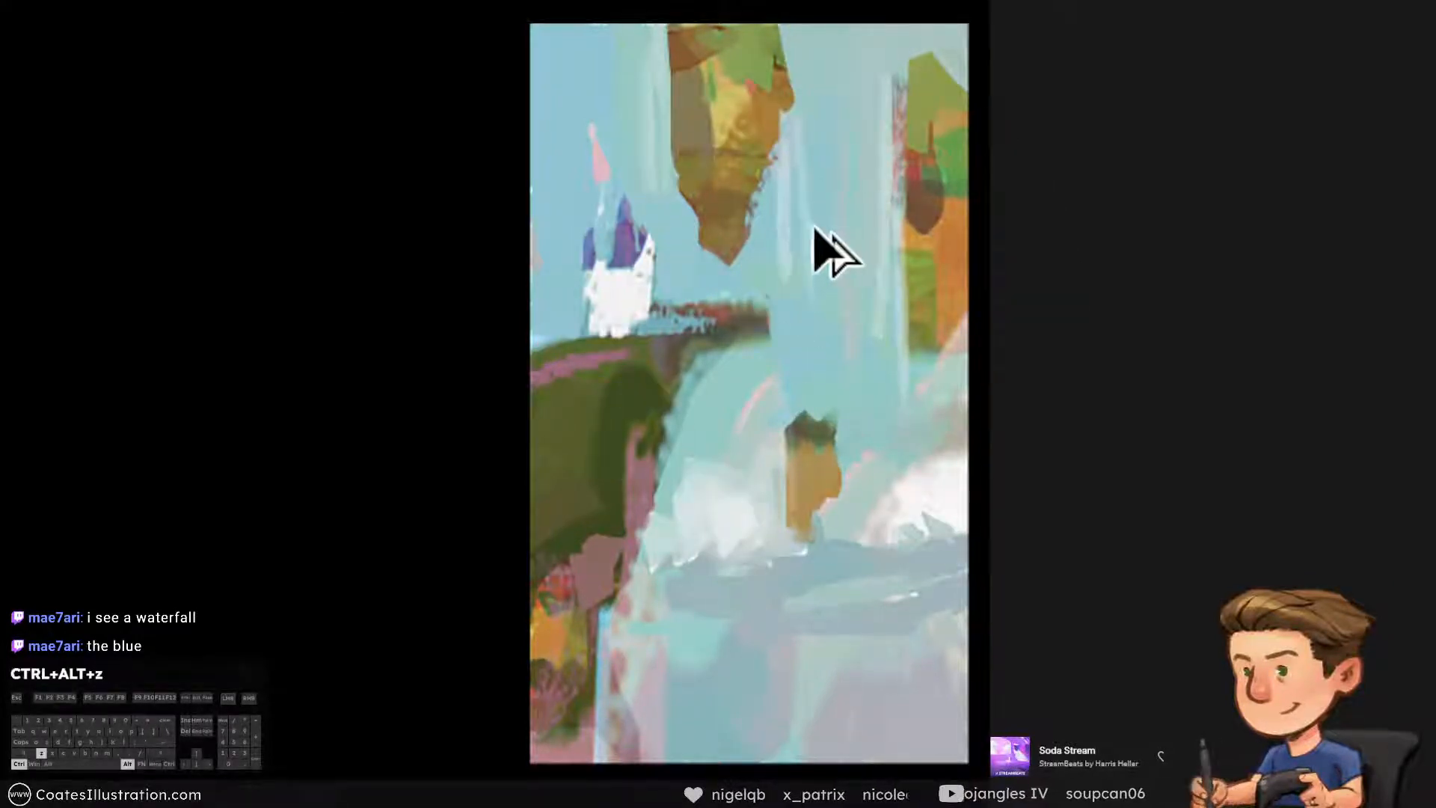
pyautogui.keyDown('alt'); pyautogui.click(753, 256); pyautogui.keyUp('alt')
pyautogui.press('[')
pyautogui.keyDown('alt'); pyautogui.click(825, 135); pyautogui.keyUp('alt')
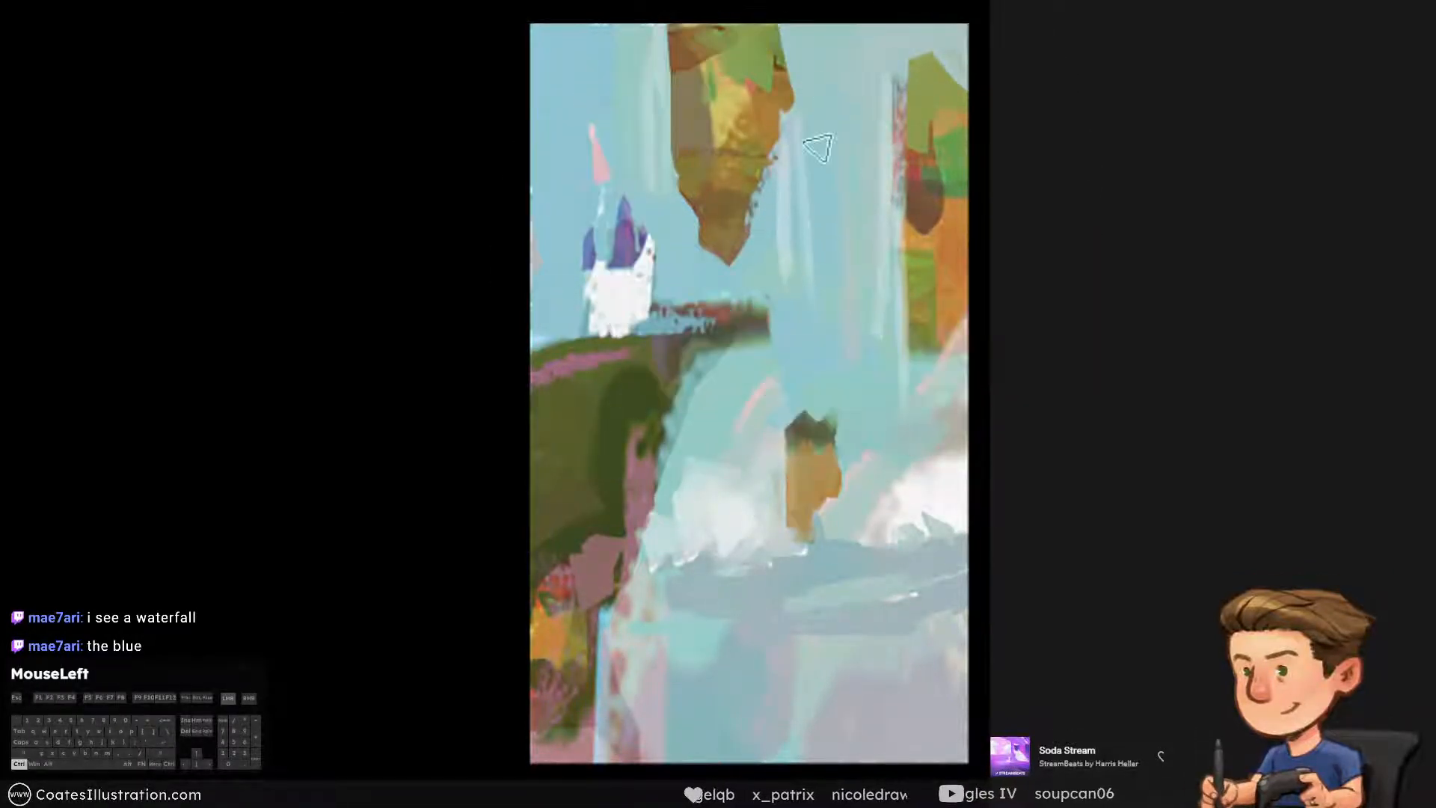
pyautogui.moveTo(806, 146); pyautogui.dragTo(807, 261)
pyautogui.keyDown('alt'); pyautogui.click(784, 215); pyautogui.keyUp('alt')
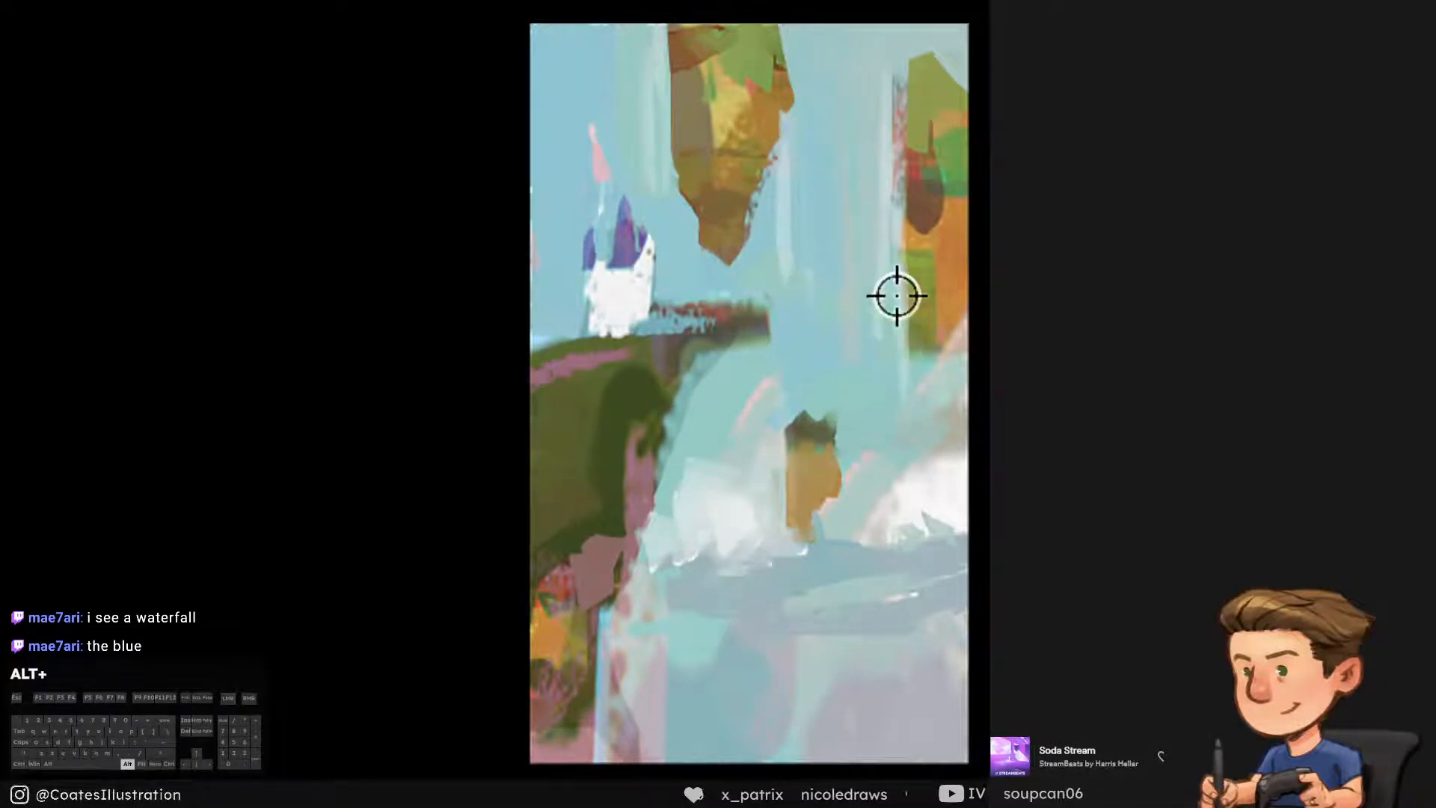
# Retouch the pale vertical streaks along the orange cliff with sampled sky colours and save the painting
pyautogui.keyDown('alt'); pyautogui.click(884, 182); pyautogui.keyUp('alt')
pyautogui.moveTo(887, 121); pyautogui.dragTo(878, 390)
pyautogui.hotkey('ctrl', 'alt', 'z')
pyautogui.keyDown('alt'); pyautogui.click(887, 183); pyautogui.keyUp('alt')
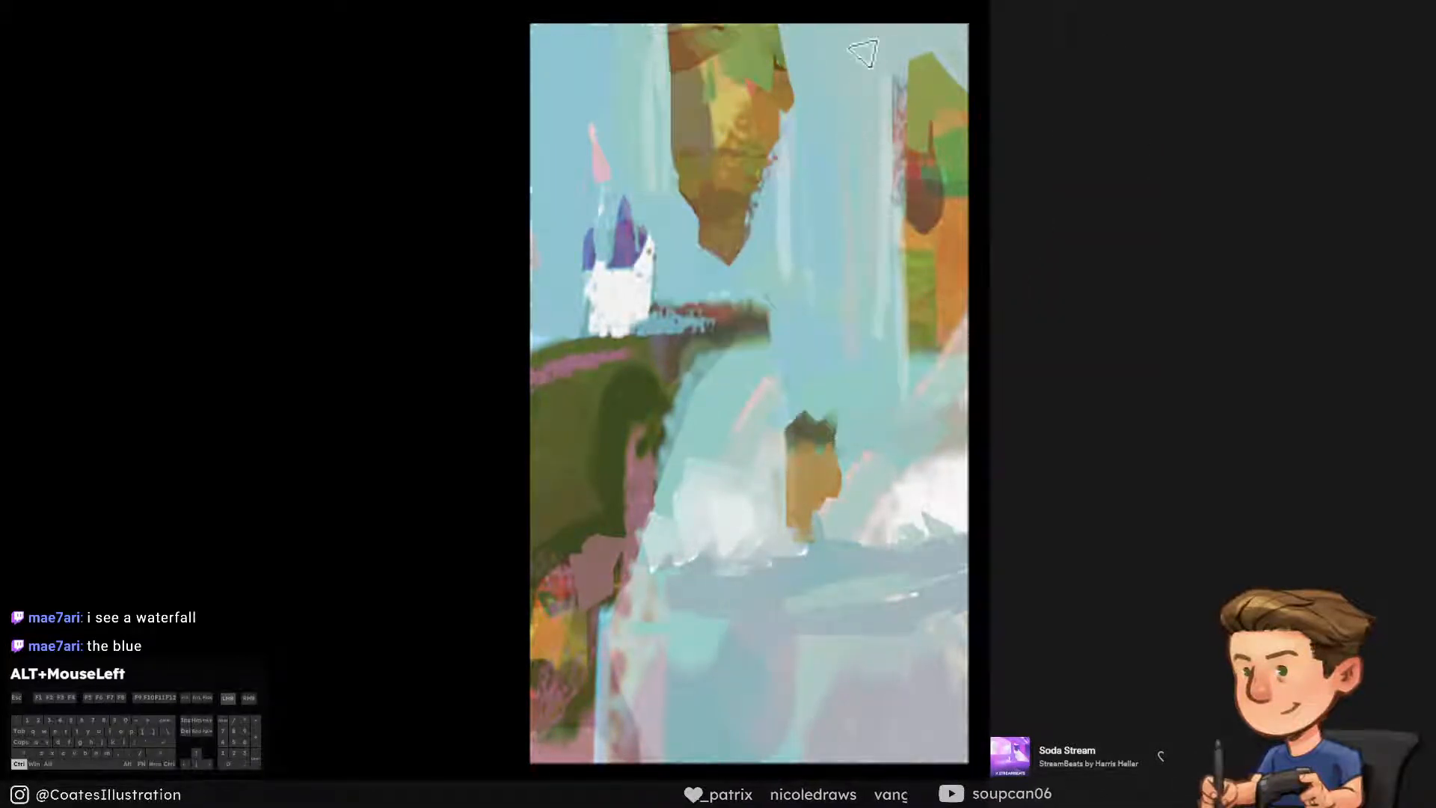
pyautogui.moveTo(870, 134); pyautogui.dragTo(874, 394)
pyautogui.hotkey('ctrl', 'z')
pyautogui.keyDown('alt'); pyautogui.click(823, 220); pyautogui.keyUp('alt')
pyautogui.keyDown('alt'); pyautogui.click(846, 96); pyautogui.keyUp('alt')
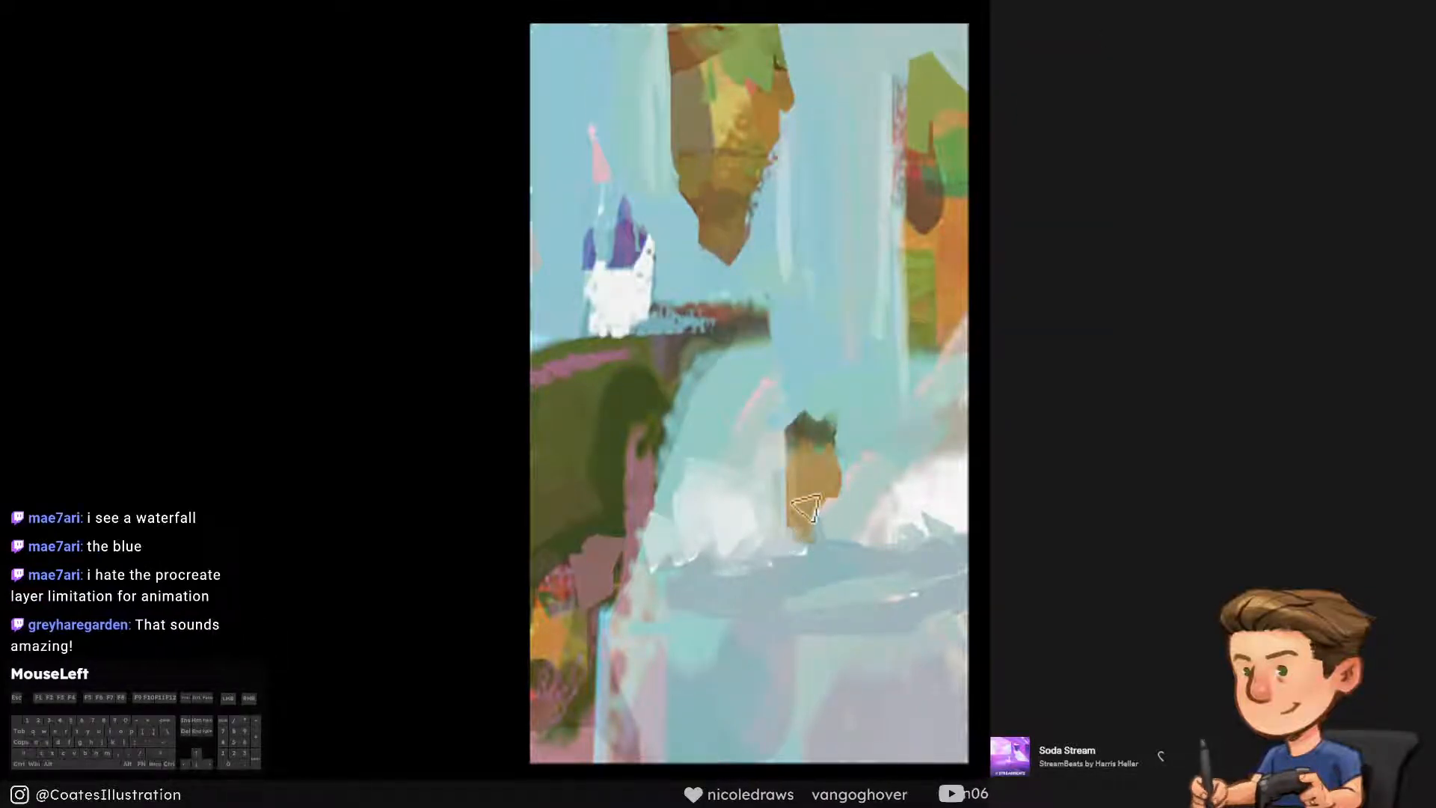
pyautogui.hotkey('ctrl', 's')
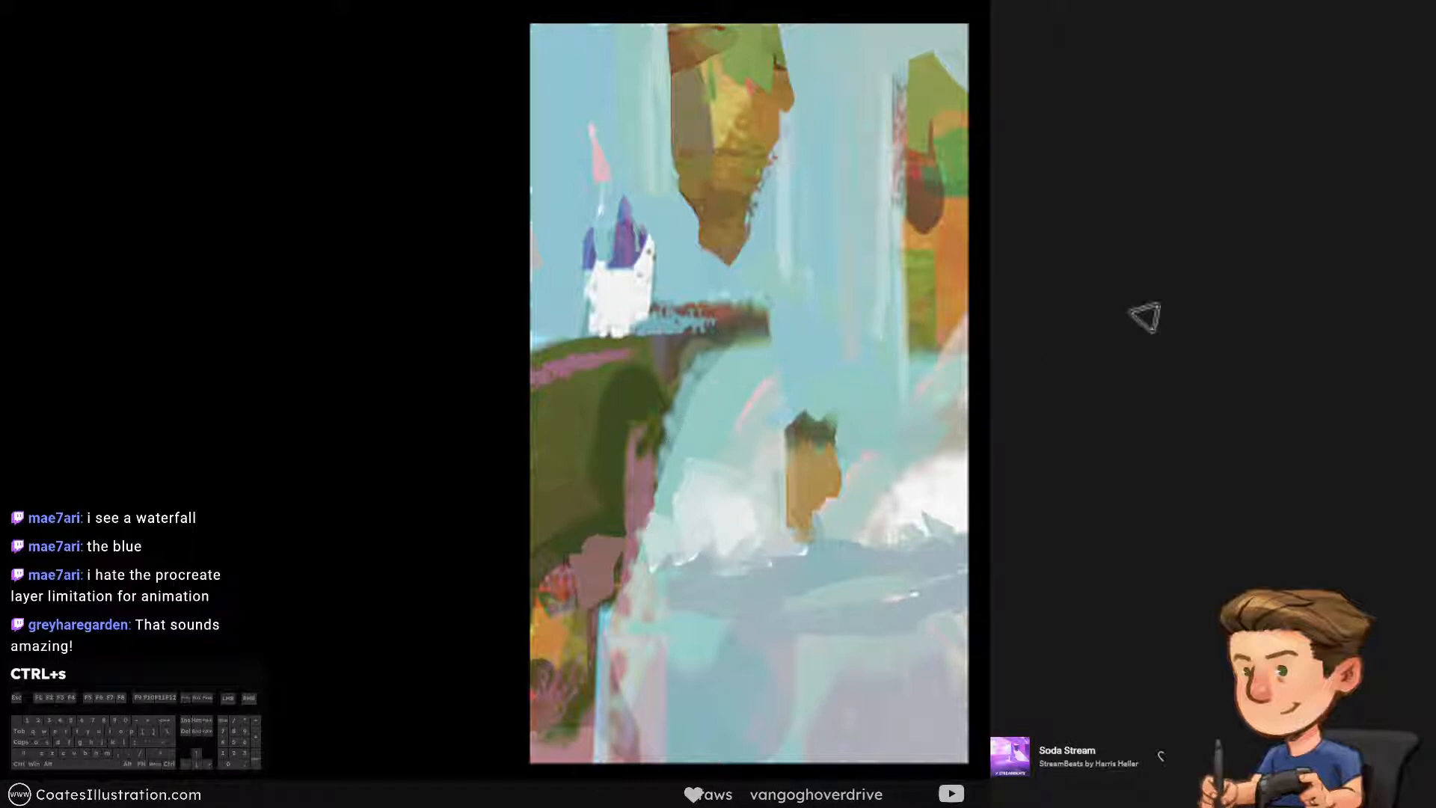
# Blend the lower ends of the streaks beside the orange cliff into the sky with smaller strokes
pyautogui.keyDown('ctrl'); pyautogui.click(851, 330); pyautogui.keyUp('ctrl')
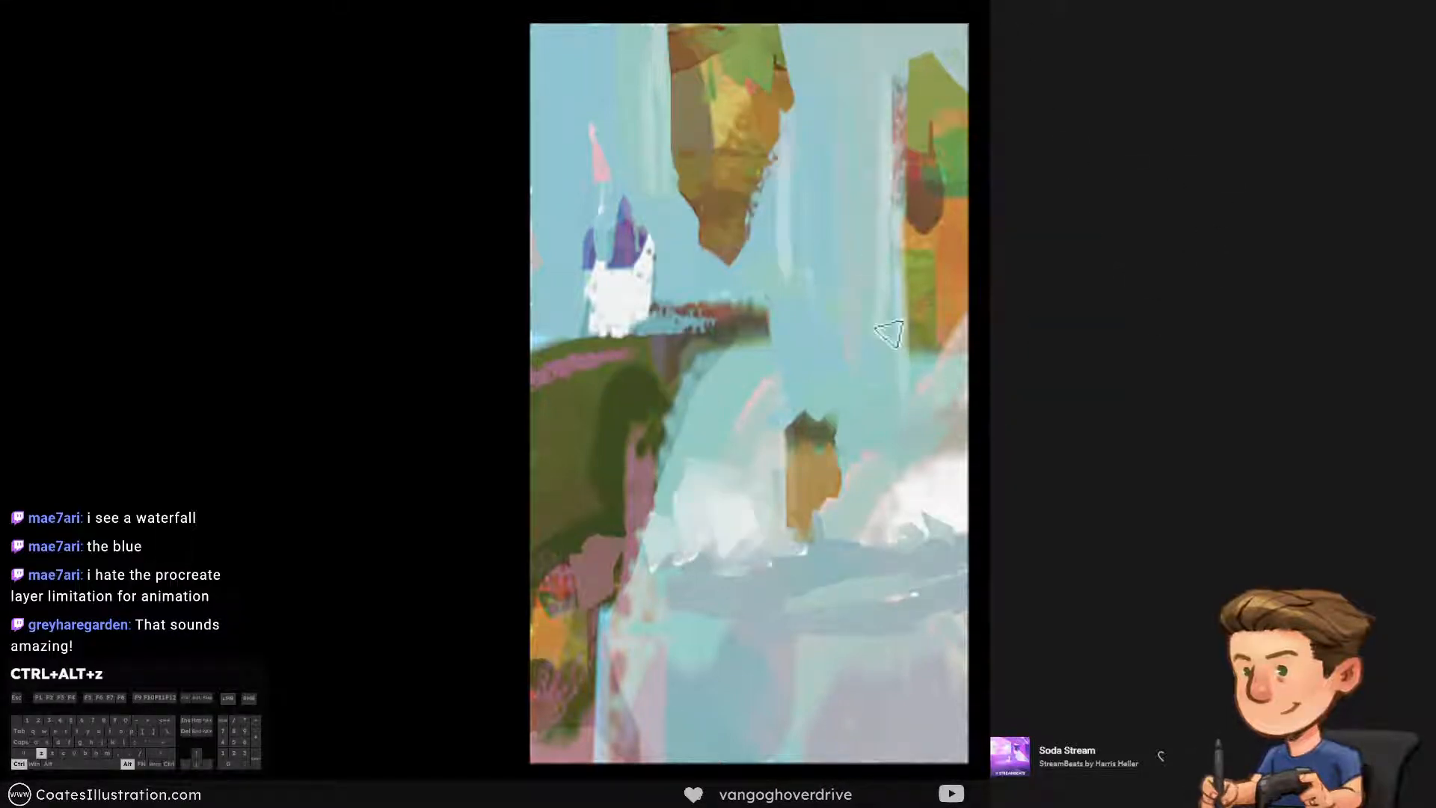
pyautogui.moveTo(880, 273); pyautogui.dragTo(880, 260)
pyautogui.hotkey('ctrl', 'alt', 'z')
pyautogui.moveTo(883, 391)
pyautogui.mouseDown()
pyautogui.moveTo(887, 324)
pyautogui.moveTo(887, 388)
pyautogui.mouseUp()
pyautogui.hotkey('ctrl', 'alt', 'z')
pyautogui.press('[')
pyautogui.hotkey('ctrl', 'alt', 'z')
pyautogui.moveTo(879, 329); pyautogui.dragTo(873, 397)
pyautogui.hotkey('ctrl', 'alt', 'z')
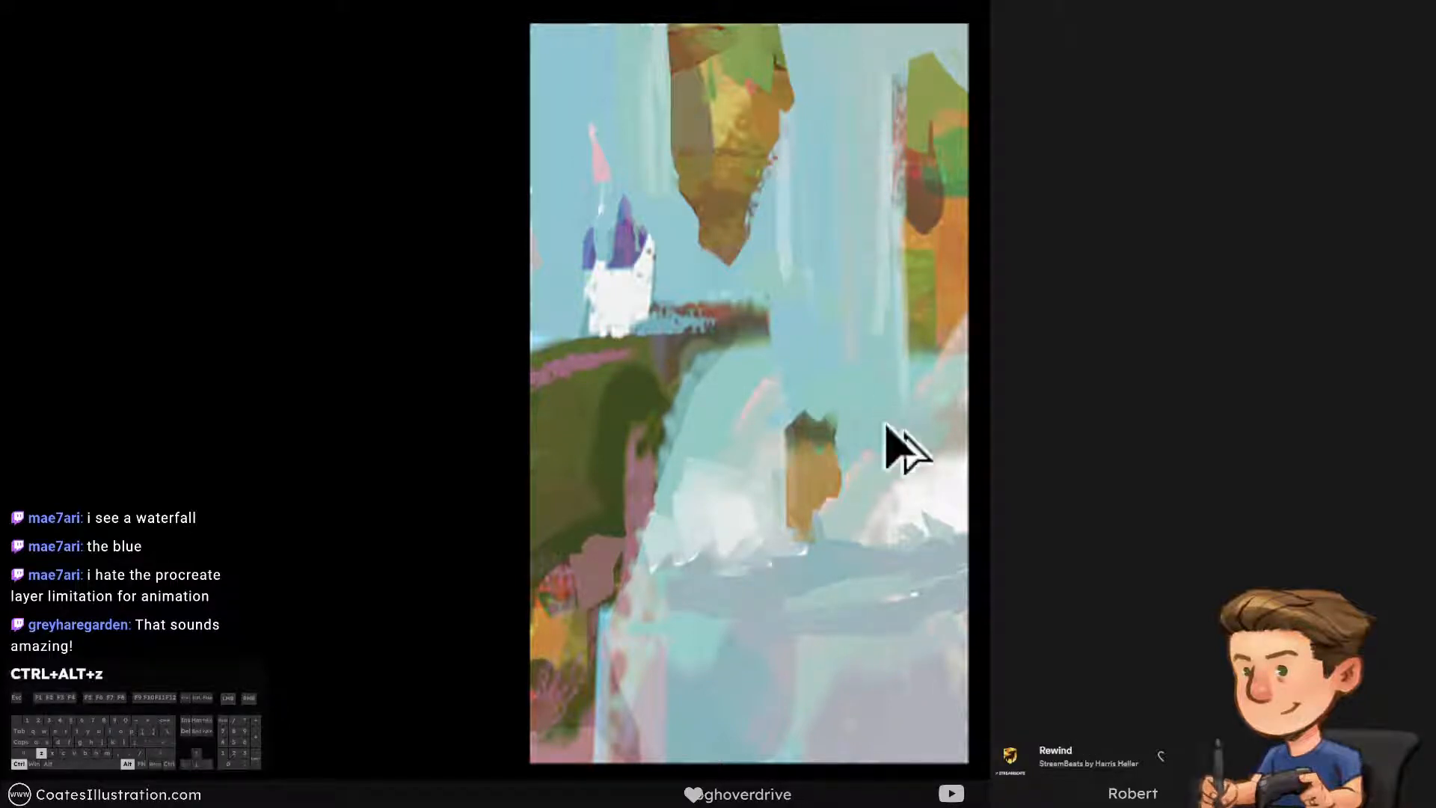
pyautogui.keyDown('alt'); pyautogui.click(881, 385); pyautogui.keyUp('alt')
# Smooth the upper edge of the grey-blue band beneath the small ochre rock with sampled mist and band colours
pyautogui.keyDown('alt'); pyautogui.click(783, 510); pyautogui.keyUp('alt')
pyautogui.moveTo(781, 547)
pyautogui.mouseDown()
pyautogui.moveTo(864, 546)
pyautogui.moveTo(879, 560)
pyautogui.mouseUp()
pyautogui.hotkey('ctrl', 'alt', 'z')
pyautogui.hotkey('ctrl', 'alt', 'z')
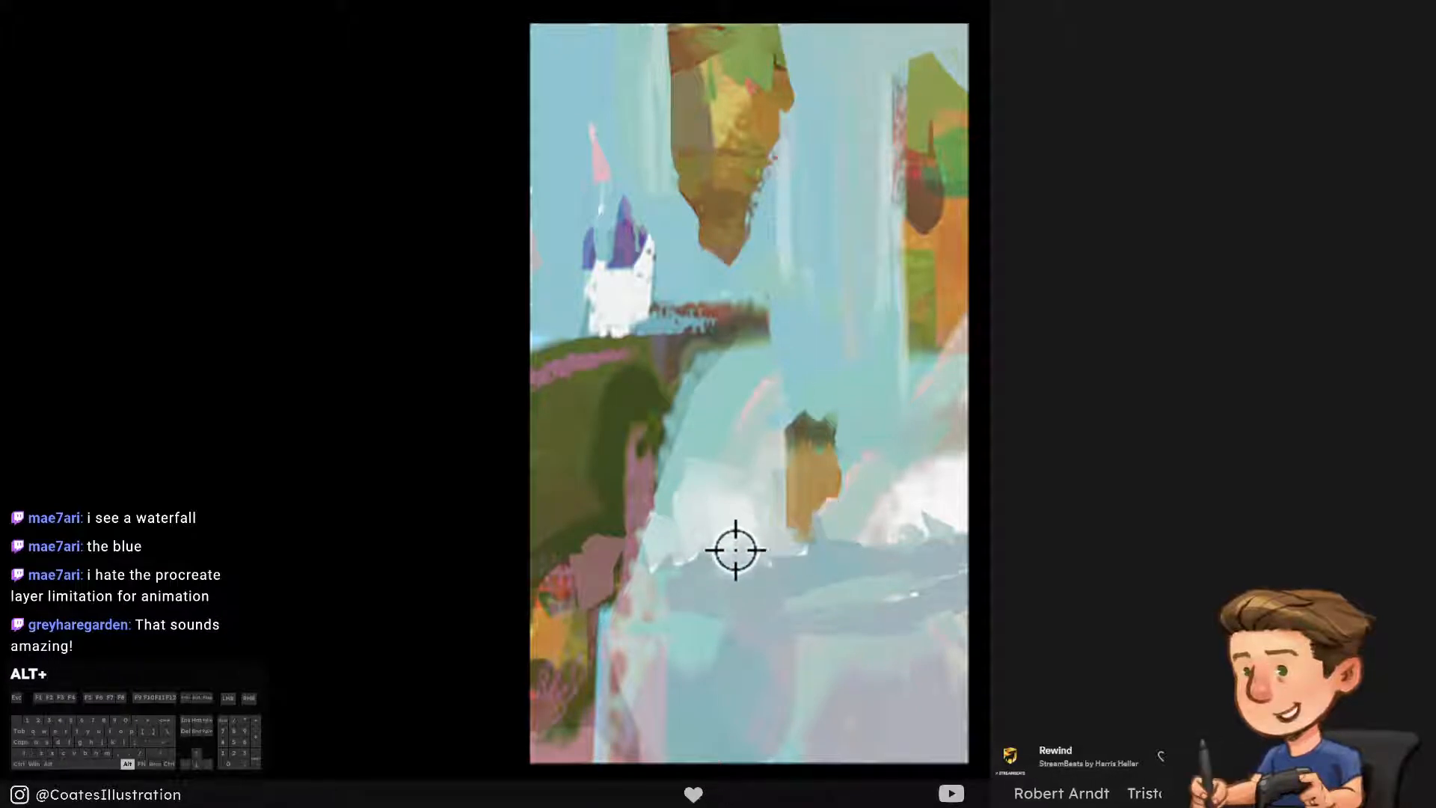
pyautogui.keyDown('alt'); pyautogui.click(788, 543); pyautogui.keyUp('alt')
pyautogui.hotkey('ctrl', 'alt', 'z')
pyautogui.moveTo(800, 563)
pyautogui.mouseDown()
pyautogui.moveTo(890, 565)
pyautogui.moveTo(887, 546)
pyautogui.moveTo(910, 537)
pyautogui.moveTo(885, 542)
pyautogui.mouseUp()
pyautogui.hotkey('ctrl', 'alt', 'z')
pyautogui.hotkey('ctrl', 'alt', 'z')
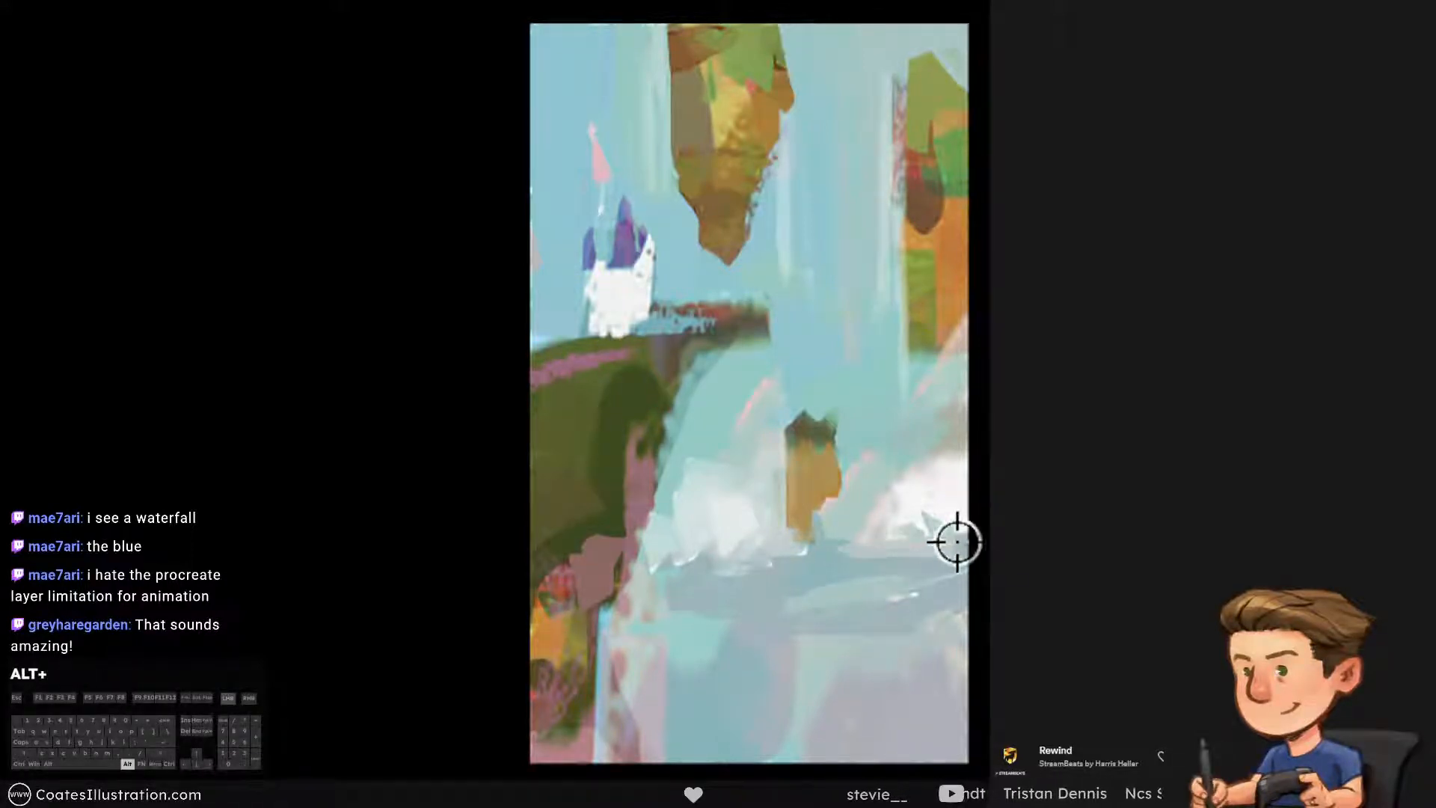
# Retouch the white mist's lower edge above the grey-blue band with sampled pale colour
pyautogui.keyDown('alt'); pyautogui.click(949, 513); pyautogui.keyUp('alt')
pyautogui.moveTo(950, 569); pyautogui.dragTo(899, 544)
pyautogui.hotkey('ctrl', 'alt', 'z')
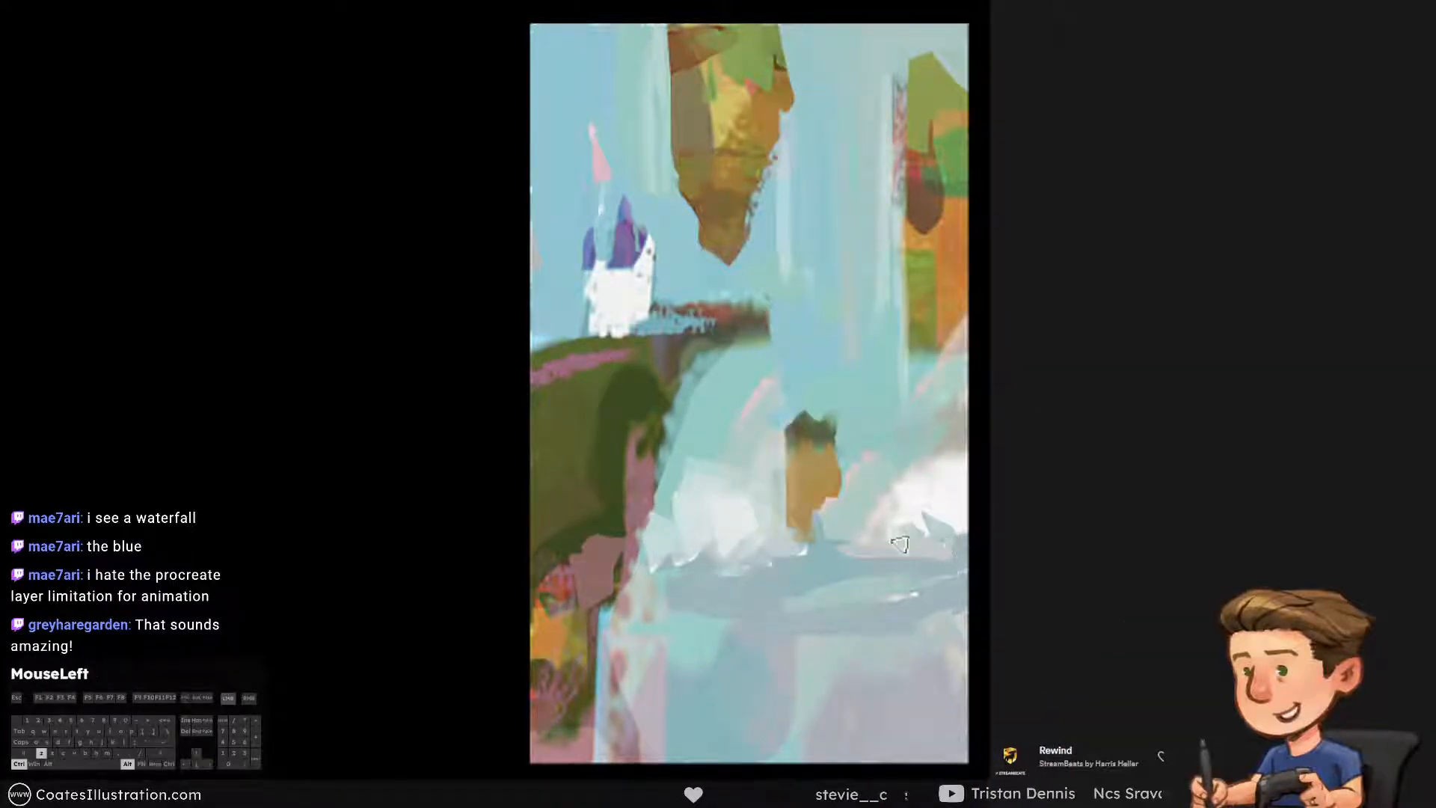
pyautogui.moveTo(836, 27)
pyautogui.mouseDown()
pyautogui.moveTo(837, 318)
pyautogui.moveTo(832, 30)
pyautogui.mouseUp()
pyautogui.hotkey('ctrl', 'alt', 'z')
# Narrow the hanging rock's left side into a slanted edge with vertical strokes of sampled sky colour
pyautogui.keyDown('alt'); pyautogui.click(628, 172); pyautogui.keyUp('alt')
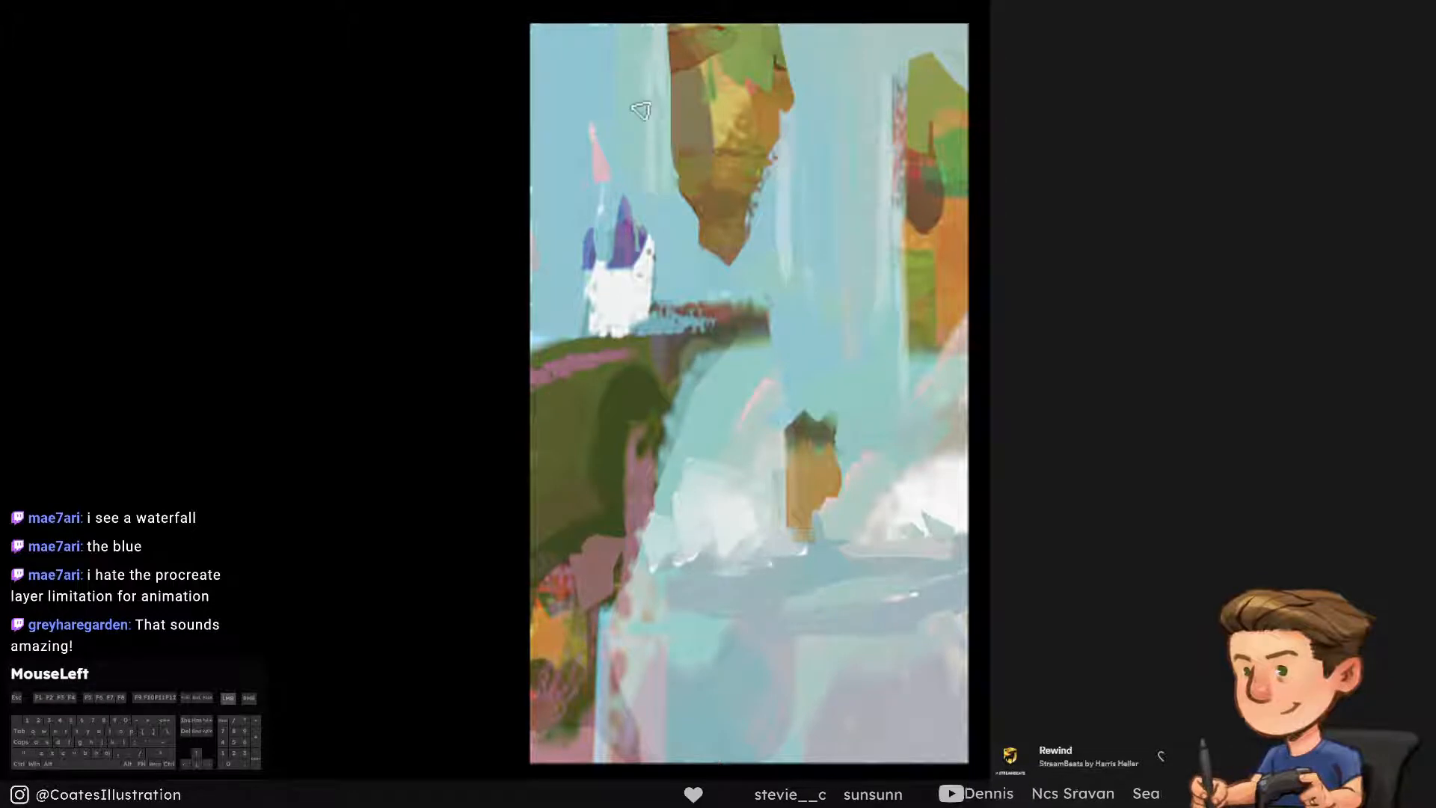
pyautogui.hotkey('ctrl', 'alt', 'z')
pyautogui.moveTo(665, 27)
pyautogui.mouseDown()
pyautogui.moveTo(671, 196)
pyautogui.moveTo(681, 146)
pyautogui.moveTo(672, 211)
pyautogui.mouseUp()
pyautogui.hotkey('ctrl', 'alt', 'z')
pyautogui.hotkey('ctrl', 'alt', 'z')
pyautogui.hotkey('ctrl', 'alt', 'z')
pyautogui.moveTo(663, 30); pyautogui.dragTo(659, 198)
pyautogui.keyDown('alt'); pyautogui.click(667, 214); pyautogui.keyUp('alt')
pyautogui.hotkey('ctrl', 'alt', 'z')
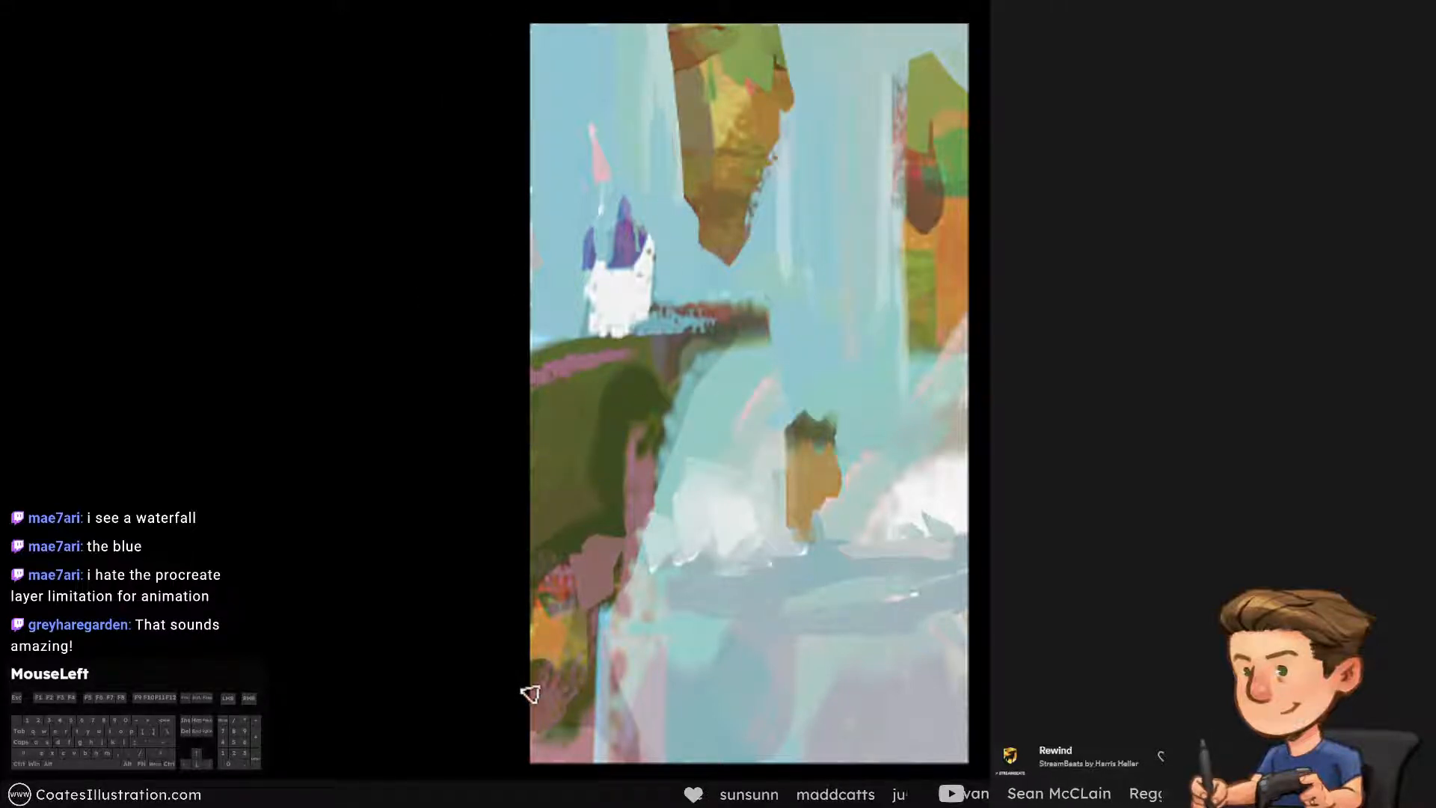
# Touch up the sky between the hanging rock and the orange cliff, and save the painting
pyautogui.keyDown('alt'); pyautogui.click(850, 70); pyautogui.keyUp('alt')
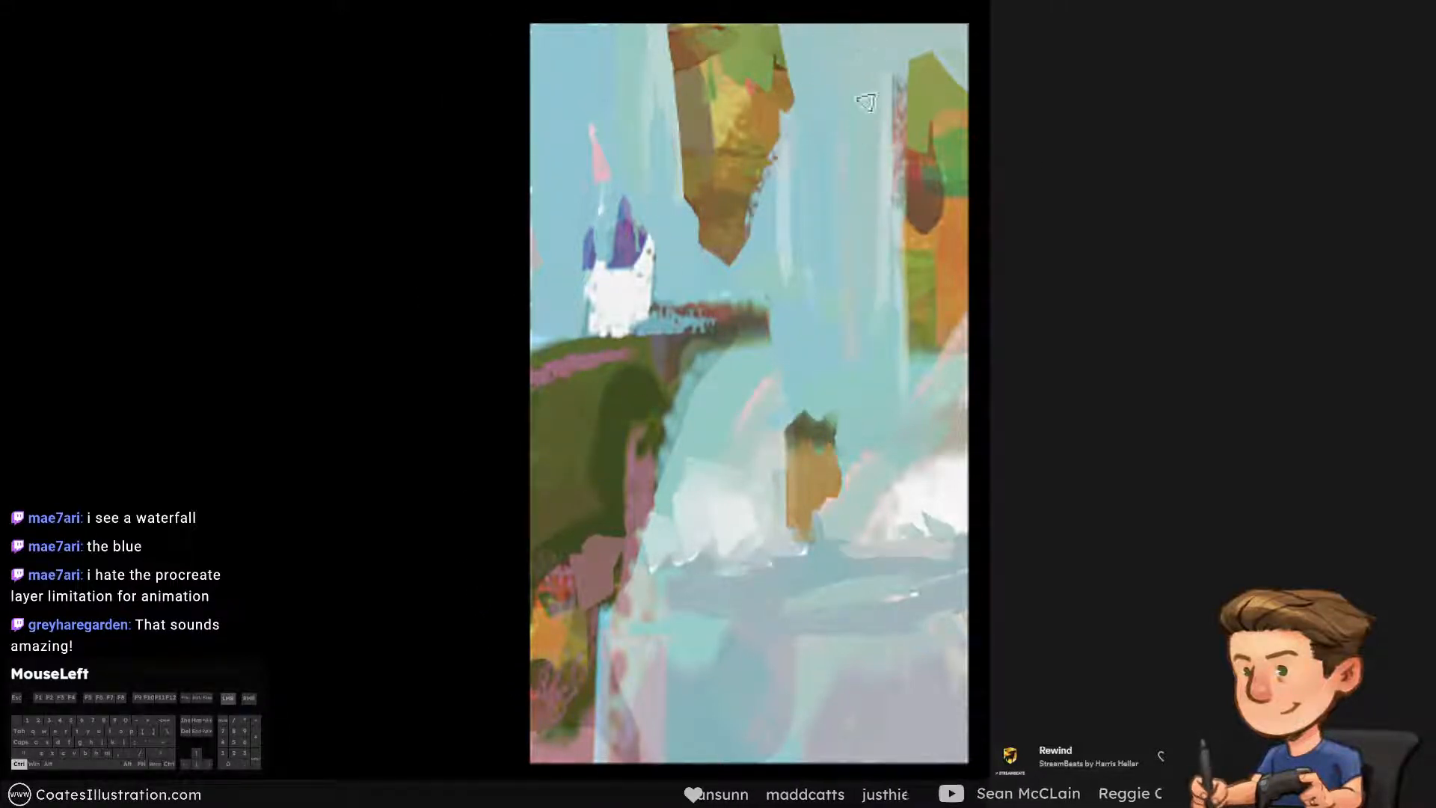
pyautogui.hotkey('ctrl', 'alt', 'z')
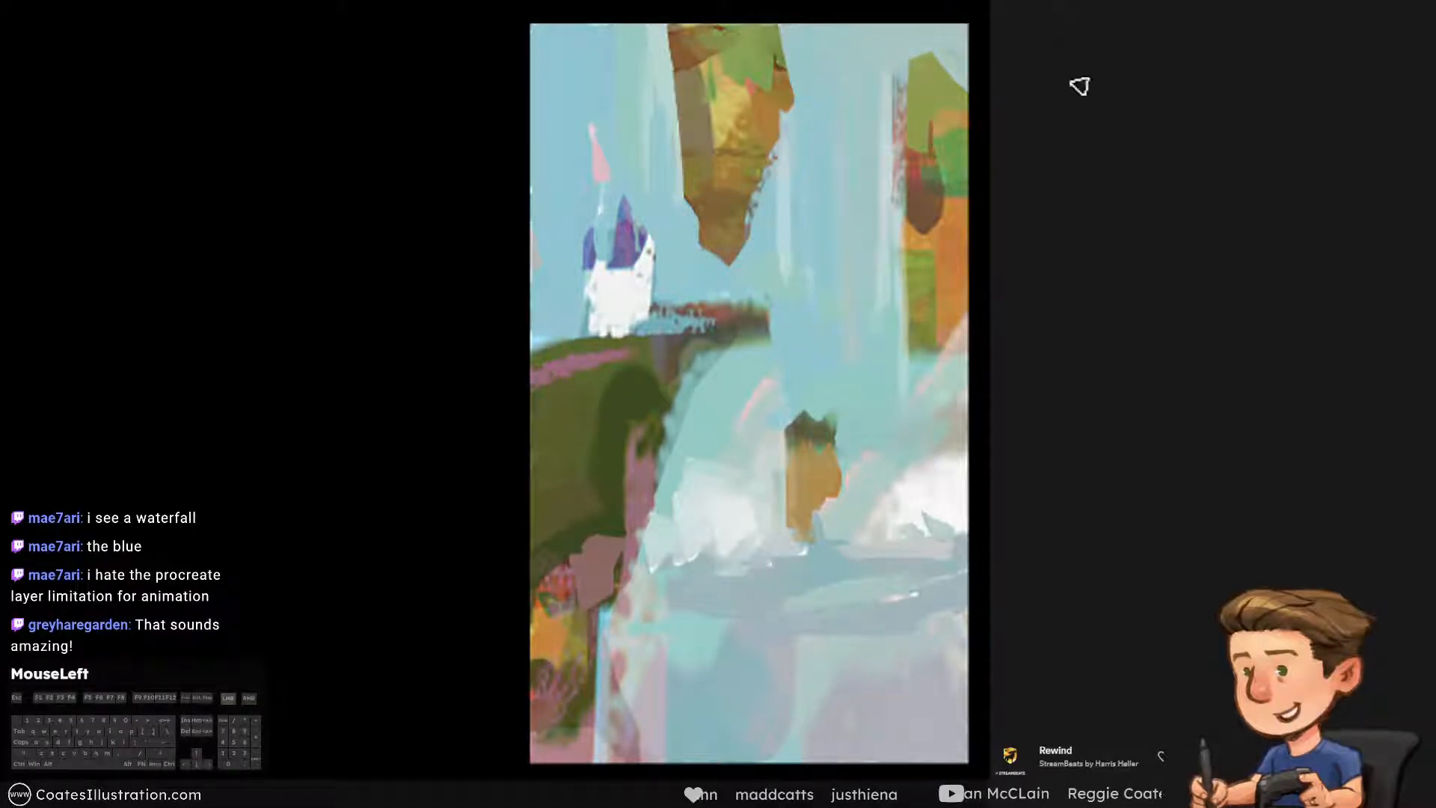
pyautogui.hotkey('ctrl', 's')
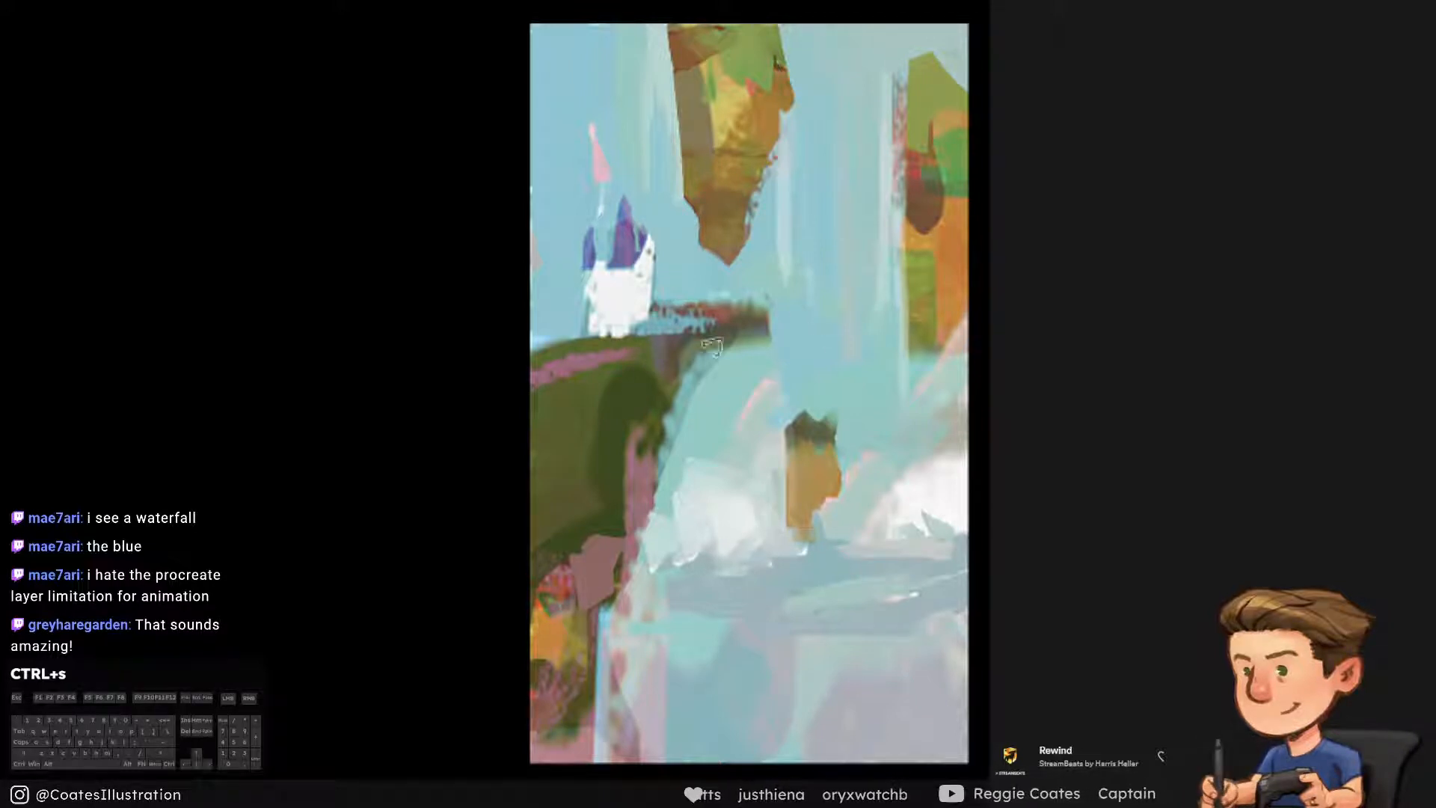
# Rework the faint vertical pink streaks between the hanging rock and the orange cliff with a sampled colour
pyautogui.keyDown('alt'); pyautogui.click(762, 391); pyautogui.keyUp('alt')
pyautogui.keyDown('alt'); pyautogui.click(760, 390); pyautogui.keyUp('alt')
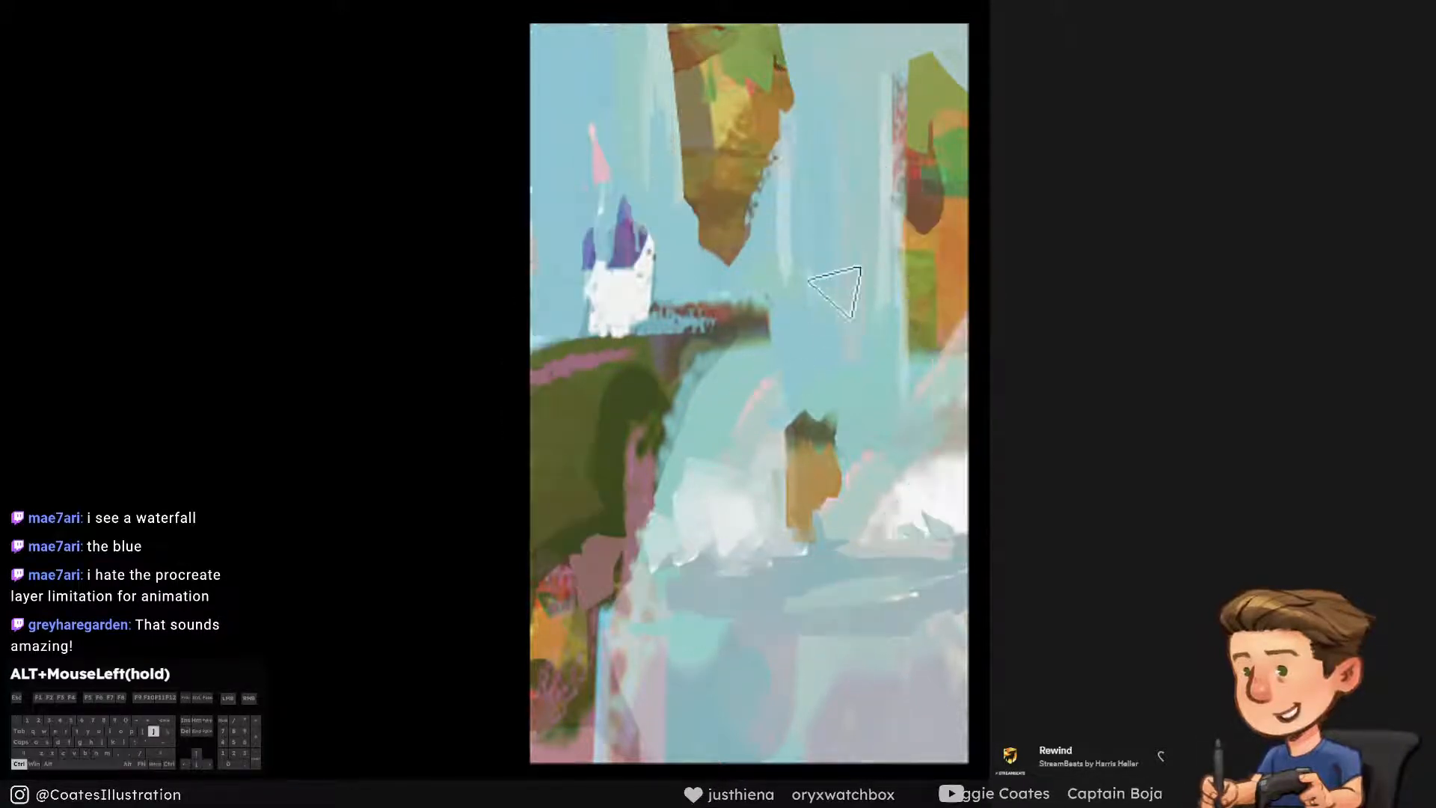
pyautogui.moveTo(839, 226); pyautogui.dragTo(847, 357)
pyautogui.hotkey('ctrl', 'alt', 'z')
pyautogui.press('[')
pyautogui.moveTo(848, 63); pyautogui.dragTo(846, 178)
pyautogui.hotkey('ctrl', 'alt', 'z')
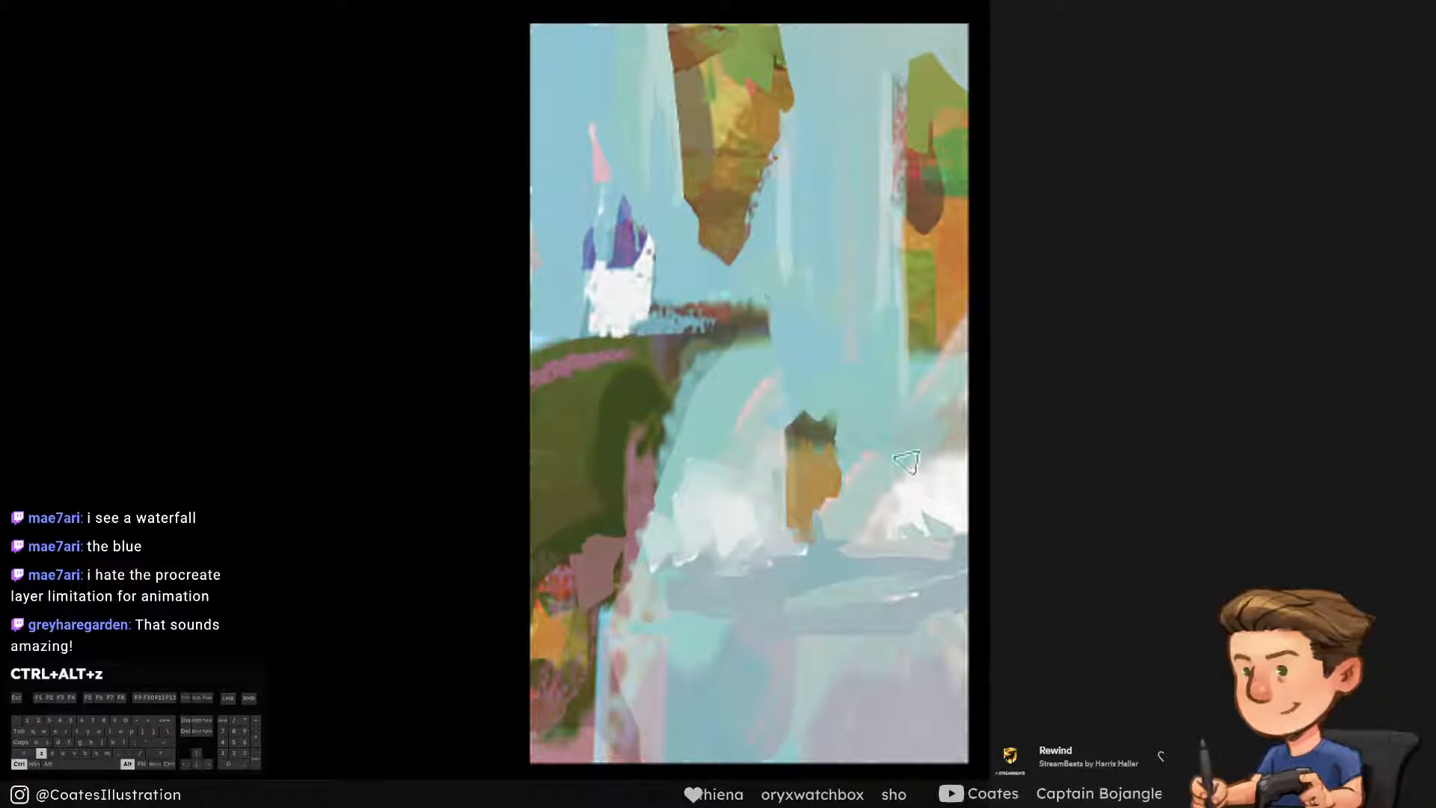
# Paint a pale pointed peak rising from the white mist beside the green cliff and trim it with sampled teal
pyautogui.keyDown('alt'); pyautogui.click(904, 520); pyautogui.keyUp('alt')
pyautogui.keyDown('alt'); pyautogui.click(757, 507); pyautogui.keyUp('alt')
pyautogui.keyDown('alt'); pyautogui.click(703, 489); pyautogui.keyUp('alt')
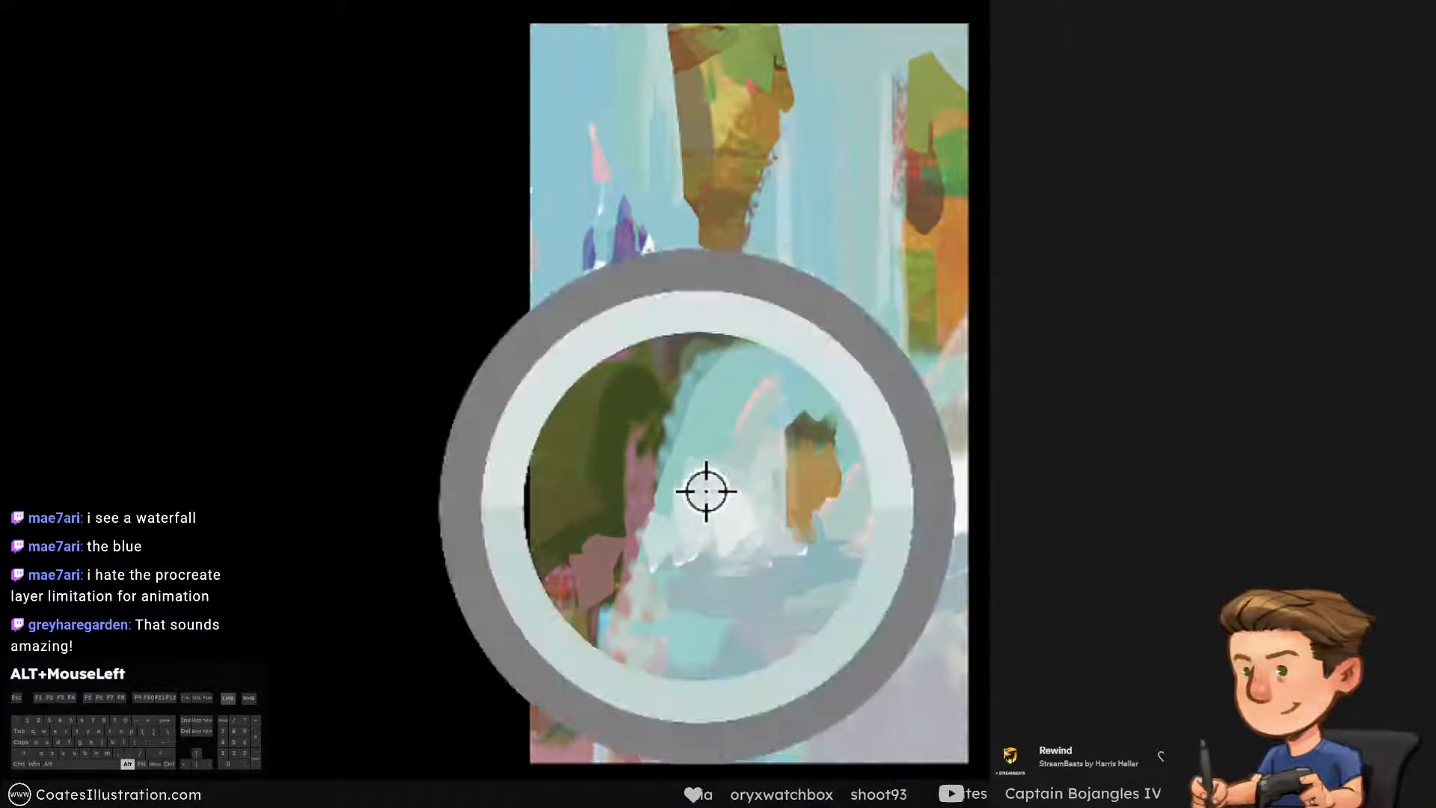
pyautogui.press(']')
pyautogui.moveTo(702, 470); pyautogui.dragTo(682, 495)
pyautogui.hotkey('ctrl', 'alt', 'z')
pyautogui.press('[')
pyautogui.moveTo(695, 432)
pyautogui.mouseDown()
pyautogui.moveTo(679, 478)
pyautogui.moveTo(689, 424)
pyautogui.moveTo(682, 459)
pyautogui.mouseUp()
pyautogui.hotkey('ctrl', 'alt', 'z')
pyautogui.press('[')
pyautogui.keyDown('alt'); pyautogui.click(724, 398); pyautogui.keyUp('alt')
pyautogui.moveTo(716, 398); pyautogui.dragTo(715, 450)
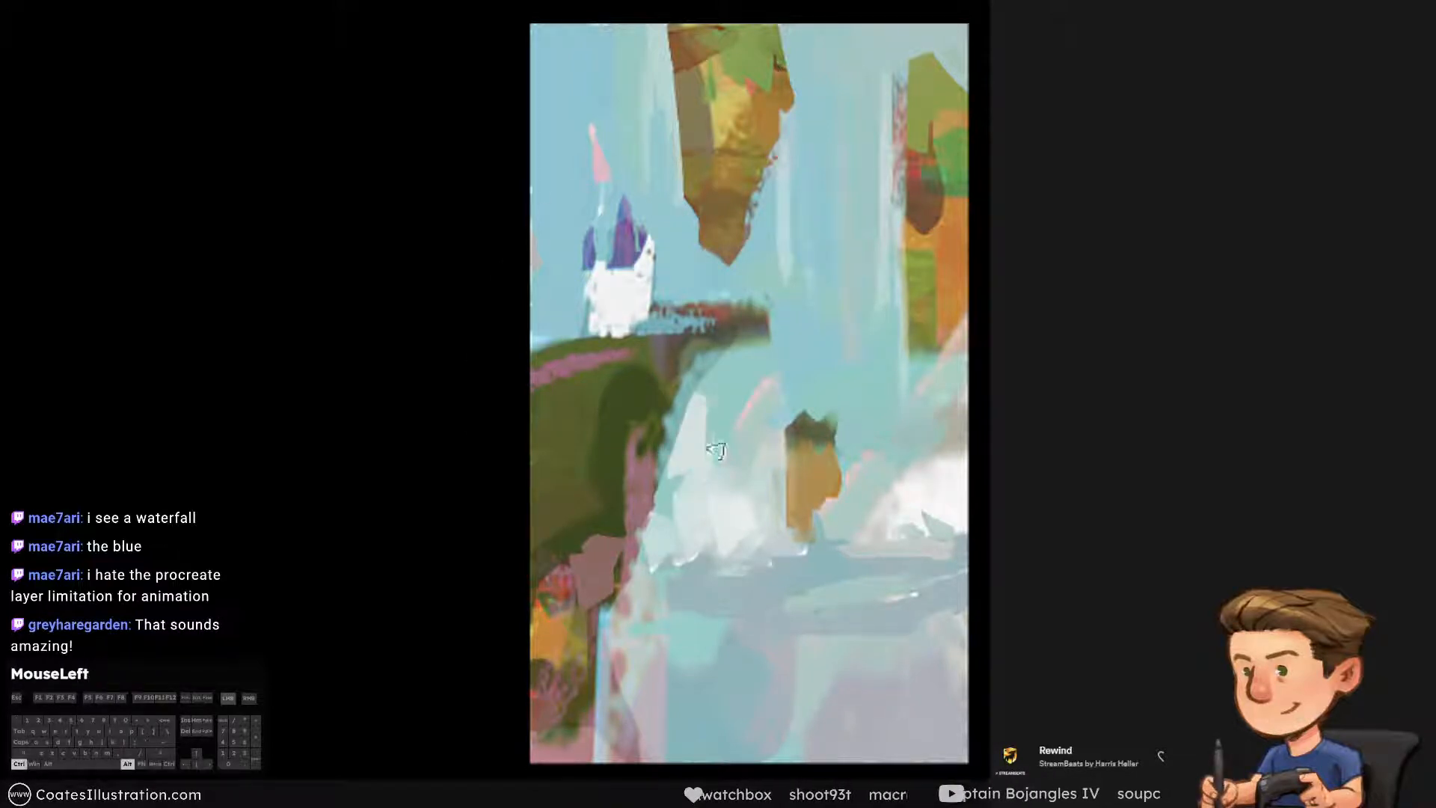
# Paint a pointed white peak rising from the mist between the small floating rock and the orange cliff
pyautogui.keyDown('alt'); pyautogui.click(711, 487); pyautogui.keyUp('alt')
pyautogui.moveTo(879, 493)
pyautogui.mouseDown()
pyautogui.moveTo(873, 309)
pyautogui.moveTo(871, 477)
pyautogui.moveTo(850, 238)
pyautogui.mouseUp()
pyautogui.hotkey('ctrl', 'alt', 'z')
pyautogui.keyDown('alt'); pyautogui.click(912, 502); pyautogui.keyUp('alt')
pyautogui.hotkey('ctrl', 'alt', 'z')
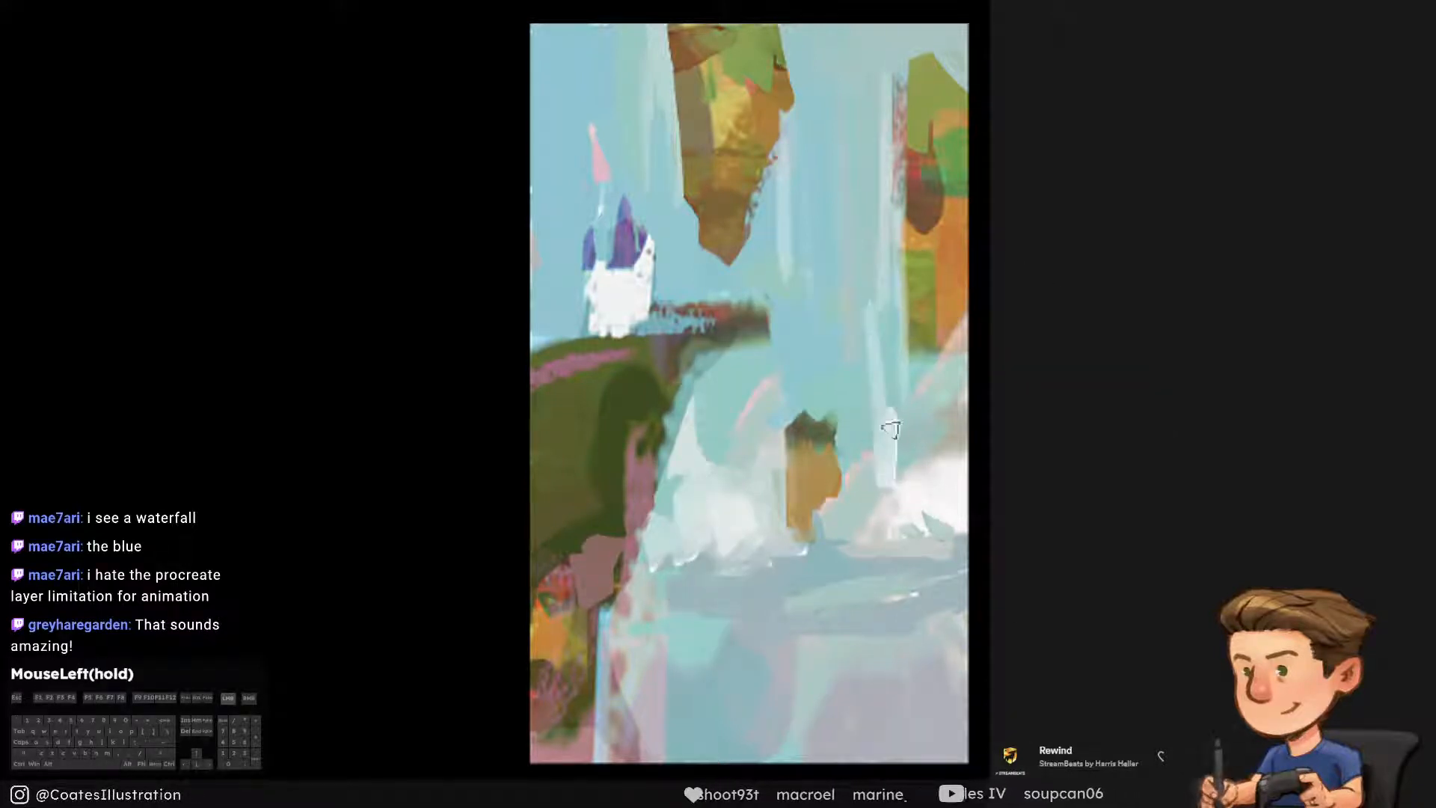
pyautogui.moveTo(908, 497); pyautogui.dragTo(931, 456)
# Blend the vertical light streaks above the new white peak using sampled teal and pale blue
pyautogui.keyDown('alt'); pyautogui.click(861, 390); pyautogui.keyUp('alt')
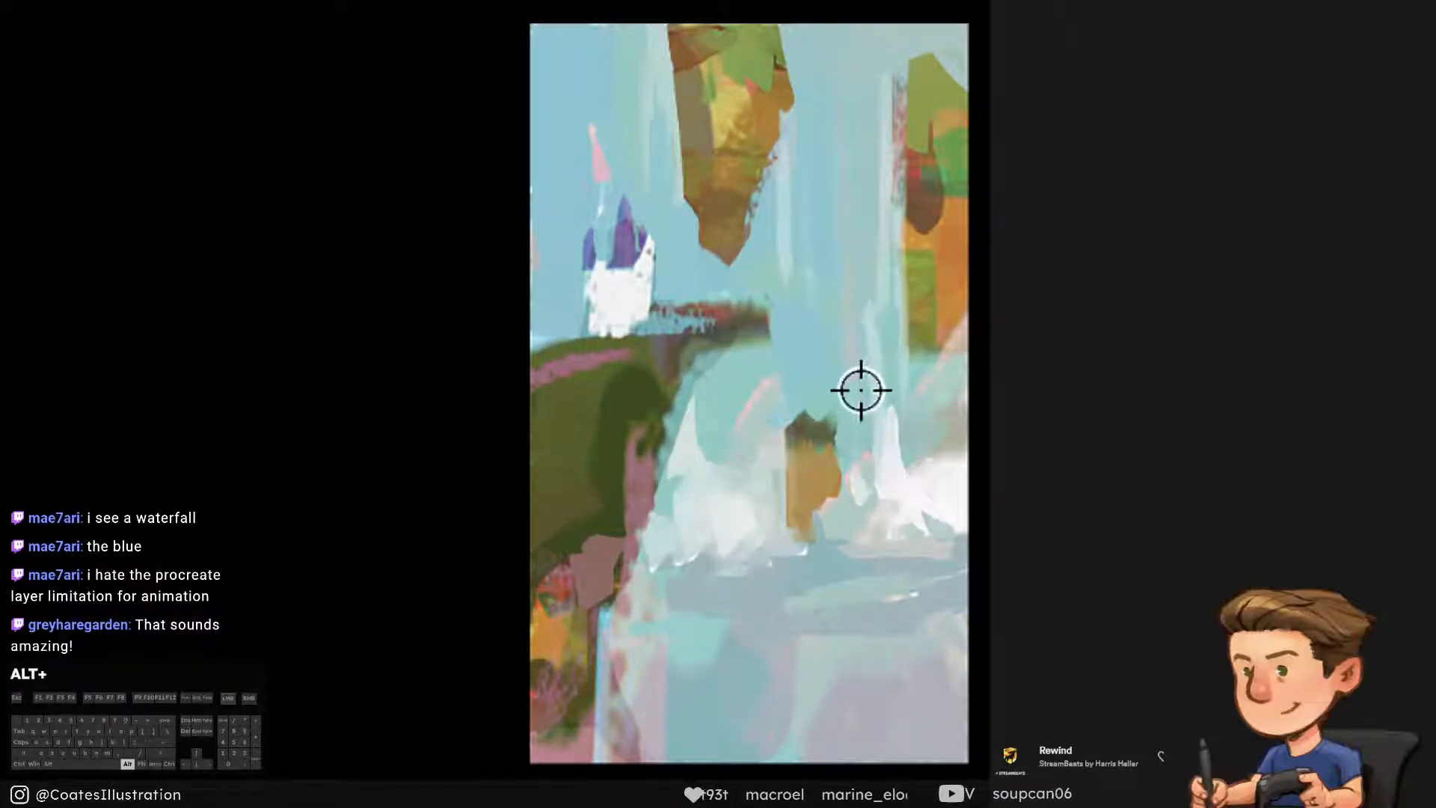
pyautogui.moveTo(860, 276); pyautogui.dragTo(861, 374)
pyautogui.keyDown('alt'); pyautogui.click(902, 391); pyautogui.keyUp('alt')
pyautogui.moveTo(883, 305); pyautogui.dragTo(876, 329)
pyautogui.hotkey('ctrl', 'alt', 'z')
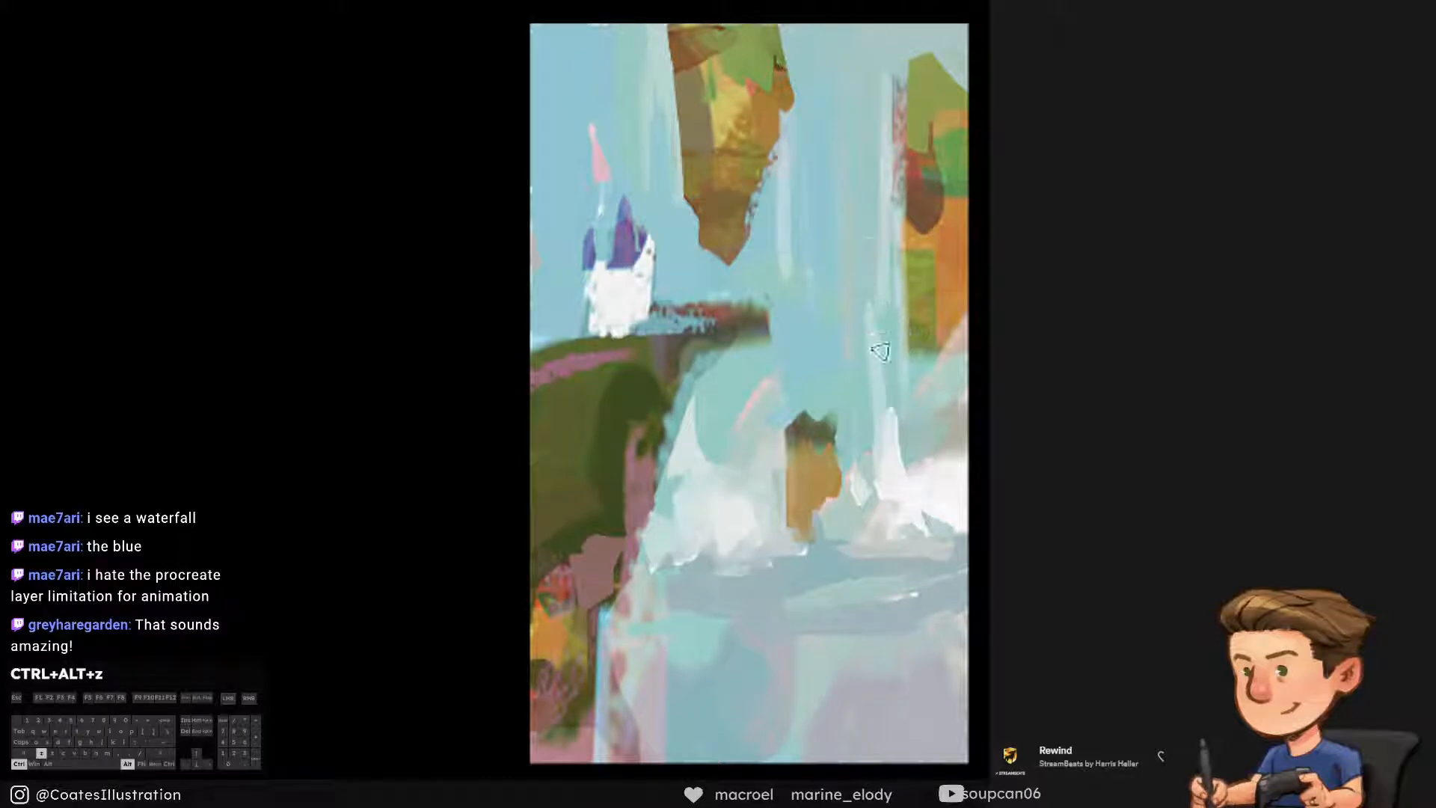
# Reshape the dark green shadow on the cliff into an angular plane using greens sampled from the painting
pyautogui.keyDown('alt'); pyautogui.click(557, 484); pyautogui.keyUp('alt')
pyautogui.hotkey('ctrl', 'alt', 'z')
pyautogui.keyDown('alt'); pyautogui.click(581, 390); pyautogui.keyUp('alt')
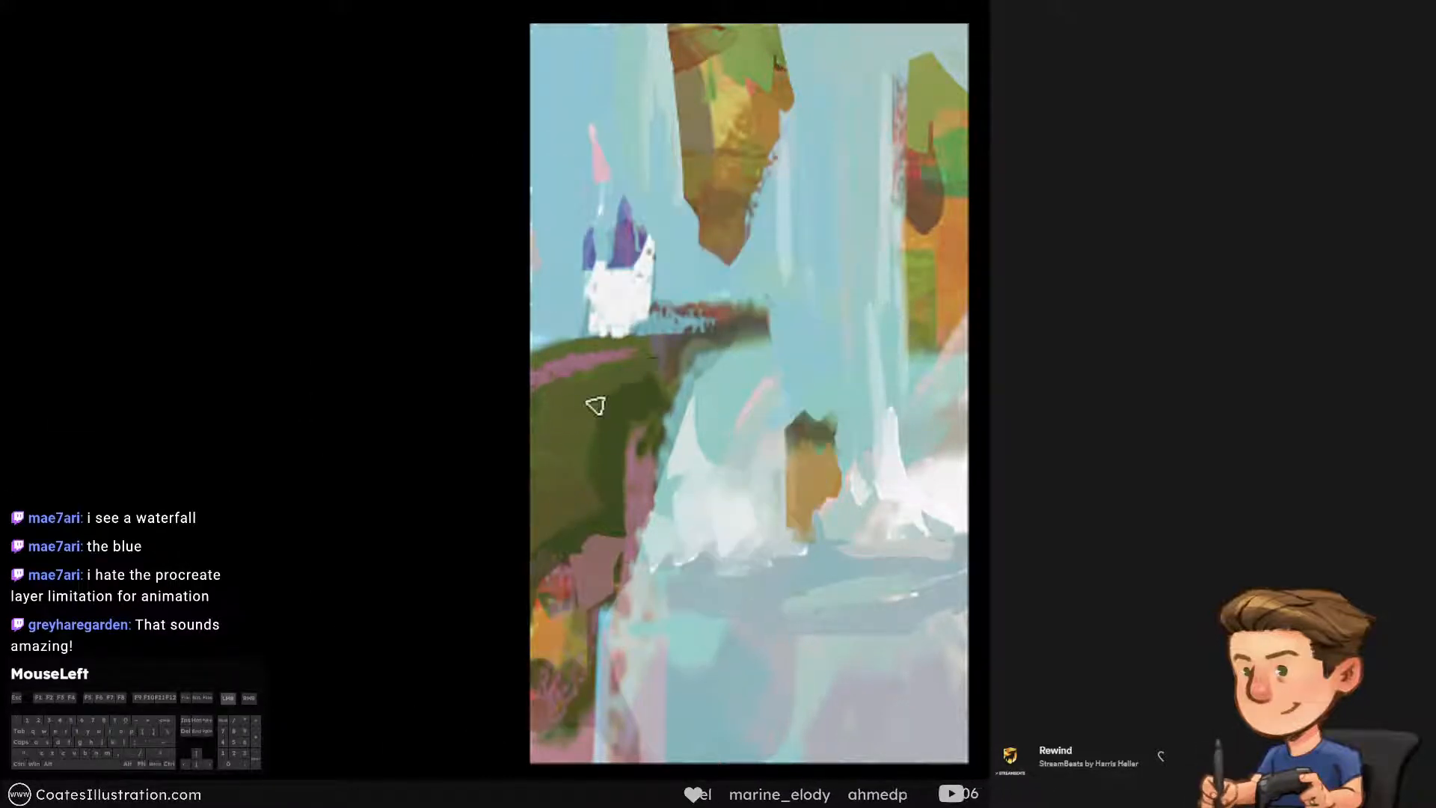
pyautogui.hotkey('ctrl', 'alt', 'z')
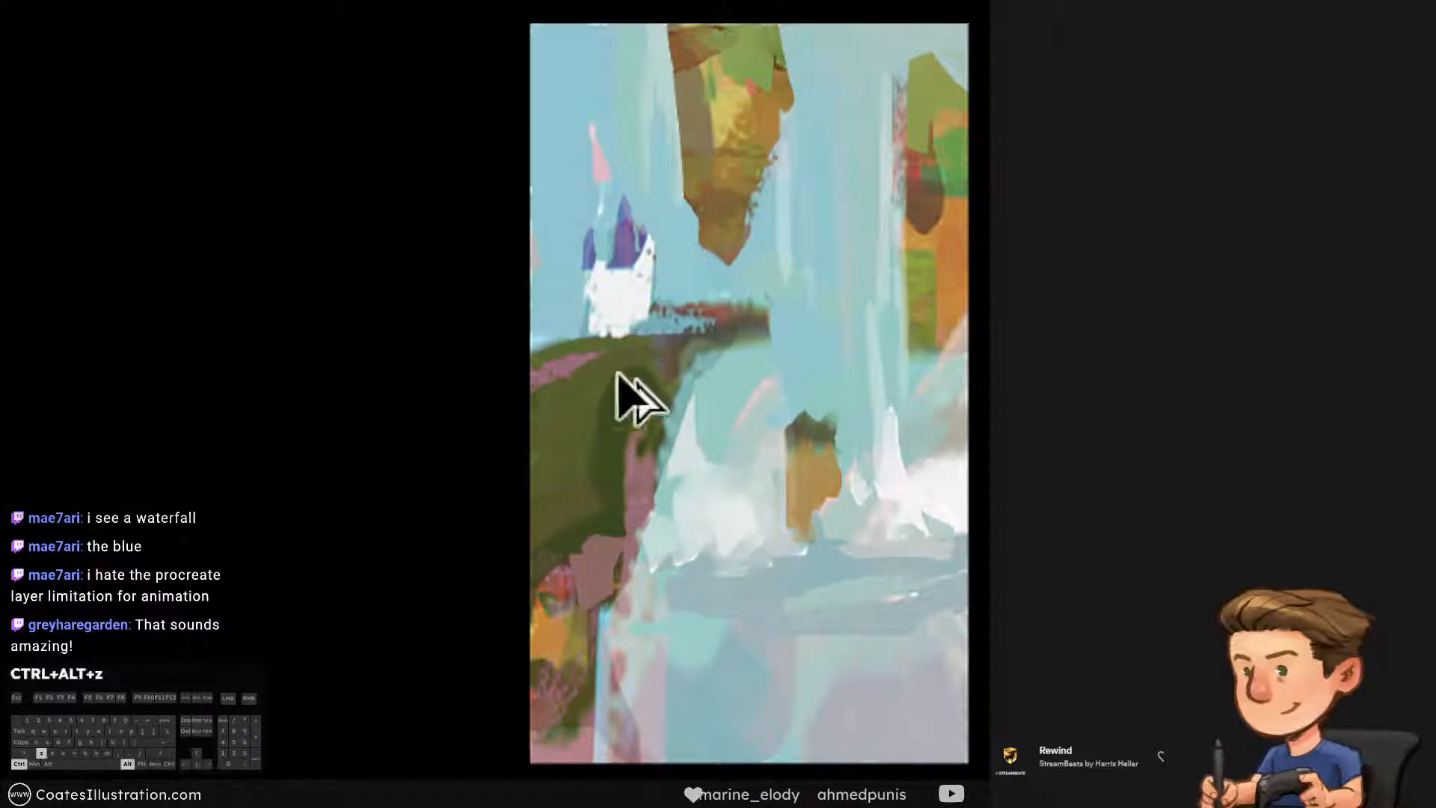
pyautogui.moveTo(619, 391); pyautogui.dragTo(602, 389)
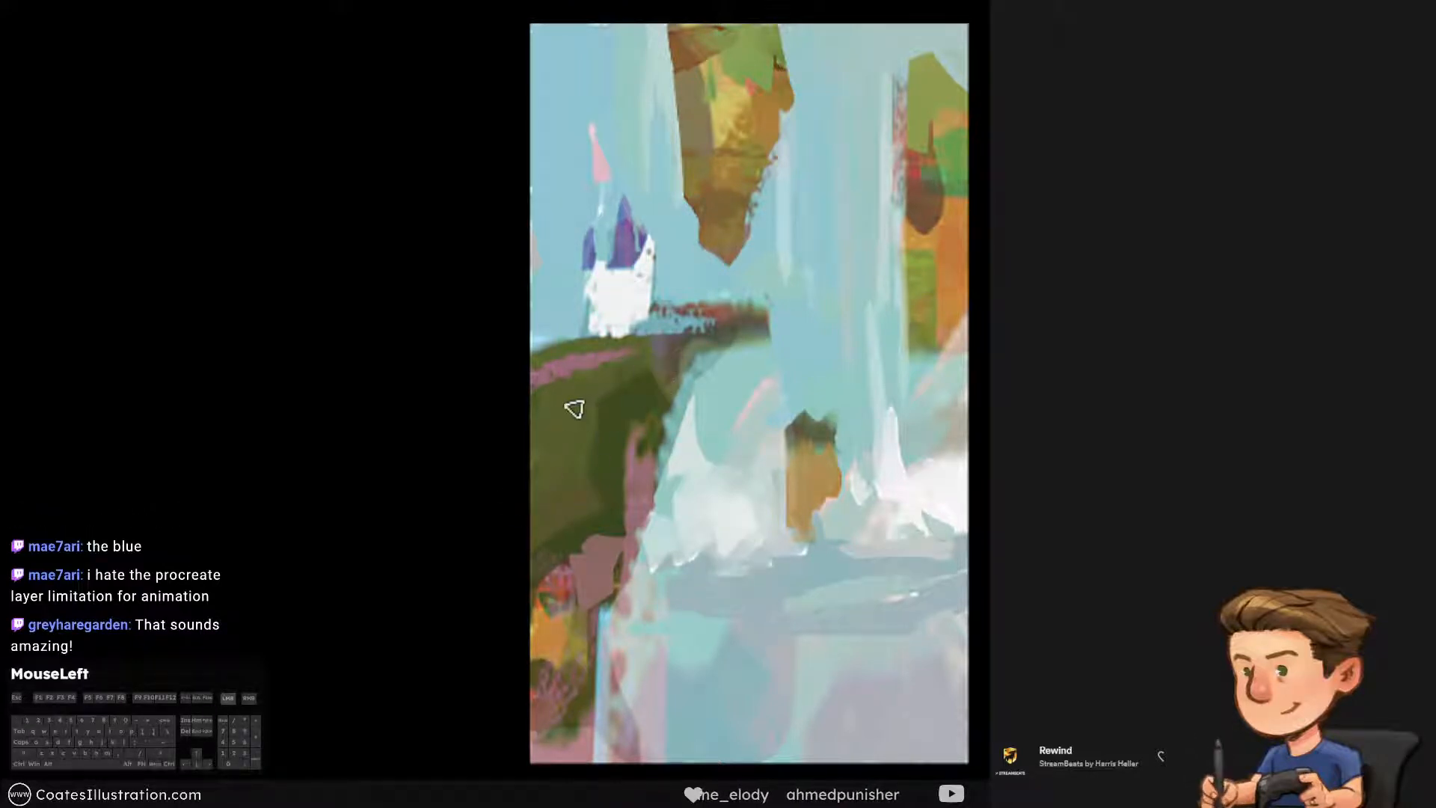
pyautogui.keyDown('alt'); pyautogui.click(653, 388); pyautogui.keyUp('alt')
pyautogui.hotkey('ctrl', 'alt', 'z')
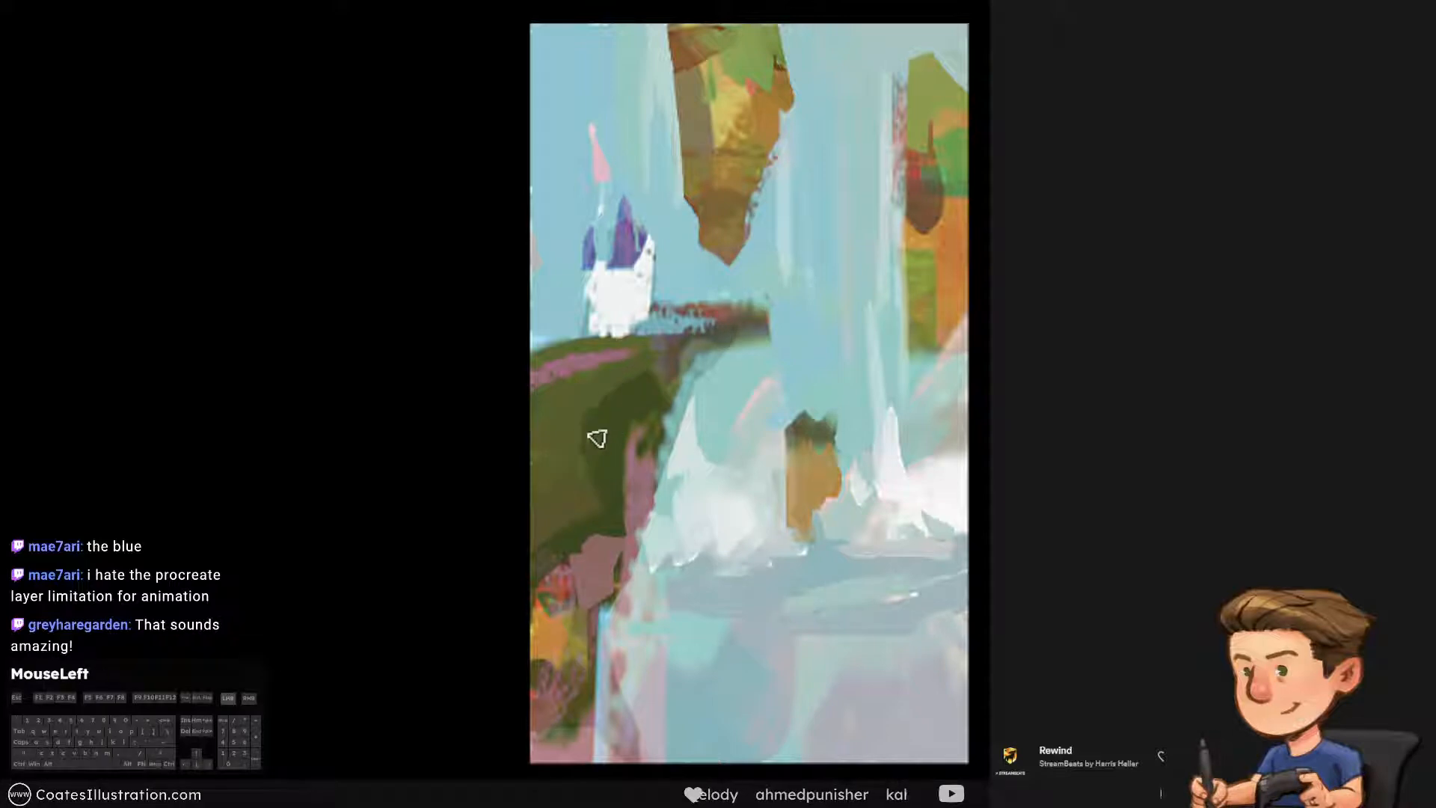
pyautogui.hotkey('ctrl', 'alt', 'z')
pyautogui.moveTo(592, 477); pyautogui.dragTo(590, 407)
pyautogui.hotkey('ctrl', 'alt', 'z')
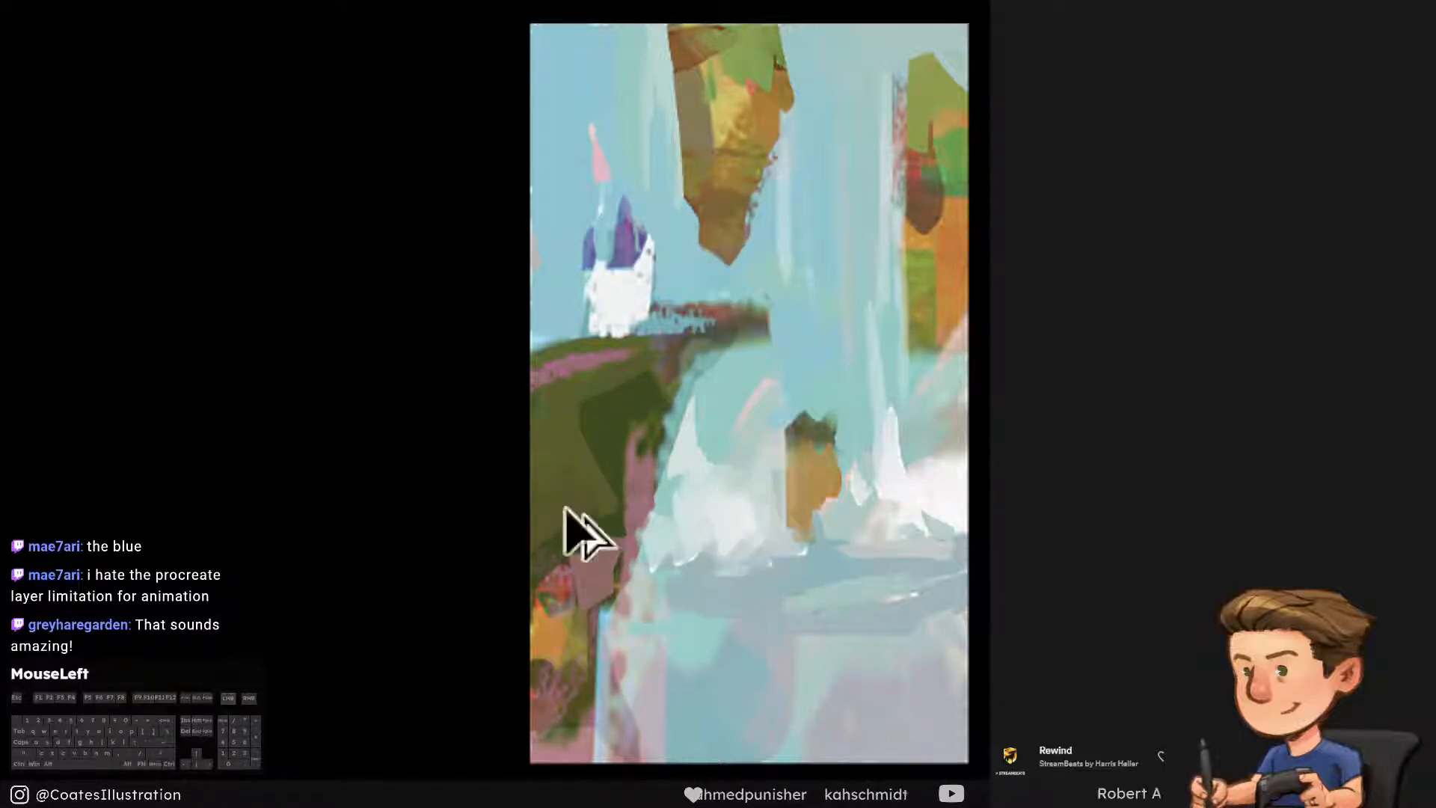
# Rework the lower olive area of the green cliff with broad strokes
pyautogui.moveTo(566, 509); pyautogui.dragTo(585, 475)
pyautogui.hotkey('ctrl', 'alt', 'z')
pyautogui.moveTo(522, 522)
pyautogui.mouseDown()
pyautogui.moveTo(598, 508)
pyautogui.moveTo(538, 480)
pyautogui.moveTo(592, 526)
pyautogui.mouseUp()
pyautogui.hotkey('ctrl', 'alt', 'z')
pyautogui.hotkey('ctrl', 'alt', 'z')
pyautogui.hotkey('ctrl', 'alt', 'z')
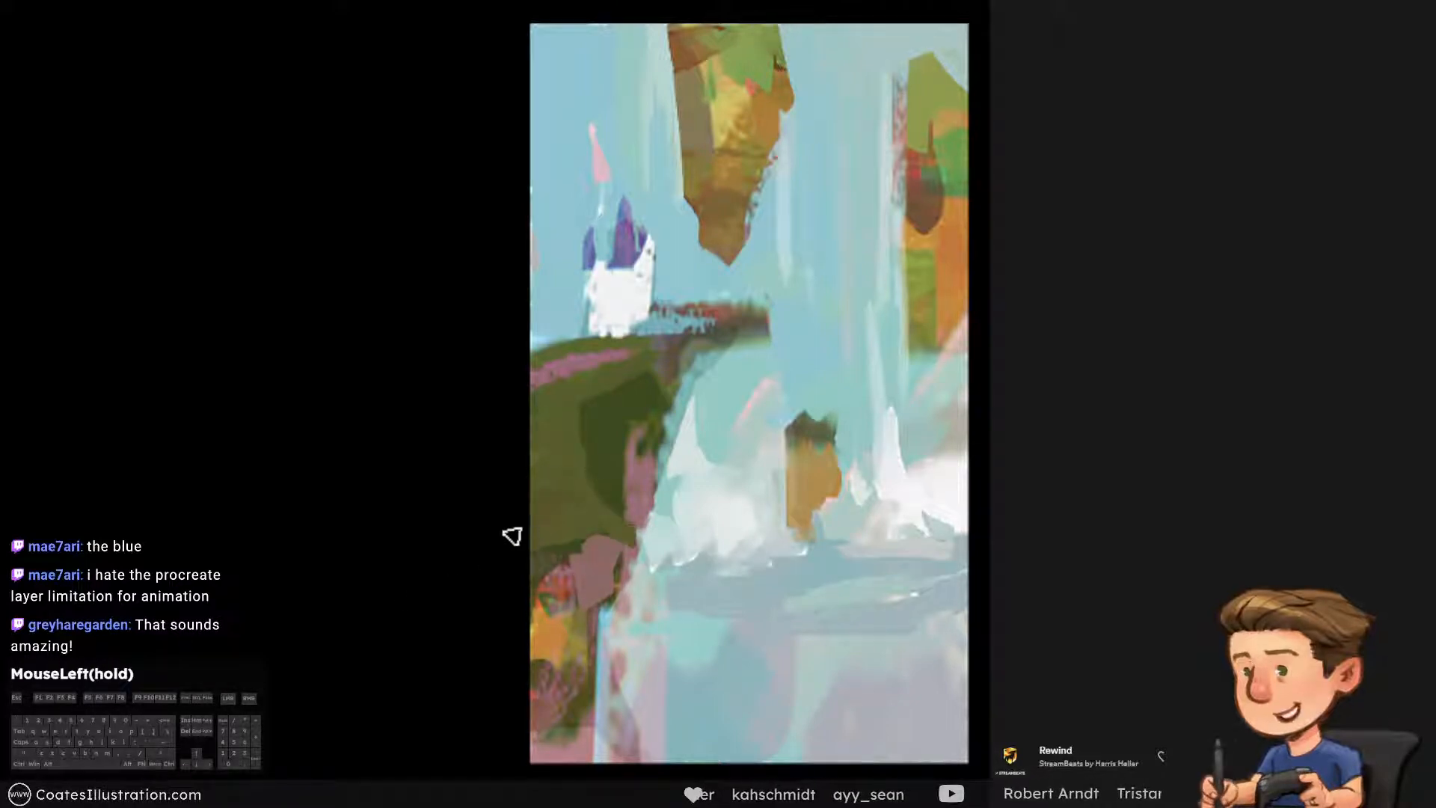
# Extend the mauve rock face beneath the green cliff downward with its own sampled colour
pyautogui.keyDown('alt'); pyautogui.click(609, 561); pyautogui.keyUp('alt')
pyautogui.moveTo(611, 603)
pyautogui.mouseDown()
pyautogui.moveTo(589, 654)
pyautogui.moveTo(599, 558)
pyautogui.mouseUp()
pyautogui.hotkey('ctrl', 'alt', 'z')
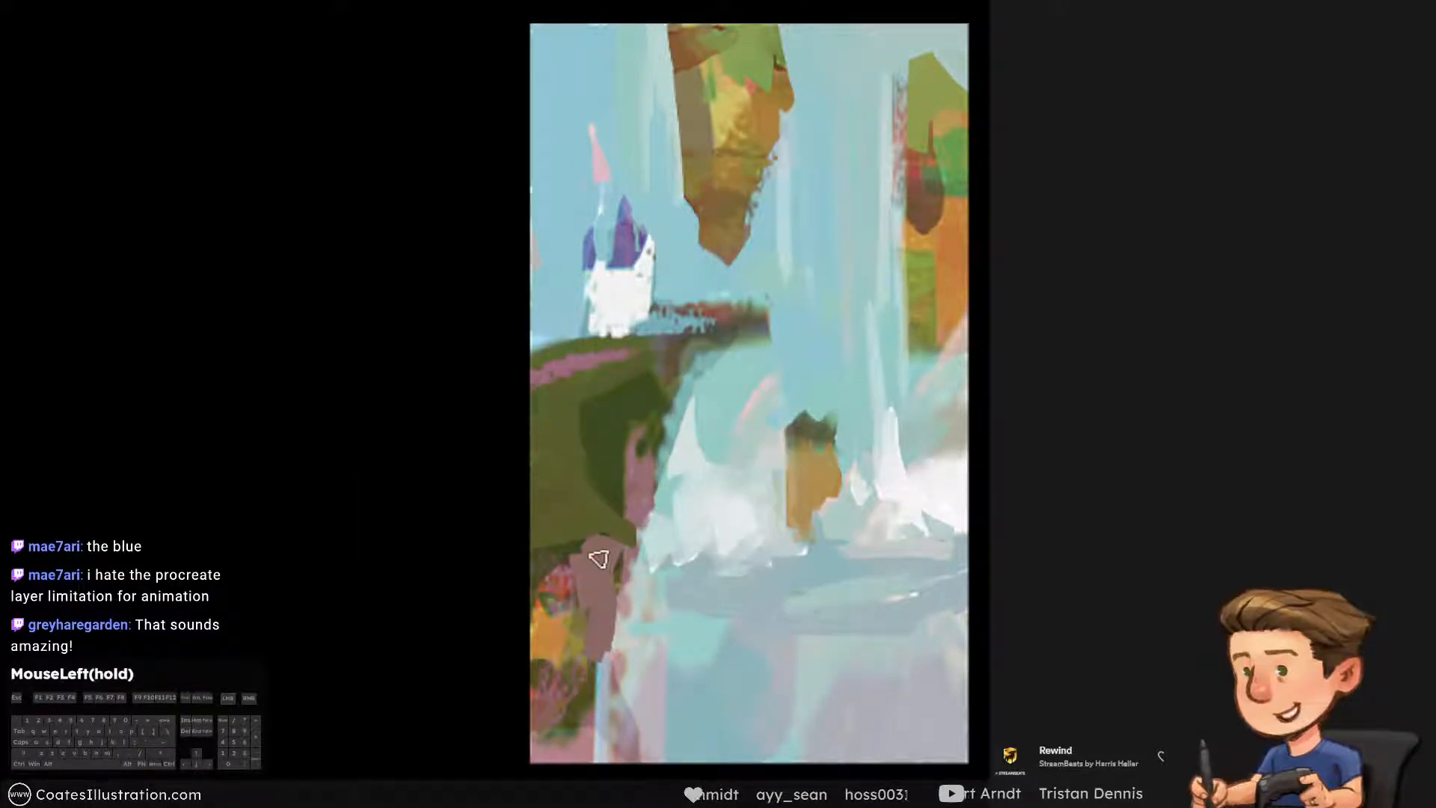
# Try blocking in a pink foreground rock at the foot of the cliff with sampled colours
pyautogui.moveTo(552, 710); pyautogui.dragTo(631, 800)
pyautogui.keyDown('alt'); pyautogui.click(545, 715); pyautogui.keyUp('alt')
pyautogui.moveTo(552, 718)
pyautogui.mouseDown()
pyautogui.moveTo(576, 755)
pyautogui.moveTo(634, 761)
pyautogui.moveTo(598, 771)
pyautogui.moveTo(666, 730)
pyautogui.moveTo(654, 759)
pyautogui.mouseUp()
pyautogui.keyDown('alt'); pyautogui.click(563, 756); pyautogui.keyUp('alt')
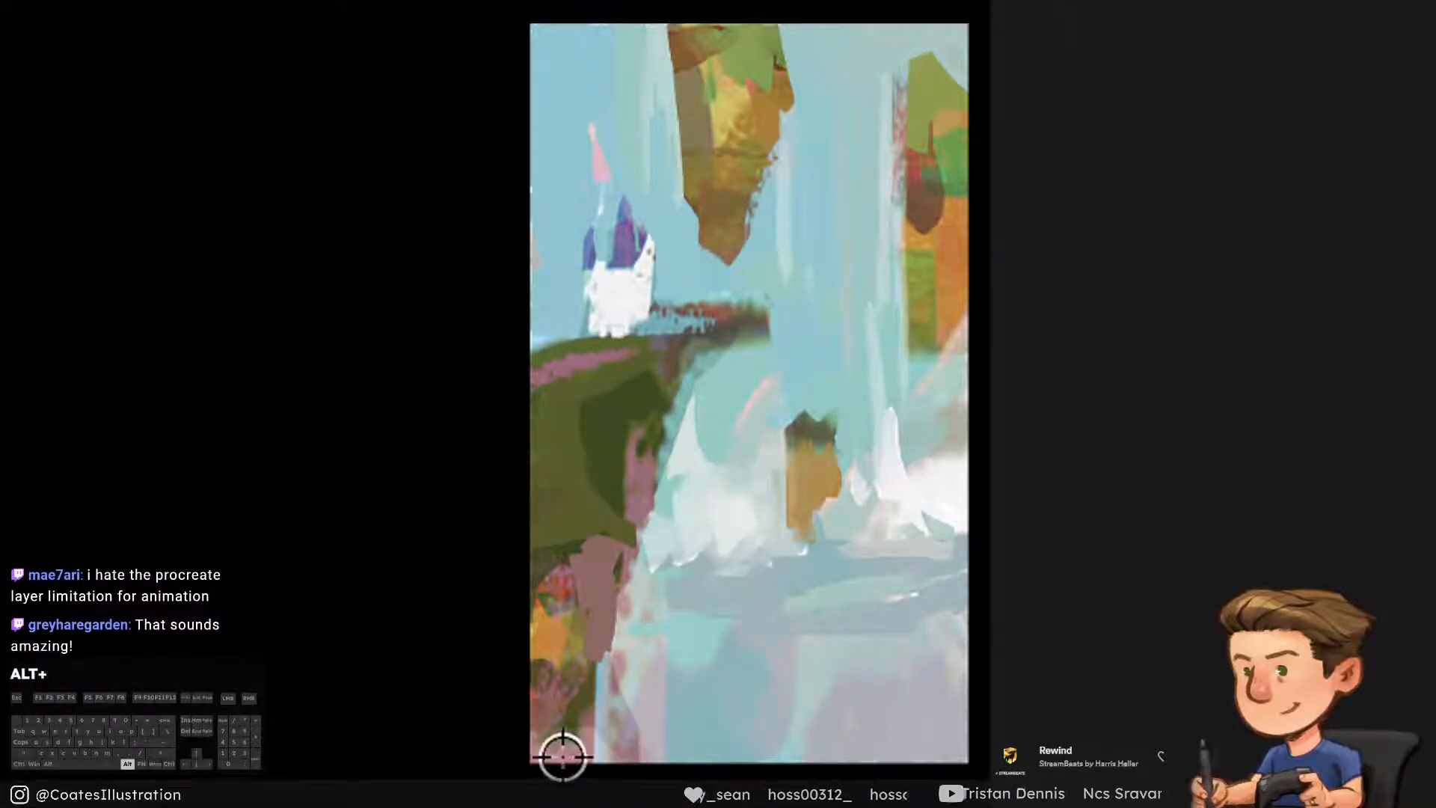
pyautogui.moveTo(563, 756); pyautogui.dragTo(587, 757)
pyautogui.hotkey('ctrl', 'alt', 'z')
pyautogui.hotkey('ctrl', 'alt', 'z')
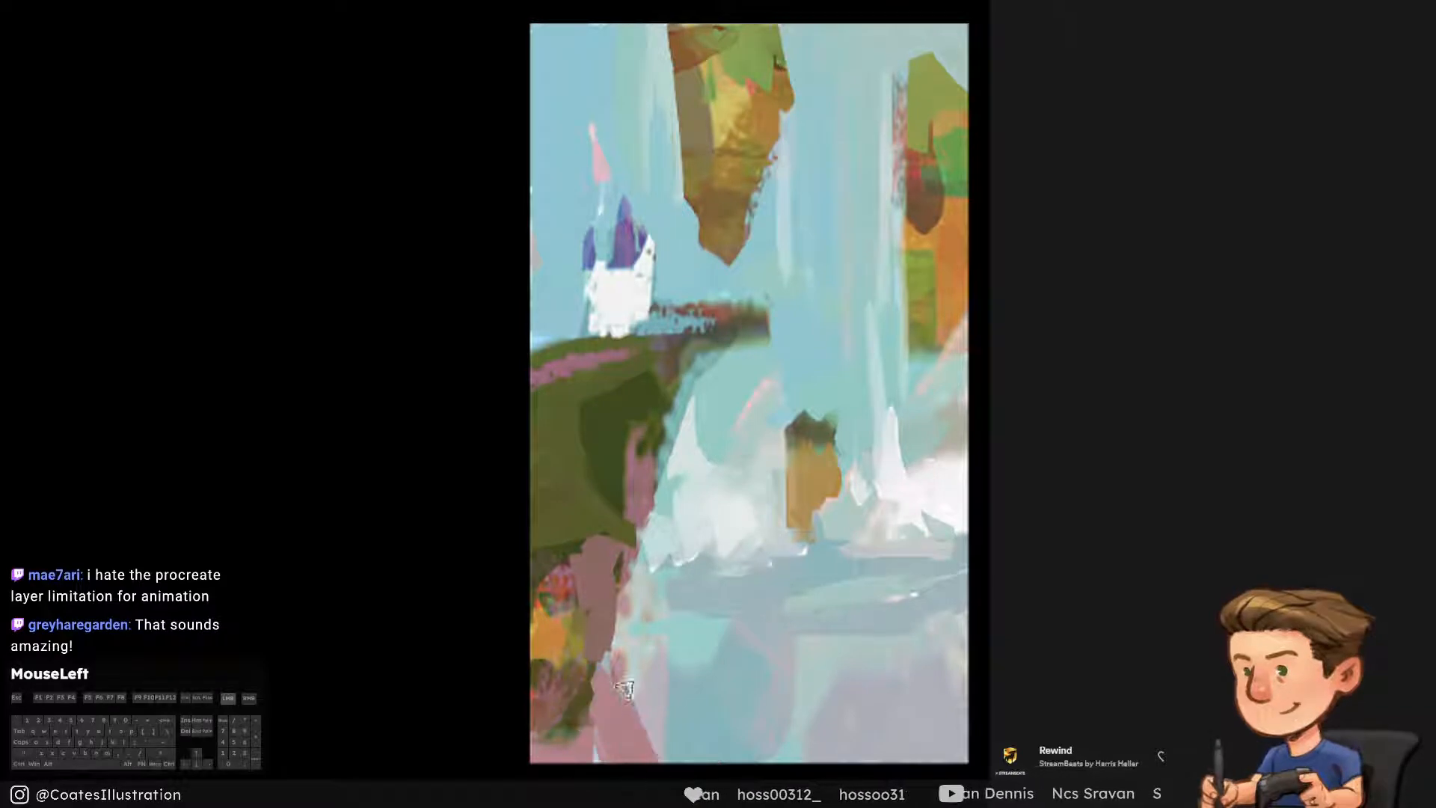
pyautogui.keyDown('alt'); pyautogui.click(561, 689); pyautogui.keyUp('alt')
pyautogui.hotkey('ctrl', 'alt', 'z')
pyautogui.hotkey('ctrl', 'alt', 'z')
pyautogui.moveTo(610, 654)
pyautogui.mouseDown()
pyautogui.moveTo(616, 778)
pyautogui.moveTo(643, 770)
pyautogui.moveTo(625, 775)
pyautogui.mouseUp()
pyautogui.hotkey('ctrl', 'alt', 'z')
pyautogui.hotkey('ctrl', 'alt', 'z')
pyautogui.moveTo(645, 691); pyautogui.dragTo(648, 771)
pyautogui.moveTo(676, 733); pyautogui.dragTo(676, 761)
pyautogui.hotkey('ctrl', 'alt', 'z')
# Block in a mauve foreground rock with a slanted water-side edge in the painting's lower corner below the cliff
pyautogui.hotkey('ctrl', 'alt', 'z')
pyautogui.hotkey('ctrl', 'alt', 'z')
pyautogui.moveTo(618, 700)
pyautogui.mouseDown()
pyautogui.moveTo(566, 766)
pyautogui.moveTo(579, 764)
pyautogui.mouseUp()
pyautogui.moveTo(634, 686)
pyautogui.mouseDown()
pyautogui.moveTo(662, 770)
pyautogui.moveTo(664, 731)
pyautogui.moveTo(673, 759)
pyautogui.moveTo(645, 687)
pyautogui.mouseUp()
pyautogui.keyDown('alt'); pyautogui.click(598, 626); pyautogui.keyUp('alt')
pyautogui.hotkey('ctrl', 'alt', 'z')
pyautogui.keyDown('alt'); pyautogui.click(587, 577); pyautogui.keyUp('alt')
pyautogui.moveTo(663, 737)
pyautogui.mouseDown()
pyautogui.moveTo(638, 711)
pyautogui.moveTo(641, 690)
pyautogui.moveTo(667, 742)
pyautogui.moveTo(623, 770)
pyautogui.moveTo(572, 736)
pyautogui.moveTo(615, 692)
pyautogui.mouseUp()
pyautogui.hotkey('ctrl', 'alt', 'z')
pyautogui.hotkey('ctrl', 'alt', 'z')
pyautogui.keyDown('alt'); pyautogui.click(608, 703); pyautogui.keyUp('alt')
# Cover the foreground rock's upper surface with olive green sampled from the cliff, leaving a mauve edge
pyautogui.keyDown('alt'); pyautogui.click(554, 632); pyautogui.keyUp('alt')
pyautogui.keyDown('alt'); pyautogui.click(570, 501); pyautogui.keyUp('alt')
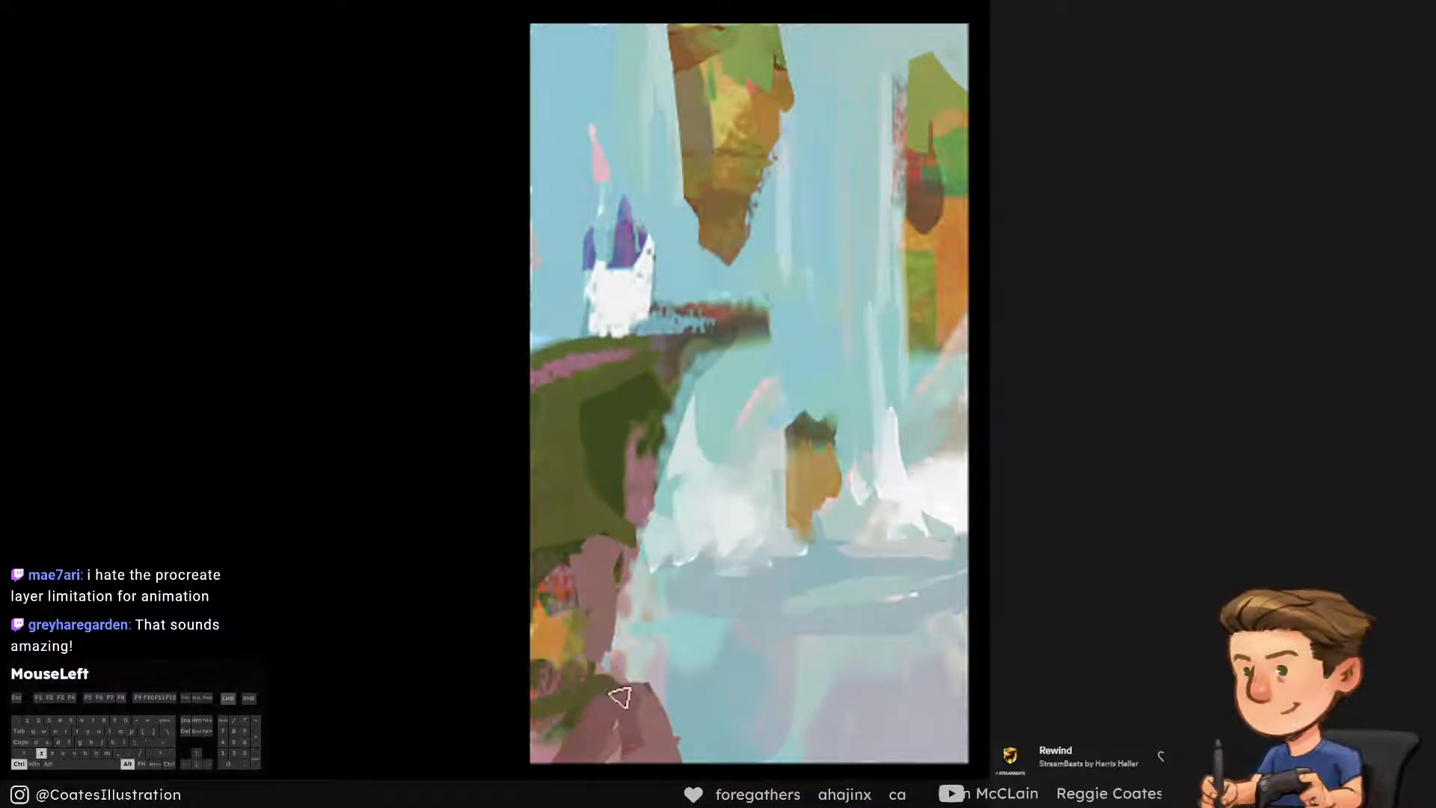
pyautogui.hotkey('ctrl', 'alt', 'z')
pyautogui.click(569, 761)
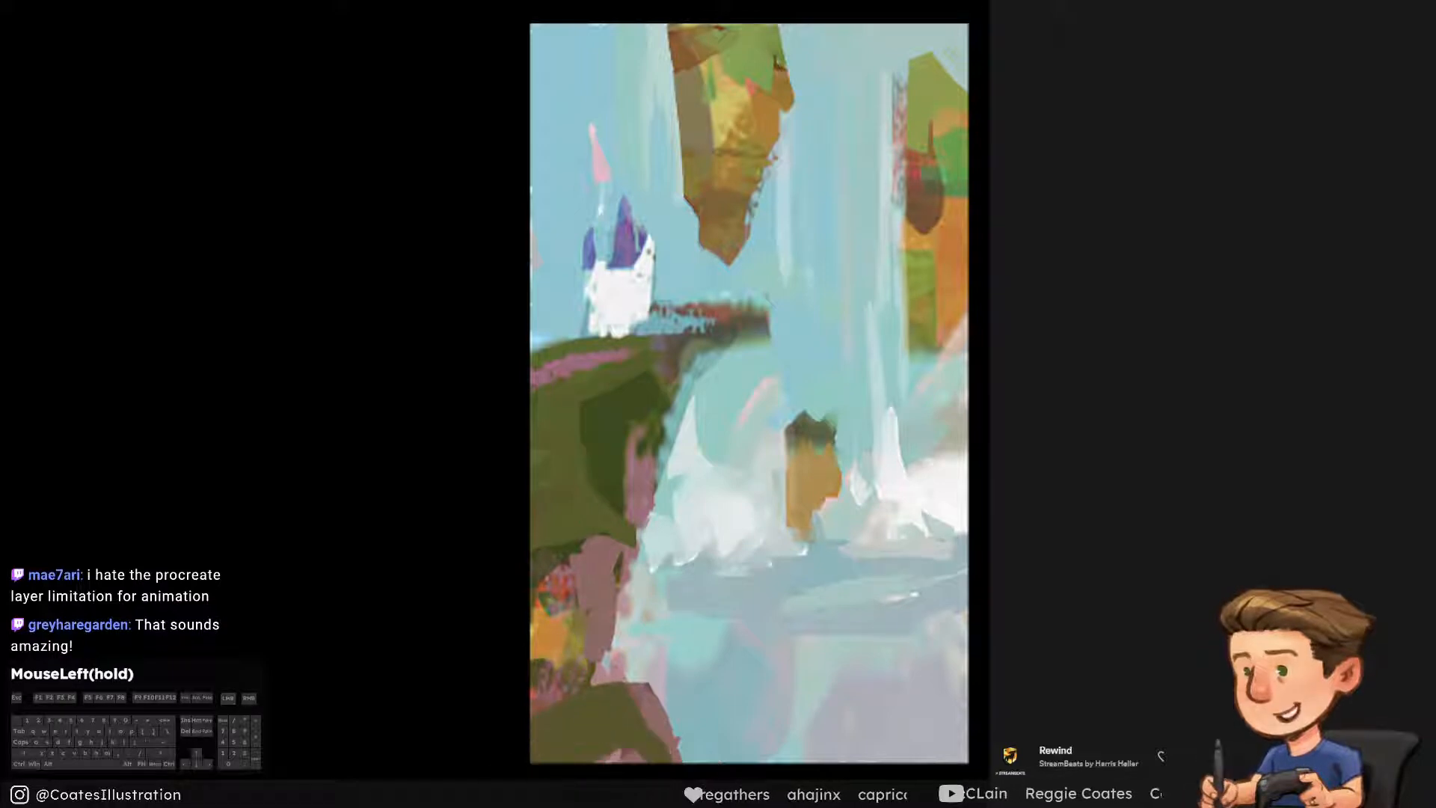
# Shade the green foreground mound with dark green sampled from the cliff's shadow
pyautogui.keyDown('alt'); pyautogui.click(613, 408); pyautogui.keyUp('alt')
pyautogui.moveTo(628, 747)
pyautogui.mouseDown()
pyautogui.moveTo(536, 769)
pyautogui.moveTo(605, 769)
pyautogui.moveTo(628, 738)
pyautogui.moveTo(578, 792)
pyautogui.mouseUp()
pyautogui.hotkey('ctrl', 'alt', 'z')
pyautogui.keyDown('alt'); pyautogui.click(603, 711); pyautogui.keyUp('alt')
pyautogui.hotkey('ctrl', 'alt', 'z')
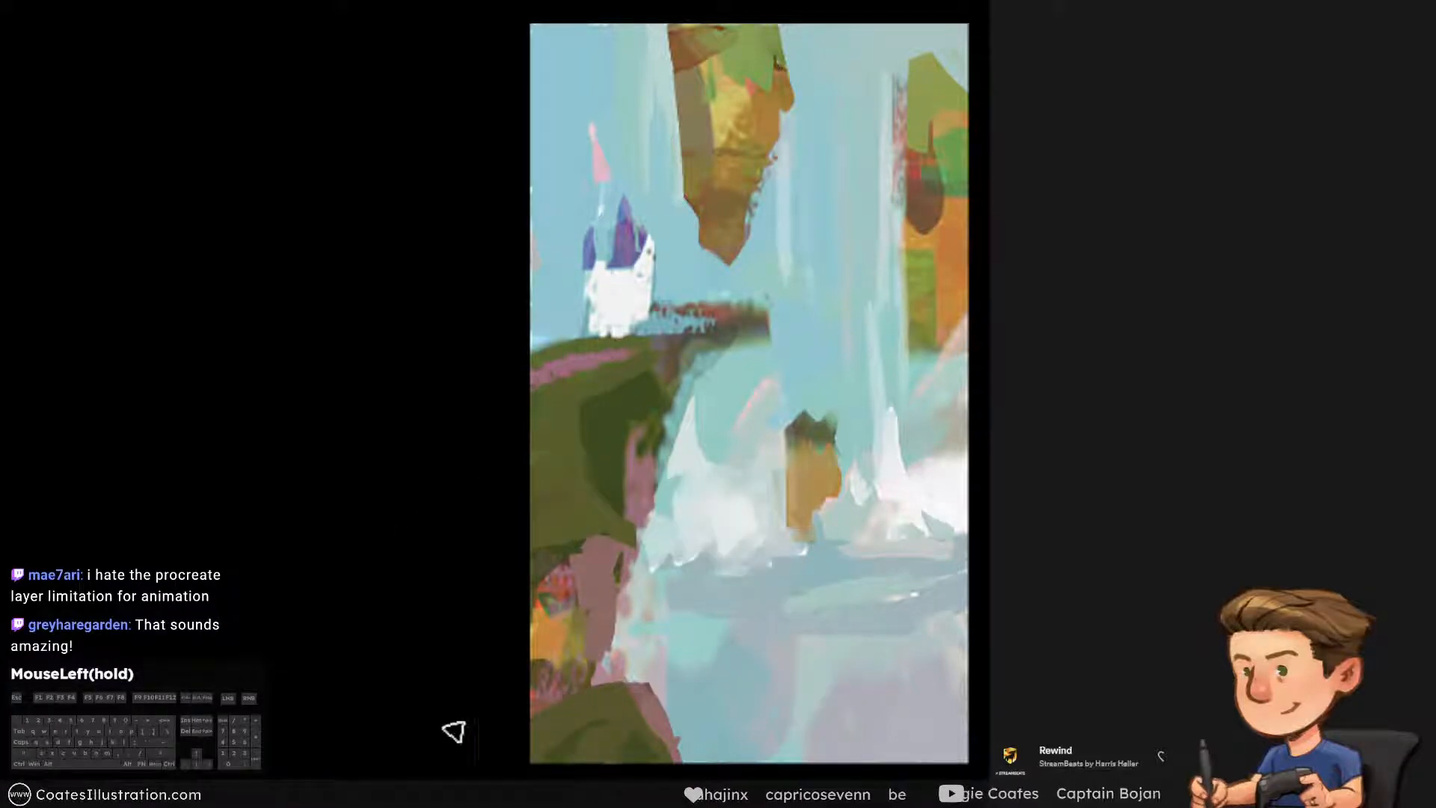
# Trim the rough reddish fringe above the cliff's overhanging ledge with sampled sky blue
pyautogui.keyDown('alt'); pyautogui.click(664, 297); pyautogui.keyUp('alt')
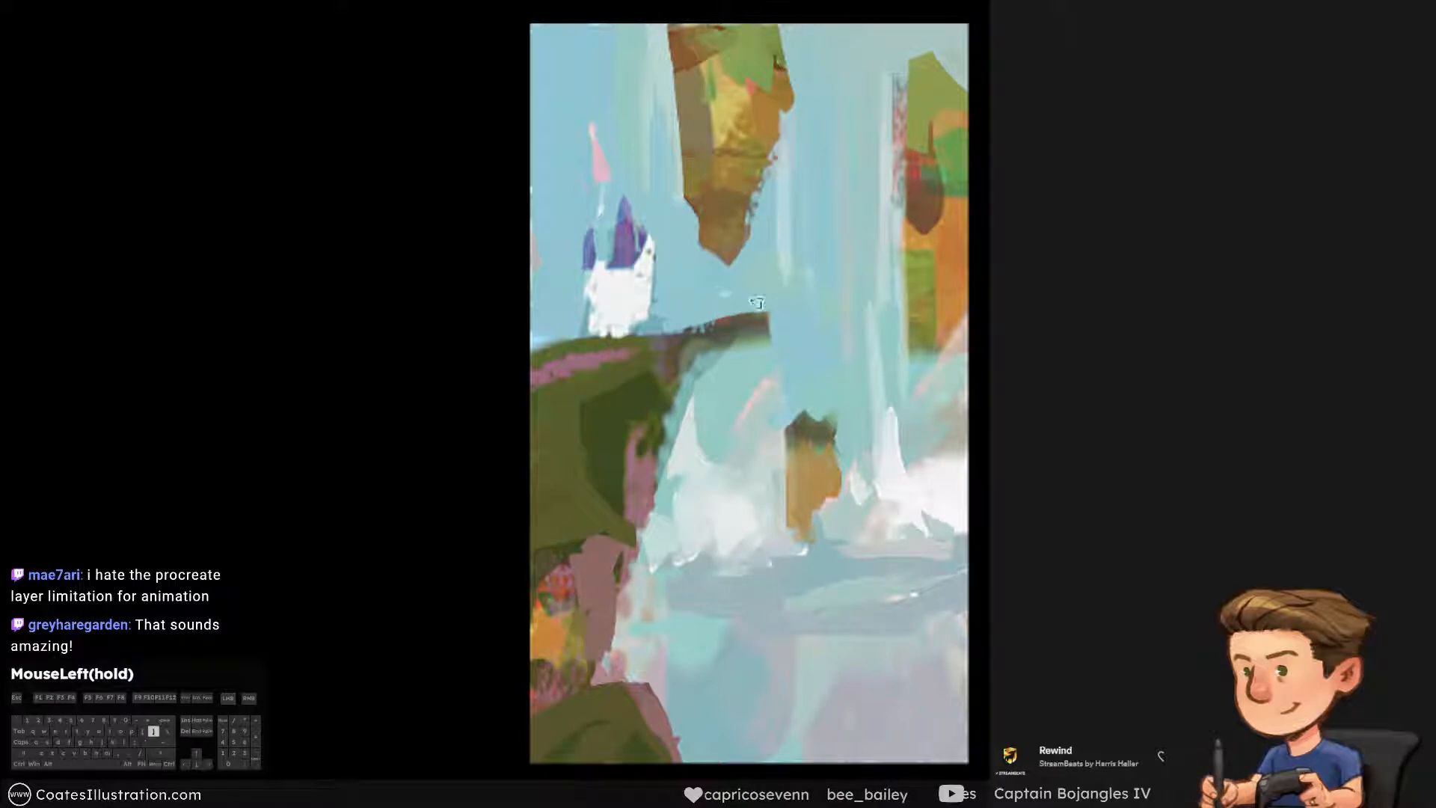
pyautogui.press(']')
pyautogui.press(']')
pyautogui.press(']')
pyautogui.press(']')
pyautogui.press(']')
pyautogui.click(708, 295)
pyautogui.press('[')
pyautogui.press('[')
pyautogui.press('[')
pyautogui.press('[')
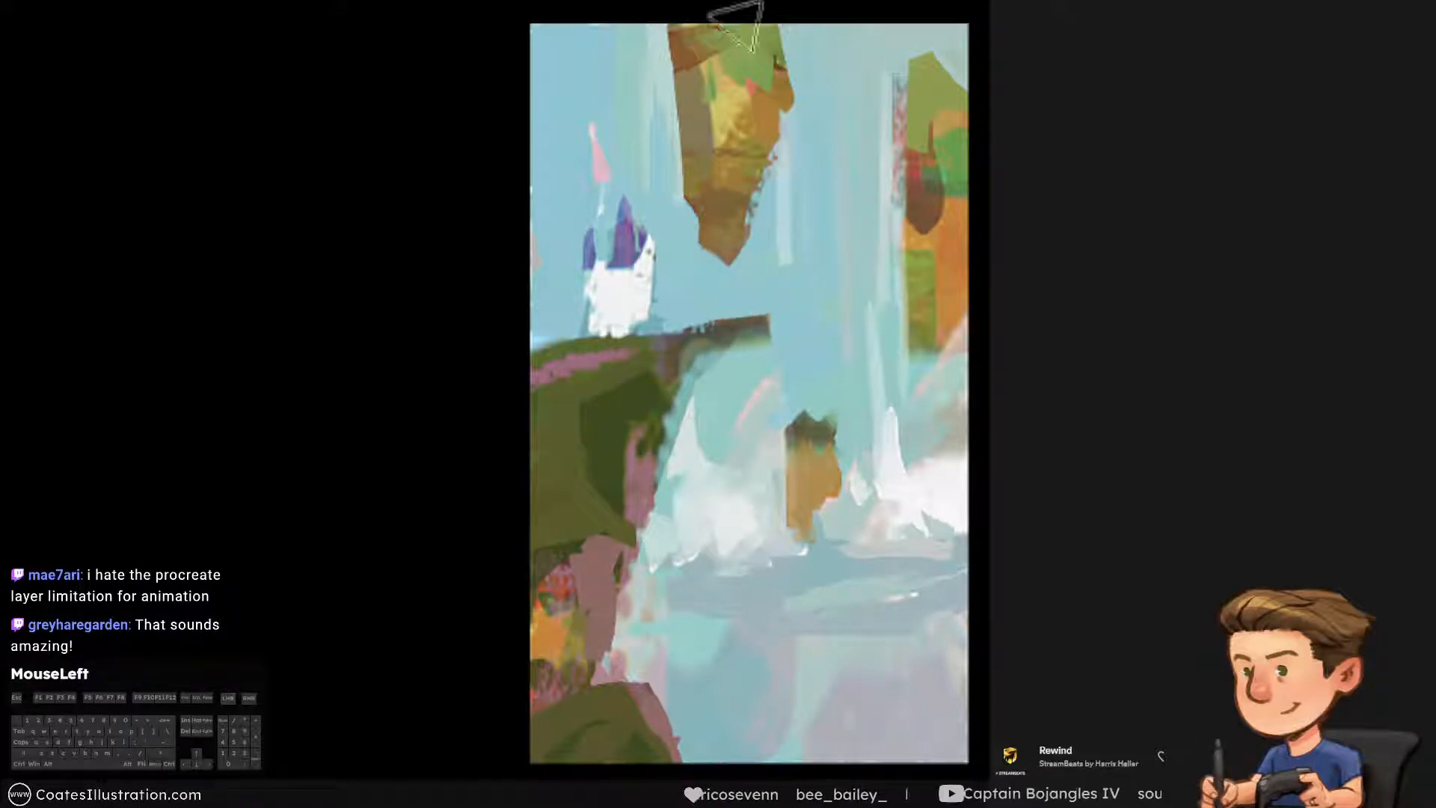
# Smooth the sky between the hanging rock and the ledge with broad strokes of sampled blue
pyautogui.keyDown('alt'); pyautogui.click(682, 290); pyautogui.keyUp('alt')
pyautogui.moveTo(695, 98); pyautogui.dragTo(721, 262)
pyautogui.hotkey('ctrl', 'alt', 'z')
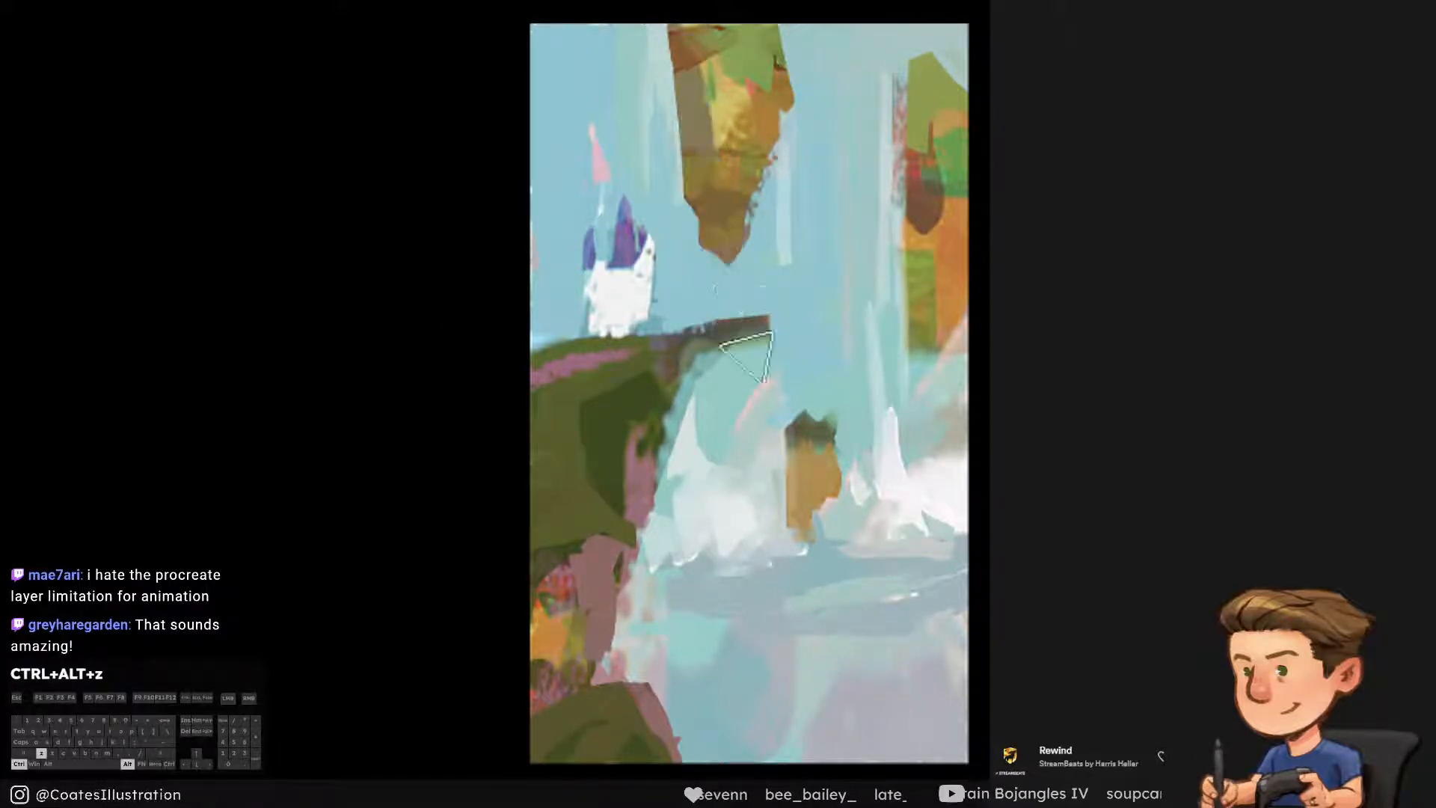
pyautogui.keyDown('alt'); pyautogui.click(718, 305); pyautogui.keyUp('alt')
# Choose a muted blue and paint vertical shadow streaks beside the hanging rock's lower edge down to the ledge
pyautogui.moveTo(1196, 413); pyautogui.dragTo(1188, 377)
pyautogui.moveTo(689, 308); pyautogui.dragTo(721, 308)
pyautogui.press('Return')
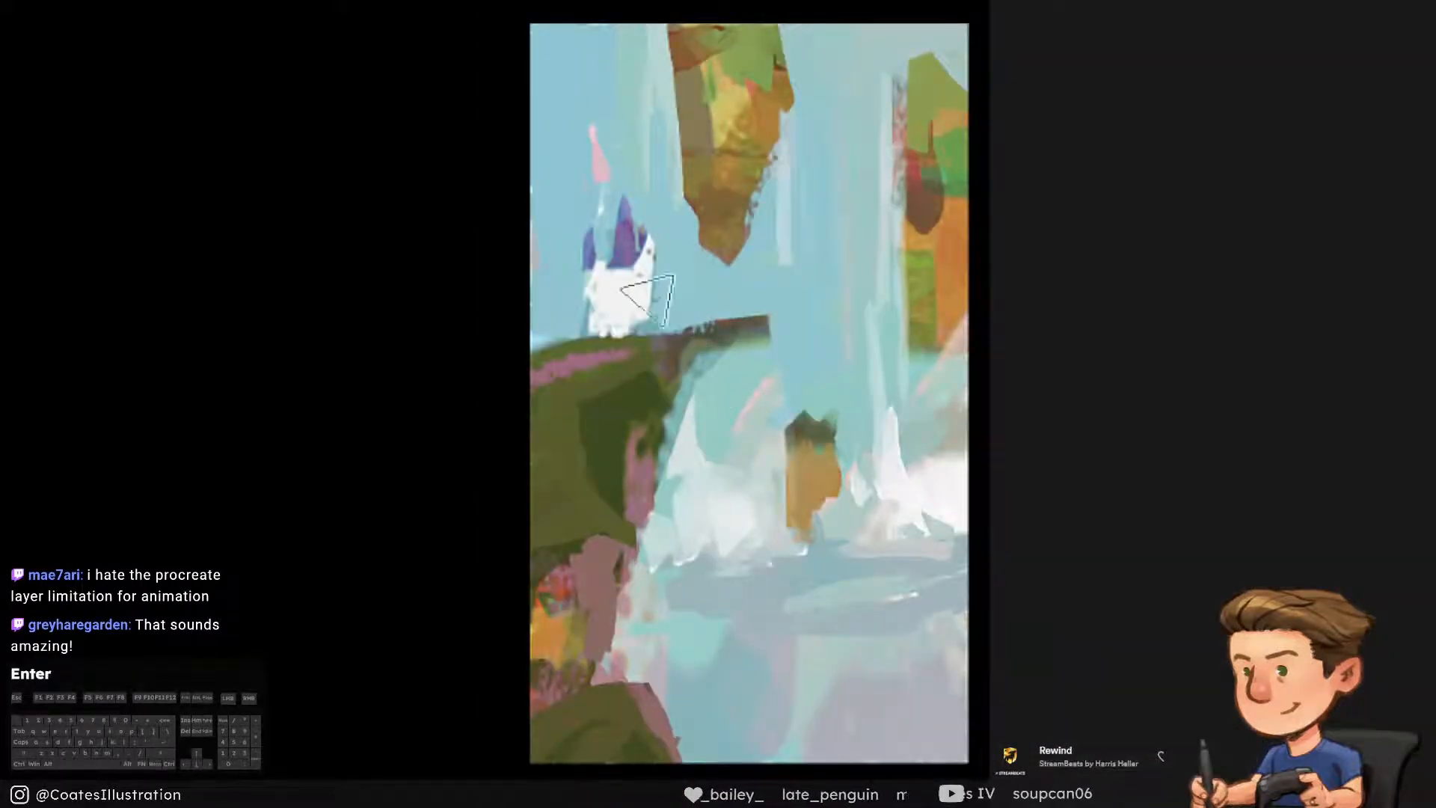
pyautogui.moveTo(683, 178); pyautogui.dragTo(696, 305)
pyautogui.hotkey('ctrl', 'alt', 'z')
pyautogui.press('[')
pyautogui.moveTo(684, 191)
pyautogui.mouseDown()
pyautogui.moveTo(690, 246)
pyautogui.moveTo(688, 212)
pyautogui.mouseUp()
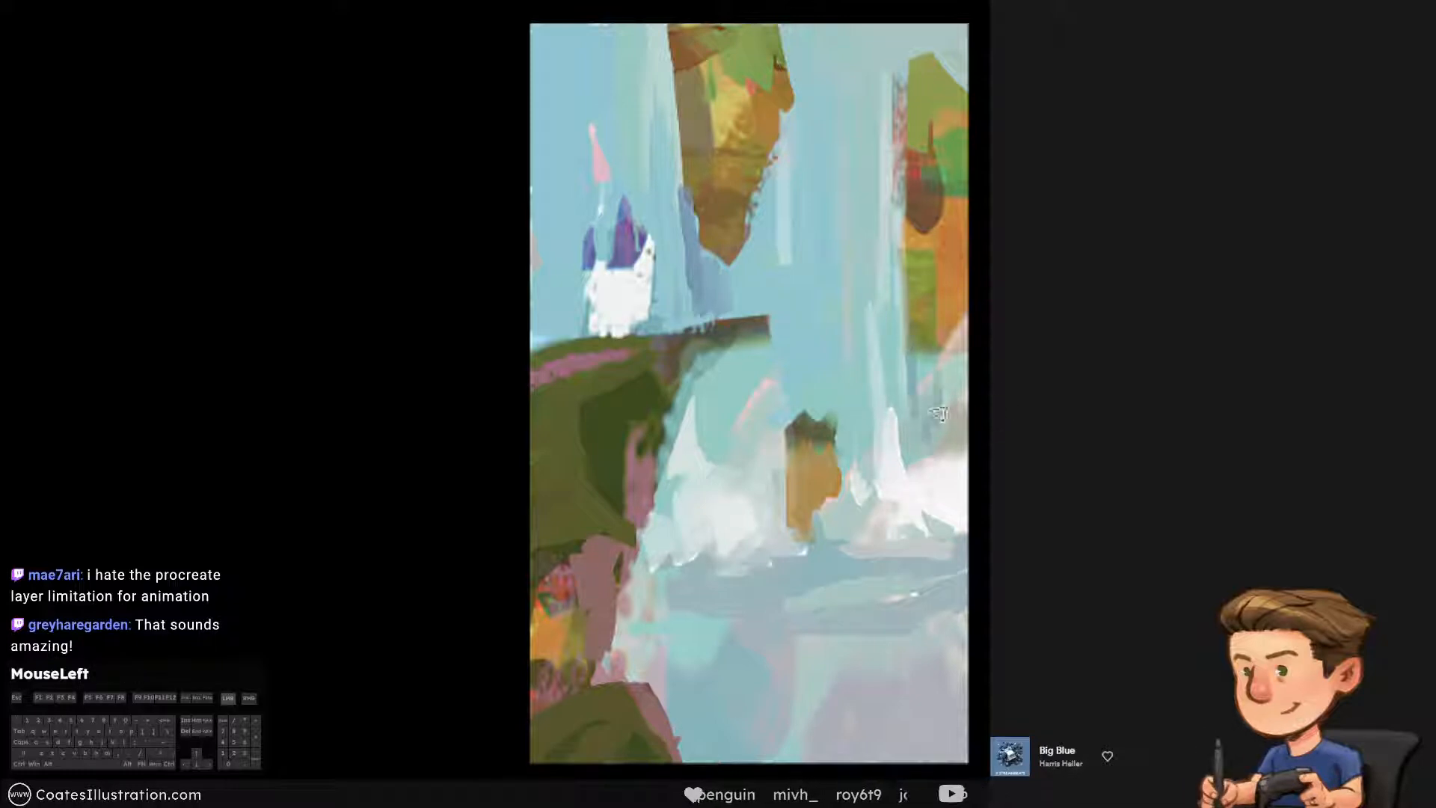
# Add muted blue horizontal ripples across the foreground water
pyautogui.moveTo(831, 683)
pyautogui.mouseDown()
pyautogui.moveTo(724, 681)
pyautogui.moveTo(804, 667)
pyautogui.mouseUp()
pyautogui.hotkey('ctrl', 'alt', 'z')
pyautogui.press('[')
pyautogui.moveTo(668, 667); pyautogui.dragTo(674, 666)
pyautogui.hotkey('ctrl', 'alt', 'z')
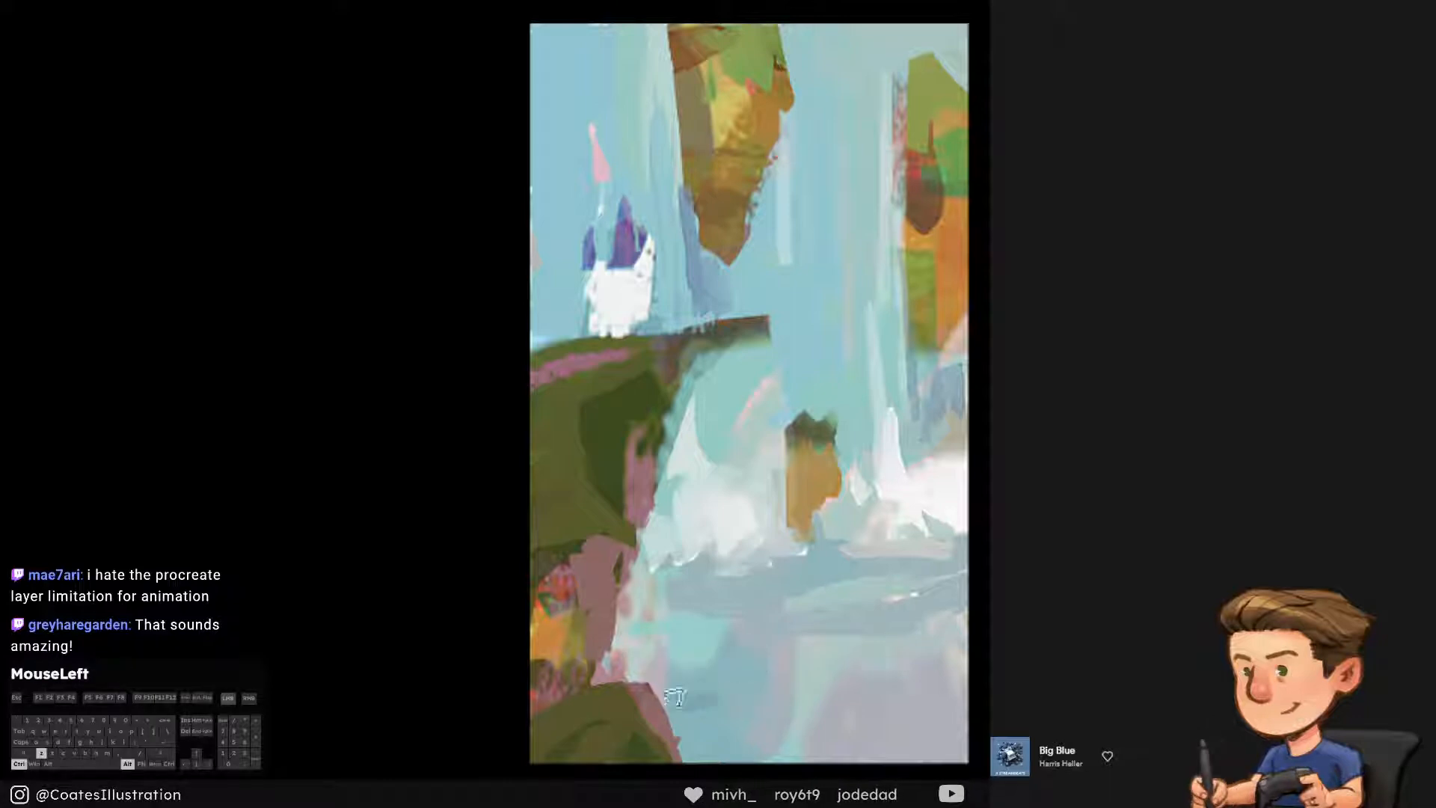
pyautogui.moveTo(736, 738); pyautogui.dragTo(884, 719)
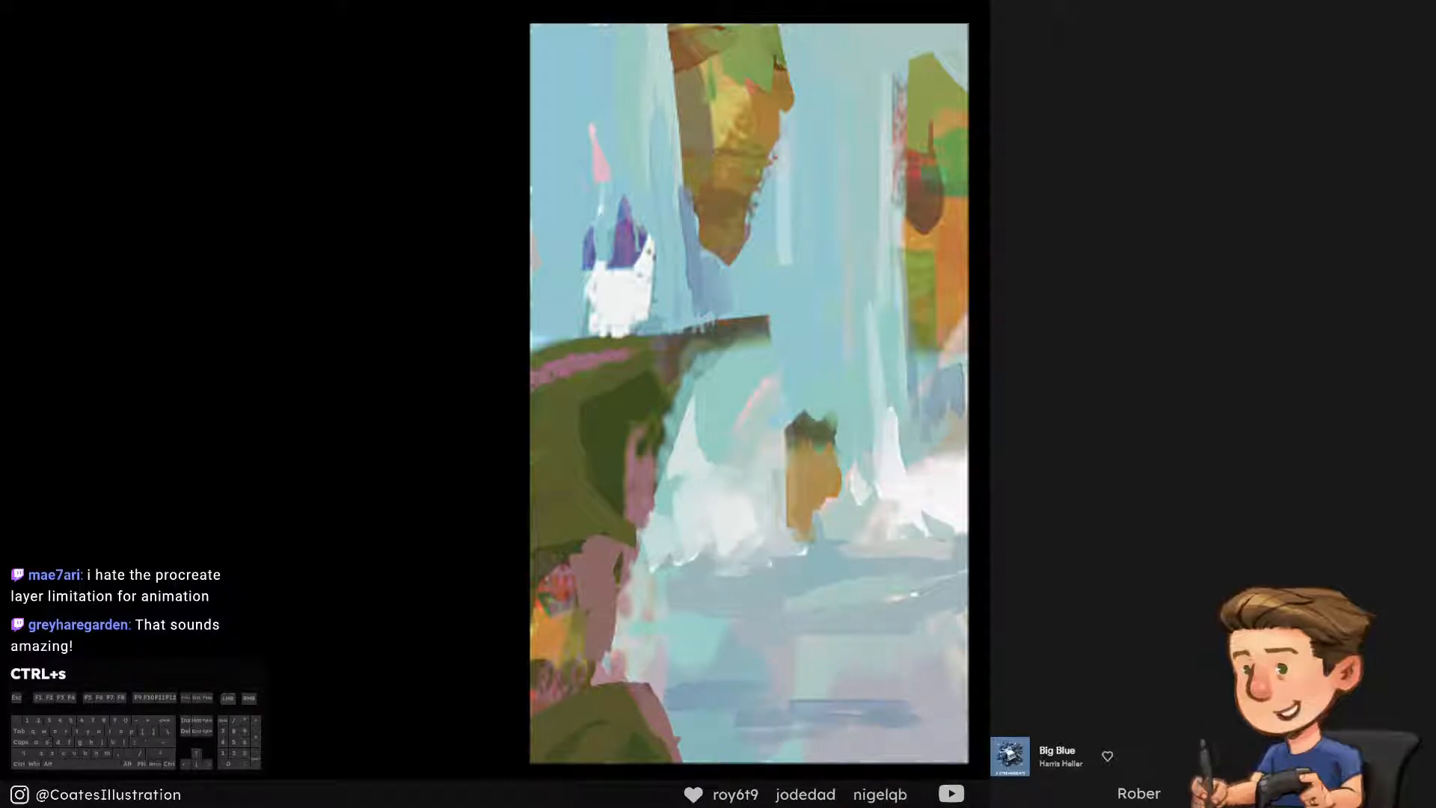
# Select the whole canvas, copy it merged and paste the copy in place
pyautogui.hotkey('ctrl', 'a')
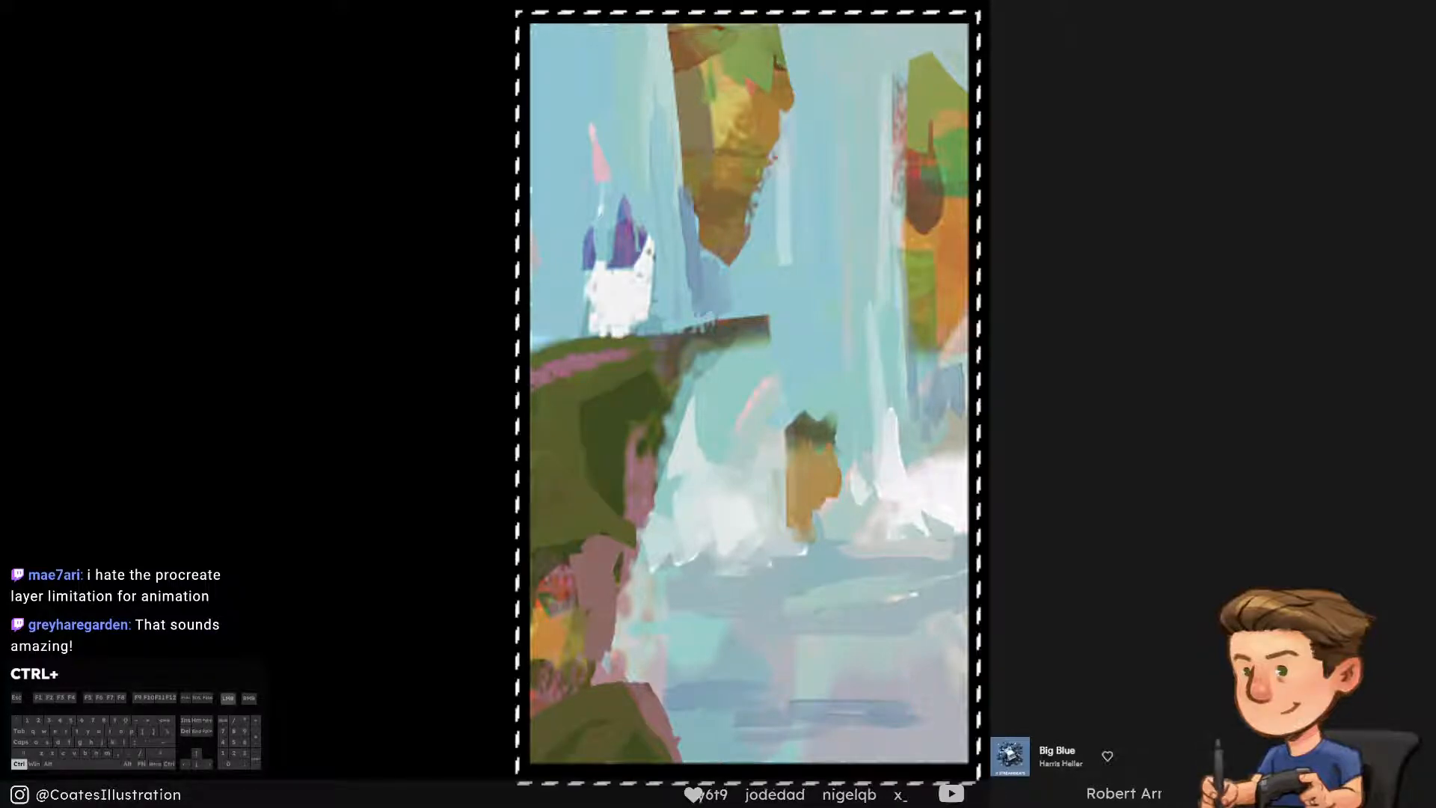
pyautogui.hotkey('ctrl', 'shift', 'c')
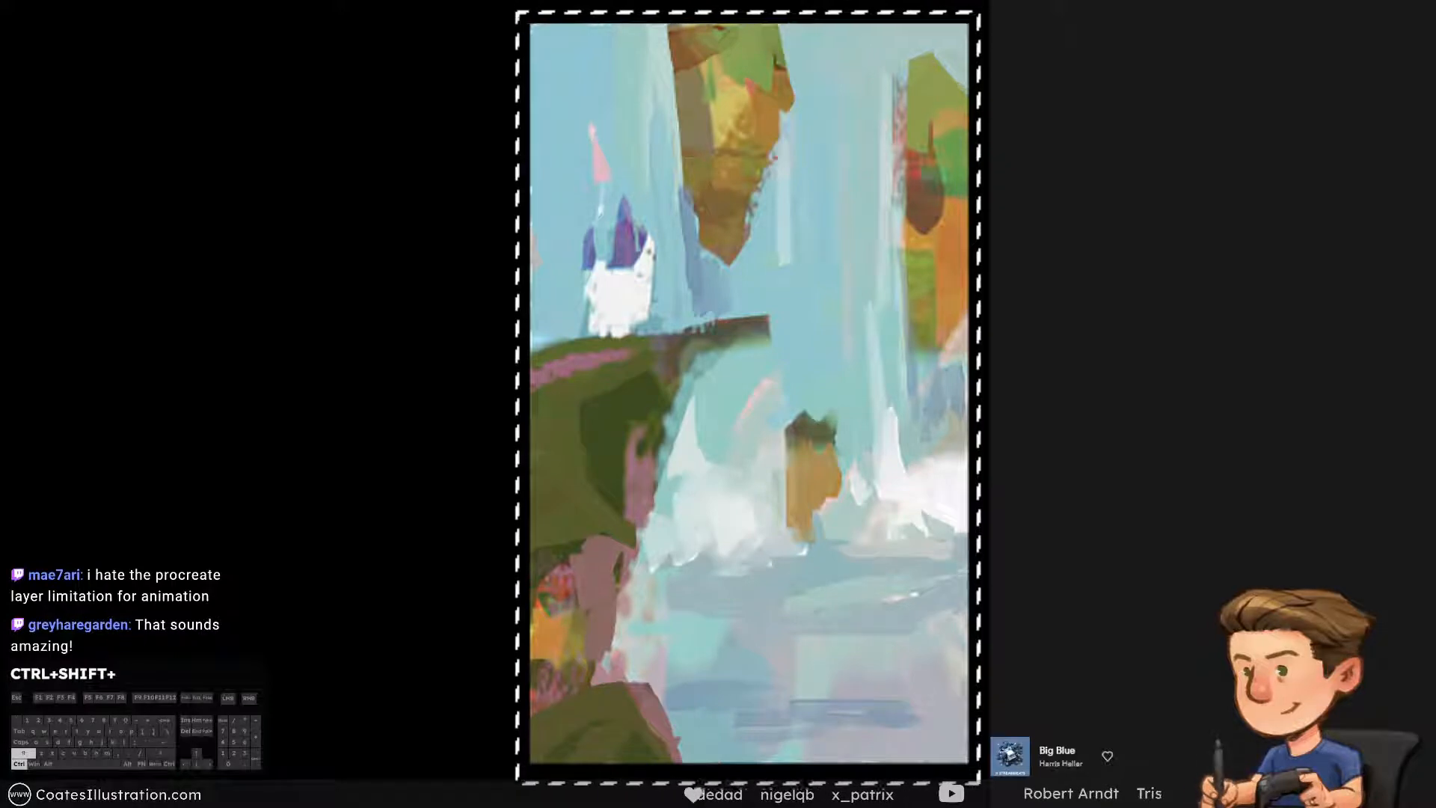
pyautogui.hotkey('ctrl', 'shift', 'v')
# Distort the pasted copy, pulling its top corners inward and down and adjusting both bottom corners into a perspective tilt
pyautogui.hotkey('ctrl', 't')
pyautogui.rightClick(726, 438)
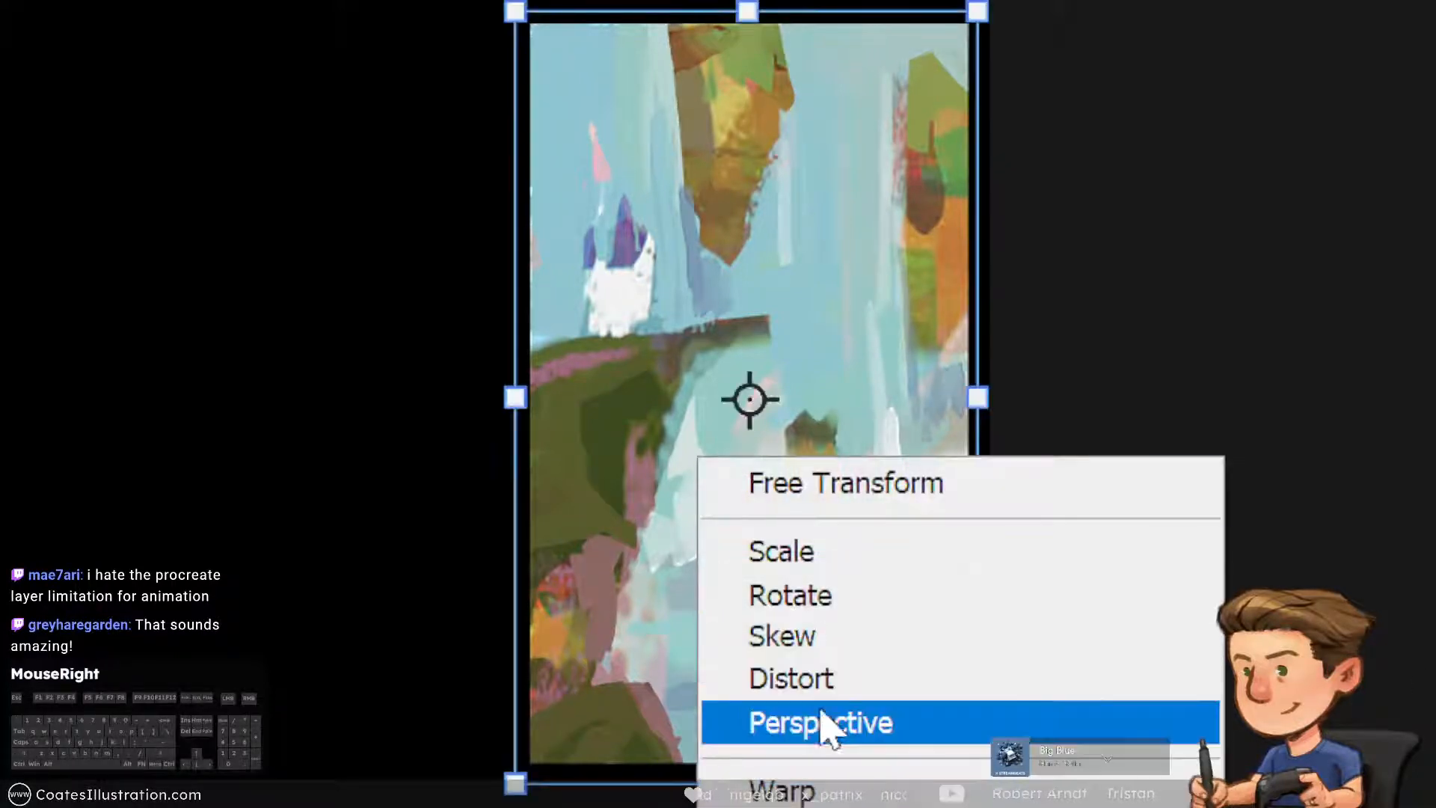
pyautogui.click(874, 678)
pyautogui.moveTo(515, 11); pyautogui.dragTo(601, 147)
pyautogui.moveTo(970, 21); pyautogui.dragTo(926, 157)
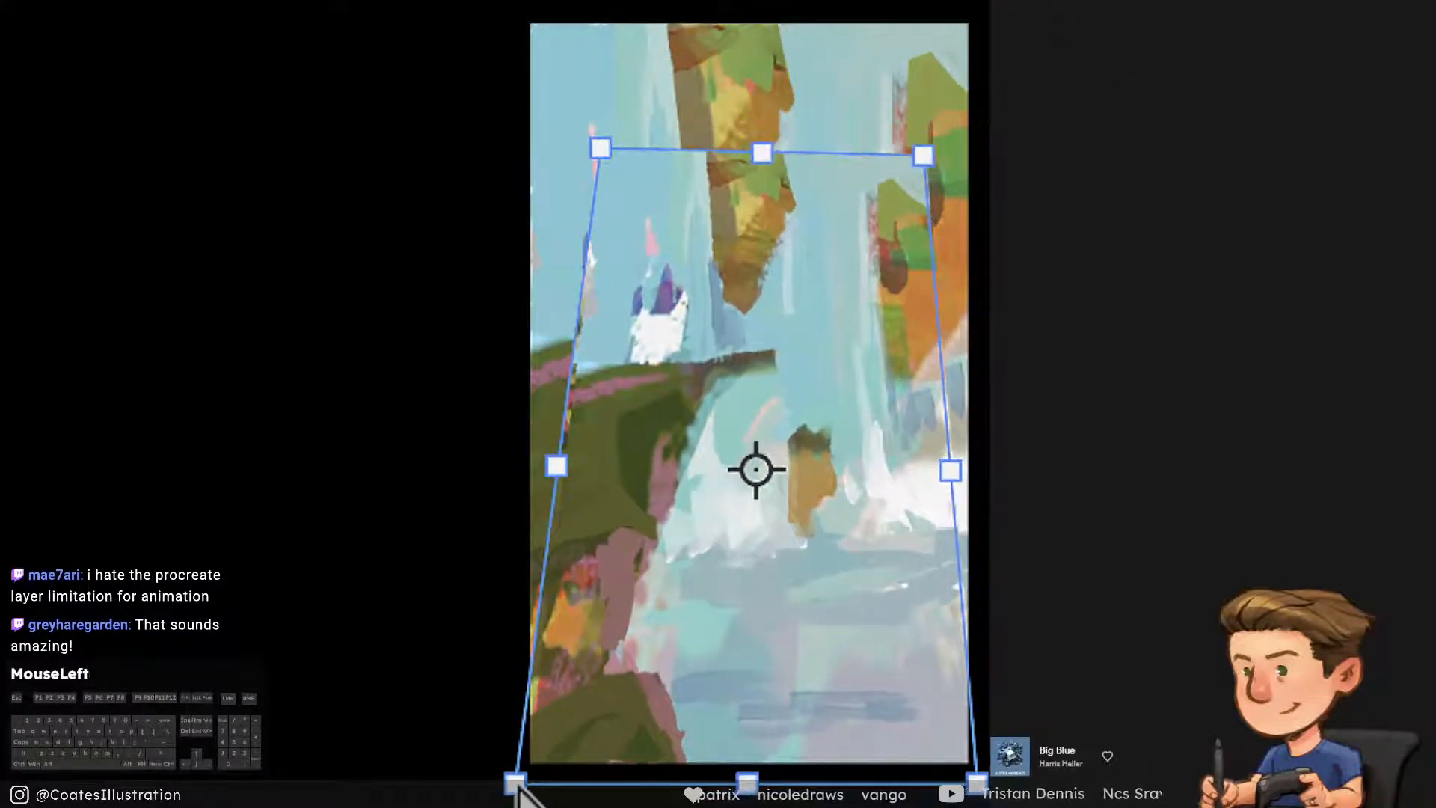
pyautogui.moveTo(516, 785); pyautogui.dragTo(565, 733)
pyautogui.moveTo(977, 781); pyautogui.dragTo(1035, 807)
pyautogui.moveTo(919, 167)
pyautogui.mouseDown()
pyautogui.moveTo(949, 166)
pyautogui.moveTo(931, 164)
pyautogui.mouseUp()
# Refine the distorted copy's corners and position, apply the transform and save the painting
pyautogui.moveTo(597, 152); pyautogui.dragTo(627, 142)
pyautogui.moveTo(575, 724); pyautogui.dragTo(572, 653)
pyautogui.moveTo(636, 147); pyautogui.dragTo(638, 130)
pyautogui.moveTo(923, 144); pyautogui.dragTo(943, 109)
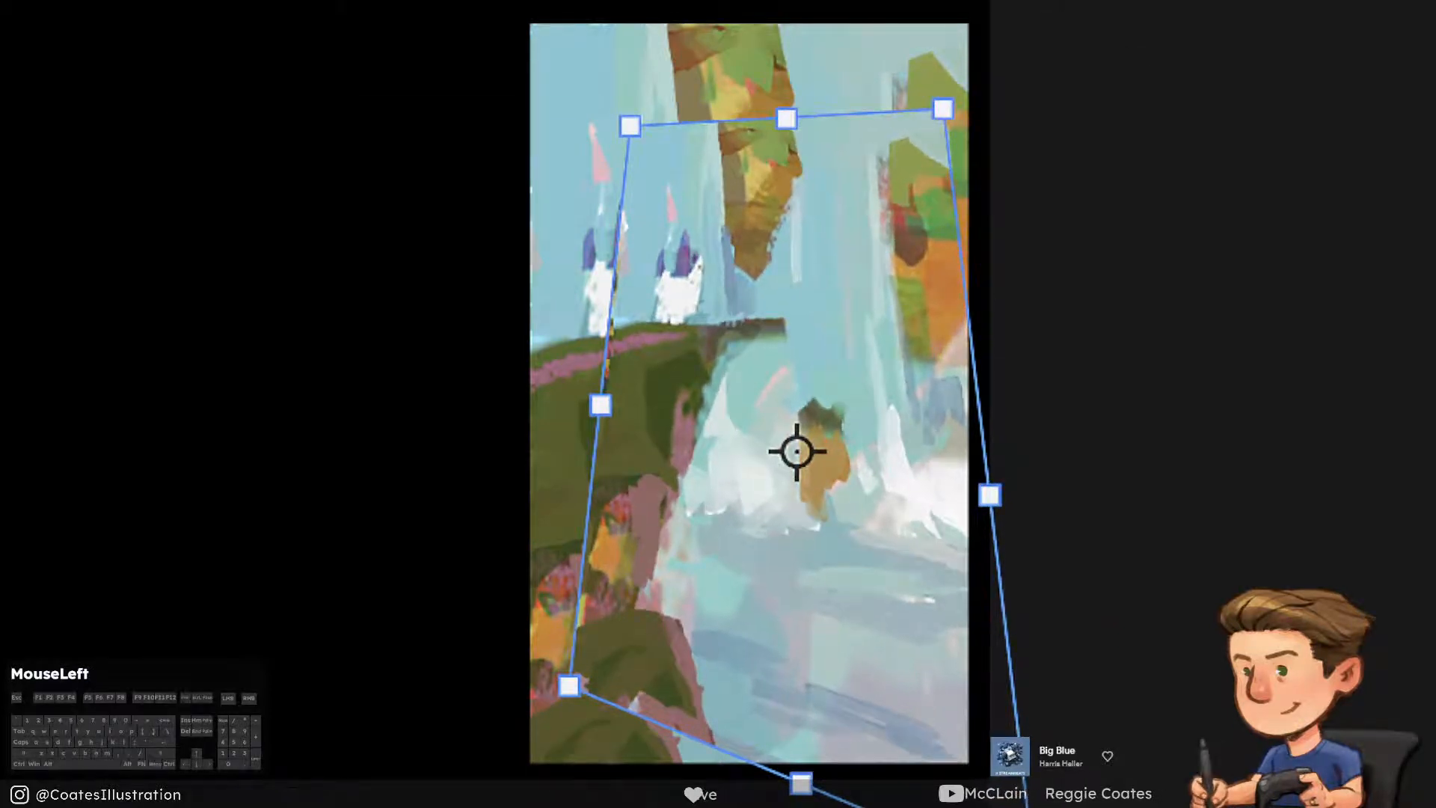
pyautogui.moveTo(796, 451); pyautogui.dragTo(814, 448)
pyautogui.moveTo(630, 125); pyautogui.dragTo(622, 123)
pyautogui.moveTo(682, 409); pyautogui.dragTo(680, 427)
pyautogui.press('Return')
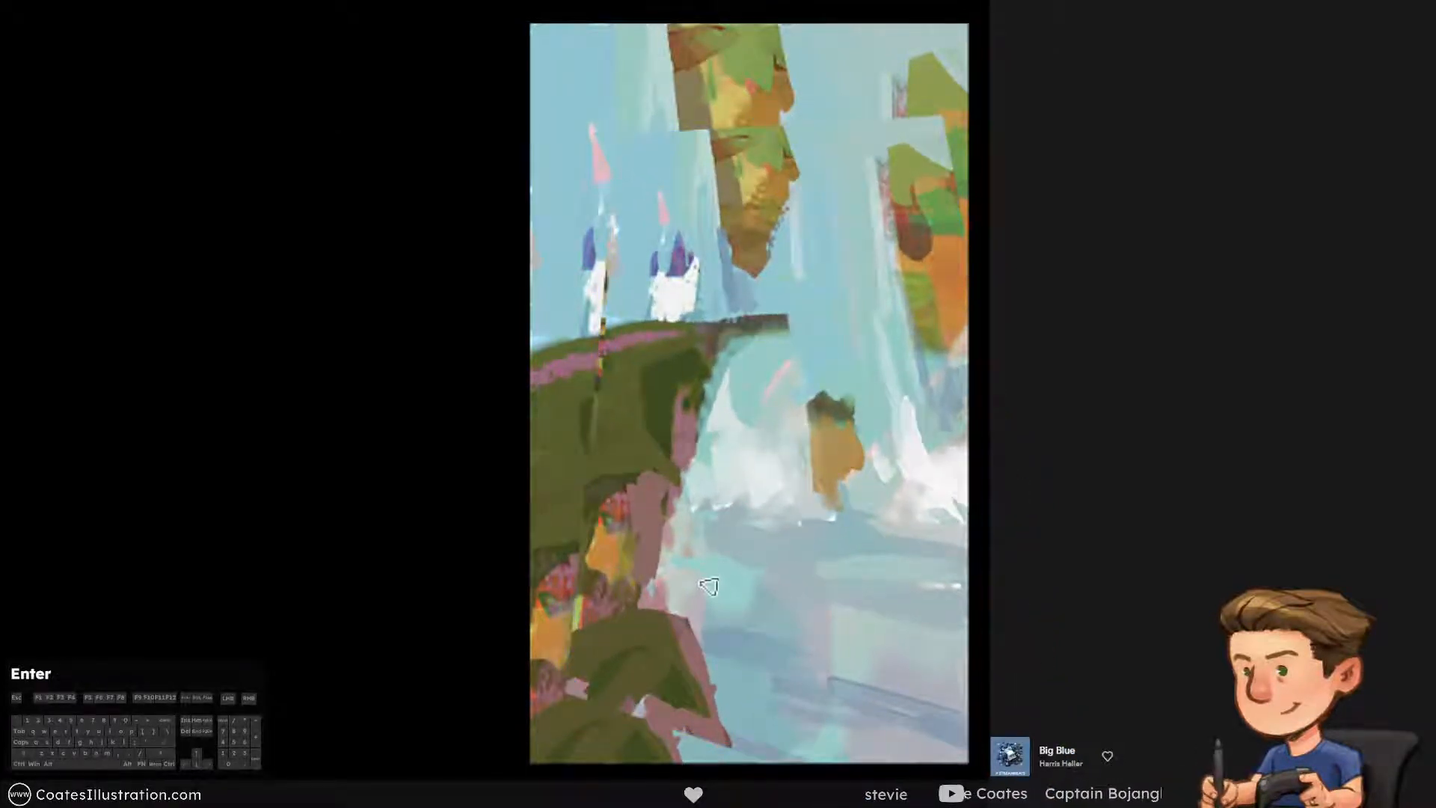
pyautogui.hotkey('ctrl', 's')
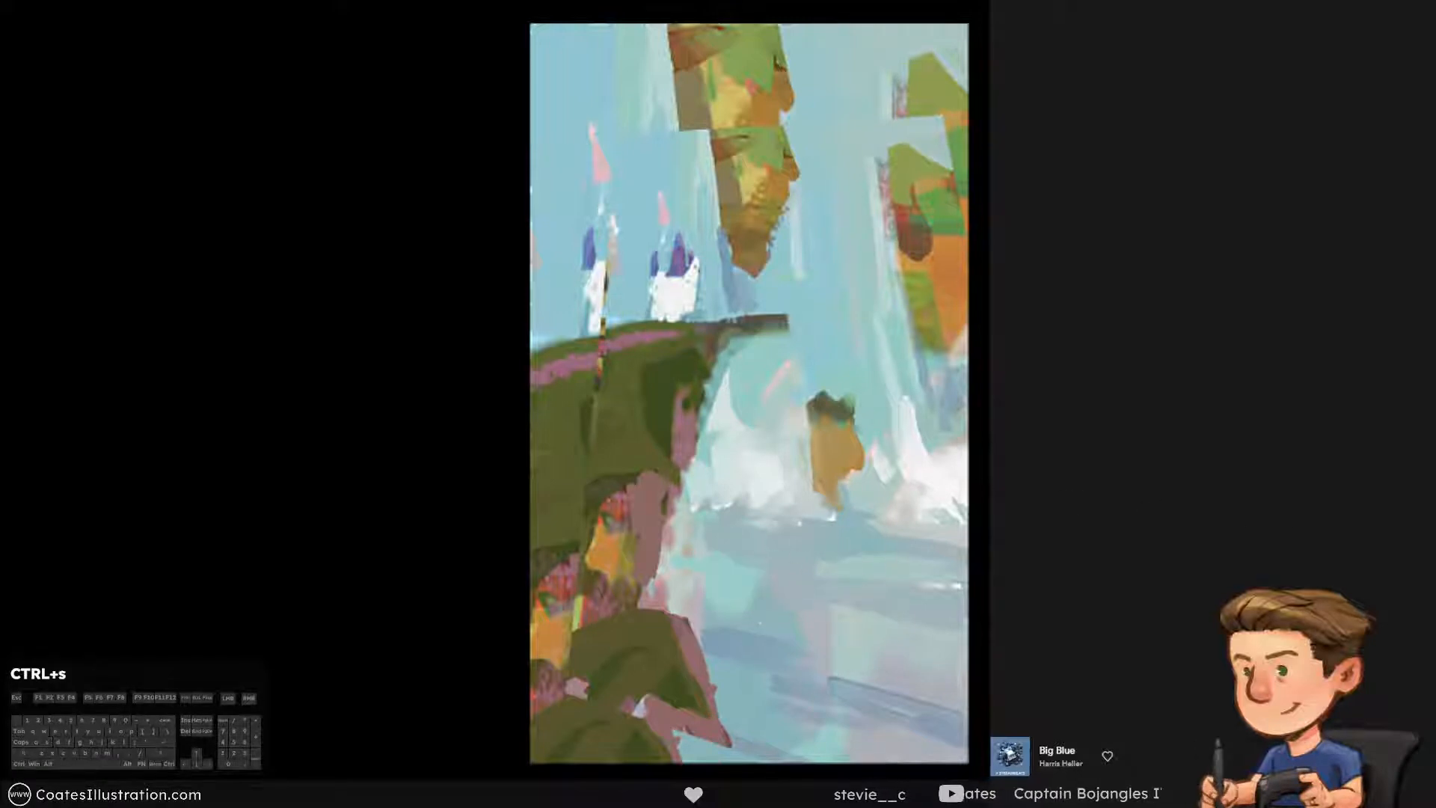
# Paint sampled sky blue across the upper hanging rock to separate it from the distorted rock beneath
pyautogui.press('F11')
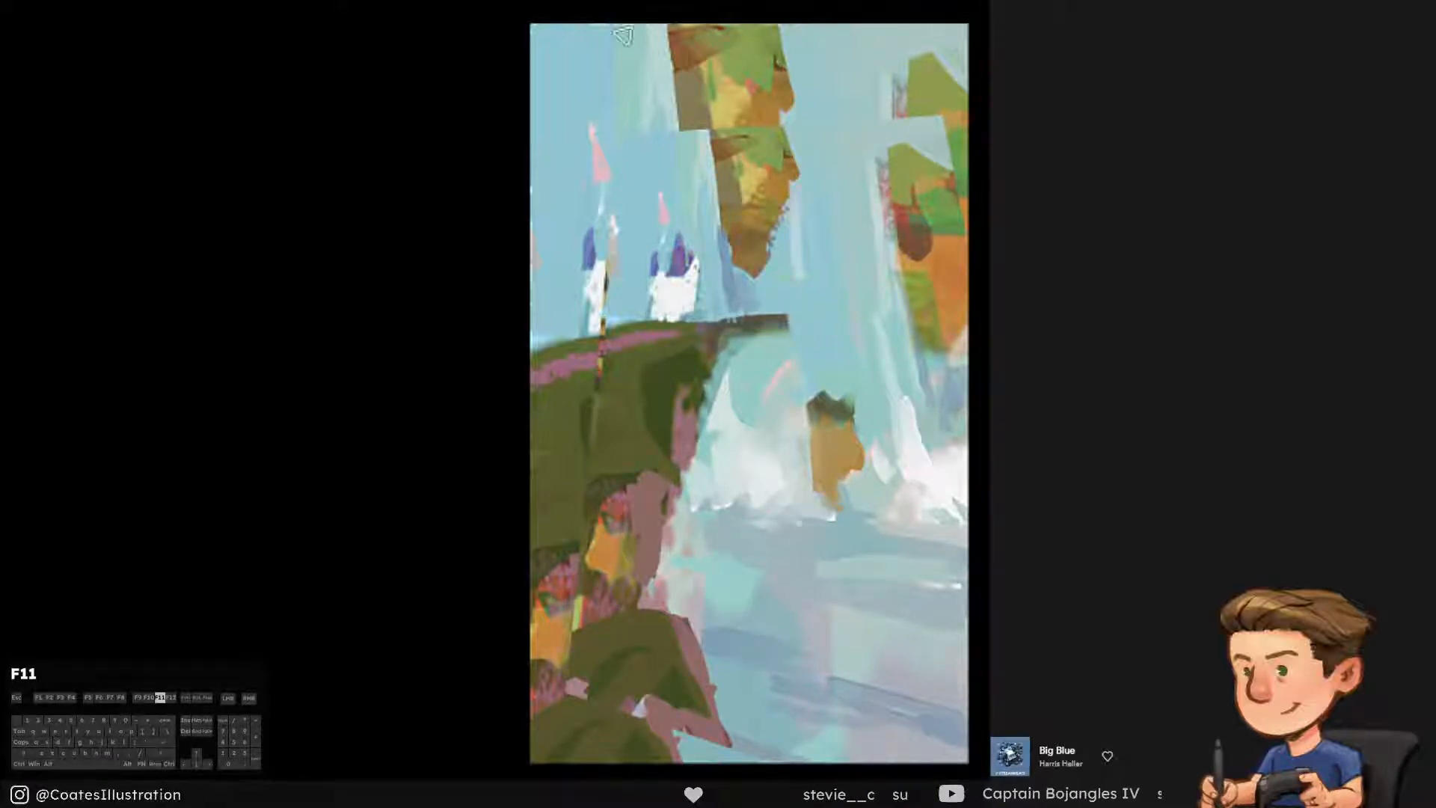
pyautogui.keyDown('alt'); pyautogui.click(669, 141); pyautogui.keyUp('alt')
pyautogui.moveTo(665, 98); pyautogui.dragTo(659, 146)
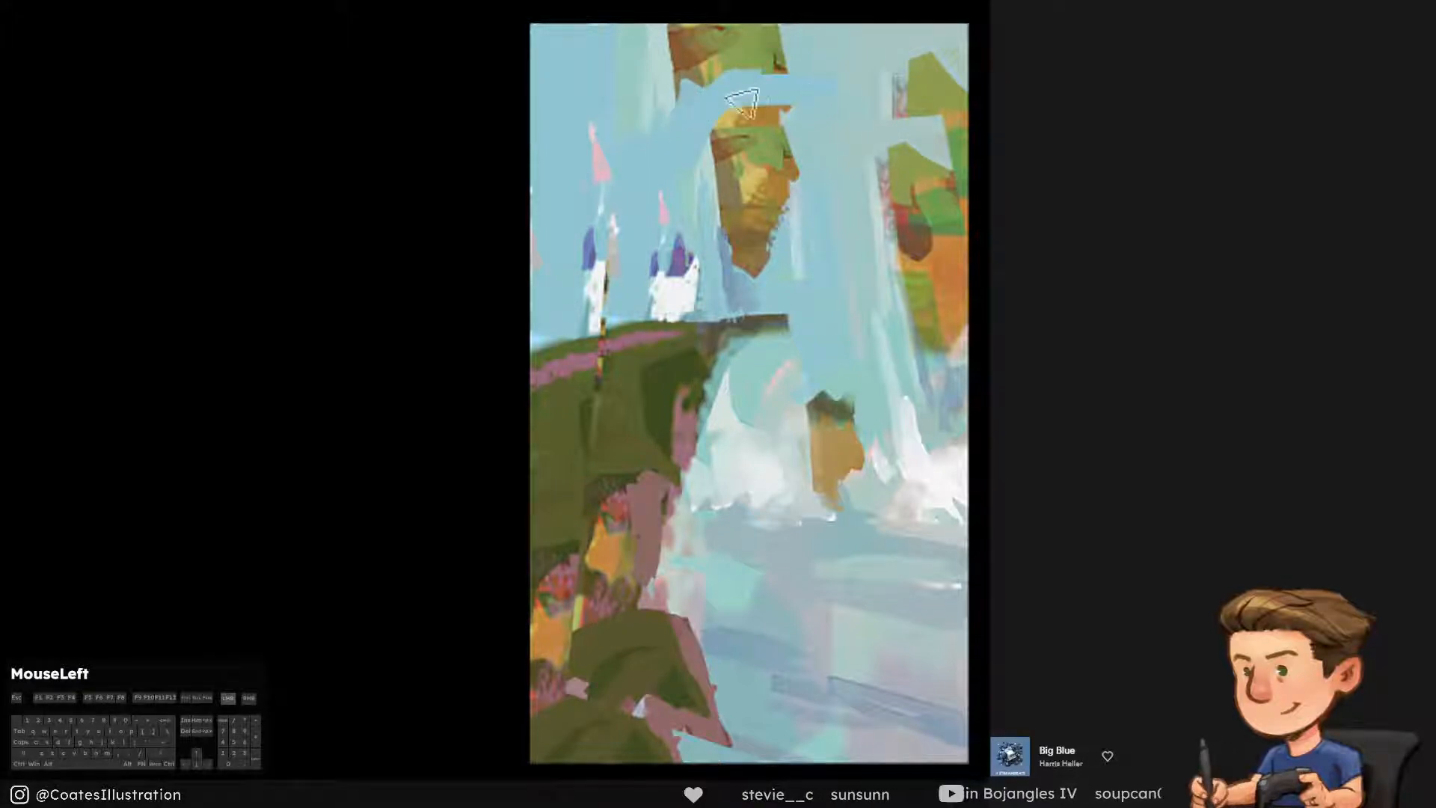
pyautogui.keyDown('alt'); pyautogui.click(670, 55); pyautogui.keyUp('alt')
pyautogui.moveTo(684, 169)
pyautogui.mouseDown()
pyautogui.moveTo(722, 100)
pyautogui.moveTo(755, 99)
pyautogui.moveTo(729, 88)
pyautogui.mouseUp()
pyautogui.hotkey('ctrl', 'alt', 'z')
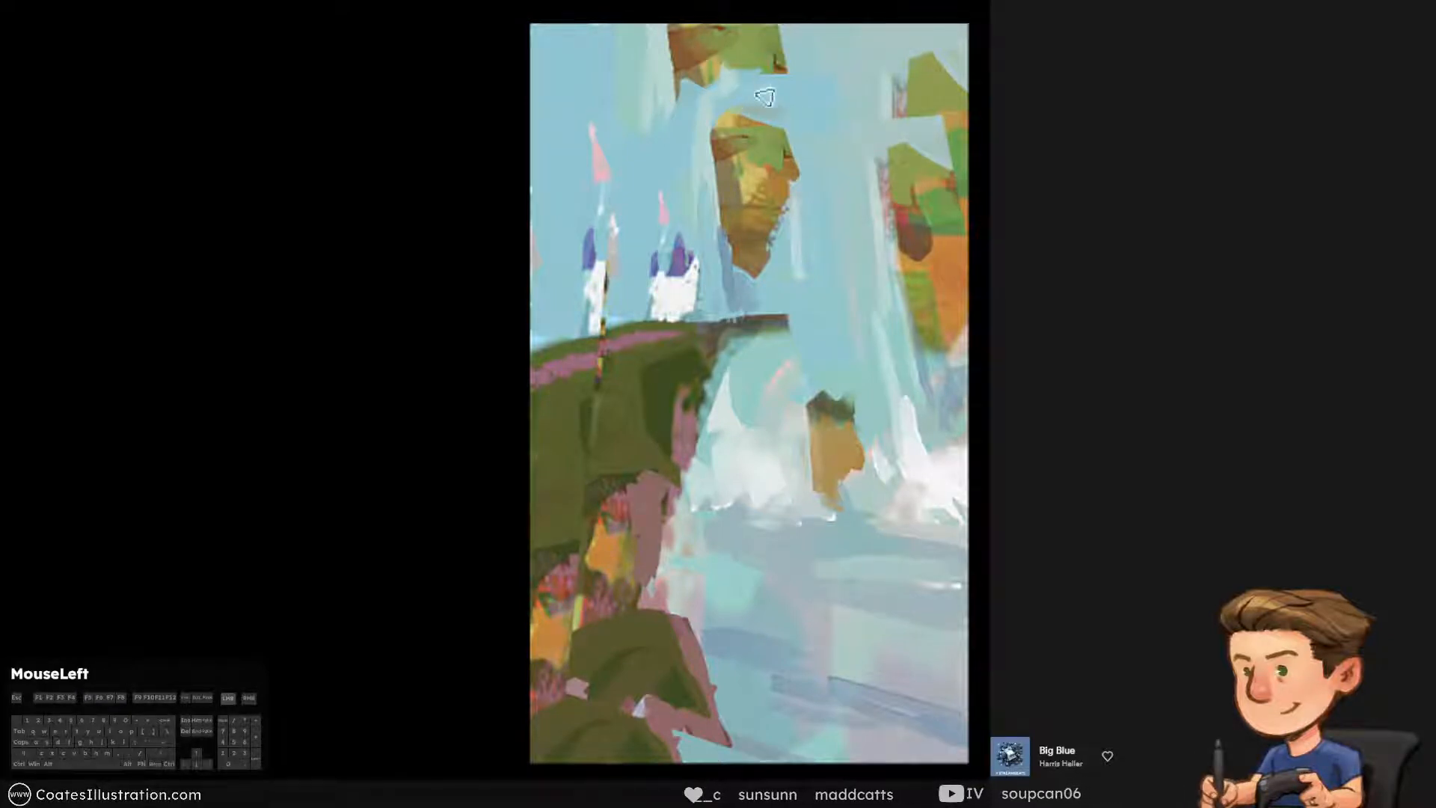
# Cover the remaining upper hanging rock with sky blue so the rock beneath floats freely
pyautogui.keyDown('alt'); pyautogui.click(732, 124); pyautogui.keyUp('alt')
pyautogui.keyDown('alt'); pyautogui.click(770, 142); pyautogui.keyUp('alt')
pyautogui.hotkey('ctrl', 'alt', 'z')
pyautogui.moveTo(780, 143)
pyautogui.mouseDown()
pyautogui.moveTo(725, 109)
pyautogui.moveTo(732, 65)
pyautogui.moveTo(780, 86)
pyautogui.moveTo(734, 3)
pyautogui.moveTo(723, 66)
pyautogui.moveTo(723, 9)
pyautogui.moveTo(686, 55)
pyautogui.mouseUp()
pyautogui.keyDown('alt'); pyautogui.click(747, 120); pyautogui.keyUp('alt')
pyautogui.keyDown('alt'); pyautogui.click(798, 77); pyautogui.keyUp('alt')
pyautogui.hotkey('ctrl', ']')
pyautogui.keyDown('alt'); pyautogui.click(677, 92); pyautogui.keyUp('alt')
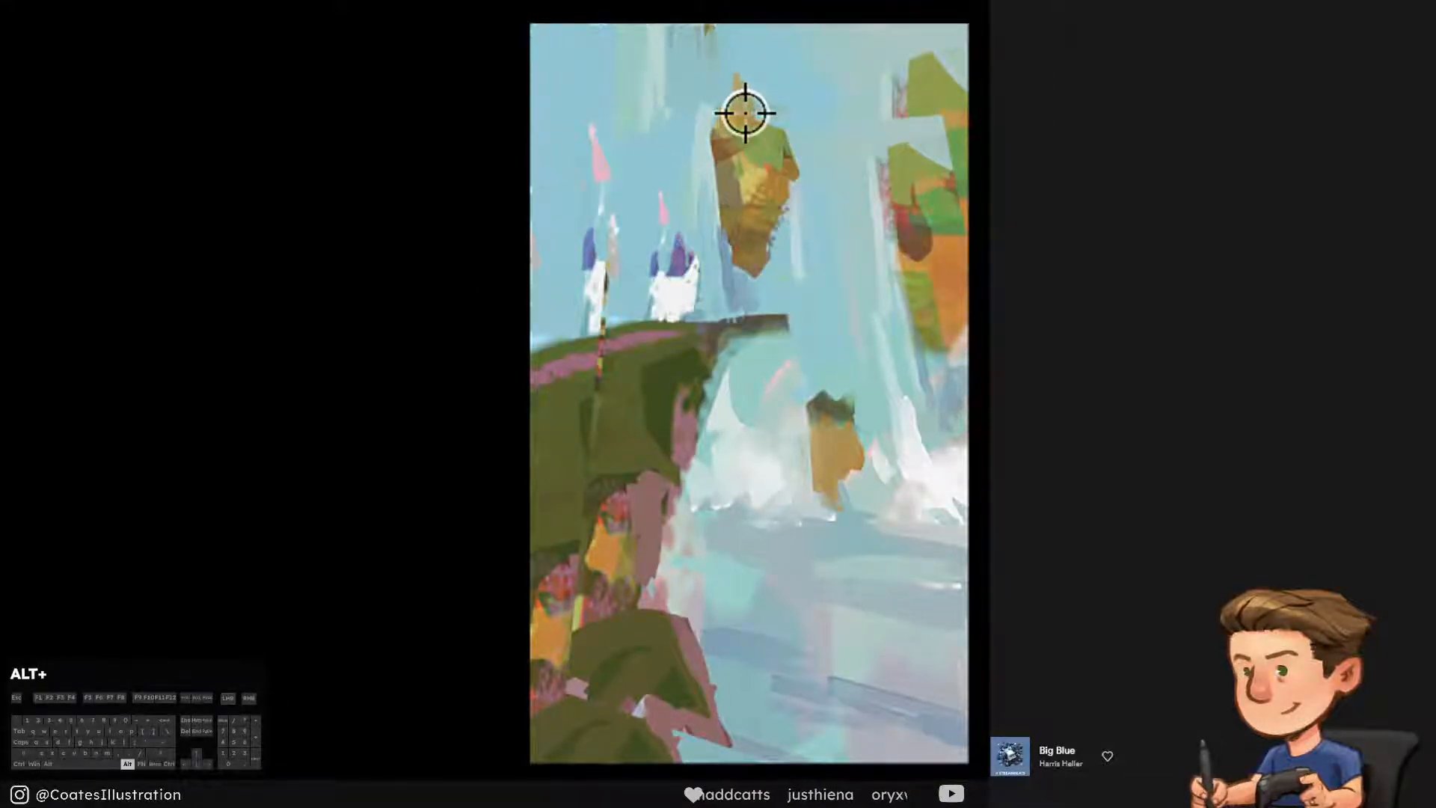
# Clean up the top edge of the large floating rock with small strokes of sampled sky colour
pyautogui.hotkey('ctrl', 'alt', 'z')
pyautogui.press('[')
pyautogui.keyDown('alt'); pyautogui.click(740, 279); pyautogui.keyUp('alt')
pyautogui.moveTo(734, 99)
pyautogui.mouseDown()
pyautogui.moveTo(736, 85)
pyautogui.moveTo(722, 102)
pyautogui.moveTo(744, 83)
pyautogui.mouseUp()
pyautogui.keyDown('alt'); pyautogui.click(738, 115); pyautogui.keyUp('alt')
pyautogui.keyDown('alt'); pyautogui.click(697, 136); pyautogui.keyUp('alt')
pyautogui.hotkey('ctrl', ']')
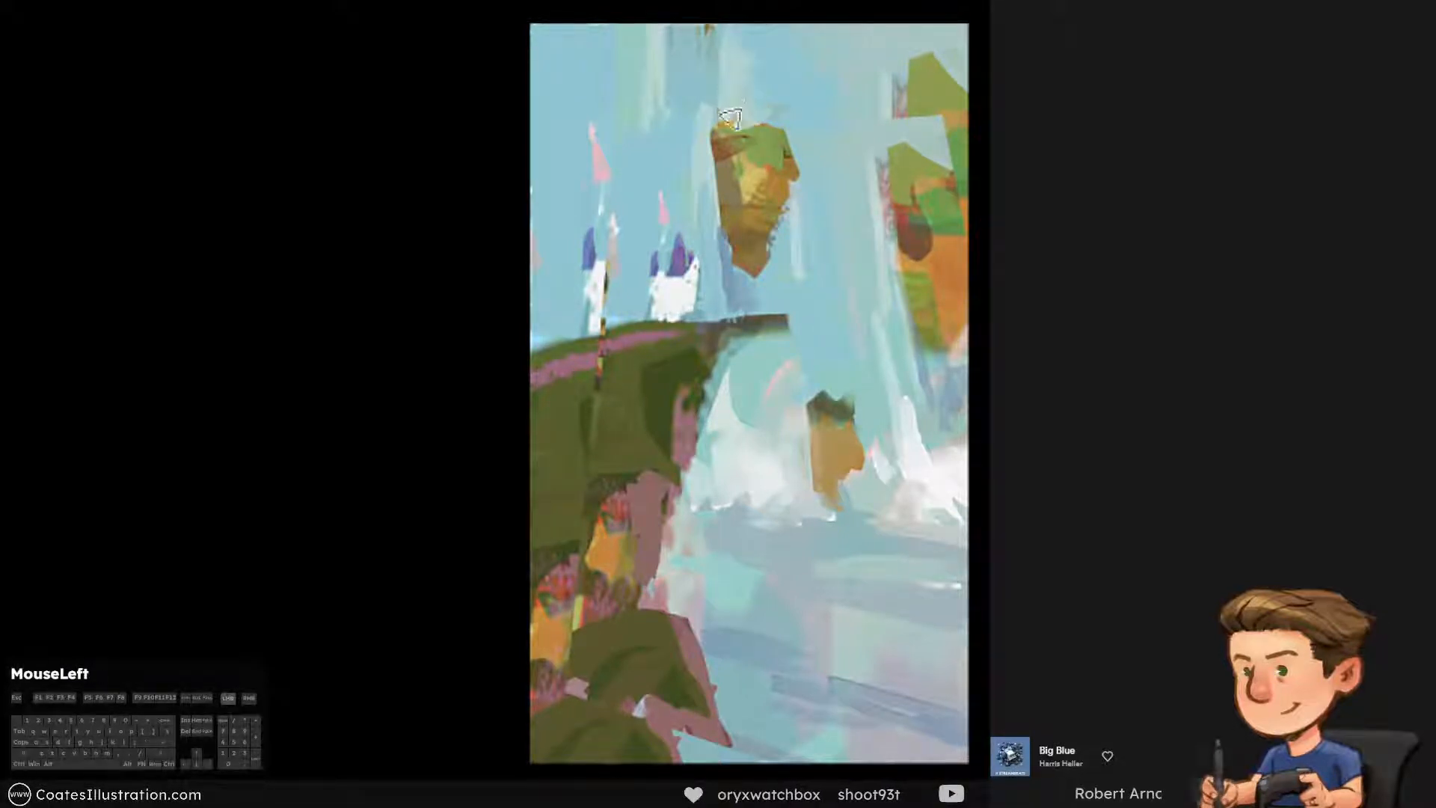
# Paint sampled near-white mist along the top and upper left edge of the central floating rock
pyautogui.keyDown('alt'); pyautogui.click(766, 385); pyautogui.keyUp('alt')
pyautogui.moveTo(726, 142); pyautogui.dragTo(729, 105)
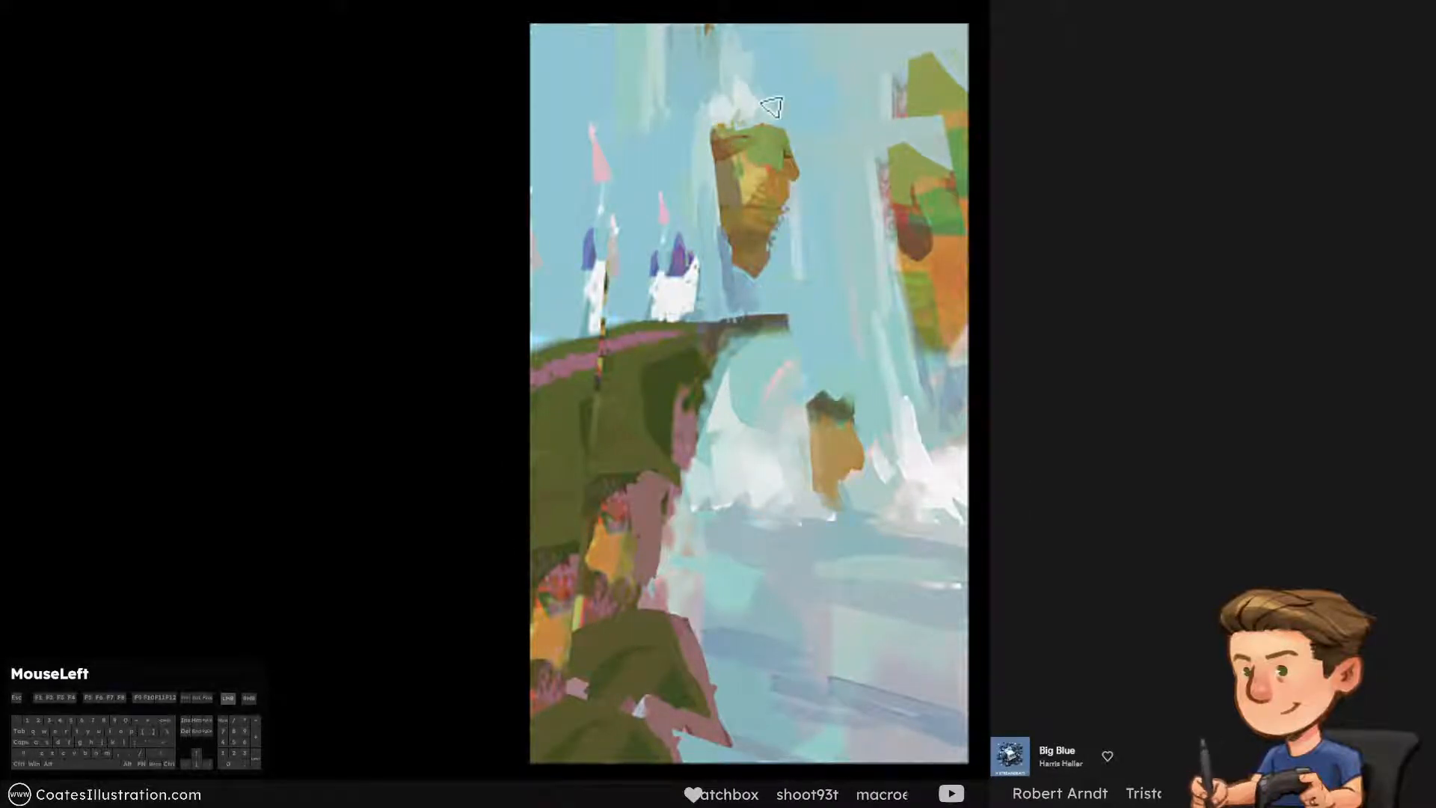
pyautogui.hotkey('ctrl', 'alt', 'z')
pyautogui.hotkey('ctrl', 'alt', 'z')
pyautogui.press(']')
pyautogui.moveTo(715, 129); pyautogui.dragTo(710, 148)
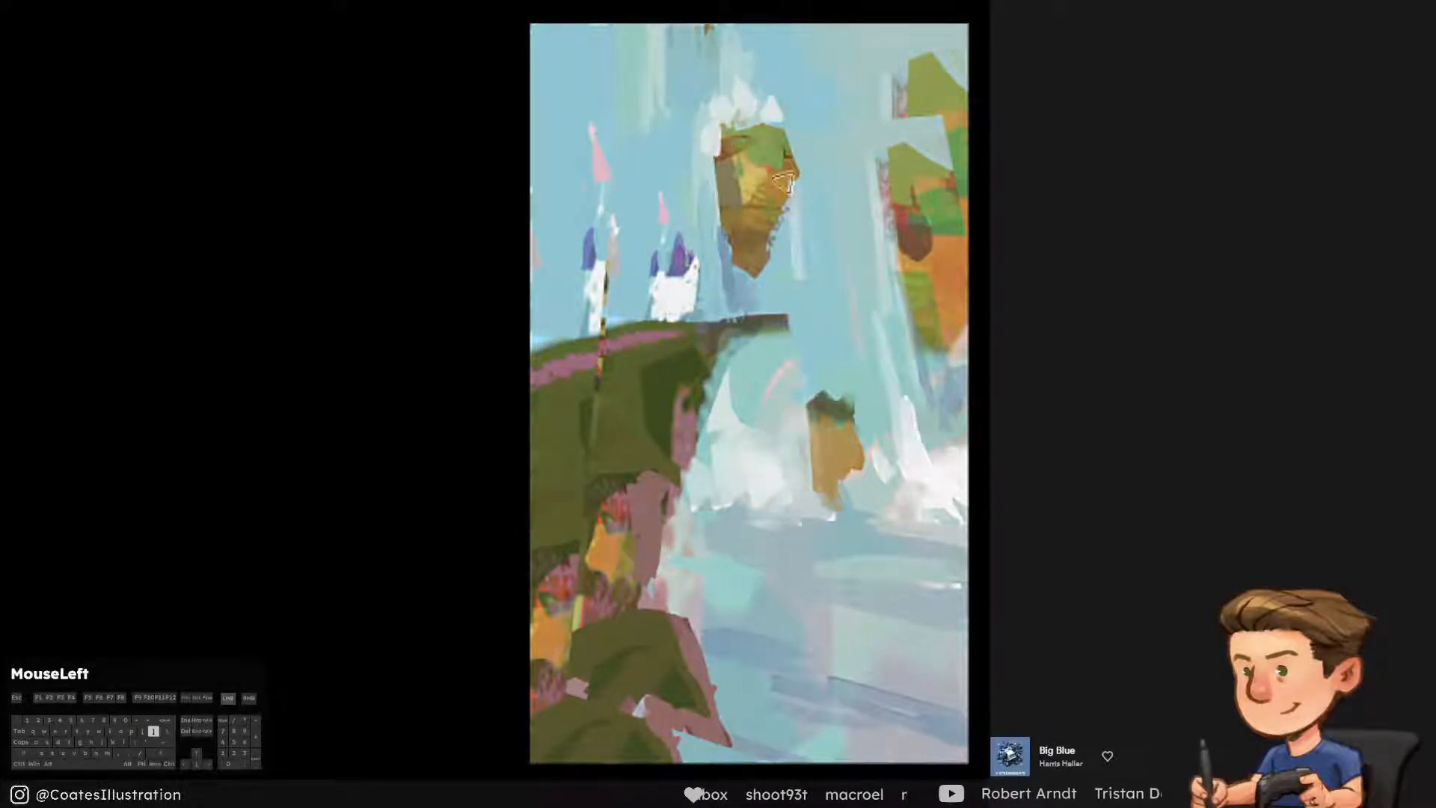
pyautogui.keyDown('alt'); pyautogui.click(792, 106); pyautogui.keyUp('alt')
# Brush sampled sky tones above the central floating rock and across the top edge, covering the dark remnant there
pyautogui.moveTo(766, 84)
pyautogui.mouseDown()
pyautogui.moveTo(742, 81)
pyautogui.moveTo(714, 34)
pyautogui.moveTo(687, 69)
pyautogui.mouseUp()
pyautogui.keyDown('alt'); pyautogui.click(743, 67); pyautogui.keyUp('alt')
pyautogui.keyDown('alt'); pyautogui.click(715, 44); pyautogui.keyUp('alt')
pyautogui.keyDown('alt'); pyautogui.click(633, 114); pyautogui.keyUp('alt')
pyautogui.keyDown('alt'); pyautogui.click(691, 16); pyautogui.keyUp('alt')
pyautogui.moveTo(684, 12); pyautogui.dragTo(660, 151)
pyautogui.keyDown('alt'); pyautogui.click(625, 57); pyautogui.keyUp('alt')
pyautogui.keyDown('alt'); pyautogui.click(648, 30); pyautogui.keyUp('alt')
pyautogui.moveTo(648, 34); pyautogui.dragTo(635, 117)
pyautogui.hotkey('ctrl', 'alt', 'z')
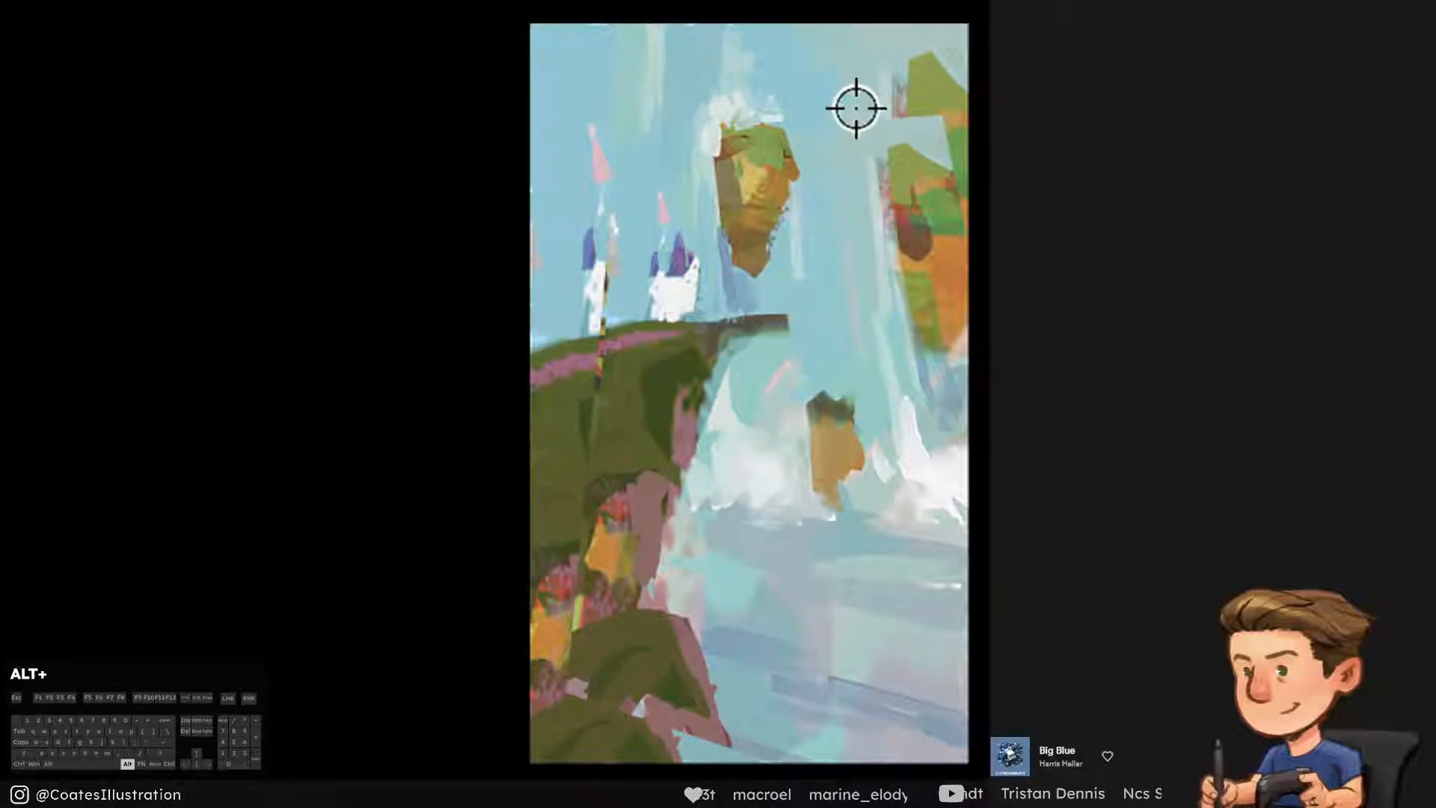
# Cover the rock fragments at the right canvas edge with sampled pale grey-blue, separating the small upper rock from the large one
pyautogui.keyDown('alt'); pyautogui.click(855, 106); pyautogui.keyUp('alt')
pyautogui.press(']')
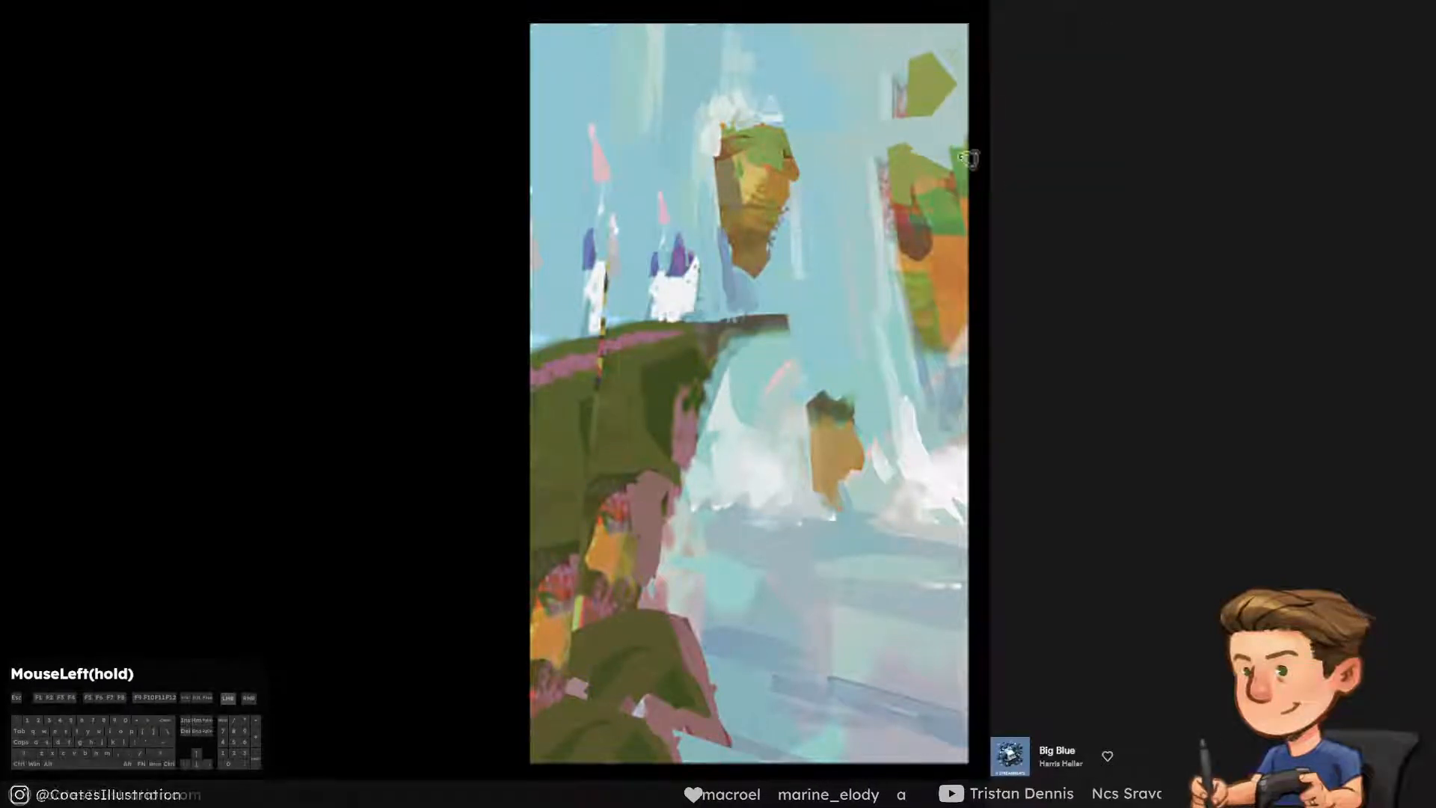
pyautogui.moveTo(970, 156)
pyautogui.mouseDown()
pyautogui.moveTo(945, 173)
pyautogui.moveTo(987, 228)
pyautogui.mouseUp()
# Repaint the large right-hand rock with sampled green and dark brown, and add pale strokes along its left edge
pyautogui.keyDown('alt'); pyautogui.click(921, 189); pyautogui.keyUp('alt')
pyautogui.hotkey('ctrl', 'alt', 'z')
pyautogui.keyDown('alt'); pyautogui.click(917, 231); pyautogui.keyUp('alt')
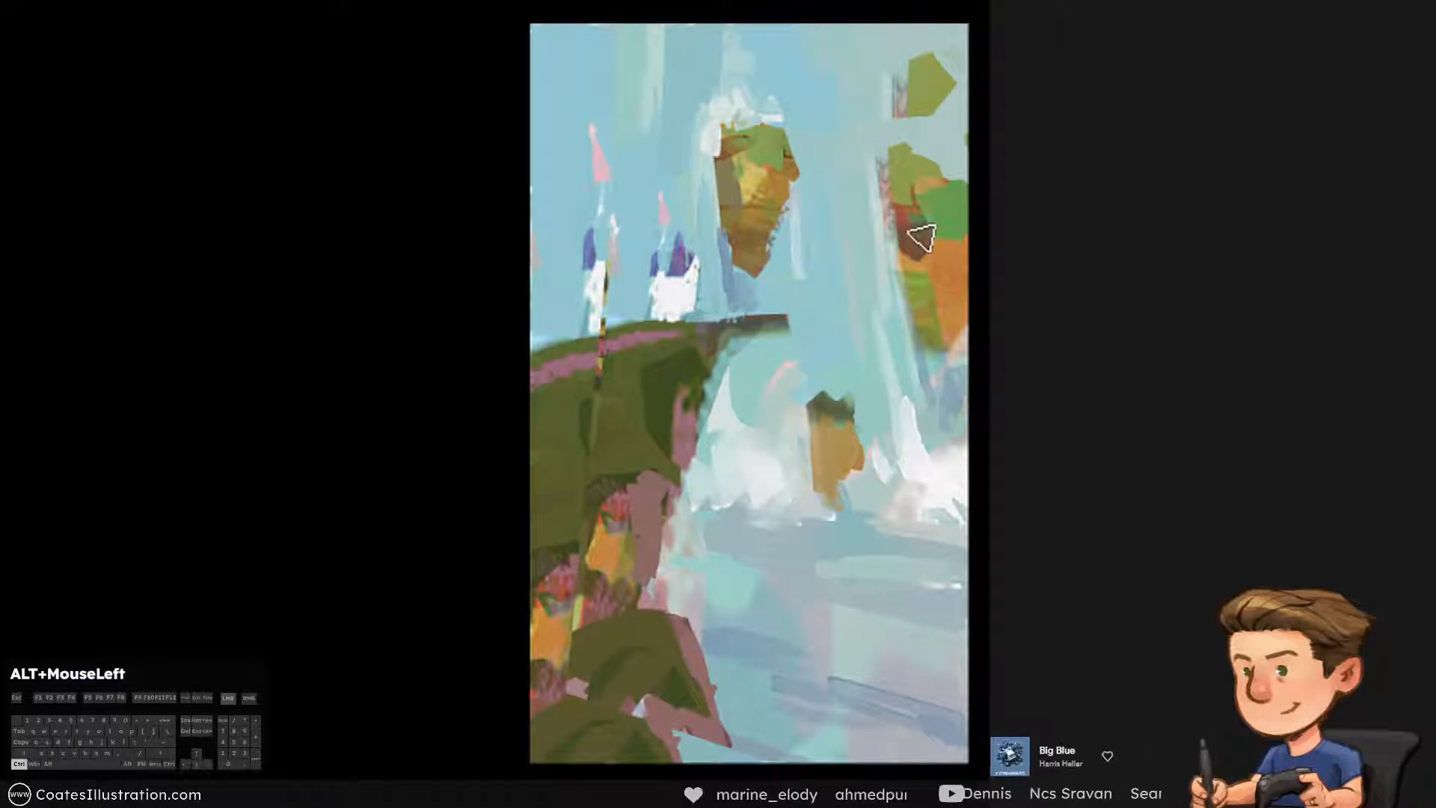
pyautogui.hotkey('ctrl', 'alt', 'z')
pyautogui.moveTo(904, 298)
pyautogui.mouseDown()
pyautogui.moveTo(881, 168)
pyautogui.moveTo(879, 247)
pyautogui.mouseUp()
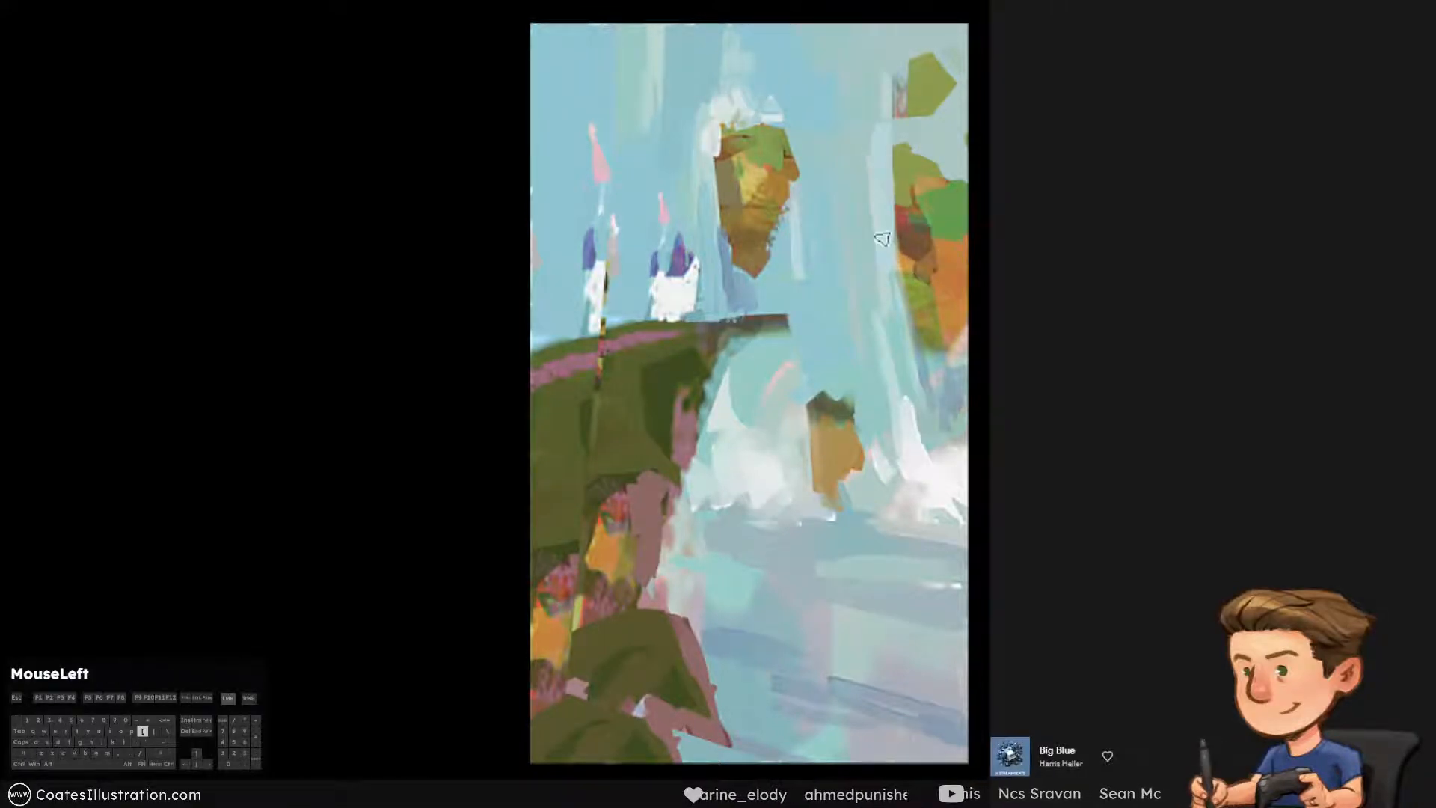
pyautogui.hotkey('ctrl', 'alt', 'z')
# Paint sampled blue and pale strokes beneath the large right-hand rock, blending it into the falling water
pyautogui.keyDown('alt'); pyautogui.click(740, 282); pyautogui.keyUp('alt')
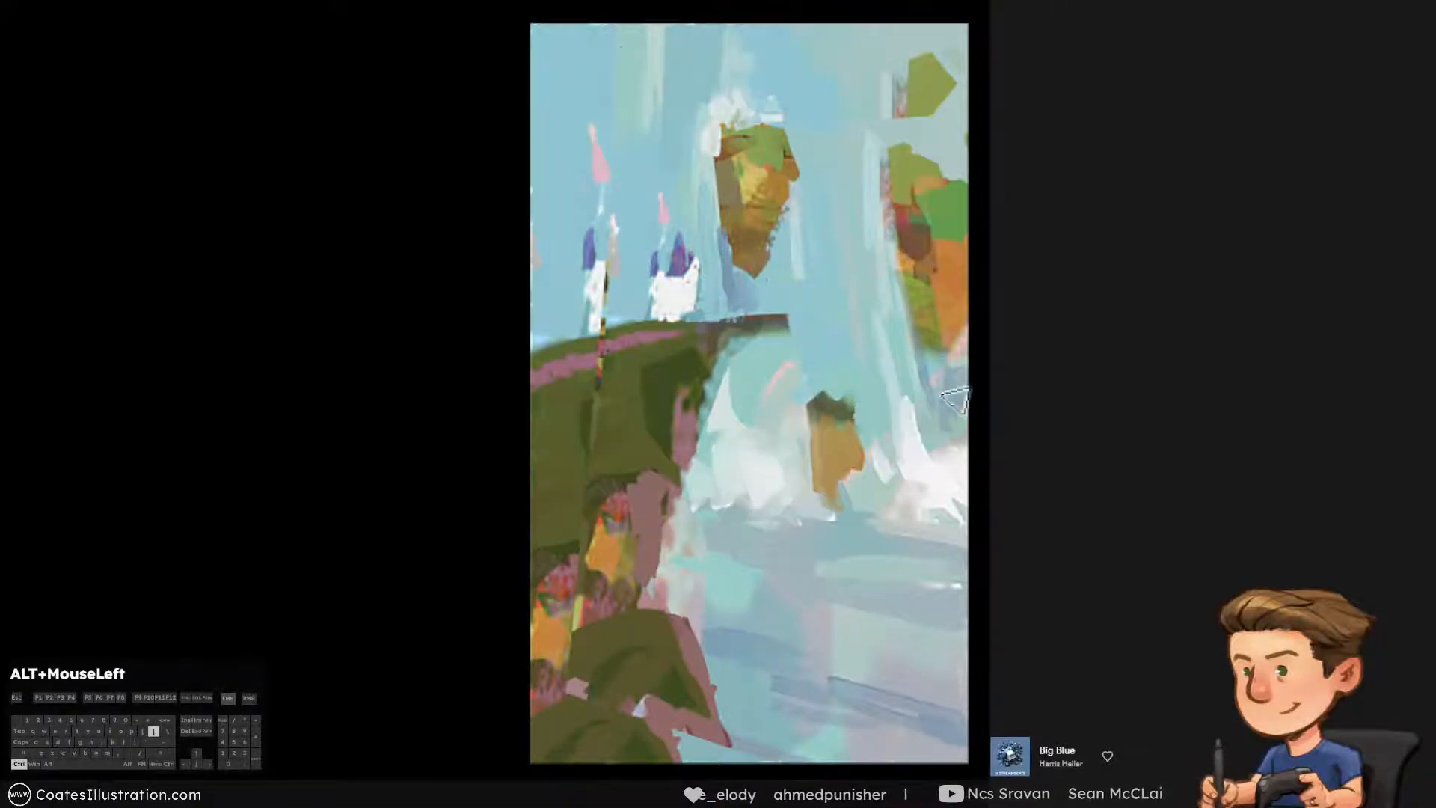
pyautogui.moveTo(951, 396); pyautogui.dragTo(930, 354)
pyautogui.hotkey('ctrl', 'alt', 'z')
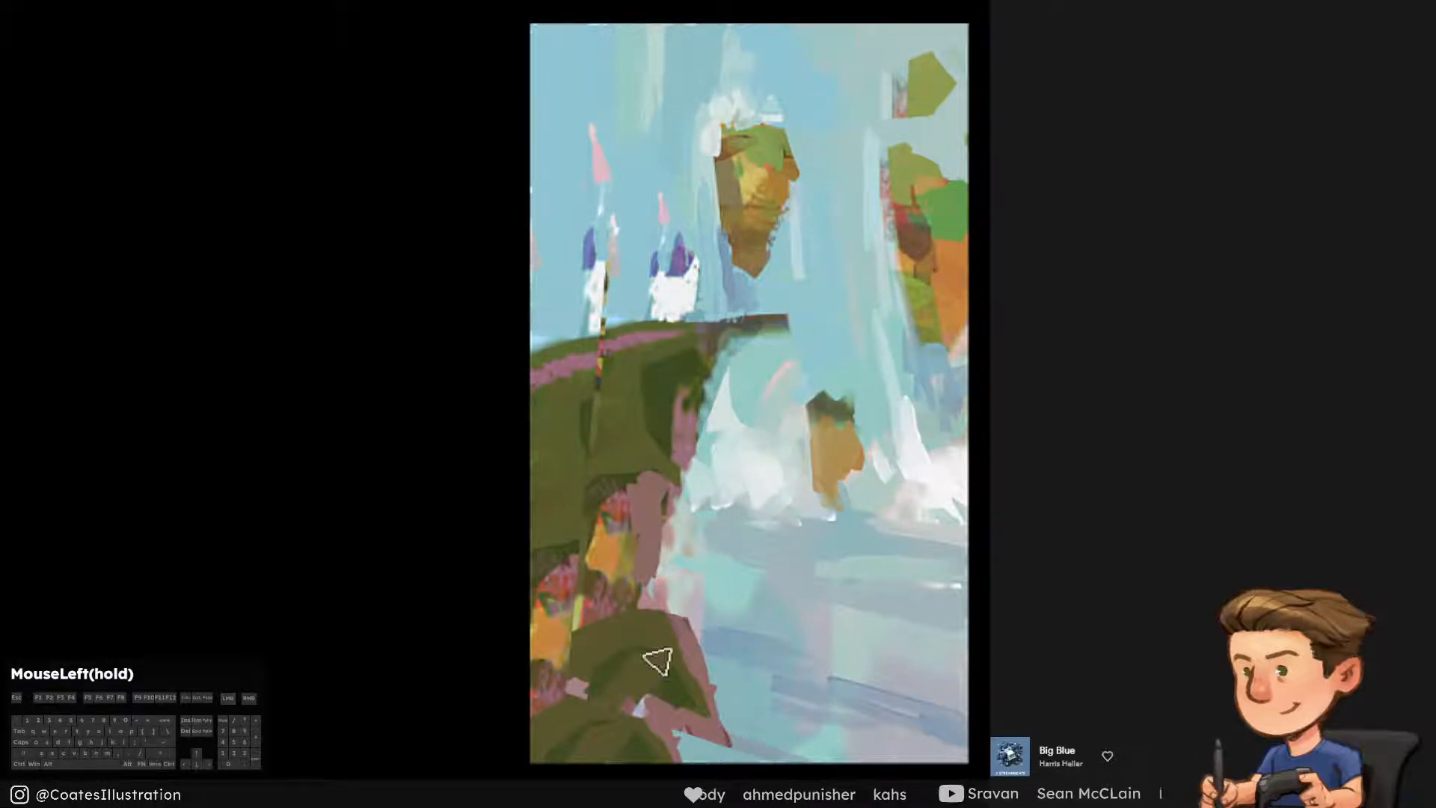
pyautogui.keyDown('alt'); pyautogui.click(910, 448); pyautogui.keyUp('alt')
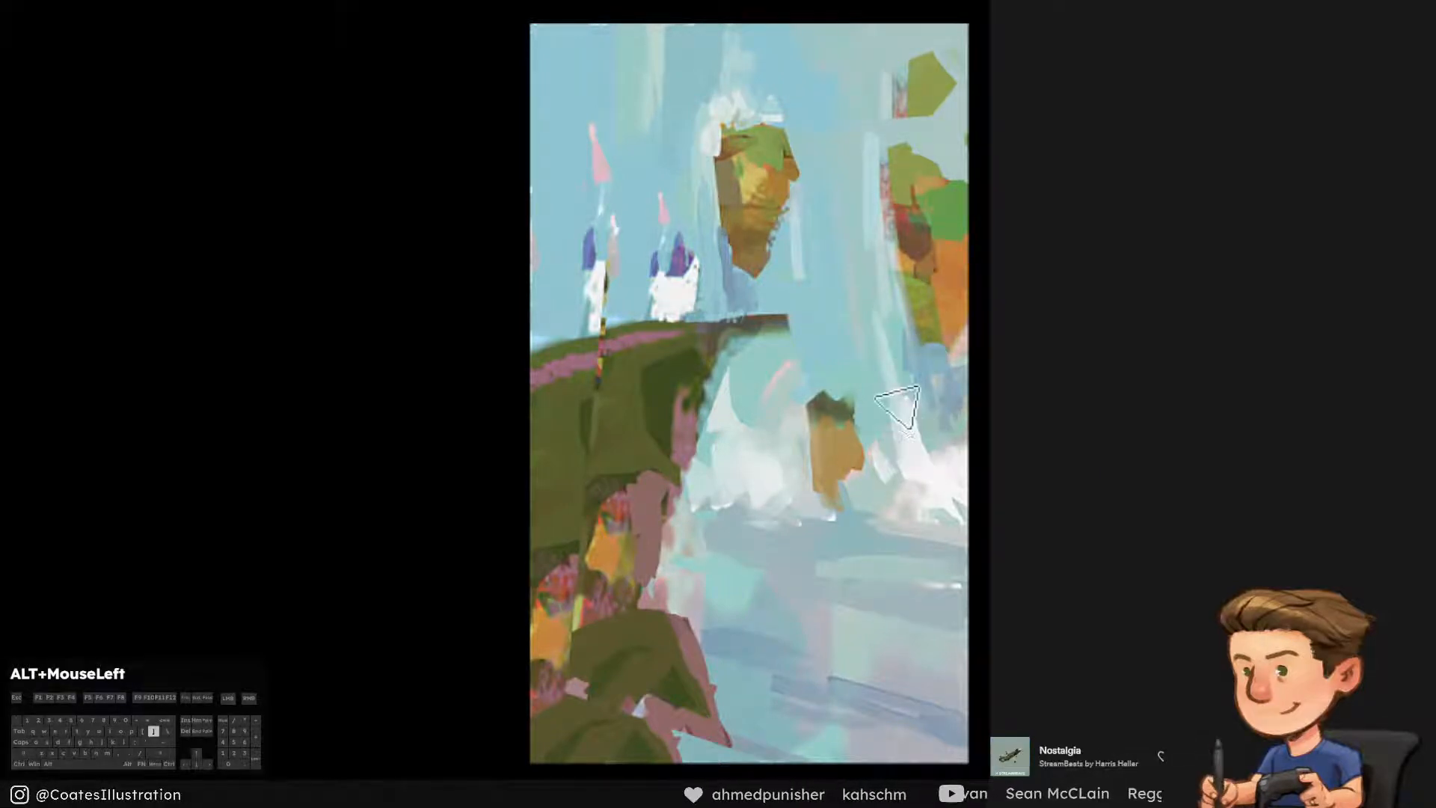
pyautogui.moveTo(869, 379)
pyautogui.mouseDown()
pyautogui.moveTo(882, 486)
pyautogui.moveTo(895, 426)
pyautogui.moveTo(868, 378)
pyautogui.mouseUp()
pyautogui.hotkey('ctrl', 'alt', 'z')
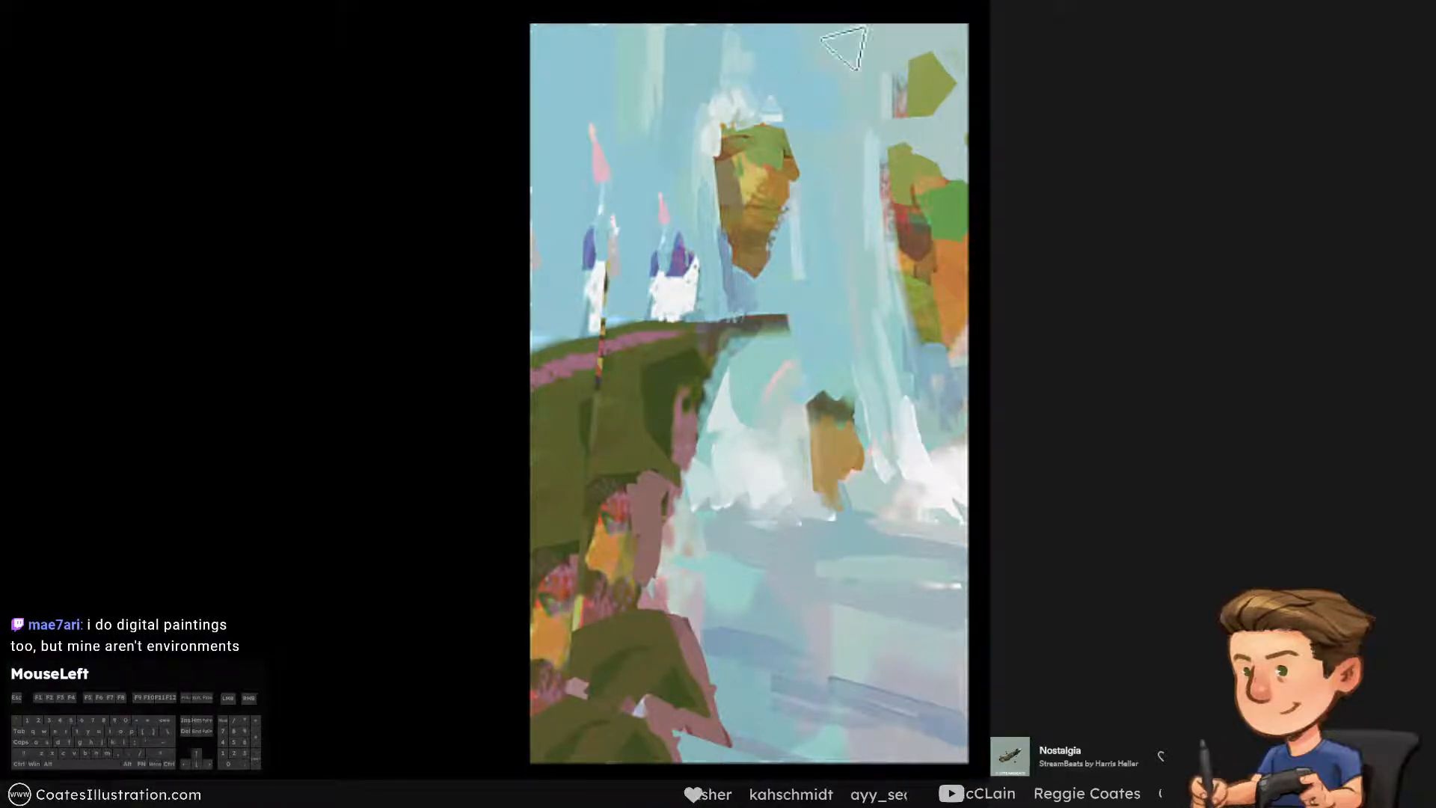
# Give the small upper-right floating rock a sampled orange underside, trying a sky-coloured cleanup of its left edge first
pyautogui.keyDown('alt'); pyautogui.click(839, 115); pyautogui.keyUp('alt')
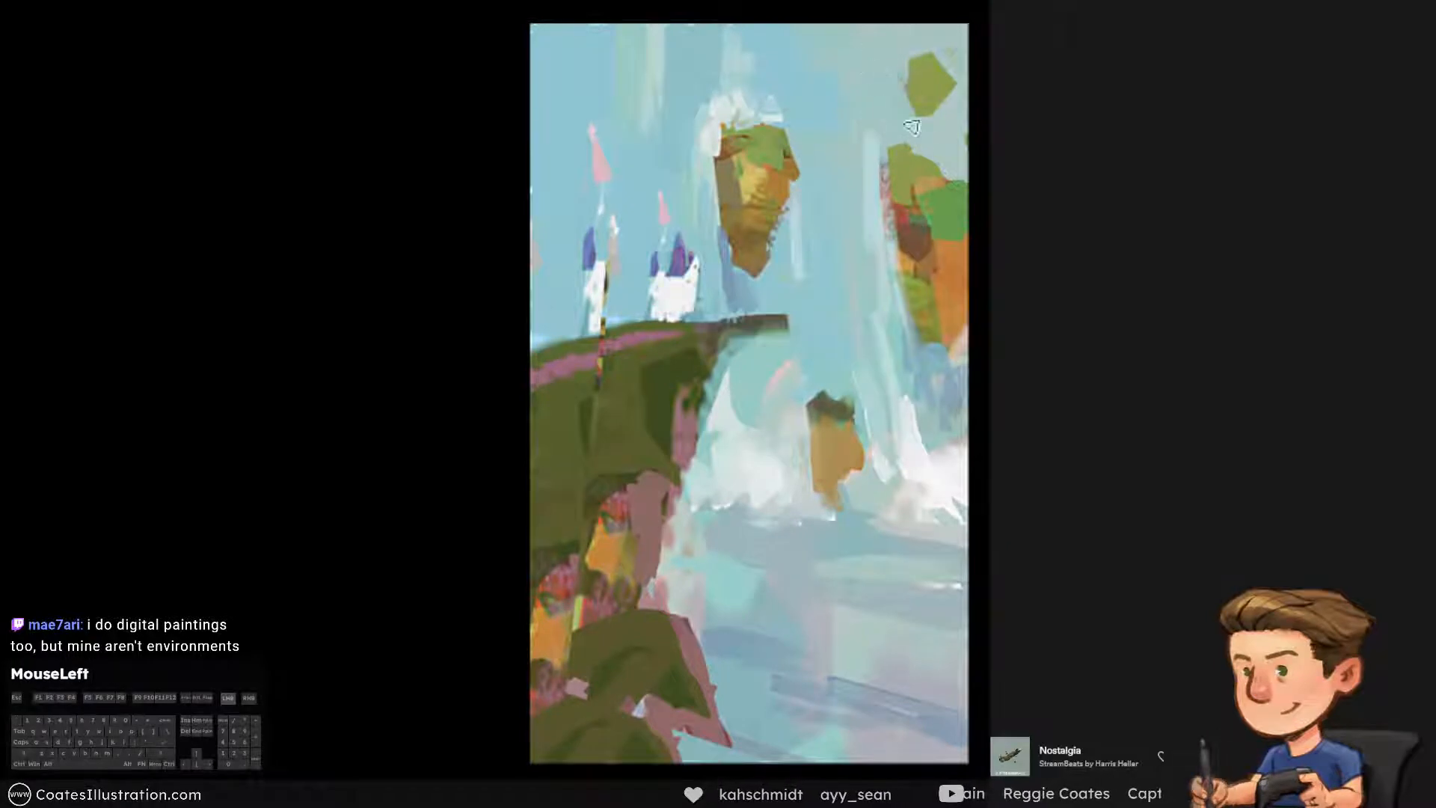
pyautogui.hotkey('ctrl', 'alt', 'z')
pyautogui.keyDown('alt'); pyautogui.click(947, 297); pyautogui.keyUp('alt')
pyautogui.moveTo(893, 115); pyautogui.dragTo(888, 83)
pyautogui.hotkey('ctrl', 'alt', 'z')
pyautogui.moveTo(919, 137)
pyautogui.mouseDown()
pyautogui.moveTo(911, 88)
pyautogui.moveTo(917, 123)
pyautogui.mouseUp()
pyautogui.hotkey('ctrl', 'alt', 'z')
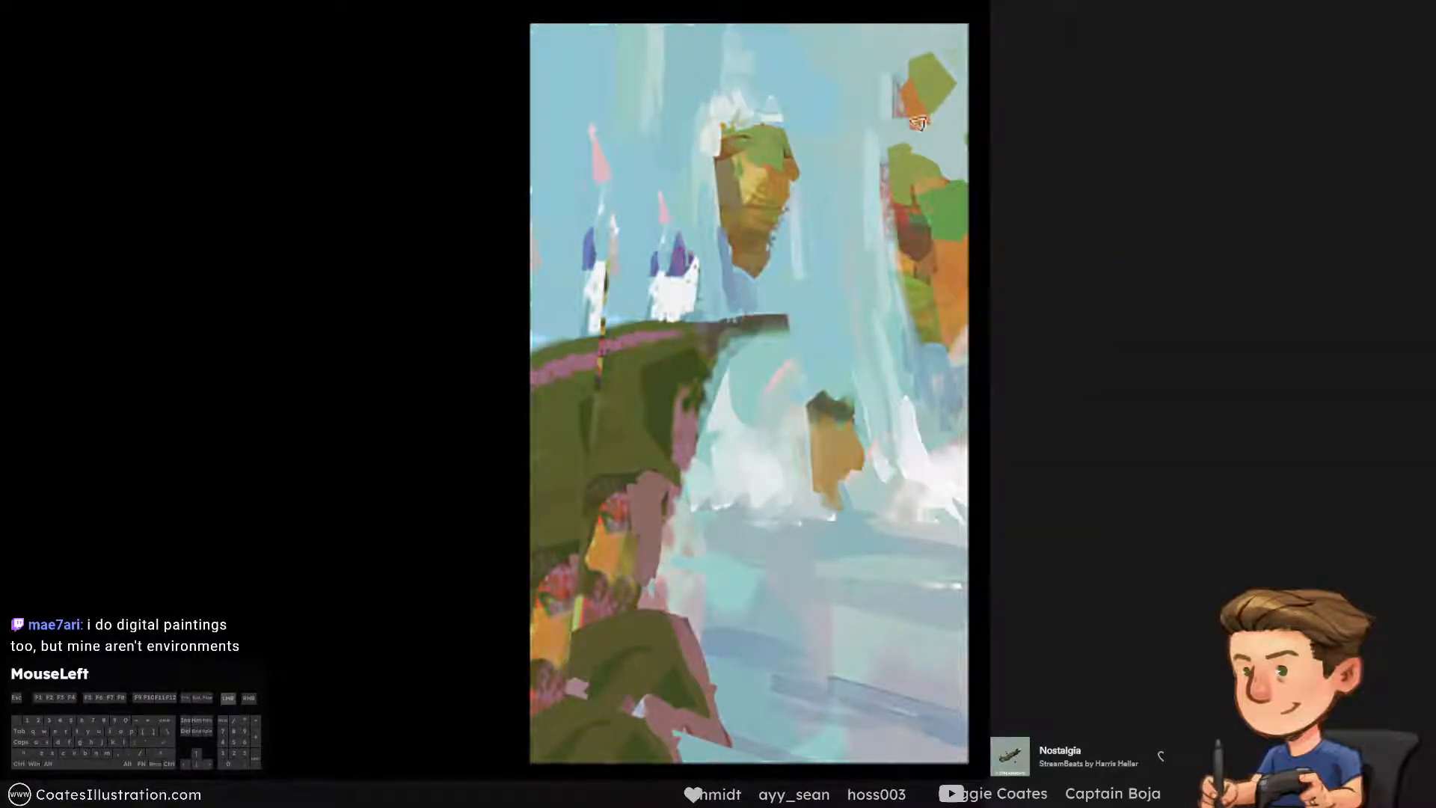
# Paint sampled whitish mist above and around the small upper-right rock with a larger brush, reshaping its green top
pyautogui.keyDown('alt'); pyautogui.click(726, 112); pyautogui.keyUp('alt')
pyautogui.press(']')
pyautogui.moveTo(899, 18)
pyautogui.mouseDown()
pyautogui.moveTo(909, 60)
pyautogui.moveTo(926, 35)
pyautogui.mouseUp()
pyautogui.keyDown('alt'); pyautogui.click(935, 51); pyautogui.keyUp('alt')
pyautogui.moveTo(923, 84)
pyautogui.mouseDown()
pyautogui.moveTo(953, 6)
pyautogui.moveTo(935, 30)
pyautogui.mouseUp()
pyautogui.keyDown('alt'); pyautogui.click(847, 42); pyautogui.keyUp('alt')
pyautogui.keyDown('alt'); pyautogui.click(924, 28); pyautogui.keyUp('alt')
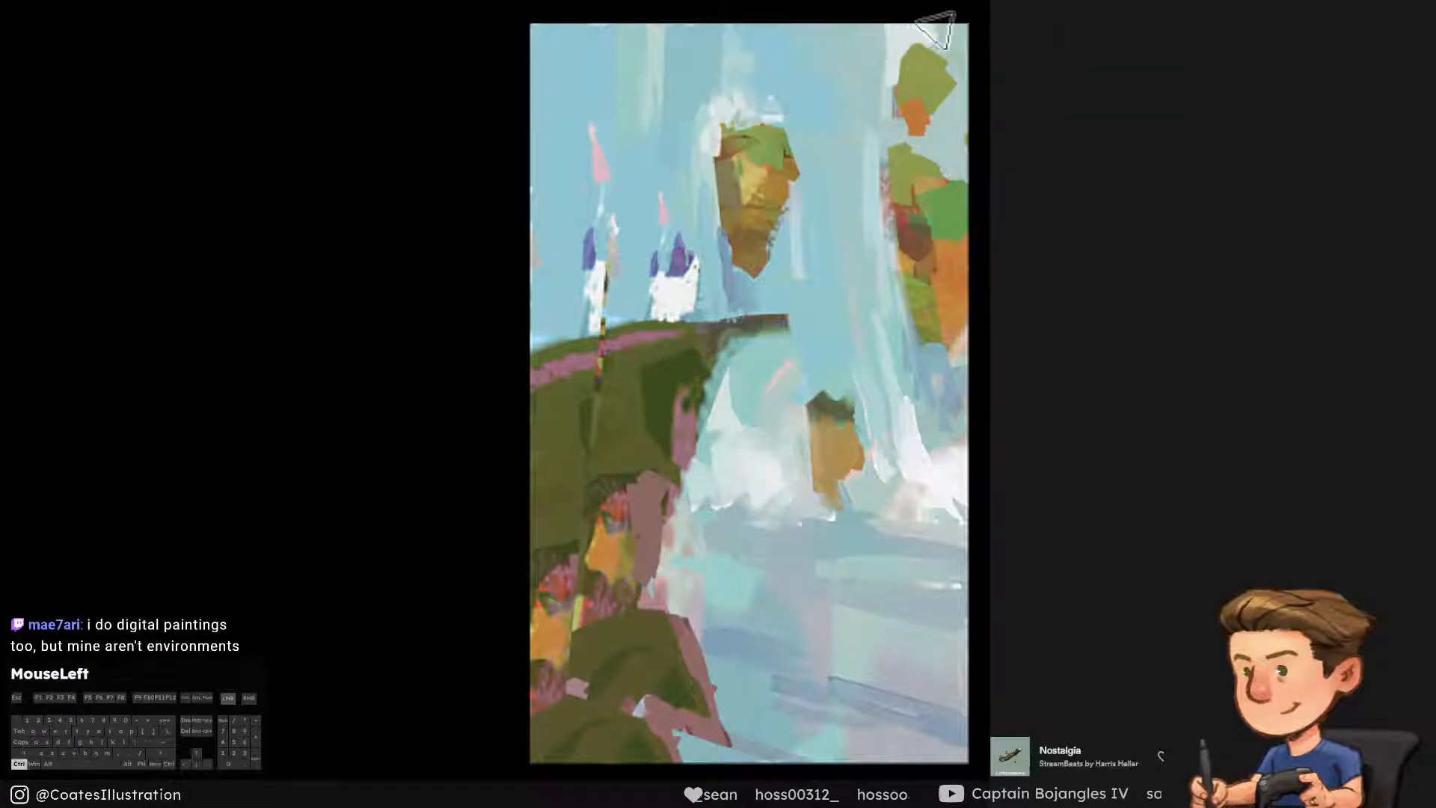
pyautogui.hotkey('ctrl', 'alt', 'z')
# Paint pale mist strokes in the gap between the small upper-right rock and the large rock below it
pyautogui.moveTo(877, 213)
pyautogui.mouseDown()
pyautogui.moveTo(922, 123)
pyautogui.moveTo(882, 175)
pyautogui.mouseUp()
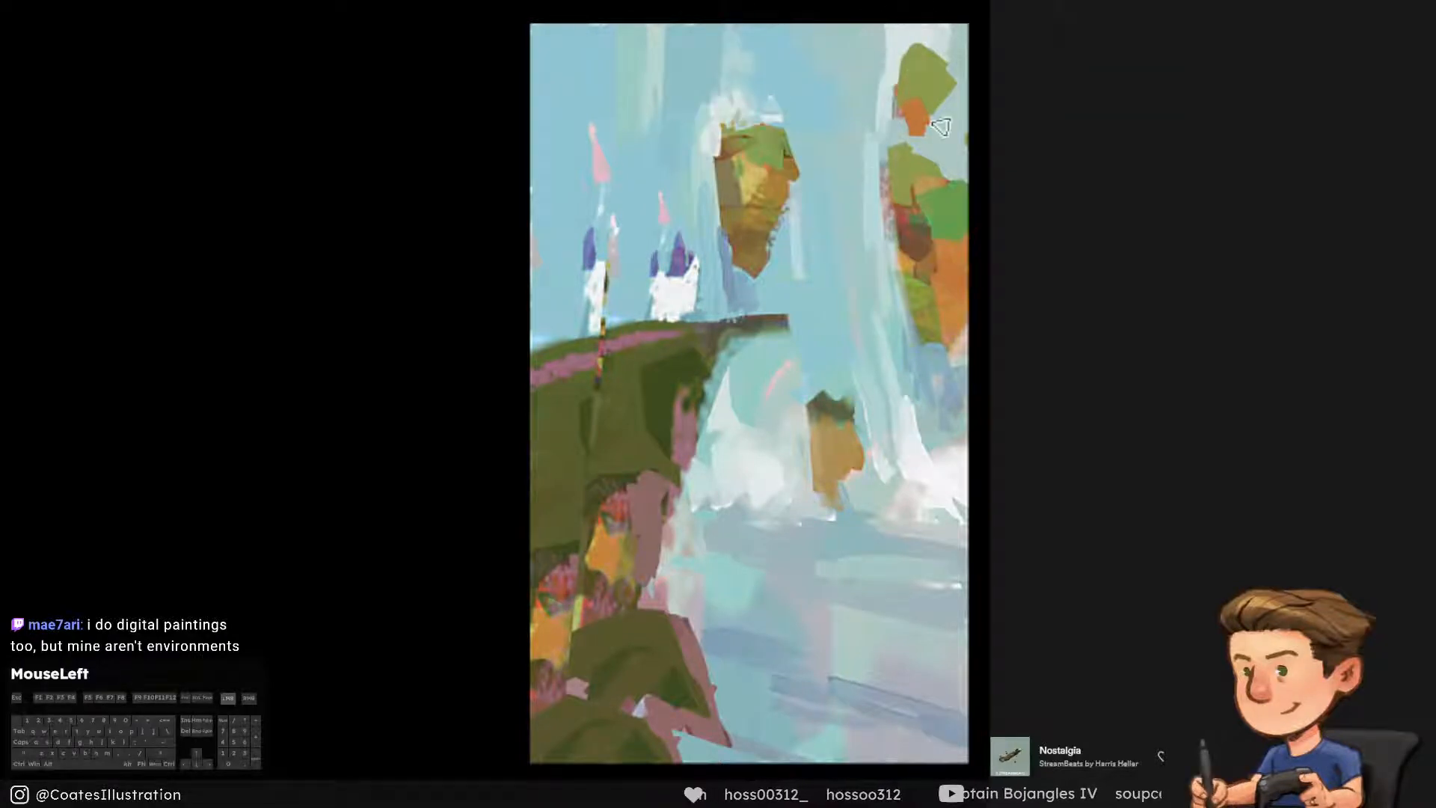
pyautogui.keyDown('alt'); pyautogui.click(939, 378); pyautogui.keyUp('alt')
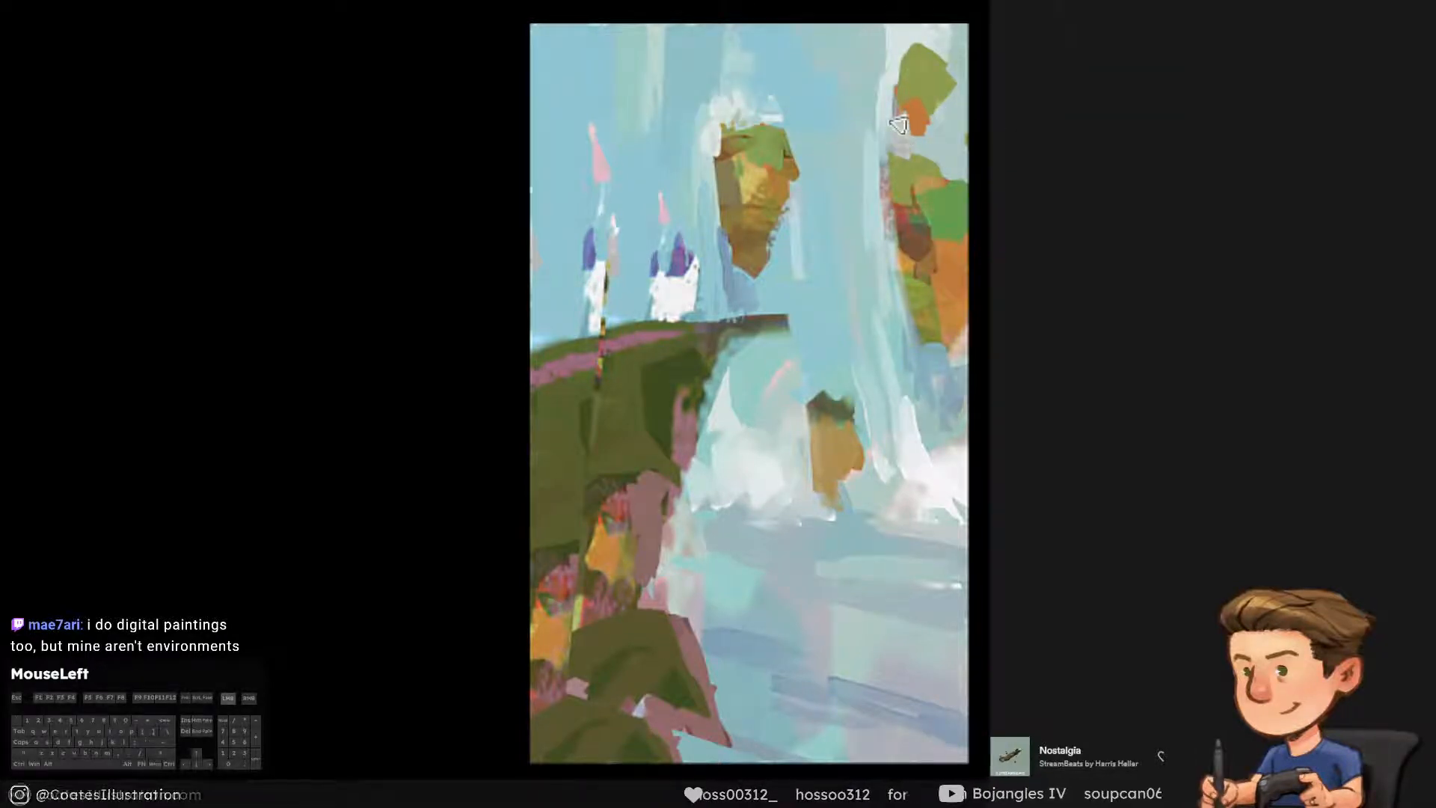
pyautogui.keyDown('alt'); pyautogui.click(924, 370); pyautogui.keyUp('alt')
pyautogui.moveTo(892, 145); pyautogui.dragTo(894, 90)
pyautogui.hotkey('ctrl', 'alt', 'z')
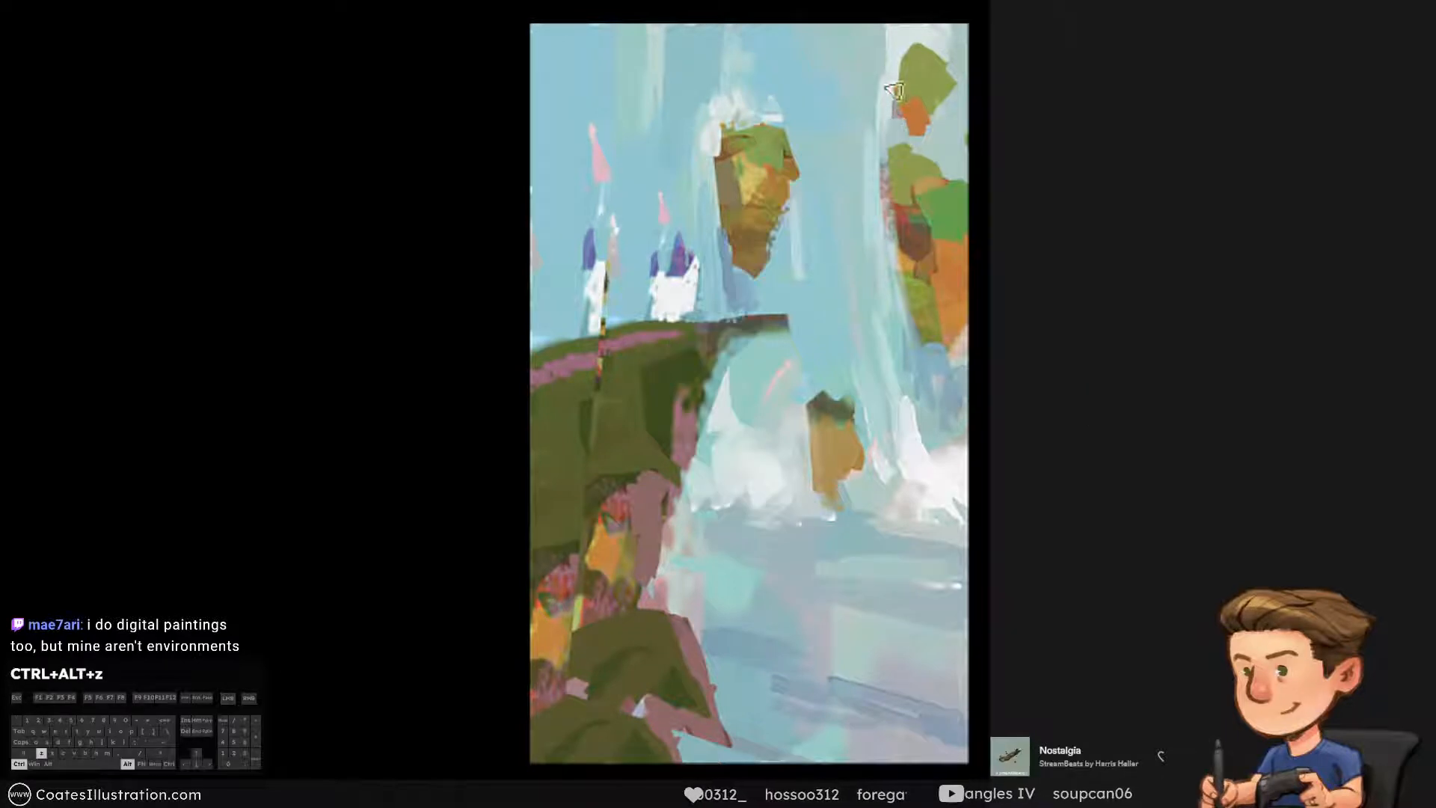
pyautogui.keyDown('alt'); pyautogui.click(900, 75); pyautogui.keyUp('alt')
pyautogui.moveTo(918, 147); pyautogui.dragTo(896, 161)
pyautogui.hotkey('ctrl', 'alt', 'z')
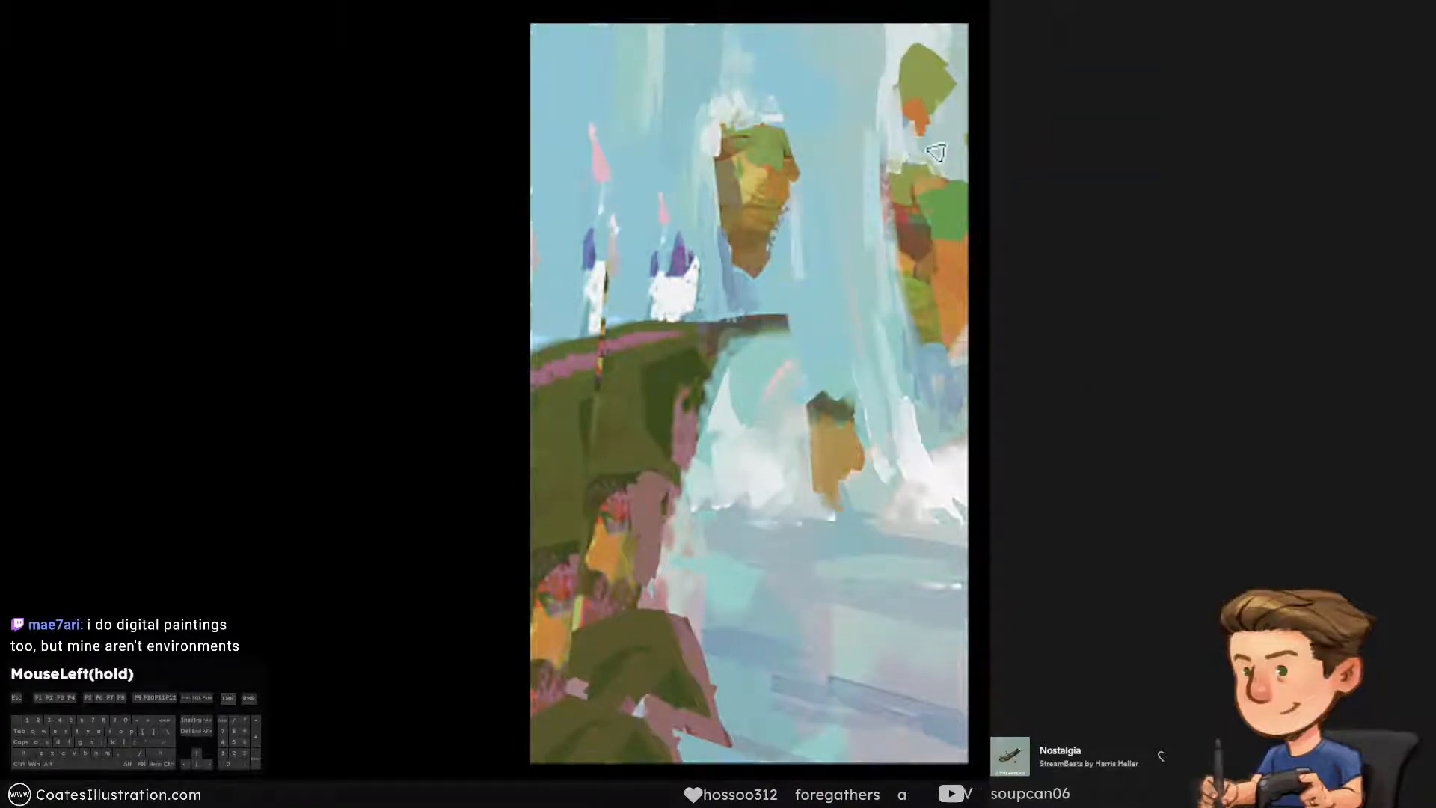
# Add long pale vertical waterfall strokes in the sky just left of the right-hand rocks
pyautogui.press(']')
pyautogui.moveTo(881, 143); pyautogui.dragTo(869, 179)
pyautogui.hotkey('ctrl', 'alt', 'z')
pyautogui.moveTo(879, 102)
pyautogui.mouseDown()
pyautogui.moveTo(904, 192)
pyautogui.moveTo(879, 183)
pyautogui.mouseUp()
pyautogui.keyDown('alt'); pyautogui.click(835, 110); pyautogui.keyUp('alt')
pyautogui.moveTo(857, 93); pyautogui.dragTo(864, 281)
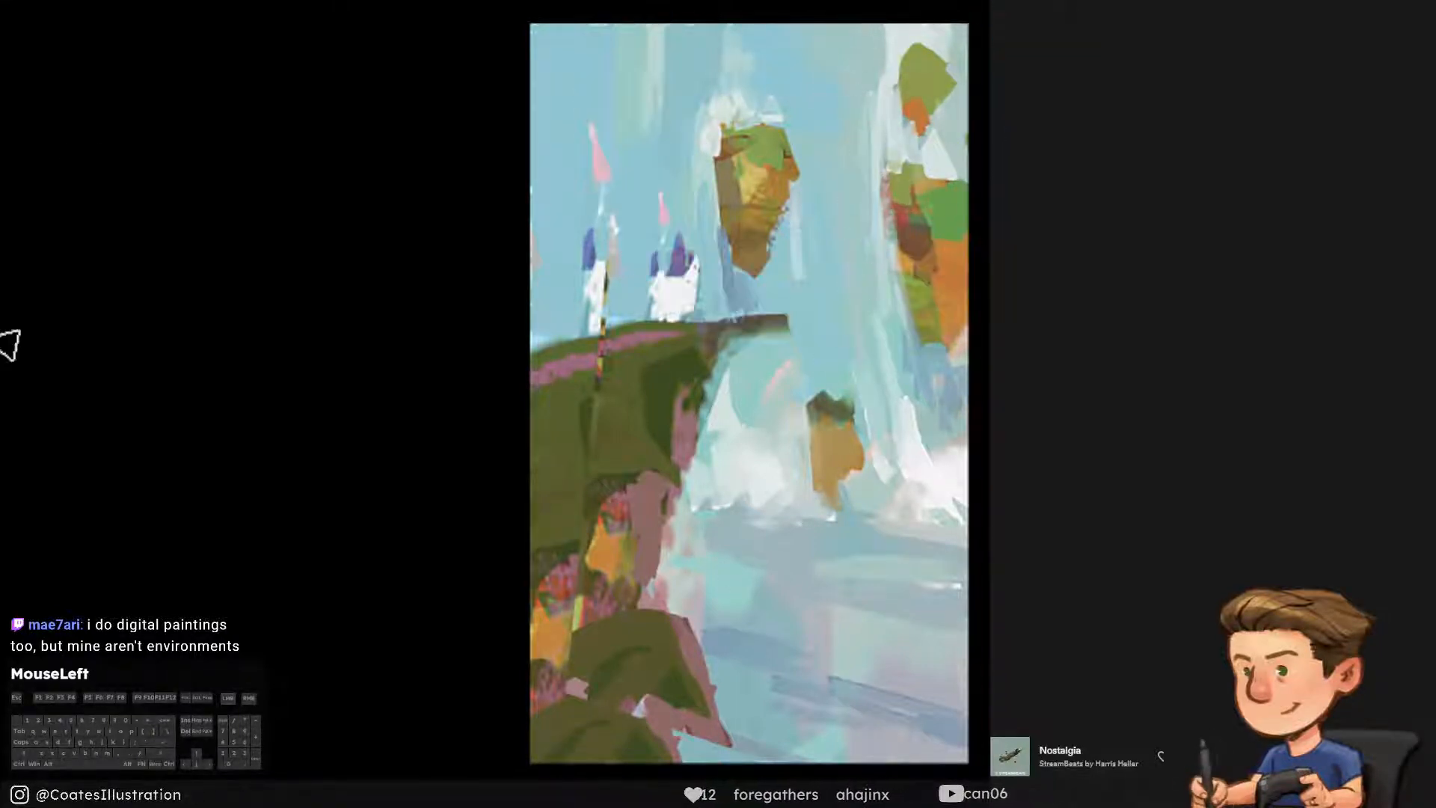
# Paint out the left castle tower with sampled sky blue
pyautogui.keyDown('alt'); pyautogui.click(631, 253); pyautogui.keyUp('alt')
pyautogui.moveTo(627, 217); pyautogui.dragTo(584, 254)
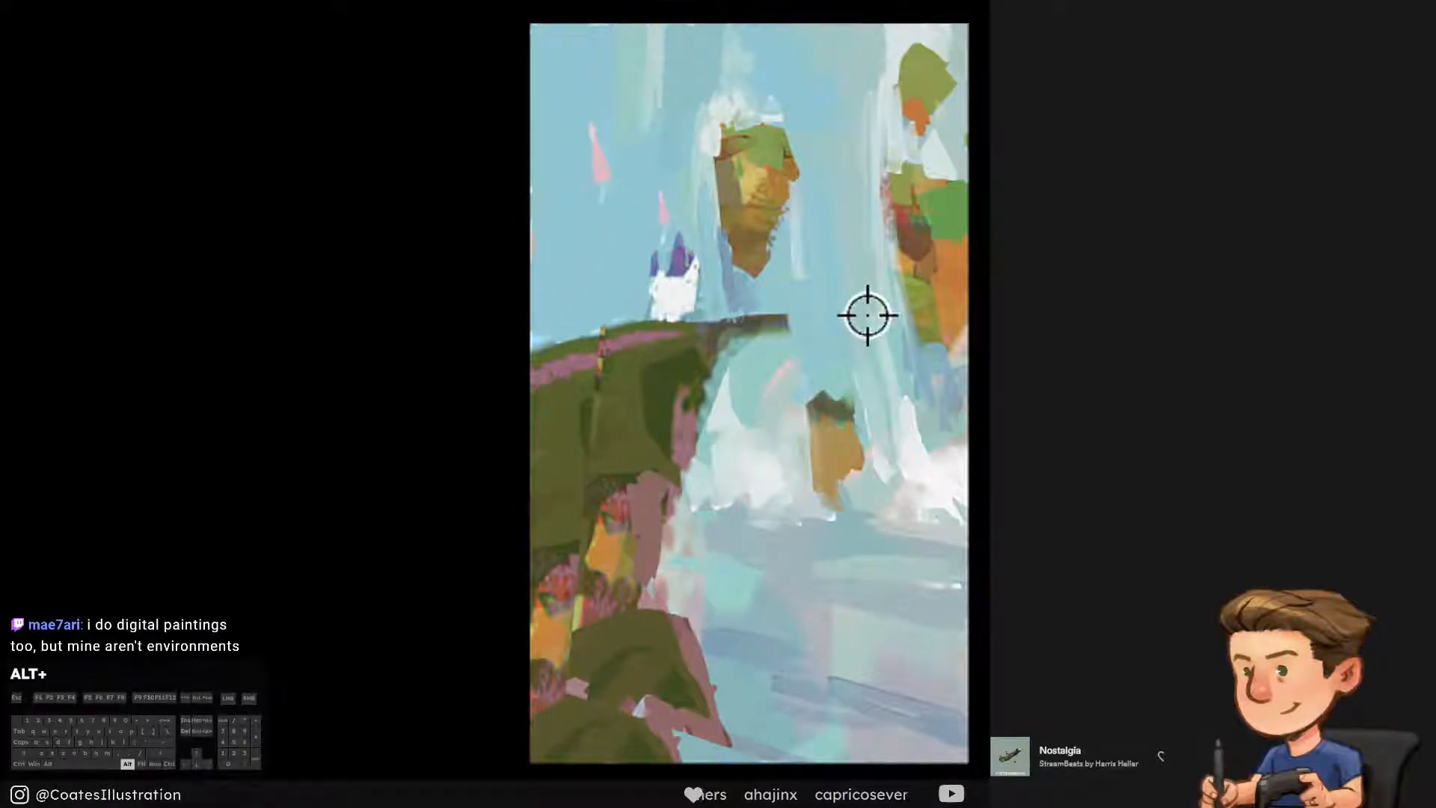
pyautogui.keyDown('alt'); pyautogui.click(720, 111); pyautogui.keyUp('alt')
pyautogui.moveTo(496, 7); pyautogui.dragTo(589, 338)
pyautogui.hotkey('ctrl', 'alt', 'z')
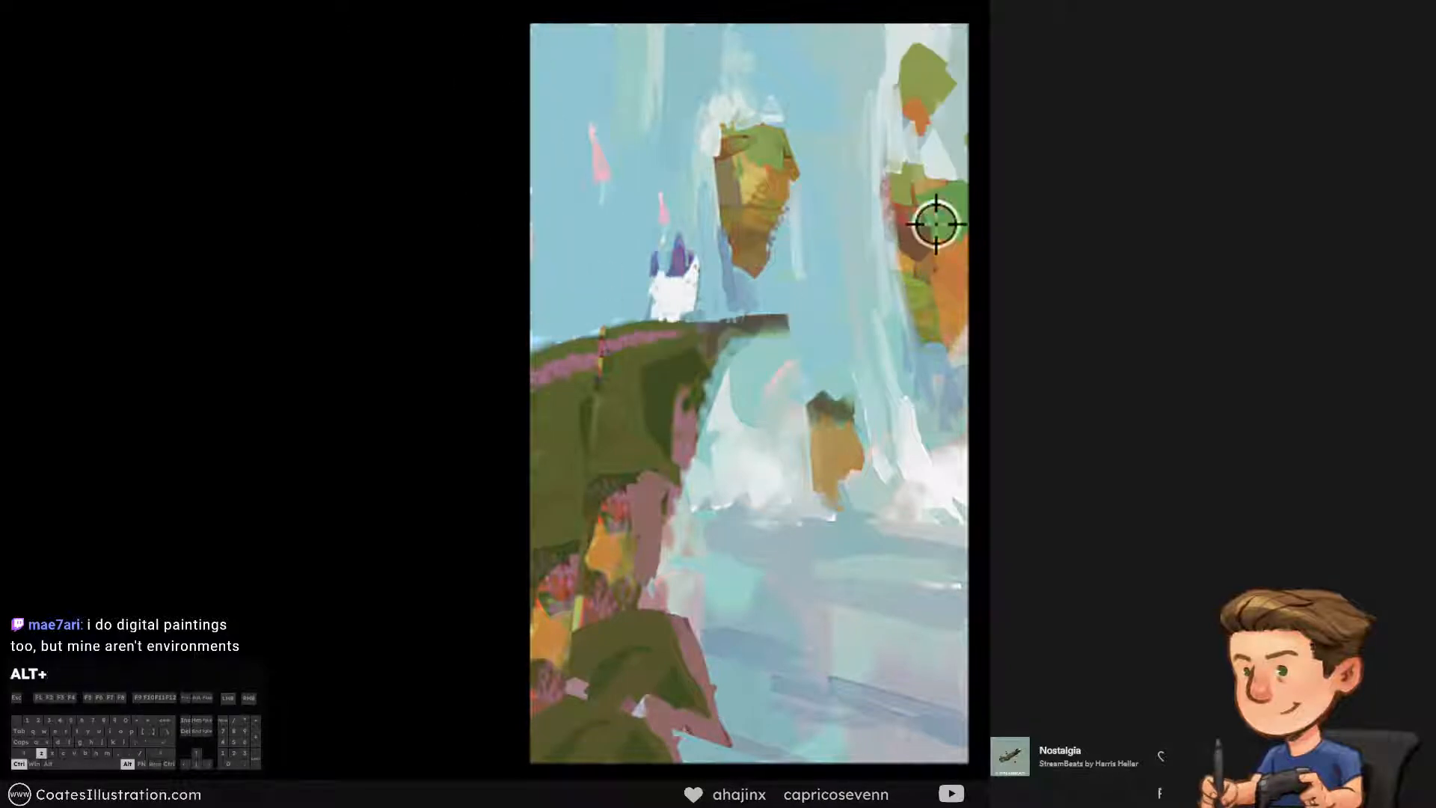
# Block in a new orange floating rock at the left canvas edge above the cliff, using orange sampled from the right-hand rock
pyautogui.keyDown('alt'); pyautogui.click(946, 278); pyautogui.keyUp('alt')
pyautogui.moveTo(527, 189); pyautogui.dragTo(538, 245)
pyautogui.hotkey('ctrl', 'alt', 'z')
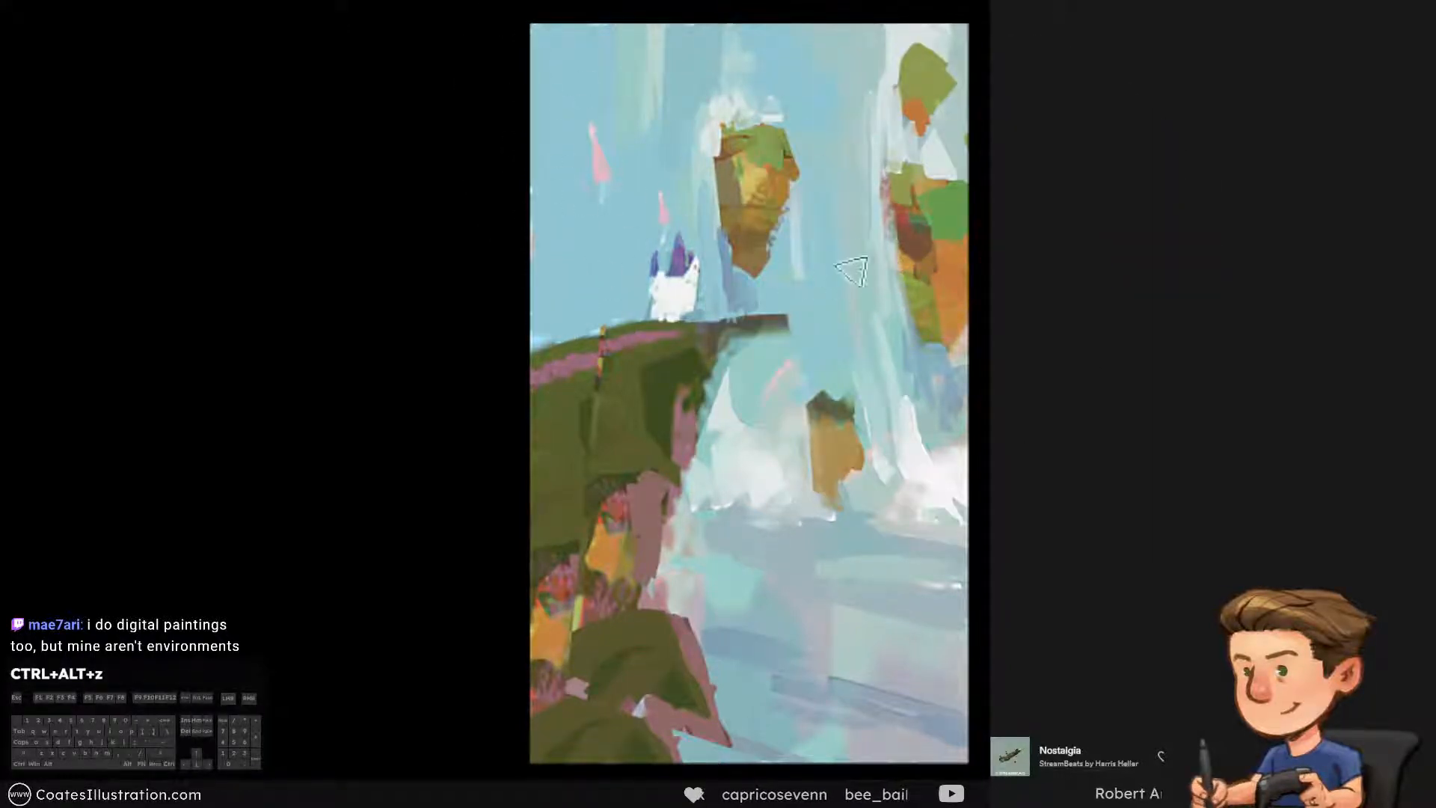
pyautogui.moveTo(524, 131); pyautogui.dragTo(559, 288)
pyautogui.hotkey('ctrl', 'alt', 'z')
pyautogui.moveTo(516, 45); pyautogui.dragTo(552, 199)
pyautogui.hotkey('ctrl', 'alt', 'z')
pyautogui.moveTo(516, 126)
pyautogui.mouseDown()
pyautogui.moveTo(568, 192)
pyautogui.moveTo(535, 175)
pyautogui.moveTo(532, 260)
pyautogui.moveTo(553, 276)
pyautogui.mouseUp()
pyautogui.keyDown('alt'); pyautogui.click(621, 253); pyautogui.keyUp('alt')
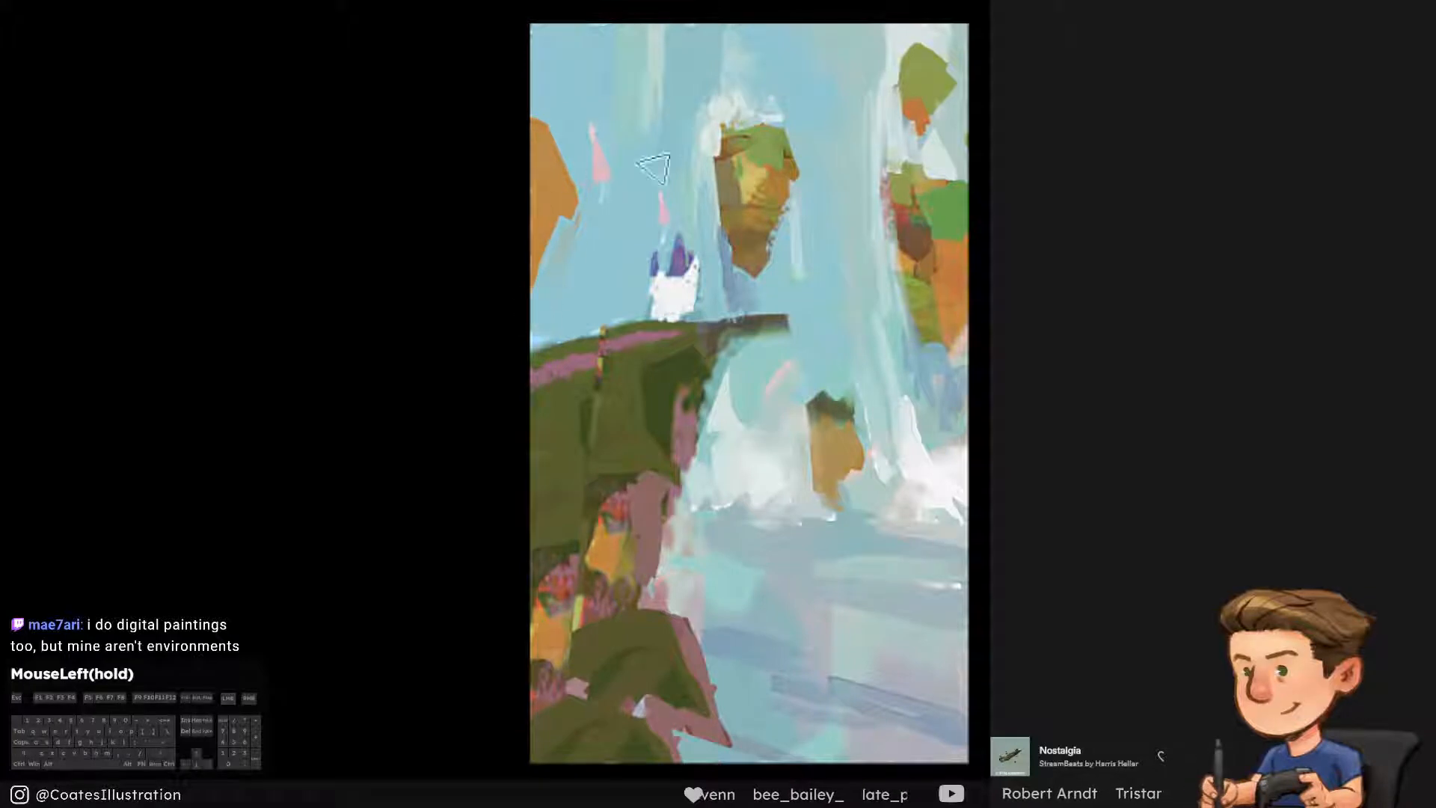
# Paint a sampled green top onto the orange rock at the left canvas edge
pyautogui.keyDown('alt'); pyautogui.click(943, 211); pyautogui.keyUp('alt')
pyautogui.moveTo(579, 149)
pyautogui.mouseDown()
pyautogui.moveTo(555, 191)
pyautogui.moveTo(527, 125)
pyautogui.mouseUp()
pyautogui.hotkey('ctrl', 'alt', 'z')
pyautogui.hotkey('ctrl', 'alt', 'z')
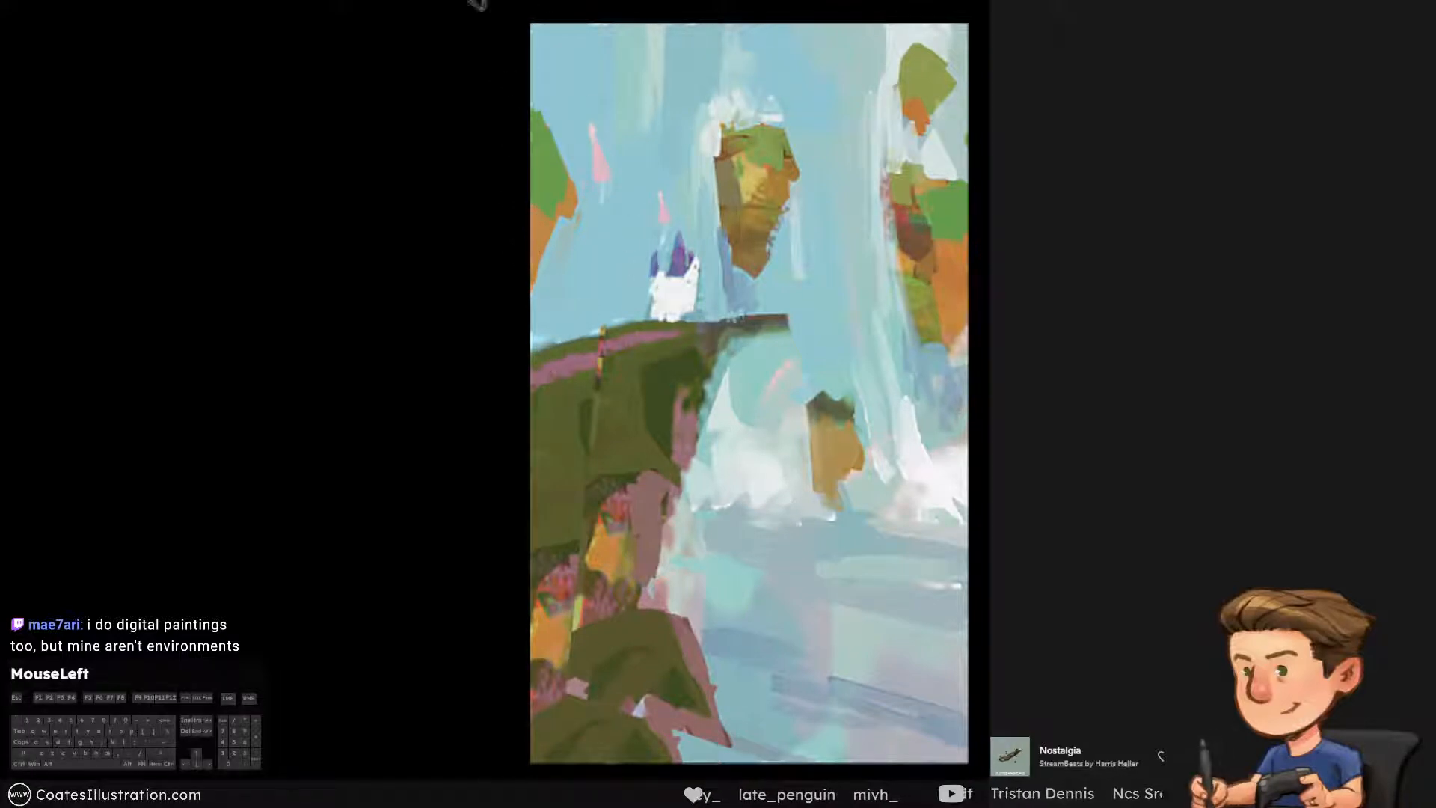
# Trim the underside and right edge of the left-edge rock with sampled sky blue
pyautogui.keyDown('alt'); pyautogui.click(555, 238); pyautogui.keyUp('alt')
pyautogui.moveTo(558, 254); pyautogui.dragTo(524, 327)
pyautogui.hotkey('ctrl', 'alt', 'z')
pyautogui.keyDown('alt'); pyautogui.click(580, 215); pyautogui.keyUp('alt')
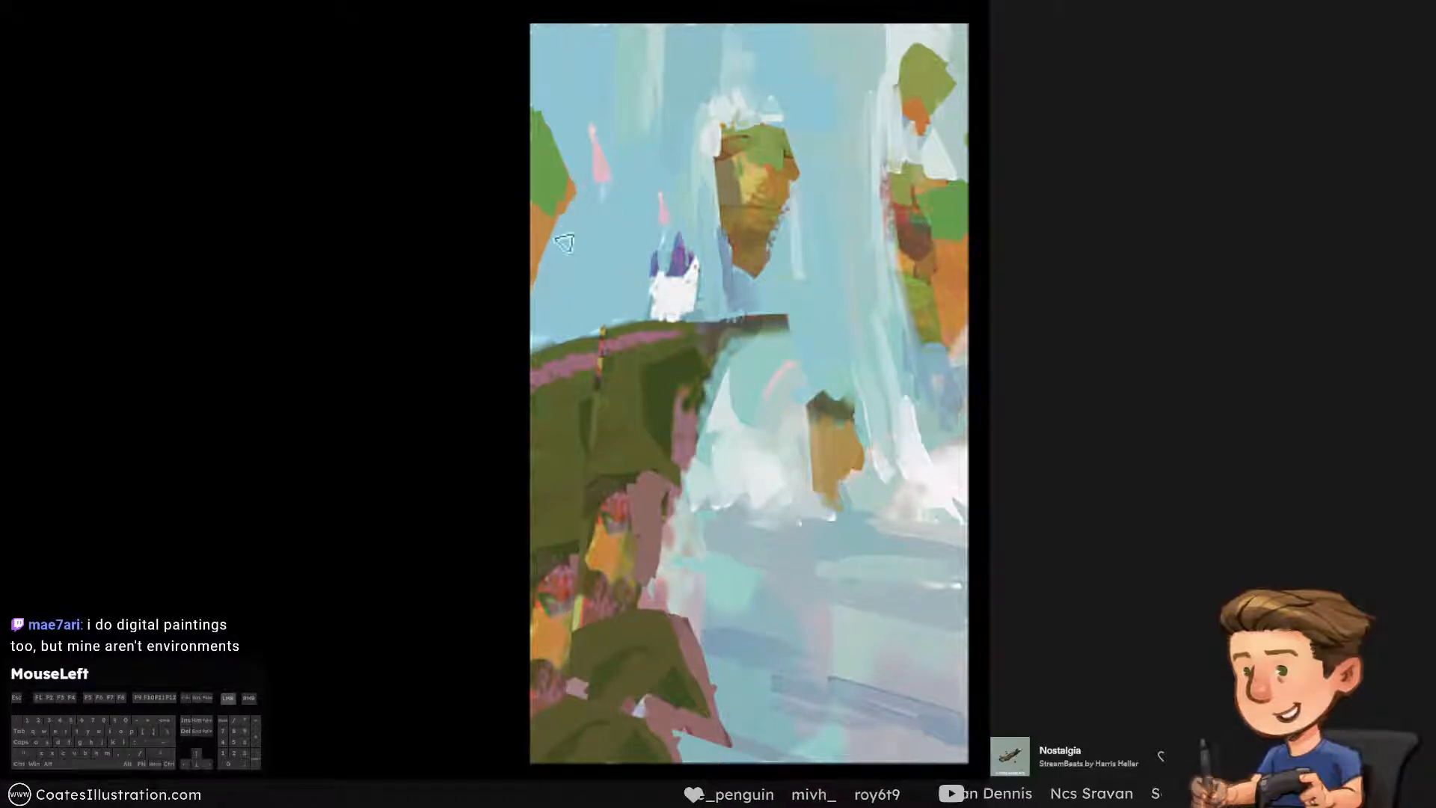
pyautogui.keyDown('alt'); pyautogui.click(558, 160); pyautogui.keyUp('alt')
pyautogui.moveTo(559, 142); pyautogui.dragTo(567, 199)
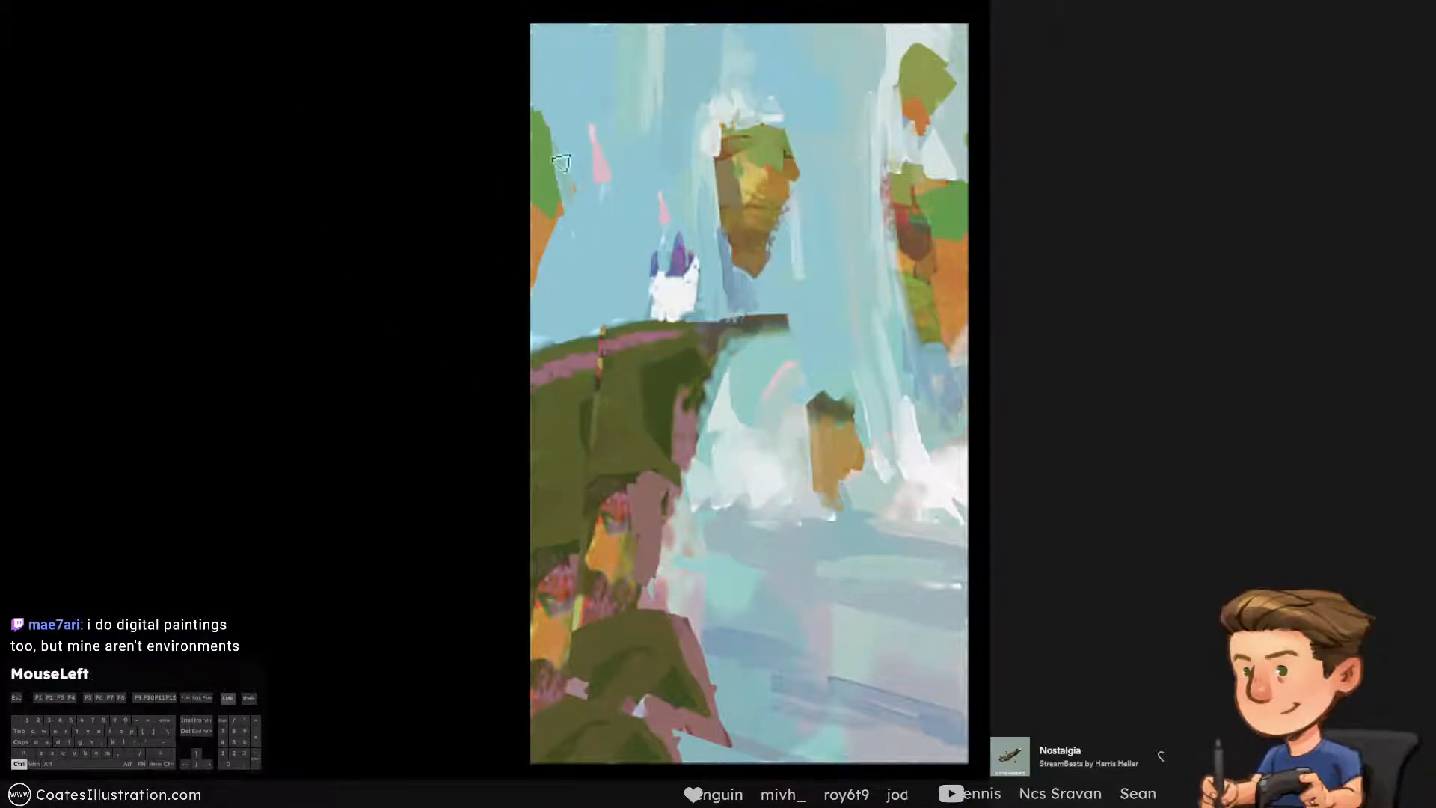
pyautogui.hotkey('ctrl', 'alt', 'z')
pyautogui.keyDown('alt'); pyautogui.click(557, 190); pyautogui.keyUp('alt')
# Shade the orange underside of the left-edge rock with brown sampled from the central floating rock
pyautogui.keyDown('alt'); pyautogui.click(753, 217); pyautogui.keyUp('alt')
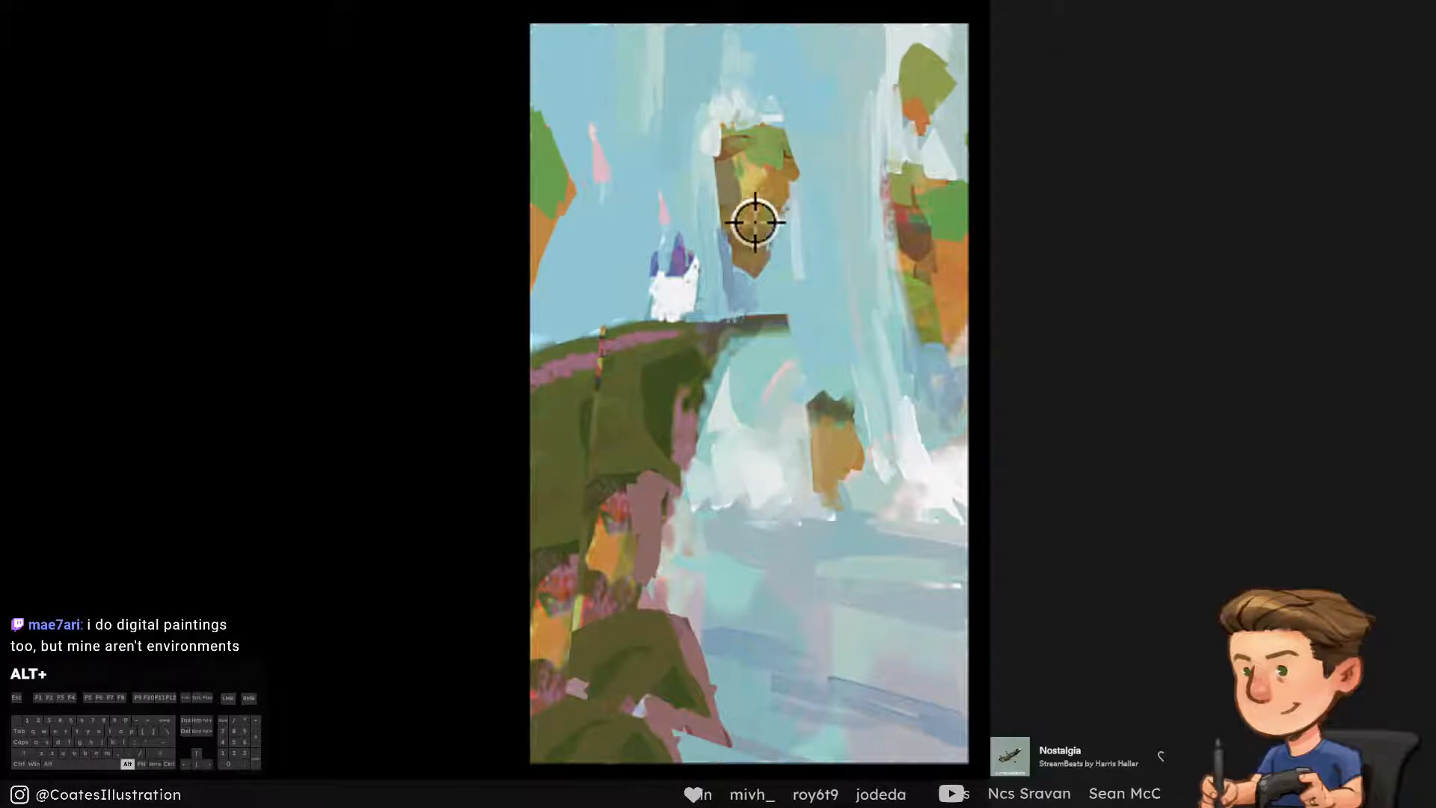
pyautogui.moveTo(529, 199); pyautogui.dragTo(523, 282)
pyautogui.hotkey('ctrl', 'alt', 'z')
pyautogui.moveTo(549, 221); pyautogui.dragTo(521, 290)
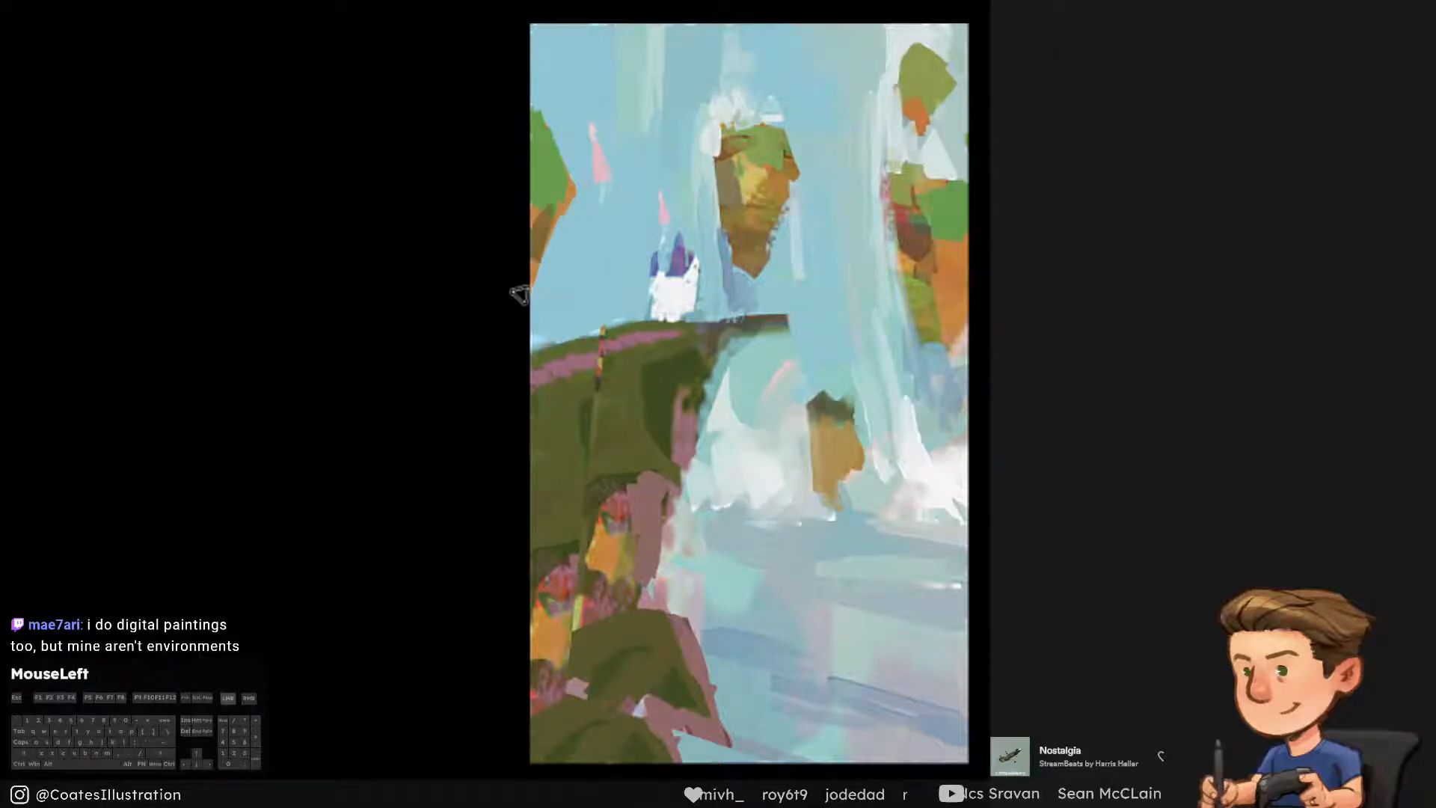
pyautogui.hotkey('ctrl', 'alt', 'z')
pyautogui.moveTo(530, 214); pyautogui.dragTo(532, 303)
pyautogui.keyDown('alt'); pyautogui.click(545, 224); pyautogui.keyUp('alt')
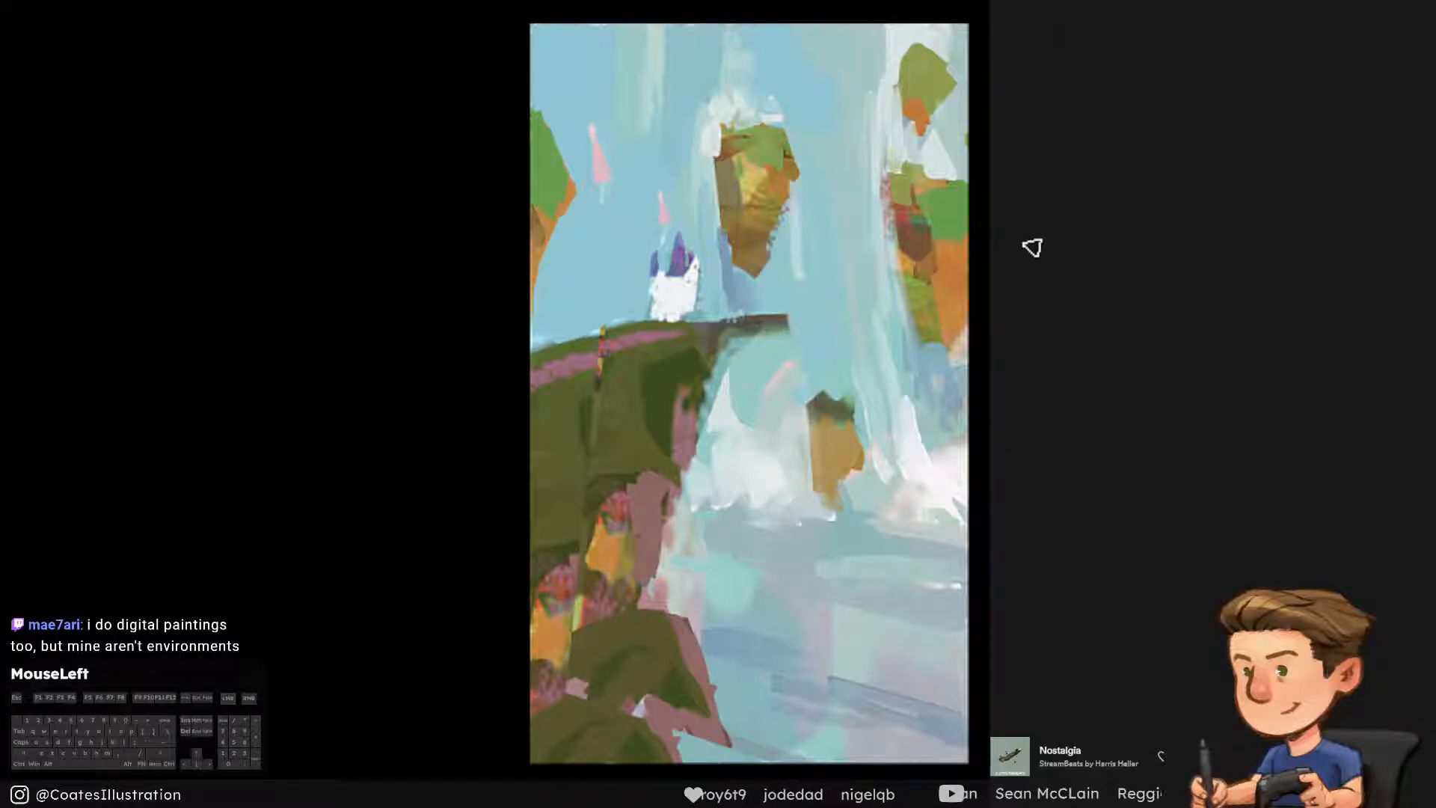
pyautogui.keyDown('alt'); pyautogui.click(718, 419); pyautogui.keyUp('alt')
pyautogui.moveTo(775, 321); pyautogui.dragTo(785, 438)
pyautogui.hotkey('ctrl', 'alt', 'z')
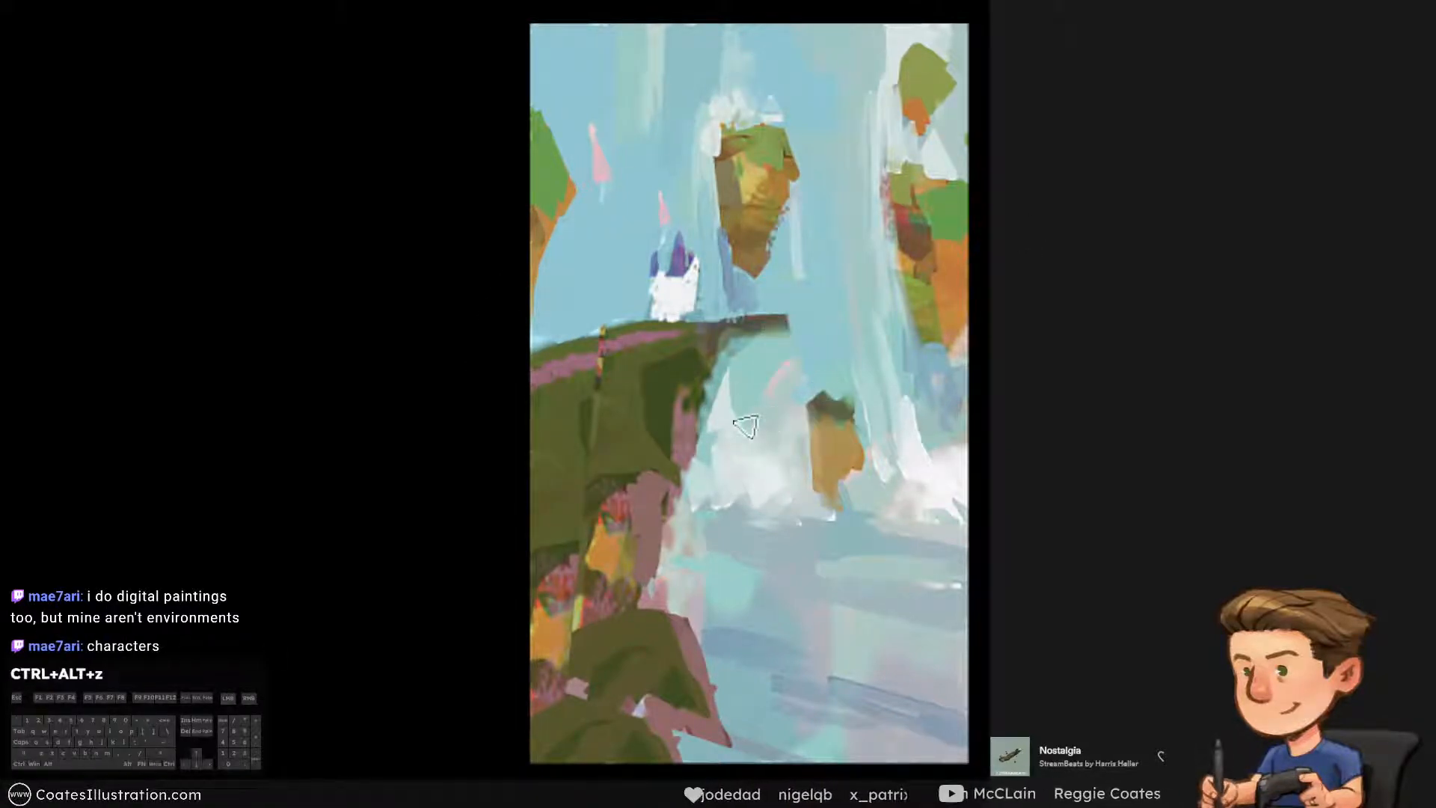
pyautogui.keyDown('alt'); pyautogui.click(558, 128); pyautogui.keyUp('alt')
pyautogui.hotkey('ctrl', 'alt', 'z')
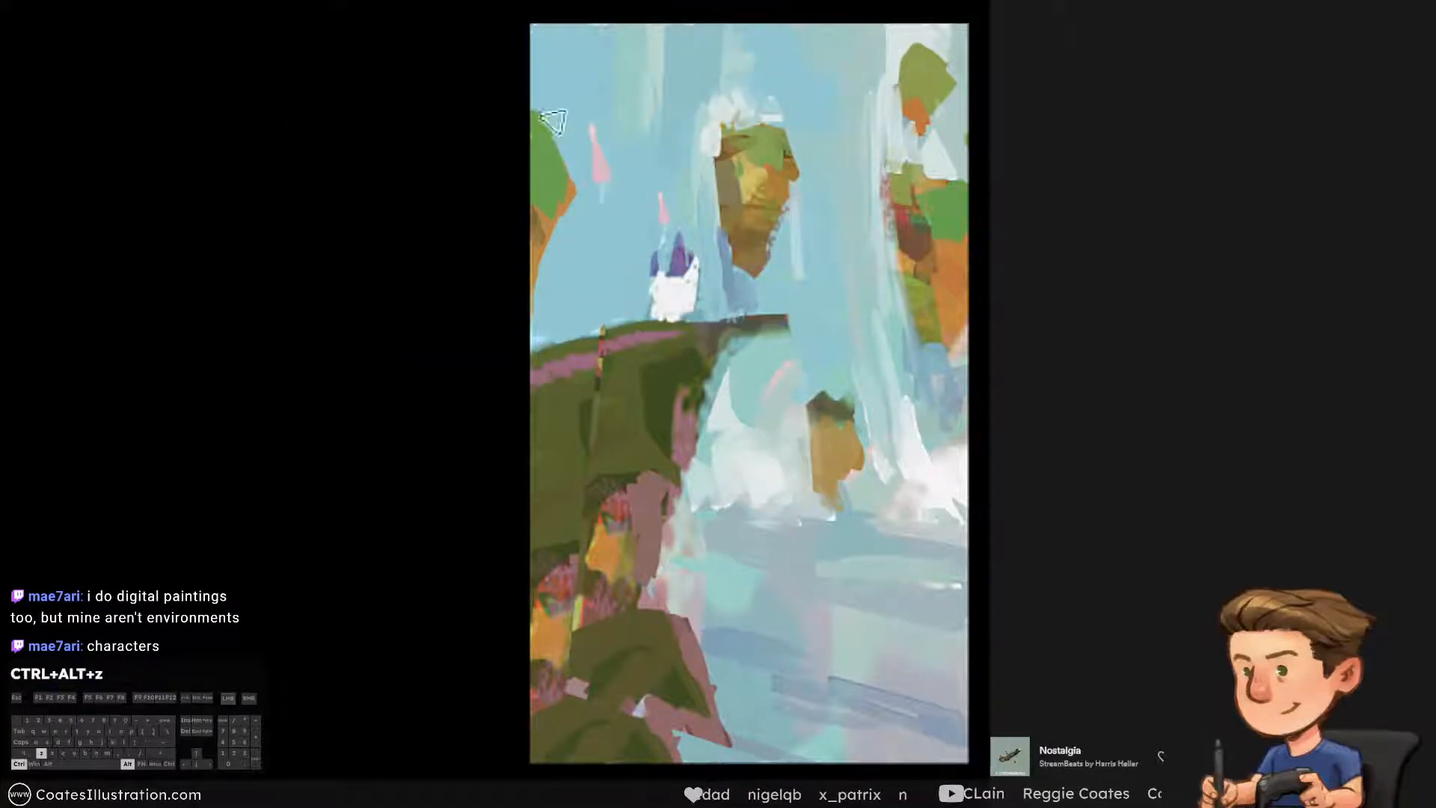
pyautogui.moveTo(482, 83); pyautogui.dragTo(545, 141)
pyautogui.hotkey('ctrl', 'alt', 'z')
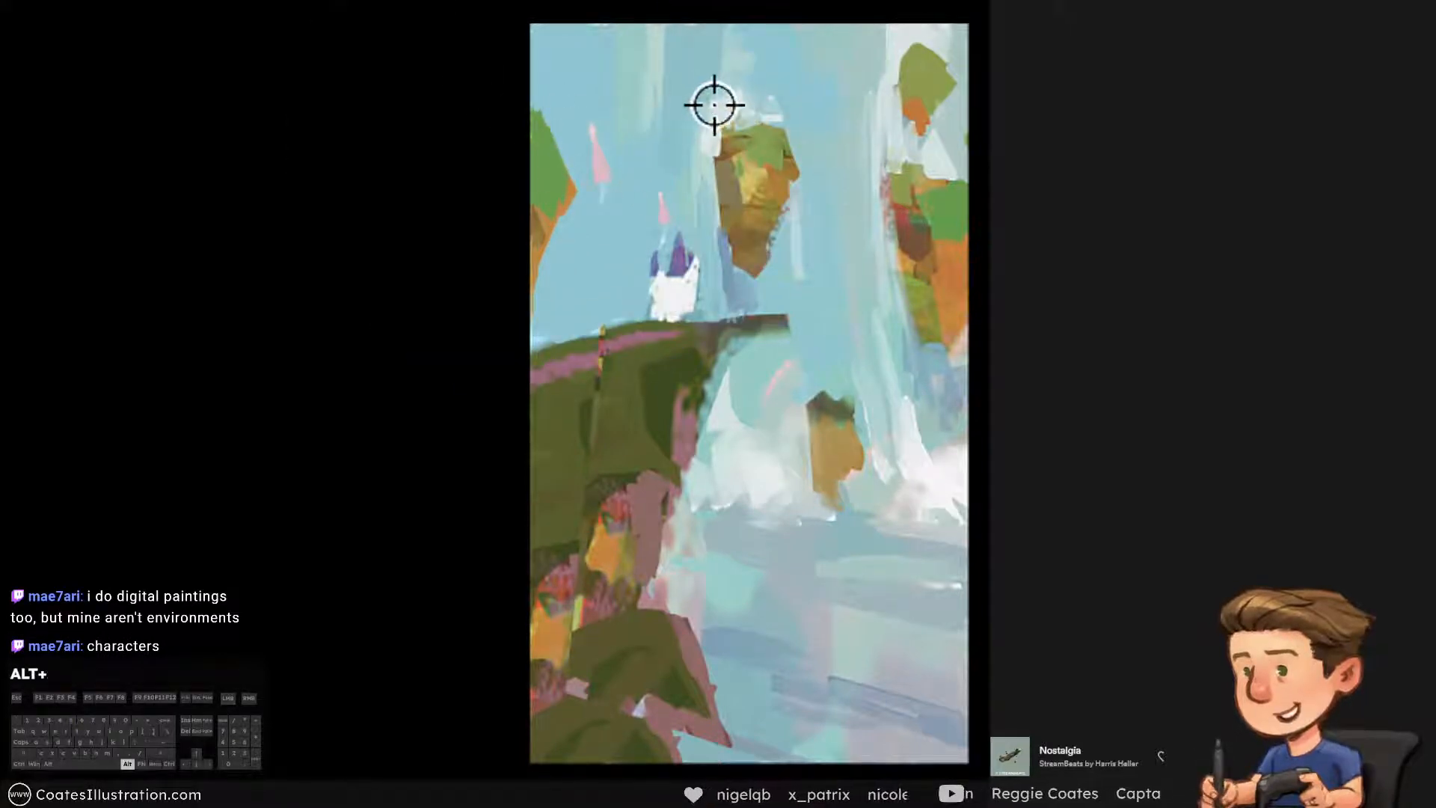
# Paint sampled pale mist above the left-edge rock in the upper-left corner and save the painting
pyautogui.keyDown('alt'); pyautogui.click(714, 105); pyautogui.keyUp('alt')
pyautogui.moveTo(570, 58); pyautogui.dragTo(529, 32)
pyautogui.hotkey('ctrl', 'alt', 'z')
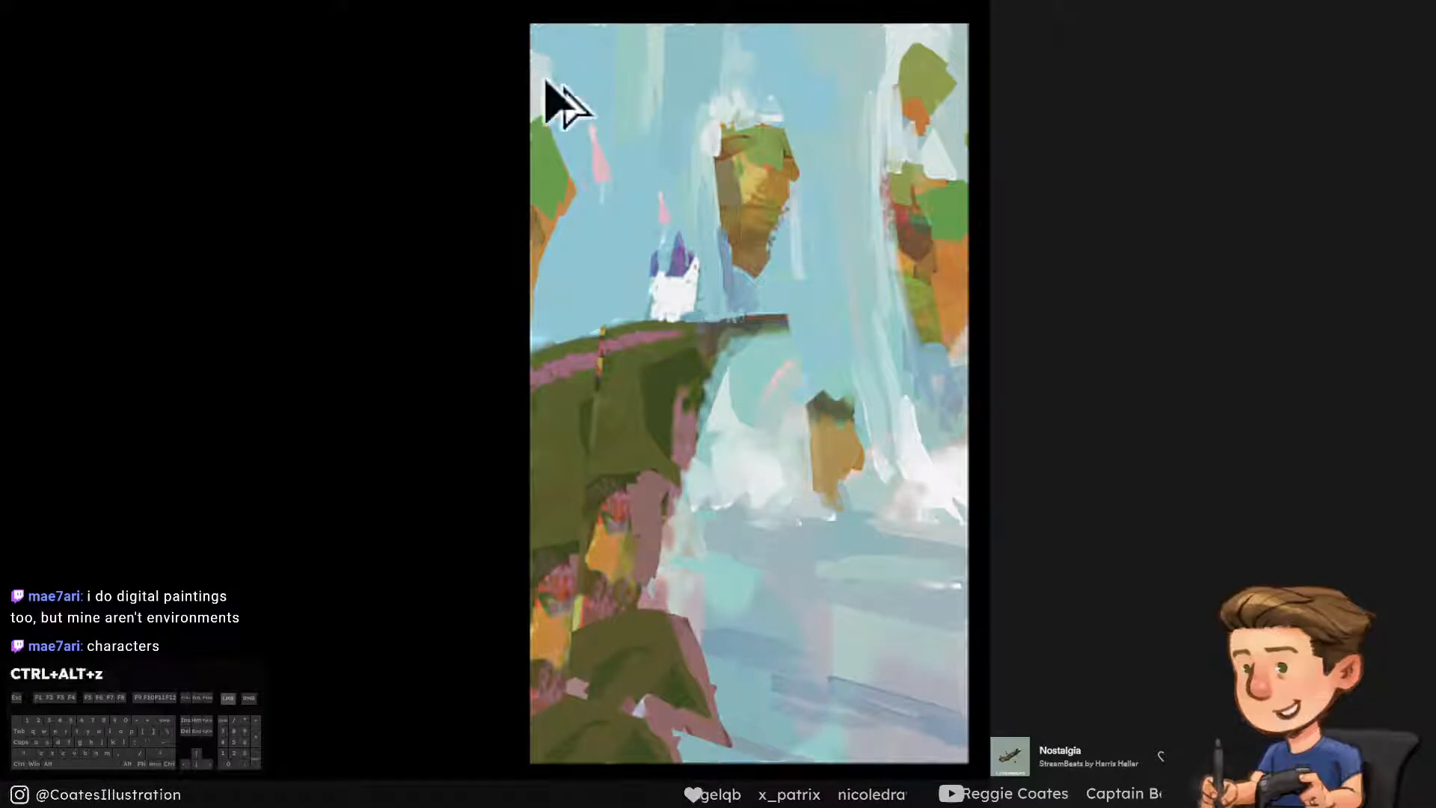
pyautogui.moveTo(547, 81)
pyautogui.mouseDown()
pyautogui.moveTo(578, 151)
pyautogui.moveTo(567, 166)
pyautogui.moveTo(547, 148)
pyautogui.moveTo(598, 97)
pyautogui.mouseUp()
pyautogui.hotkey('ctrl', 'alt', 'z')
pyautogui.keyDown('alt'); pyautogui.click(578, 96); pyautogui.keyUp('alt')
pyautogui.keyDown('alt'); pyautogui.click(545, 165); pyautogui.keyUp('alt')
pyautogui.keyDown('alt'); pyautogui.click(581, 77); pyautogui.keyUp('alt')
pyautogui.keyDown('alt'); pyautogui.click(622, 551); pyautogui.keyUp('alt')
pyautogui.keyDown('alt'); pyautogui.click(786, 661); pyautogui.keyUp('alt')
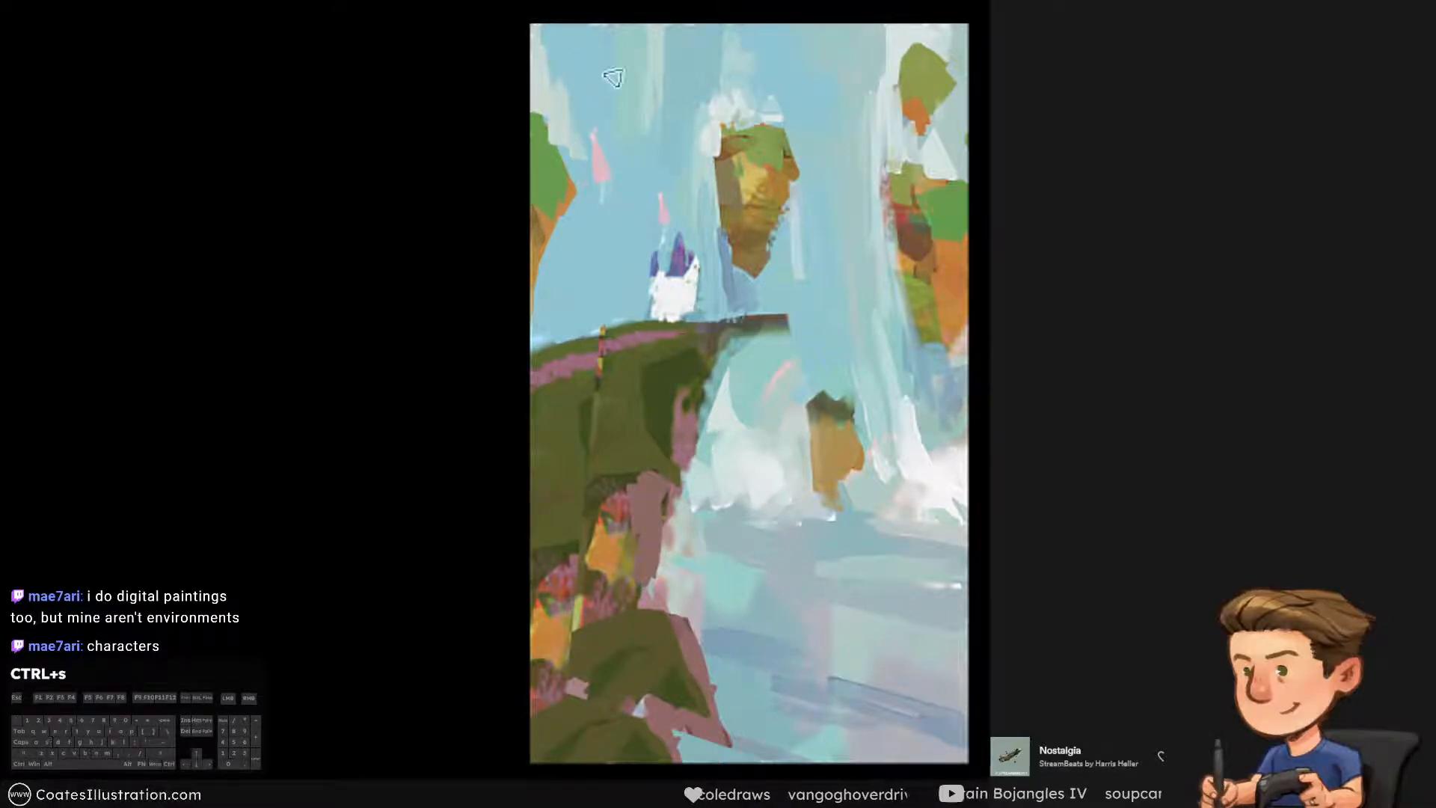
# Lasso the rock at the left canvas edge with the surrounding sky and paste a merged copy of it in place
pyautogui.press('l')
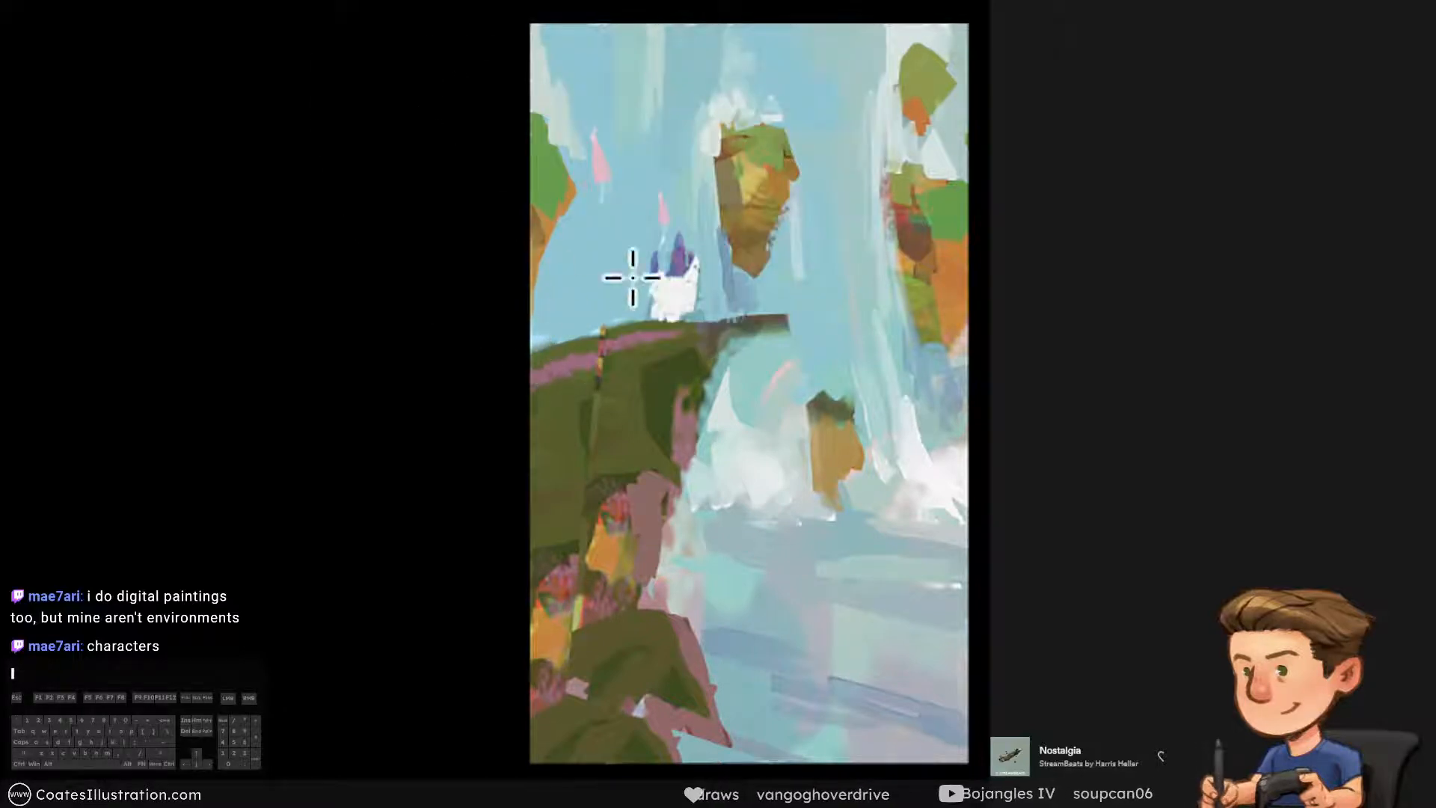
pyautogui.click(1226, 404)
pyautogui.click(1227, 403)
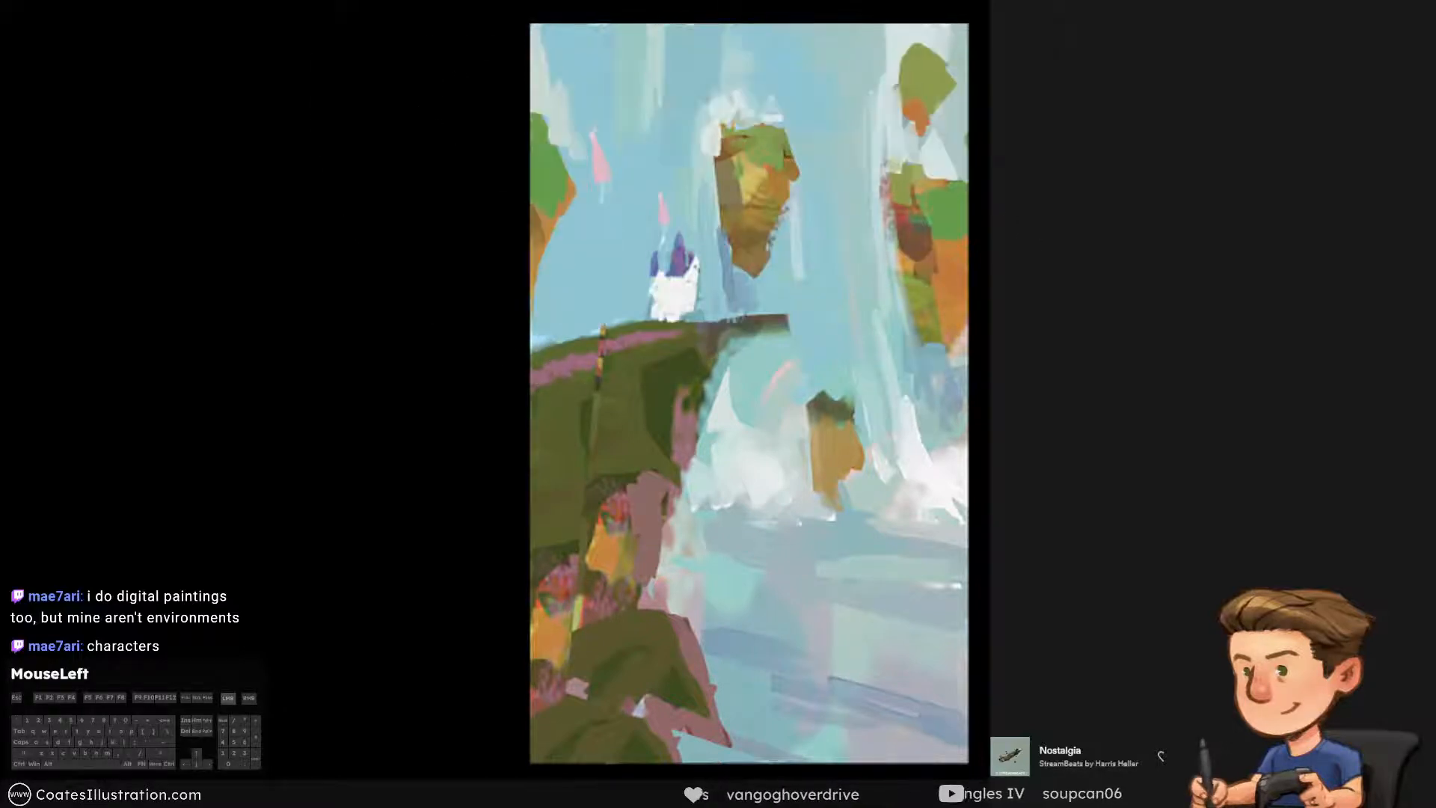
pyautogui.keyDown('alt'); pyautogui.click(547, 326); pyautogui.keyUp('alt')
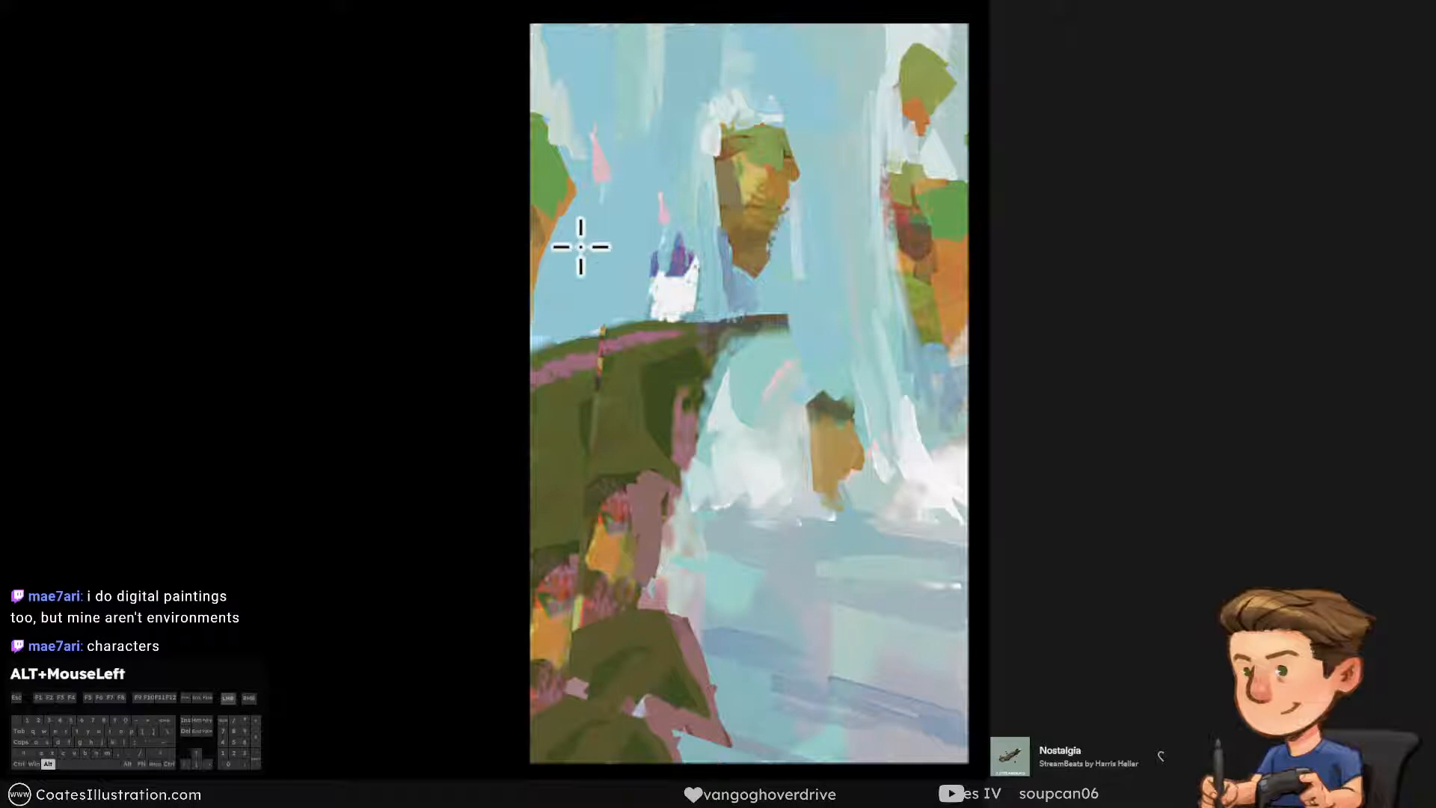
pyautogui.keyDown('alt'); pyautogui.click(615, 196); pyautogui.keyUp('alt')
pyautogui.moveTo(564, 58)
pyautogui.mouseDown()
pyautogui.moveTo(500, 77)
pyautogui.moveTo(516, 320)
pyautogui.mouseUp()
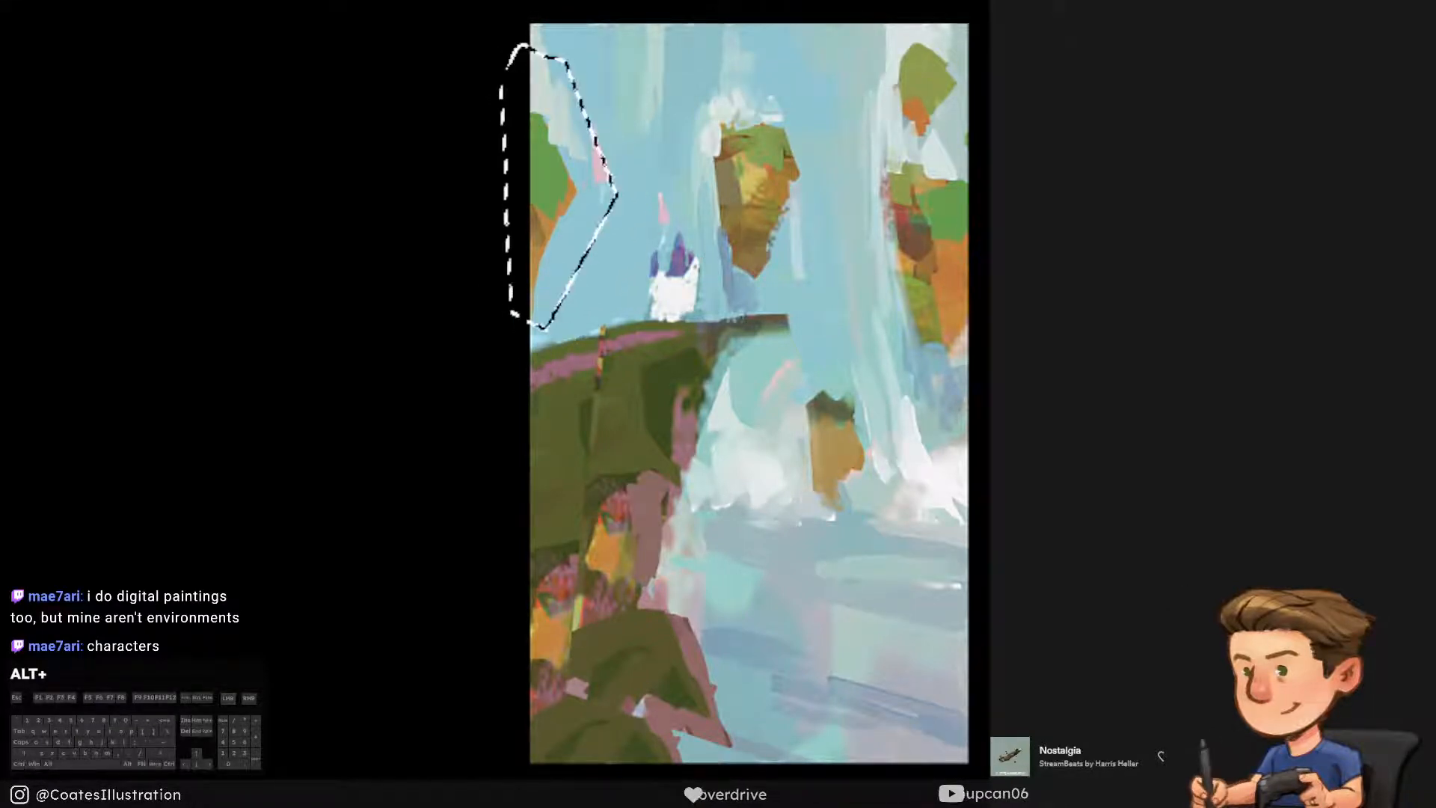
pyautogui.hotkey('ctrl', 'shift', 'c')
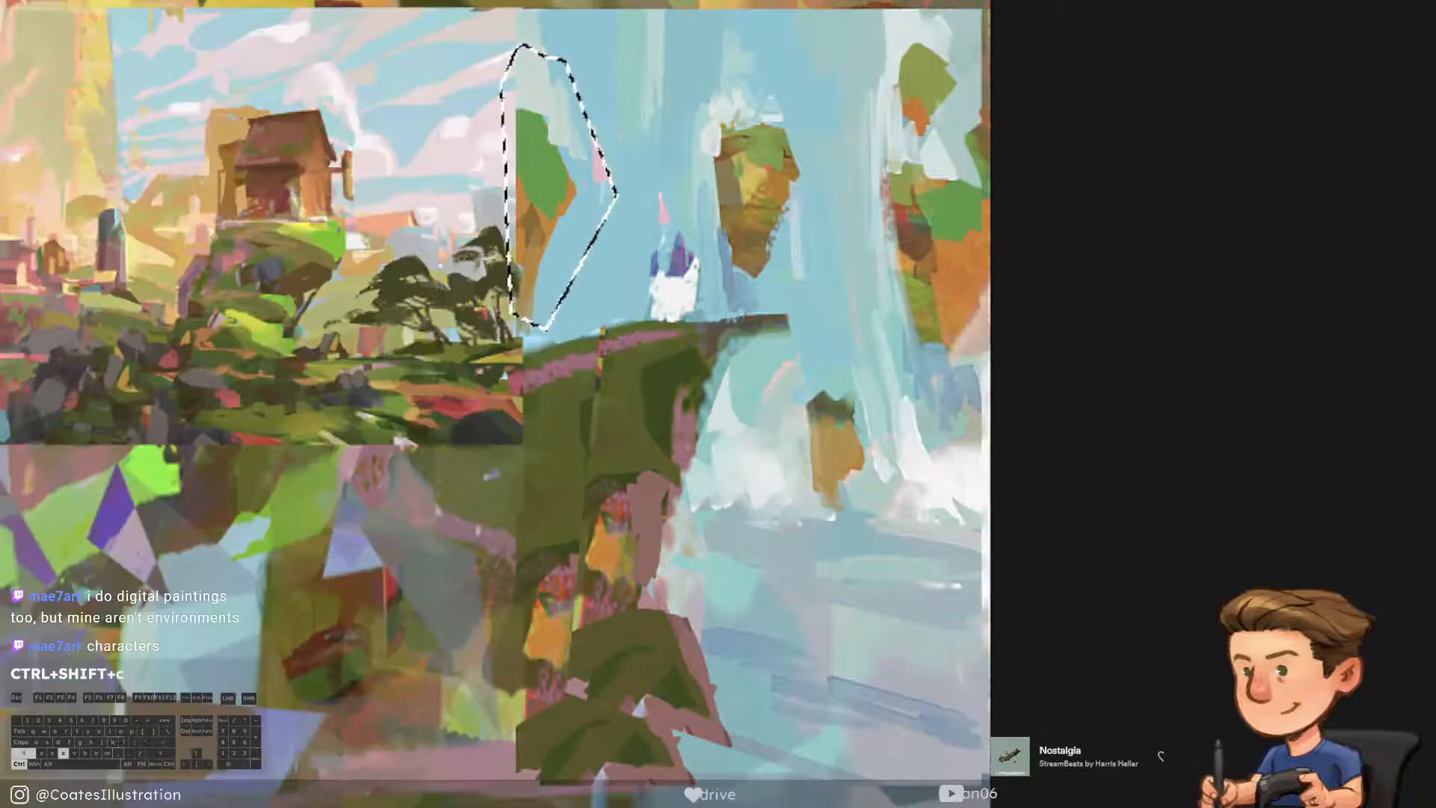
pyautogui.hotkey('ctrl', 'shift', 'v')
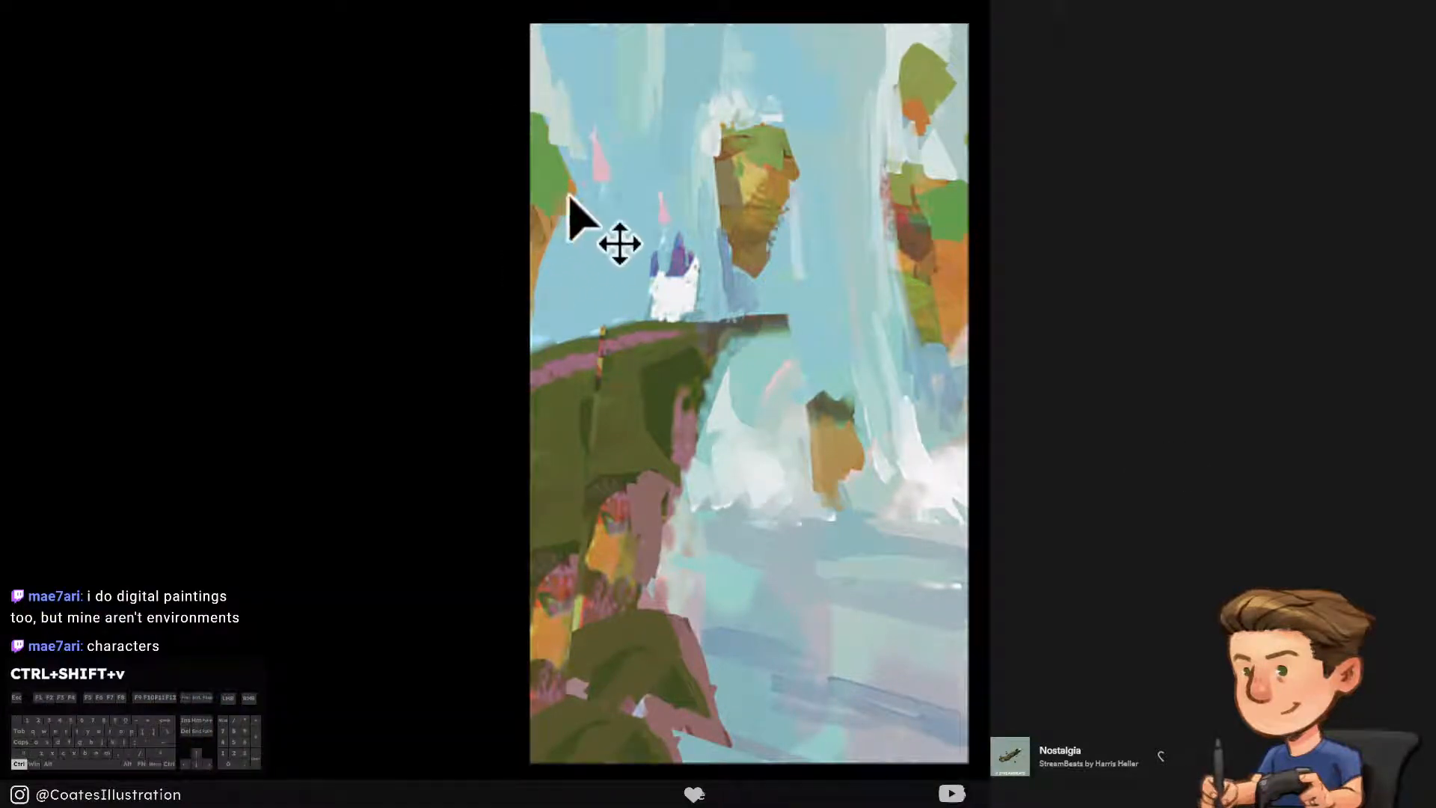
# Move the copied rock up and right of the original and enlarge it slightly with a free transform
pyautogui.moveTo(553, 180); pyautogui.dragTo(606, 164)
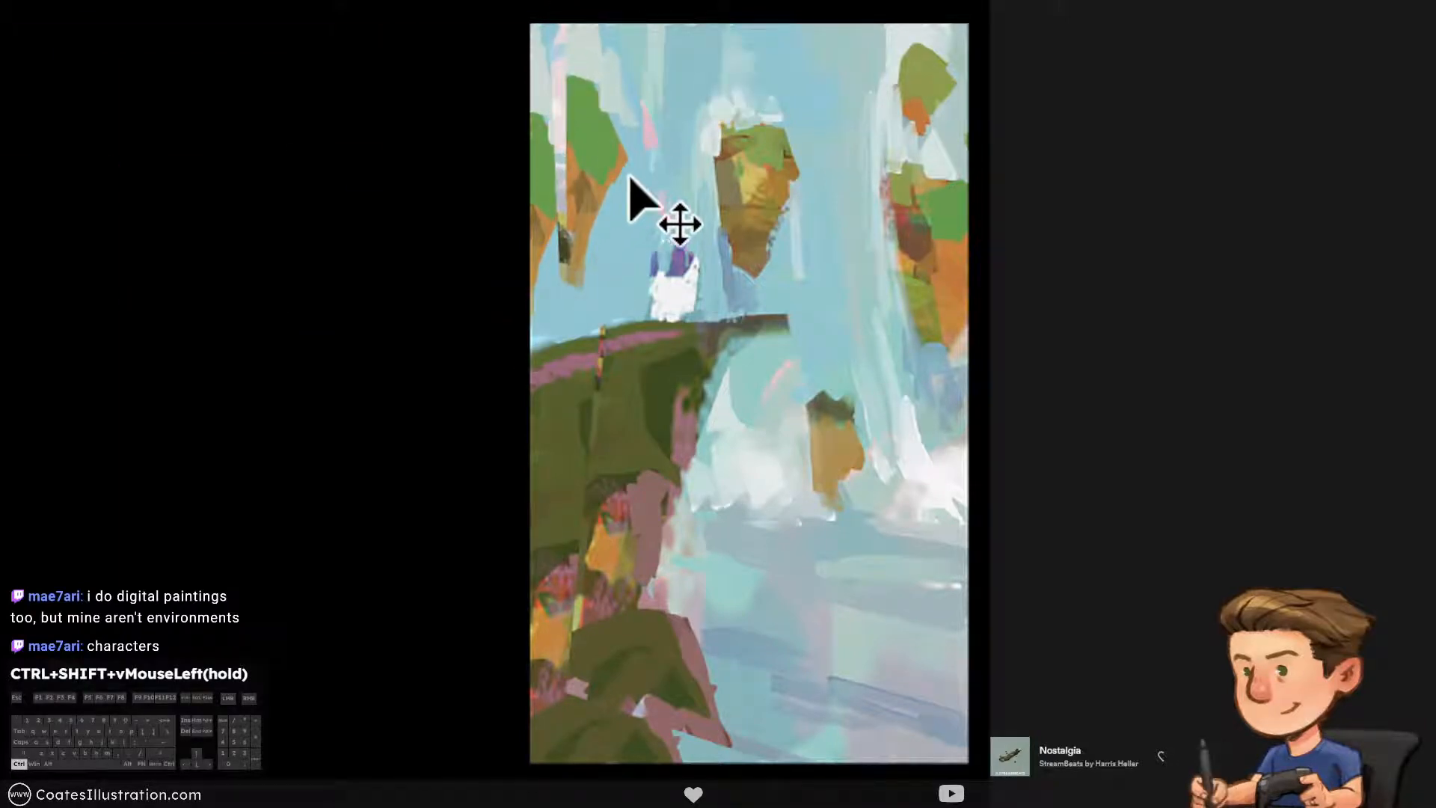
pyautogui.press('t')
pyautogui.moveTo(656, 14); pyautogui.dragTo(663, 5)
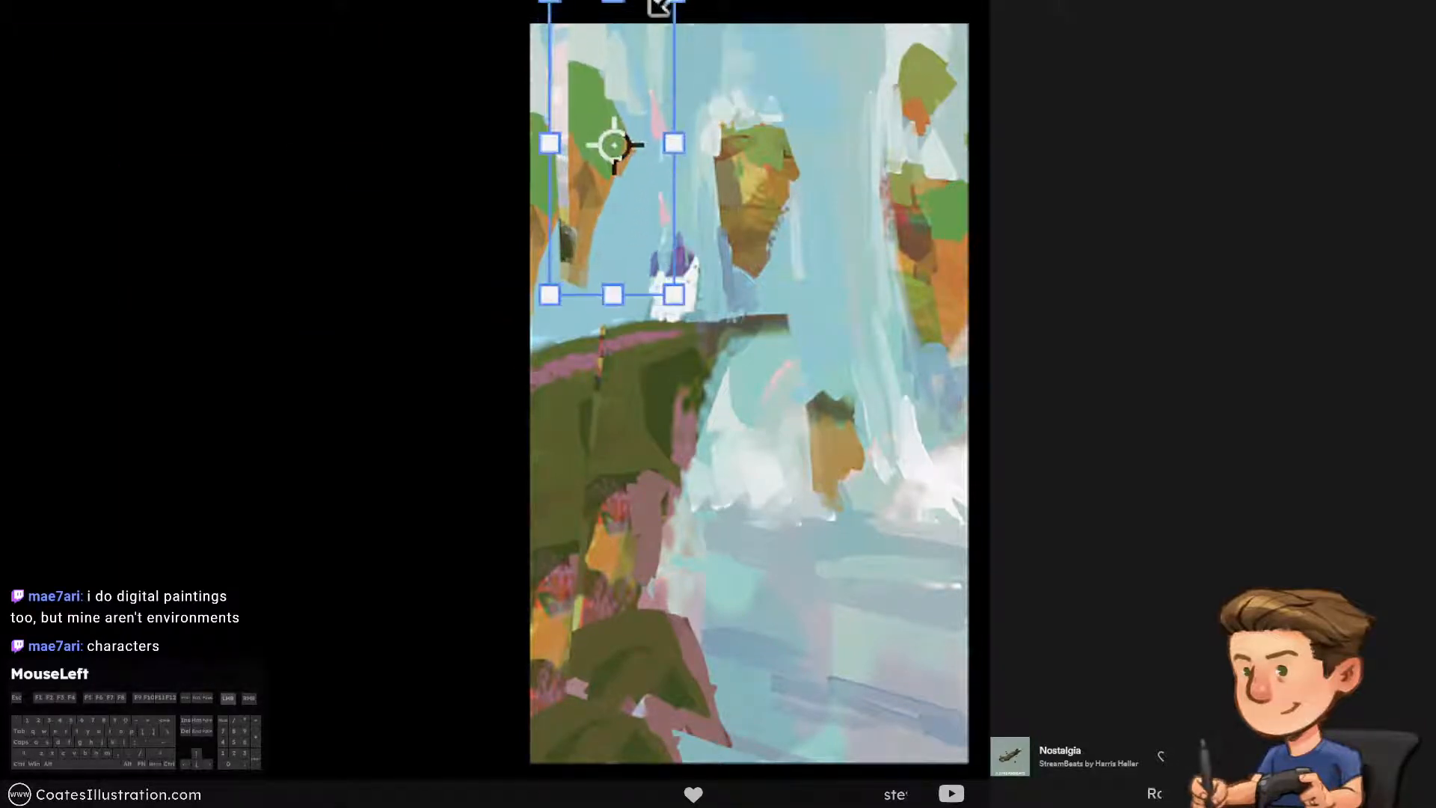
pyautogui.moveTo(549, 3); pyautogui.dragTo(545, 4)
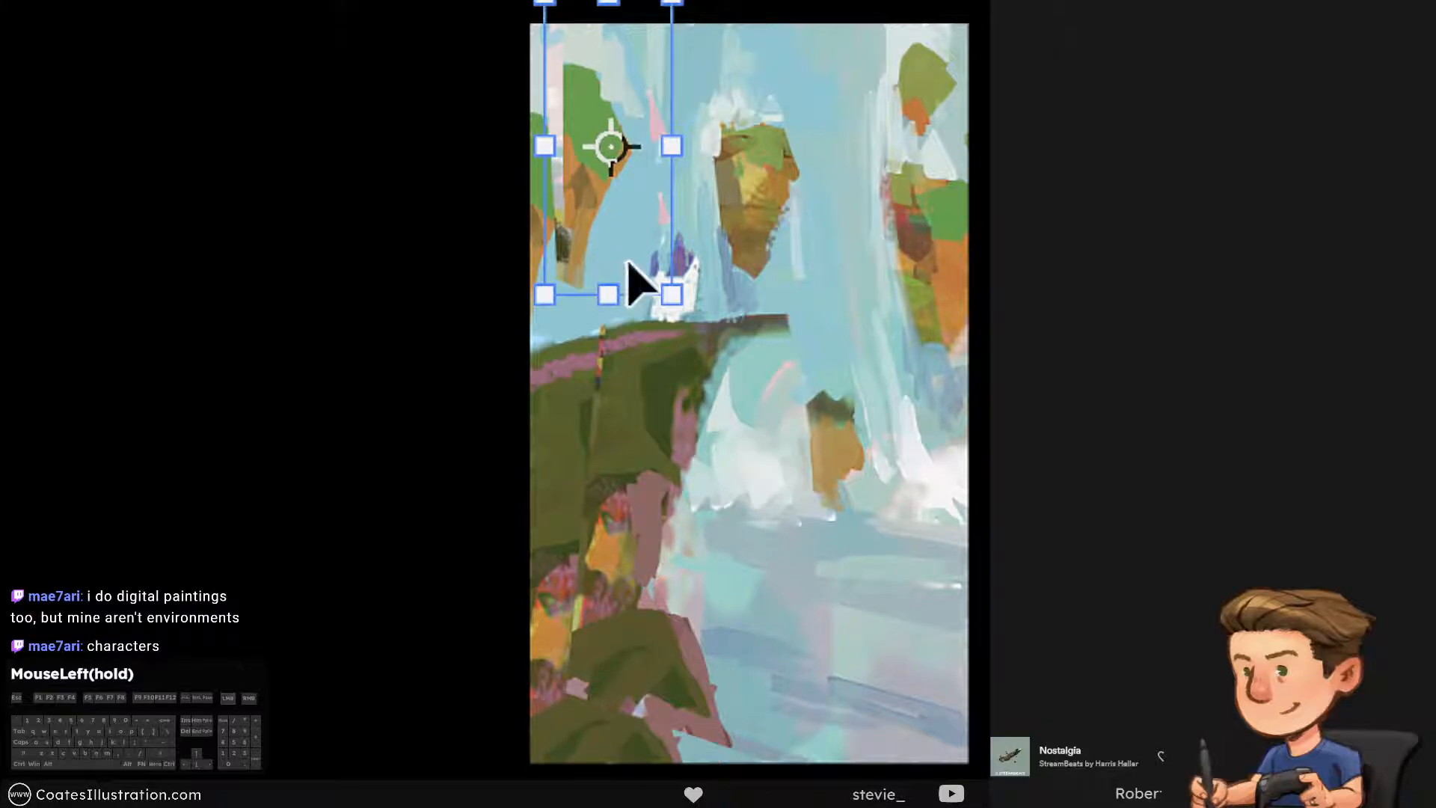
pyautogui.rightClick(617, 299)
pyautogui.click(617, 300)
pyautogui.moveTo(619, 240)
pyautogui.mouseDown()
pyautogui.moveTo(641, 218)
pyautogui.moveTo(628, 210)
pyautogui.moveTo(625, 245)
pyautogui.moveTo(620, 226)
pyautogui.mouseUp()
pyautogui.press('Return')
# Repaint the right side of the left-edge rock where the copied rock's pasted edge covers it, using a smaller brush
pyautogui.press('b')
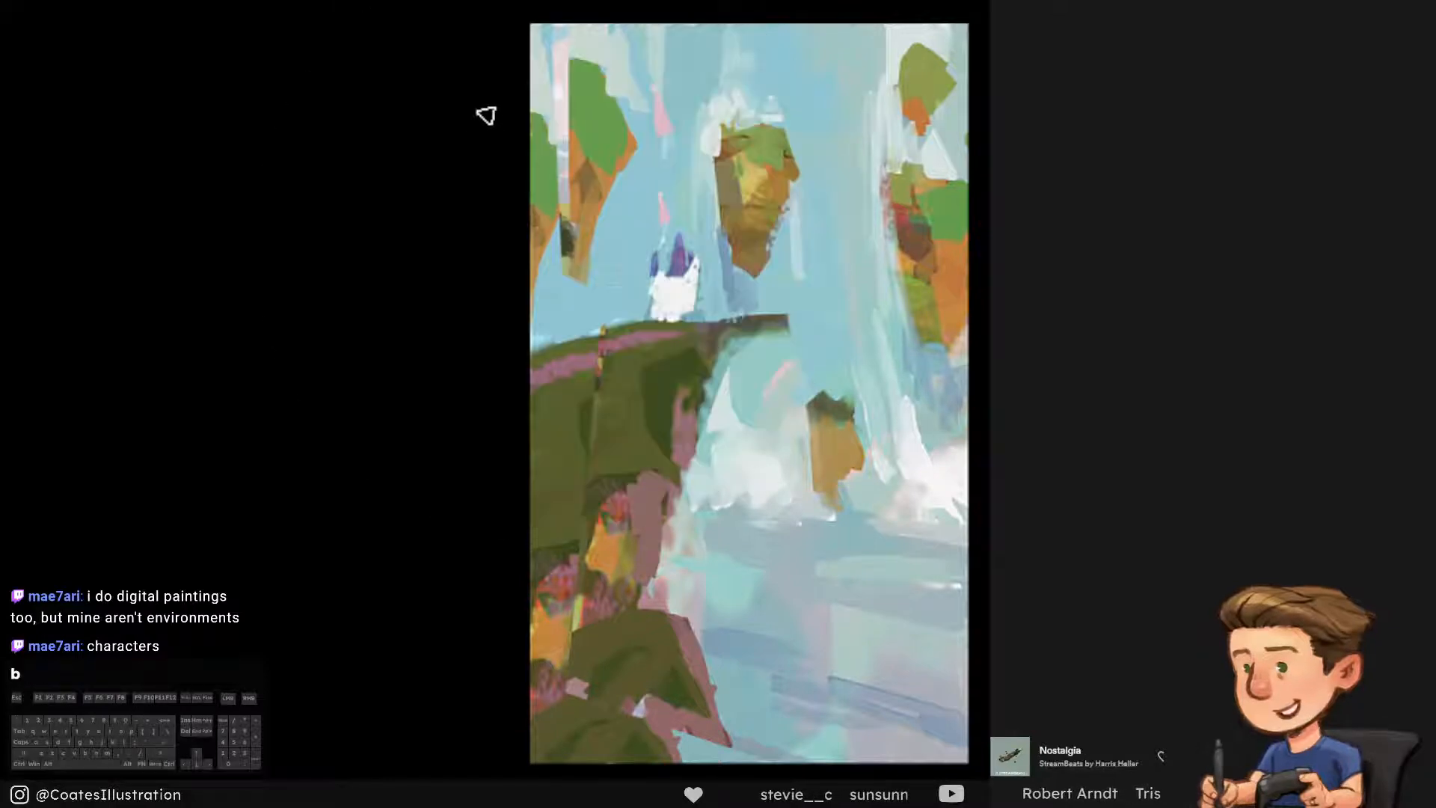
pyautogui.press('[')
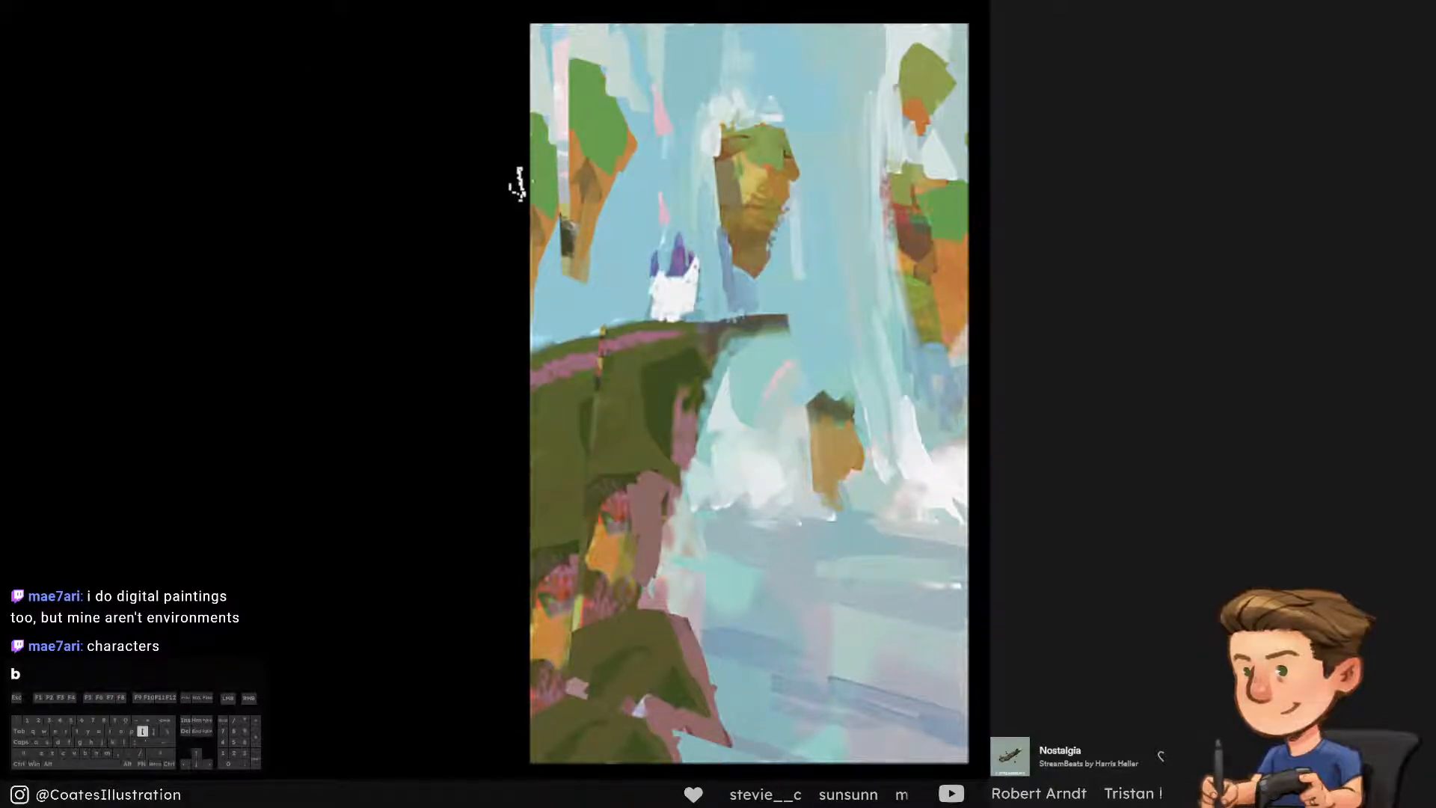
pyautogui.hotkey('ctrl', 'alt', 'z')
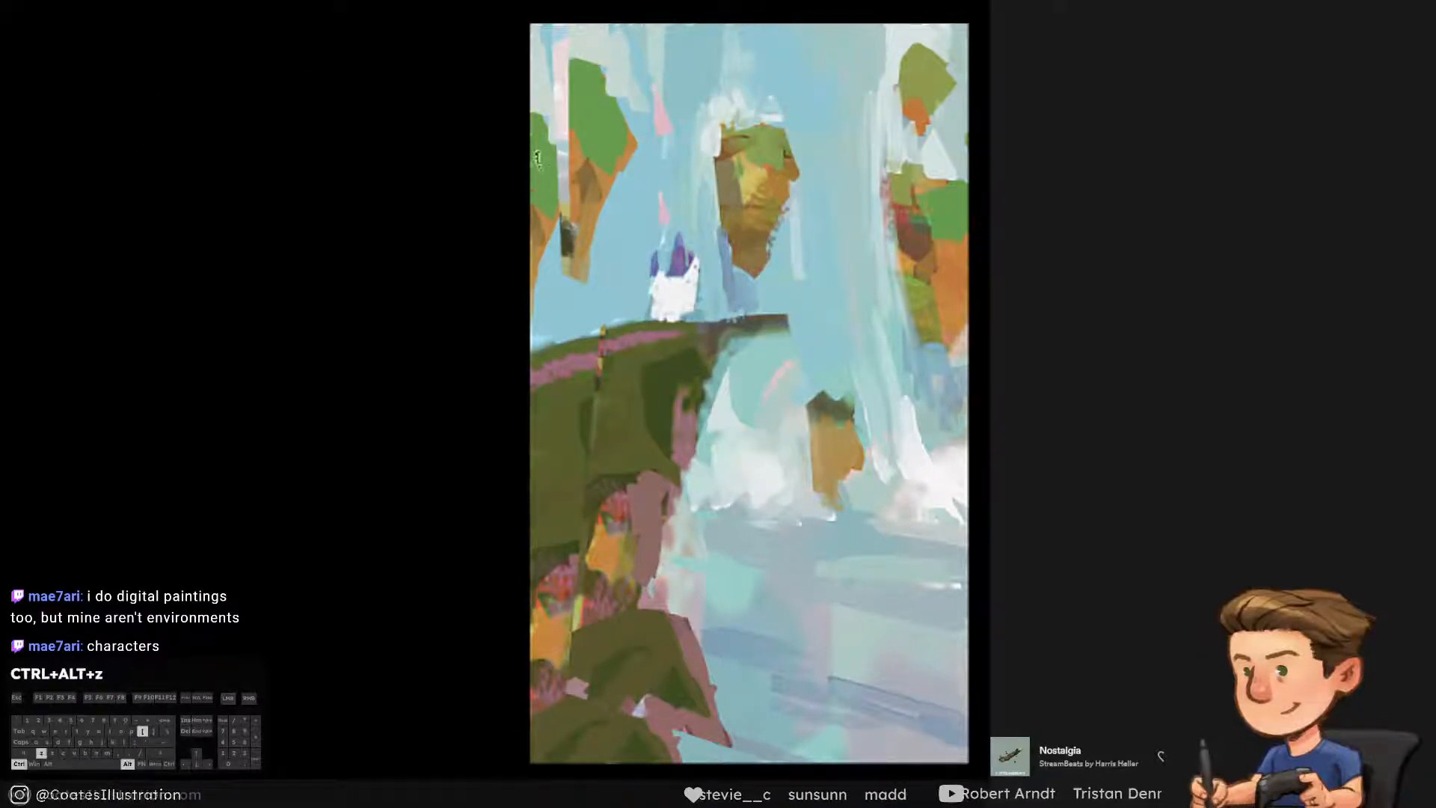
pyautogui.moveTo(557, 198); pyautogui.dragTo(548, 169)
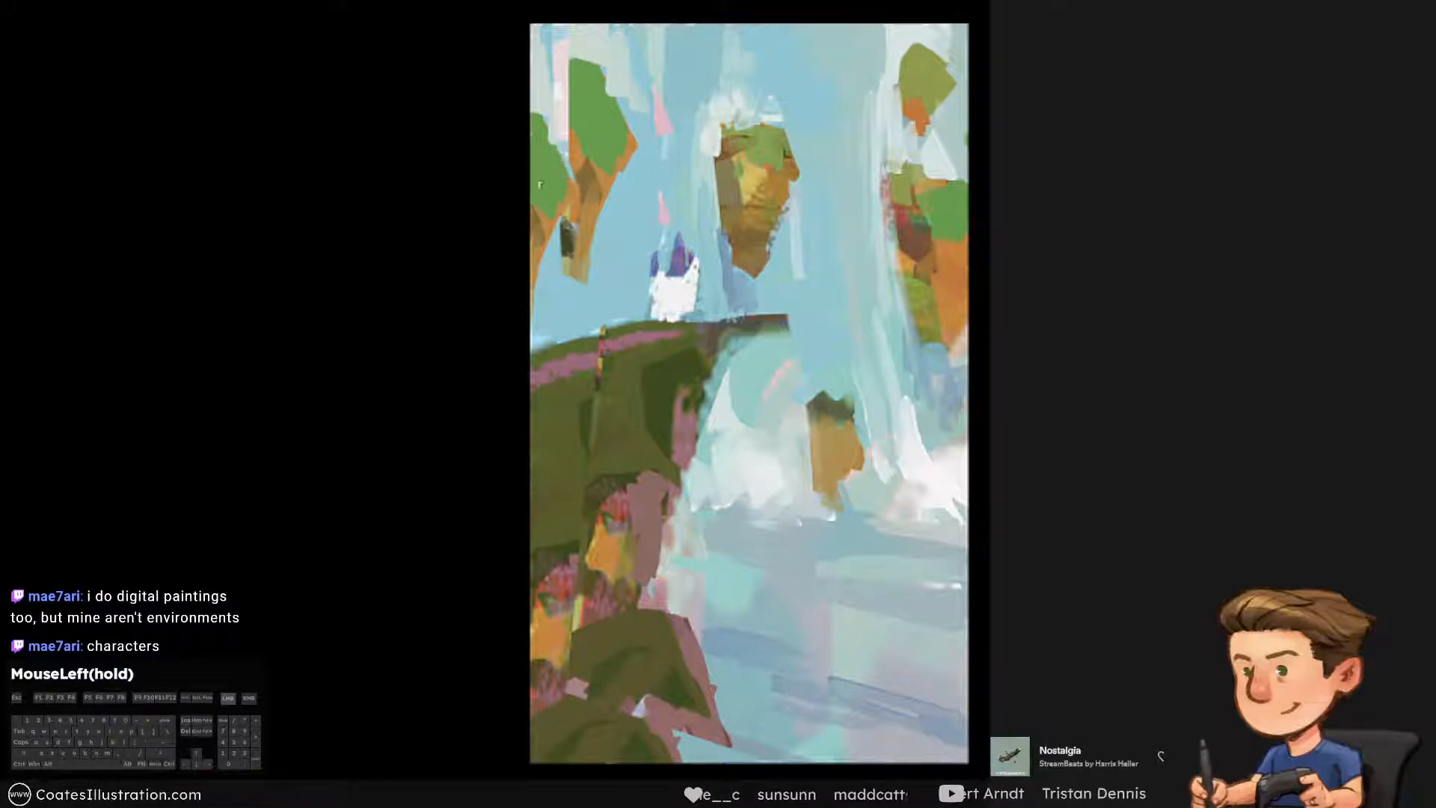
# Paint sampled pale mist and pink tones into the upper-left corner to blend the copied rock's top and left edge
pyautogui.press('b')
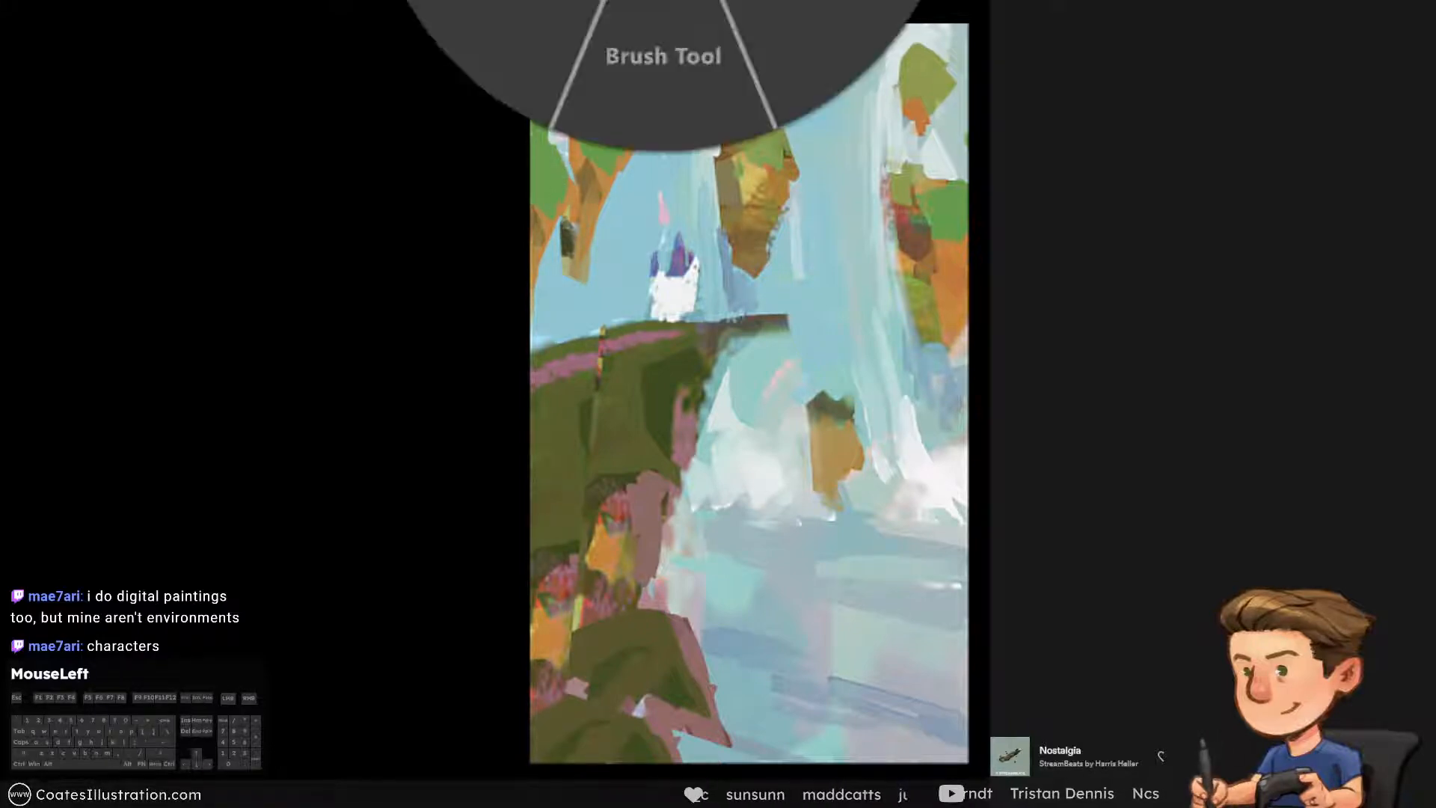
pyautogui.keyDown('alt'); pyautogui.click(571, 22); pyautogui.keyUp('alt')
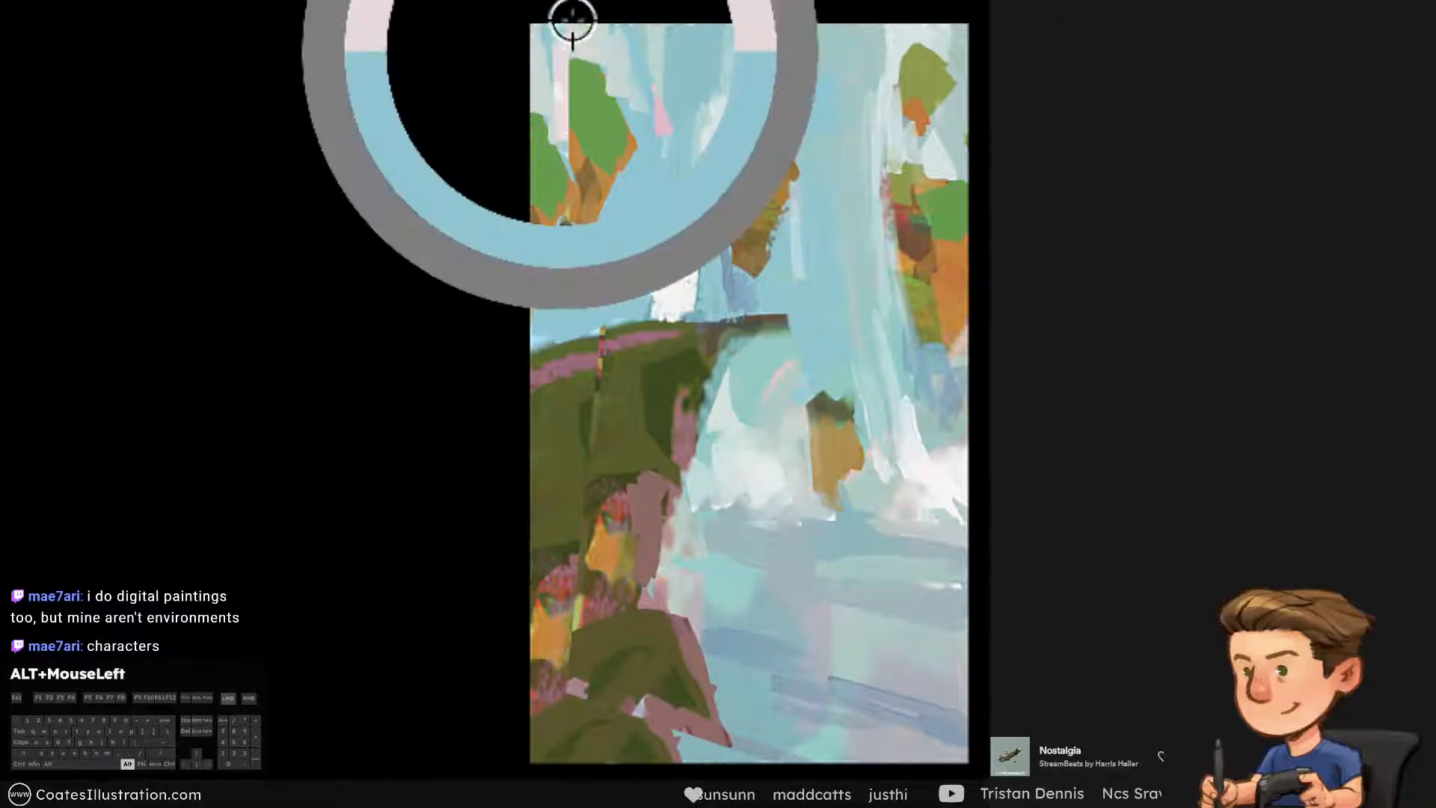
pyautogui.hotkey('ctrl', 'alt', 'z')
pyautogui.keyDown('alt'); pyautogui.click(583, 25); pyautogui.keyUp('alt')
pyautogui.hotkey('ctrl', 'alt', 'z')
pyautogui.moveTo(569, 46); pyautogui.dragTo(550, 66)
pyautogui.keyDown('alt'); pyautogui.click(548, 36); pyautogui.keyUp('alt')
pyautogui.hotkey('ctrl', 'alt', 'z')
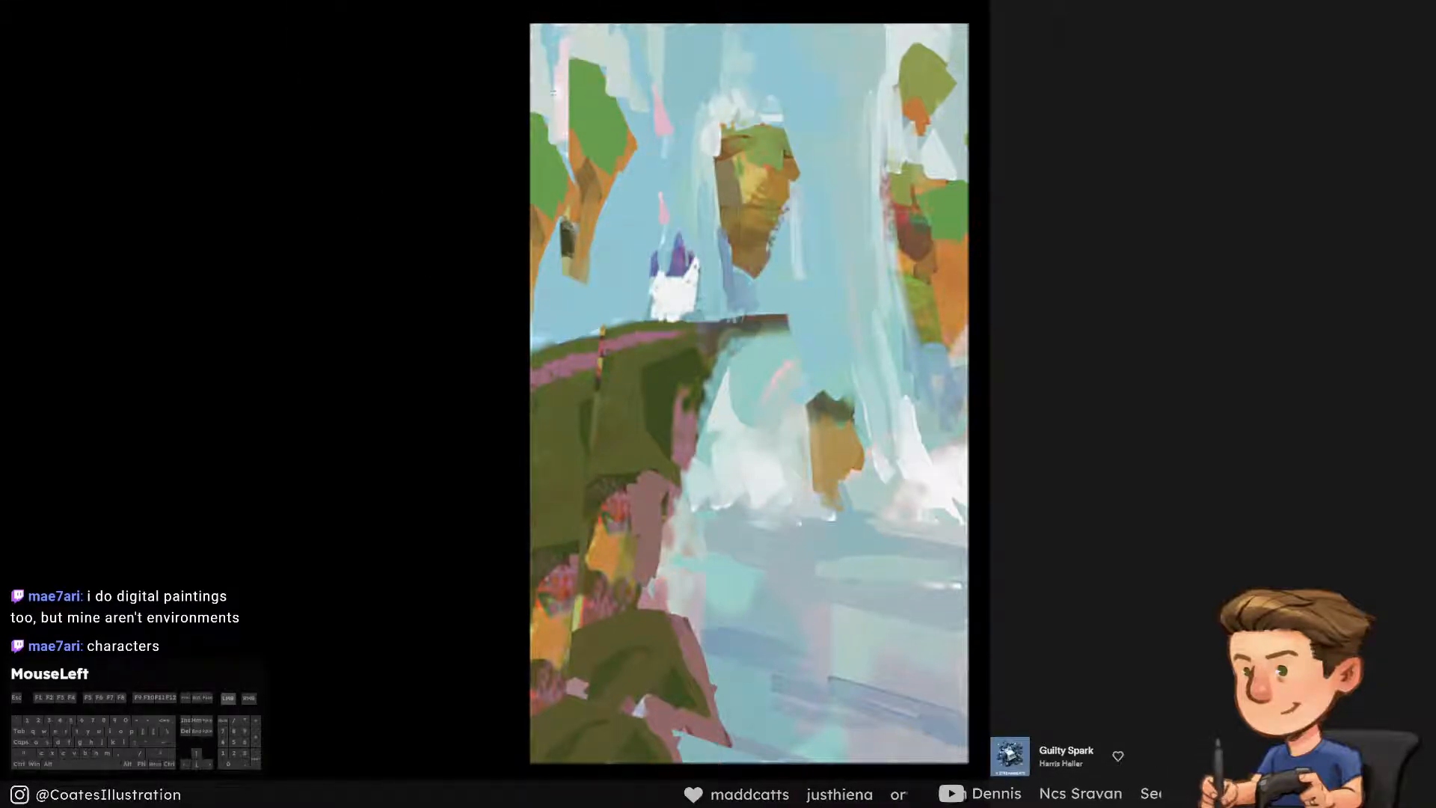
pyautogui.keyDown('alt'); pyautogui.click(565, 86); pyautogui.keyUp('alt')
# Paint a narrow pale waterfall falling between the two upper-left rocks down to the grassy cliff
pyautogui.moveTo(561, 254); pyautogui.dragTo(562, 299)
pyautogui.press('[')
pyautogui.hotkey('ctrl', 'alt', 'z')
pyautogui.moveTo(560, 227)
pyautogui.mouseDown()
pyautogui.moveTo(561, 281)
pyautogui.moveTo(560, 226)
pyautogui.mouseUp()
pyautogui.hotkey('ctrl', 'alt', 'z')
pyautogui.moveTo(568, 259); pyautogui.dragTo(557, 247)
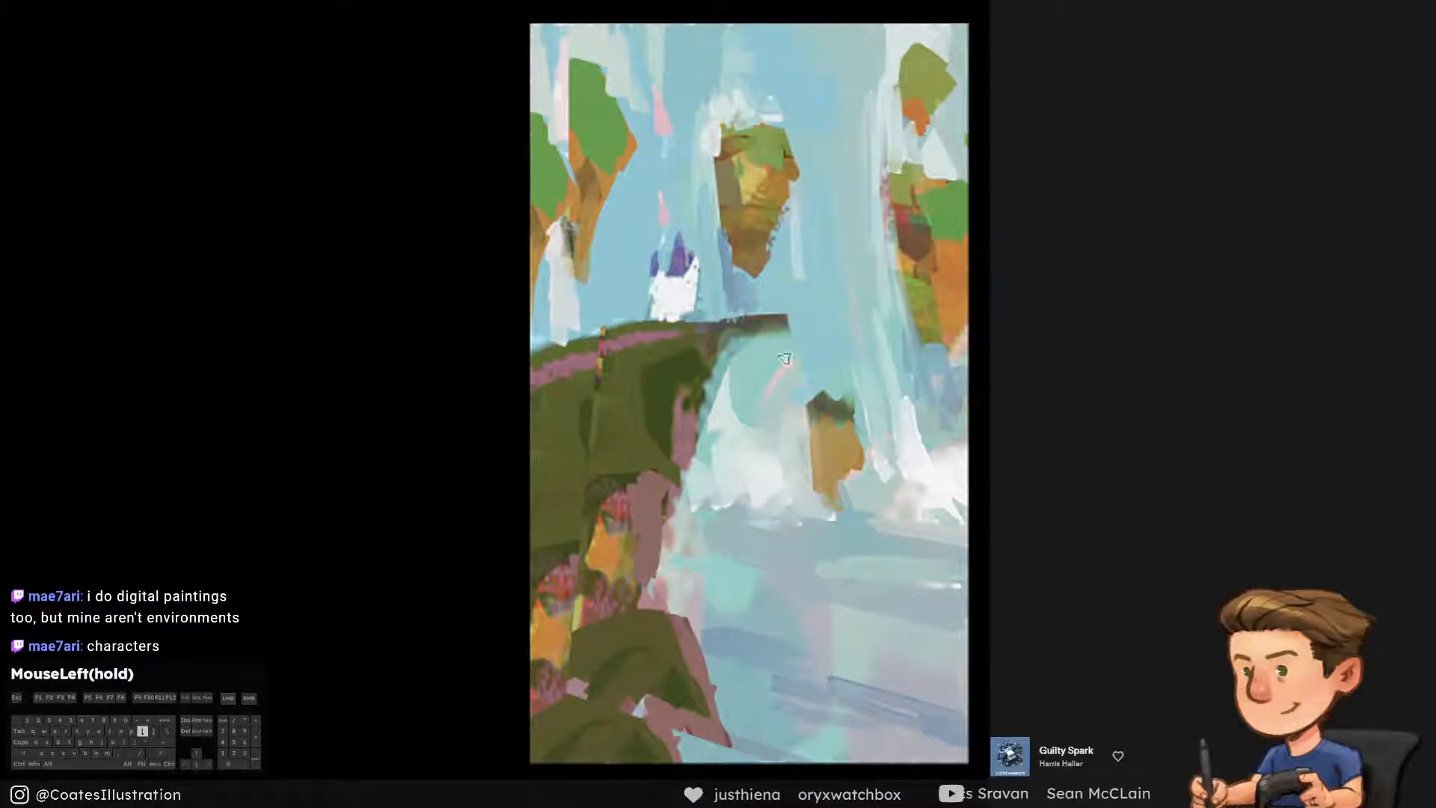
# Paint pale waterfall streaks between the copied rock and the castle, using sampled mist white and sky blue
pyautogui.keyDown('alt'); pyautogui.click(761, 457); pyautogui.keyUp('alt')
pyautogui.moveTo(615, 183)
pyautogui.mouseDown()
pyautogui.moveTo(615, 251)
pyautogui.moveTo(603, 216)
pyautogui.moveTo(625, 287)
pyautogui.moveTo(622, 191)
pyautogui.mouseUp()
pyautogui.hotkey('ctrl', 'alt', 'z')
pyautogui.keyDown('alt'); pyautogui.click(606, 218); pyautogui.keyUp('alt')
pyautogui.keyDown('alt'); pyautogui.click(786, 291); pyautogui.keyUp('alt')
pyautogui.moveTo(725, 253); pyautogui.dragTo(733, 296)
pyautogui.keyDown('alt'); pyautogui.click(706, 257); pyautogui.keyUp('alt')
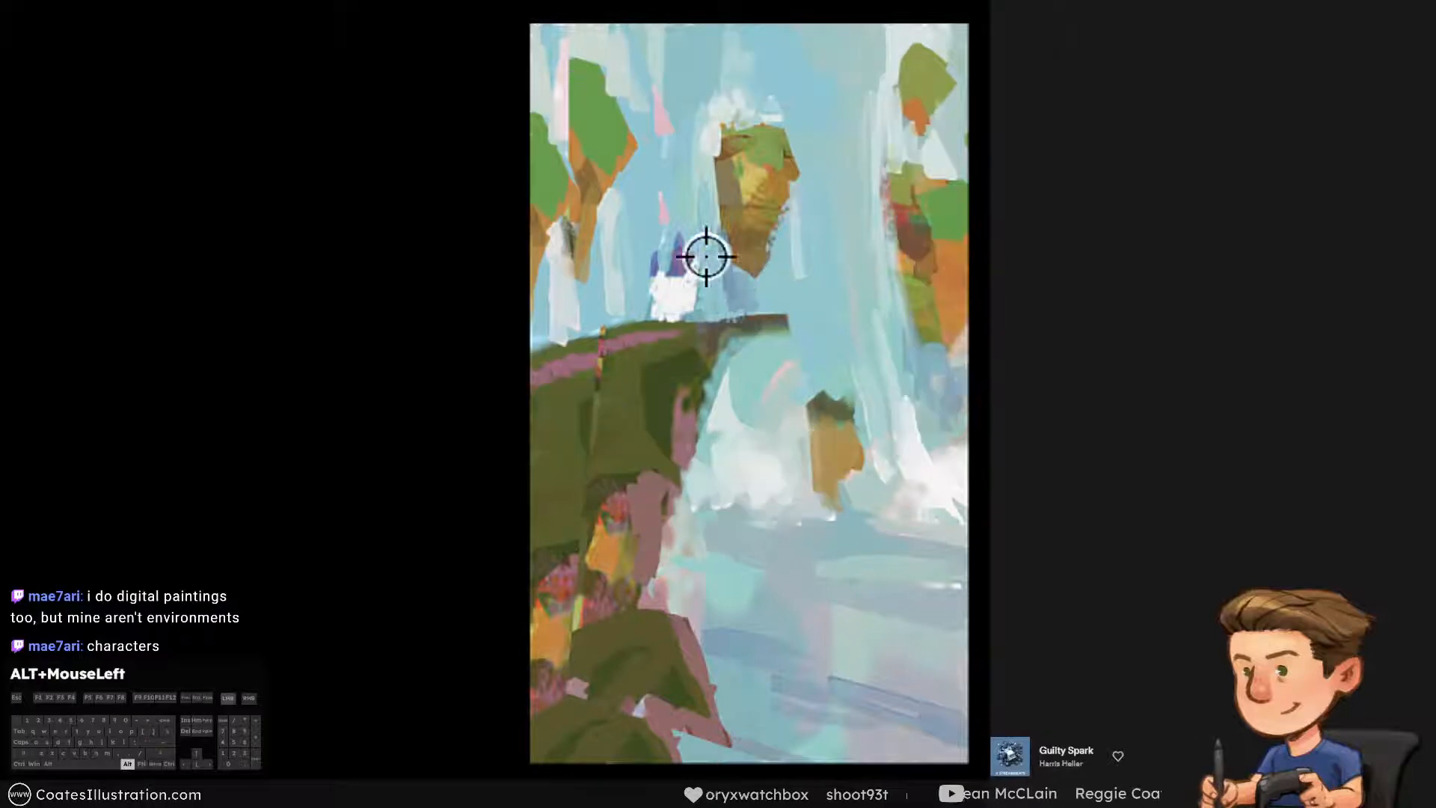
pyautogui.moveTo(595, 281); pyautogui.dragTo(591, 293)
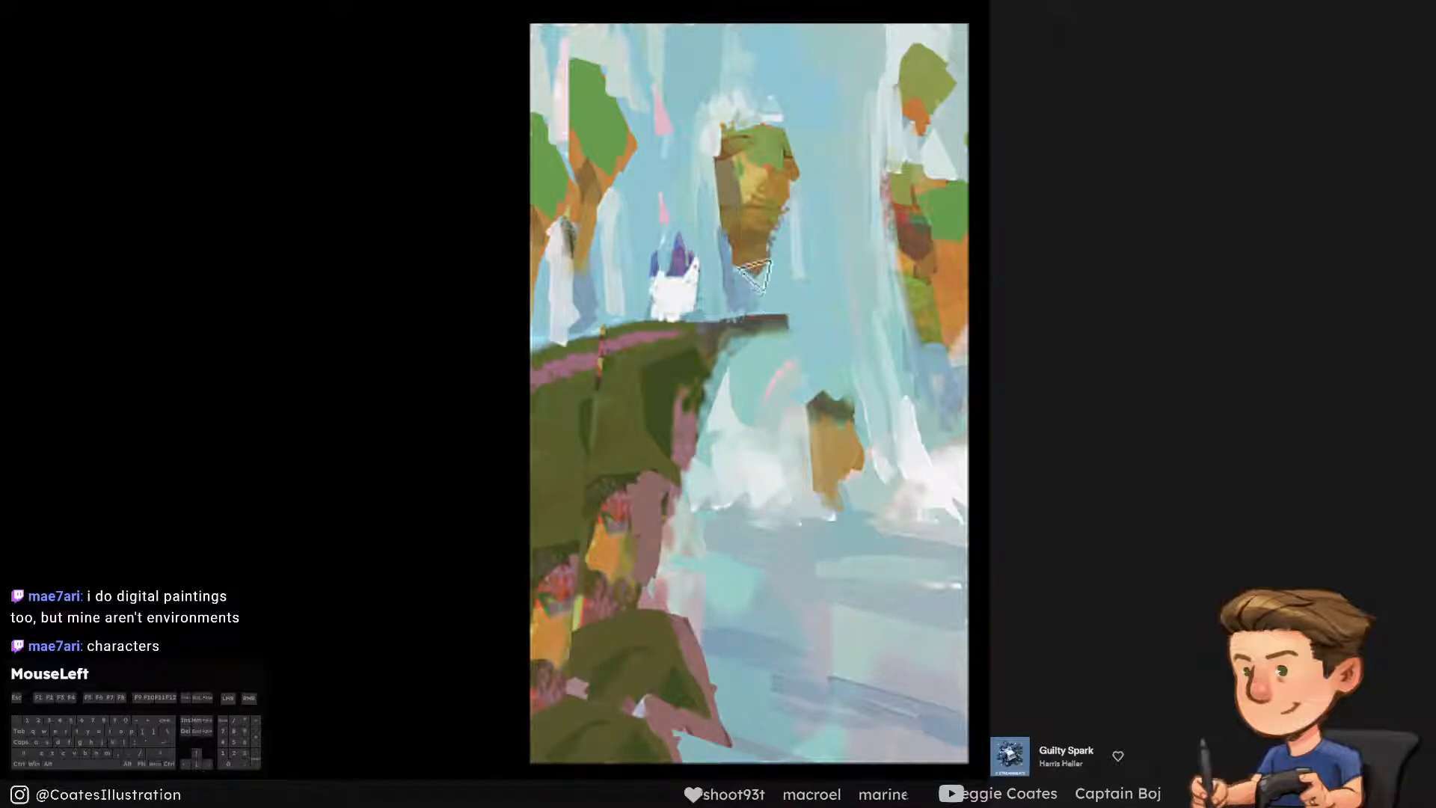
# Touch up the water around the underside of the central floating rock with sampled tones and save the painting
pyautogui.hotkey('ctrl', 'alt', 'z')
pyautogui.moveTo(763, 299); pyautogui.dragTo(755, 281)
pyautogui.keyDown('alt'); pyautogui.click(765, 447); pyautogui.keyUp('alt')
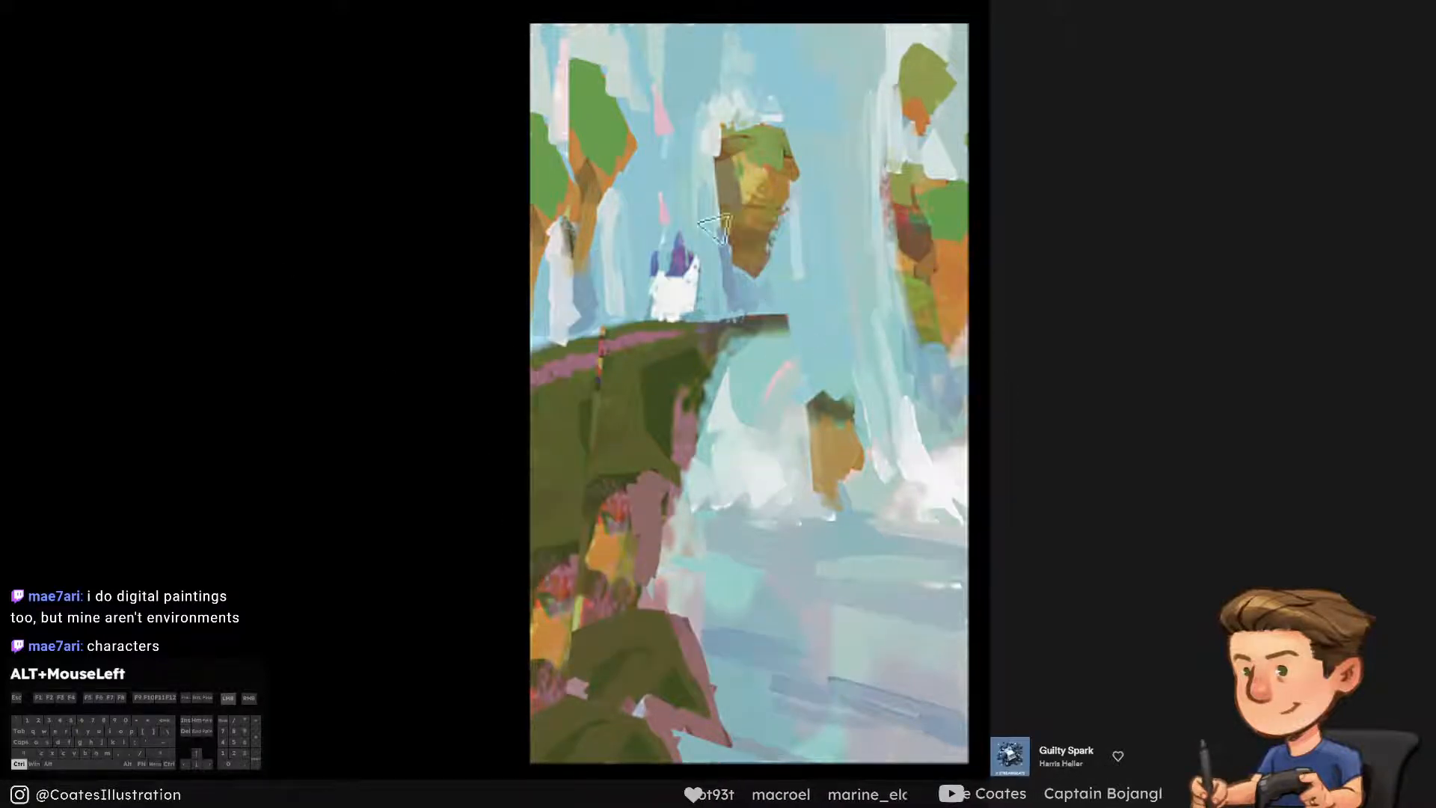
pyautogui.moveTo(716, 141); pyautogui.dragTo(741, 294)
pyautogui.hotkey('ctrl', 'alt', 'z')
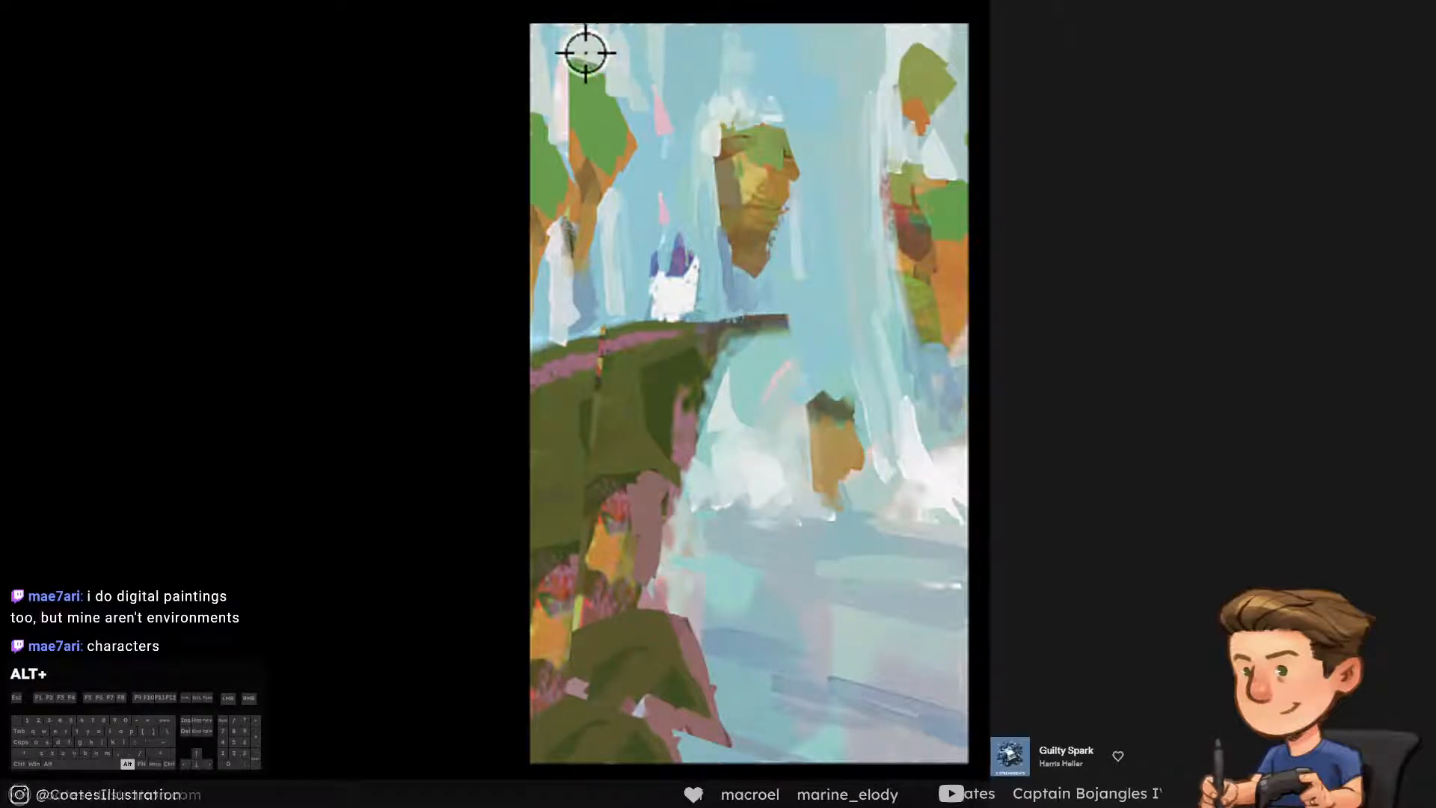
pyautogui.keyDown('alt'); pyautogui.click(585, 53); pyautogui.keyUp('alt')
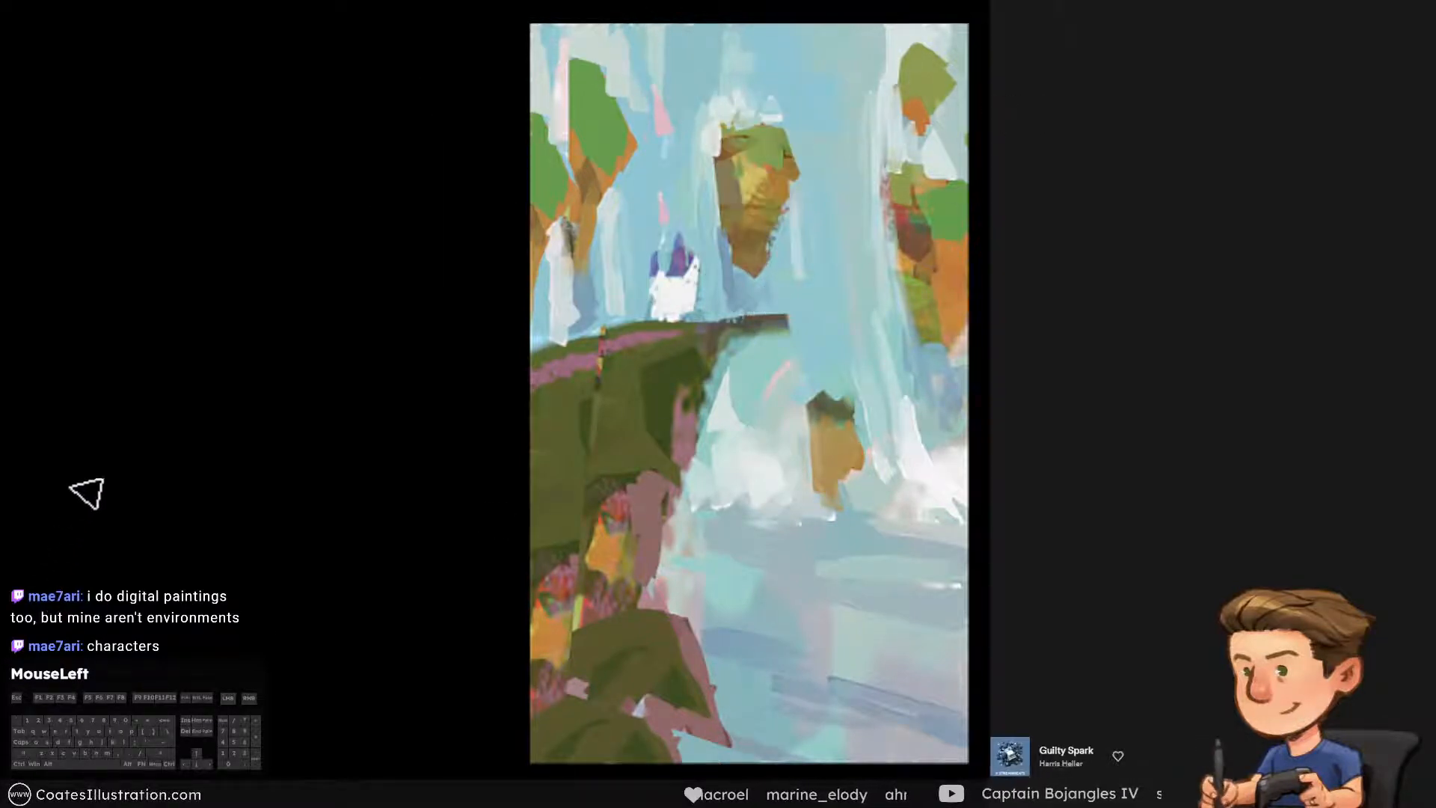
pyautogui.hotkey('ctrl', 's')
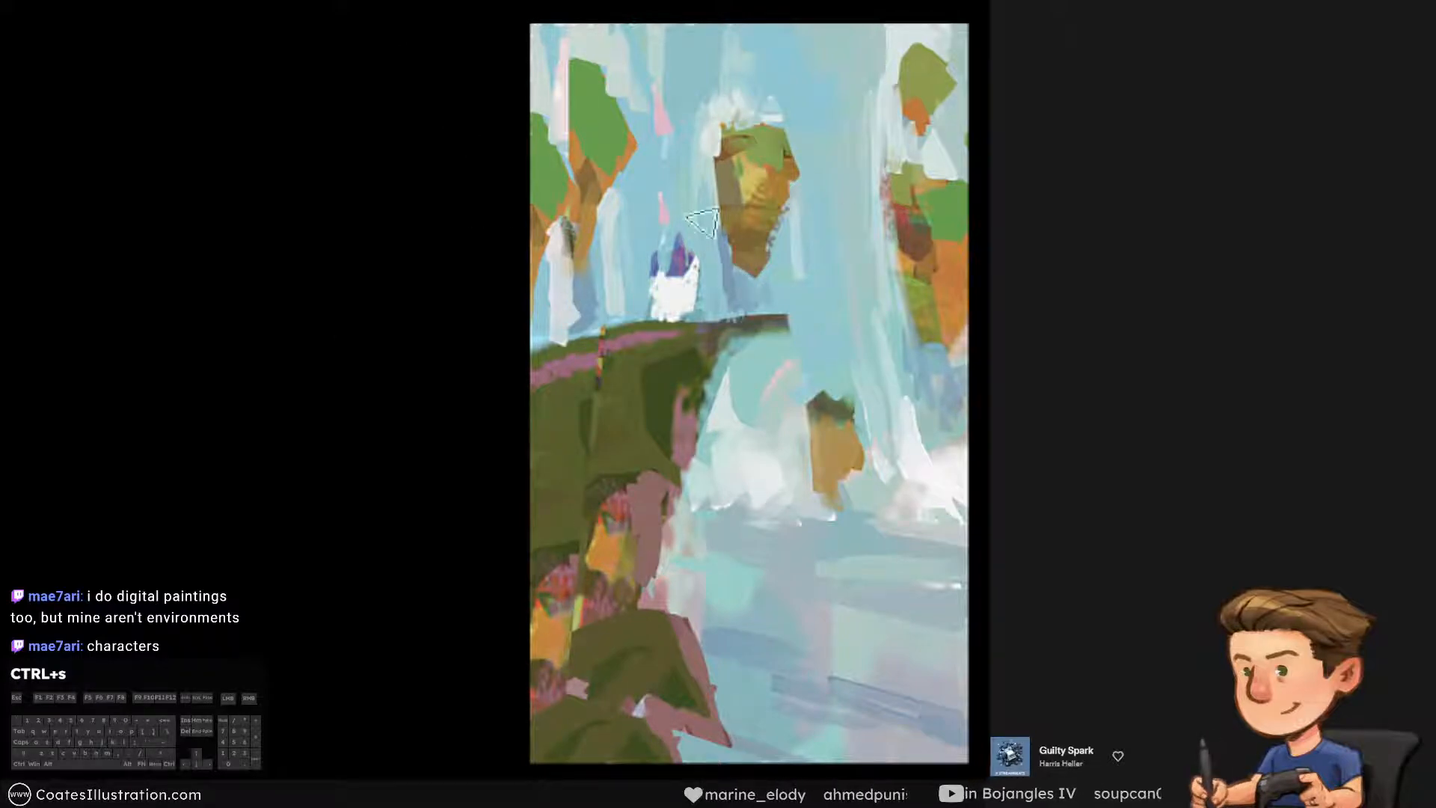
# Sample the blue at the top of the painting and shift the foreground colour to a stronger blue with hue 210
pyautogui.press('alt')
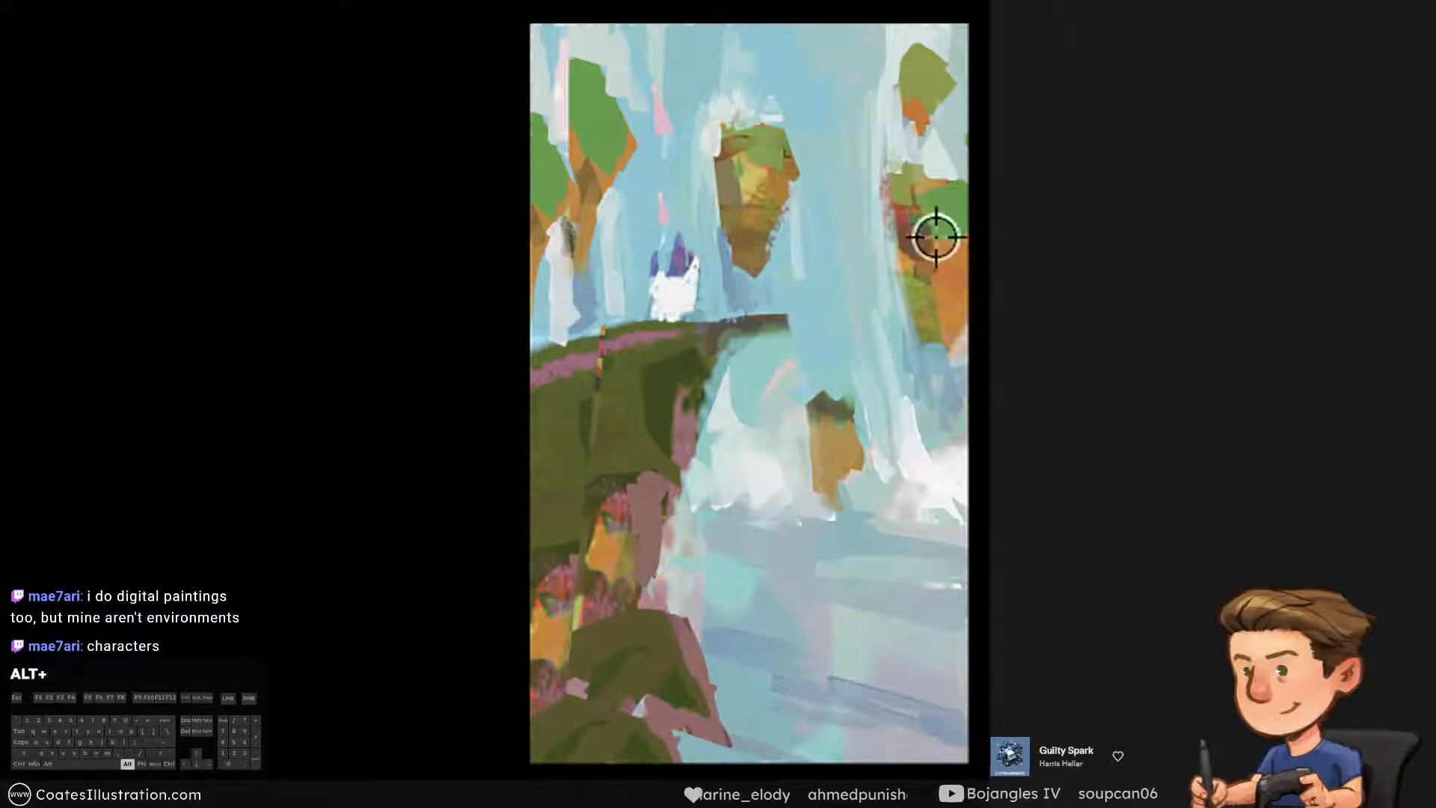
pyautogui.keyDown('alt'); pyautogui.click(782, 53); pyautogui.keyUp('alt')
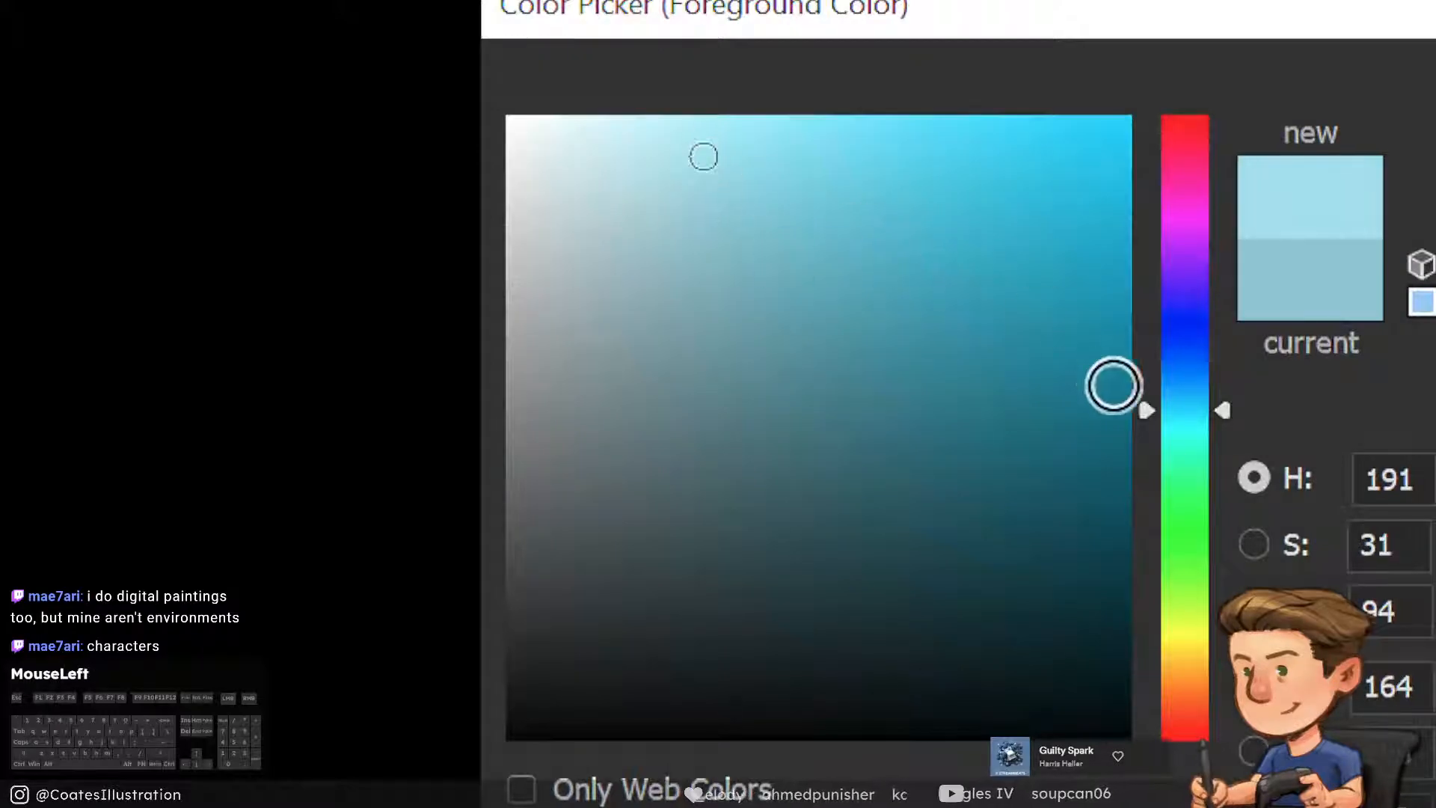
pyautogui.moveTo(1191, 409); pyautogui.dragTo(1189, 376)
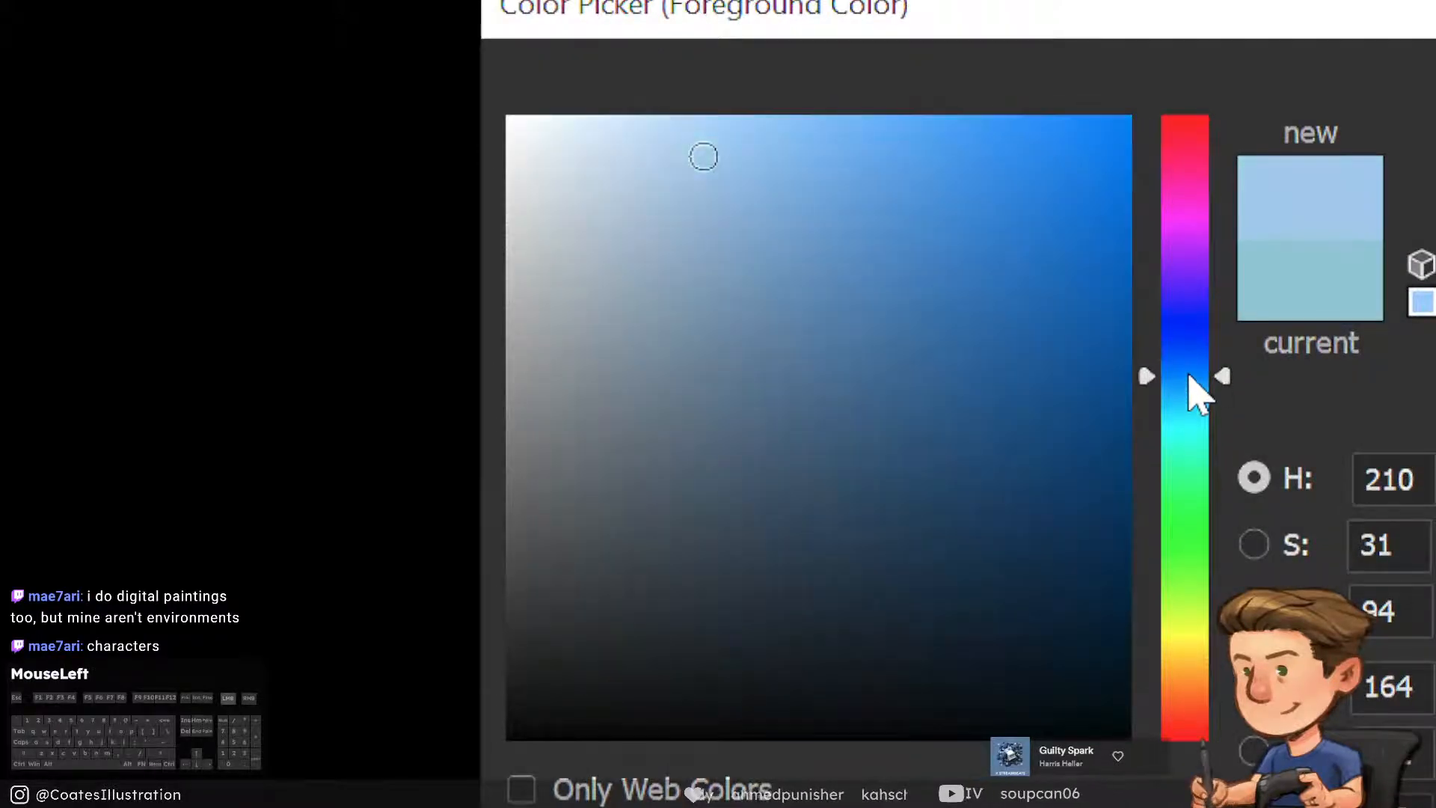
pyautogui.moveTo(860, 201); pyautogui.dragTo(811, 183)
pyautogui.press('Return')
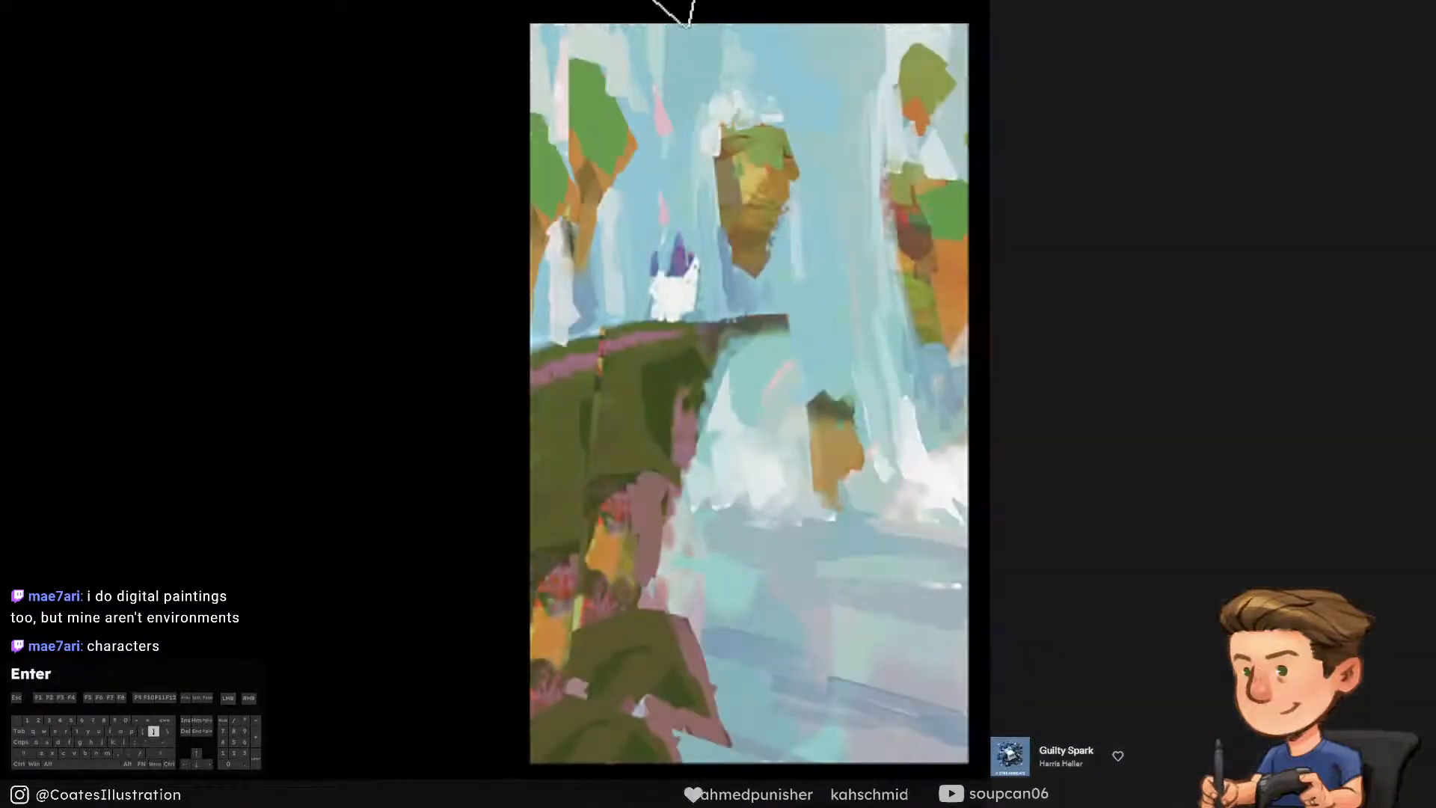
# Paint a blue sky band across the top of the canvas, forming a curved crest above the waterfalls
pyautogui.moveTo(465, 21)
pyautogui.mouseDown()
pyautogui.moveTo(717, 67)
pyautogui.moveTo(748, 98)
pyautogui.moveTo(853, 90)
pyautogui.moveTo(989, 21)
pyautogui.moveTo(608, 7)
pyautogui.moveTo(536, 56)
pyautogui.mouseUp()
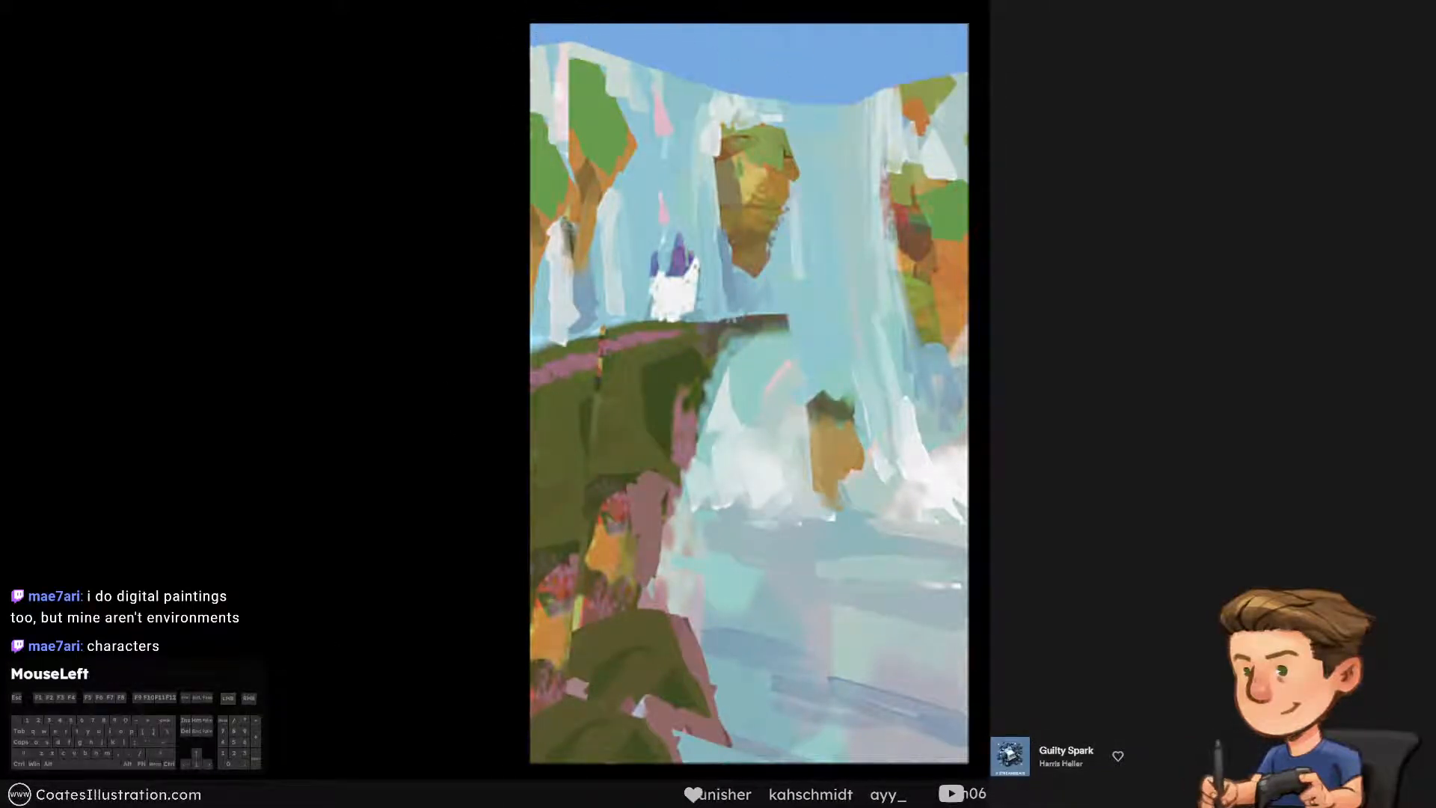
pyautogui.hotkey('ctrl', 'alt', 'z')
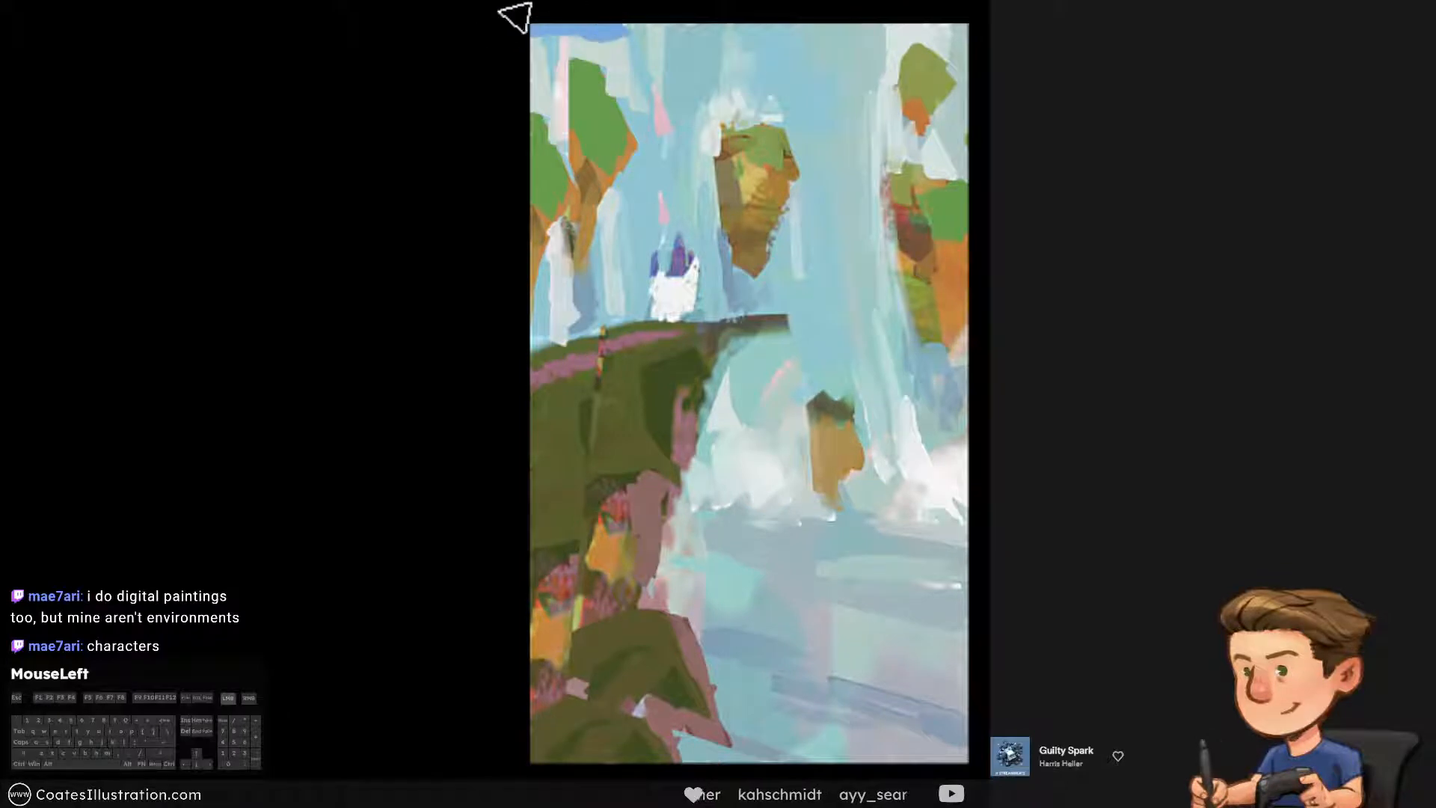
pyautogui.moveTo(516, 16); pyautogui.dragTo(486, 35)
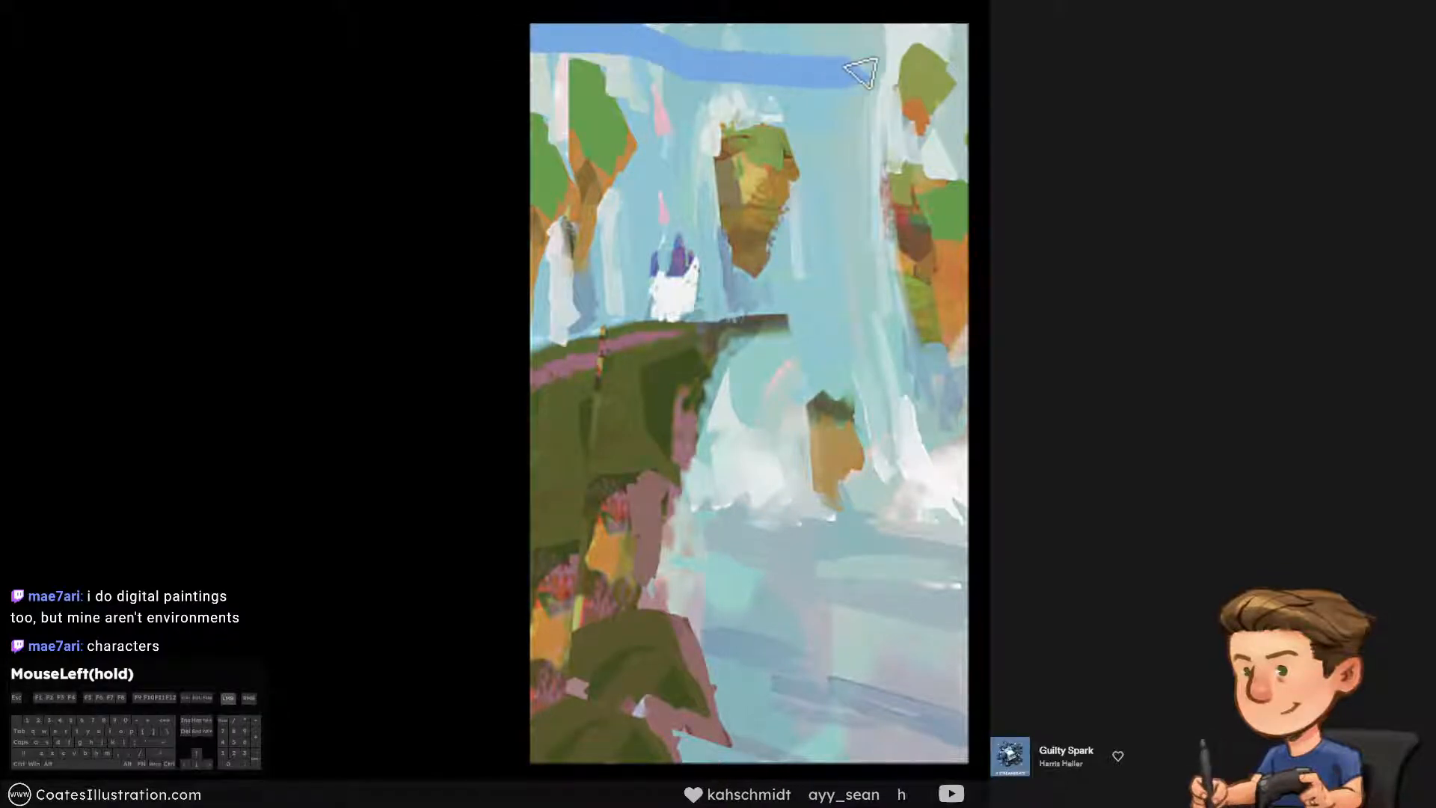
pyautogui.moveTo(904, 15)
pyautogui.mouseDown()
pyautogui.moveTo(929, 36)
pyautogui.moveTo(718, 45)
pyautogui.mouseUp()
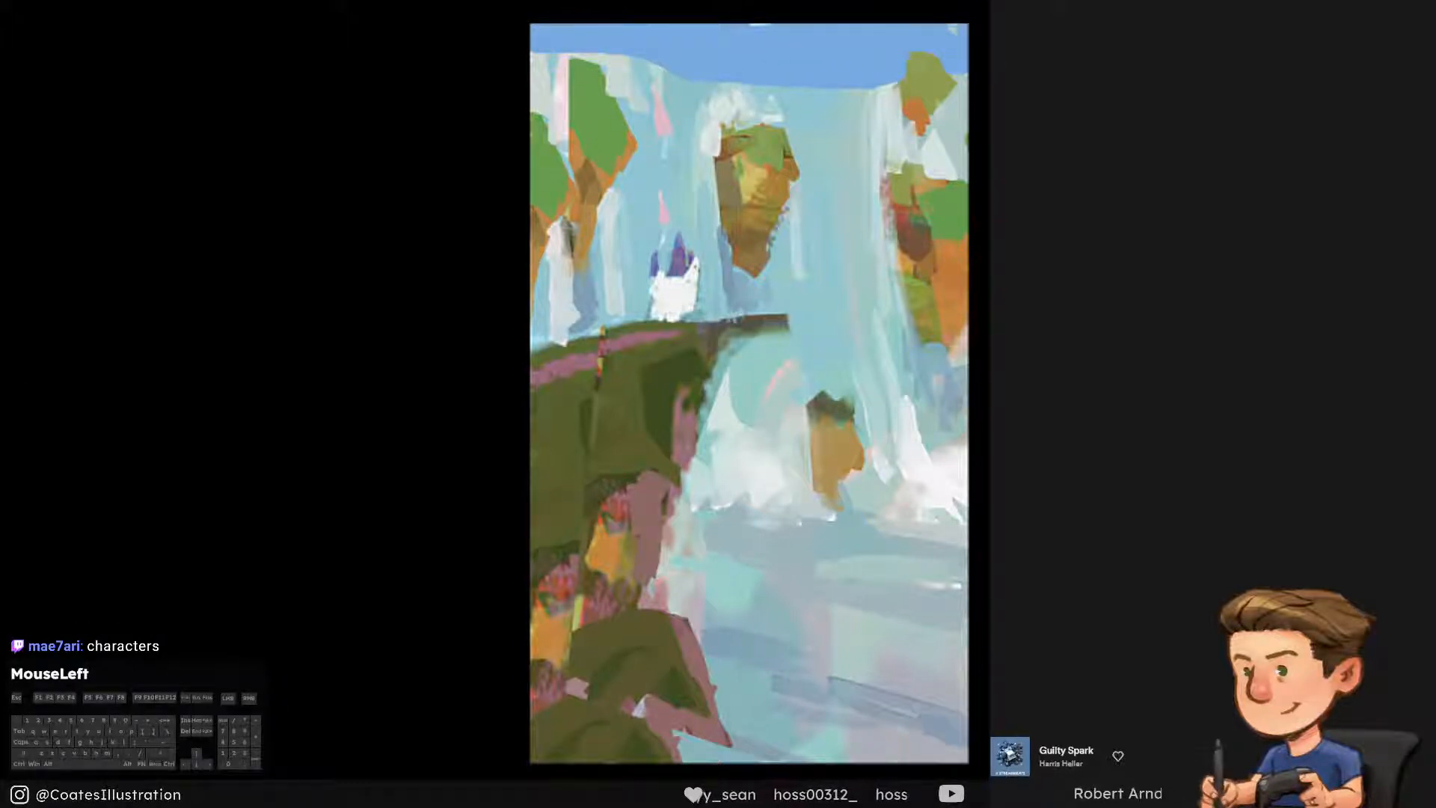
# Fill the remaining gap along the top of the blue sky and compare the painting with and without the sky
pyautogui.hotkey('ctrl', 'alt', 'z')
pyautogui.hotkey('ctrl', 'shift', 'z')
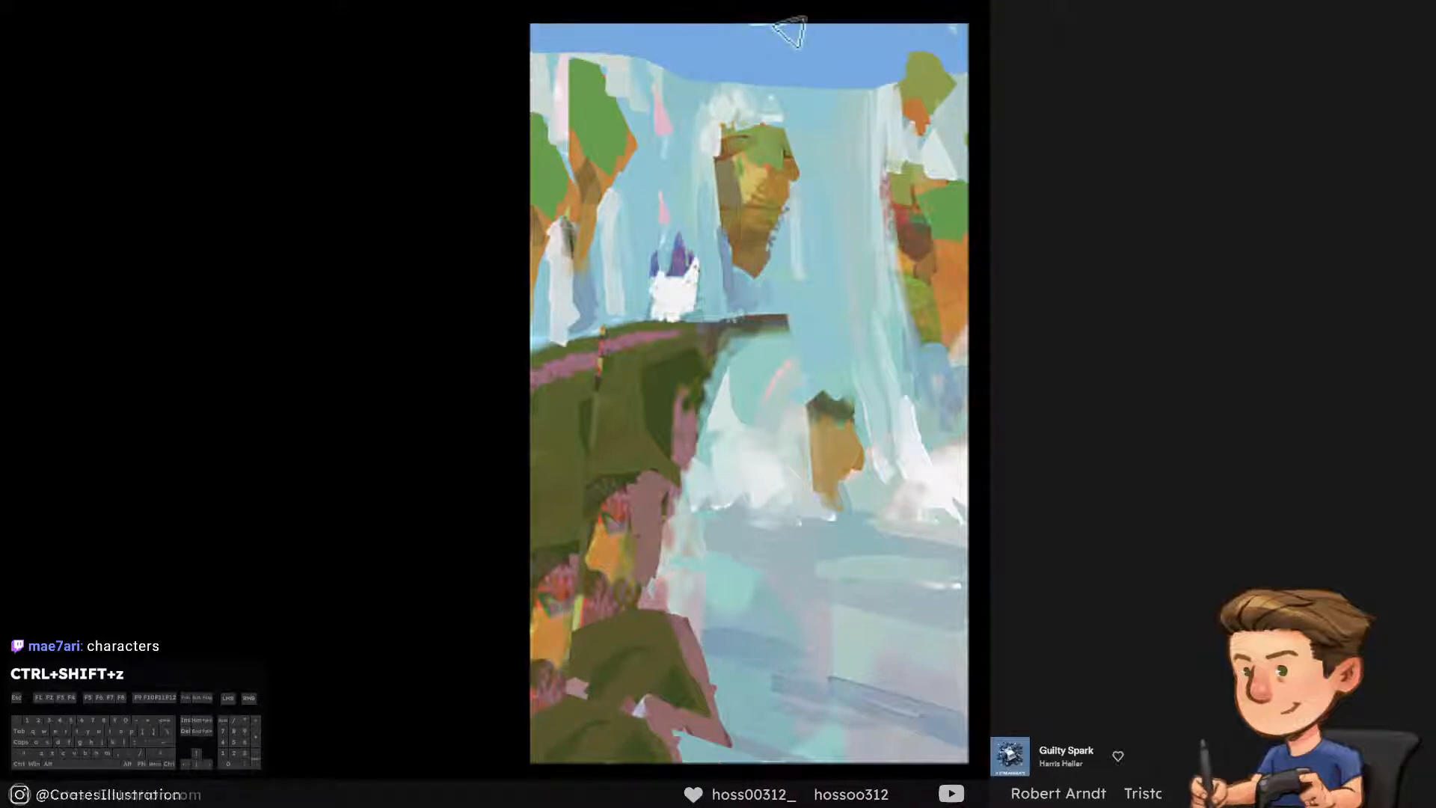
pyautogui.moveTo(789, 31); pyautogui.dragTo(714, 11)
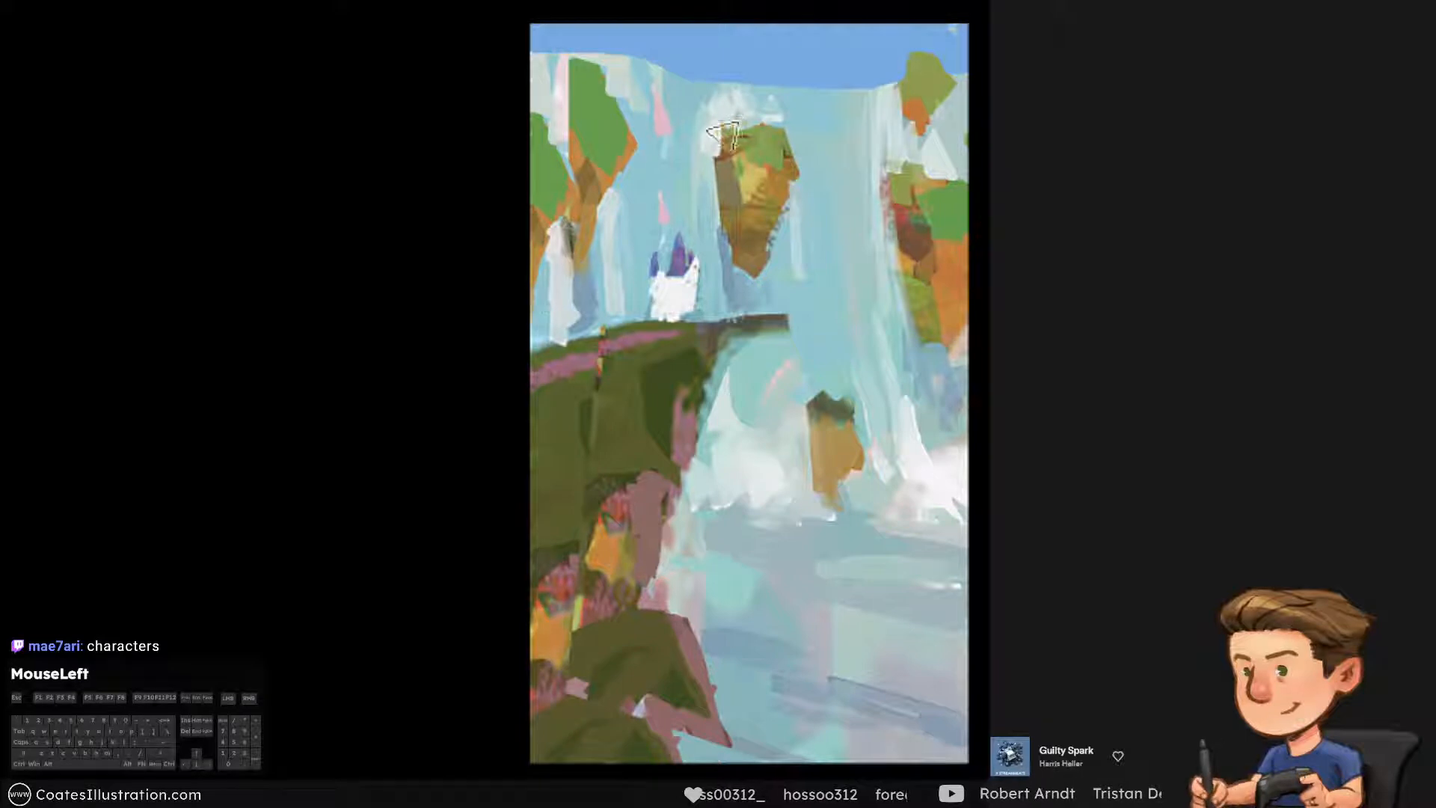
pyautogui.hotkey('ctrl', 'alt', 'z')
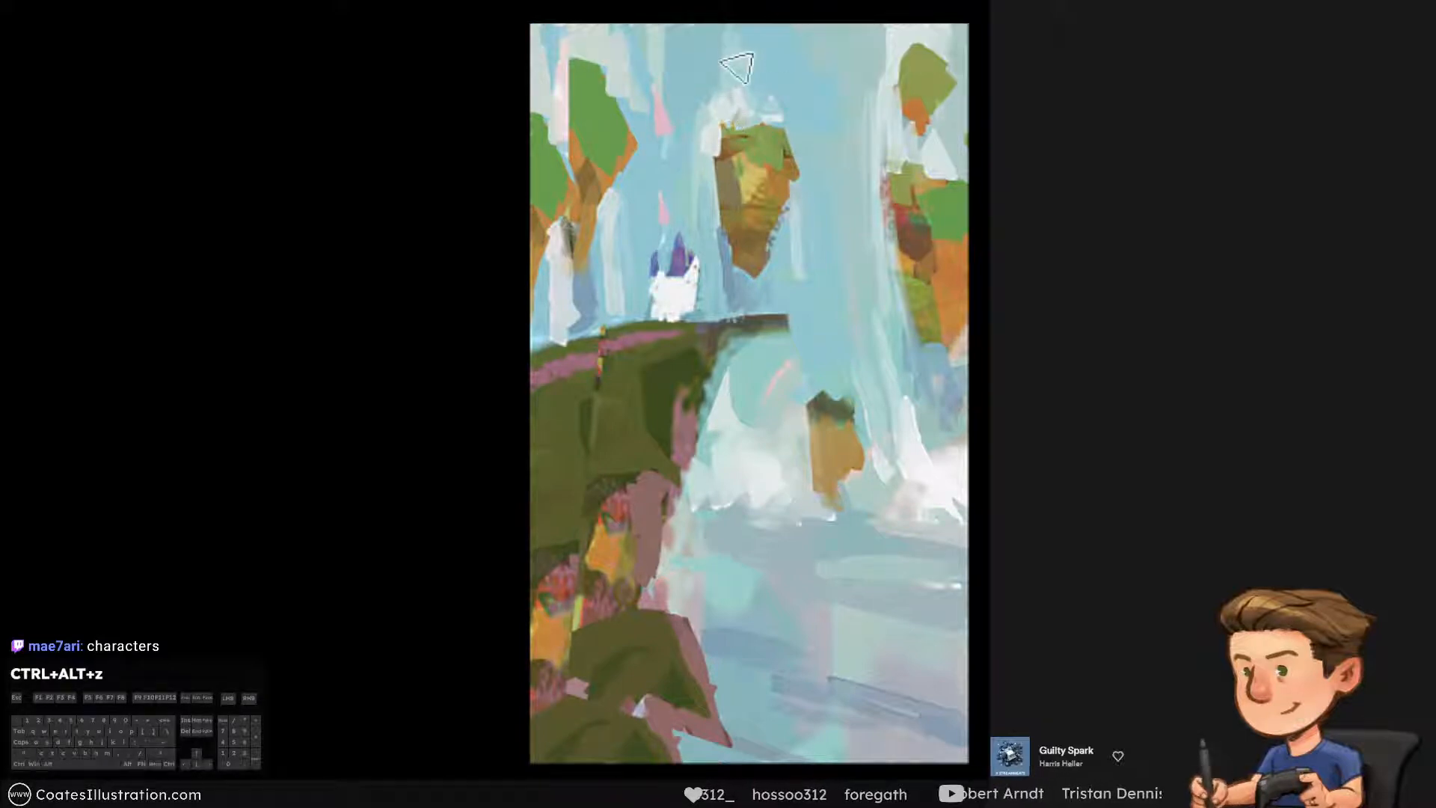
pyautogui.hotkey('ctrl', 'shift', 'z')
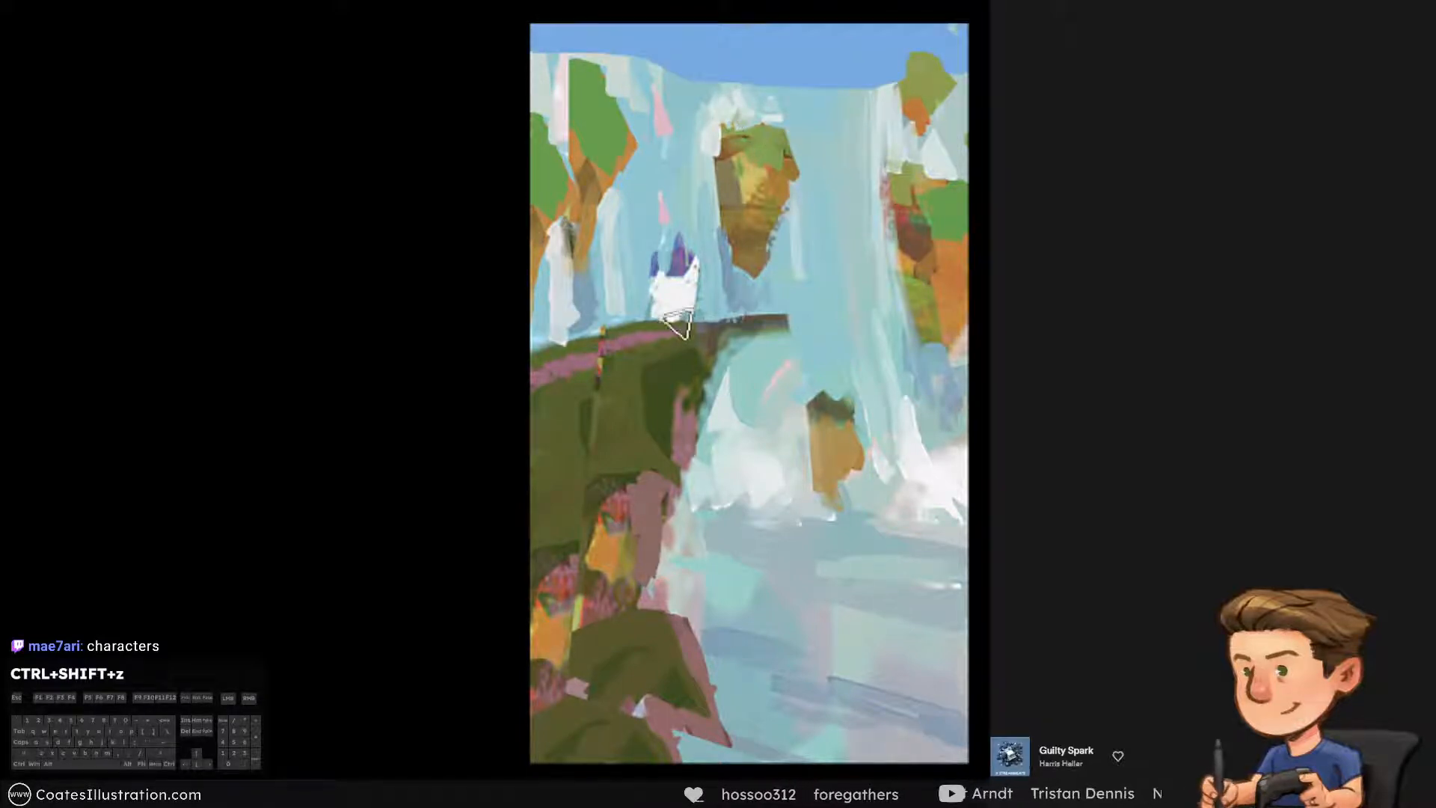
# Undo the blue sky band painted across the top of the canvas above the waterfalls
pyautogui.hotkey('ctrl', 'alt', 'z')
pyautogui.moveTo(641, 424)
pyautogui.mouseDown()
pyautogui.moveTo(651, 24)
pyautogui.moveTo(815, 406)
pyautogui.mouseUp()
pyautogui.hotkey('ctrl', 'alt', 'z')
pyautogui.moveTo(646, 480)
pyautogui.mouseDown()
pyautogui.moveTo(609, 110)
pyautogui.moveTo(803, 478)
pyautogui.mouseUp()
pyautogui.hotkey('ctrl', 'alt', 'z')
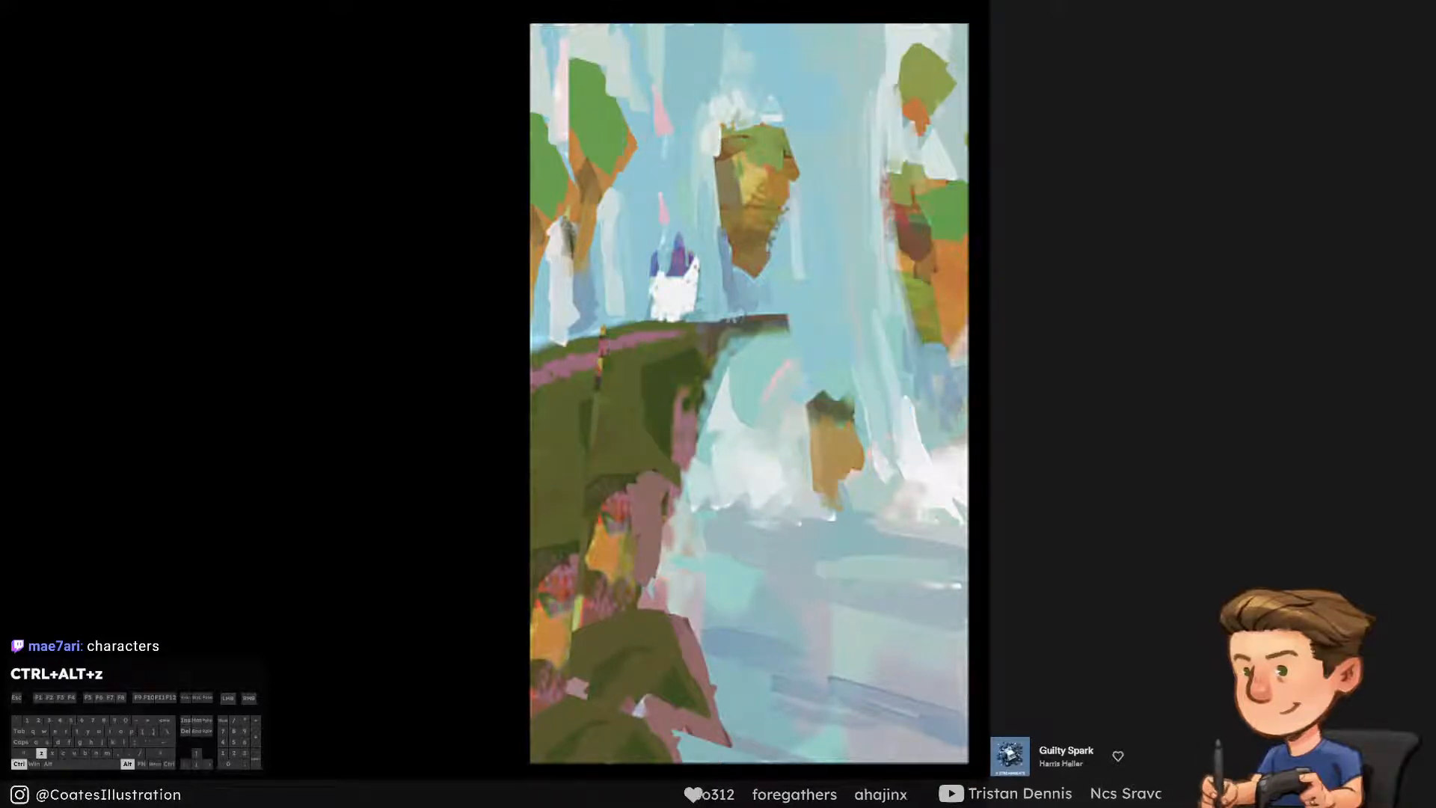
pyautogui.moveTo(629, 373); pyautogui.dragTo(669, 344)
pyautogui.moveTo(707, 519); pyautogui.dragTo(746, 558)
pyautogui.hotkey('ctrl', 'alt', 'z')
pyautogui.hotkey('ctrl', 'alt', 'z')
pyautogui.moveTo(697, 561)
pyautogui.mouseDown()
pyautogui.moveTo(691, 479)
pyautogui.moveTo(781, 490)
pyautogui.moveTo(614, 592)
pyautogui.mouseUp()
pyautogui.hotkey('ctrl', 'alt', 'z')
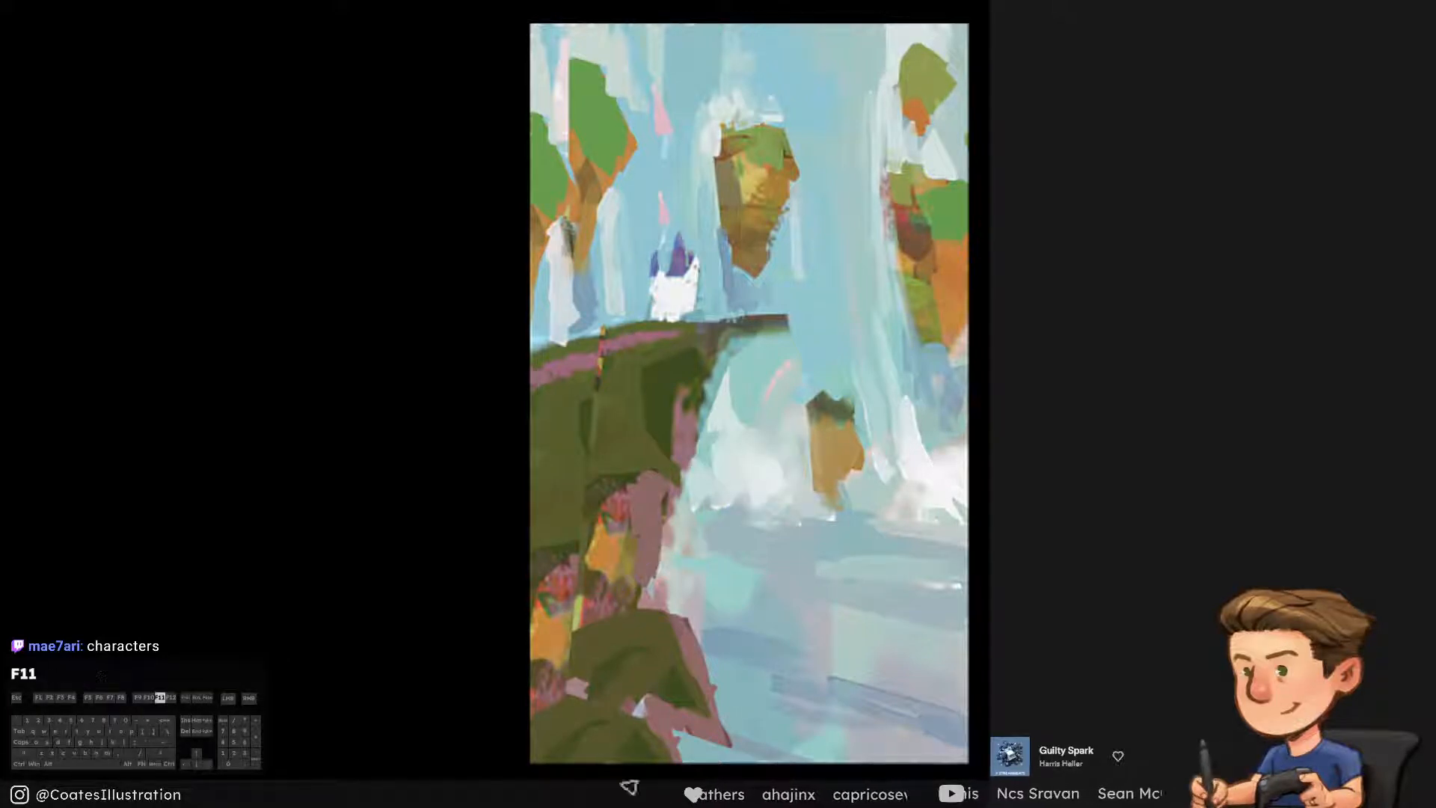
pyautogui.press(']')
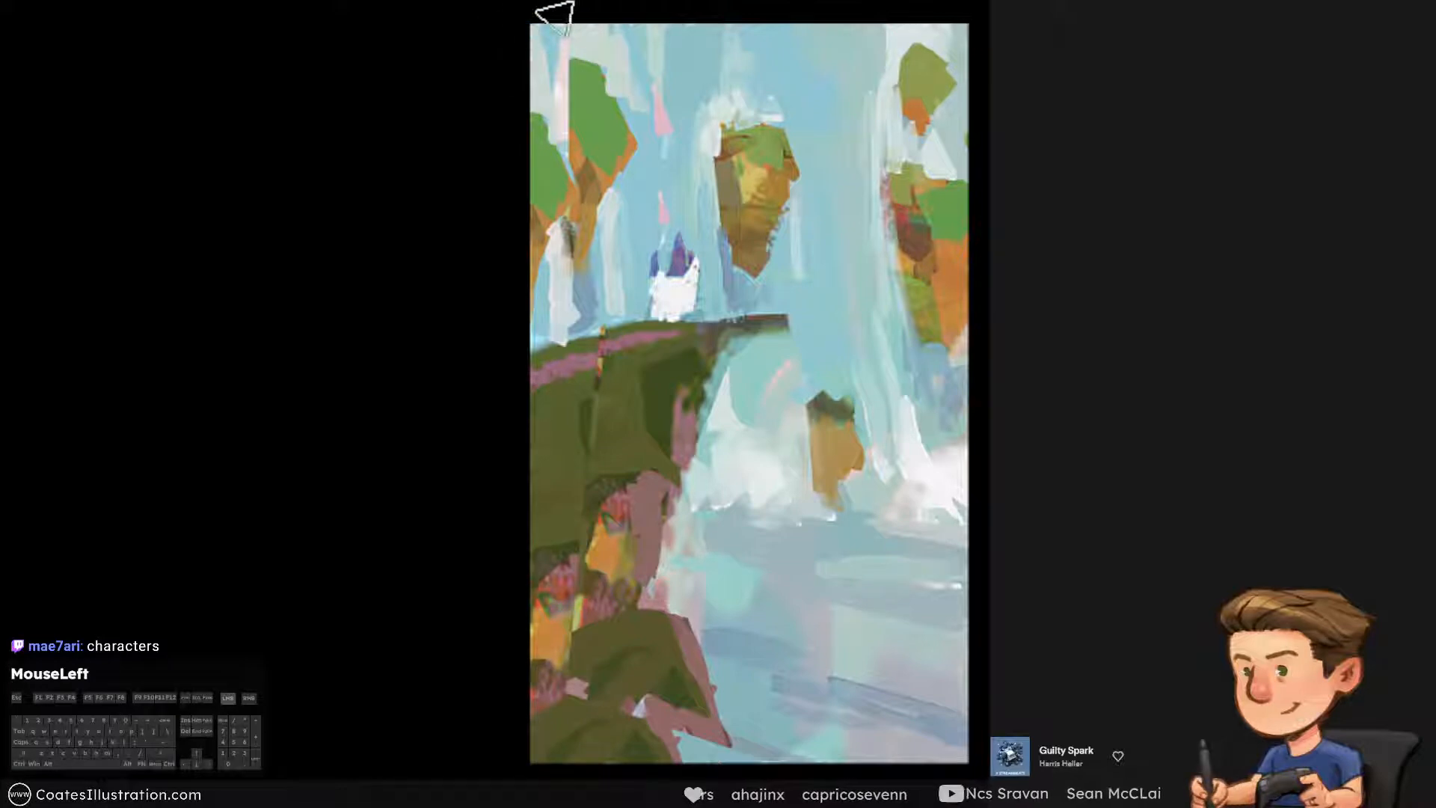
pyautogui.hotkey('ctrl', 'alt', 'z')
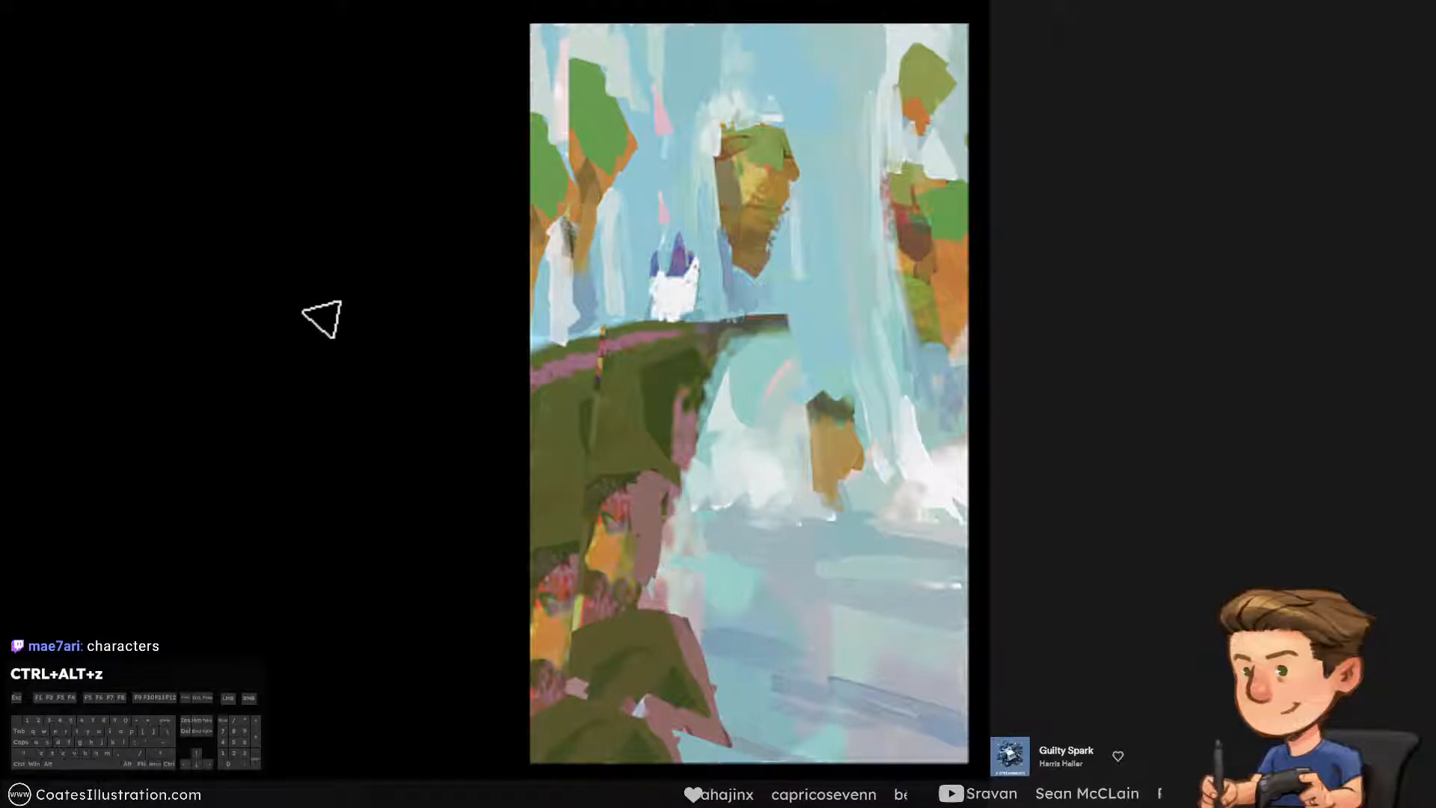
# Select the castle and the whole foreground cliff with a polygonal lasso outline extending past the canvas's left and bottom edges
pyautogui.press('l')
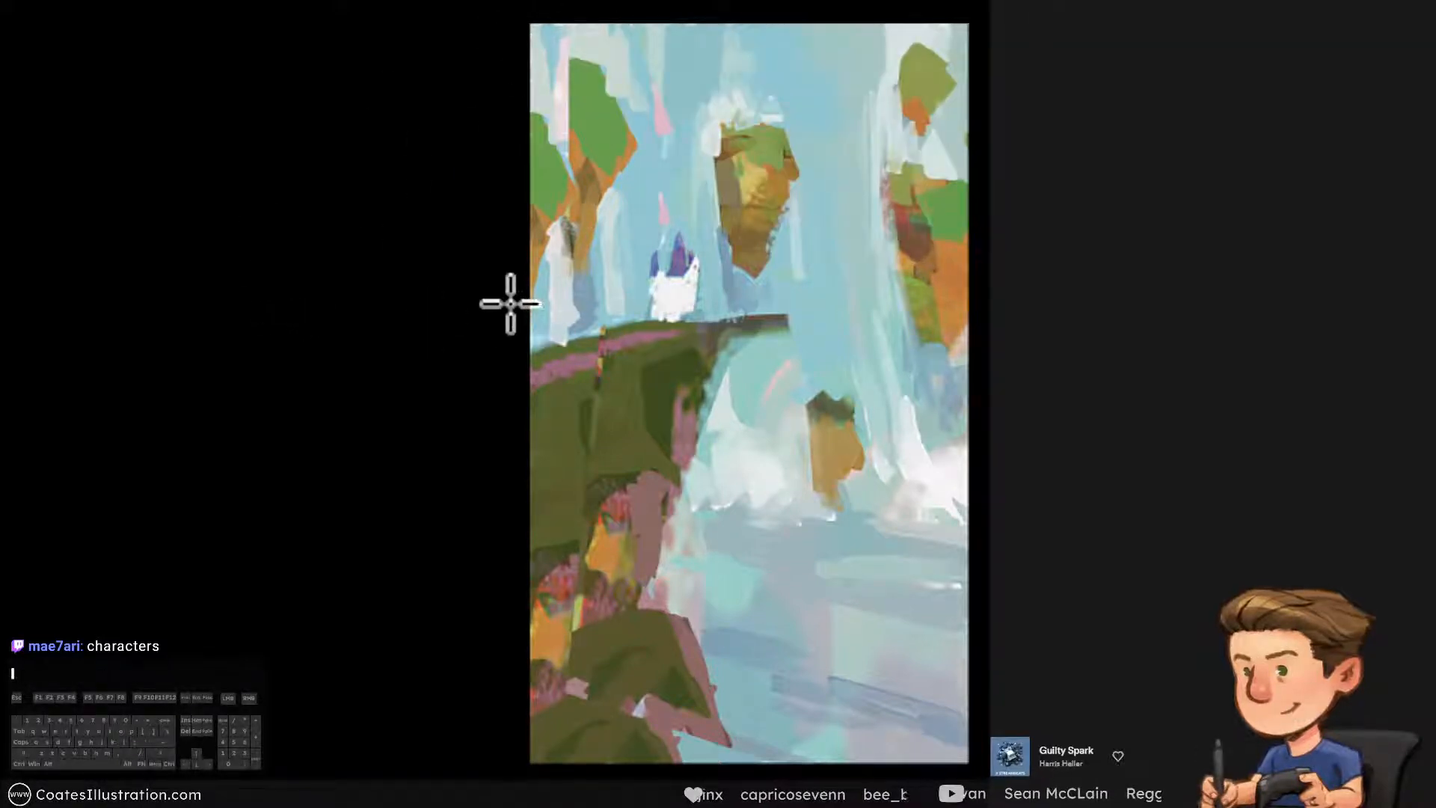
pyautogui.keyDown('alt'); pyautogui.click(498, 317); pyautogui.keyUp('alt')
pyautogui.keyDown('alt'); pyautogui.click(619, 276); pyautogui.keyUp('alt')
pyautogui.keyDown('alt'); pyautogui.click(671, 196); pyautogui.keyUp('alt')
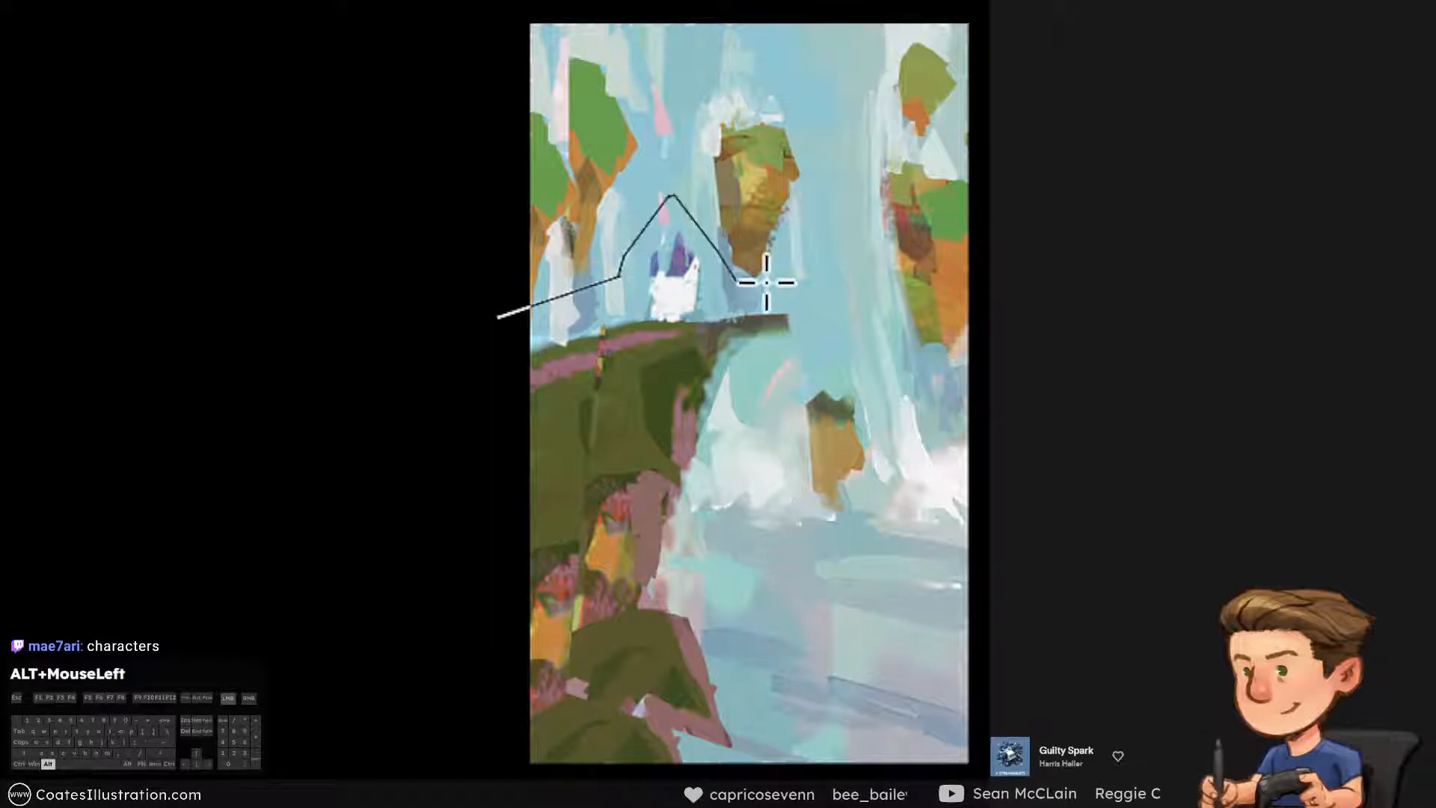
pyautogui.keyDown('alt'); pyautogui.click(811, 291); pyautogui.keyUp('alt')
pyautogui.keyDown('alt'); pyautogui.click(780, 370); pyautogui.keyUp('alt')
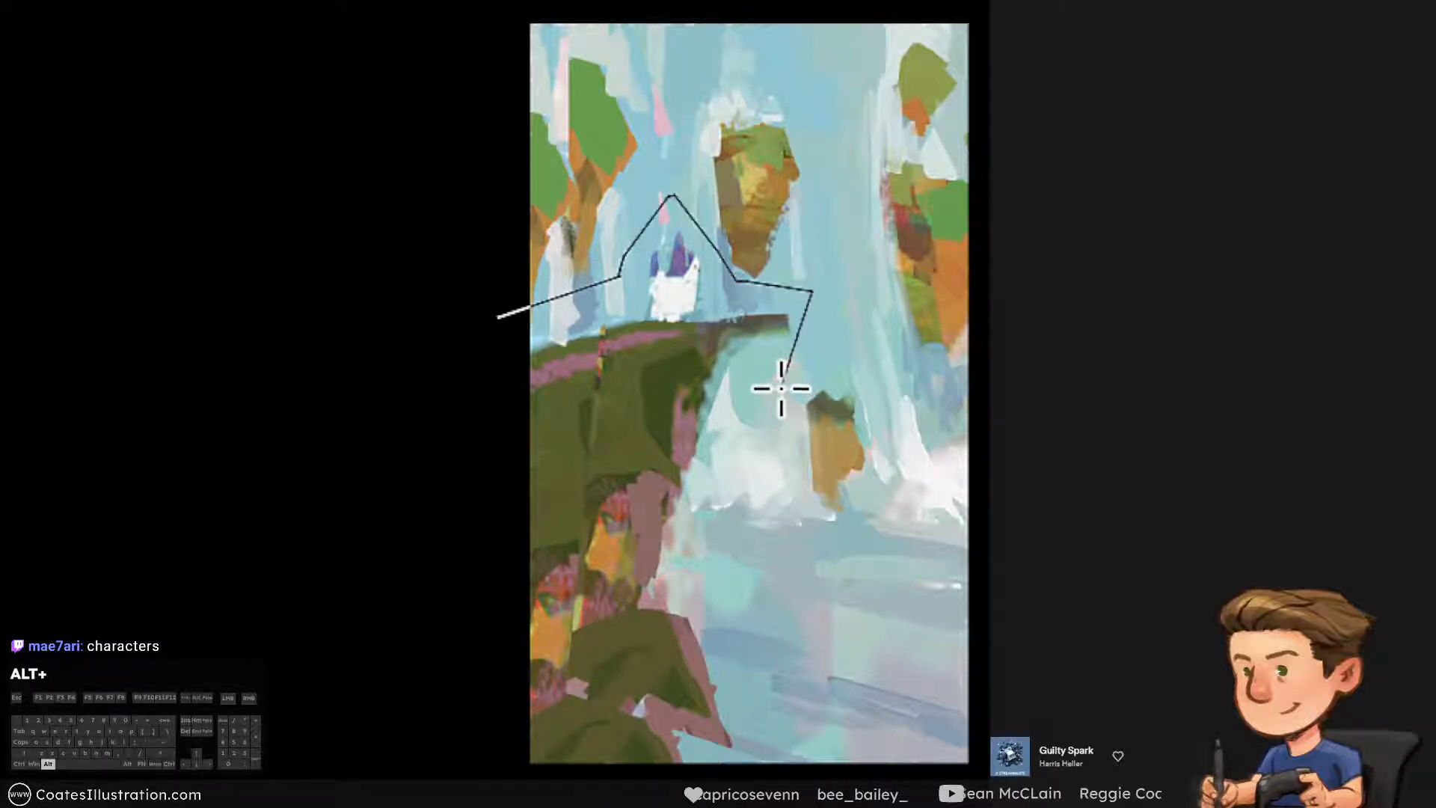
pyautogui.keyDown('alt'); pyautogui.click(734, 400); pyautogui.keyUp('alt')
pyautogui.keyDown('alt'); pyautogui.click(691, 552); pyautogui.keyUp('alt')
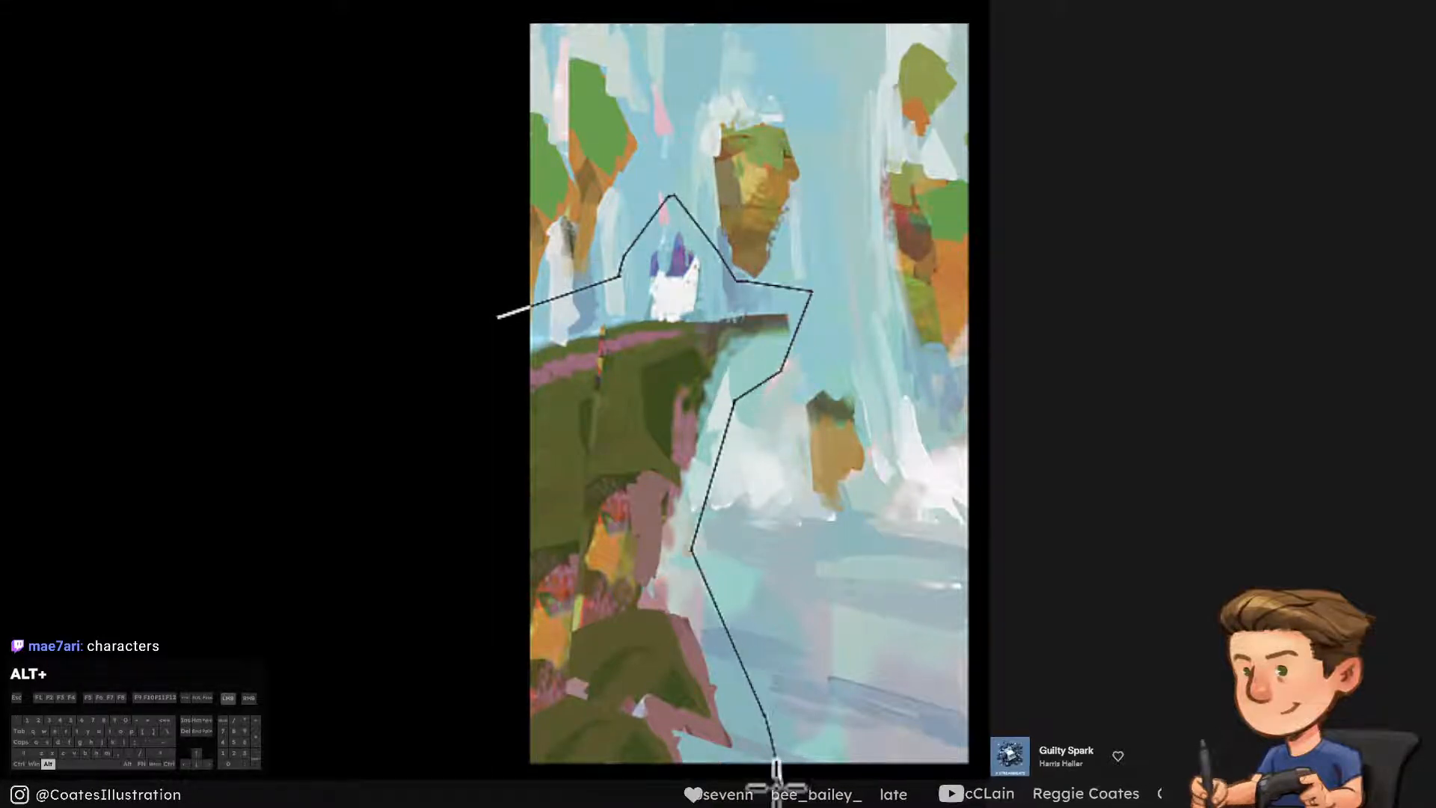
pyautogui.keyDown('alt'); pyautogui.click(497, 791); pyautogui.keyUp('alt')
pyautogui.keyDown('alt'); pyautogui.click(498, 319); pyautogui.keyUp('alt')
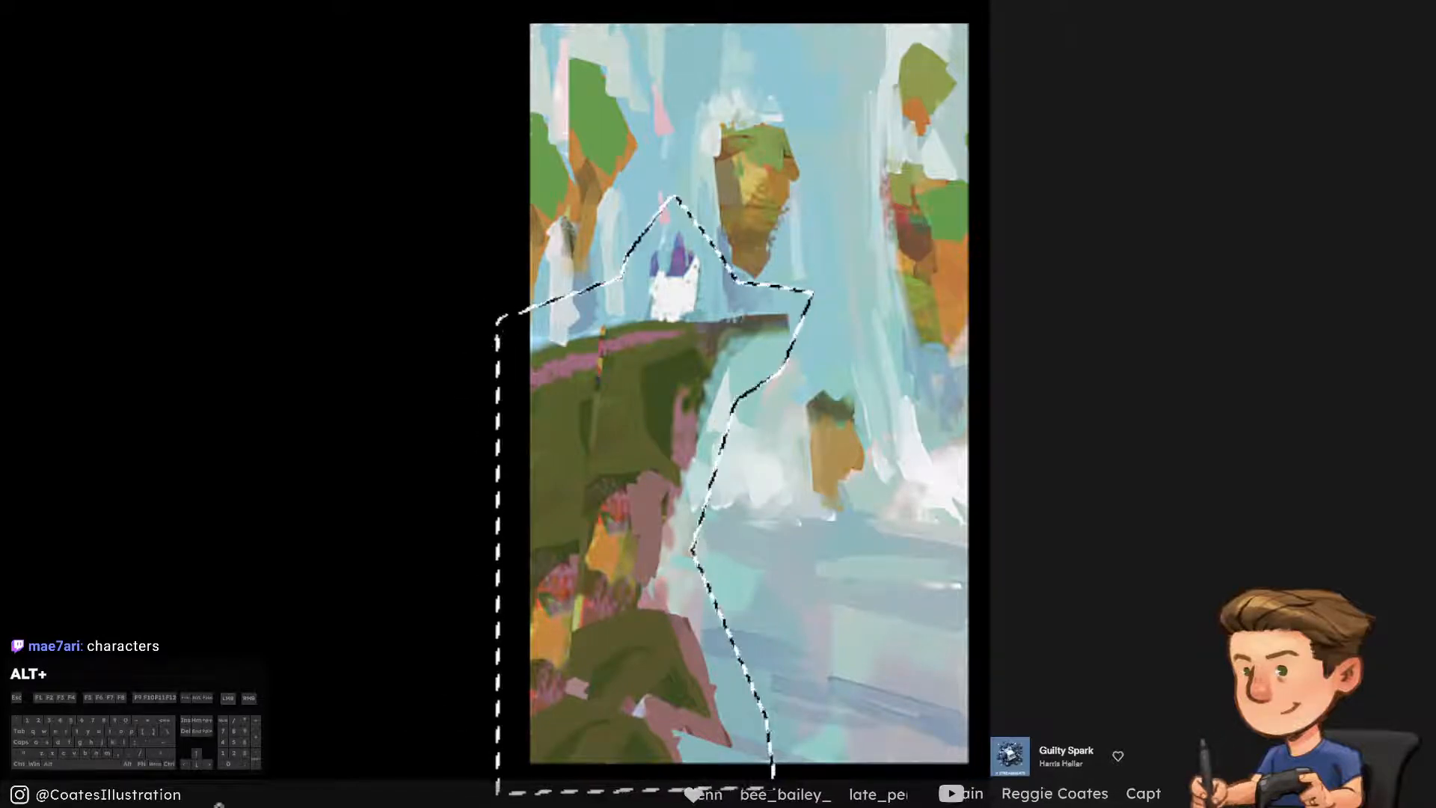
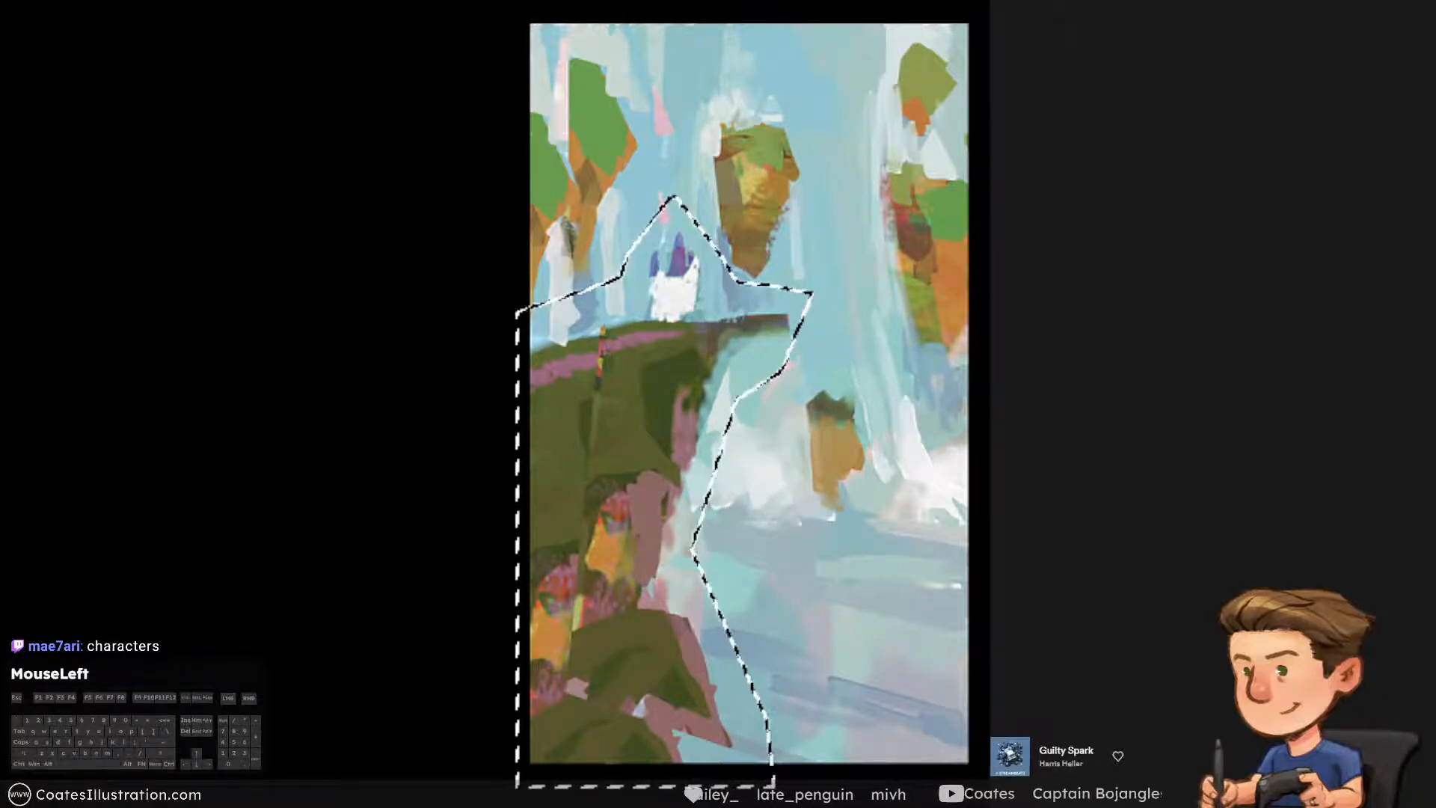
# Copy the selected castle and cliff merged onto a new layer and move the copy down and slightly right
pyautogui.hotkey('ctrl', 'shift', 'c')
pyautogui.hotkey('ctrl', 'shift', 'v')
pyautogui.hotkey('ctrl', 't')
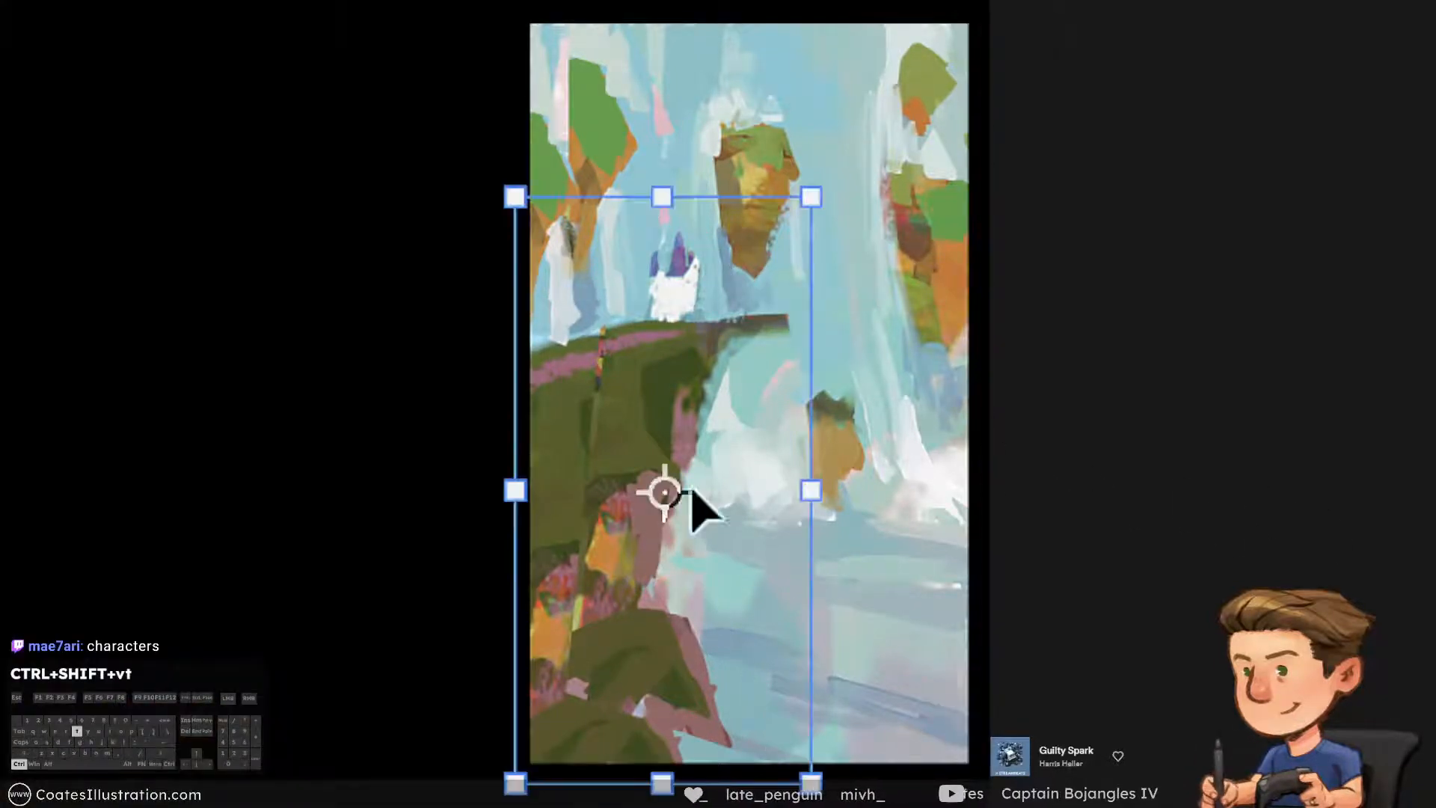
pyautogui.moveTo(720, 385); pyautogui.dragTo(748, 455)
# Reshape the castle cliff copy with a free transform, pulling both upper corners inward and down so the cliff top slopes up toward its tip
pyautogui.rightClick(719, 612)
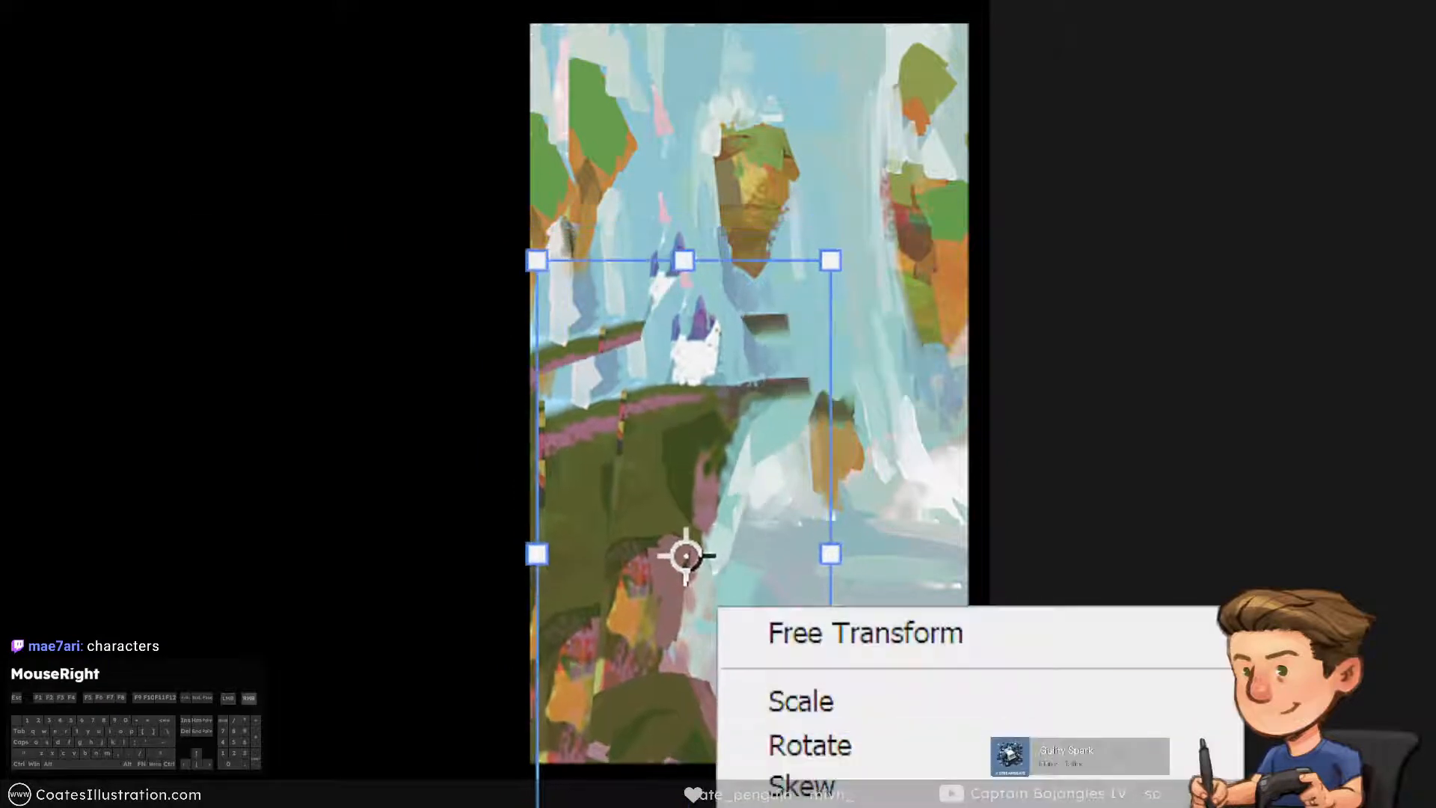
pyautogui.click(737, 632)
pyautogui.moveTo(830, 554); pyautogui.dragTo(854, 557)
pyautogui.moveTo(682, 439); pyautogui.dragTo(692, 472)
pyautogui.moveTo(829, 290)
pyautogui.mouseDown()
pyautogui.moveTo(796, 313)
pyautogui.moveTo(806, 281)
pyautogui.mouseUp()
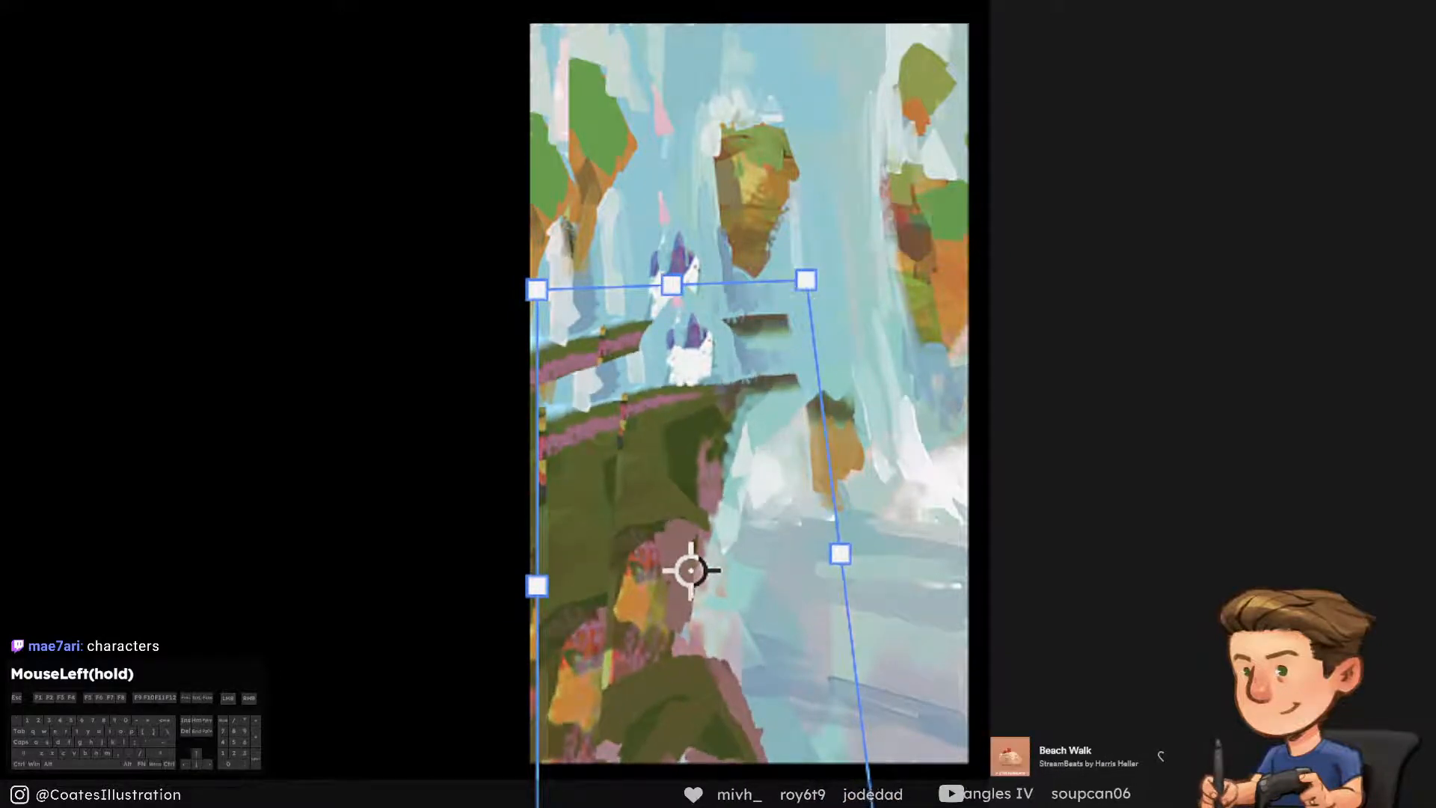
pyautogui.moveTo(537, 289)
pyautogui.mouseDown()
pyautogui.moveTo(529, 272)
pyautogui.moveTo(532, 309)
pyautogui.mouseUp()
pyautogui.moveTo(697, 436); pyautogui.dragTo(699, 456)
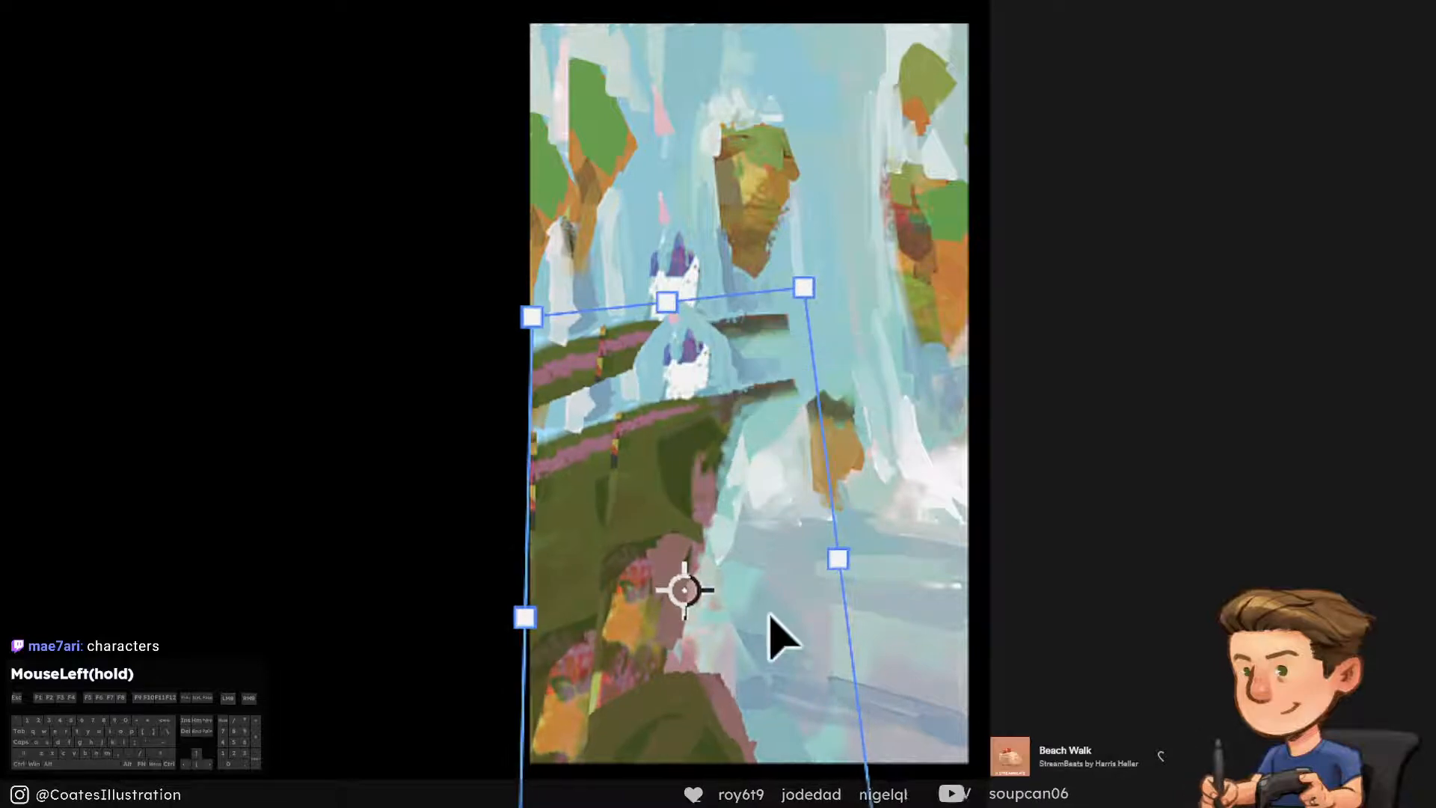
pyautogui.press('Return')
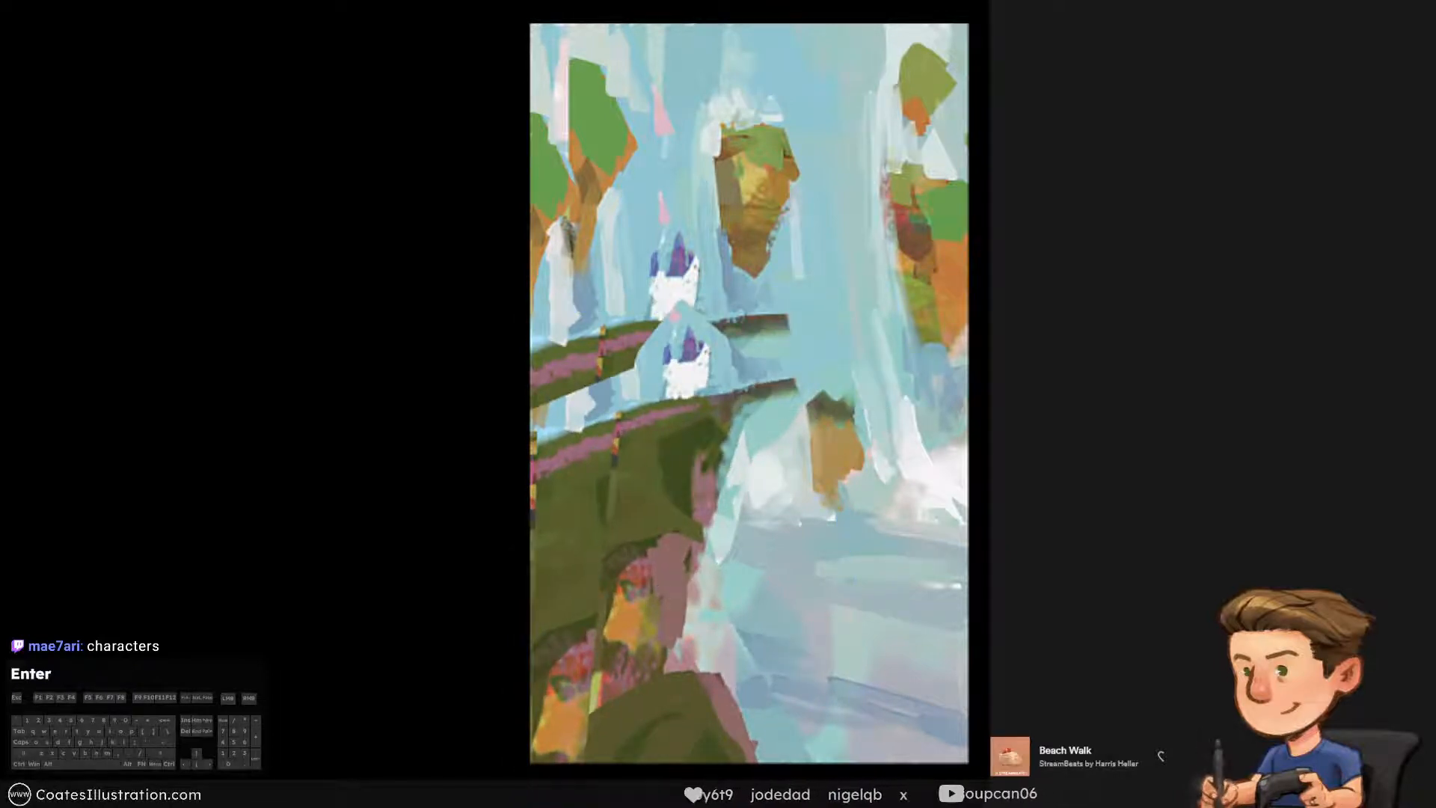
# Hide the cliff copy, paste a merged copy of the whole painting in place beneath it, and show the cliff copy again
pyautogui.click(1006, 478)
pyautogui.keyDown('ctrl'); pyautogui.click(1028, 479); pyautogui.keyUp('ctrl')
pyautogui.click(1005, 479)
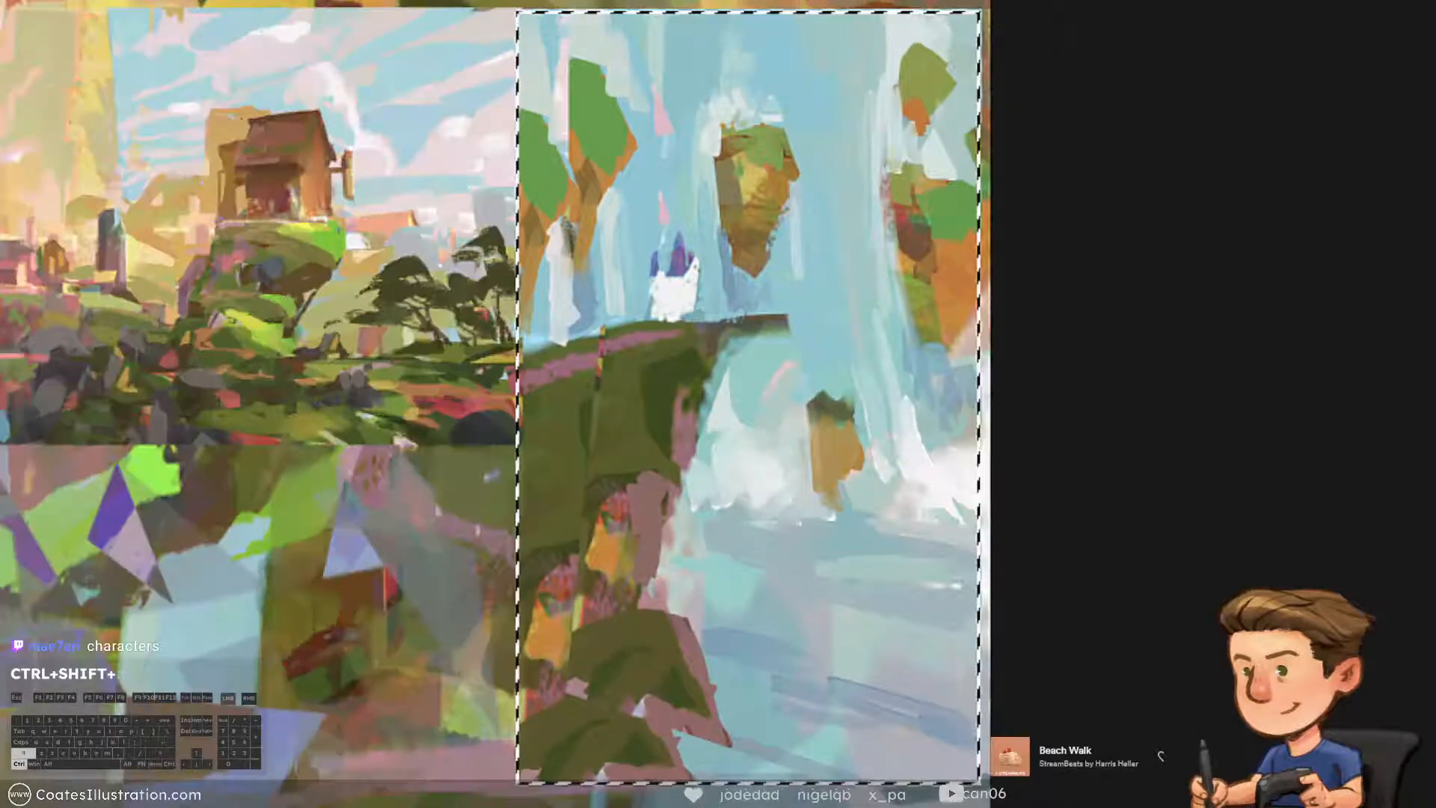
pyautogui.hotkey('ctrl', 'shift', 'c')
pyautogui.click(1006, 478)
pyautogui.hotkey('ctrl', 'shift', 'v')
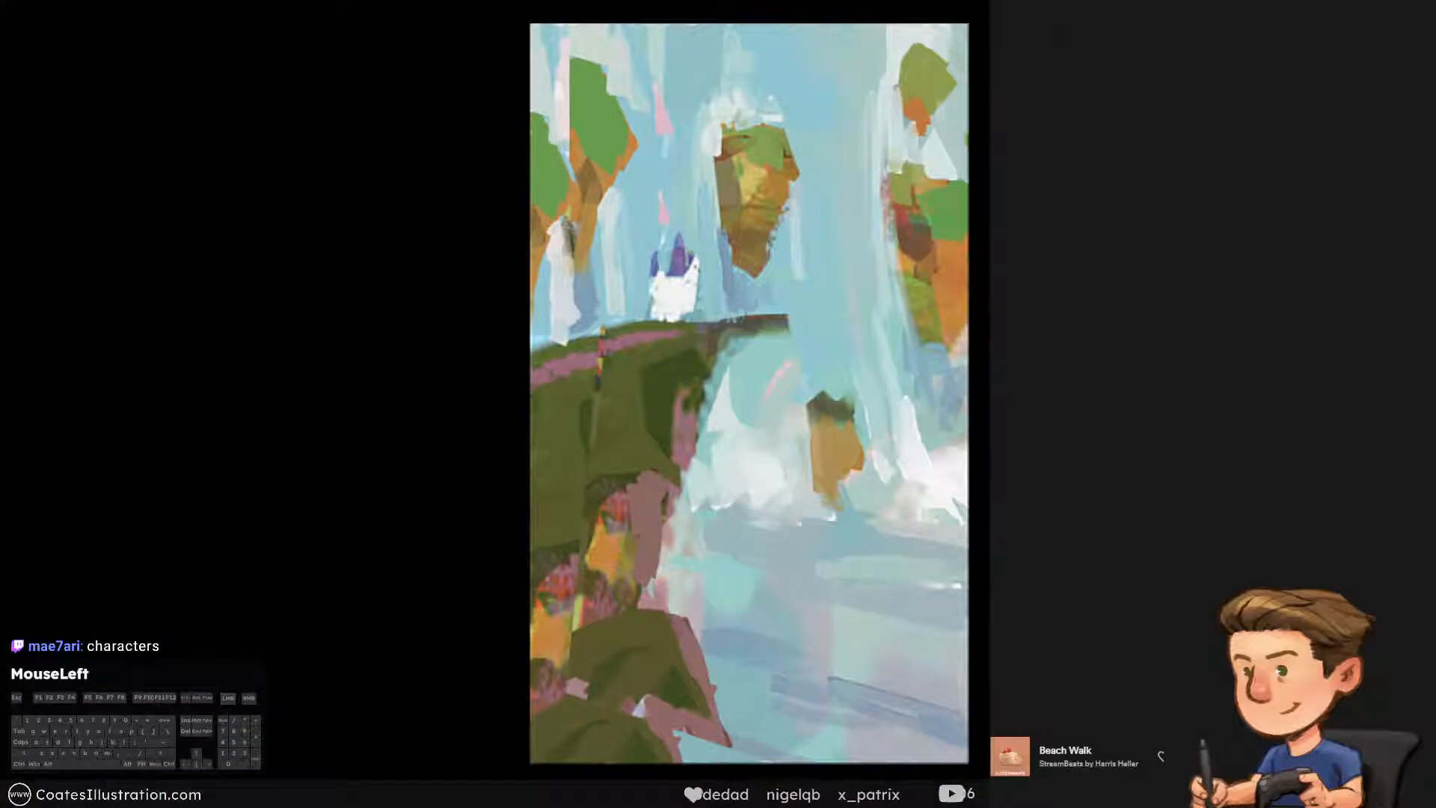
pyautogui.hotkey('ctrl', 't')
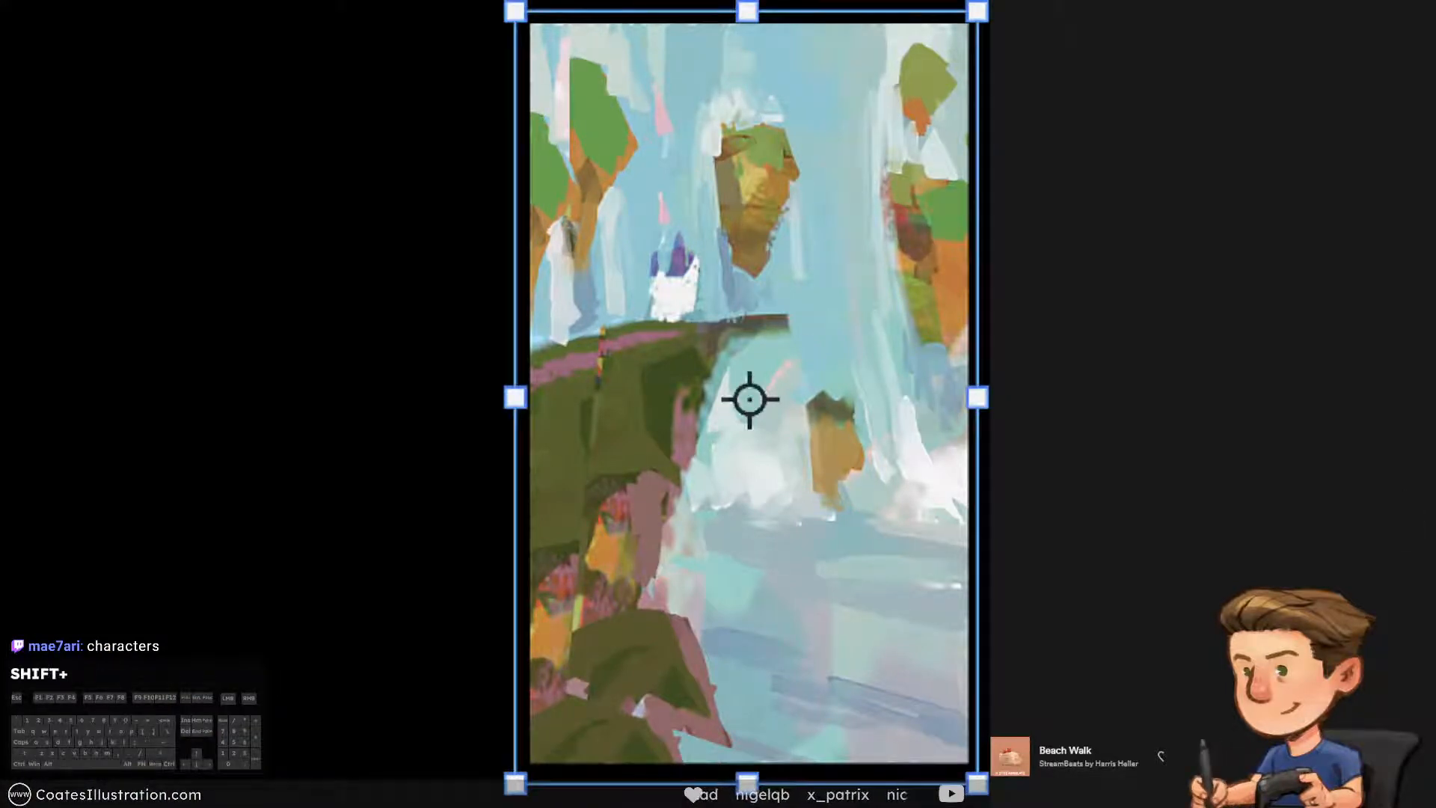
pyautogui.press('Return')
pyautogui.moveTo(757, 761); pyautogui.dragTo(532, 755)
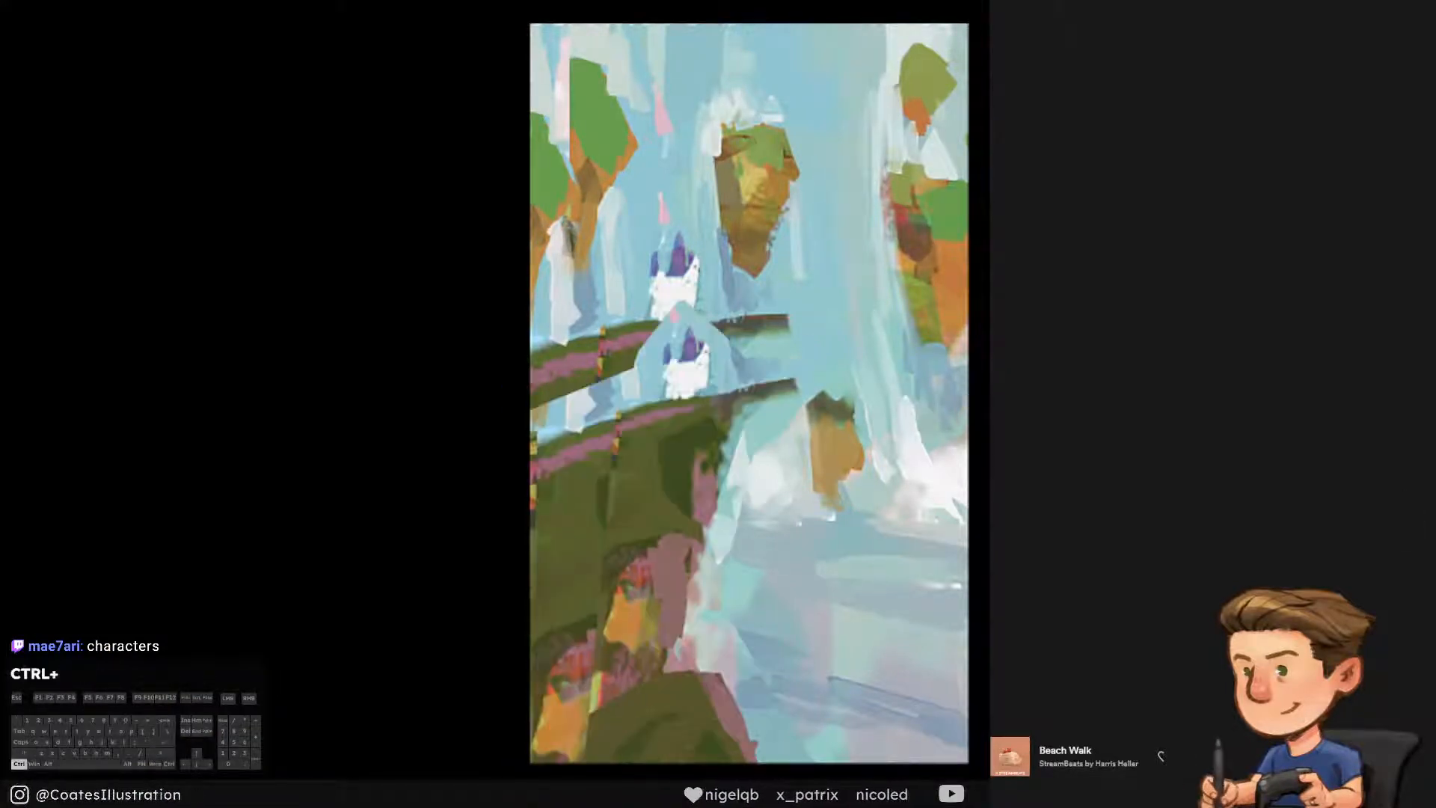
# Move the full-painting copy straight down a little so it covers most of the original cliff behind the lowered castle
pyautogui.hotkey('ctrl', 't')
pyautogui.moveTo(861, 203); pyautogui.dragTo(860, 277)
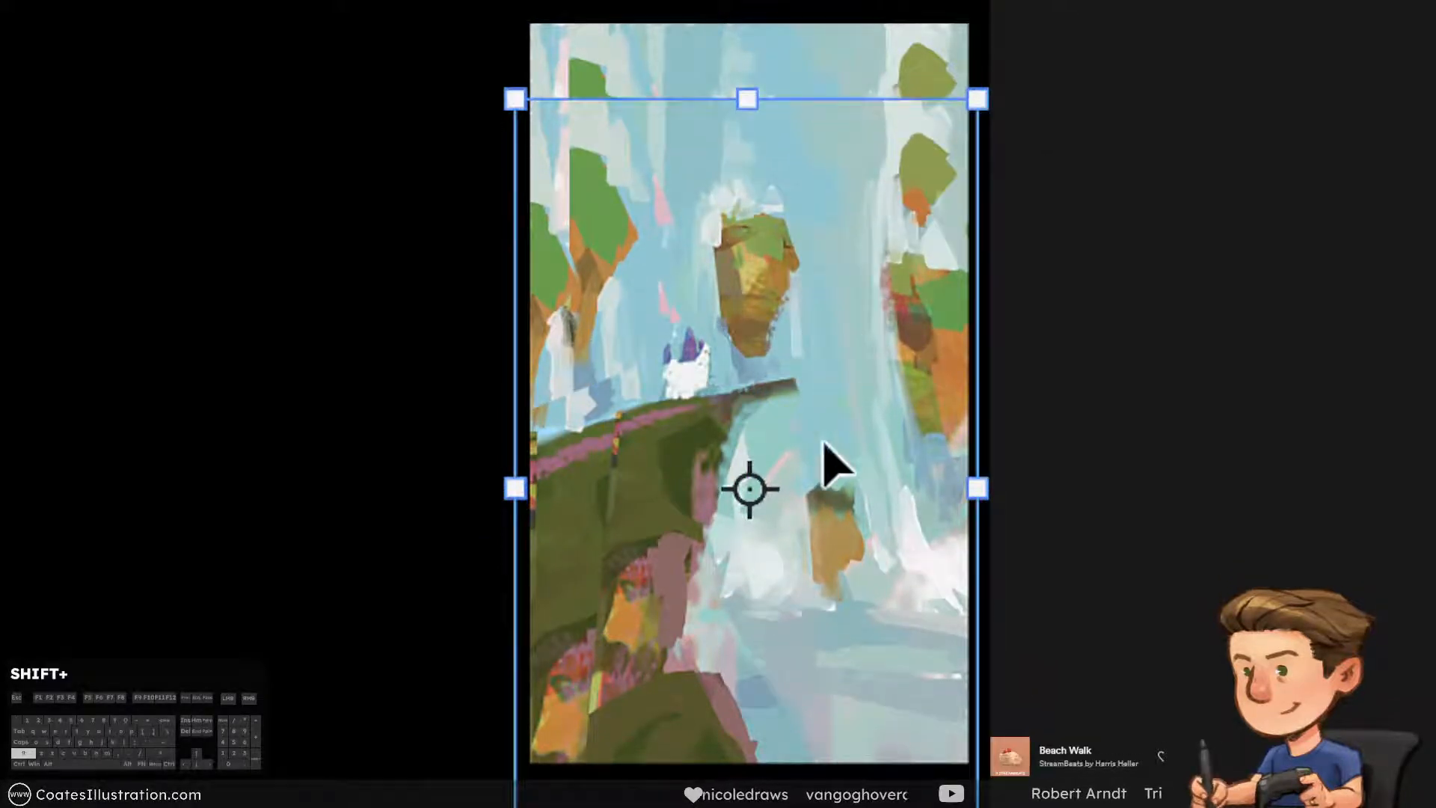
pyautogui.moveTo(866, 407); pyautogui.dragTo(865, 376)
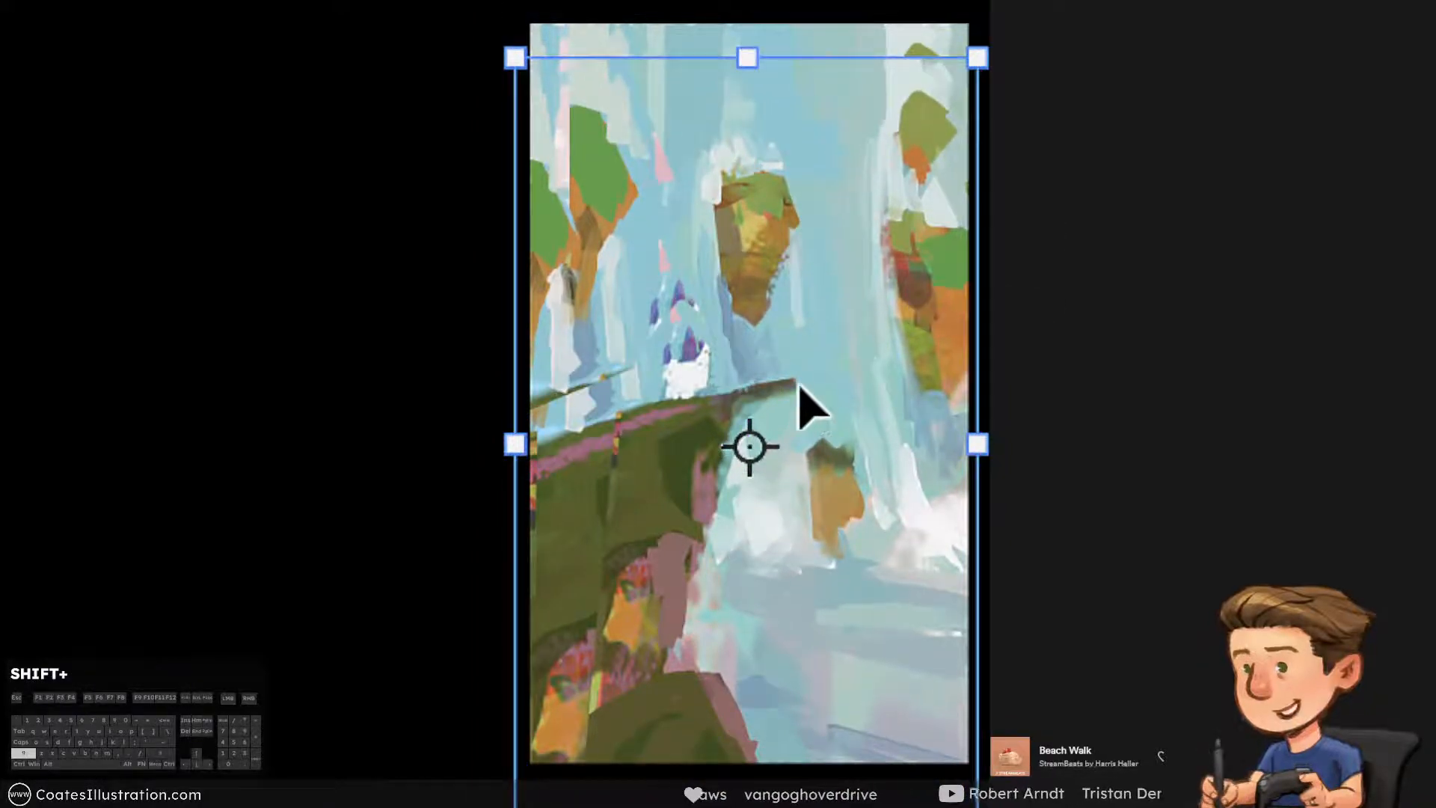
pyautogui.press('Return')
# Distort the background copy by lowering its upper-right corner and raising its lower-right corner, and shift the whole copy slightly right
pyautogui.hotkey('ctrl', 't')
pyautogui.rightClick(850, 439)
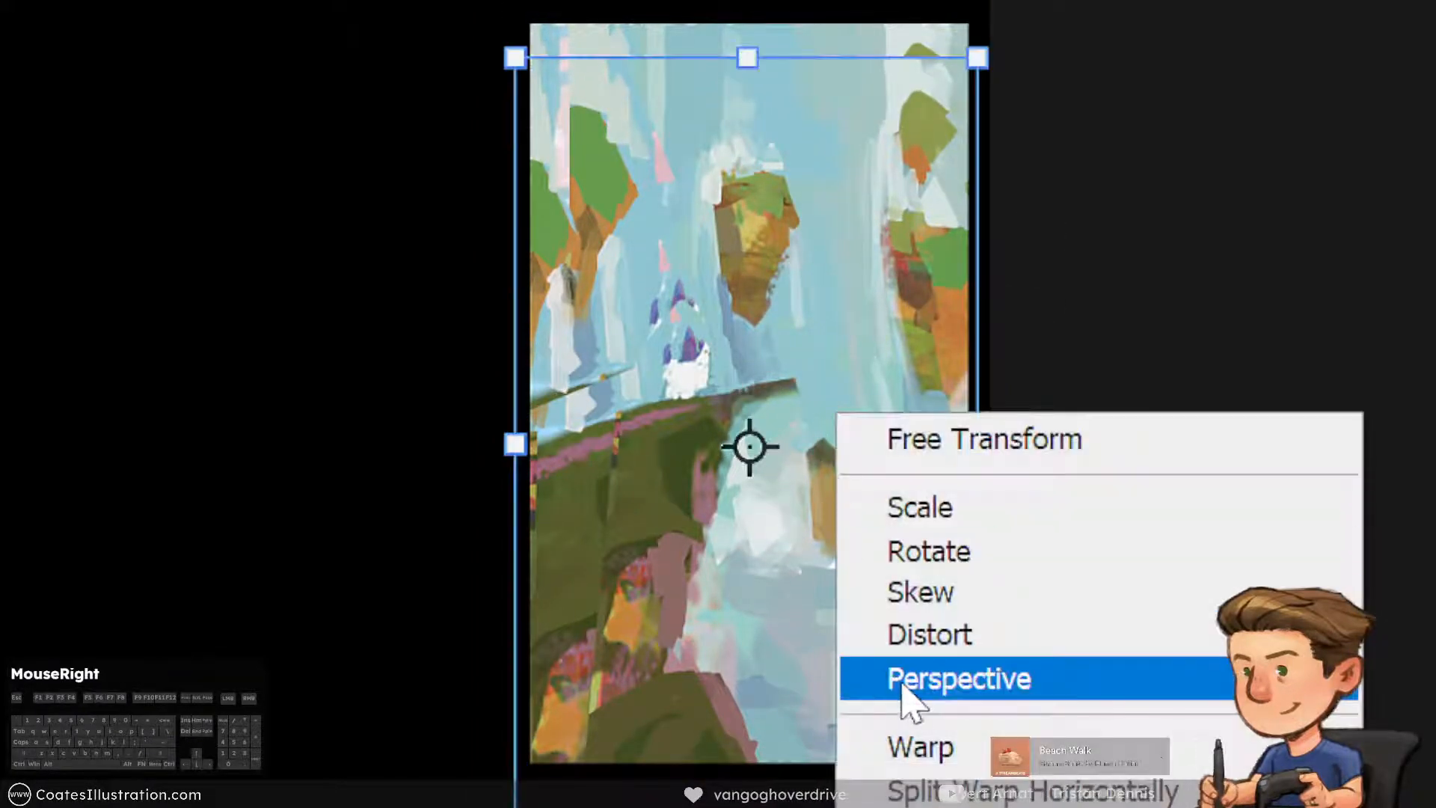
pyautogui.click(941, 636)
pyautogui.moveTo(986, 68); pyautogui.dragTo(954, 109)
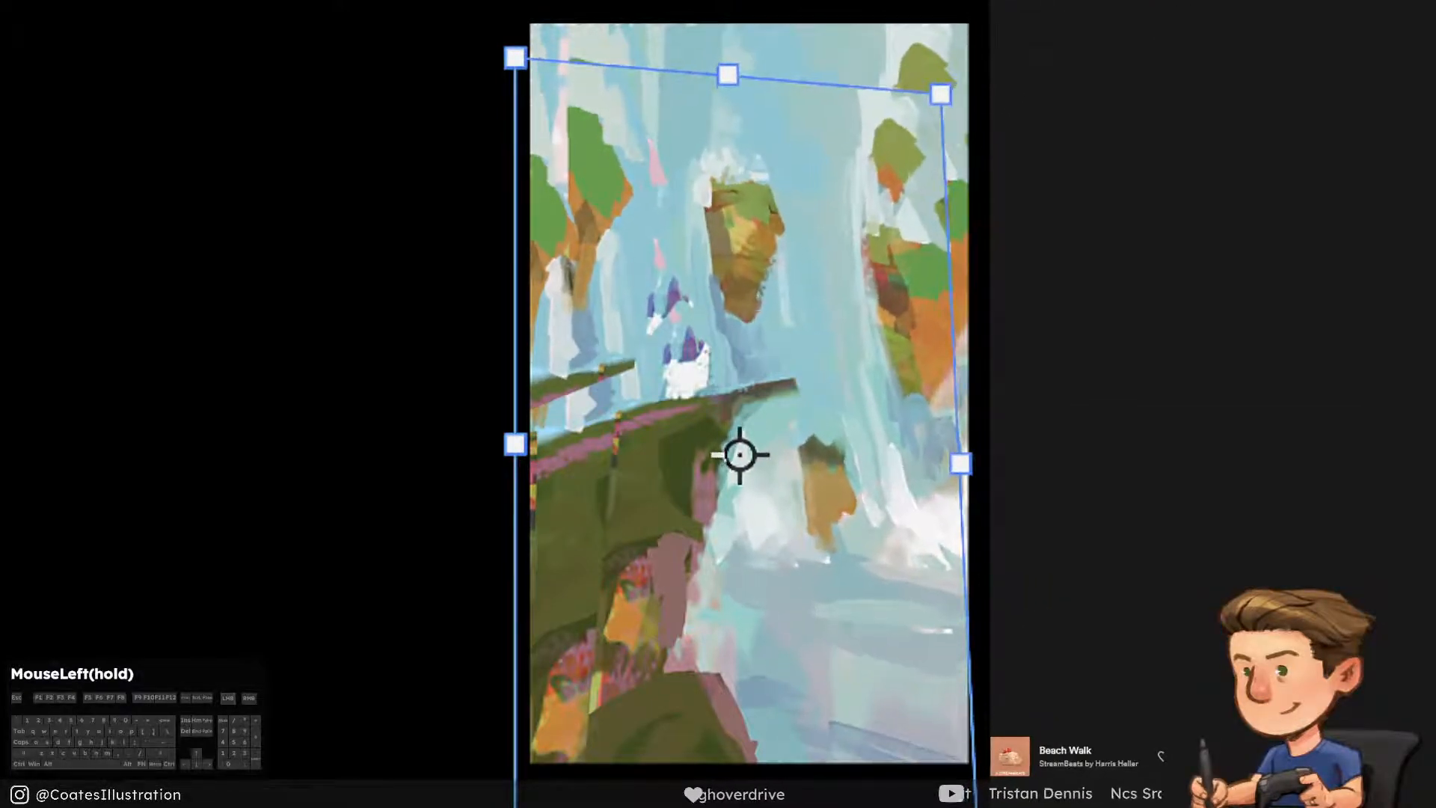
pyautogui.moveTo(973, 805)
pyautogui.mouseDown()
pyautogui.moveTo(963, 737)
pyautogui.moveTo(970, 806)
pyautogui.mouseUp()
pyautogui.moveTo(940, 93); pyautogui.dragTo(967, 42)
pyautogui.moveTo(515, 804)
pyautogui.mouseDown()
pyautogui.moveTo(567, 711)
pyautogui.moveTo(560, 676)
pyautogui.moveTo(516, 807)
pyautogui.mouseUp()
pyautogui.moveTo(973, 807); pyautogui.dragTo(971, 754)
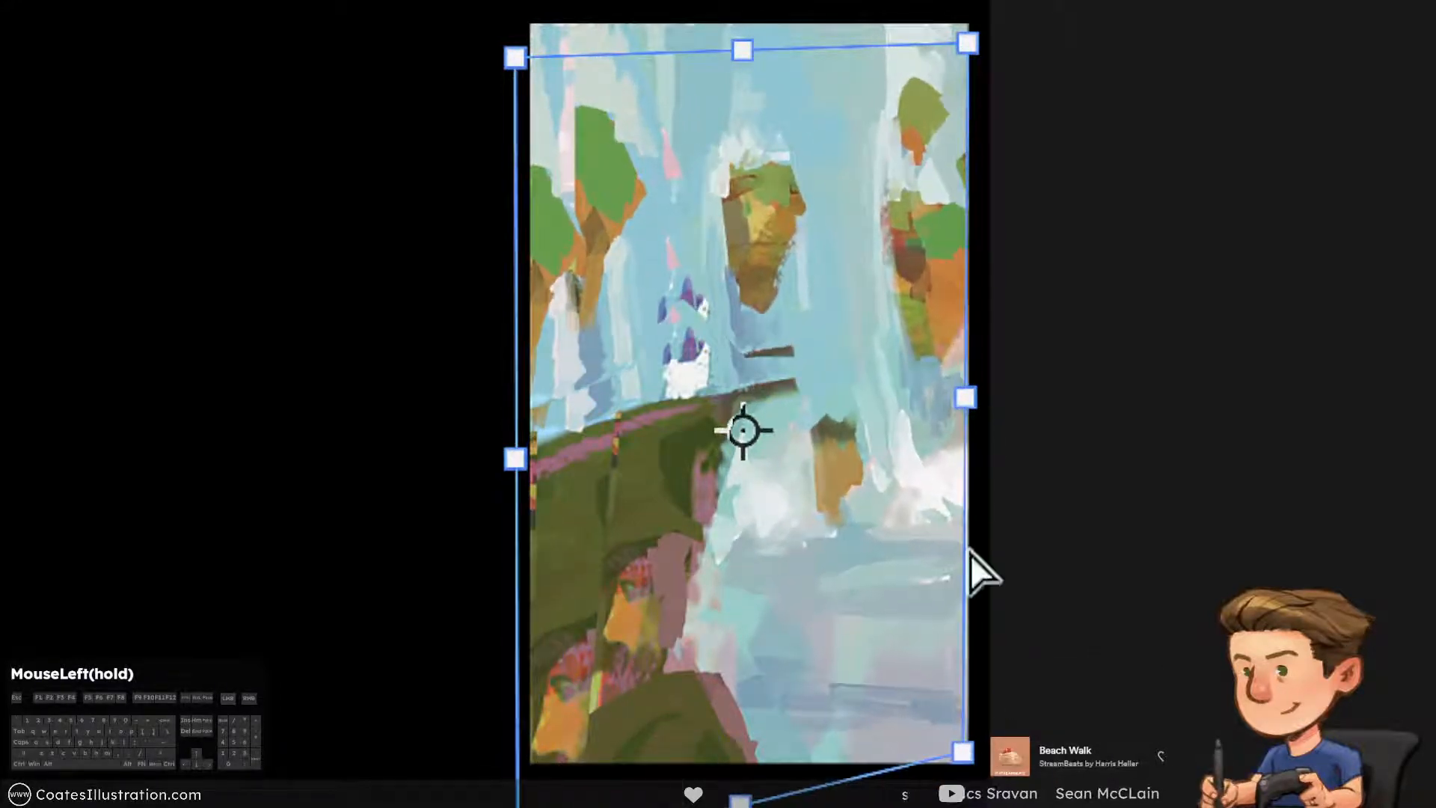
pyautogui.moveTo(969, 46); pyautogui.dragTo(923, 114)
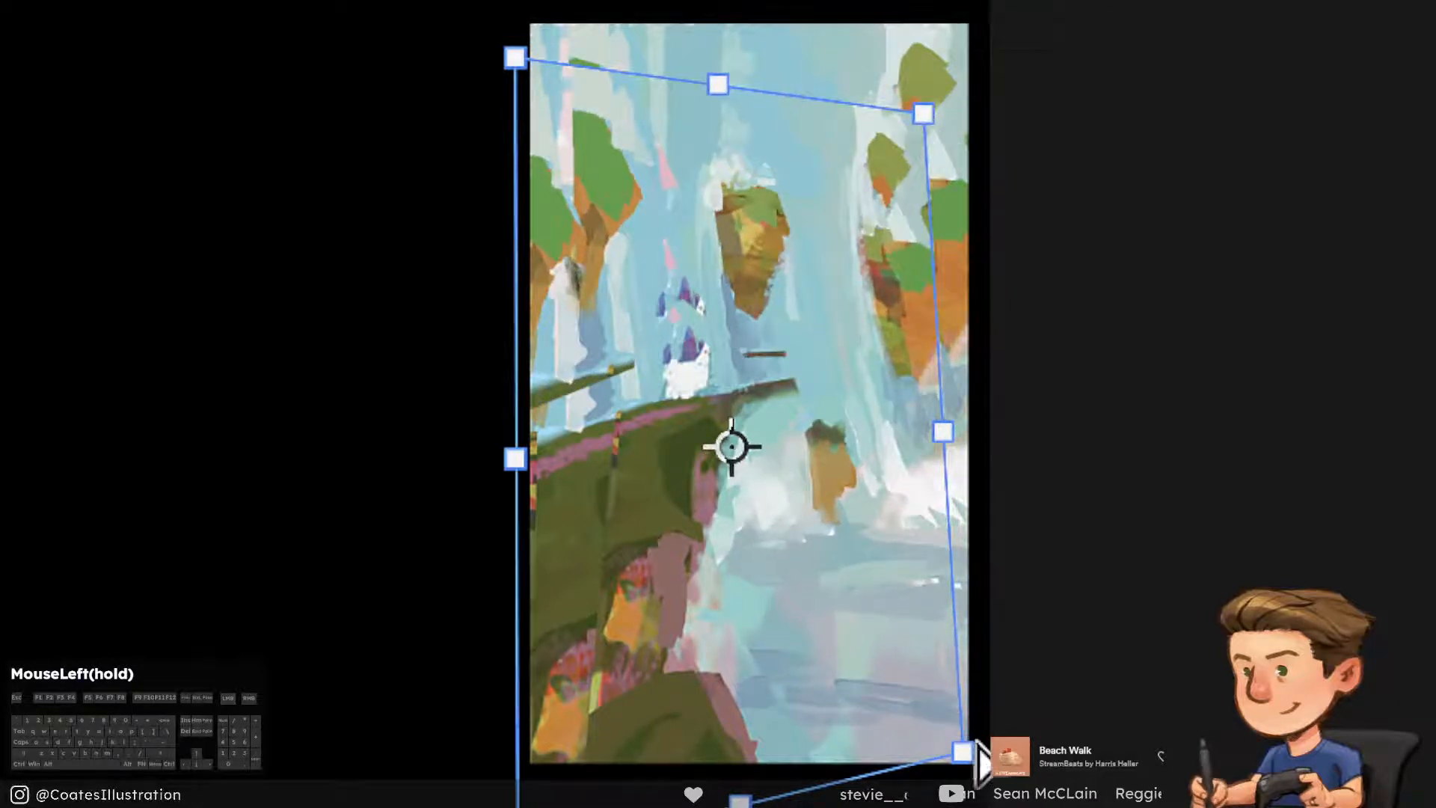
pyautogui.moveTo(965, 751)
pyautogui.mouseDown()
pyautogui.moveTo(978, 711)
pyautogui.moveTo(978, 746)
pyautogui.mouseUp()
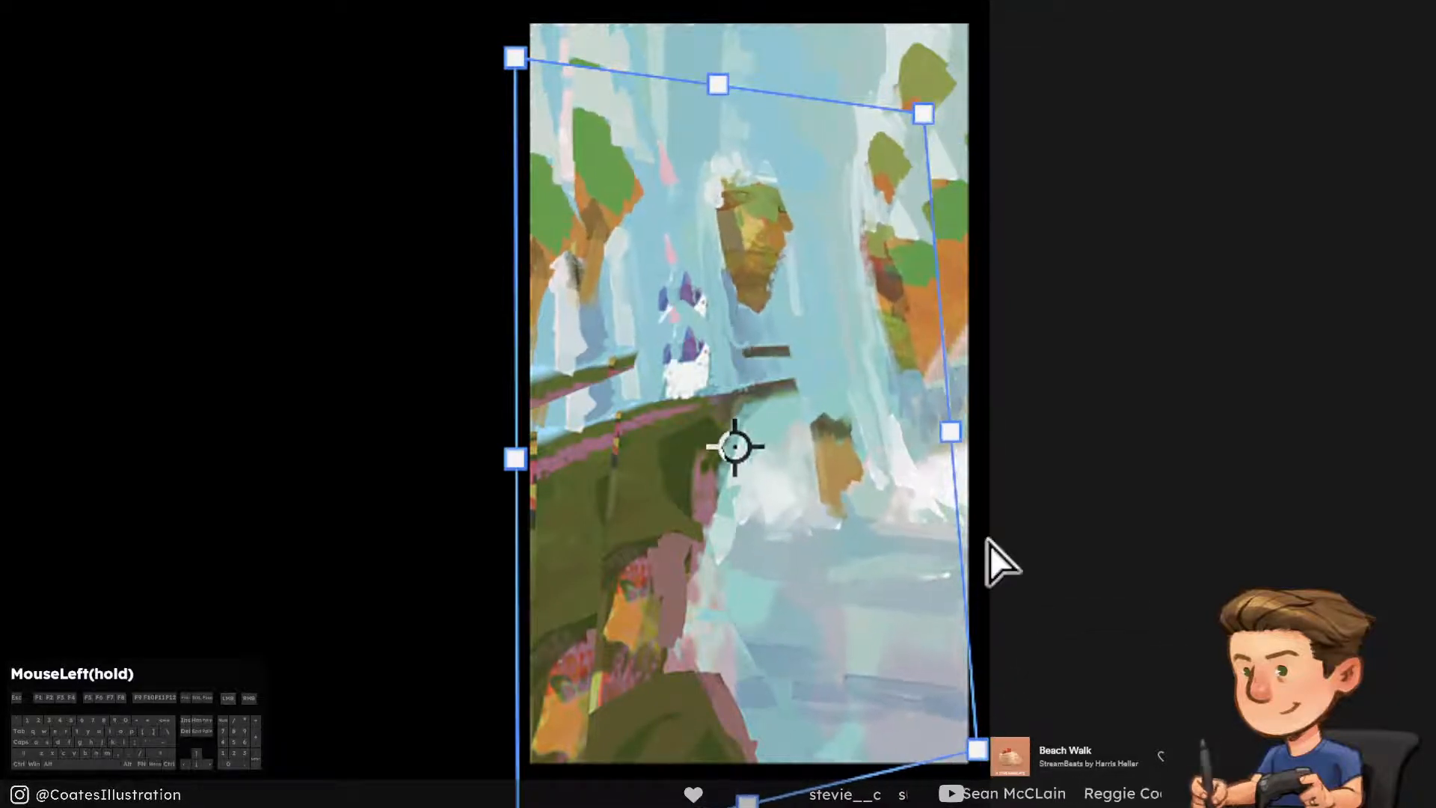
pyautogui.moveTo(923, 114); pyautogui.dragTo(935, 141)
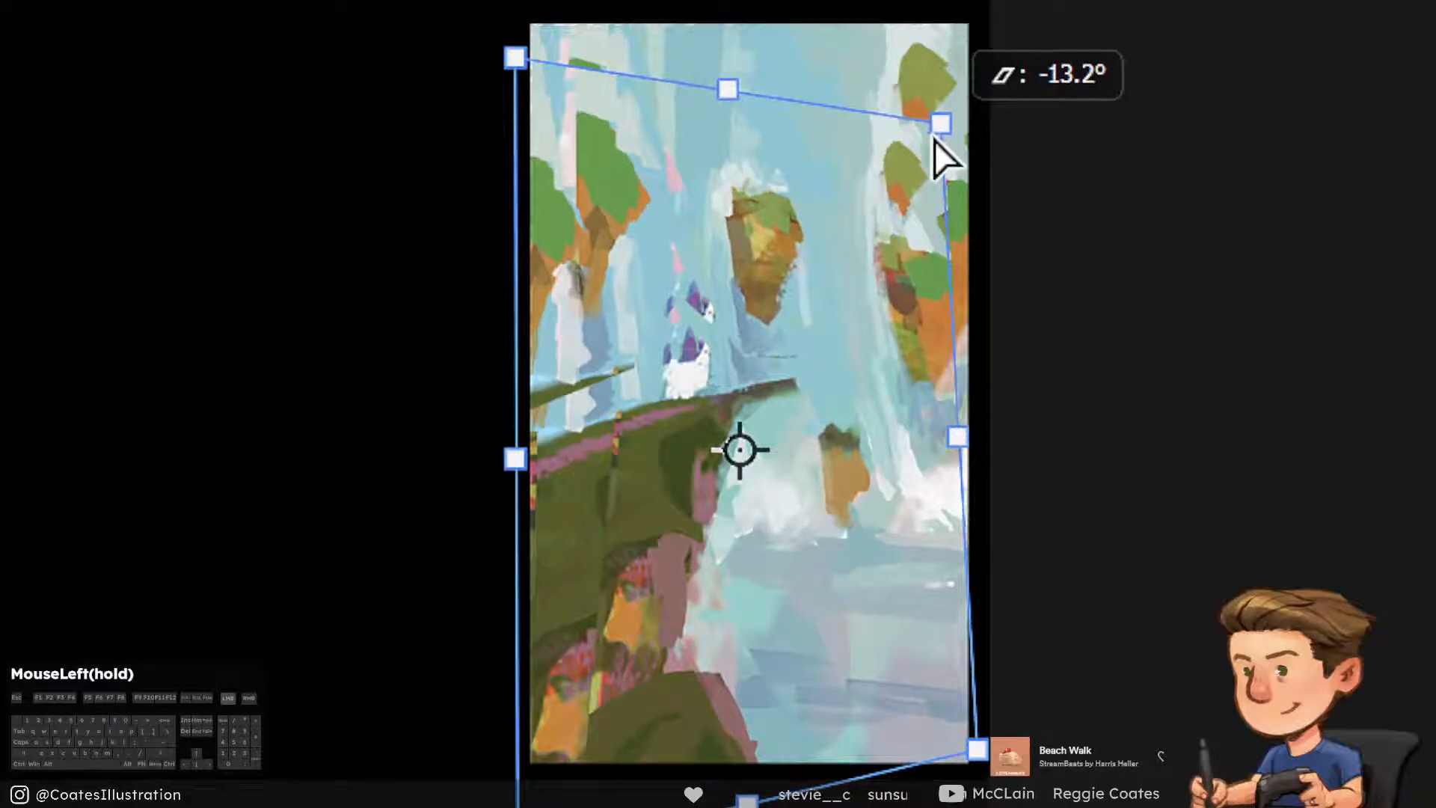
pyautogui.moveTo(891, 576); pyautogui.dragTo(909, 578)
pyautogui.press('Return')
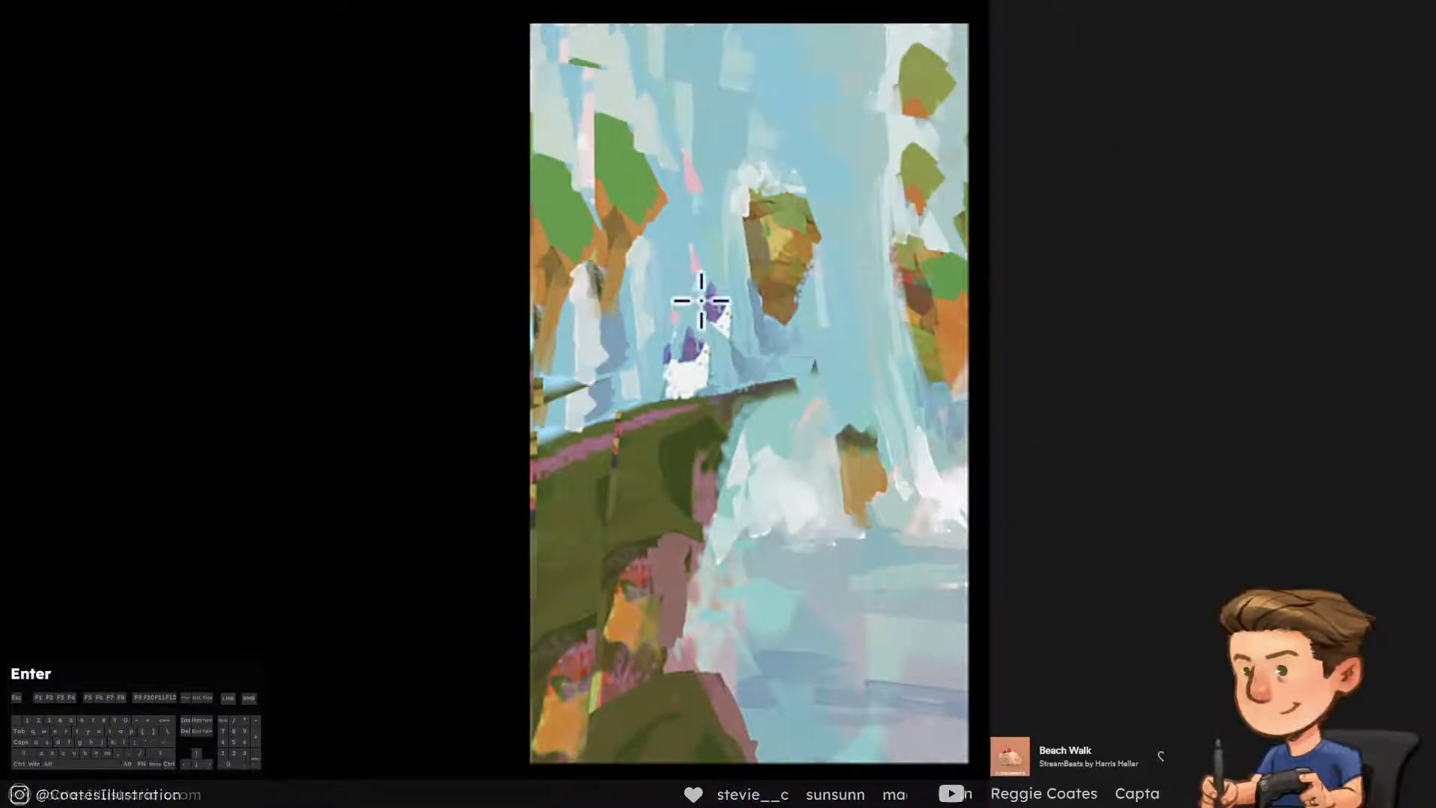
pyautogui.click(741, 587)
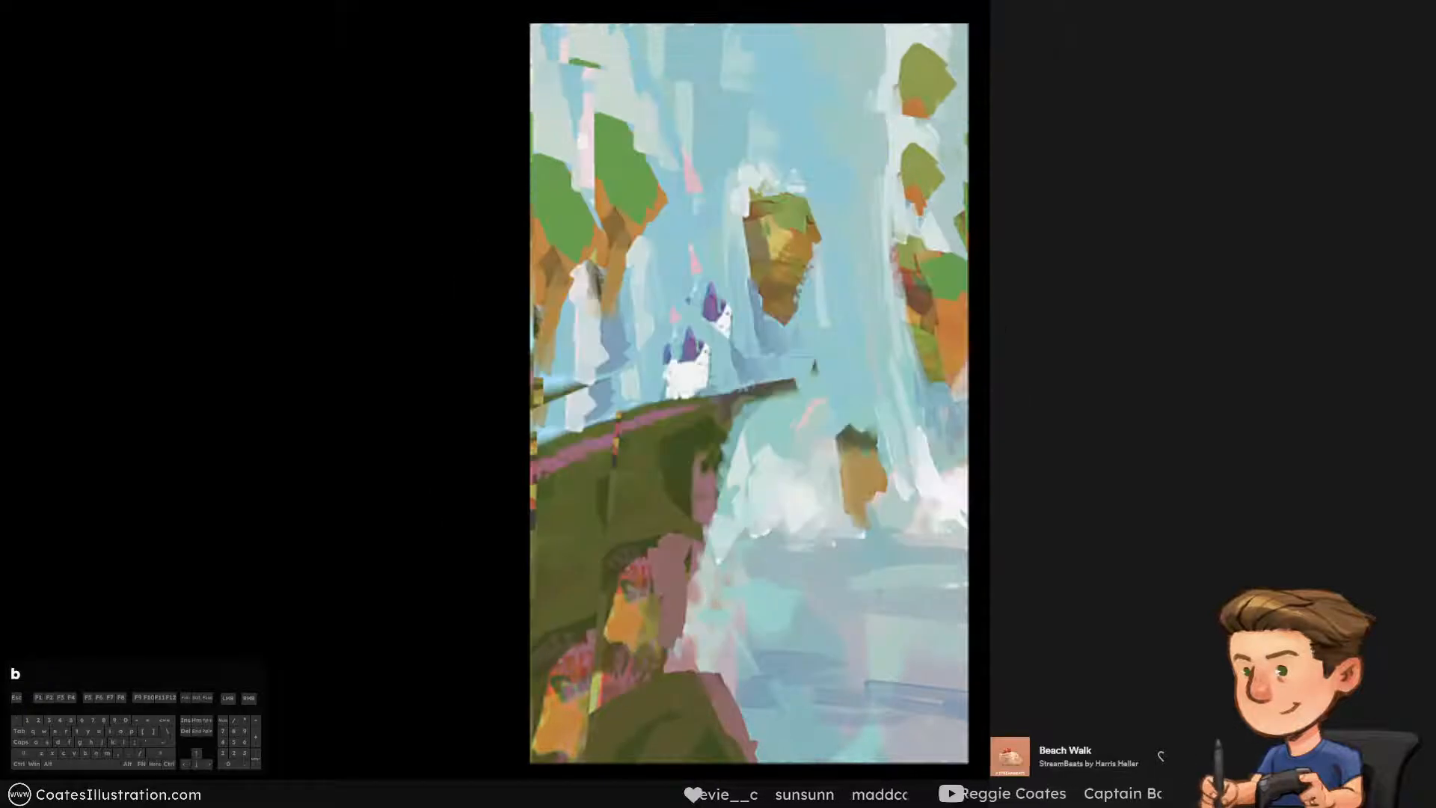
pyautogui.click(1006, 449)
pyautogui.click(1006, 449)
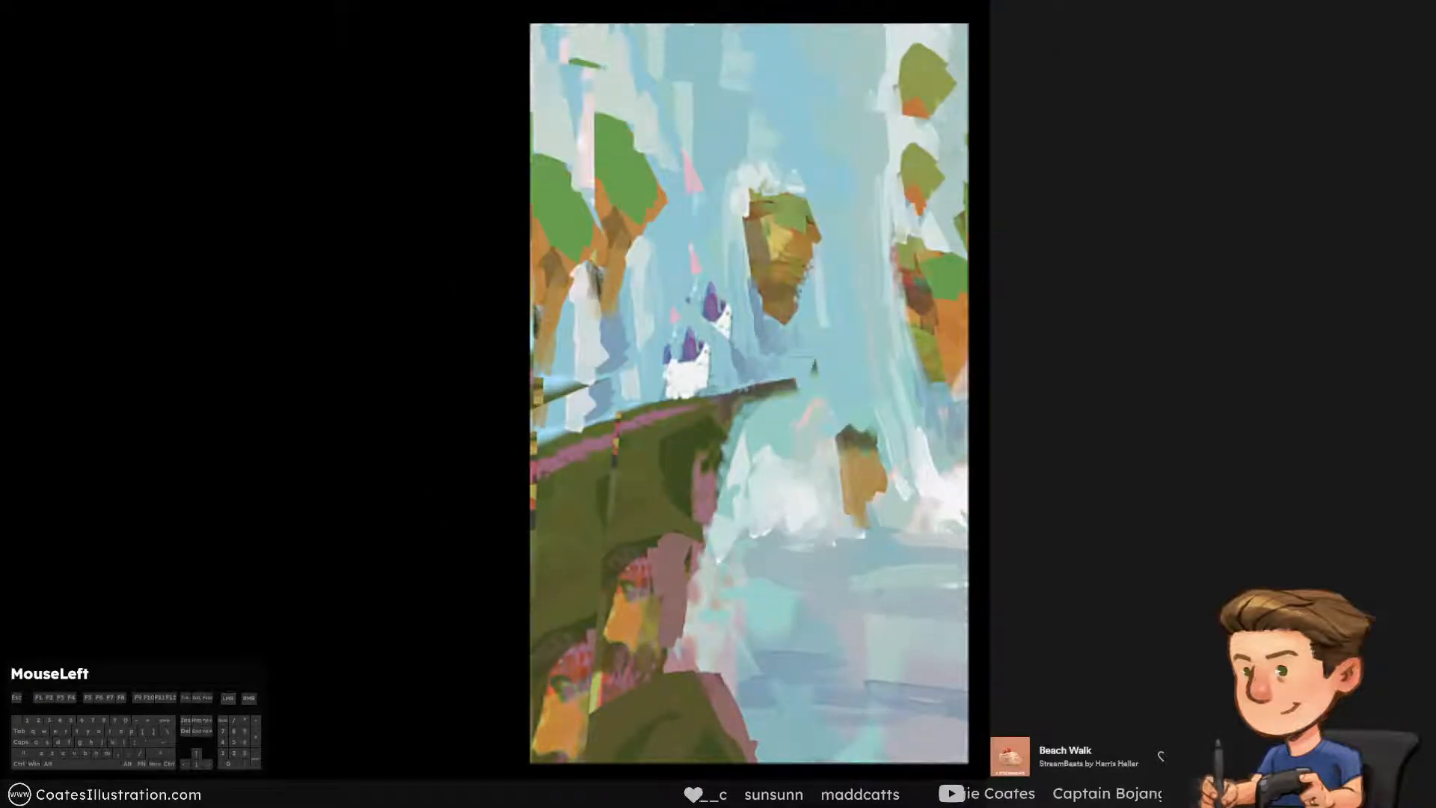
pyautogui.click(1005, 448)
pyautogui.click(1006, 449)
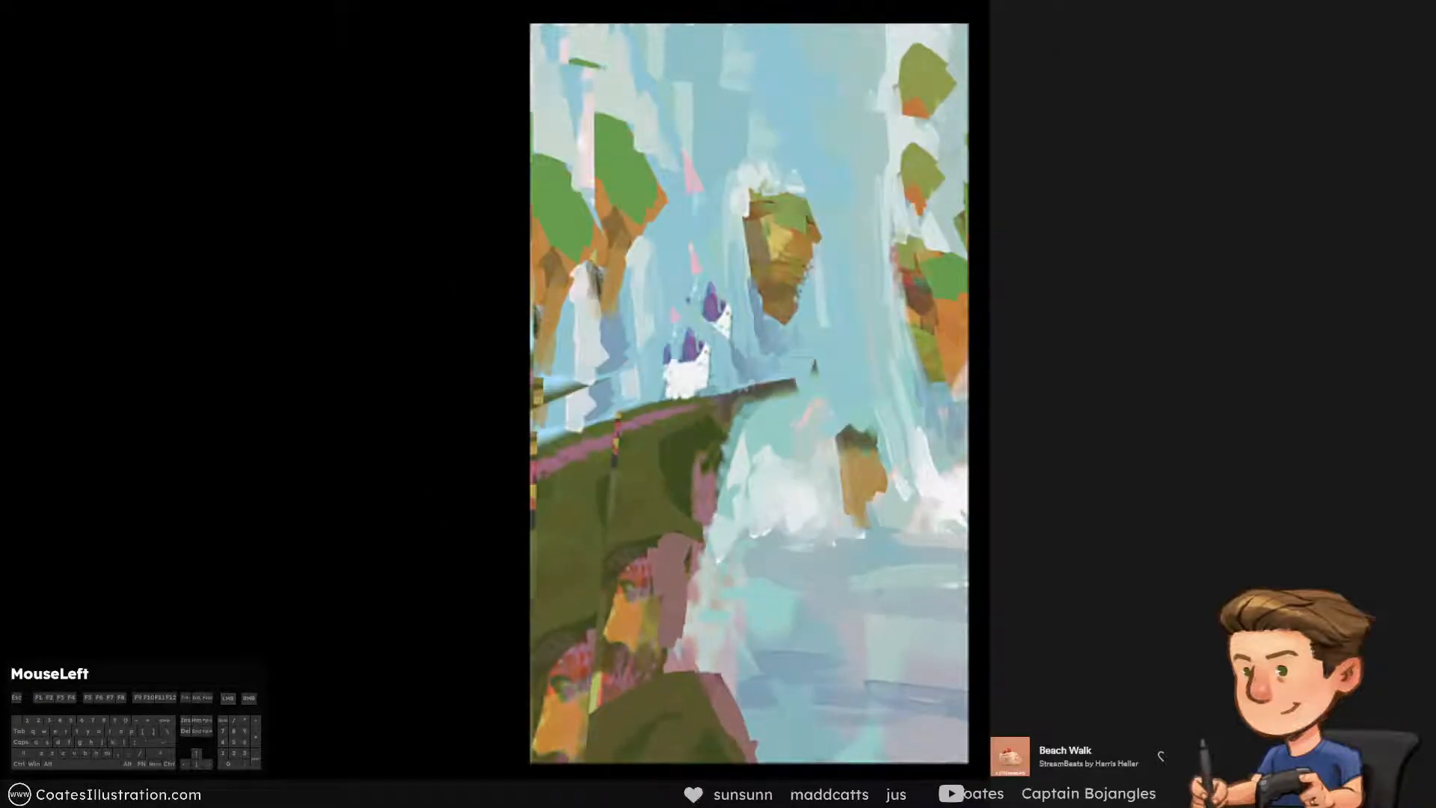
# Paint over the leftover green sliver above the left floating rocks with sampled light blue, using a smaller brush
pyautogui.keyDown('alt'); pyautogui.click(573, 83); pyautogui.keyUp('alt')
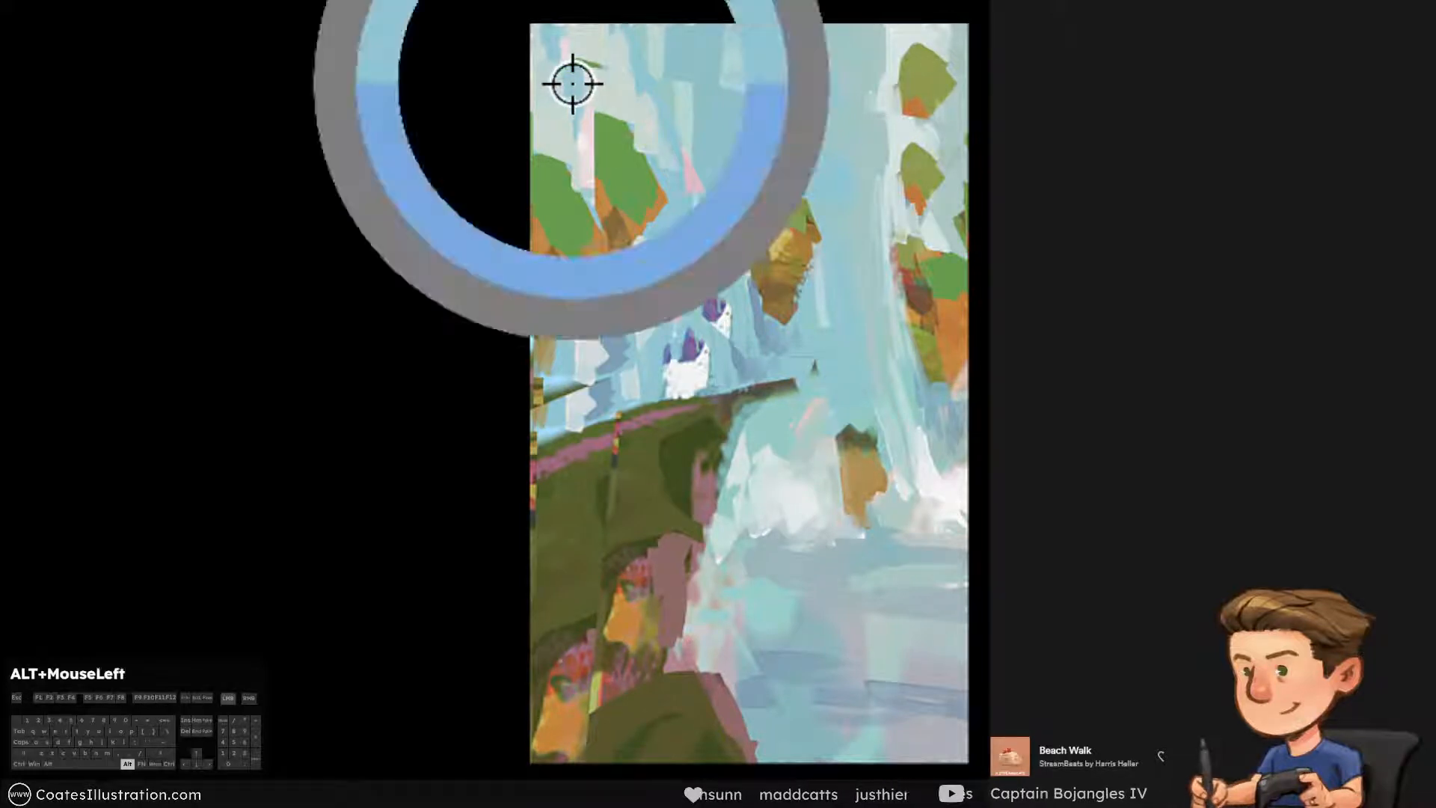
pyautogui.moveTo(573, 83); pyautogui.dragTo(570, 62)
pyautogui.hotkey('ctrl', 'alt', 'z')
pyautogui.press('[')
pyautogui.press('[')
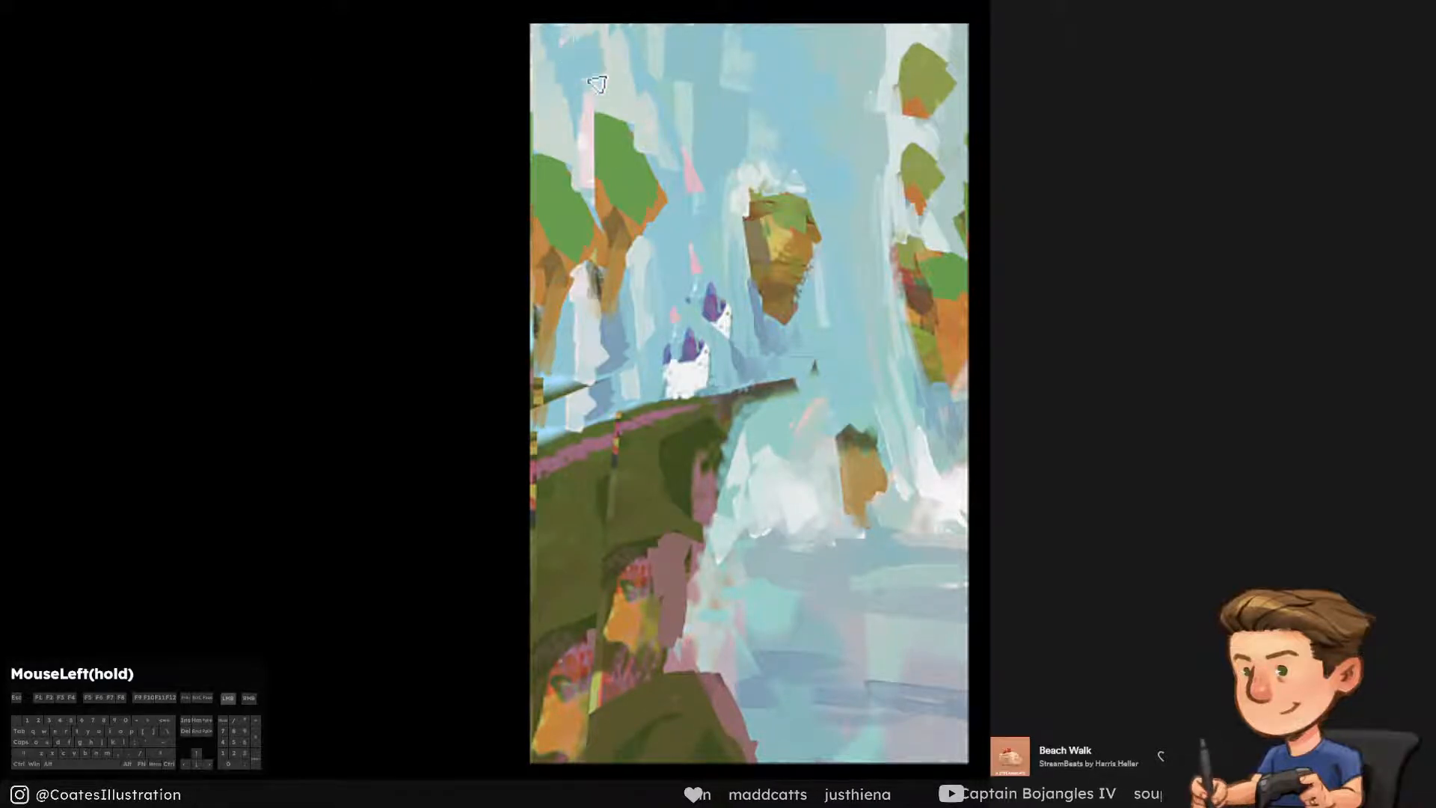
pyautogui.keyDown('alt'); pyautogui.click(618, 76); pyautogui.keyUp('alt')
# Blend sampled pale blue strokes into the background above the central floating rock
pyautogui.keyDown('alt'); pyautogui.click(714, 119); pyautogui.keyUp('alt')
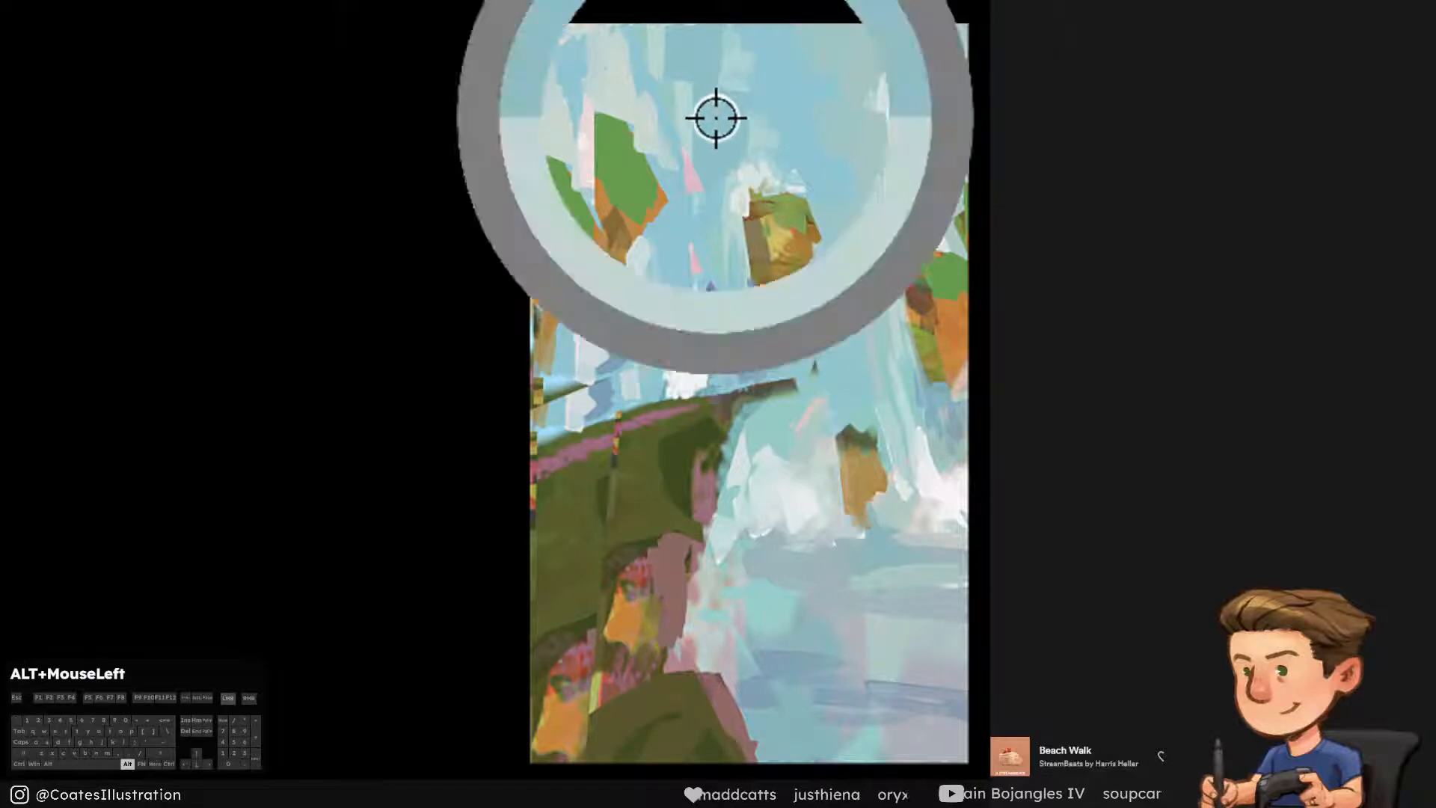
pyautogui.keyDown('alt'); pyautogui.click(731, 112); pyautogui.keyUp('alt')
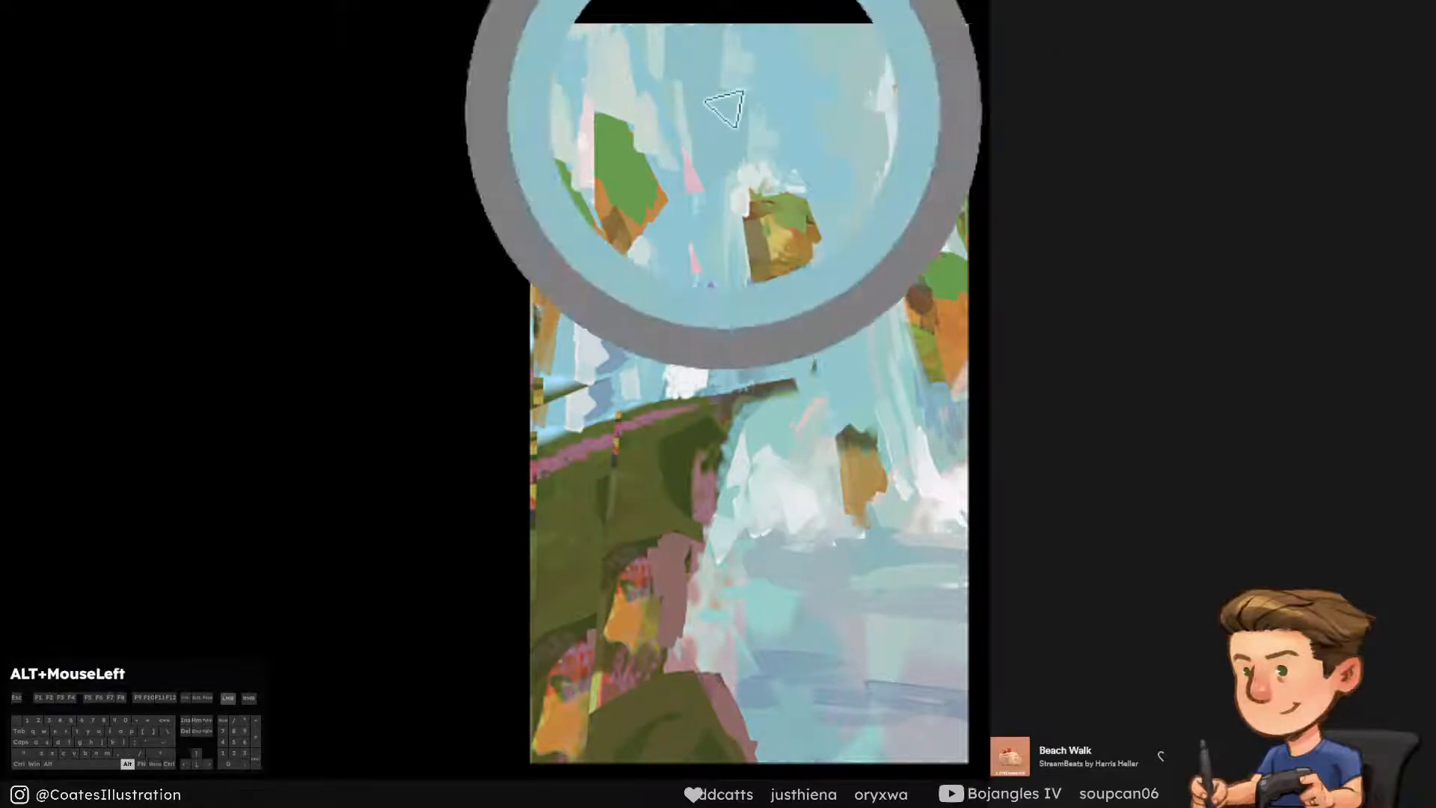
pyautogui.keyDown('alt'); pyautogui.click(736, 66); pyautogui.keyUp('alt')
pyautogui.hotkey('ctrl', 'alt', 'z')
pyautogui.moveTo(735, 47); pyautogui.dragTo(733, 139)
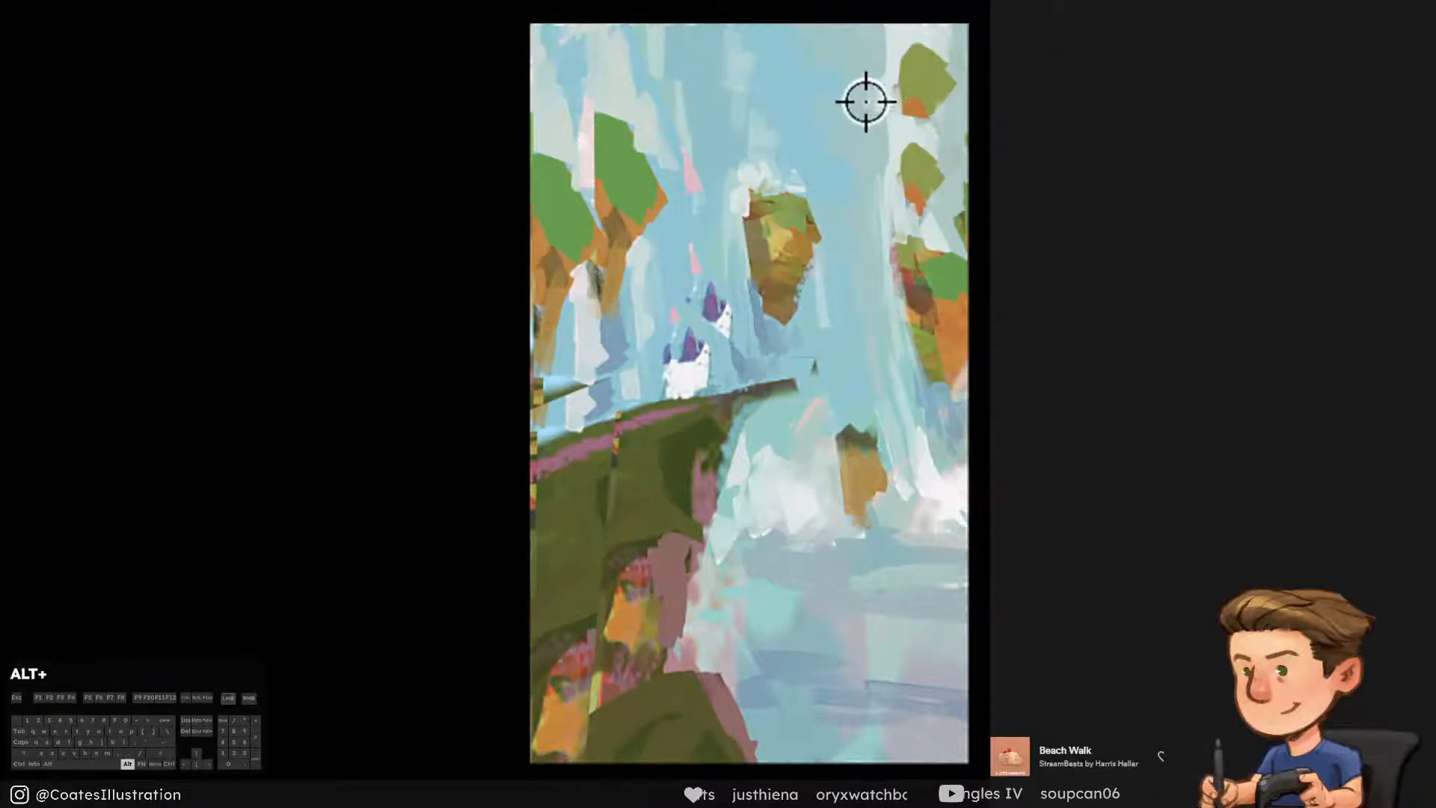
# Try to paint out the uppermost floating rock near the canvas's right edge with sampled pale blue
pyautogui.keyDown('alt'); pyautogui.click(905, 72); pyautogui.keyUp('alt')
pyautogui.moveTo(865, 103)
pyautogui.mouseDown()
pyautogui.moveTo(895, 19)
pyautogui.moveTo(914, 80)
pyautogui.mouseUp()
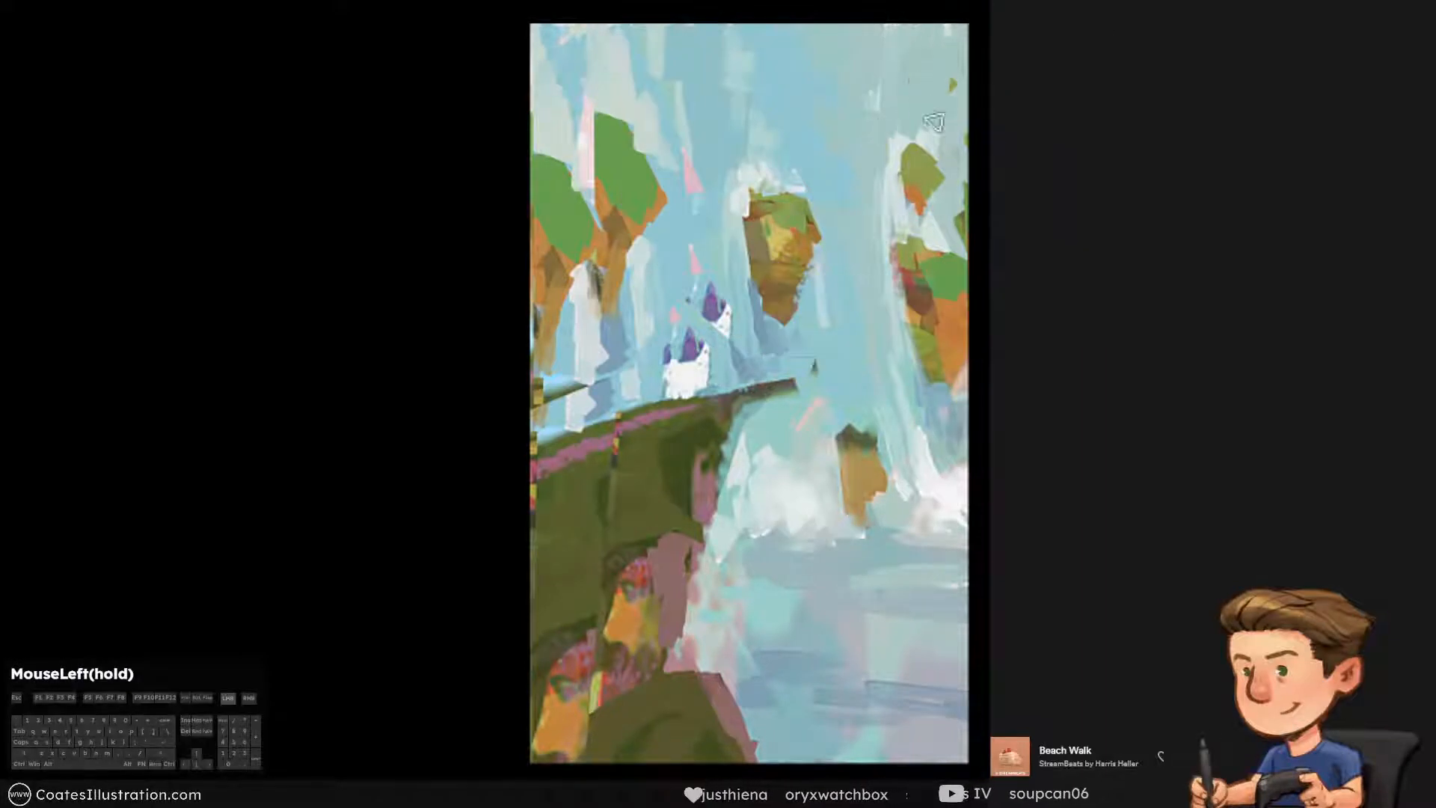
pyautogui.hotkey('ctrl', 'alt', 'z')
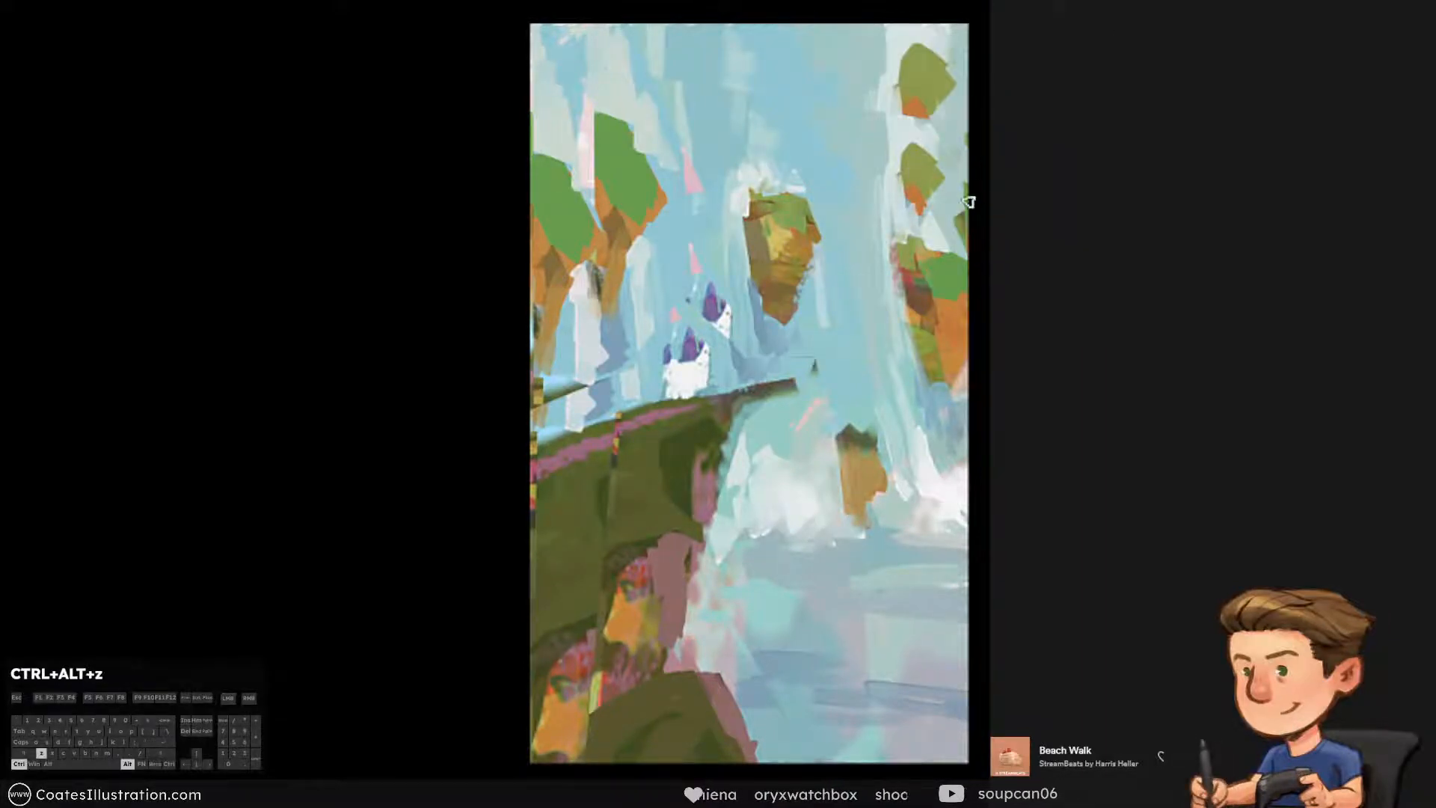
# Extend the uppermost right-hand rock to the canvas edge with sampled orange and green strokes
pyautogui.keyDown('alt'); pyautogui.click(909, 99); pyautogui.keyUp('alt')
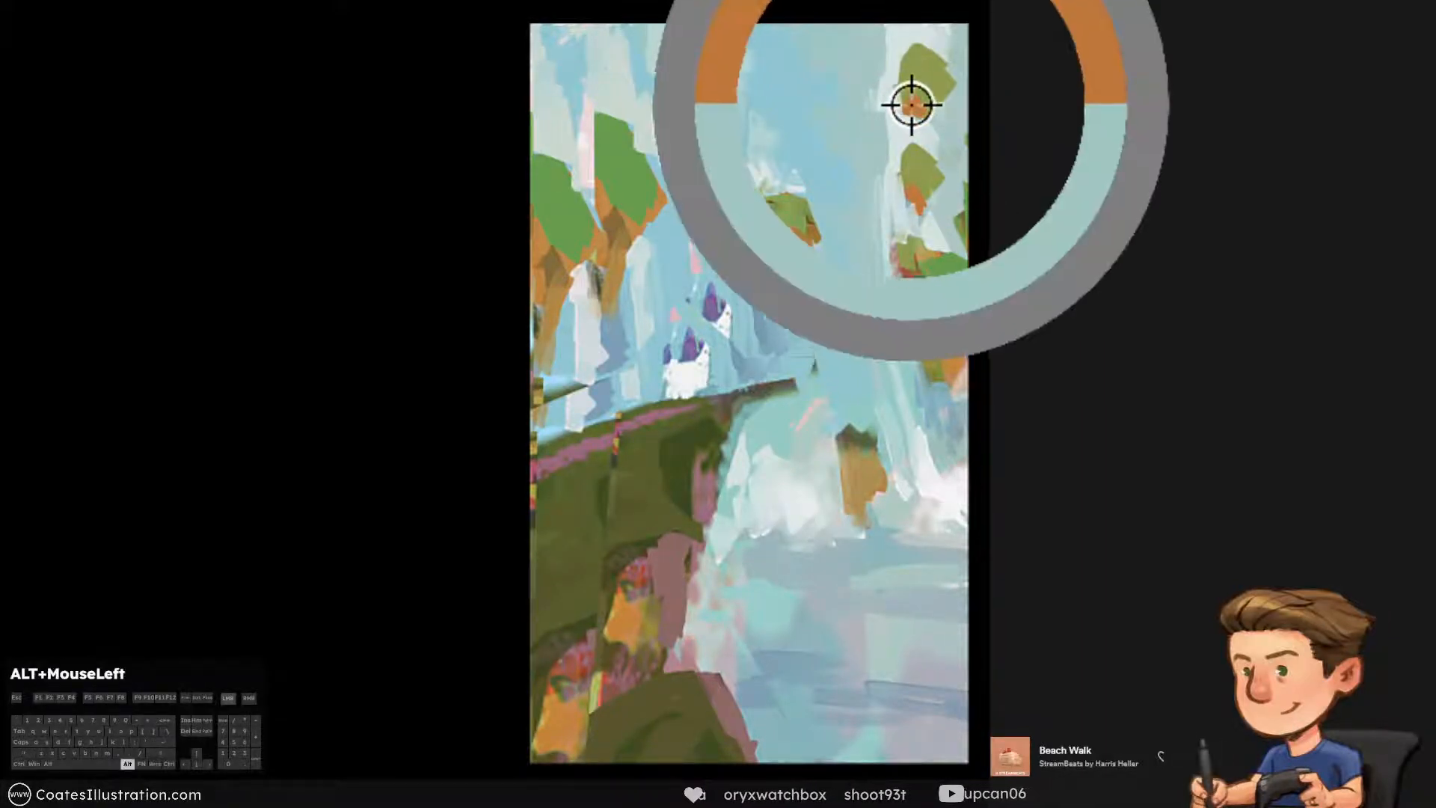
pyautogui.moveTo(943, 84); pyautogui.dragTo(955, 112)
pyautogui.press('alt')
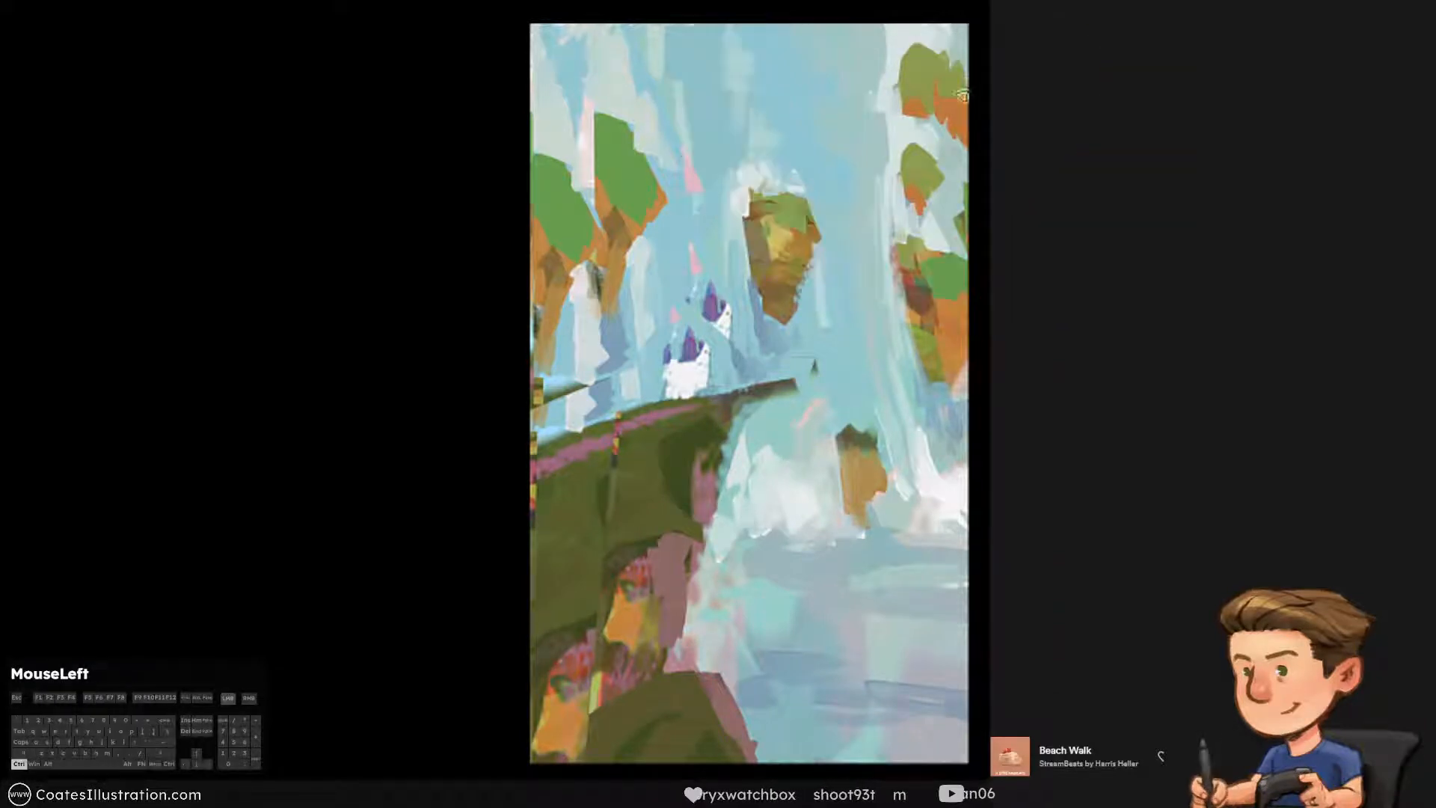
# Cover the left part of the uppermost right-hand rock with pale blue strokes, leaving a wedge against the canvas edge
pyautogui.keyDown('alt'); pyautogui.click(865, 88); pyautogui.keyUp('alt')
pyautogui.press(']')
pyautogui.moveTo(892, 101); pyautogui.dragTo(927, 11)
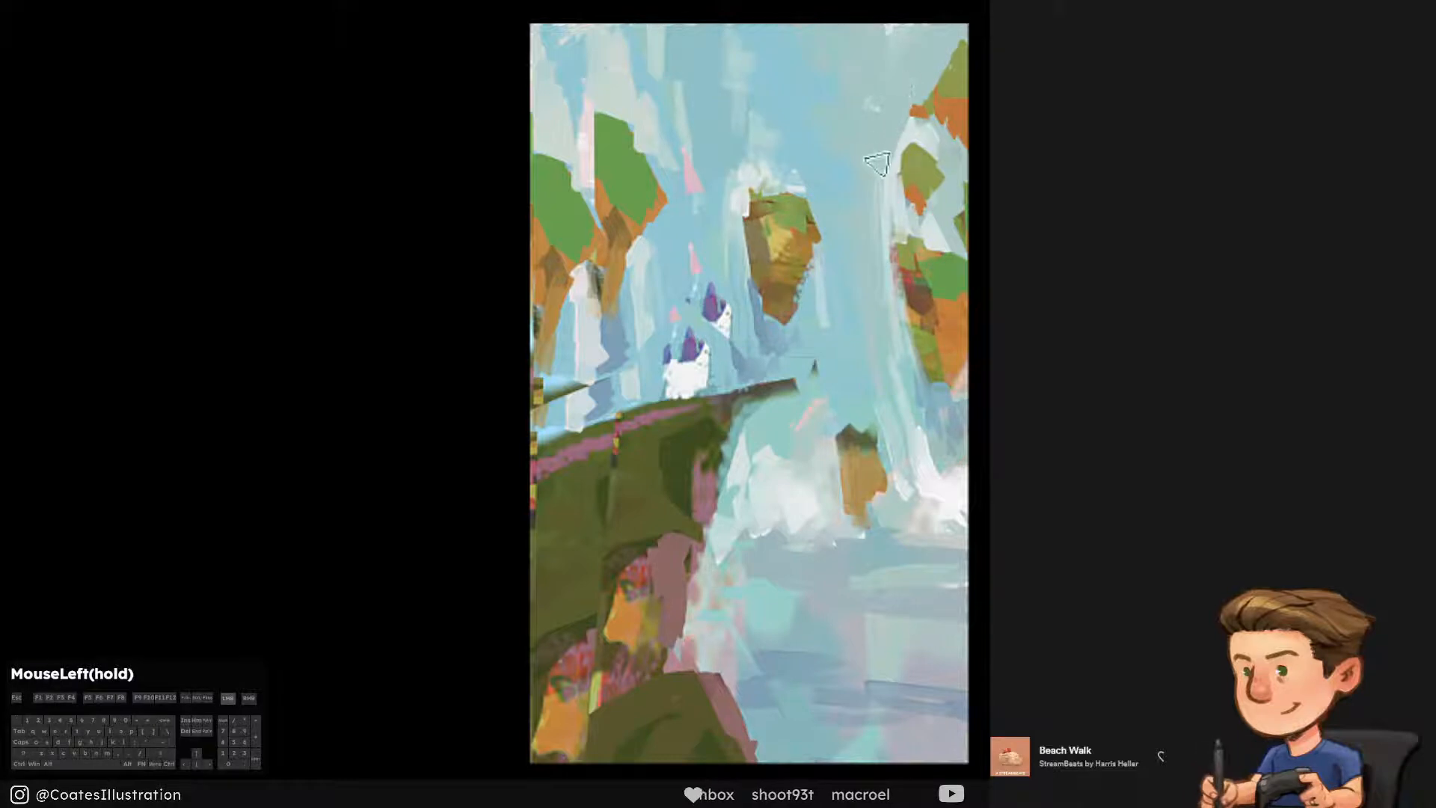
pyautogui.keyDown('alt'); pyautogui.click(815, 121); pyautogui.keyUp('alt')
pyautogui.press(']')
pyautogui.moveTo(897, 53); pyautogui.dragTo(906, 43)
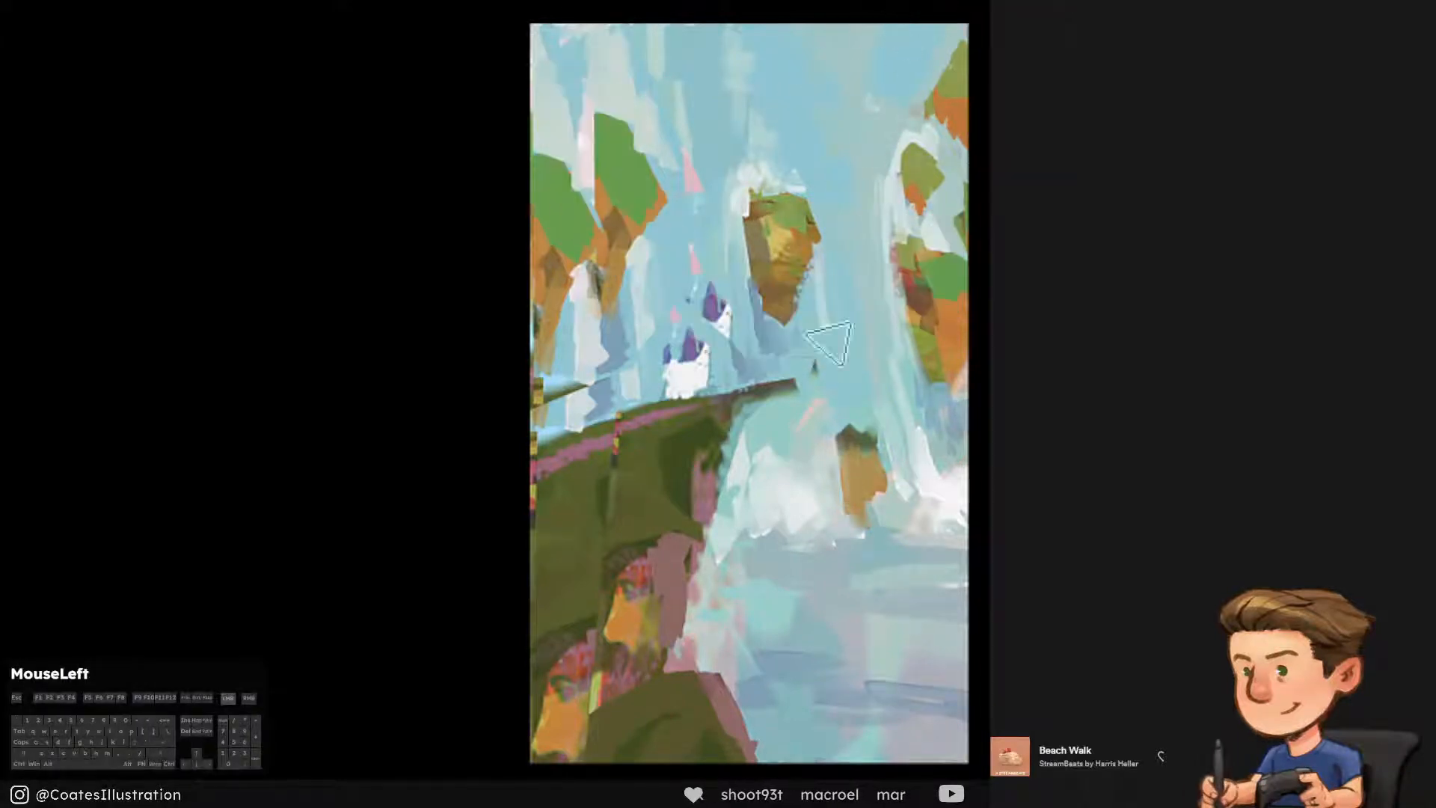
# Try blue strokes down the background along the right side of the central floating rock and undo them
pyautogui.keyDown('alt'); pyautogui.click(847, 183); pyautogui.keyUp('alt')
pyautogui.moveTo(815, 210); pyautogui.dragTo(824, 311)
pyautogui.hotkey('ctrl', 'alt', 'z')
pyautogui.hotkey('ctrl', 'alt', 'z')
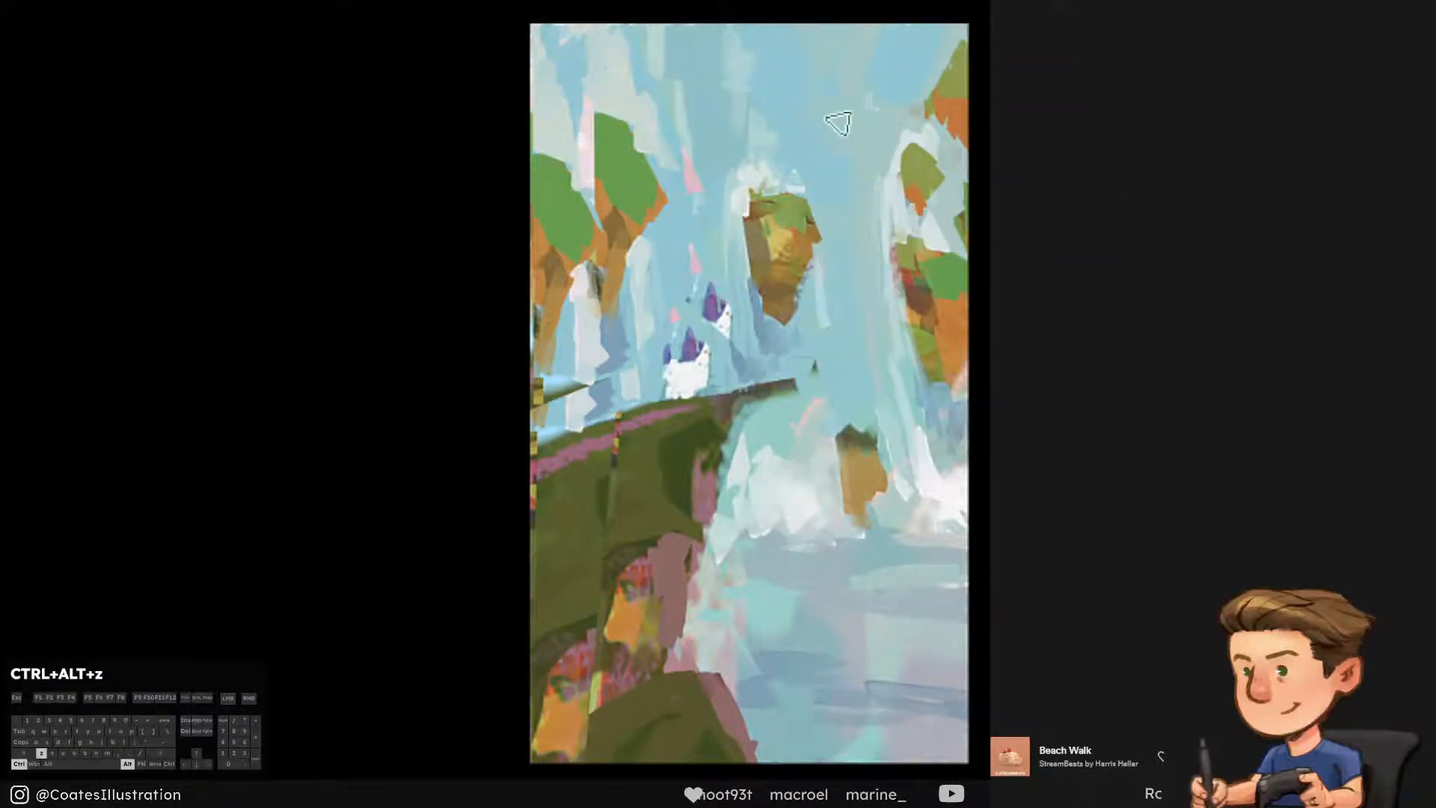
pyautogui.keyDown('alt'); pyautogui.click(808, 295); pyautogui.keyUp('alt')
pyautogui.hotkey('ctrl', 'alt', 'z')
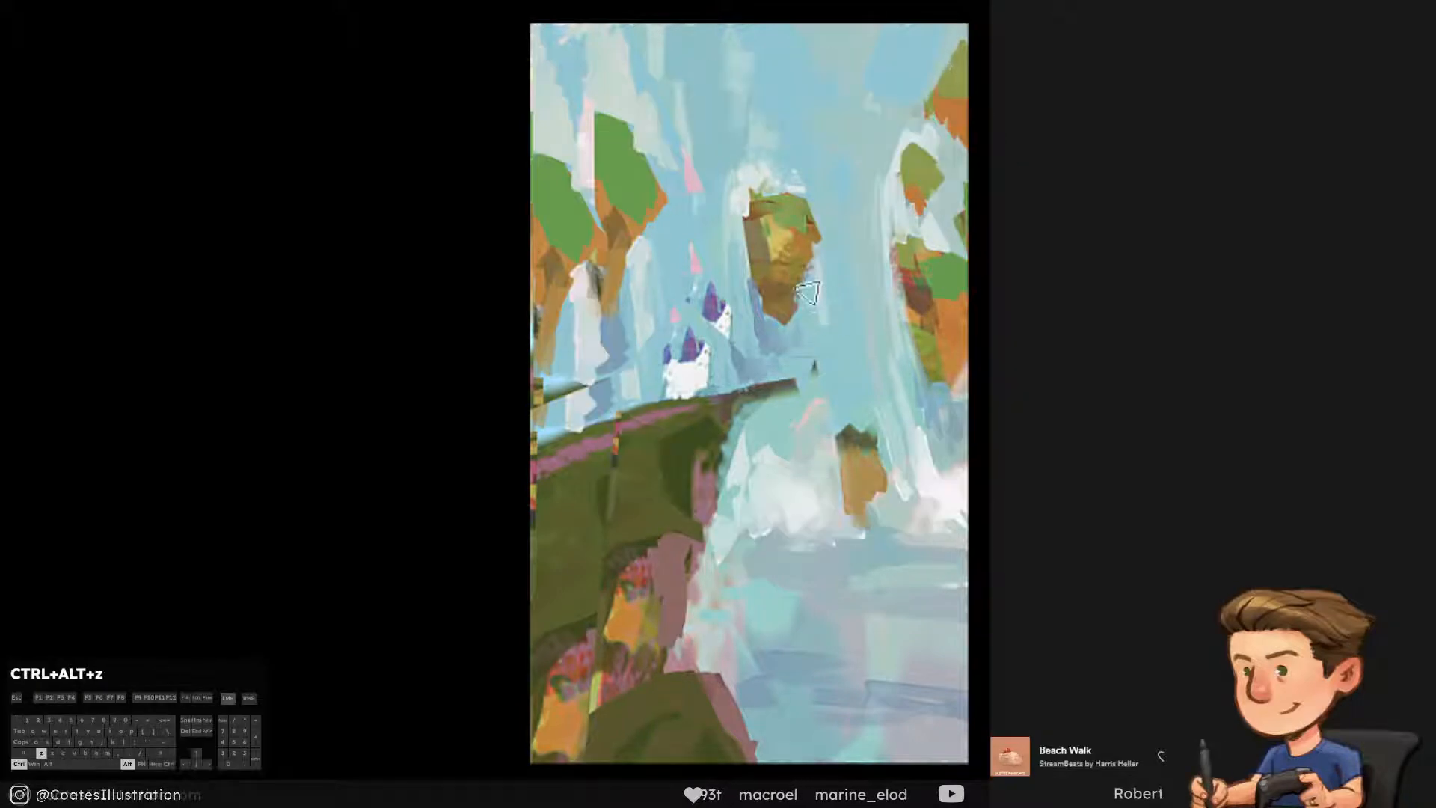
# Taper the lower end of the central floating rock to a narrow tip using sampled blue and brown strokes
pyautogui.keyDown('alt'); pyautogui.click(804, 290); pyautogui.keyUp('alt')
pyautogui.moveTo(810, 276); pyautogui.dragTo(790, 324)
pyautogui.hotkey('ctrl', 'alt', 'z')
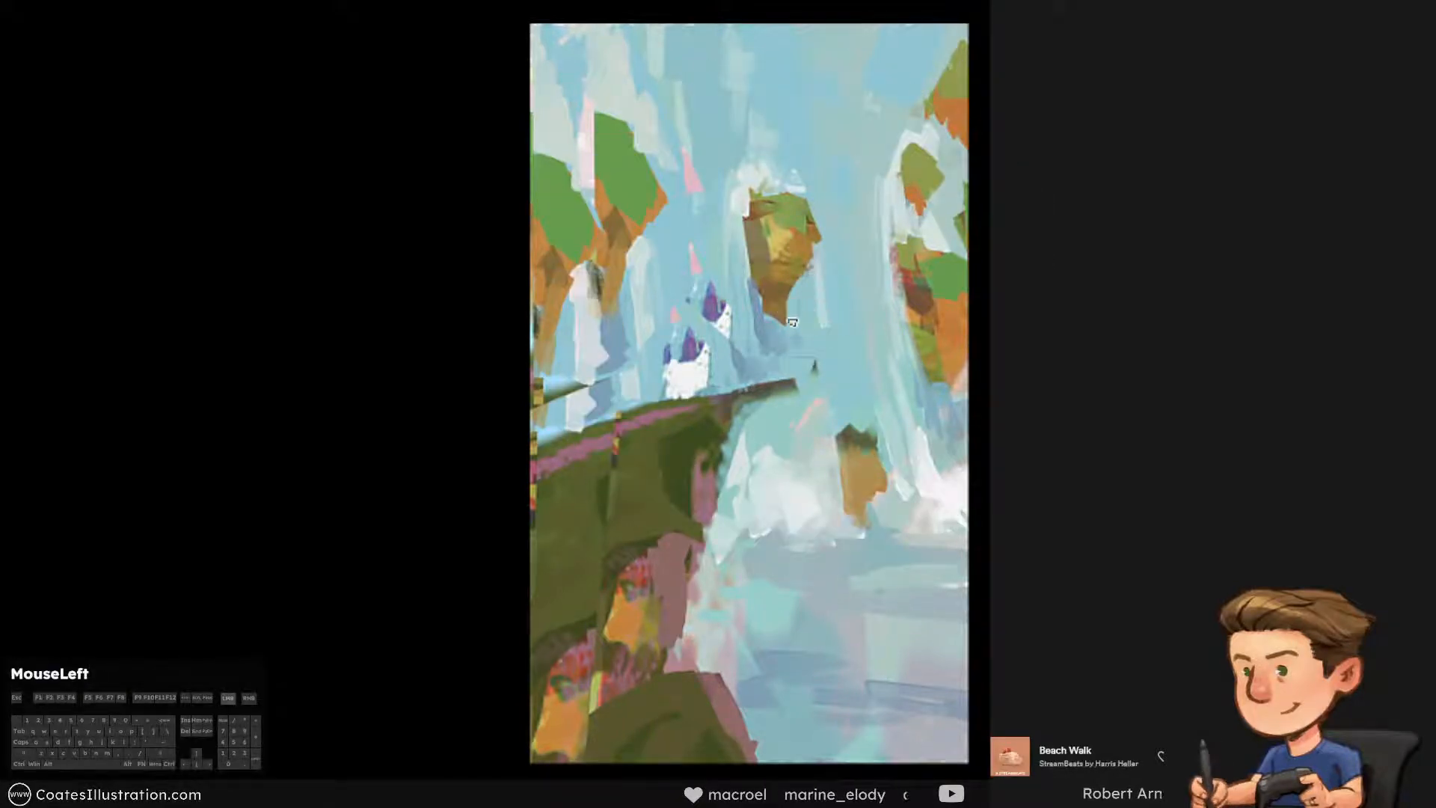
pyautogui.keyDown('alt'); pyautogui.click(771, 307); pyautogui.keyUp('alt')
pyautogui.hotkey('ctrl', 'alt', 'z')
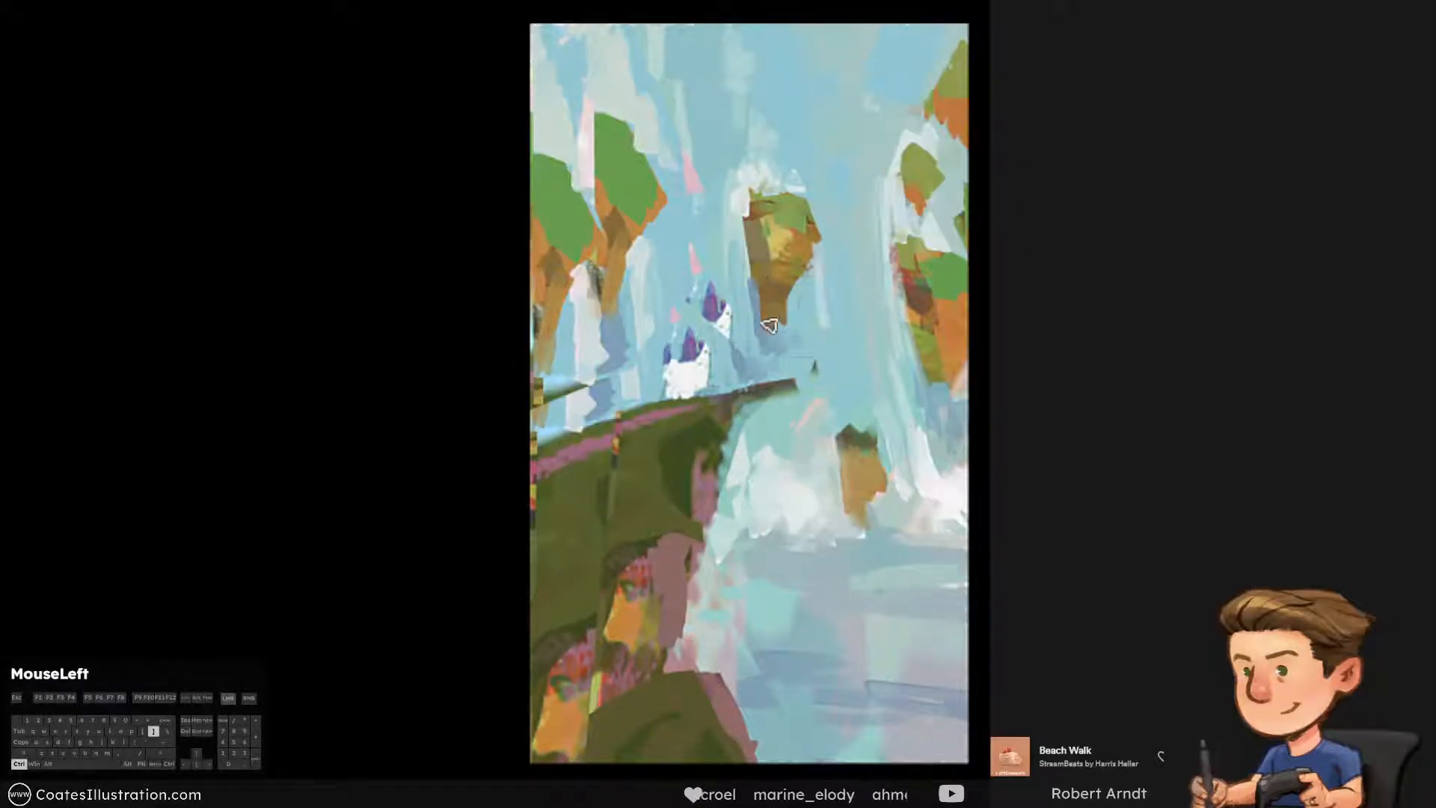
pyautogui.moveTo(777, 348); pyautogui.dragTo(760, 283)
pyautogui.hotkey('ctrl', 'alt', 'z')
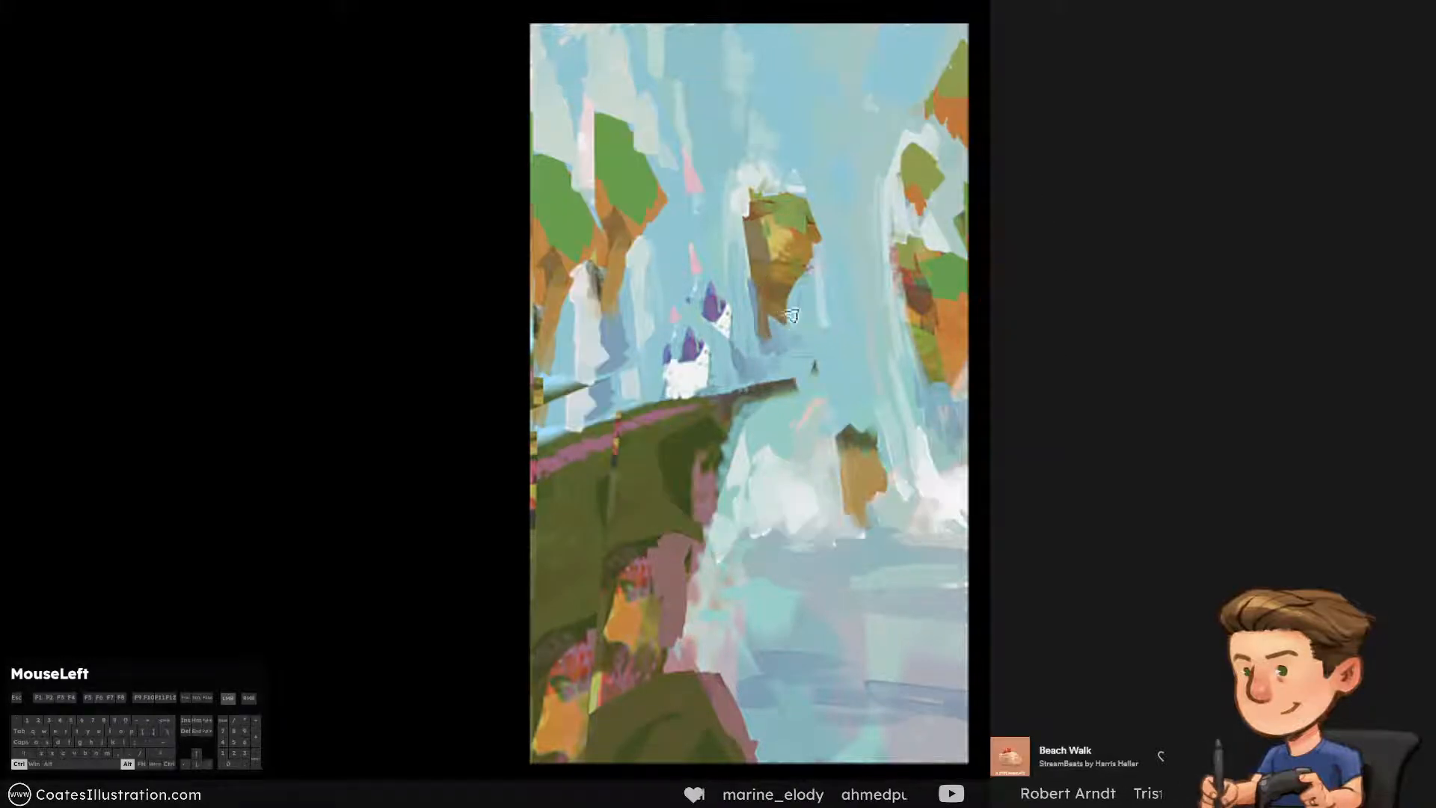
pyautogui.keyDown('alt'); pyautogui.click(775, 339); pyautogui.keyUp('alt')
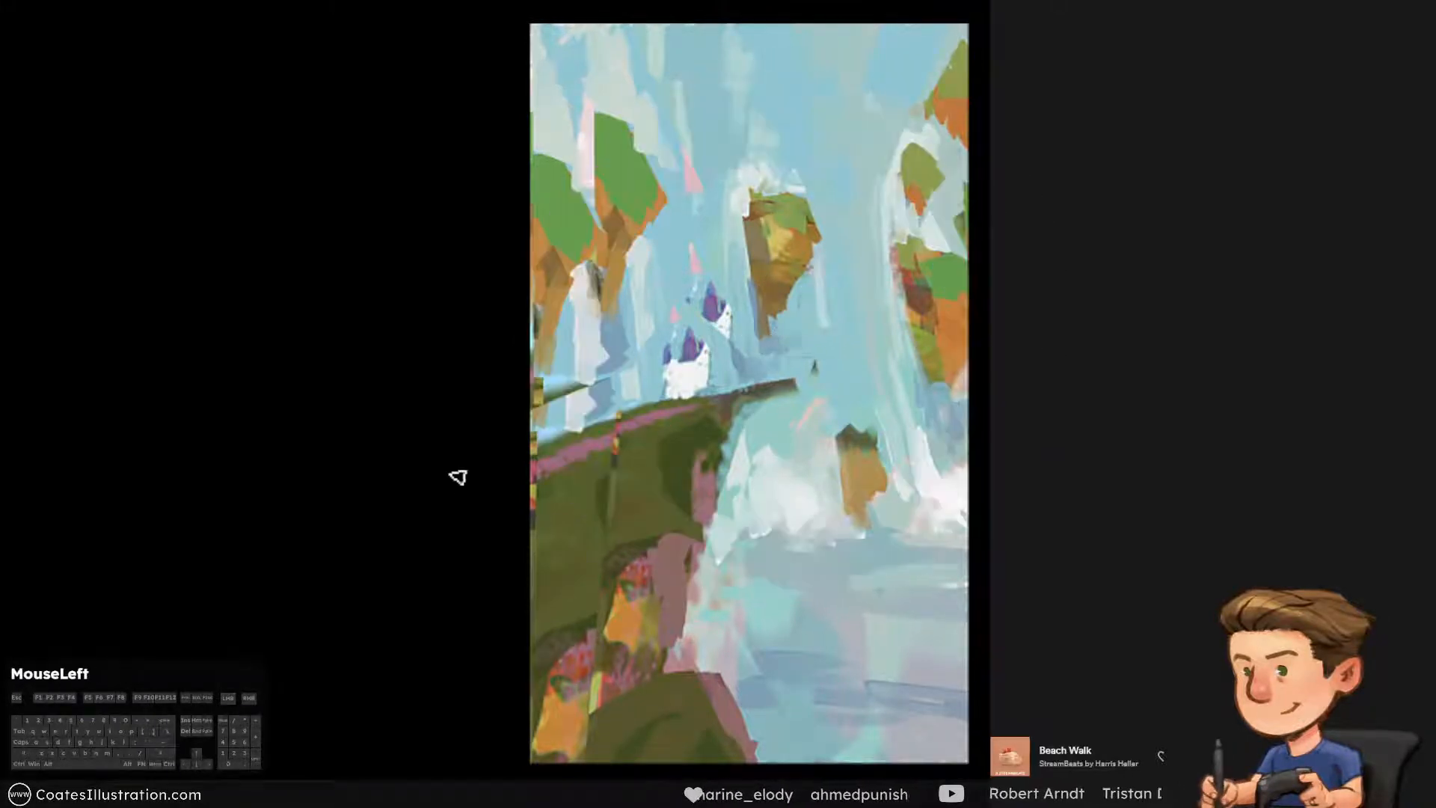
# Paint out the upper castle tower below and beside the central floating rock with sampled background blue
pyautogui.moveTo(942, 51); pyautogui.dragTo(952, 29)
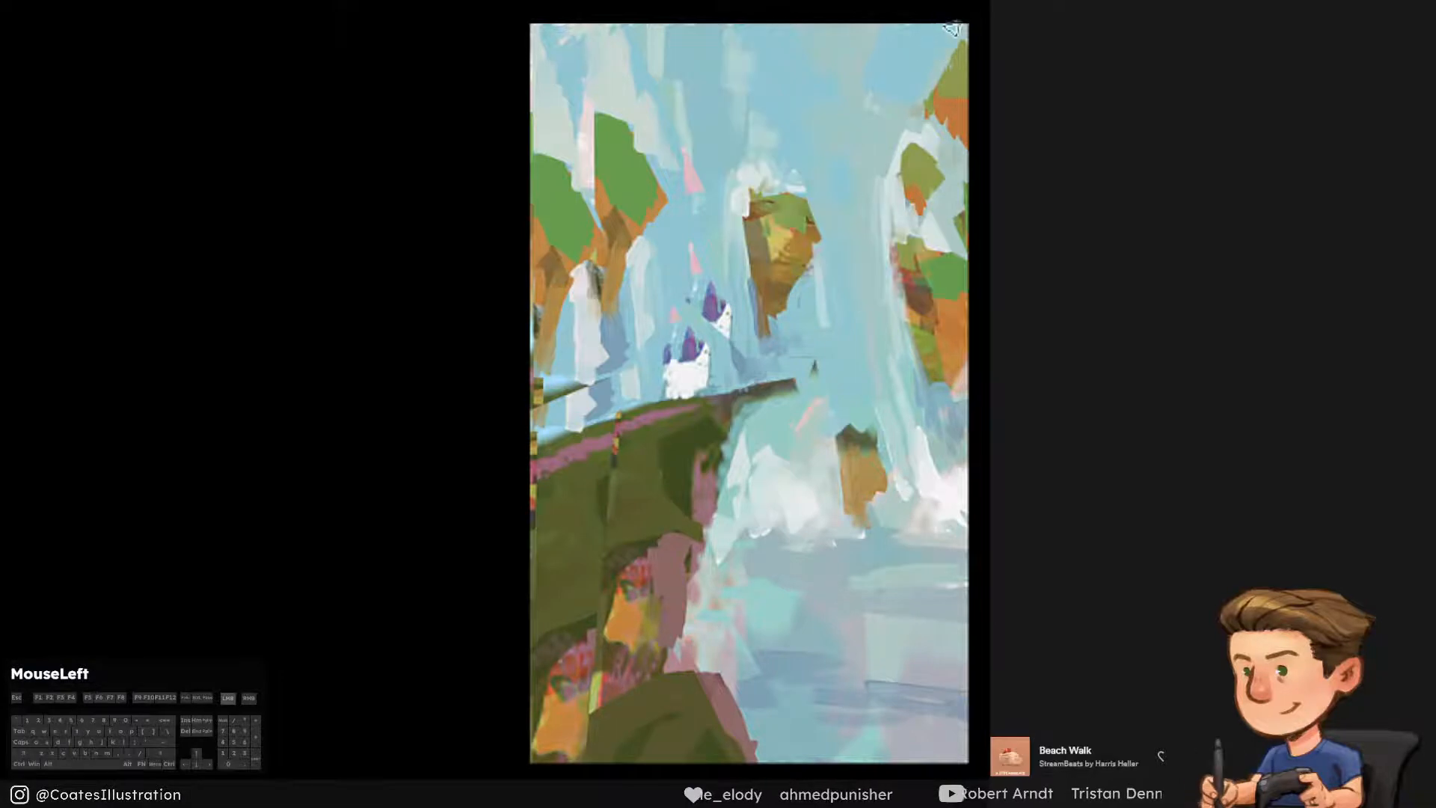
pyautogui.moveTo(894, 145)
pyautogui.mouseDown()
pyautogui.moveTo(750, 164)
pyautogui.moveTo(724, 123)
pyautogui.mouseUp()
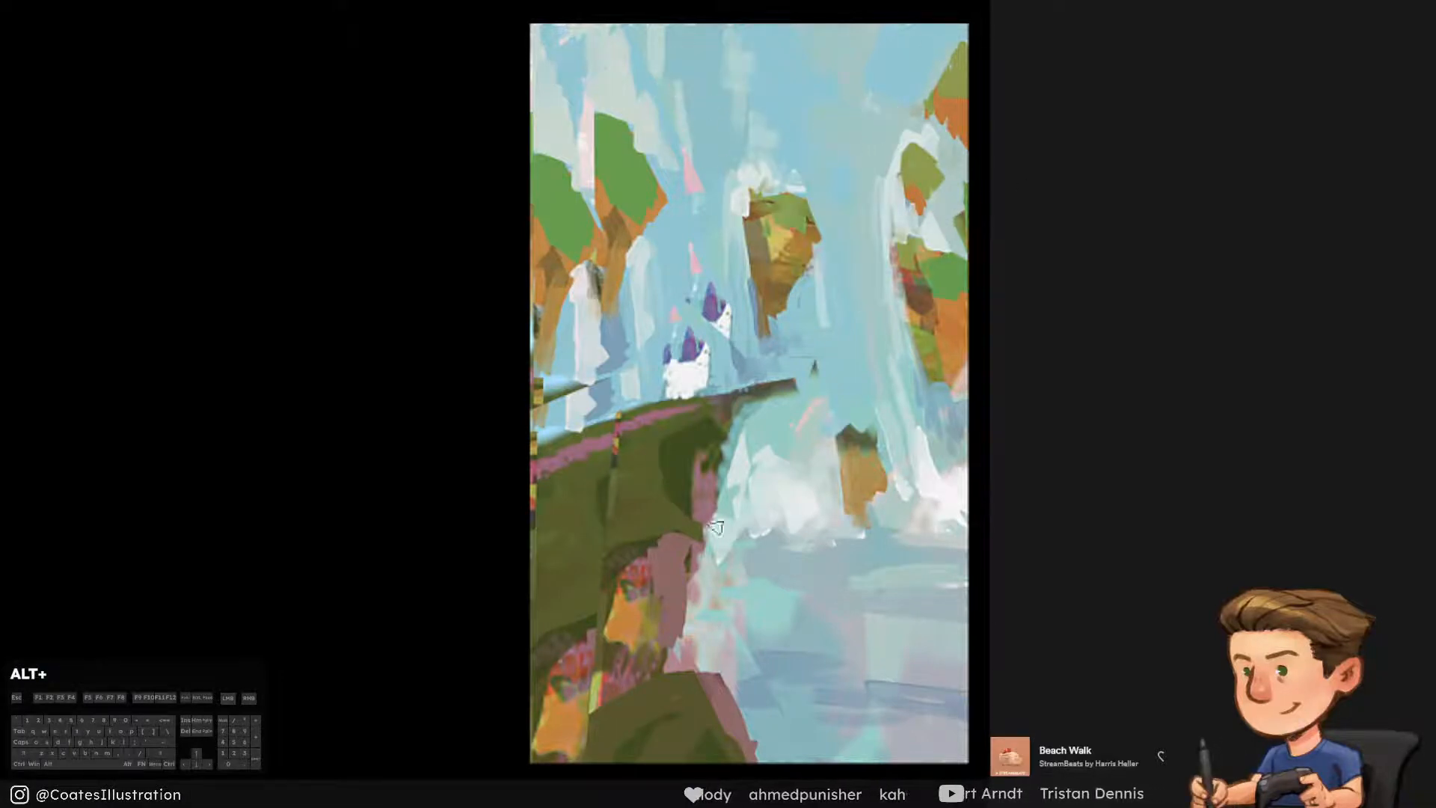
pyautogui.keyDown('alt'); pyautogui.click(734, 292); pyautogui.keyUp('alt')
pyautogui.moveTo(711, 282); pyautogui.dragTo(714, 313)
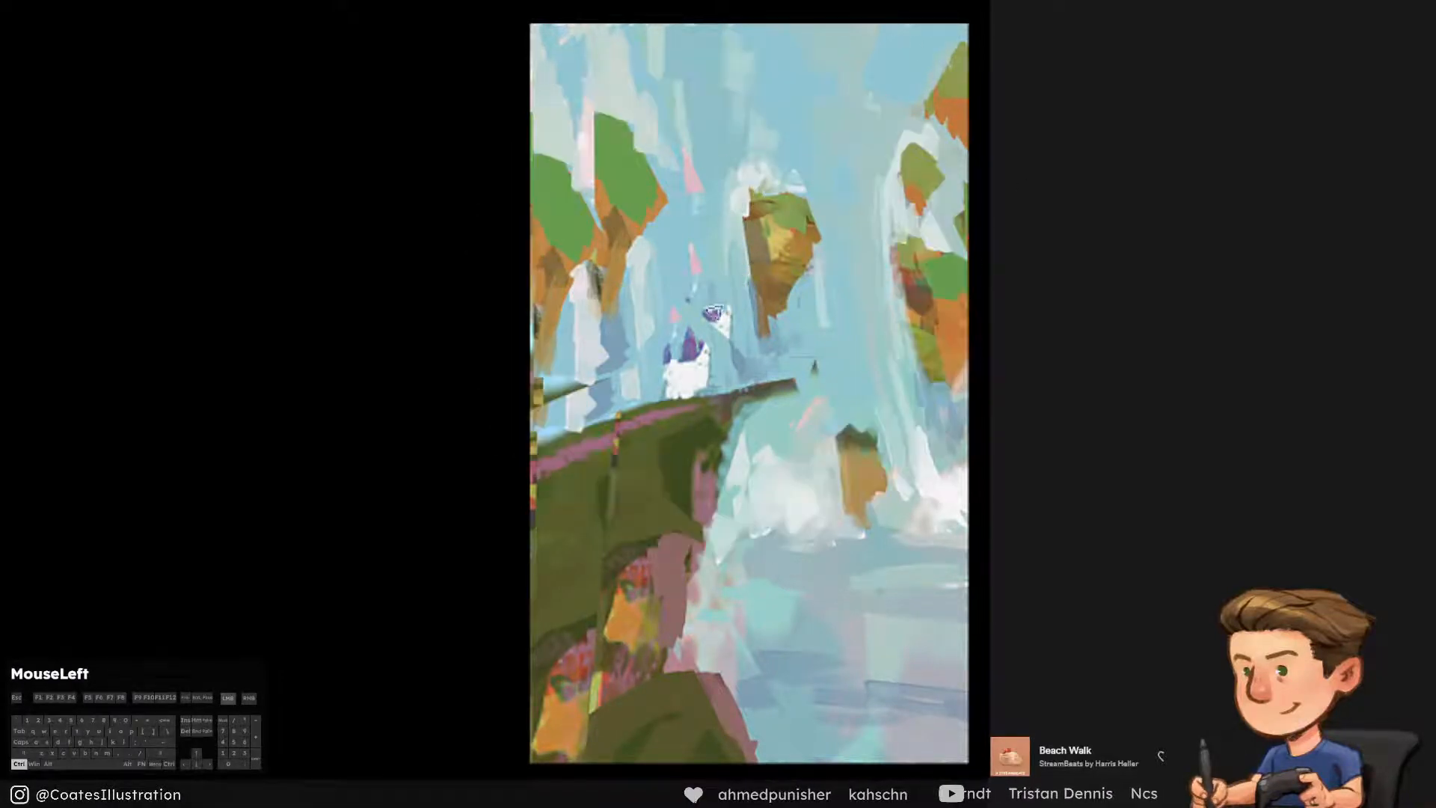
# Paint over the dark patch on the brown underside of the inner left-hand floating rock with sampled brown
pyautogui.keyDown('alt'); pyautogui.click(599, 280); pyautogui.keyUp('alt')
pyautogui.moveTo(589, 271); pyautogui.dragTo(599, 326)
pyautogui.hotkey('ctrl', 'alt', 'z')
pyautogui.keyDown('alt'); pyautogui.click(607, 285); pyautogui.keyUp('alt')
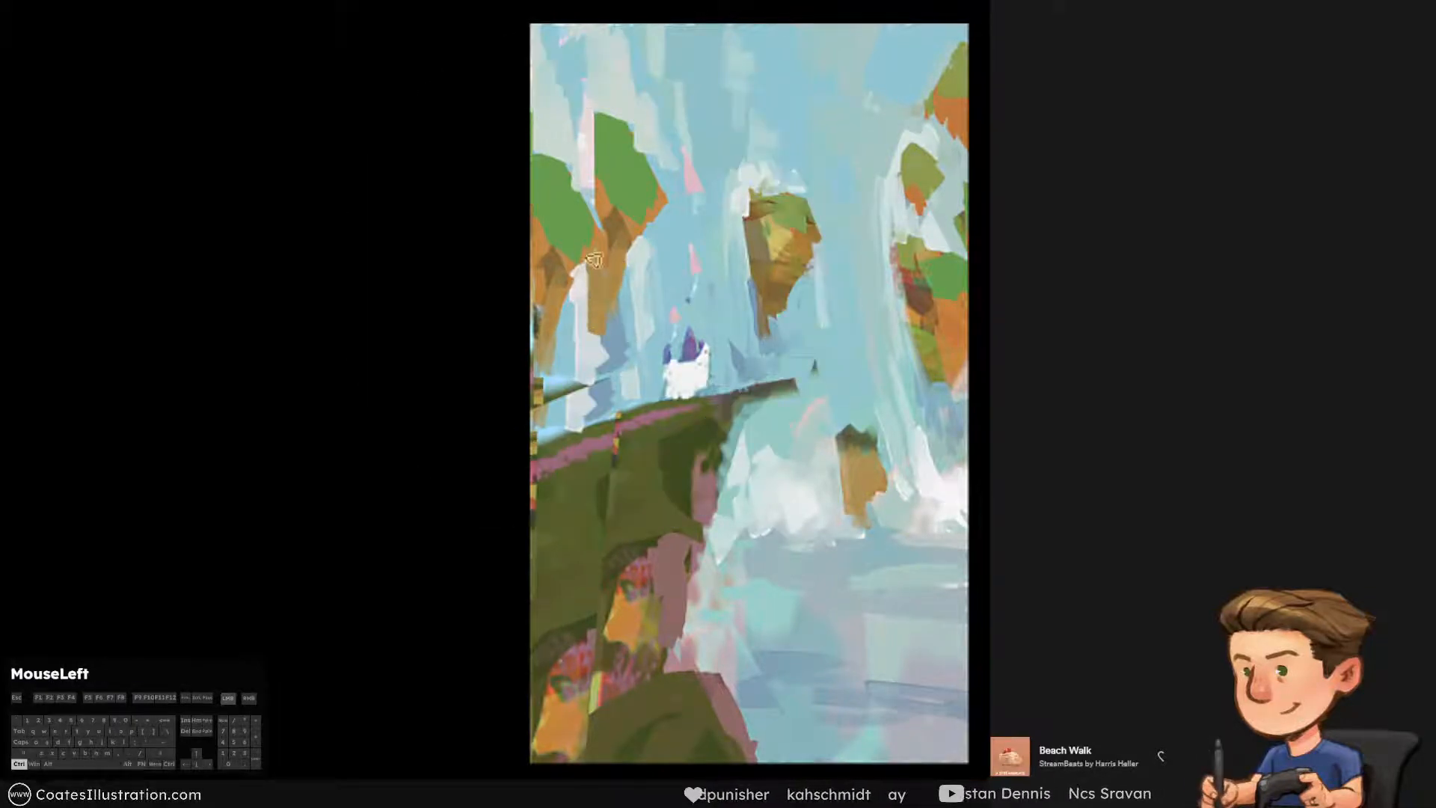
pyautogui.hotkey('ctrl', 'alt', 'z')
pyautogui.moveTo(592, 261); pyautogui.dragTo(597, 288)
# Widen the green cap of the inner left-hand rock and trim its upper edge with a sampled pale stroke
pyautogui.moveTo(598, 129); pyautogui.dragTo(593, 169)
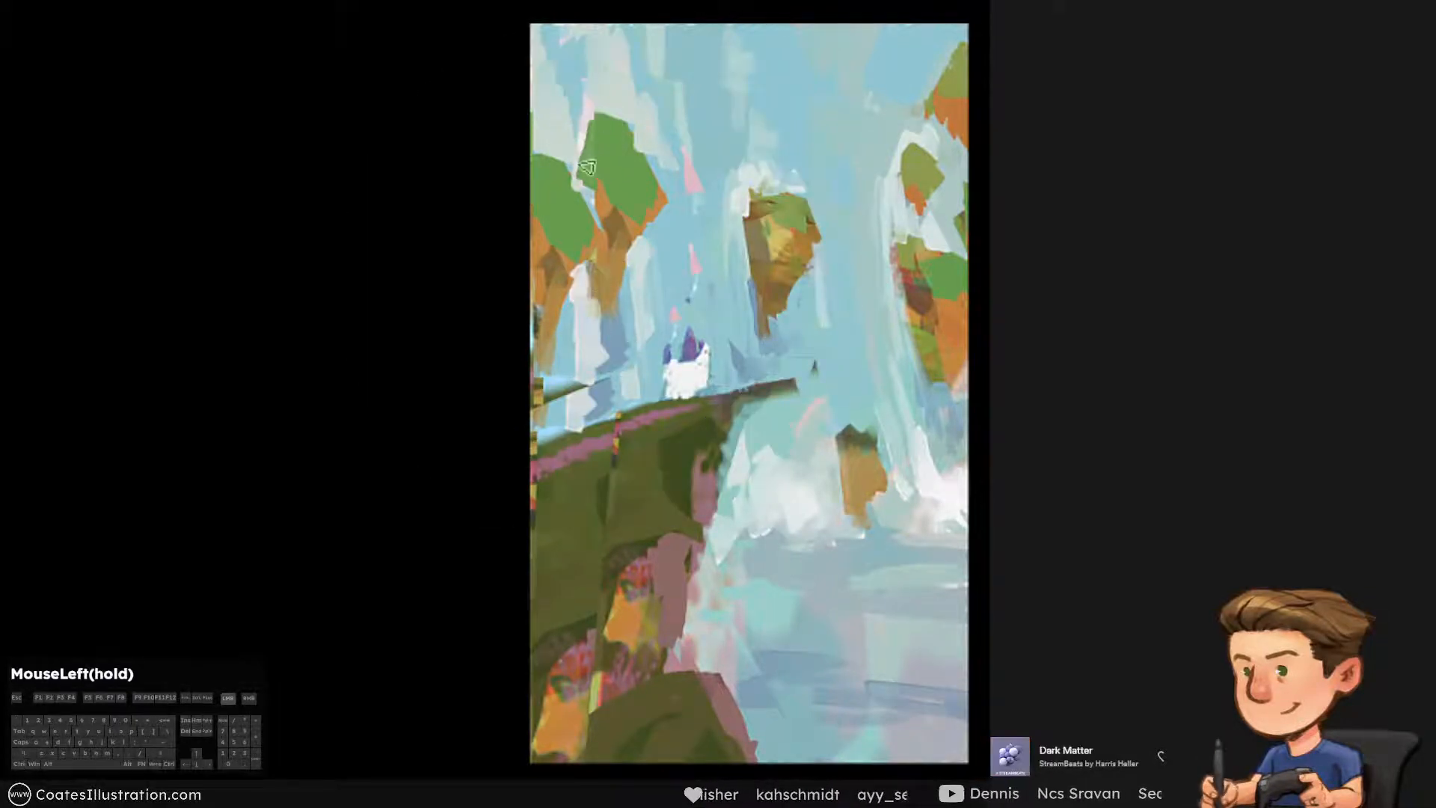
pyautogui.keyDown('alt'); pyautogui.click(612, 85); pyautogui.keyUp('alt')
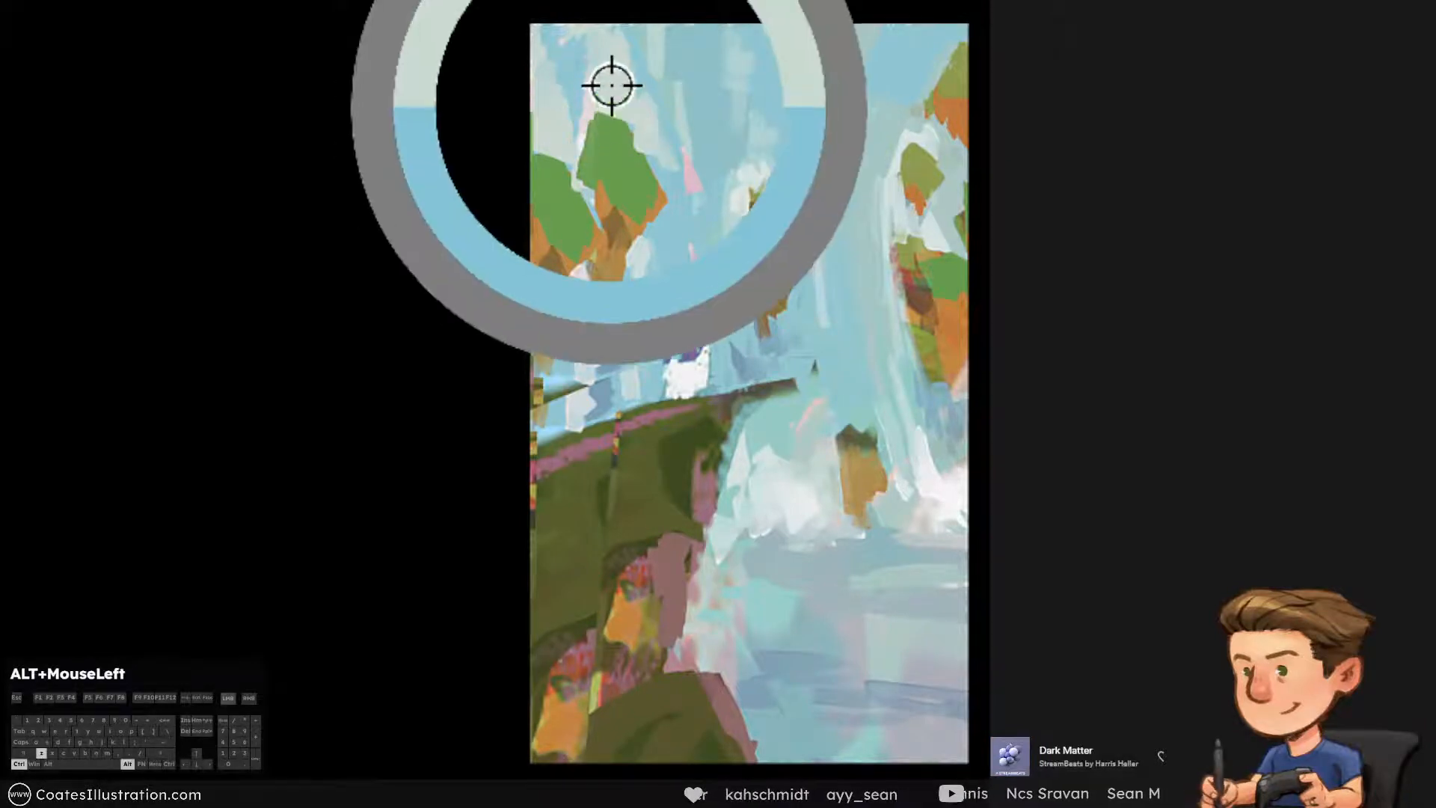
pyautogui.moveTo(609, 97); pyautogui.dragTo(581, 165)
pyautogui.hotkey('ctrl', 'alt', 'z')
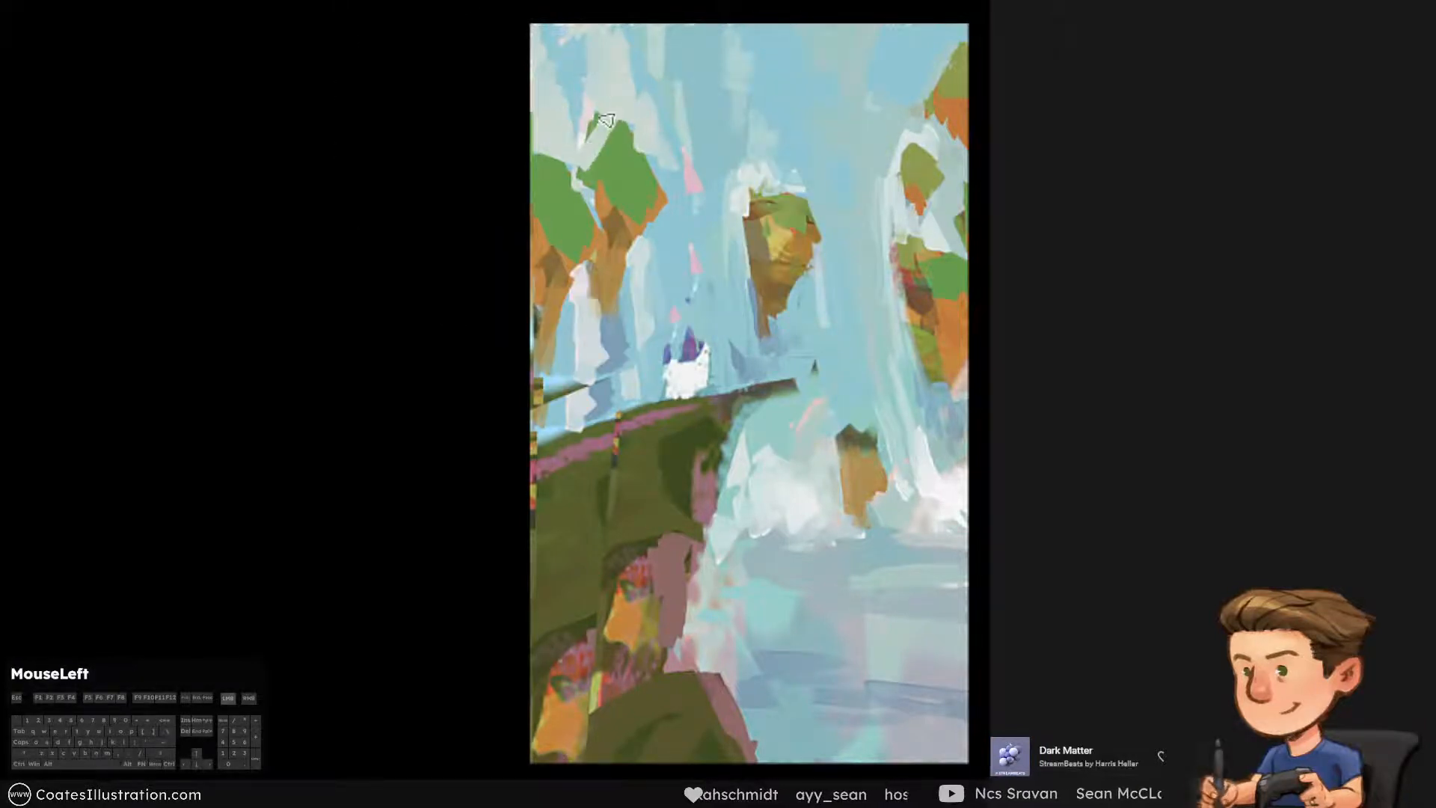
# Cover the pale streak above the inner left-hand rock with sampled light blue, using a larger brush
pyautogui.keyDown('alt'); pyautogui.click(651, 60); pyautogui.keyUp('alt')
pyautogui.press(']')
pyautogui.moveTo(632, 23); pyautogui.dragTo(622, 98)
pyautogui.hotkey('ctrl', 'alt', 'z')
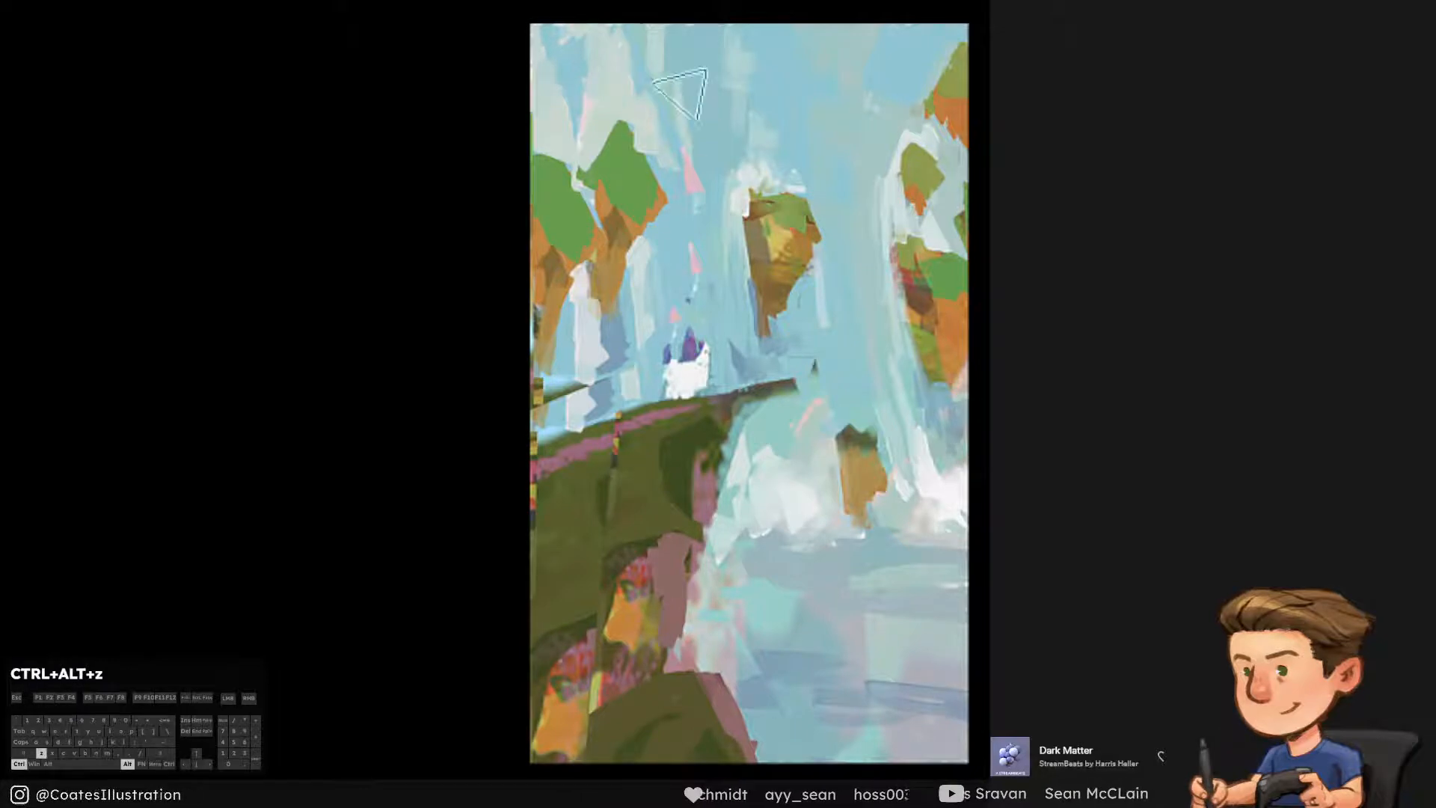
pyautogui.keyDown('alt'); pyautogui.click(636, 46); pyautogui.keyUp('alt')
pyautogui.moveTo(626, 30); pyautogui.dragTo(643, 101)
pyautogui.hotkey('ctrl', 'alt', 'z')
pyautogui.moveTo(626, 44); pyautogui.dragTo(625, 114)
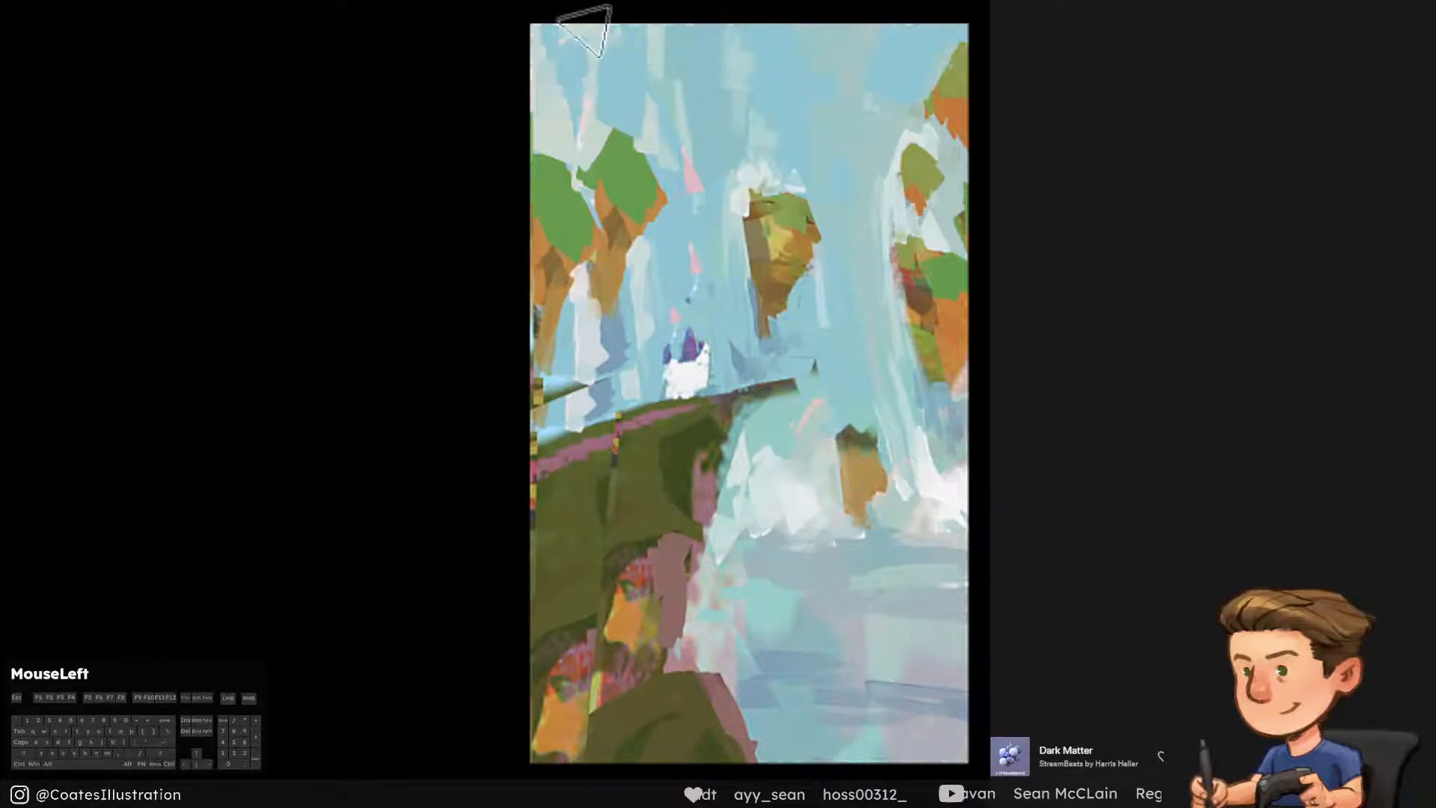
pyautogui.hotkey('ctrl', 'alt', 'z')
pyautogui.moveTo(629, 29); pyautogui.dragTo(630, 73)
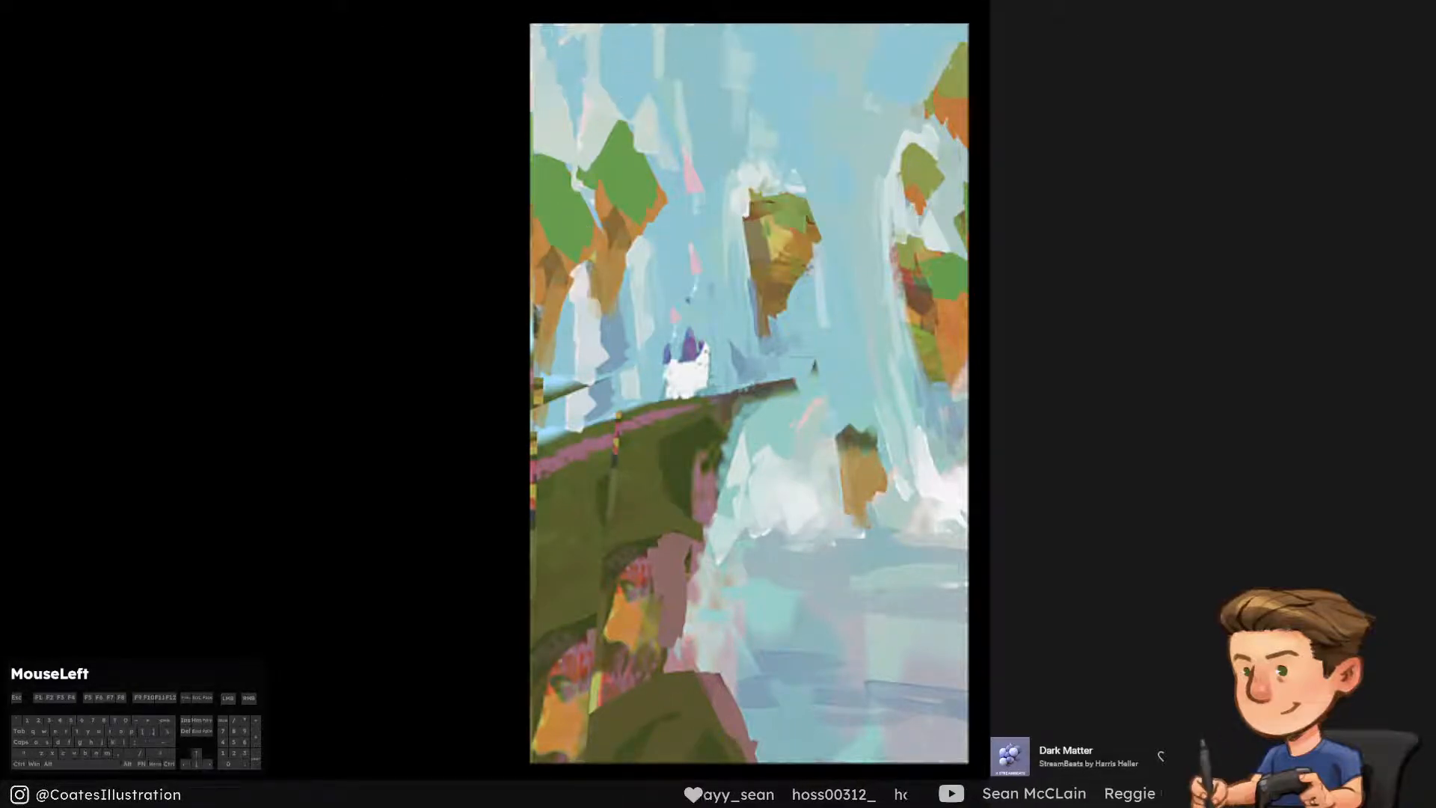
# Touch up the background just beside the remaining castle with sampled blue and a smaller brush
pyautogui.keyDown('alt'); pyautogui.click(730, 311); pyautogui.keyUp('alt')
pyautogui.press('[')
pyautogui.press('[')
pyautogui.press('[')
pyautogui.press('[')
pyautogui.moveTo(728, 334); pyautogui.dragTo(735, 361)
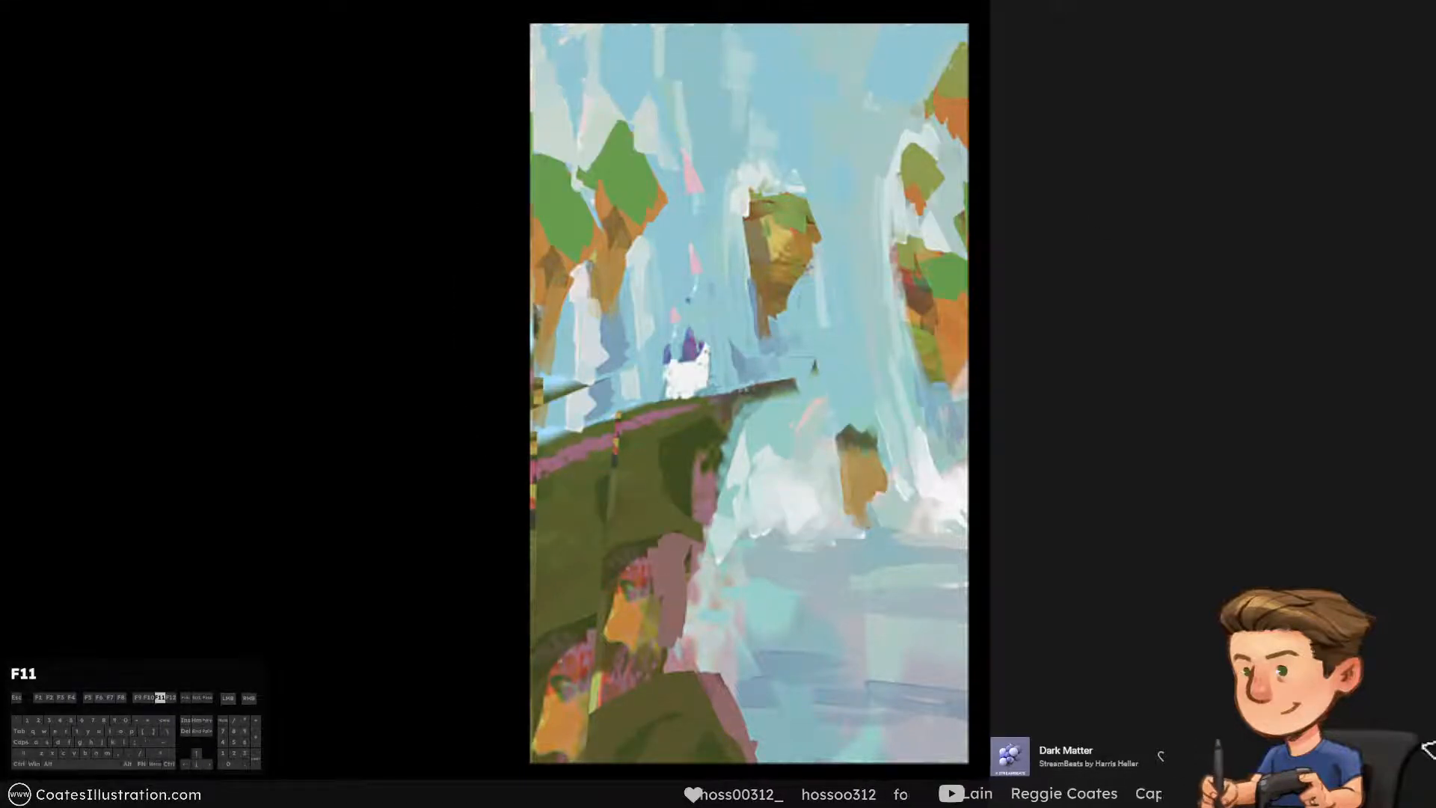
# Try a mid-blue foreground colour (H 216, S 56, B 82) in a stroke across the upper canvas and undo it
pyautogui.keyDown('alt'); pyautogui.click(684, 65); pyautogui.keyUp('alt')
pyautogui.press('c')
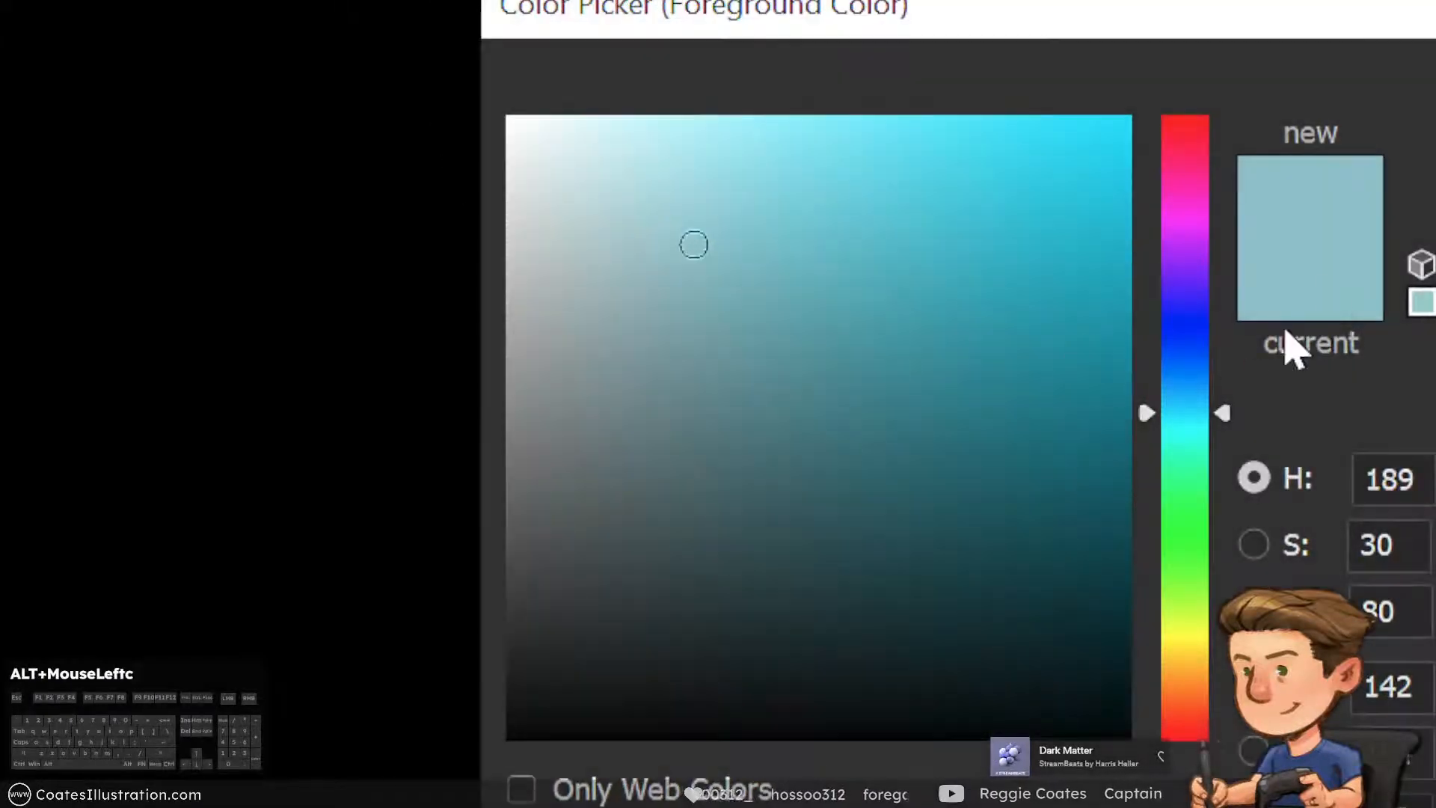
pyautogui.moveTo(1171, 413); pyautogui.dragTo(1169, 356)
pyautogui.click(1189, 365)
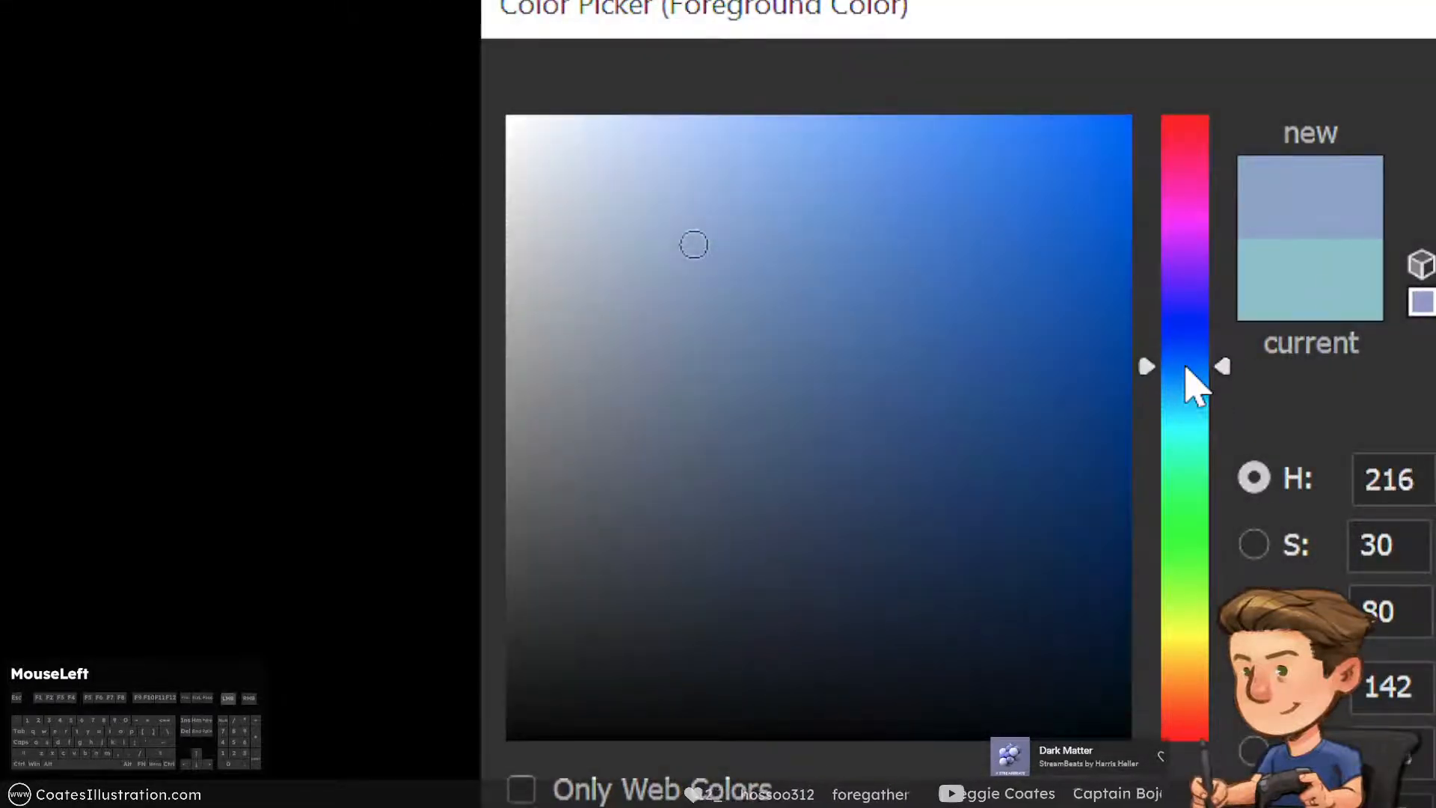
pyautogui.click(886, 351)
pyautogui.moveTo(886, 351); pyautogui.dragTo(877, 222)
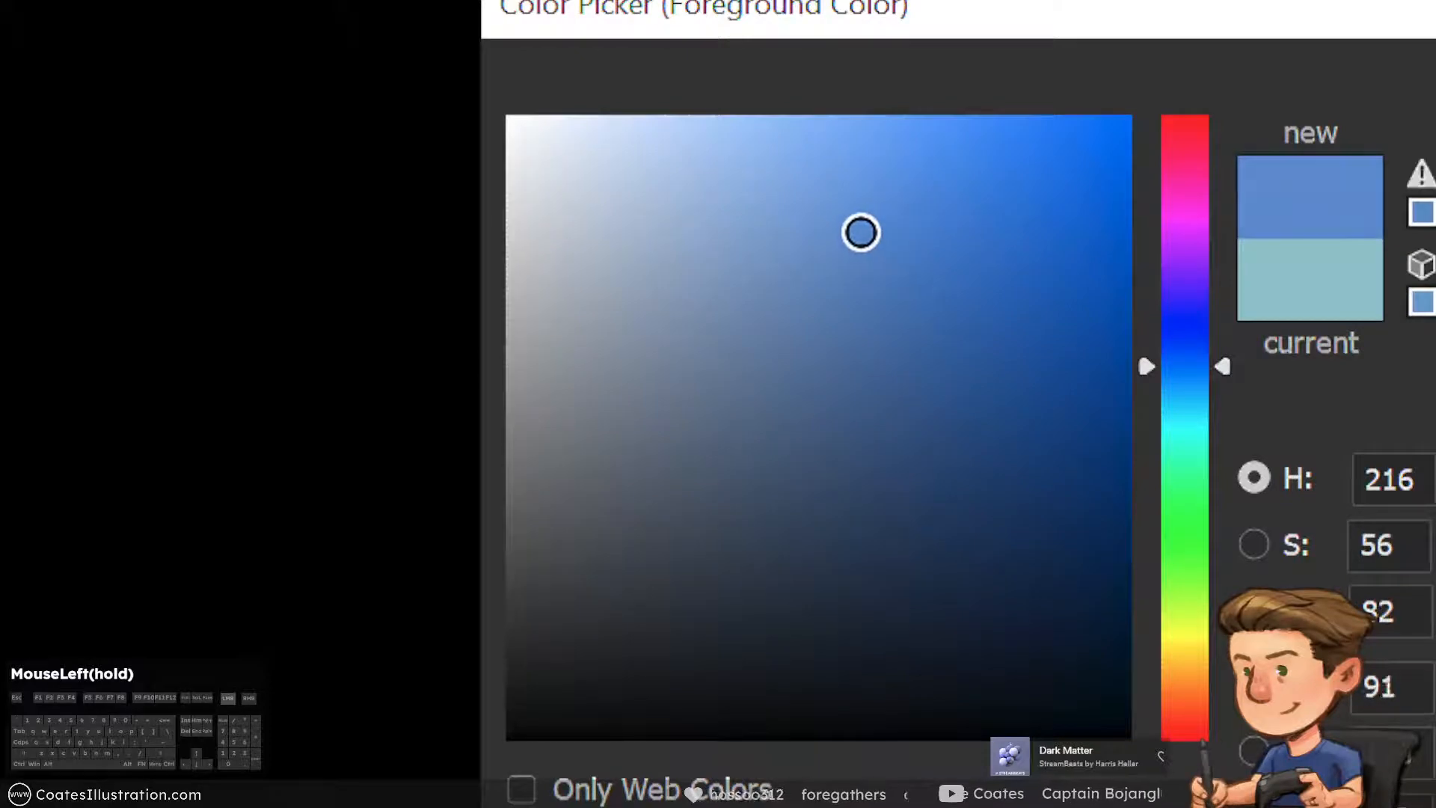
pyautogui.press('Return')
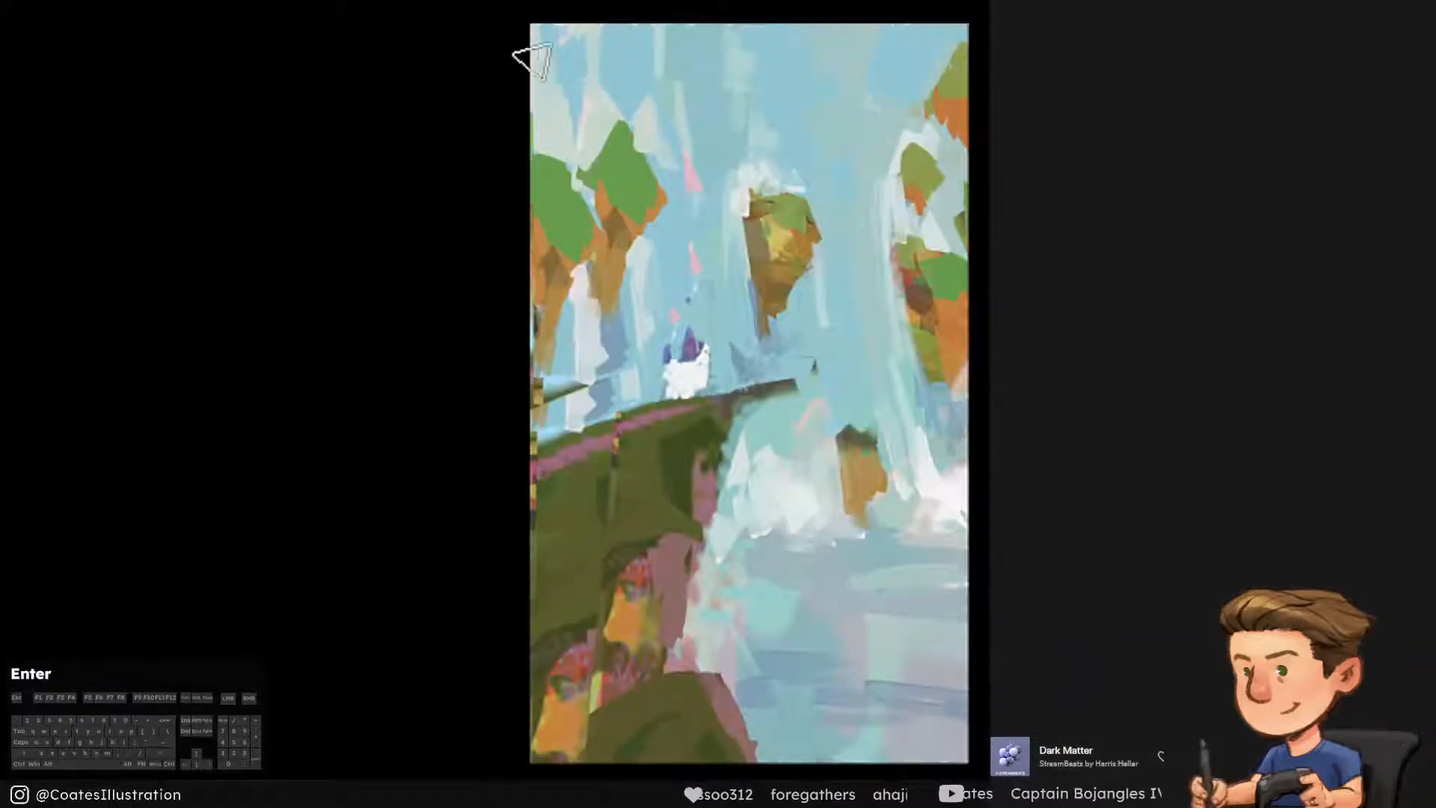
pyautogui.moveTo(518, 72)
pyautogui.mouseDown()
pyautogui.moveTo(664, 87)
pyautogui.moveTo(634, 99)
pyautogui.mouseUp()
pyautogui.hotkey('ctrl', 'alt', 'z')
# Set the foreground colour to light blue (H 210, S 43, B 91) and paint a sky band across the upper canvas
pyautogui.press('c')
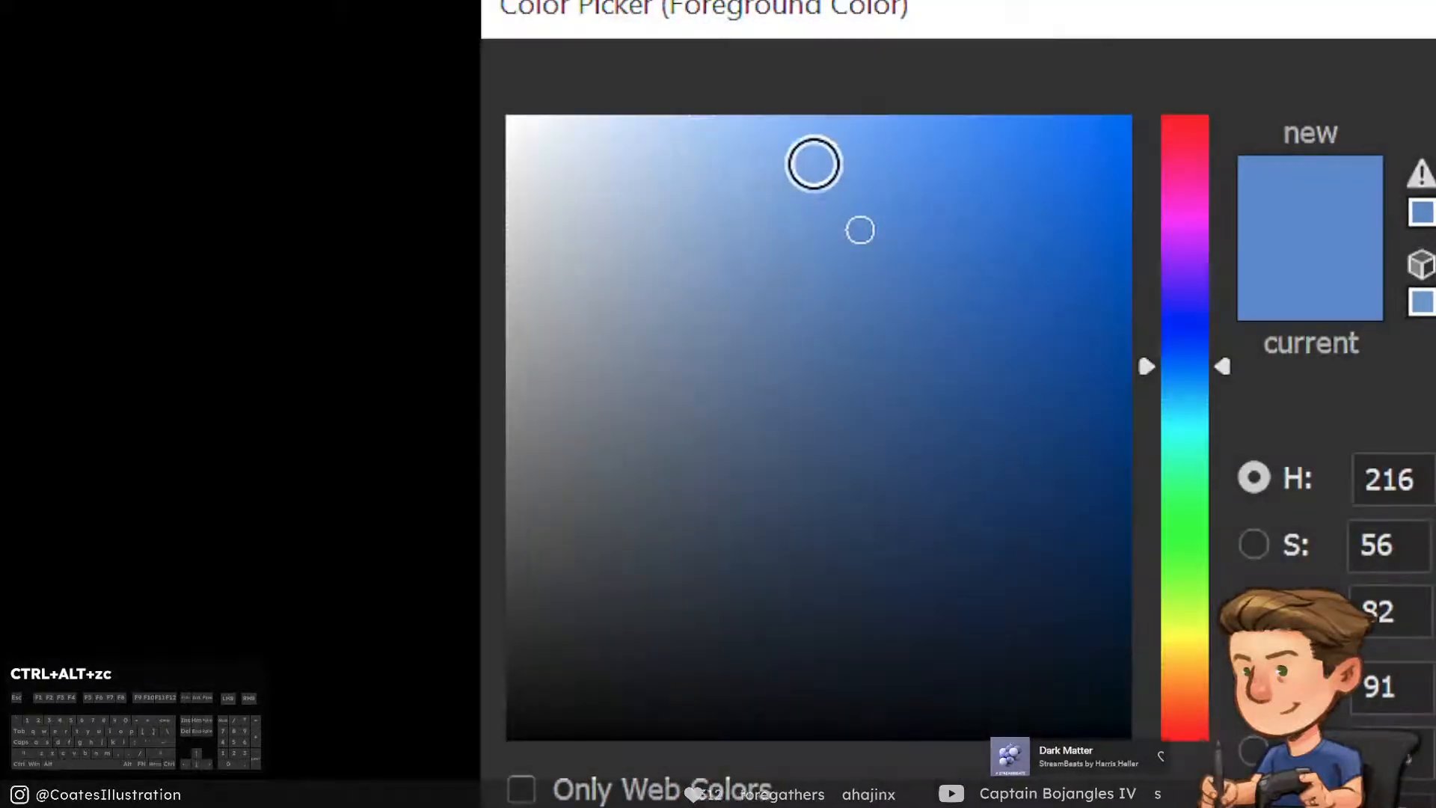
pyautogui.moveTo(813, 163)
pyautogui.mouseDown()
pyautogui.moveTo(760, 189)
pyautogui.moveTo(795, 177)
pyautogui.moveTo(776, 171)
pyautogui.mouseUp()
pyautogui.click(1194, 371)
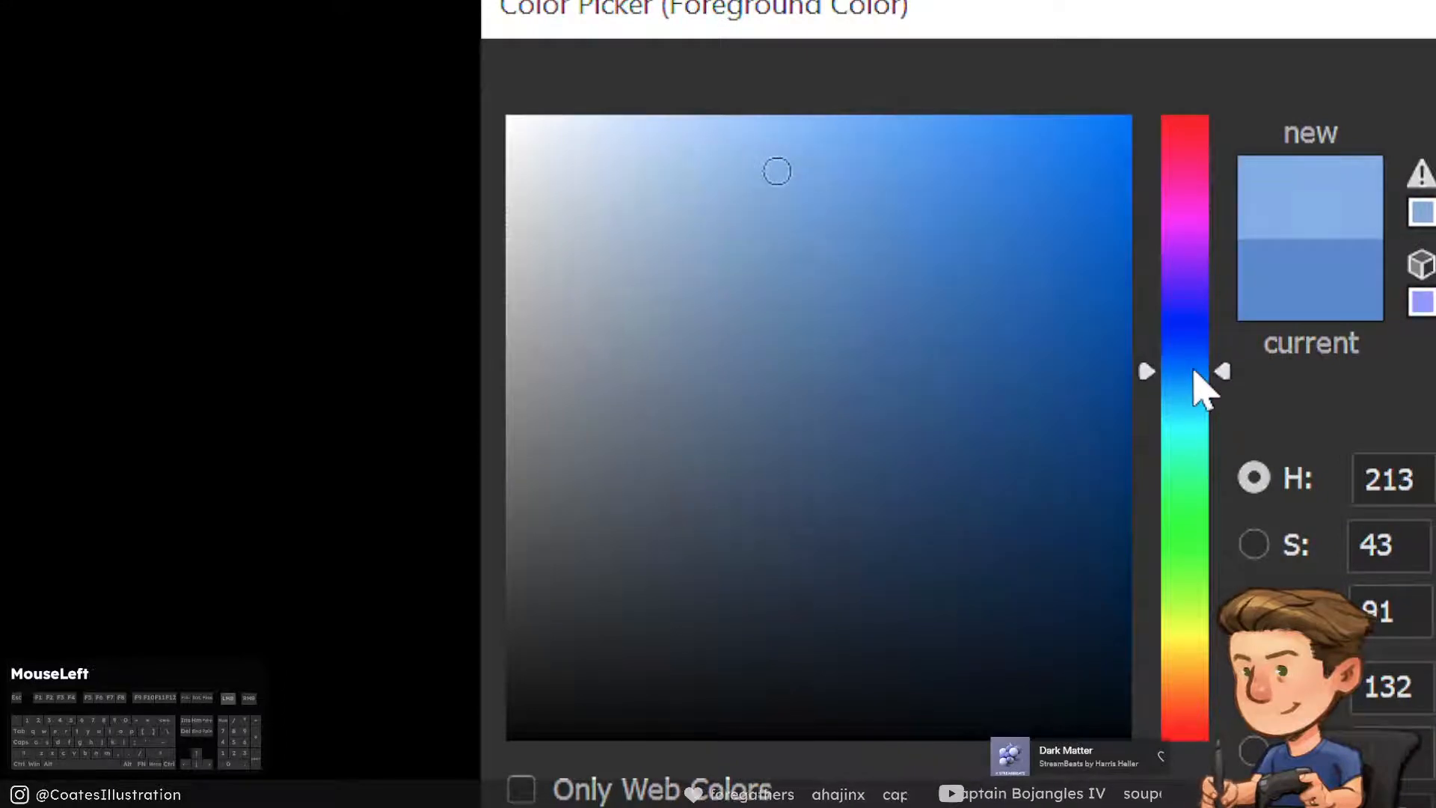
pyautogui.moveTo(1194, 372); pyautogui.dragTo(1194, 376)
pyautogui.press('Return')
pyautogui.moveTo(516, 69)
pyautogui.mouseDown()
pyautogui.moveTo(875, 108)
pyautogui.moveTo(904, 101)
pyautogui.moveTo(935, 60)
pyautogui.moveTo(800, 38)
pyautogui.moveTo(658, 60)
pyautogui.moveTo(641, 18)
pyautogui.moveTo(535, 15)
pyautogui.mouseUp()
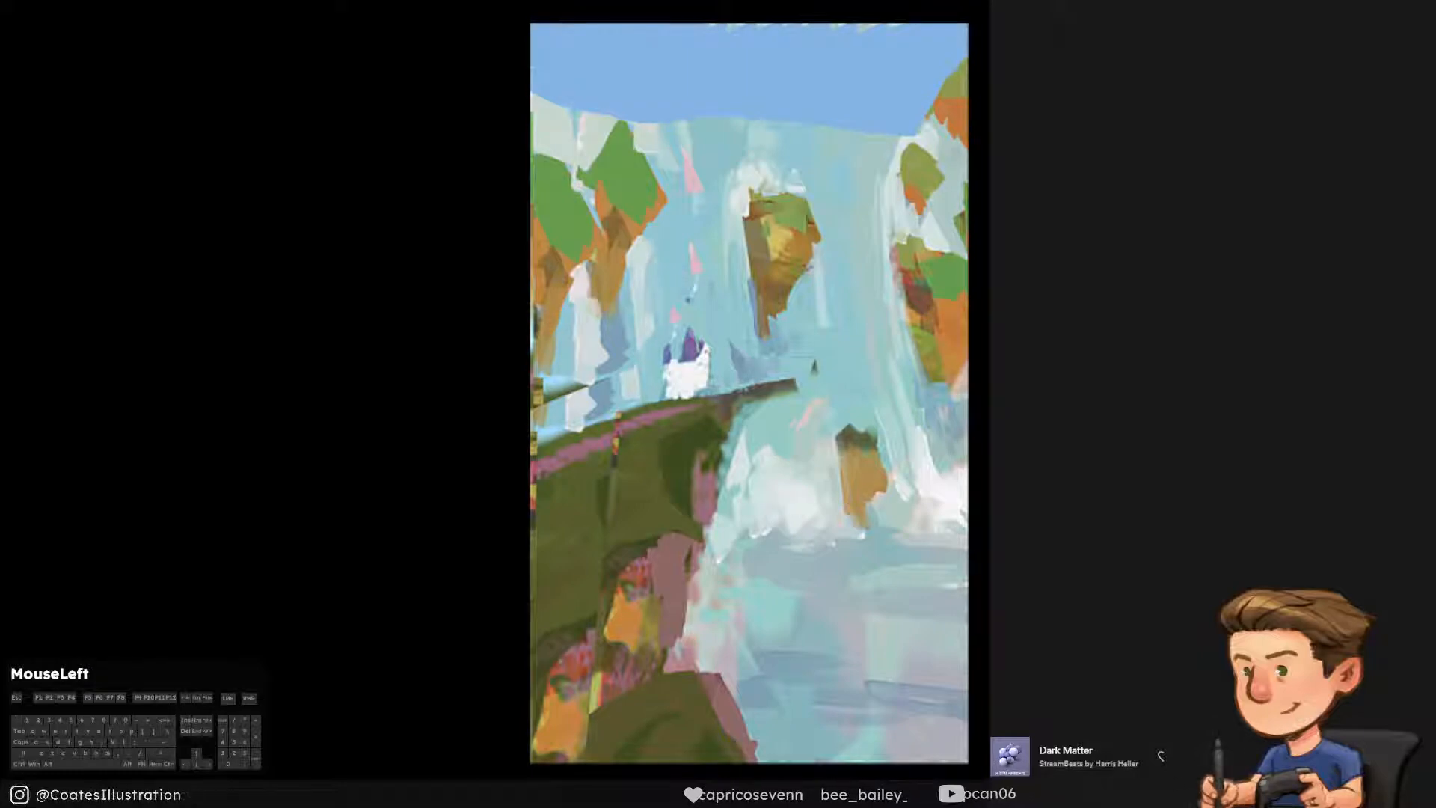
# Pick a slightly darker blue and brush uneven tonal strokes into the sky band
pyautogui.press('c')
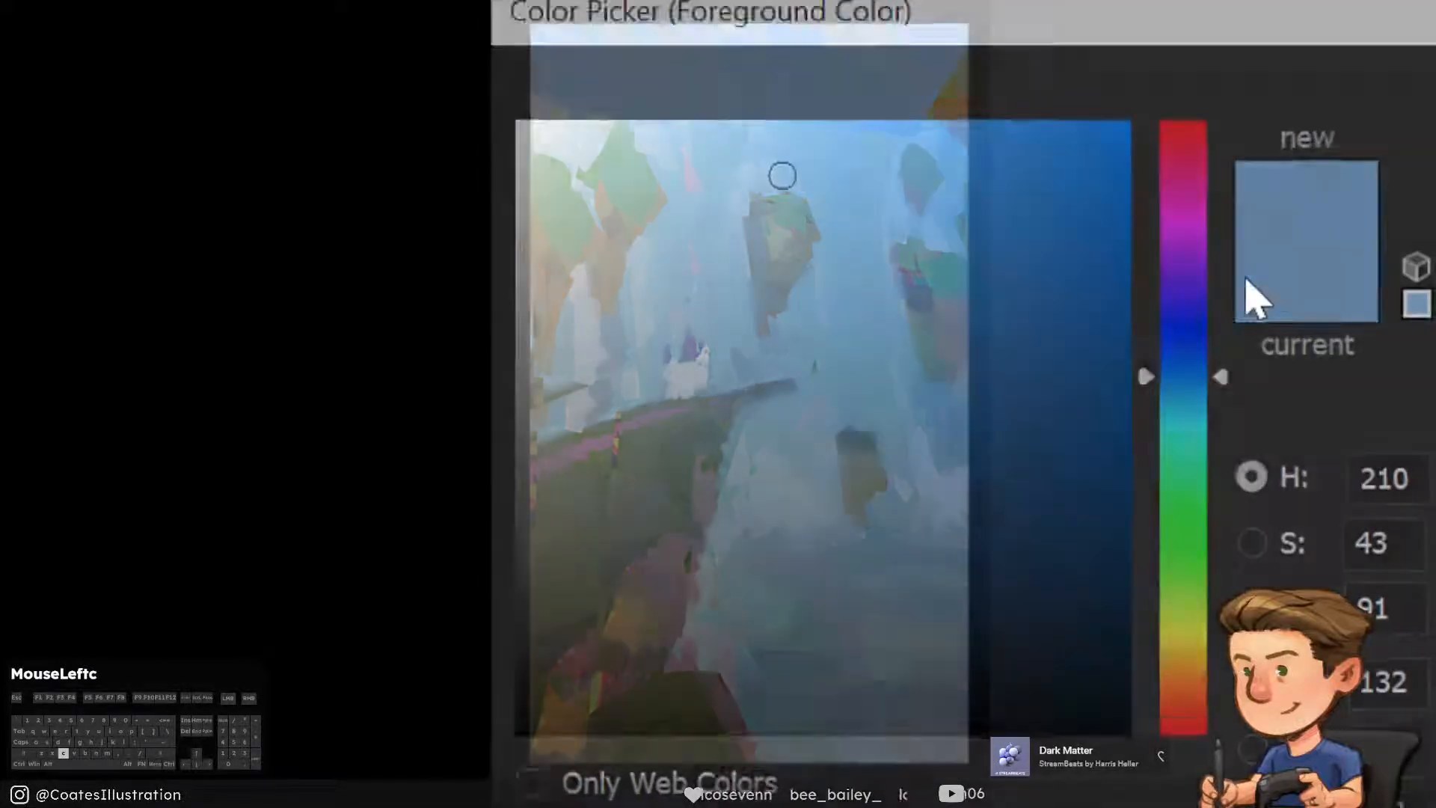
pyautogui.moveTo(797, 224); pyautogui.dragTo(819, 230)
pyautogui.press('Return')
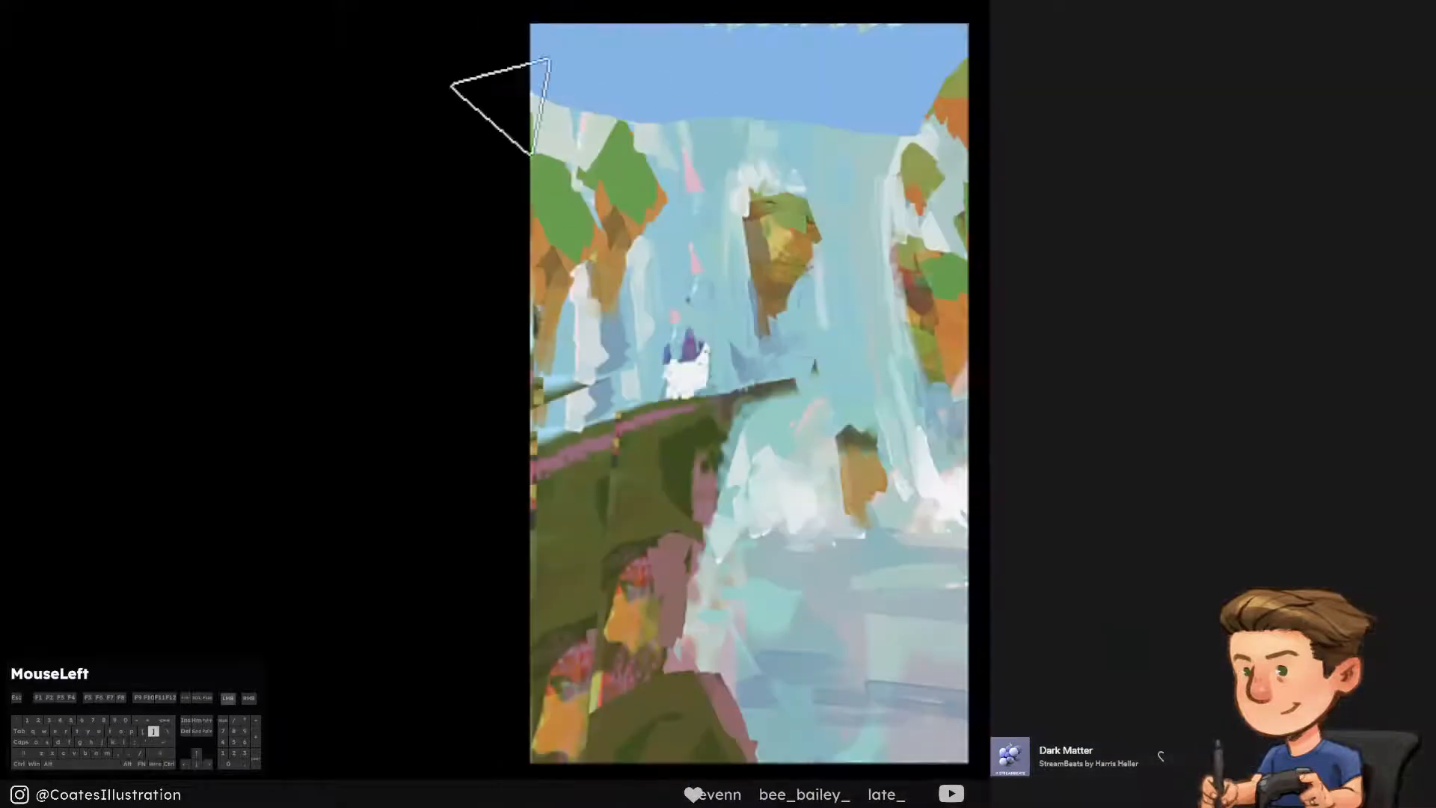
pyautogui.moveTo(489, 105)
pyautogui.mouseDown()
pyautogui.moveTo(890, 30)
pyautogui.moveTo(1054, 60)
pyautogui.moveTo(894, 23)
pyautogui.moveTo(605, 60)
pyautogui.moveTo(602, 86)
pyautogui.mouseUp()
pyautogui.hotkey('ctrl', 'alt', 'z')
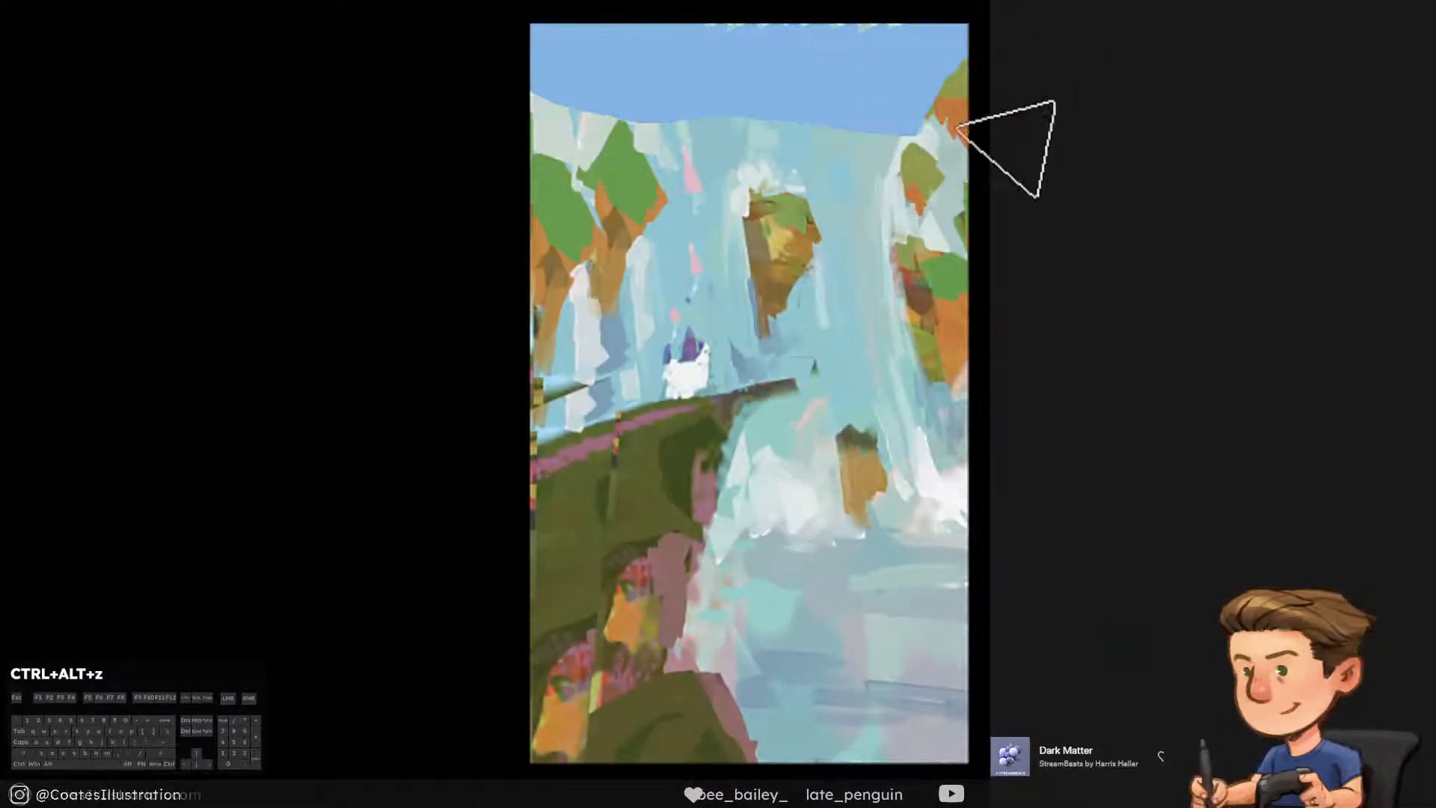
pyautogui.moveTo(998, 120)
pyautogui.mouseDown()
pyautogui.moveTo(838, 7)
pyautogui.moveTo(748, 45)
pyautogui.moveTo(483, 45)
pyautogui.moveTo(49, 415)
pyautogui.moveTo(105, 561)
pyautogui.mouseUp()
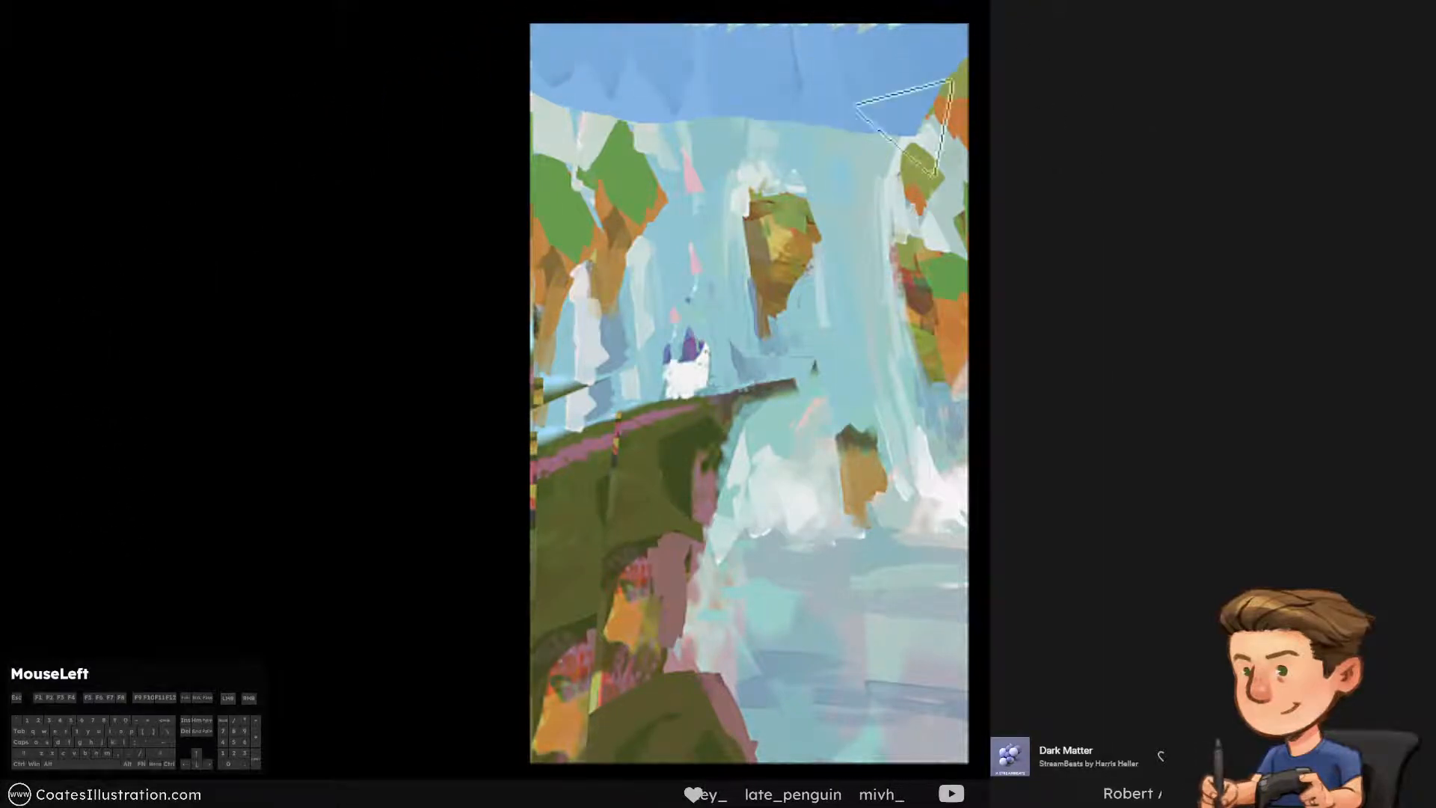
# Choose a more vivid blue and paint it across the upper part of the sky band
pyautogui.press('c')
pyautogui.moveTo(882, 225); pyautogui.dragTo(894, 160)
pyautogui.press('Return')
pyautogui.moveTo(1002, 149)
pyautogui.mouseDown()
pyautogui.moveTo(956, 44)
pyautogui.moveTo(726, 37)
pyautogui.mouseUp()
pyautogui.hotkey('ctrl', 'alt', 'z')
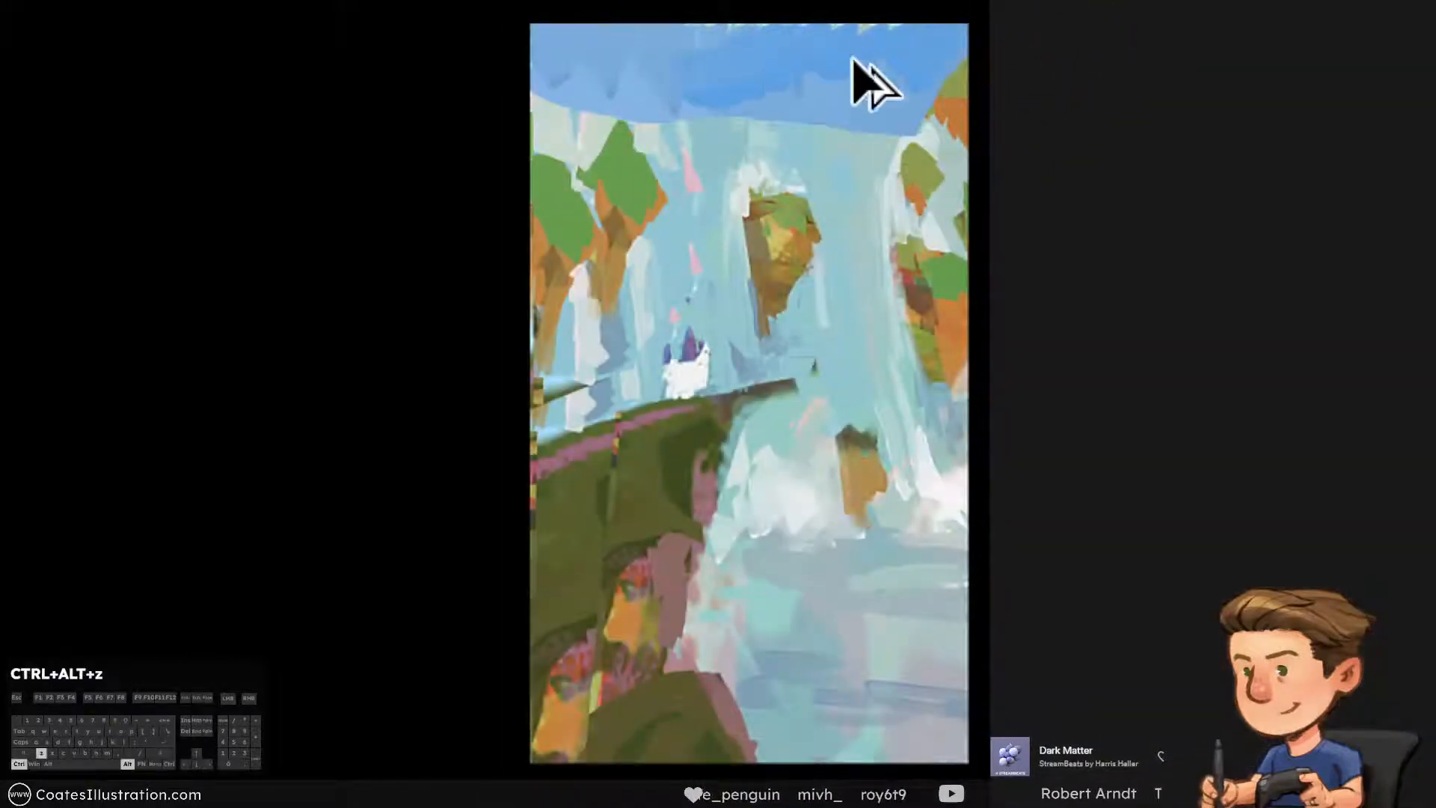
pyautogui.moveTo(928, 30)
pyautogui.mouseDown()
pyautogui.moveTo(640, 15)
pyautogui.moveTo(875, 54)
pyautogui.mouseUp()
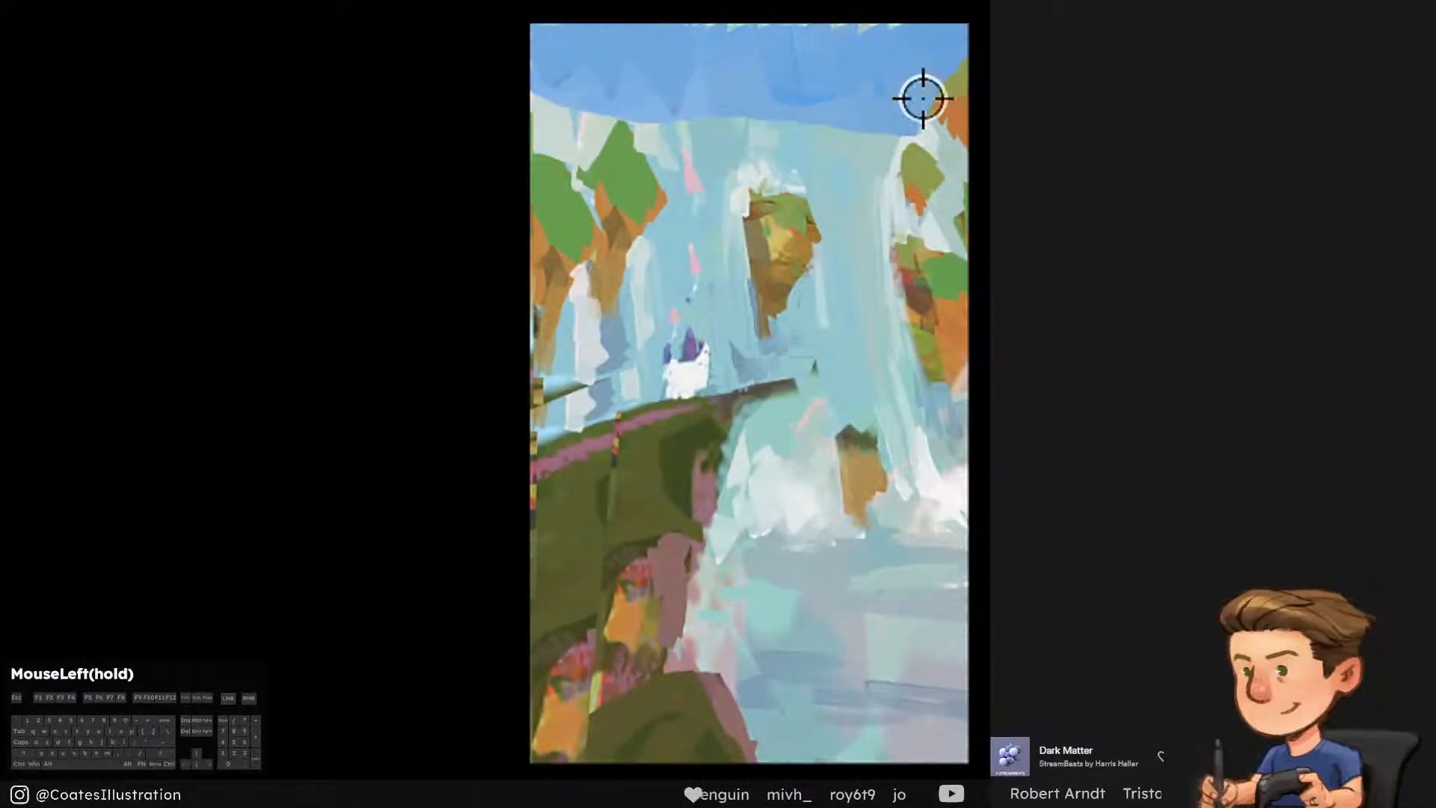
# Even out the sky band with broad strokes of blue sampled from it, undoing the unwanted ones
pyautogui.keyDown('alt'); pyautogui.click(923, 103); pyautogui.keyUp('alt')
pyautogui.moveTo(923, 103); pyautogui.dragTo(590, 179)
pyautogui.hotkey('ctrl', 'alt', 'z')
pyautogui.moveTo(1029, 71); pyautogui.dragTo(314, 252)
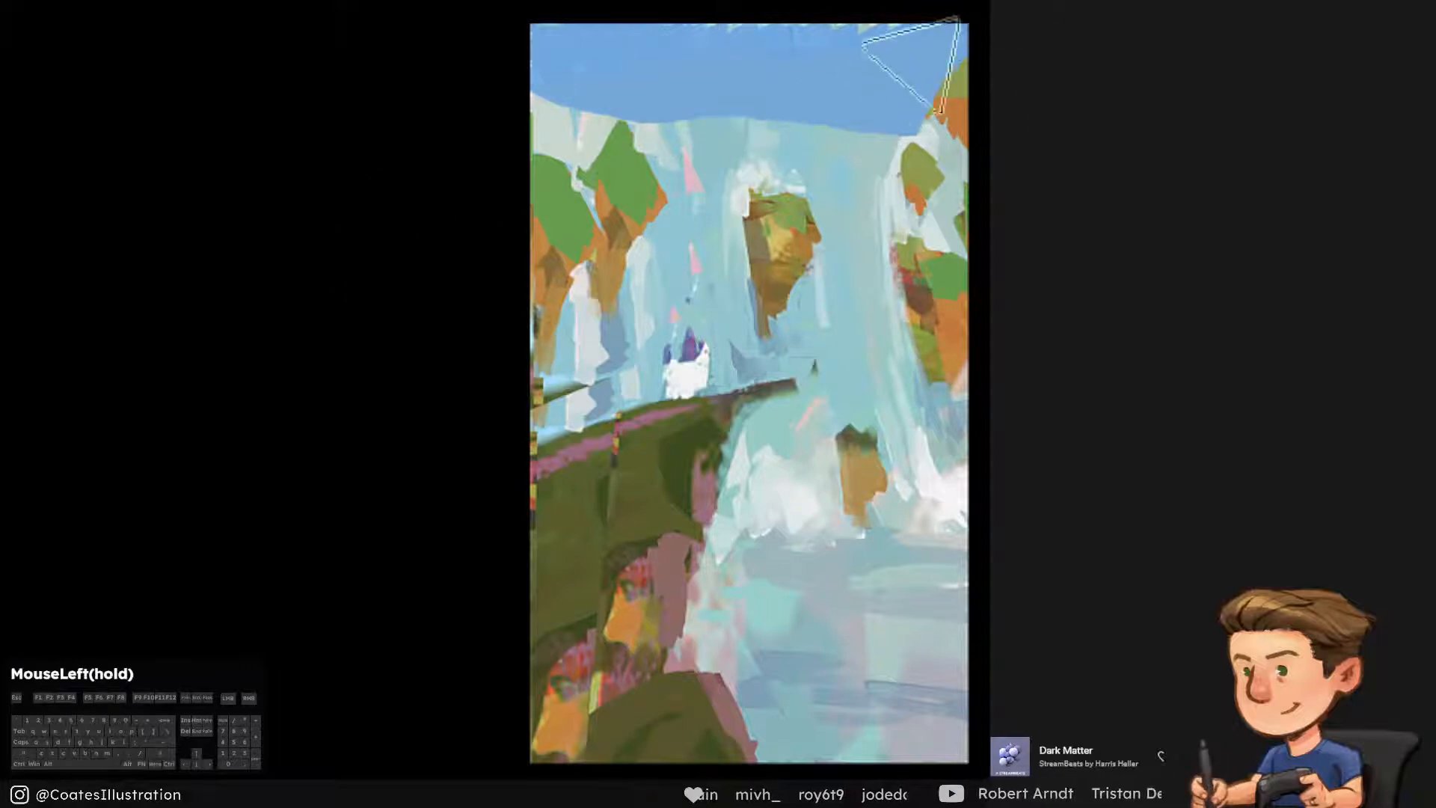
pyautogui.keyDown('alt'); pyautogui.click(848, 22); pyautogui.keyUp('alt')
pyautogui.moveTo(845, 37); pyautogui.dragTo(312, 56)
pyautogui.hotkey('ctrl', 'alt', 'z')
pyautogui.keyDown('alt'); pyautogui.click(793, 49); pyautogui.keyUp('alt')
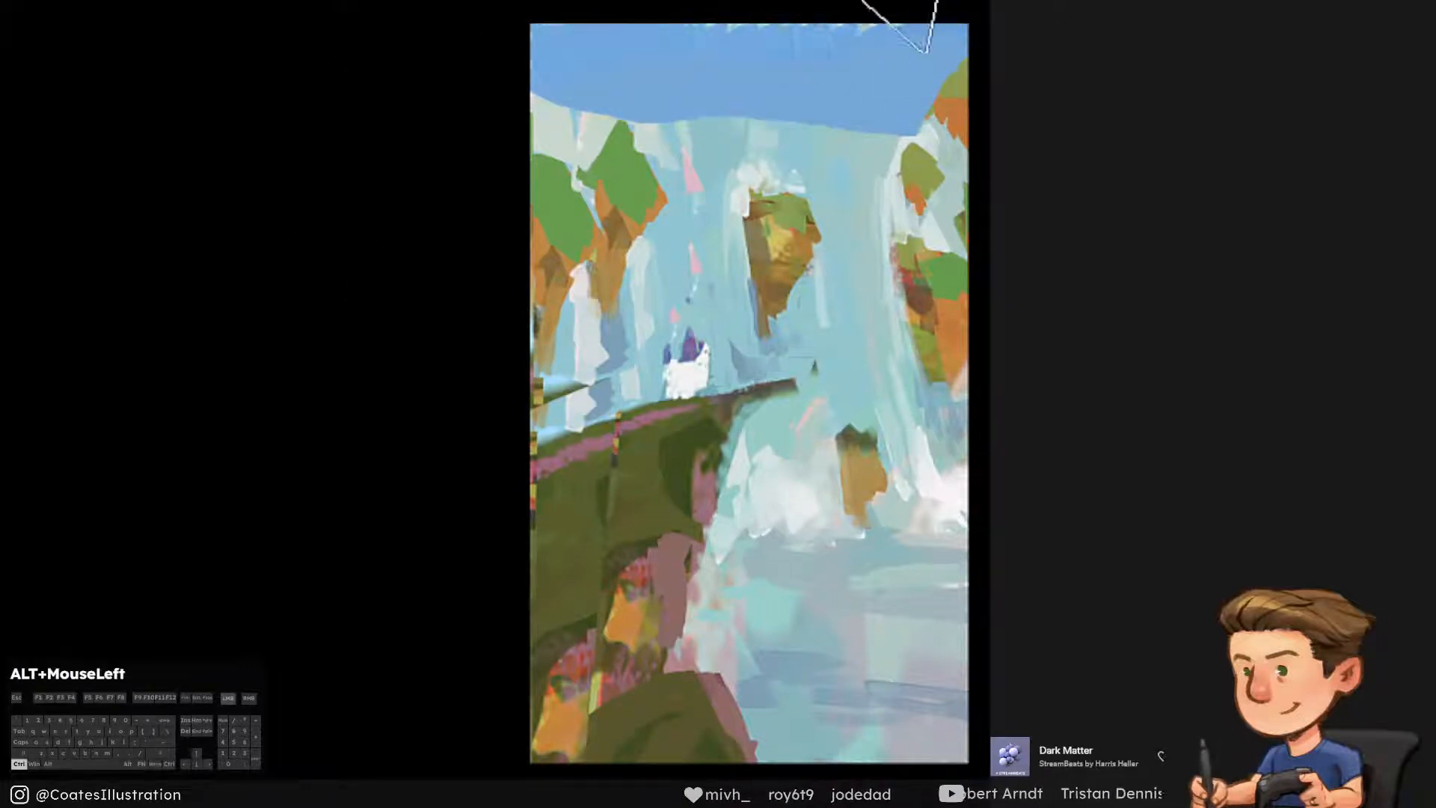
pyautogui.moveTo(901, 17); pyautogui.dragTo(365, 111)
pyautogui.hotkey('ctrl', 'alt', 'z')
pyautogui.moveTo(924, 22); pyautogui.dragTo(103, 439)
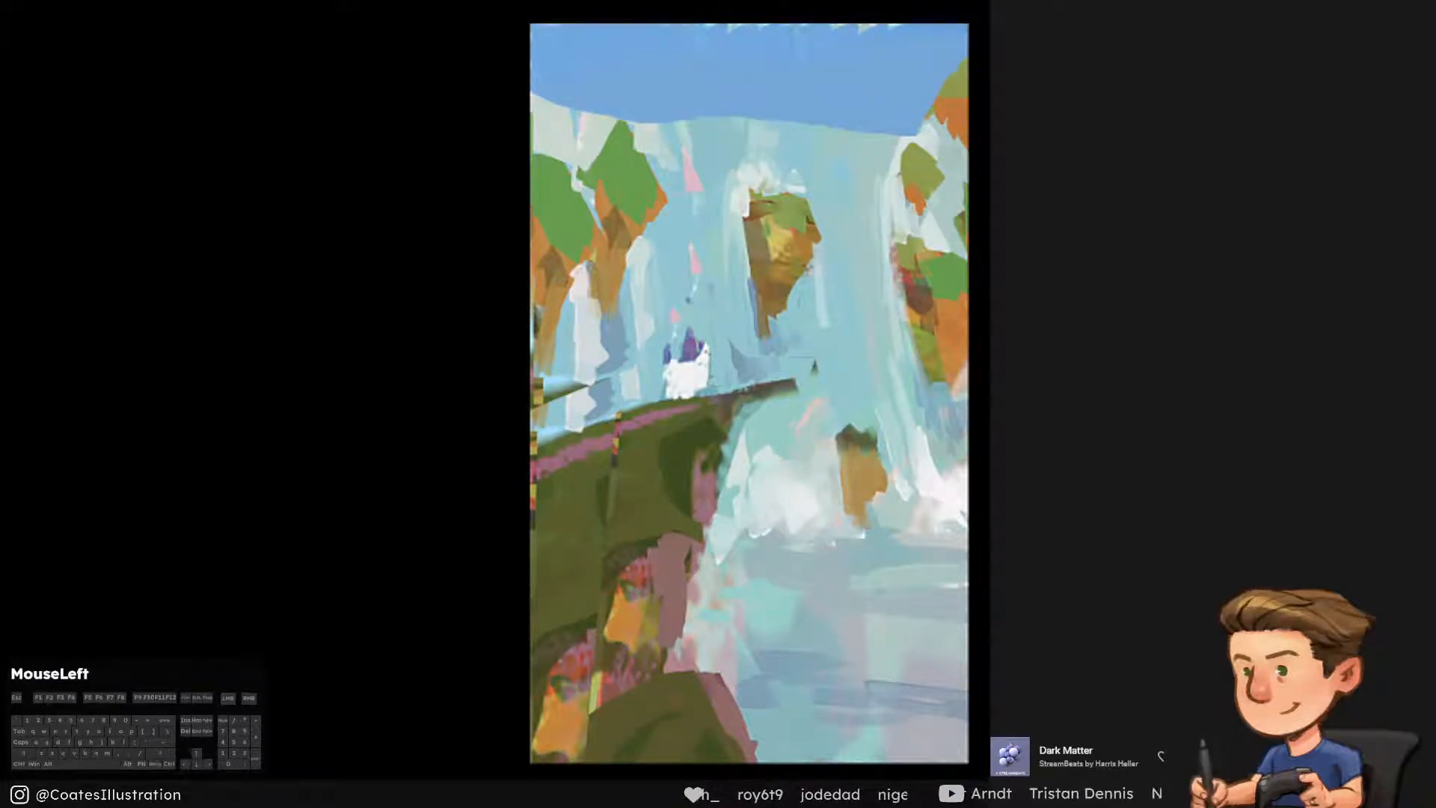
# Toggle the blue sky band off and on to compare the composition with and without it
pyautogui.click(1002, 479)
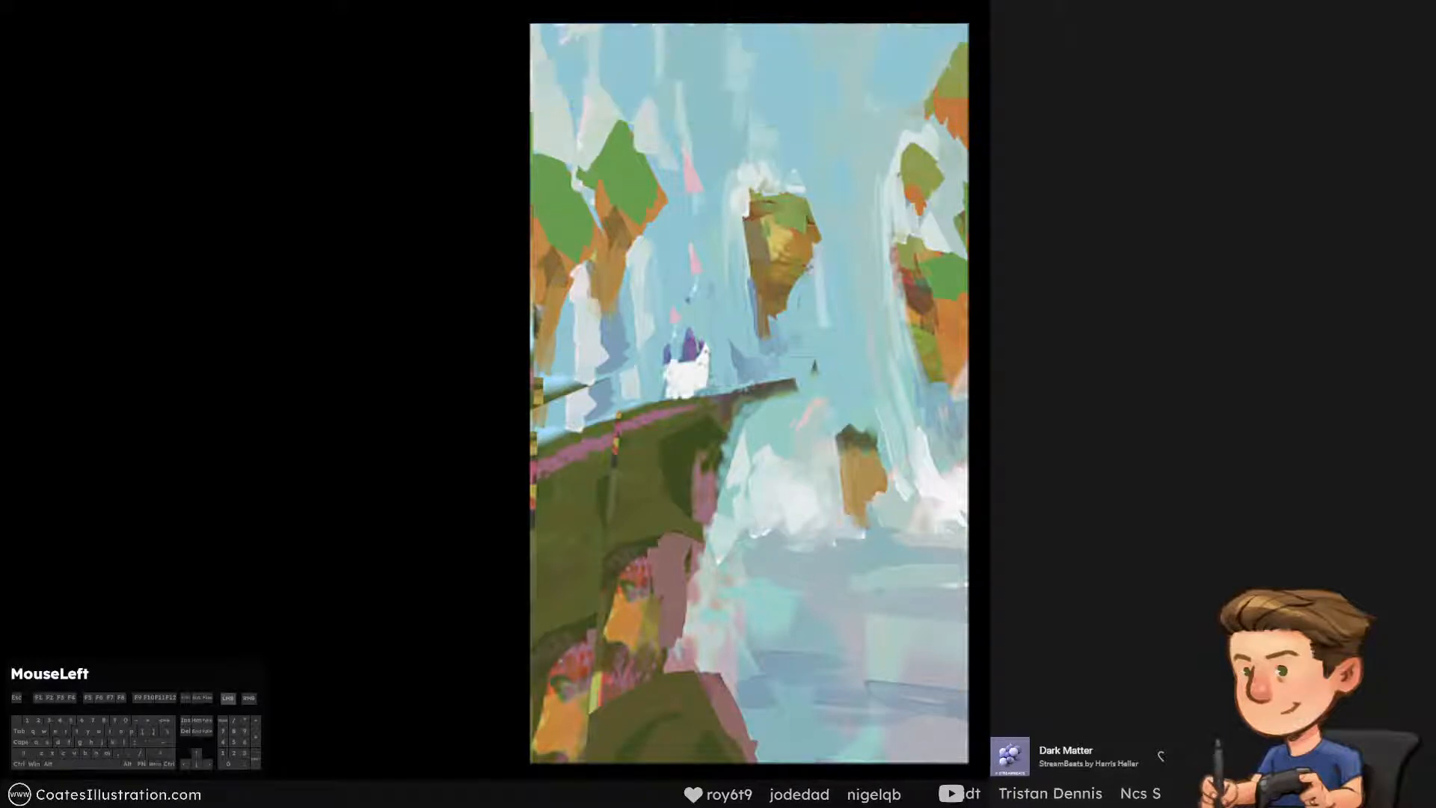
pyautogui.click(1002, 478)
pyautogui.click(1002, 479)
pyautogui.click(1002, 478)
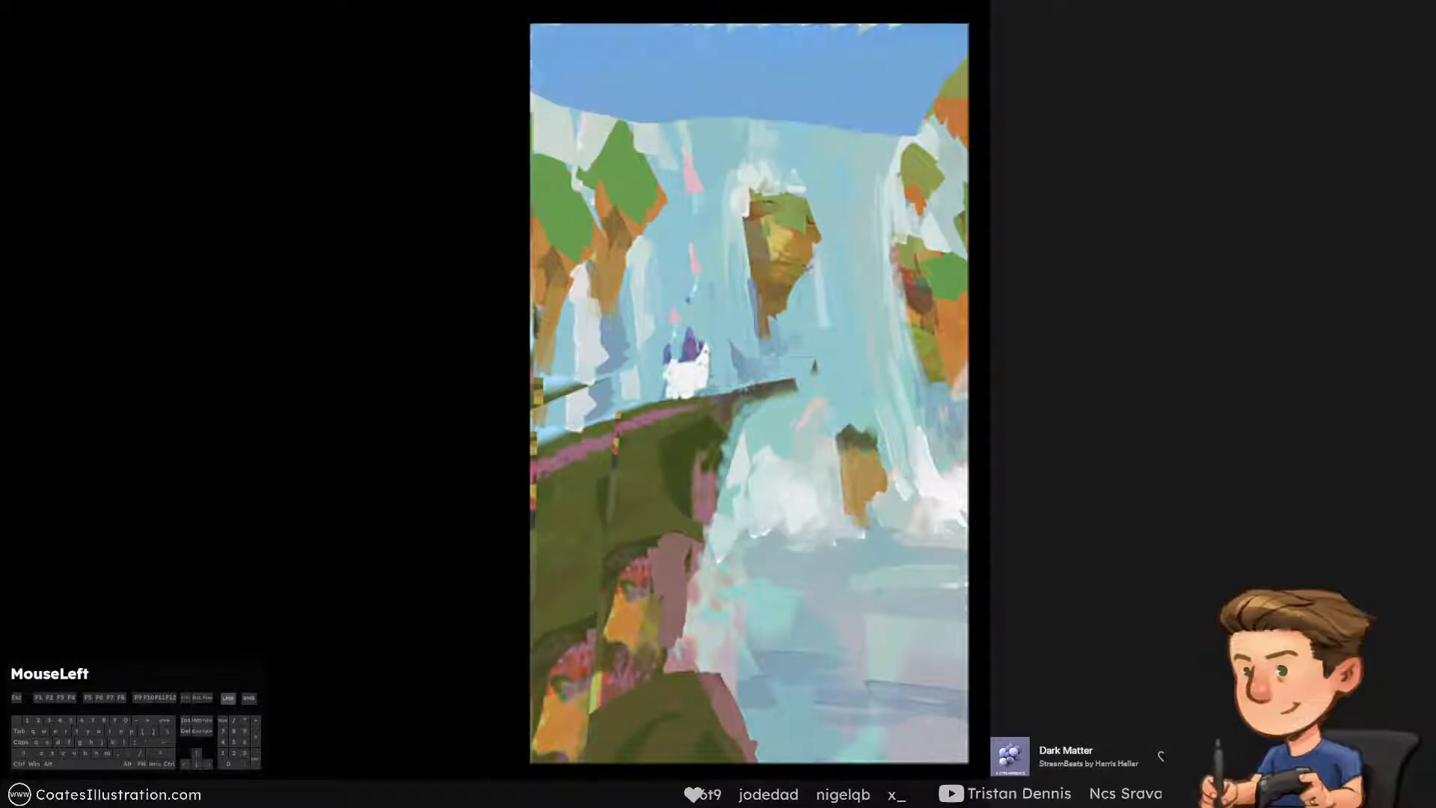
pyautogui.click(1002, 478)
pyautogui.click(1002, 479)
pyautogui.click(1002, 478)
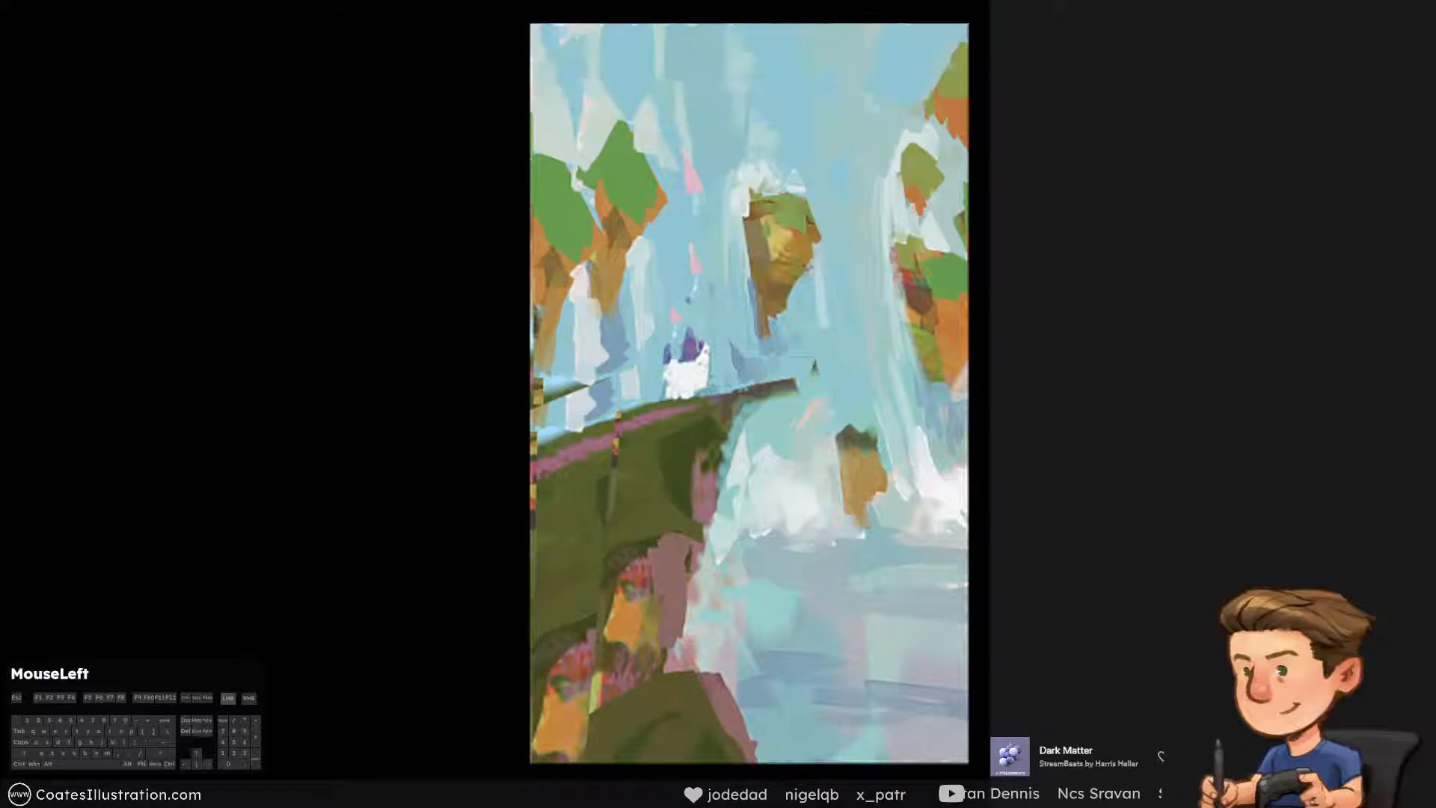
pyautogui.click(1002, 479)
# Compare the painting with the blue sky hidden and shown, leave it visible, and clip the painting layer to it
pyautogui.click(1002, 479)
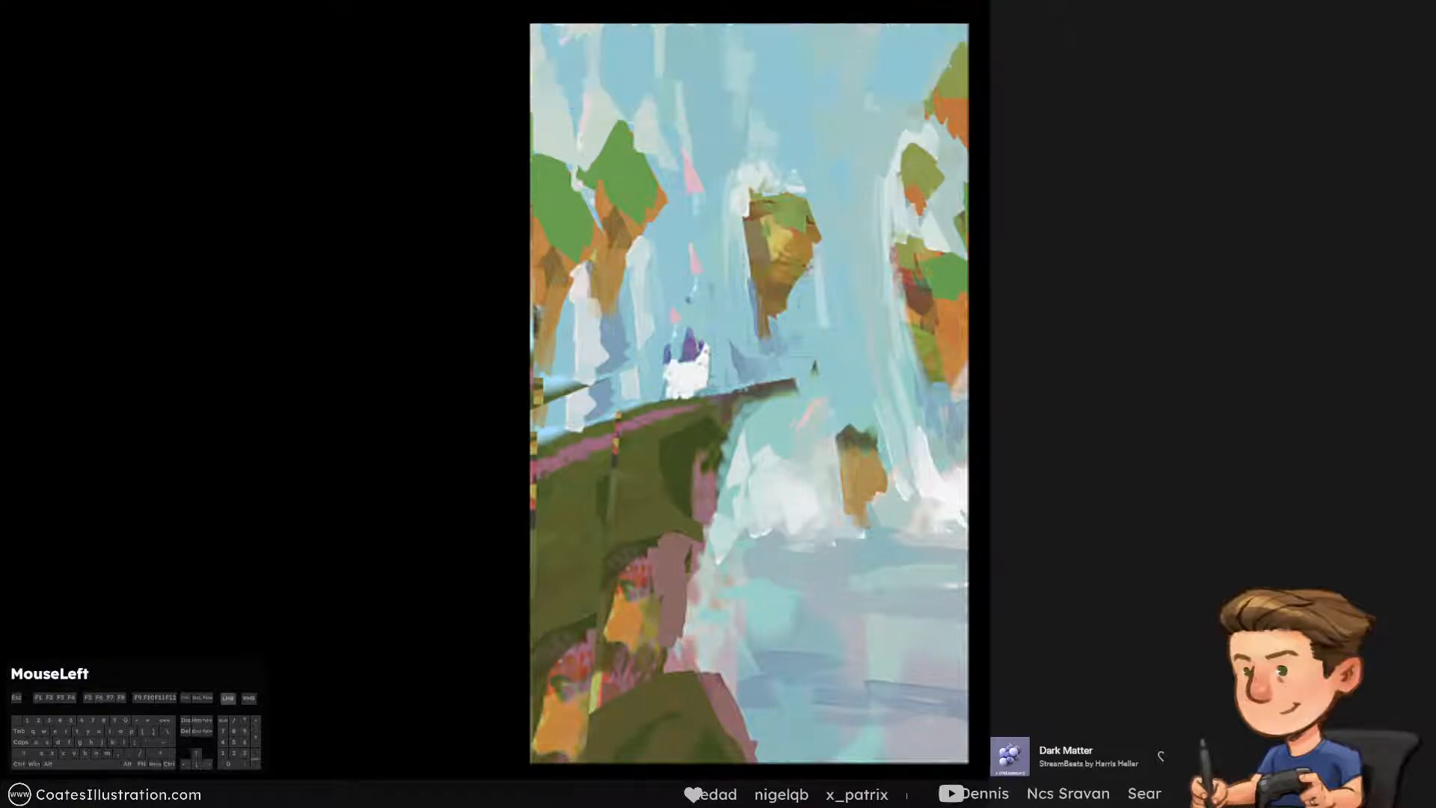
pyautogui.click(1002, 479)
pyautogui.click(1002, 479)
pyautogui.click(1002, 478)
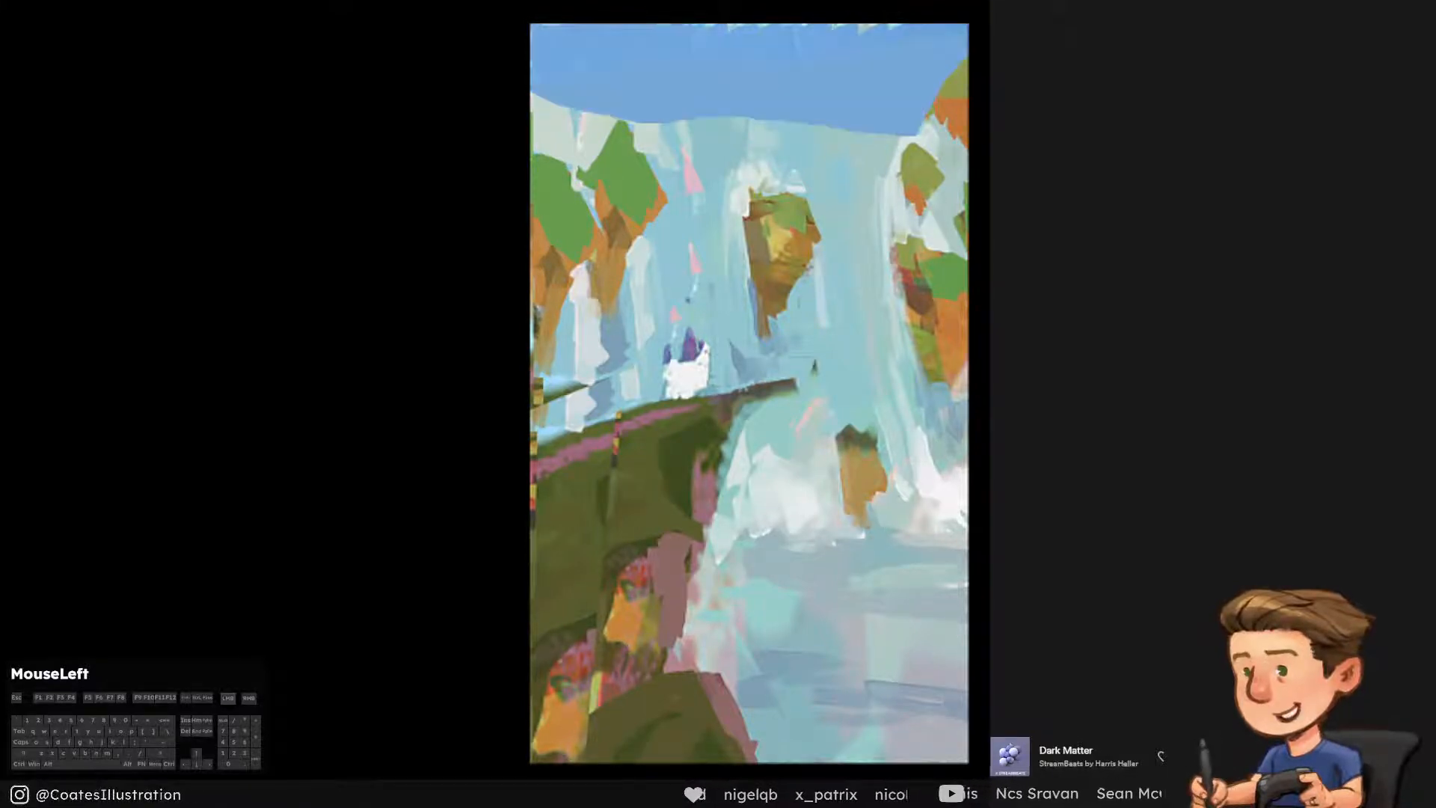
pyautogui.click(1002, 479)
pyautogui.click(1002, 479)
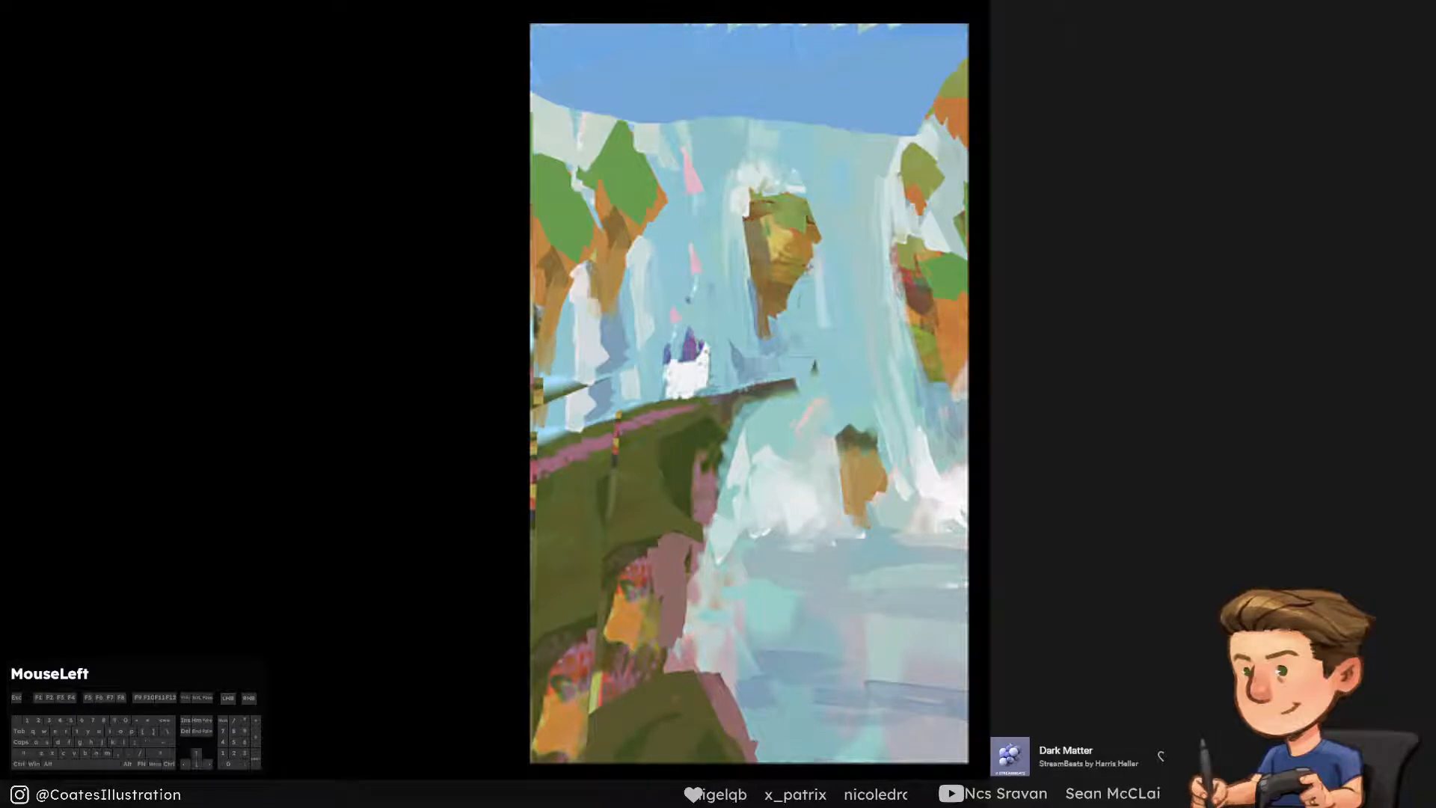
pyautogui.click(1002, 478)
pyautogui.click(1002, 479)
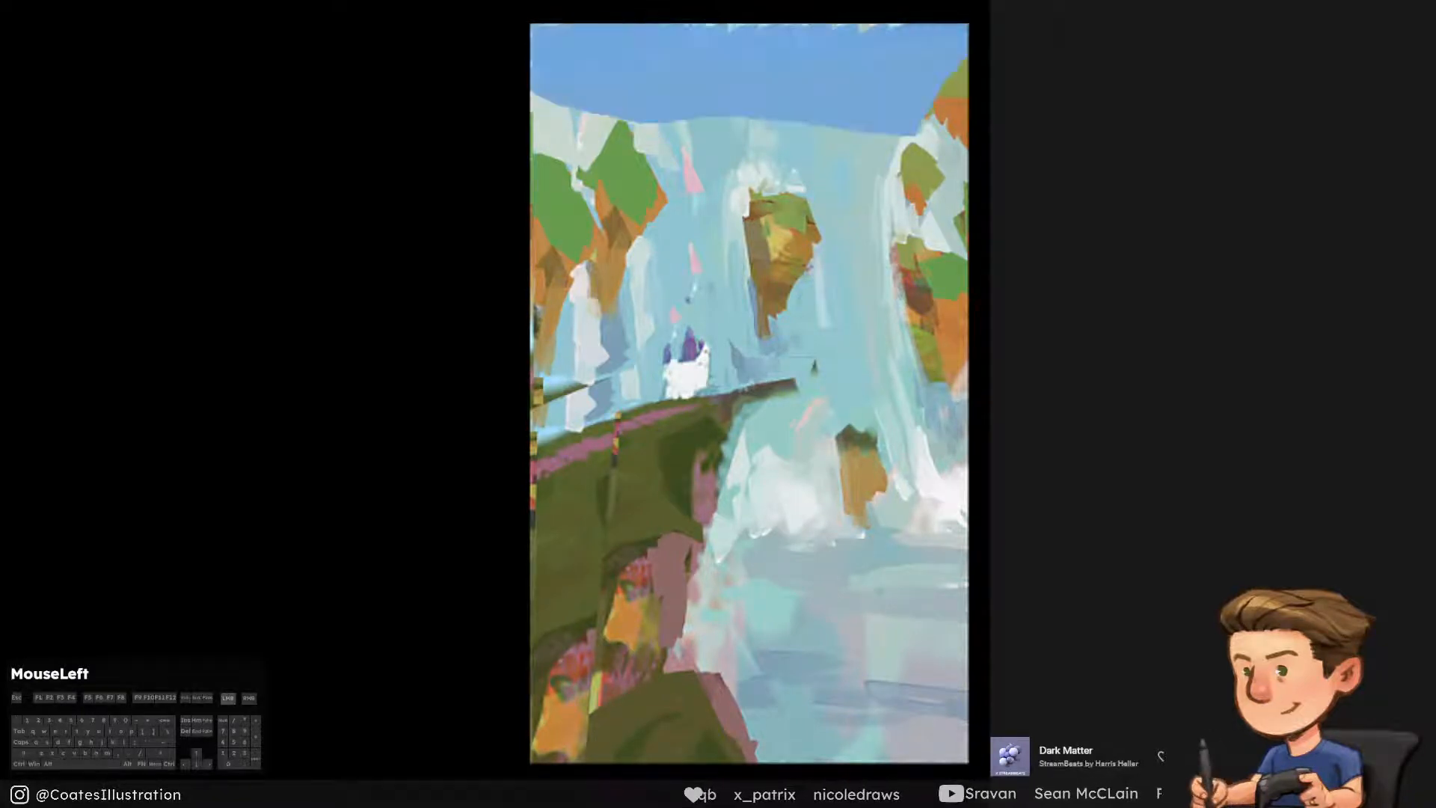
pyautogui.click(1002, 479)
pyautogui.click(1002, 479)
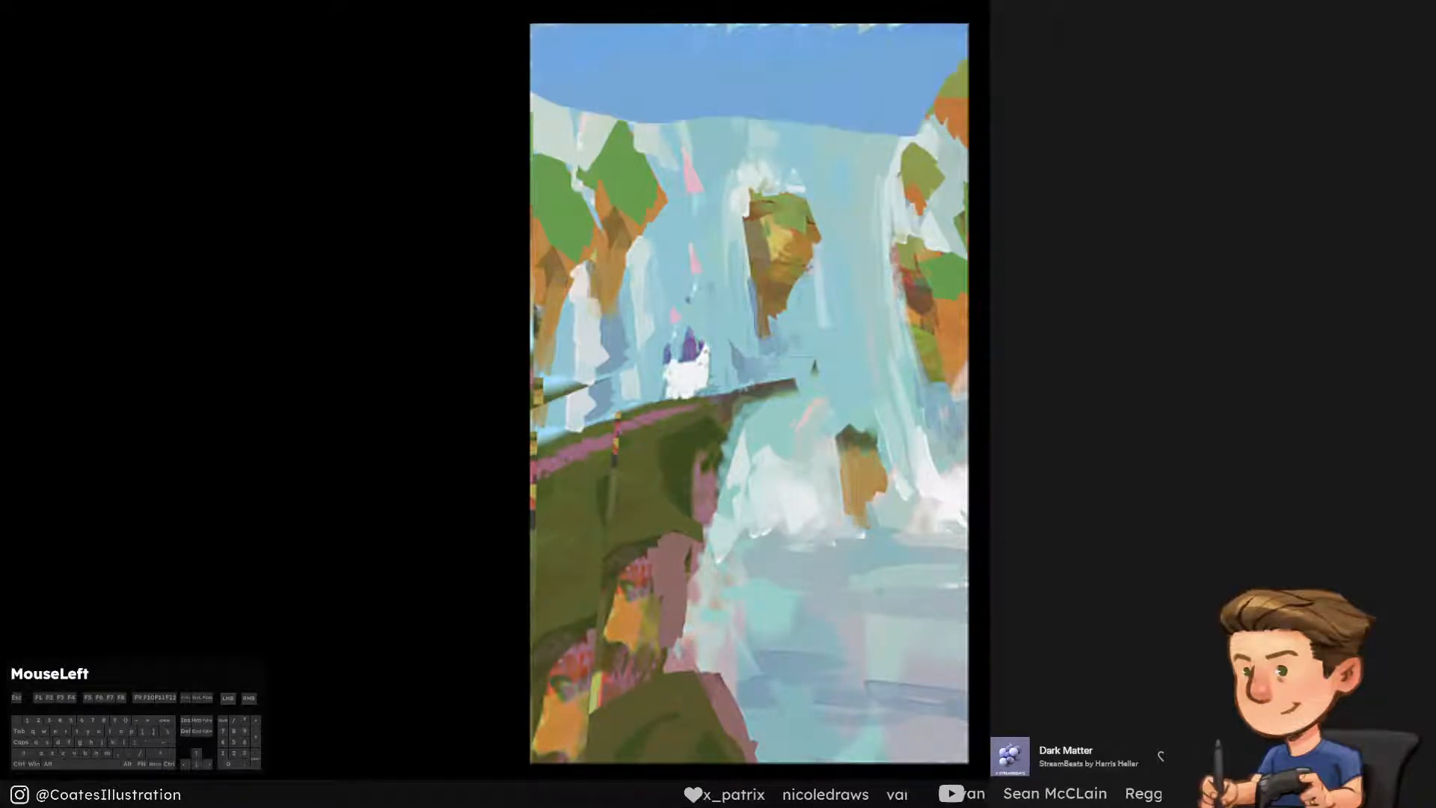
pyautogui.hotkey('ctrl', 'alt', 'g')
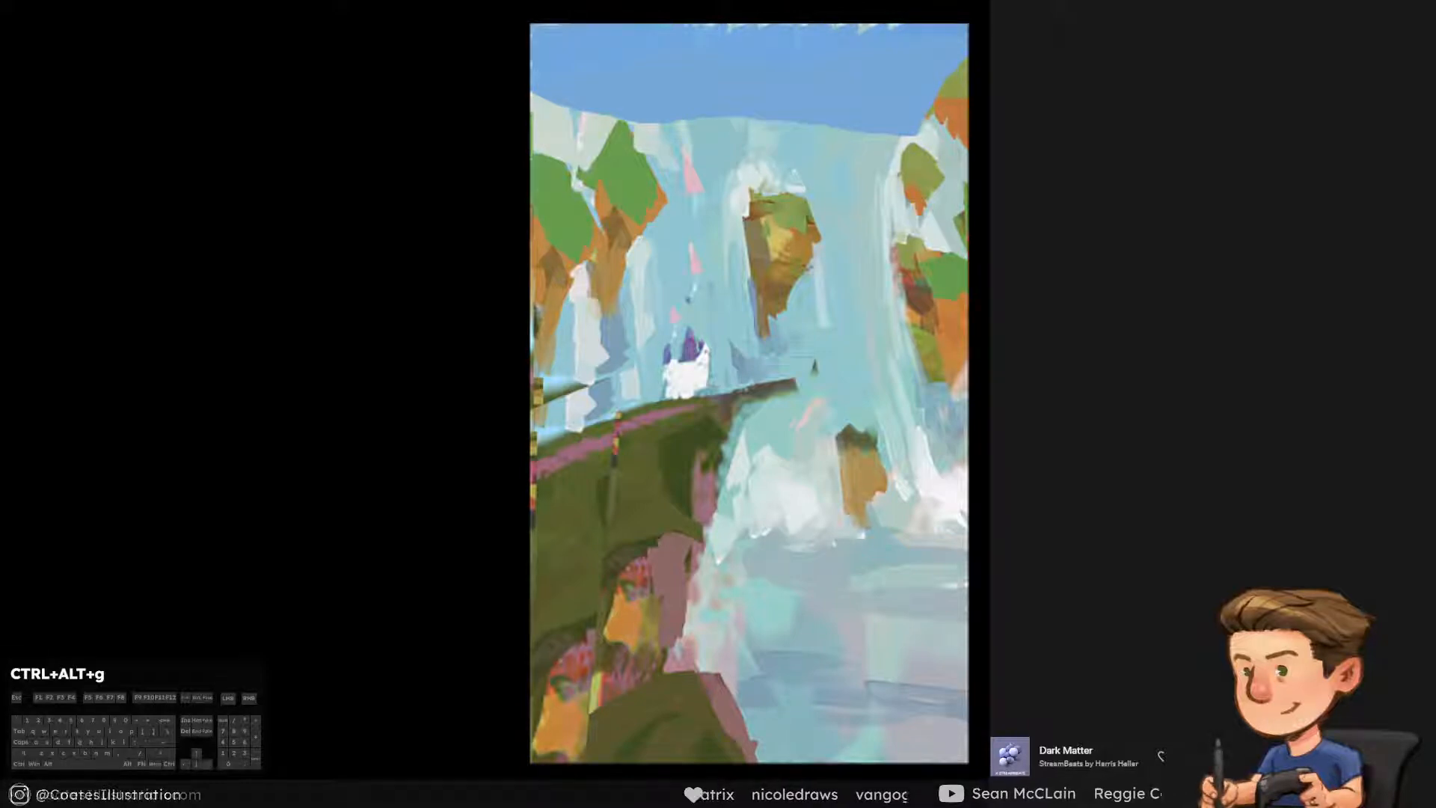
pyautogui.keyDown('alt'); pyautogui.click(632, 166); pyautogui.keyUp('alt')
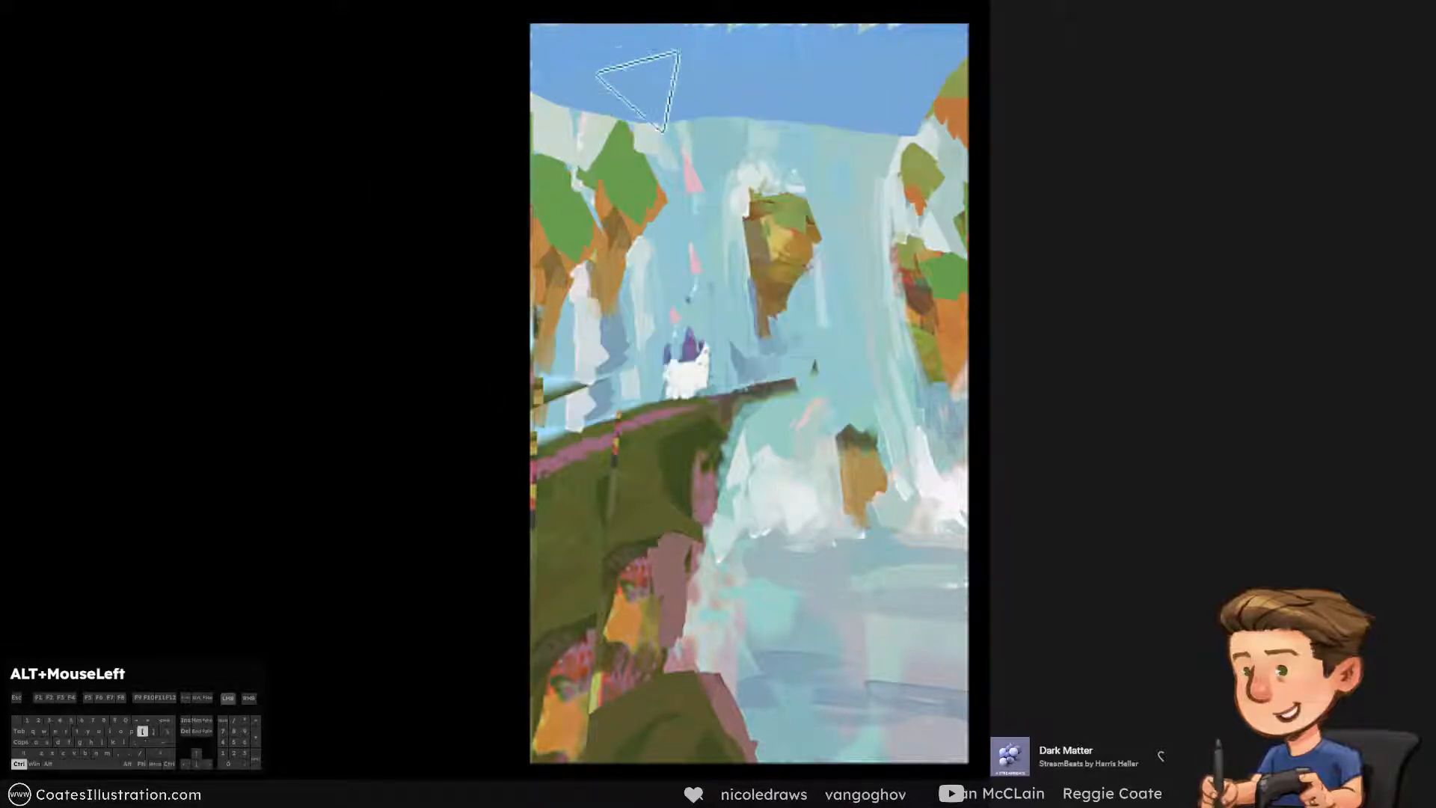
pyautogui.moveTo(668, 88); pyautogui.dragTo(676, 101)
pyautogui.hotkey('ctrl', 'alt', 'z')
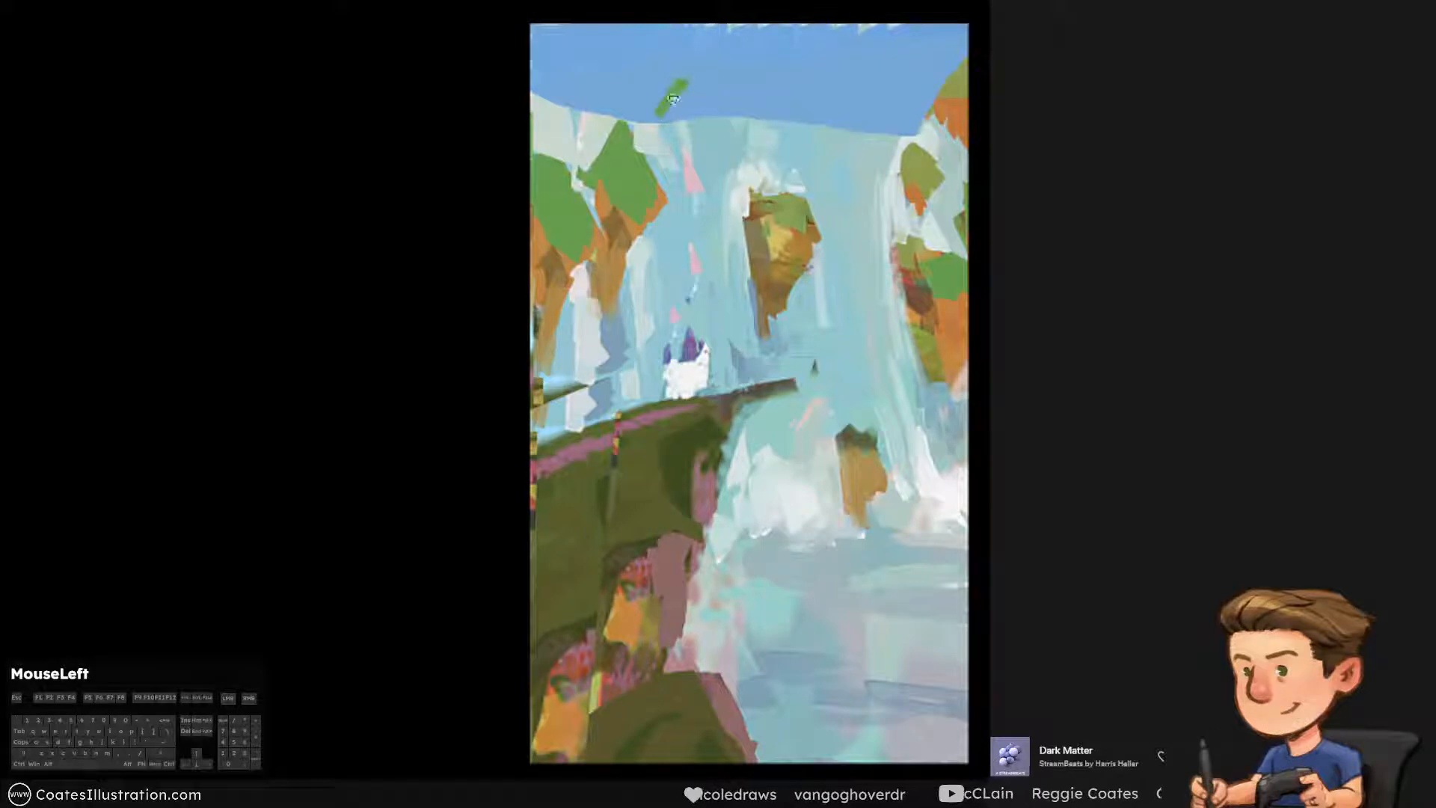
pyautogui.hotkey('ctrl', 'alt', 'z')
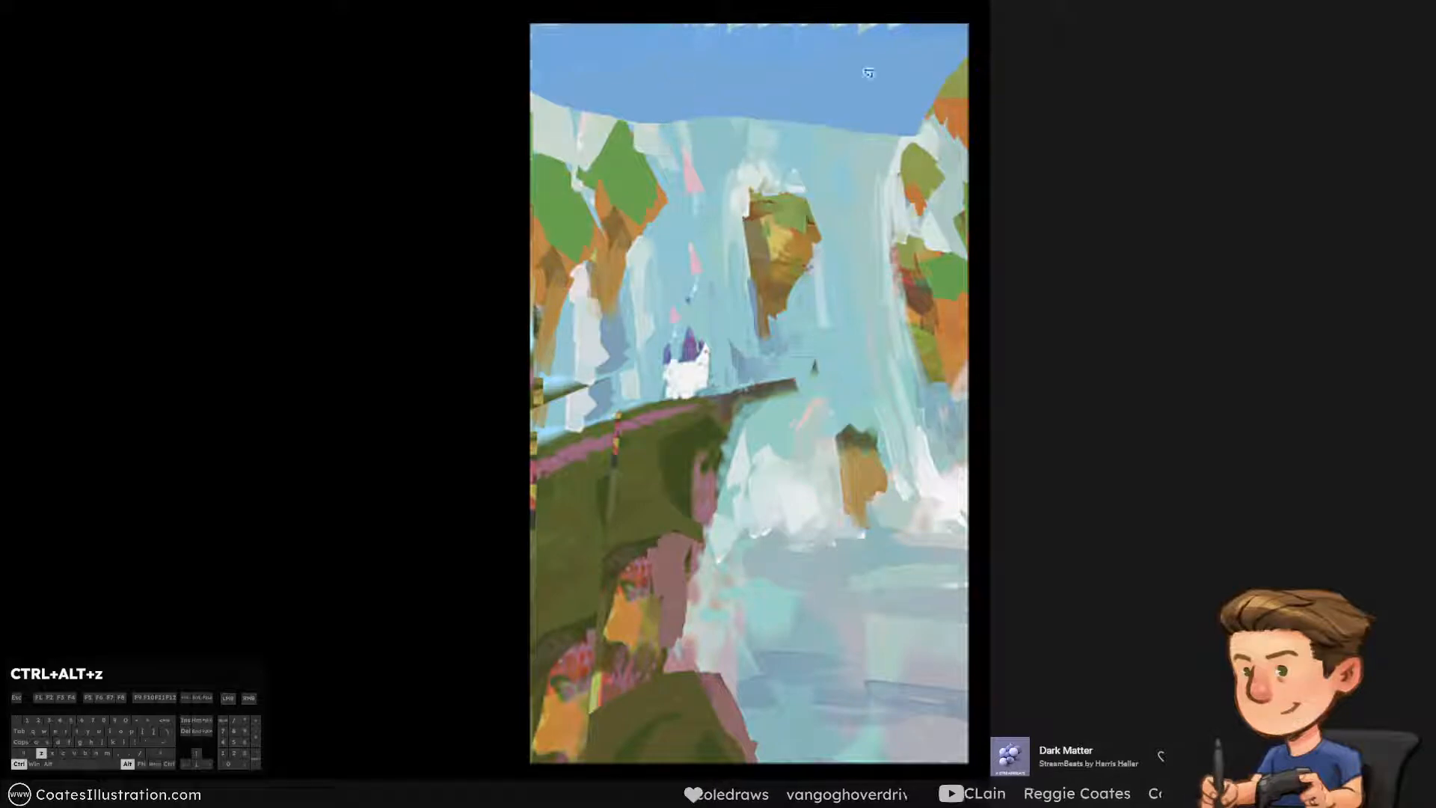
pyautogui.keyDown('alt'); pyautogui.click(662, 75); pyautogui.keyUp('alt')
pyautogui.press('Return')
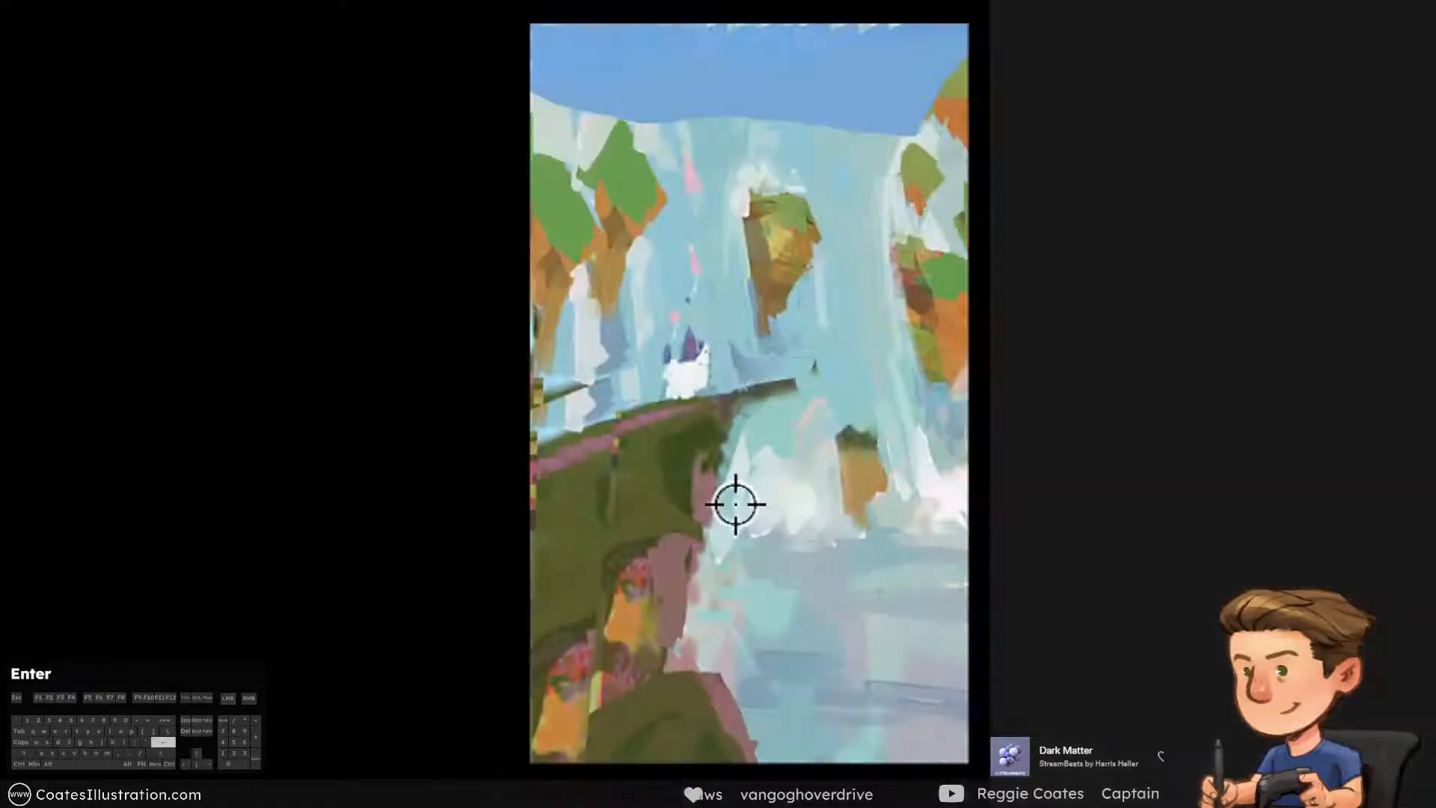
pyautogui.keyDown('alt'); pyautogui.click(813, 504); pyautogui.keyUp('alt')
pyautogui.moveTo(648, 63); pyautogui.dragTo(719, 45)
pyautogui.hotkey('ctrl', 'alt', 'z')
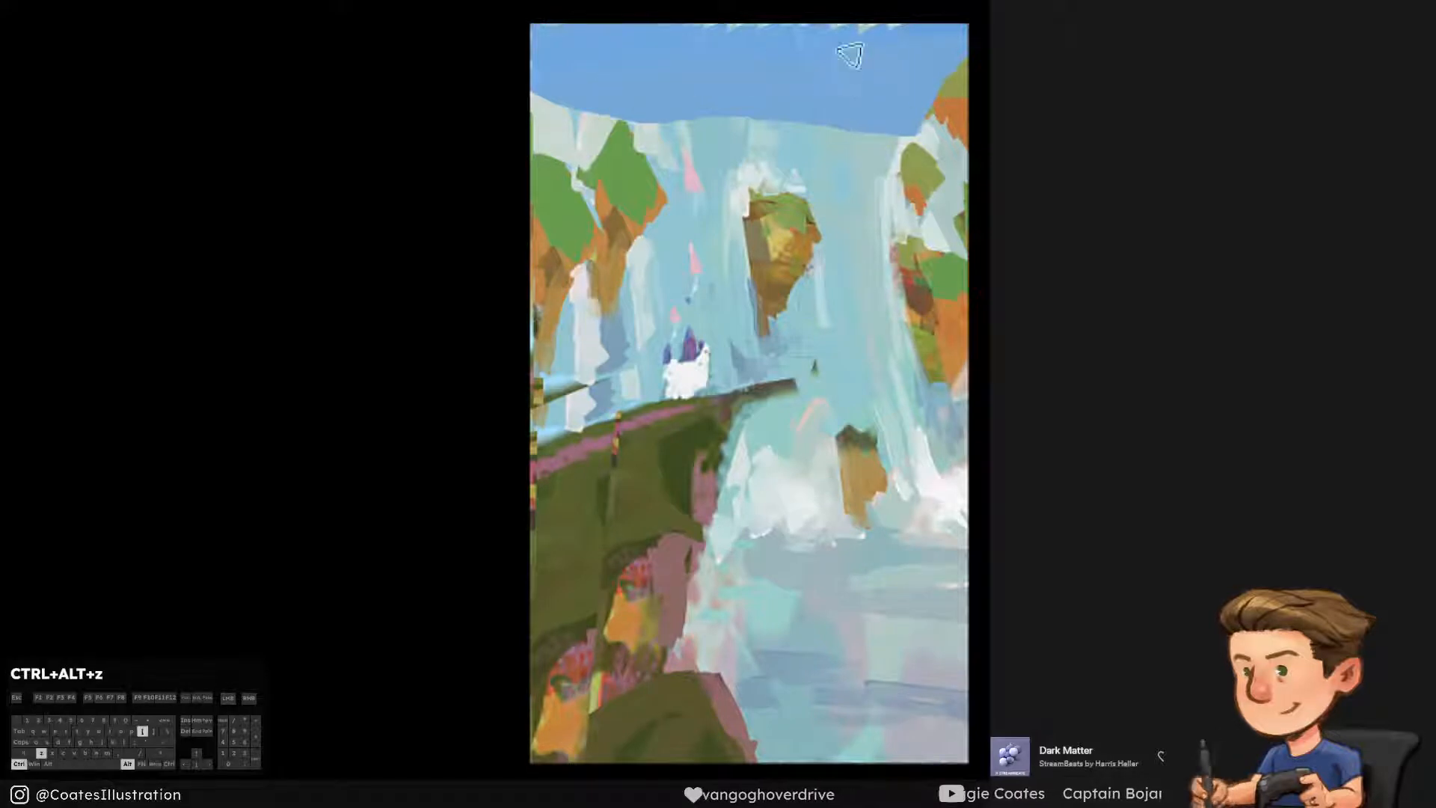
pyautogui.moveTo(924, 45); pyautogui.dragTo(791, 105)
pyautogui.hotkey('ctrl', 'alt', 'z')
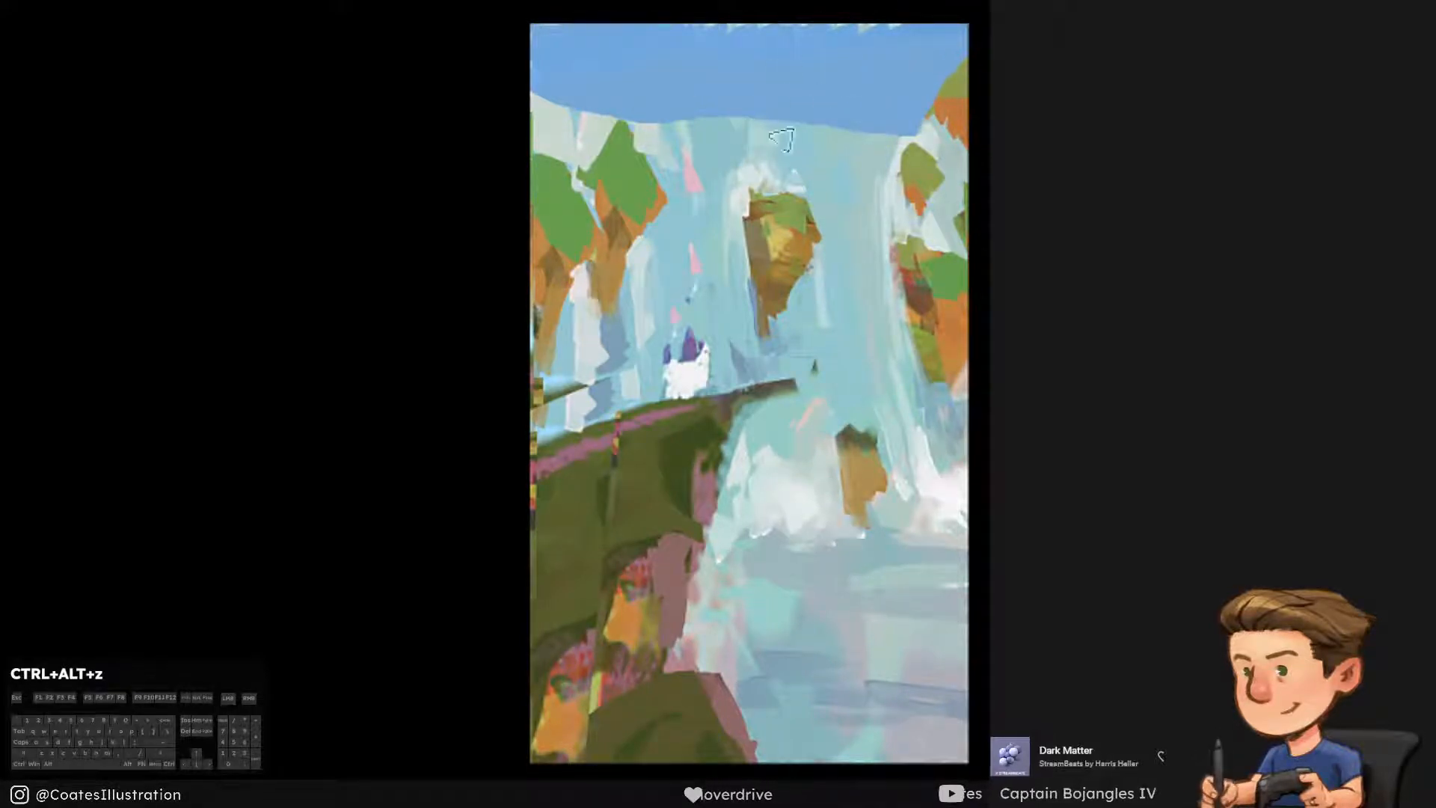
# Save the painting and brush a large white diagonal cloud across the right half of the blue sky
pyautogui.hotkey('ctrl', 's')
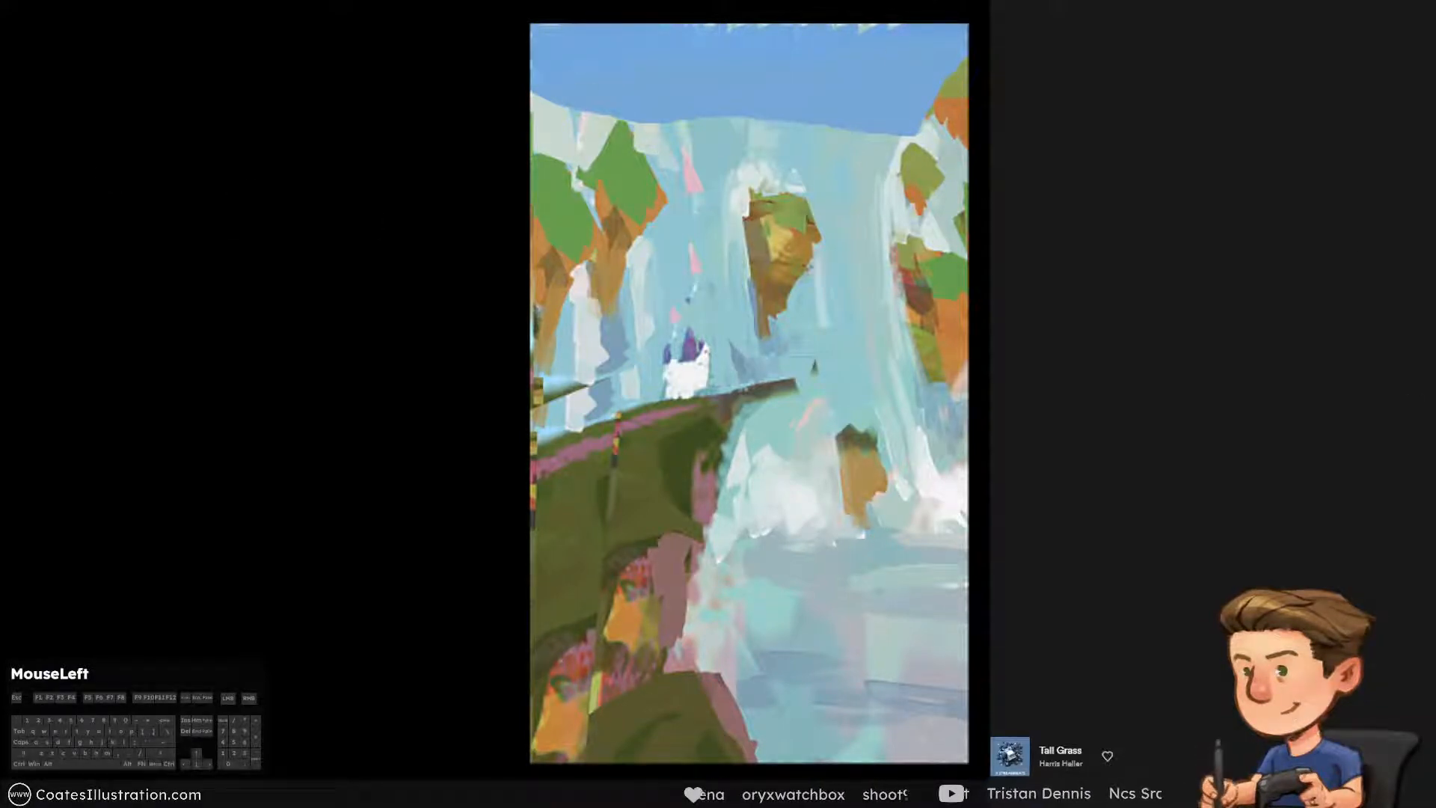
pyautogui.press('alt')
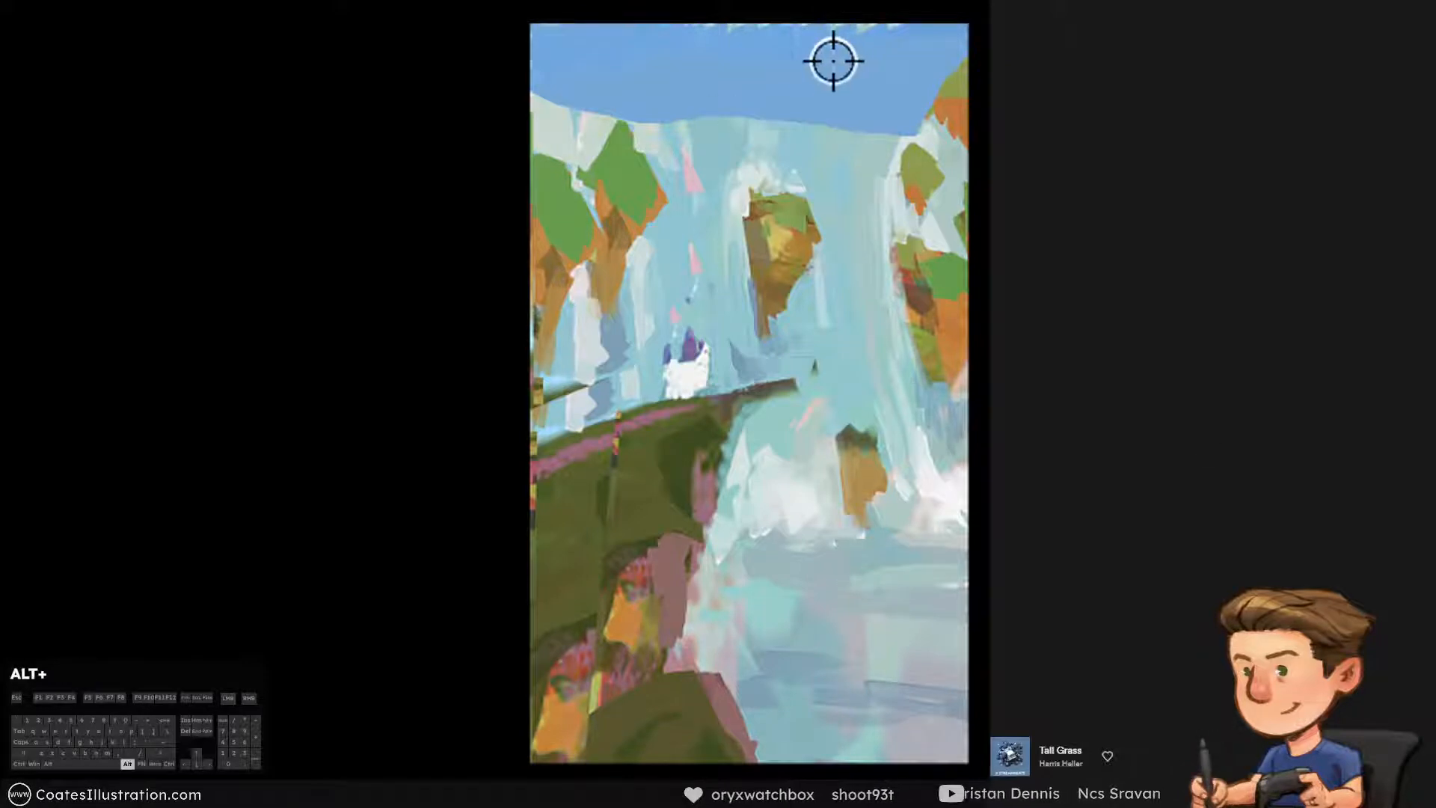
pyautogui.press(']')
pyautogui.press(']')
pyautogui.moveTo(868, 31); pyautogui.dragTo(837, 79)
pyautogui.hotkey('ctrl', 'alt', 'z')
pyautogui.press('[')
pyautogui.press('[')
pyautogui.moveTo(927, 12)
pyautogui.mouseDown()
pyautogui.moveTo(868, 60)
pyautogui.moveTo(732, 110)
pyautogui.mouseUp()
pyautogui.hotkey('ctrl', 'alt', 'z')
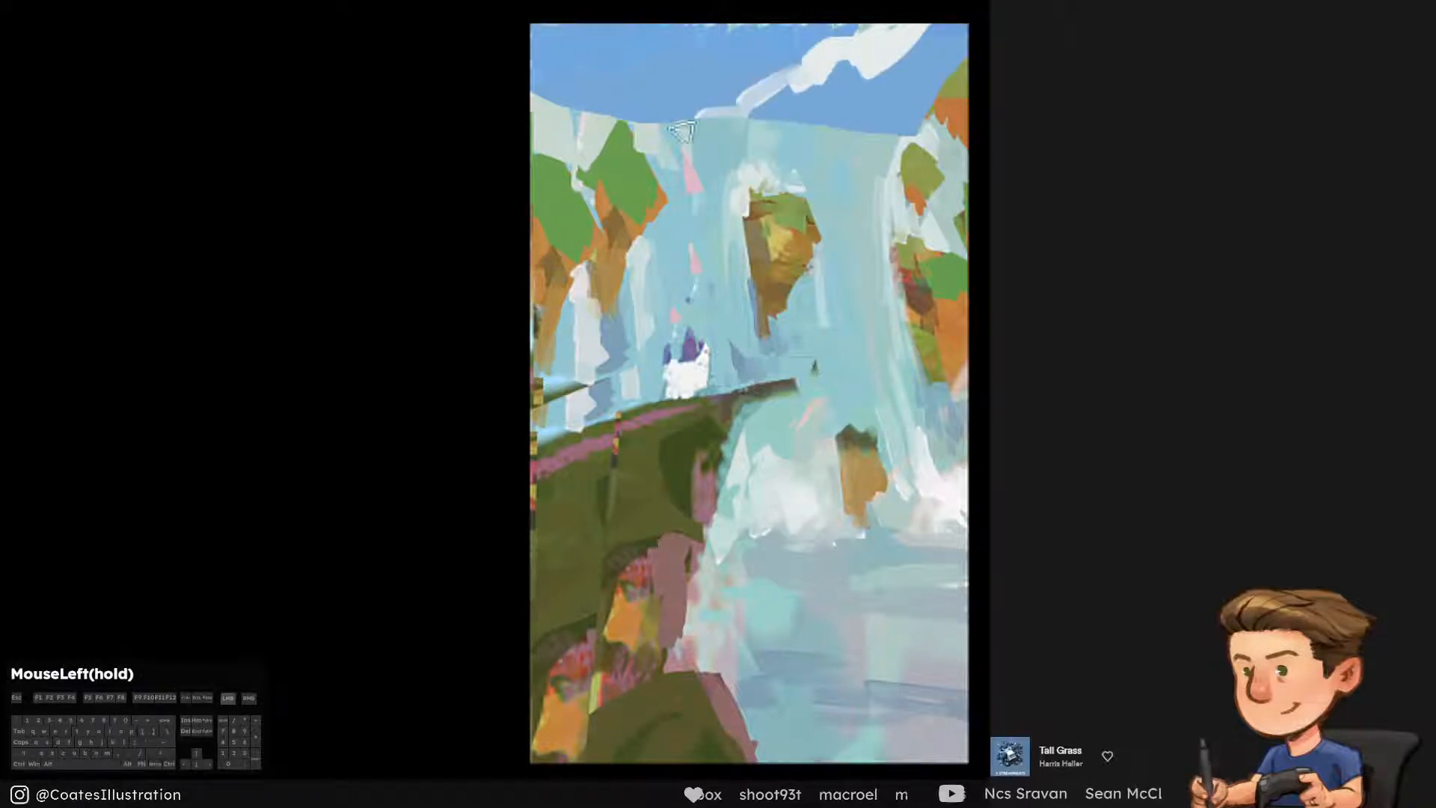
pyautogui.hotkey('ctrl', 'alt', 'z')
# Add a thinner white wisp of cloud beside the large one and clean up its lower end
pyautogui.moveTo(764, 15); pyautogui.dragTo(657, 122)
pyautogui.keyDown('alt'); pyautogui.click(800, 45); pyautogui.keyUp('alt')
pyautogui.moveTo(761, 51)
pyautogui.mouseDown()
pyautogui.moveTo(727, 102)
pyautogui.moveTo(676, 107)
pyautogui.moveTo(751, 142)
pyautogui.mouseUp()
pyautogui.keyDown('alt'); pyautogui.click(851, 103); pyautogui.keyUp('alt')
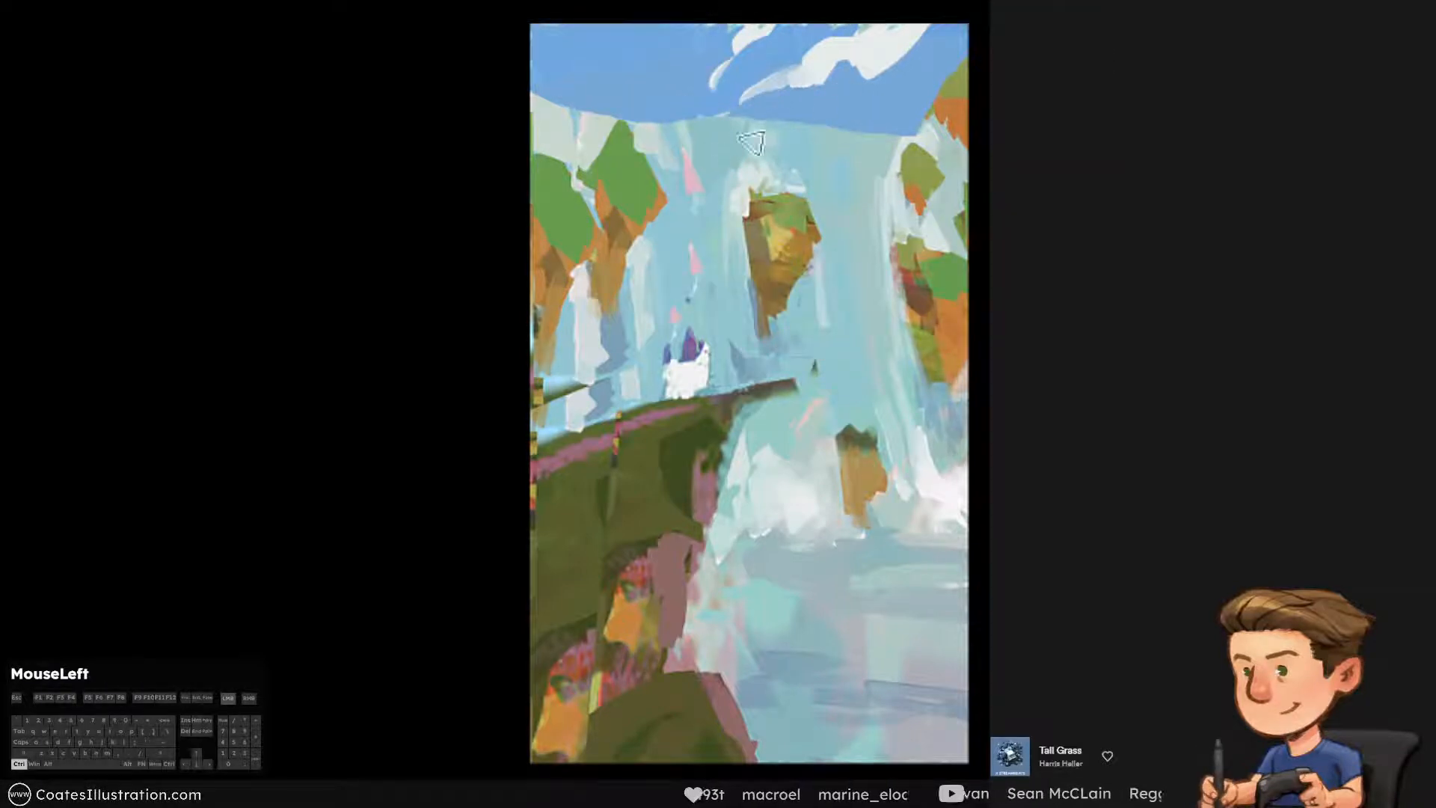
pyautogui.keyDown('alt'); pyautogui.click(862, 101); pyautogui.keyUp('alt')
pyautogui.moveTo(887, 84)
pyautogui.mouseDown()
pyautogui.moveTo(929, 15)
pyautogui.moveTo(895, 34)
pyautogui.moveTo(953, 17)
pyautogui.moveTo(964, 31)
pyautogui.mouseUp()
pyautogui.hotkey('ctrl', 'alt', 'z')
pyautogui.keyDown('alt'); pyautogui.click(910, 45); pyautogui.keyUp('alt')
pyautogui.hotkey('ctrl', 'alt', 'z')
pyautogui.keyDown('alt'); pyautogui.click(882, 56); pyautogui.keyUp('alt')
pyautogui.hotkey('ctrl', 'alt', 'z')
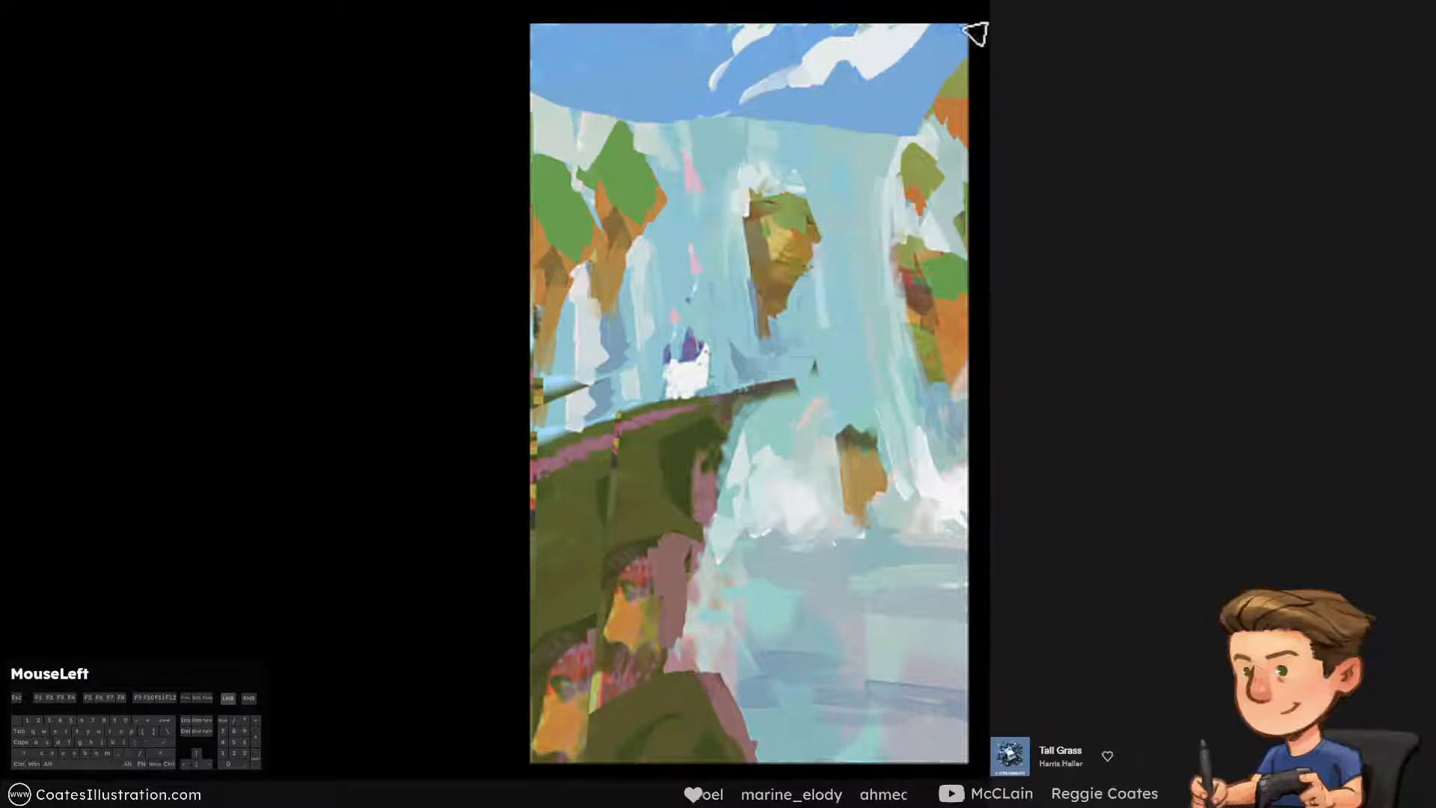
pyautogui.keyDown('alt'); pyautogui.click(811, 110); pyautogui.keyUp('alt')
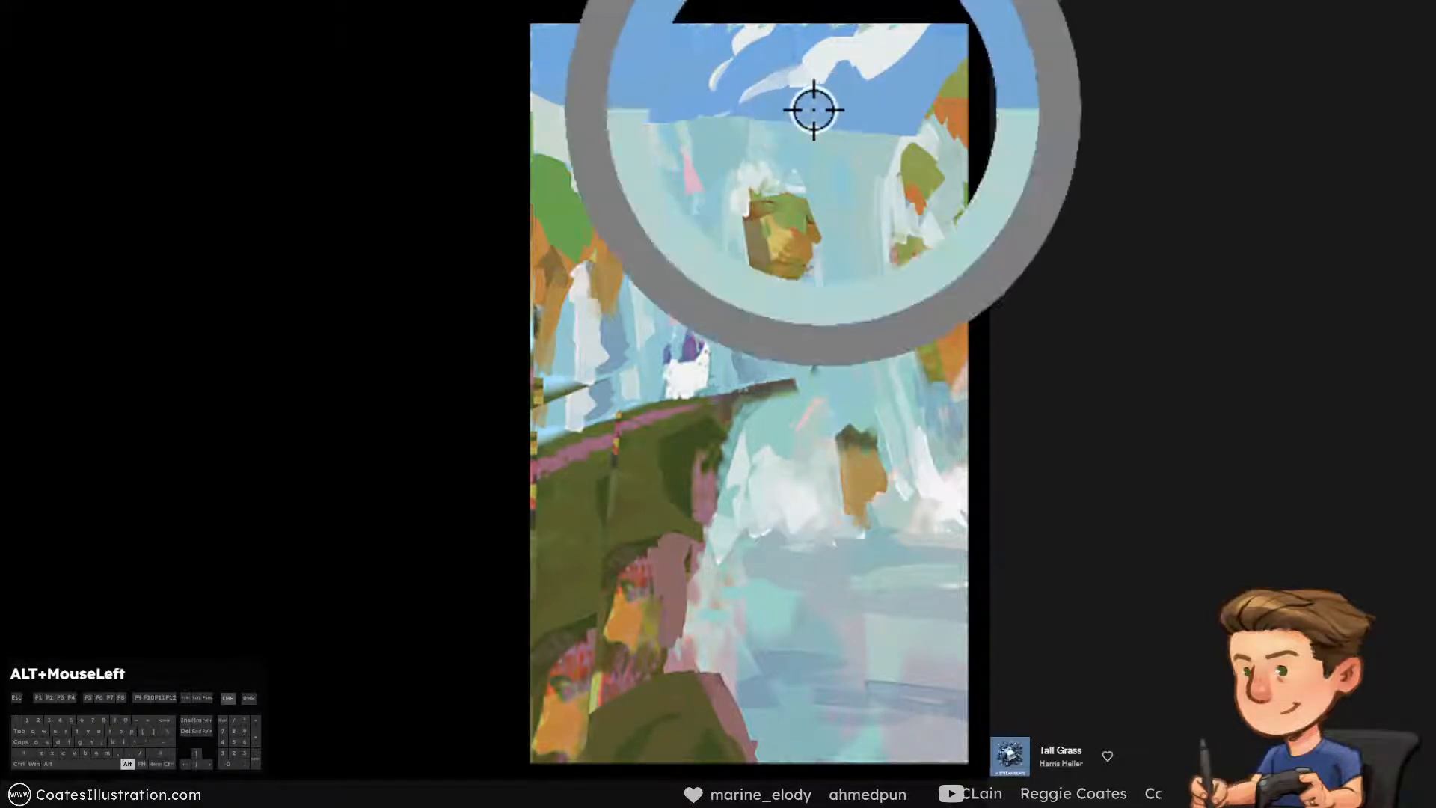
pyautogui.hotkey('ctrl', 'alt', 'z')
pyautogui.moveTo(800, 84)
pyautogui.mouseDown()
pyautogui.moveTo(753, 92)
pyautogui.moveTo(777, 85)
pyautogui.mouseUp()
pyautogui.hotkey('ctrl', 'alt', 'z')
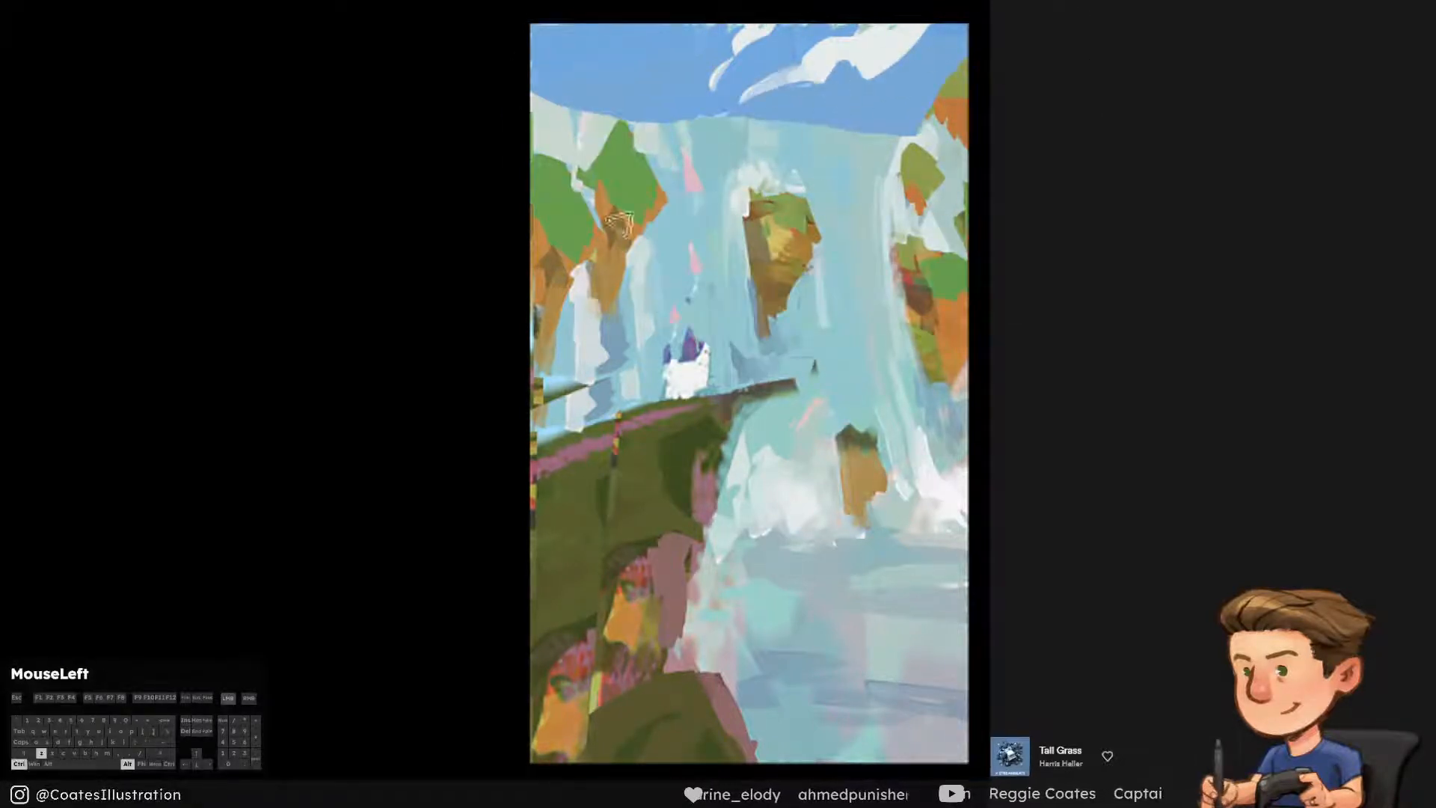
# Sample the orange of the left cliff and paint a small distant rock on the horizon below the sky
pyautogui.moveTo(748, 182); pyautogui.dragTo(632, 174)
pyautogui.keyDown('alt'); pyautogui.click(599, 215); pyautogui.keyUp('alt')
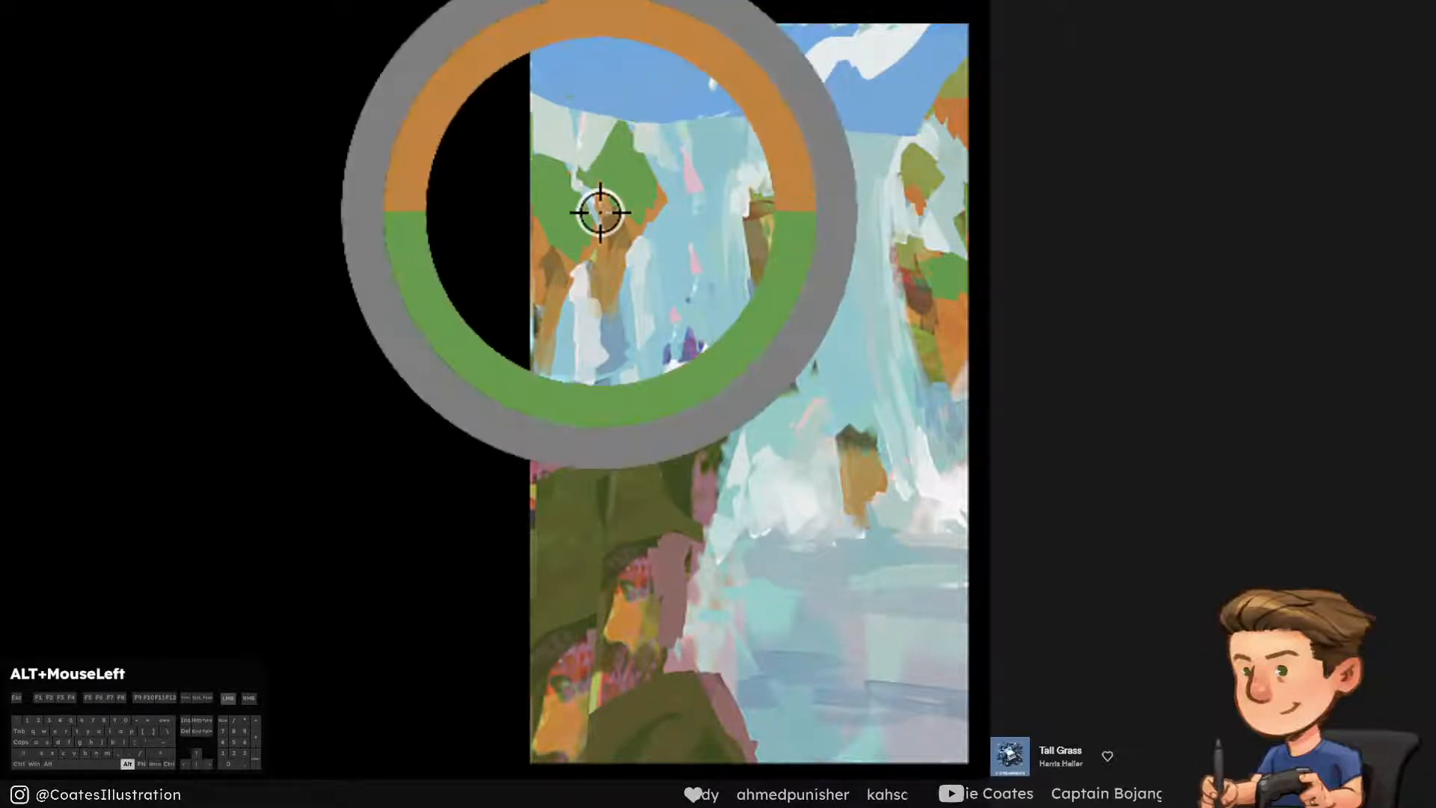
pyautogui.moveTo(611, 56)
pyautogui.mouseDown()
pyautogui.moveTo(620, 121)
pyautogui.moveTo(686, 134)
pyautogui.moveTo(682, 162)
pyautogui.moveTo(693, 149)
pyautogui.mouseUp()
pyautogui.hotkey('ctrl', 'alt', 'z')
pyautogui.hotkey('ctrl', 'alt', 'z')
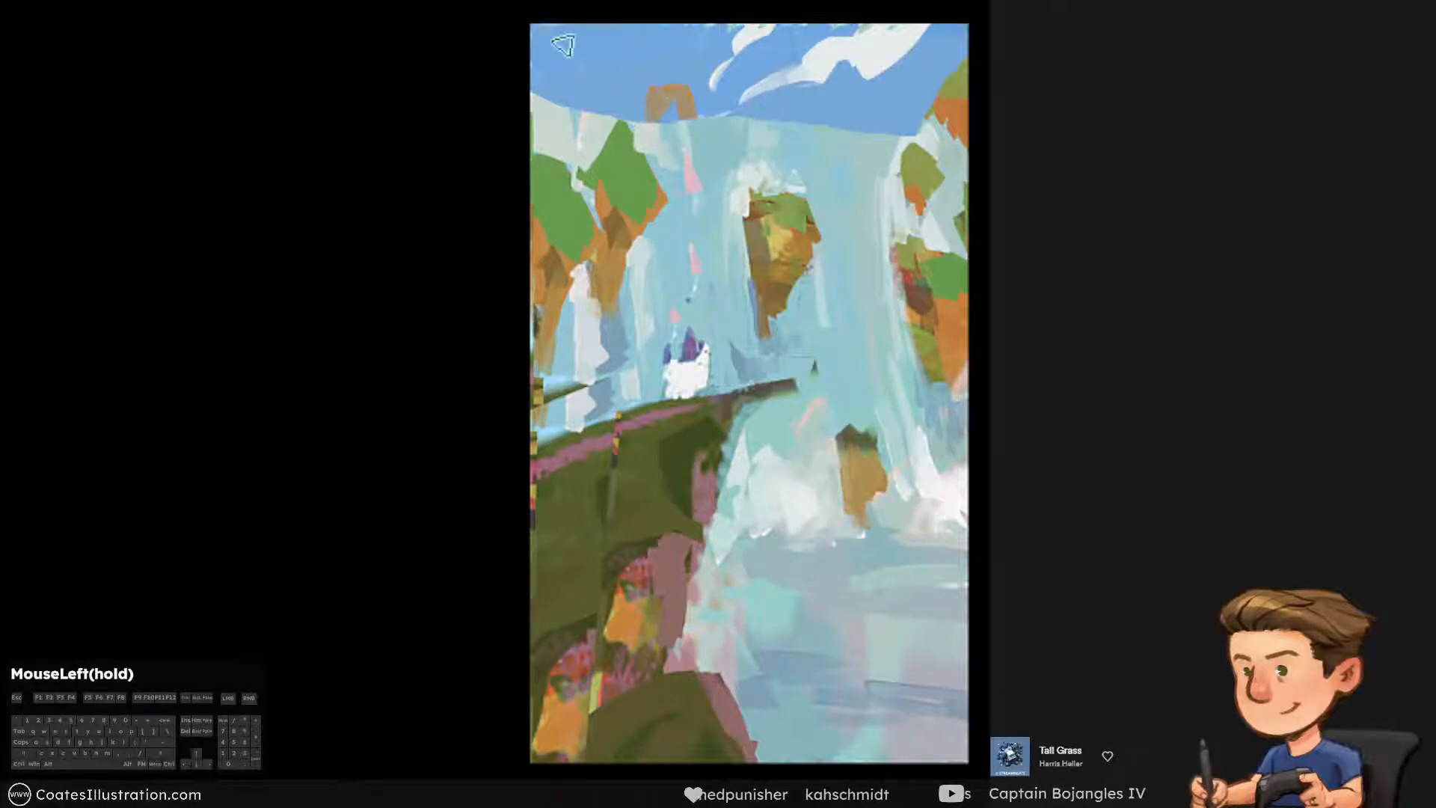
pyautogui.hotkey('ctrl', 'y')
pyautogui.hotkey('ctrl', 'y')
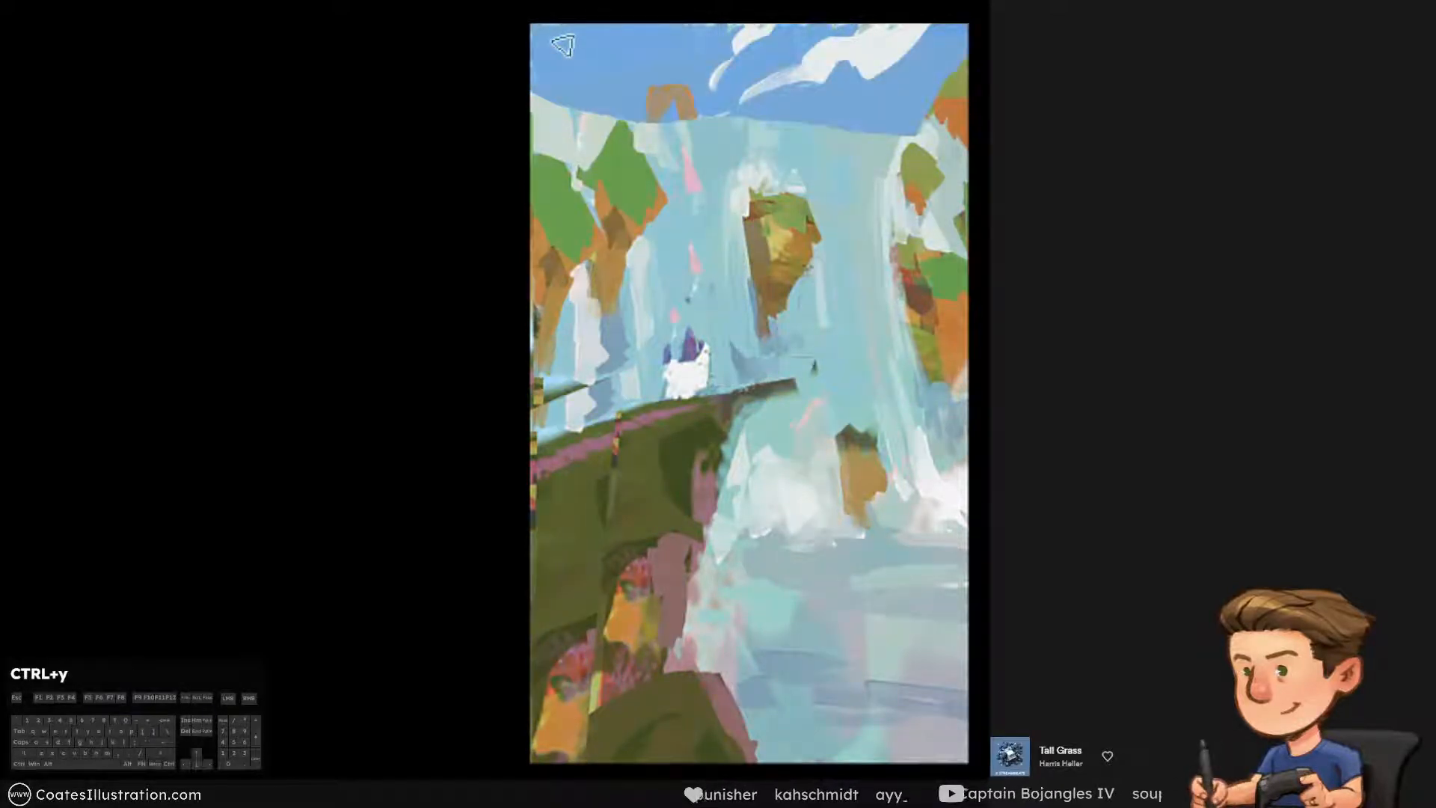
# Fill out the distant rock, give it green foliage, and add a low orange mound farther right on the horizon
pyautogui.moveTo(671, 90)
pyautogui.mouseDown()
pyautogui.moveTo(665, 118)
pyautogui.moveTo(670, 77)
pyautogui.moveTo(735, 142)
pyautogui.moveTo(821, 118)
pyautogui.mouseUp()
pyautogui.press(']')
pyautogui.keyDown('alt'); pyautogui.click(646, 142); pyautogui.keyUp('alt')
pyautogui.press('[')
pyautogui.hotkey('ctrl', 'alt', 'z')
pyautogui.keyDown('alt'); pyautogui.click(661, 116); pyautogui.keyUp('alt')
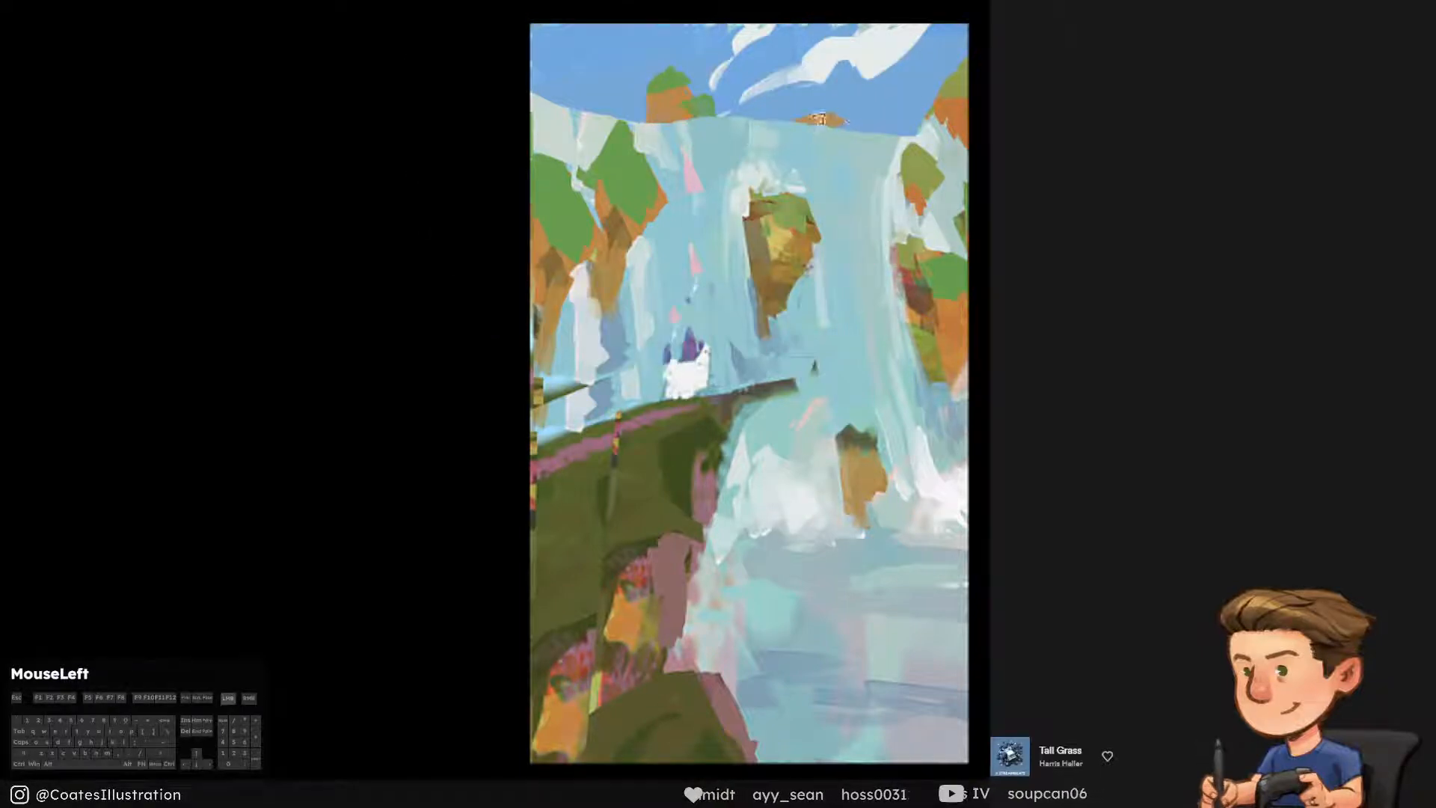
pyautogui.hotkey('ctrl', 'alt', 'z')
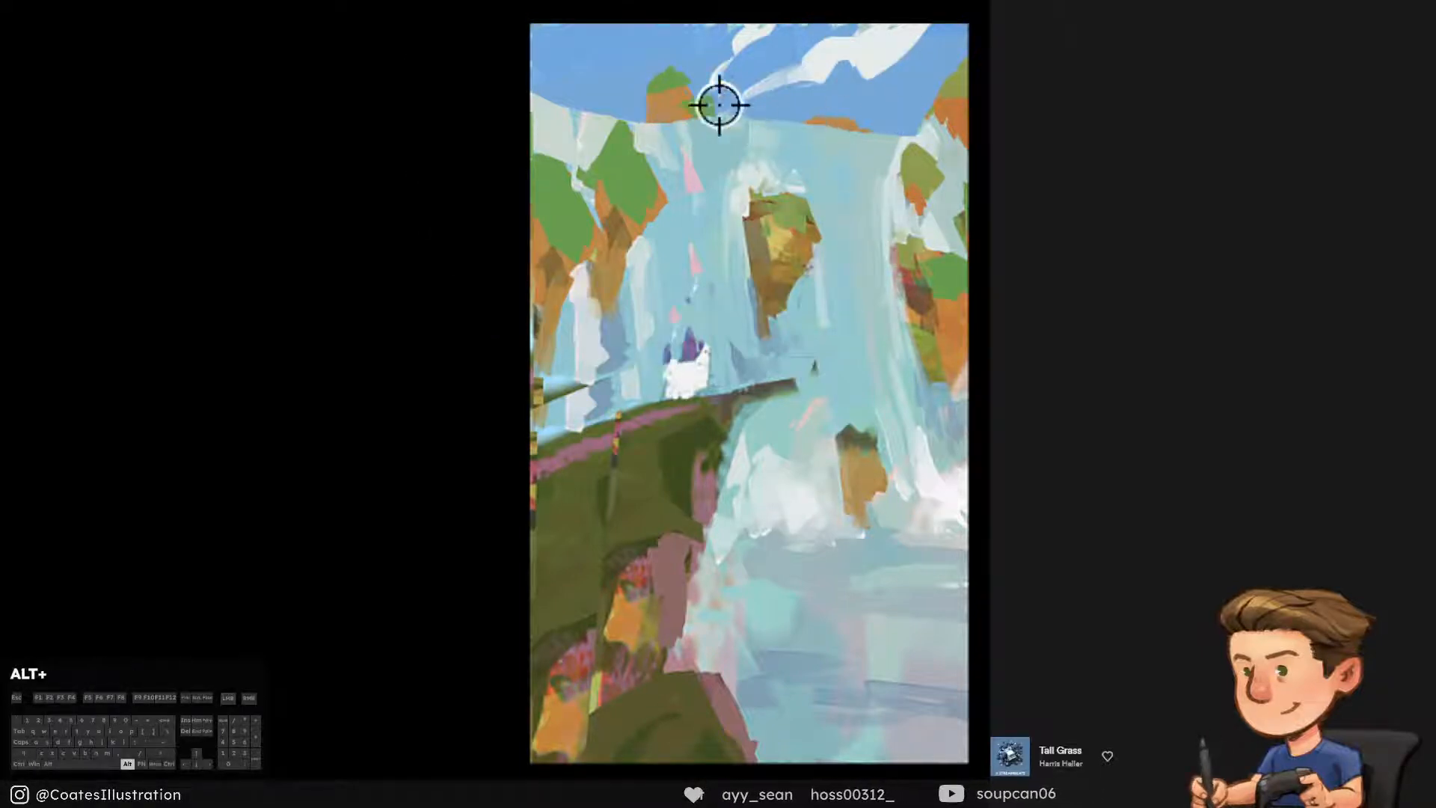
# Sample the foliage green and paint a green cap on the low orange mound
pyautogui.keyDown('alt'); pyautogui.click(718, 102); pyautogui.keyUp('alt')
pyautogui.moveTo(822, 120); pyautogui.dragTo(863, 125)
pyautogui.hotkey('ctrl', 'alt', 'z')
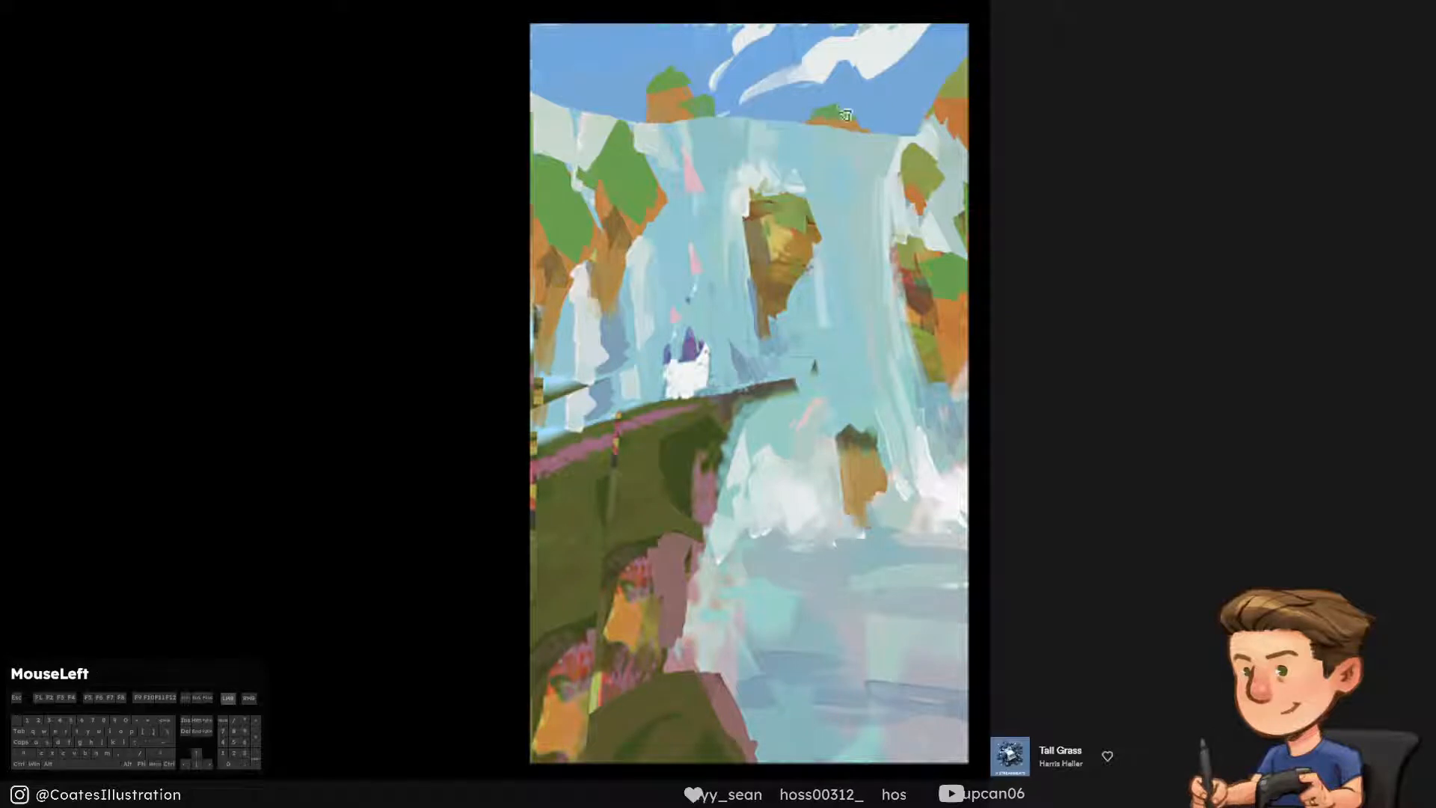
pyautogui.hotkey('ctrl', 'y')
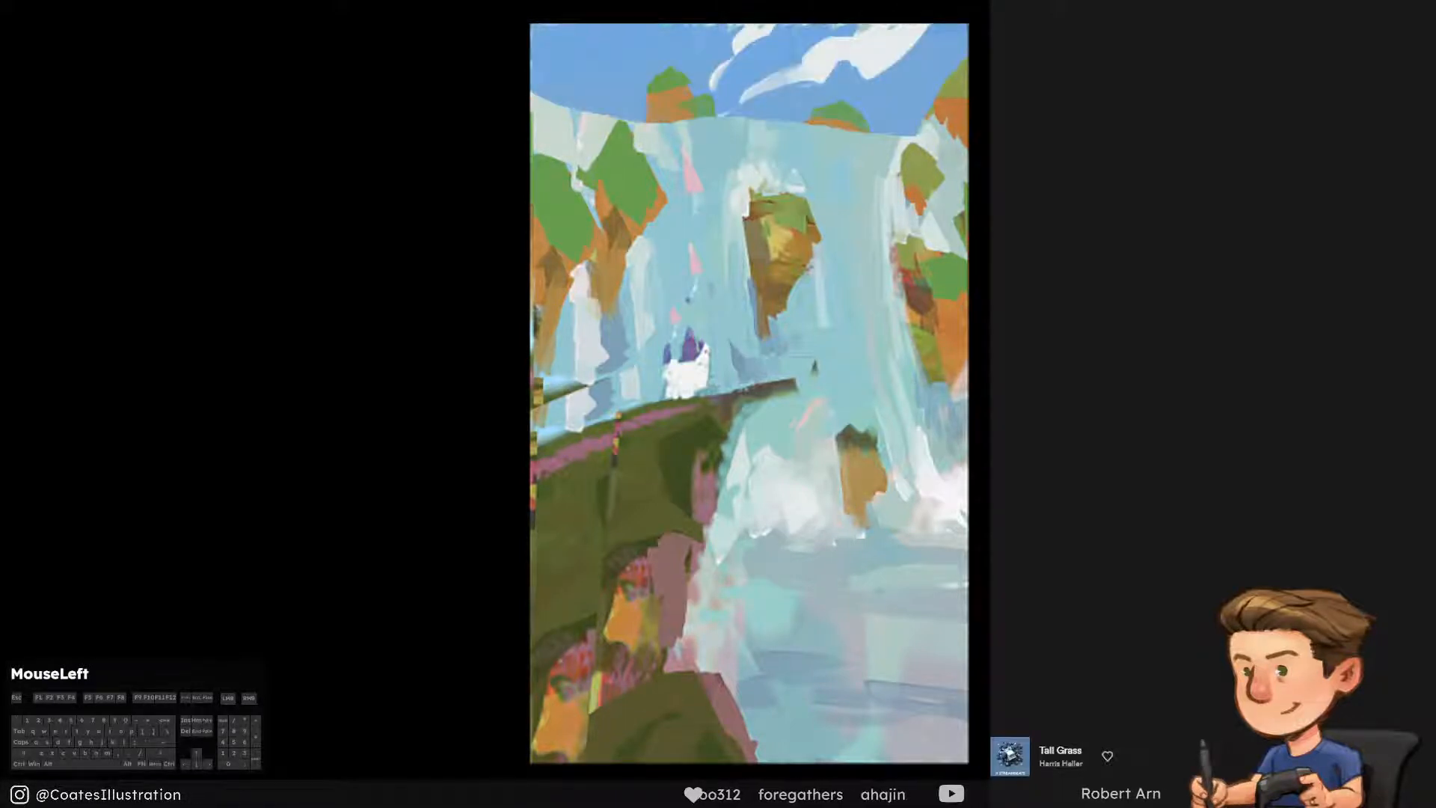
pyautogui.hotkey('ctrl', 'y')
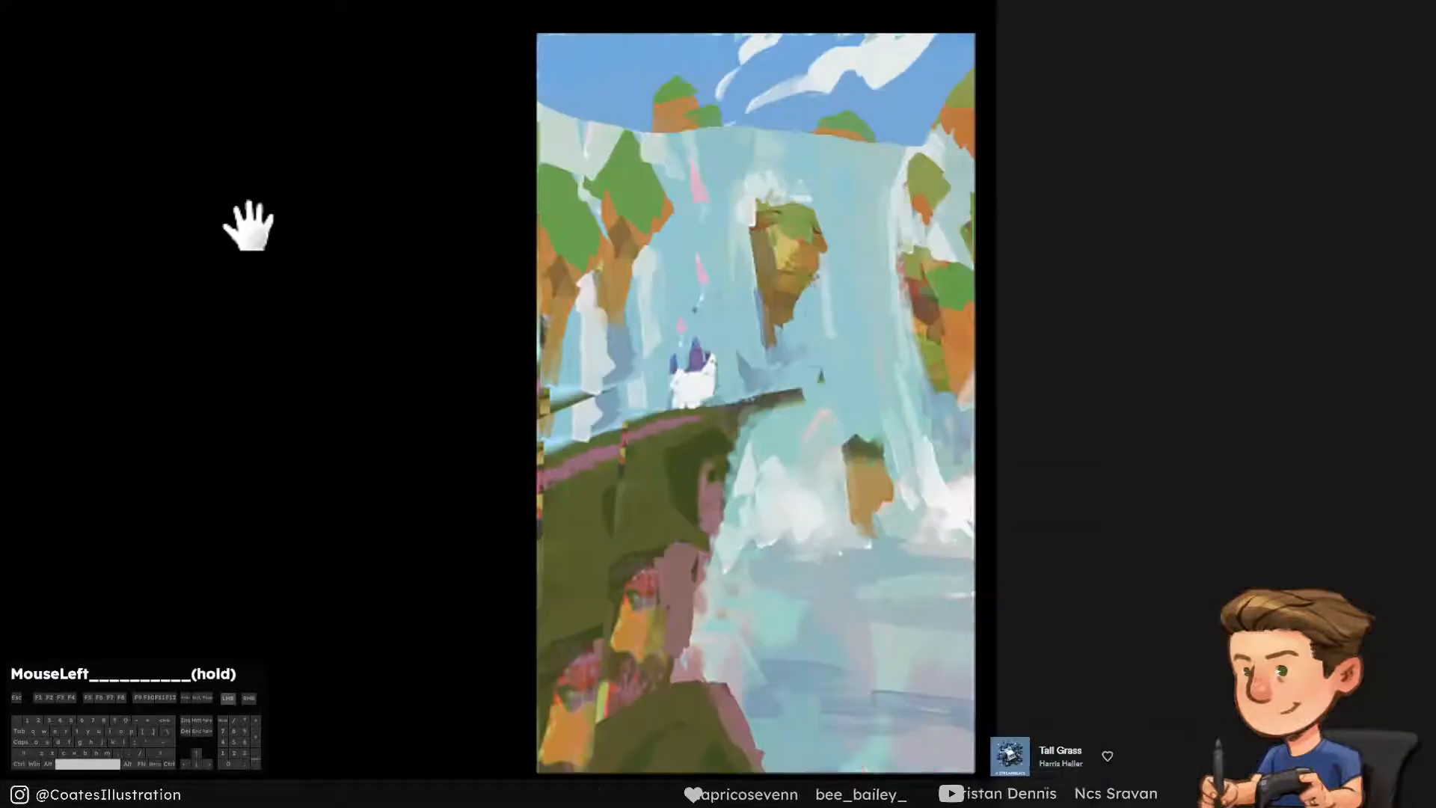
# Lasso the central floating rock with some surrounding waterfall, then copy it merged and paste it
pyautogui.moveTo(247, 224)
pyautogui.mouseDown()
pyautogui.moveTo(439, 208)
pyautogui.moveTo(465, 228)
pyautogui.moveTo(420, 218)
pyautogui.mouseUp()
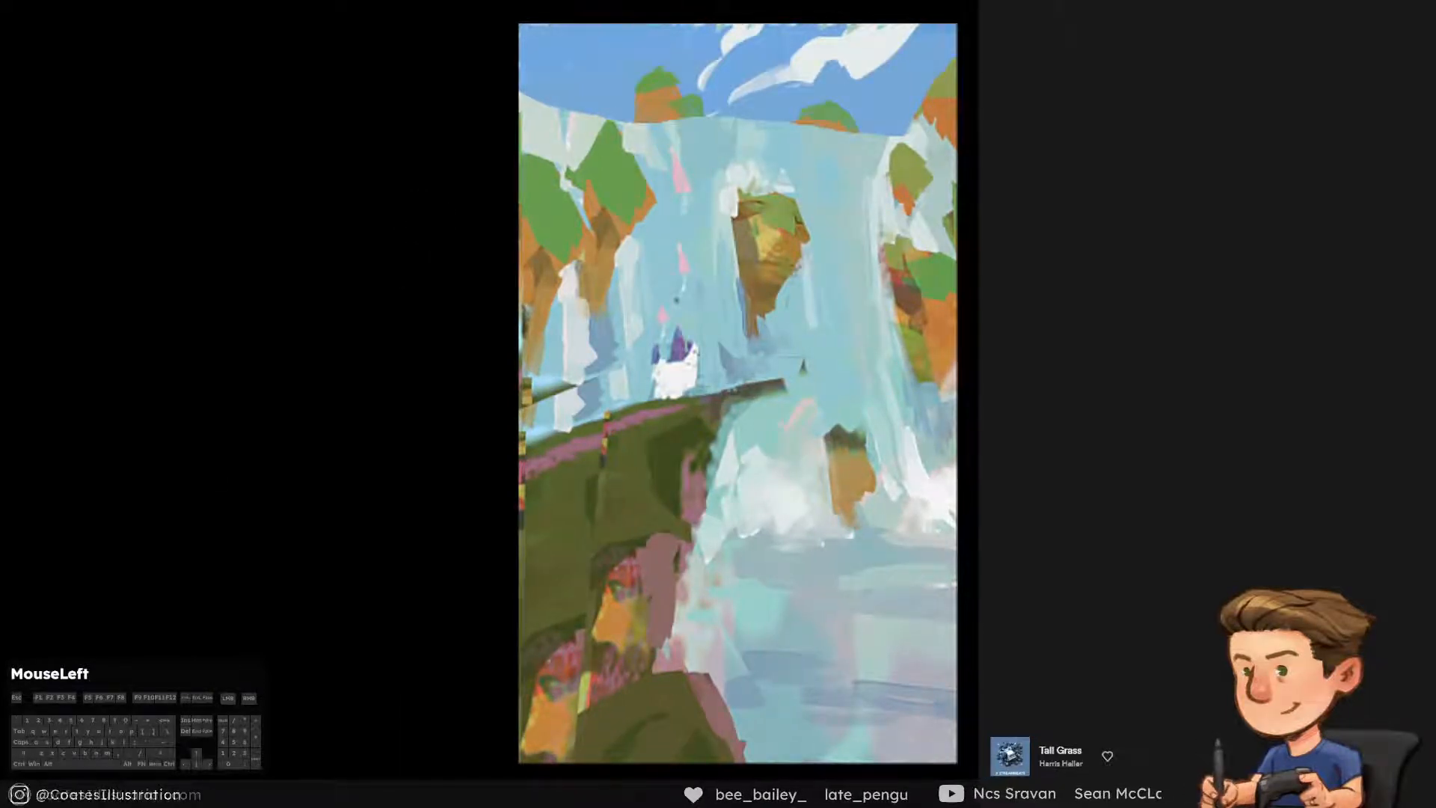
pyautogui.press('l')
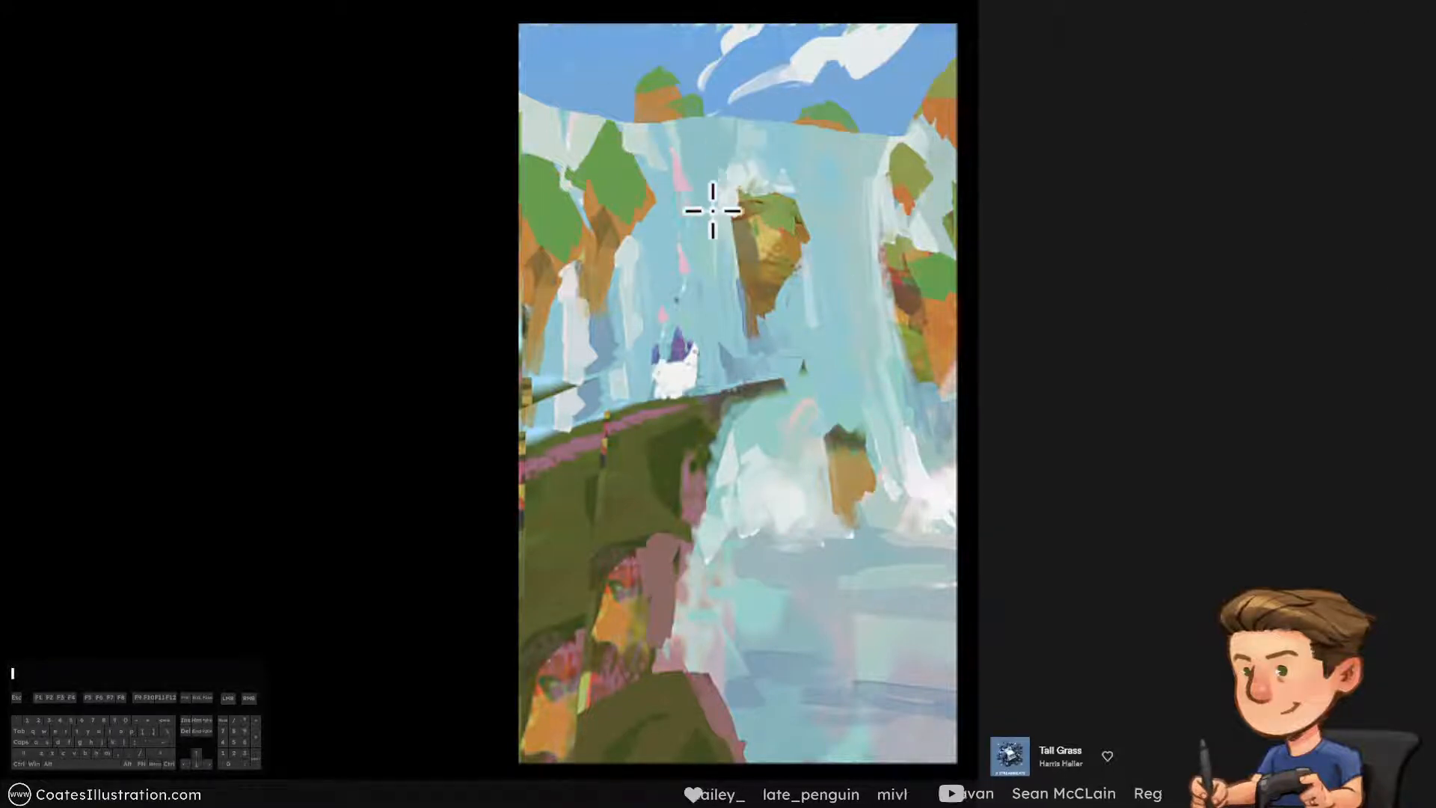
pyautogui.moveTo(706, 182)
pyautogui.mouseDown()
pyautogui.moveTo(730, 343)
pyautogui.moveTo(785, 311)
pyautogui.moveTo(812, 171)
pyautogui.moveTo(717, 173)
pyautogui.mouseUp()
pyautogui.hotkey('ctrl', 'shift', 'c')
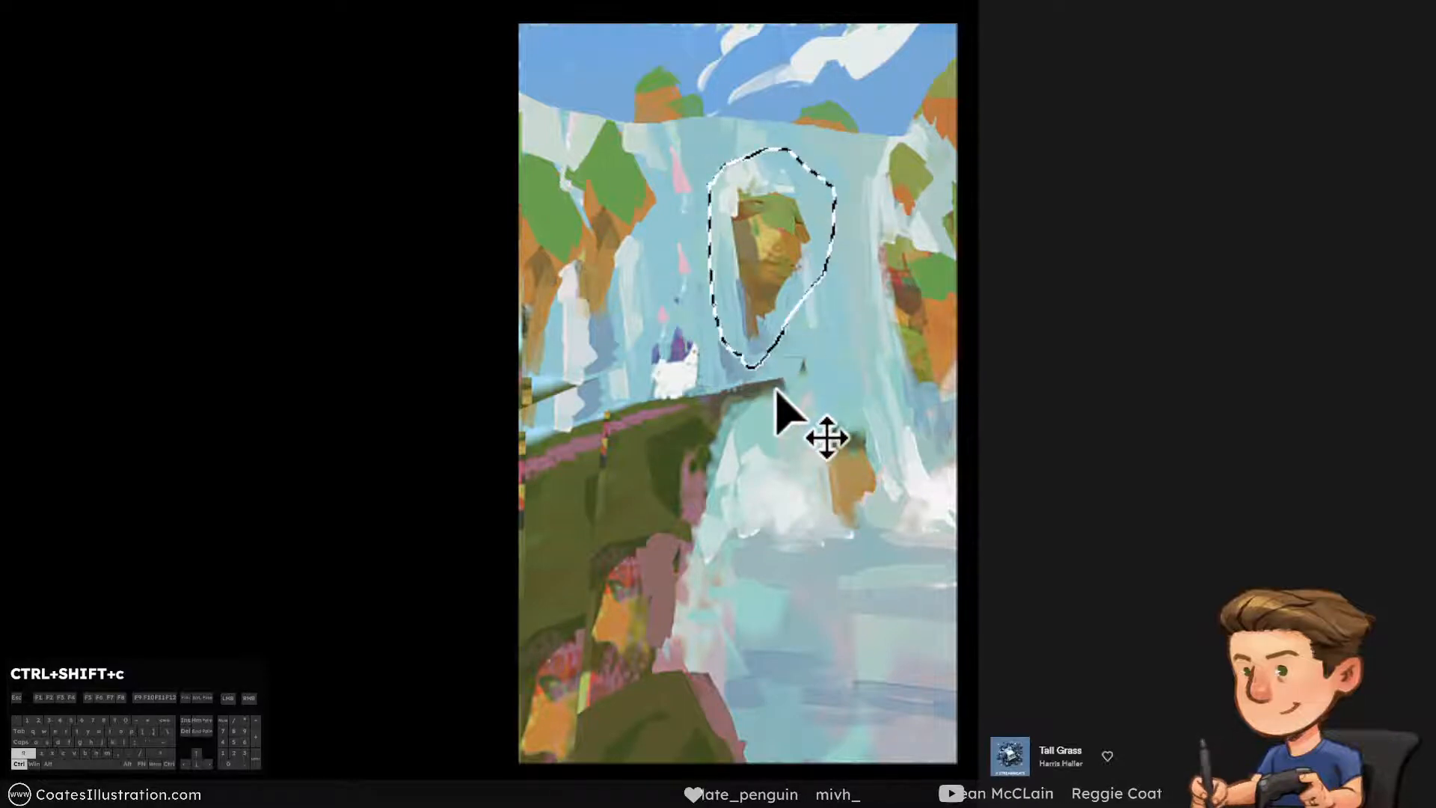
pyautogui.hotkey('ctrl', 'v')
# Scale the pasted floating rock down proportionally and move it slightly right and down
pyautogui.hotkey('ctrl', 't')
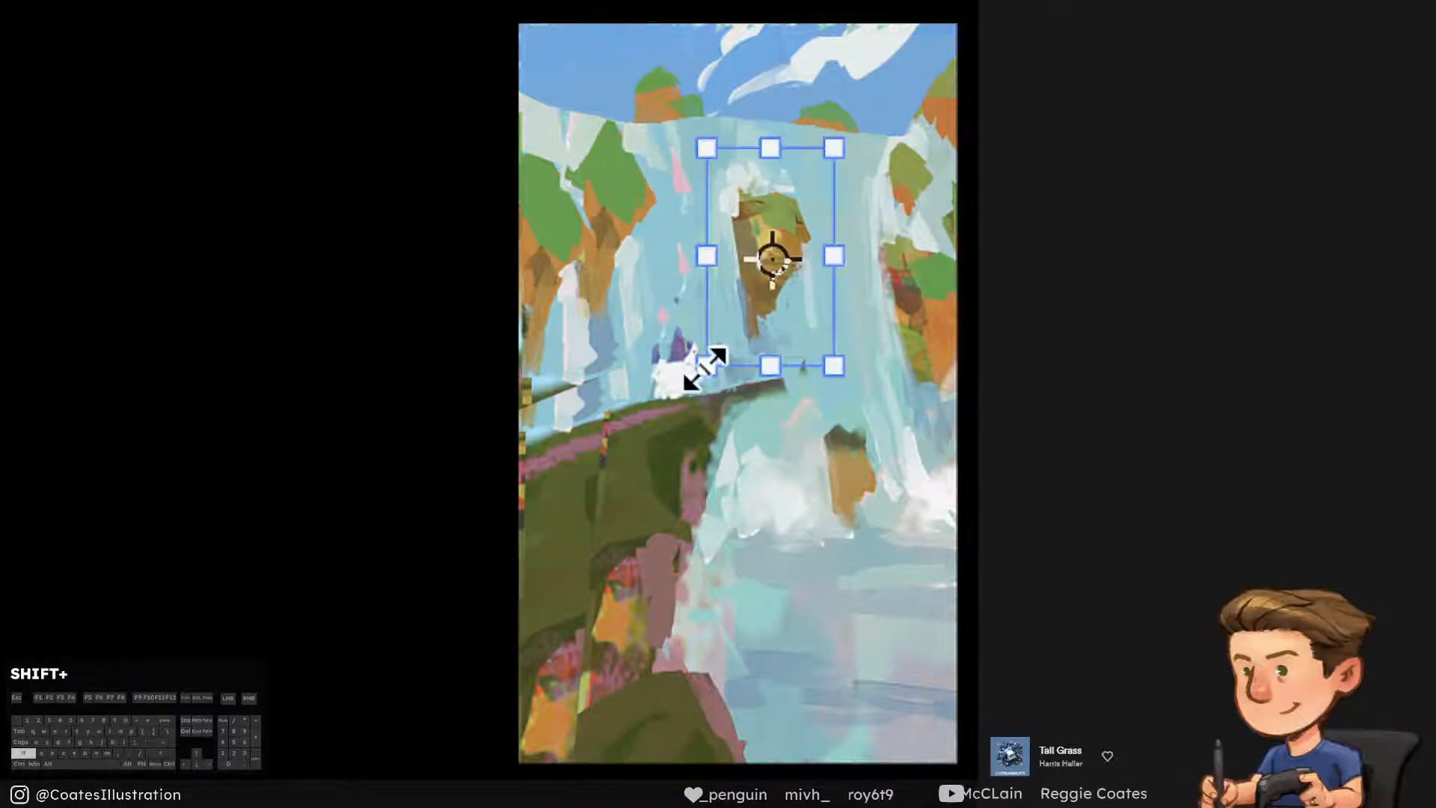
pyautogui.moveTo(711, 361); pyautogui.dragTo(726, 345)
pyautogui.click(798, 262)
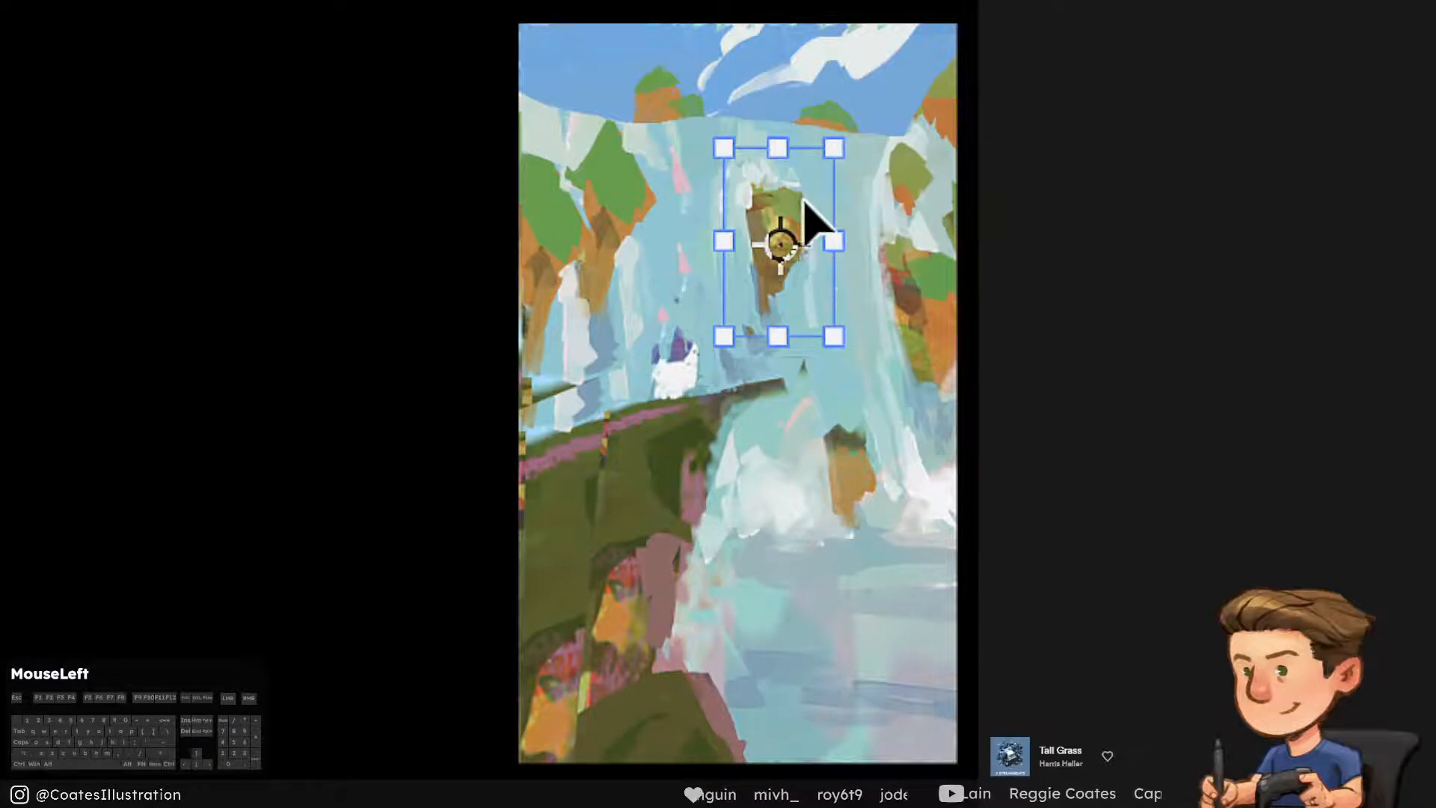
pyautogui.moveTo(808, 217); pyautogui.dragTo(825, 233)
pyautogui.press('Return')
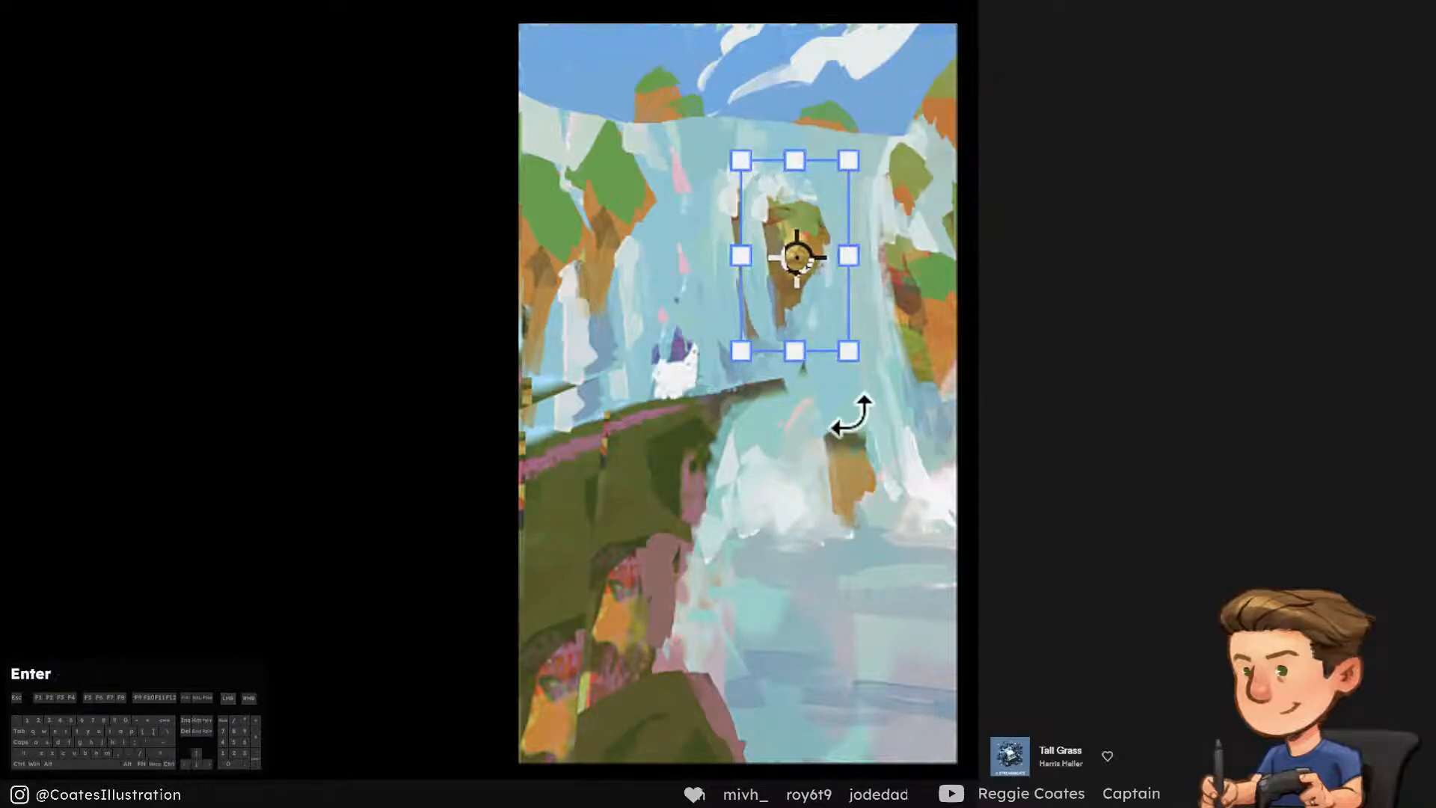
# Brush waterfall blues over the leftover edge of the original rock left of the smaller copy, undoing unwanted strokes
pyautogui.press('b')
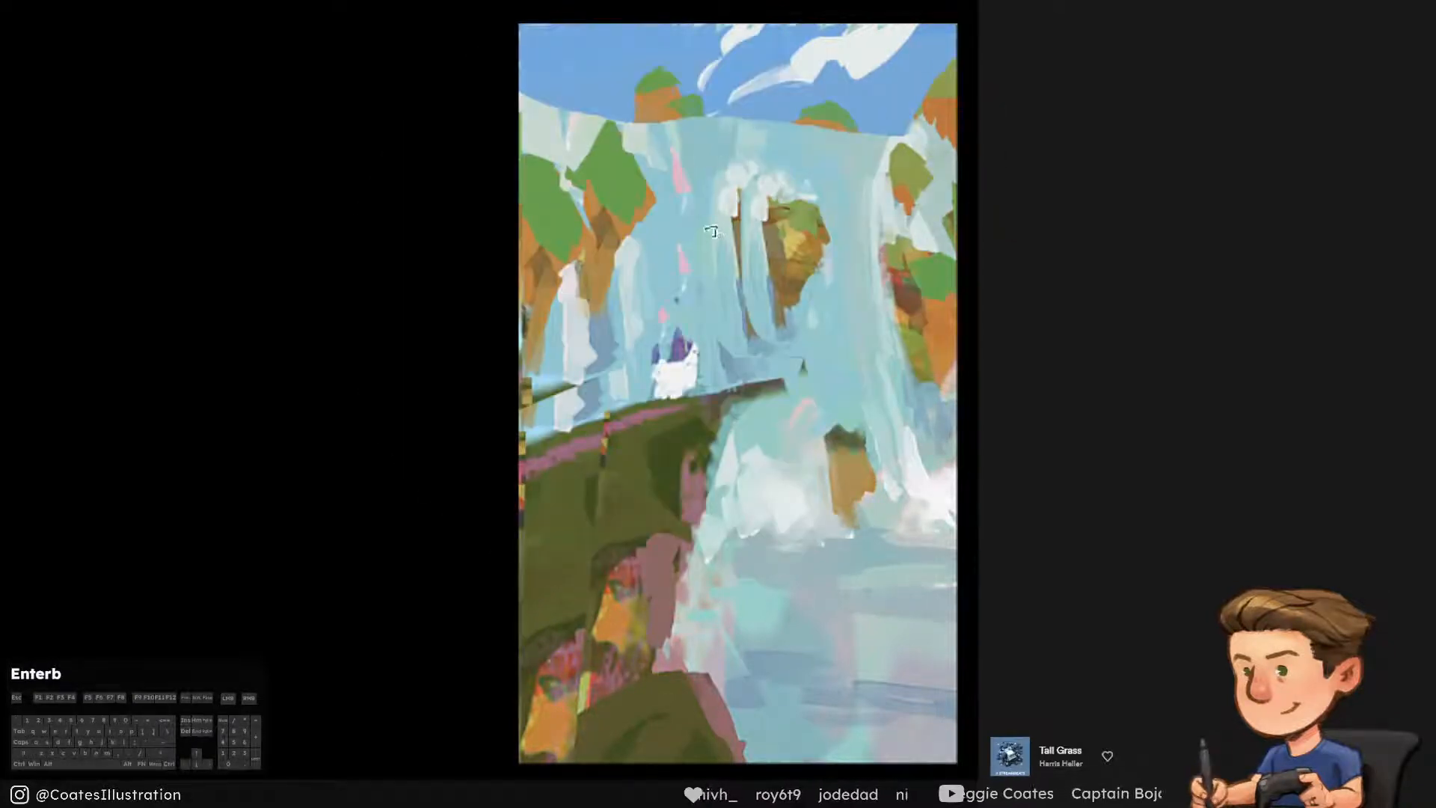
pyautogui.keyDown('alt'); pyautogui.click(711, 185); pyautogui.keyUp('alt')
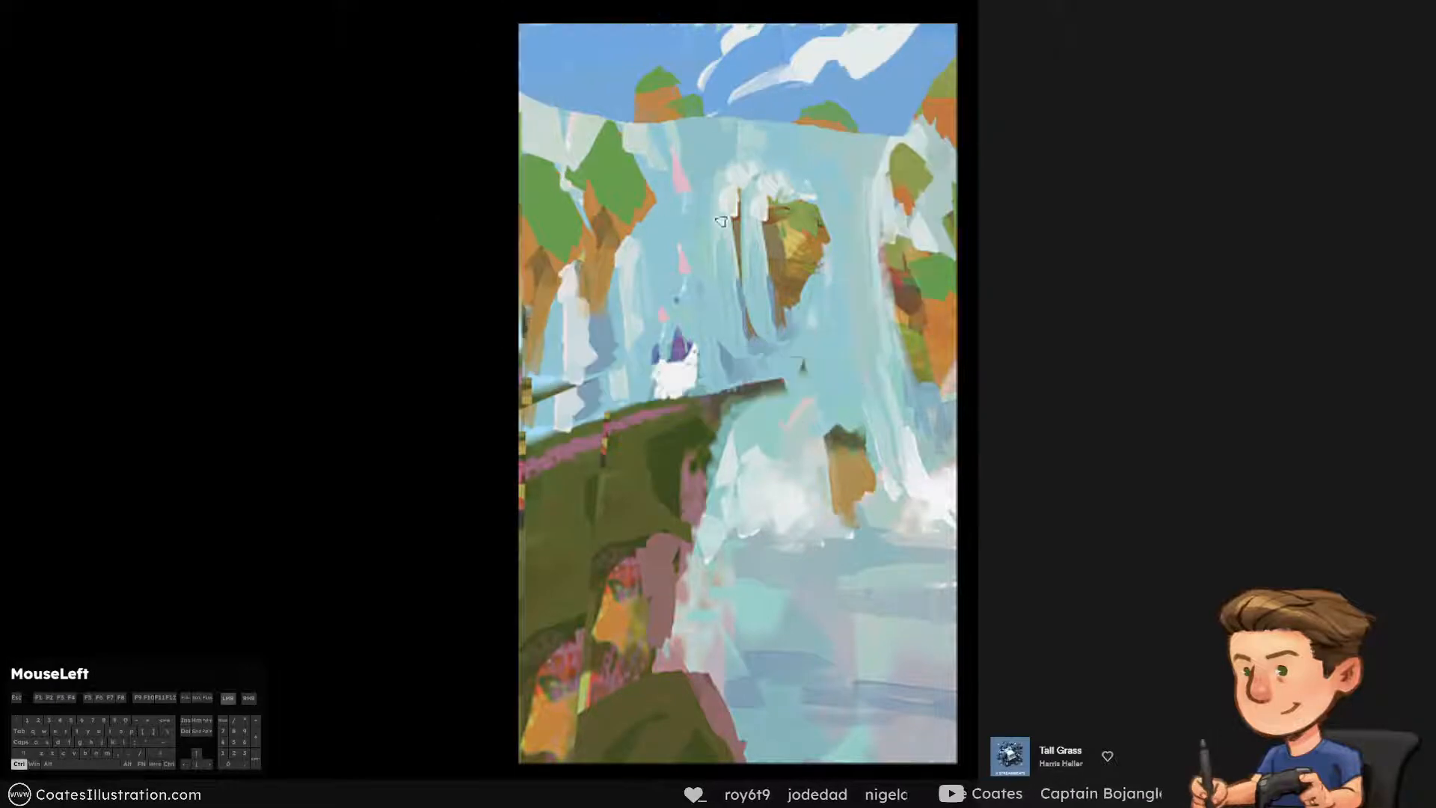
pyautogui.moveTo(723, 180)
pyautogui.mouseDown()
pyautogui.moveTo(752, 186)
pyautogui.moveTo(771, 251)
pyautogui.moveTo(746, 329)
pyautogui.moveTo(707, 382)
pyautogui.moveTo(726, 385)
pyautogui.moveTo(700, 387)
pyautogui.moveTo(773, 400)
pyautogui.moveTo(780, 386)
pyautogui.moveTo(737, 402)
pyautogui.moveTo(750, 380)
pyautogui.mouseUp()
pyautogui.hotkey('ctrl', 'alt', 'z')
pyautogui.keyDown('alt'); pyautogui.click(730, 224); pyautogui.keyUp('alt')
pyautogui.keyDown('alt'); pyautogui.click(741, 314); pyautogui.keyUp('alt')
pyautogui.keyDown('alt'); pyautogui.click(673, 385); pyautogui.keyUp('alt')
pyautogui.hotkey('ctrl', 'alt', 'z')
pyautogui.press('[')
pyautogui.hotkey('ctrl', 'alt', 'z')
pyautogui.keyDown('alt'); pyautogui.click(677, 359); pyautogui.keyUp('alt')
pyautogui.hotkey('ctrl', 'alt', 'z')
# Paint water colour over the thin tip of the green cliff ledge to shorten it beside the castle
pyautogui.keyDown('alt'); pyautogui.click(798, 391); pyautogui.keyUp('alt')
pyautogui.press(']')
pyautogui.keyDown('alt'); pyautogui.click(792, 387); pyautogui.keyUp('alt')
pyautogui.press(']')
pyautogui.keyDown('alt'); pyautogui.click(763, 373); pyautogui.keyUp('alt')
pyautogui.press('[')
pyautogui.hotkey('ctrl', 'alt', 'z')
pyautogui.keyDown('alt'); pyautogui.click(690, 489); pyautogui.keyUp('alt')
pyautogui.keyDown('alt'); pyautogui.click(763, 387); pyautogui.keyUp('alt')
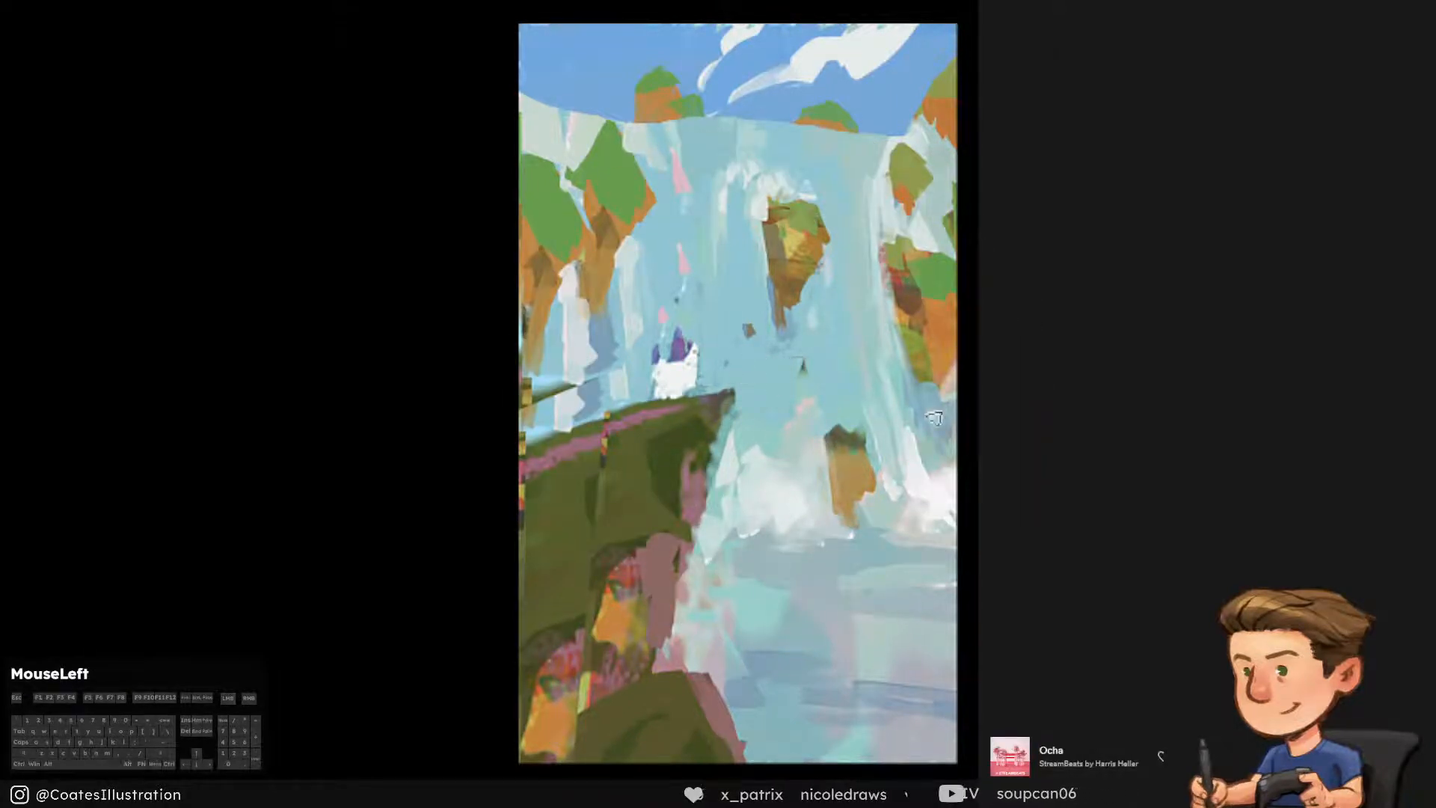
# Paint a small brown floating rock over the waterfall just left of the central floating rock, undoing unwanted strokes
pyautogui.keyDown('alt'); pyautogui.click(763, 197); pyautogui.keyUp('alt')
pyautogui.moveTo(757, 196); pyautogui.dragTo(755, 302)
pyautogui.hotkey('ctrl', 'alt', 'z')
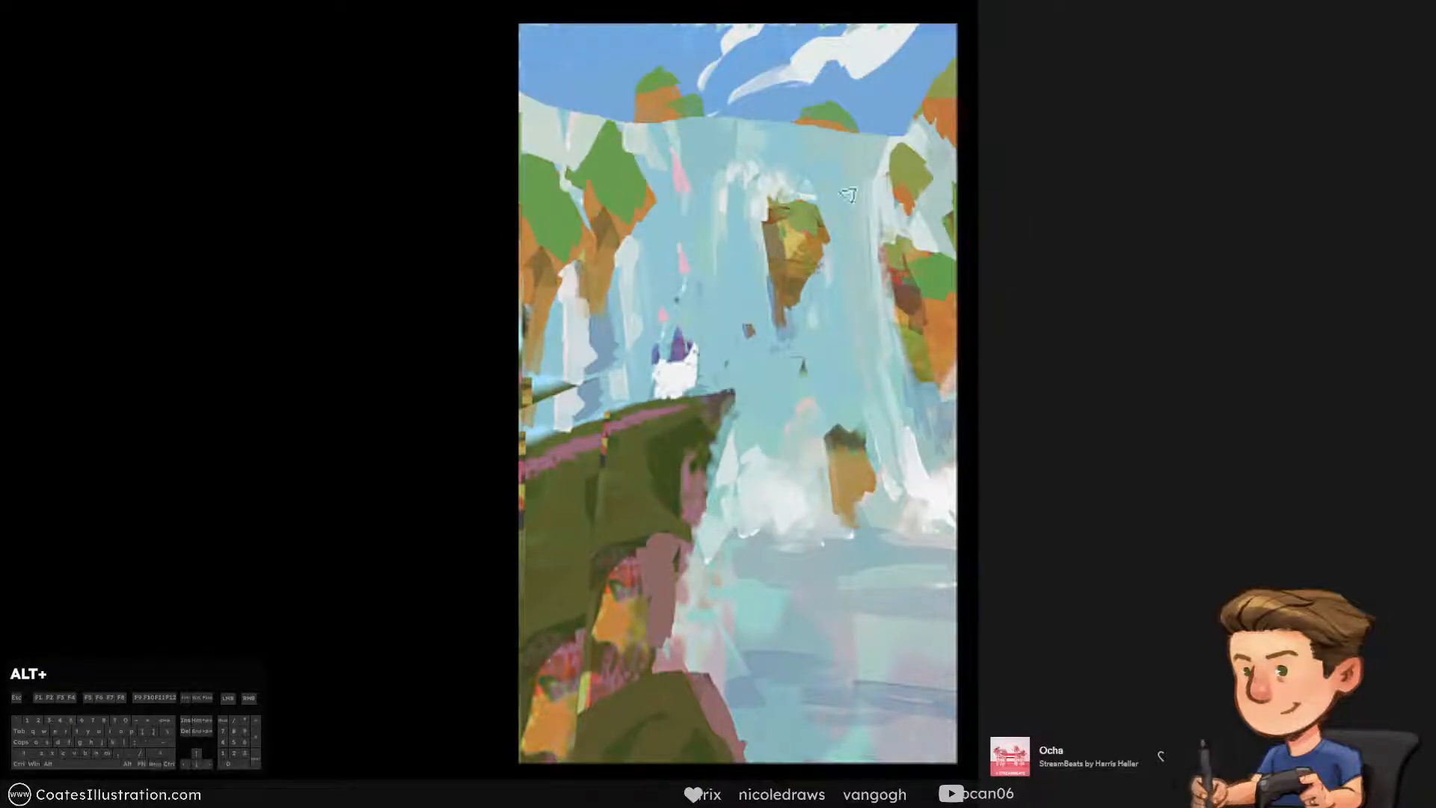
pyautogui.hotkey('ctrl', 'alt', 'z')
pyautogui.moveTo(746, 196)
pyautogui.mouseDown()
pyautogui.moveTo(726, 260)
pyautogui.moveTo(729, 278)
pyautogui.moveTo(732, 245)
pyautogui.moveTo(737, 305)
pyautogui.moveTo(734, 219)
pyautogui.mouseUp()
pyautogui.keyDown('alt'); pyautogui.click(797, 263); pyautogui.keyUp('alt')
pyautogui.hotkey('ctrl', 'alt', 'z')
pyautogui.hotkey('ctrl', 'alt', 'z')
pyautogui.hotkey('ctrl', 'alt', 'z')
pyautogui.hotkey('ctrl', 'alt', 'z')
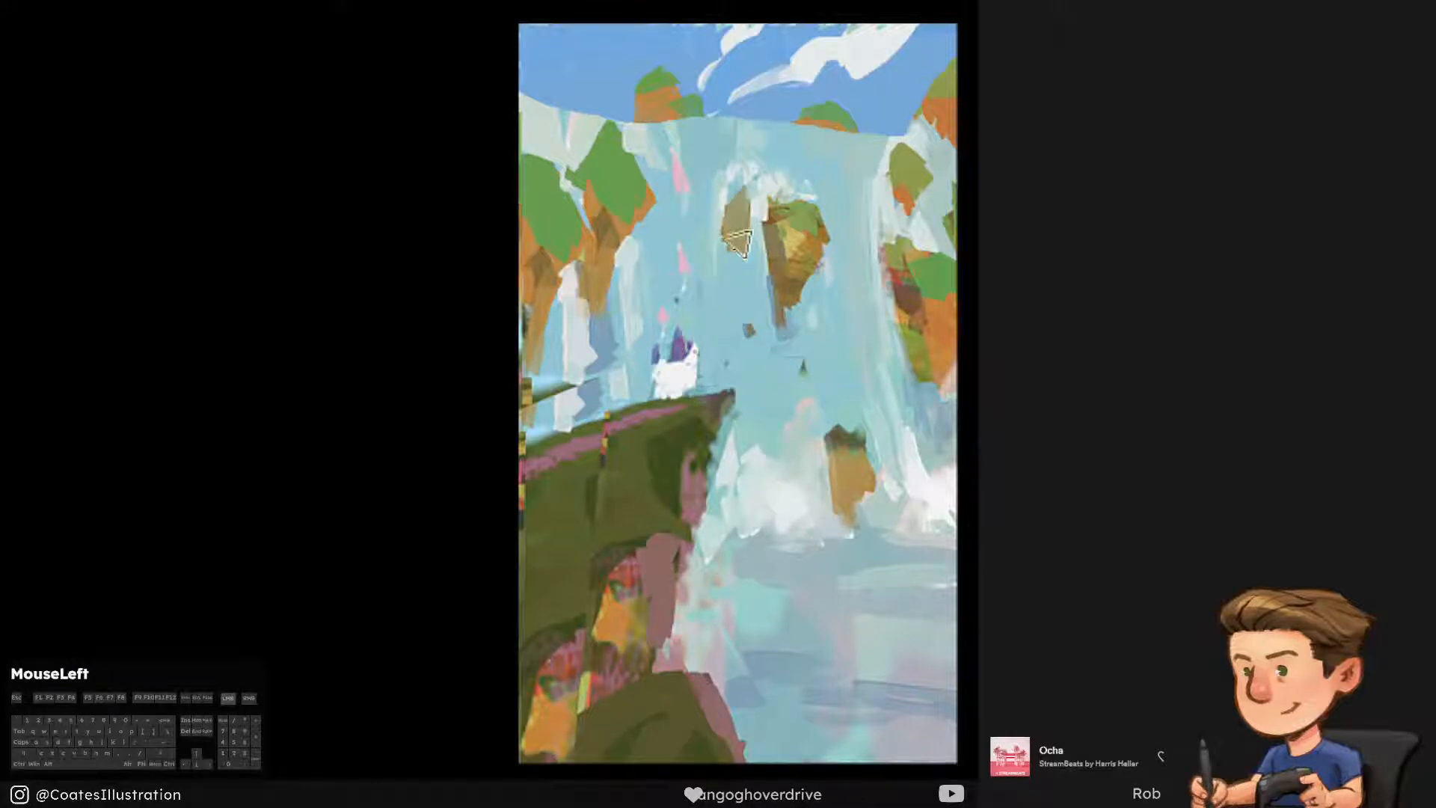
# Trim the edges of the small brown rock with waterfall blue, undoing strokes that miss
pyautogui.keyDown('alt'); pyautogui.click(740, 218); pyautogui.keyUp('alt')
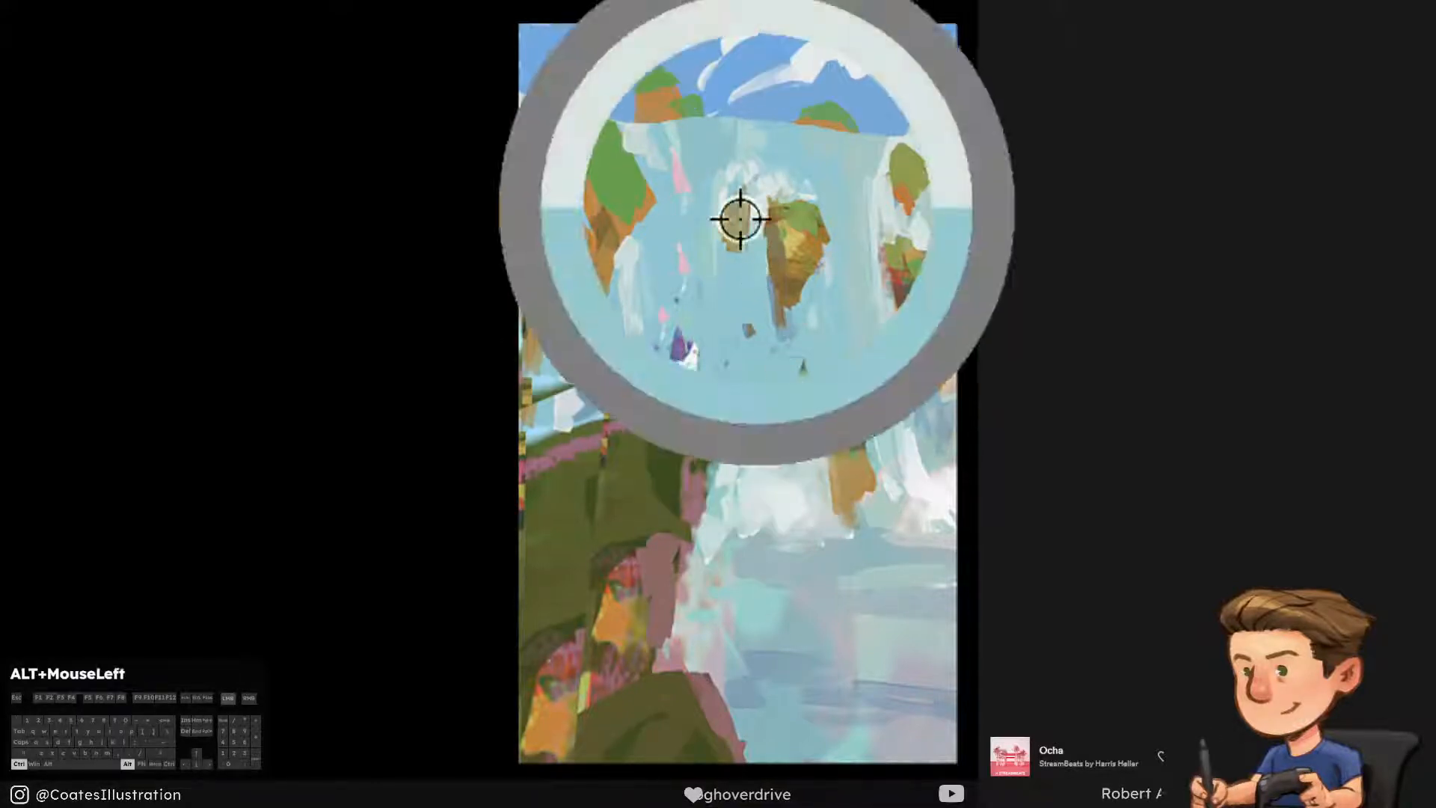
pyautogui.moveTo(739, 199); pyautogui.dragTo(727, 247)
pyautogui.press('[')
pyautogui.hotkey('ctrl', 'alt', 'z')
pyautogui.moveTo(752, 315); pyautogui.dragTo(750, 286)
pyautogui.hotkey('ctrl', 'alt', 'z')
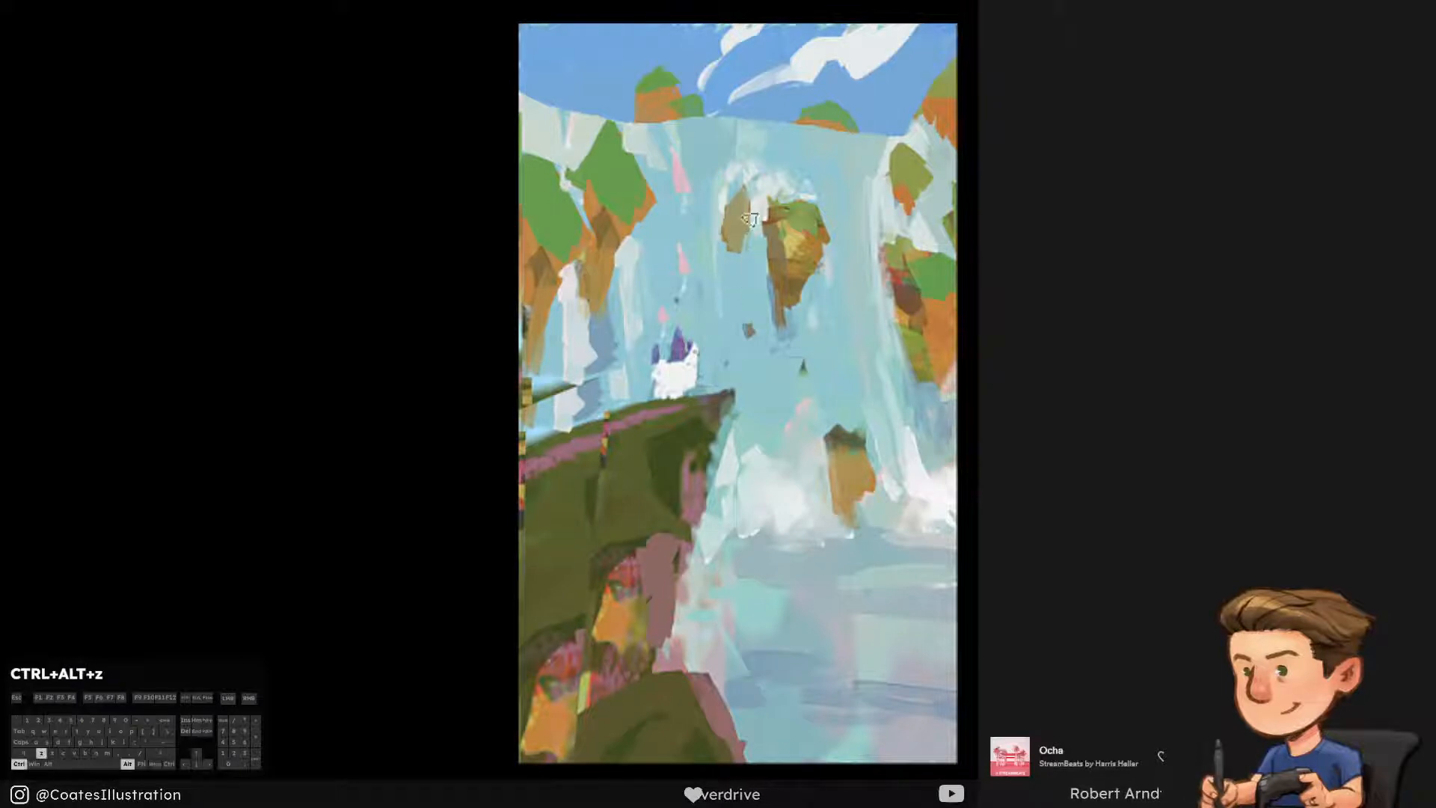
# Brush waterfall blues over the falls between the left cliff and the castle
pyautogui.keyDown('alt'); pyautogui.click(750, 353); pyautogui.keyUp('alt')
pyautogui.press(']')
pyautogui.press(']')
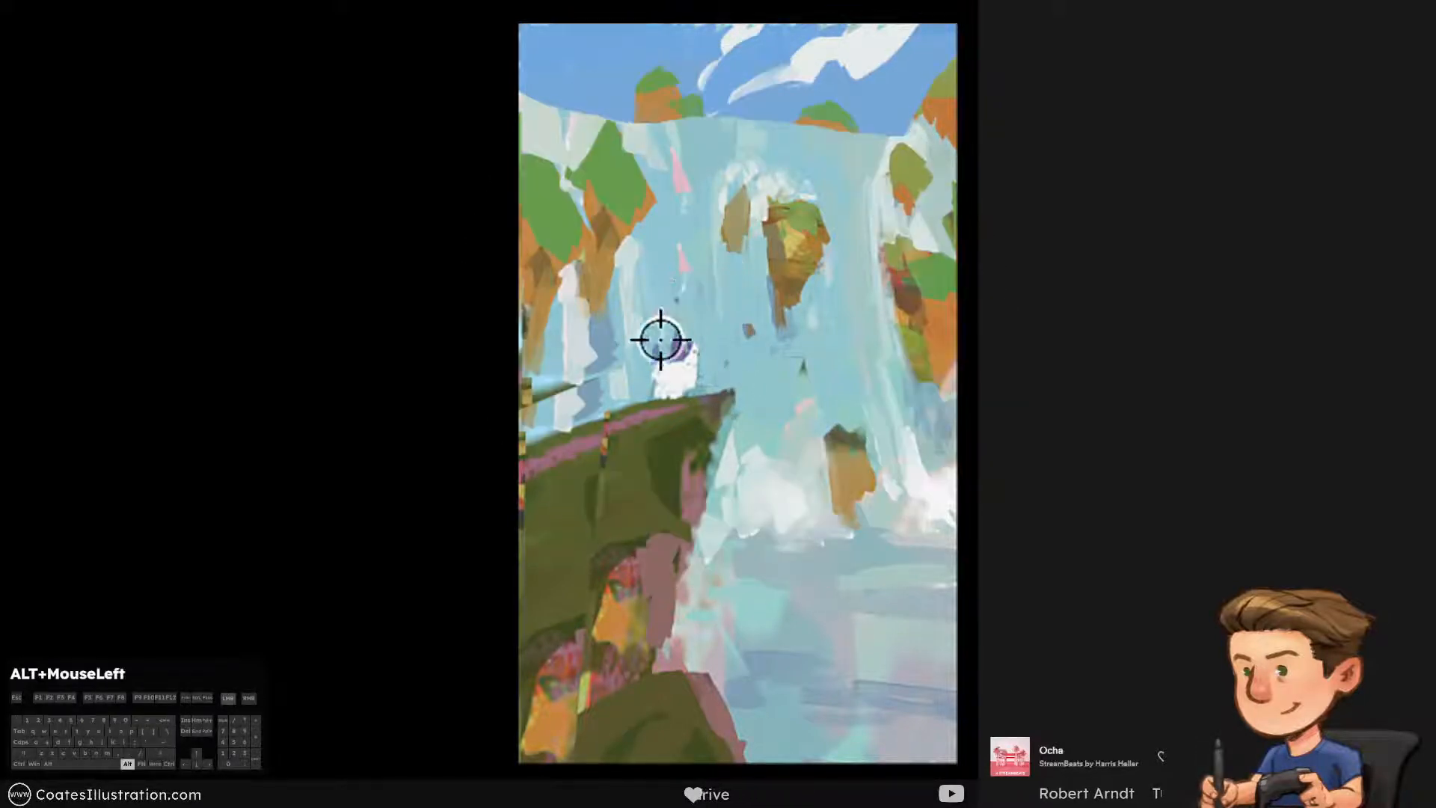
pyautogui.keyDown('alt'); pyautogui.click(643, 281); pyautogui.keyUp('alt')
pyautogui.keyDown('alt'); pyautogui.click(624, 277); pyautogui.keyUp('alt')
pyautogui.moveTo(631, 280)
pyautogui.mouseDown()
pyautogui.moveTo(637, 333)
pyautogui.moveTo(640, 314)
pyautogui.mouseUp()
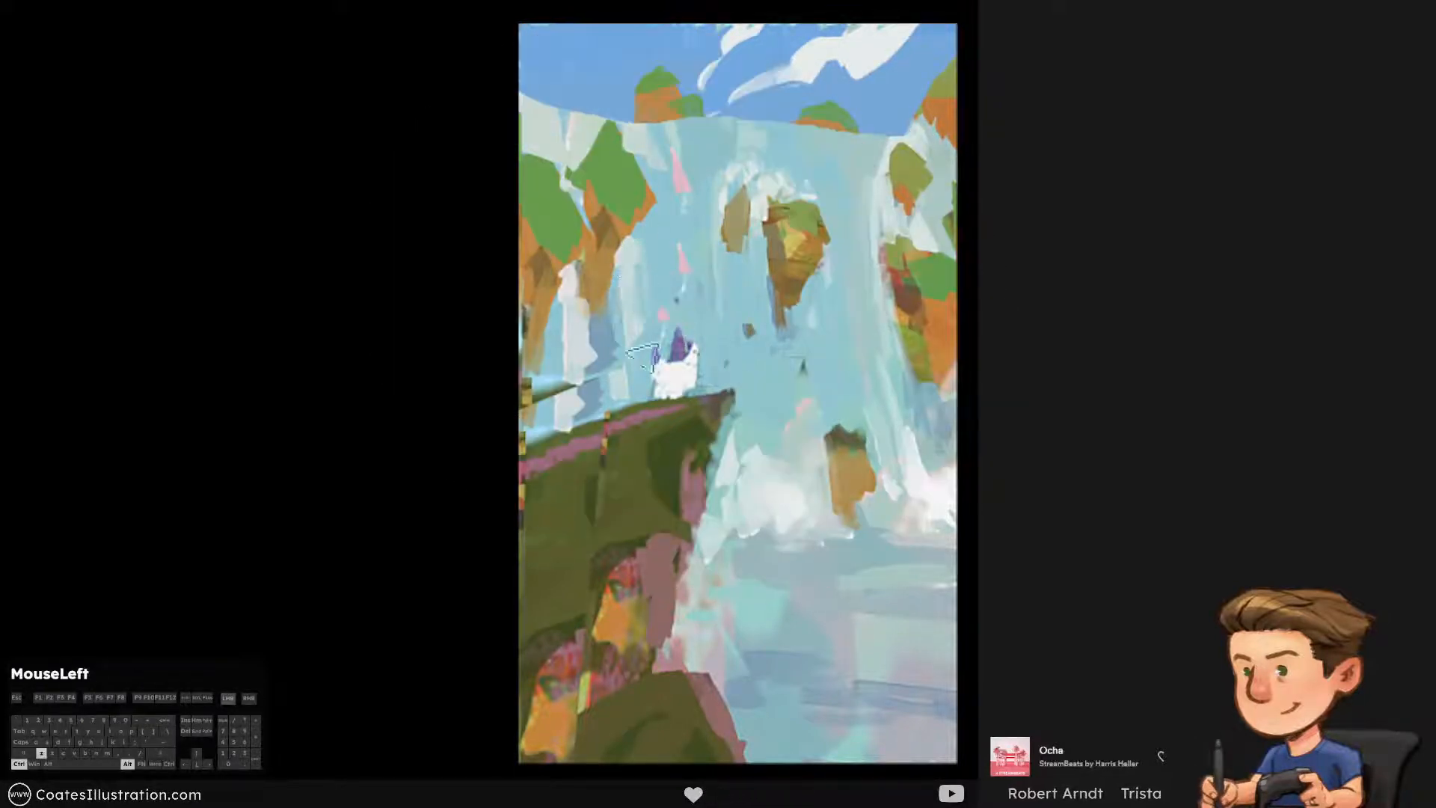
# Try to shade the lower floating rock with brown picked from the central rock
pyautogui.keyDown('alt'); pyautogui.click(788, 261); pyautogui.keyUp('alt')
pyautogui.keyDown('alt'); pyautogui.click(839, 391); pyautogui.keyUp('alt')
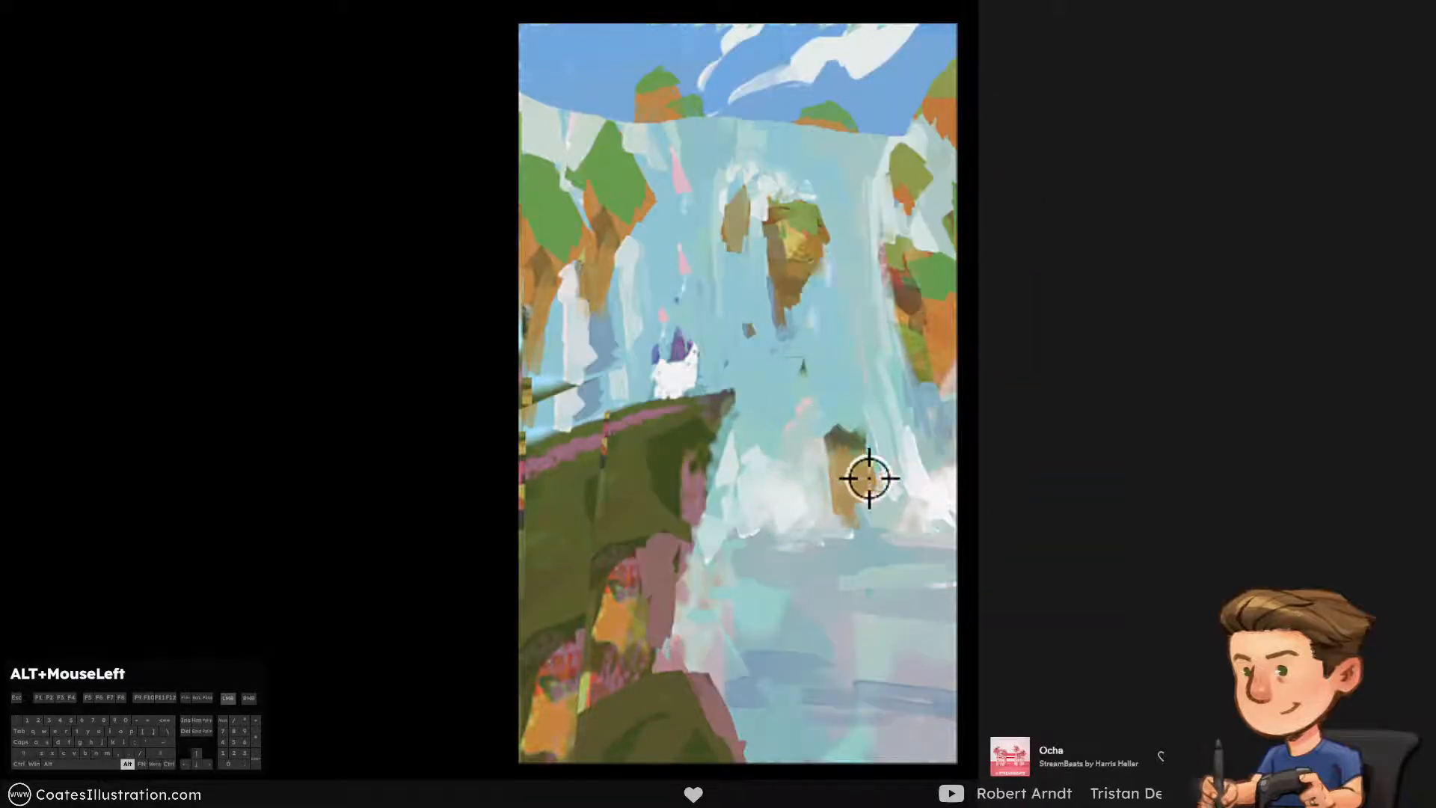
pyautogui.keyDown('alt'); pyautogui.click(789, 285); pyautogui.keyUp('alt')
pyautogui.moveTo(863, 465); pyautogui.dragTo(858, 492)
pyautogui.hotkey('ctrl', 'alt', 'z')
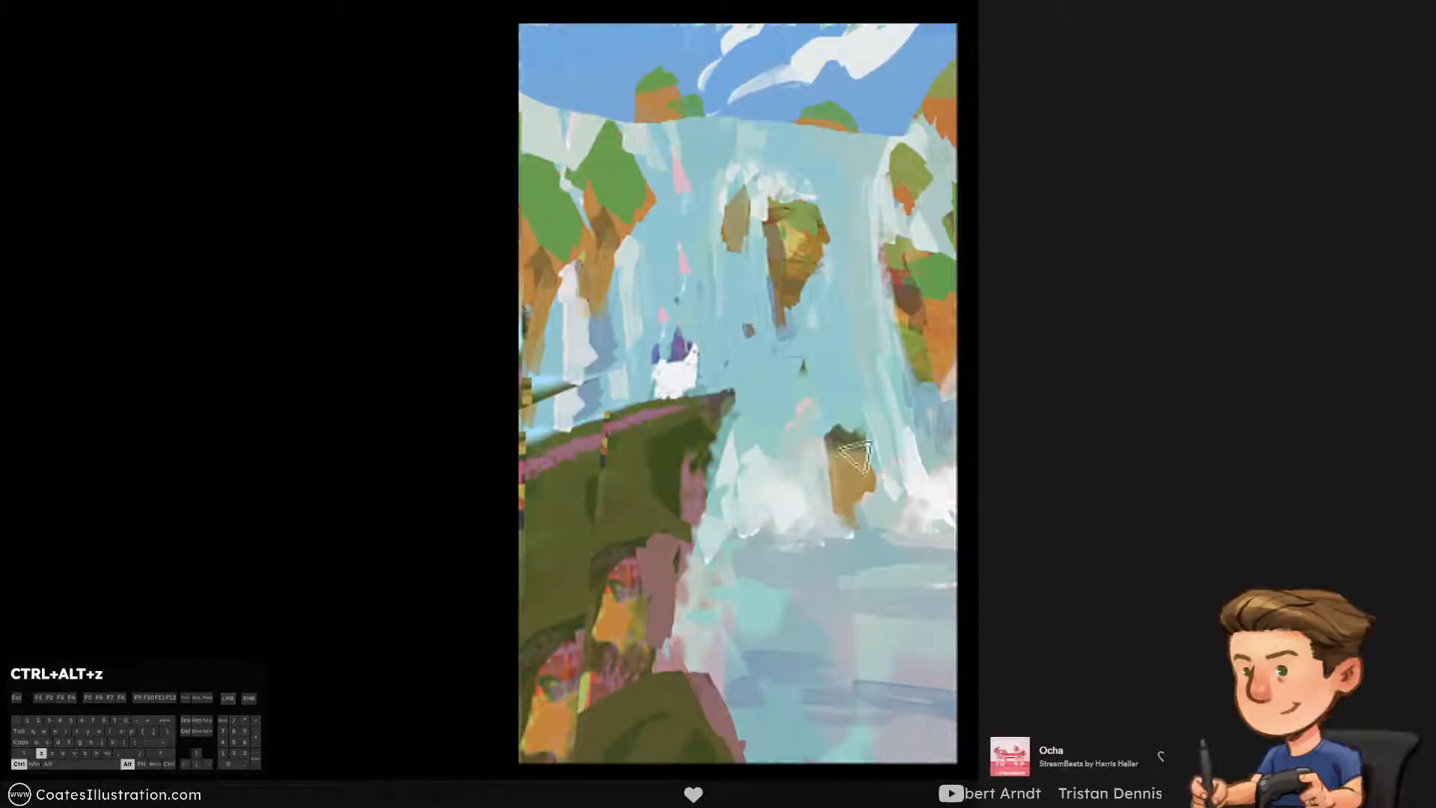
# Repaint the green top and sunlit face of the central floating rock, undoing rejected strokes
pyautogui.keyDown('alt'); pyautogui.click(804, 215); pyautogui.keyUp('alt')
pyautogui.moveTo(782, 229)
pyautogui.mouseDown()
pyautogui.moveTo(812, 218)
pyautogui.moveTo(782, 250)
pyautogui.mouseUp()
pyautogui.hotkey('ctrl', 'alt', 'z')
pyautogui.keyDown('alt'); pyautogui.click(794, 245); pyautogui.keyUp('alt')
pyautogui.press('[')
pyautogui.hotkey('ctrl', 'alt', 'z')
# Paint orange facets over the dark red patch of the right-hand cliff, undoing unwanted strokes
pyautogui.moveTo(929, 301)
pyautogui.mouseDown()
pyautogui.moveTo(957, 354)
pyautogui.moveTo(923, 318)
pyautogui.moveTo(934, 299)
pyautogui.moveTo(951, 324)
pyautogui.moveTo(911, 317)
pyautogui.moveTo(927, 334)
pyautogui.moveTo(940, 324)
pyautogui.mouseUp()
pyautogui.hotkey('ctrl', 'alt', 'z')
pyautogui.keyDown('alt'); pyautogui.click(948, 325); pyautogui.keyUp('alt')
pyautogui.hotkey('ctrl', 'alt', 'z')
pyautogui.keyDown('alt'); pyautogui.click(910, 299); pyautogui.keyUp('alt')
pyautogui.hotkey('ctrl', 'alt', 'z')
pyautogui.keyDown('alt'); pyautogui.click(948, 320); pyautogui.keyUp('alt')
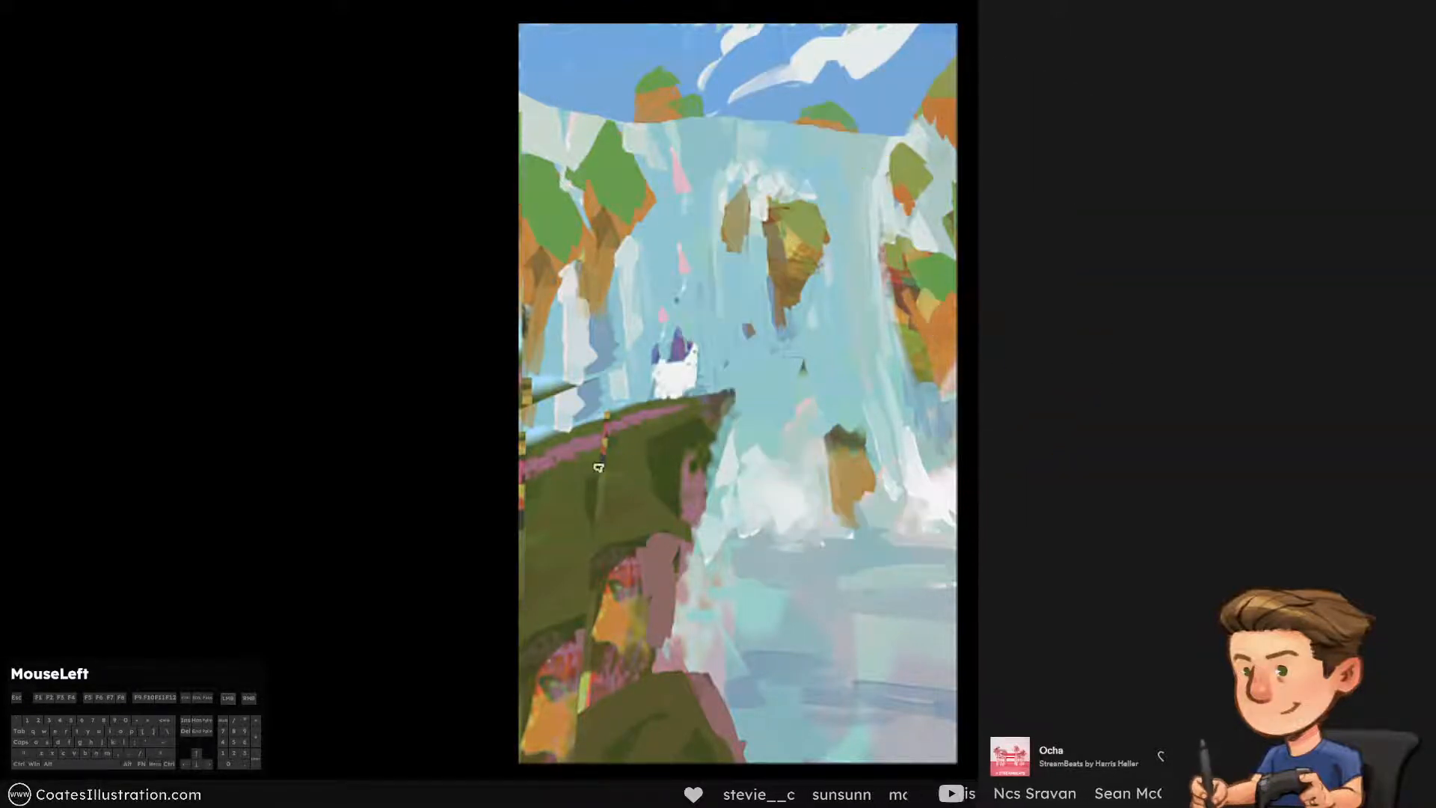
pyautogui.keyDown('alt'); pyautogui.click(898, 269); pyautogui.keyUp('alt')
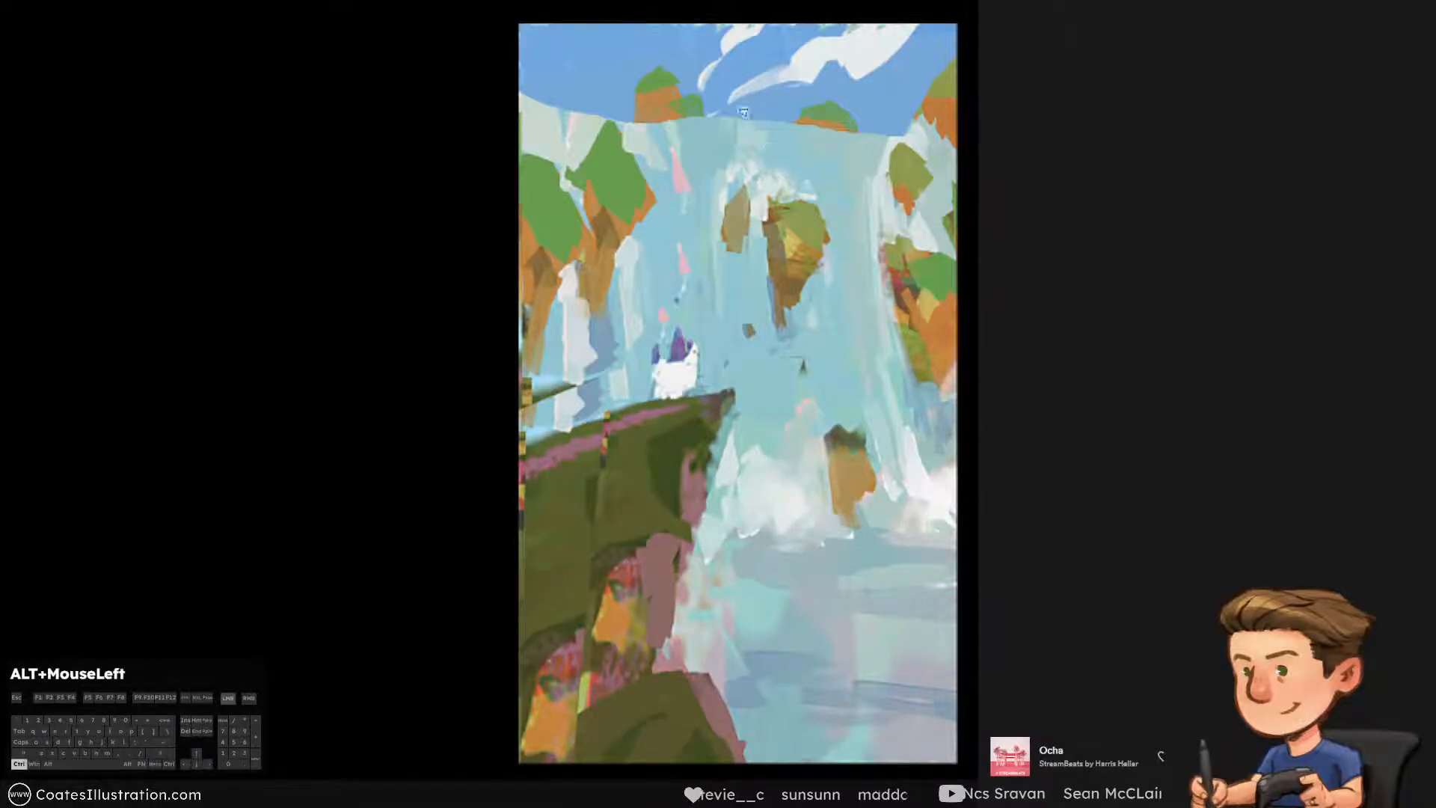
# Shade the distant orange rock on the left side of the horizon with brown
pyautogui.keyDown('alt'); pyautogui.click(605, 225); pyautogui.keyUp('alt')
pyautogui.press(']')
pyautogui.moveTo(649, 101); pyautogui.dragTo(664, 94)
pyautogui.hotkey('ctrl', 'alt', 'z')
pyautogui.press('[')
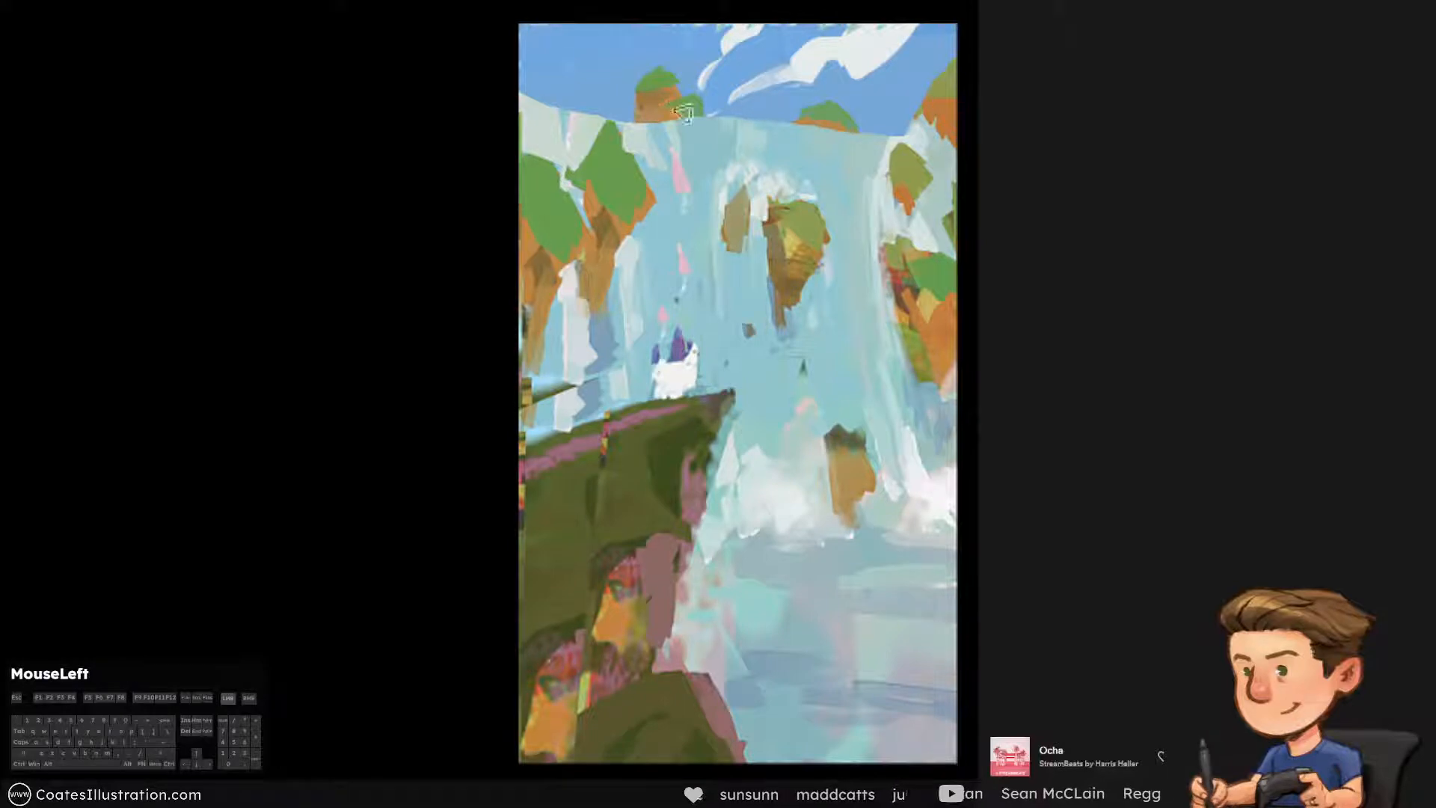
# Shade and extend the distant rock at the right edge and refine the waterfall's upper edge beside it
pyautogui.moveTo(927, 114)
pyautogui.mouseDown()
pyautogui.moveTo(959, 93)
pyautogui.moveTo(926, 107)
pyautogui.moveTo(954, 171)
pyautogui.moveTo(892, 136)
pyautogui.mouseUp()
pyautogui.hotkey('ctrl', 'alt', 'z')
pyautogui.keyDown('alt'); pyautogui.click(956, 125); pyautogui.keyUp('alt')
pyautogui.keyDown('alt'); pyautogui.click(921, 140); pyautogui.keyUp('alt')
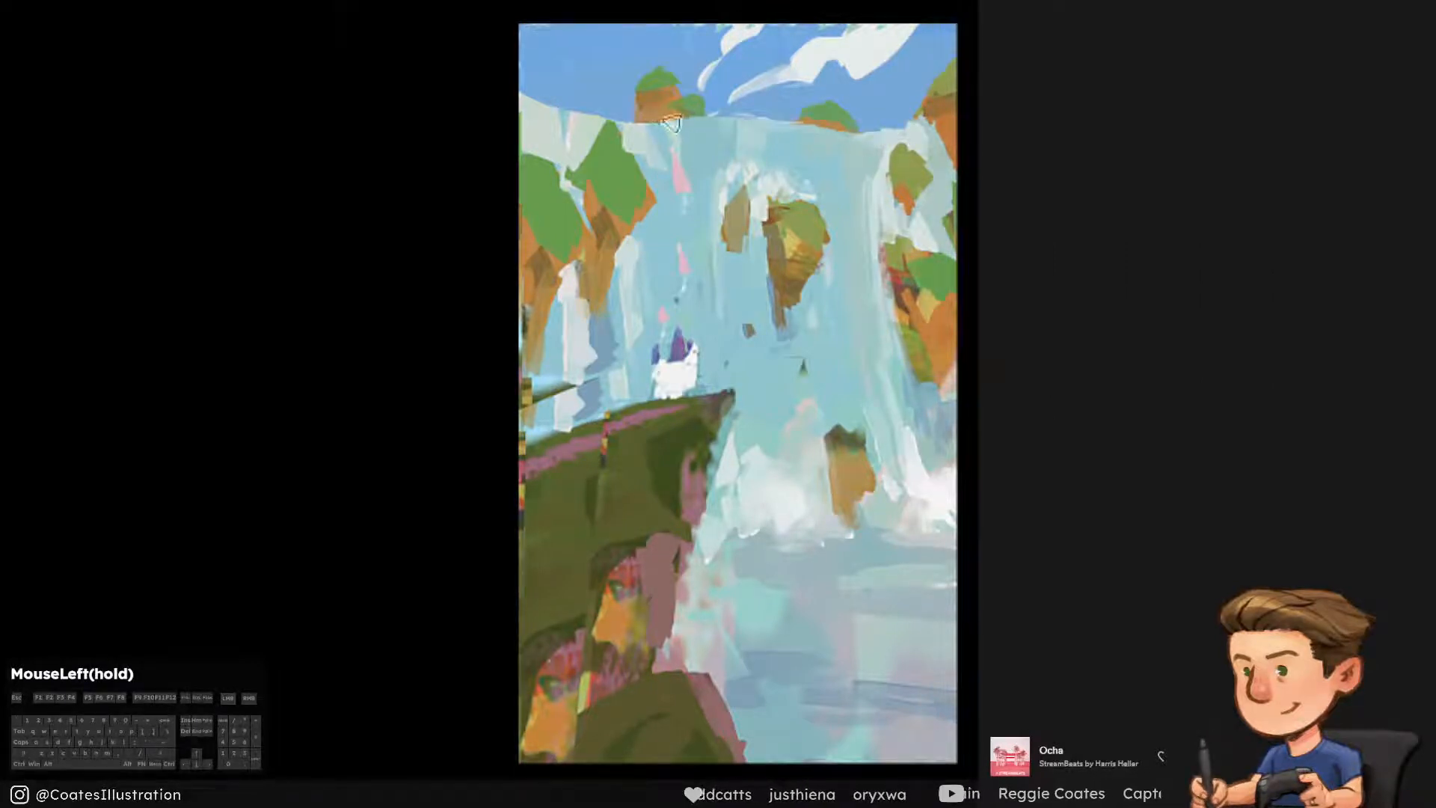
pyautogui.keyDown('alt'); pyautogui.click(702, 157); pyautogui.keyUp('alt')
# Break up the pale waterfall above the left cliffs with vertical light blue strokes, undoing and redoing as needed
pyautogui.moveTo(565, 123); pyautogui.dragTo(580, 154)
pyautogui.hotkey('ctrl', 'alt', 'z')
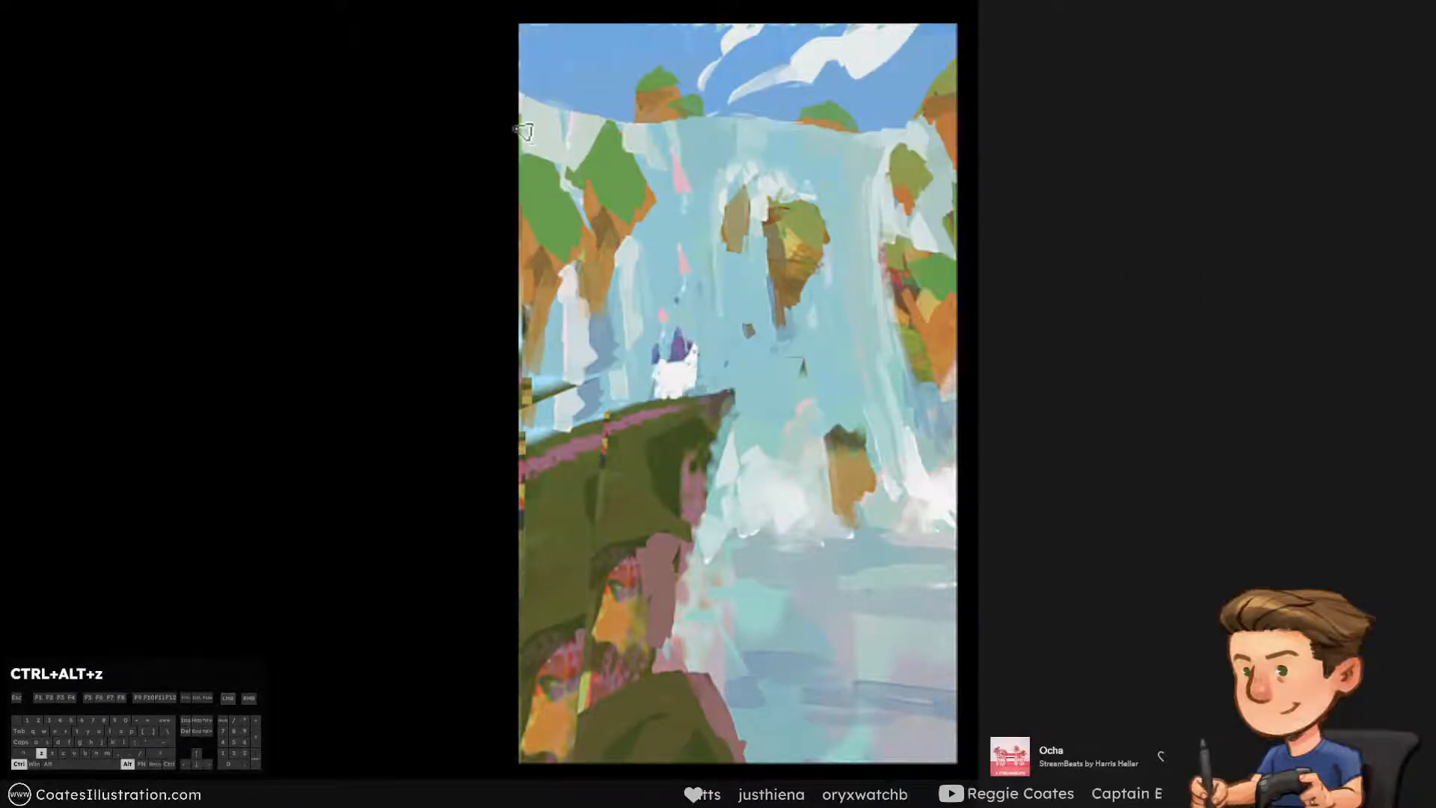
pyautogui.moveTo(523, 112); pyautogui.dragTo(538, 147)
pyautogui.hotkey('ctrl', 'alt', 'z')
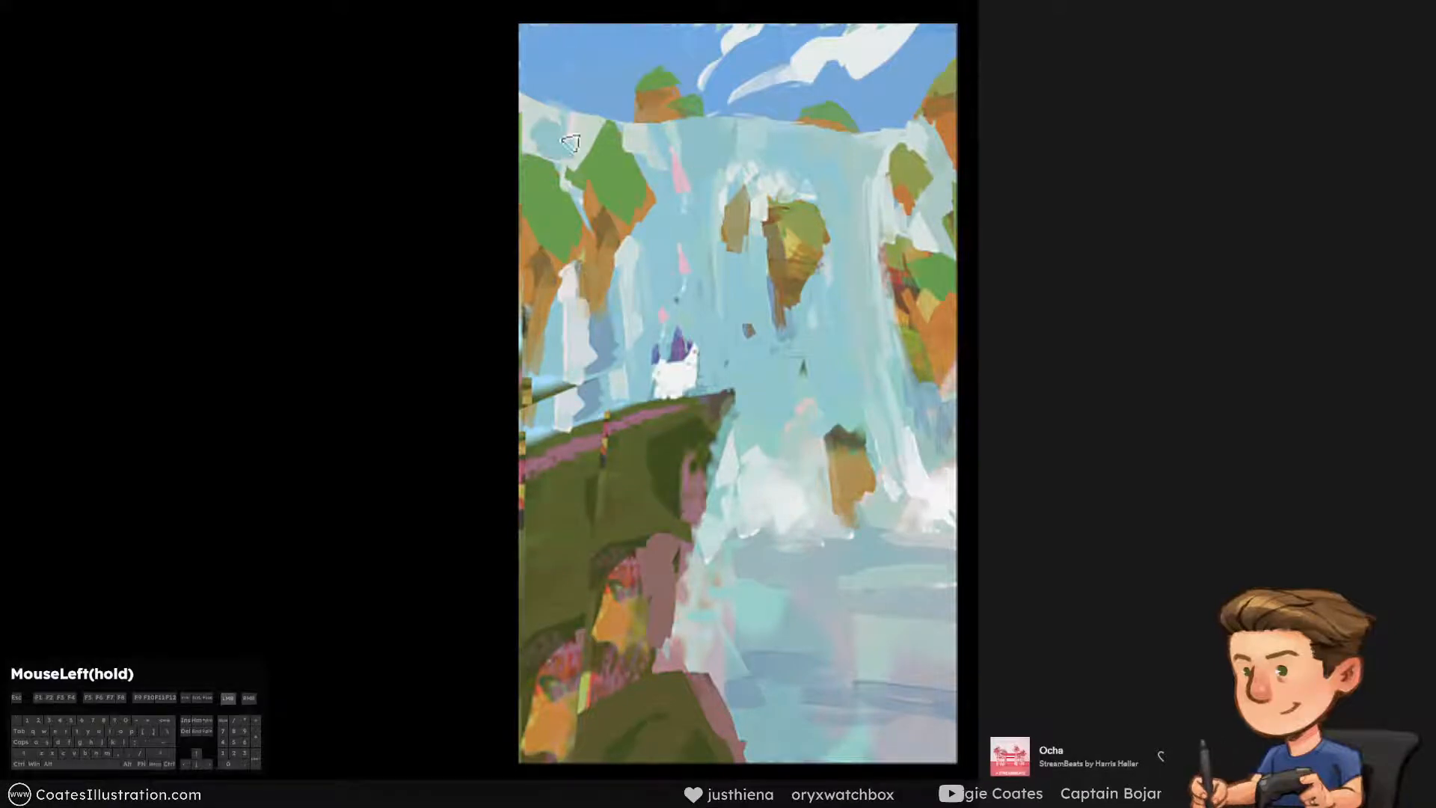
pyautogui.keyDown('alt'); pyautogui.click(533, 110); pyautogui.keyUp('alt')
pyautogui.hotkey('ctrl', 'alt', 'z')
pyautogui.moveTo(555, 109); pyautogui.dragTo(562, 155)
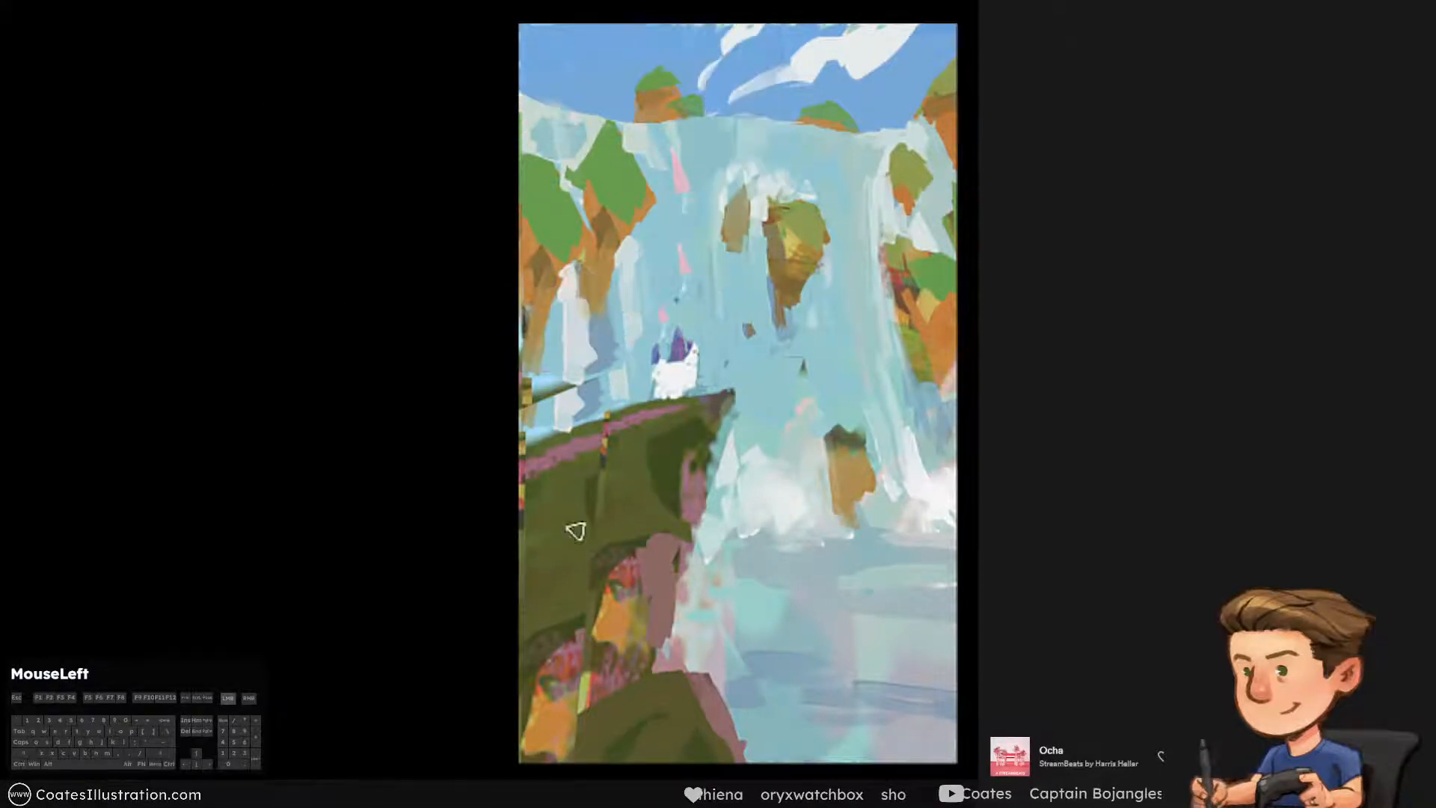
pyautogui.hotkey('ctrl', 'y')
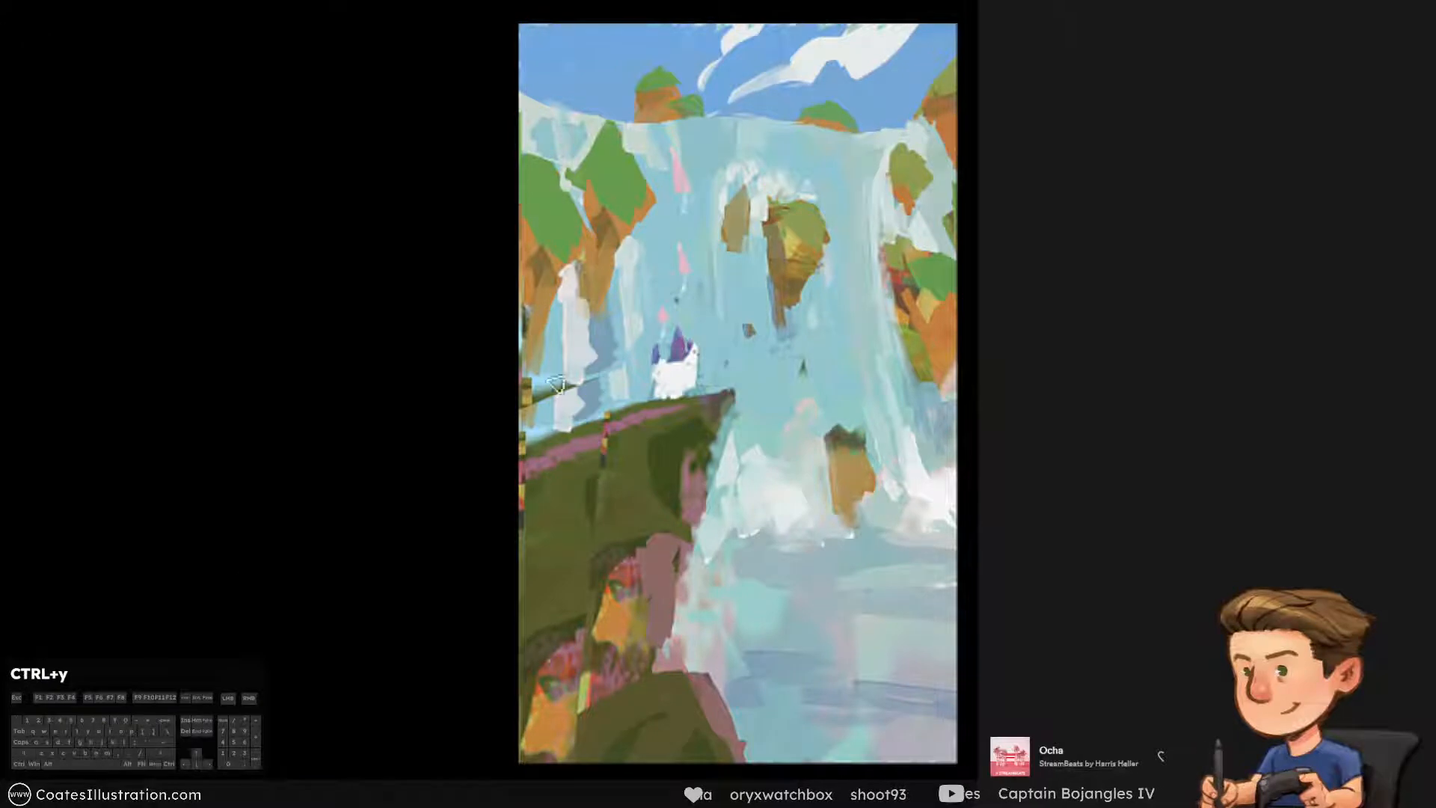
# Paint muted grey-blue water beneath the right-hand cliff
pyautogui.keyDown('alt'); pyautogui.click(922, 416); pyautogui.keyUp('alt')
pyautogui.moveTo(925, 393); pyautogui.dragTo(936, 449)
pyautogui.hotkey('ctrl', 'alt', 'z')
pyautogui.keyDown('alt'); pyautogui.click(882, 308); pyautogui.keyUp('alt')
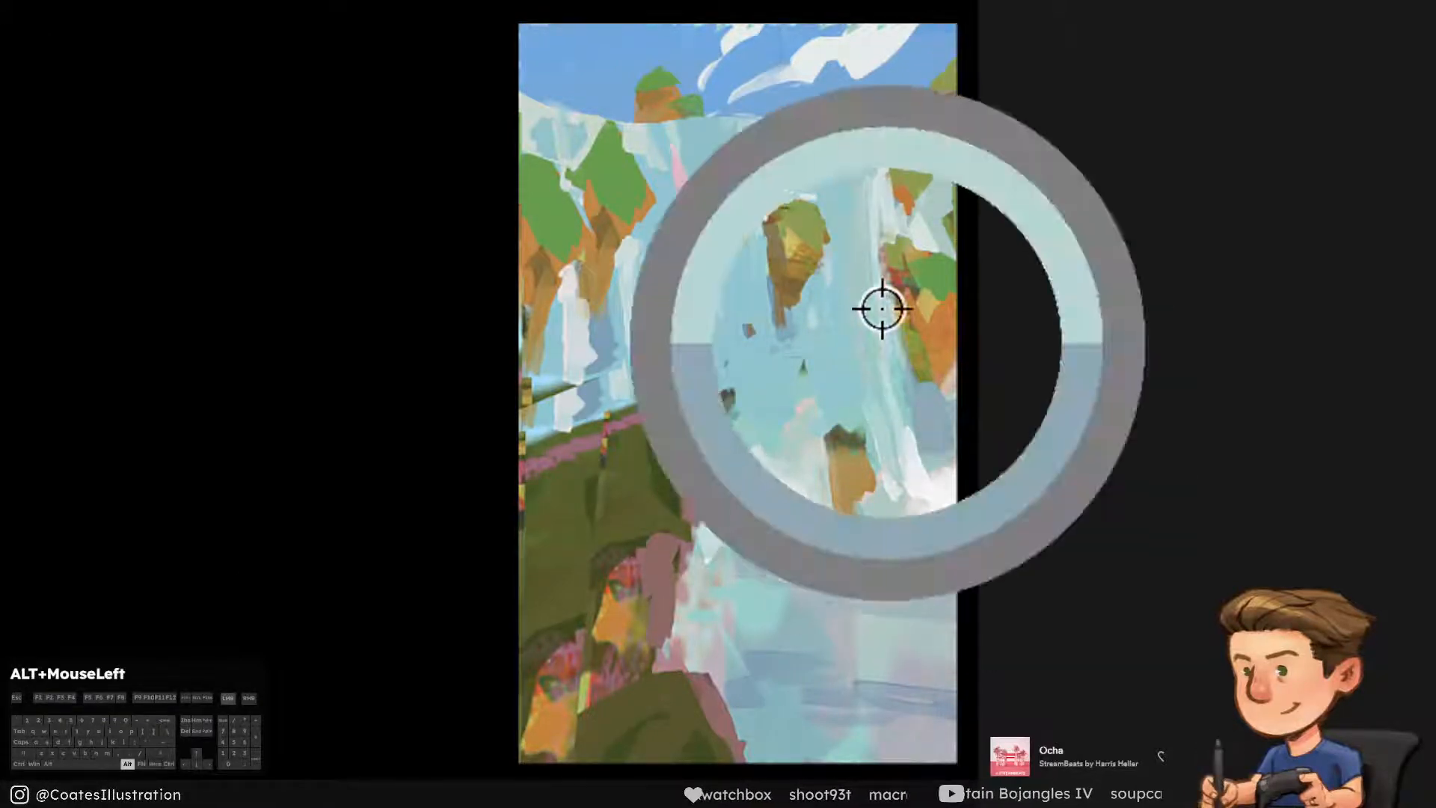
# Repaint the long vertical streaks of the right waterfall with light blues, undoing unwanted strokes
pyautogui.moveTo(885, 295)
pyautogui.mouseDown()
pyautogui.moveTo(890, 218)
pyautogui.moveTo(901, 434)
pyautogui.mouseUp()
pyautogui.hotkey('ctrl', 'alt', 'z')
pyautogui.hotkey('ctrl', 'alt', 'z')
pyautogui.moveTo(869, 254); pyautogui.dragTo(882, 456)
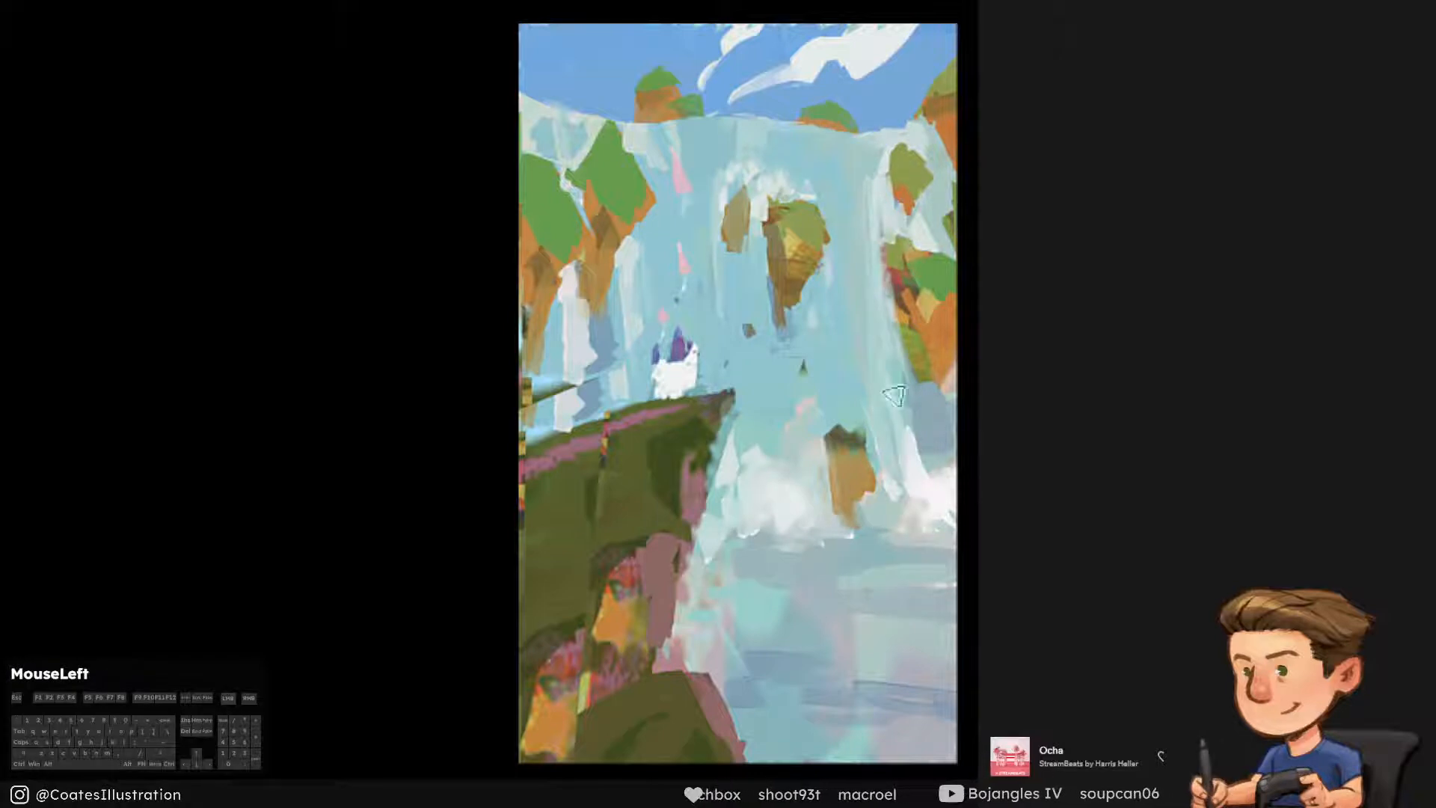
pyautogui.moveTo(894, 395); pyautogui.dragTo(887, 322)
pyautogui.keyDown('alt'); pyautogui.click(894, 346); pyautogui.keyUp('alt')
pyautogui.keyDown('alt'); pyautogui.click(885, 419); pyautogui.keyUp('alt')
pyautogui.moveTo(890, 408)
pyautogui.mouseDown()
pyautogui.moveTo(907, 475)
pyautogui.moveTo(891, 509)
pyautogui.moveTo(893, 426)
pyautogui.mouseUp()
pyautogui.hotkey('ctrl', 'alt', 'z')
# Add white foam at the base of the right waterfall beside the lower floating rock
pyautogui.keyDown('alt'); pyautogui.click(920, 500); pyautogui.keyUp('alt')
pyautogui.hotkey('ctrl', 'alt', 'z')
pyautogui.hotkey('ctrl', 'alt', 'z')
pyautogui.moveTo(867, 527); pyautogui.dragTo(887, 469)
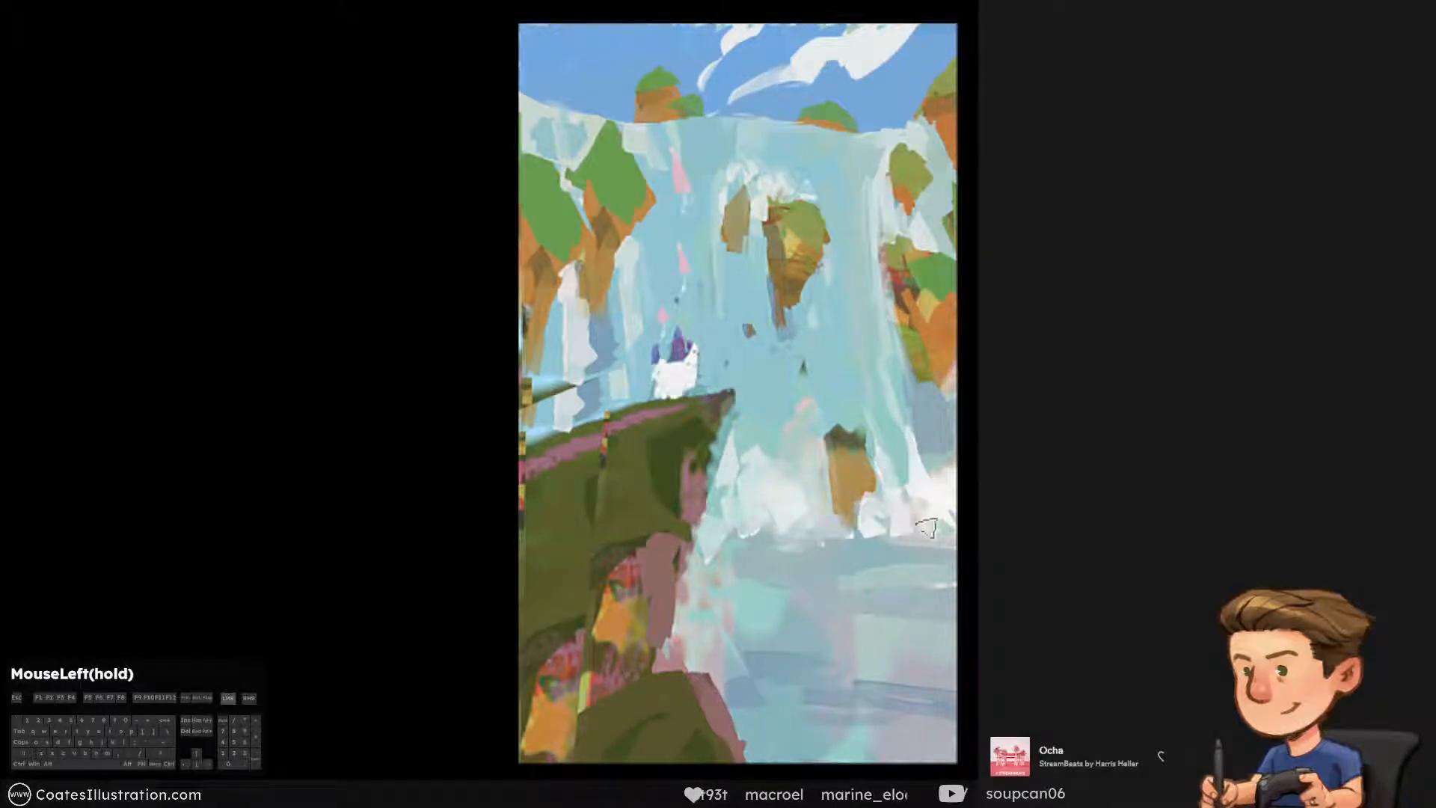
# Brush horizontal grey-blue strokes along the waterline below the foam to define the pool's far edge
pyautogui.moveTo(774, 545); pyautogui.dragTo(920, 550)
pyautogui.keyDown('alt'); pyautogui.click(875, 577); pyautogui.keyUp('alt')
pyautogui.moveTo(813, 552)
pyautogui.mouseDown()
pyautogui.moveTo(889, 548)
pyautogui.moveTo(871, 529)
pyautogui.moveTo(758, 562)
pyautogui.moveTo(801, 559)
pyautogui.mouseUp()
pyautogui.keyDown('alt'); pyautogui.click(916, 585); pyautogui.keyUp('alt')
pyautogui.hotkey('ctrl', 'alt', 'z')
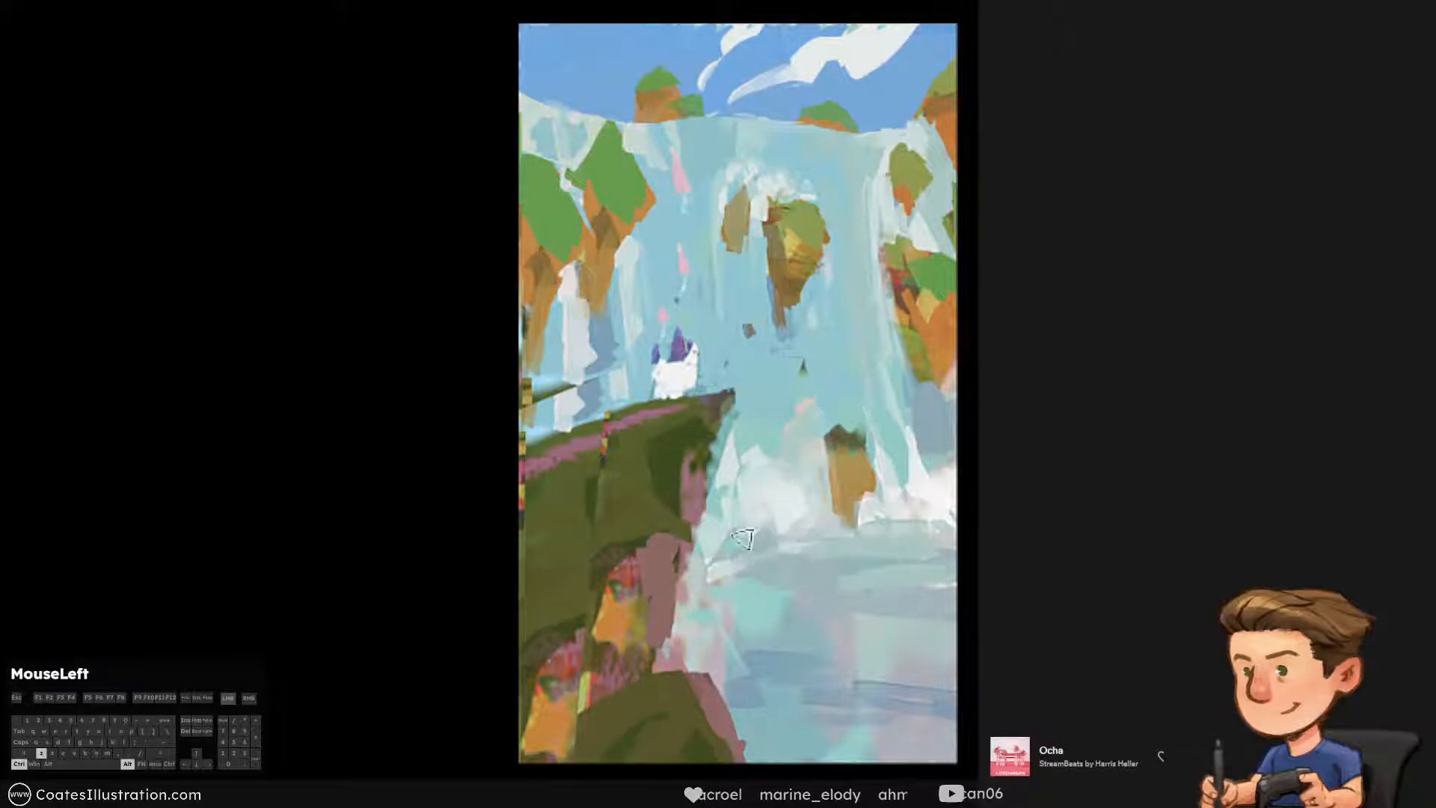
# Extend the white mist and foam at the waterfall base toward the green cliff
pyautogui.keyDown('alt'); pyautogui.click(779, 515); pyautogui.keyUp('alt')
pyautogui.moveTo(708, 536)
pyautogui.mouseDown()
pyautogui.moveTo(830, 528)
pyautogui.moveTo(776, 542)
pyautogui.mouseUp()
pyautogui.press(']')
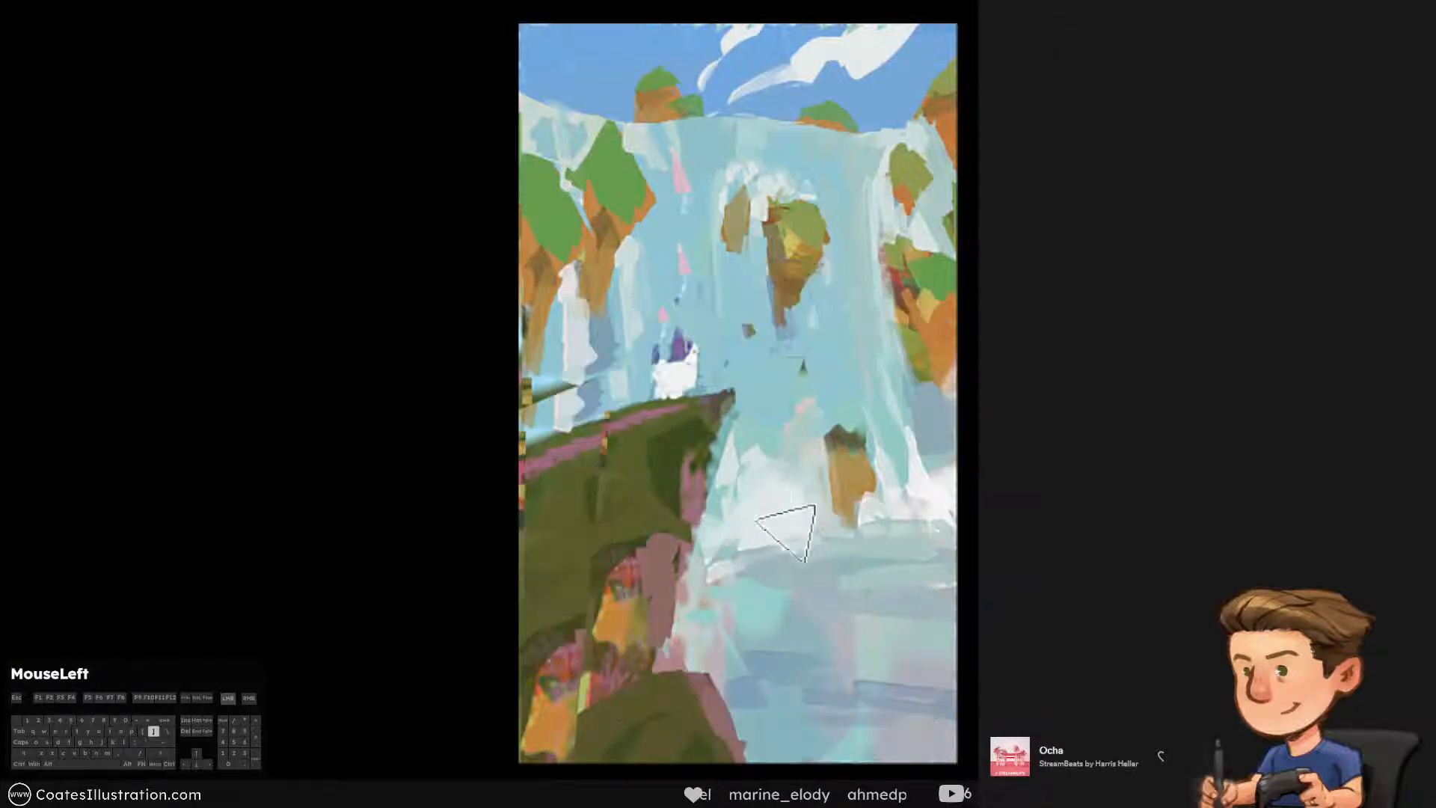
pyautogui.keyDown('alt'); pyautogui.click(784, 538); pyautogui.keyUp('alt')
pyautogui.press('[')
pyautogui.hotkey('ctrl', 'alt', 'z')
pyautogui.click(740, 499)
# Reshape the tip of the green cliff ledge beside the castle, undoing excess strokes, and save the painting
pyautogui.keyDown('alt'); pyautogui.click(746, 401); pyautogui.keyUp('alt')
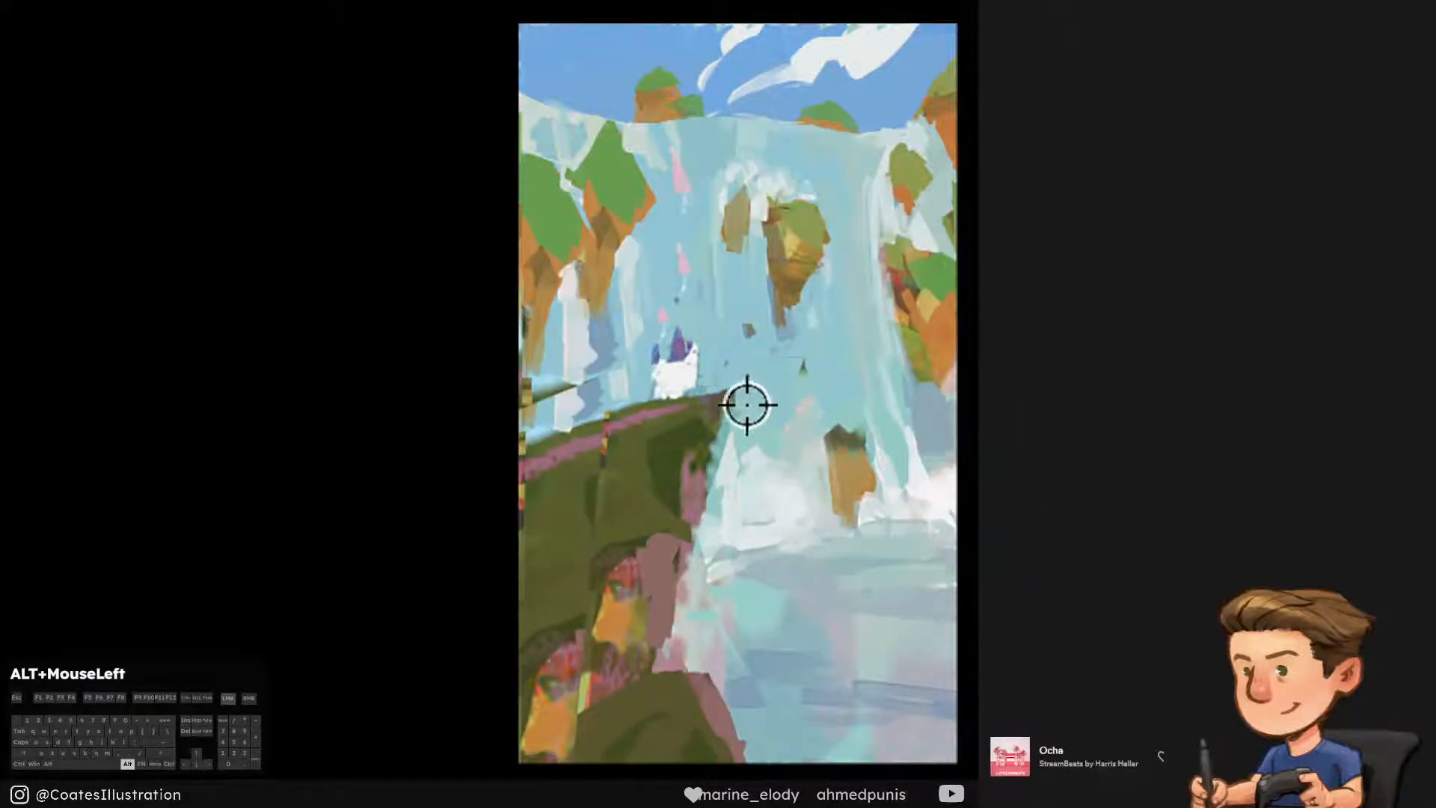
pyautogui.moveTo(747, 401); pyautogui.dragTo(781, 407)
pyautogui.hotkey('ctrl', 'alt', 'z')
pyautogui.press('[')
pyautogui.moveTo(718, 372)
pyautogui.mouseDown()
pyautogui.moveTo(735, 378)
pyautogui.moveTo(732, 413)
pyautogui.moveTo(782, 380)
pyautogui.mouseUp()
pyautogui.keyDown('alt'); pyautogui.click(711, 401); pyautogui.keyUp('alt')
pyautogui.hotkey('ctrl', 'alt', 'z')
pyautogui.hotkey('ctrl', 'alt', 'z')
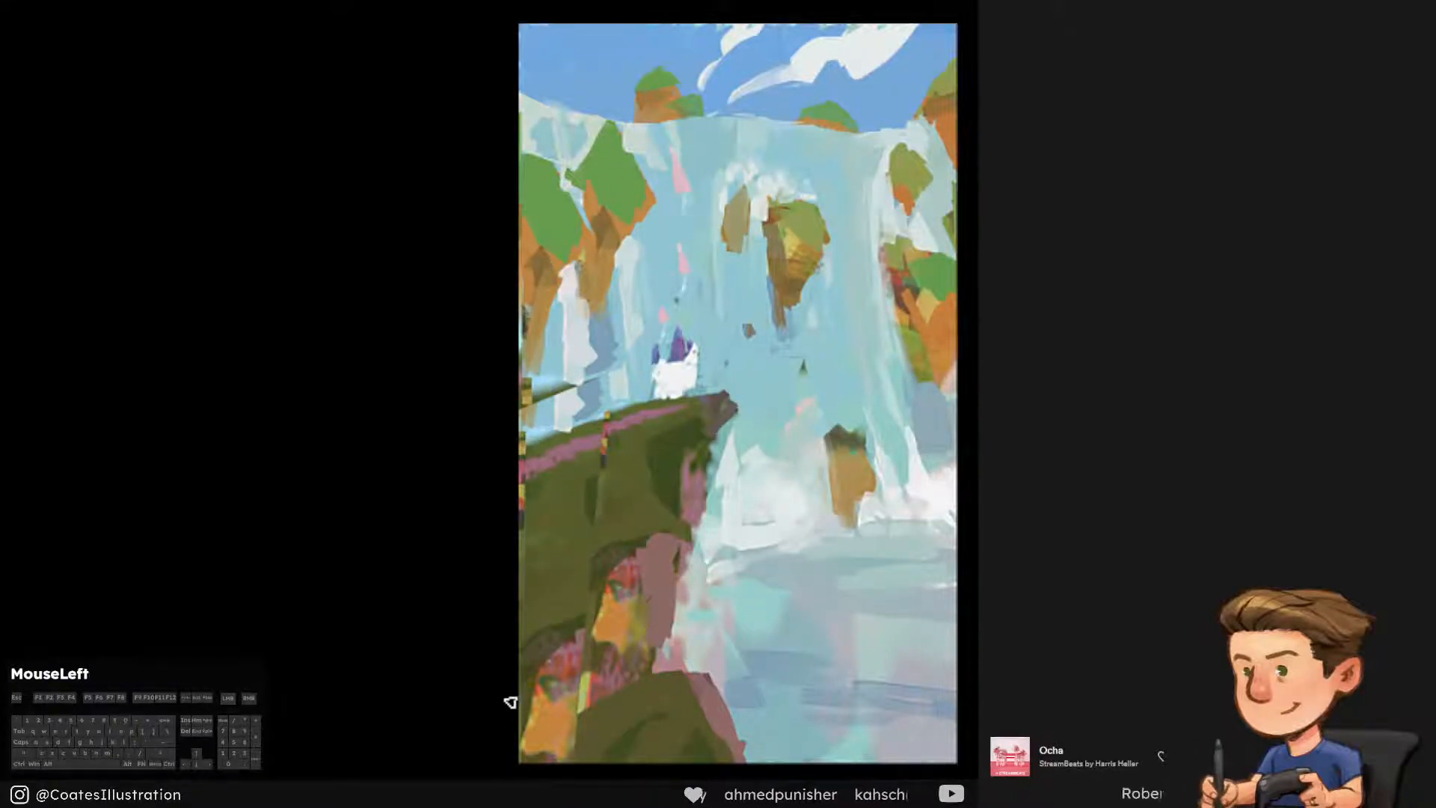
pyautogui.hotkey('ctrl', 's')
# Cover the dark sliver of ledge at the left edge with vertical pale blue waterfall strokes
pyautogui.keyDown('alt'); pyautogui.click(545, 359); pyautogui.keyUp('alt')
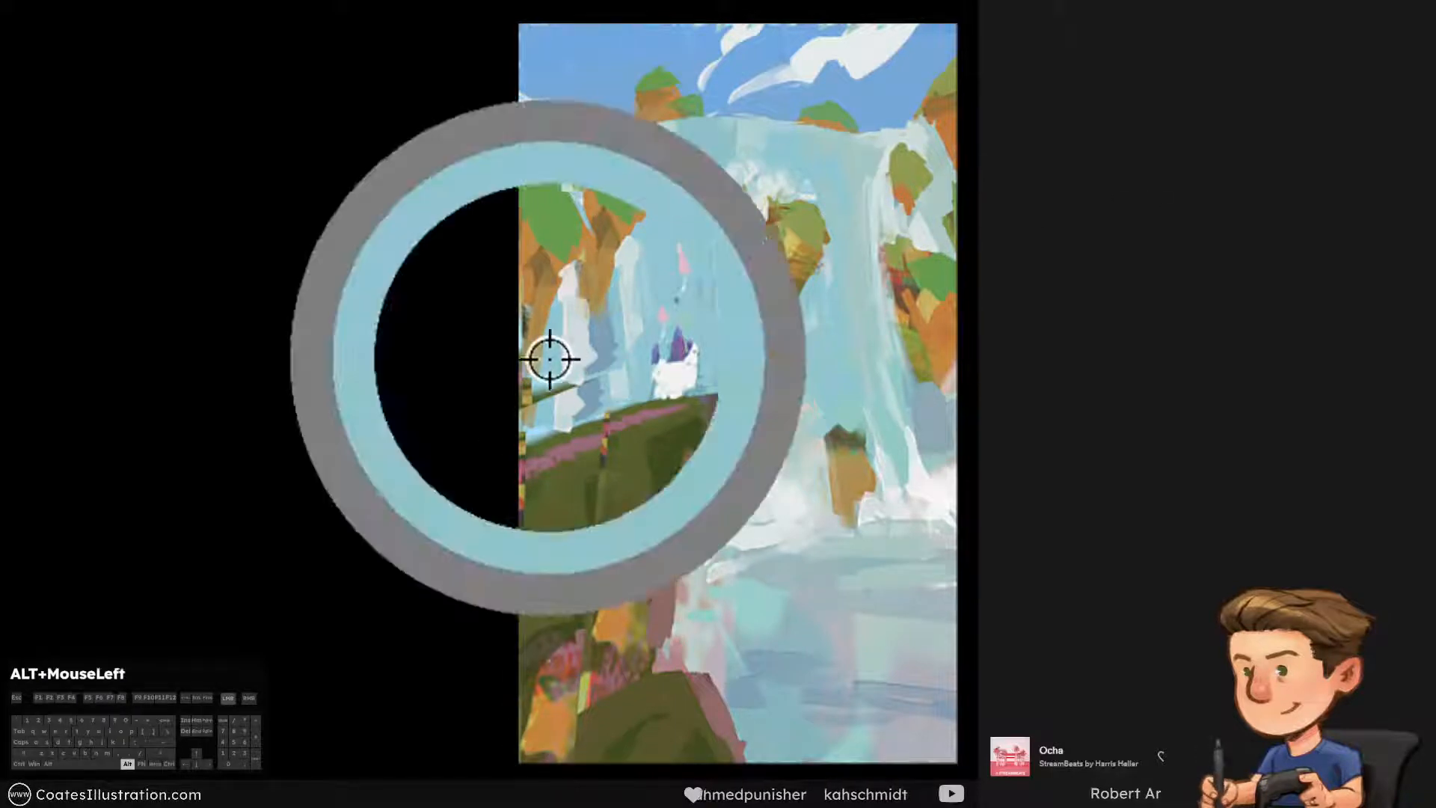
pyautogui.keyDown('alt'); pyautogui.click(572, 372); pyautogui.keyUp('alt')
pyautogui.moveTo(564, 317); pyautogui.dragTo(558, 395)
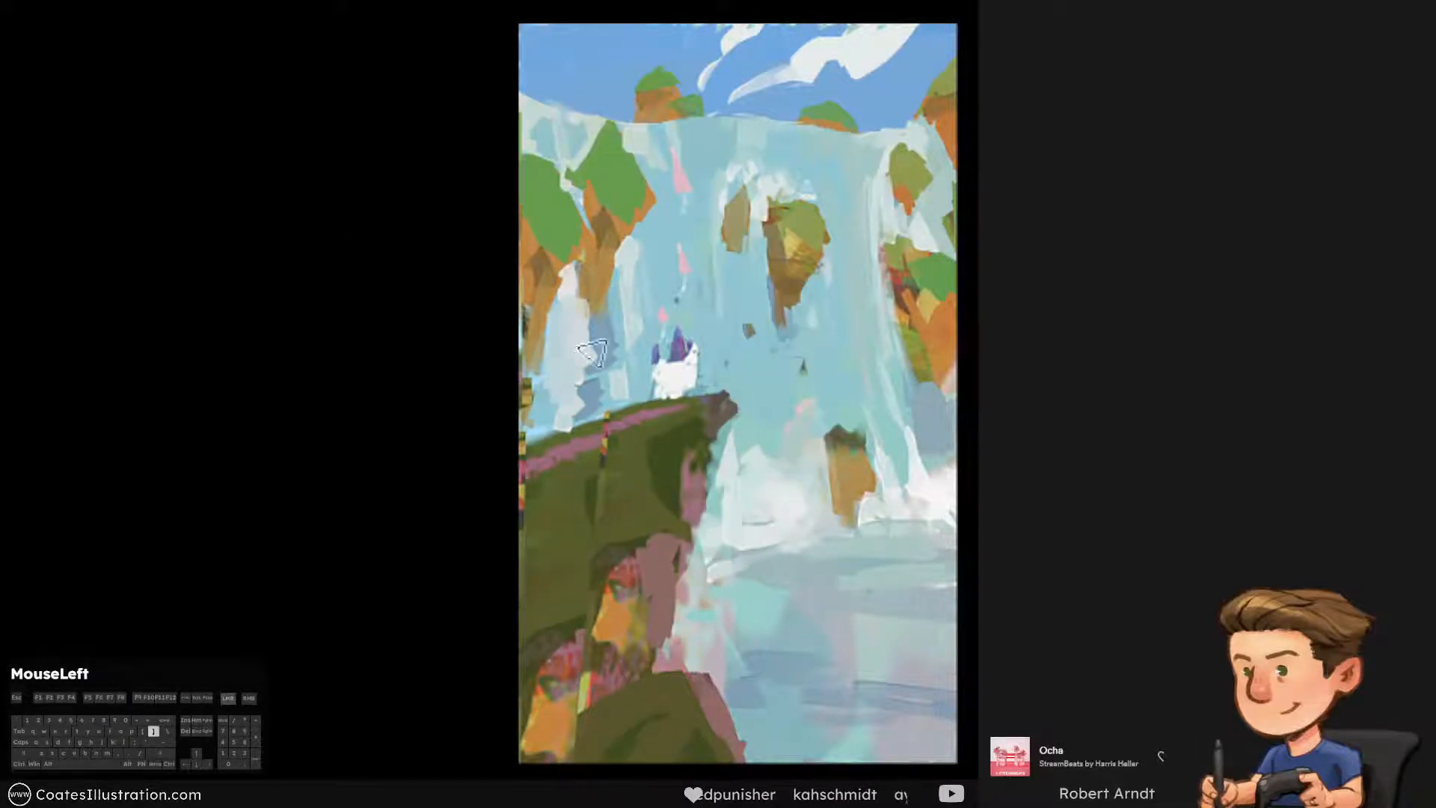
pyautogui.keyDown('alt'); pyautogui.click(678, 292); pyautogui.keyUp('alt')
pyautogui.moveTo(590, 344); pyautogui.dragTo(594, 414)
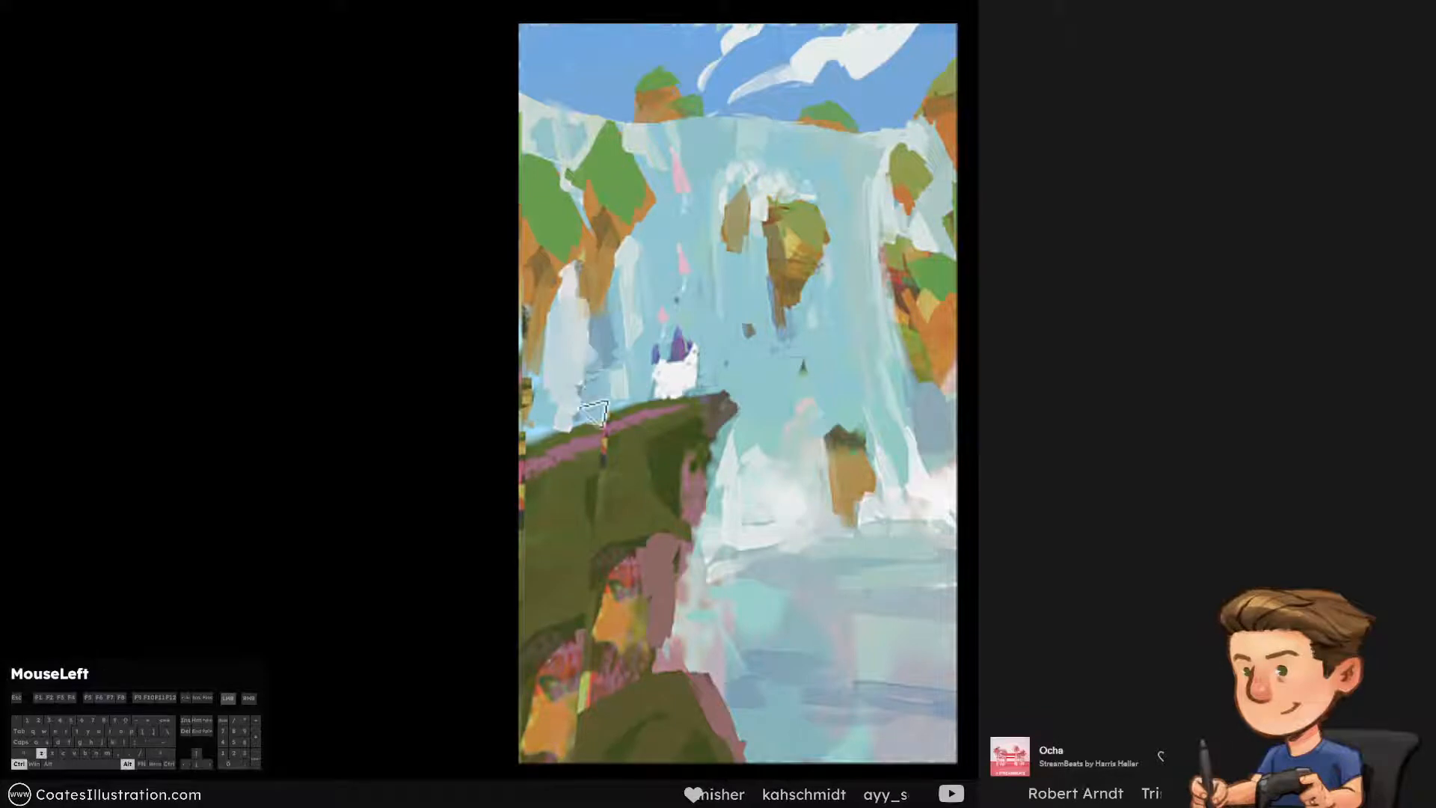
pyautogui.moveTo(566, 286); pyautogui.dragTo(569, 436)
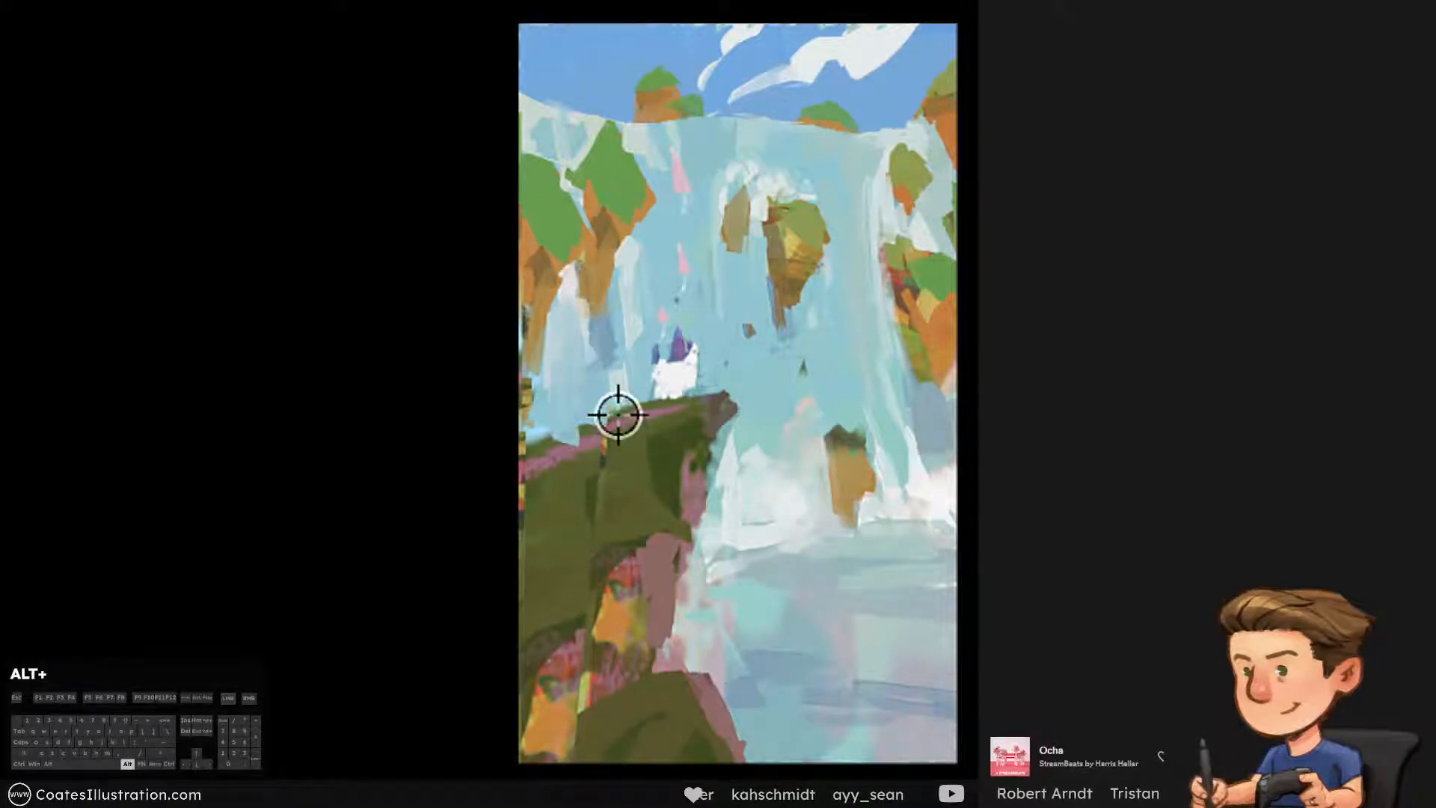
# Repaint the upper edge of the cliff in olive green along the pink path
pyautogui.keyDown('alt'); pyautogui.click(617, 421); pyautogui.keyUp('alt')
pyautogui.moveTo(641, 408)
pyautogui.mouseDown()
pyautogui.moveTo(517, 461)
pyautogui.moveTo(531, 449)
pyautogui.moveTo(627, 503)
pyautogui.mouseUp()
pyautogui.keyDown('alt'); pyautogui.click(634, 470); pyautogui.keyUp('alt')
pyautogui.keyDown('alt'); pyautogui.click(643, 425); pyautogui.keyUp('alt')
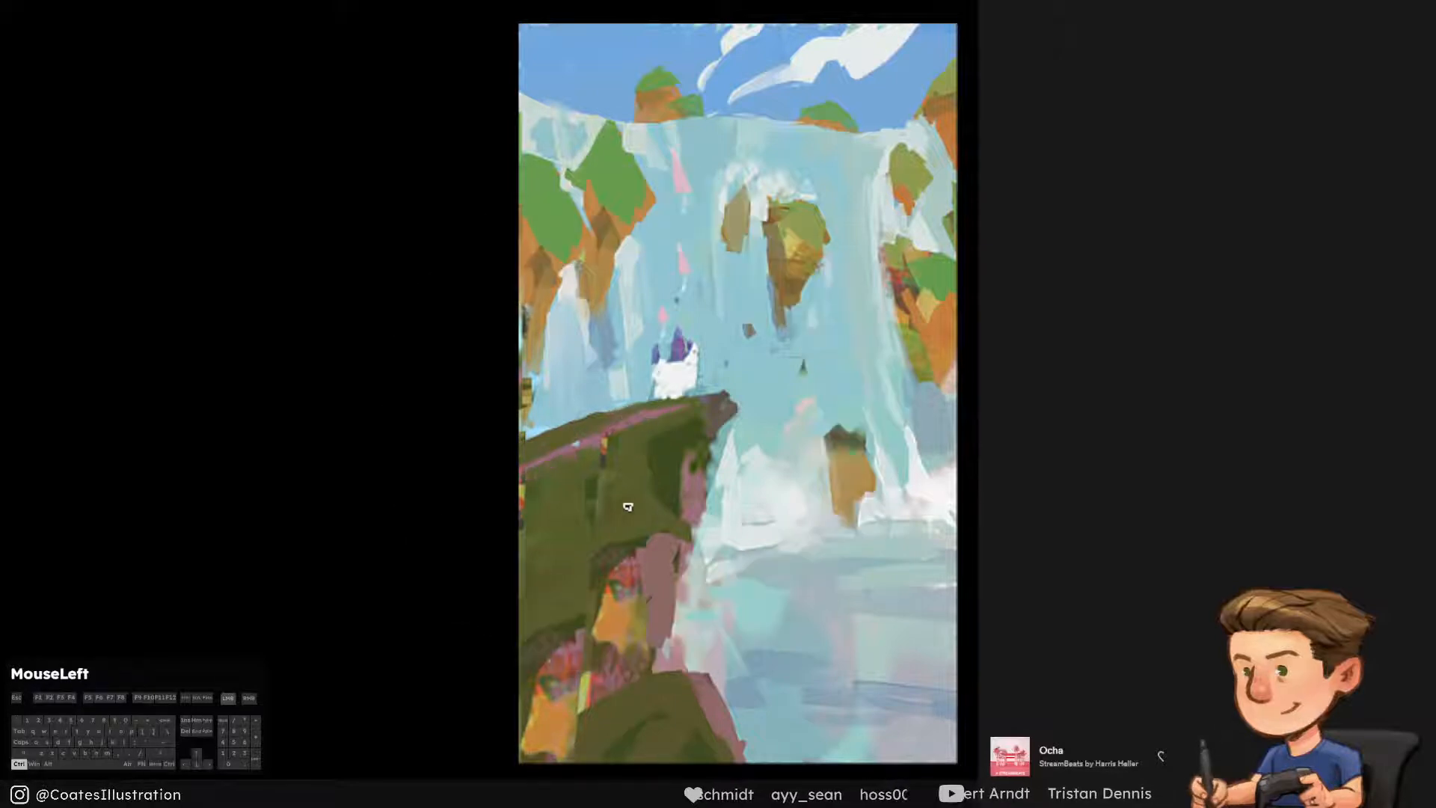
pyautogui.hotkey('ctrl', 'alt', 'z')
# Paint a curving pink path across the lower left of the green cliff, undoing rejected strokes
pyautogui.keyDown('alt'); pyautogui.click(644, 416); pyautogui.keyUp('alt')
pyautogui.moveTo(607, 449)
pyautogui.mouseDown()
pyautogui.moveTo(492, 503)
pyautogui.moveTo(502, 537)
pyautogui.mouseUp()
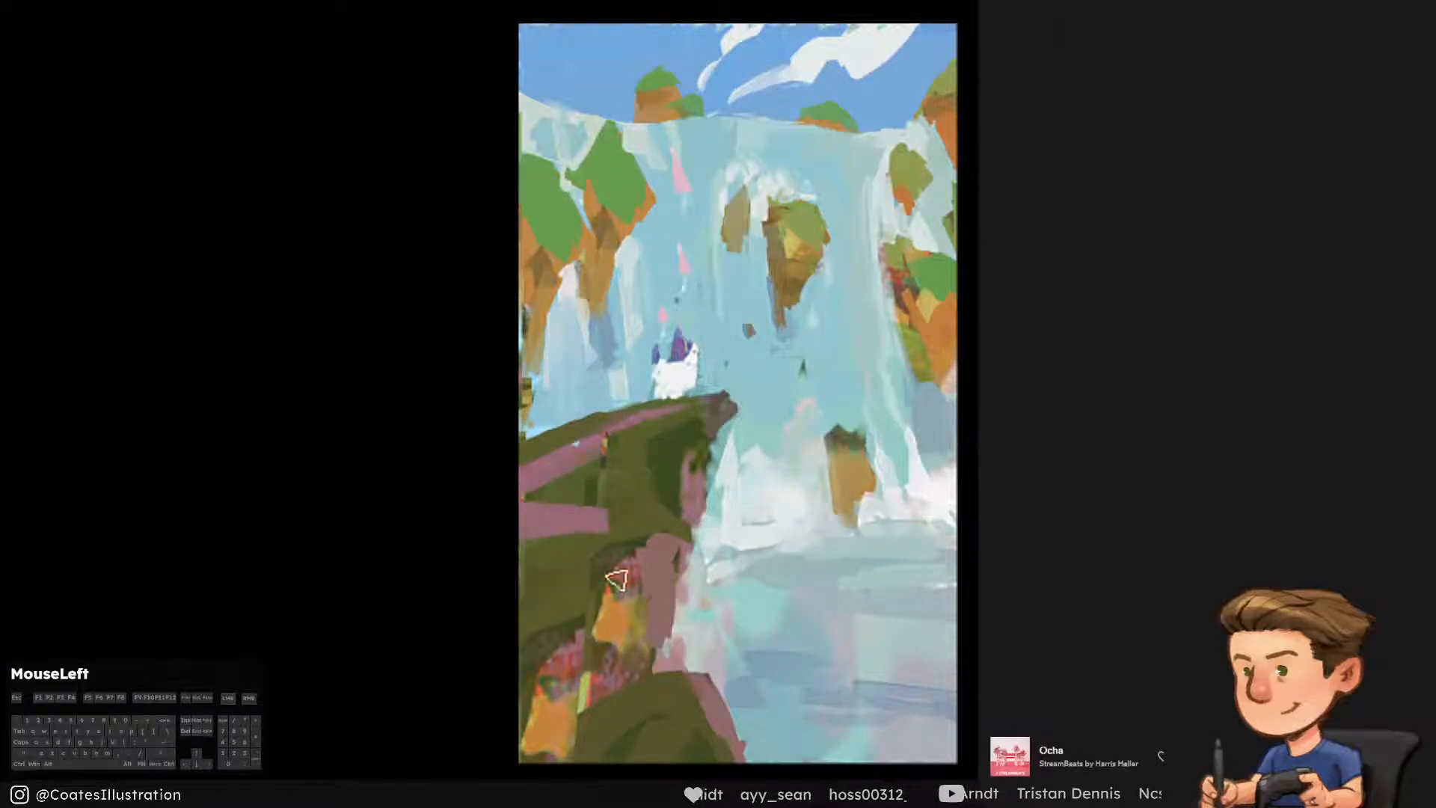
pyautogui.hotkey('ctrl', 'alt', 'z')
pyautogui.moveTo(611, 447); pyautogui.dragTo(619, 541)
pyautogui.moveTo(560, 502); pyautogui.dragTo(498, 515)
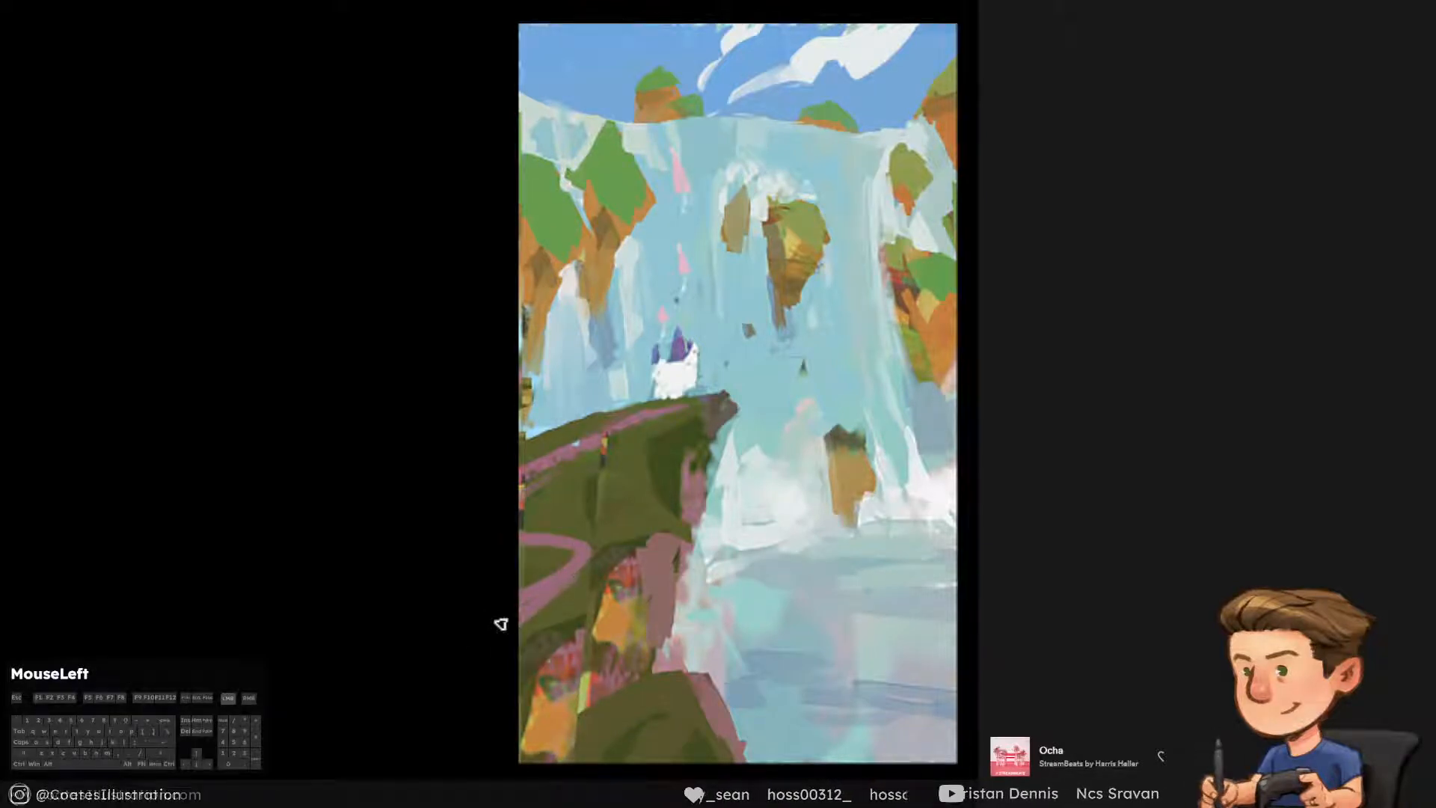
# Blend olive greens across the slope between the two pink paths, touch up the castle, and save
pyautogui.keyDown('alt'); pyautogui.click(602, 486); pyautogui.keyUp('alt')
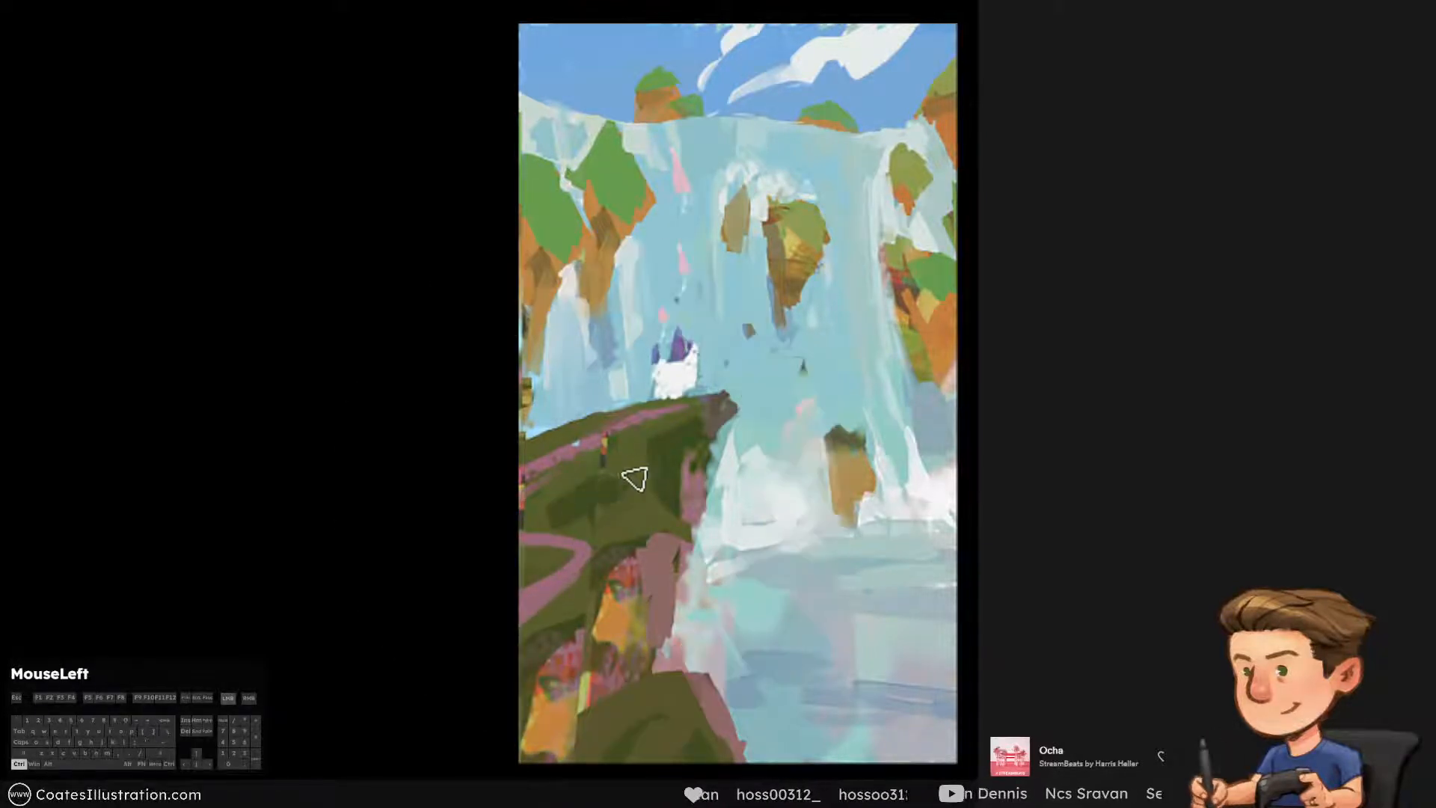
pyautogui.keyDown('alt'); pyautogui.click(631, 513); pyautogui.keyUp('alt')
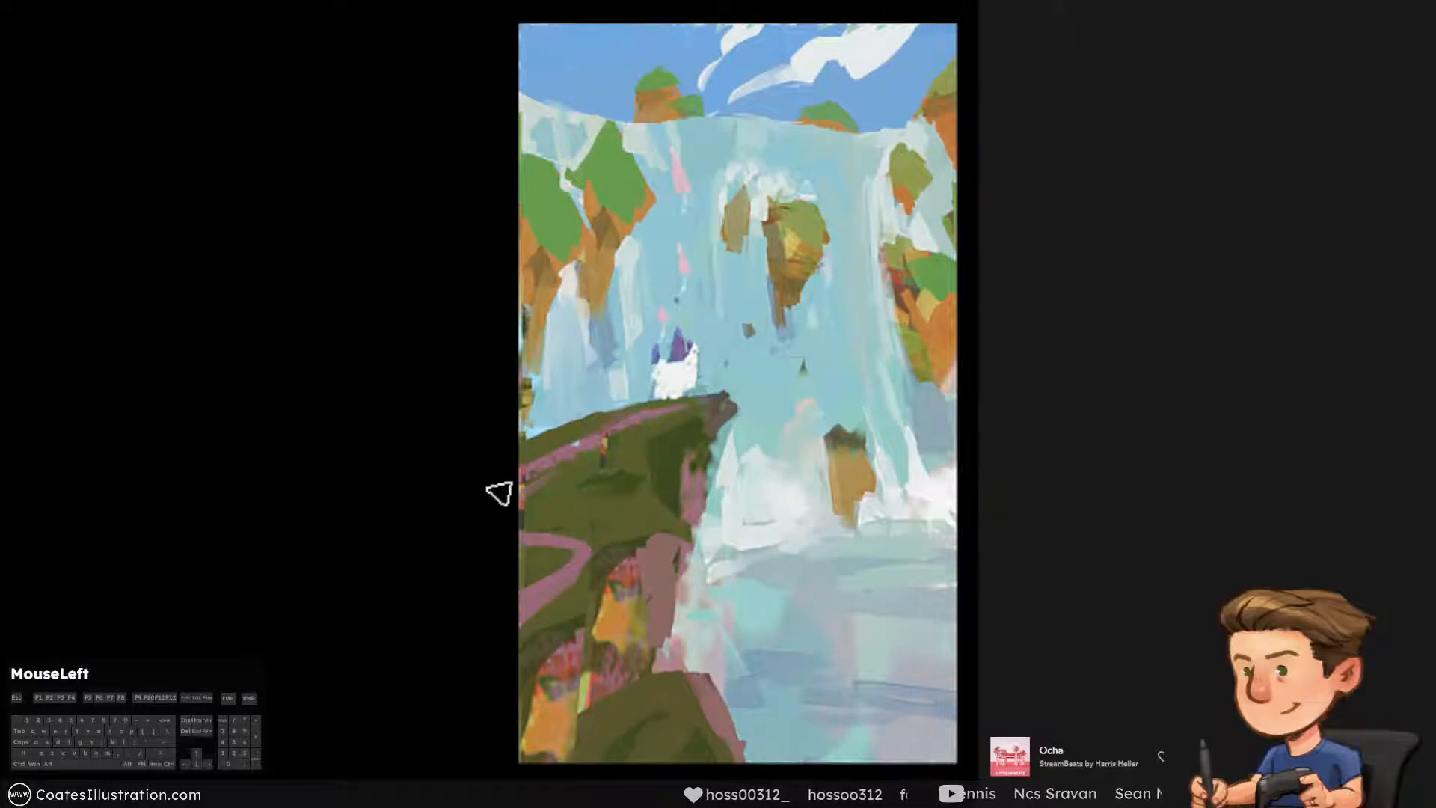
pyautogui.keyDown('alt'); pyautogui.click(691, 368); pyautogui.keyUp('alt')
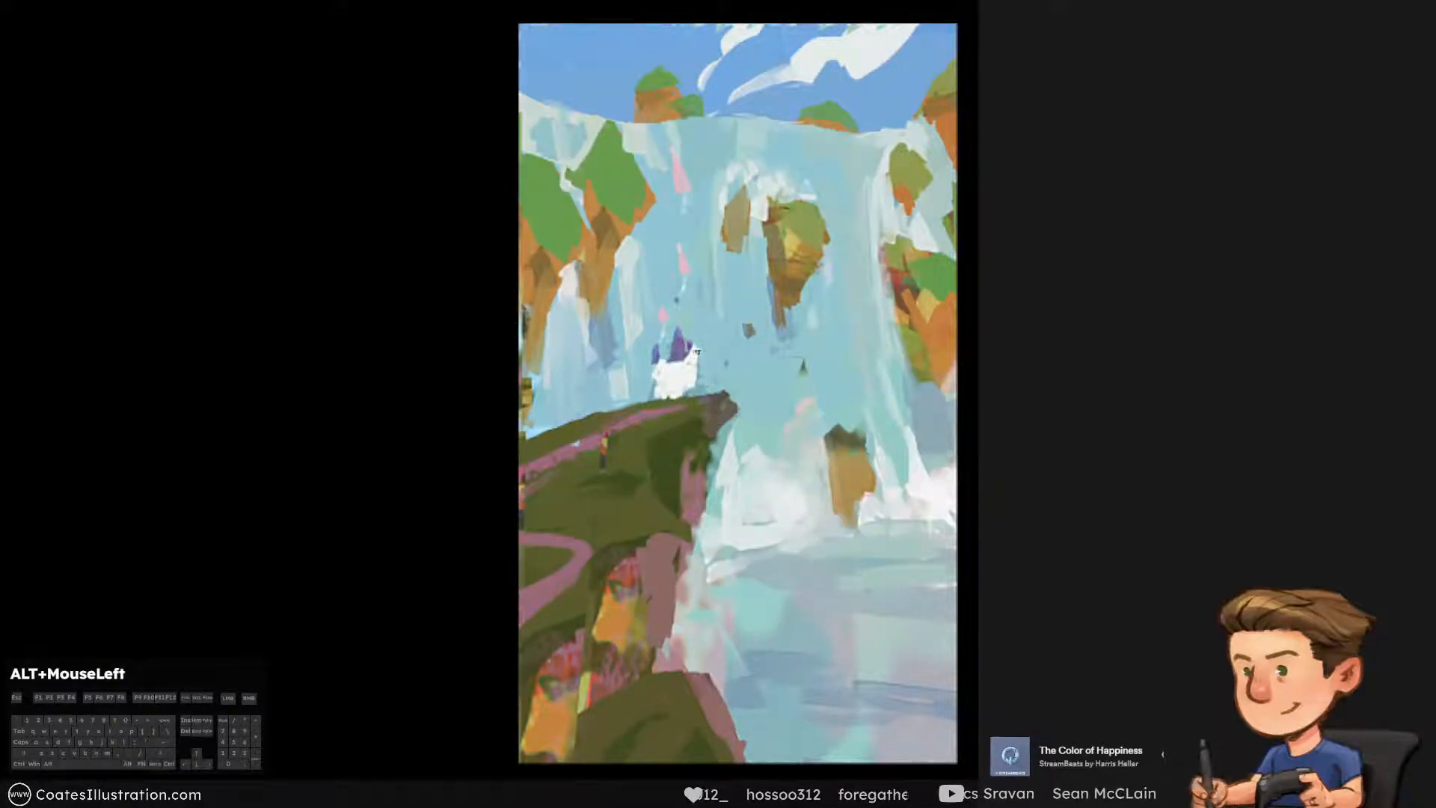
pyautogui.hotkey('ctrl', 's')
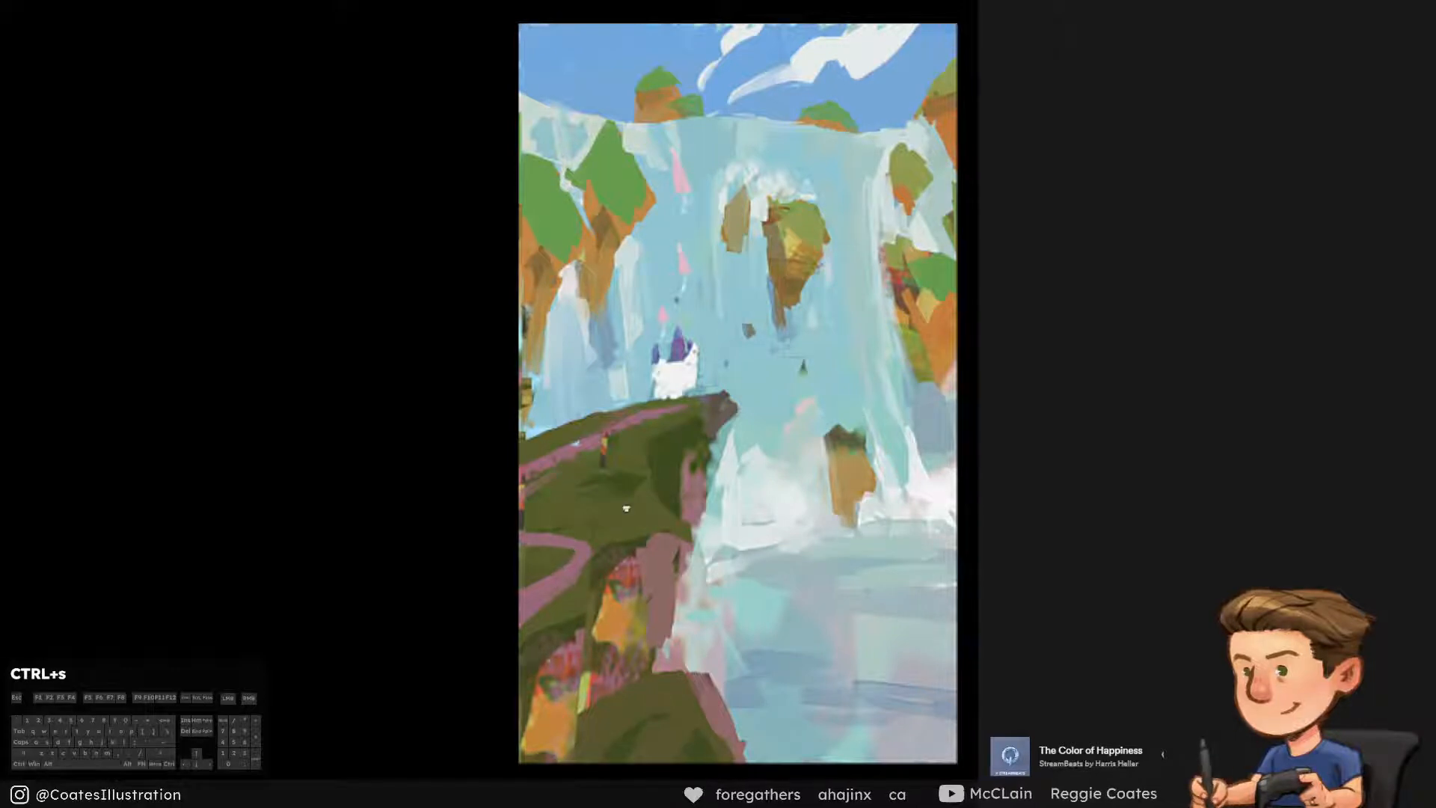
pyautogui.click(998, 403)
pyautogui.click(998, 403)
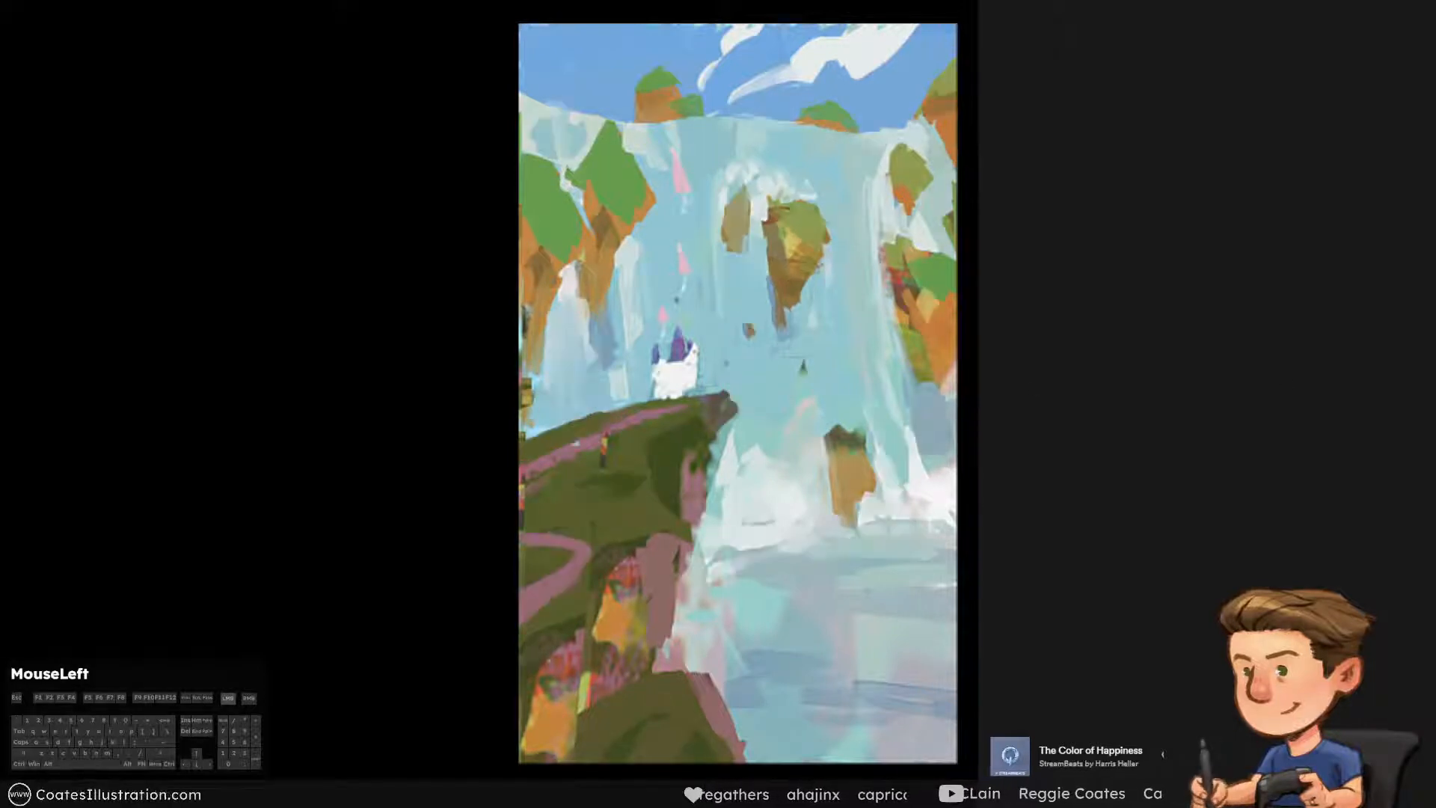
# Compare the current painting with its earlier state
pyautogui.click(999, 404)
pyautogui.click(998, 404)
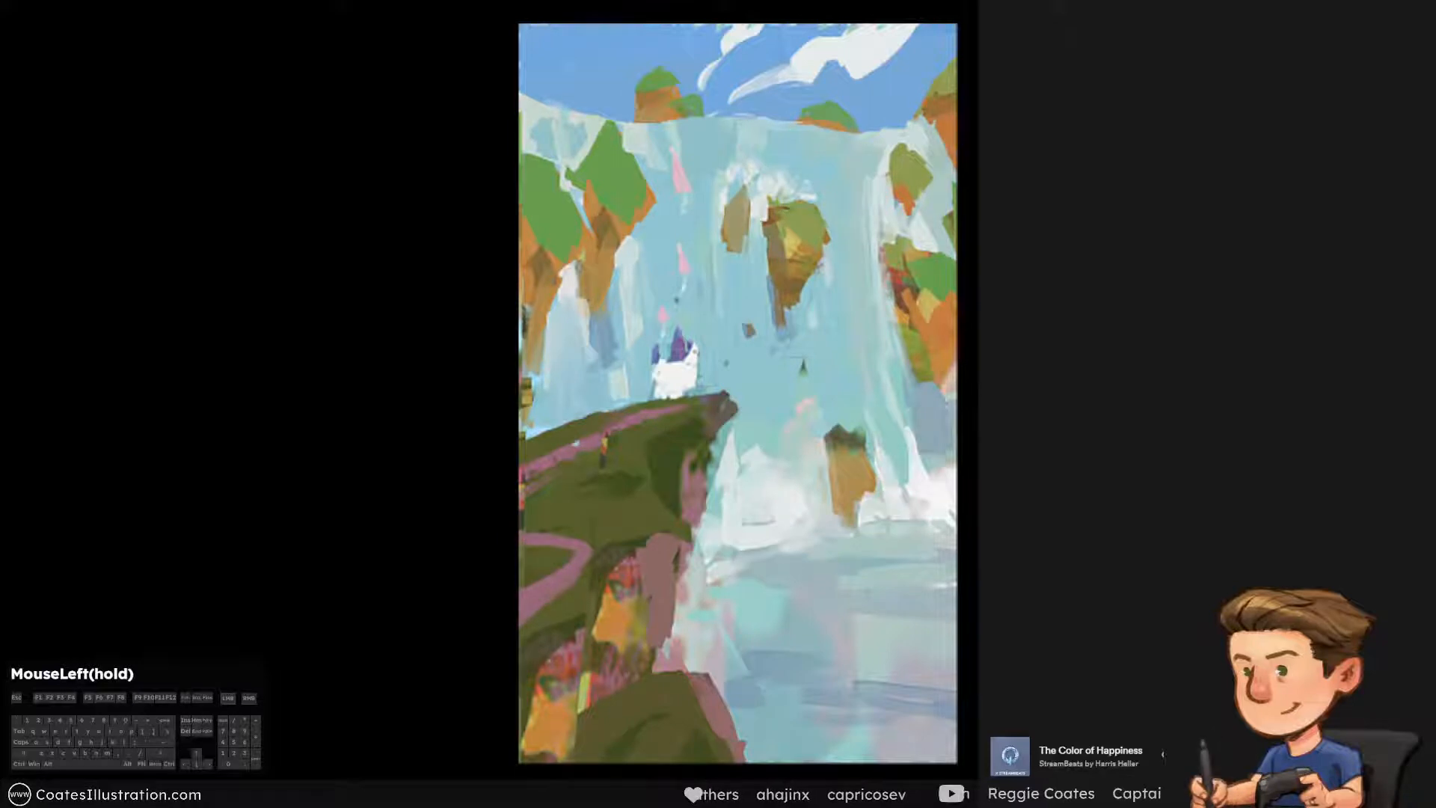
pyautogui.click(998, 404)
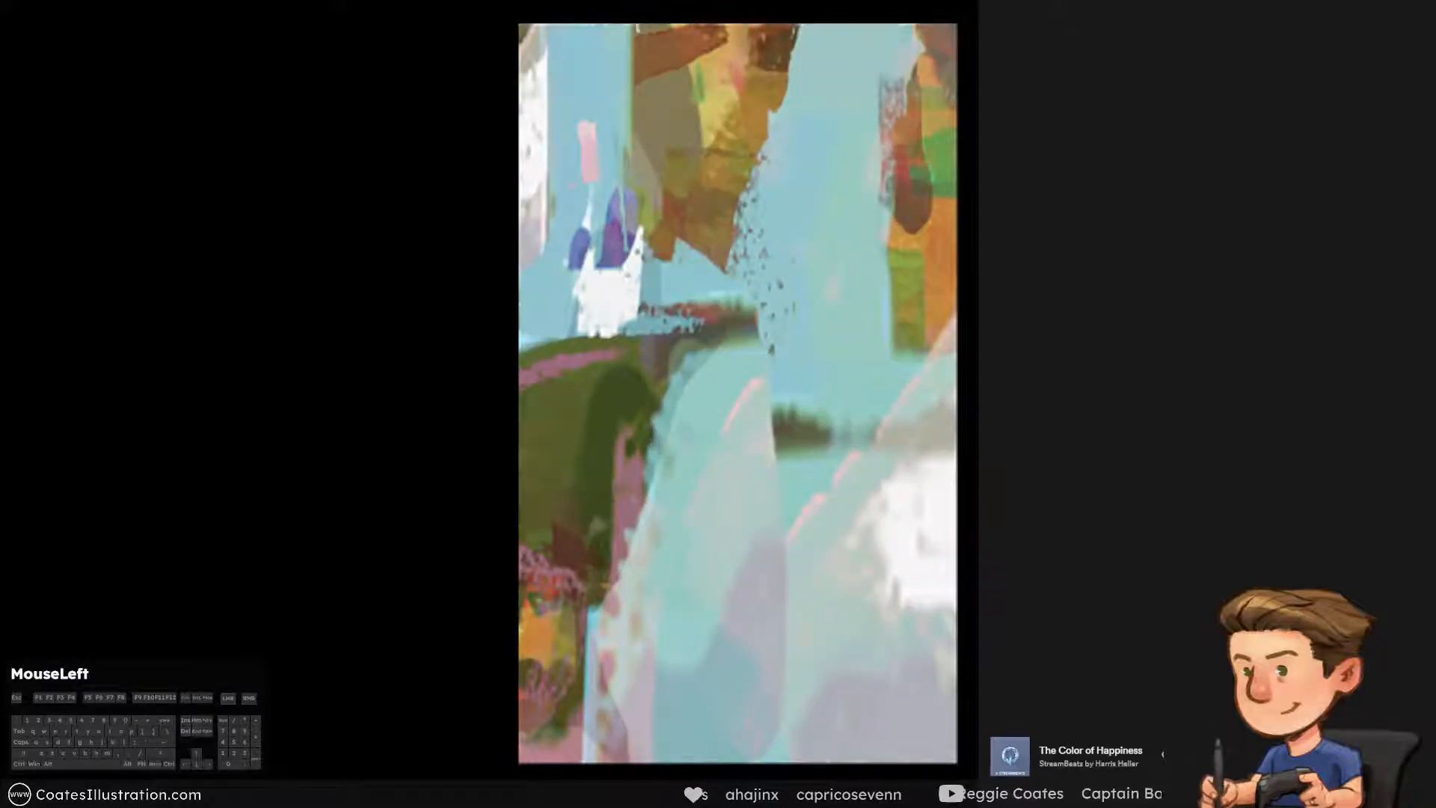
pyautogui.click(998, 404)
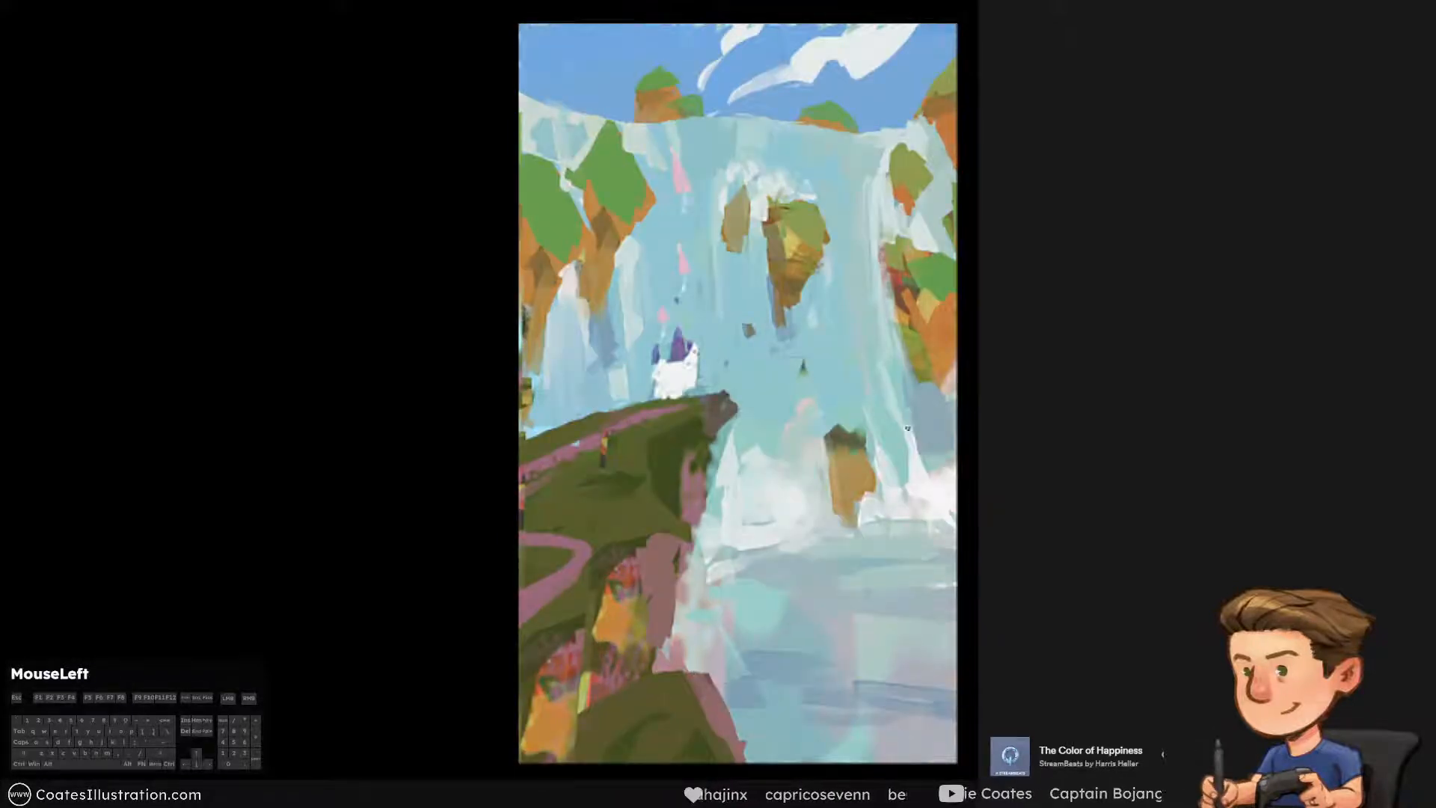
# Paint pale vertical waterfall streaks between the central floating rock and the right cliff, sampling near-white mist and undoing rejected strokes
pyautogui.keyDown('alt'); pyautogui.click(907, 474); pyautogui.keyUp('alt')
pyautogui.moveTo(868, 216); pyautogui.dragTo(870, 250)
pyautogui.hotkey('ctrl', 'z')
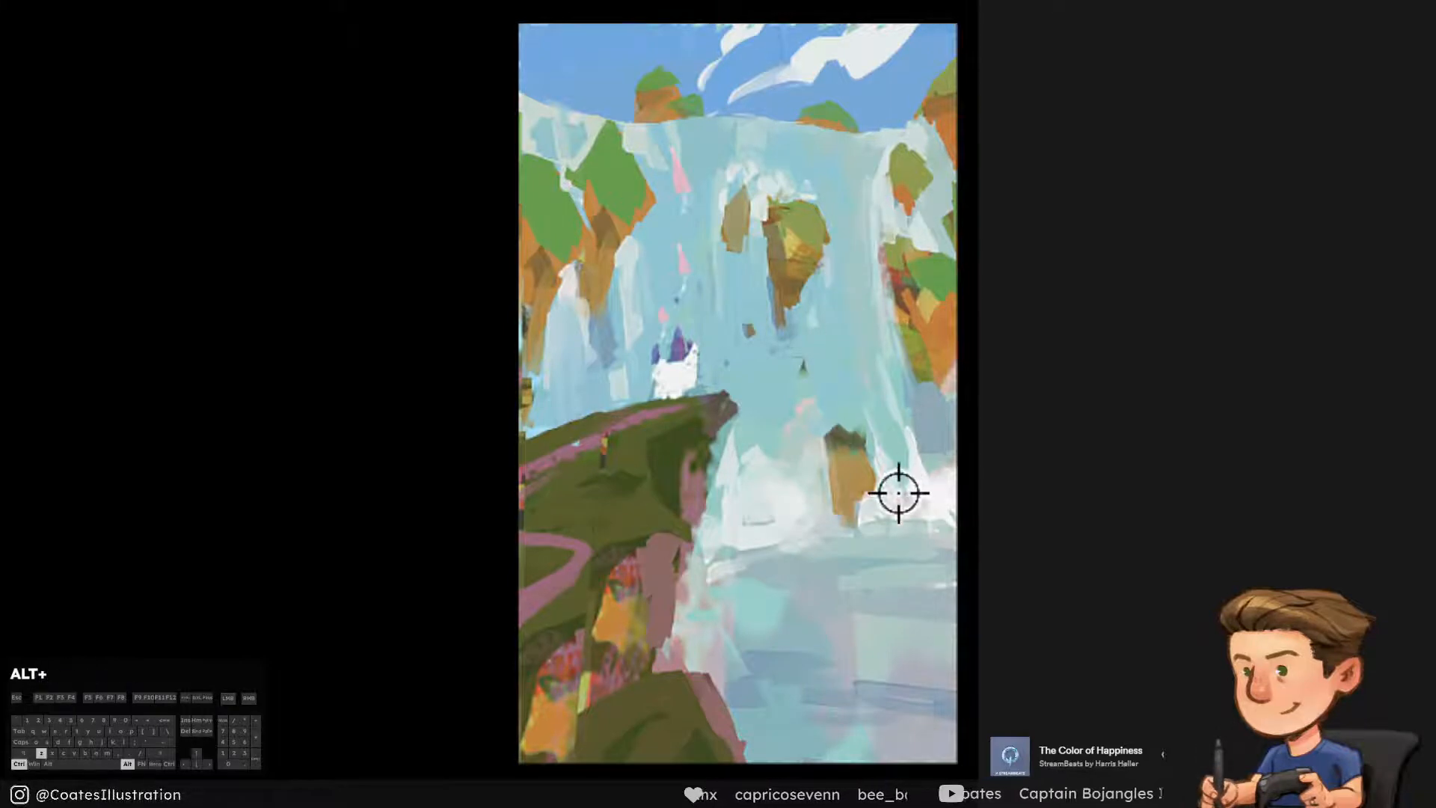
pyautogui.keyDown('alt'); pyautogui.click(898, 493); pyautogui.keyUp('alt')
pyautogui.moveTo(837, 191); pyautogui.dragTo(912, 516)
pyautogui.hotkey('ctrl', 'alt', 'z')
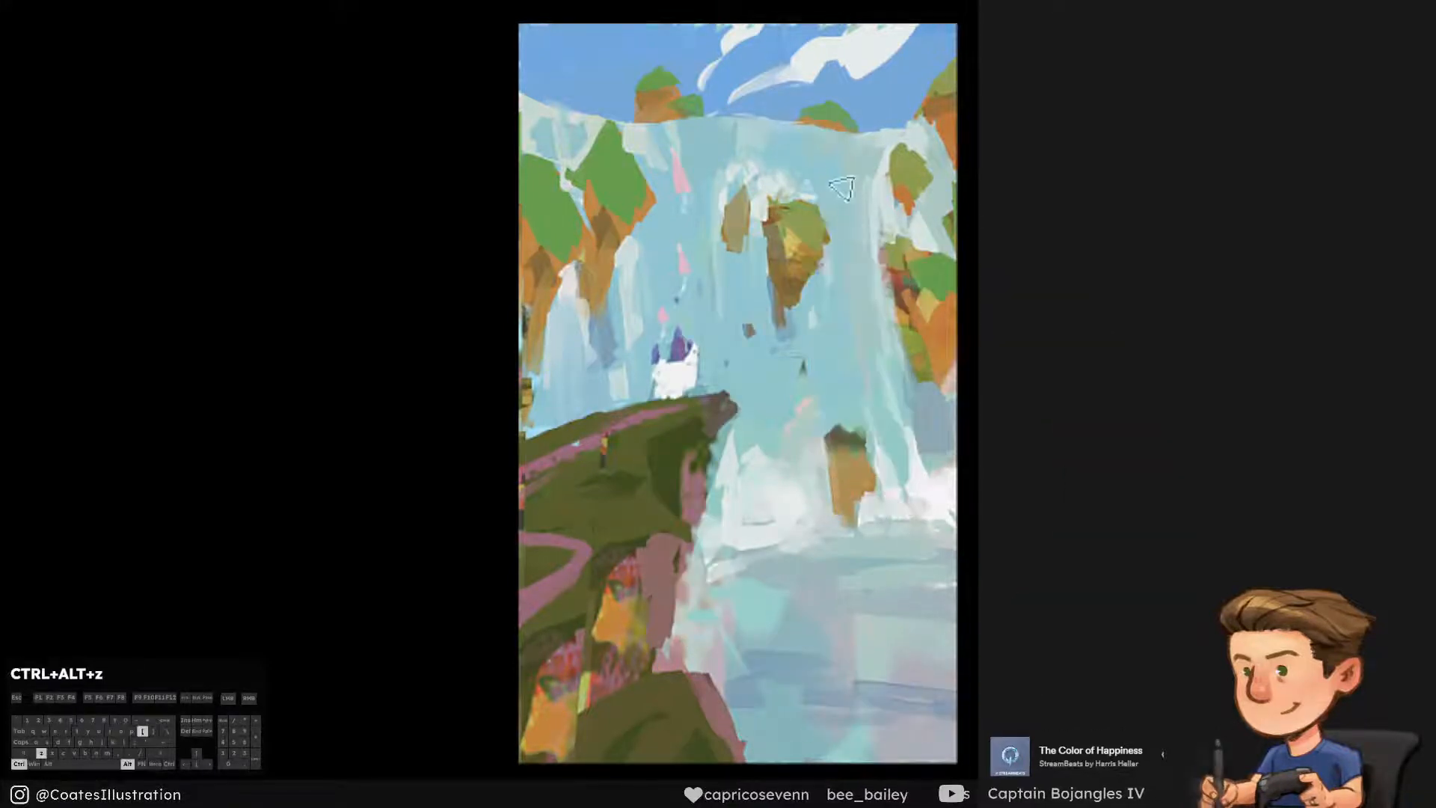
pyautogui.moveTo(842, 188); pyautogui.dragTo(848, 439)
pyautogui.hotkey('ctrl', 'alt', 'z')
pyautogui.moveTo(835, 279); pyautogui.dragTo(827, 377)
pyautogui.hotkey('ctrl', 'alt', 'z')
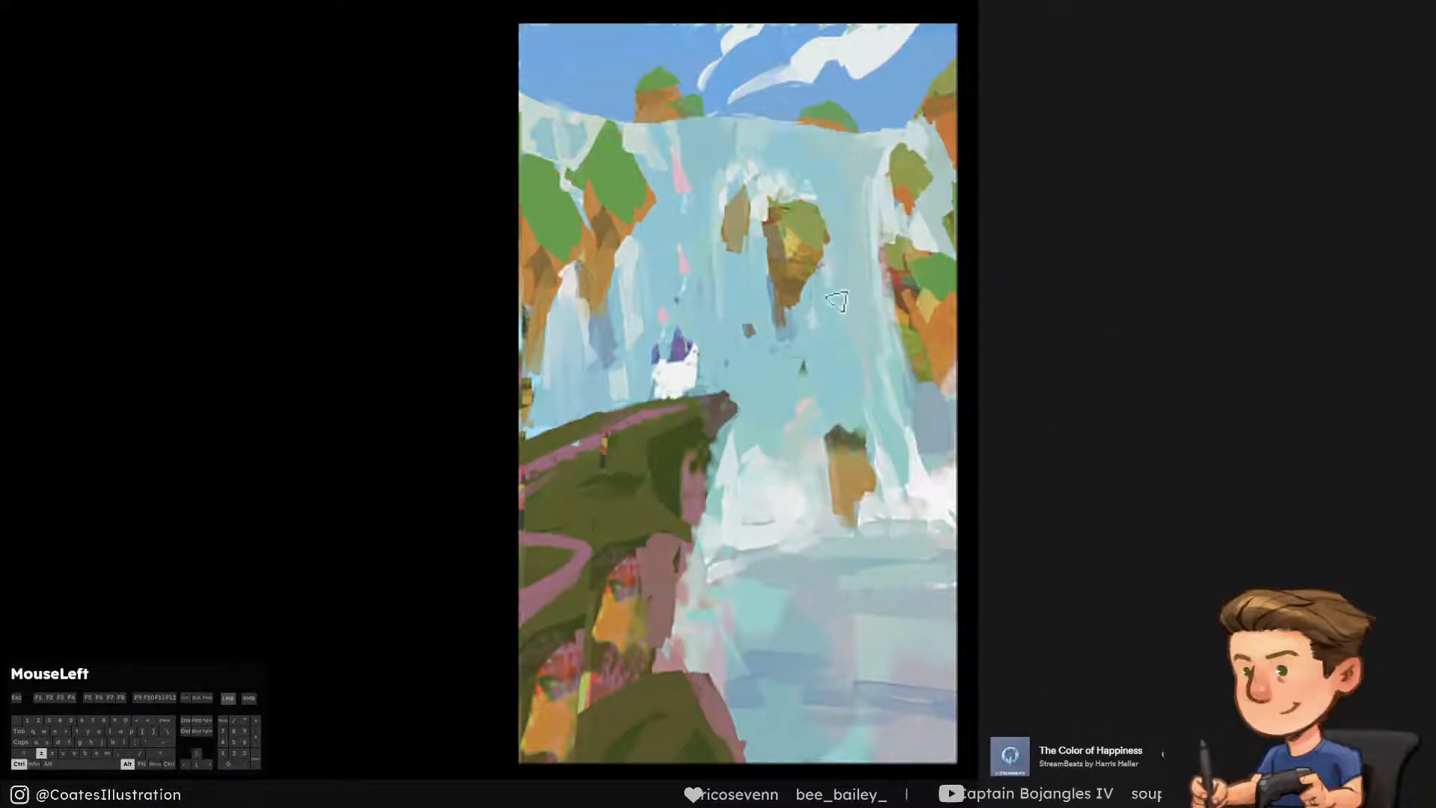
pyautogui.moveTo(834, 261); pyautogui.dragTo(823, 358)
pyautogui.hotkey('ctrl', 'alt', 'z')
pyautogui.moveTo(858, 198); pyautogui.dragTo(882, 462)
pyautogui.press('[')
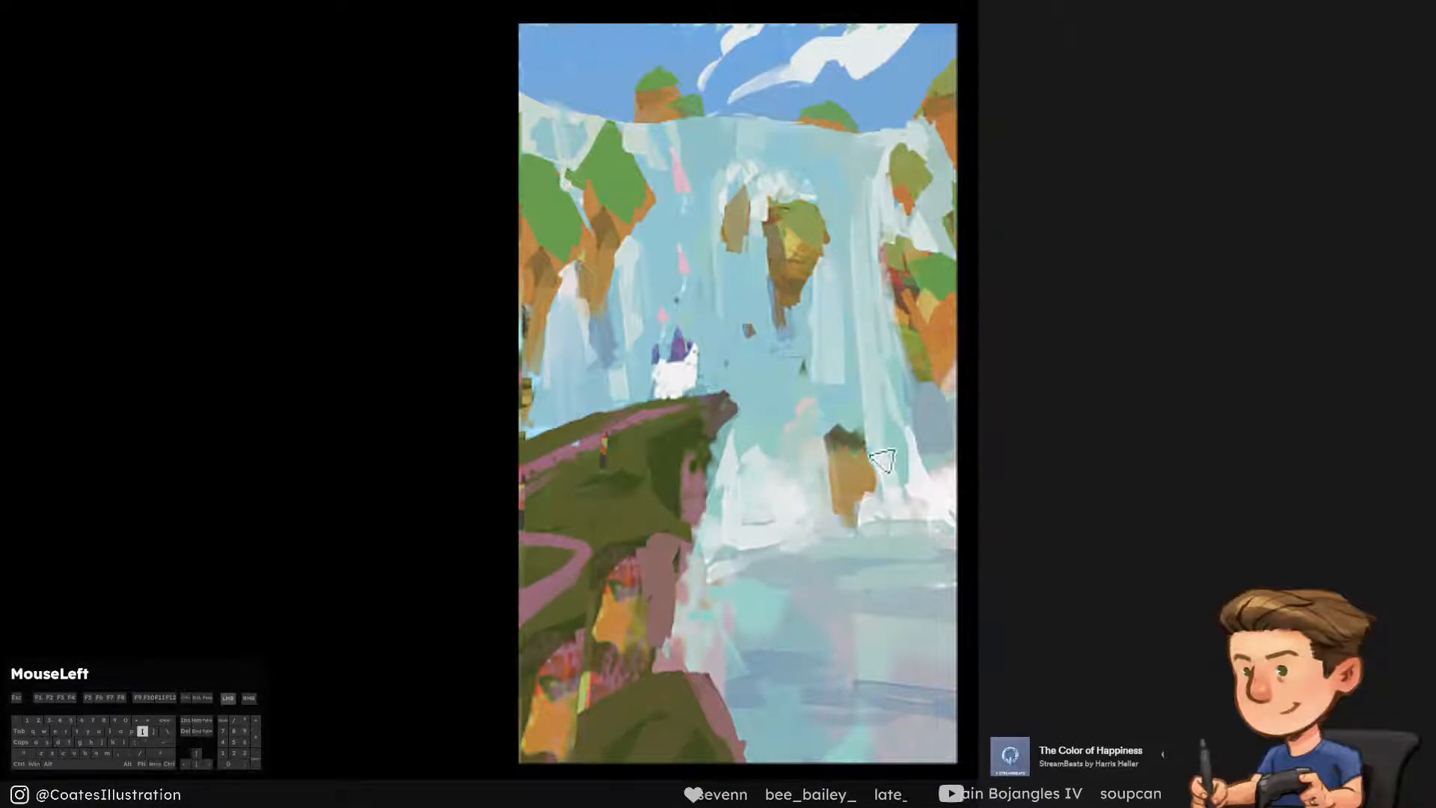
# Refine the pale streak beside the central floating rock with sampled water blue, trimming the rock's right edge
pyautogui.keyDown('alt'); pyautogui.click(850, 397); pyautogui.keyUp('alt')
pyautogui.moveTo(828, 209)
pyautogui.mouseDown()
pyautogui.moveTo(832, 410)
pyautogui.moveTo(843, 395)
pyautogui.mouseUp()
pyautogui.hotkey('ctrl', 'alt', 'z')
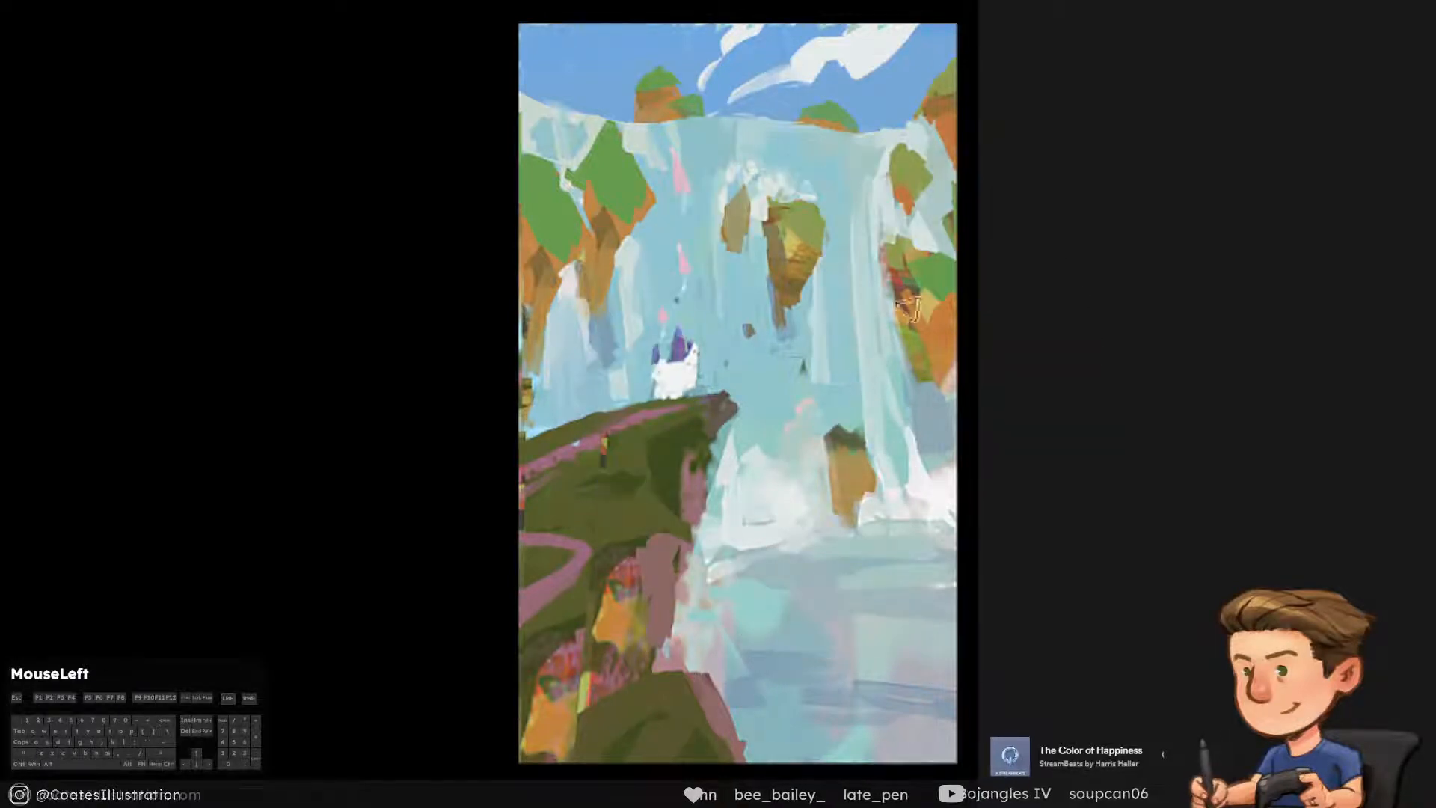
pyautogui.keyDown('alt'); pyautogui.click(875, 349); pyautogui.keyUp('alt')
# Paint long pale blue vertical streaks down the waterfall between the castle and the central floating rocks, undoing rejected strokes
pyautogui.moveTo(728, 196); pyautogui.dragTo(739, 448)
pyautogui.hotkey('ctrl', 'alt', 'z')
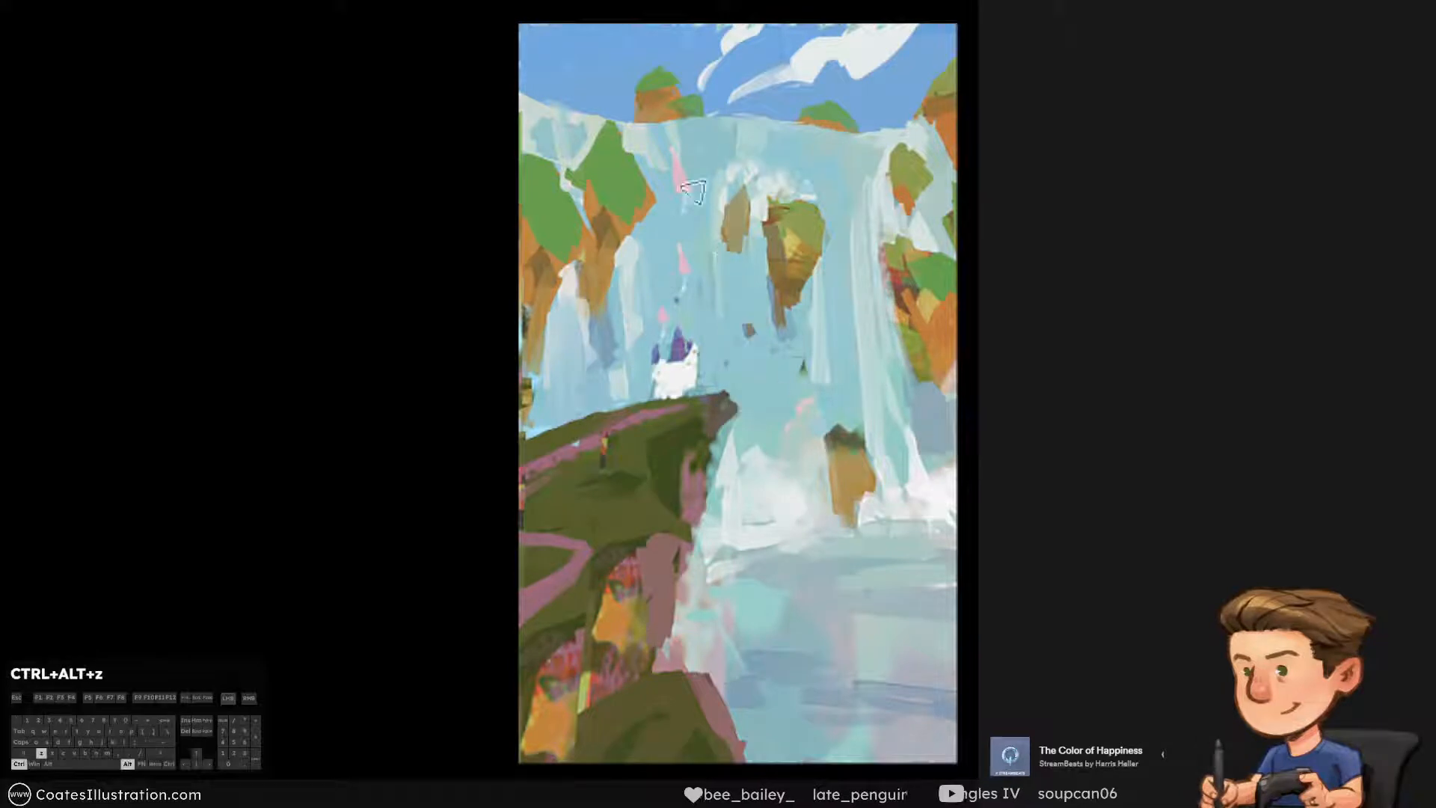
pyautogui.moveTo(703, 142); pyautogui.dragTo(704, 396)
pyautogui.keyDown('alt'); pyautogui.click(733, 234); pyautogui.keyUp('alt')
pyautogui.moveTo(714, 217); pyautogui.dragTo(719, 374)
pyautogui.moveTo(716, 322); pyautogui.dragTo(717, 380)
pyautogui.hotkey('ctrl', 'alt', 'z')
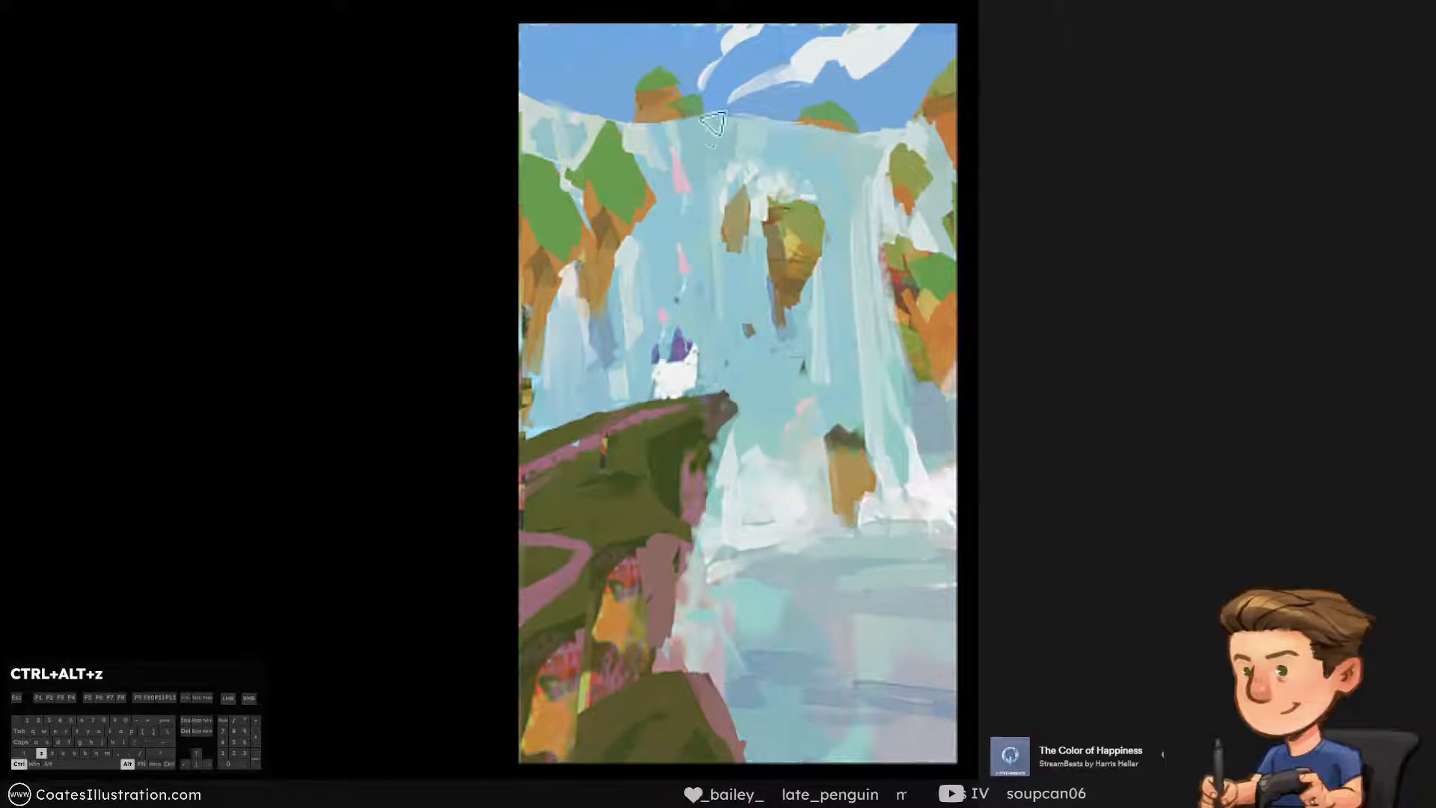
pyautogui.moveTo(717, 221)
pyautogui.mouseDown()
pyautogui.moveTo(727, 374)
pyautogui.moveTo(777, 379)
pyautogui.mouseUp()
pyautogui.keyDown('alt'); pyautogui.click(765, 327); pyautogui.keyUp('alt')
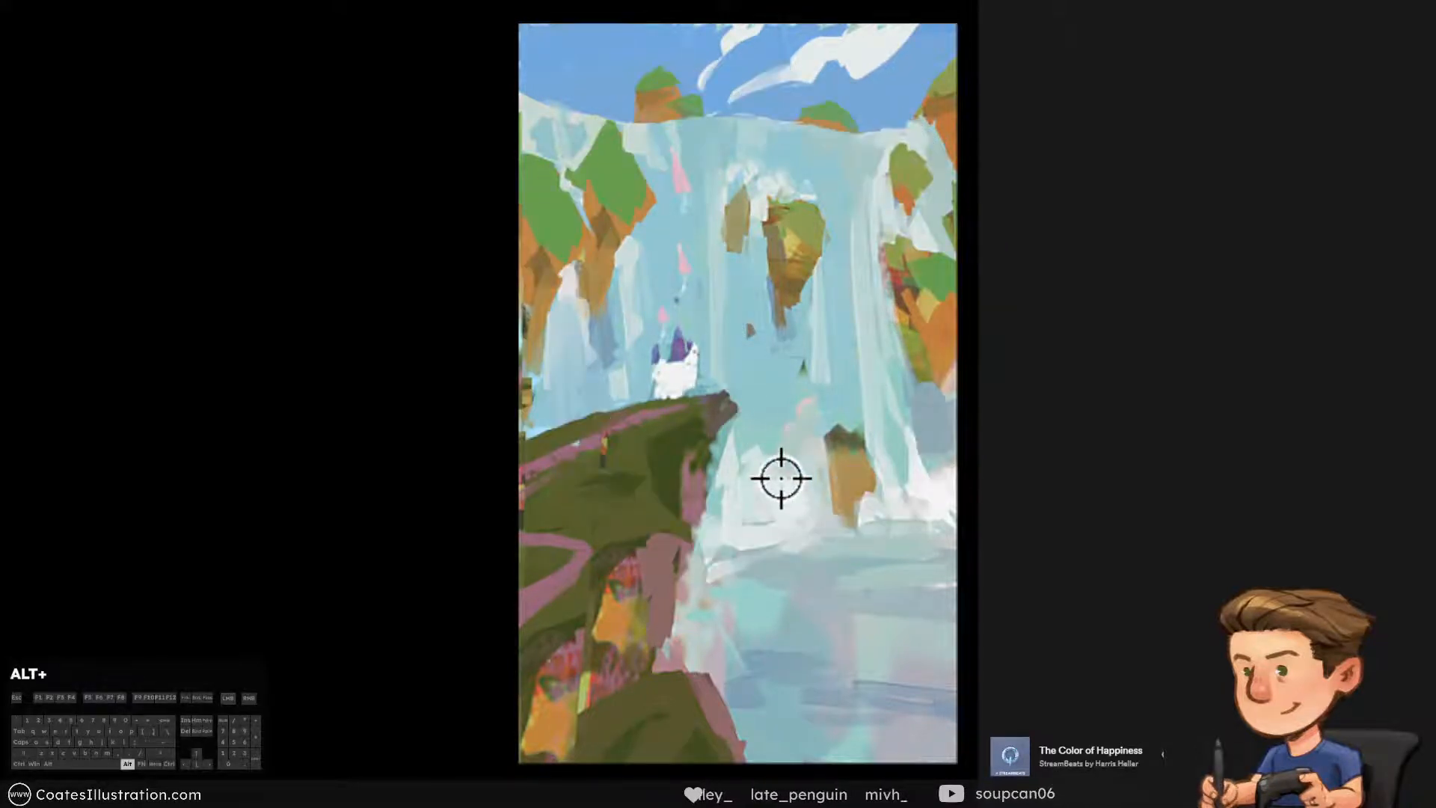
pyautogui.keyDown('alt'); pyautogui.click(773, 404); pyautogui.keyUp('alt')
pyautogui.hotkey('ctrl', 'alt', 'z')
pyautogui.moveTo(757, 224); pyautogui.dragTo(768, 415)
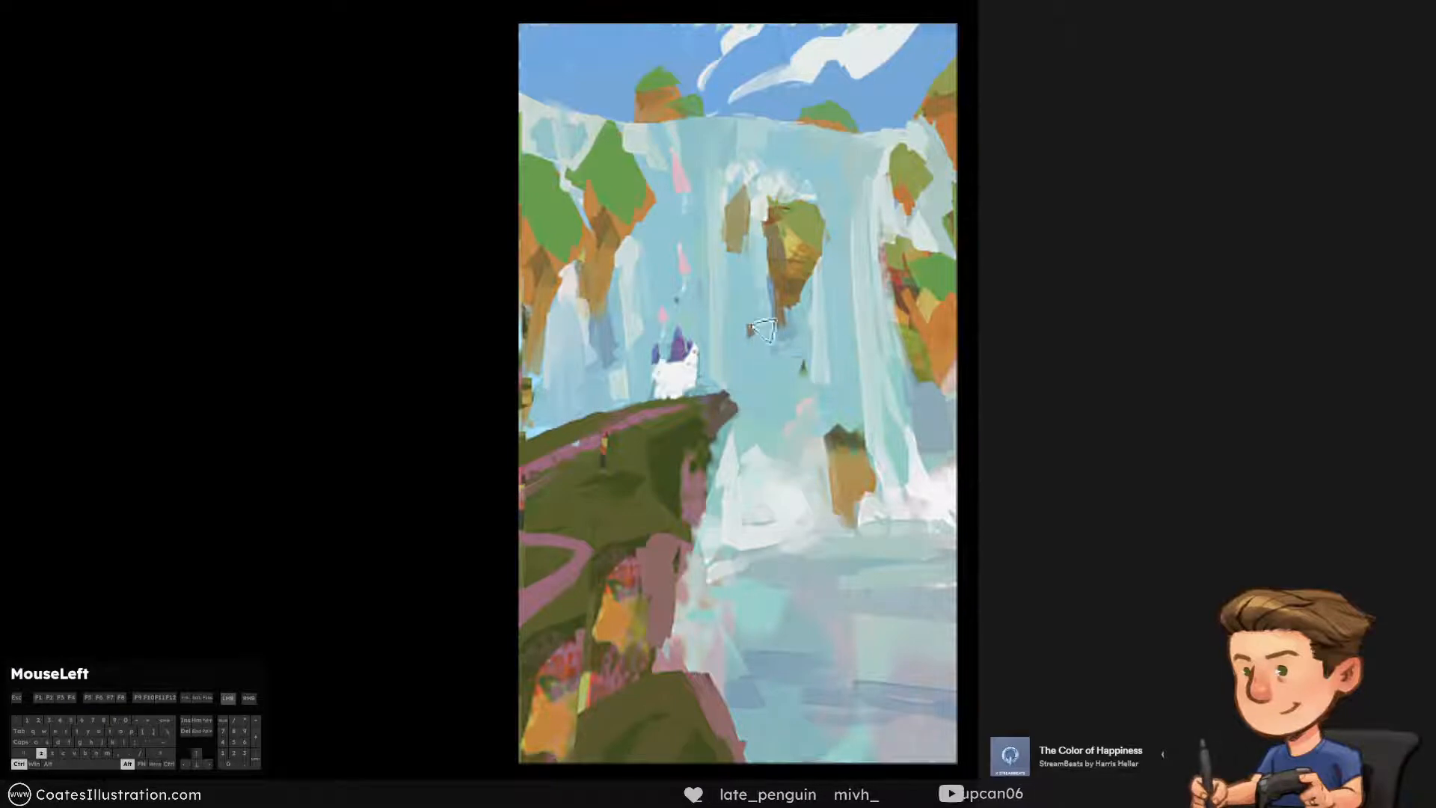
pyautogui.hotkey('ctrl', 'alt', 'z')
pyautogui.moveTo(827, 190); pyautogui.dragTo(856, 254)
pyautogui.hotkey('ctrl', 'alt', 'z')
pyautogui.hotkey('ctrl', 'alt', 'z')
# Highlight the waterfall's upper lip with thin near-white strokes sampled from the mist, and save the painting
pyautogui.keyDown('alt'); pyautogui.click(791, 509); pyautogui.keyUp('alt')
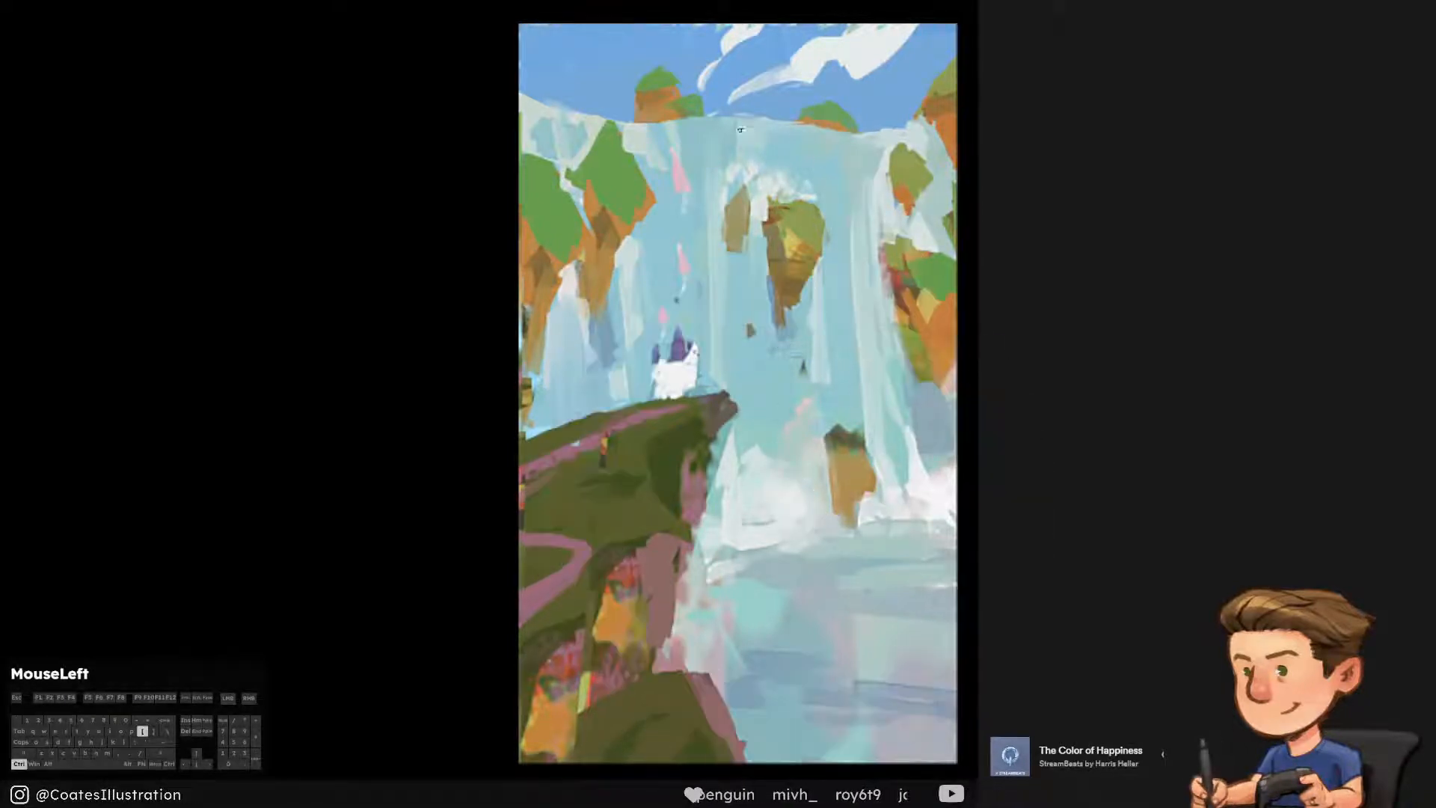
pyautogui.moveTo(742, 128); pyautogui.dragTo(793, 137)
pyautogui.hotkey('ctrl', 'alt', 'z')
pyautogui.moveTo(675, 127); pyautogui.dragTo(719, 126)
pyautogui.hotkey('ctrl', 'alt', 'z')
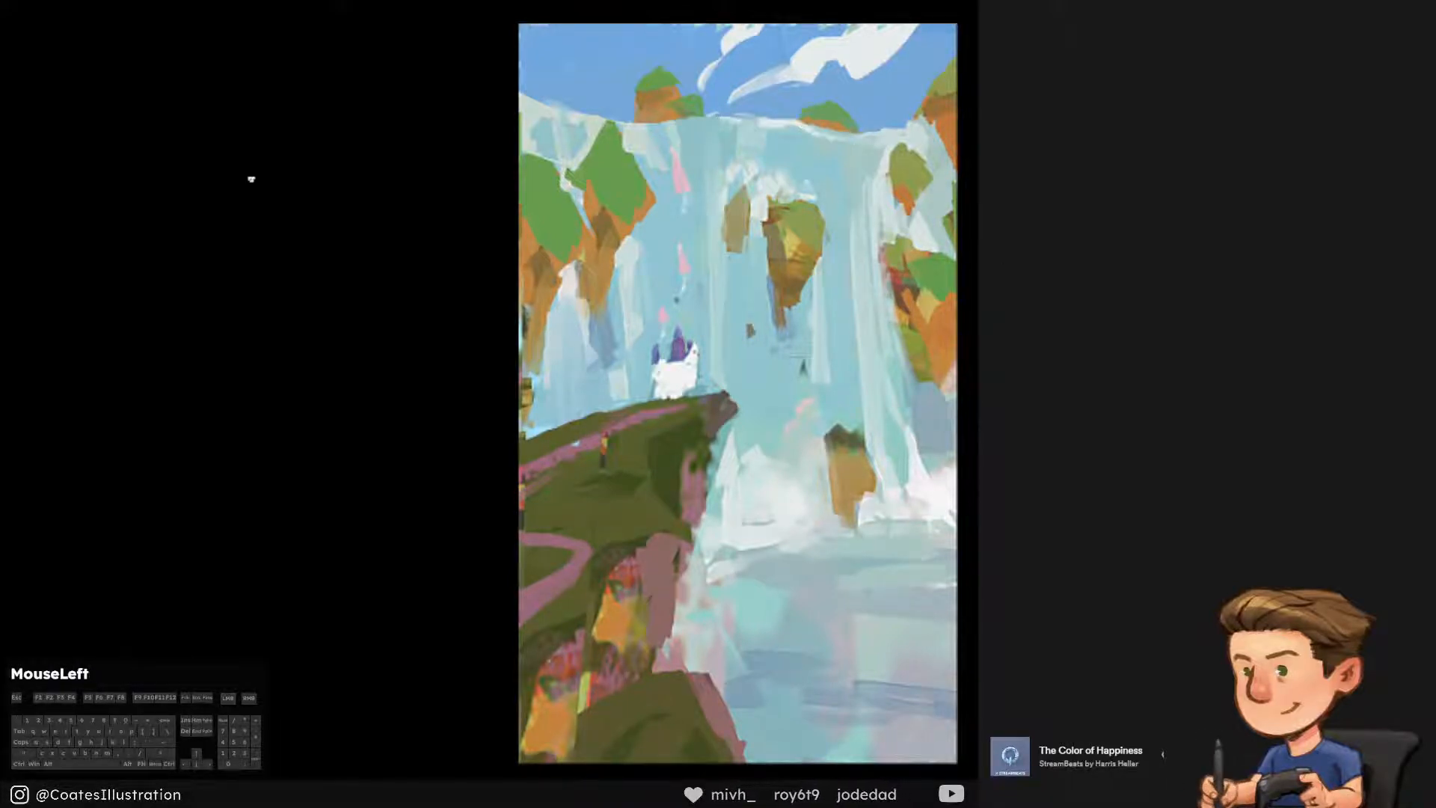
pyautogui.hotkey('ctrl', 's')
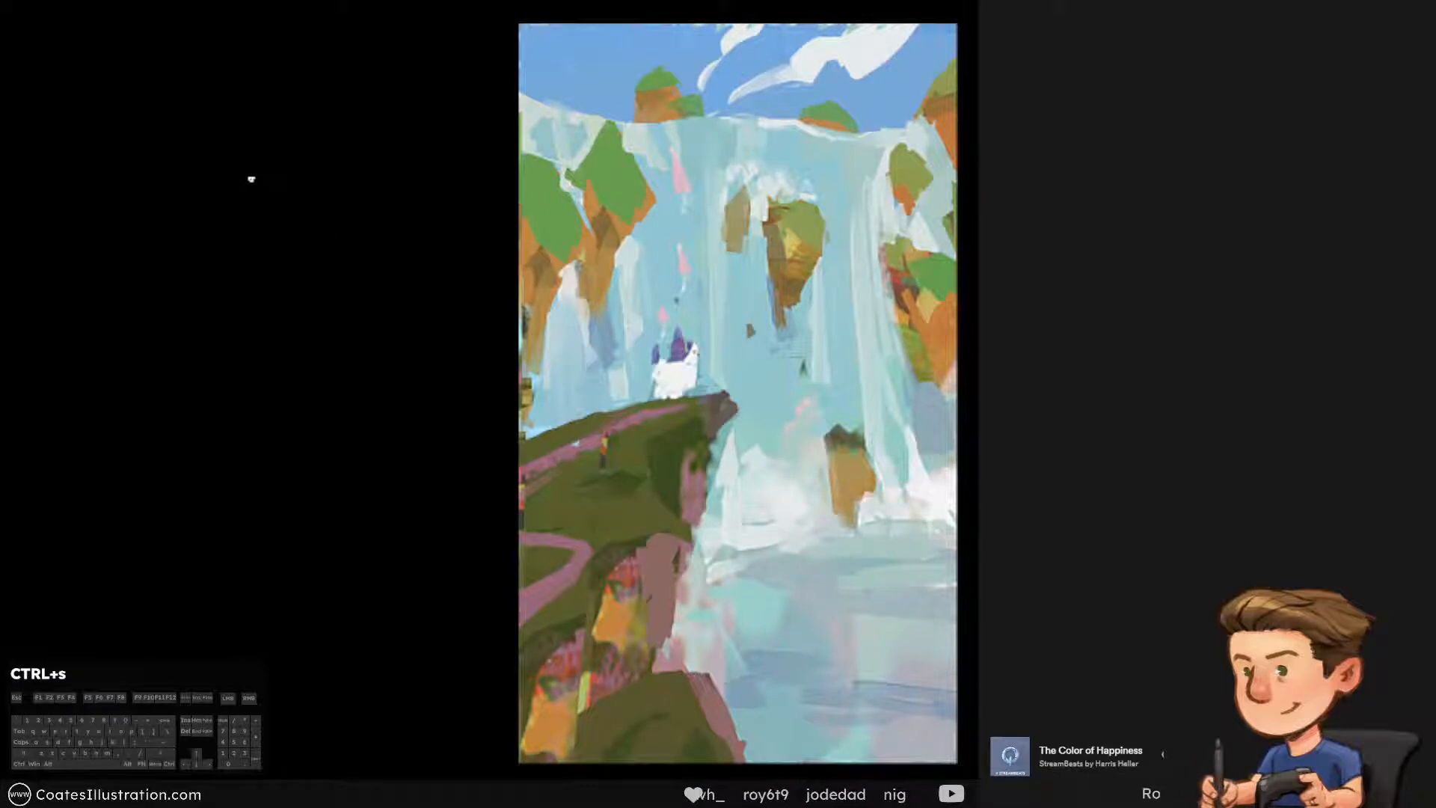
pyautogui.hotkey('ctrl', 'y')
pyautogui.hotkey('ctrl', 'y')
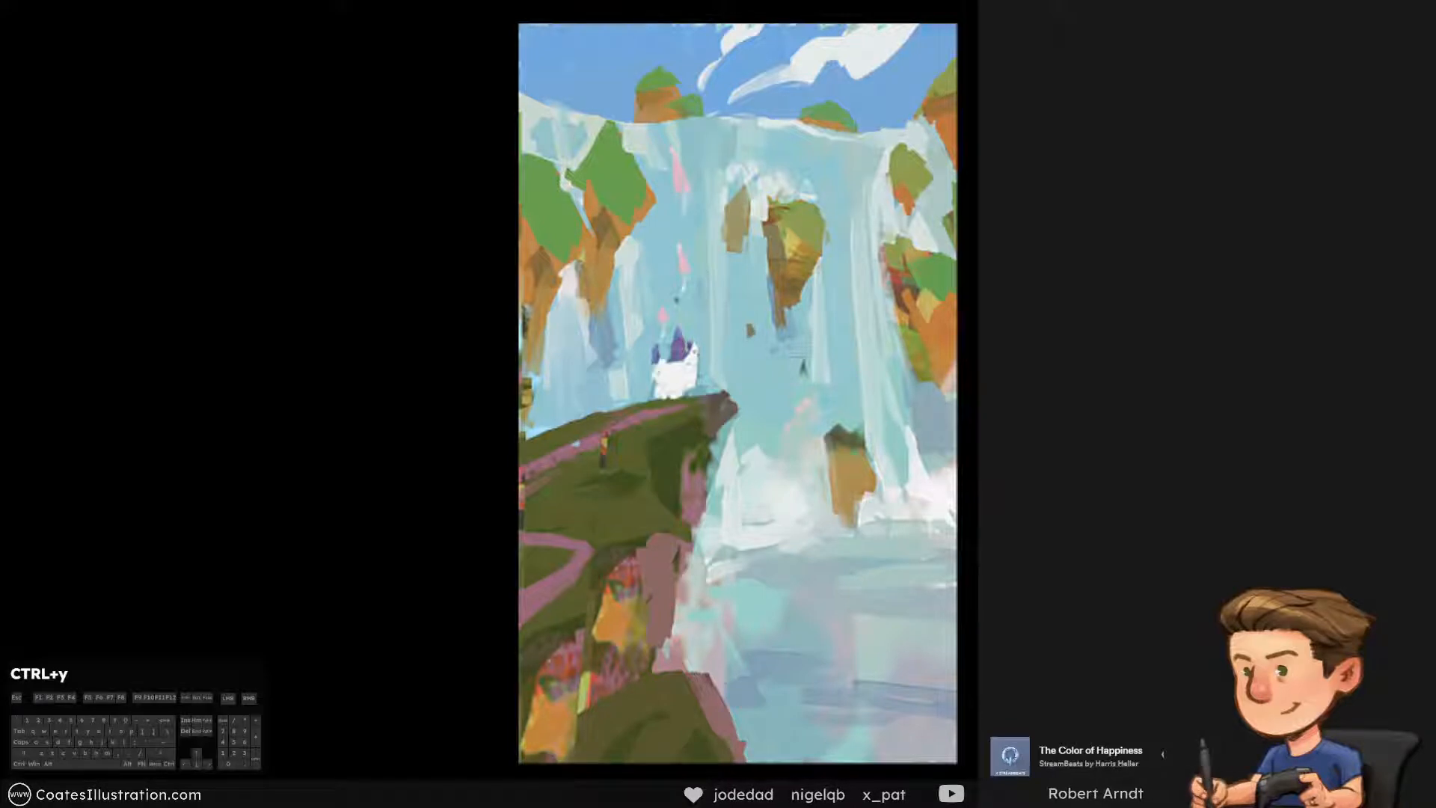
pyautogui.keyDown('alt'); pyautogui.click(689, 326); pyautogui.keyUp('alt')
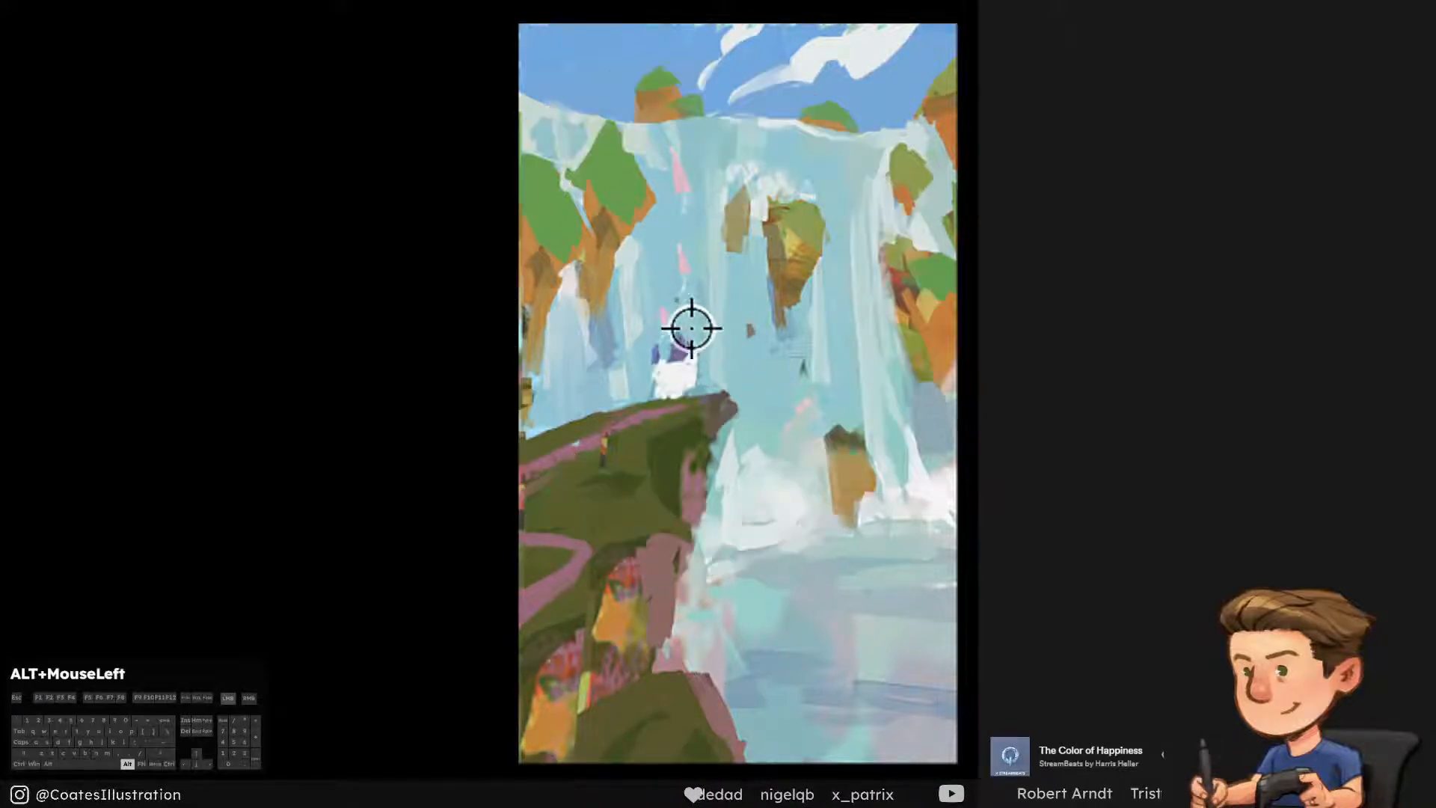
pyautogui.moveTo(683, 334)
pyautogui.mouseDown()
pyautogui.moveTo(656, 365)
pyautogui.moveTo(685, 387)
pyautogui.moveTo(675, 347)
pyautogui.moveTo(693, 368)
pyautogui.mouseUp()
pyautogui.keyDown('alt'); pyautogui.click(659, 269); pyautogui.keyUp('alt')
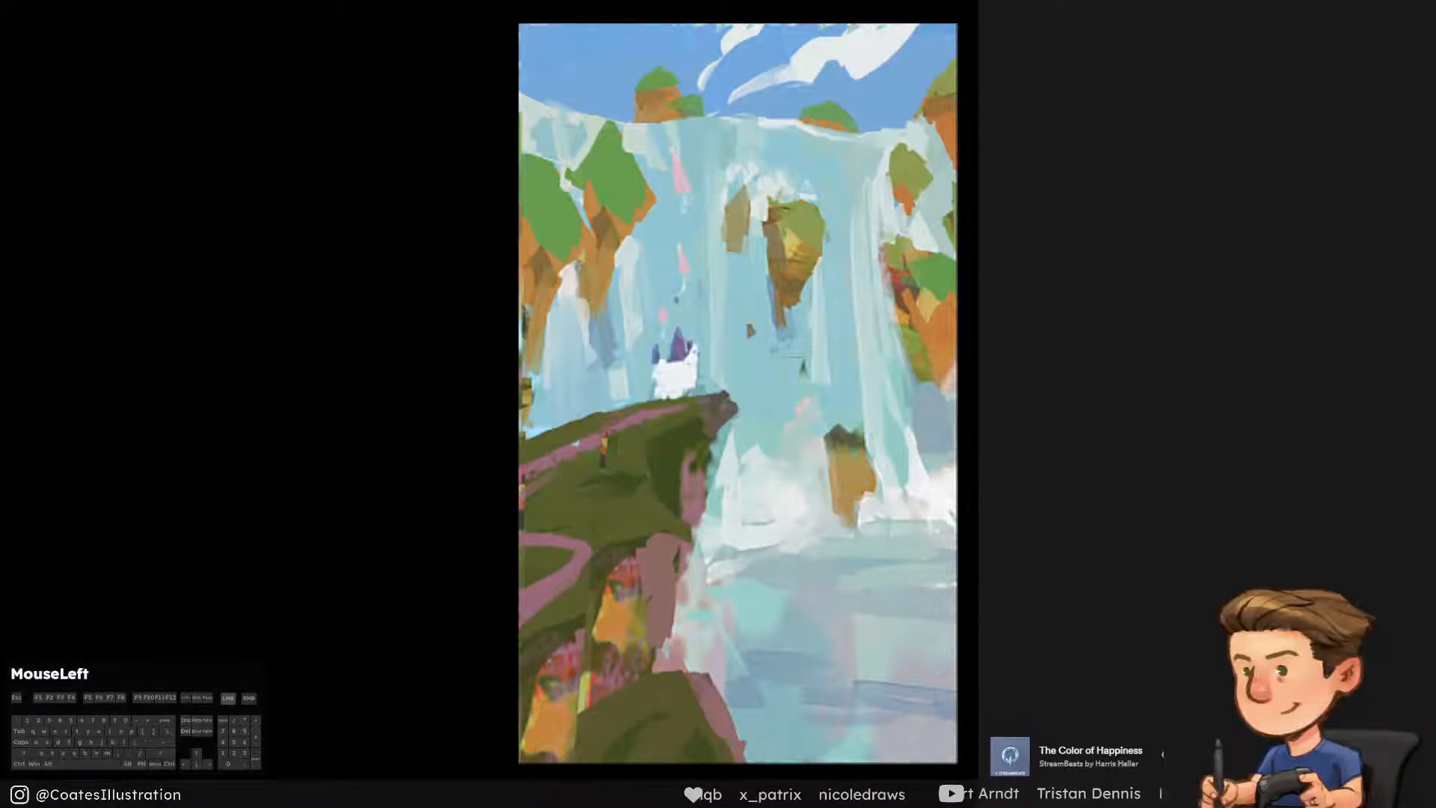
# Hide the old castle and block in a larger castle silhouette along the cliff top in its sampled white
pyautogui.keyDown('alt'); pyautogui.click(674, 383); pyautogui.keyUp('alt')
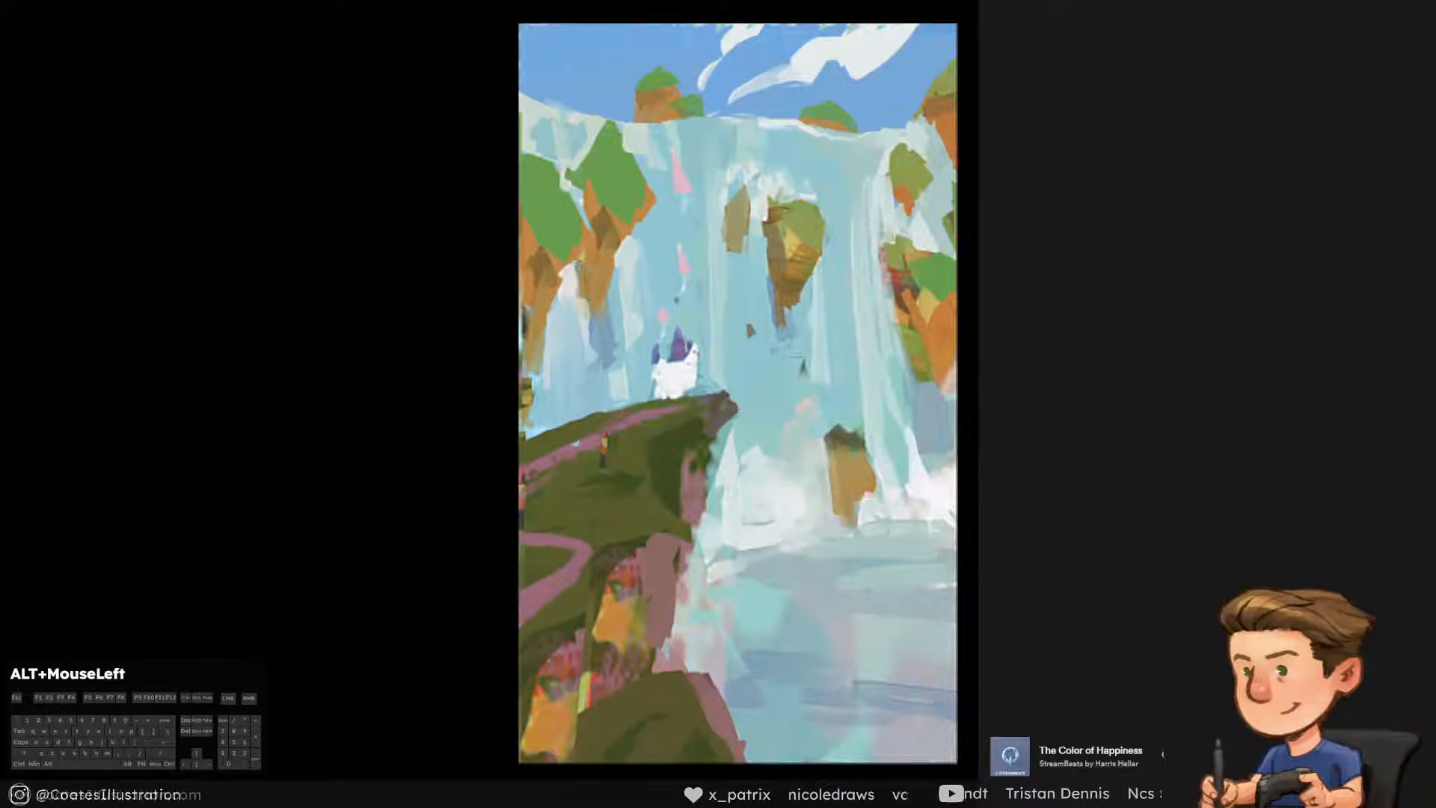
pyautogui.moveTo(664, 378)
pyautogui.mouseDown()
pyautogui.moveTo(678, 354)
pyautogui.moveTo(670, 387)
pyautogui.mouseUp()
pyautogui.hotkey('ctrl', 'alt', 'z')
pyautogui.hotkey('ctrl', 'alt', 'z')
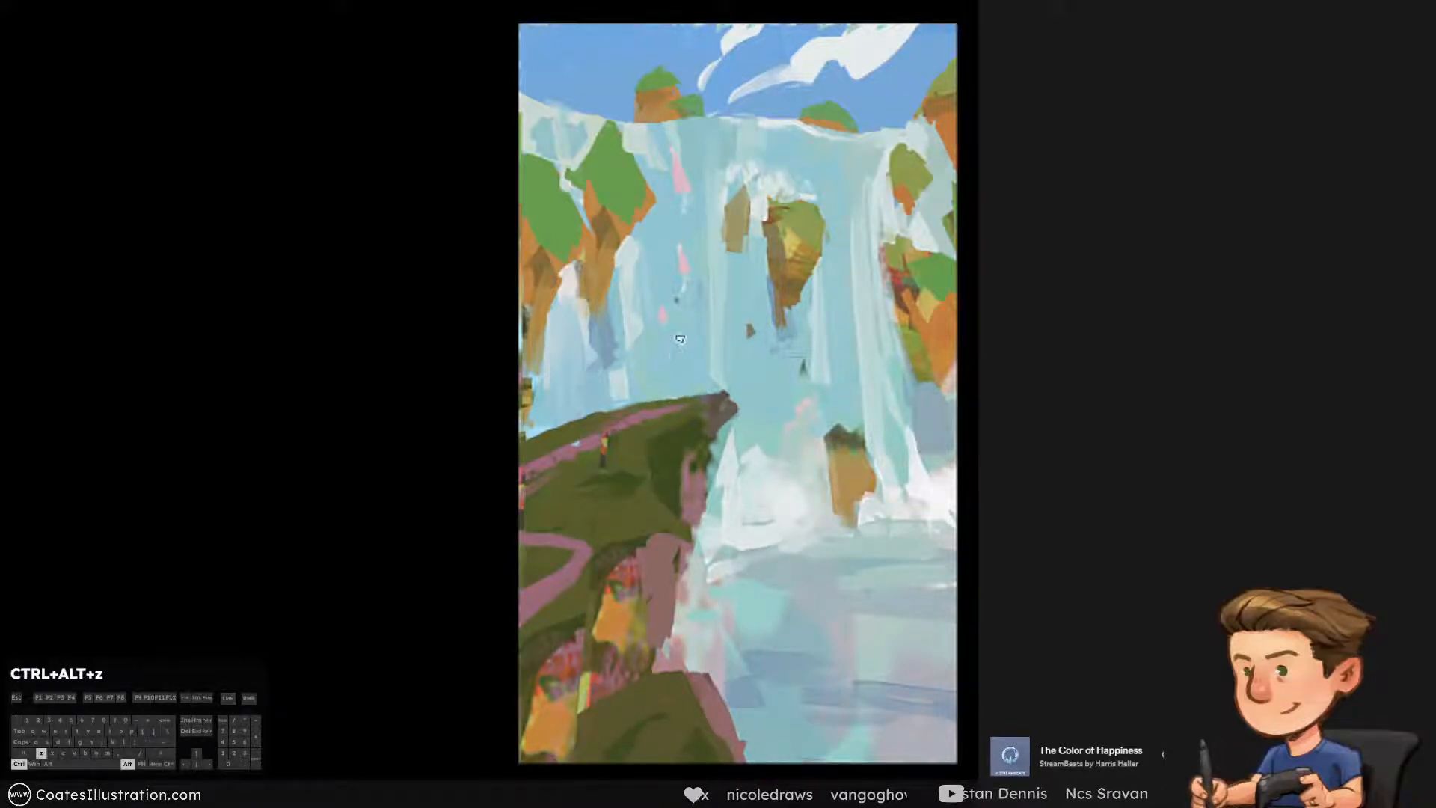
pyautogui.moveTo(678, 329); pyautogui.dragTo(677, 377)
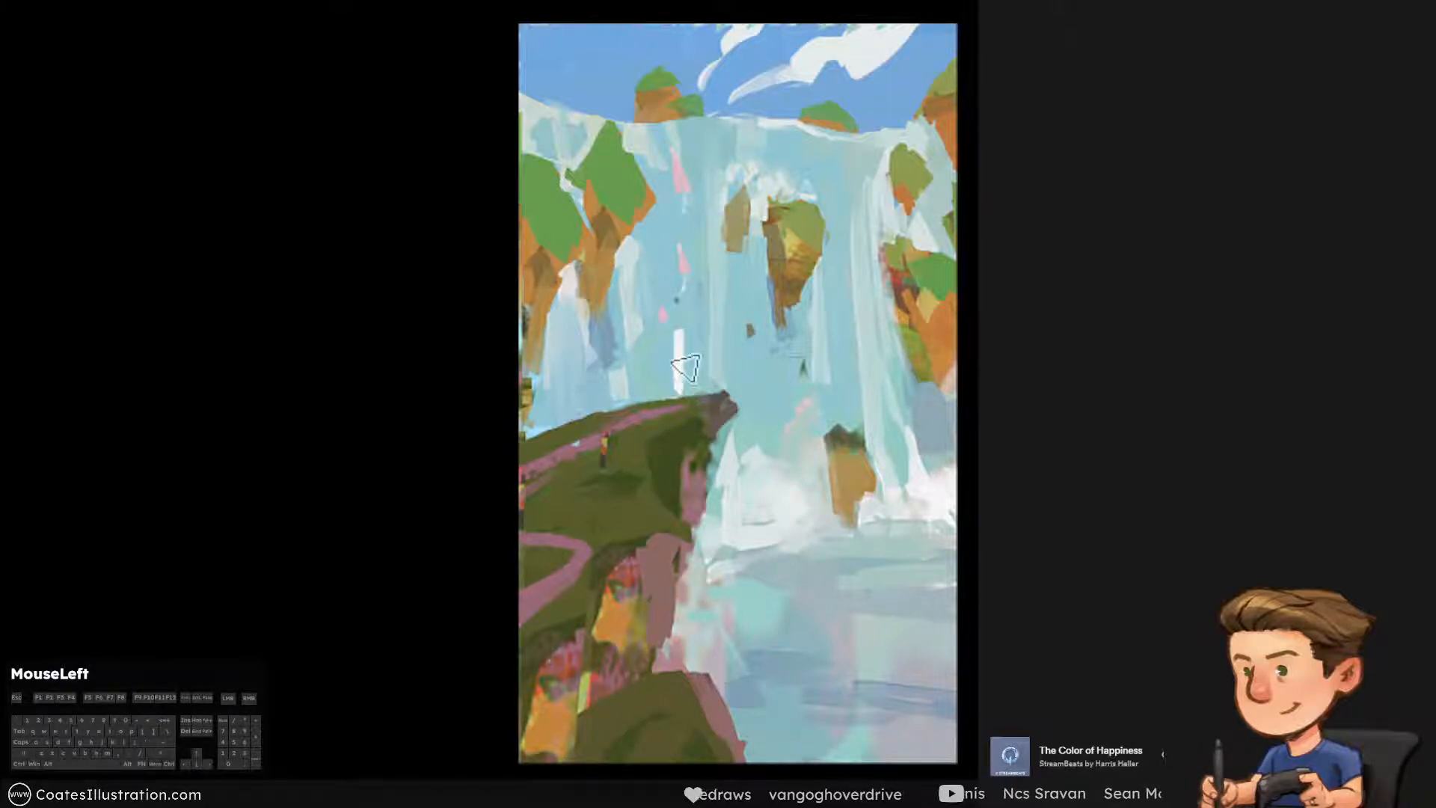
pyautogui.moveTo(678, 333)
pyautogui.mouseDown()
pyautogui.moveTo(675, 392)
pyautogui.moveTo(701, 385)
pyautogui.moveTo(595, 419)
pyautogui.mouseUp()
pyautogui.hotkey('ctrl', 'alt', 'z')
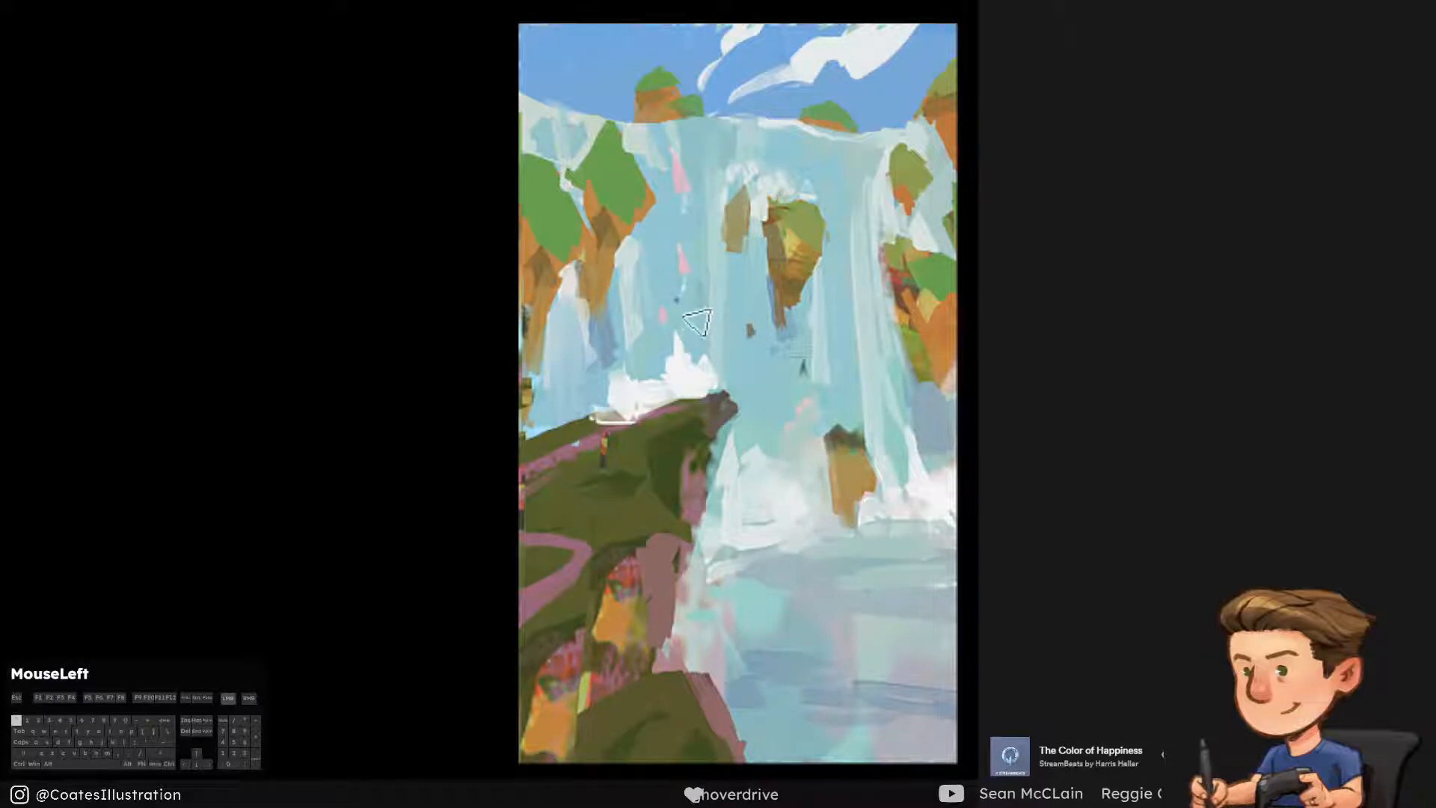
# Carve the white castle silhouette into a slim central spire with lower walls trailing down the cliff edge
pyautogui.moveTo(696, 311)
pyautogui.mouseDown()
pyautogui.moveTo(694, 350)
pyautogui.moveTo(702, 318)
pyautogui.moveTo(710, 363)
pyautogui.moveTo(729, 352)
pyautogui.moveTo(615, 370)
pyautogui.mouseUp()
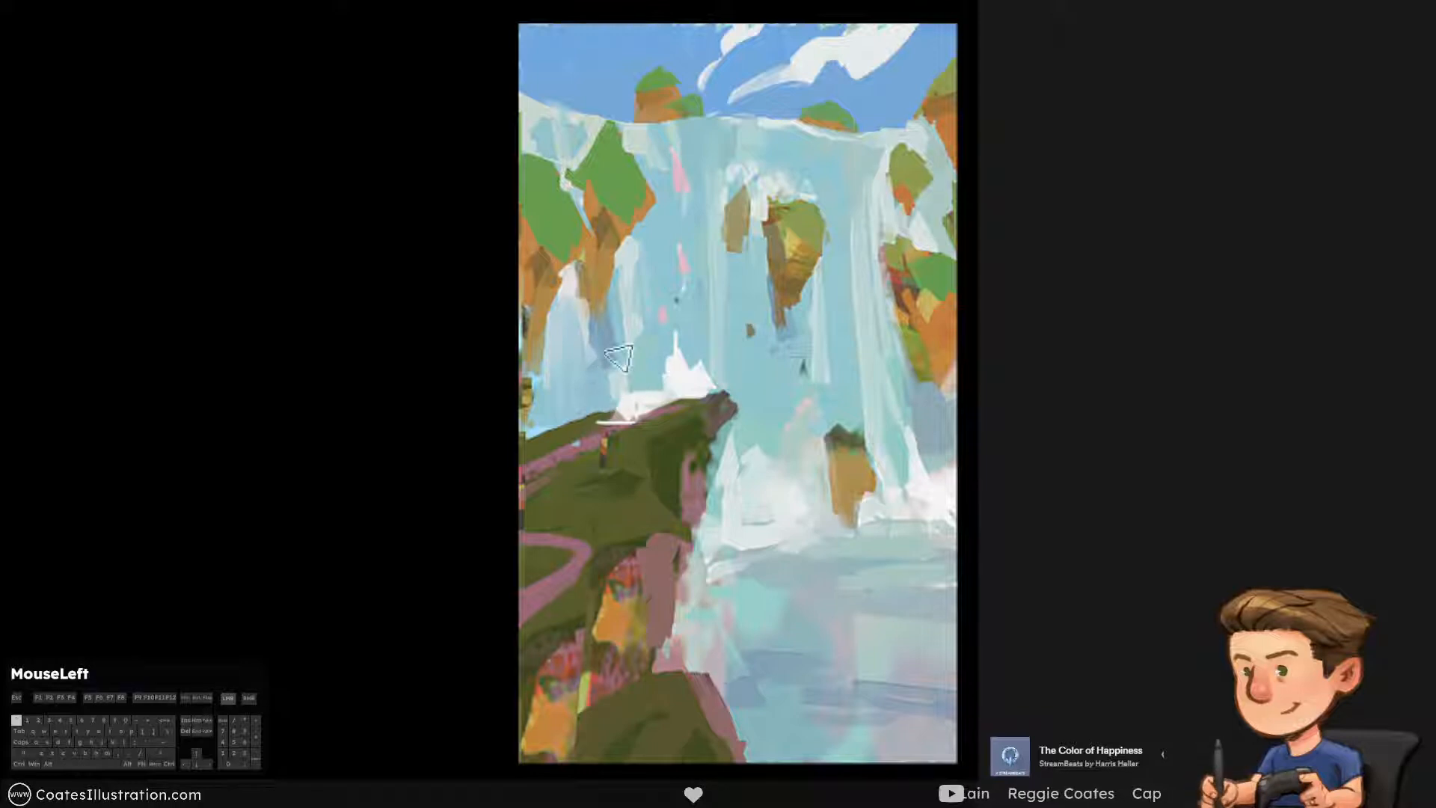
pyautogui.moveTo(703, 386)
pyautogui.mouseDown()
pyautogui.moveTo(718, 395)
pyautogui.moveTo(667, 380)
pyautogui.moveTo(653, 400)
pyautogui.moveTo(634, 328)
pyautogui.moveTo(637, 352)
pyautogui.moveTo(615, 366)
pyautogui.mouseUp()
pyautogui.hotkey('ctrl', 'alt', 'z')
# Shape a flat white base wall and small left towers for the castle, trimming its lower edge along the cliff
pyautogui.hotkey('ctrl', 'alt', 'z')
pyautogui.hotkey('ctrl', 'alt', 'z')
pyautogui.press('`')
pyautogui.moveTo(628, 423)
pyautogui.mouseDown()
pyautogui.moveTo(602, 425)
pyautogui.moveTo(673, 420)
pyautogui.mouseUp()
pyautogui.hotkey('ctrl', 'alt', 'z')
pyautogui.hotkey('ctrl', 'alt', 'z')
pyautogui.moveTo(586, 416)
pyautogui.mouseDown()
pyautogui.moveTo(700, 414)
pyautogui.moveTo(643, 430)
pyautogui.mouseUp()
pyautogui.moveTo(575, 465); pyautogui.dragTo(629, 444)
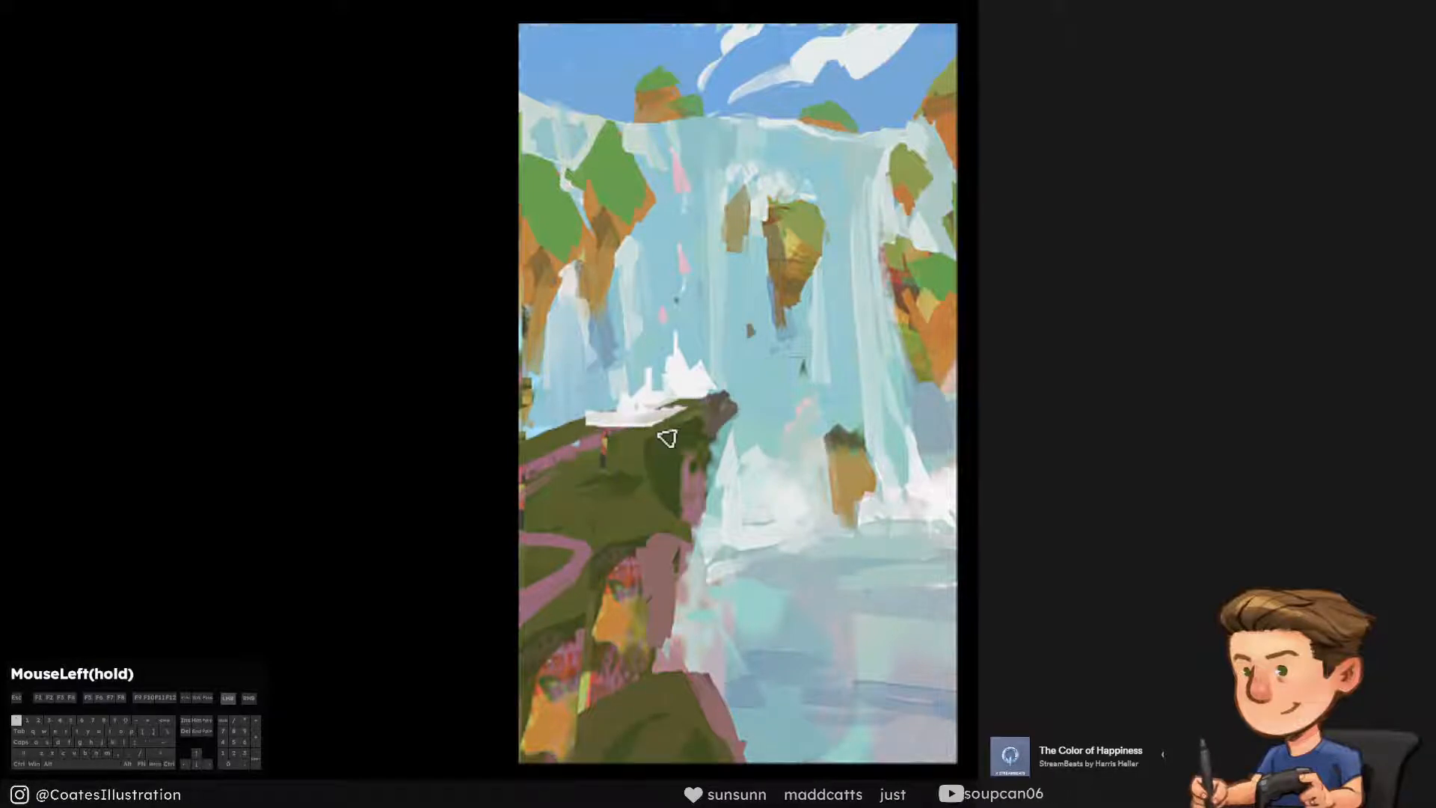
pyautogui.moveTo(706, 419); pyautogui.dragTo(797, 353)
pyautogui.hotkey('ctrl', 'alt', 'z')
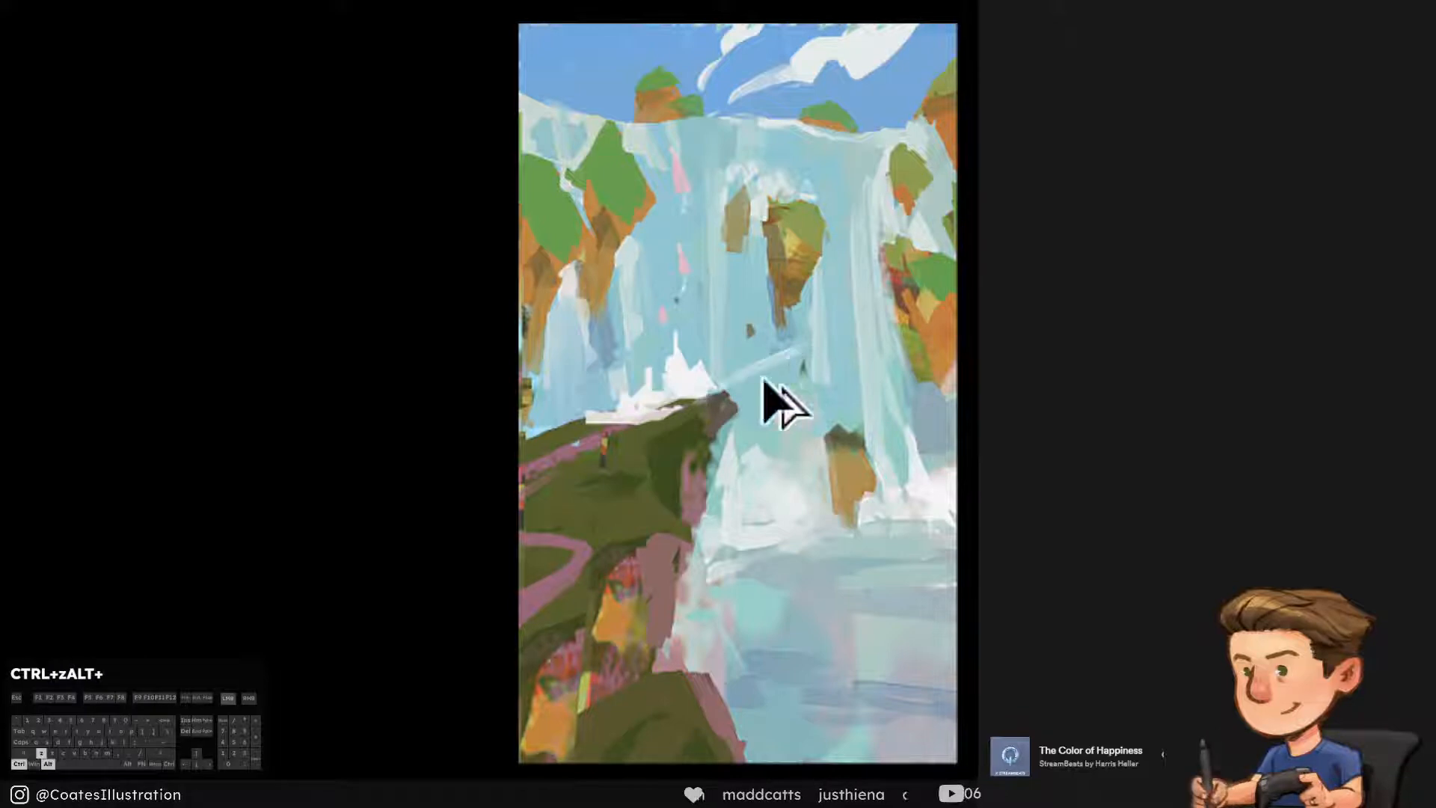
pyautogui.moveTo(712, 394)
pyautogui.mouseDown()
pyautogui.moveTo(728, 387)
pyautogui.moveTo(784, 445)
pyautogui.moveTo(720, 386)
pyautogui.moveTo(768, 381)
pyautogui.moveTo(737, 379)
pyautogui.moveTo(724, 357)
pyautogui.moveTo(728, 376)
pyautogui.moveTo(775, 339)
pyautogui.mouseUp()
pyautogui.hotkey('ctrl', 'alt', 'z')
pyautogui.press('`')
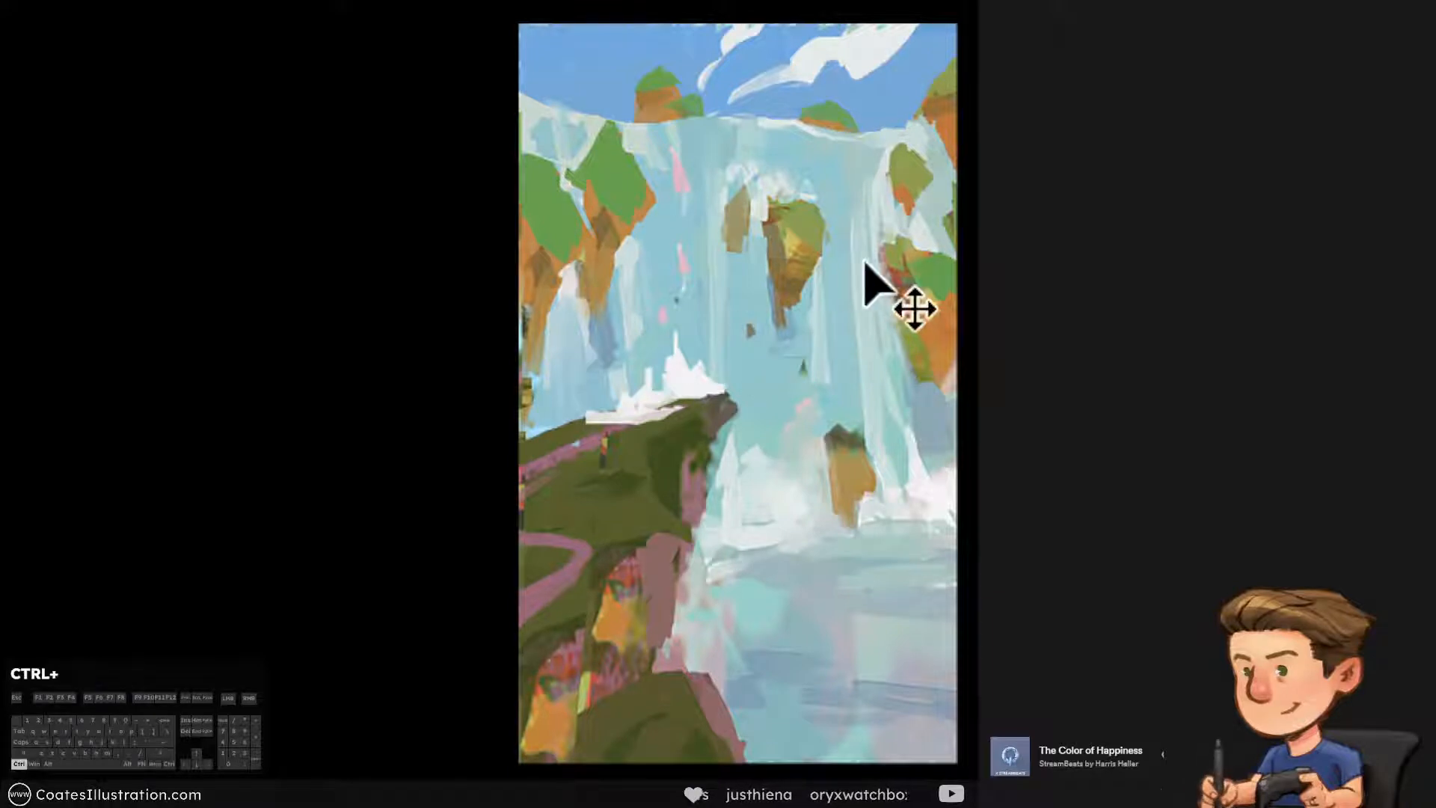
# Save the painting and shade the new castle's main spire with purple sampled from the old castle, clipped to the silhouette
pyautogui.hotkey('ctrl', 's')
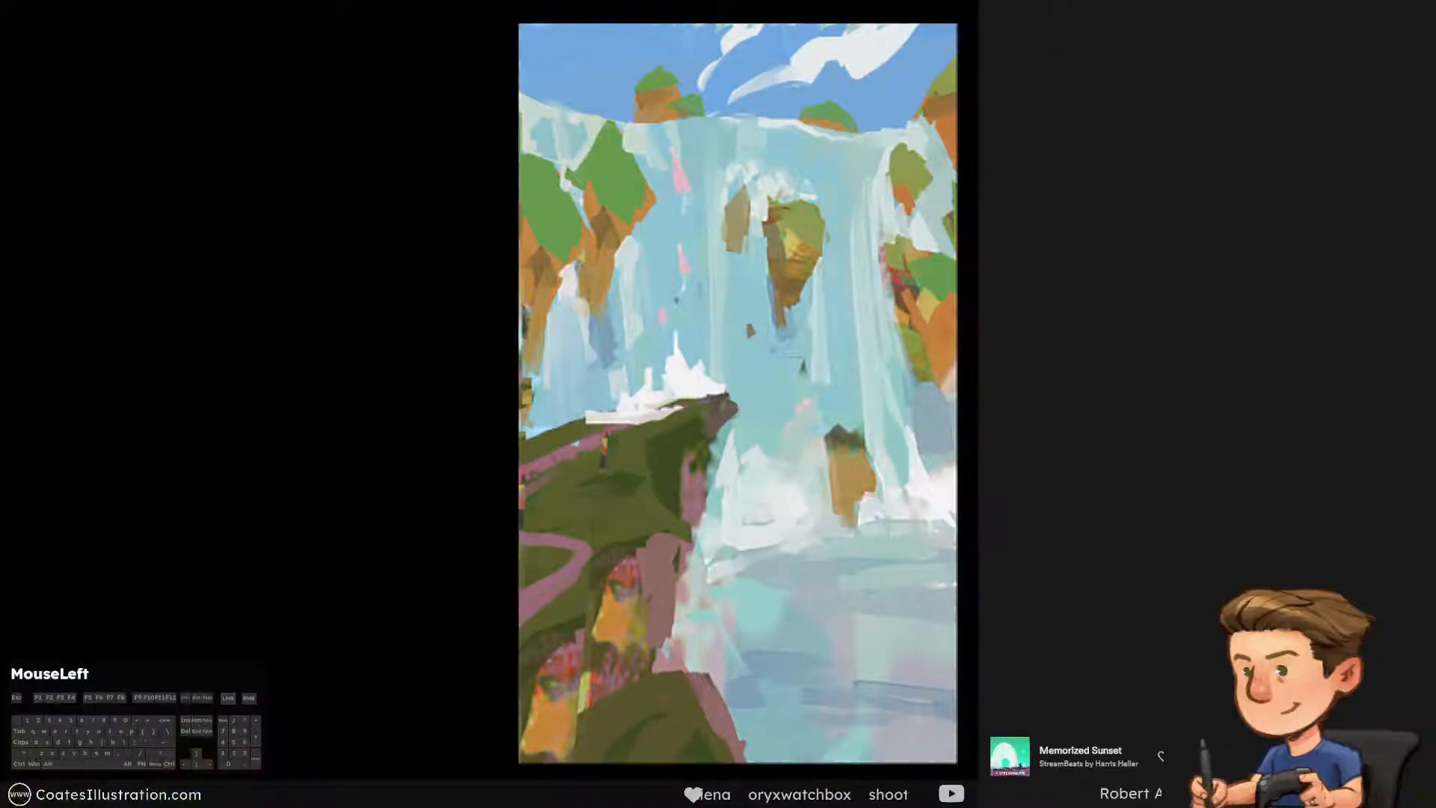
pyautogui.moveTo(656, 355); pyautogui.dragTo(687, 335)
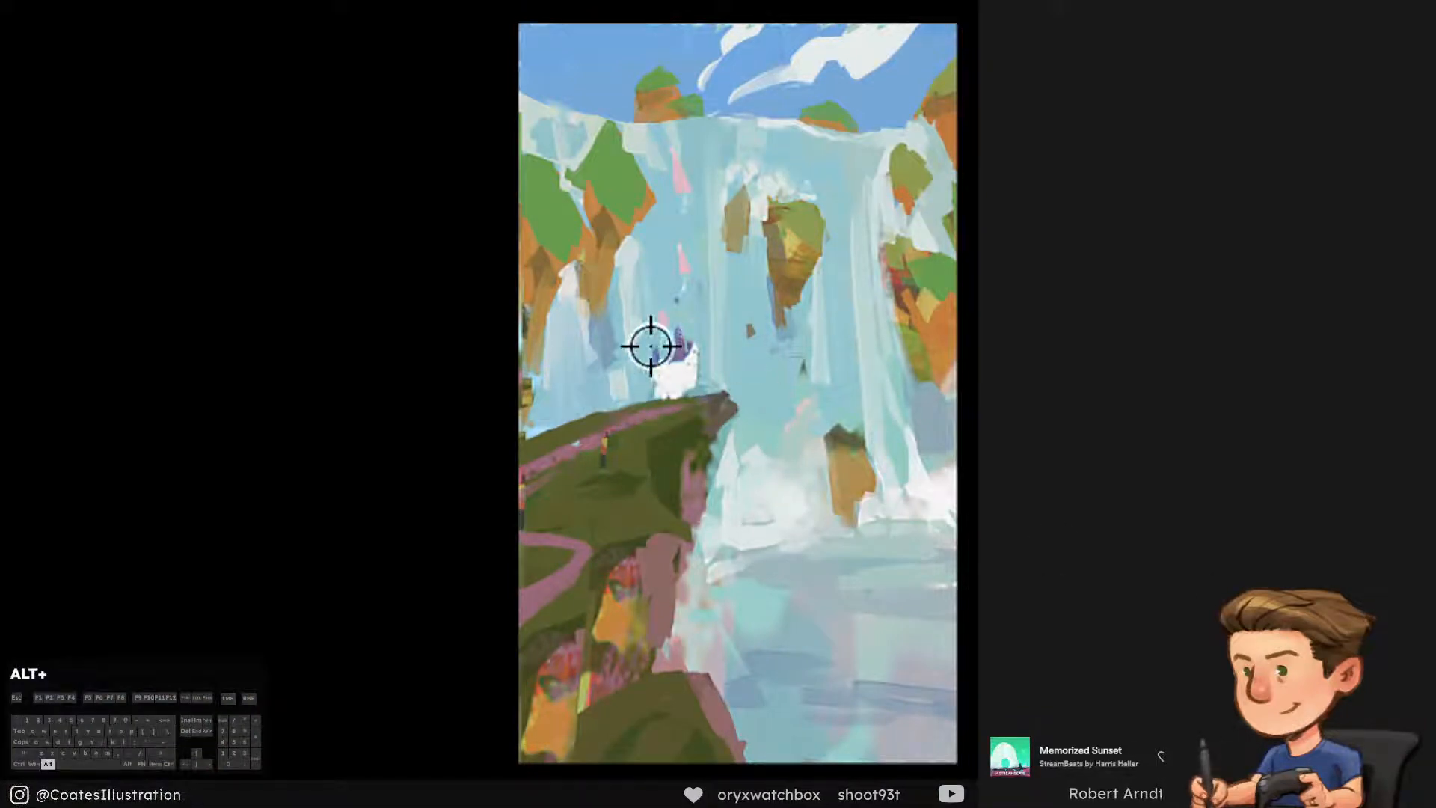
pyautogui.keyDown('alt'); pyautogui.click(675, 355); pyautogui.keyUp('alt')
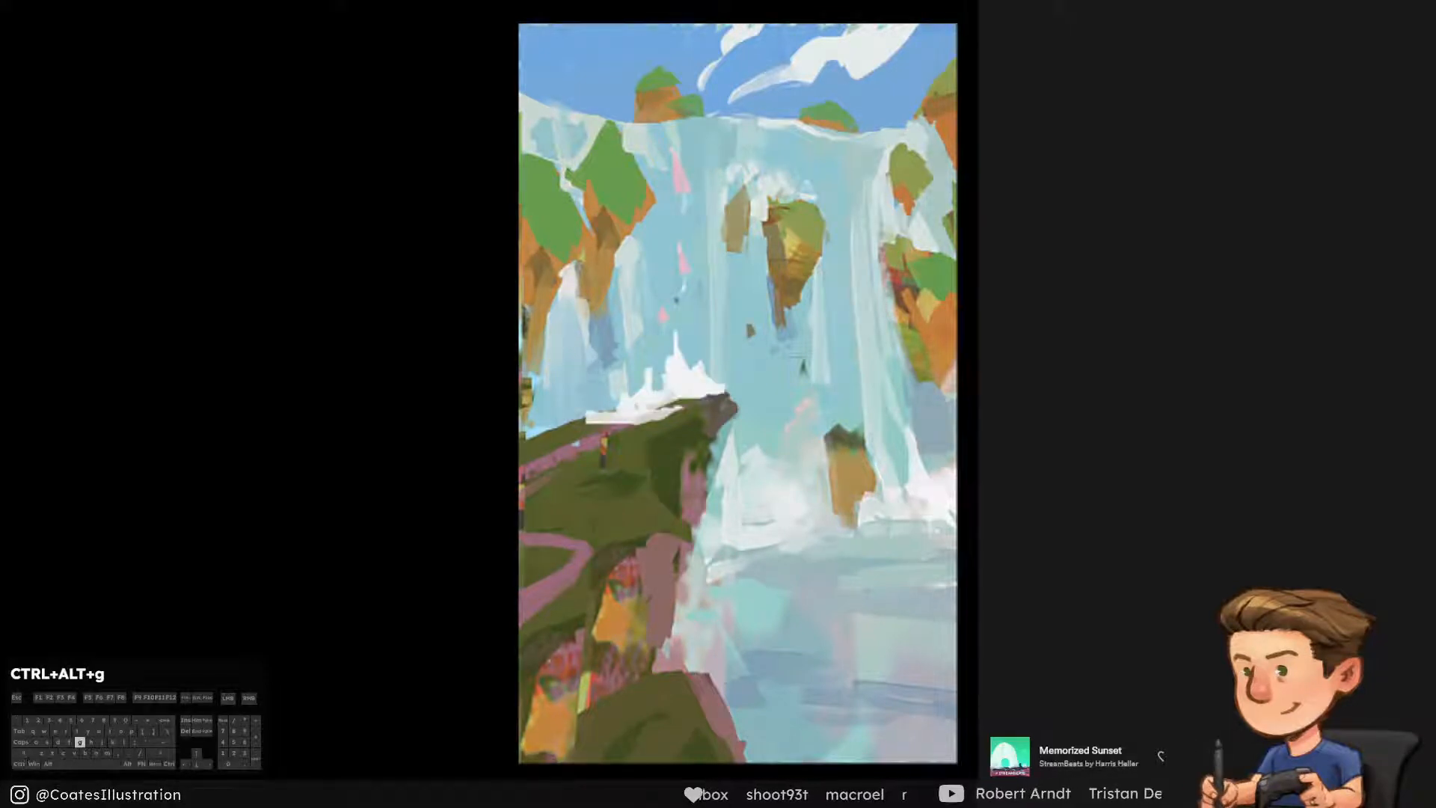
pyautogui.moveTo(675, 331); pyautogui.dragTo(680, 357)
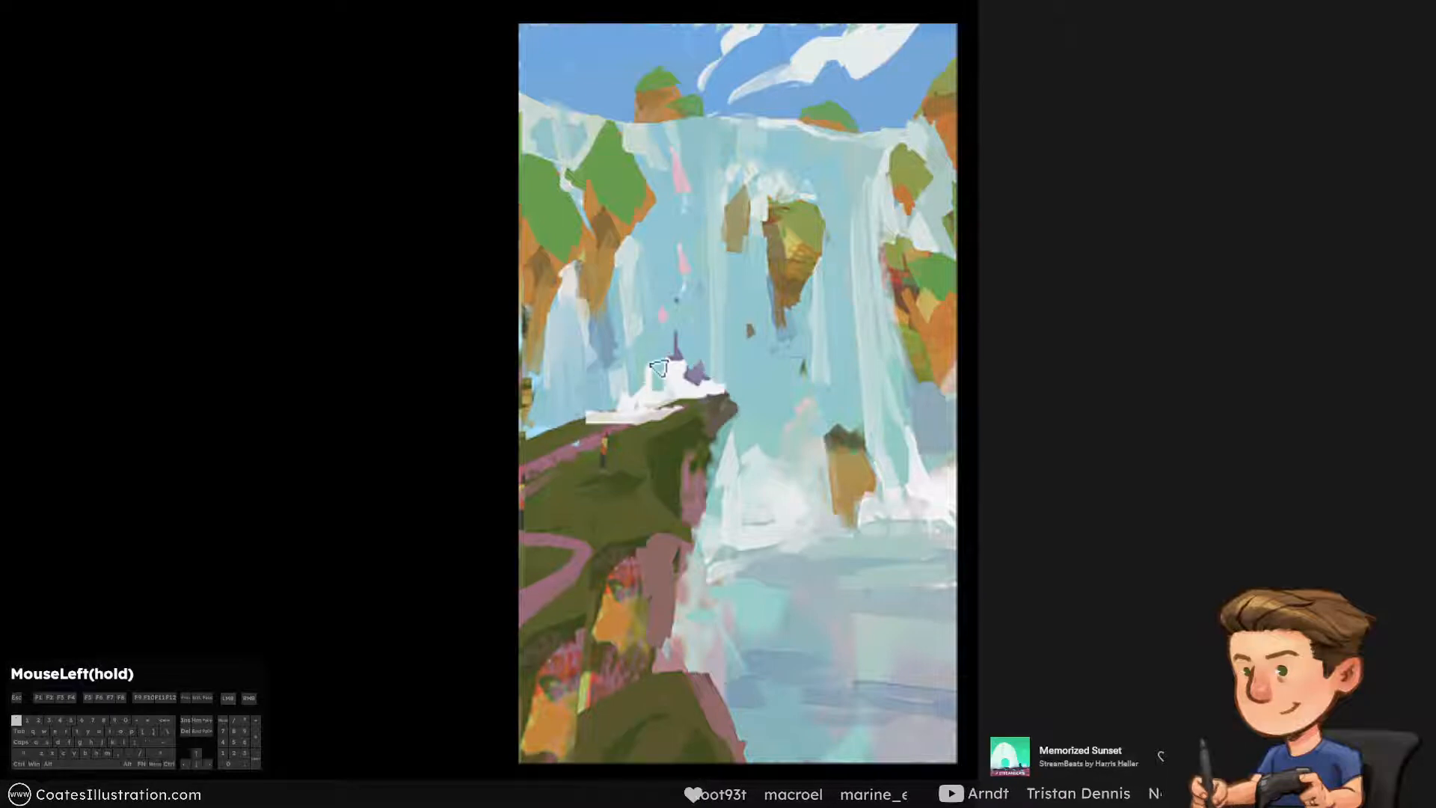
pyautogui.hotkey('ctrl', 'alt', 'z')
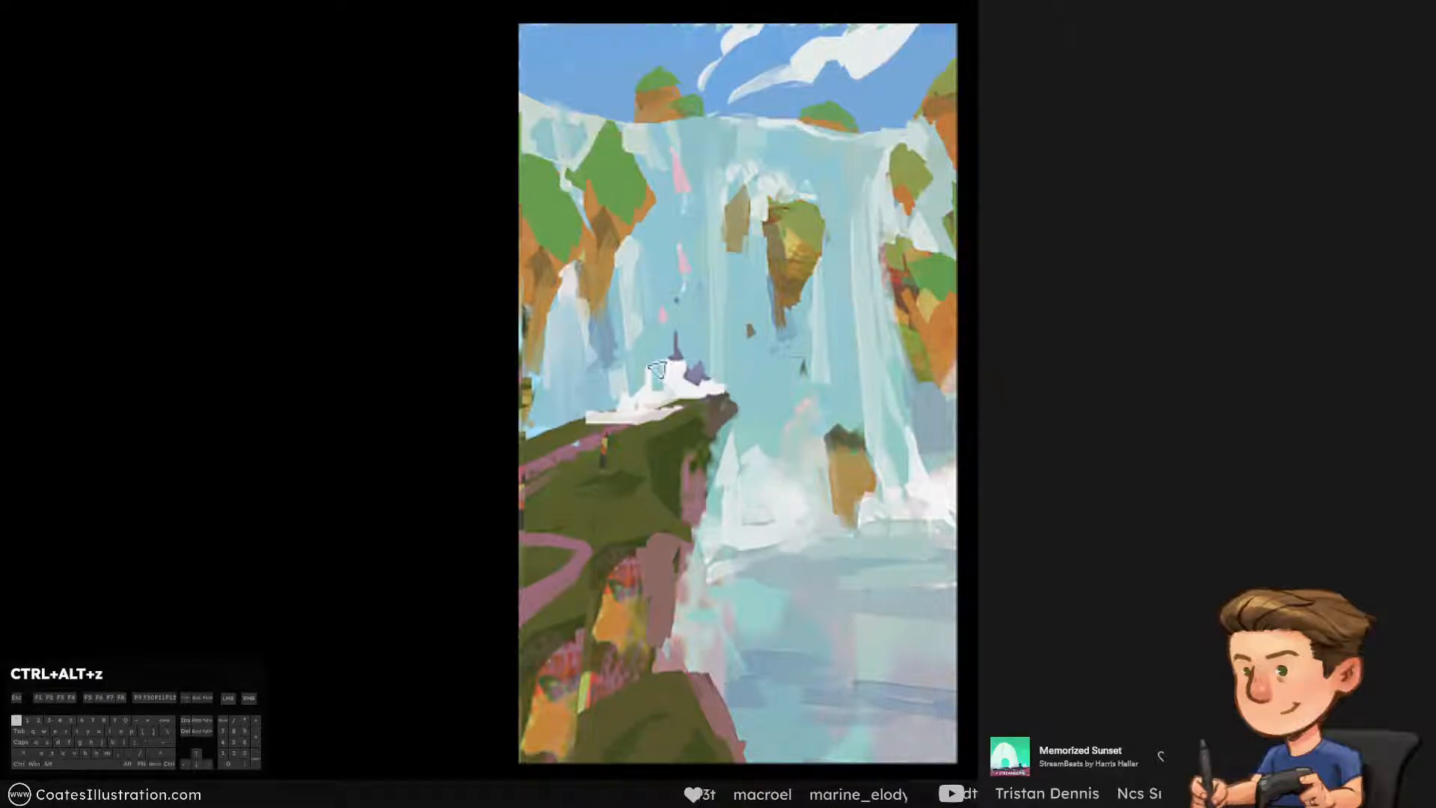
# Refine the castle's central spires and add purple roofs to its left towers, undoing the shading along the base
pyautogui.moveTo(670, 368)
pyautogui.mouseDown()
pyautogui.moveTo(673, 404)
pyautogui.moveTo(684, 400)
pyautogui.moveTo(665, 415)
pyautogui.moveTo(667, 351)
pyautogui.moveTo(669, 373)
pyautogui.mouseUp()
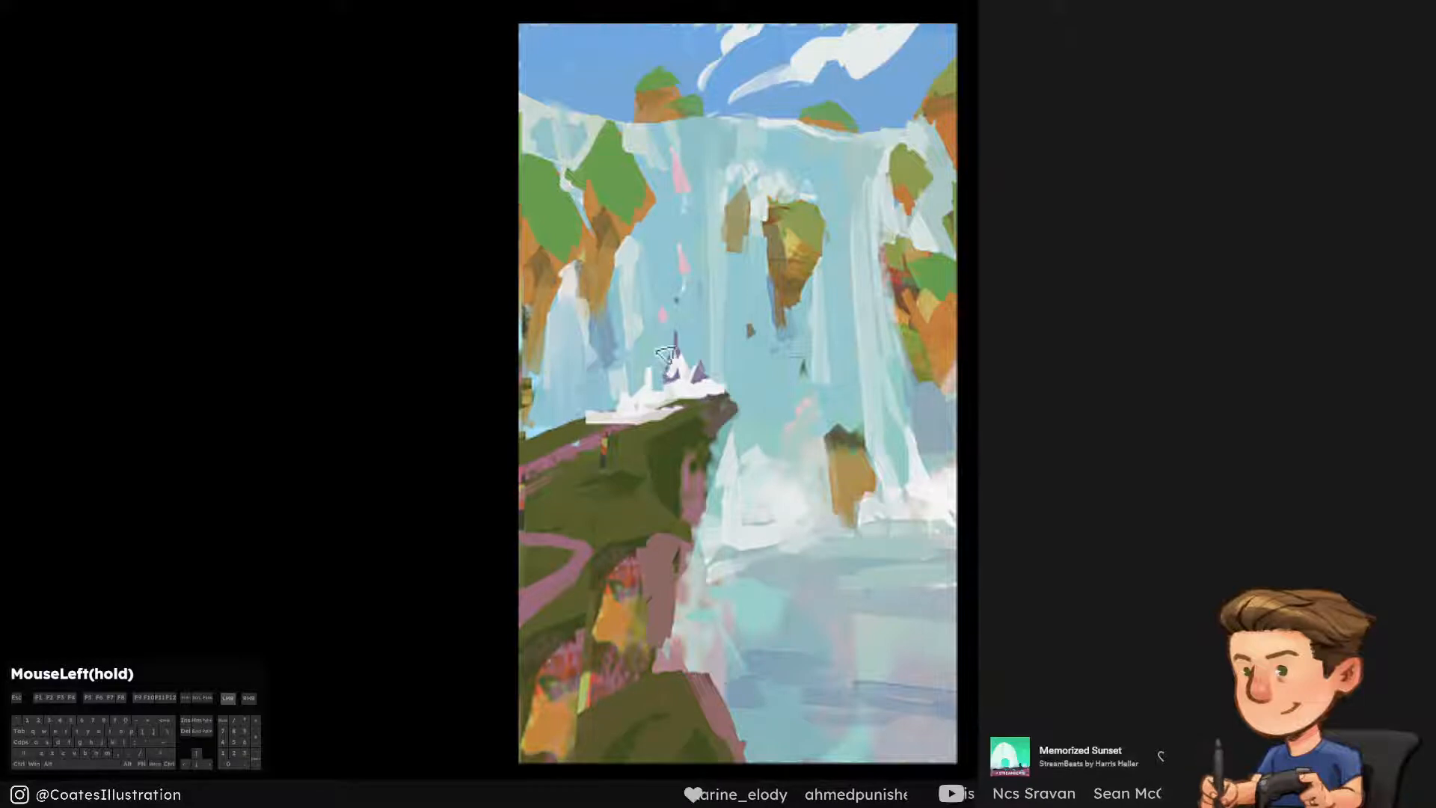
pyautogui.moveTo(664, 353); pyautogui.dragTo(644, 349)
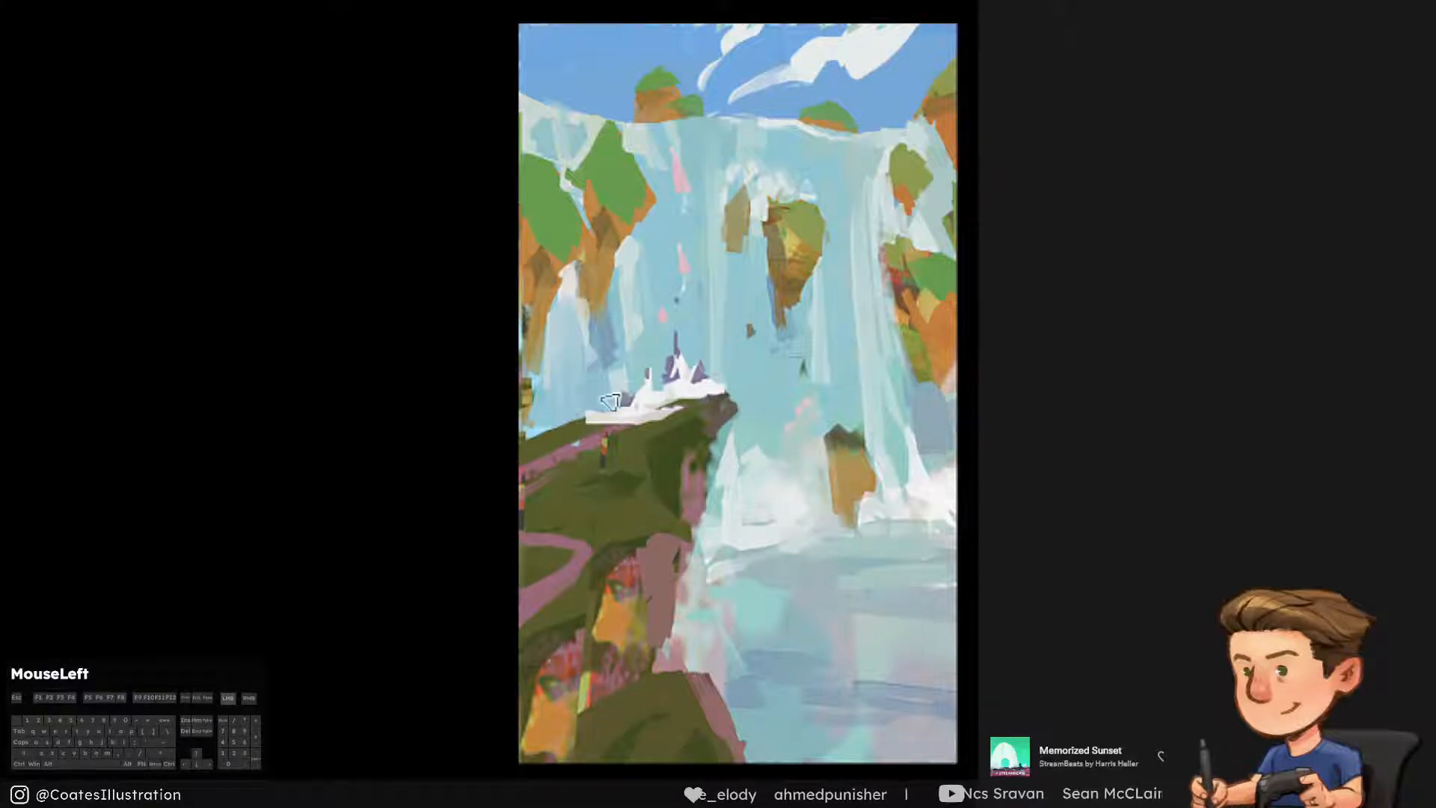
pyautogui.moveTo(610, 402); pyautogui.dragTo(643, 400)
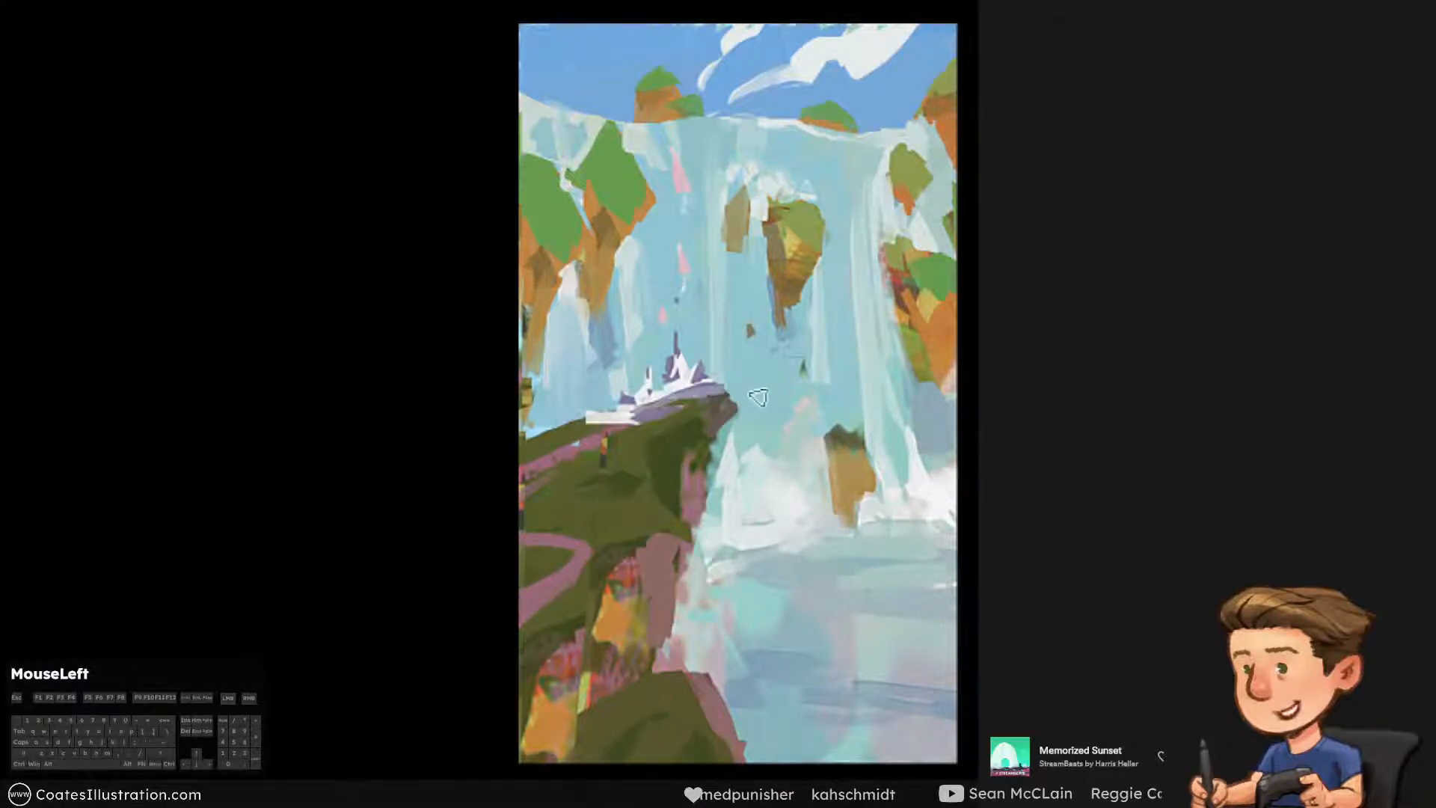
pyautogui.hotkey('ctrl', 'alt', 'z')
pyautogui.moveTo(664, 397); pyautogui.dragTo(655, 393)
pyautogui.hotkey('ctrl', 'alt', 'z')
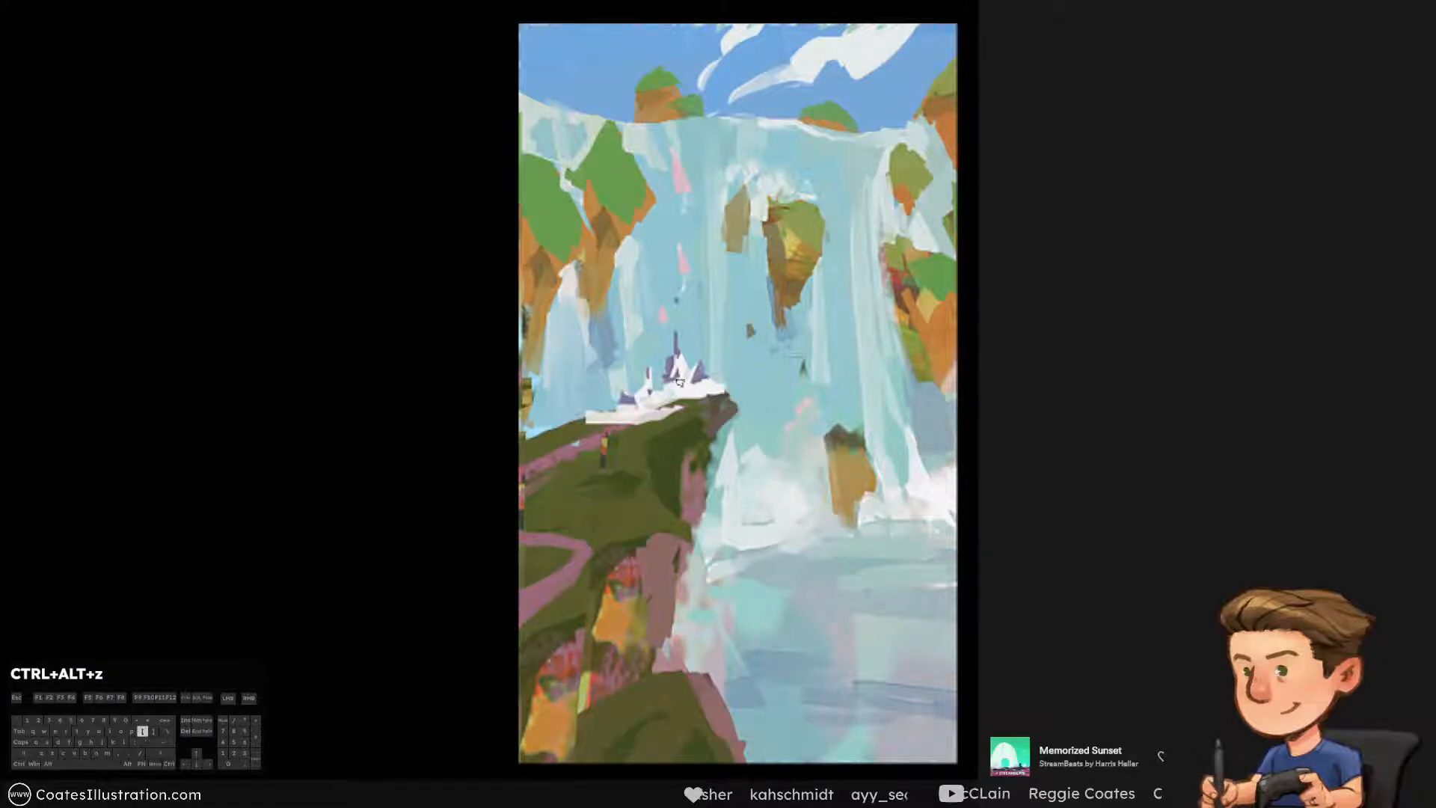
# Rework the white and purple strokes at the foot of the castle's central spire and save the painting
pyautogui.moveTo(658, 394); pyautogui.dragTo(669, 390)
pyautogui.hotkey('ctrl', 'alt', 'z')
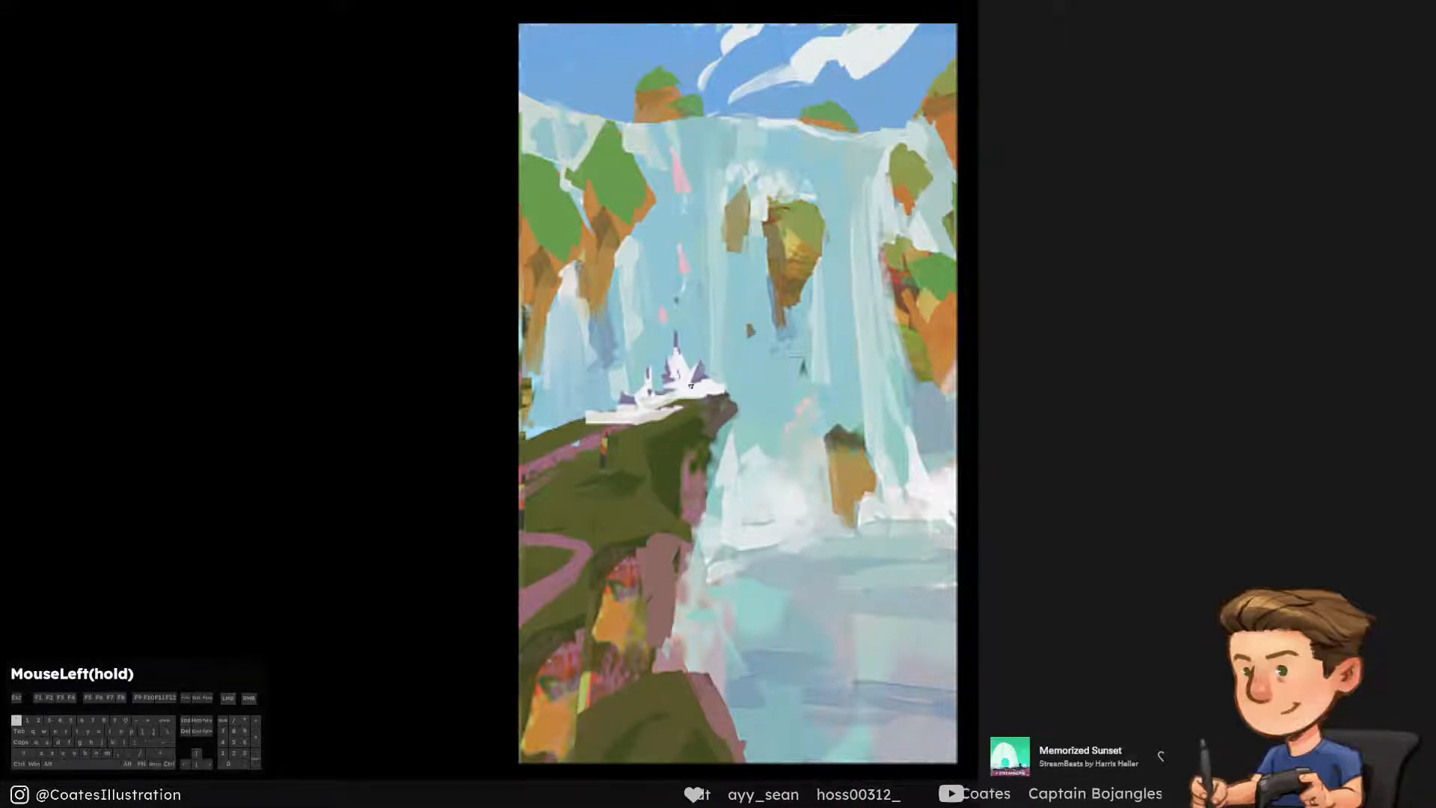
pyautogui.hotkey('ctrl', 'alt', 'z')
pyautogui.moveTo(691, 385); pyautogui.dragTo(679, 384)
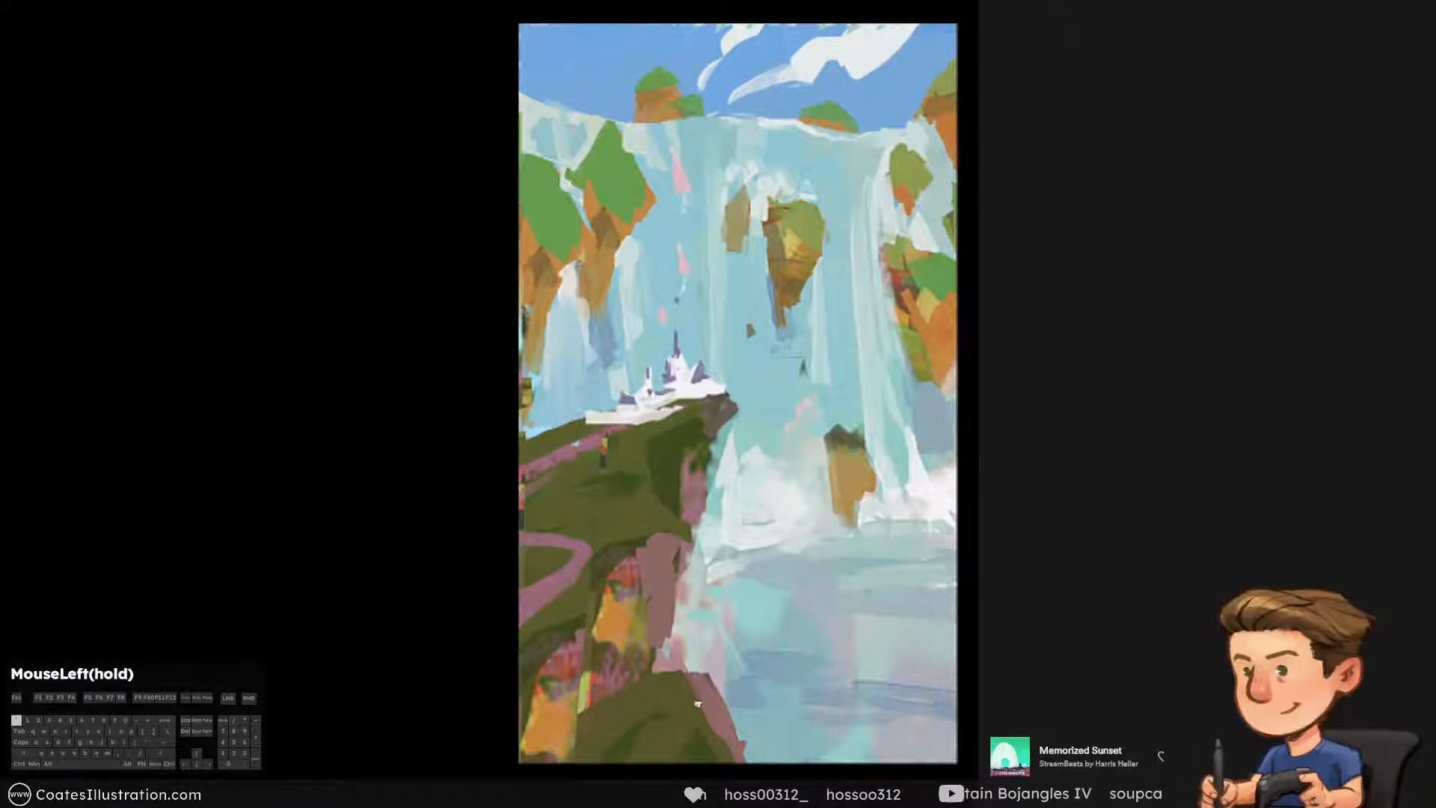
pyautogui.moveTo(697, 703); pyautogui.dragTo(696, 702)
pyautogui.hotkey('ctrl', 's')
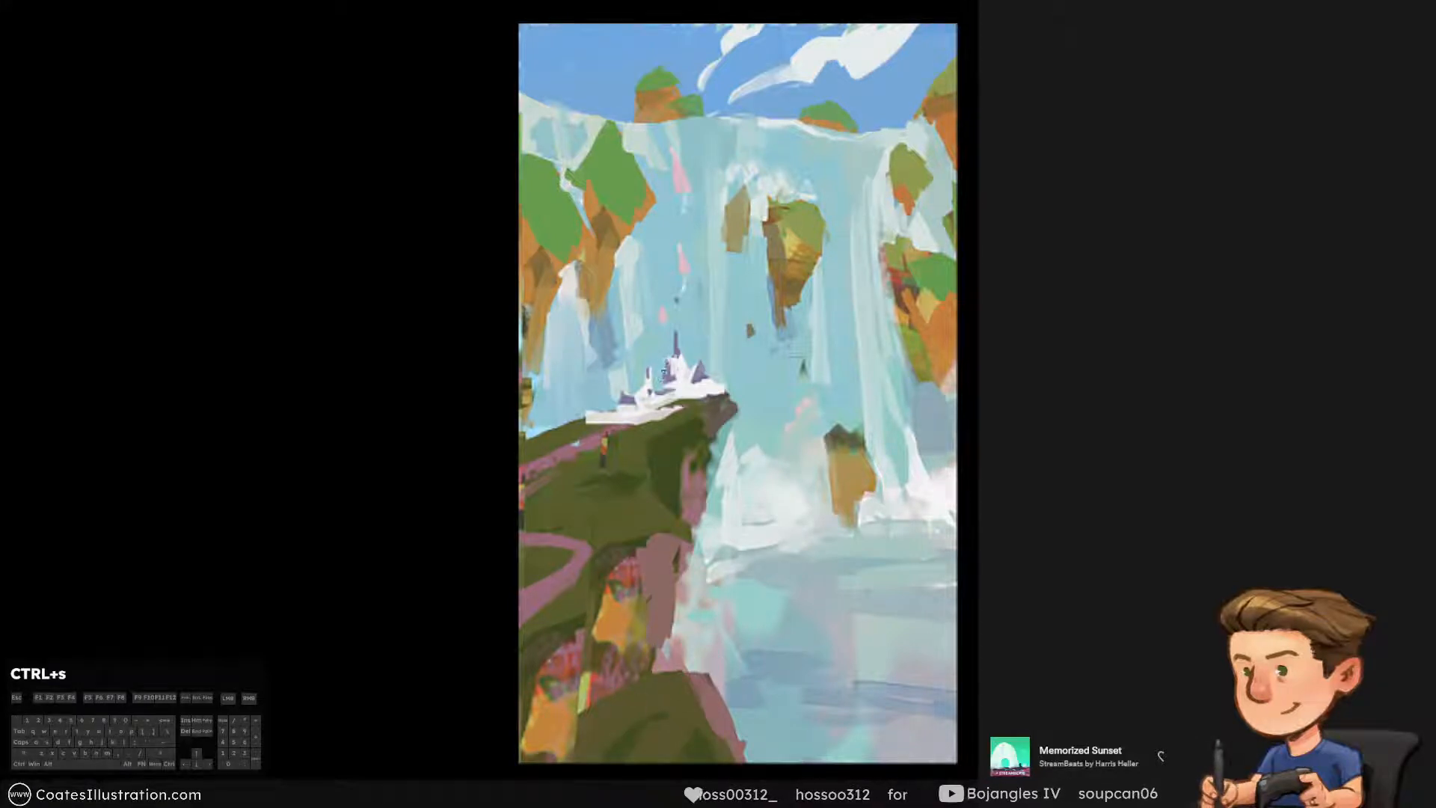
# Touch up the small purple roofs beside the central spire, undoing unwanted strokes
pyautogui.moveTo(663, 372); pyautogui.dragTo(696, 379)
pyautogui.hotkey('ctrl', 'alt', 'z')
pyautogui.click(696, 394)
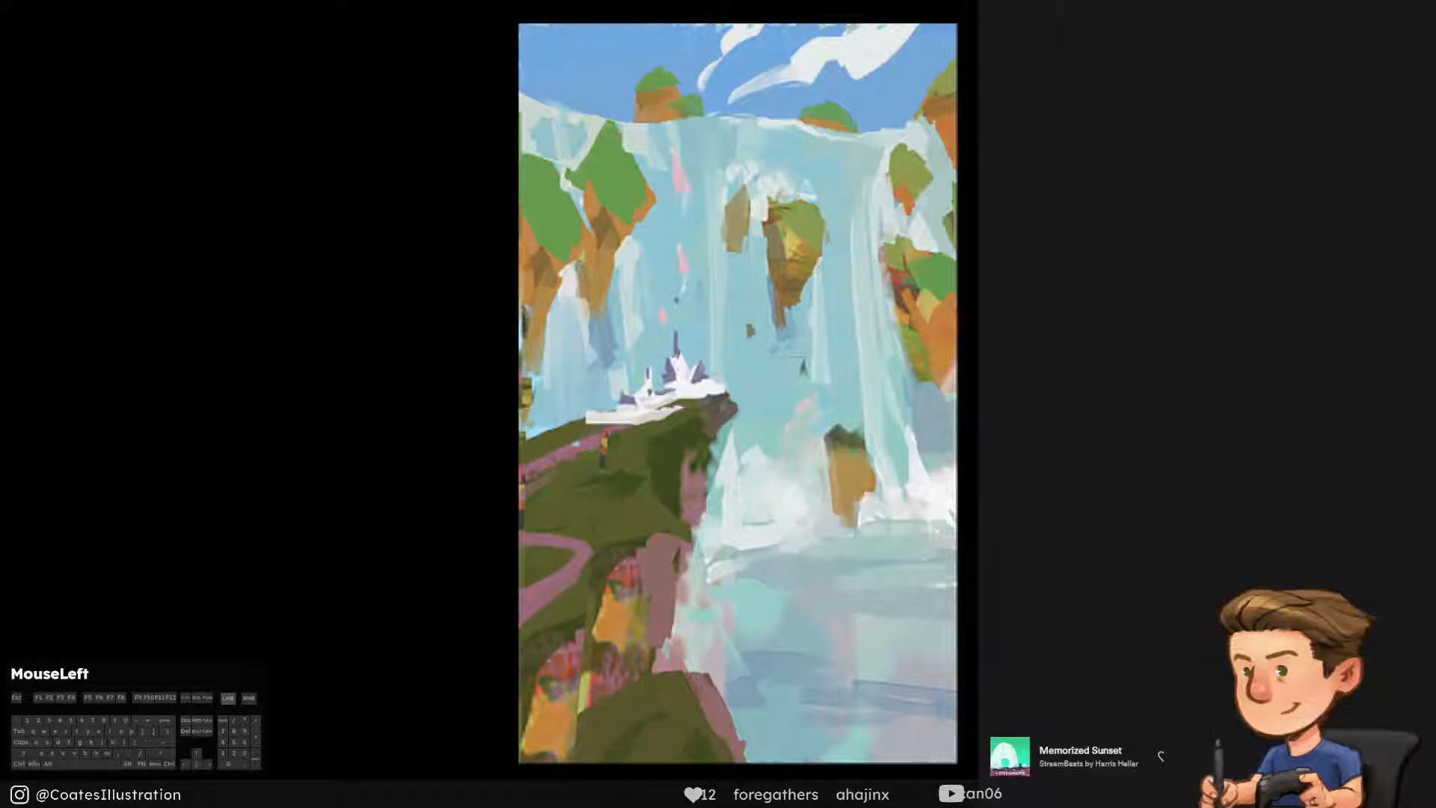
pyautogui.hotkey('ctrl', 'alt', 'z')
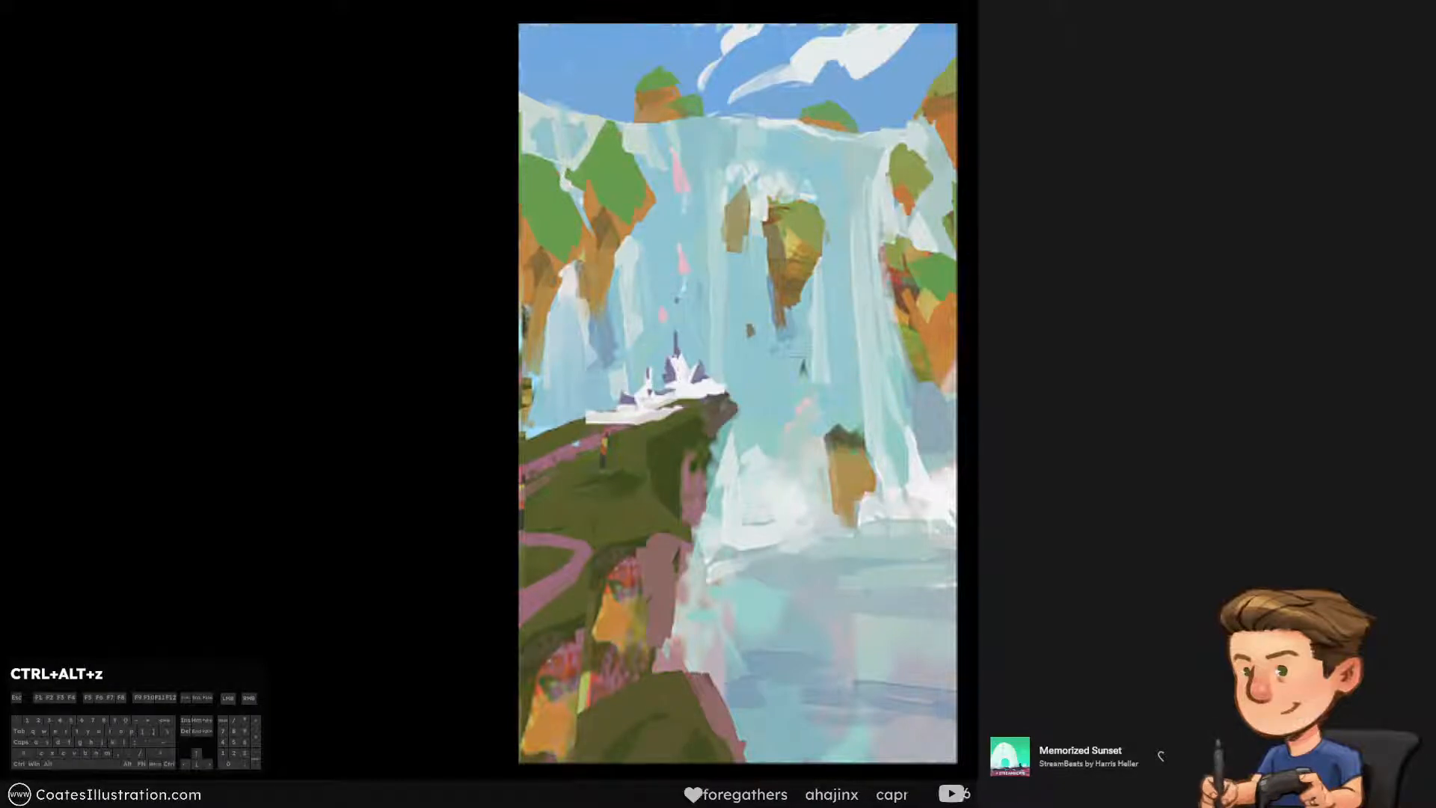
pyautogui.click(677, 380)
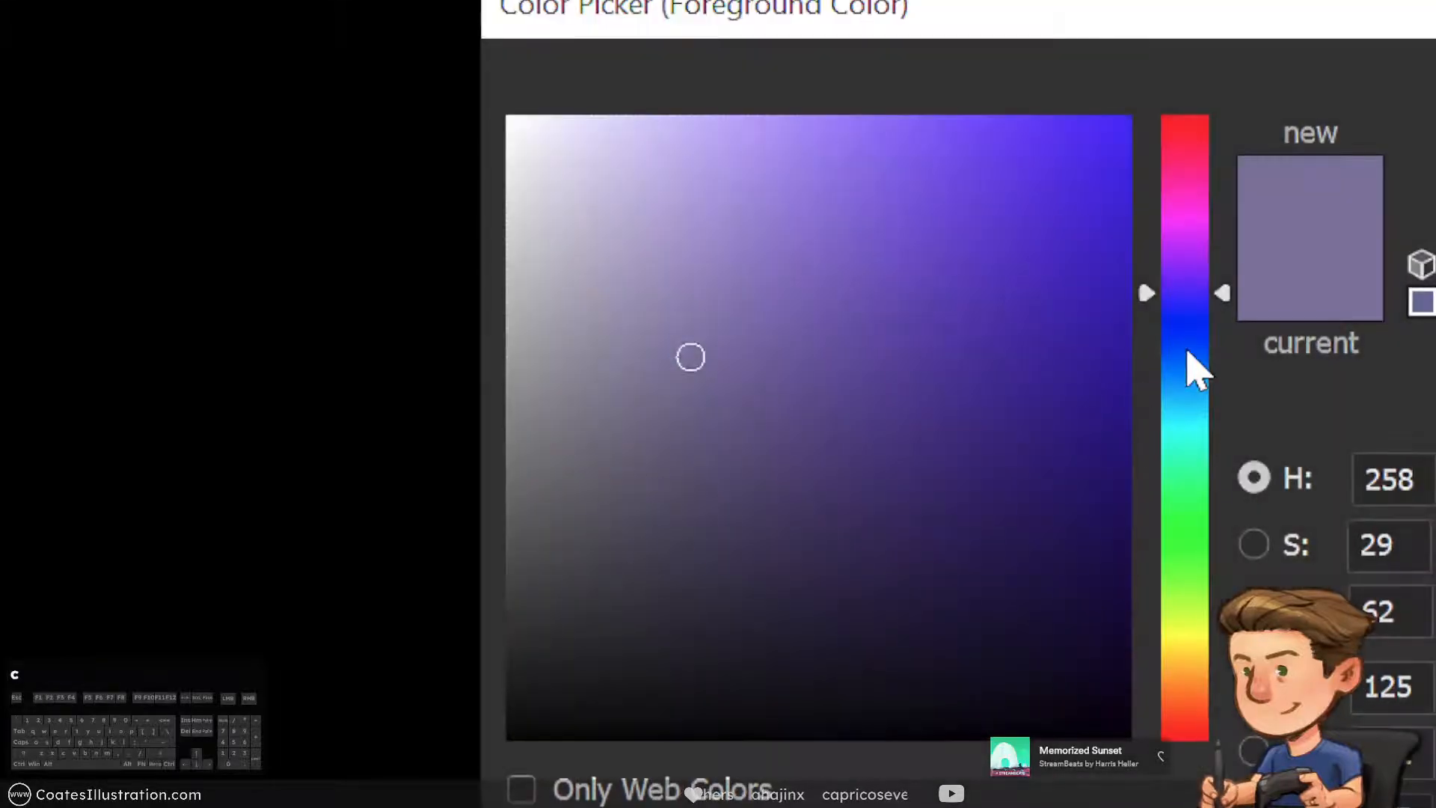
# Change the foreground colour to a lighter muted blue with hue 222
pyautogui.click(1182, 359)
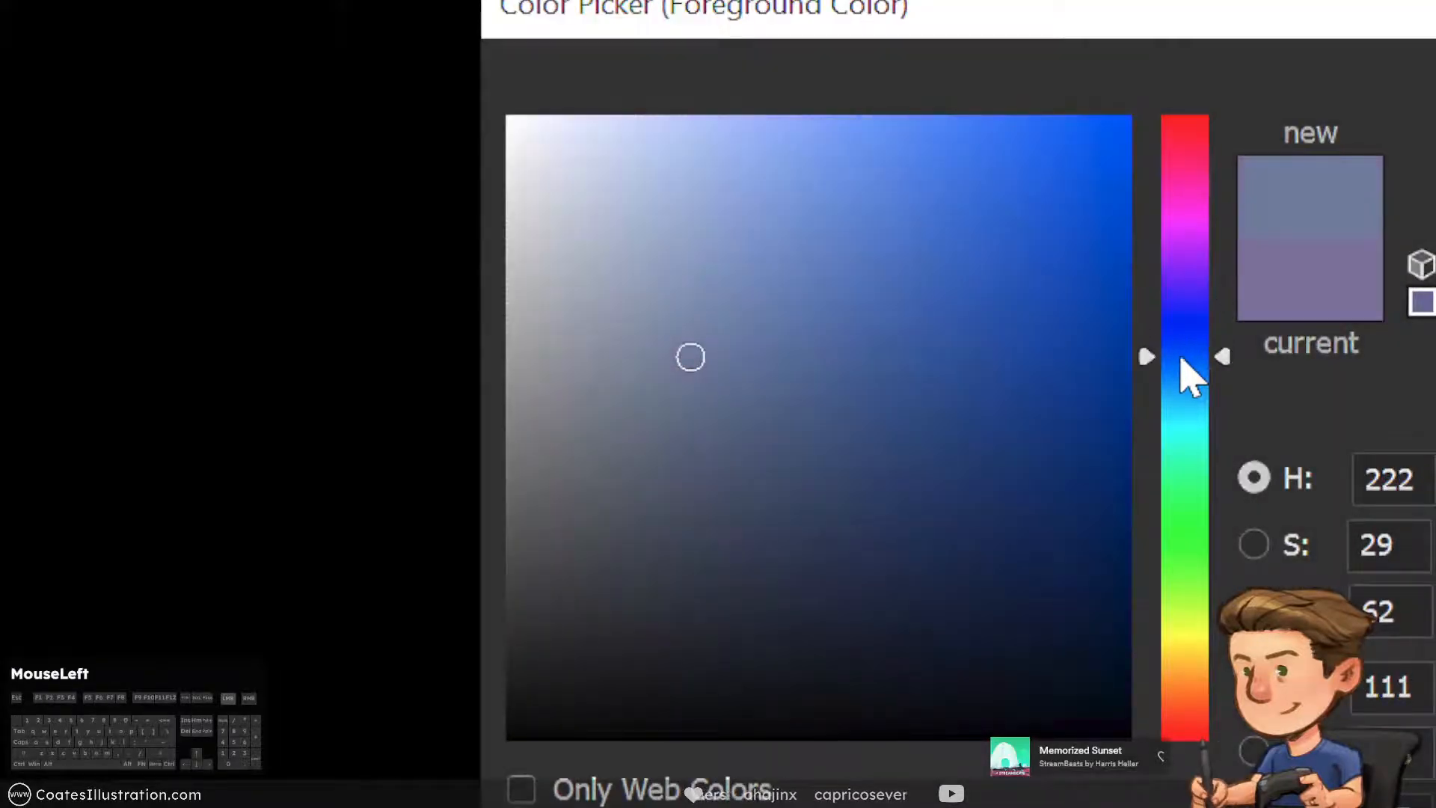
pyautogui.moveTo(707, 374)
pyautogui.mouseDown()
pyautogui.moveTo(756, 388)
pyautogui.moveTo(726, 294)
pyautogui.moveTo(698, 279)
pyautogui.mouseUp()
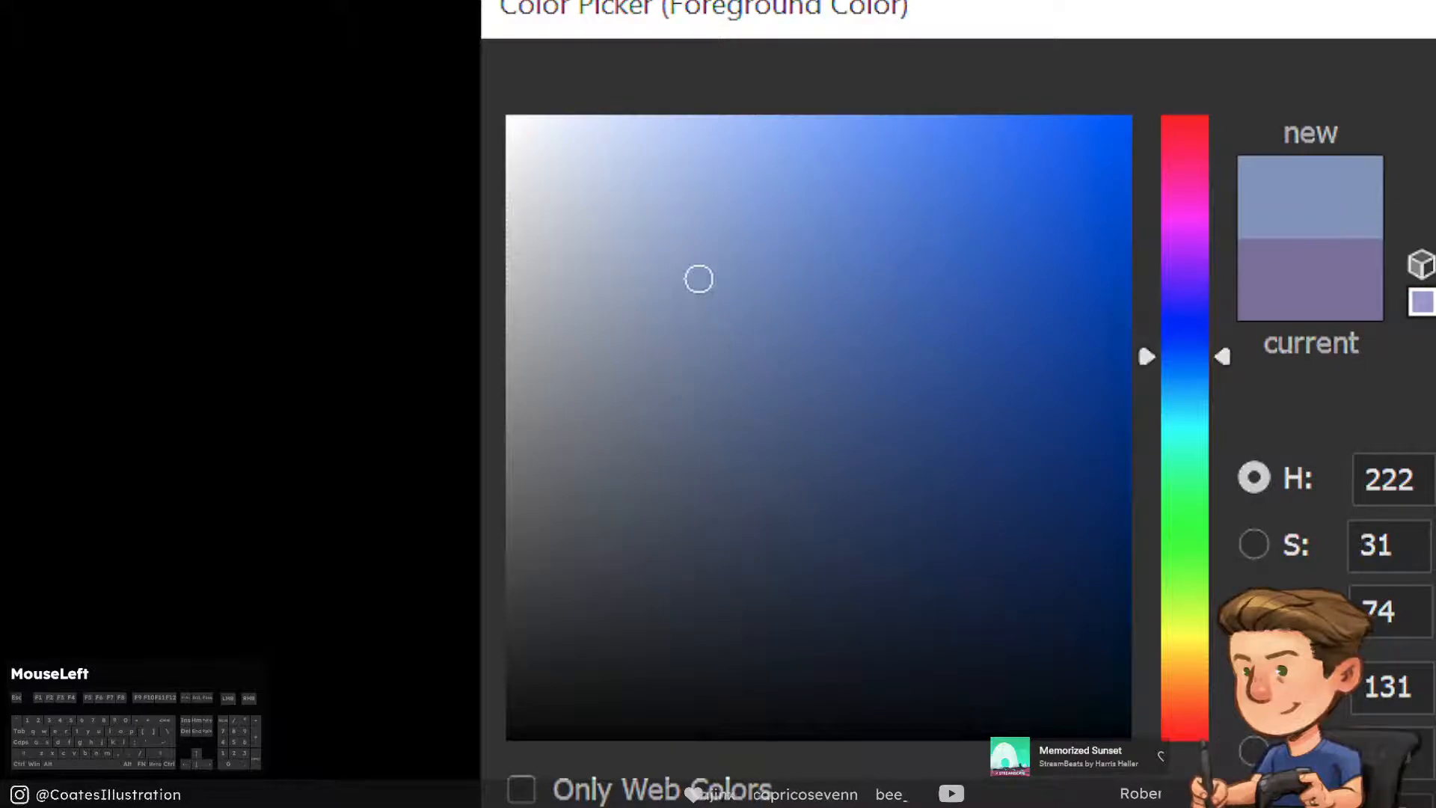
pyautogui.click(810, 275)
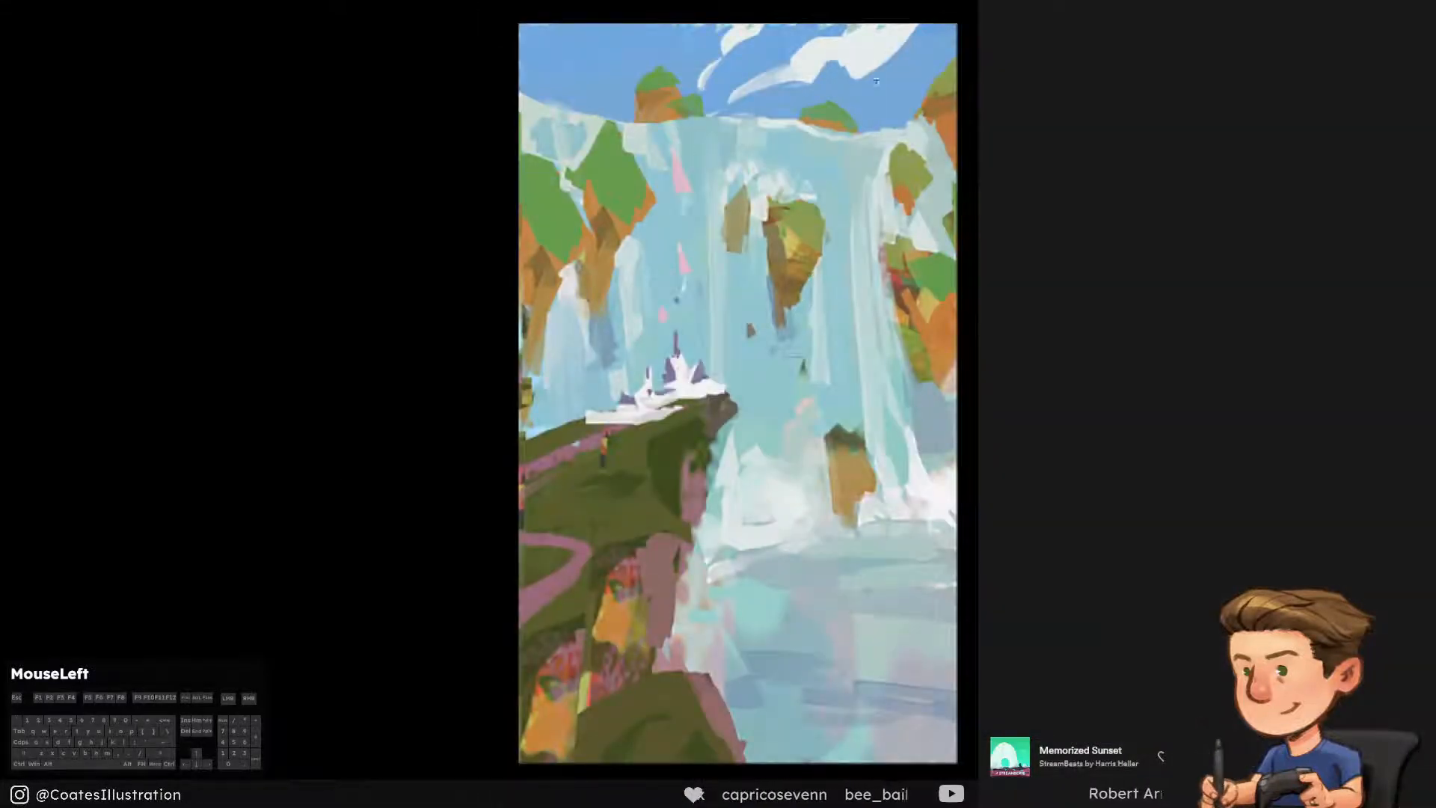
# Shade the lower edge of the castle's base wall along the cliff with the muted blue, undoing stray strokes
pyautogui.moveTo(572, 437)
pyautogui.mouseDown()
pyautogui.moveTo(659, 413)
pyautogui.moveTo(682, 355)
pyautogui.moveTo(663, 390)
pyautogui.moveTo(674, 365)
pyautogui.mouseUp()
pyautogui.hotkey('ctrl', 'alt', 'z')
pyautogui.press('[')
pyautogui.hotkey('ctrl', 'alt', 'z')
pyautogui.hotkey('ctrl', 'alt', 'z')
pyautogui.hotkey('ctrl', 'alt', 'z')
pyautogui.hotkey('ctrl', 'alt', 'z')
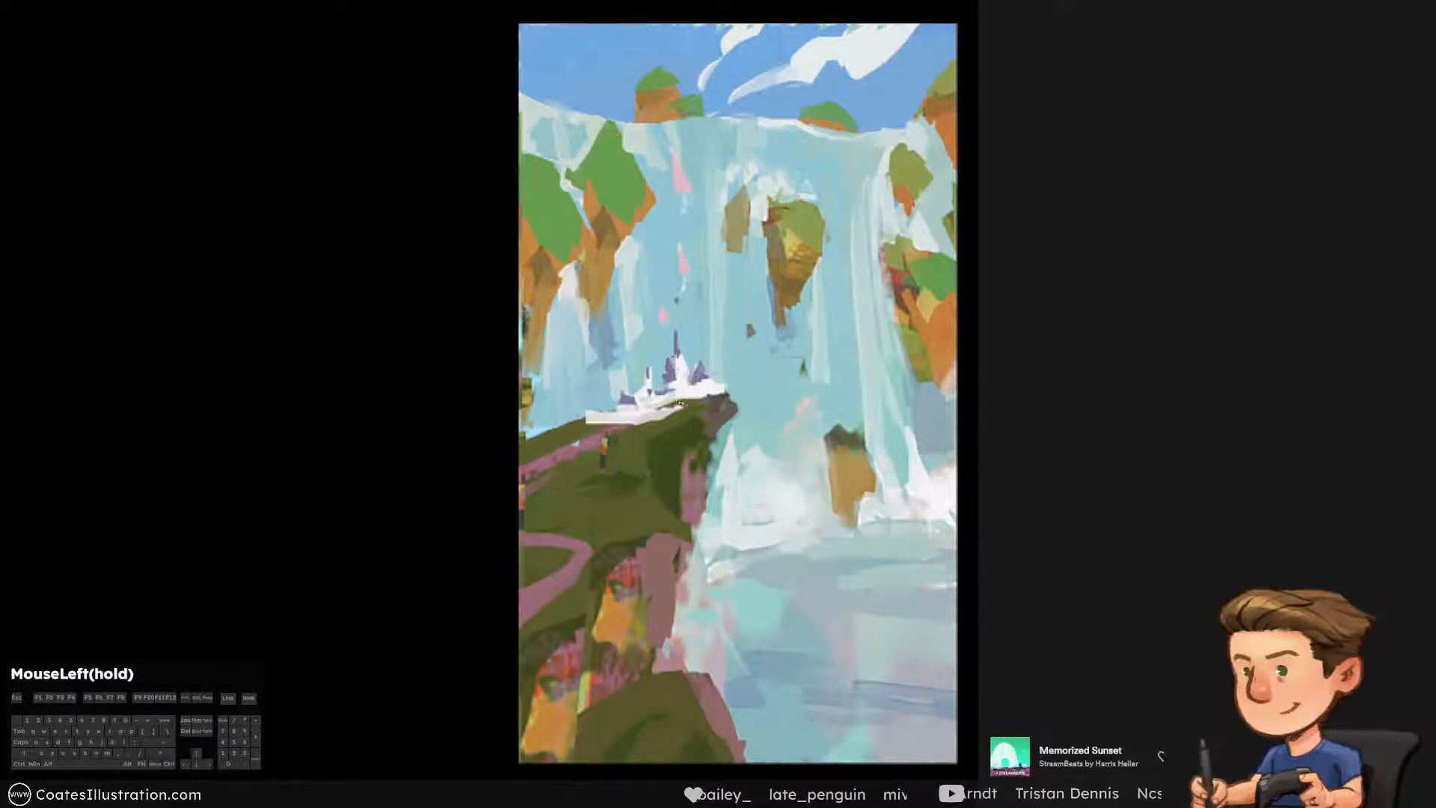
pyautogui.hotkey('ctrl', 'alt', 'z')
pyautogui.moveTo(671, 395)
pyautogui.mouseDown()
pyautogui.moveTo(699, 389)
pyautogui.moveTo(620, 408)
pyautogui.moveTo(713, 397)
pyautogui.moveTo(701, 397)
pyautogui.mouseUp()
pyautogui.hotkey('ctrl', 'alt', 'z')
pyautogui.hotkey('ctrl', 'alt', 'z')
pyautogui.hotkey('ctrl', 'alt', 'z')
pyautogui.moveTo(584, 427); pyautogui.dragTo(649, 429)
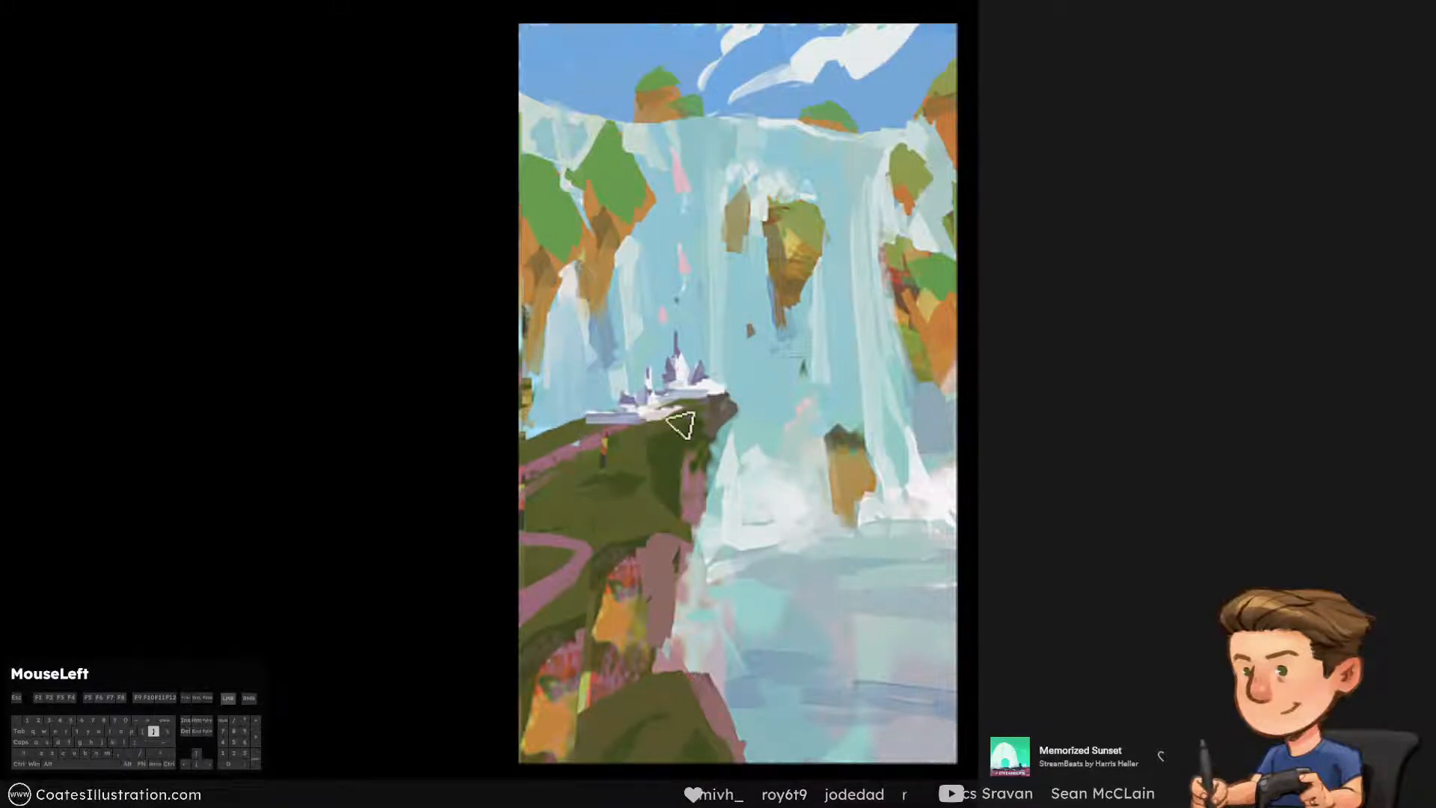
pyautogui.press(']')
pyautogui.press(']')
pyautogui.press(']')
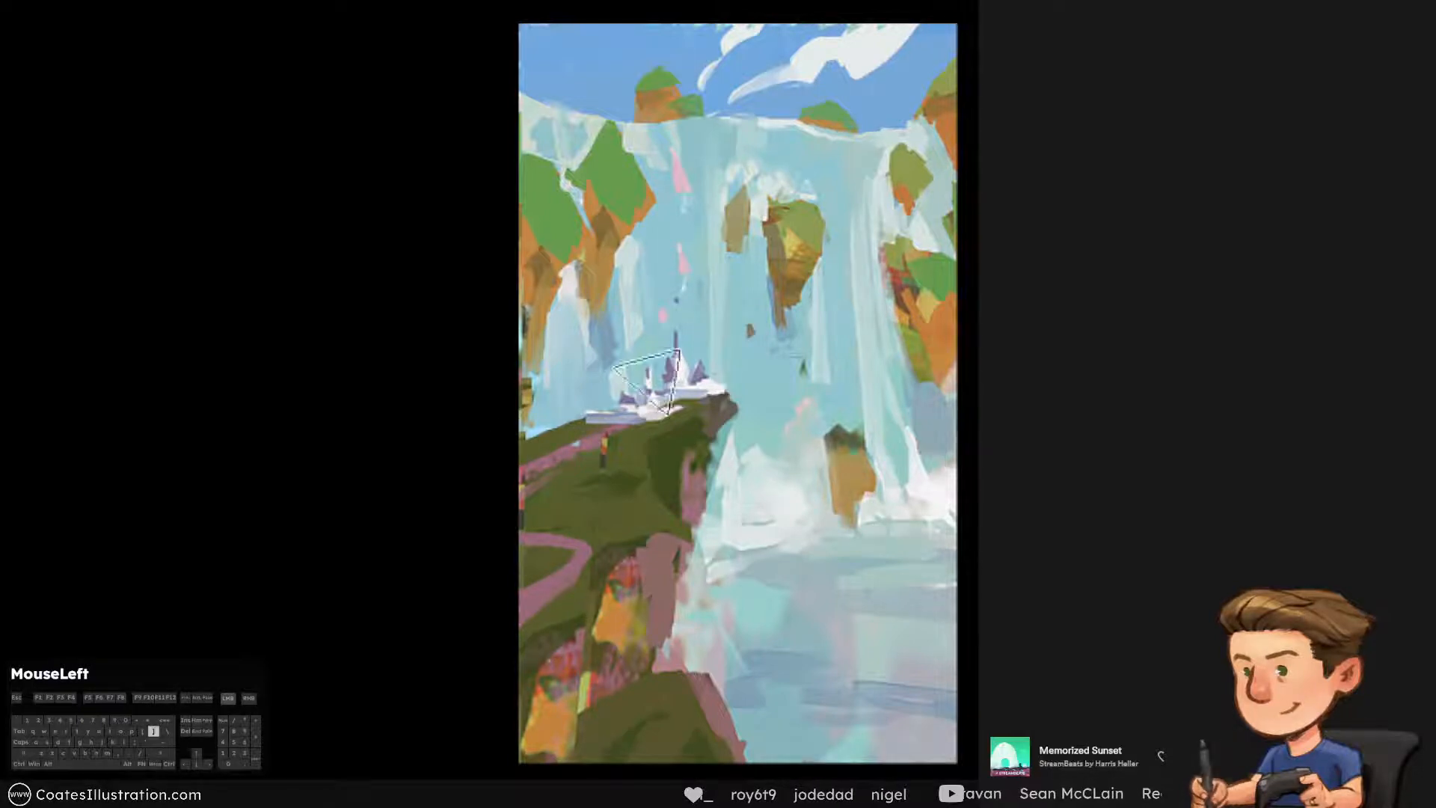
pyautogui.moveTo(649, 381); pyautogui.dragTo(654, 385)
pyautogui.hotkey('ctrl', 'alt', 'z')
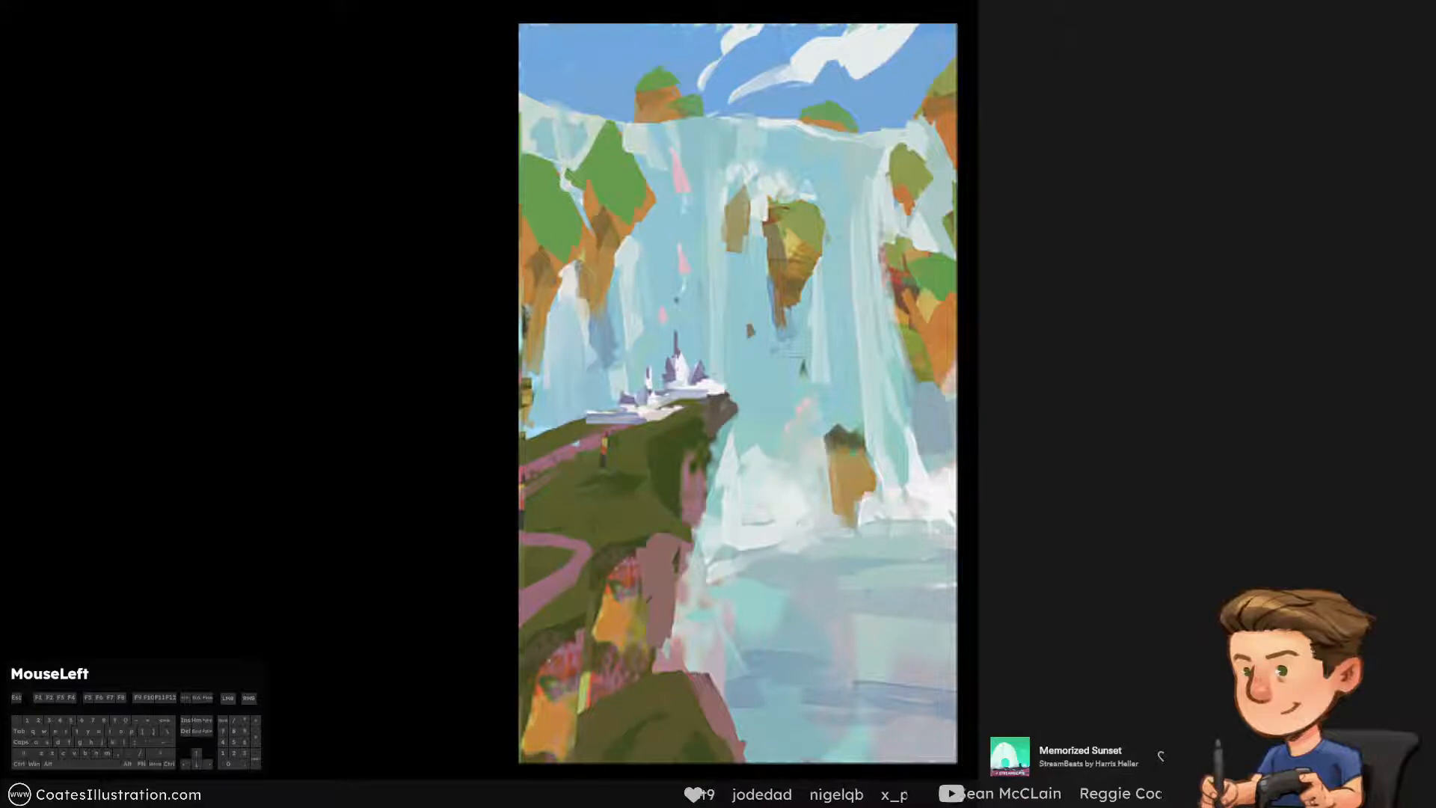
# Darken the top of the castle's small left tower with colour sampled from the painting
pyautogui.keyDown('alt'); pyautogui.click(670, 375); pyautogui.keyUp('alt')
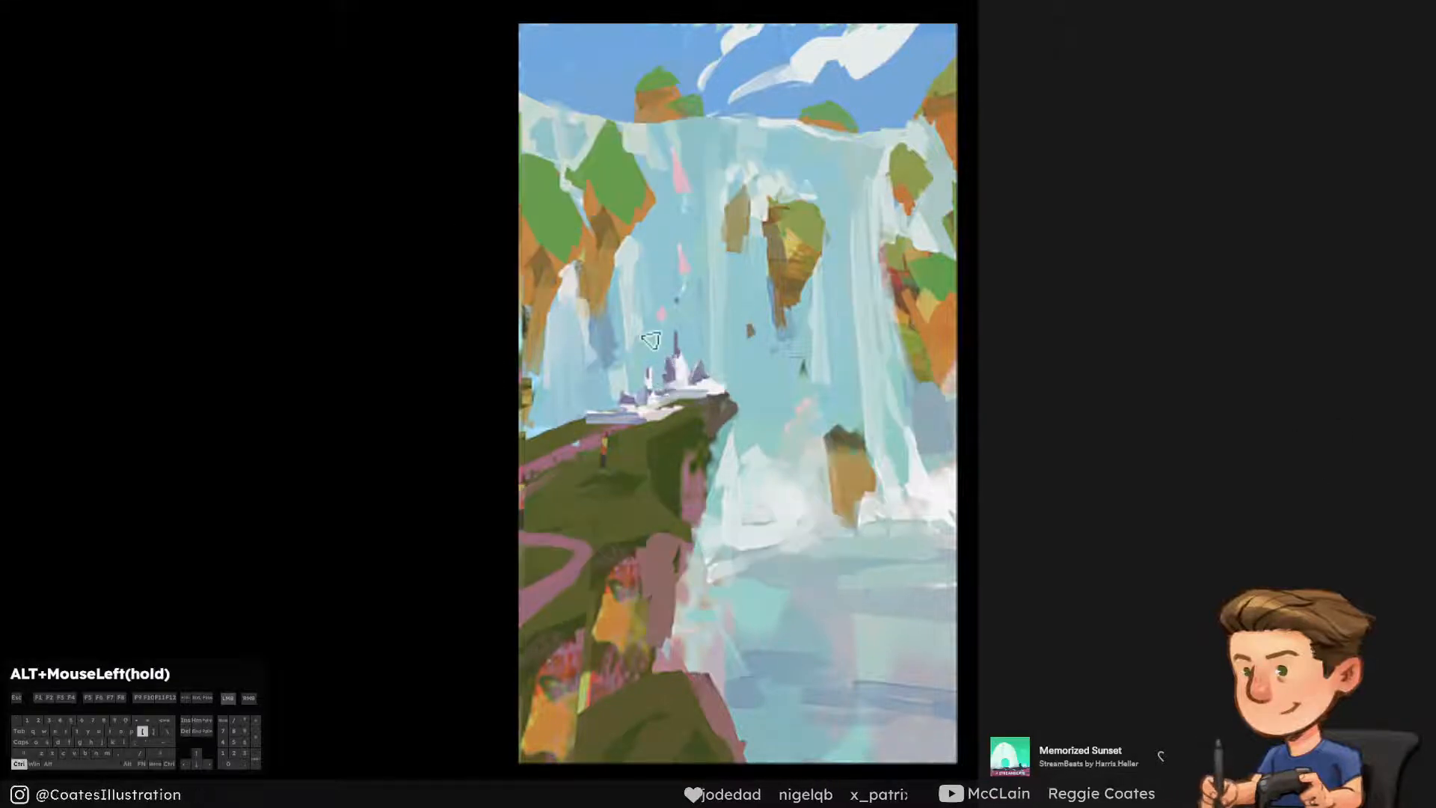
pyautogui.moveTo(649, 306); pyautogui.dragTo(651, 346)
pyautogui.hotkey('ctrl', 'alt', 'z')
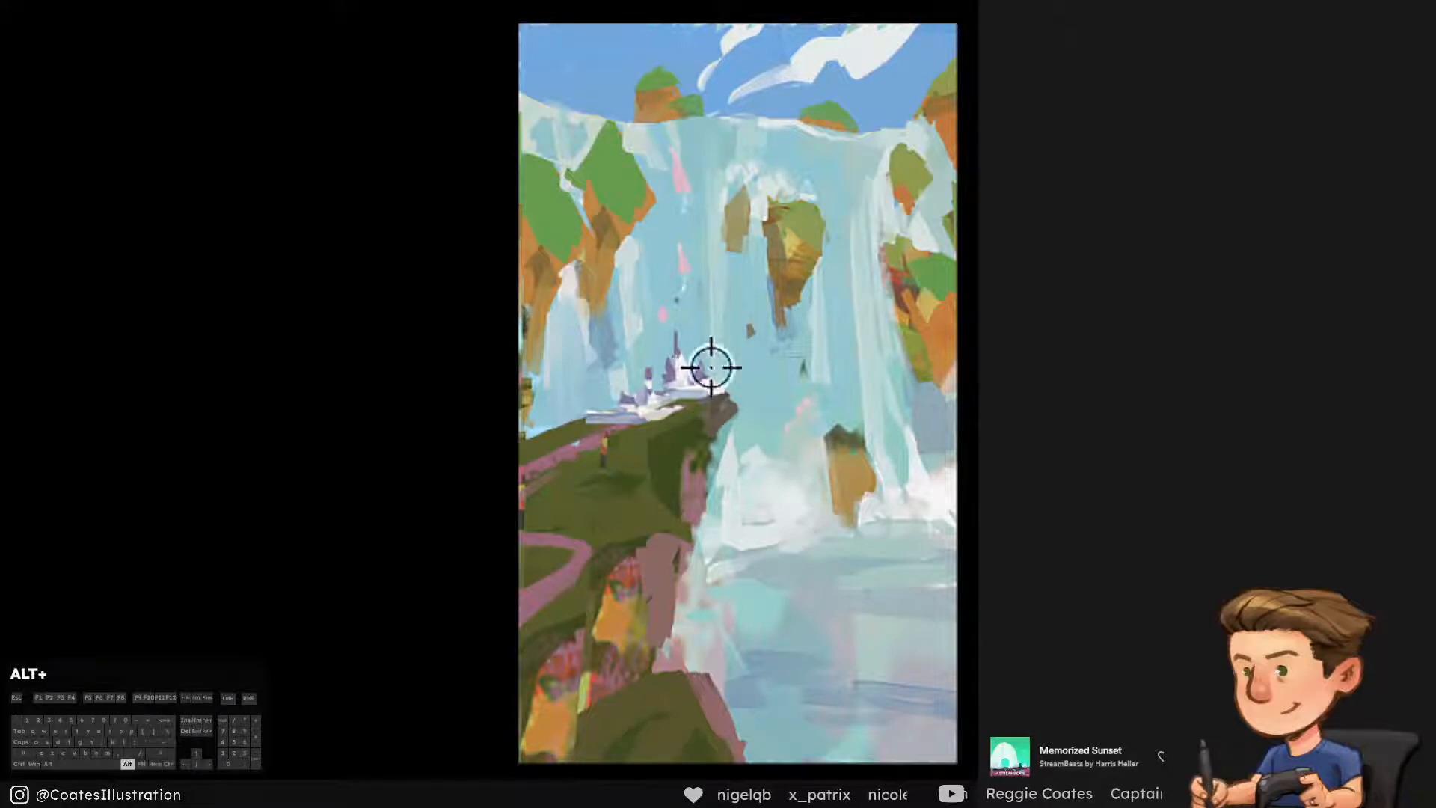
pyautogui.keyDown('alt'); pyautogui.click(683, 381); pyautogui.keyUp('alt')
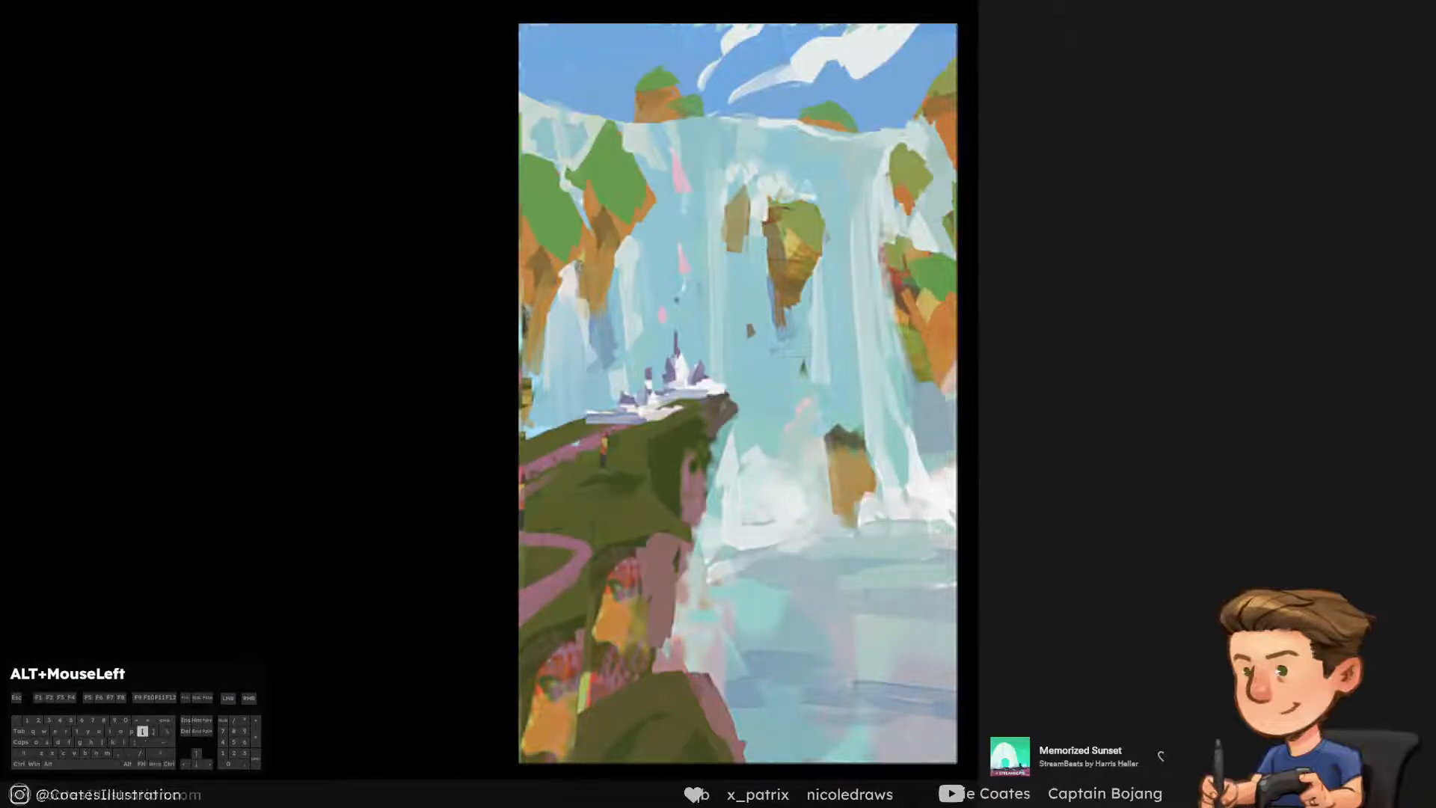
pyautogui.moveTo(645, 383); pyautogui.dragTo(652, 382)
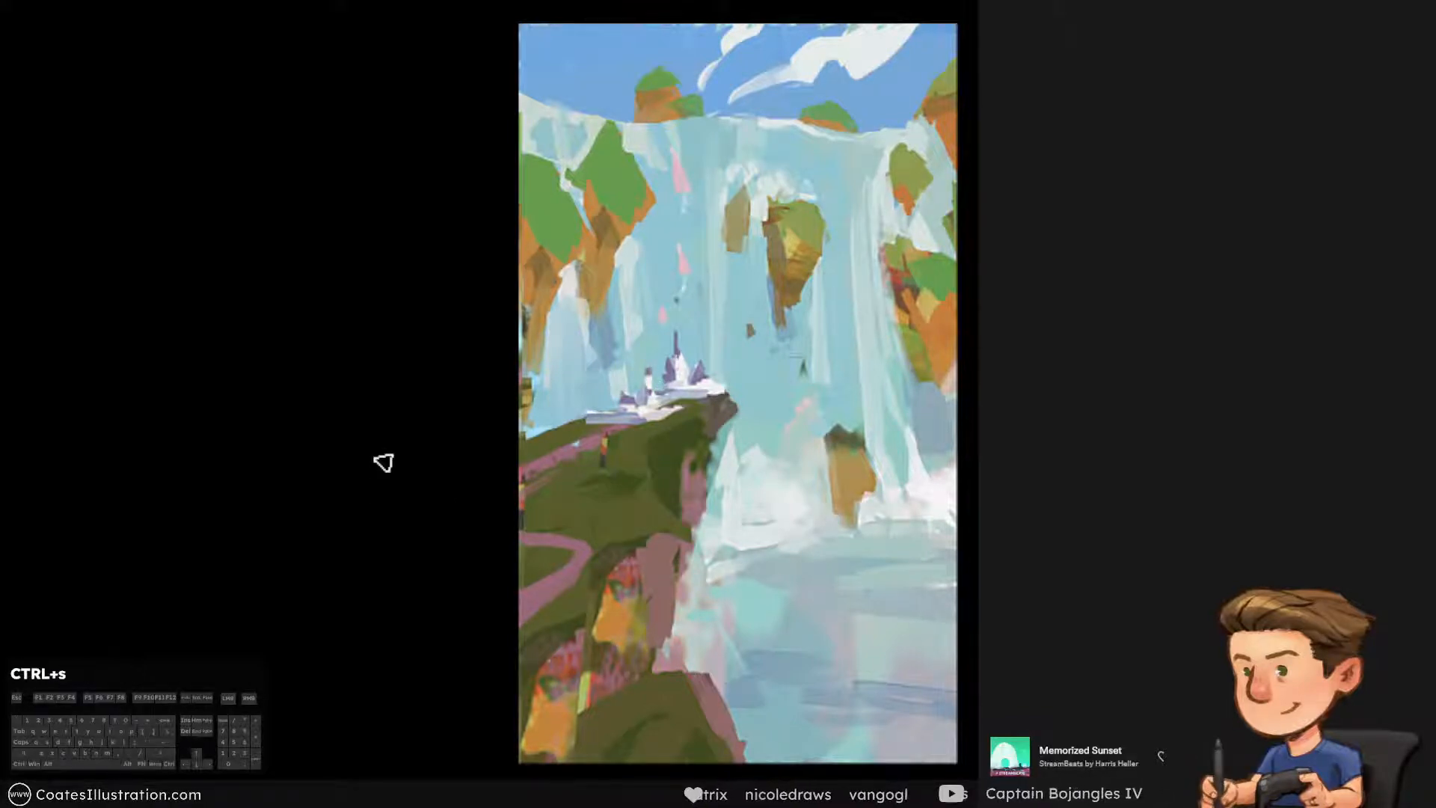
# Shift the castle's purple spires and roofs to a bluer, more saturated violet and save the painting
pyautogui.click(774, 299)
pyautogui.moveTo(675, 341)
pyautogui.mouseDown()
pyautogui.moveTo(701, 374)
pyautogui.moveTo(617, 416)
pyautogui.mouseUp()
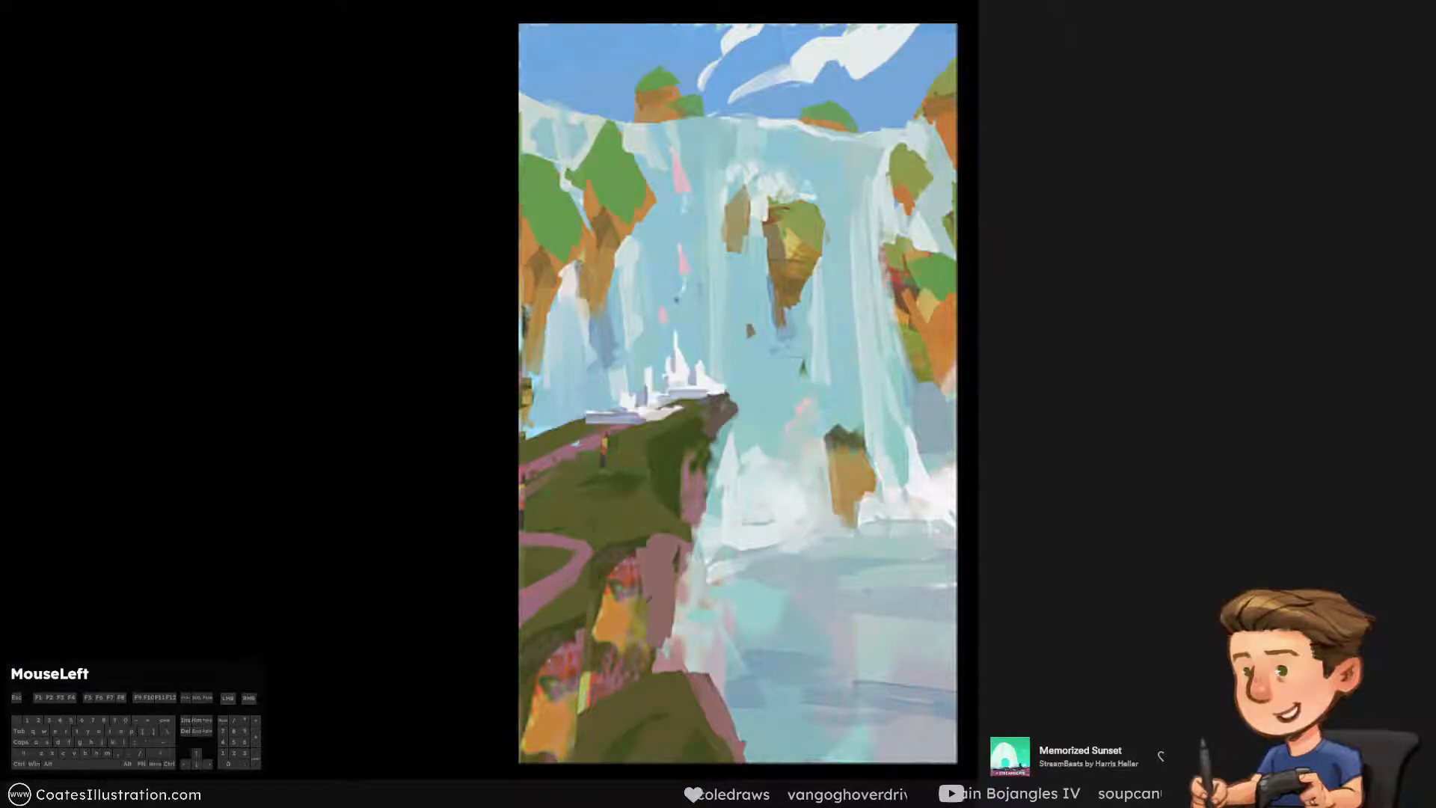
pyautogui.click(992, 463)
pyautogui.click(992, 464)
pyautogui.click(991, 463)
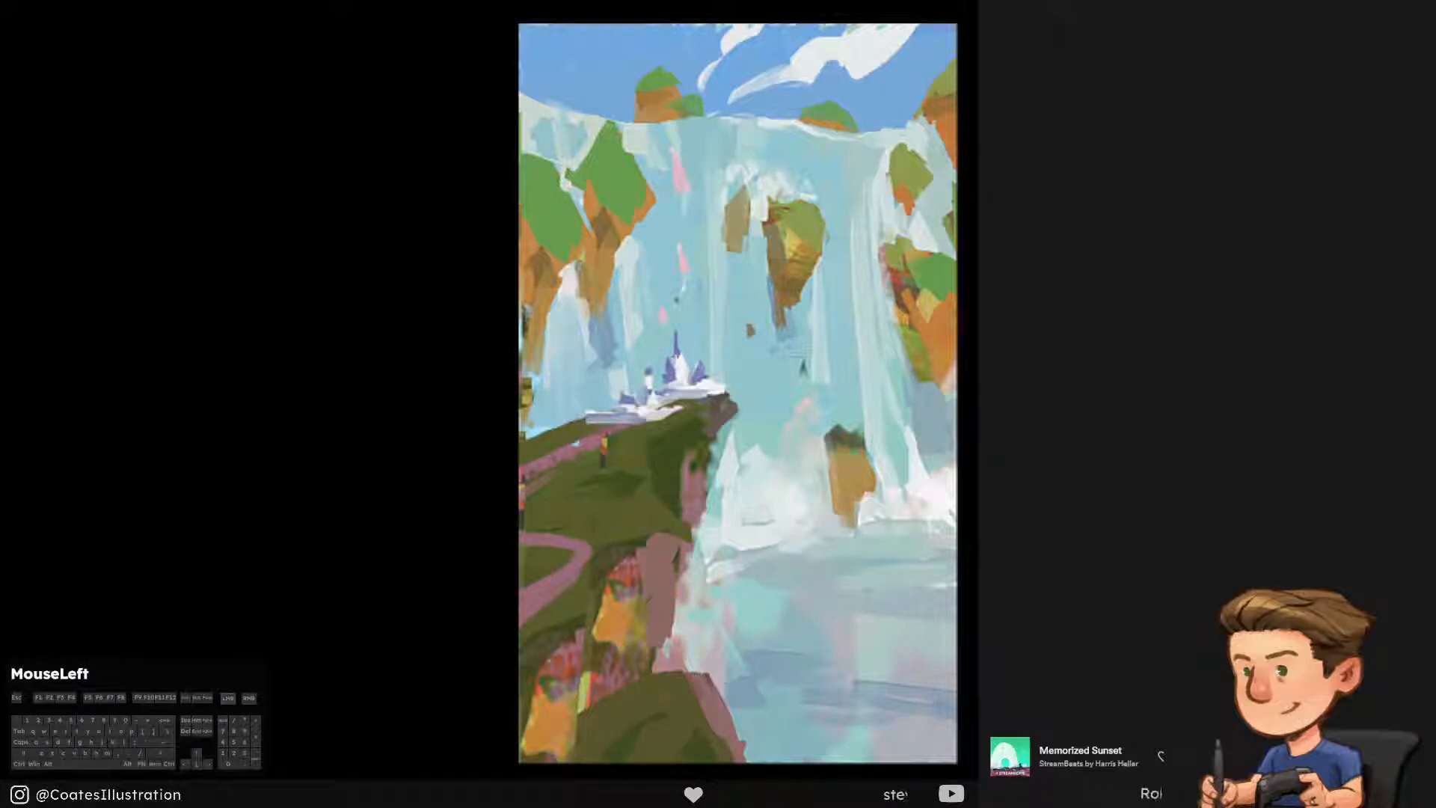
pyautogui.hotkey('ctrl', 's')
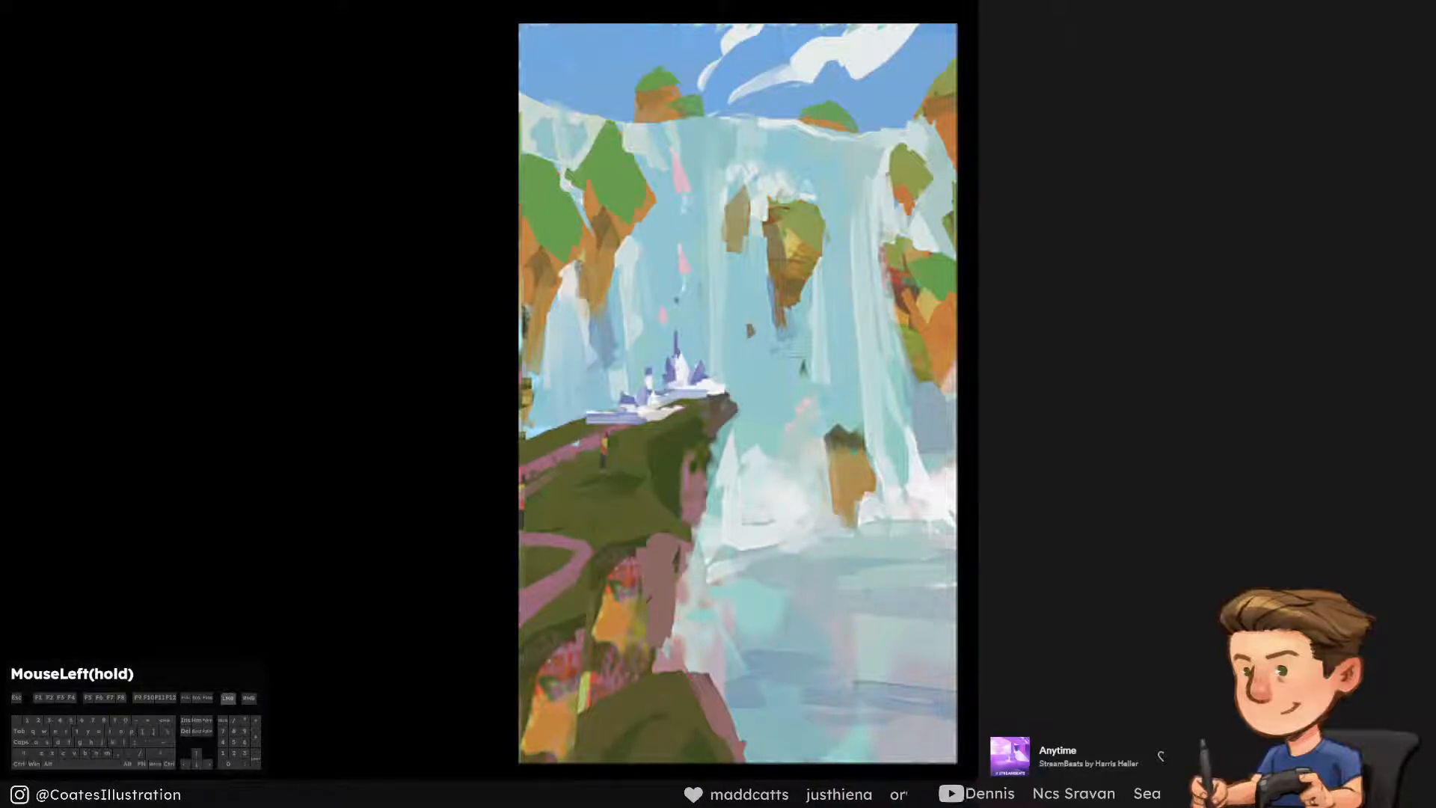
# Outline the old castle with a polygonal selection and paste a merged copy of it in place as a new layer
pyautogui.keyDown('alt'); pyautogui.click(636, 402); pyautogui.keyUp('alt')
pyautogui.keyDown('alt'); pyautogui.click(715, 390); pyautogui.keyUp('alt')
pyautogui.keyDown('alt'); pyautogui.click(706, 327); pyautogui.keyUp('alt')
pyautogui.keyDown('alt'); pyautogui.click(682, 314); pyautogui.keyUp('alt')
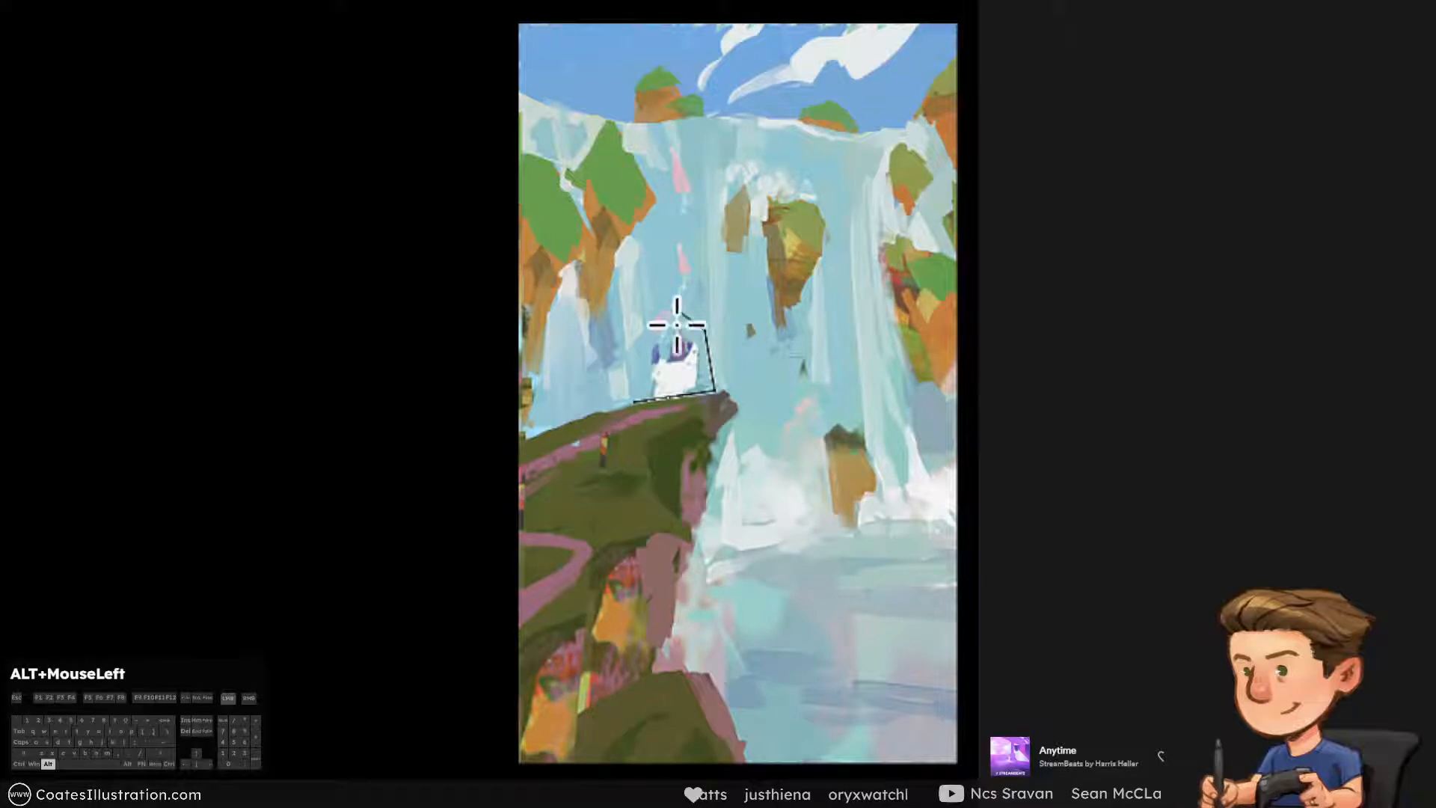
pyautogui.keyDown('alt'); pyautogui.click(643, 362); pyautogui.keyUp('alt')
pyautogui.keyDown('alt'); pyautogui.click(637, 401); pyautogui.keyUp('alt')
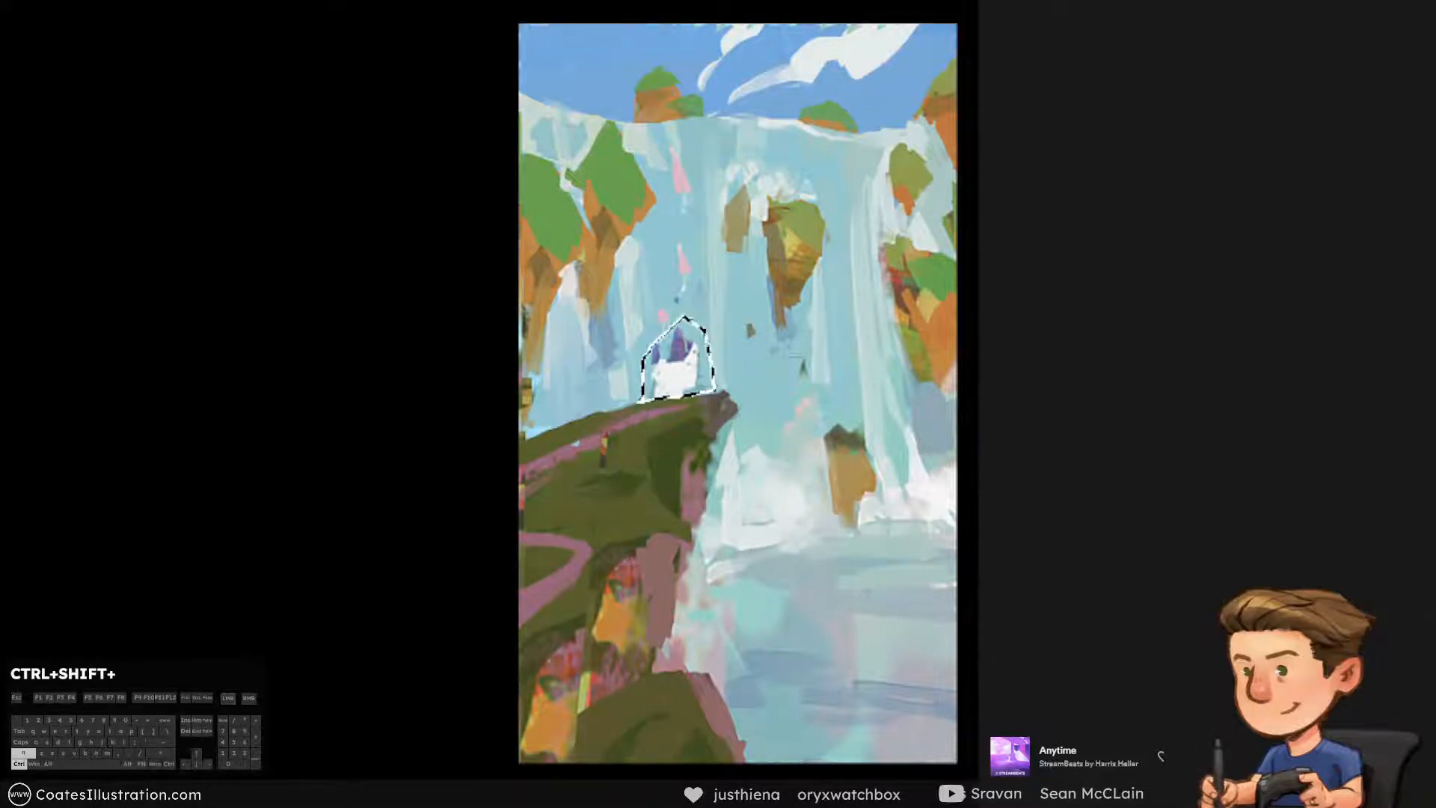
pyautogui.hotkey('ctrl', 'shift', 'c')
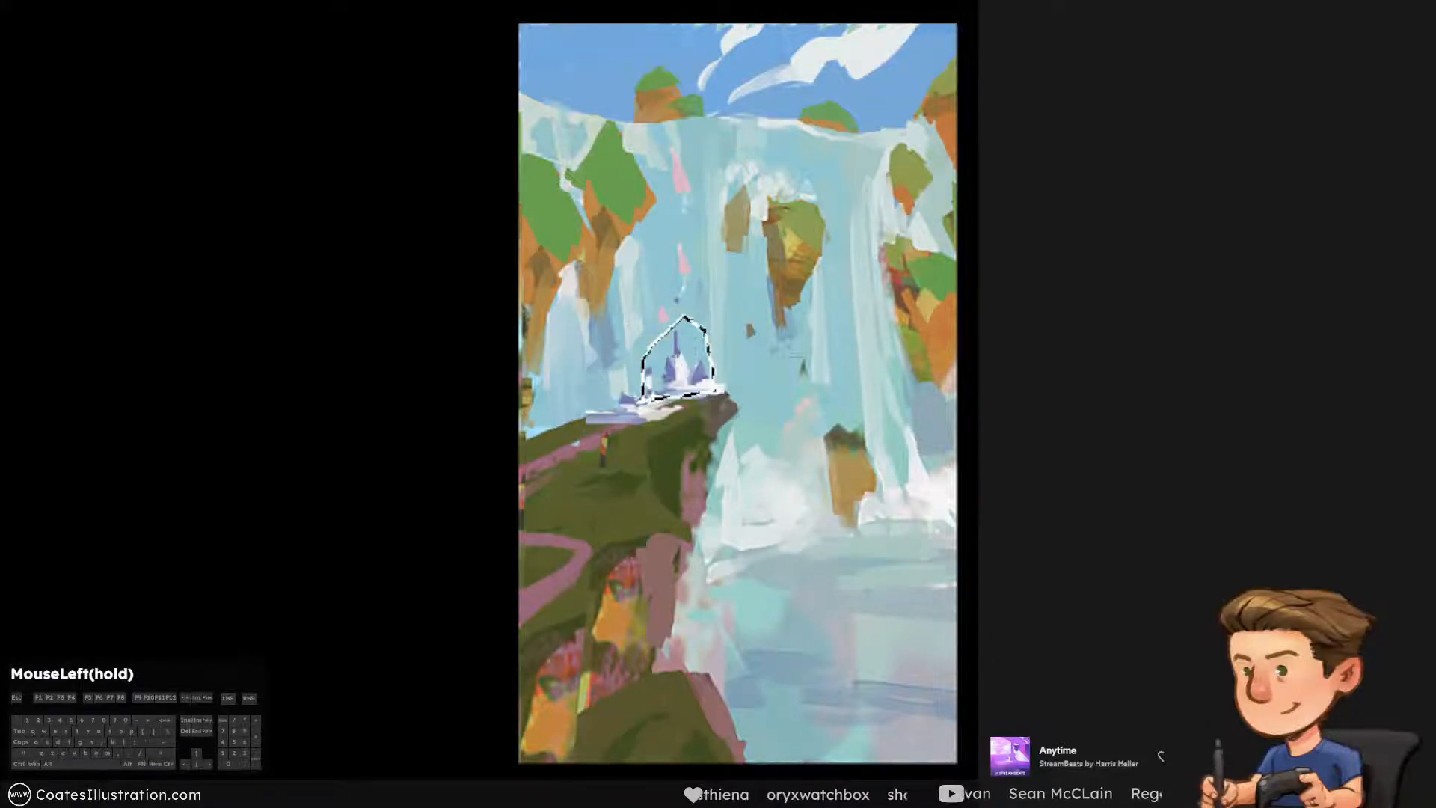
pyautogui.hotkey('ctrl', 'shift', 'v')
# Scale down the copied old castle and place it directly beside the new main spire near the cliff tip
pyautogui.moveTo(695, 359); pyautogui.dragTo(800, 343)
pyautogui.hotkey('ctrl', 't')
pyautogui.press('Return')
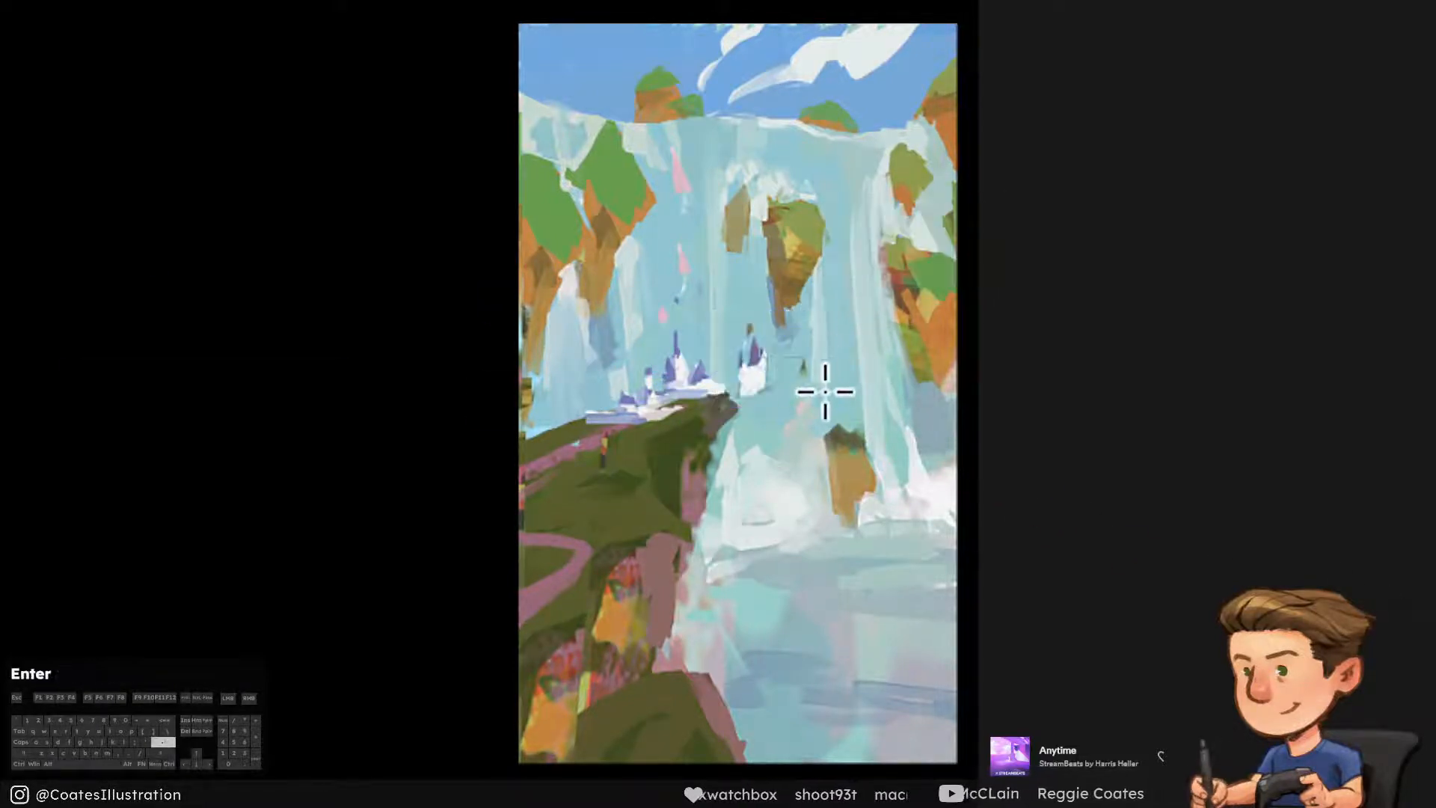
pyautogui.moveTo(769, 401); pyautogui.dragTo(700, 399)
pyautogui.hotkey('ctrl', 'Left')
pyautogui.hotkey('ctrl', 'Left')
pyautogui.hotkey('ctrl', 'Left')
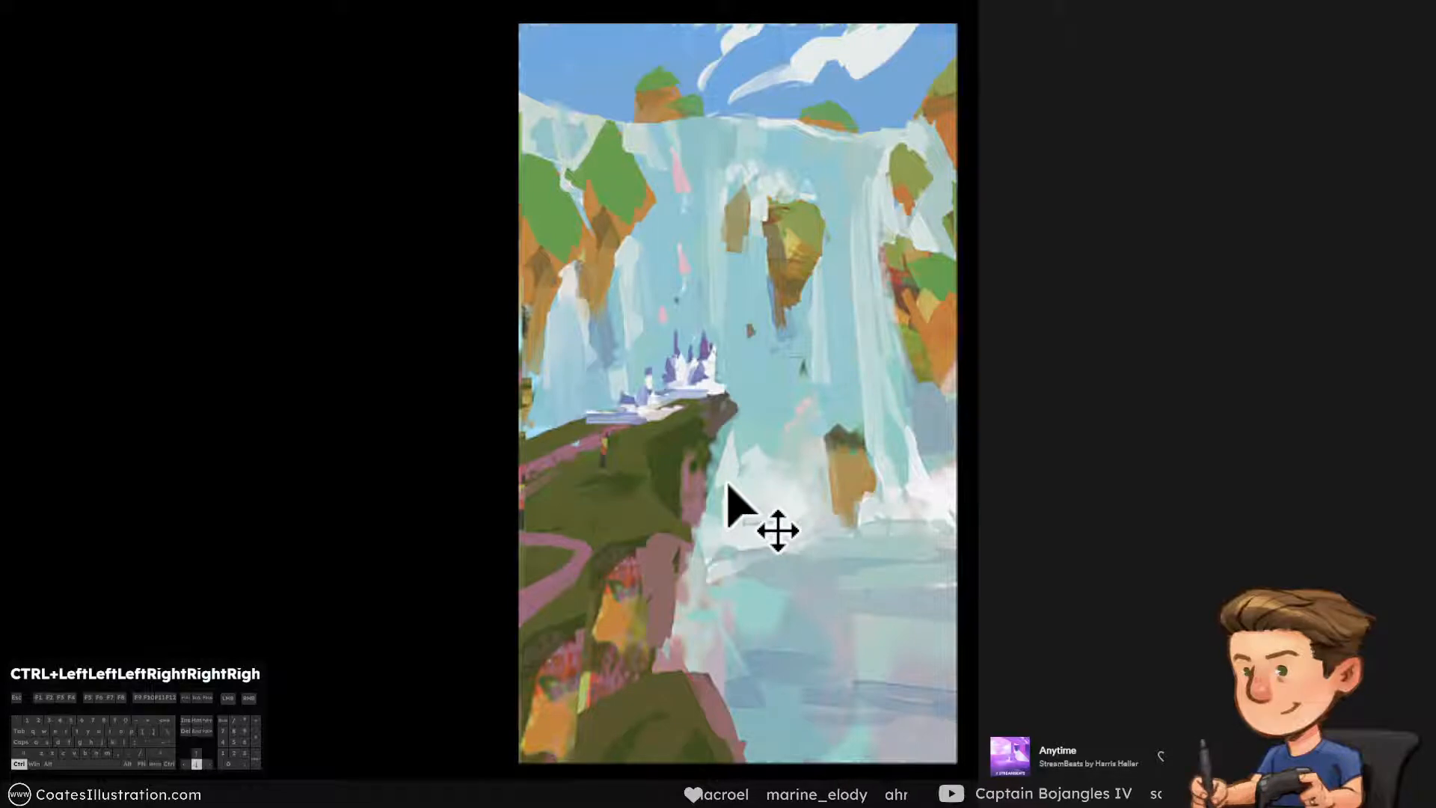
pyautogui.click(925, 644)
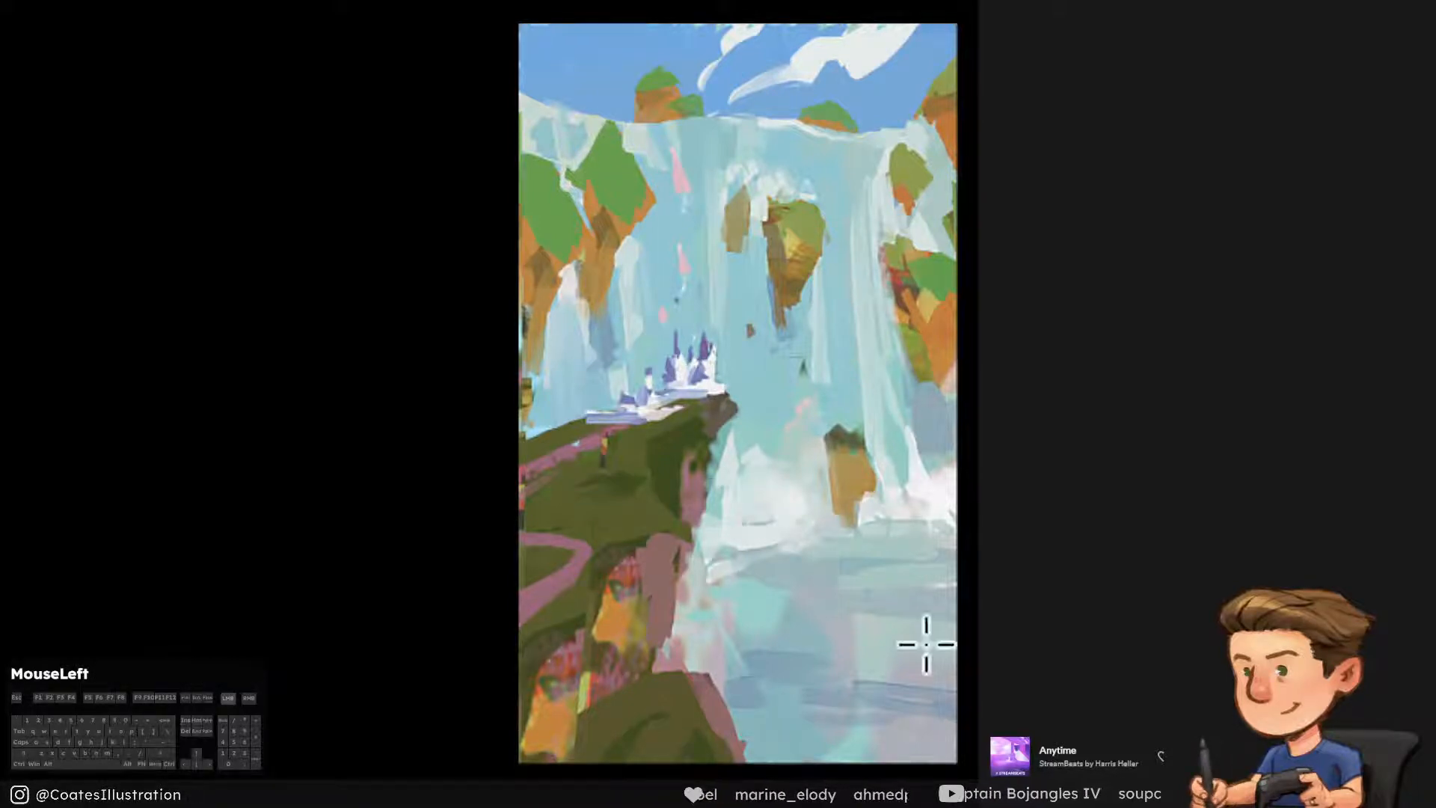
pyautogui.click(610, 579)
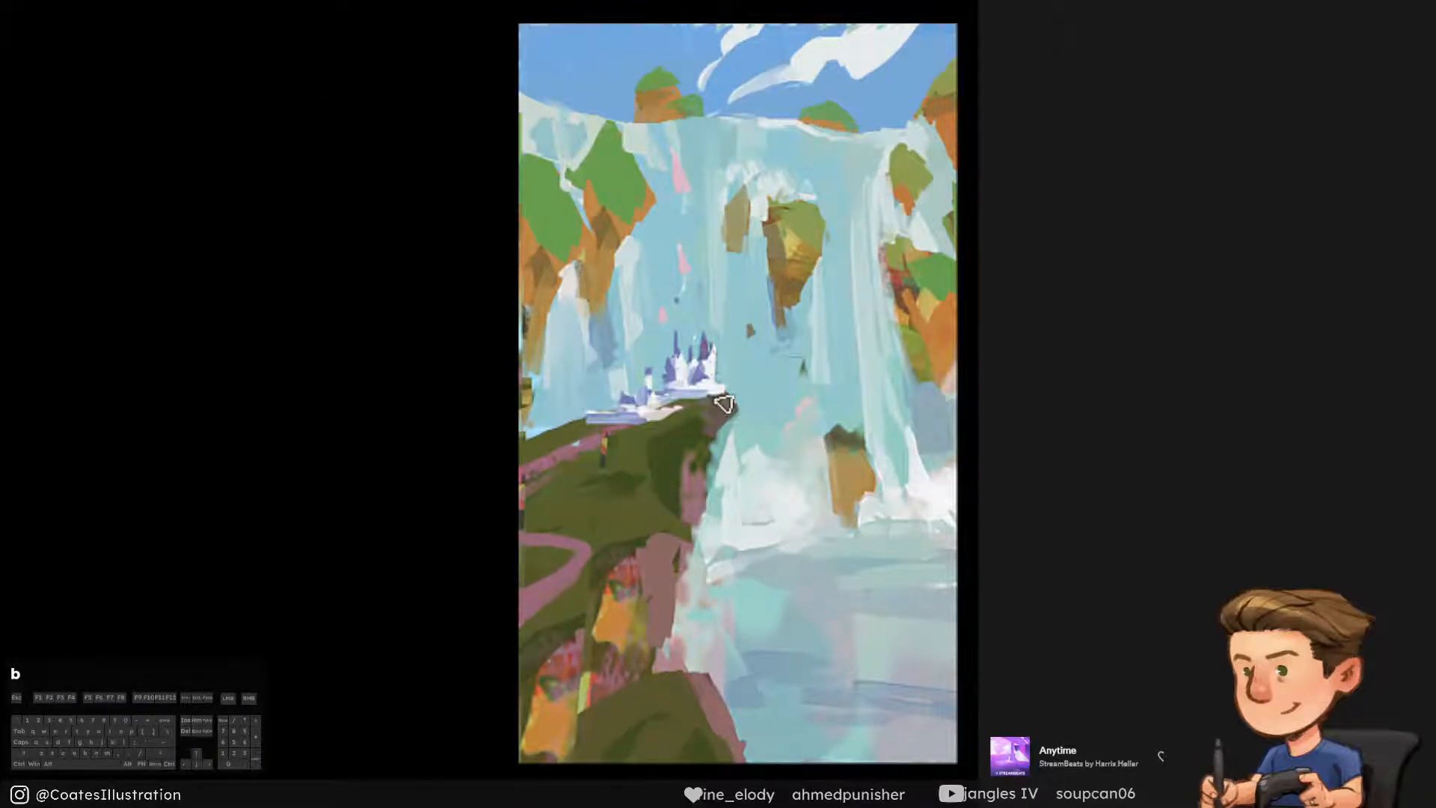
# Blend the pasted towers into the castle with small white and purple brush touches, and save the painting
pyautogui.click(682, 381)
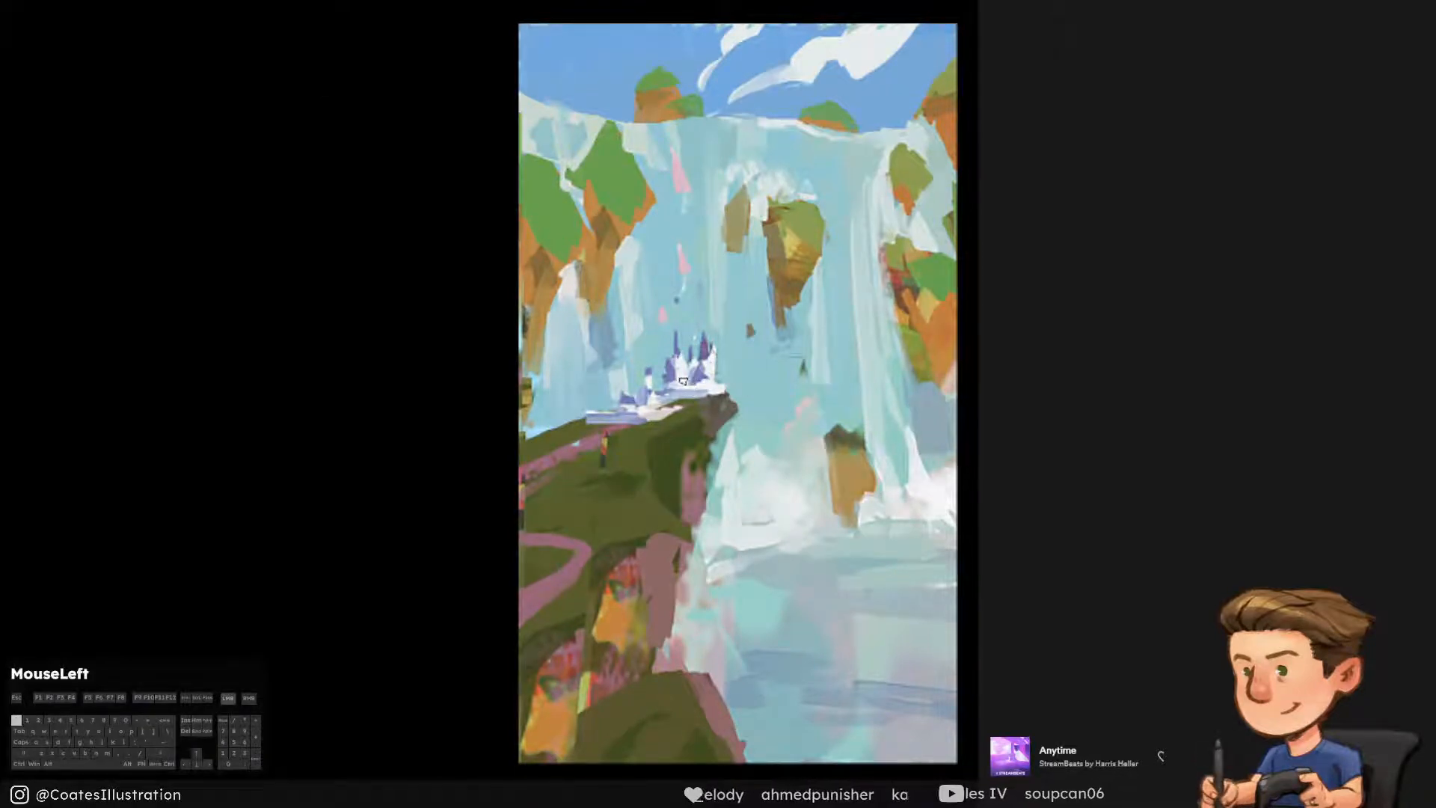
pyautogui.hotkey('ctrl', 'alt', 'z')
pyautogui.click(693, 362)
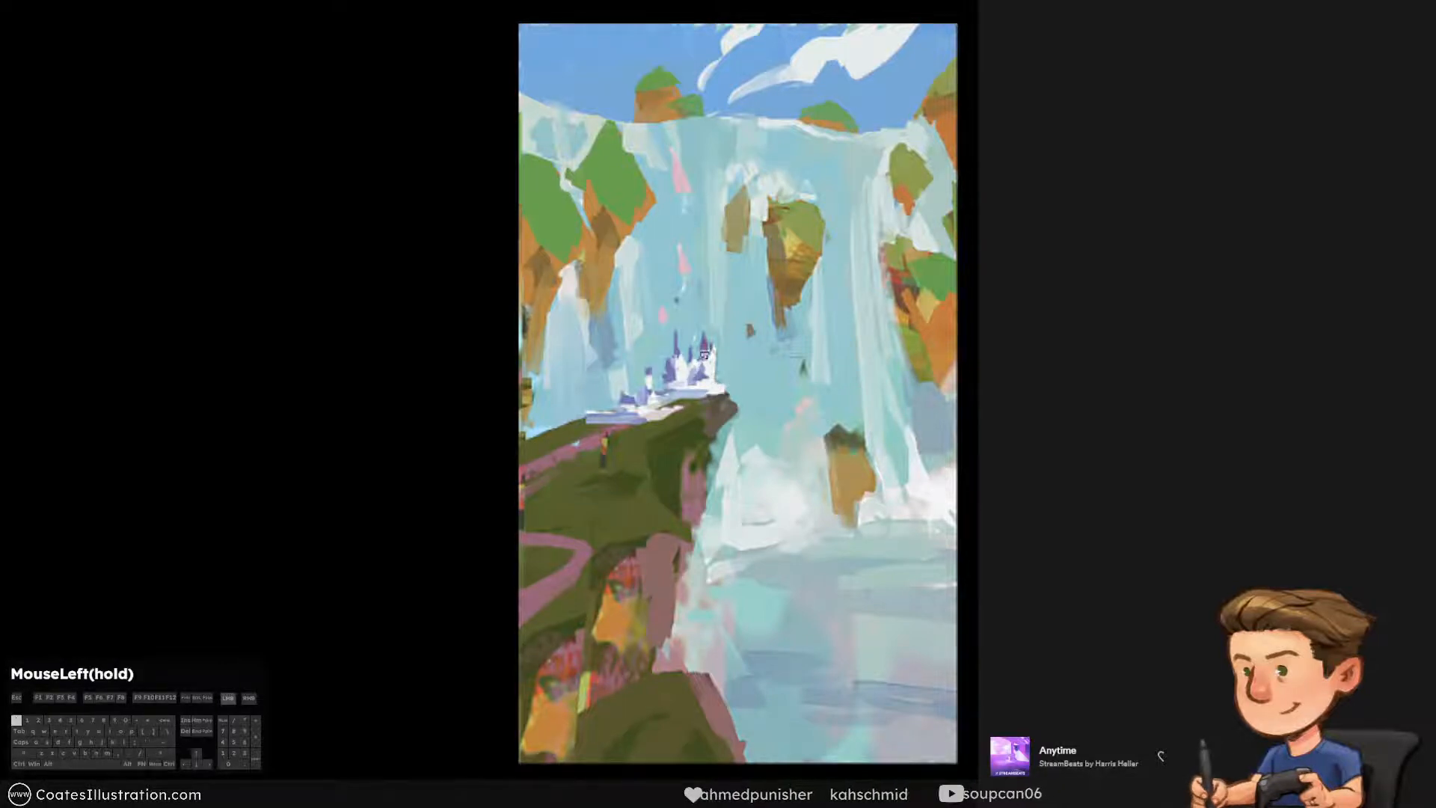
pyautogui.click(710, 349)
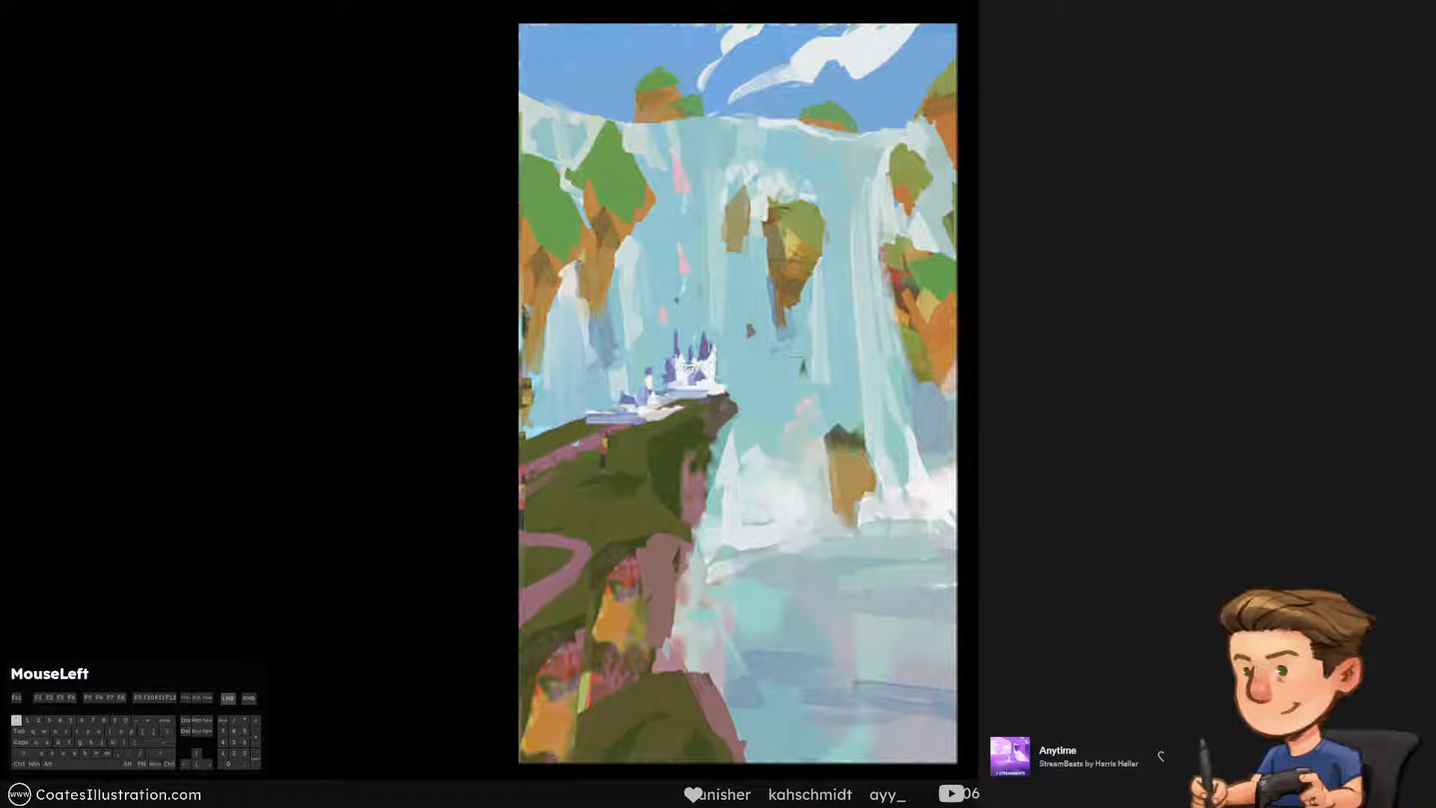
pyautogui.moveTo(686, 367); pyautogui.dragTo(707, 352)
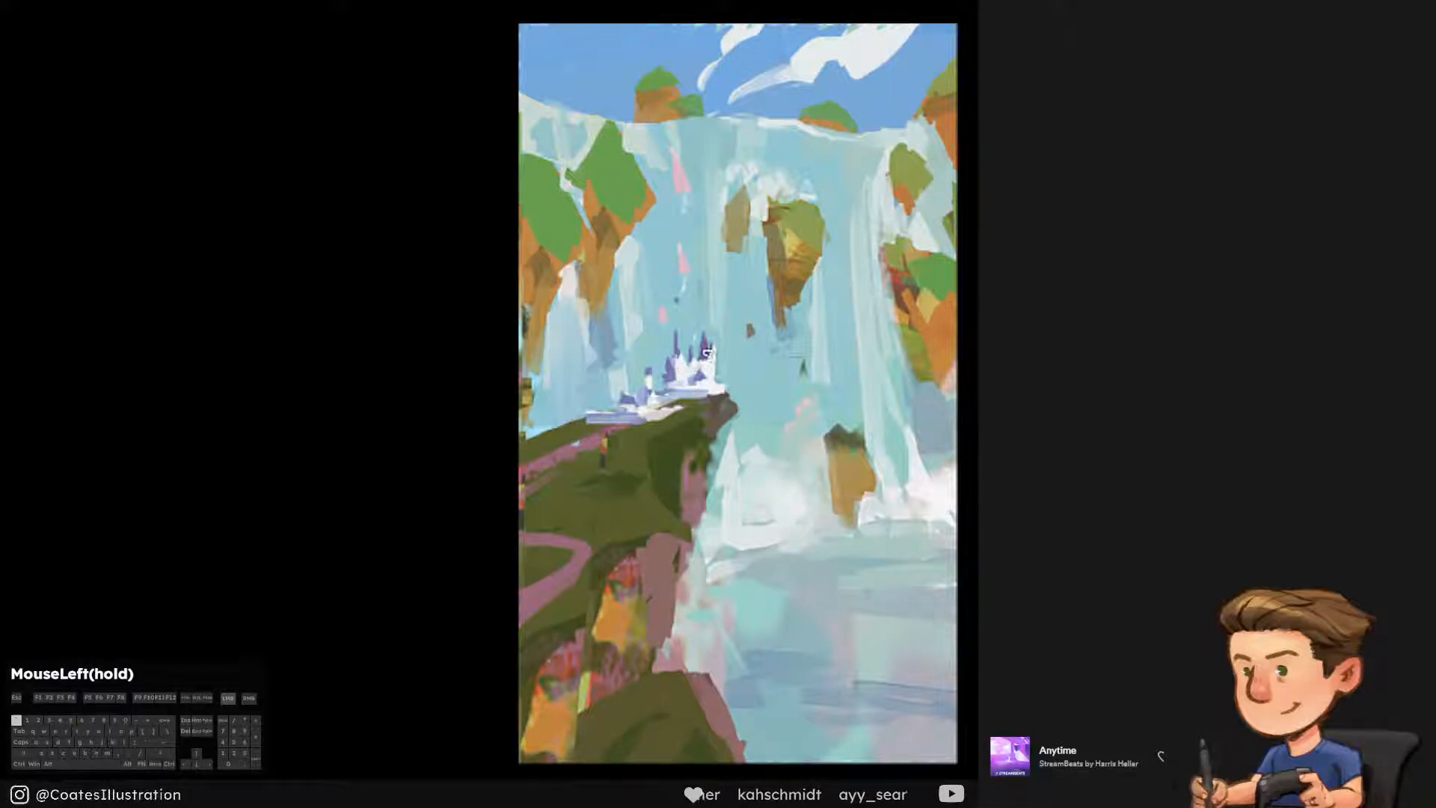
pyautogui.press('ctrl')
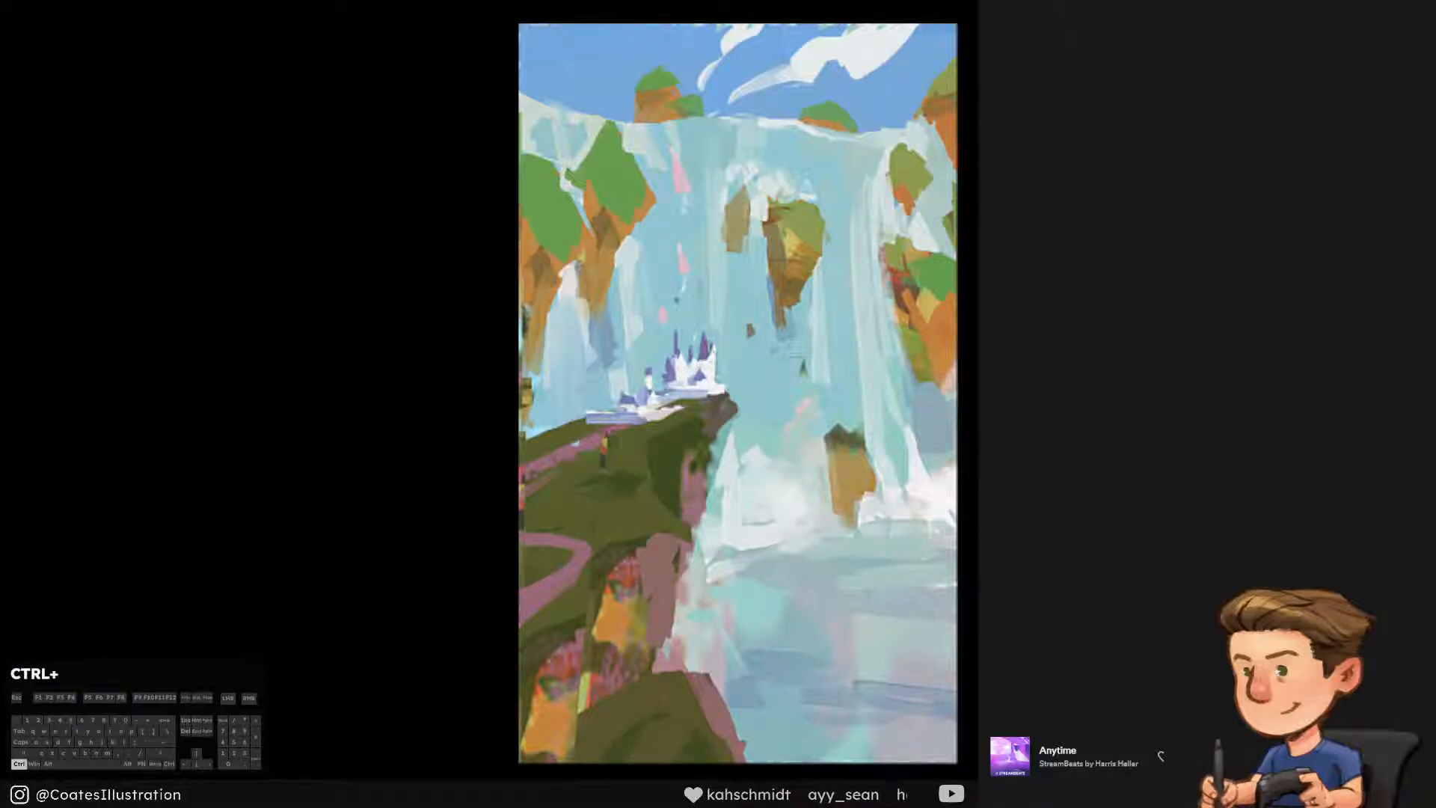
pyautogui.hotkey('ctrl', 'y')
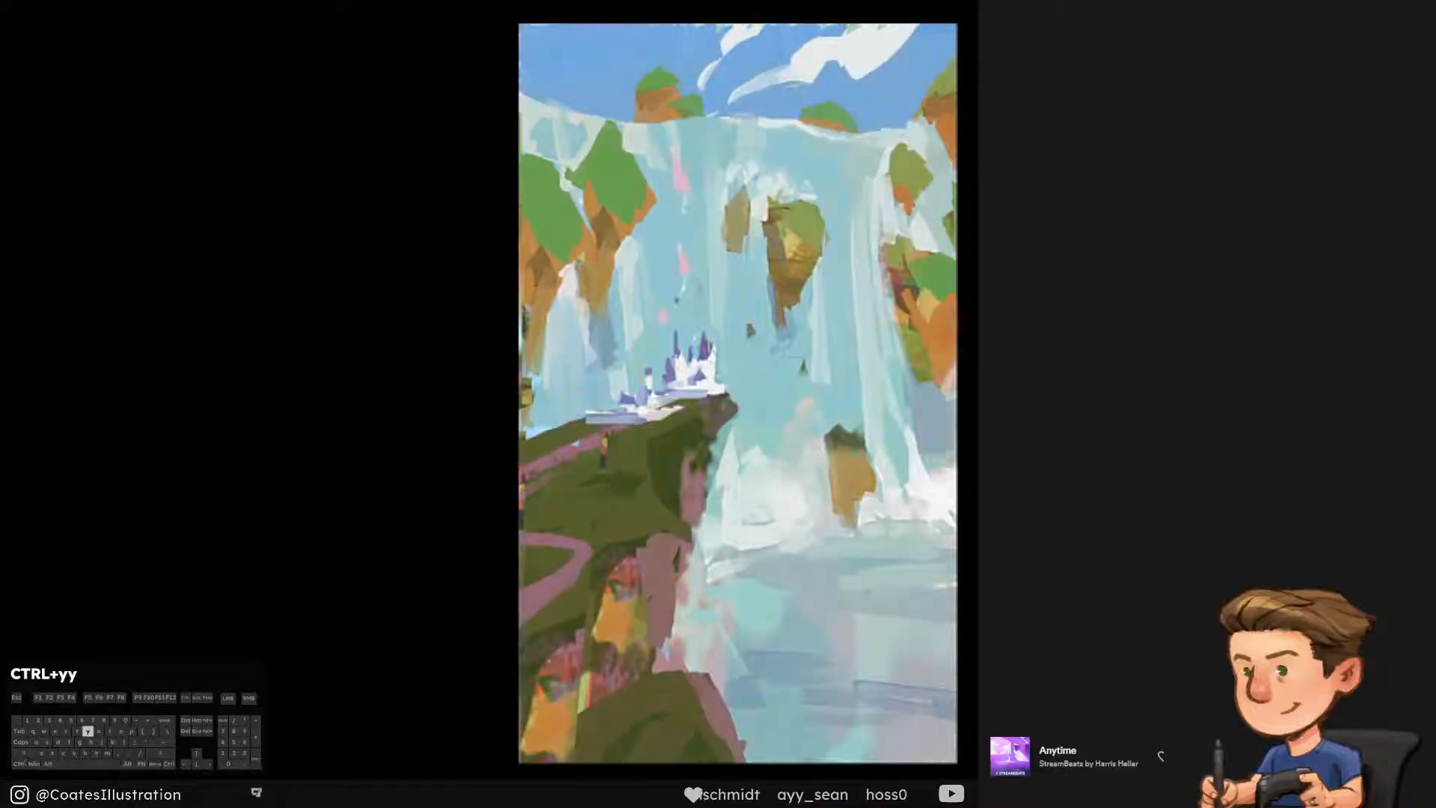
pyautogui.hotkey('ctrl', 's')
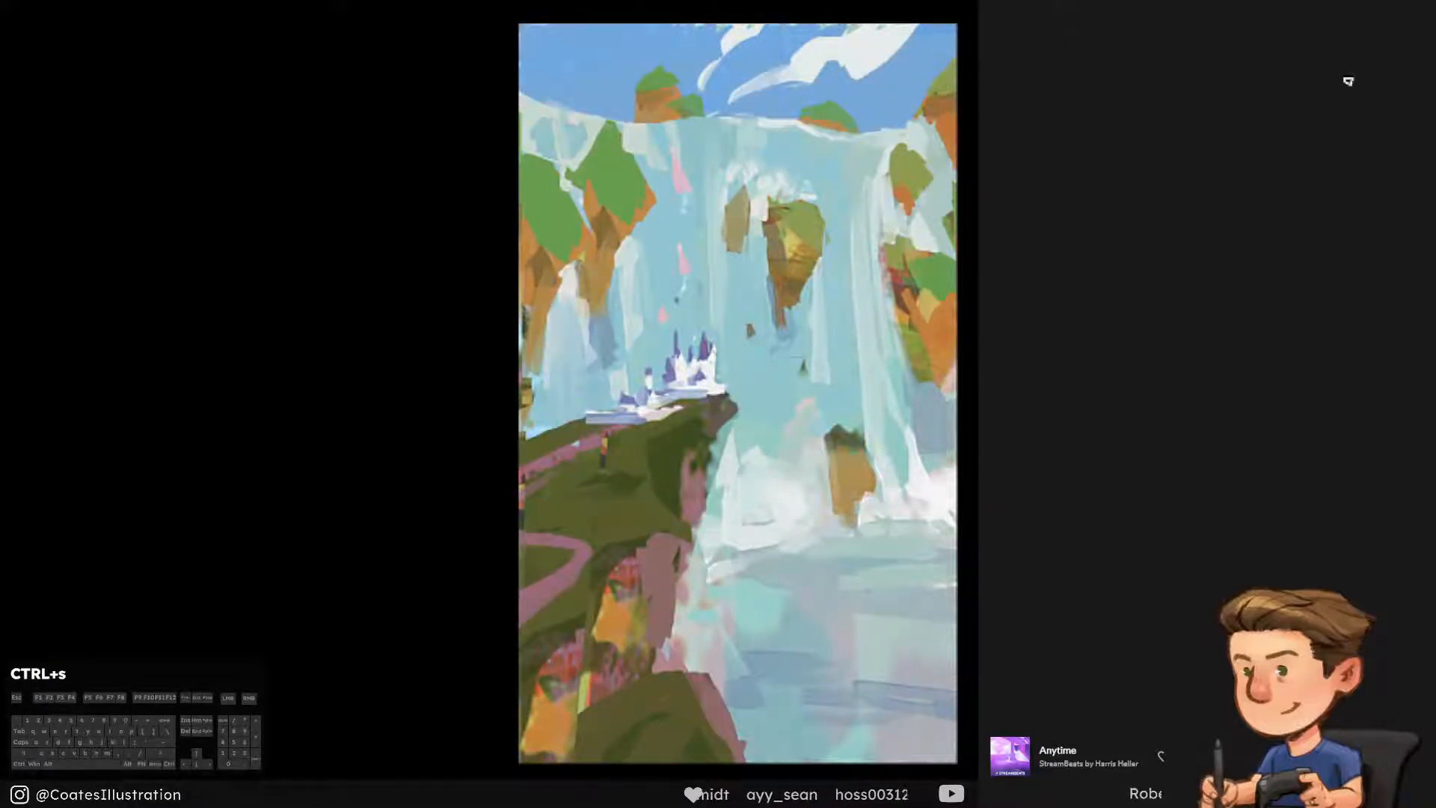
# Touch up the small castle towers with short brush strokes and check the painting's values in greyscale
pyautogui.moveTo(697, 384)
pyautogui.mouseDown()
pyautogui.moveTo(646, 408)
pyautogui.moveTo(675, 338)
pyautogui.moveTo(669, 379)
pyautogui.mouseUp()
pyautogui.hotkey('ctrl', 'alt', 'z')
pyautogui.moveTo(648, 369); pyautogui.dragTo(625, 401)
pyautogui.click(662, 366)
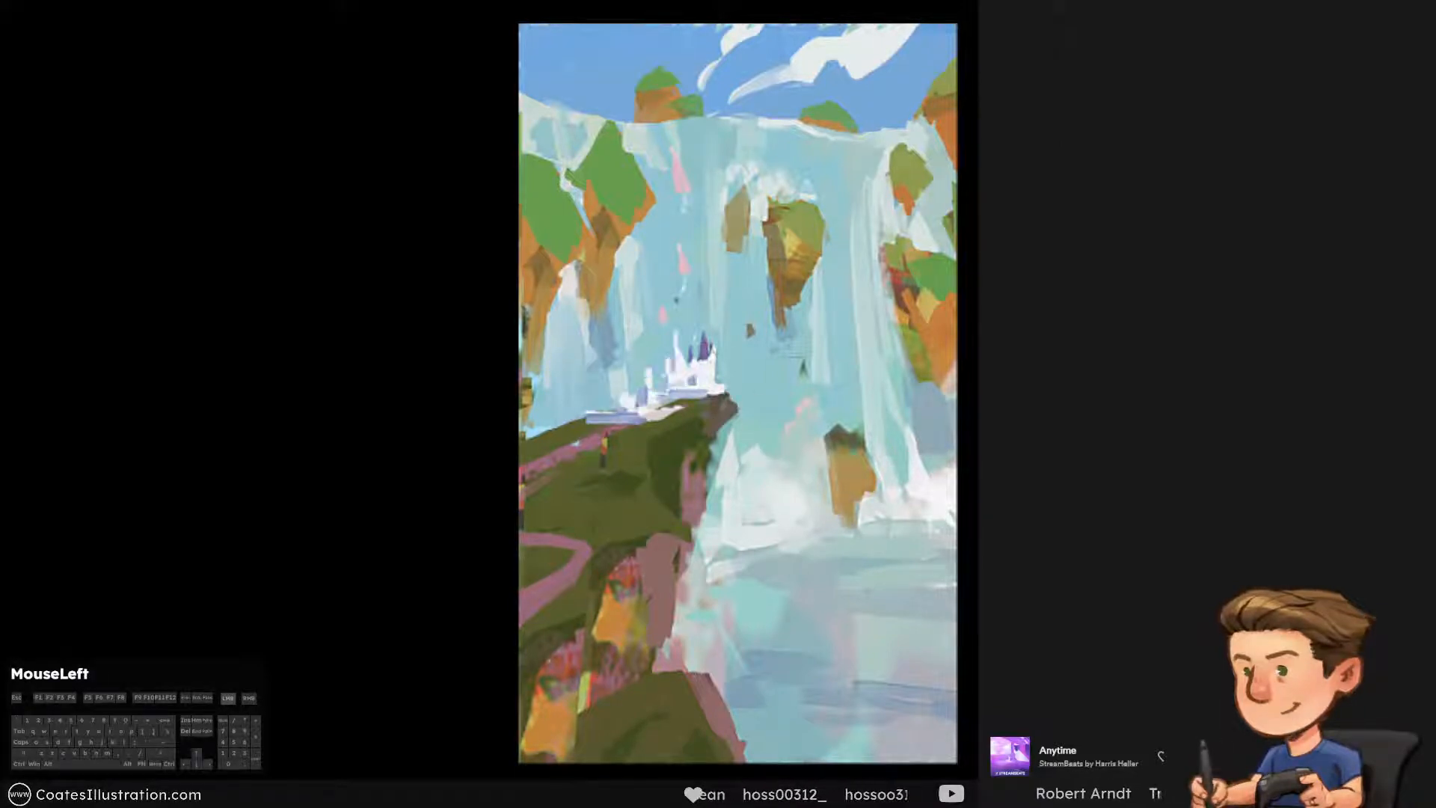
pyautogui.click(663, 367)
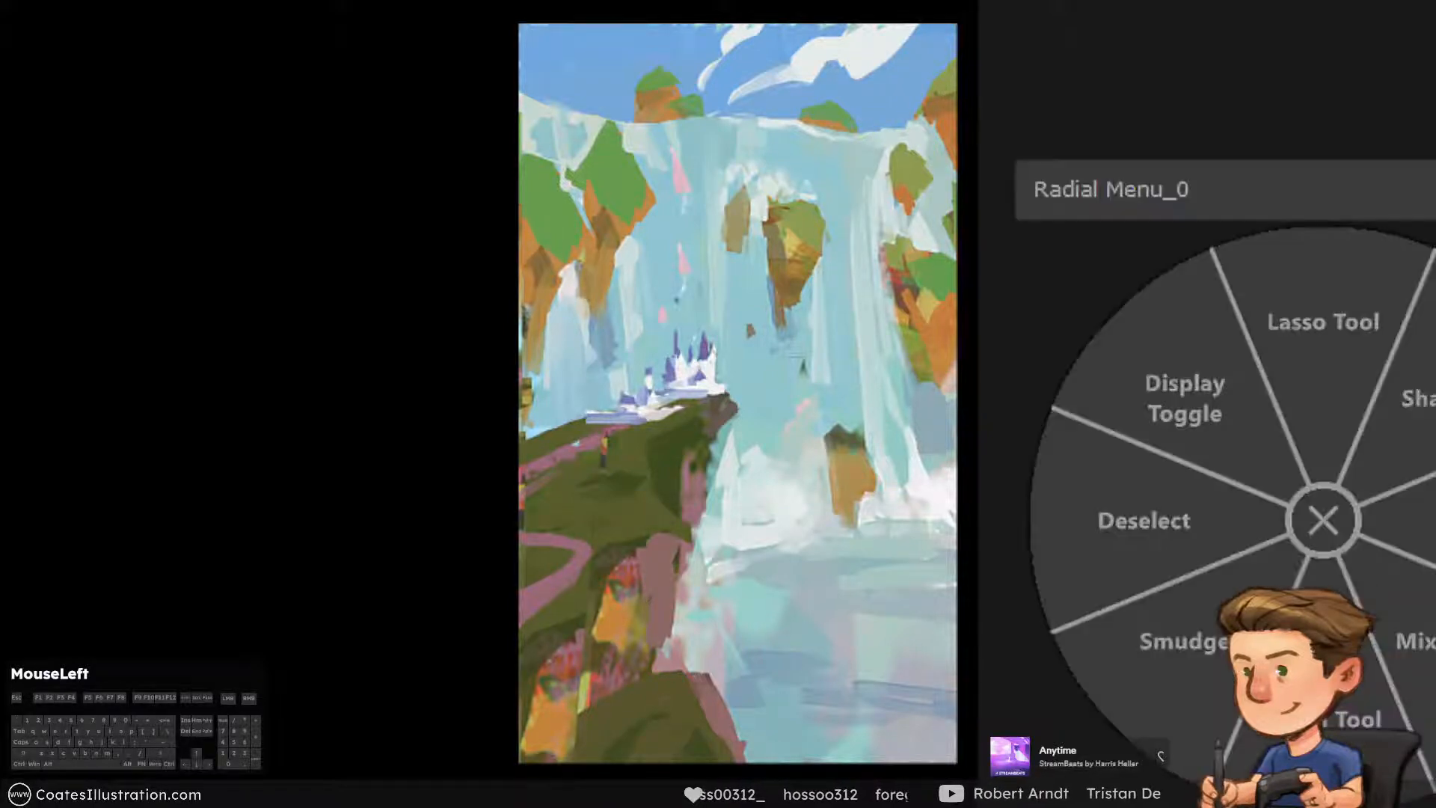
pyautogui.press('b')
pyautogui.moveTo(676, 335); pyautogui.dragTo(665, 378)
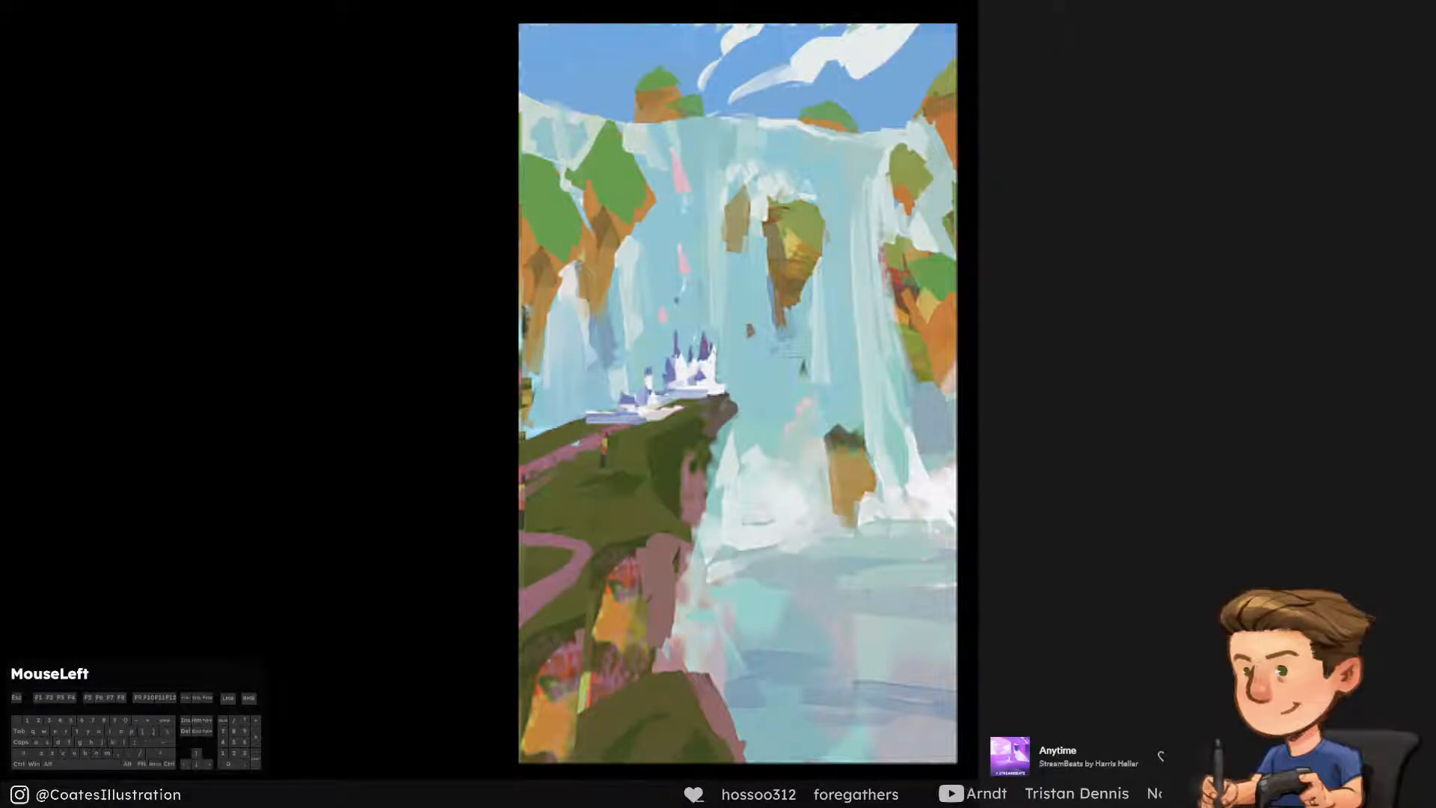
pyautogui.click(655, 377)
pyautogui.click(655, 377)
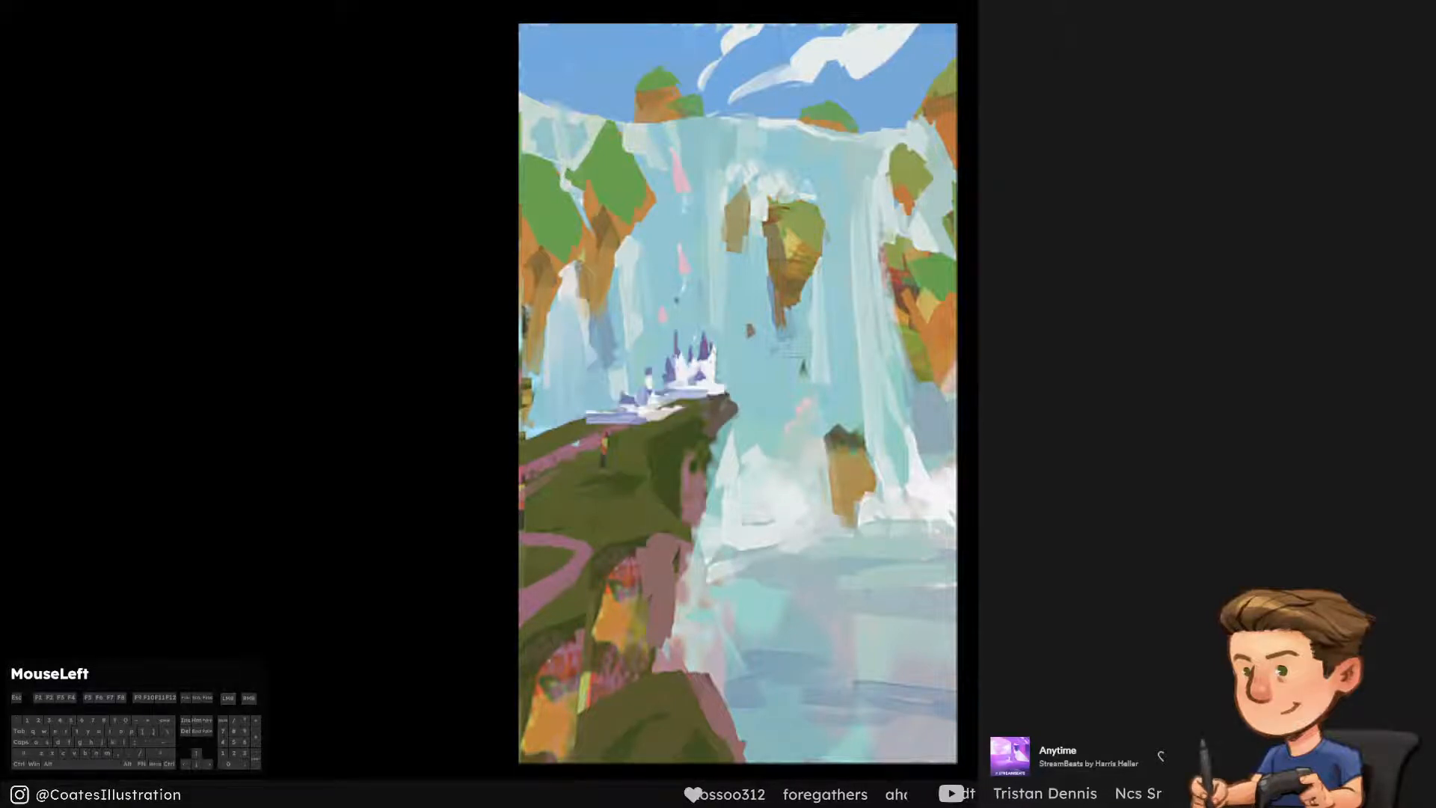
pyautogui.hotkey('ctrl', 'y')
pyautogui.hotkey('ctrl', 'y')
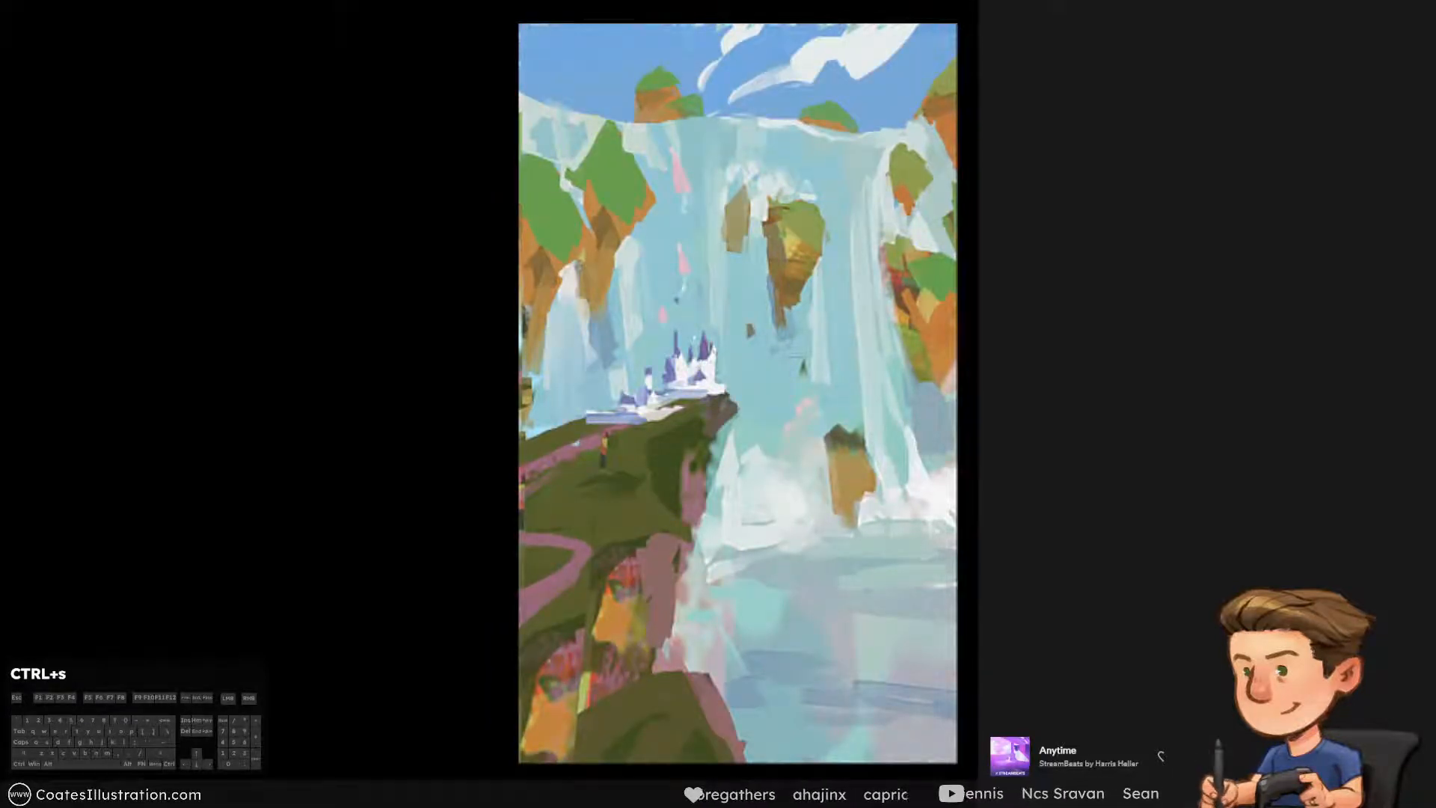
# Sample the brown of the central floating rock and enlarge the brush
pyautogui.press('F11')
pyautogui.press('b')
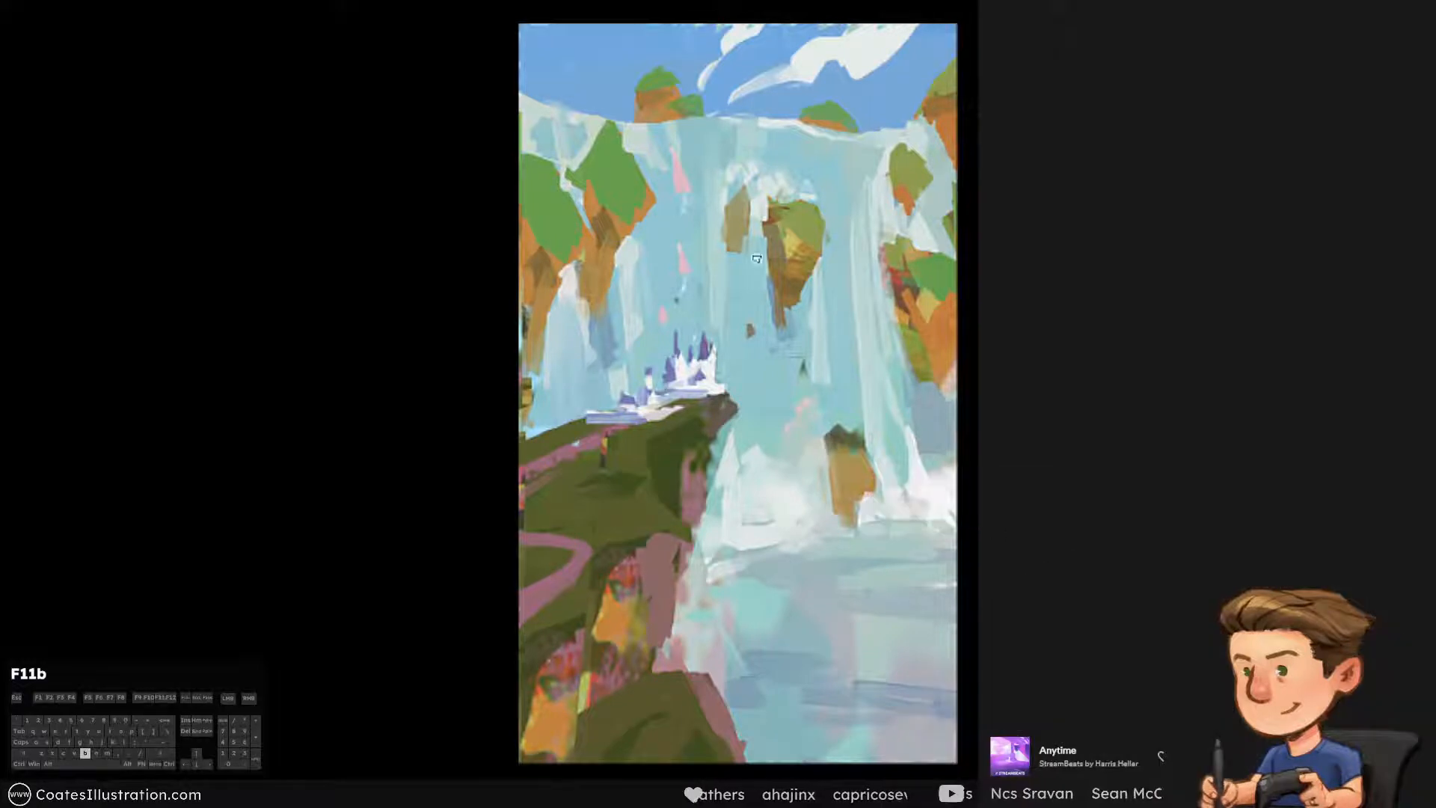
pyautogui.press(']')
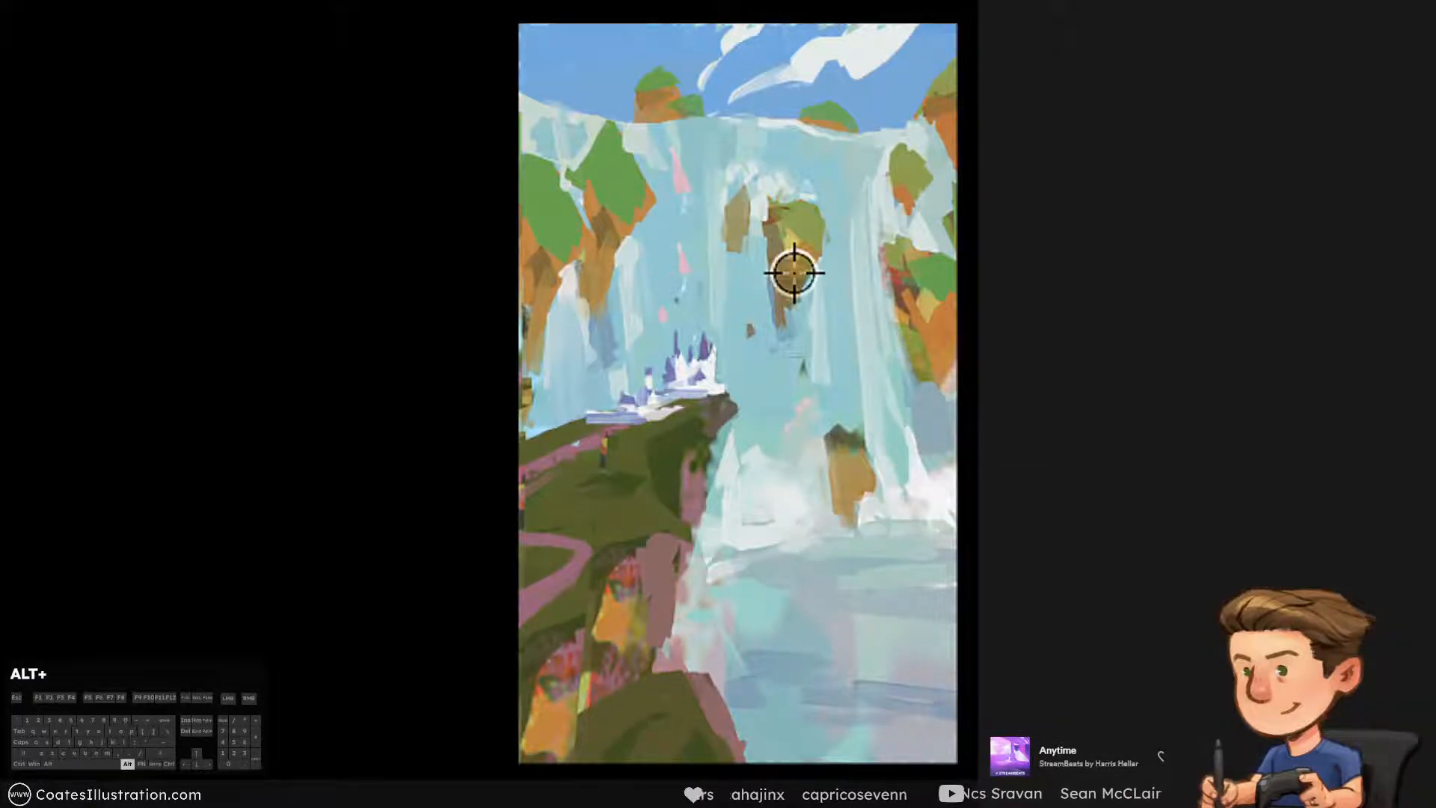
pyautogui.keyDown('alt'); pyautogui.click(805, 294); pyautogui.keyUp('alt')
pyautogui.moveTo(785, 632); pyautogui.dragTo(903, 586)
pyautogui.hotkey('ctrl', 'alt', 'z')
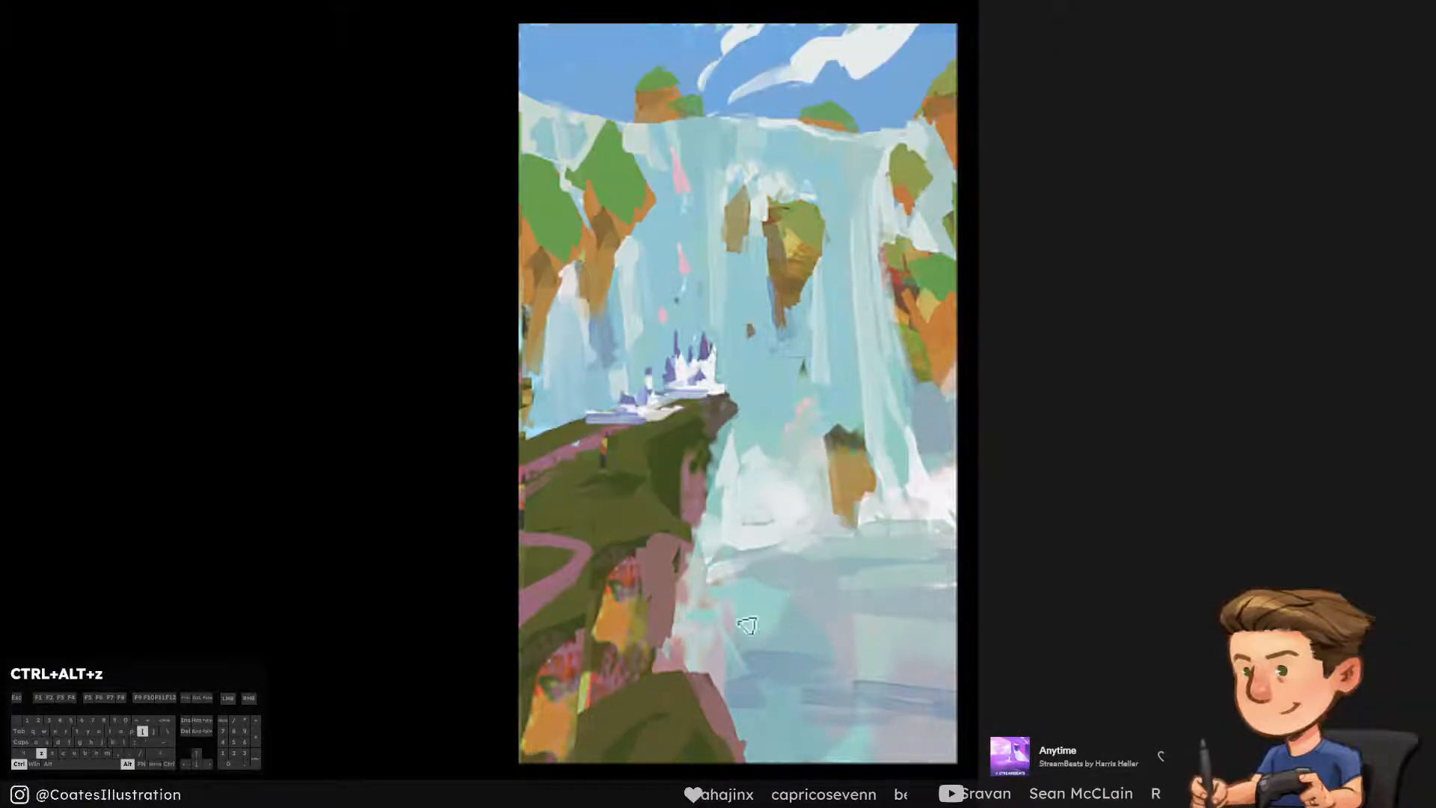
pyautogui.moveTo(759, 624); pyautogui.dragTo(892, 598)
pyautogui.hotkey('ctrl', 'alt', 'z')
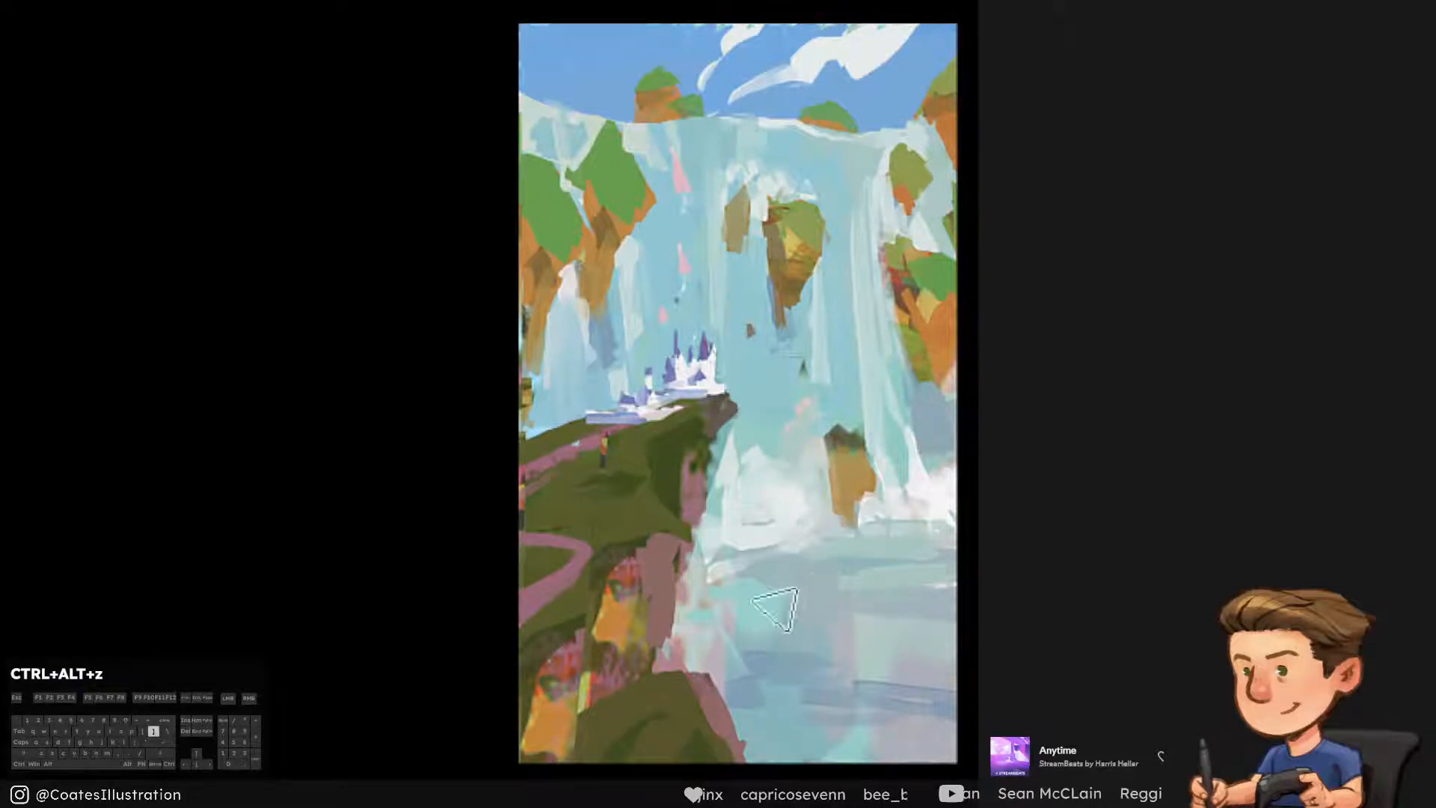
pyautogui.moveTo(756, 622); pyautogui.dragTo(901, 621)
pyautogui.moveTo(763, 580)
pyautogui.mouseDown()
pyautogui.moveTo(935, 579)
pyautogui.moveTo(928, 632)
pyautogui.mouseUp()
pyautogui.hotkey('ctrl', 'alt', 'z')
pyautogui.moveTo(856, 591)
pyautogui.mouseDown()
pyautogui.moveTo(886, 636)
pyautogui.moveTo(1019, 670)
pyautogui.mouseUp()
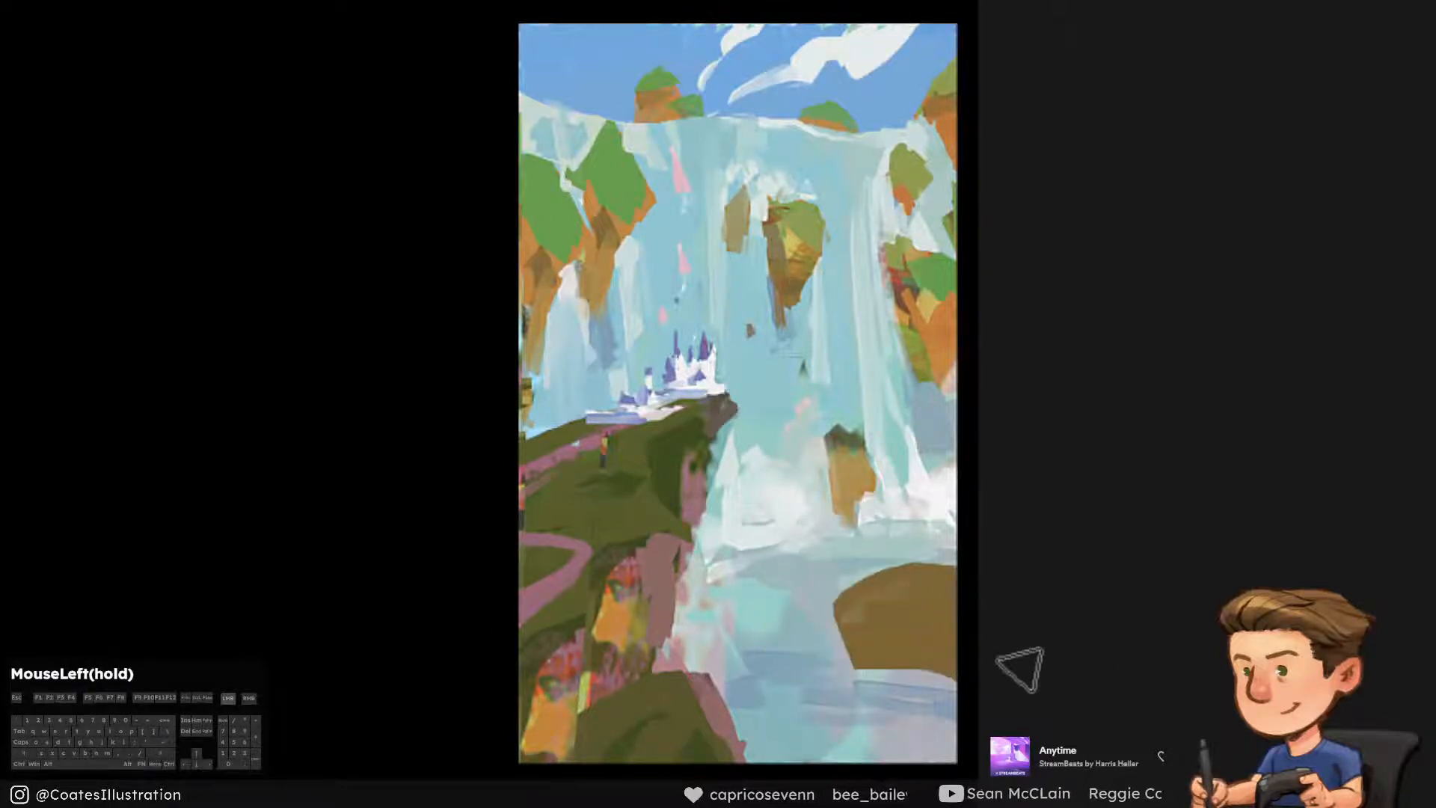
pyautogui.hotkey('ctrl', 'alt', 'z')
# Block in two flat brown rock islands in the water below the waterfall, one mid-distance and one near the canvas's lower edge
pyautogui.press('[')
pyautogui.moveTo(845, 590)
pyautogui.mouseDown()
pyautogui.moveTo(943, 554)
pyautogui.moveTo(948, 584)
pyautogui.moveTo(867, 594)
pyautogui.moveTo(936, 607)
pyautogui.moveTo(895, 590)
pyautogui.moveTo(836, 615)
pyautogui.moveTo(971, 637)
pyautogui.mouseUp()
pyautogui.moveTo(781, 714)
pyautogui.mouseDown()
pyautogui.moveTo(923, 703)
pyautogui.moveTo(867, 751)
pyautogui.mouseUp()
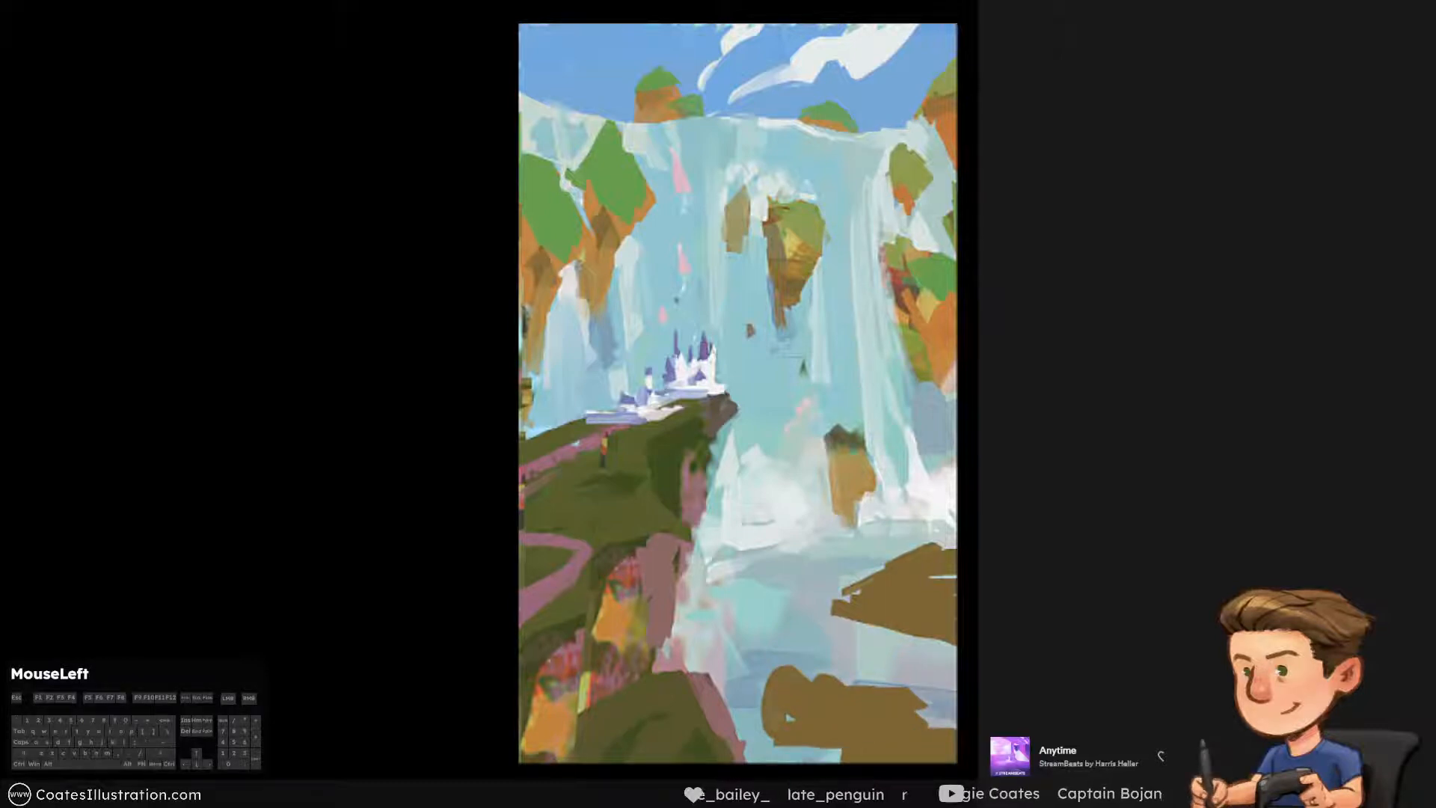
pyautogui.hotkey('ctrl', 'alt', 'z')
pyautogui.hotkey('ctrl', 'alt', 'z')
pyautogui.hotkey('ctrl', 'shift', 'z')
pyautogui.hotkey('ctrl', 'shift', 'z')
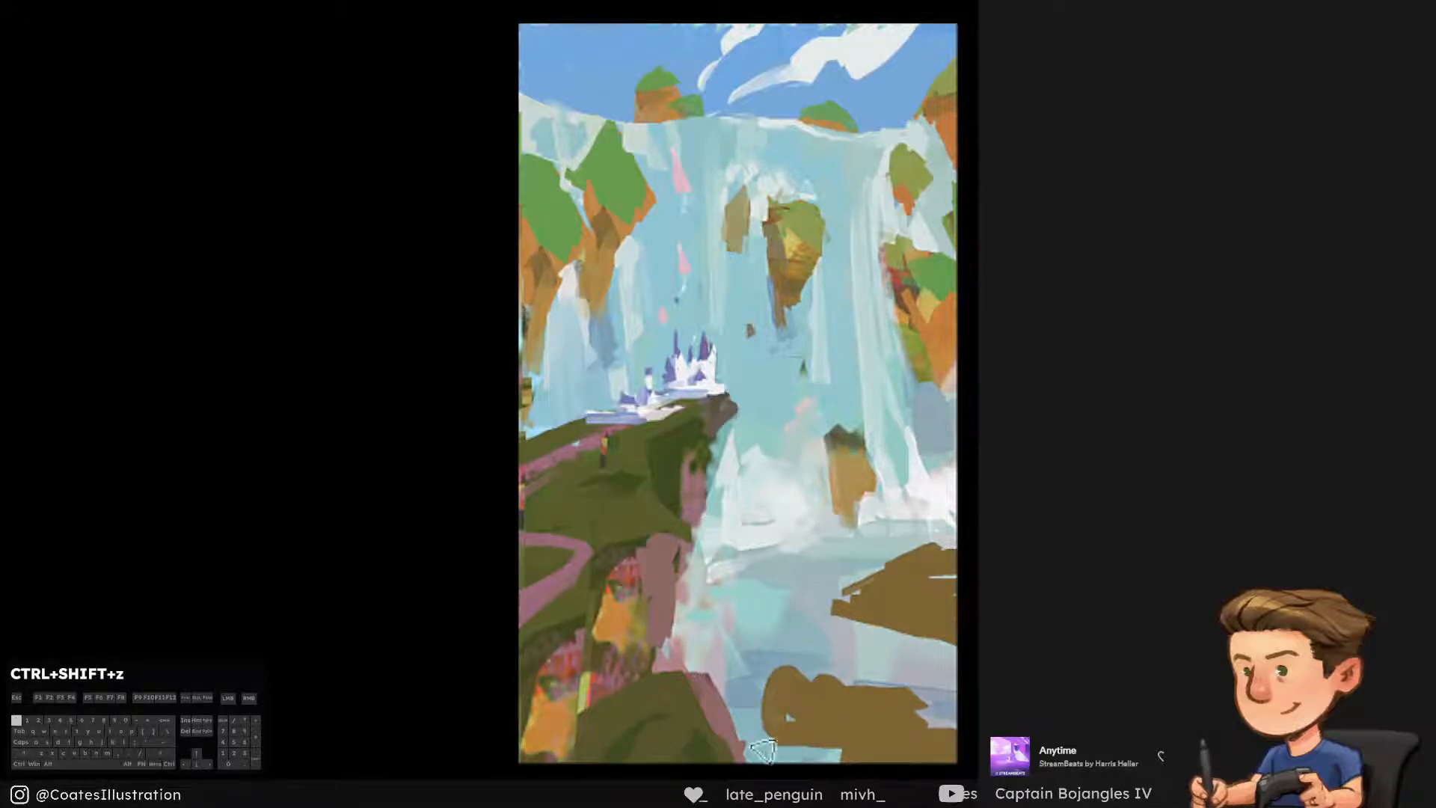
# Carve the edges of the brown rock islands into more angular shapes
pyautogui.moveTo(781, 719); pyautogui.dragTo(772, 729)
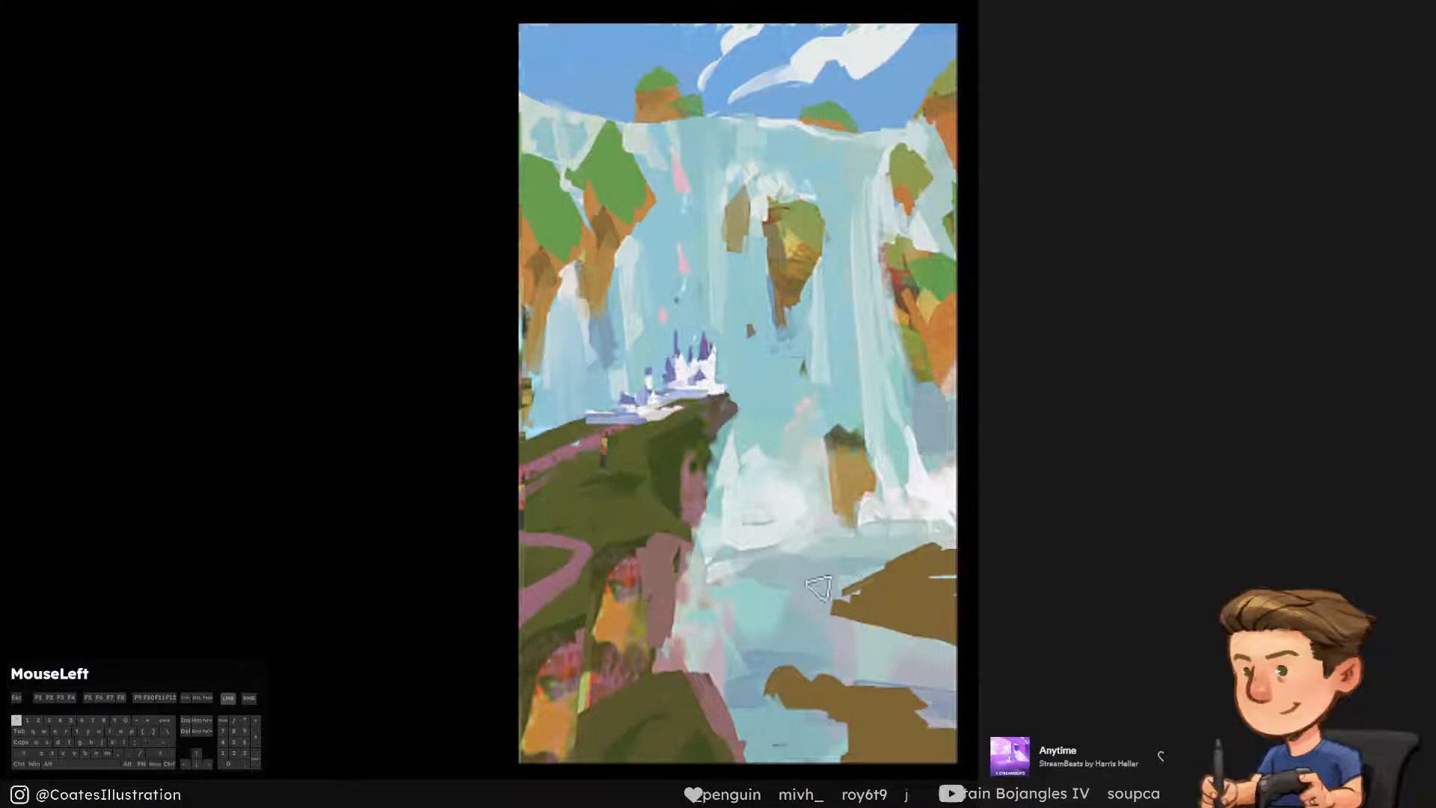
pyautogui.moveTo(845, 579)
pyautogui.mouseDown()
pyautogui.moveTo(927, 560)
pyautogui.moveTo(822, 610)
pyautogui.moveTo(981, 647)
pyautogui.moveTo(927, 654)
pyautogui.moveTo(882, 621)
pyautogui.moveTo(878, 635)
pyautogui.moveTo(937, 628)
pyautogui.moveTo(856, 613)
pyautogui.moveTo(867, 651)
pyautogui.moveTo(957, 654)
pyautogui.moveTo(907, 664)
pyautogui.moveTo(923, 635)
pyautogui.moveTo(887, 621)
pyautogui.moveTo(901, 632)
pyautogui.moveTo(861, 658)
pyautogui.moveTo(898, 647)
pyautogui.moveTo(985, 665)
pyautogui.mouseUp()
pyautogui.moveTo(921, 561)
pyautogui.mouseDown()
pyautogui.moveTo(908, 558)
pyautogui.moveTo(951, 560)
pyautogui.mouseUp()
pyautogui.hotkey('ctrl', 'alt', 'z')
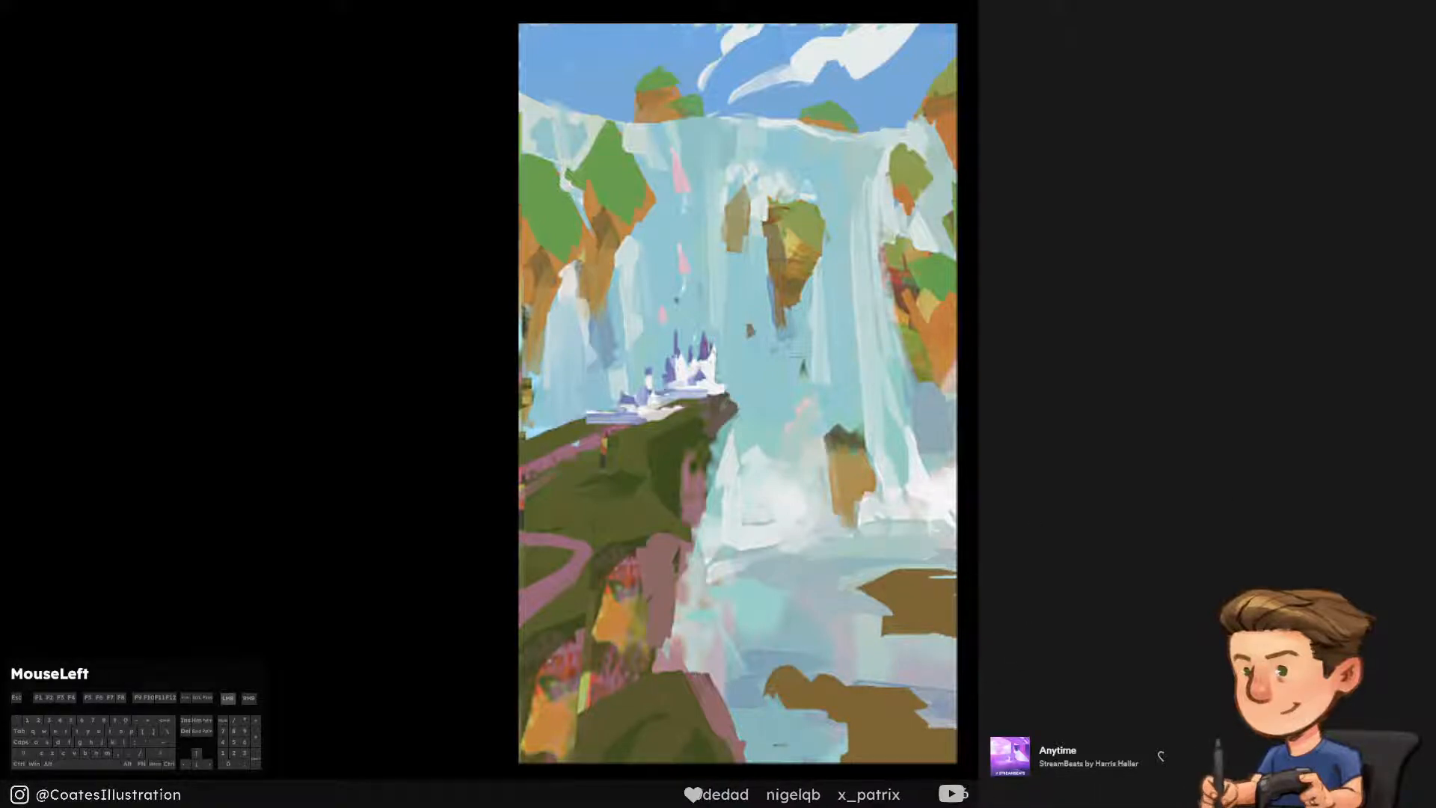
# Paint lighter orange planes on the brown islands with a colour sampled from the left cliffs
pyautogui.keyDown('alt'); pyautogui.click(593, 214); pyautogui.keyUp('alt')
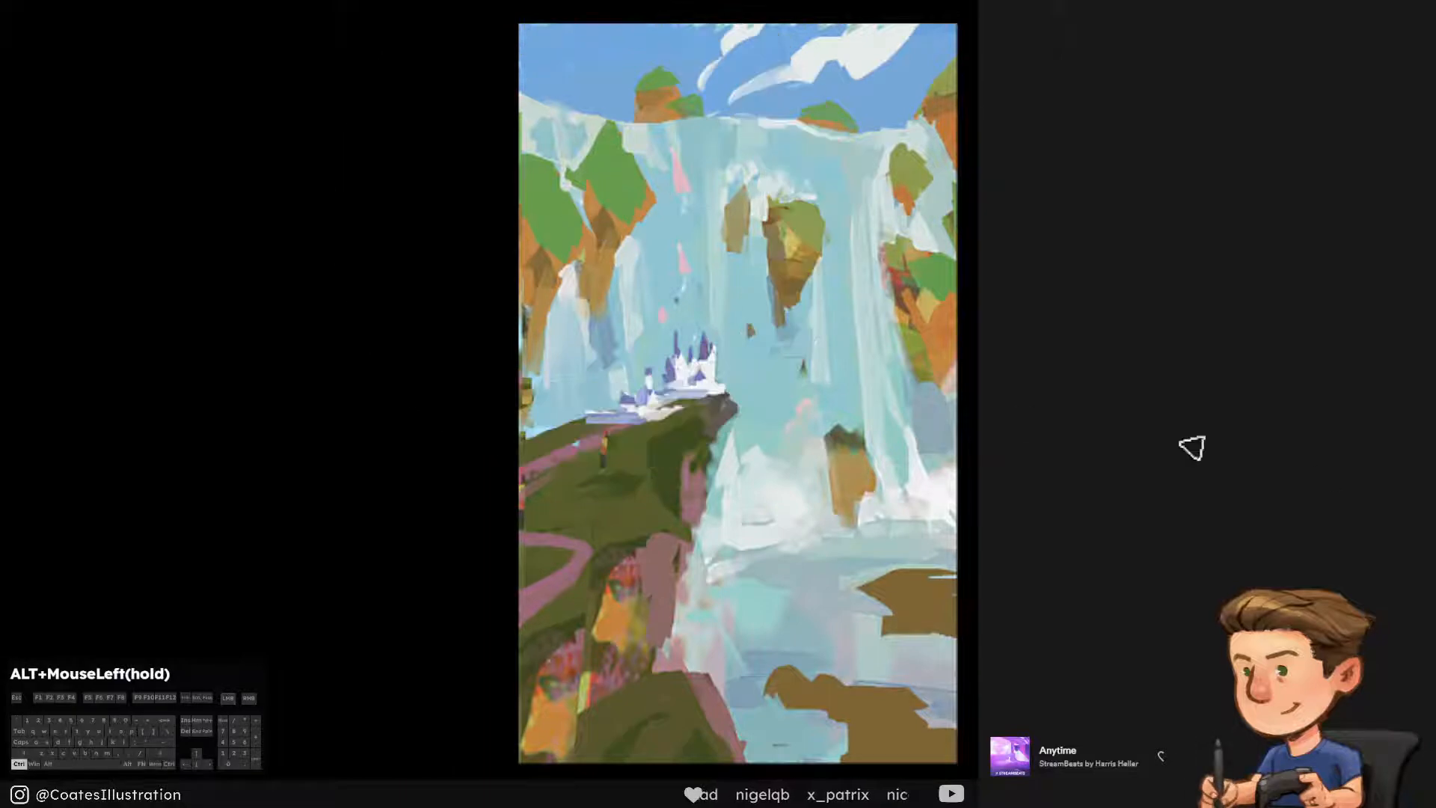
pyautogui.press(']')
pyautogui.press('[')
pyautogui.moveTo(813, 695)
pyautogui.mouseDown()
pyautogui.moveTo(905, 701)
pyautogui.moveTo(822, 699)
pyautogui.moveTo(890, 703)
pyautogui.moveTo(957, 732)
pyautogui.mouseUp()
pyautogui.hotkey('ctrl', 'alt', 'z')
pyautogui.moveTo(918, 588)
pyautogui.mouseDown()
pyautogui.moveTo(913, 599)
pyautogui.moveTo(1013, 609)
pyautogui.mouseUp()
pyautogui.keyDown('alt'); pyautogui.click(895, 622); pyautogui.keyUp('alt')
pyautogui.press('[')
pyautogui.moveTo(897, 621)
pyautogui.mouseDown()
pyautogui.moveTo(960, 612)
pyautogui.moveTo(957, 634)
pyautogui.mouseUp()
pyautogui.hotkey('ctrl', 'alt', 'z')
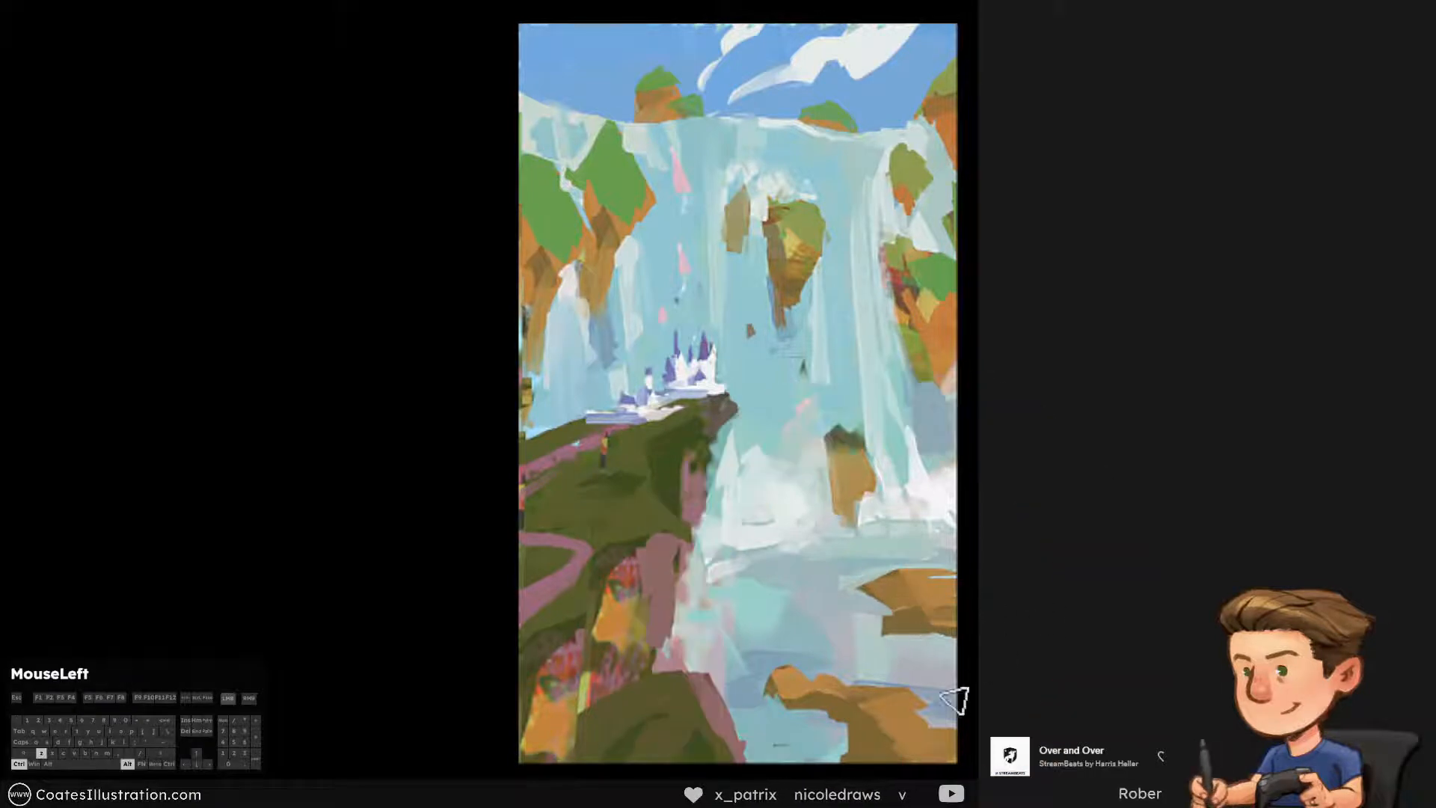
# Refine the nearer island's orange and brown planes with colours sampled from it
pyautogui.keyDown('alt'); pyautogui.click(898, 725); pyautogui.keyUp('alt')
pyautogui.moveTo(884, 736)
pyautogui.mouseDown()
pyautogui.moveTo(881, 767)
pyautogui.moveTo(924, 763)
pyautogui.mouseUp()
pyautogui.keyDown('alt'); pyautogui.click(847, 727); pyautogui.keyUp('alt')
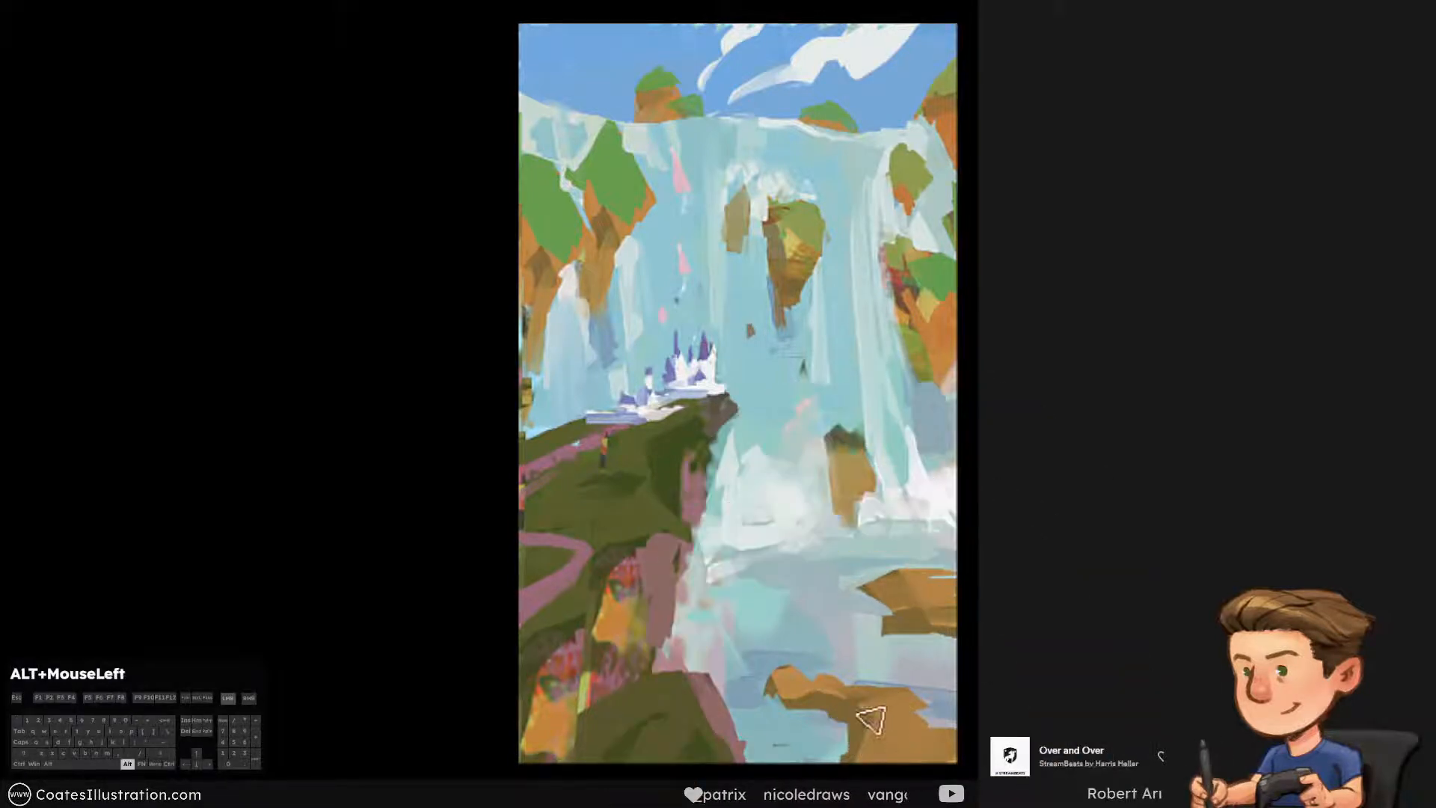
pyautogui.moveTo(872, 720); pyautogui.dragTo(808, 711)
# Paint green grass on top of both rock islands using the green sampled from the upper left cliff
pyautogui.keyDown('alt'); pyautogui.click(615, 173); pyautogui.keyUp('alt')
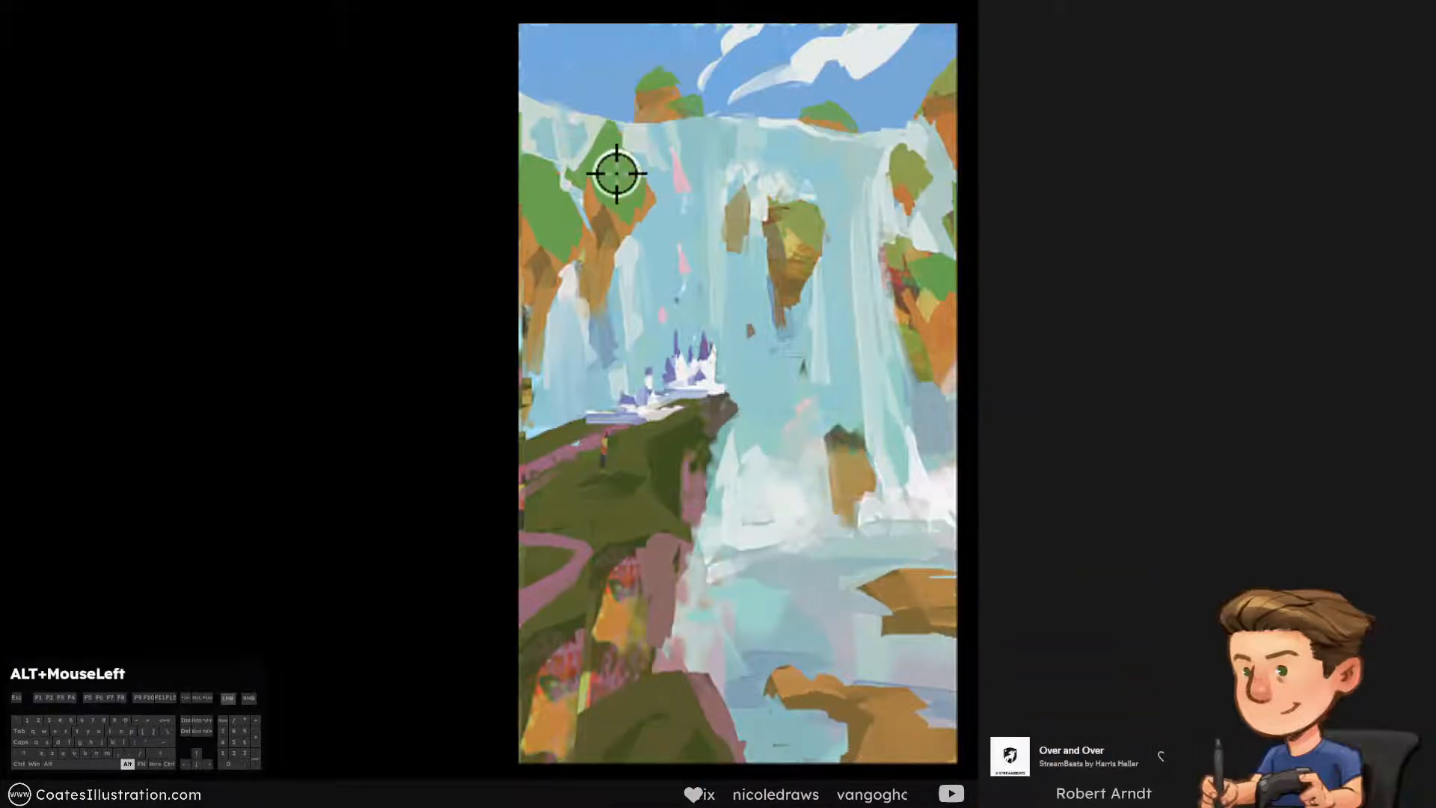
pyautogui.press(']')
pyautogui.moveTo(919, 563); pyautogui.dragTo(1064, 579)
pyautogui.hotkey('ctrl', 'alt', 'z')
pyautogui.press('[')
pyautogui.moveTo(890, 574)
pyautogui.mouseDown()
pyautogui.moveTo(990, 602)
pyautogui.moveTo(950, 607)
pyautogui.mouseUp()
pyautogui.moveTo(829, 673)
pyautogui.mouseDown()
pyautogui.moveTo(806, 678)
pyautogui.moveTo(813, 694)
pyautogui.moveTo(869, 682)
pyautogui.moveTo(929, 725)
pyautogui.moveTo(869, 744)
pyautogui.moveTo(953, 720)
pyautogui.mouseUp()
# Darken the islands' grass with strokes of the dark green sampled from the foreground cliff
pyautogui.press(']')
pyautogui.keyDown('alt'); pyautogui.click(601, 513); pyautogui.keyUp('alt')
pyautogui.hotkey('ctrl', 'alt', 'z')
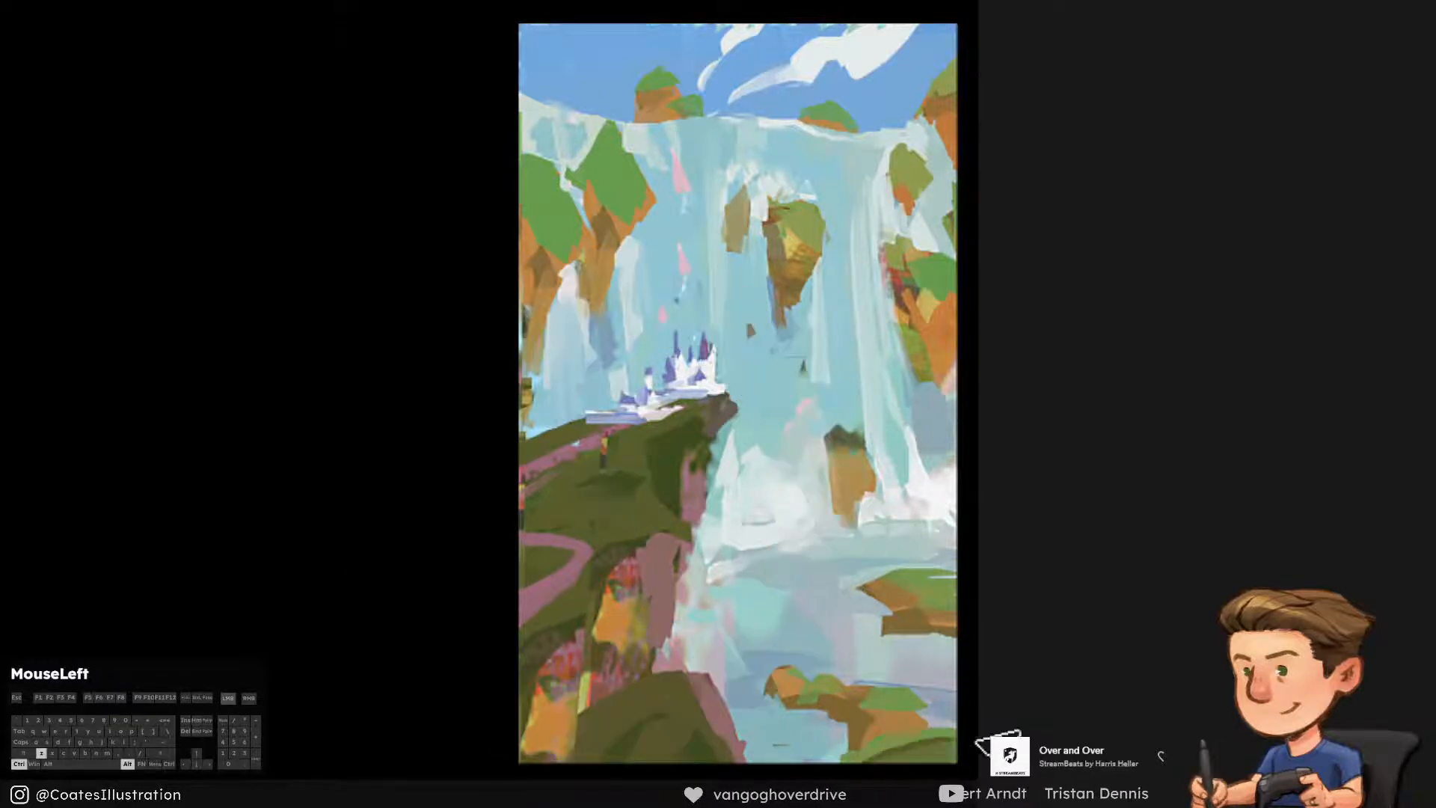
pyautogui.press('[')
pyautogui.hotkey('ctrl', 'alt', 'z')
pyautogui.moveTo(897, 589)
pyautogui.mouseDown()
pyautogui.moveTo(958, 574)
pyautogui.moveTo(894, 577)
pyautogui.moveTo(929, 549)
pyautogui.moveTo(908, 557)
pyautogui.moveTo(937, 557)
pyautogui.moveTo(964, 583)
pyautogui.mouseUp()
# Add small dark green bushes on top of the farther island with a smaller brush
pyautogui.press('F11')
pyautogui.press('[')
pyautogui.hotkey('ctrl', 'alt', 'z')
pyautogui.press(']')
pyautogui.hotkey('ctrl', 'alt', 'z')
pyautogui.press('[')
pyautogui.hotkey('ctrl', 'alt', 'z')
pyautogui.press(']')
pyautogui.press('[')
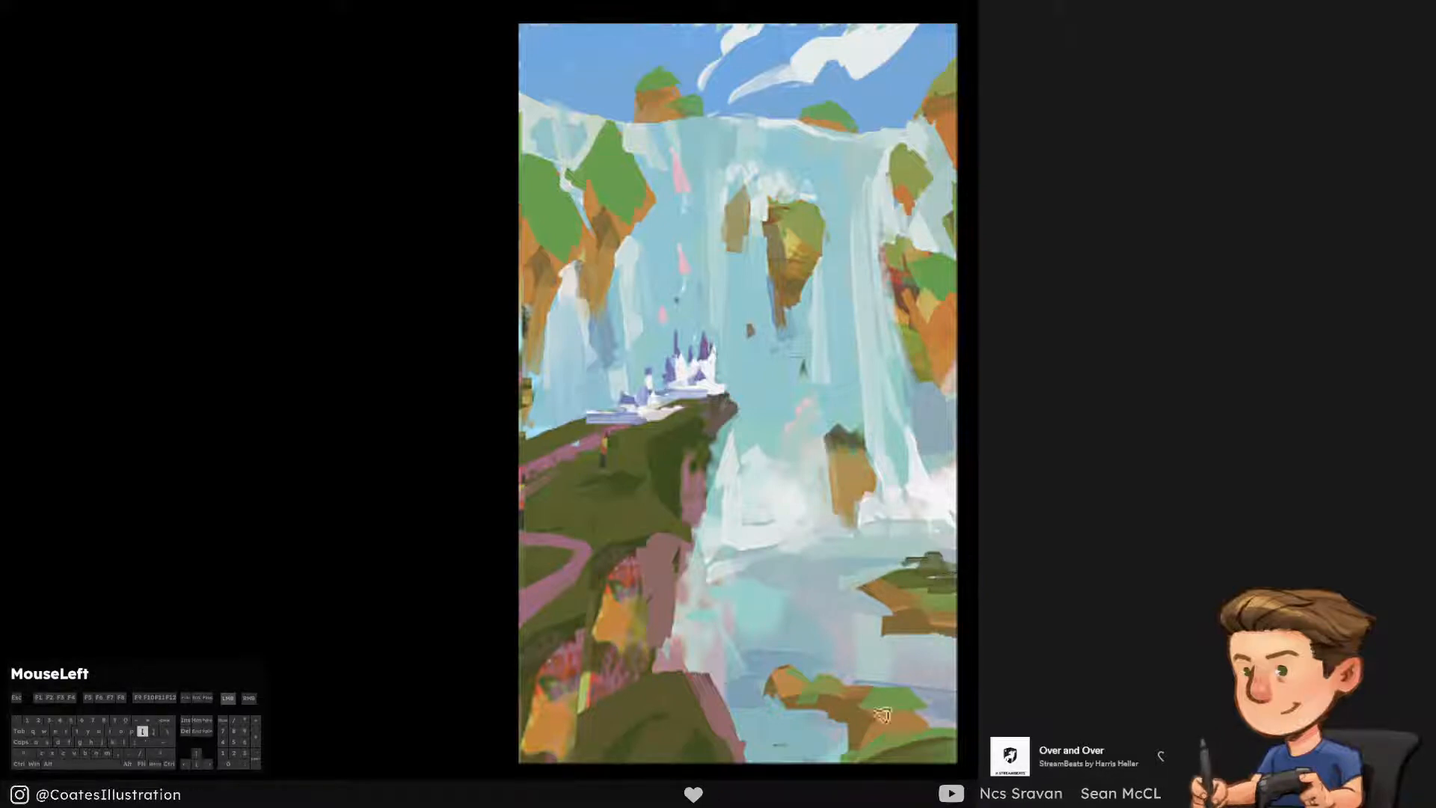
# Dab dark green bushes across the nearer island and along its grassy corner
pyautogui.hotkey('ctrl', 'alt', 'z')
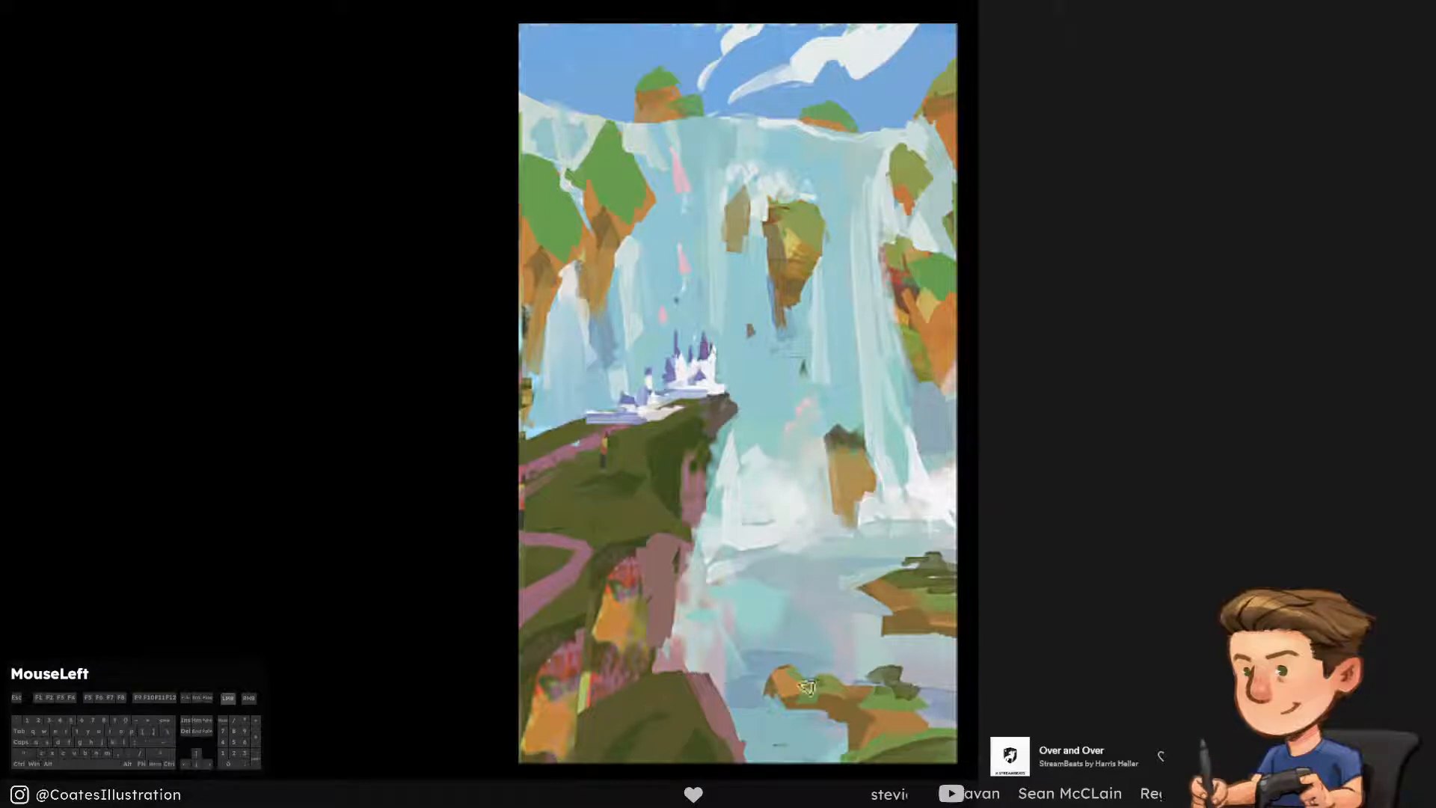
pyautogui.moveTo(946, 729); pyautogui.dragTo(945, 723)
pyautogui.hotkey('ctrl', 'alt', 'z')
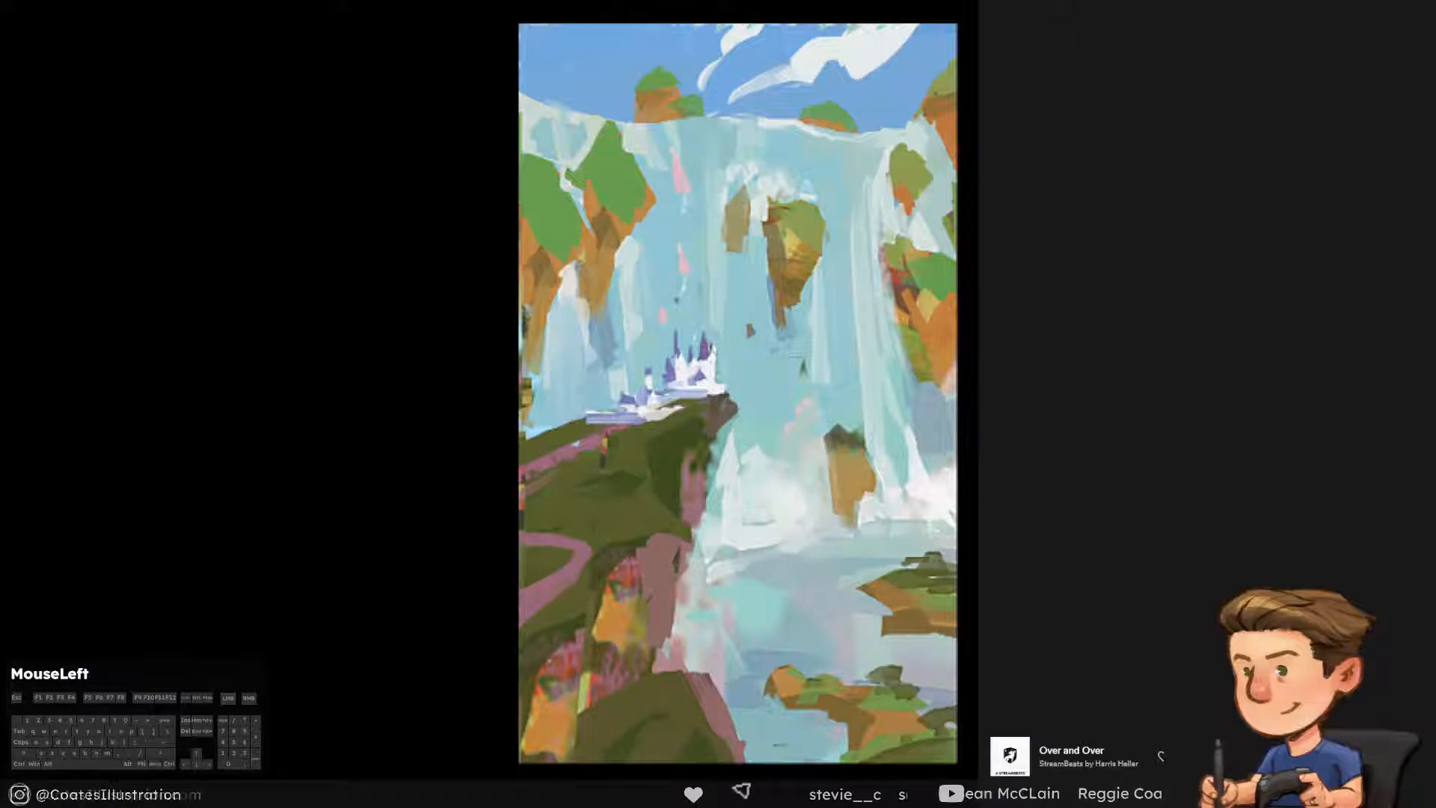
# Accent the bushes on both islands with thin strokes in a colour sampled from the foreground cliff foliage
pyautogui.keyDown('alt'); pyautogui.click(606, 631); pyautogui.keyUp('alt')
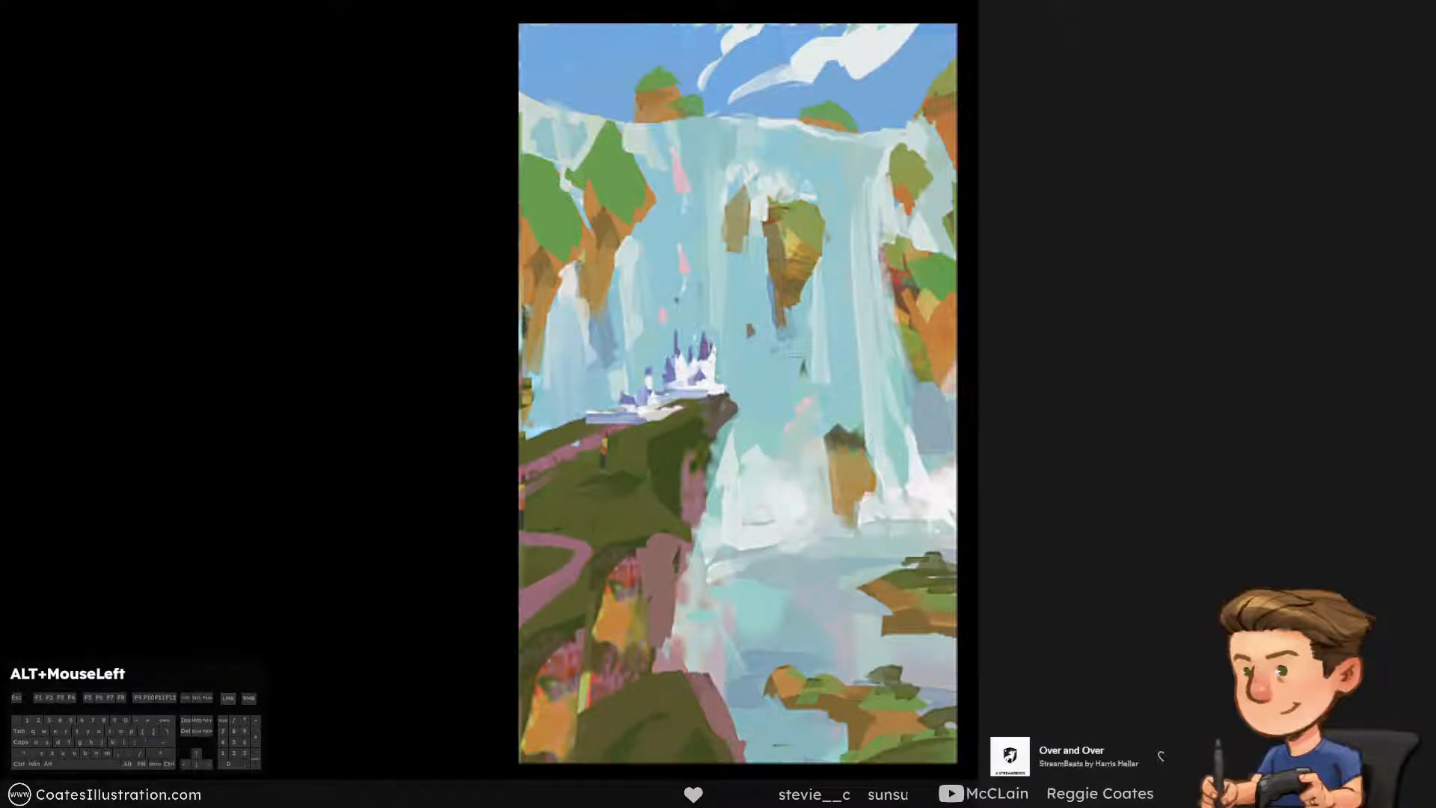
pyautogui.moveTo(906, 560); pyautogui.dragTo(945, 561)
pyautogui.moveTo(869, 681); pyautogui.dragTo(906, 680)
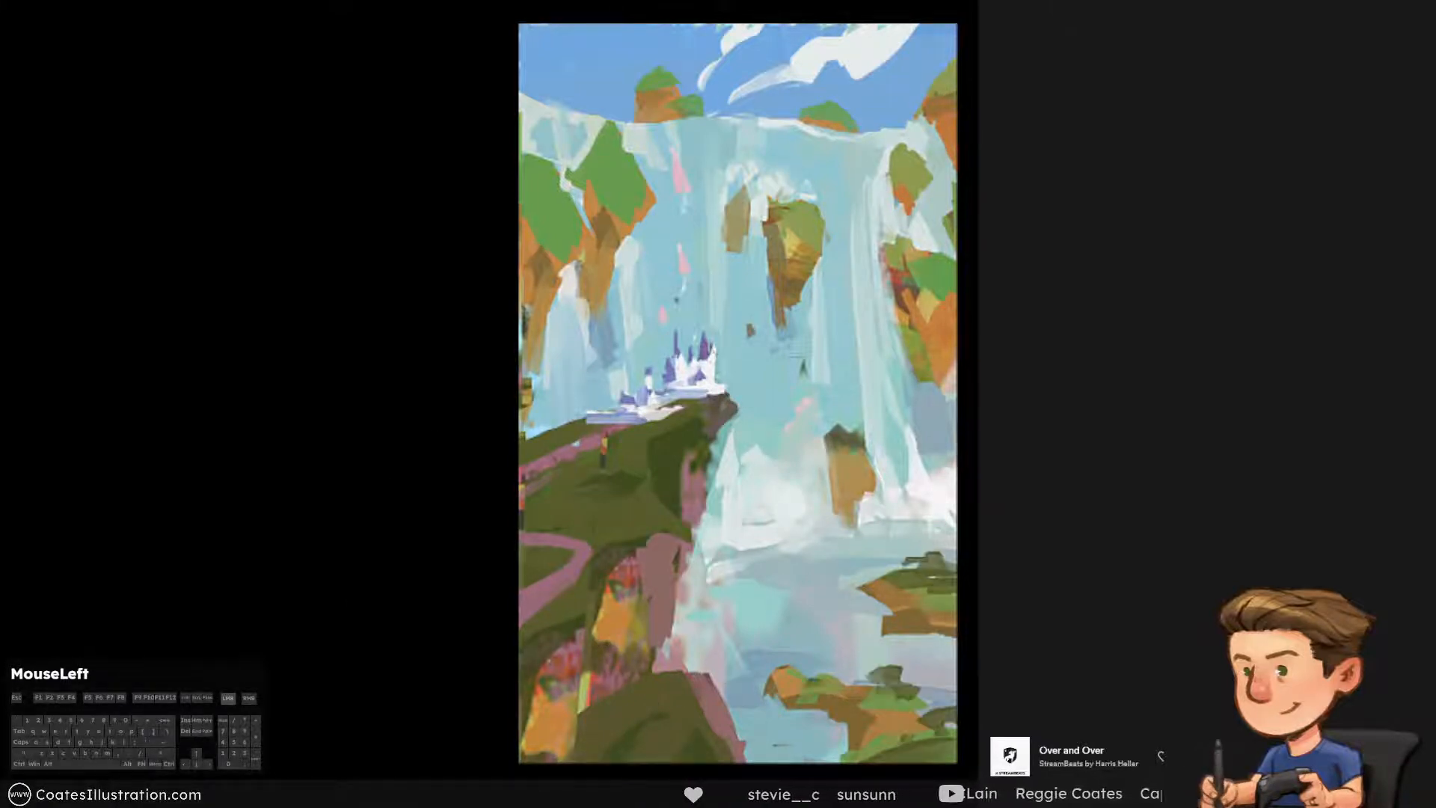
# Merge the island layers and distort the result by pulling its upper left corner inward
pyautogui.press('ctrl')
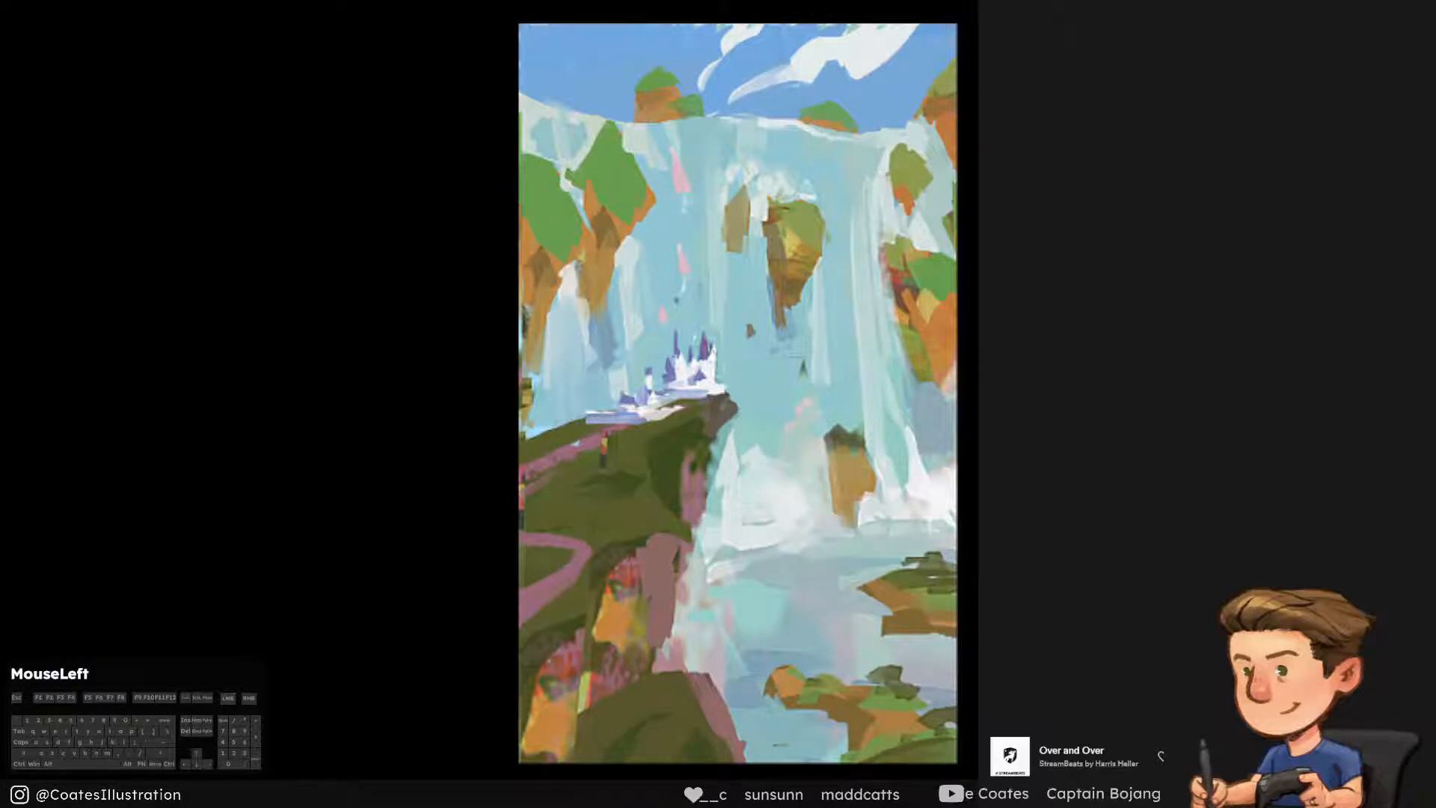
pyautogui.hotkey('ctrl', 'e')
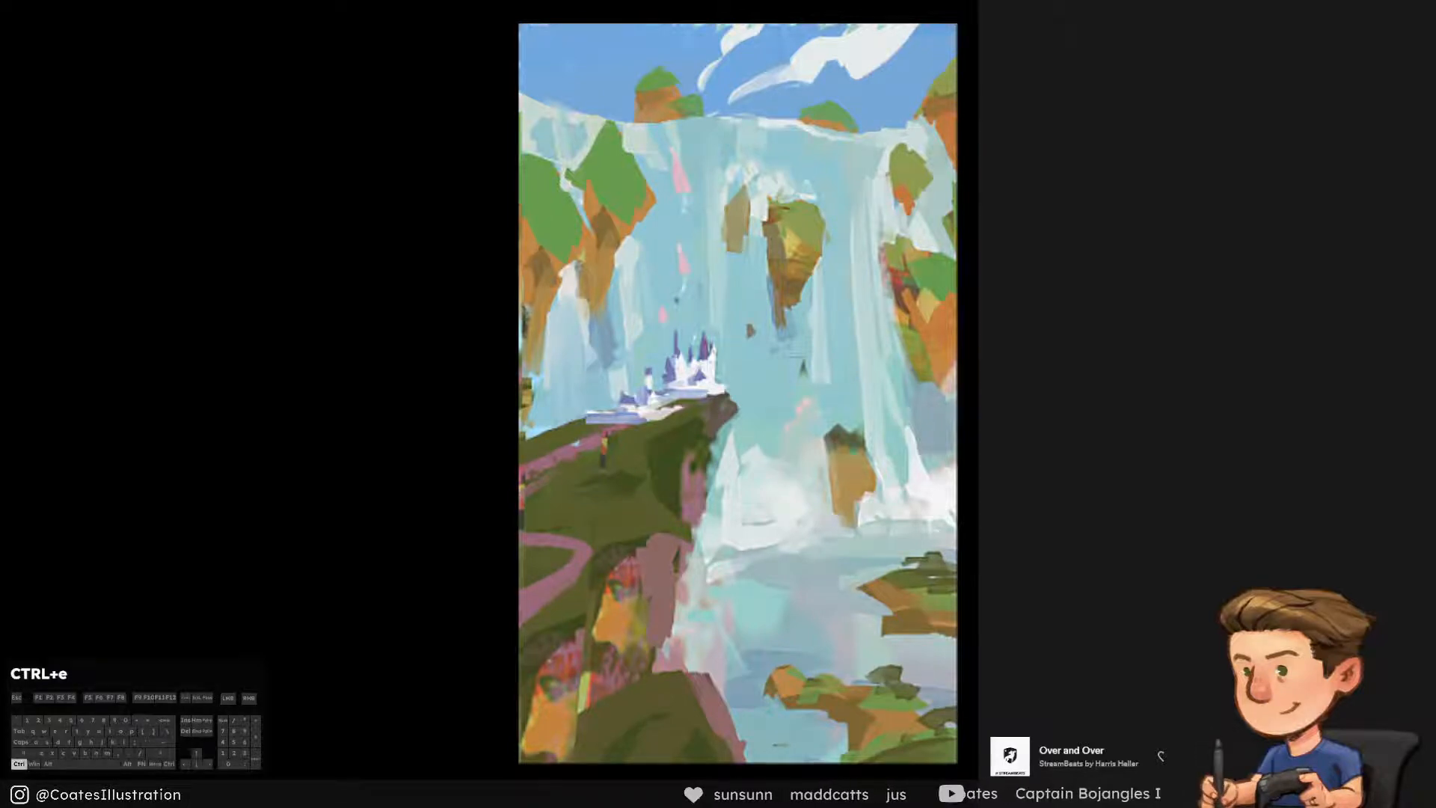
pyautogui.hotkey('ctrl', 't')
pyautogui.rightClick(852, 661)
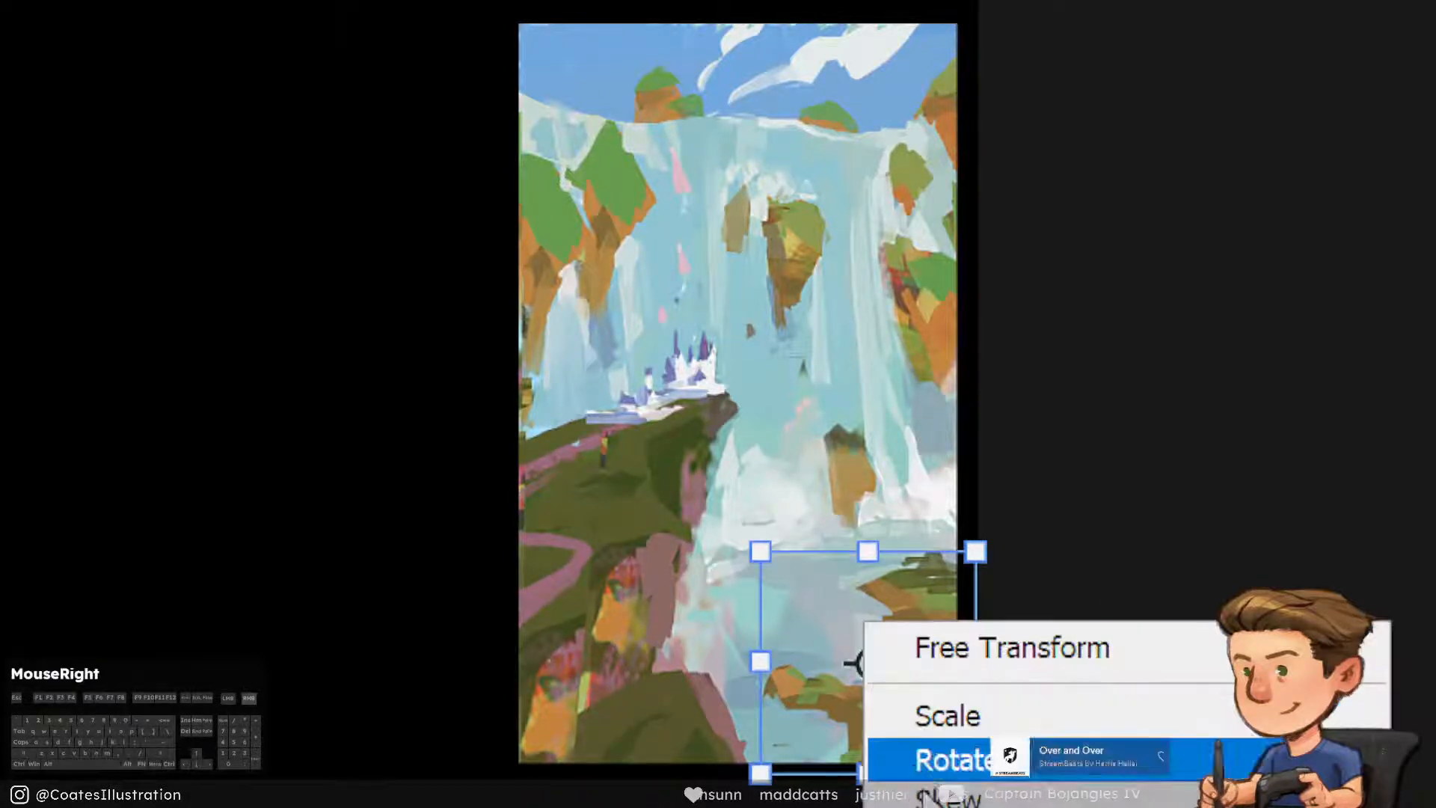
pyautogui.click(949, 759)
pyautogui.moveTo(972, 615); pyautogui.dragTo(951, 568)
pyautogui.moveTo(755, 591); pyautogui.dragTo(807, 572)
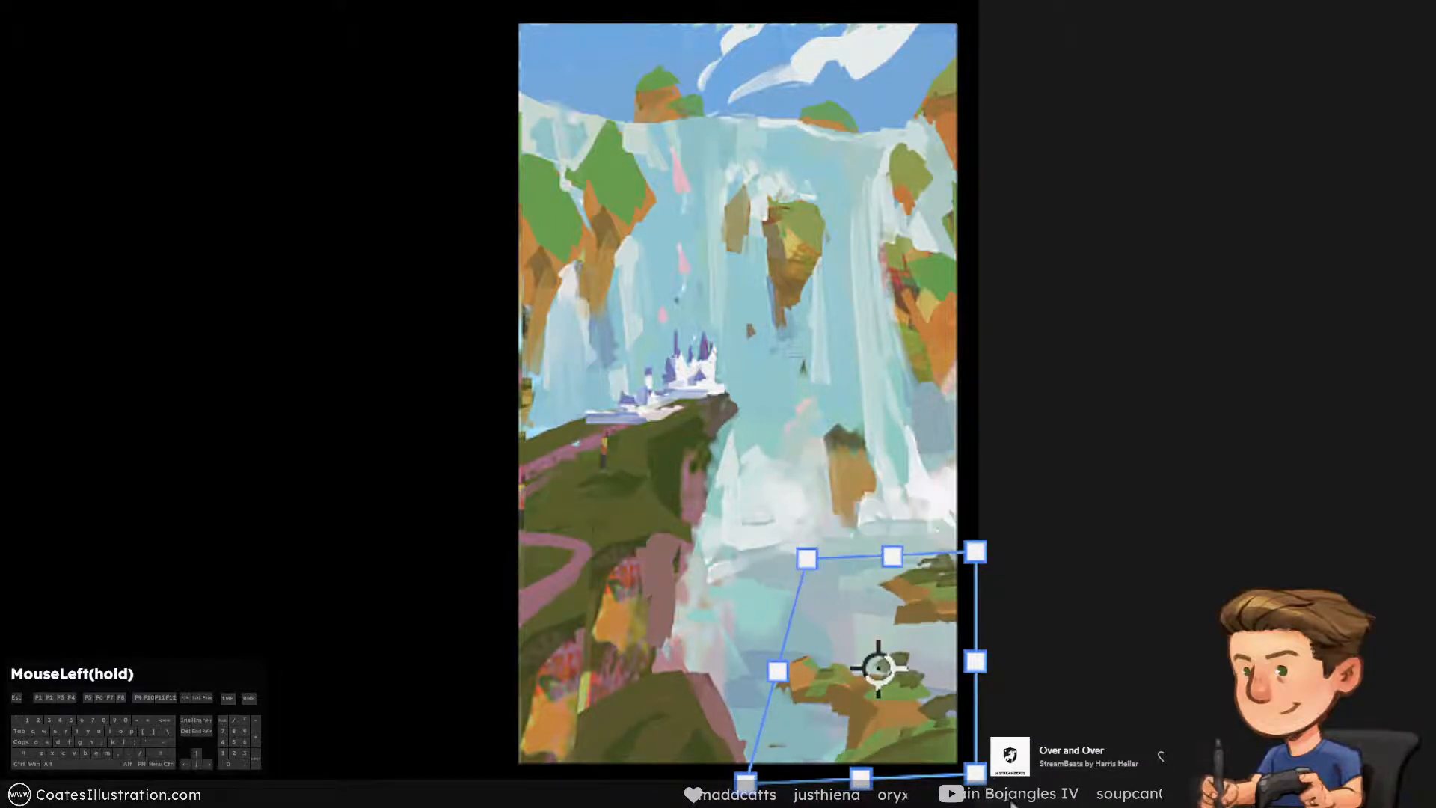
# Stretch the islands' lower right corner outward, raise the lower left one, adjust the upper corners and apply the distortion
pyautogui.moveTo(977, 775); pyautogui.dragTo(987, 805)
pyautogui.moveTo(751, 783); pyautogui.dragTo(752, 758)
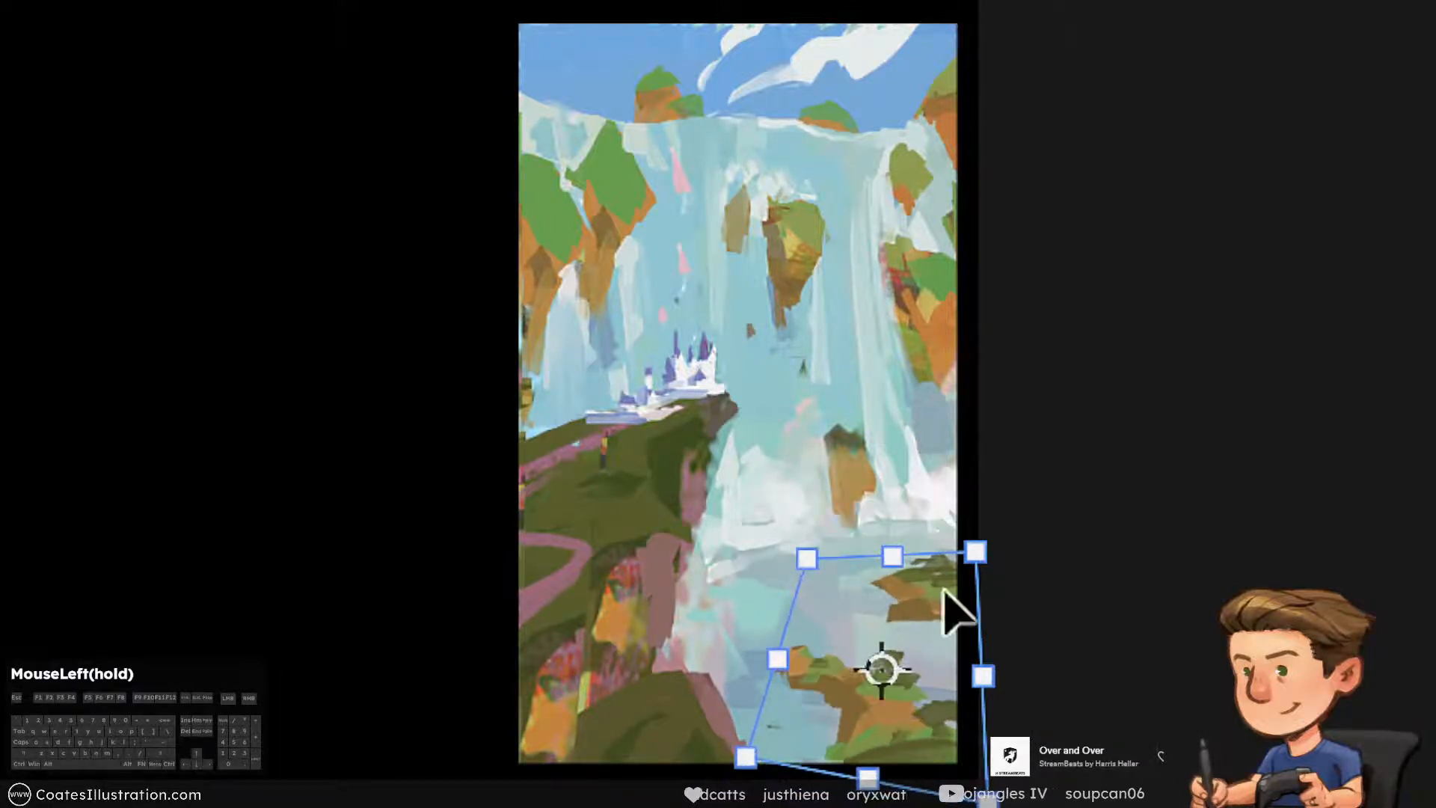
pyautogui.moveTo(972, 550); pyautogui.dragTo(959, 552)
pyautogui.moveTo(993, 806); pyautogui.dragTo(1006, 806)
pyautogui.moveTo(812, 557); pyautogui.dragTo(812, 562)
pyautogui.moveTo(726, 762); pyautogui.dragTo(733, 724)
pyautogui.press('Return')
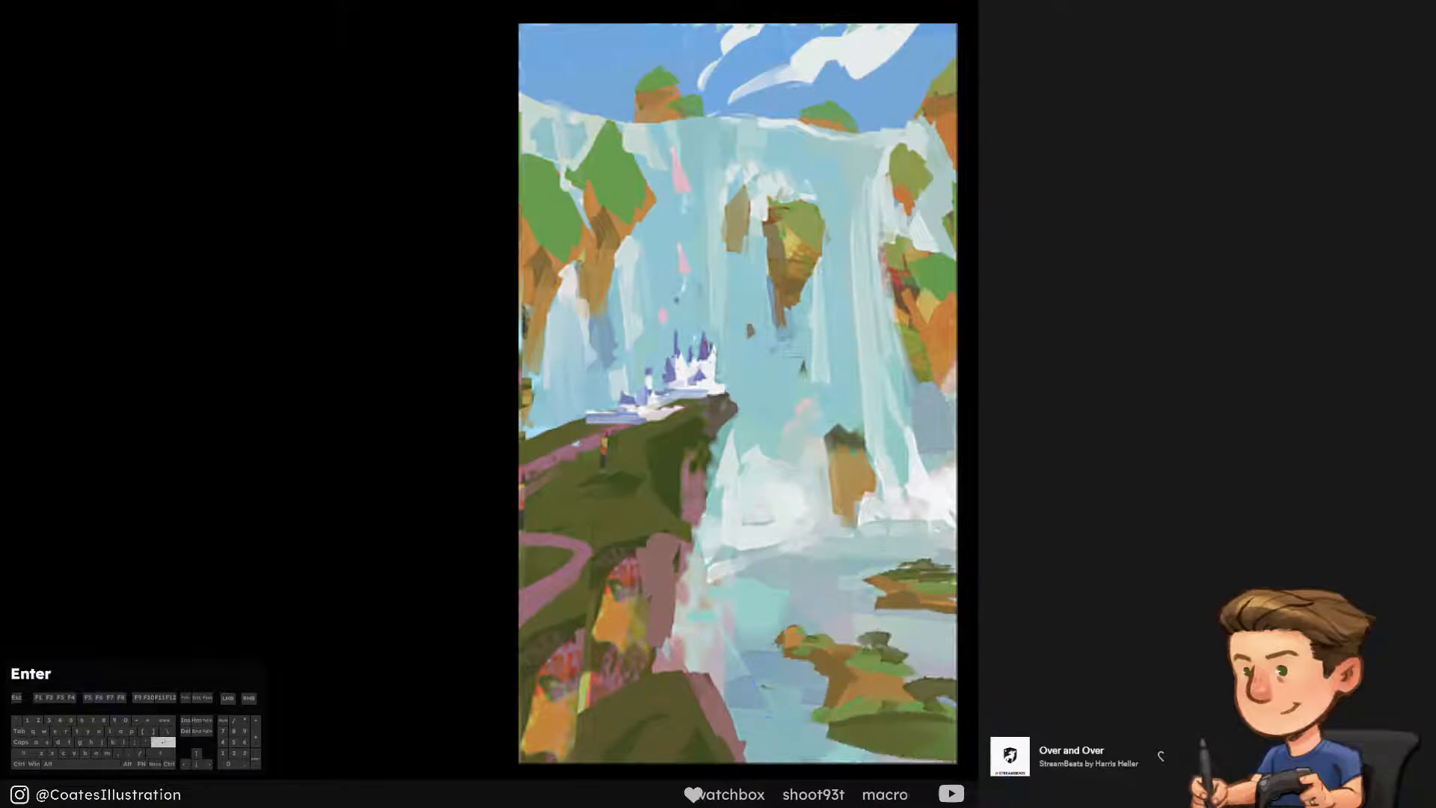
# Paint a brown rock edge beneath the nearest grassy island with a sampled colour and check the values in greyscale
pyautogui.rightClick(548, 718)
pyautogui.click(548, 777)
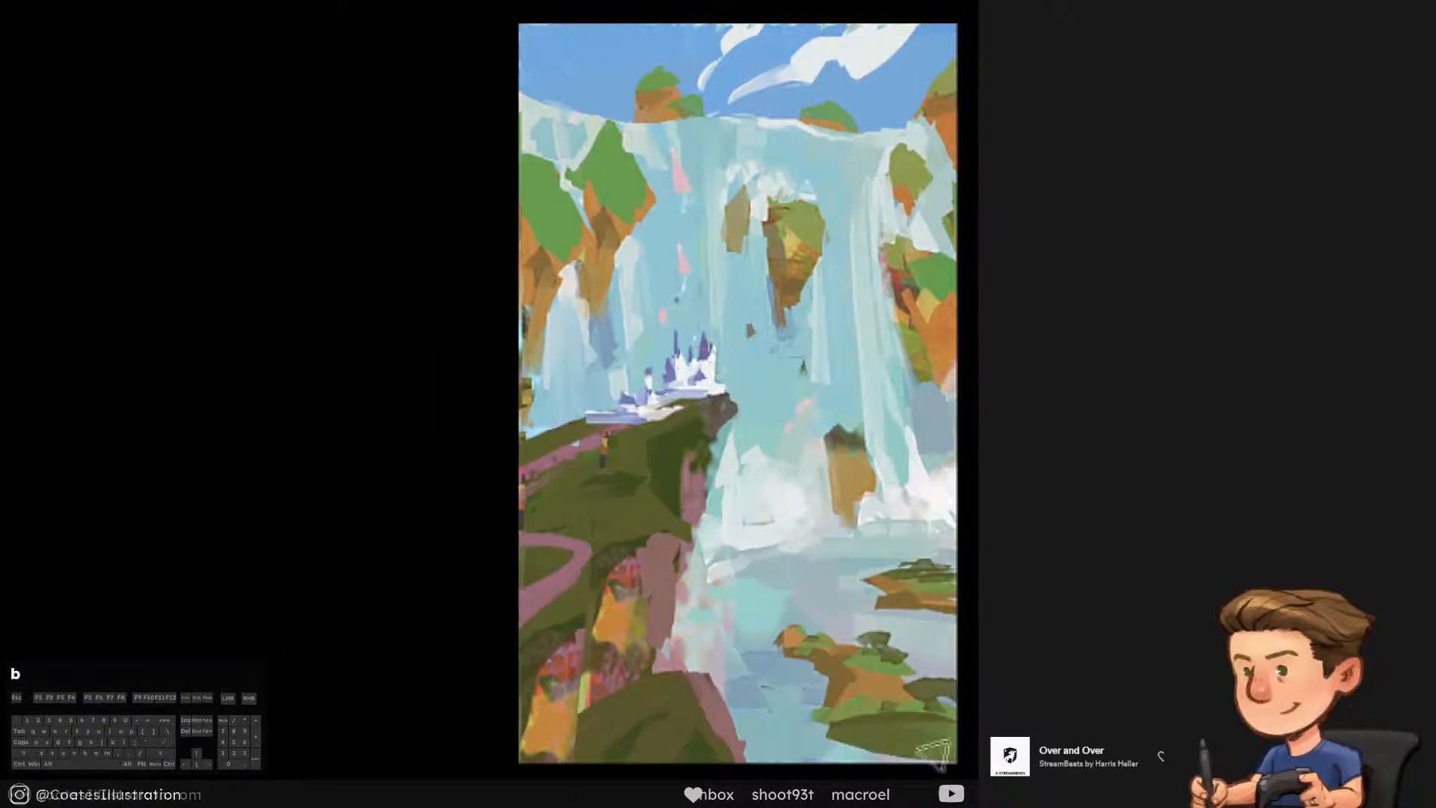
pyautogui.keyDown('alt'); pyautogui.click(836, 682); pyautogui.keyUp('alt')
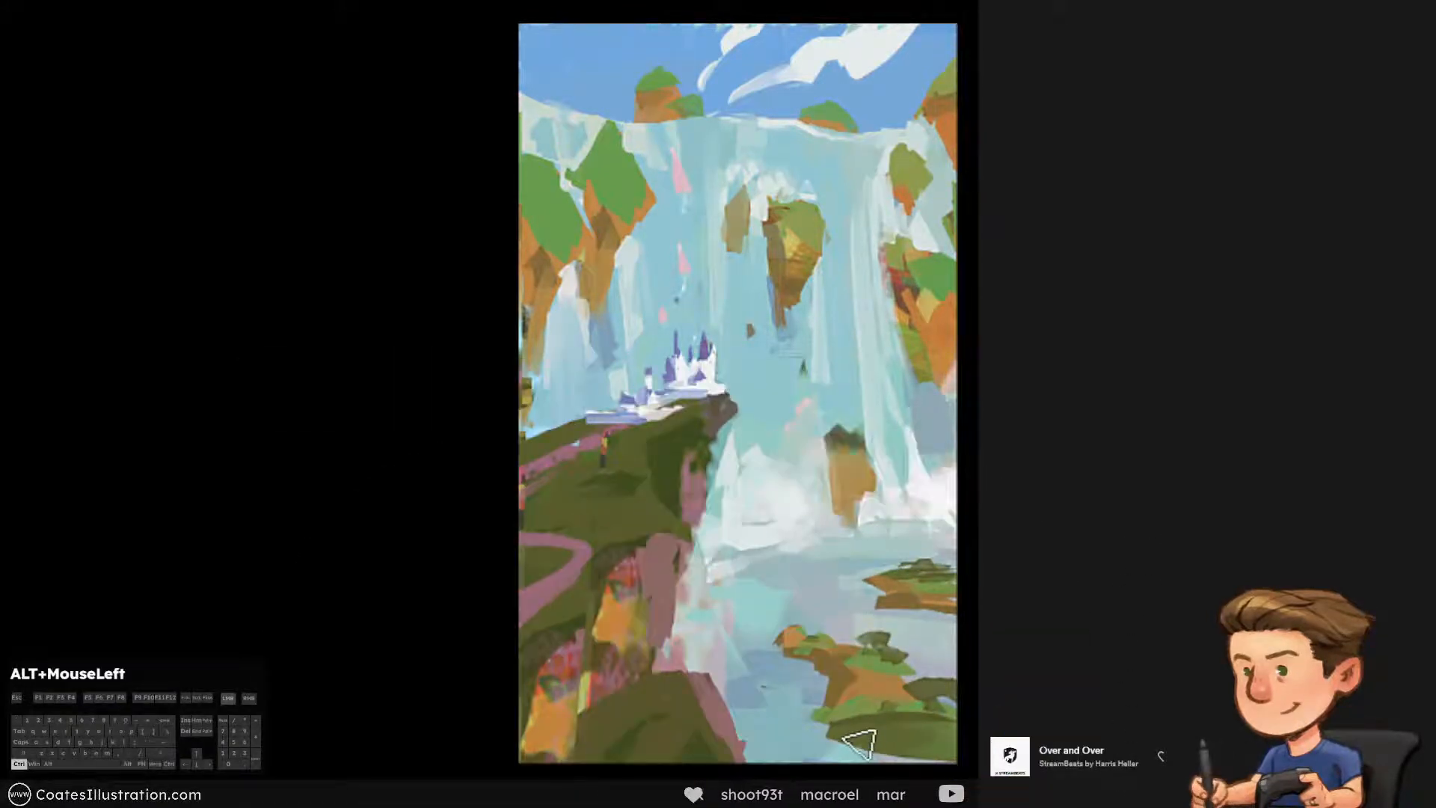
pyautogui.press('[')
pyautogui.moveTo(841, 761); pyautogui.dragTo(887, 756)
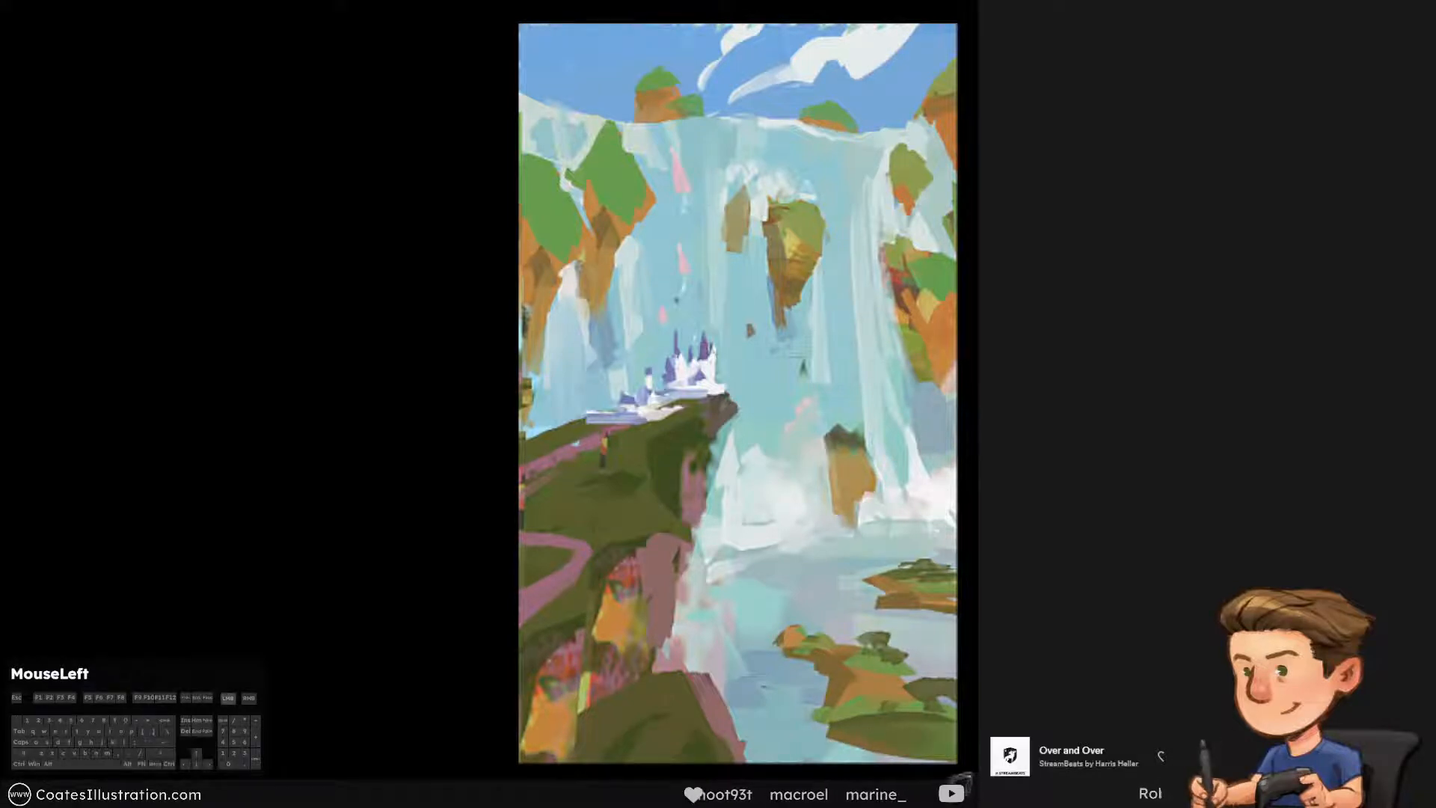
pyautogui.hotkey('ctrl', 'y')
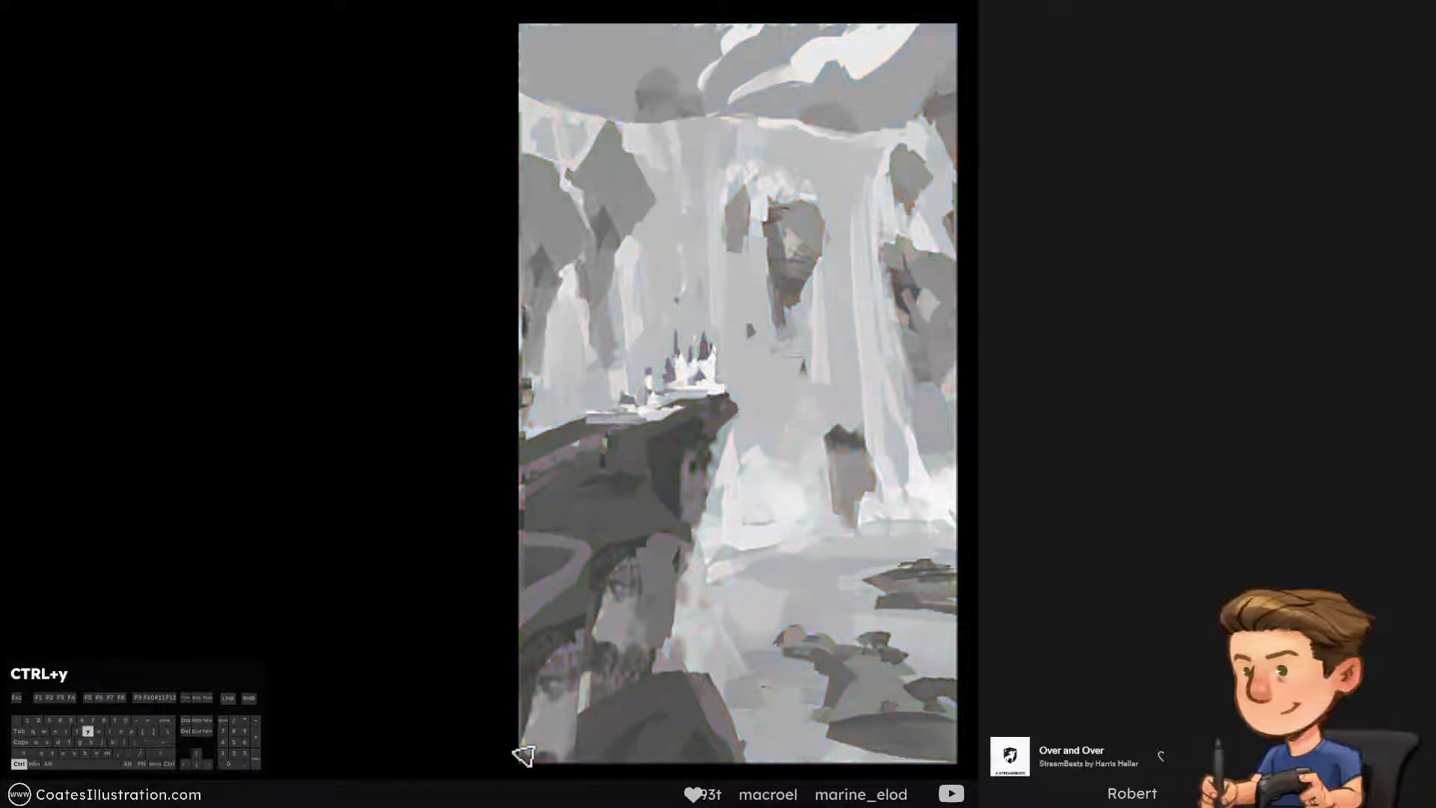
pyautogui.hotkey('ctrl', 'y')
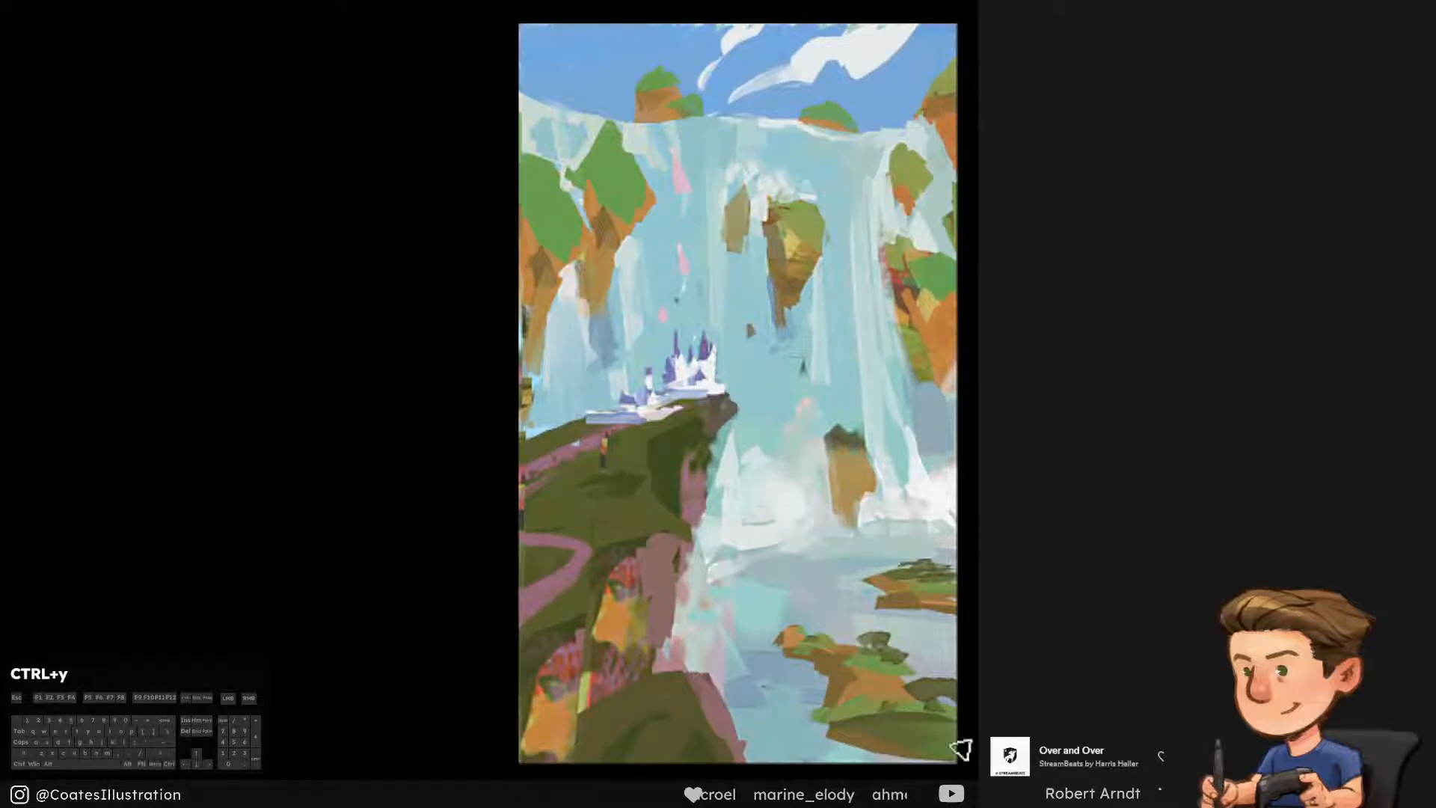
# Paint mauve sampled from the foreground cliff face along the rock edges of the grassy islands
pyautogui.keyDown('alt'); pyautogui.click(673, 586); pyautogui.keyUp('alt')
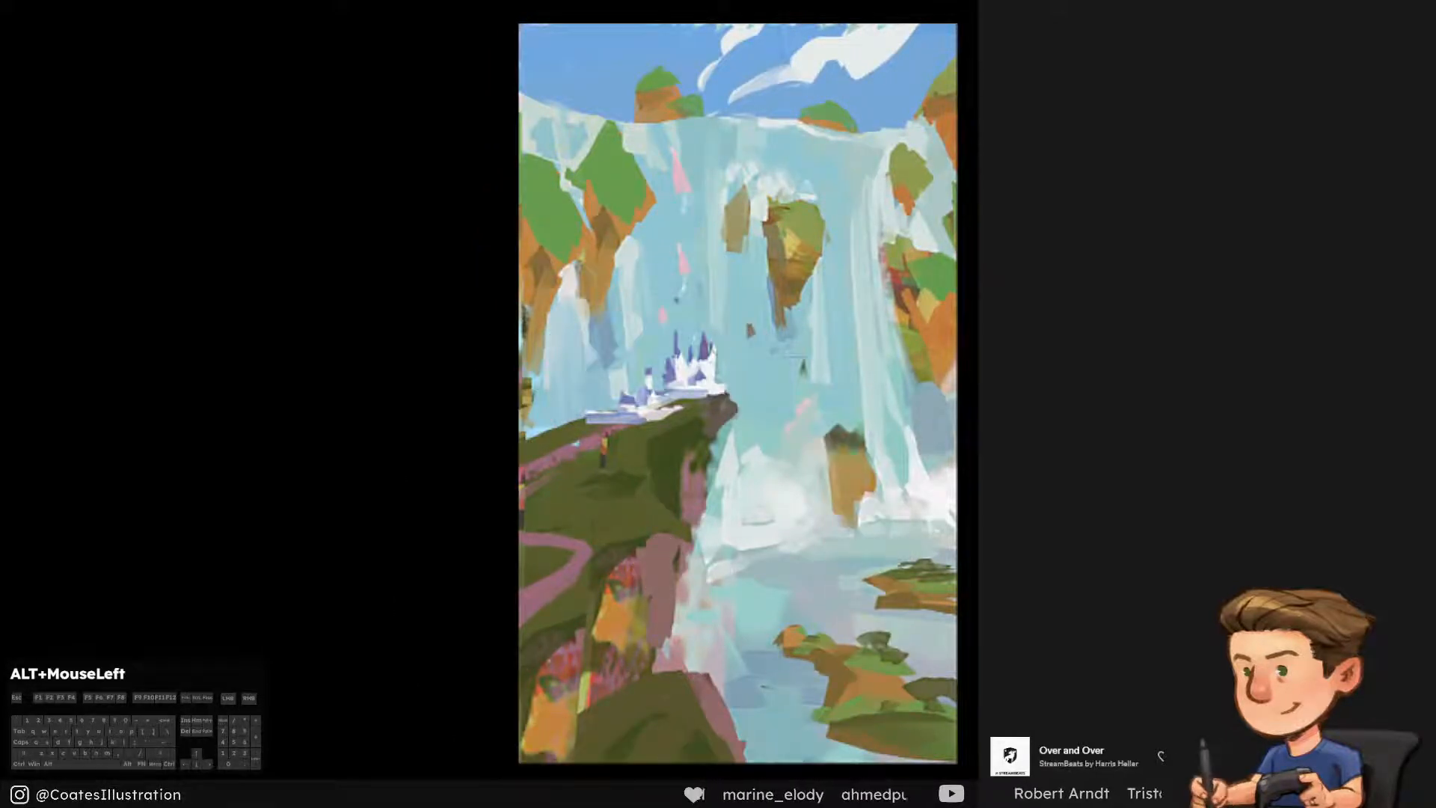
pyautogui.click(679, 585)
pyautogui.hotkey('ctrl', 'alt', 'z')
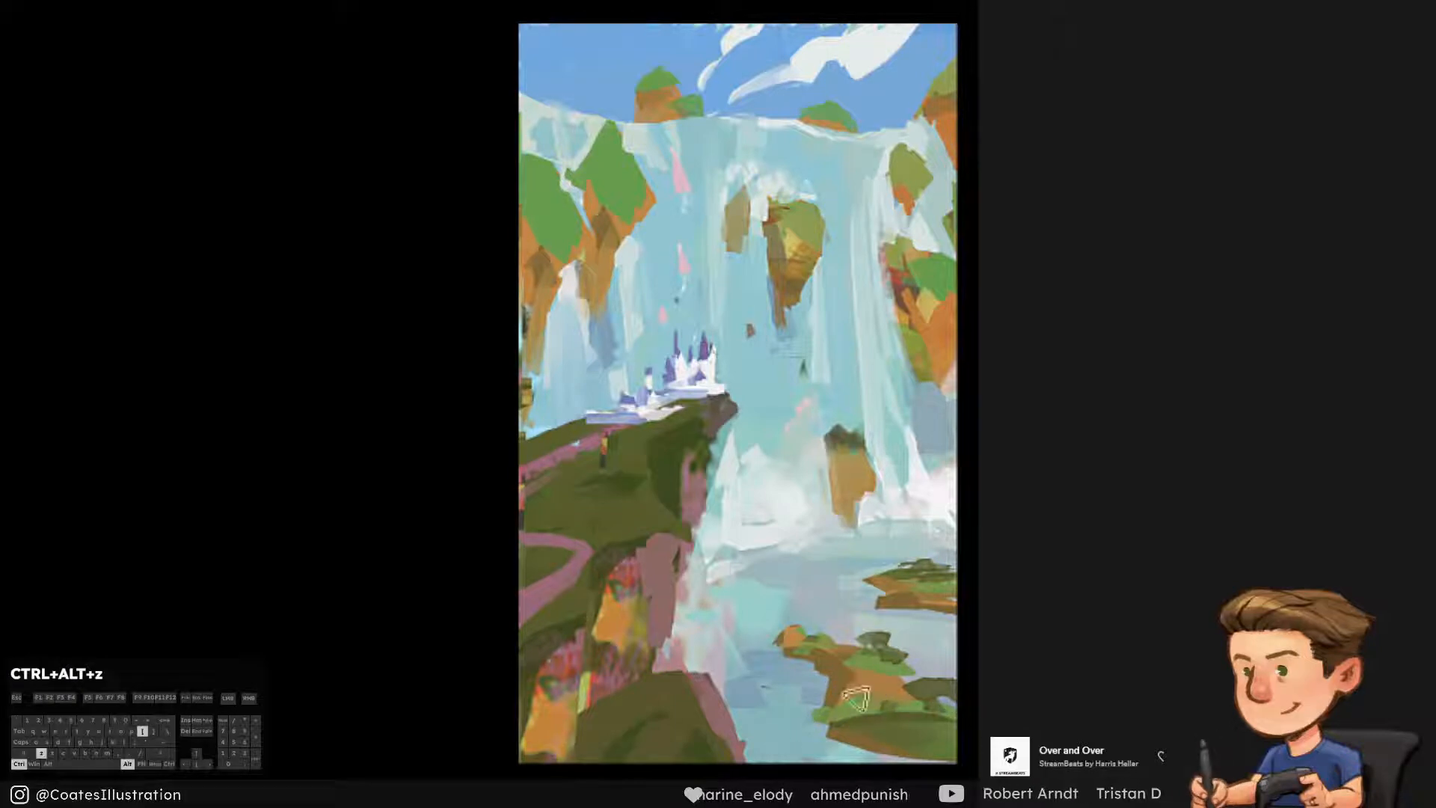
pyautogui.hotkey('ctrl', 'alt', 'z')
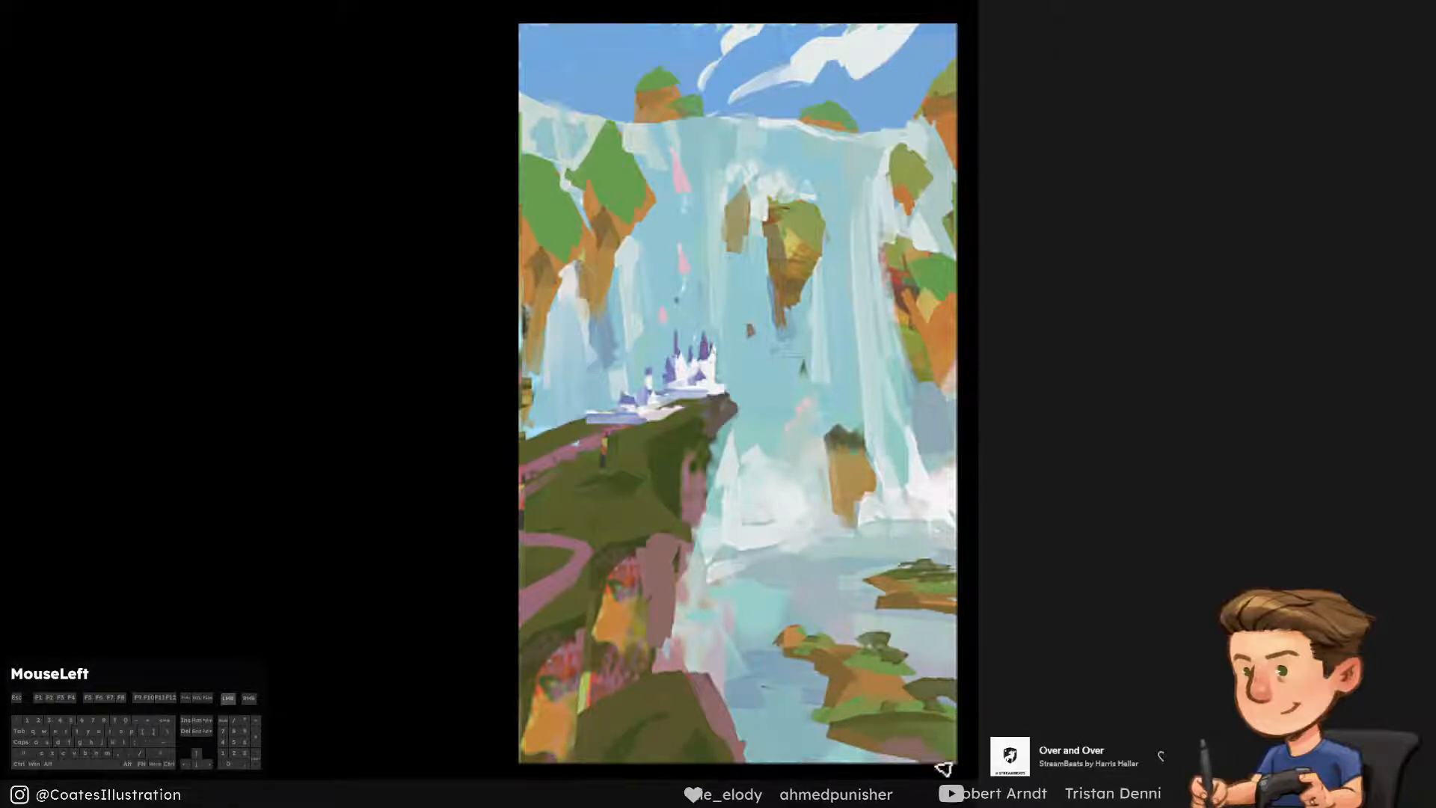
pyautogui.hotkey('ctrl', 'alt', 'z')
pyautogui.moveTo(890, 742); pyautogui.dragTo(924, 750)
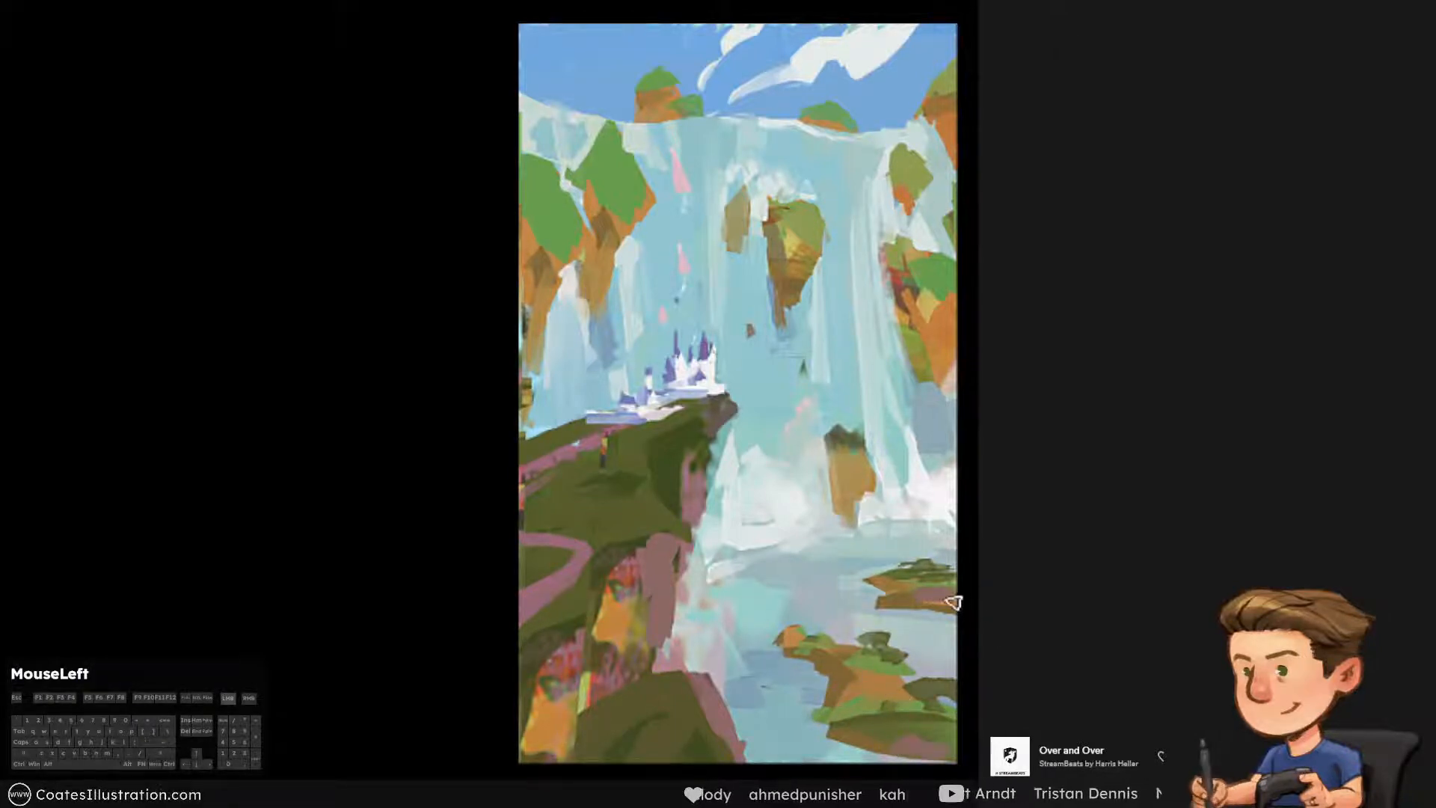
# Try a mauve stroke sampled from the foreground cliff on the central floating rock and reduce the brush size
pyautogui.keyDown('alt'); pyautogui.click(667, 566); pyautogui.keyUp('alt')
pyautogui.moveTo(779, 326); pyautogui.dragTo(797, 263)
pyautogui.hotkey('ctrl', 'alt', 'z')
pyautogui.press('[')
pyautogui.hotkey('ctrl', 'alt', 'z')
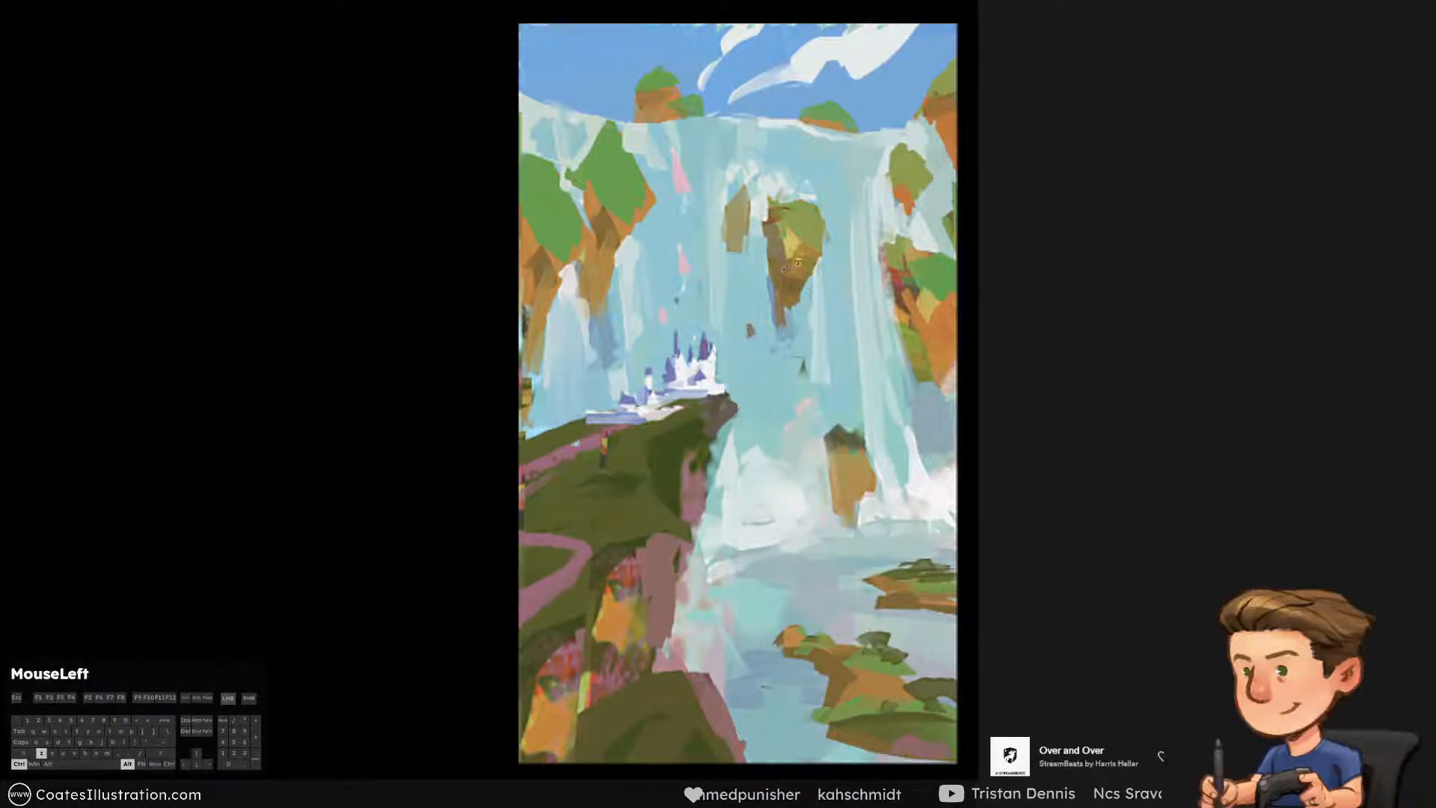
pyautogui.hotkey('ctrl', 'alt', 'z')
# Paint a mauve shadow plane down the rock face beneath the large green tops of the left cliff
pyautogui.moveTo(606, 235)
pyautogui.mouseDown()
pyautogui.moveTo(608, 205)
pyautogui.moveTo(577, 278)
pyautogui.moveTo(603, 281)
pyautogui.moveTo(574, 289)
pyautogui.mouseUp()
pyautogui.hotkey('ctrl', 'alt', 'z')
pyautogui.keyDown('alt'); pyautogui.click(618, 227); pyautogui.keyUp('alt')
pyautogui.keyDown('alt'); pyautogui.click(571, 273); pyautogui.keyUp('alt')
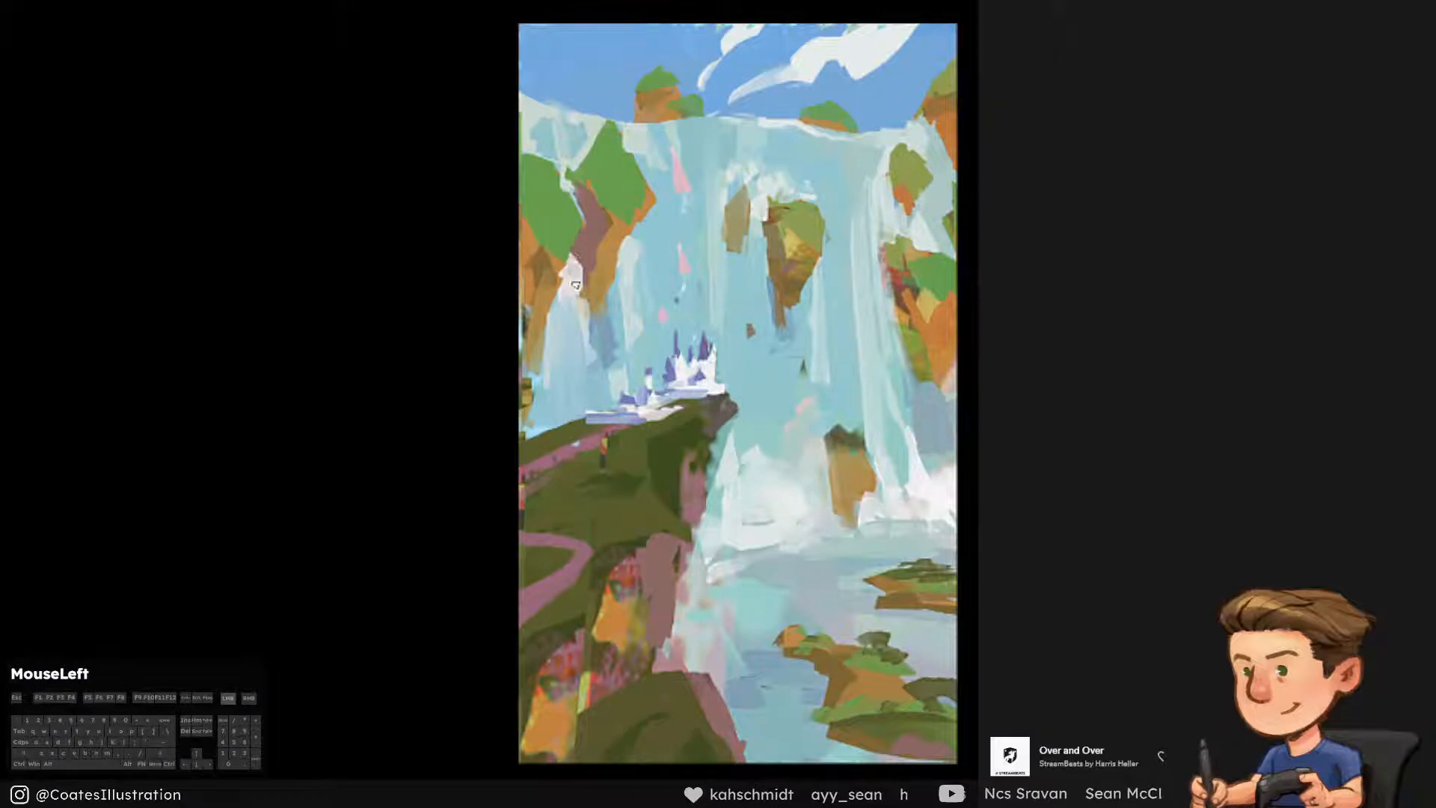
# Paint a mauve shadow plane down the right cliff's rock face using the colour sampled from the foreground cliff
pyautogui.keyDown('alt'); pyautogui.click(663, 596); pyautogui.keyUp('alt')
pyautogui.moveTo(901, 283); pyautogui.dragTo(969, 389)
pyautogui.hotkey('ctrl', 'alt', 'z')
pyautogui.moveTo(904, 293); pyautogui.dragTo(926, 372)
pyautogui.hotkey('ctrl', 'alt', 'z')
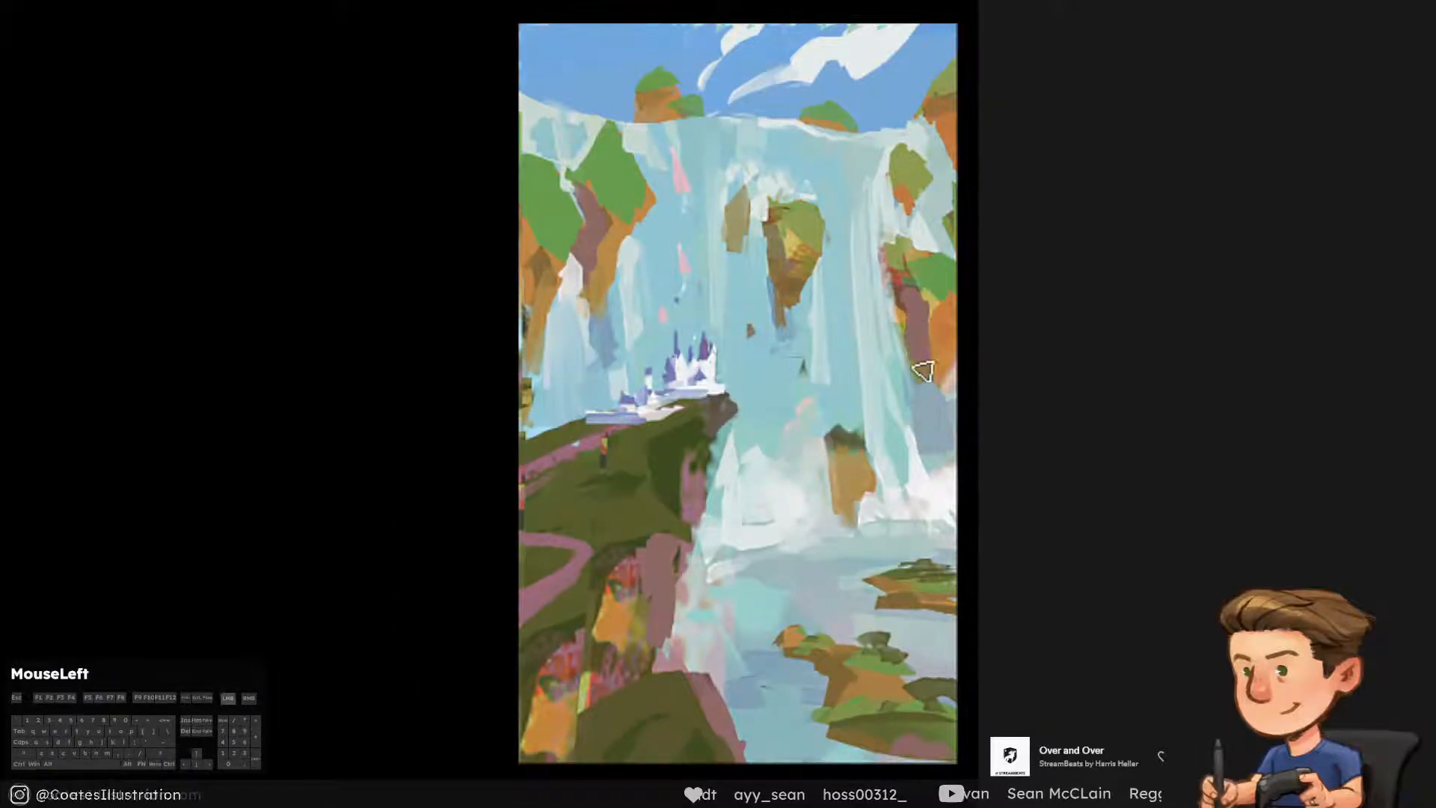
# Paint orange rock back over the lower part of the right cliff's mauve plane
pyautogui.rightClick(930, 360)
pyautogui.click(914, 346)
pyautogui.moveTo(930, 313)
pyautogui.mouseDown()
pyautogui.moveTo(934, 367)
pyautogui.moveTo(930, 329)
pyautogui.moveTo(928, 349)
pyautogui.mouseUp()
pyautogui.keyDown('alt'); pyautogui.click(942, 333); pyautogui.keyUp('alt')
pyautogui.hotkey('ctrl', 'alt', 'z')
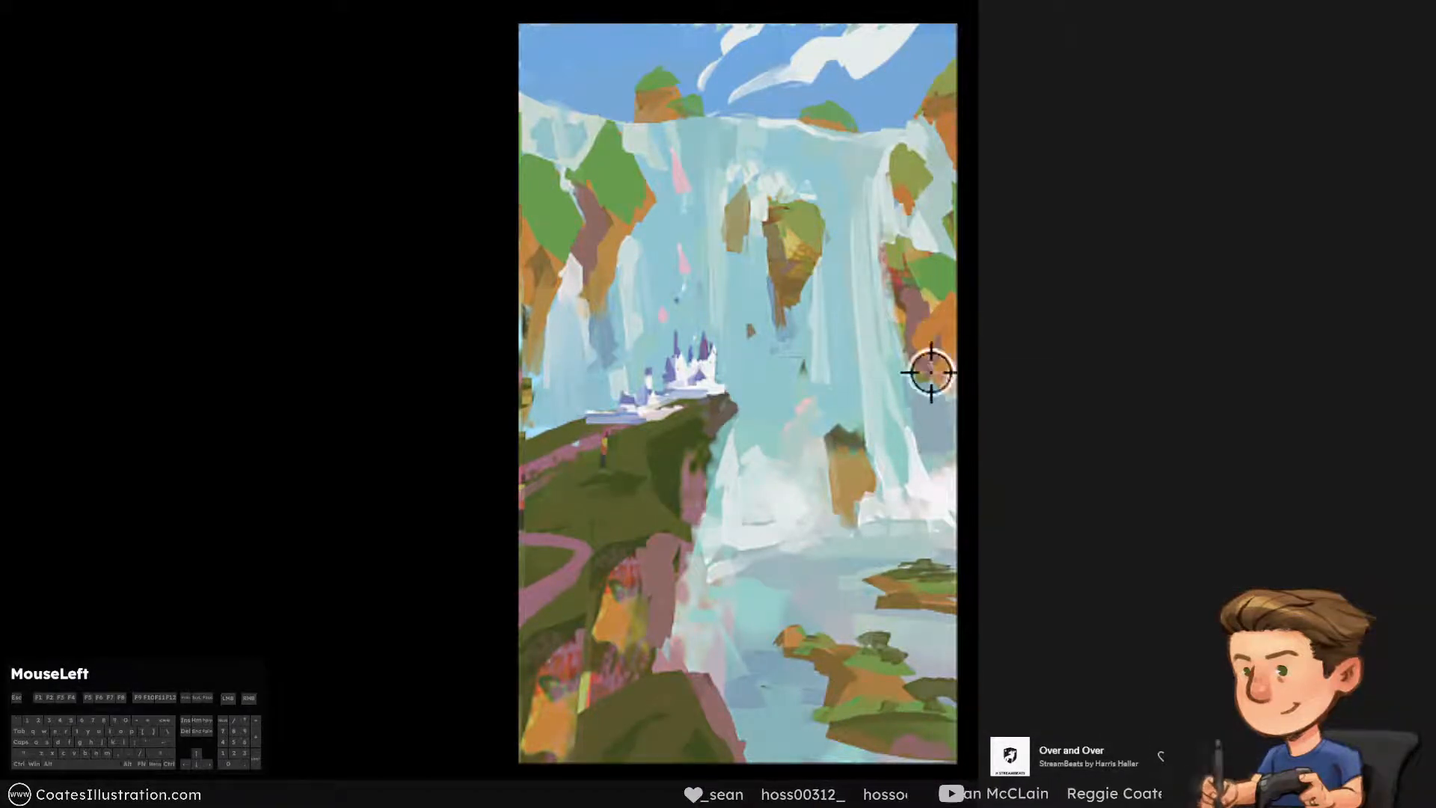
pyautogui.keyDown('alt'); pyautogui.click(908, 325); pyautogui.keyUp('alt')
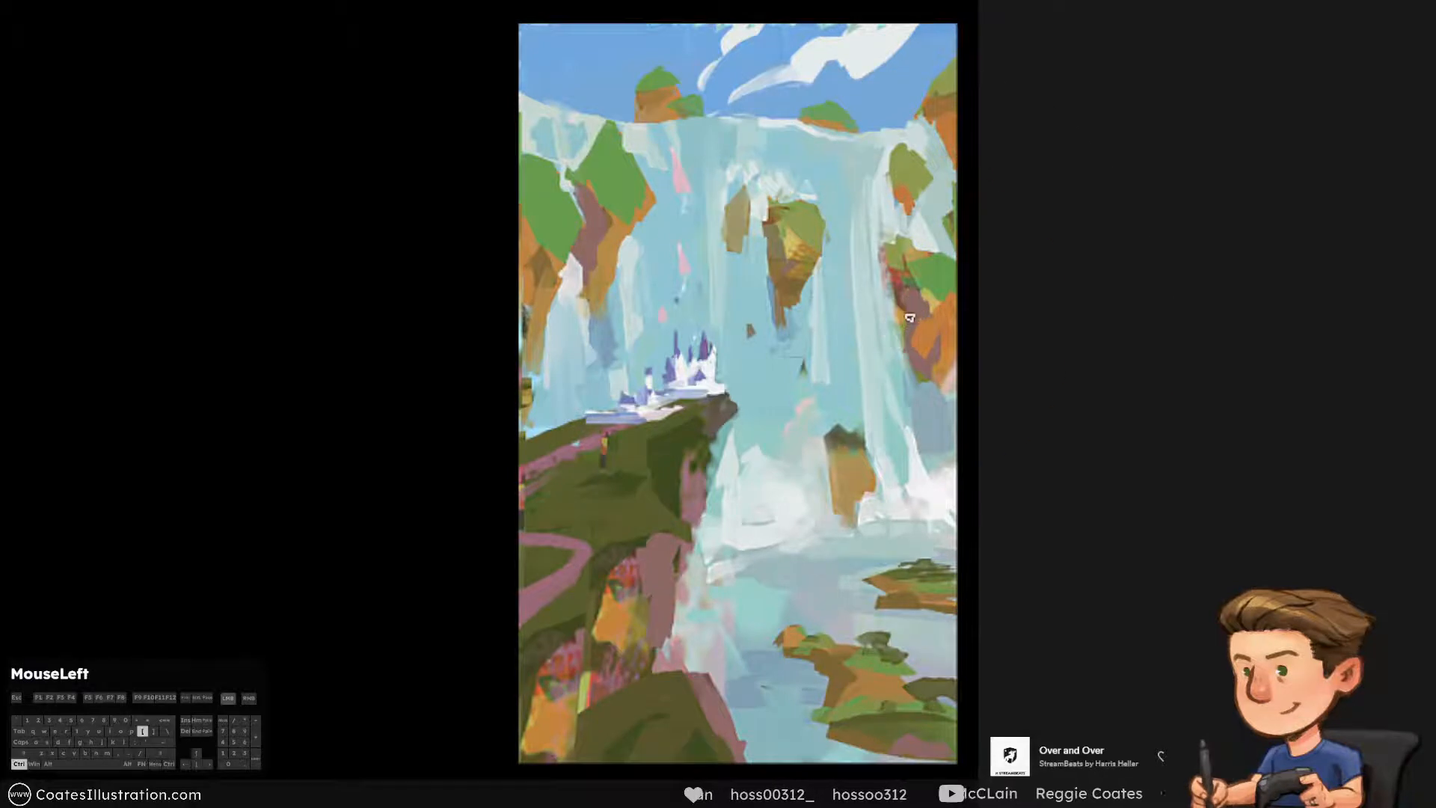
# Cover the red foliage on the middle of the foreground cliff with orange and mauve planes in sampled colours
pyautogui.keyDown('alt'); pyautogui.click(538, 267); pyautogui.keyUp('alt')
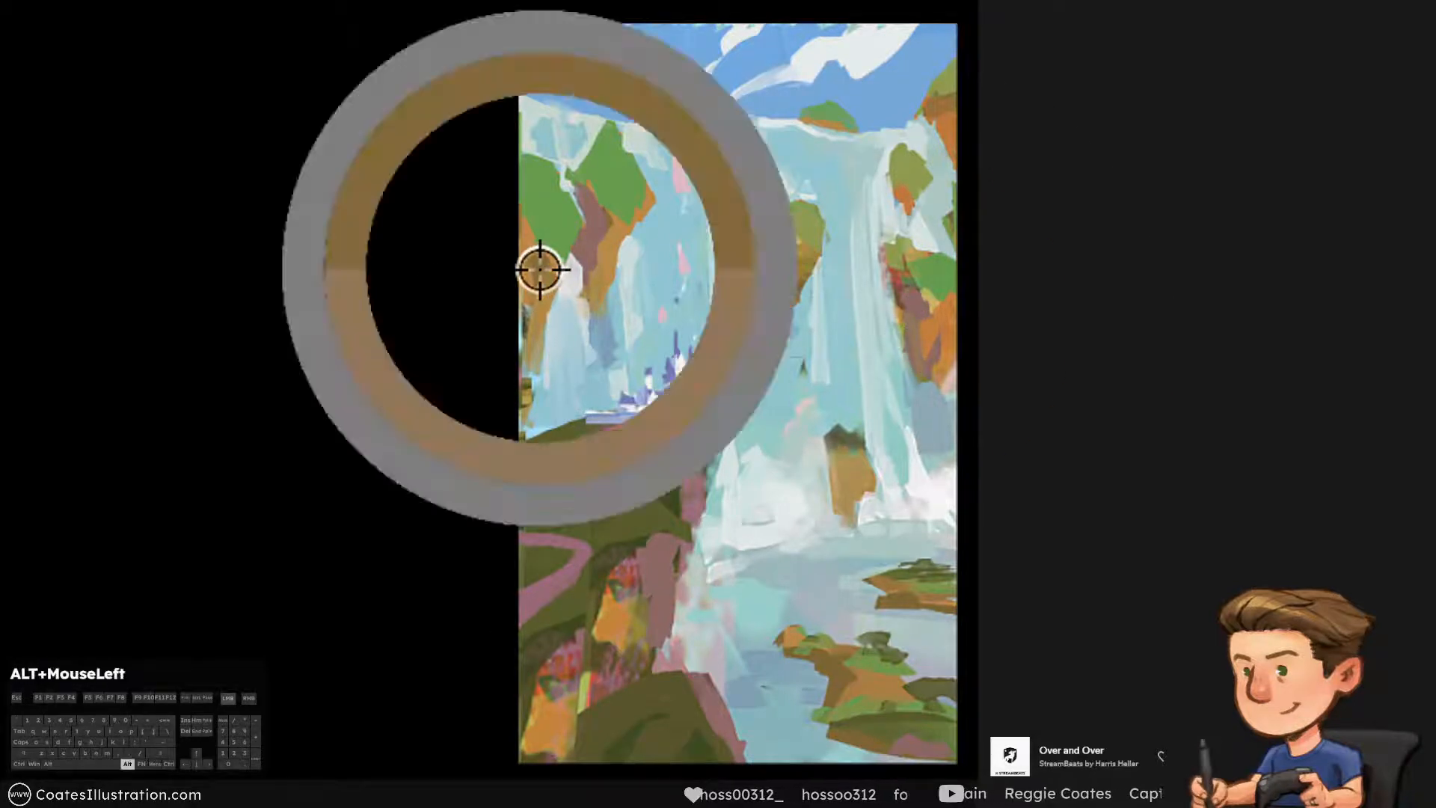
pyautogui.keyDown('alt'); pyautogui.click(606, 634); pyautogui.keyUp('alt')
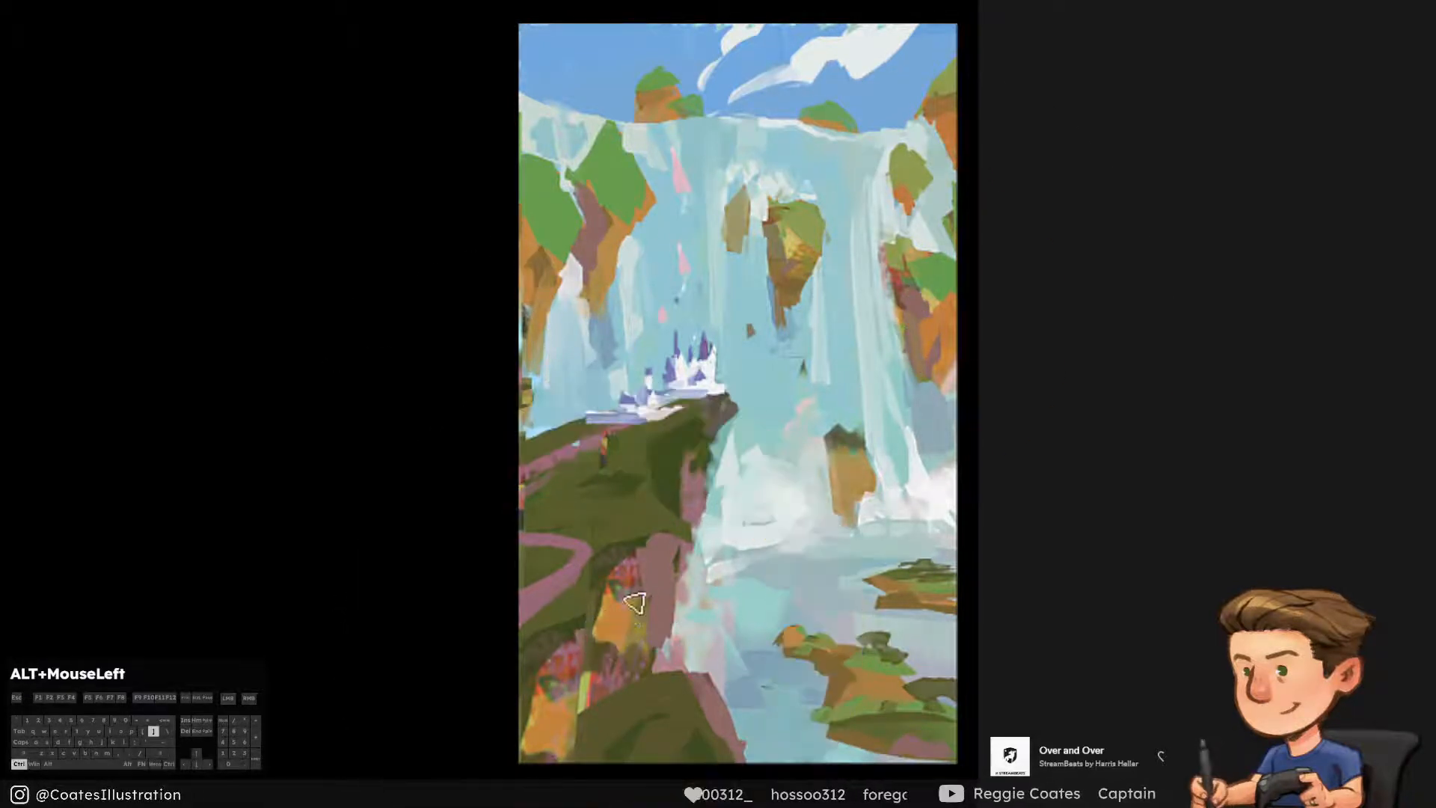
pyautogui.moveTo(641, 580)
pyautogui.mouseDown()
pyautogui.moveTo(621, 596)
pyautogui.moveTo(628, 635)
pyautogui.mouseUp()
pyautogui.hotkey('ctrl', 'z')
pyautogui.keyDown('alt'); pyautogui.click(662, 570); pyautogui.keyUp('alt')
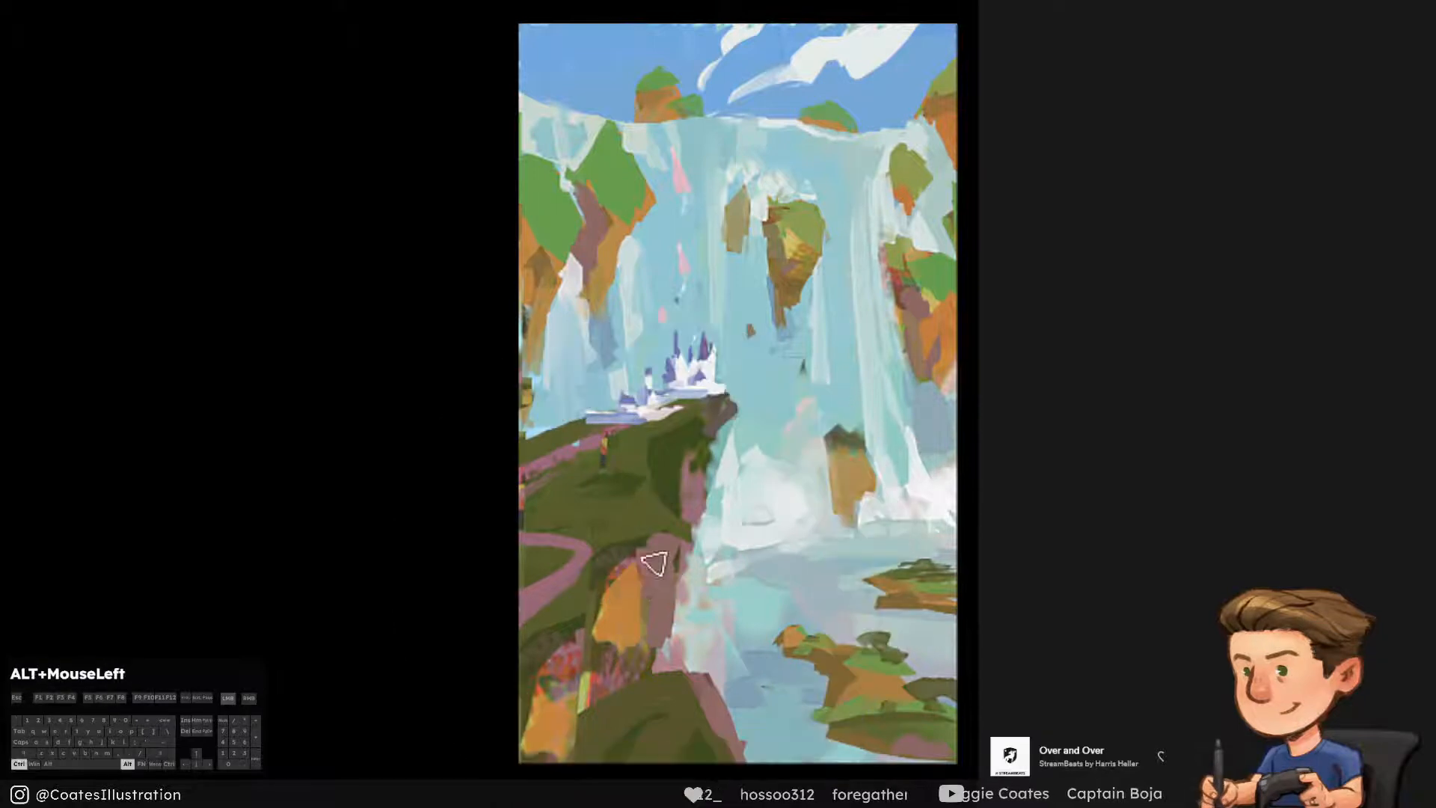
pyautogui.moveTo(647, 571); pyautogui.dragTo(641, 631)
pyautogui.keyDown('alt'); pyautogui.click(617, 625); pyautogui.keyUp('alt')
# Paint the lowest foreground cliff face orange over its red foliage and extend the green grass along its base
pyautogui.moveTo(562, 683)
pyautogui.mouseDown()
pyautogui.moveTo(569, 651)
pyautogui.moveTo(492, 720)
pyautogui.mouseUp()
pyautogui.keyDown('alt'); pyautogui.click(572, 744); pyautogui.keyUp('alt')
pyautogui.hotkey('ctrl', 'z')
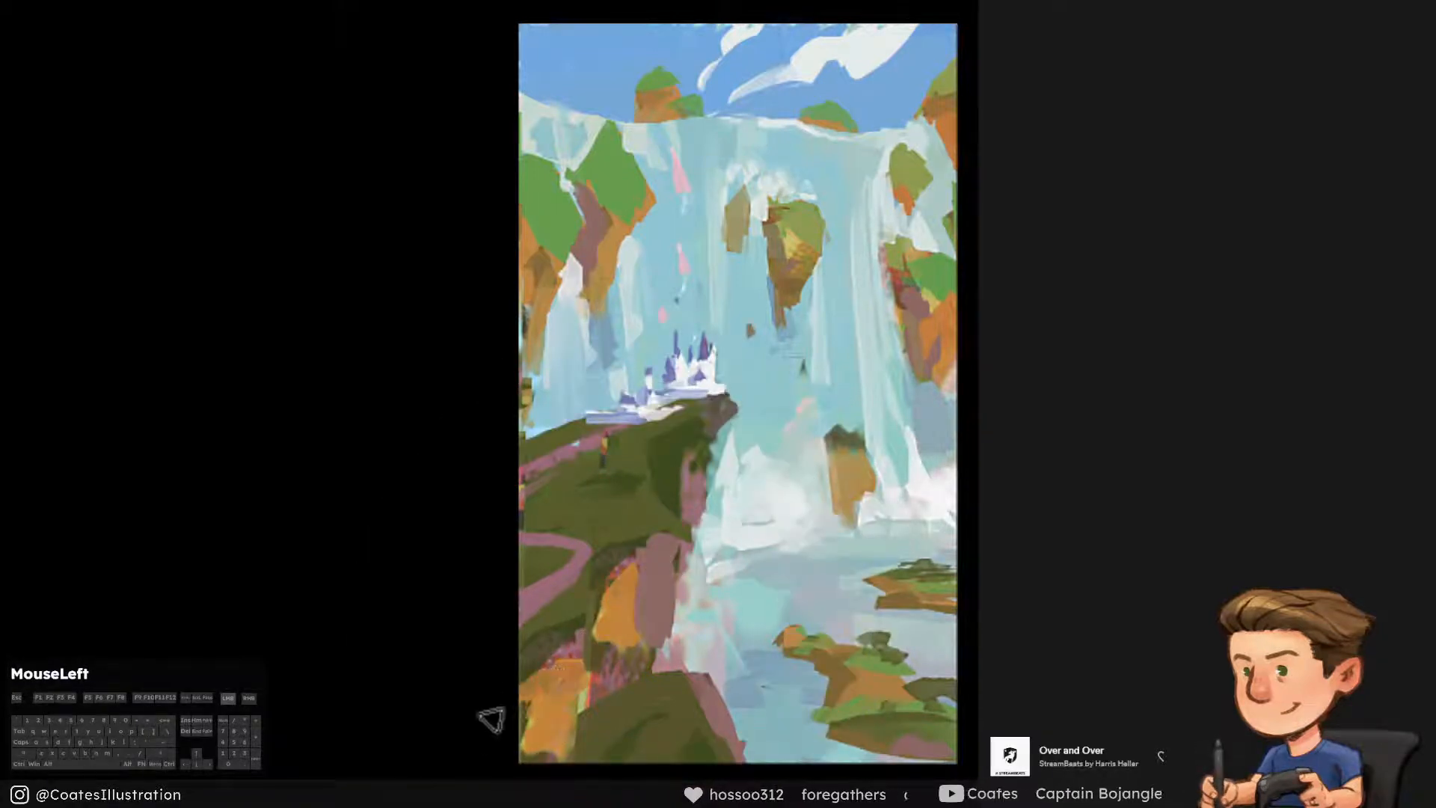
pyautogui.keyDown('alt'); pyautogui.click(619, 752); pyautogui.keyUp('alt')
pyautogui.moveTo(633, 740)
pyautogui.mouseDown()
pyautogui.moveTo(491, 778)
pyautogui.moveTo(459, 737)
pyautogui.mouseUp()
pyautogui.moveTo(575, 655); pyautogui.dragTo(491, 711)
pyautogui.hotkey('ctrl', 'alt', 'z')
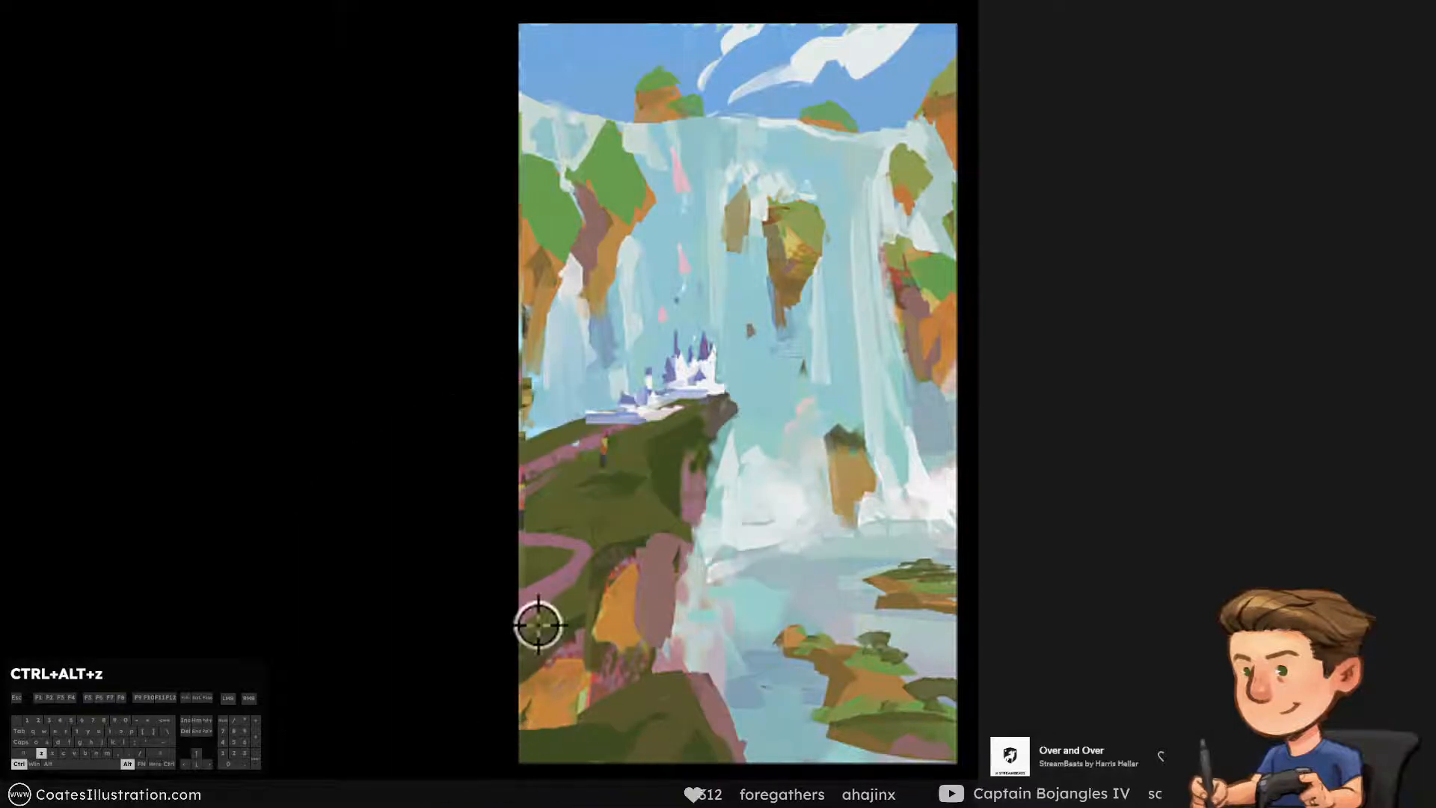
# Shape the lowest foreground cliff with an orange lit face, a reddish mauve shaded plane and green touches
pyautogui.keyDown('alt'); pyautogui.click(562, 731); pyautogui.keyUp('alt')
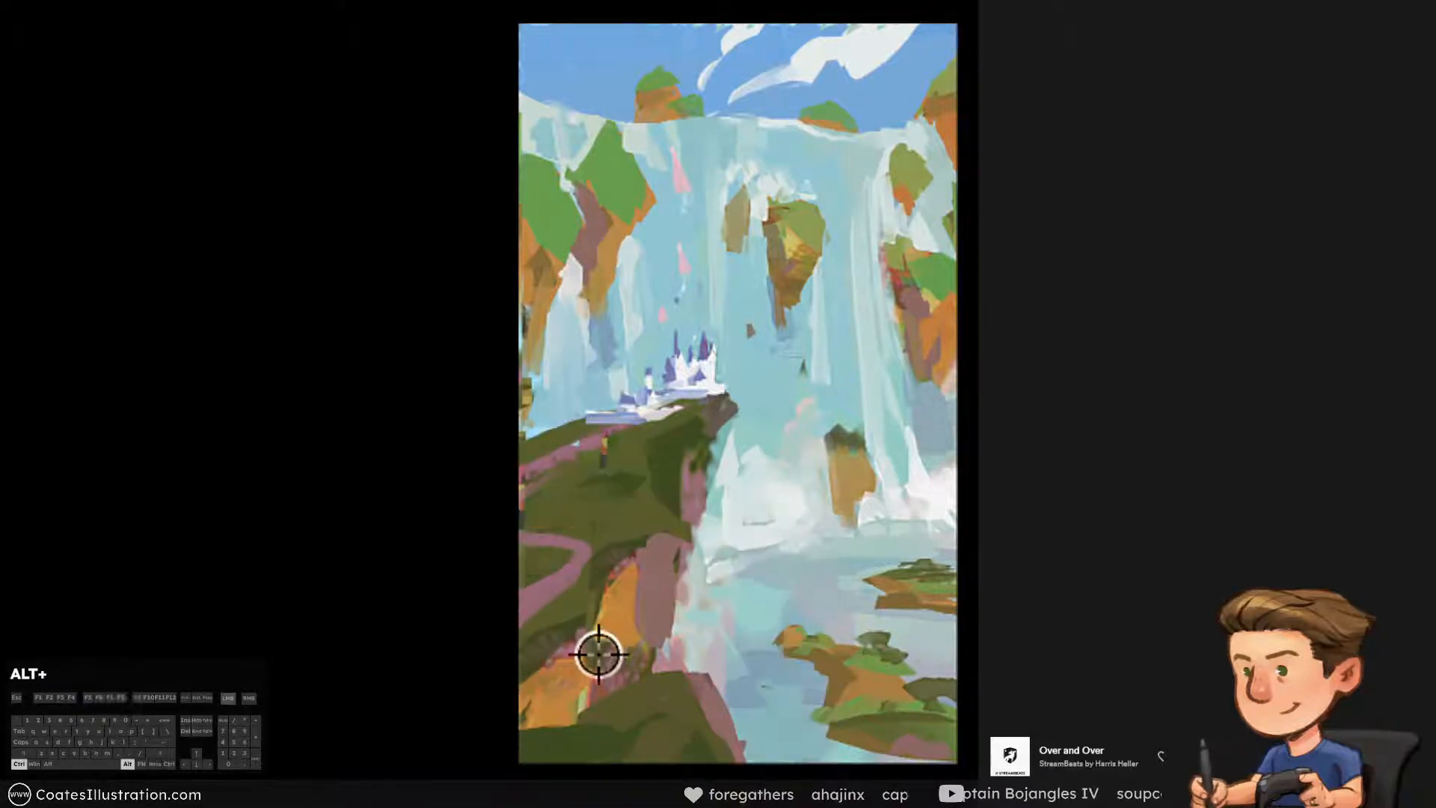
pyautogui.moveTo(596, 657)
pyautogui.mouseDown()
pyautogui.moveTo(610, 657)
pyautogui.moveTo(580, 671)
pyautogui.moveTo(563, 711)
pyautogui.mouseUp()
pyautogui.hotkey('ctrl', 'alt', 'z')
pyautogui.keyDown('alt'); pyautogui.click(573, 599); pyautogui.keyUp('alt')
pyautogui.hotkey('ctrl', '[')
pyautogui.keyDown('alt'); pyautogui.click(602, 683); pyautogui.keyUp('alt')
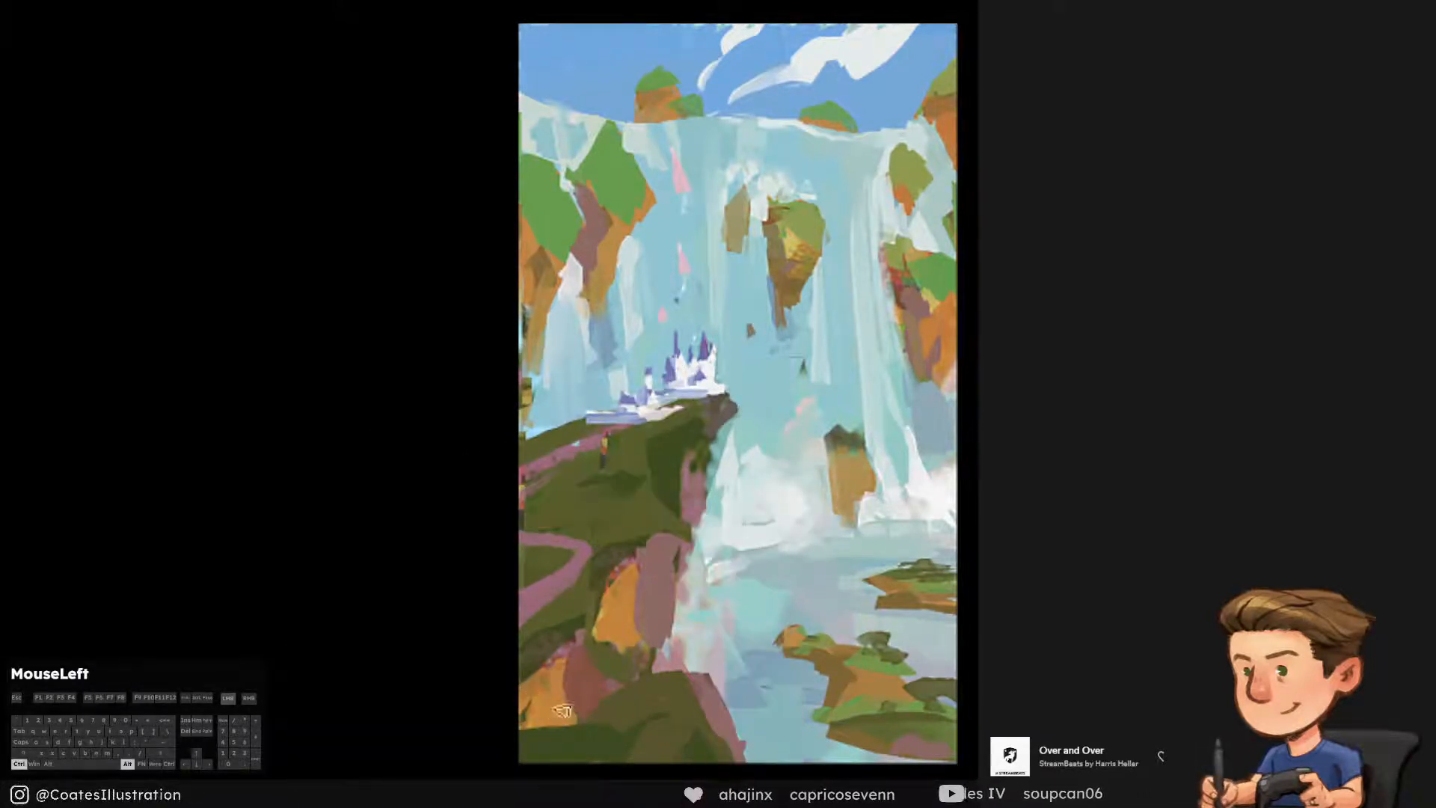
pyautogui.hotkey('ctrl', 'alt', 'z')
# Clean up the middle foreground cliff's planes and its edge against the water with sampled colours
pyautogui.moveTo(599, 611)
pyautogui.mouseDown()
pyautogui.moveTo(643, 578)
pyautogui.moveTo(692, 574)
pyautogui.moveTo(666, 587)
pyautogui.moveTo(679, 553)
pyautogui.moveTo(697, 562)
pyautogui.mouseUp()
pyautogui.hotkey('ctrl', 'alt', 'z')
pyautogui.hotkey('ctrl', 'alt', 'z')
pyautogui.keyDown('alt'); pyautogui.click(659, 572); pyautogui.keyUp('alt')
pyautogui.keyDown('alt'); pyautogui.click(705, 586); pyautogui.keyUp('alt')
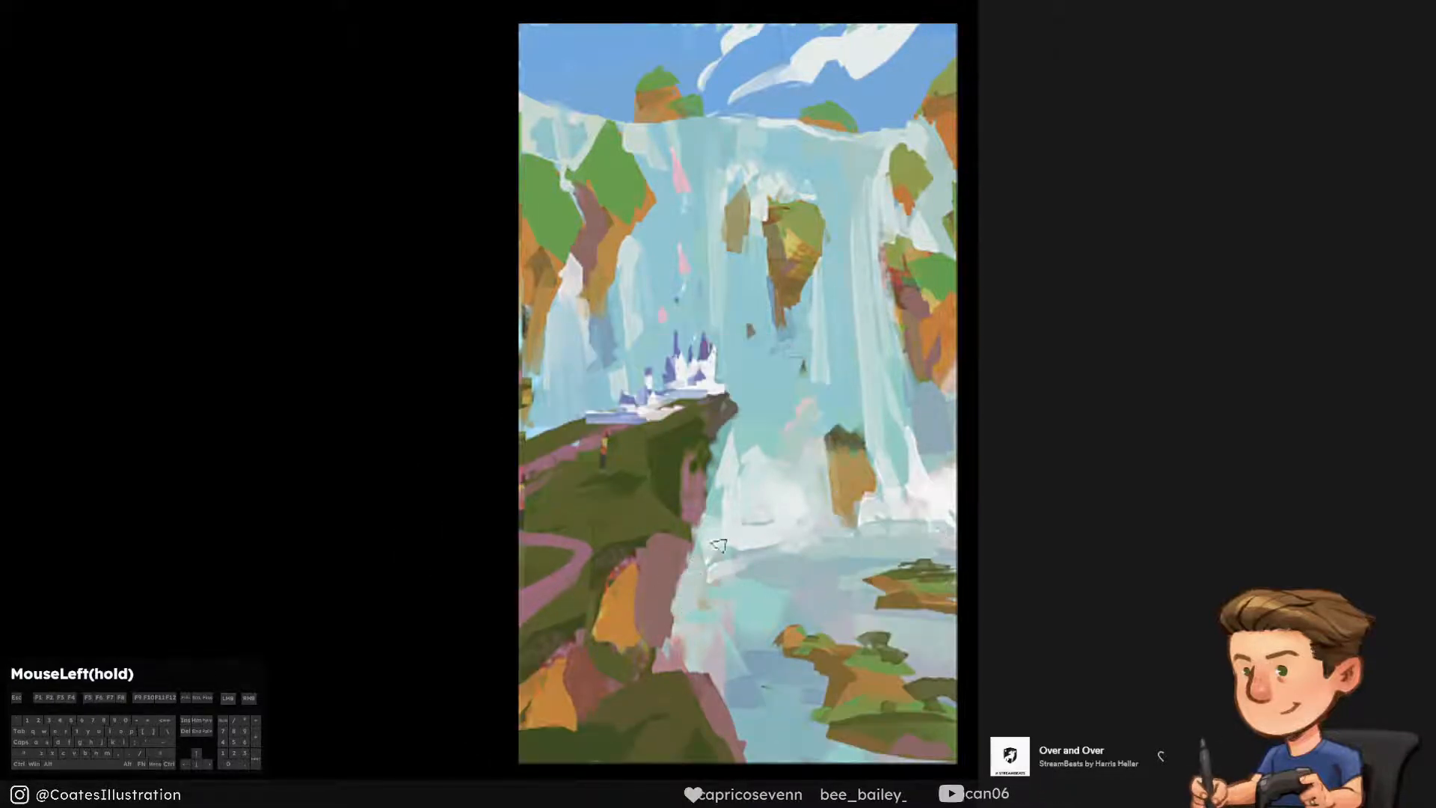
# Paint teal waterfall strokes into the mist beside the castle cliff and check the values in greyscale
pyautogui.keyDown('alt'); pyautogui.click(722, 482); pyautogui.keyUp('alt')
pyautogui.moveTo(721, 476)
pyautogui.mouseDown()
pyautogui.moveTo(707, 519)
pyautogui.moveTo(716, 451)
pyautogui.moveTo(740, 482)
pyautogui.moveTo(757, 424)
pyautogui.moveTo(773, 481)
pyautogui.moveTo(761, 415)
pyautogui.moveTo(774, 452)
pyautogui.mouseUp()
pyautogui.hotkey('ctrl', 'alt', 'z')
pyautogui.keyDown('alt'); pyautogui.click(747, 425); pyautogui.keyUp('alt')
pyautogui.hotkey('ctrl', 'alt', 'z')
pyautogui.keyDown('alt'); pyautogui.click(767, 486); pyautogui.keyUp('alt')
pyautogui.hotkey('ctrl', 'alt', 'z')
pyautogui.keyDown('alt'); pyautogui.click(775, 414); pyautogui.keyUp('alt')
pyautogui.hotkey('ctrl', 'alt', 'z')
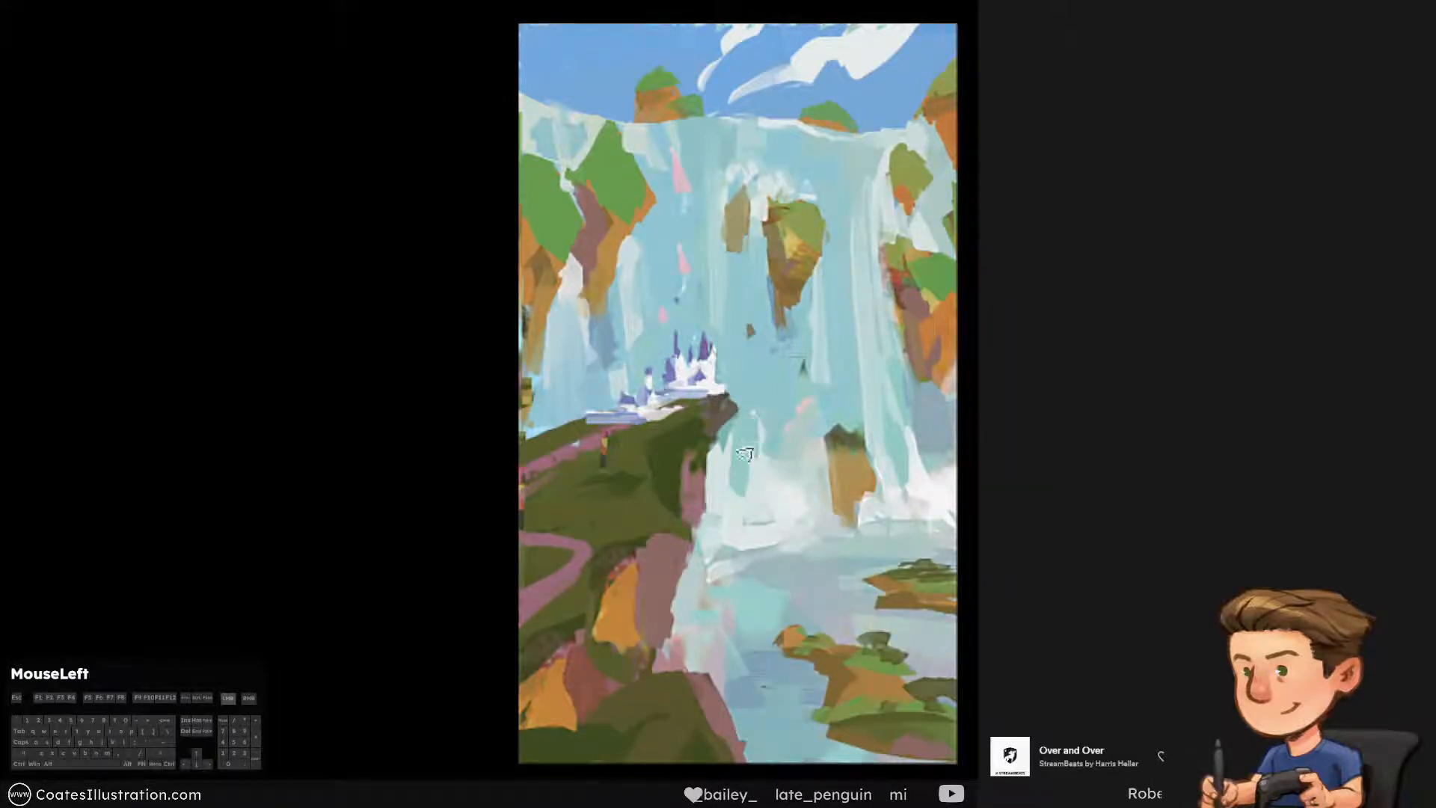
pyautogui.hotkey('ctrl', 'alt', 'z')
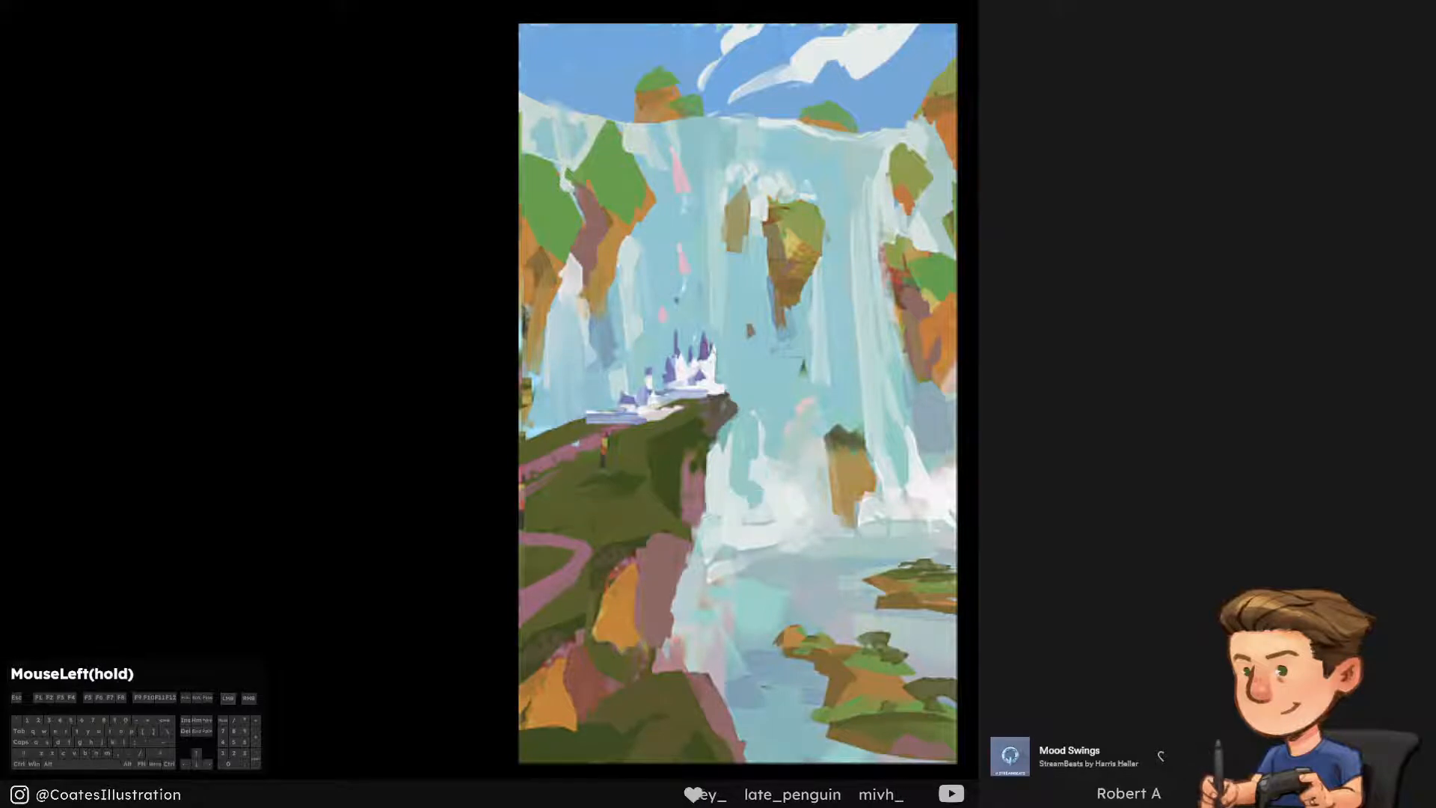
pyautogui.keyDown('alt'); pyautogui.click(762, 516); pyautogui.keyUp('alt')
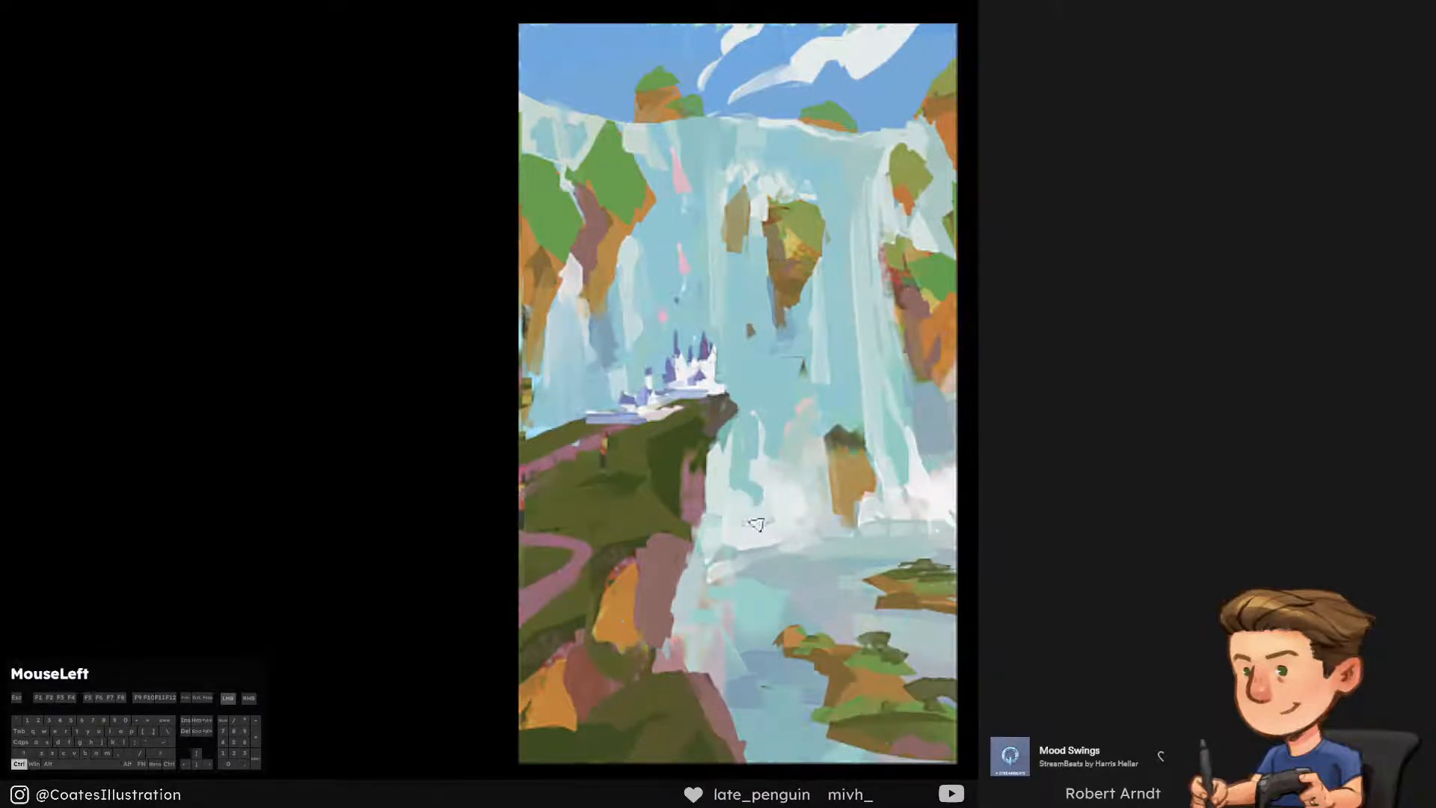
pyautogui.hotkey('ctrl', 'y')
pyautogui.hotkey('ctrl', 'y')
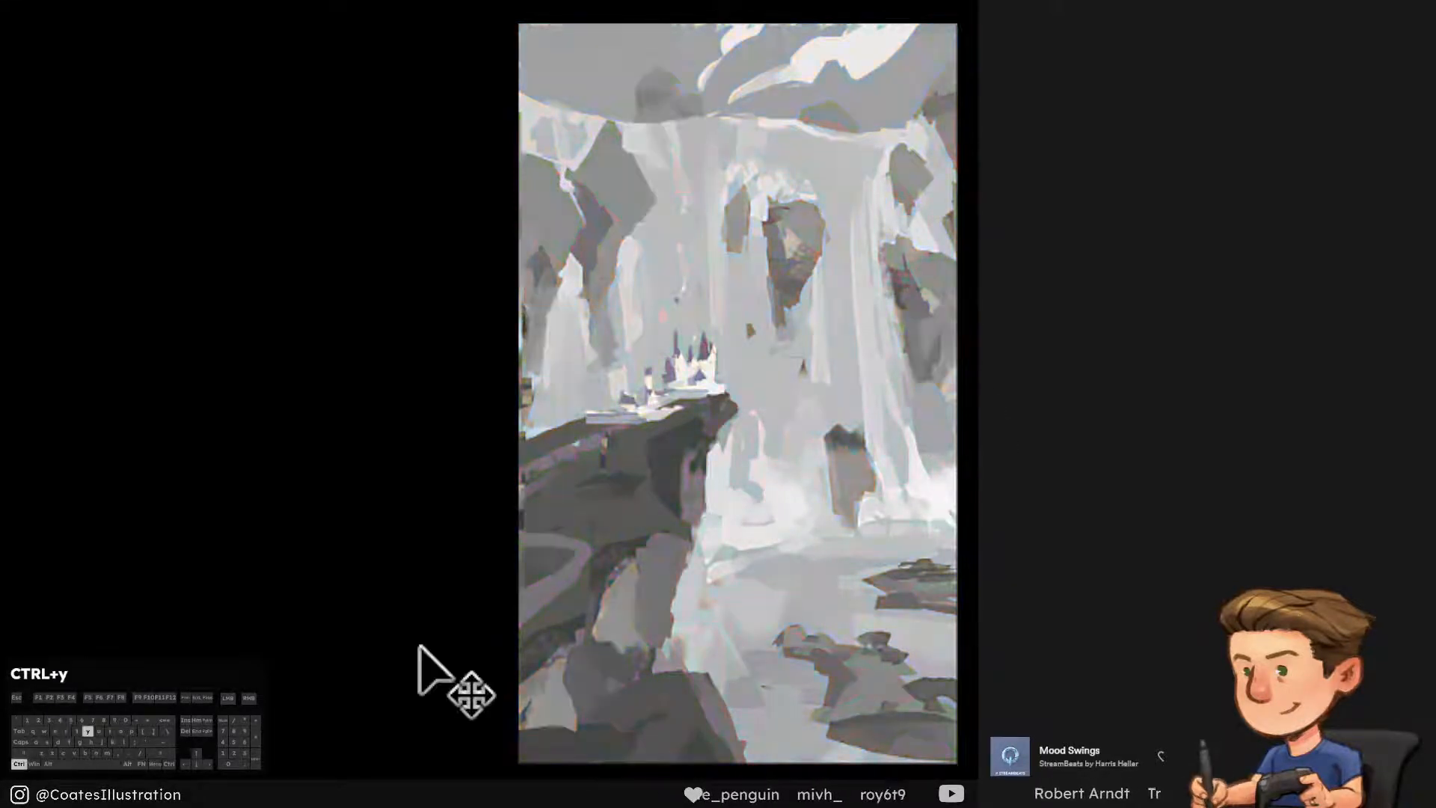
# Dab small accents on the main castle towers in the pink sampled from the streak in the waterfall
pyautogui.keyDown('alt'); pyautogui.click(683, 262); pyautogui.keyUp('alt')
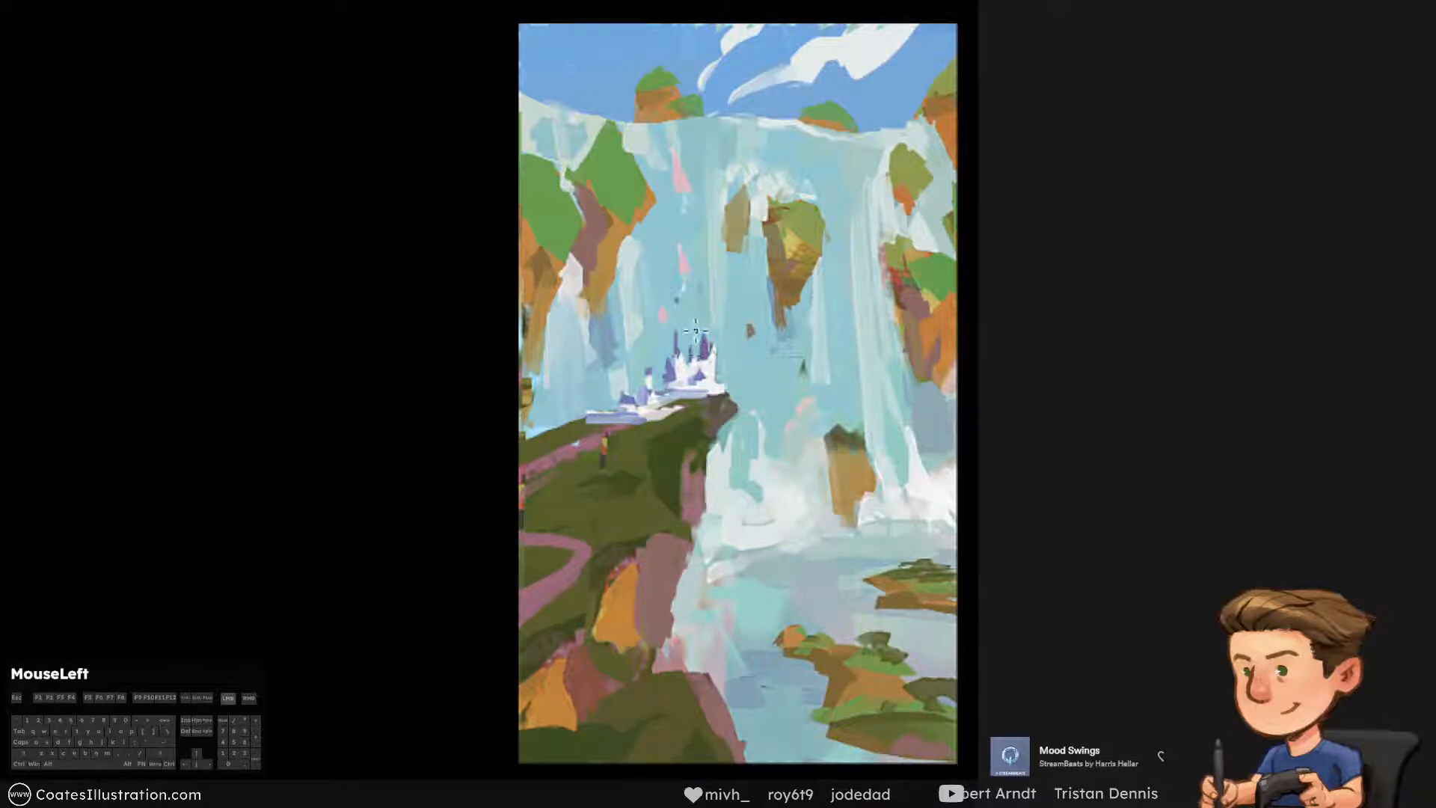
pyautogui.hotkey('ctrl', 'alt', 'z')
pyautogui.moveTo(703, 359); pyautogui.dragTo(701, 371)
pyautogui.hotkey('ctrl', 'alt', 'z')
pyautogui.hotkey('ctrl', 'alt', 'z')
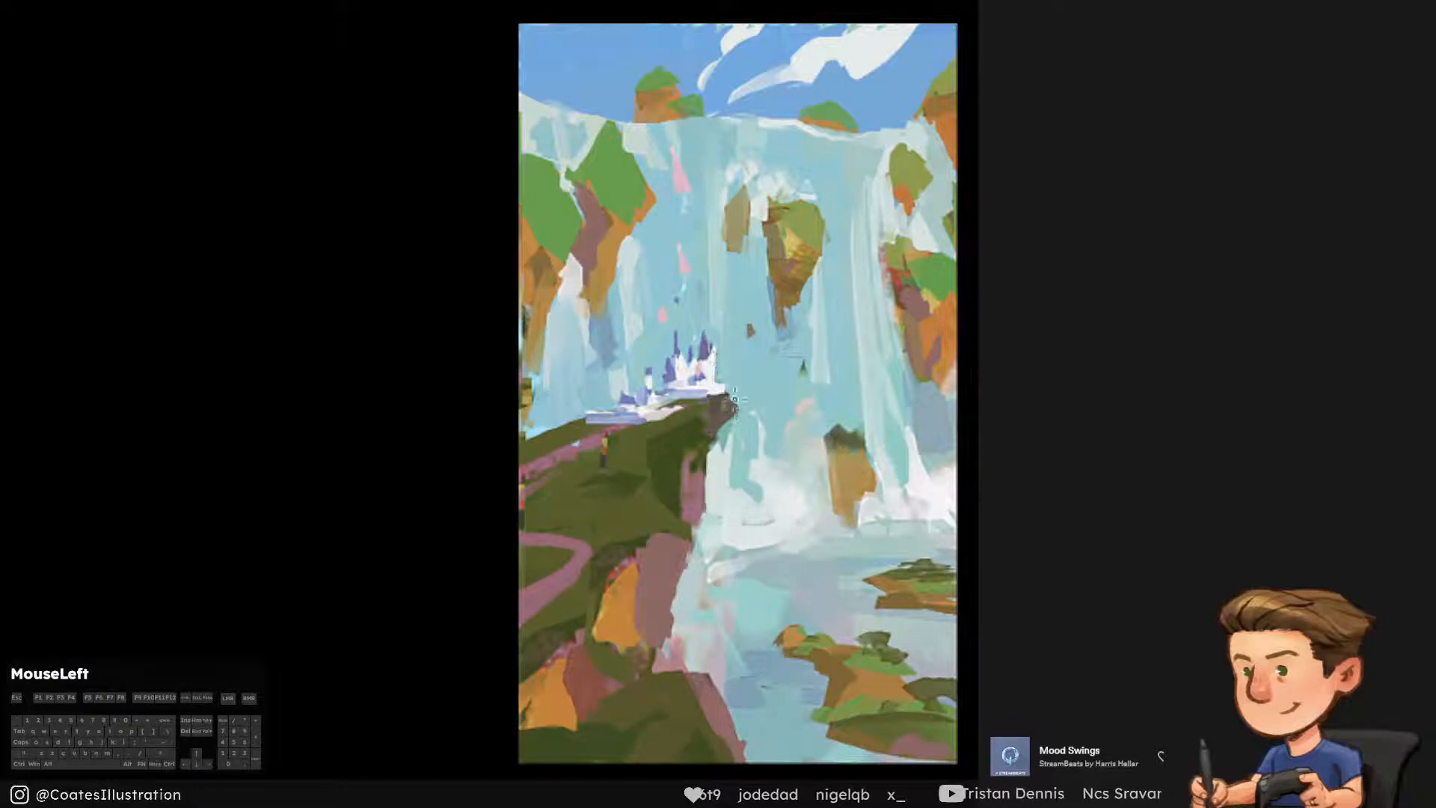
pyautogui.hotkey('ctrl', 'alt', 'z')
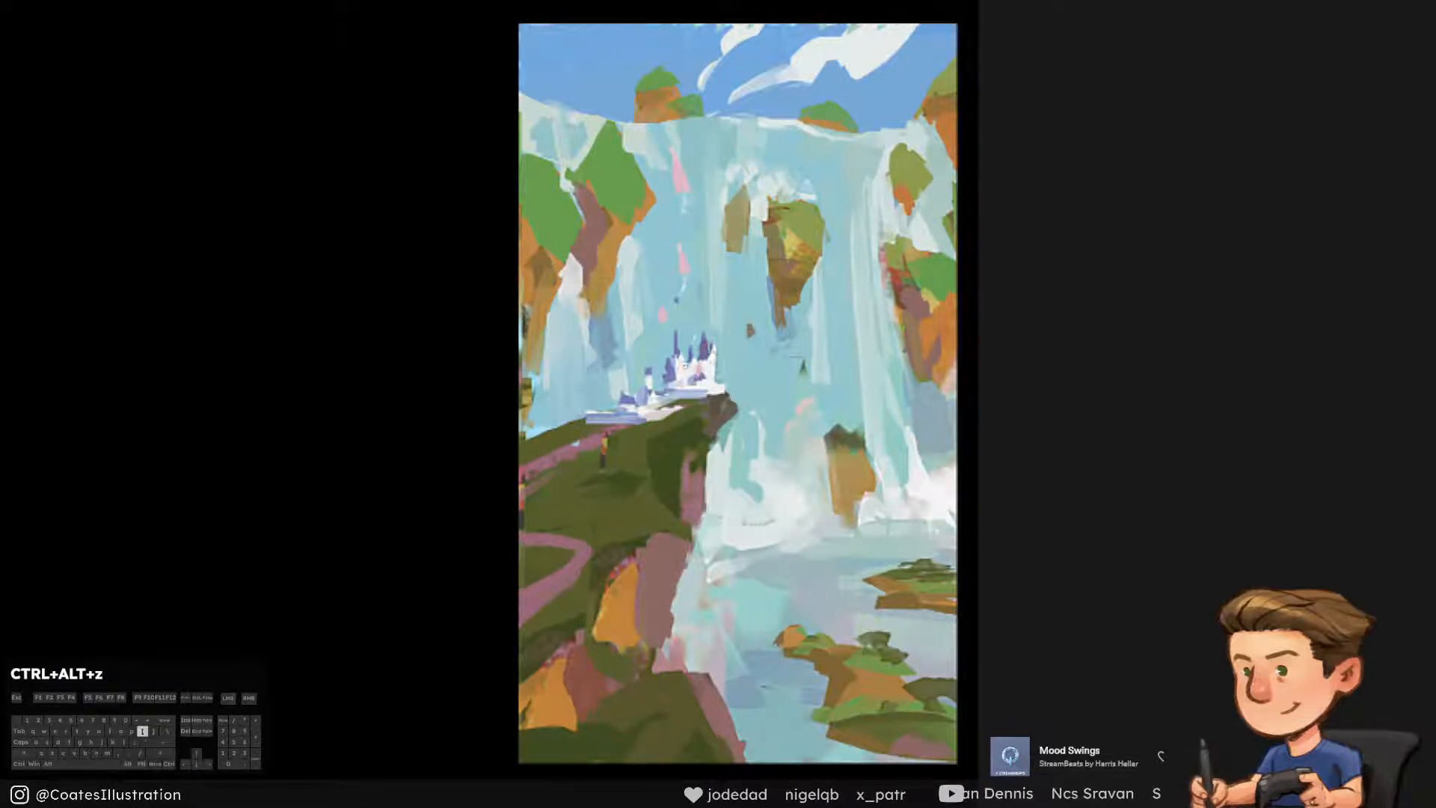
# Add fine pink touches to the castle's left spire and the smaller tower beside it
pyautogui.moveTo(677, 335); pyautogui.dragTo(682, 366)
pyautogui.hotkey('ctrl', 'alt', 'z')
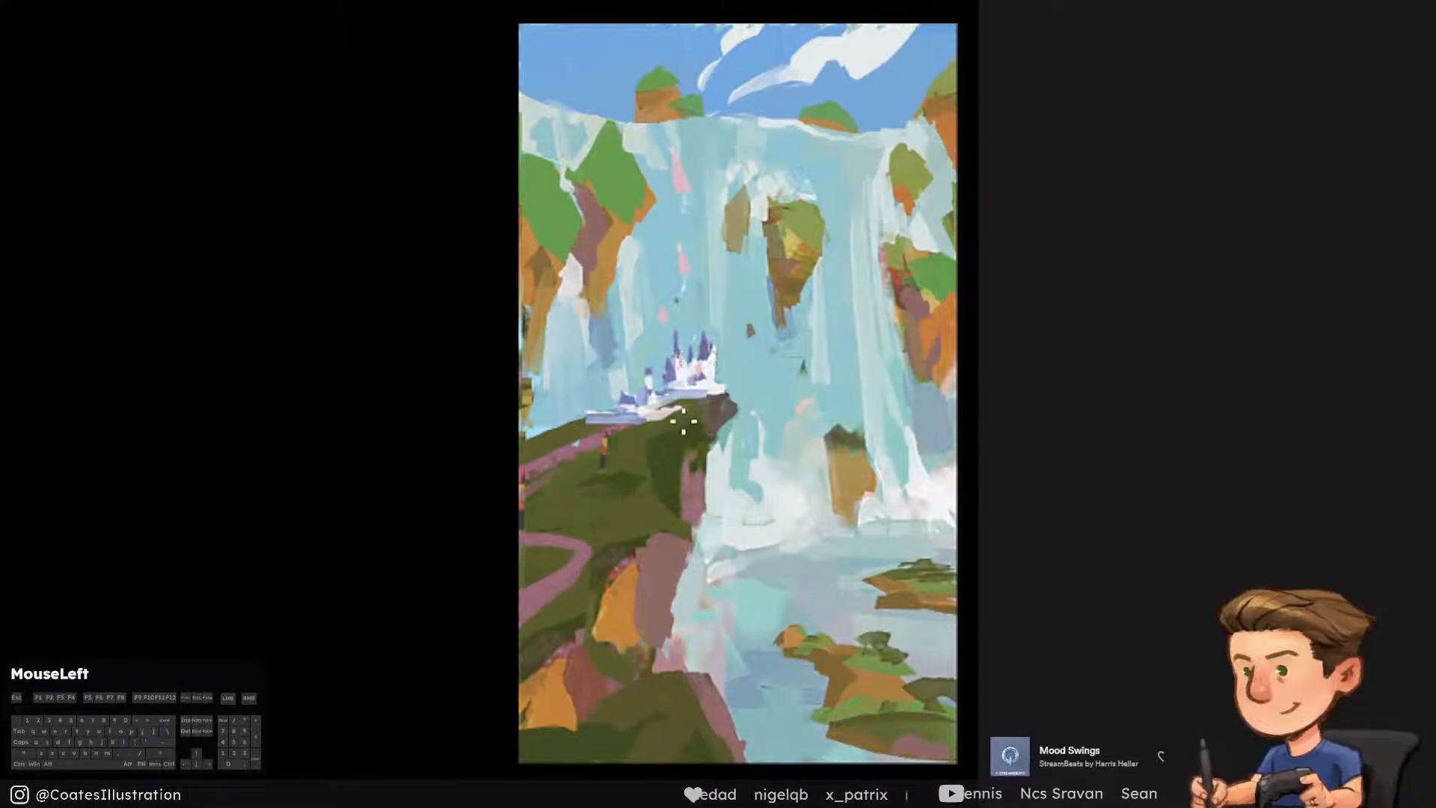
pyautogui.hotkey('ctrl', 'alt', 'z')
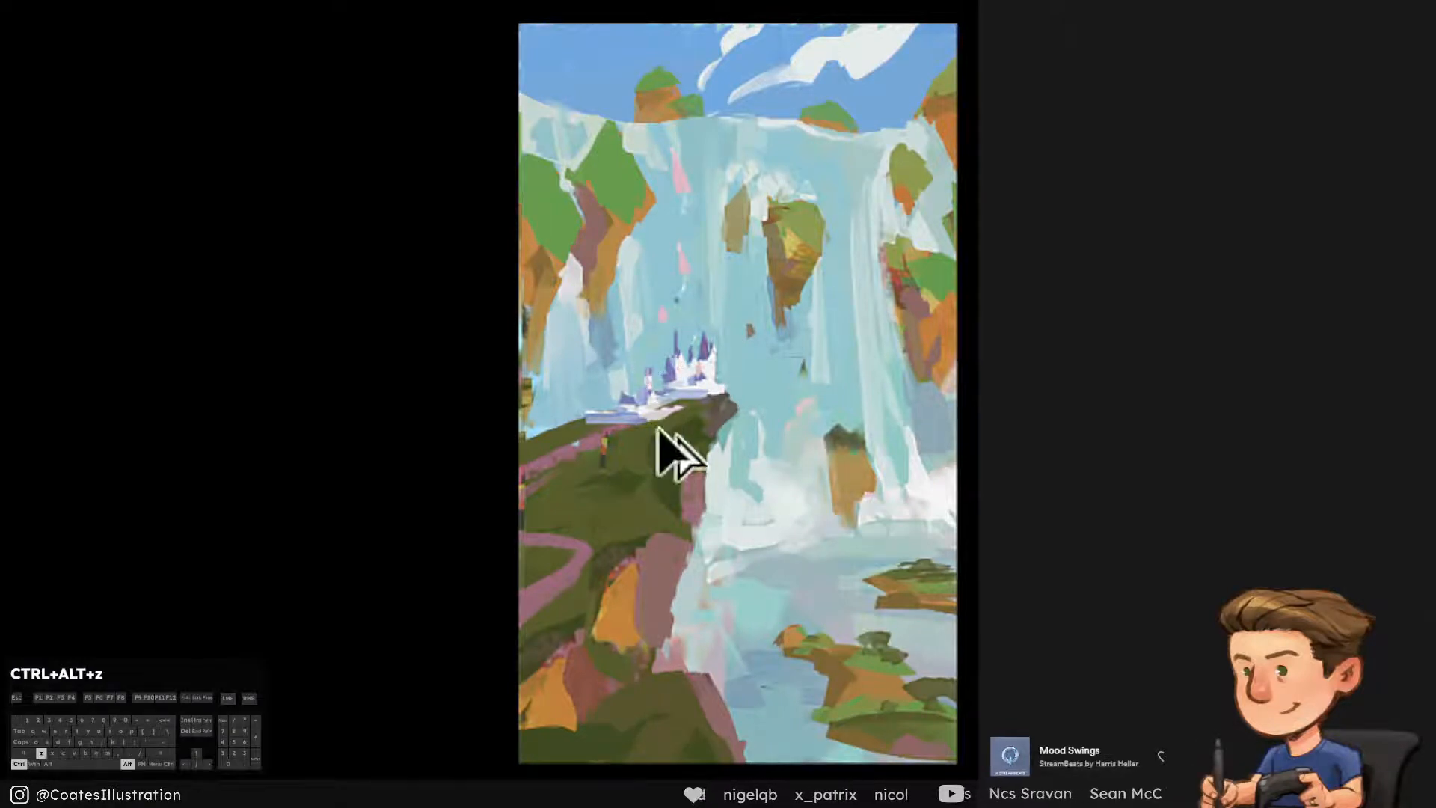
pyautogui.moveTo(659, 412)
pyautogui.mouseDown()
pyautogui.moveTo(662, 396)
pyautogui.moveTo(649, 399)
pyautogui.moveTo(680, 380)
pyautogui.mouseUp()
pyautogui.hotkey('ctrl', 'alt', 'z')
pyautogui.hotkey('ctrl', 'alt', 'z')
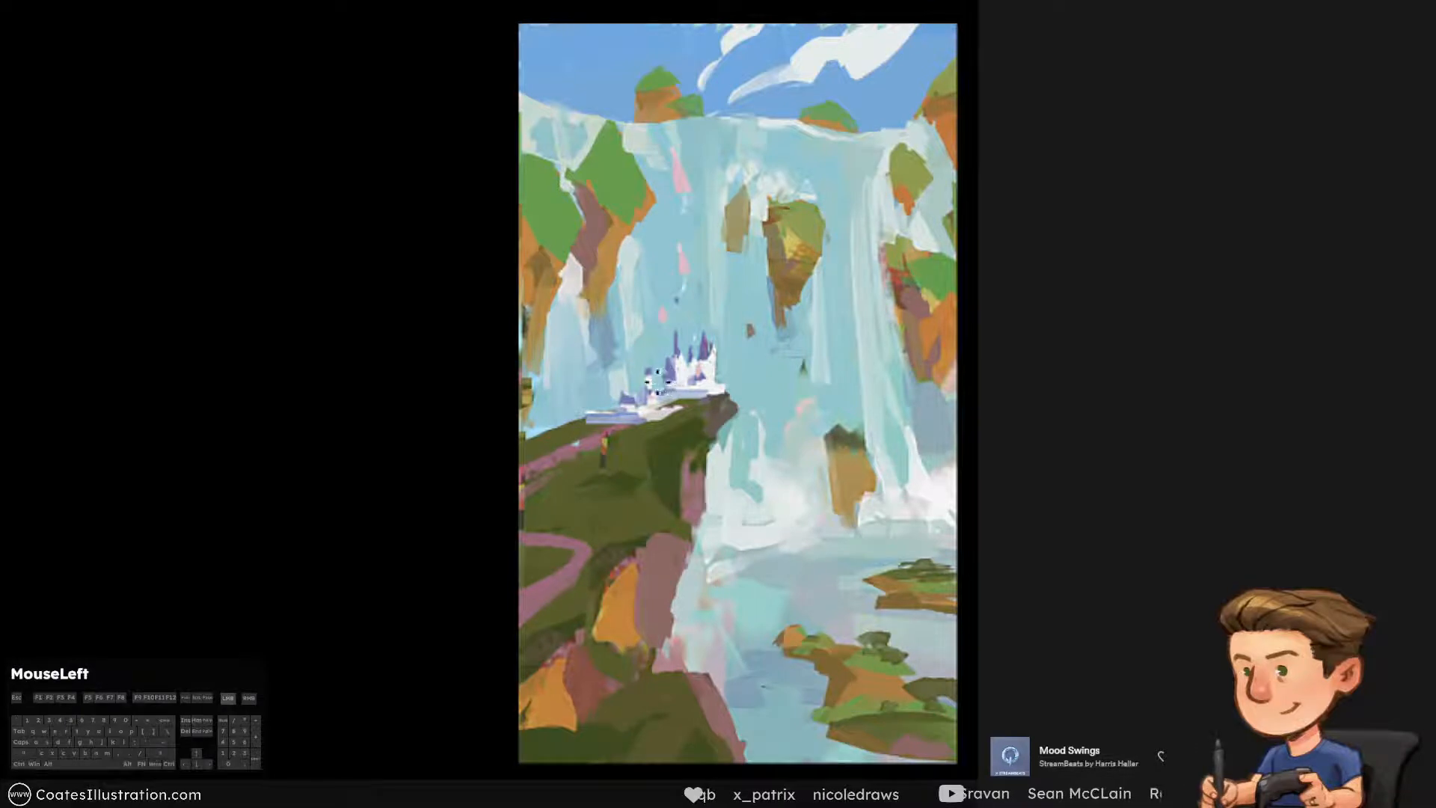
# Refine the castle's right end and centre with small accent dabs and compare the painting in greyscale
pyautogui.hotkey('ctrl', 'alt', 'z')
pyautogui.click(718, 382)
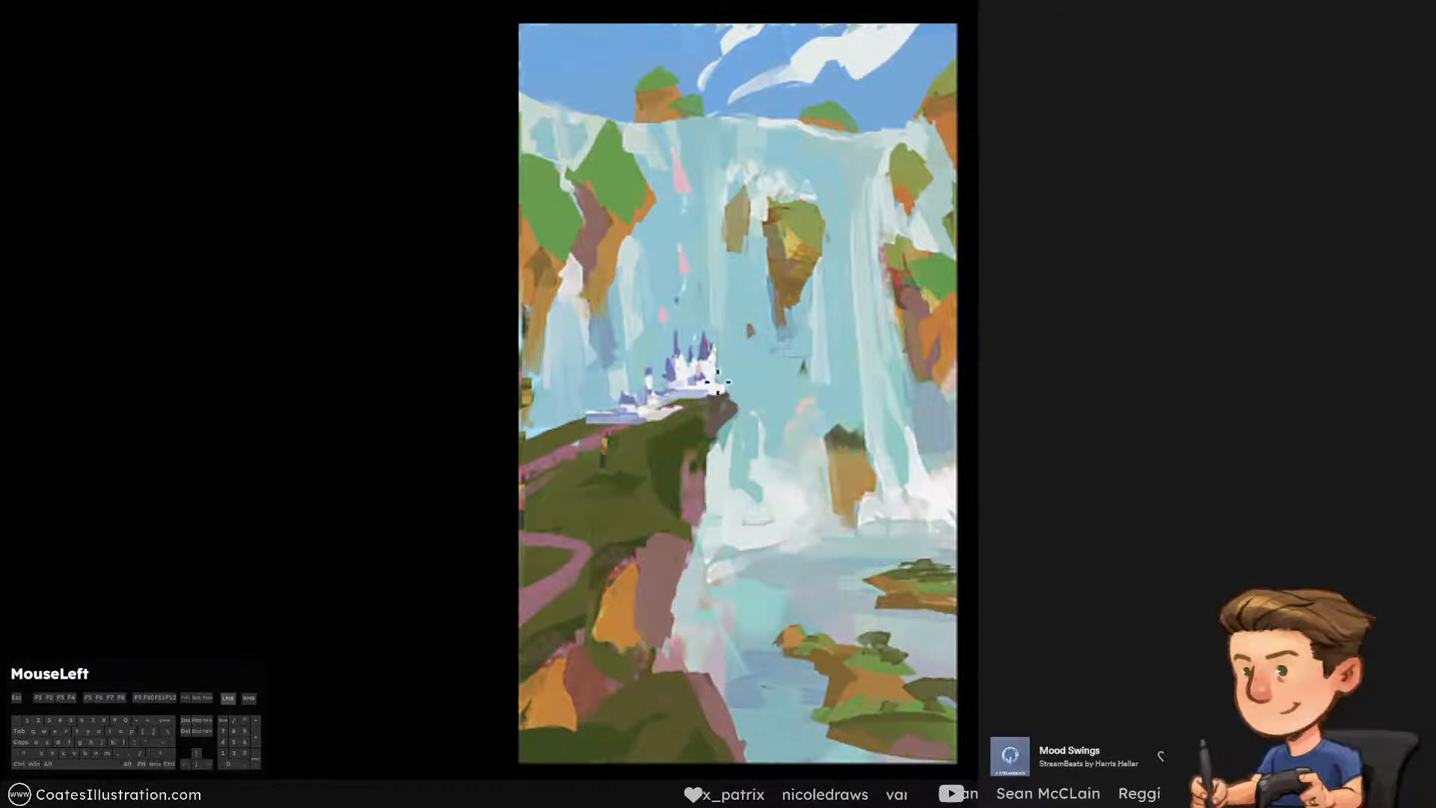
pyautogui.hotkey('ctrl', 'alt', 'z')
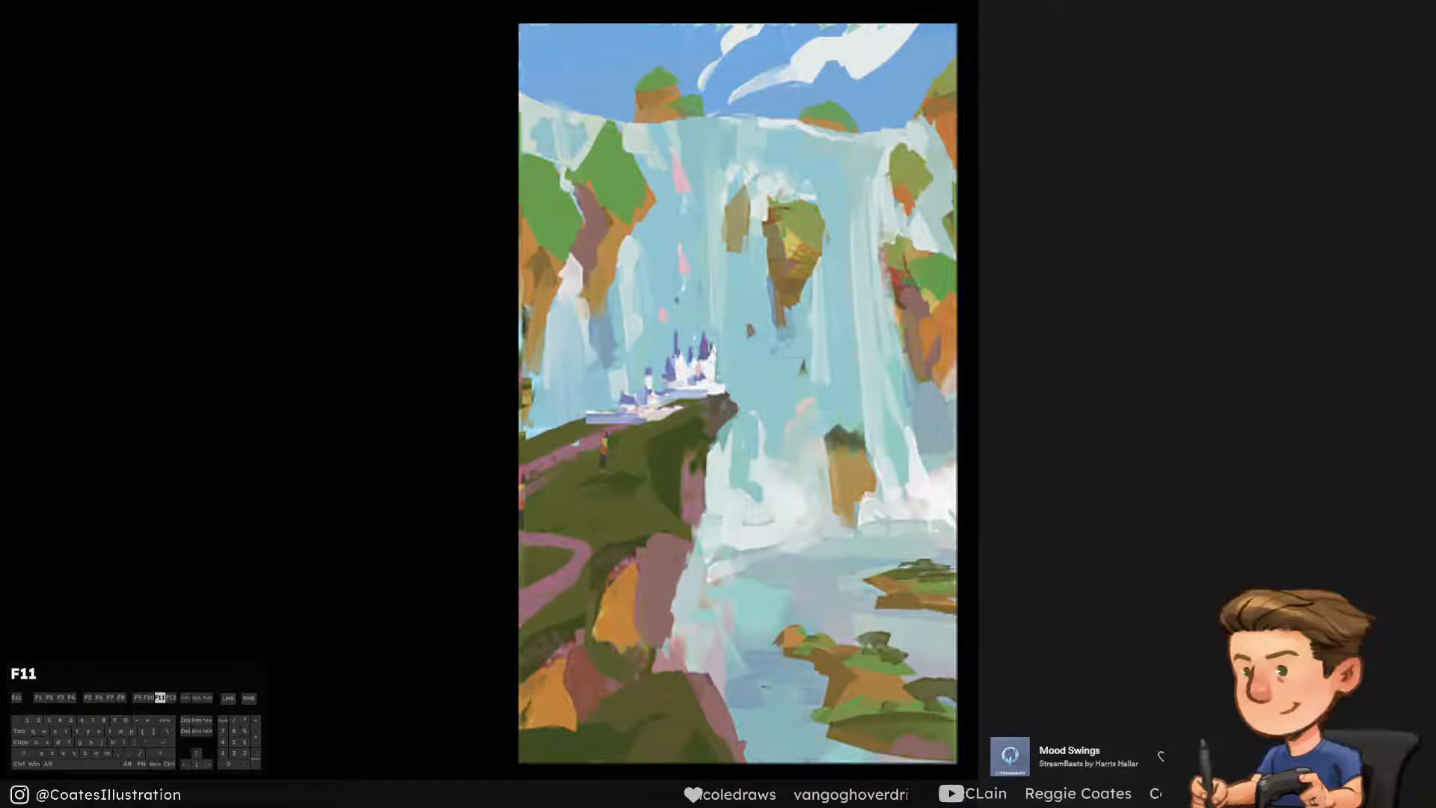
pyautogui.hotkey('ctrl', 'alt', 'z')
pyautogui.click(692, 376)
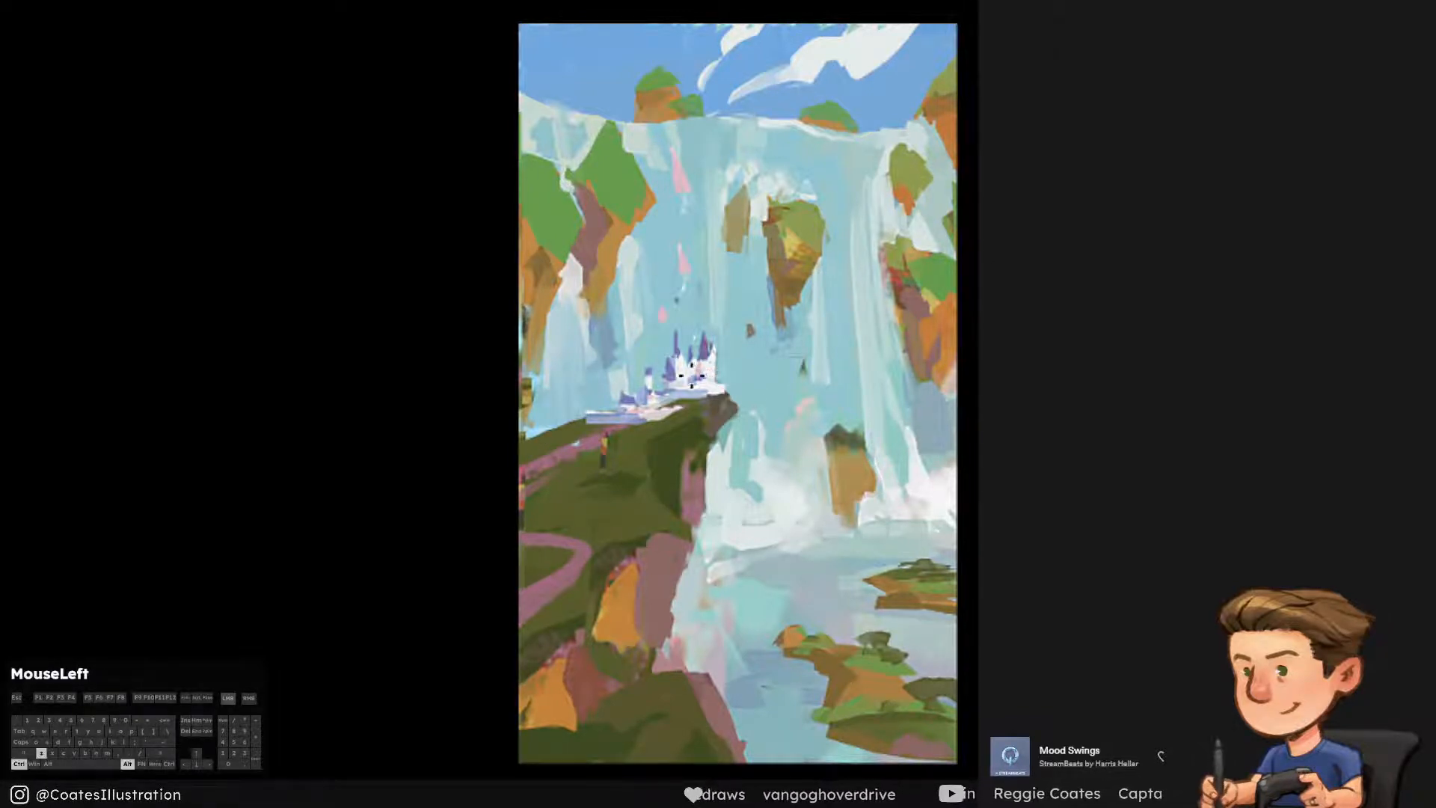
pyautogui.hotkey('ctrl', 'alt', 'z')
pyautogui.moveTo(702, 369)
pyautogui.mouseDown()
pyautogui.moveTo(758, 405)
pyautogui.moveTo(719, 451)
pyautogui.mouseUp()
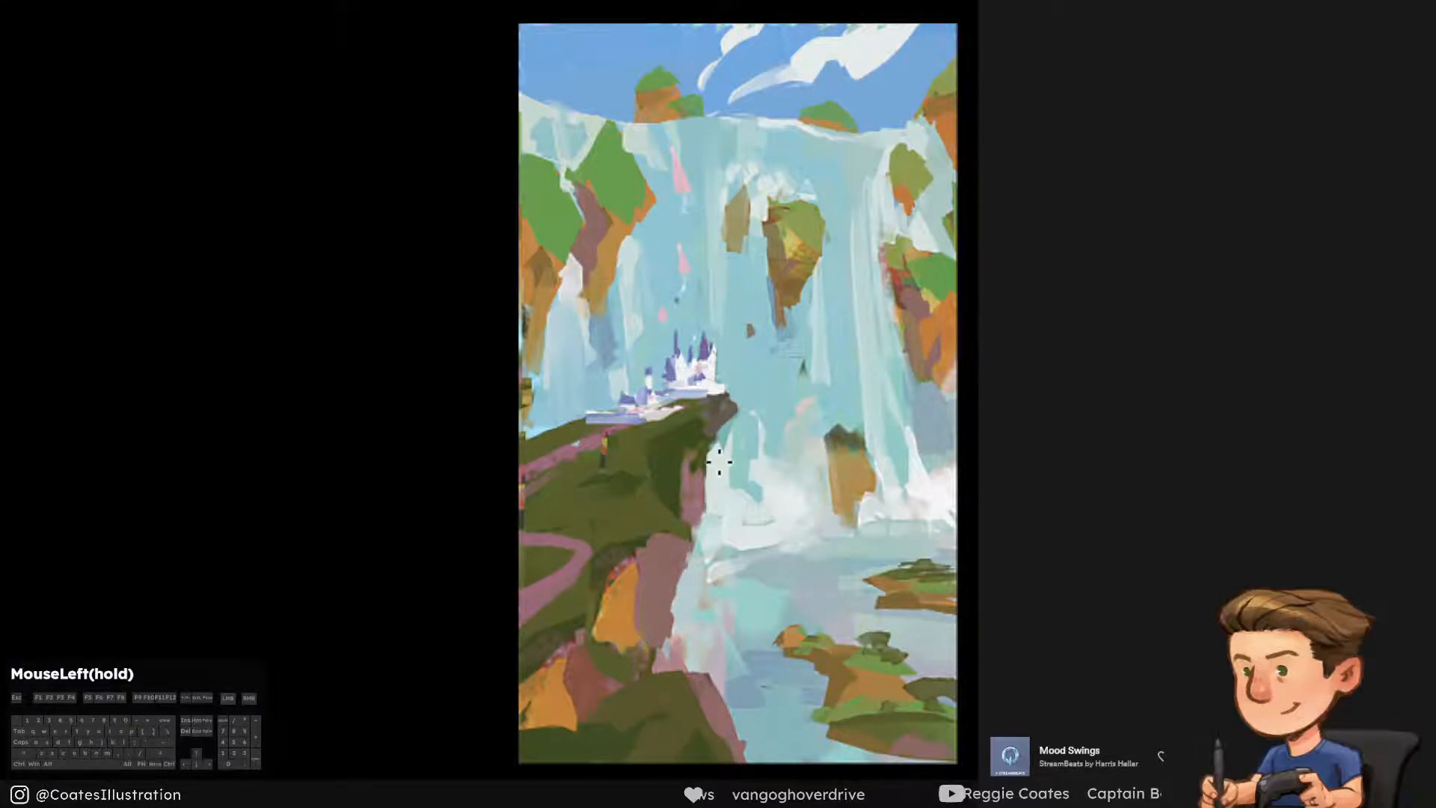
pyautogui.hotkey('ctrl', 'y')
pyautogui.hotkey('ctrl', 'y')
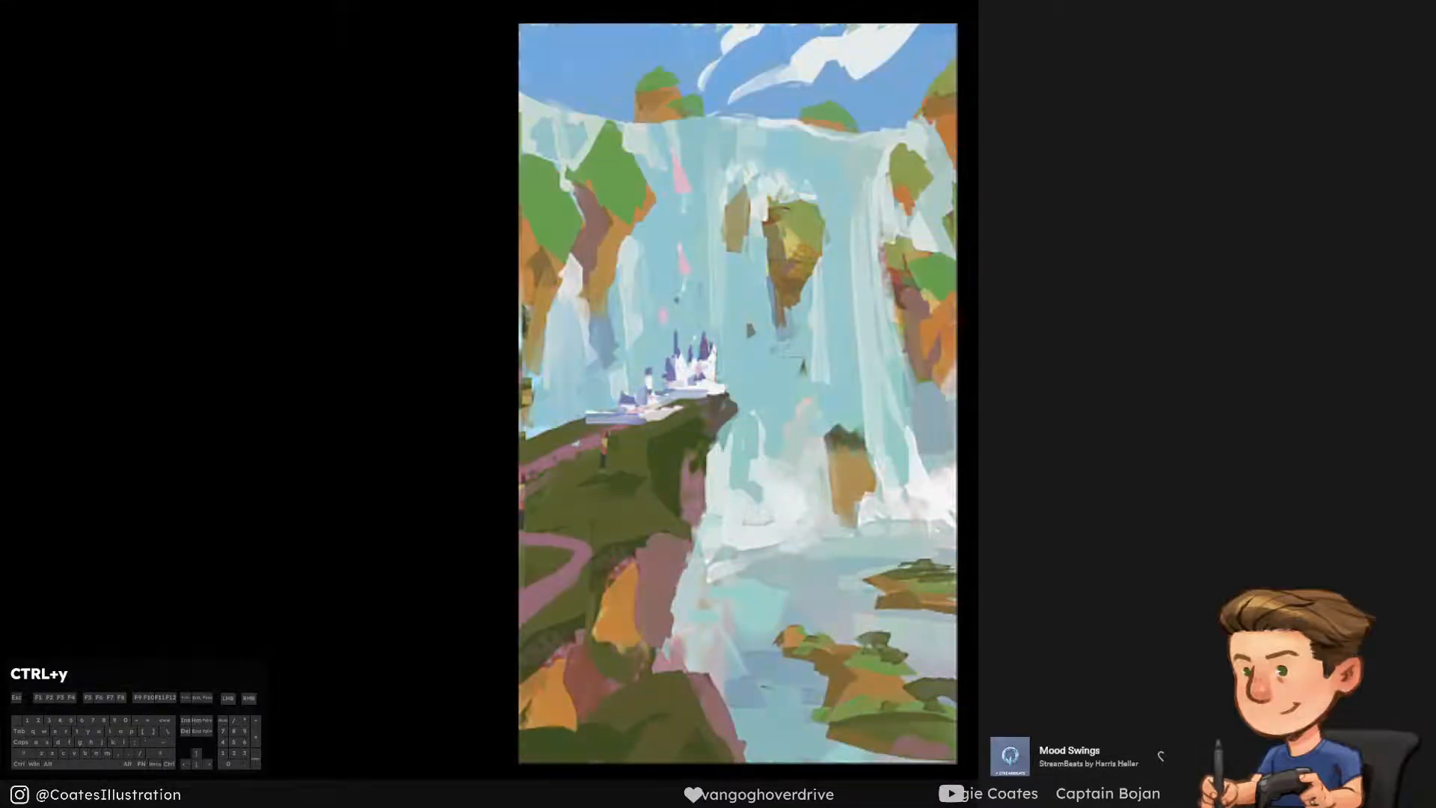
# Paint over the upper pink streak in the waterfall with a sampled water colour
pyautogui.keyDown('alt'); pyautogui.click(697, 186); pyautogui.keyUp('alt')
pyautogui.moveTo(688, 199); pyautogui.dragTo(681, 152)
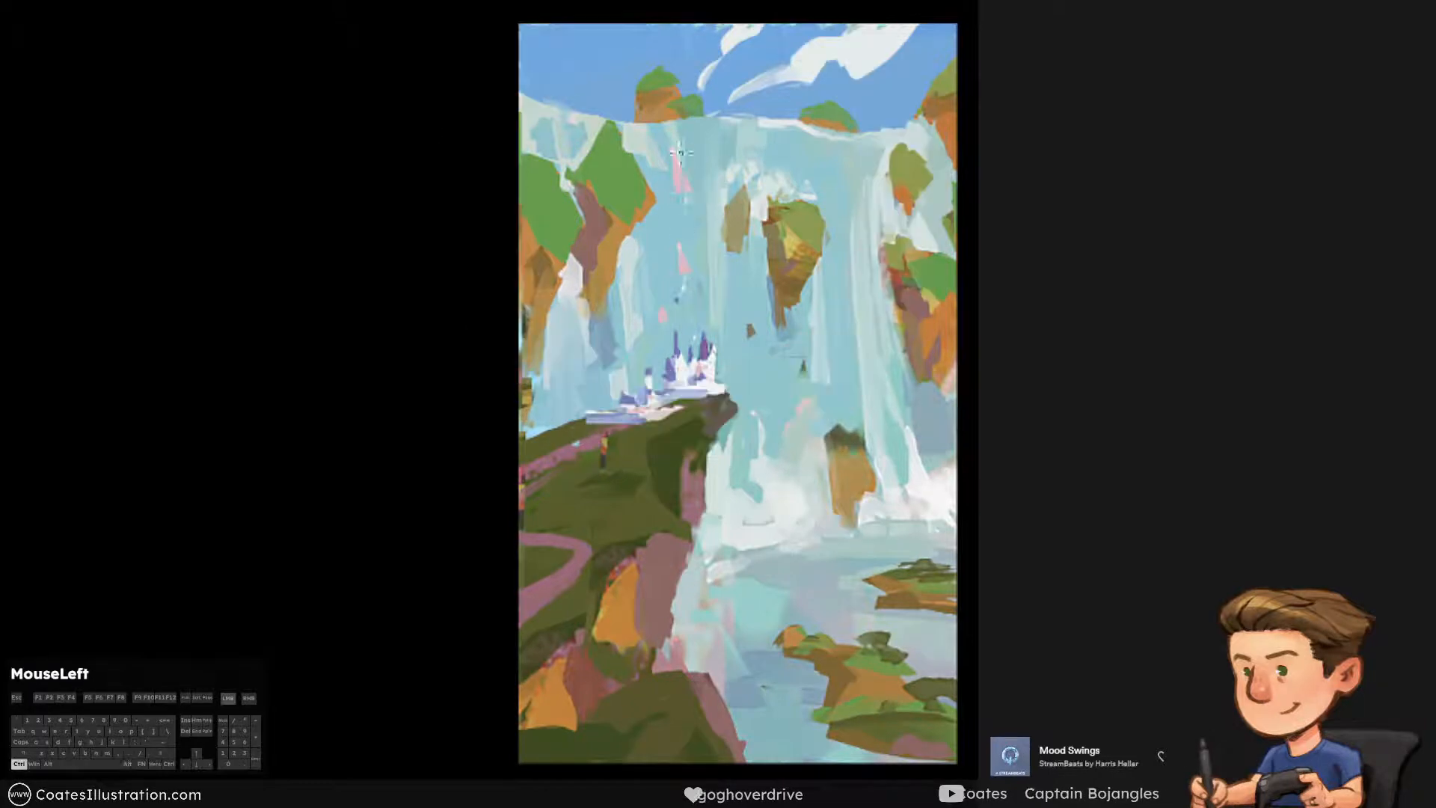
pyautogui.keyDown('alt'); pyautogui.click(692, 237); pyautogui.keyUp('alt')
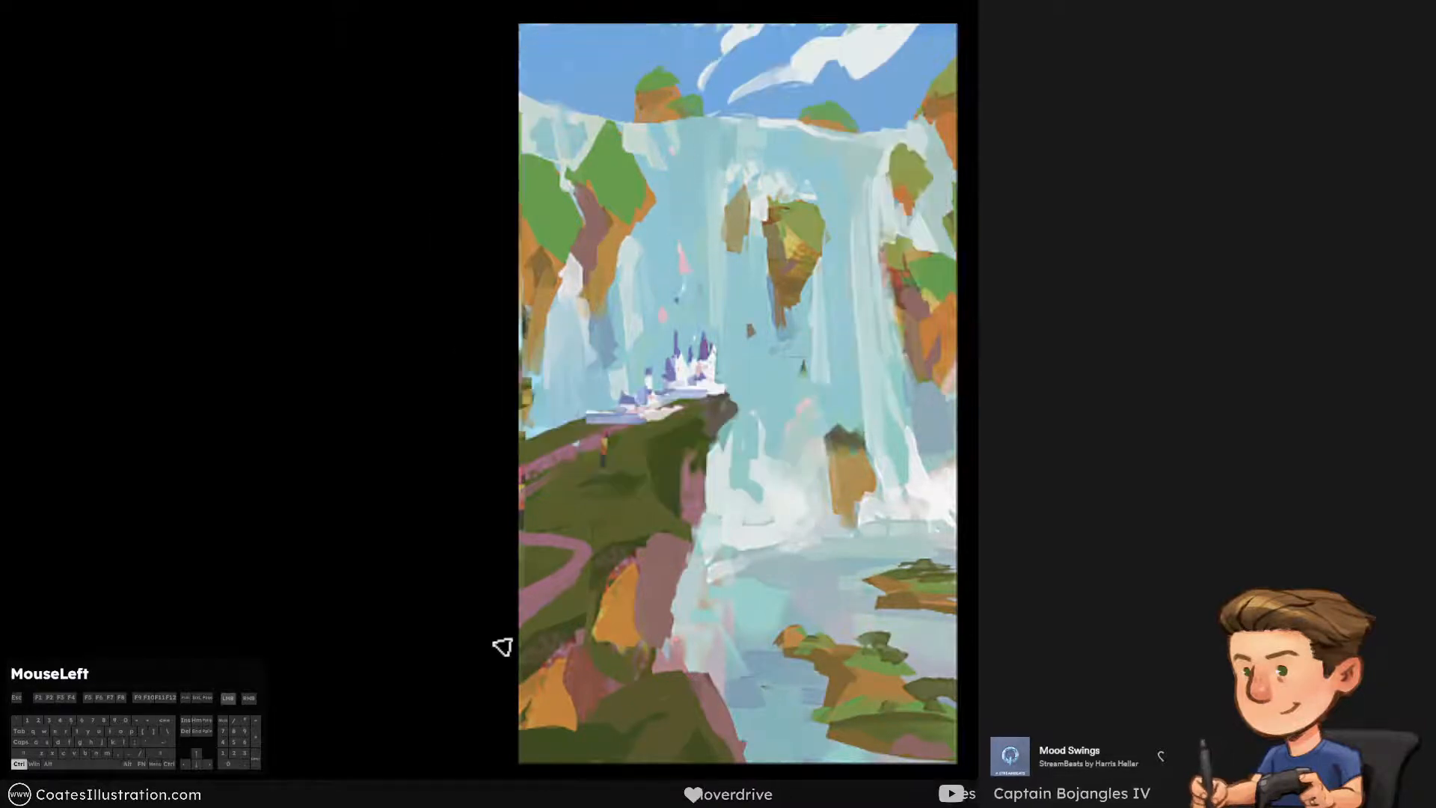
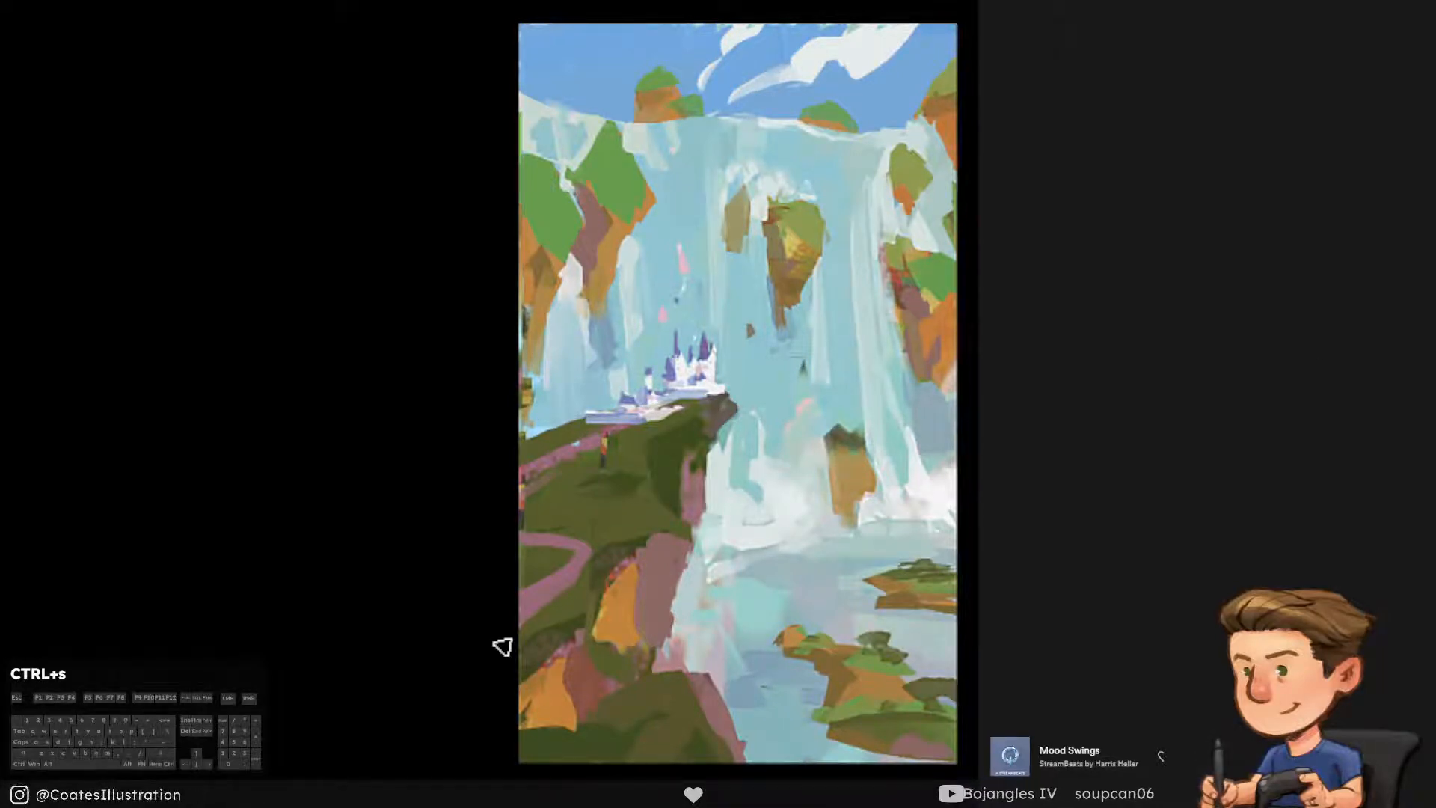
# Select the floating rocks, right part of the waterfall and right-hand cliffs freehand, and paste a merged copy in place
pyautogui.press('l')
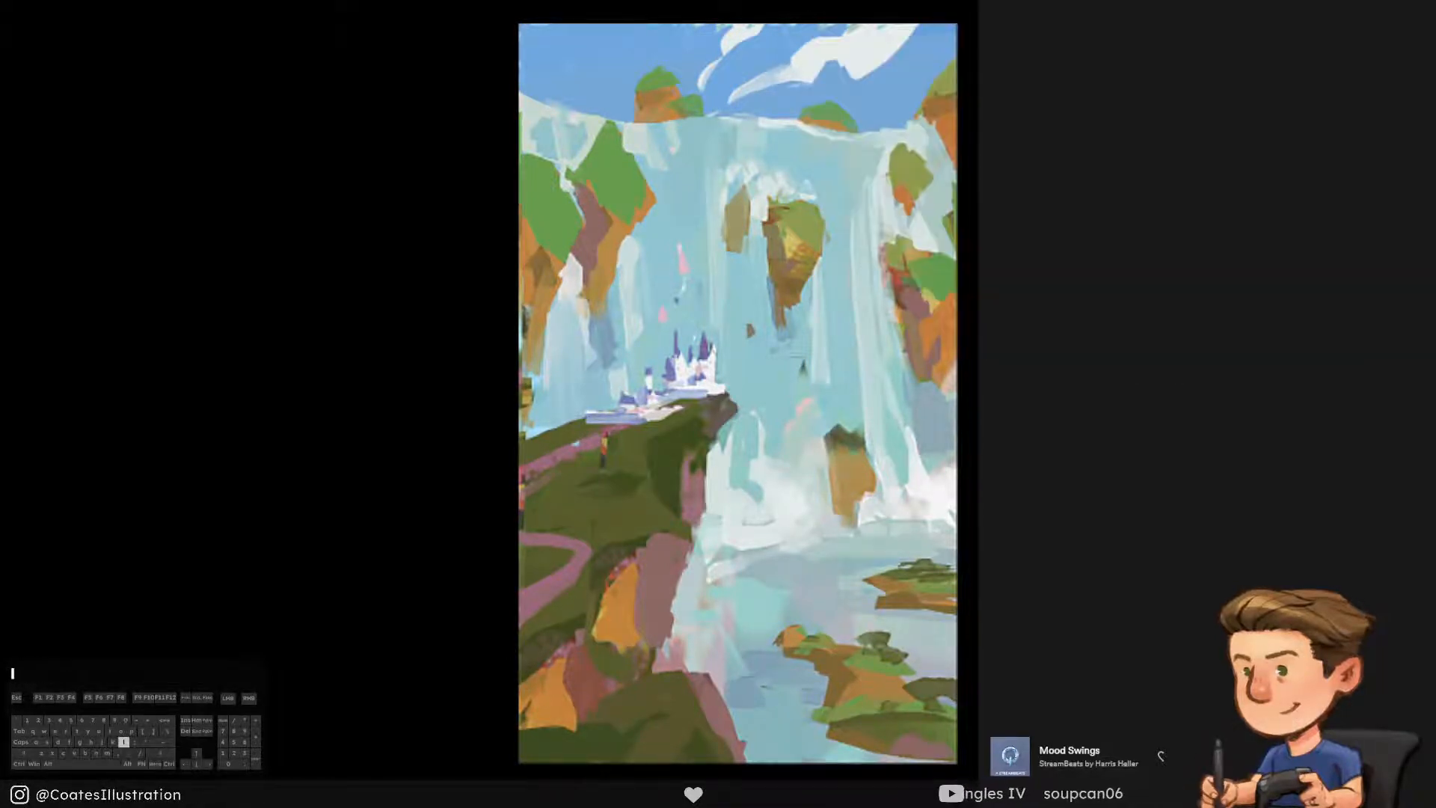
pyautogui.moveTo(748, 420); pyautogui.dragTo(750, 462)
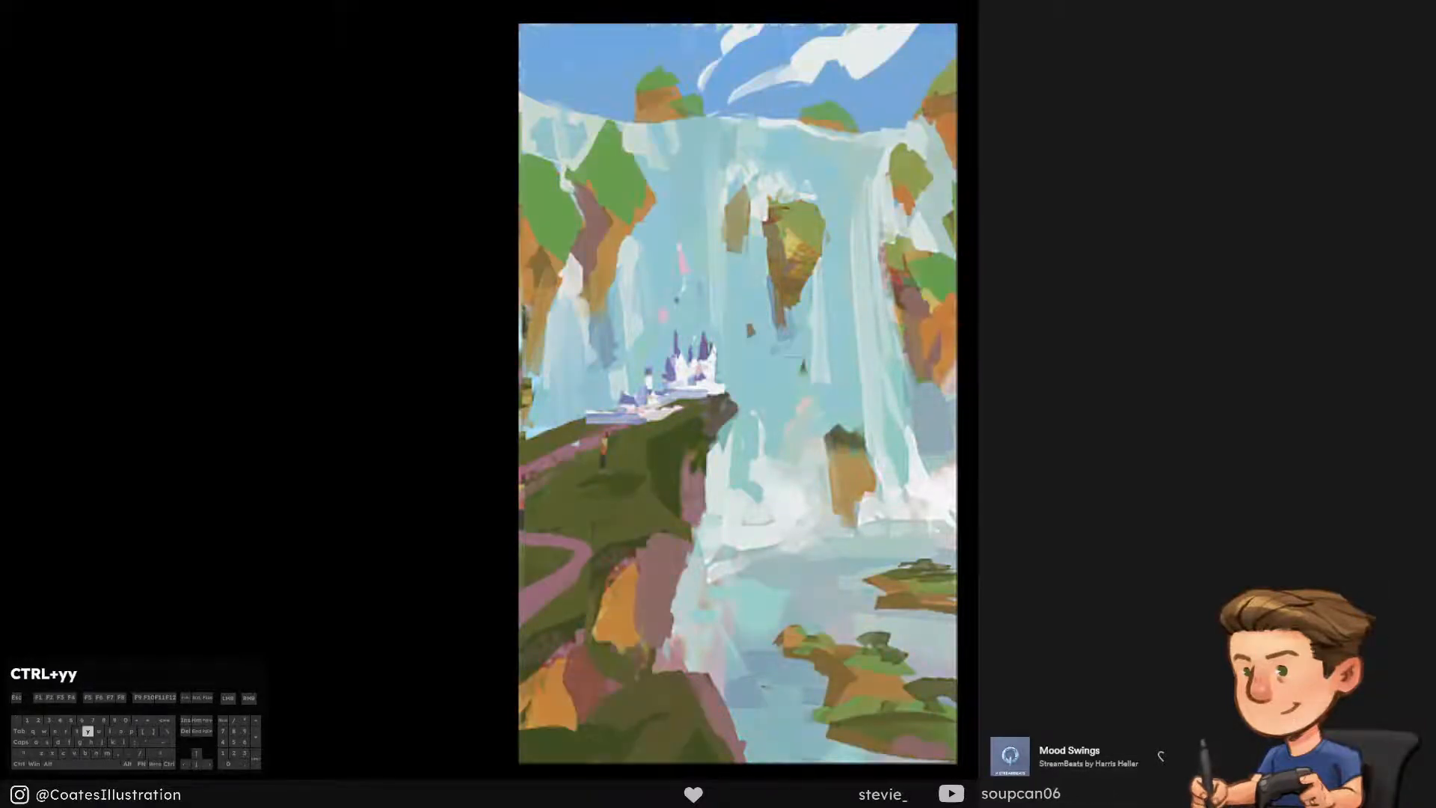
pyautogui.press('l')
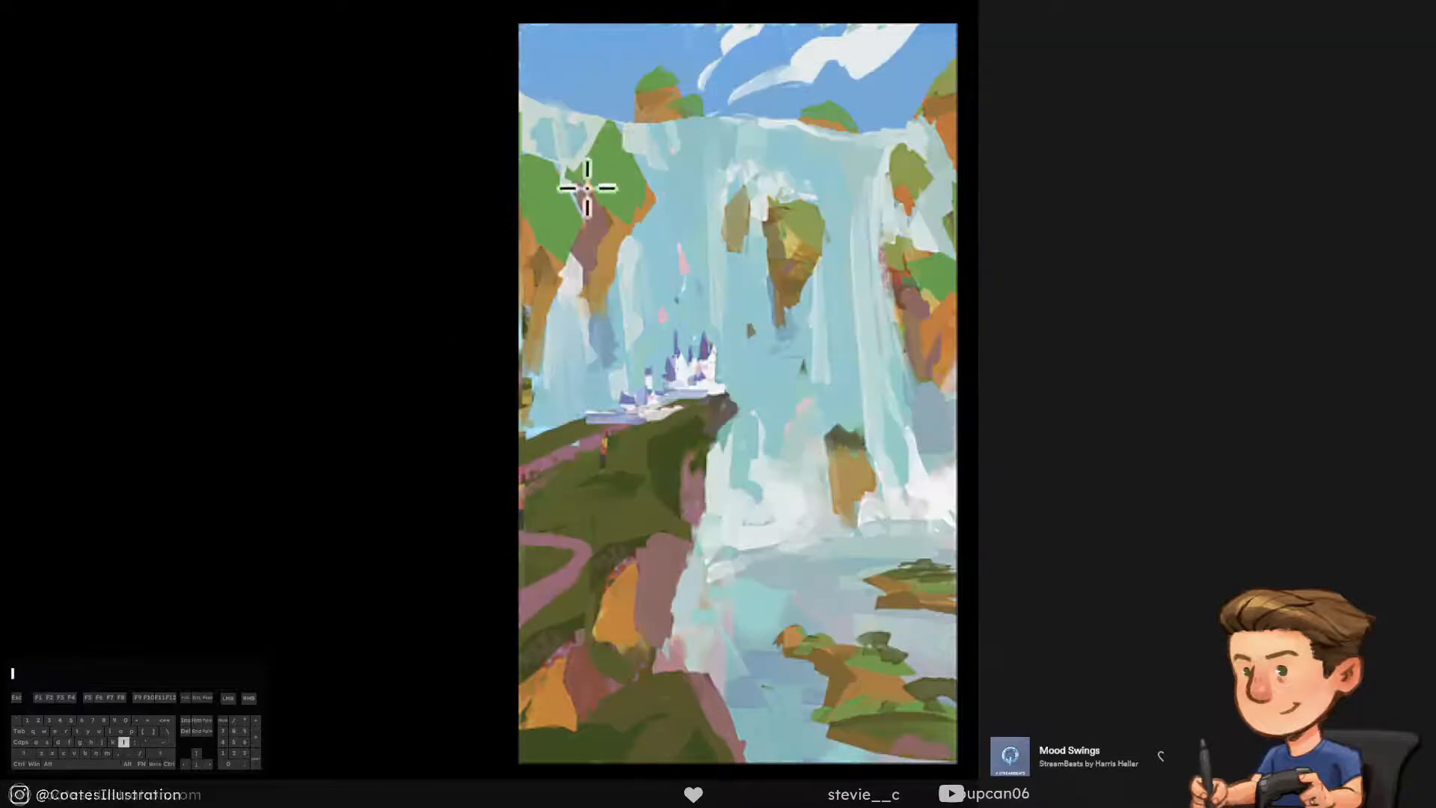
pyautogui.moveTo(802, 160)
pyautogui.mouseDown()
pyautogui.moveTo(683, 152)
pyautogui.moveTo(705, 278)
pyautogui.moveTo(773, 362)
pyautogui.moveTo(878, 394)
pyautogui.moveTo(997, 371)
pyautogui.moveTo(974, 202)
pyautogui.moveTo(926, 144)
pyautogui.moveTo(814, 157)
pyautogui.mouseUp()
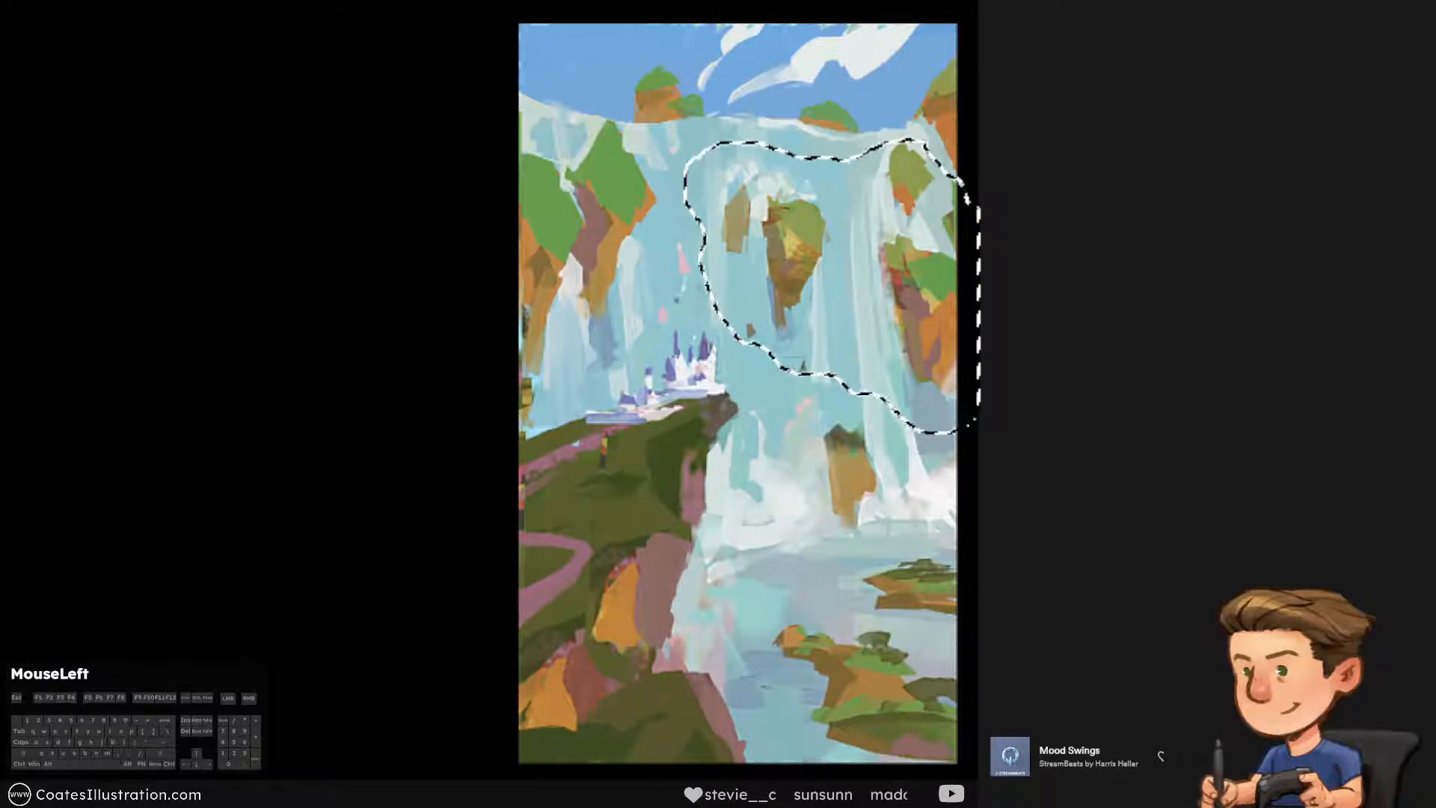
pyautogui.hotkey('ctrl', 'shift', 'c')
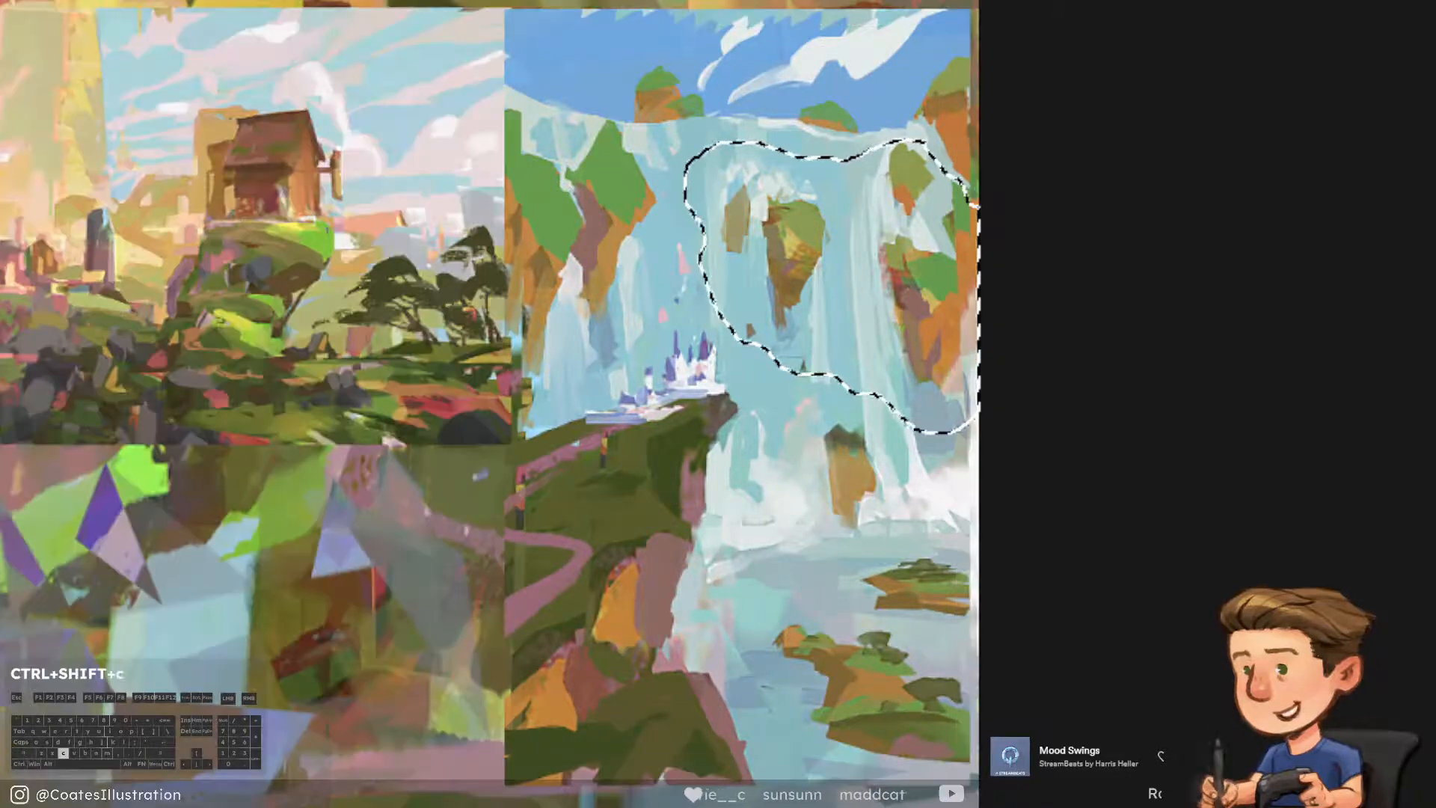
pyautogui.hotkey('ctrl', 'shift', 'v')
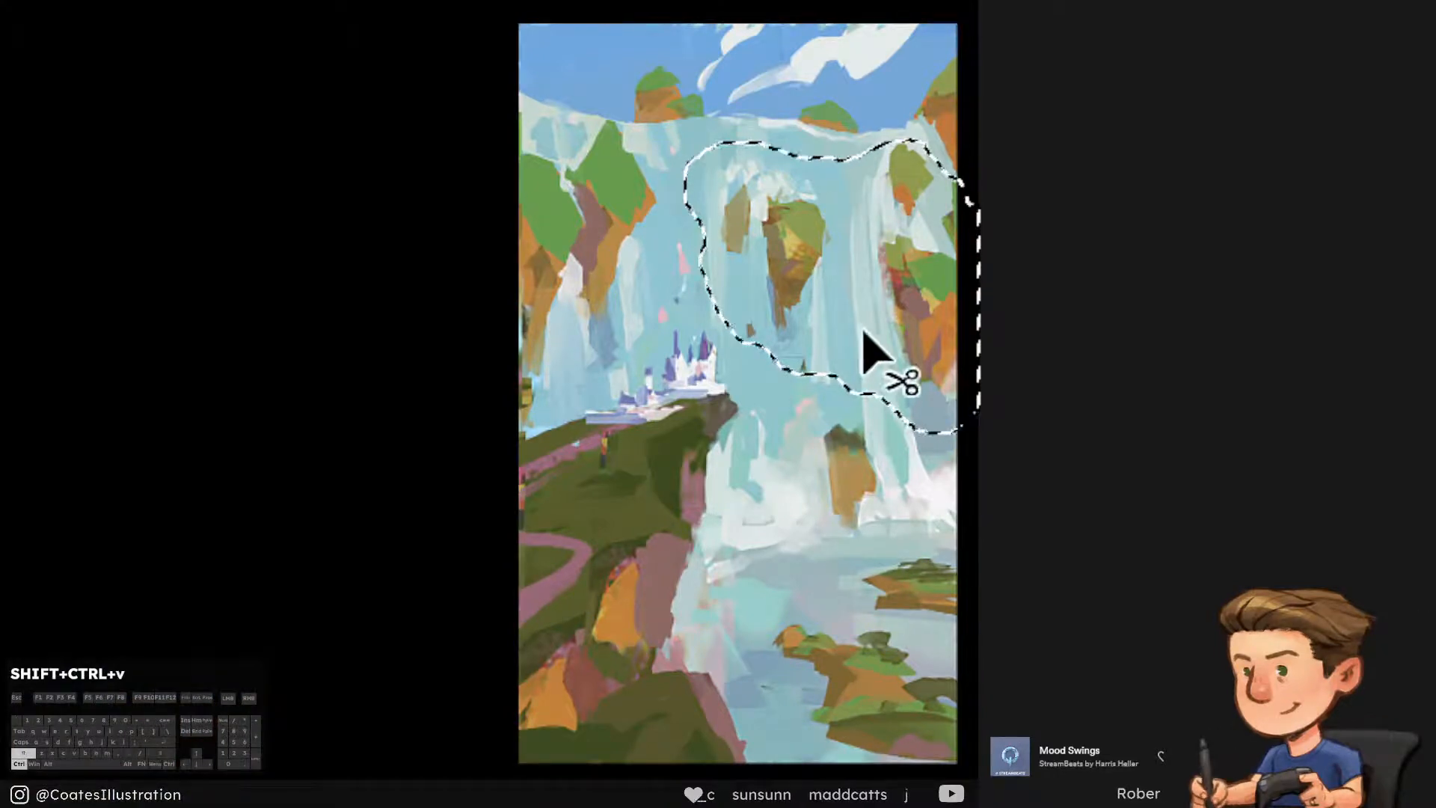
# Distort the pasted copy in perspective so it tapers towards the castle and spreads past the painting's right edge
pyautogui.hotkey('ctrl', 'shift', 't')
pyautogui.hotkey('ctrl', 'shift', 'y')
pyautogui.hotkey('ctrl', 'shift', 'y')
pyautogui.rightClick(855, 320)
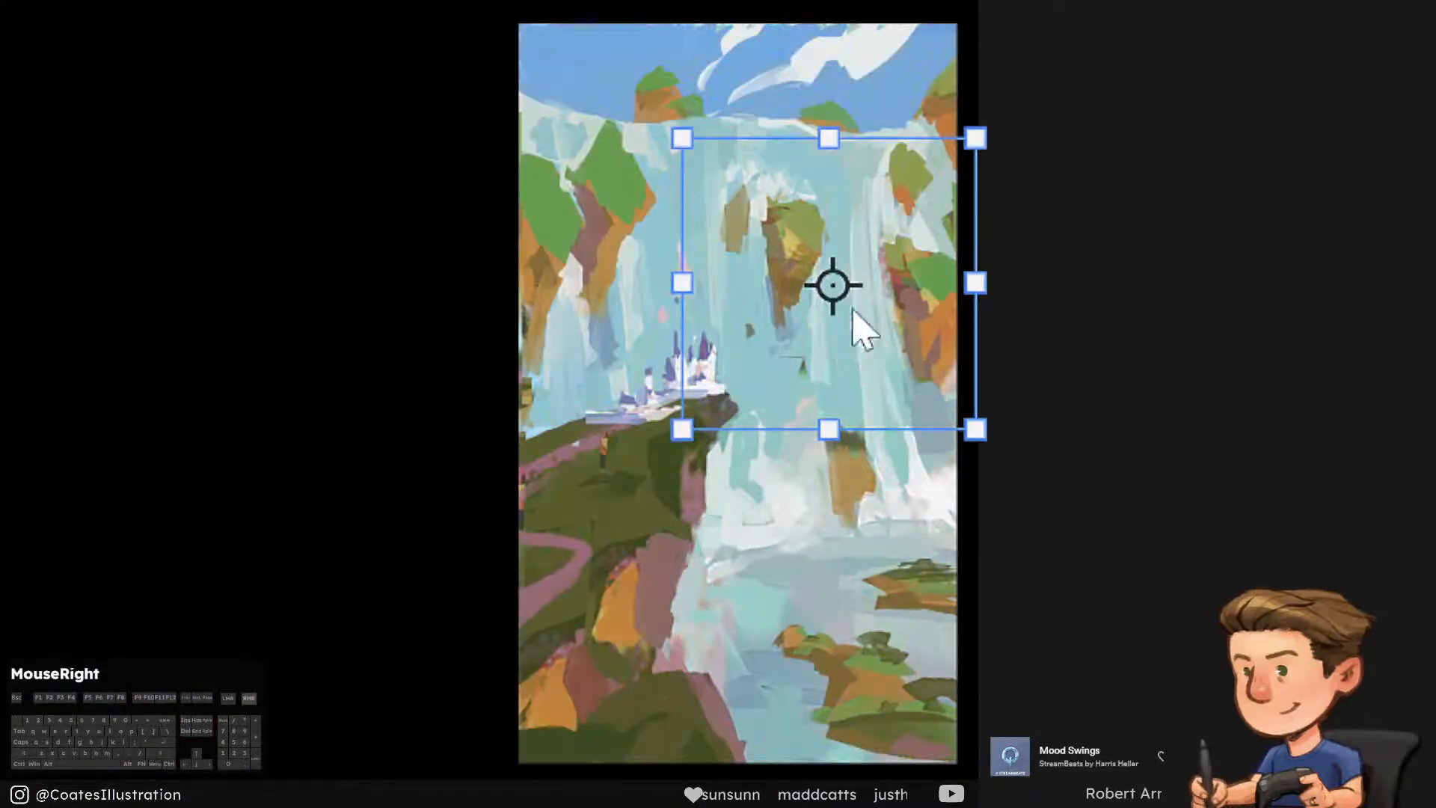
pyautogui.click(959, 524)
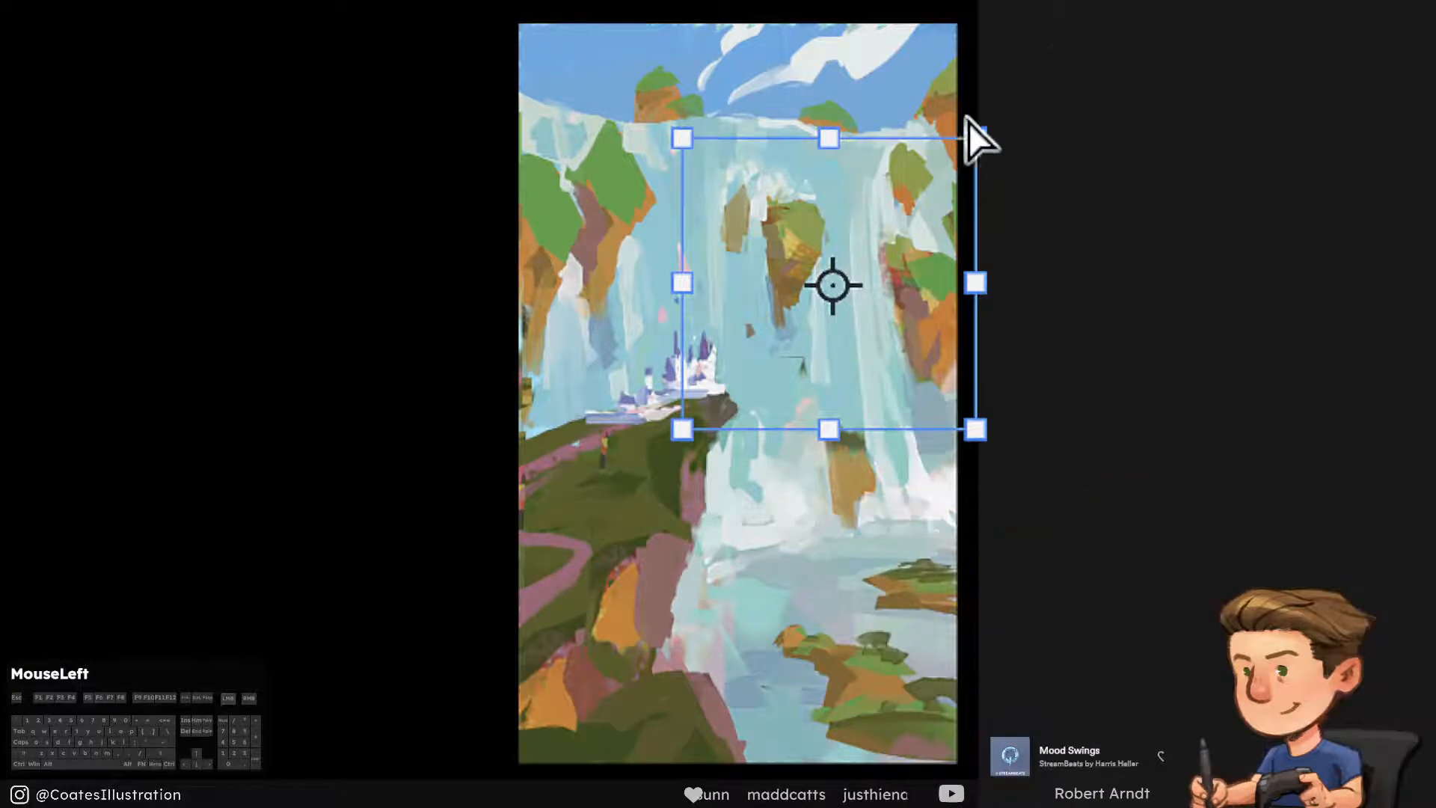
pyautogui.moveTo(974, 136)
pyautogui.mouseDown()
pyautogui.moveTo(1014, 133)
pyautogui.moveTo(999, 142)
pyautogui.mouseUp()
pyautogui.moveTo(681, 137); pyautogui.dragTo(714, 177)
pyautogui.moveTo(689, 419); pyautogui.dragTo(718, 400)
pyautogui.moveTo(975, 427); pyautogui.dragTo(1000, 460)
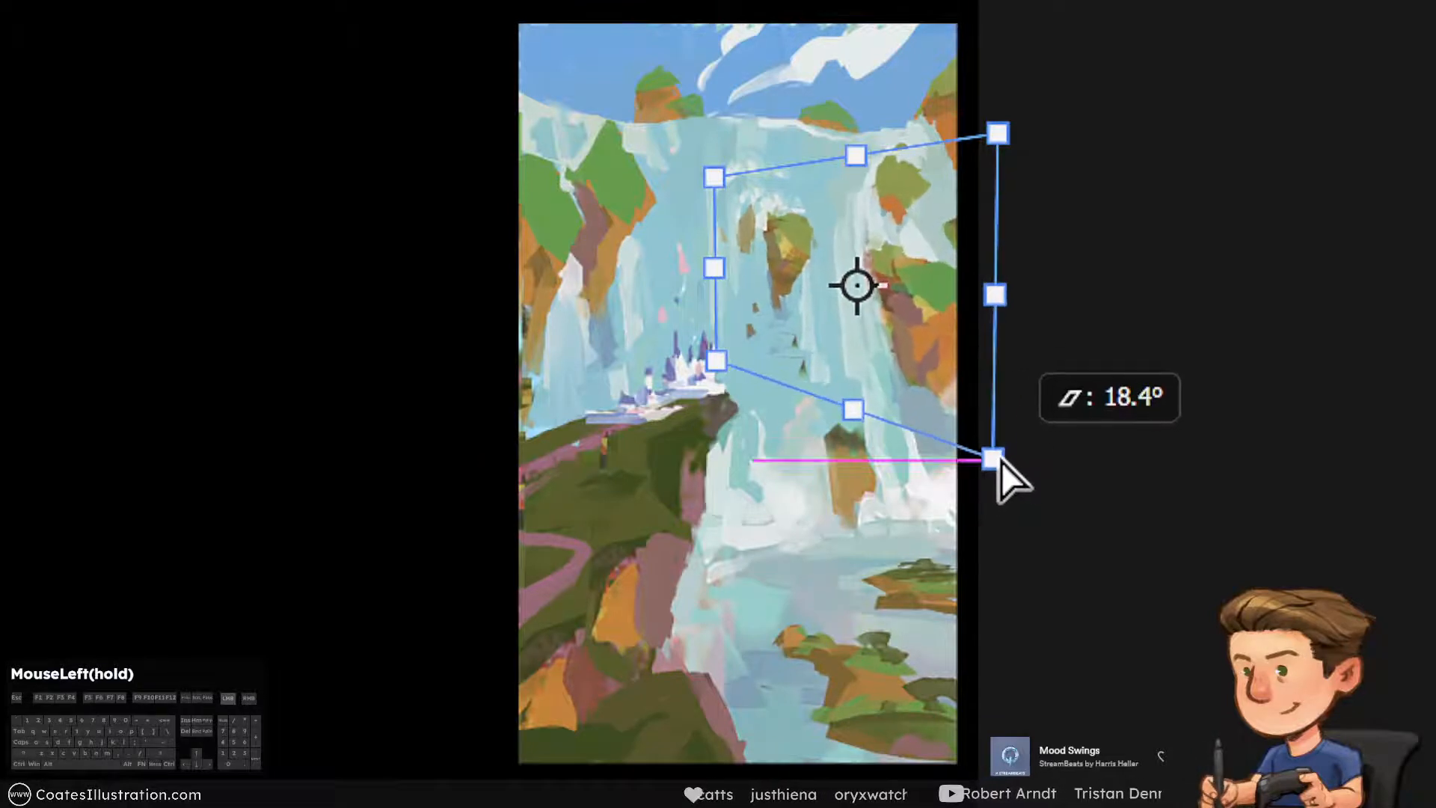
# Fine-tune the corners of the distorted right-hand copy, apply the transformation and compare the painting with and without it
pyautogui.moveTo(701, 178); pyautogui.dragTo(702, 172)
pyautogui.moveTo(713, 343)
pyautogui.mouseDown()
pyautogui.moveTo(704, 359)
pyautogui.moveTo(717, 362)
pyautogui.mouseUp()
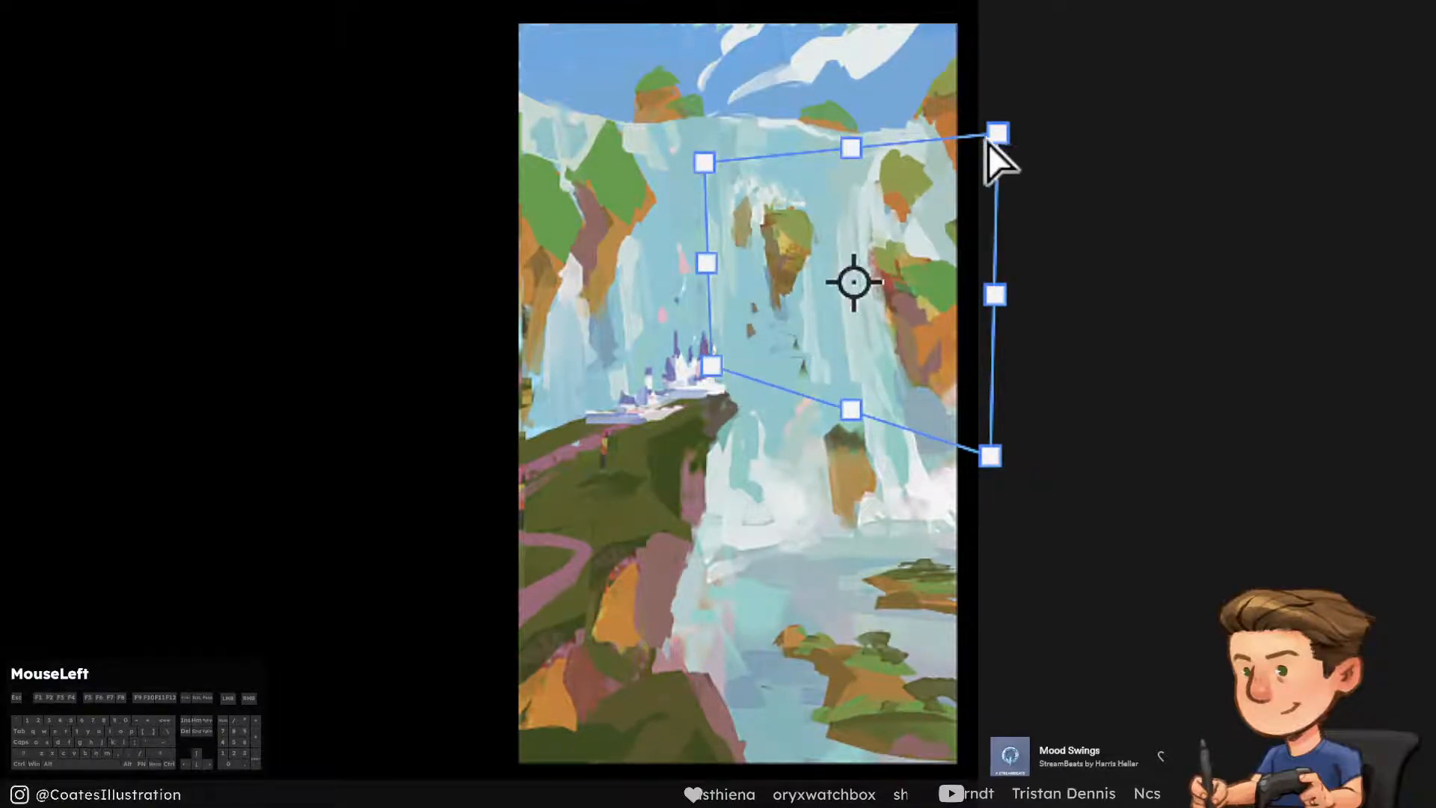
pyautogui.moveTo(989, 142); pyautogui.dragTo(961, 156)
pyautogui.moveTo(713, 367); pyautogui.dragTo(724, 368)
pyautogui.moveTo(714, 267); pyautogui.dragTo(716, 266)
pyautogui.press('Return')
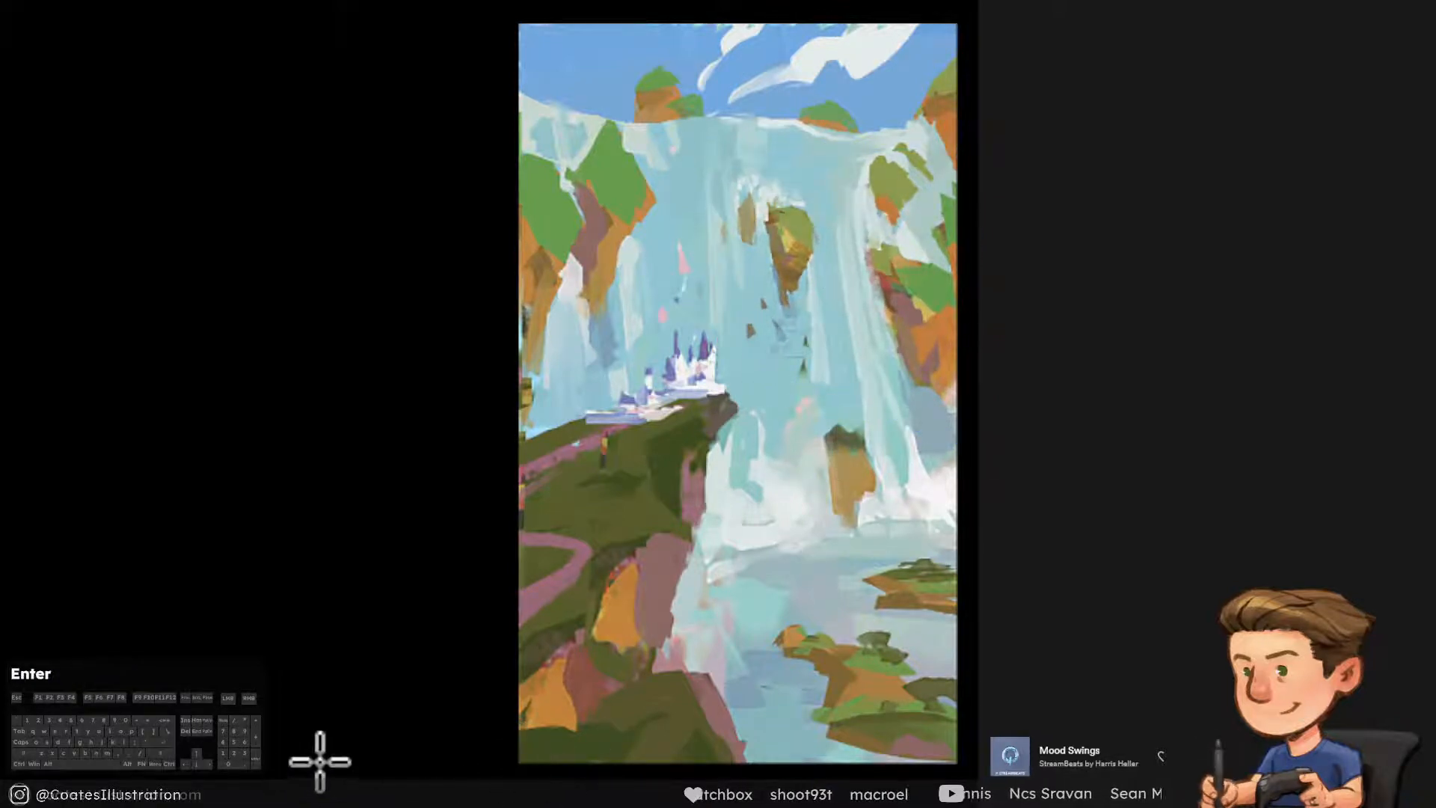
pyautogui.click(834, 281)
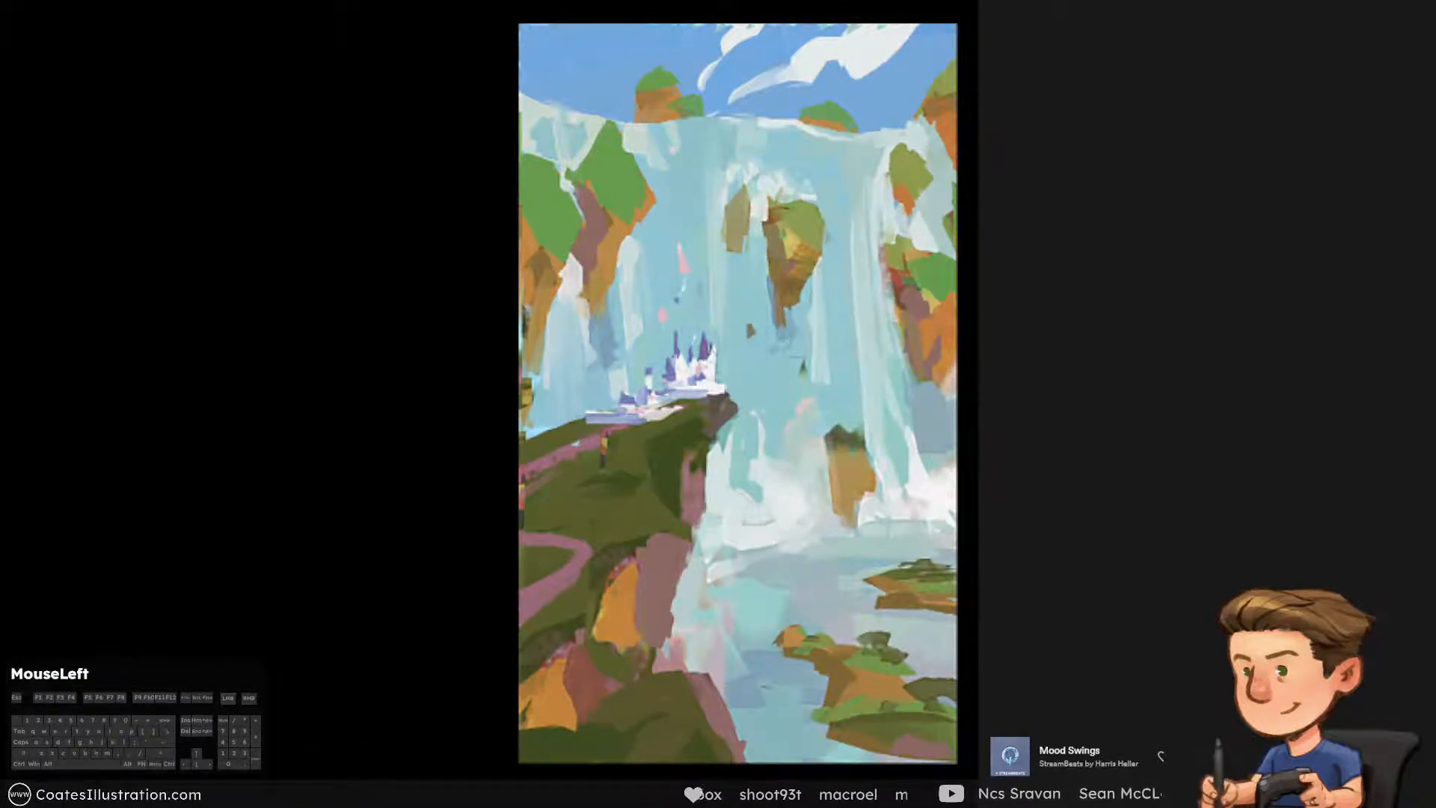
pyautogui.click(833, 280)
pyautogui.rightClick(745, 103)
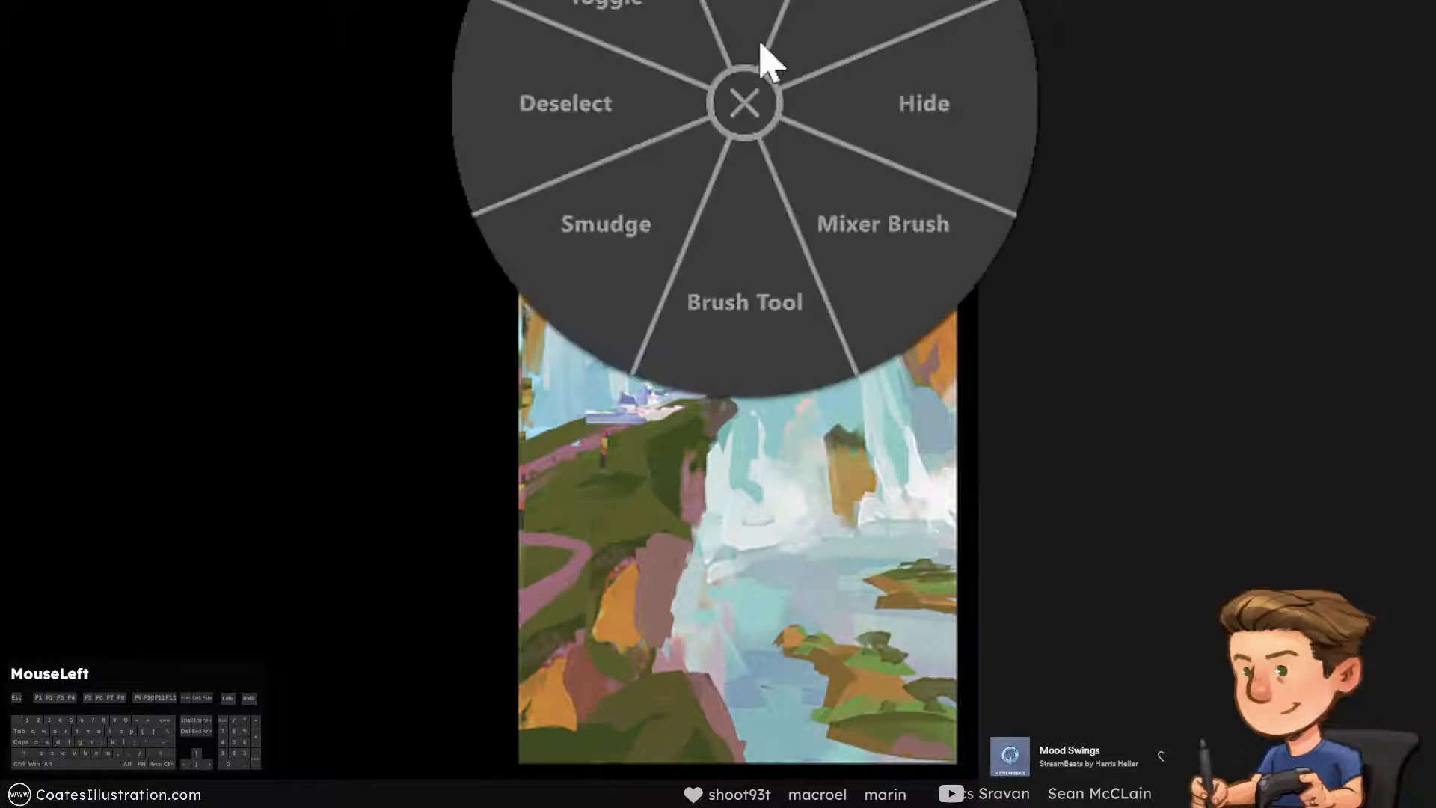
# Select the left-hand cliffs and the falls beneath them freehand, and paste a merged copy in place
pyautogui.press('l')
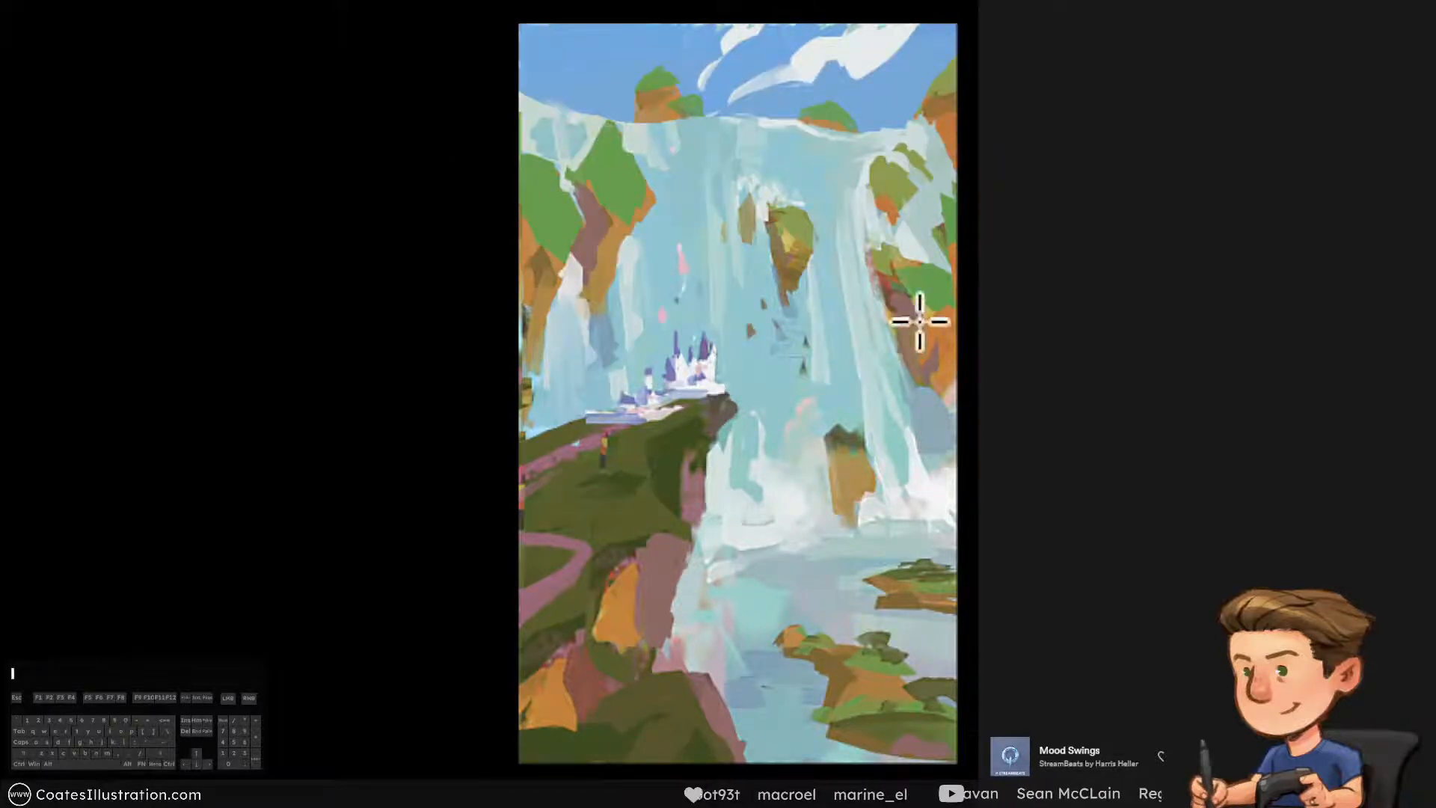
pyautogui.moveTo(789, 298)
pyautogui.mouseDown()
pyautogui.moveTo(814, 227)
pyautogui.moveTo(794, 300)
pyautogui.mouseUp()
pyautogui.moveTo(915, 332)
pyautogui.mouseDown()
pyautogui.moveTo(900, 251)
pyautogui.moveTo(930, 366)
pyautogui.mouseUp()
pyautogui.moveTo(634, 283); pyautogui.dragTo(655, 136)
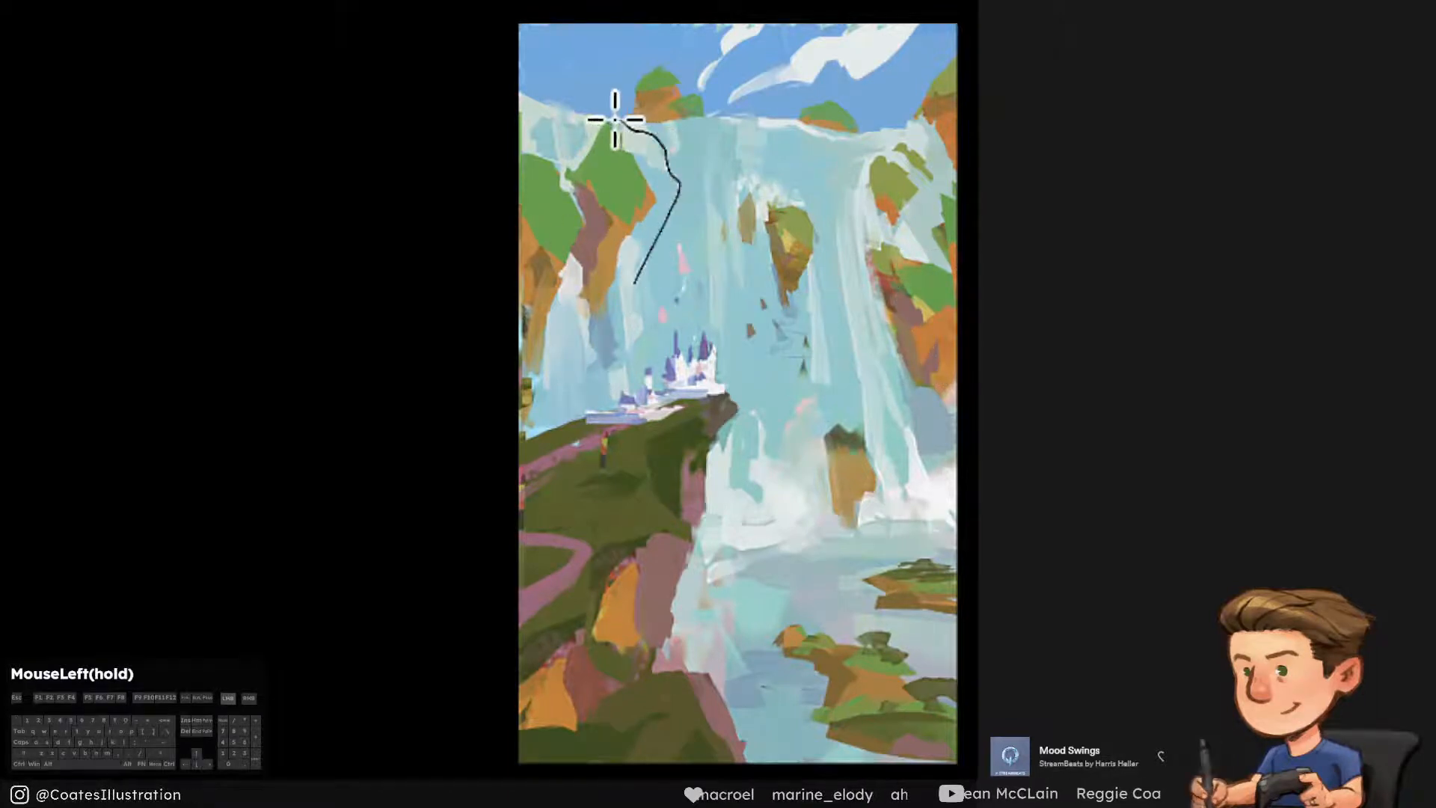
pyautogui.moveTo(562, 142)
pyautogui.mouseDown()
pyautogui.moveTo(481, 324)
pyautogui.moveTo(568, 373)
pyautogui.mouseUp()
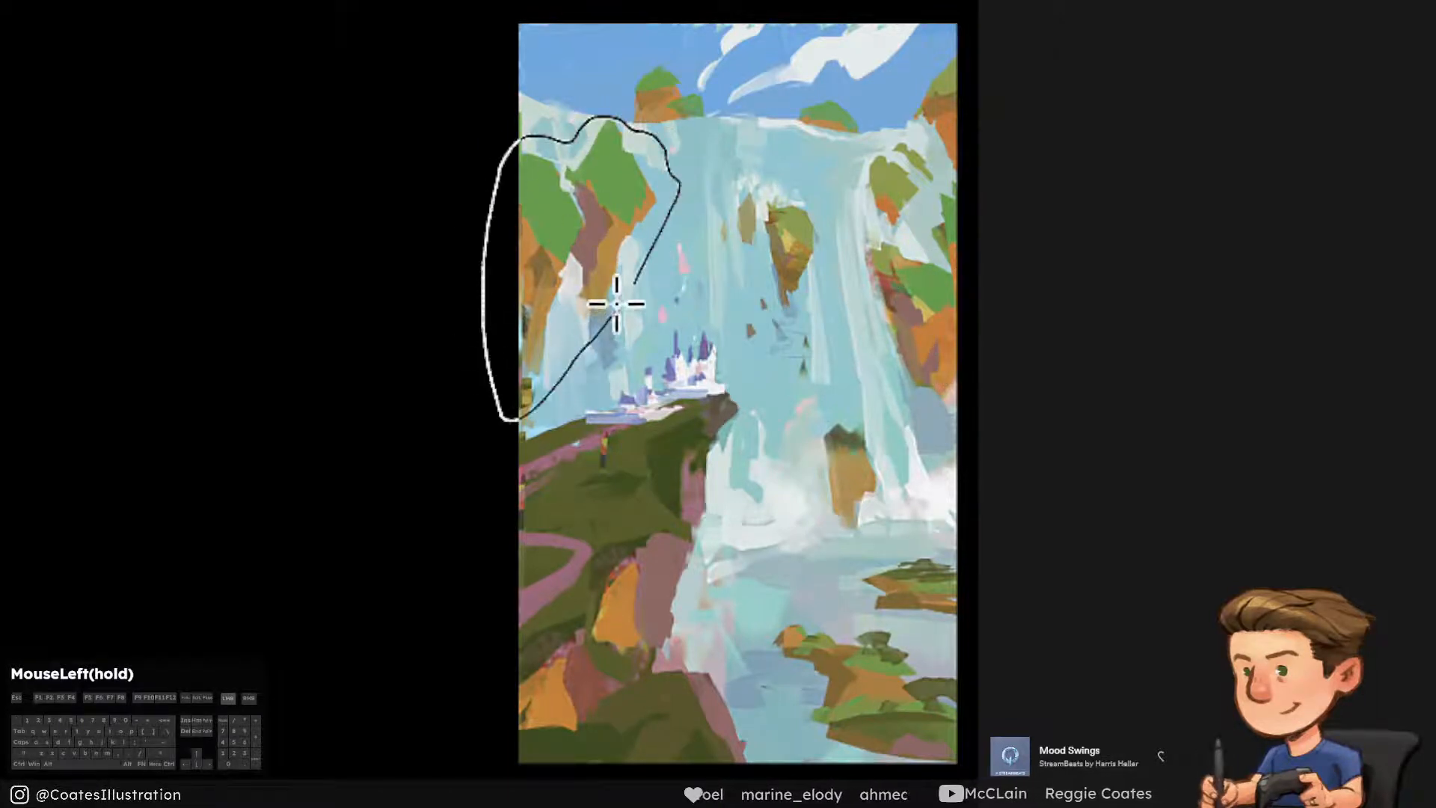
pyautogui.moveTo(616, 303); pyautogui.dragTo(657, 394)
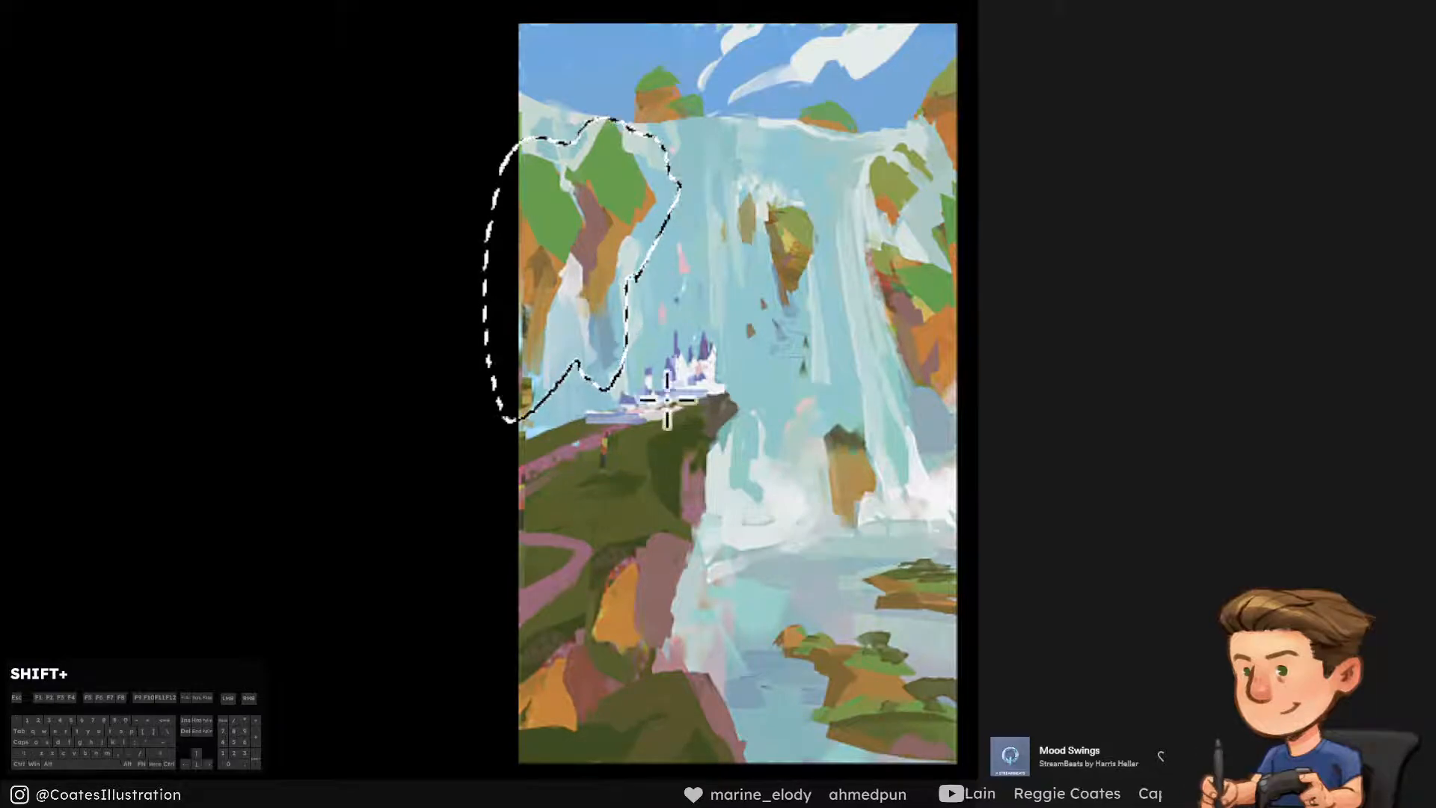
pyautogui.keyDown('ctrl'); pyautogui.keyDown('alt'); pyautogui.keyDown('shift'); pyautogui.click(1084, 418); pyautogui.keyUp('shift'); pyautogui.keyUp('alt'); pyautogui.keyUp('ctrl')
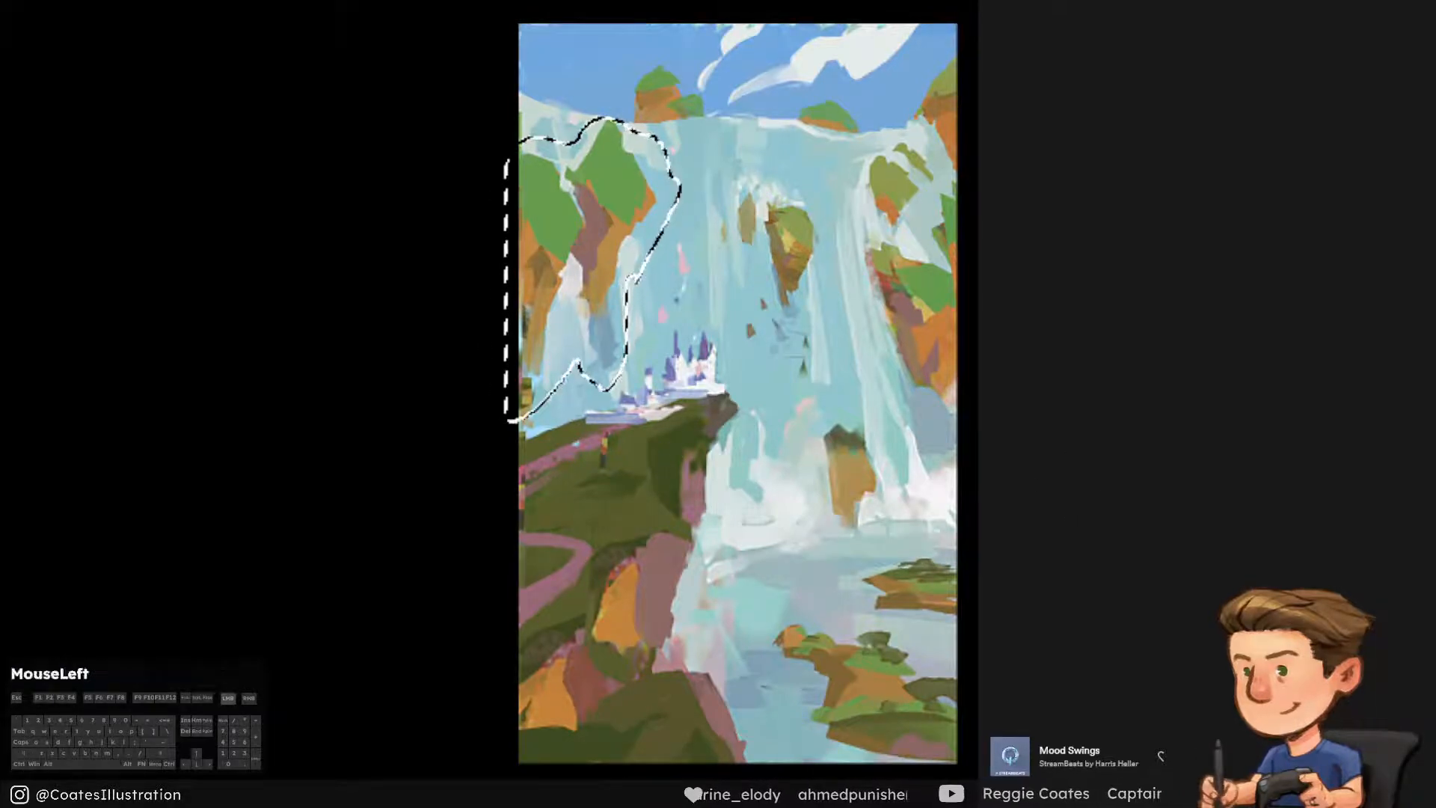
pyautogui.hotkey('ctrl', 'shift', 'v')
# Distort the left-hand cliff copy in perspective so it tapers towards the centre of the waterfall, and apply the transformation
pyautogui.hotkey('ctrl', 'shift', 't')
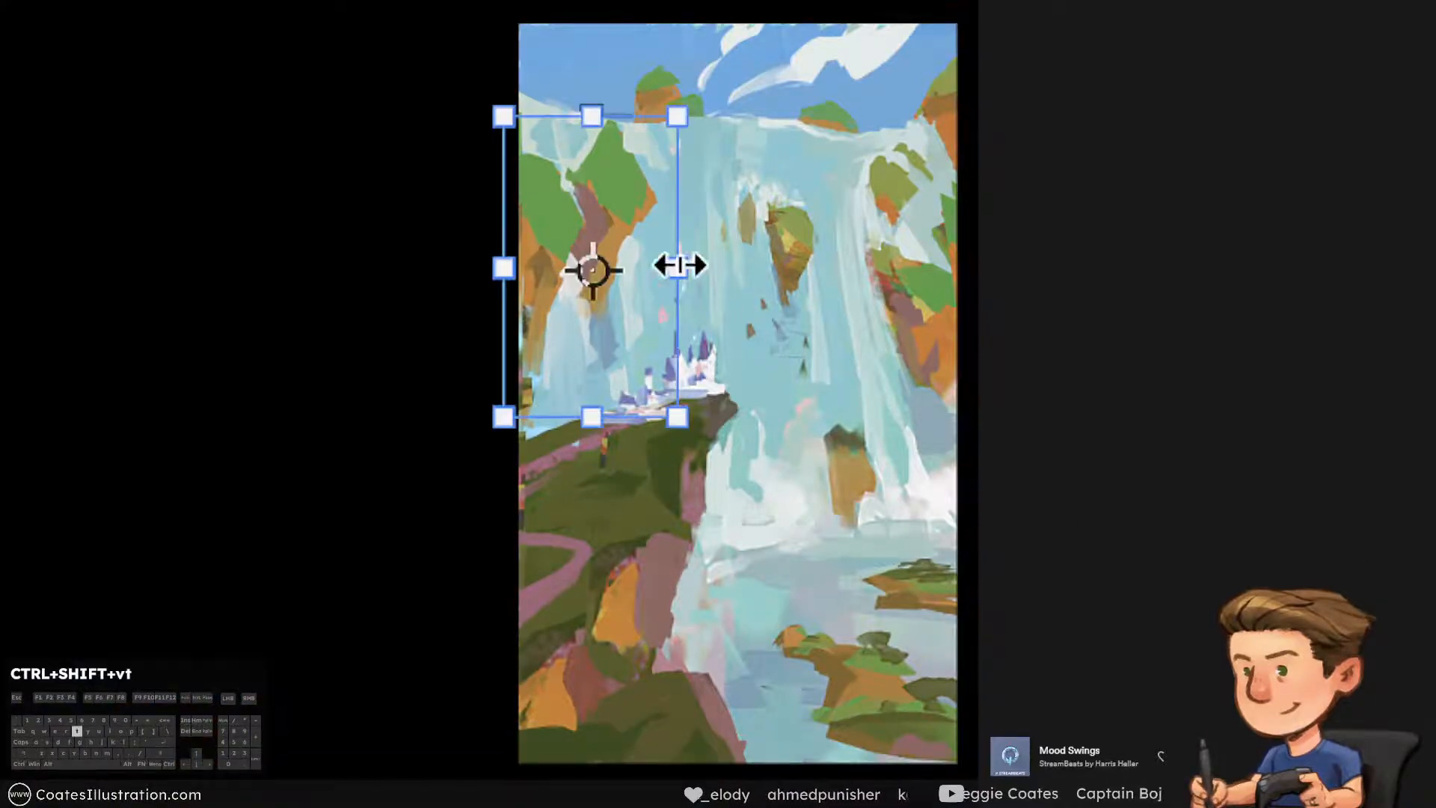
pyautogui.rightClick(678, 265)
pyautogui.click(688, 481)
pyautogui.moveTo(673, 123); pyautogui.dragTo(662, 164)
pyautogui.moveTo(677, 416); pyautogui.dragTo(666, 371)
pyautogui.moveTo(667, 162); pyautogui.dragTo(656, 153)
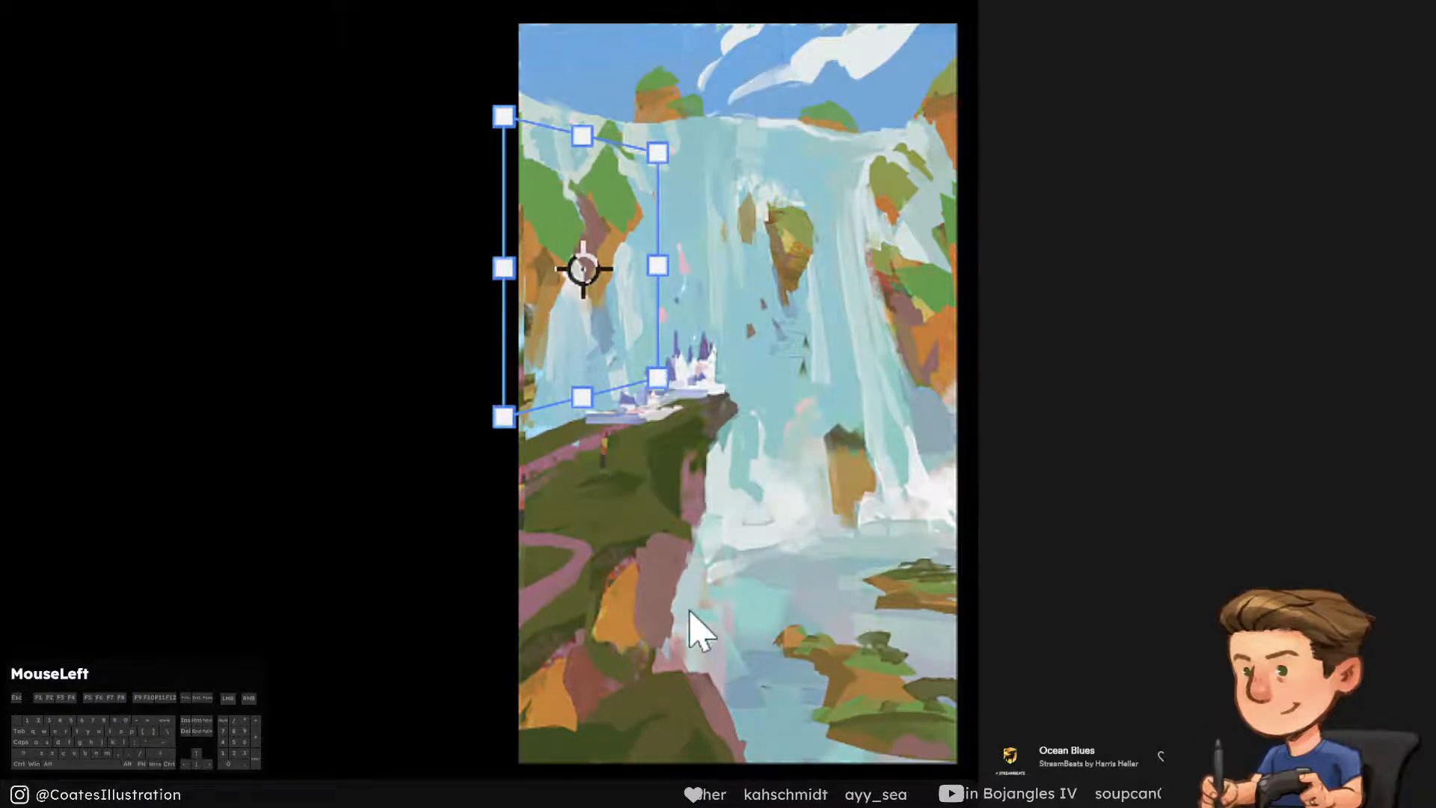
pyautogui.press('Return')
# Paint over the stray green peak above the left cliff with sampled water colours
pyautogui.press('b')
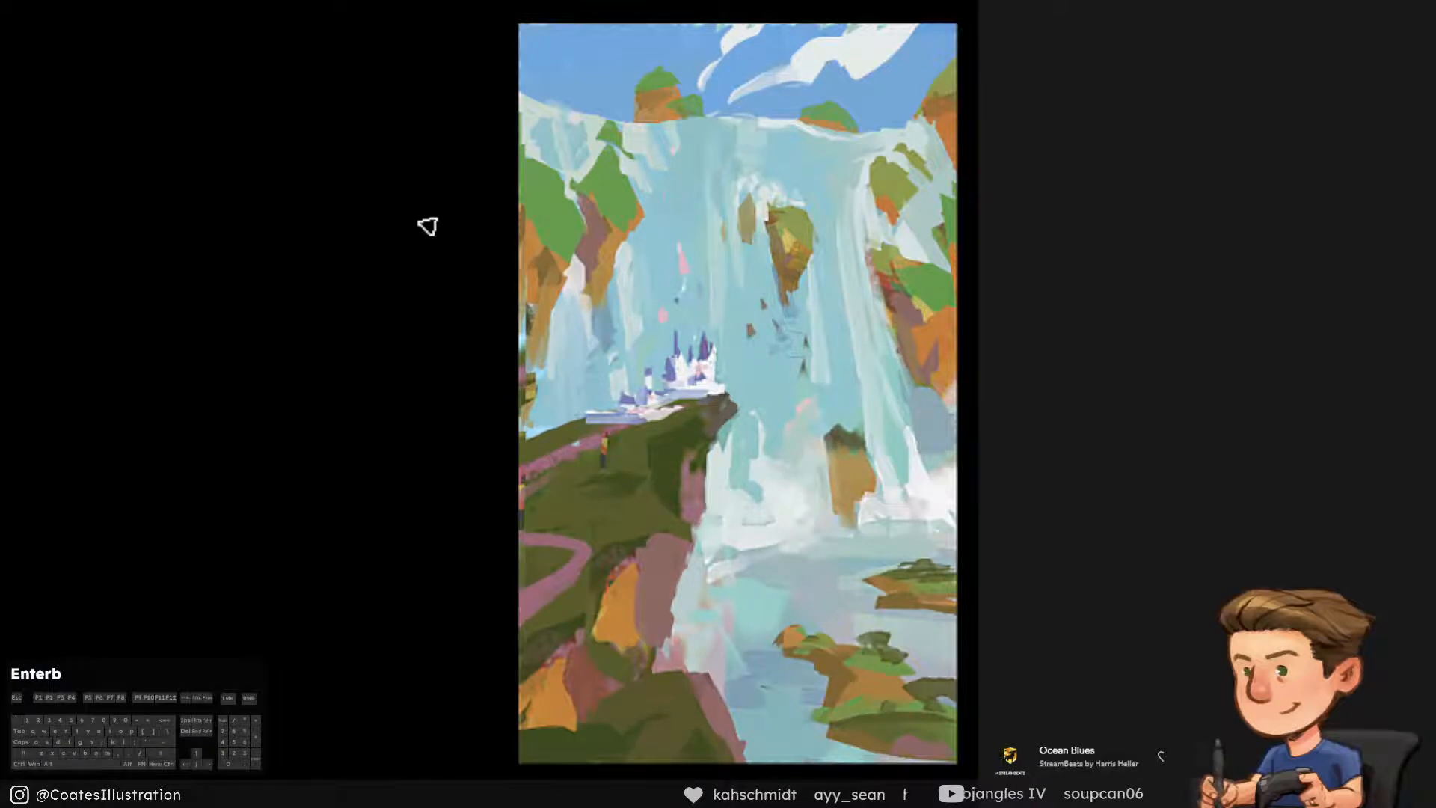
pyautogui.keyDown('alt'); pyautogui.click(664, 161); pyautogui.keyUp('alt')
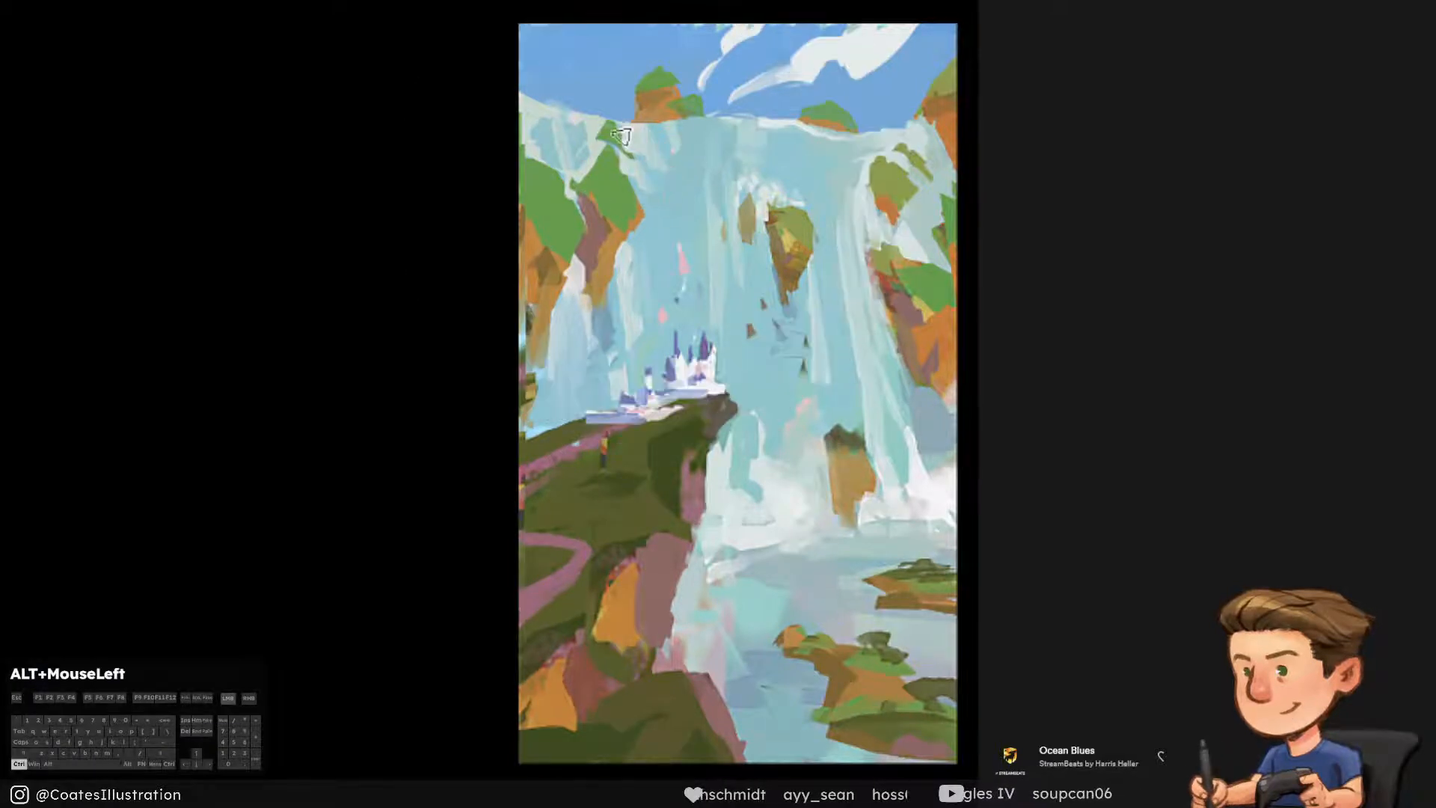
pyautogui.keyDown('alt'); pyautogui.click(639, 154); pyautogui.keyUp('alt')
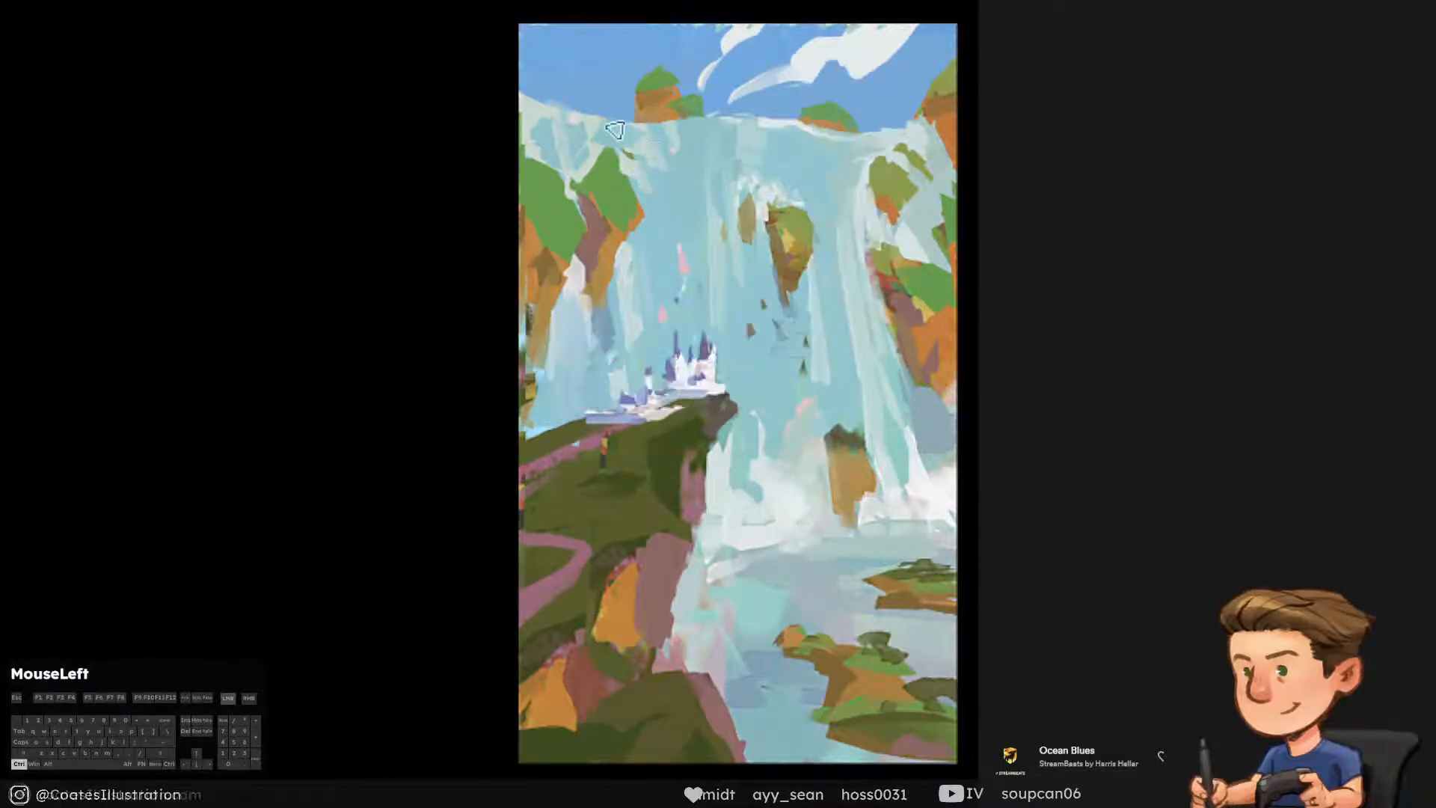
pyautogui.keyDown('alt'); pyautogui.click(643, 150); pyautogui.keyUp('alt')
pyautogui.keyDown('alt'); pyautogui.click(594, 119); pyautogui.keyUp('alt')
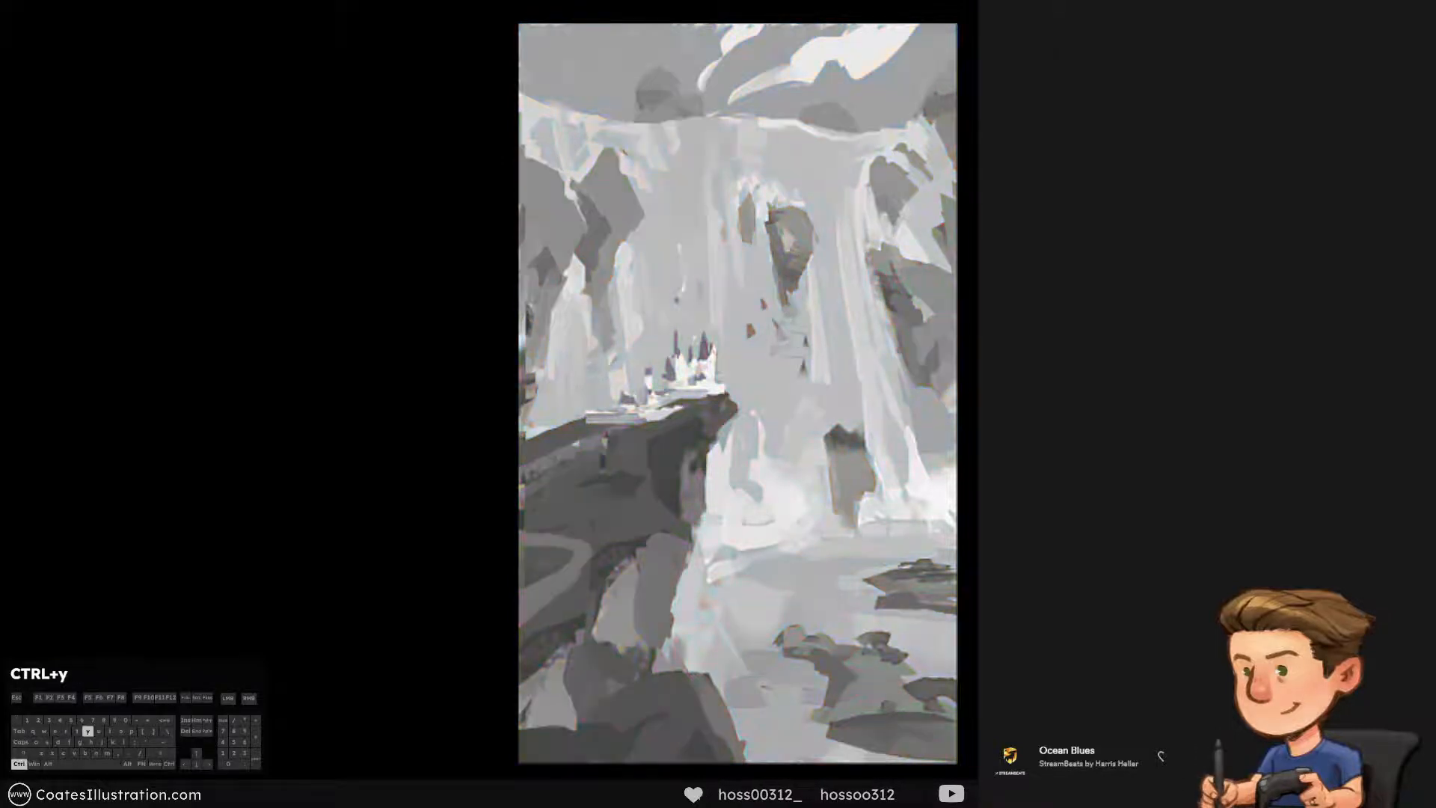
pyautogui.keyDown('alt'); pyautogui.click(625, 249); pyautogui.keyUp('alt')
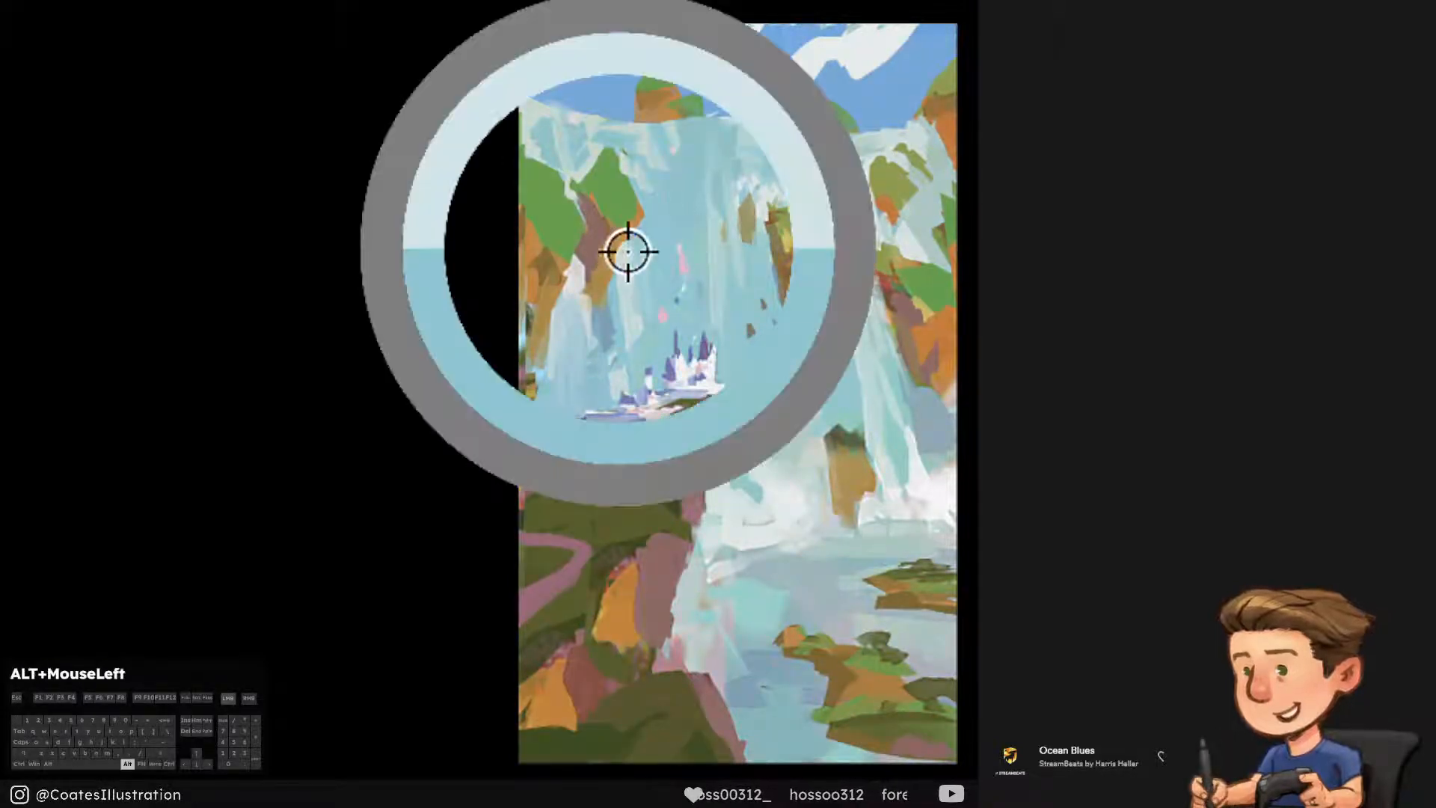
# Paint a small tan rock in the foam beside the large rock at the waterfall's base and touch up the large rock
pyautogui.keyDown('alt'); pyautogui.click(770, 474); pyautogui.keyUp('alt')
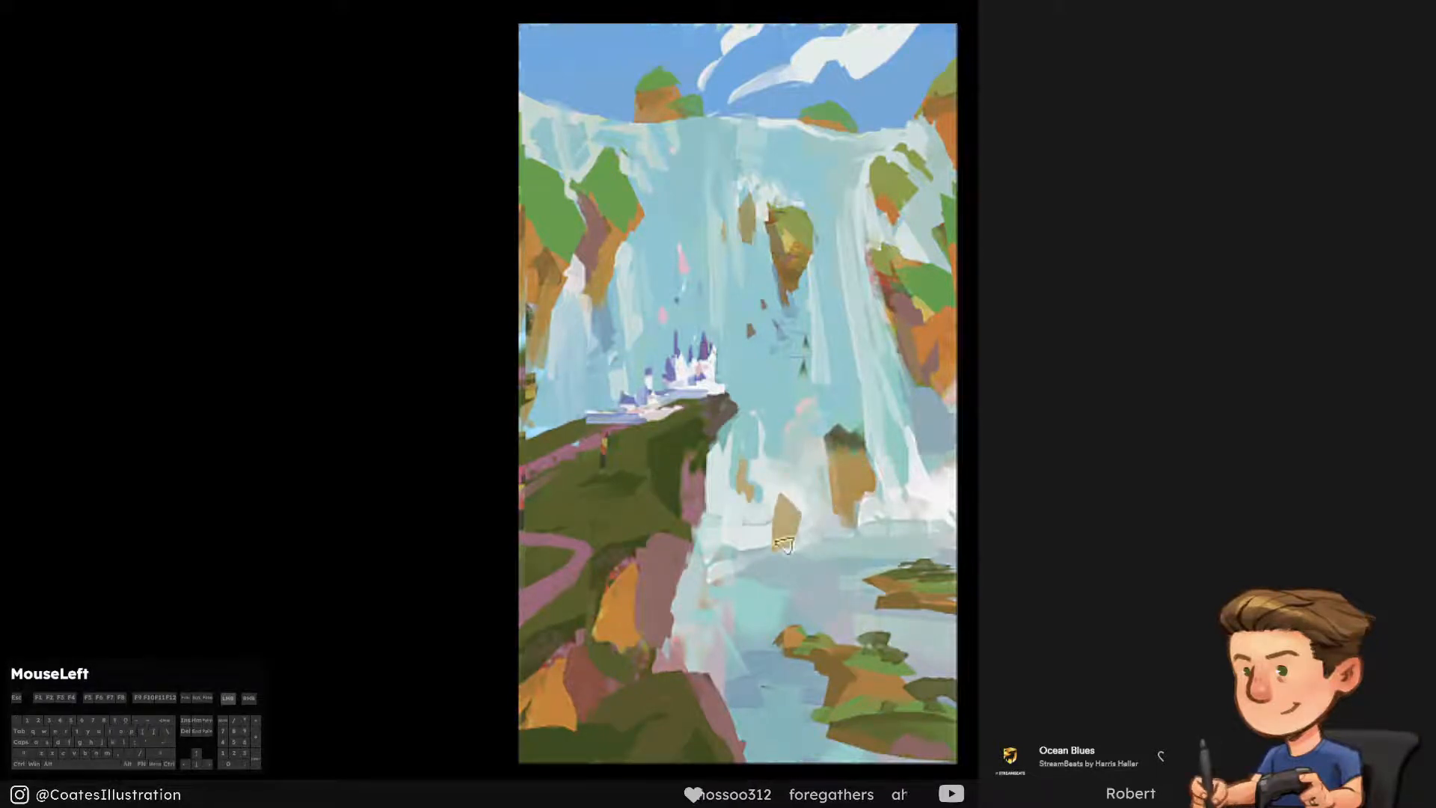
pyautogui.hotkey('ctrl', 'alt', 'z')
pyautogui.keyDown('alt'); pyautogui.click(707, 498); pyautogui.keyUp('alt')
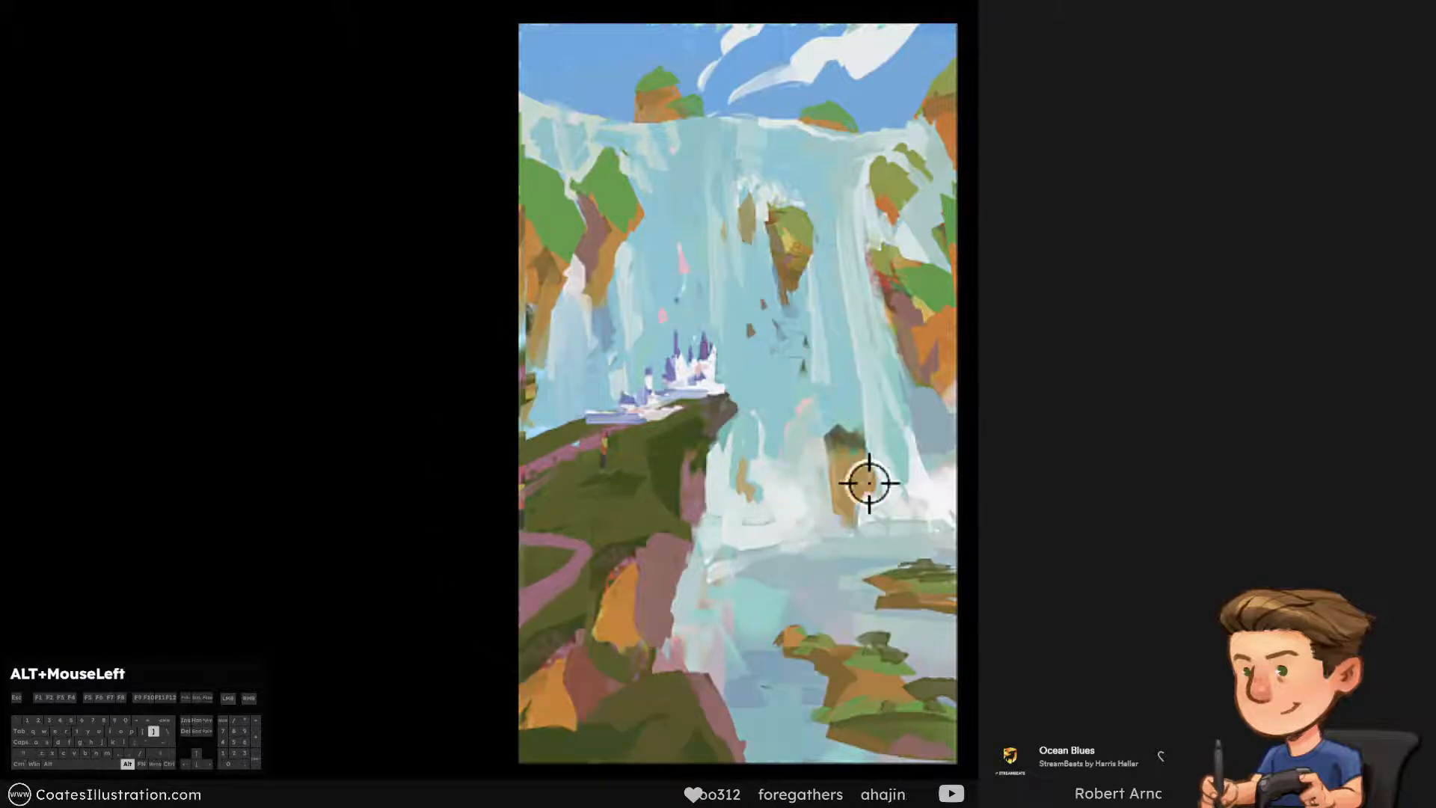
pyautogui.keyDown('alt'); pyautogui.click(689, 498); pyautogui.keyUp('alt')
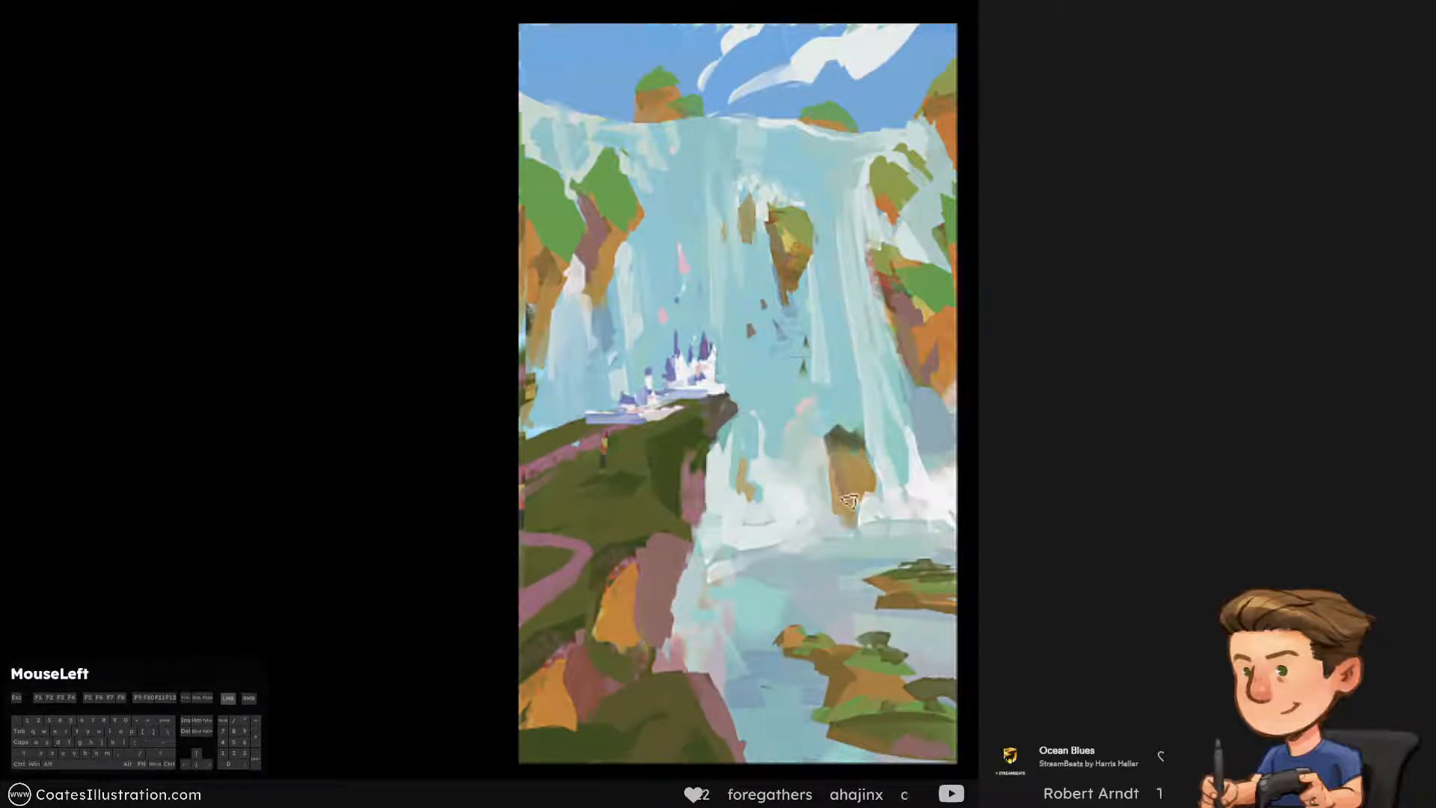
pyautogui.keyDown('alt'); pyautogui.click(868, 471); pyautogui.keyUp('alt')
pyautogui.hotkey('ctrl', 'alt', 'z')
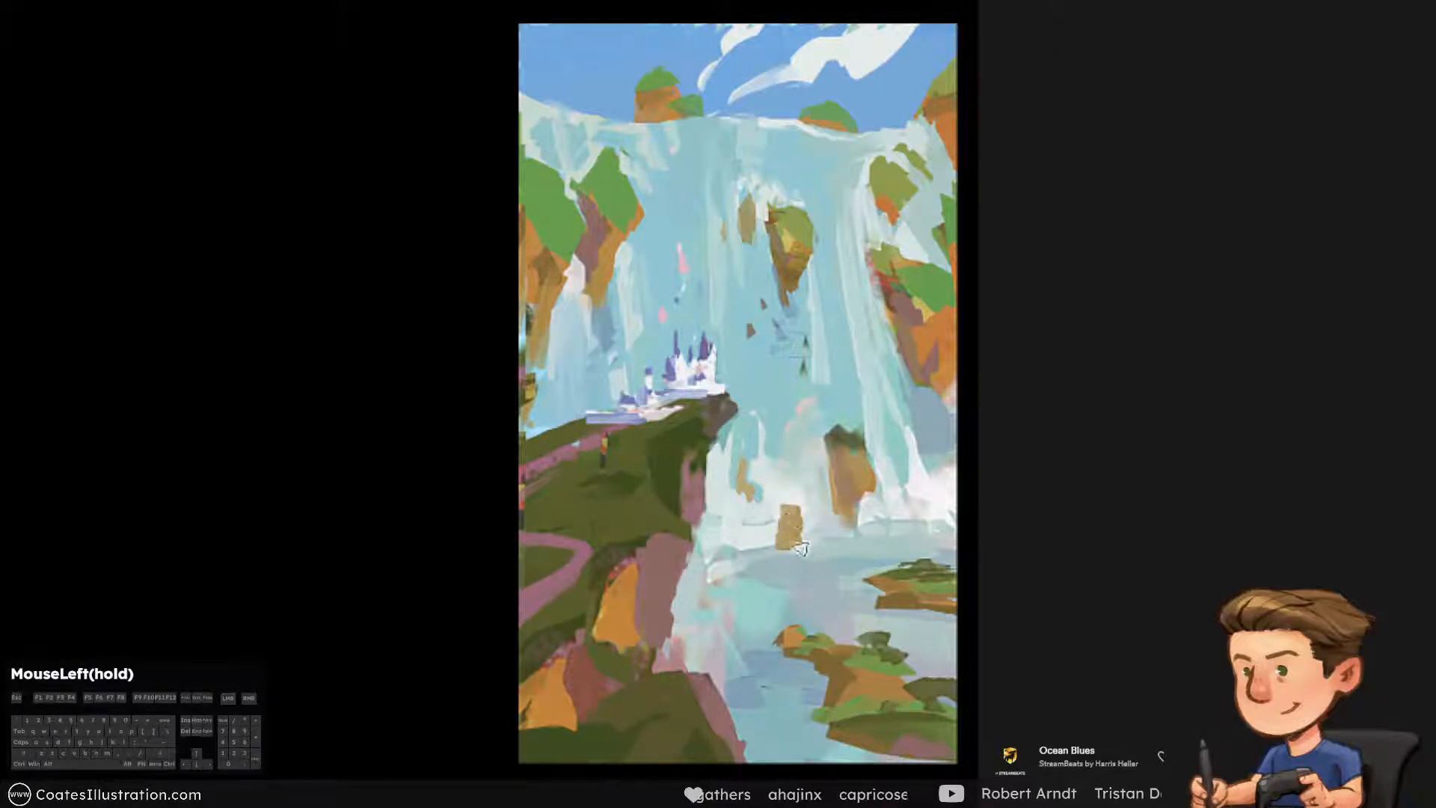
# Paint a second small tan rock at the foam's lower edge and finish the small rocks with green accents
pyautogui.keyDown('alt'); pyautogui.click(769, 539); pyautogui.keyUp('alt')
pyautogui.moveTo(770, 548); pyautogui.dragTo(826, 537)
pyautogui.hotkey('ctrl', 'alt', 'z')
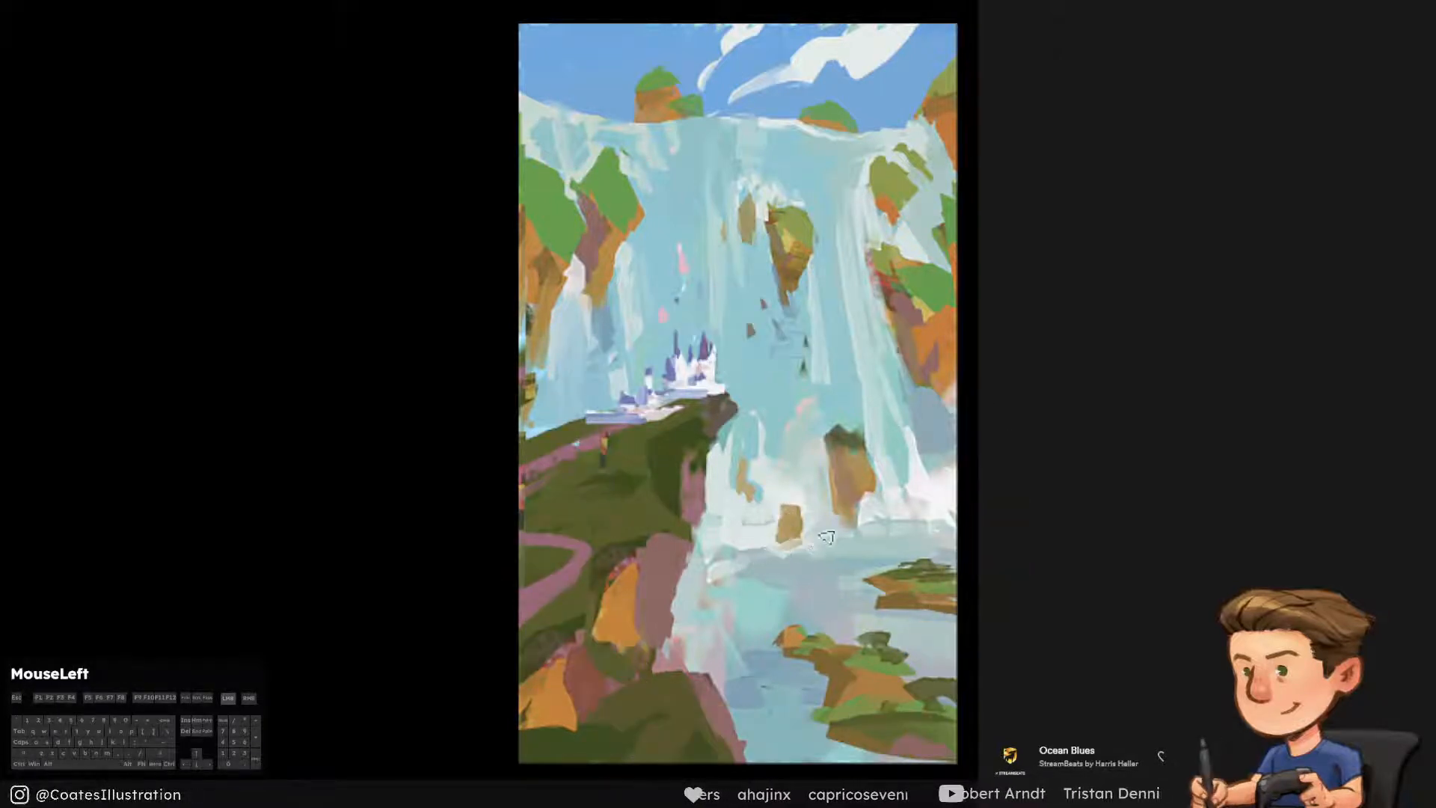
pyautogui.keyDown('alt'); pyautogui.click(789, 525); pyautogui.keyUp('alt')
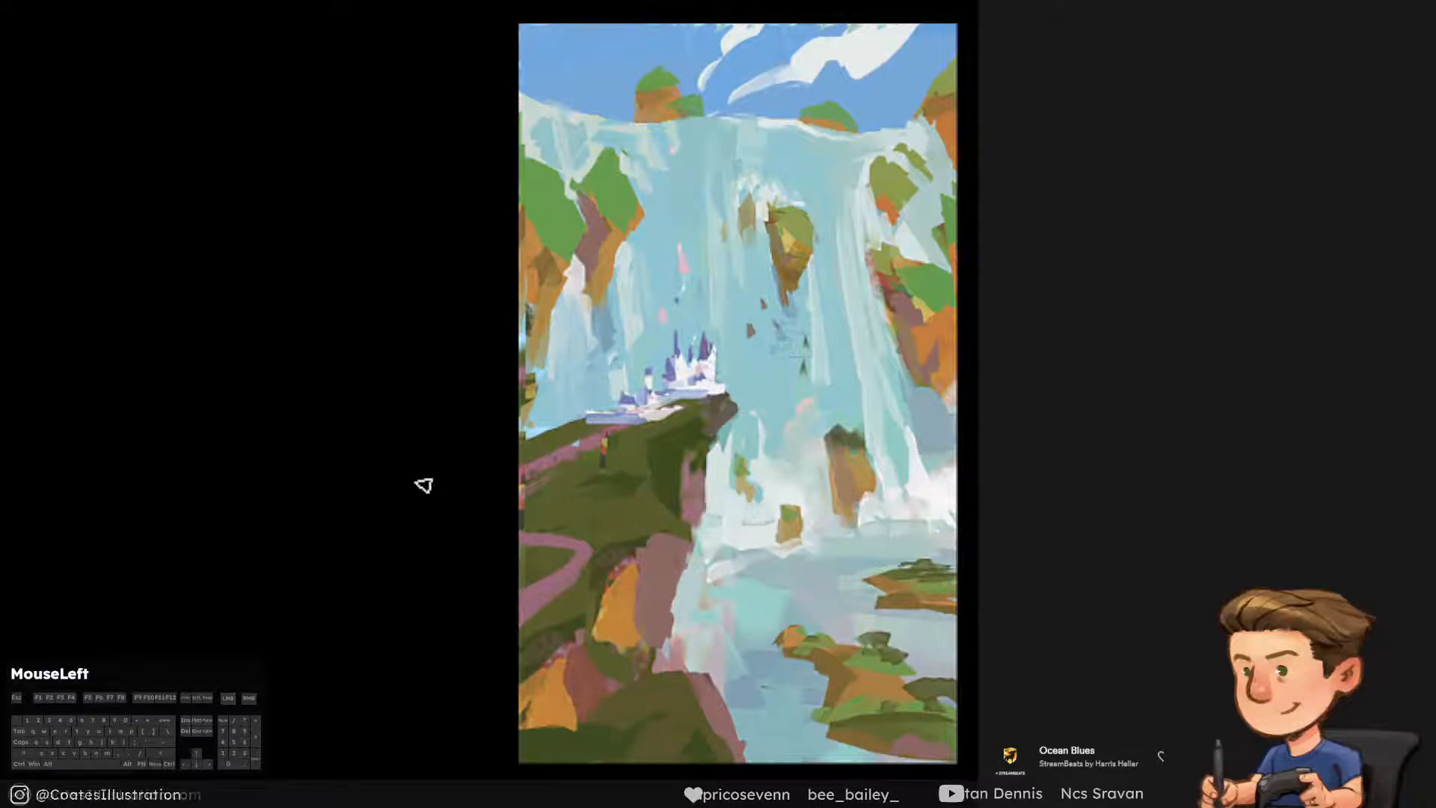
pyautogui.hotkey('ctrl', 'y')
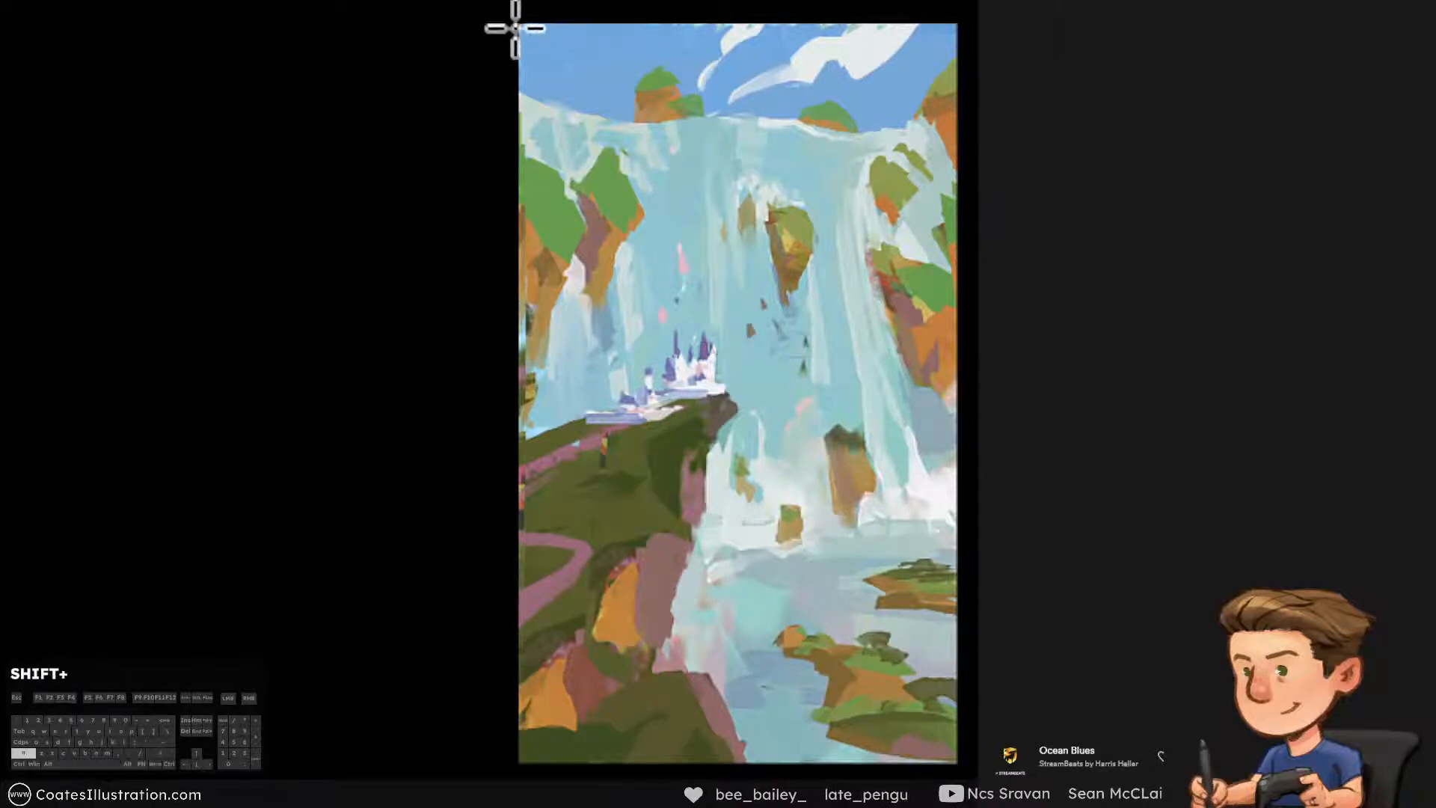
# Marquee-select narrow vertical strips of the painting over the sky, cliffs, waterfall and slope on its left side
pyautogui.moveTo(573, 49); pyautogui.dragTo(583, 147)
pyautogui.moveTo(522, 47); pyautogui.dragTo(549, 381)
pyautogui.moveTo(523, 347); pyautogui.dragTo(516, 441)
pyautogui.moveTo(517, 438); pyautogui.dragTo(555, 645)
pyautogui.moveTo(564, 653); pyautogui.dragTo(581, 709)
pyautogui.moveTo(625, 656); pyautogui.dragTo(631, 683)
pyautogui.moveTo(570, 299); pyautogui.dragTo(615, 439)
pyautogui.moveTo(586, 86); pyautogui.dragTo(616, 141)
pyautogui.moveTo(602, 92); pyautogui.dragTo(615, 170)
pyautogui.moveTo(635, 221); pyautogui.dragTo(649, 284)
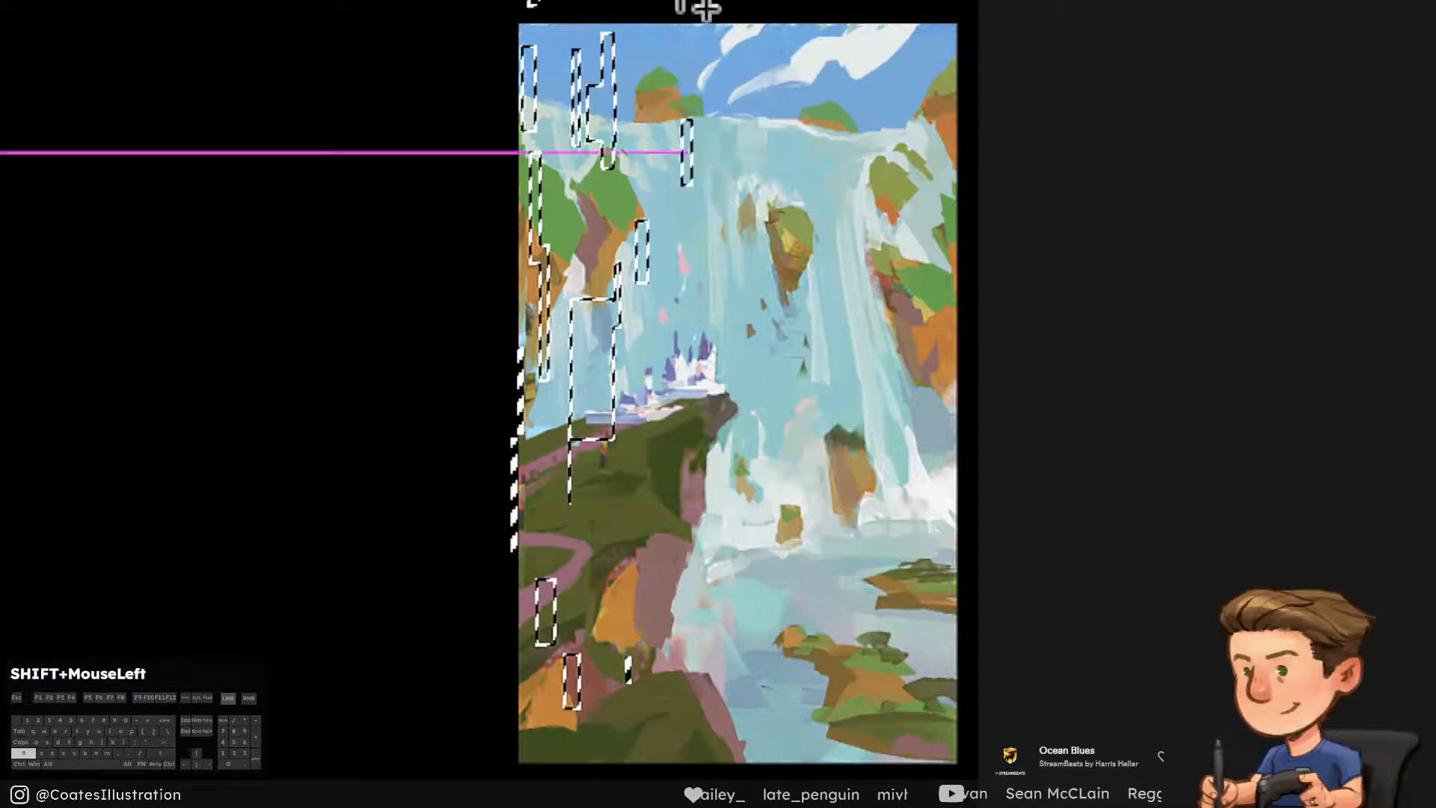
# Add tall rectangular strips to the selection over the central waterfall, castle, promontory edge and lower pool
pyautogui.moveTo(684, 2); pyautogui.dragTo(714, 64)
pyautogui.moveTo(762, 72); pyautogui.dragTo(766, 197)
pyautogui.moveTo(676, 106); pyautogui.dragTo(699, 268)
pyautogui.moveTo(699, 320); pyautogui.dragTo(705, 388)
pyautogui.moveTo(663, 417); pyautogui.dragTo(673, 535)
pyautogui.moveTo(648, 510); pyautogui.dragTo(674, 616)
pyautogui.moveTo(726, 226); pyautogui.dragTo(742, 361)
pyautogui.moveTo(717, 359); pyautogui.dragTo(748, 458)
pyautogui.moveTo(699, 602); pyautogui.dragTo(723, 639)
pyautogui.moveTo(765, 680); pyautogui.dragTo(781, 716)
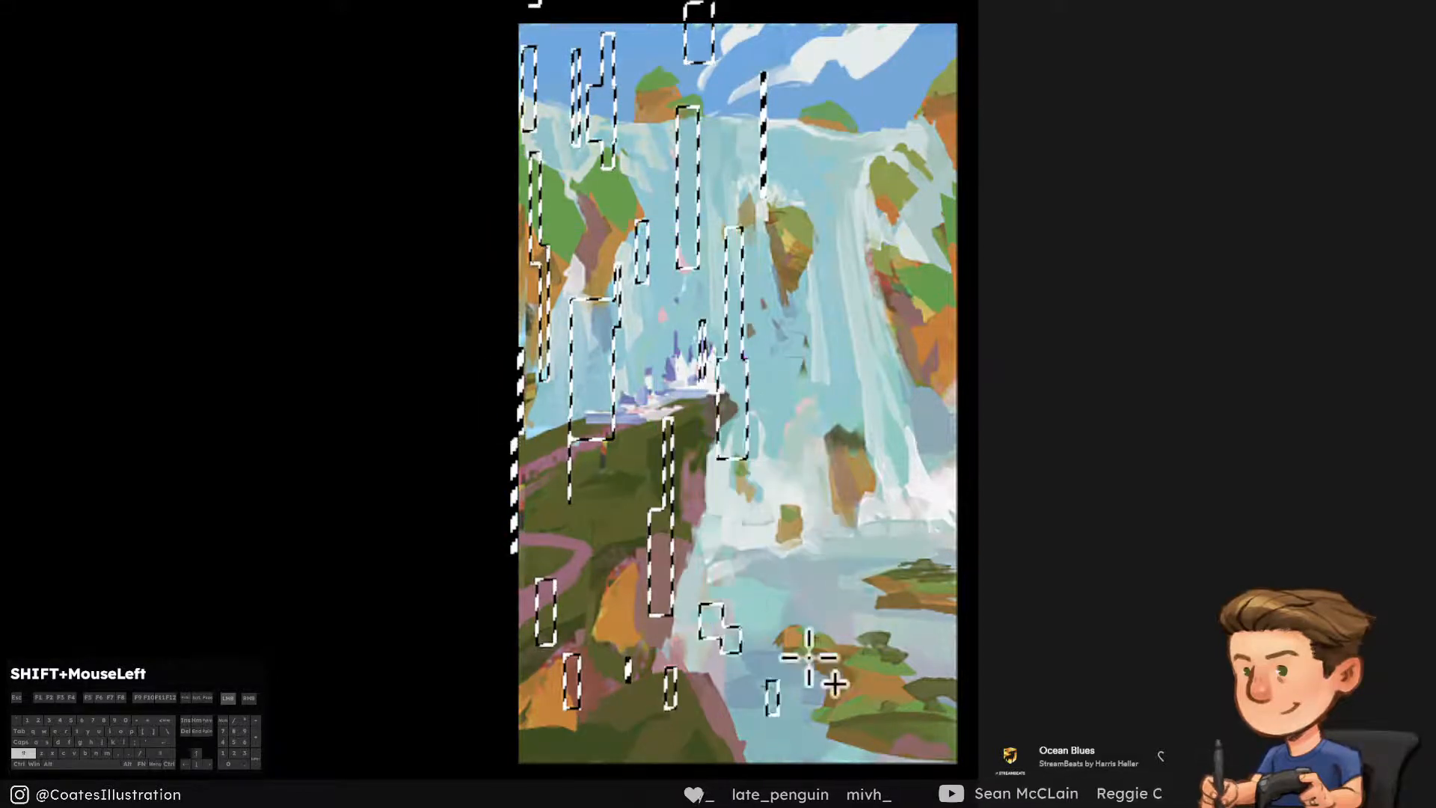
# Extend the selection with tall strips around the floating rock, right-hand falls and cliff, plus a wide block on the bottom-left slope
pyautogui.moveTo(776, 332); pyautogui.dragTo(783, 446)
pyautogui.moveTo(771, 203); pyautogui.dragTo(796, 333)
pyautogui.moveTo(795, 169); pyautogui.dragTo(813, 353)
pyautogui.moveTo(741, 73); pyautogui.dragTo(768, 138)
pyautogui.moveTo(810, 72); pyautogui.dragTo(820, 142)
pyautogui.moveTo(827, 56); pyautogui.dragTo(864, 114)
pyautogui.moveTo(869, 17); pyautogui.dragTo(861, 138)
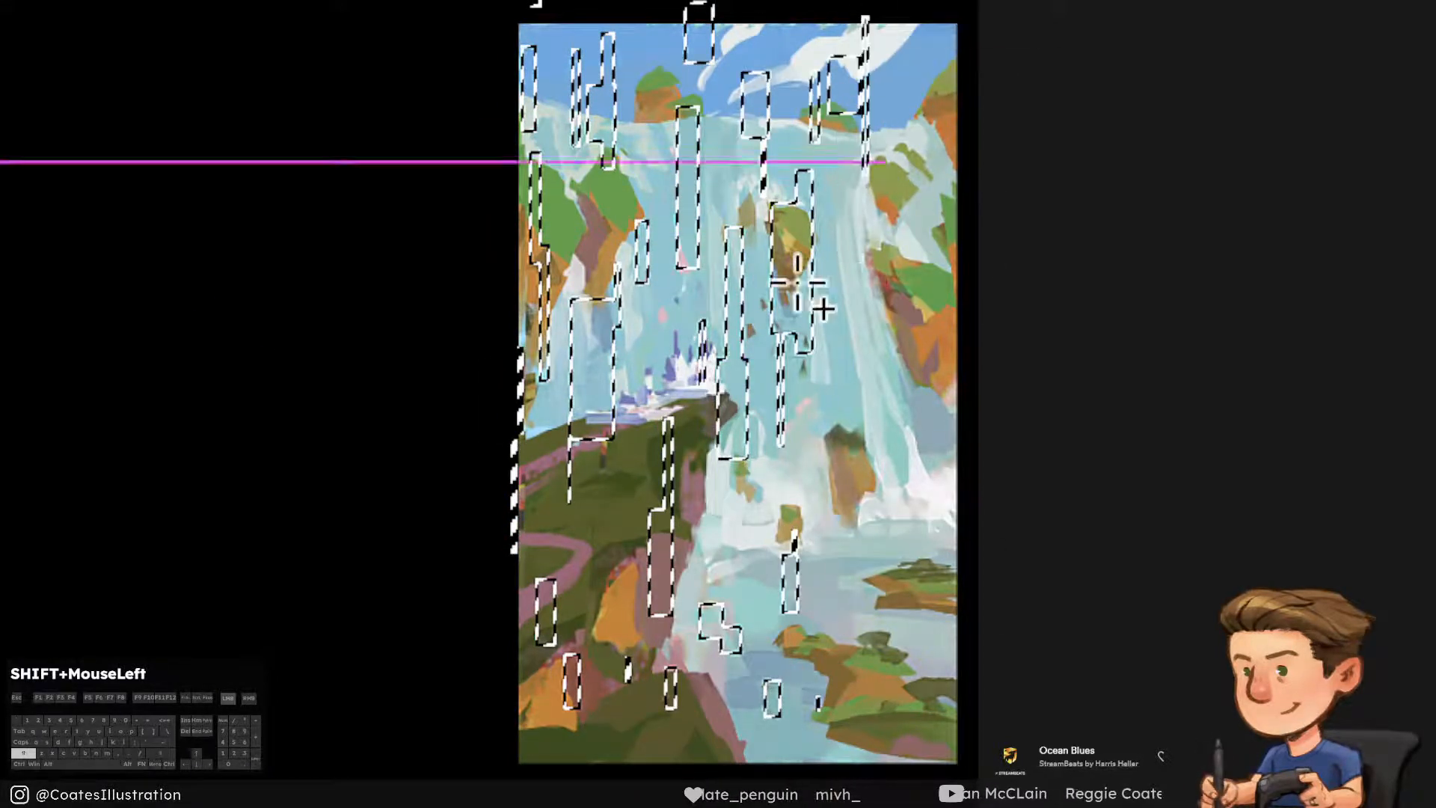
pyautogui.moveTo(797, 284); pyautogui.dragTo(823, 395)
pyautogui.moveTo(859, 138); pyautogui.dragTo(891, 284)
pyautogui.moveTo(918, 235); pyautogui.dragTo(868, 420)
pyautogui.moveTo(832, 410); pyautogui.dragTo(819, 513)
pyautogui.moveTo(867, 606); pyautogui.dragTo(859, 680)
pyautogui.moveTo(527, 761); pyautogui.dragTo(621, 722)
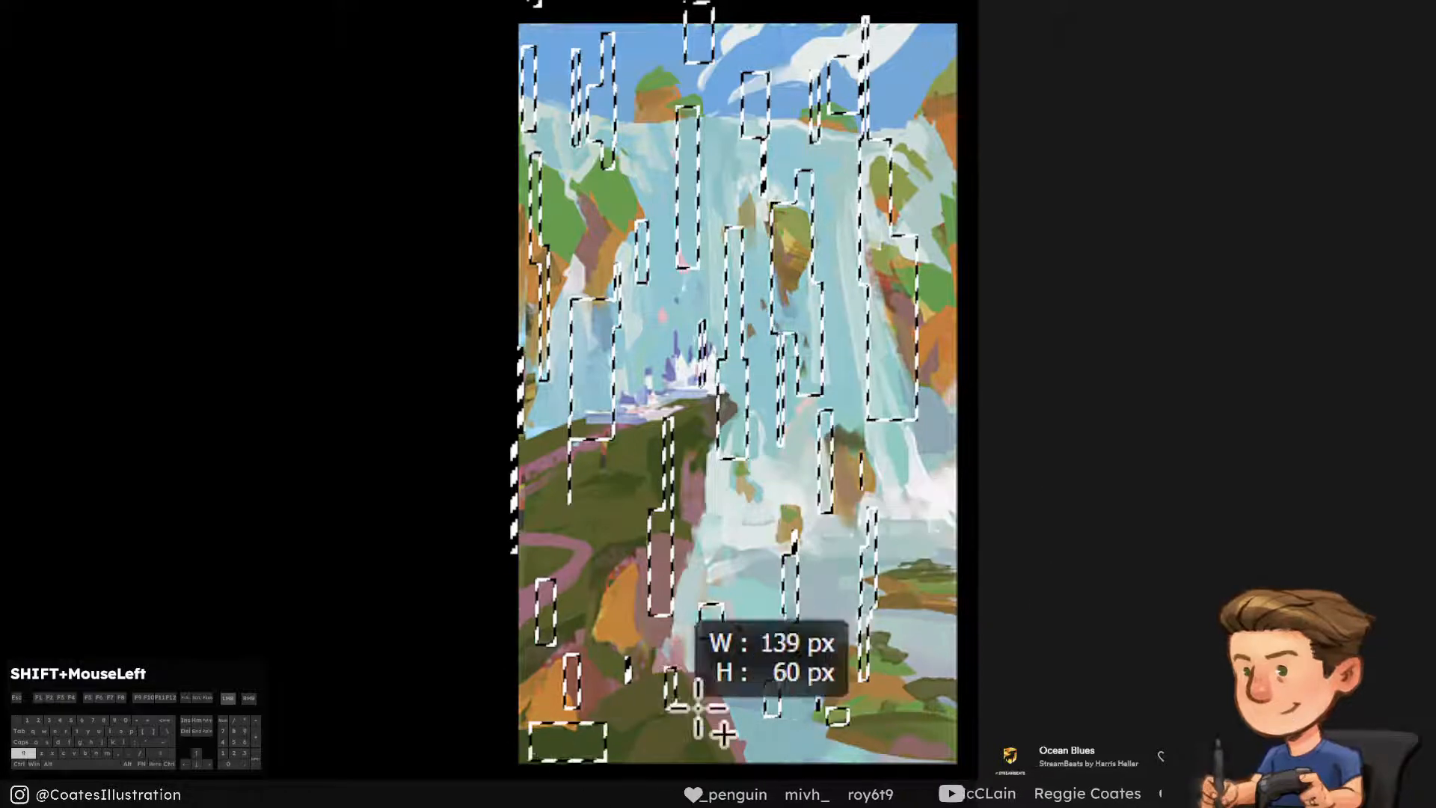
# Add wider rectangular blocks to the selection across the lower pool, the foam, the castle base and the waterfall's crest
pyautogui.moveTo(782, 680); pyautogui.dragTo(820, 723)
pyautogui.moveTo(826, 725); pyautogui.dragTo(849, 708)
pyautogui.moveTo(820, 508); pyautogui.dragTo(728, 492)
pyautogui.moveTo(528, 429); pyautogui.dragTo(552, 397)
pyautogui.moveTo(671, 384); pyautogui.dragTo(755, 410)
pyautogui.moveTo(771, 227); pyautogui.dragTo(715, 276)
pyautogui.moveTo(819, 132); pyautogui.dragTo(856, 119)
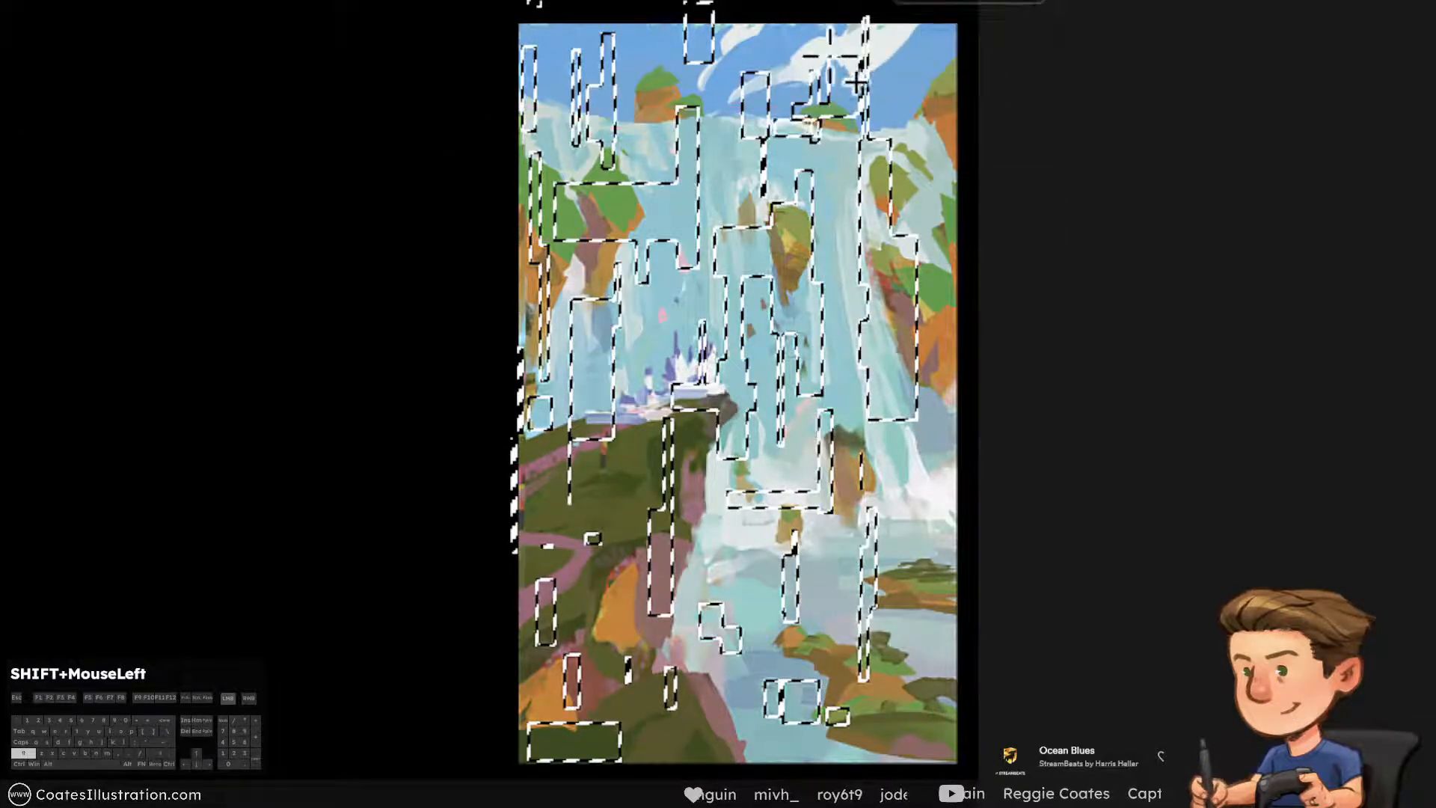
# Break up the selection with overlapping added and subtracted rectangles across the central waterfall, left cliff and castle area
pyautogui.moveTo(705, 335); pyautogui.dragTo(755, 389)
pyautogui.moveTo(699, 79); pyautogui.dragTo(812, 155)
pyautogui.moveTo(793, 215); pyautogui.dragTo(705, 291)
pyautogui.moveTo(746, 335); pyautogui.dragTo(805, 417)
pyautogui.moveTo(554, 240); pyautogui.dragTo(662, 183)
pyautogui.moveTo(820, 116); pyautogui.dragTo(829, 103)
pyautogui.moveTo(703, 308); pyautogui.dragTo(706, 254)
pyautogui.moveTo(774, 139); pyautogui.dragTo(677, 157)
pyautogui.moveTo(785, 77); pyautogui.dragTo(808, 243)
pyautogui.moveTo(585, 230); pyautogui.dragTo(569, 219)
pyautogui.moveTo(774, 215); pyautogui.dragTo(718, 241)
pyautogui.moveTo(726, 412); pyautogui.dragTo(756, 498)
pyautogui.moveTo(643, 341); pyautogui.dragTo(822, 379)
pyautogui.moveTo(906, 364); pyautogui.dragTo(894, 338)
pyautogui.moveTo(773, 166); pyautogui.dragTo(792, 240)
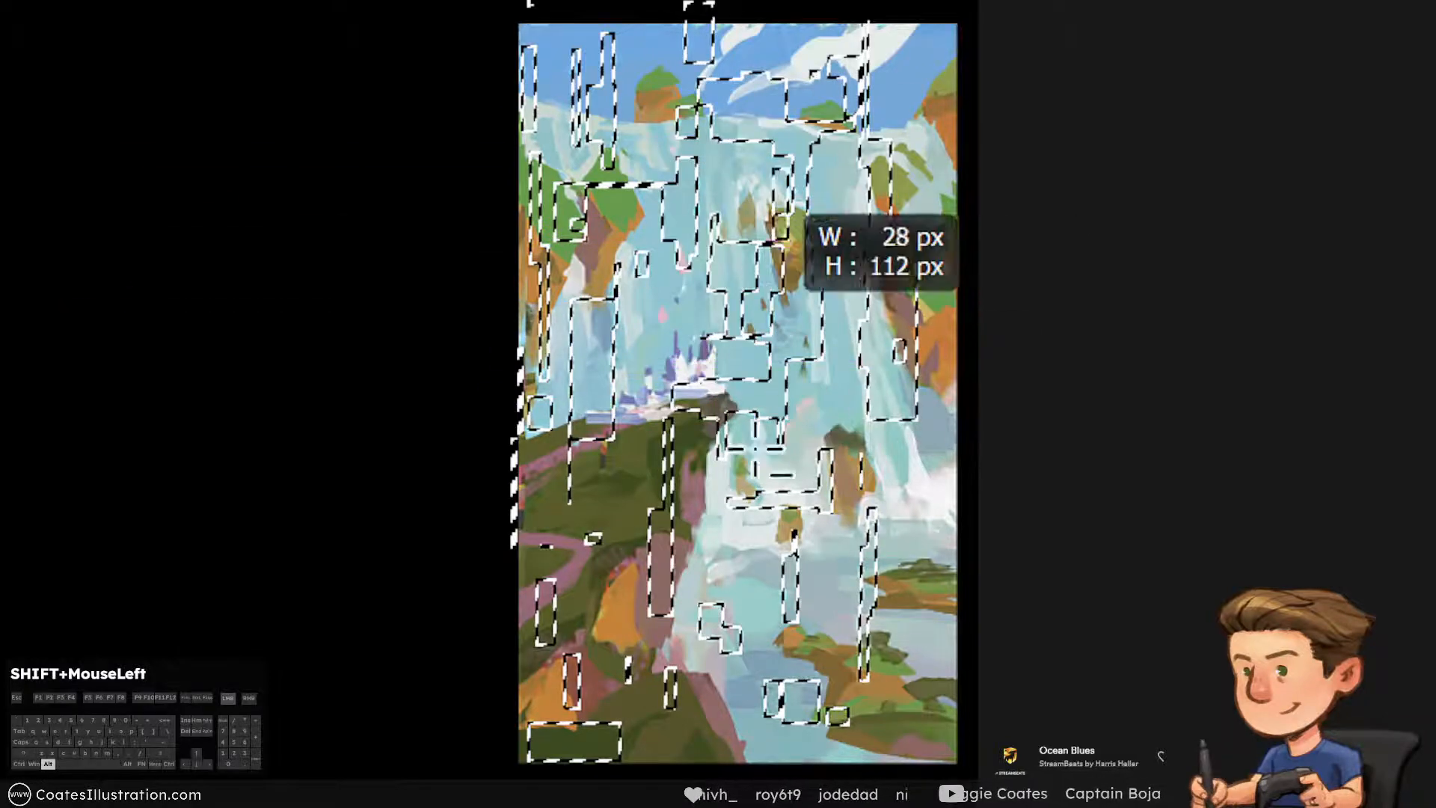
# Vary the selection with small rectangles near the castle and slope and larger blocks around the waterfall's base
pyautogui.moveTo(722, 653); pyautogui.dragTo(741, 640)
pyautogui.moveTo(608, 280); pyautogui.dragTo(624, 300)
pyautogui.moveTo(677, 365); pyautogui.dragTo(643, 402)
pyautogui.moveTo(773, 389); pyautogui.dragTo(820, 512)
pyautogui.moveTo(607, 488); pyautogui.dragTo(637, 533)
pyautogui.moveTo(753, 426); pyautogui.dragTo(842, 452)
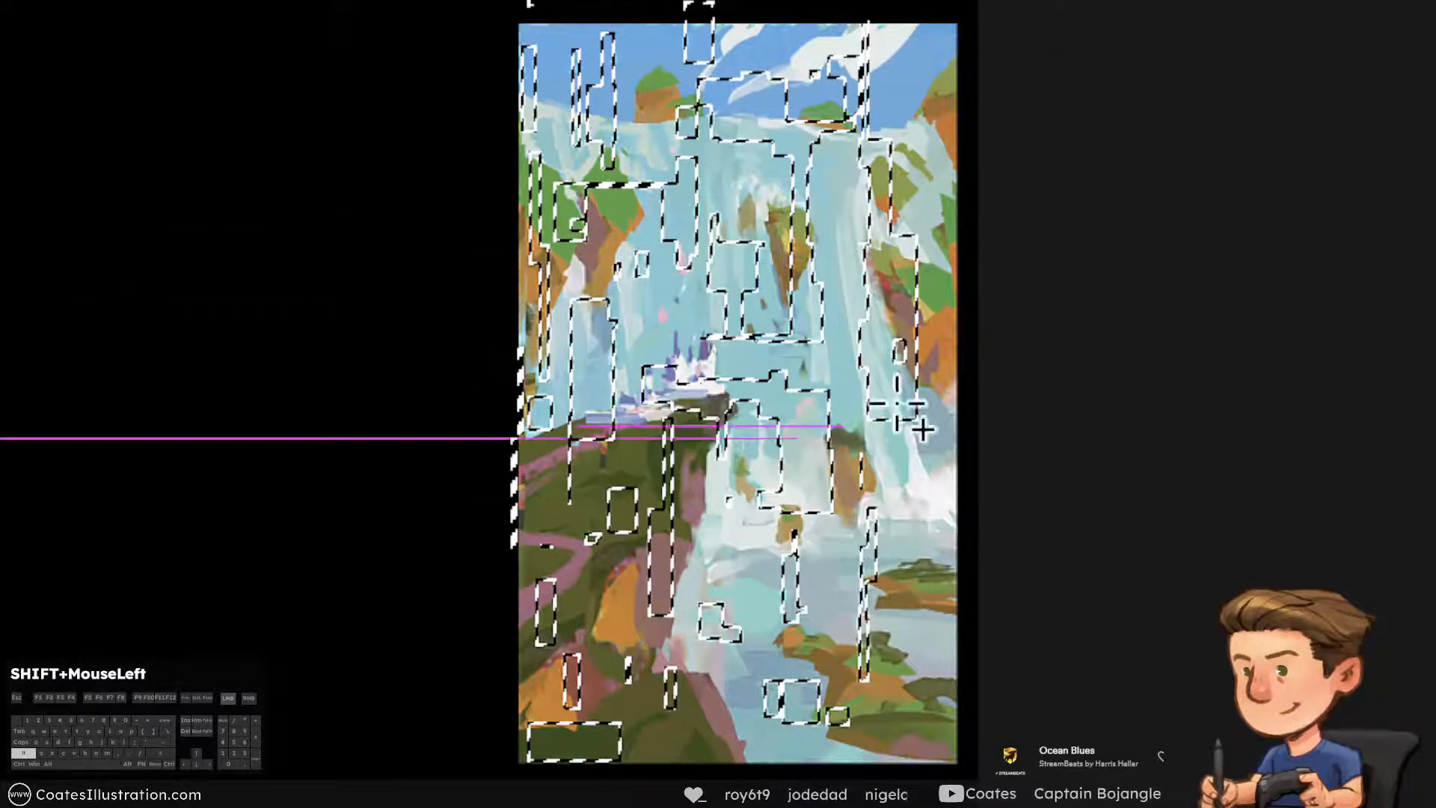
pyautogui.moveTo(757, 228); pyautogui.dragTo(714, 273)
pyautogui.moveTo(796, 597); pyautogui.dragTo(813, 632)
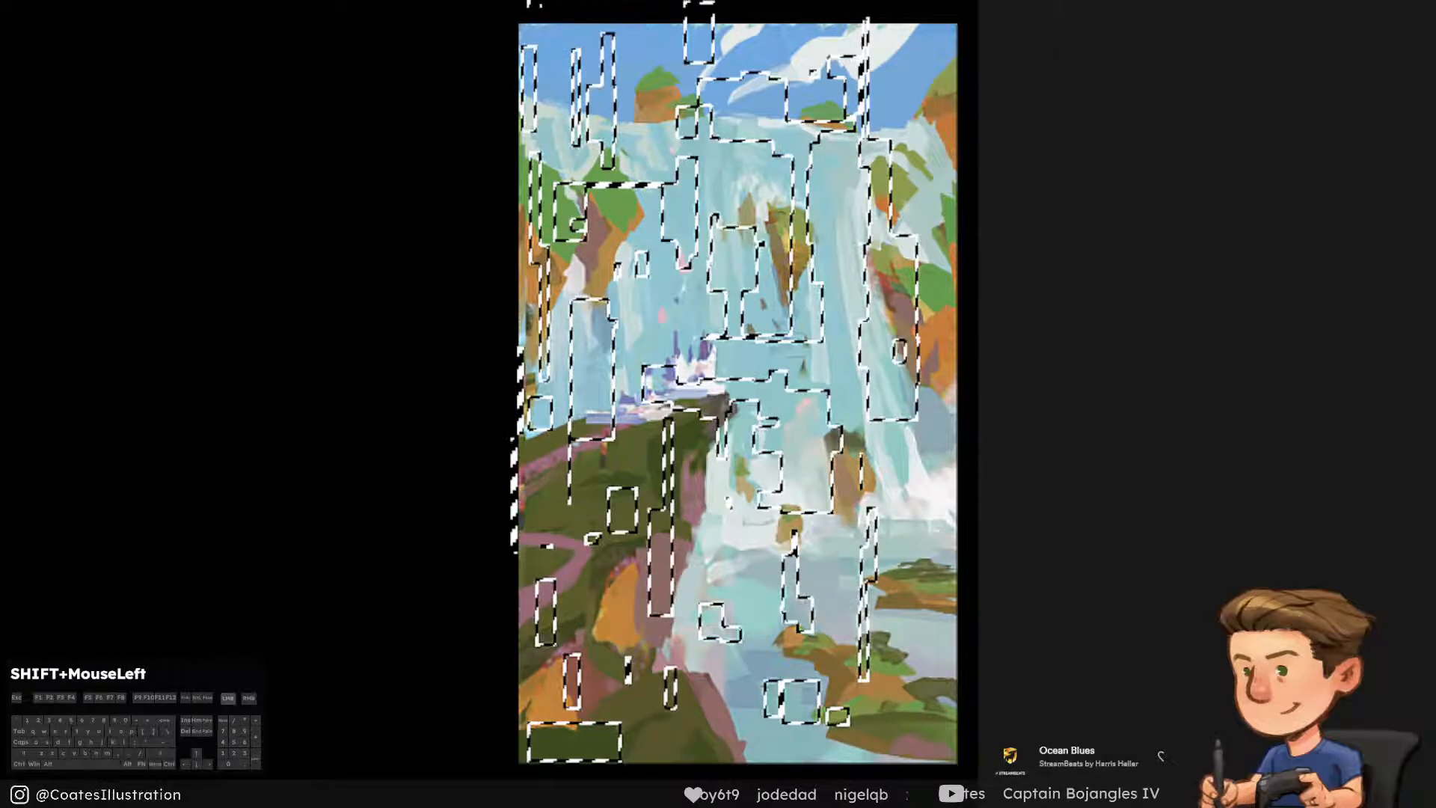
# Subtract rectangular areas from the selection at the waterfall's crest and elliptical areas around the floating rock, foam and promontory
pyautogui.moveTo(736, 126); pyautogui.dragTo(622, 188)
pyautogui.moveTo(838, 127); pyautogui.dragTo(906, 219)
pyautogui.moveTo(796, 256); pyautogui.dragTo(837, 333)
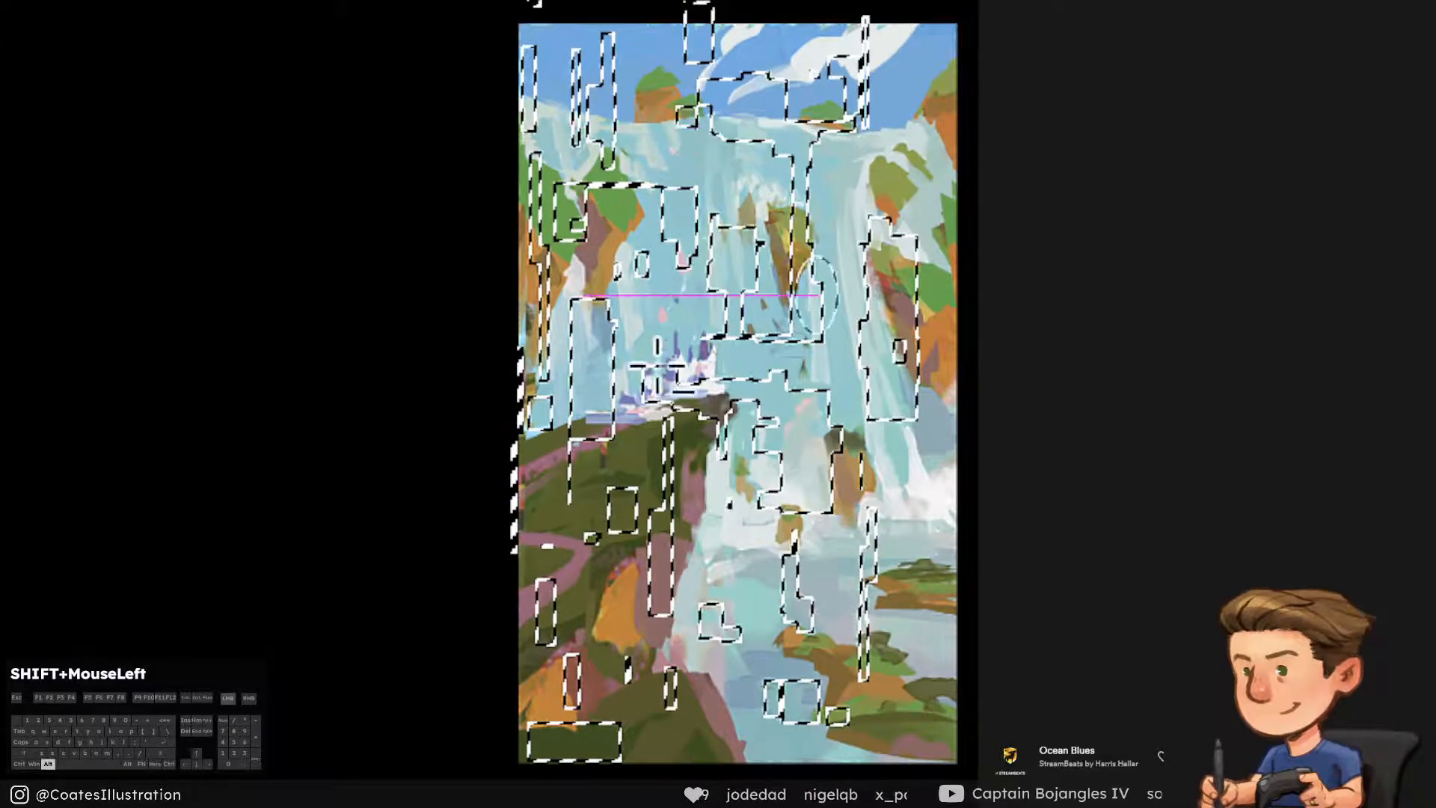
pyautogui.moveTo(683, 444); pyautogui.dragTo(686, 450)
pyautogui.moveTo(814, 483); pyautogui.dragTo(851, 527)
pyautogui.moveTo(778, 614); pyautogui.dragTo(722, 673)
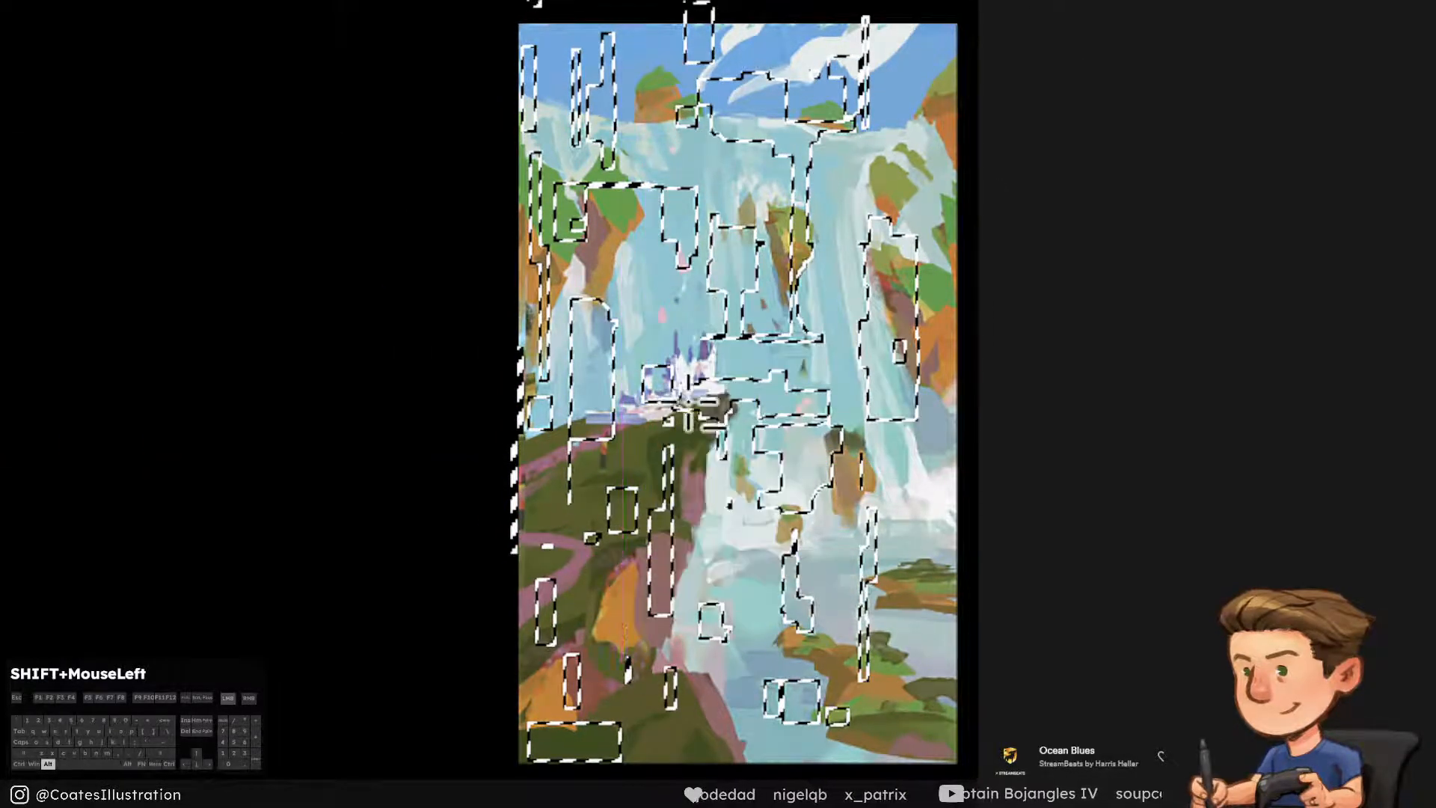
pyautogui.moveTo(676, 388); pyautogui.dragTo(770, 479)
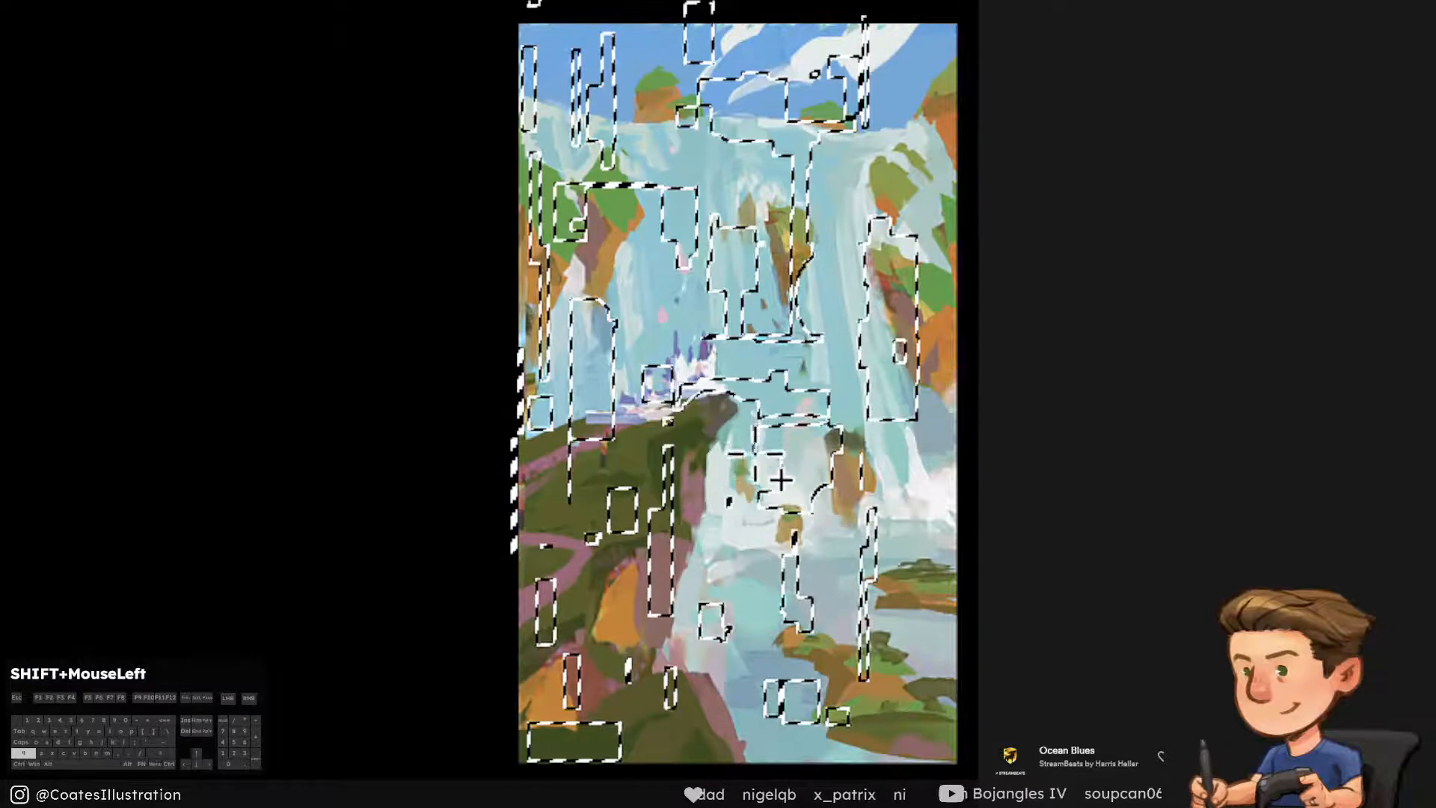
# Shape the selection with round and thin elliptical pieces over the waterfall, left cliff, orange foreground rock, pool and right edge
pyautogui.moveTo(736, 118); pyautogui.dragTo(667, 166)
pyautogui.moveTo(844, 153); pyautogui.dragTo(766, 213)
pyautogui.moveTo(623, 179); pyautogui.dragTo(587, 236)
pyautogui.moveTo(625, 407)
pyautogui.mouseDown()
pyautogui.moveTo(611, 523)
pyautogui.moveTo(656, 649)
pyautogui.mouseUp()
pyautogui.moveTo(669, 627); pyautogui.dragTo(747, 669)
pyautogui.moveTo(819, 452); pyautogui.dragTo(738, 511)
pyautogui.moveTo(913, 495)
pyautogui.mouseDown()
pyautogui.moveTo(864, 630)
pyautogui.moveTo(900, 604)
pyautogui.mouseUp()
pyautogui.moveTo(518, 438); pyautogui.dragTo(511, 583)
pyautogui.moveTo(720, 668); pyautogui.dragTo(827, 699)
pyautogui.moveTo(591, 283); pyautogui.dragTo(687, 308)
pyautogui.moveTo(841, 63); pyautogui.dragTo(890, 59)
pyautogui.moveTo(950, 40); pyautogui.dragTo(936, 285)
pyautogui.moveTo(853, 261); pyautogui.dragTo(820, 318)
pyautogui.moveTo(738, 143); pyautogui.dragTo(803, 168)
pyautogui.moveTo(868, 280); pyautogui.dragTo(892, 200)
pyautogui.moveTo(794, 262); pyautogui.dragTo(843, 160)
pyautogui.moveTo(677, 493); pyautogui.dragTo(708, 393)
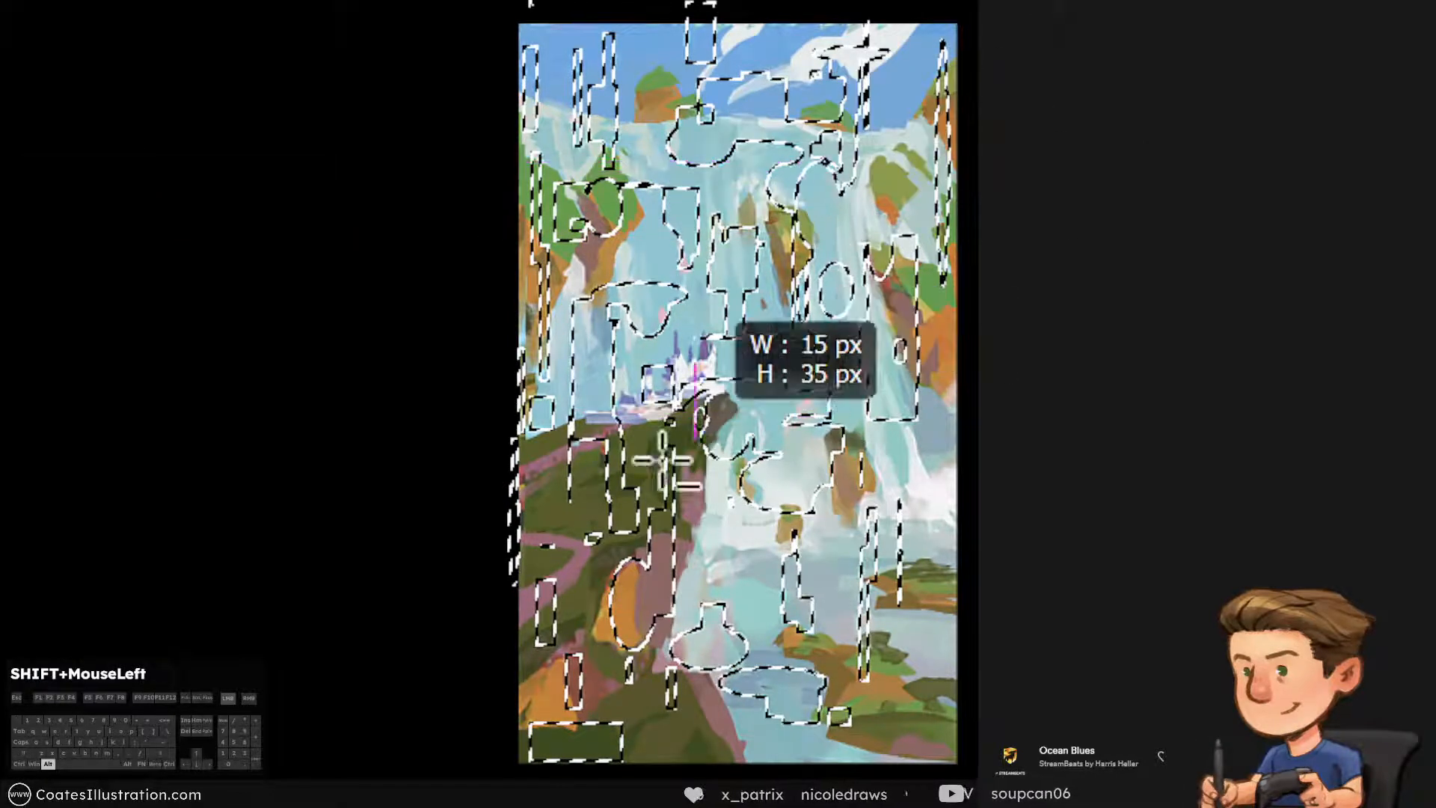
# Refine the selection with ellipses around the castle, foreground slope and pool, and add thin pieces along the right edge
pyautogui.moveTo(615, 506); pyautogui.dragTo(618, 415)
pyautogui.moveTo(600, 331); pyautogui.dragTo(672, 397)
pyautogui.moveTo(812, 562); pyautogui.dragTo(833, 470)
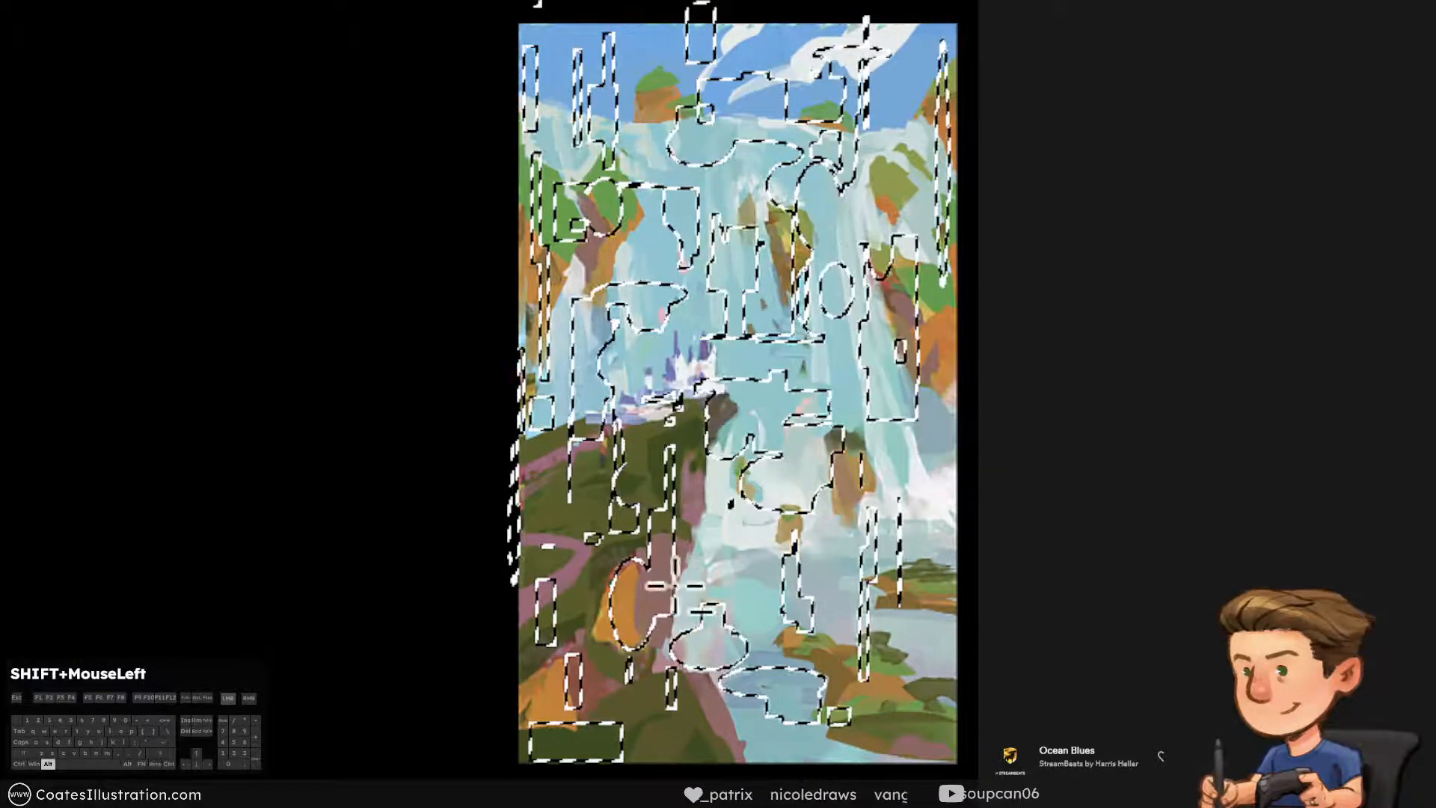
pyautogui.moveTo(694, 561); pyautogui.dragTo(656, 652)
pyautogui.moveTo(677, 425); pyautogui.dragTo(669, 340)
pyautogui.moveTo(707, 374); pyautogui.dragTo(778, 347)
pyautogui.moveTo(565, 561); pyautogui.dragTo(580, 617)
pyautogui.moveTo(626, 362); pyautogui.dragTo(598, 411)
pyautogui.moveTo(944, 389); pyautogui.dragTo(963, 504)
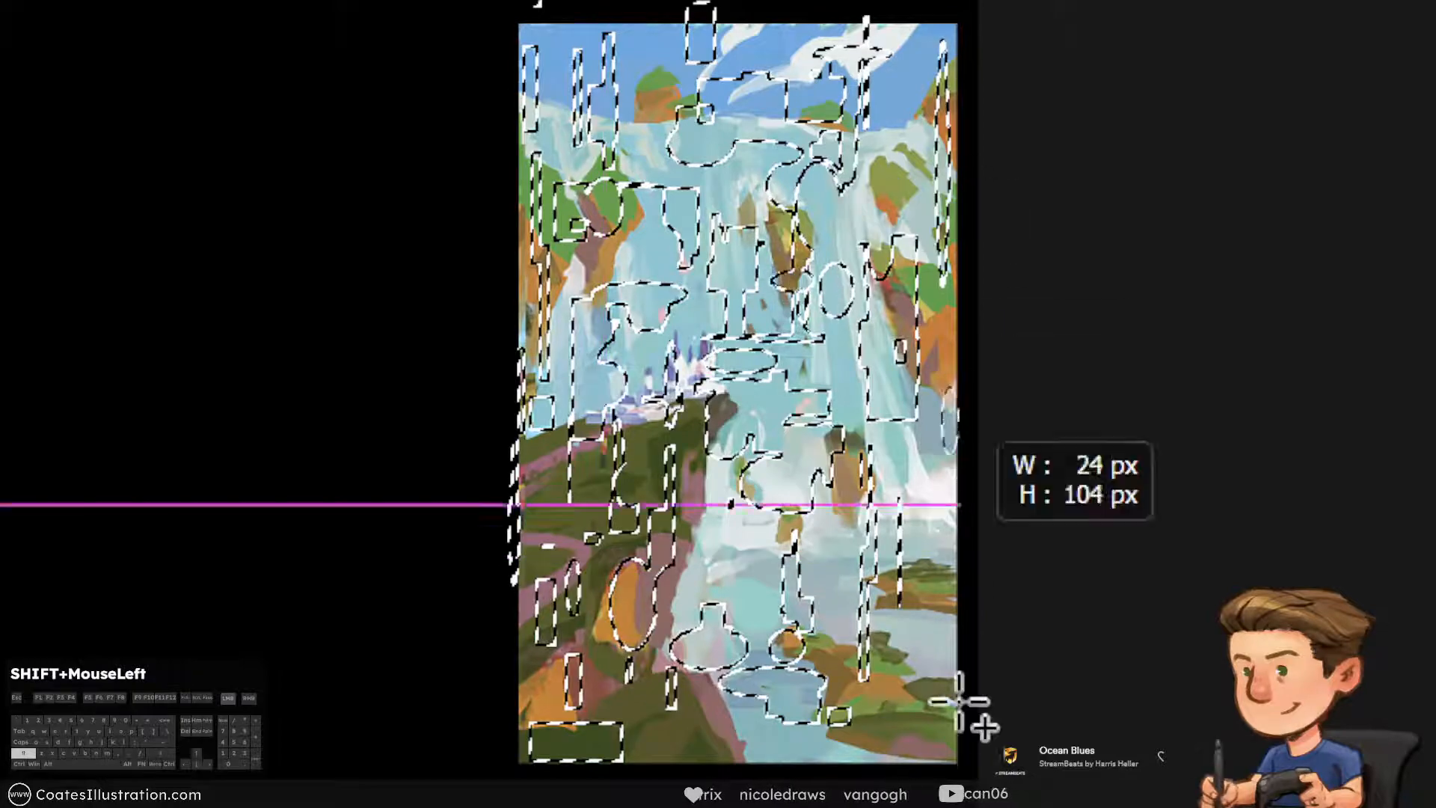
pyautogui.moveTo(962, 702); pyautogui.dragTo(954, 757)
pyautogui.moveTo(774, 267); pyautogui.dragTo(813, 292)
pyautogui.moveTo(769, 629); pyautogui.dragTo(806, 664)
# Copy the selected patches to their own layer, clear the selection and flip the patches horizontally
pyautogui.hotkey('ctrl', ',')
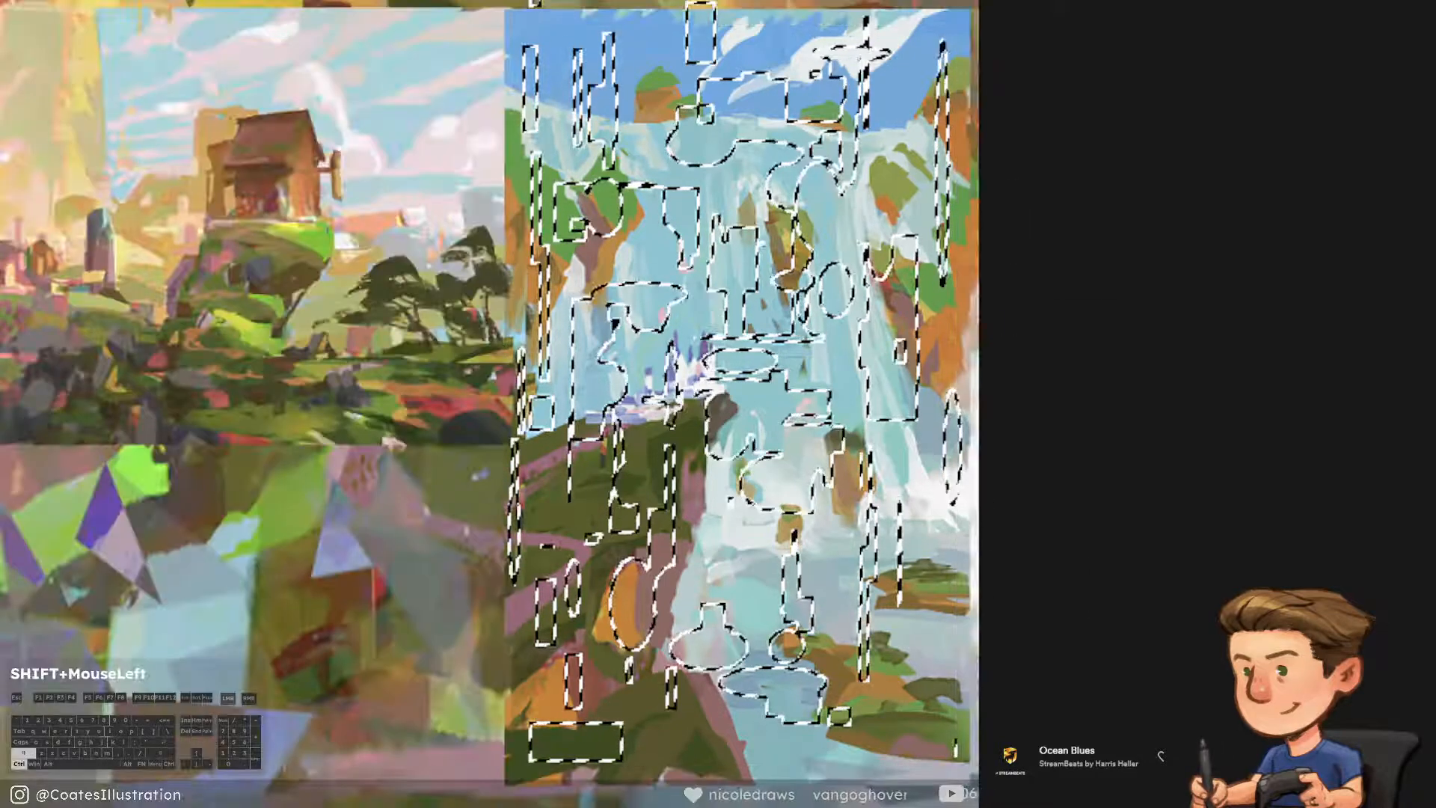
pyautogui.hotkey('ctrl', ',')
pyautogui.hotkey('ctrl', 'd')
pyautogui.hotkey('ctrl', 't')
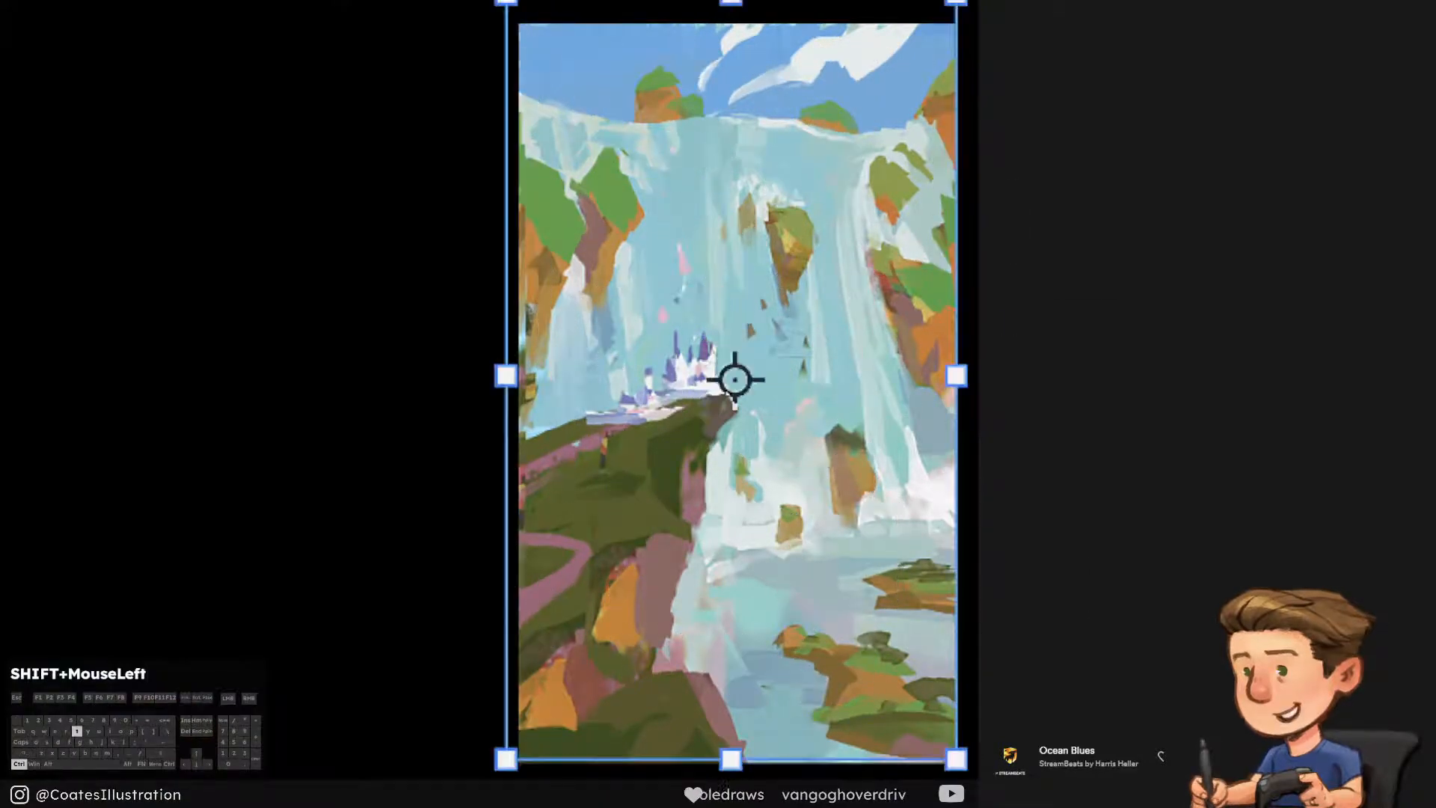
pyautogui.rightClick(802, 552)
pyautogui.click(897, 804)
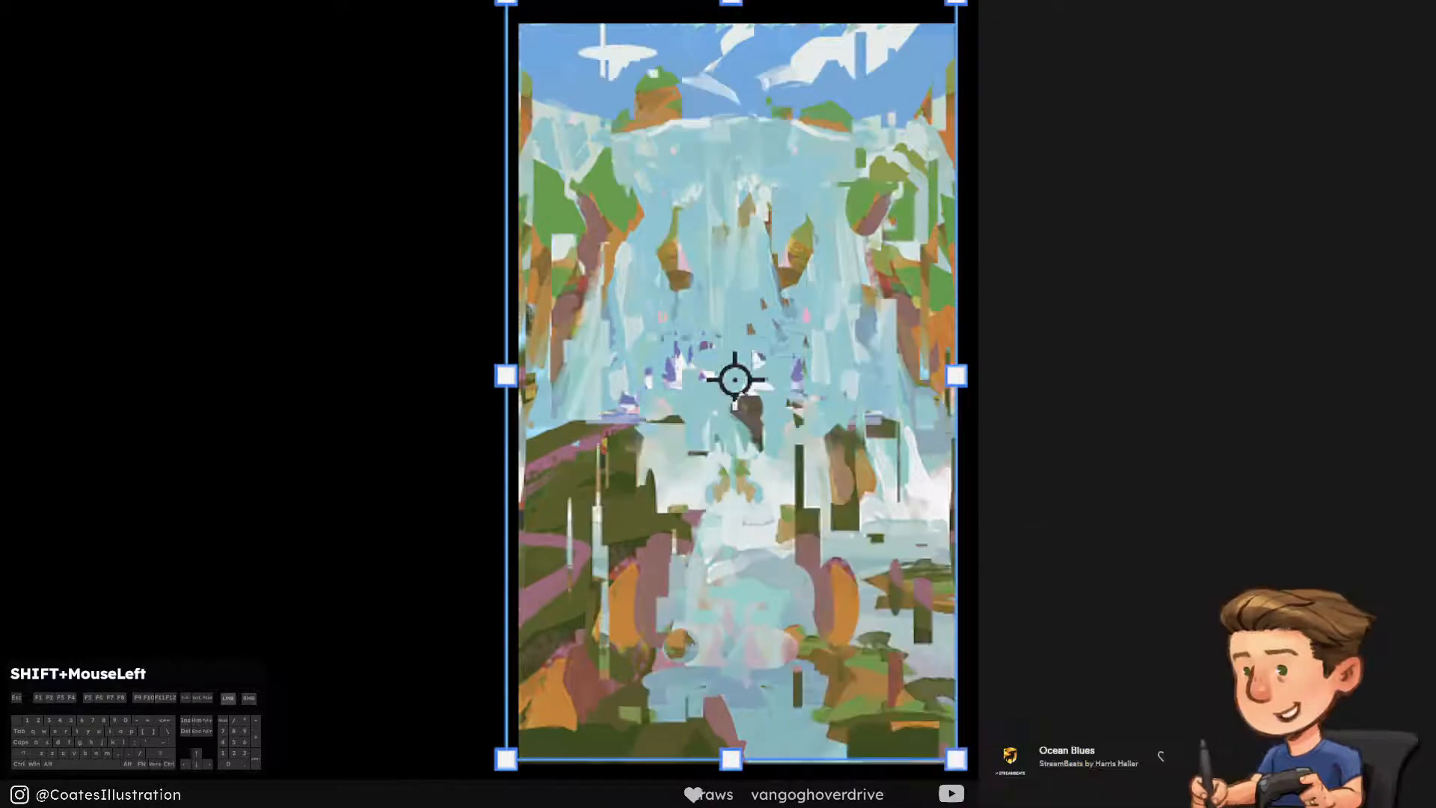
pyautogui.press('Return')
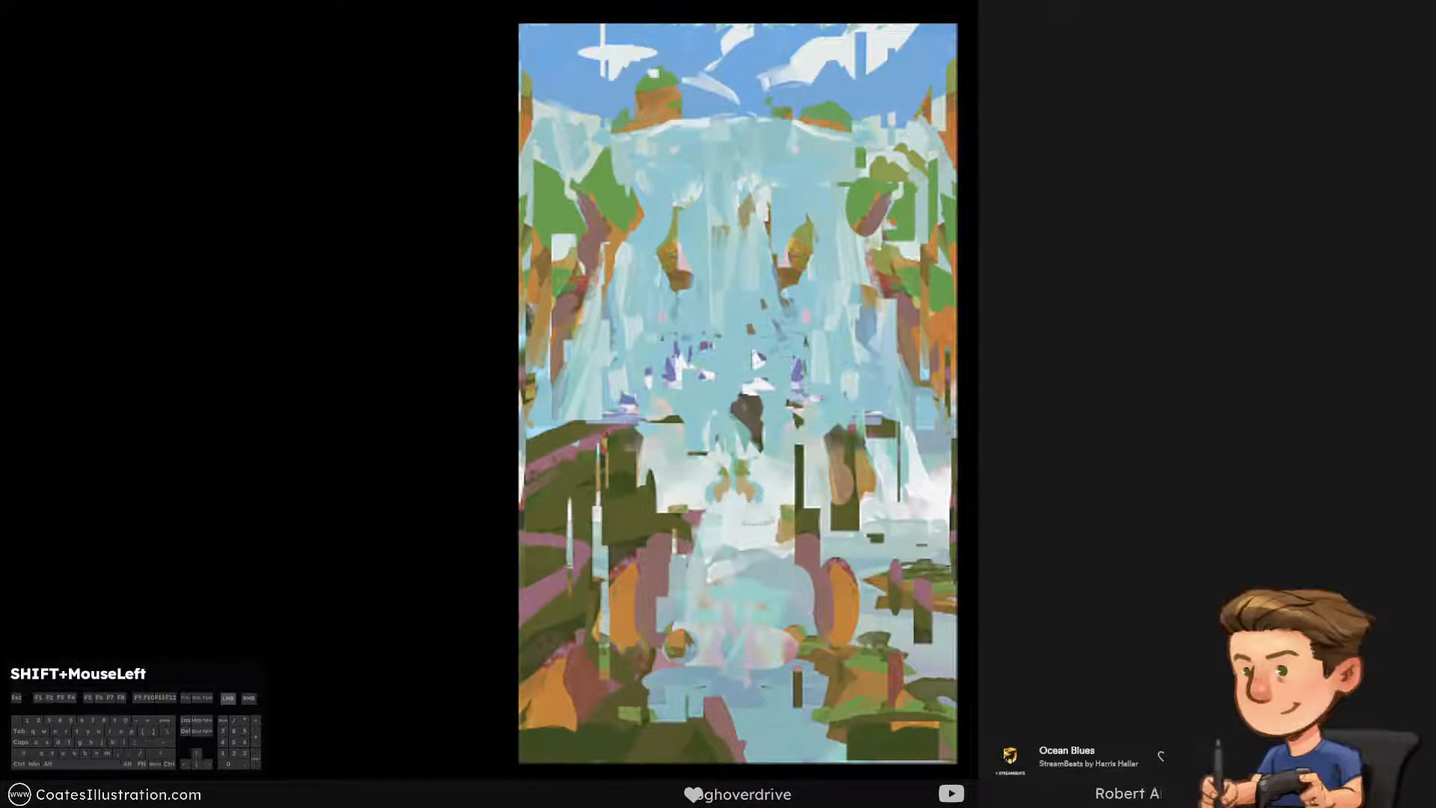
# Distort the mirrored patches by pulling their corners so the left side is shorter than the right, and apply the transformation
pyautogui.hotkey('ctrl', 't')
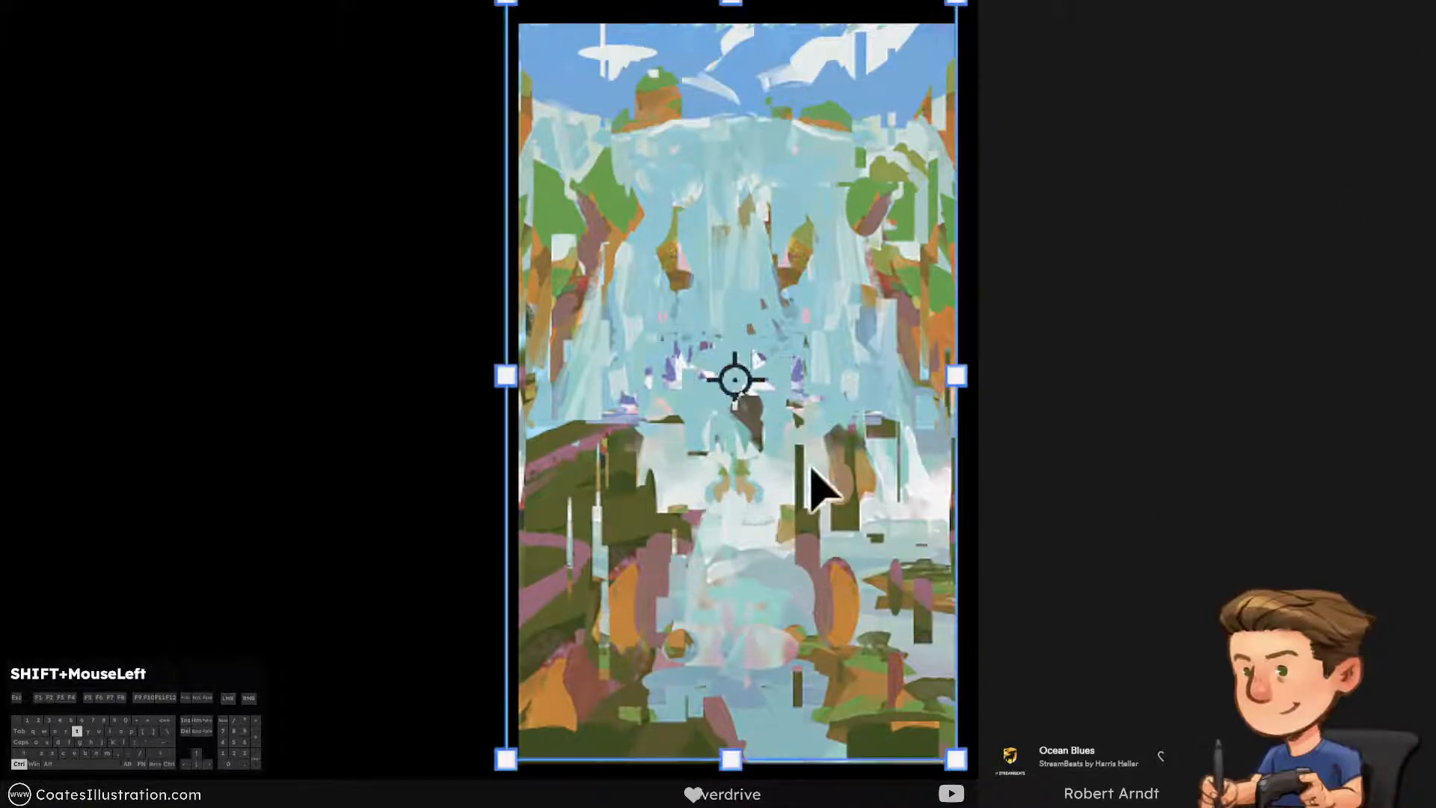
pyautogui.rightClick(798, 479)
pyautogui.click(909, 607)
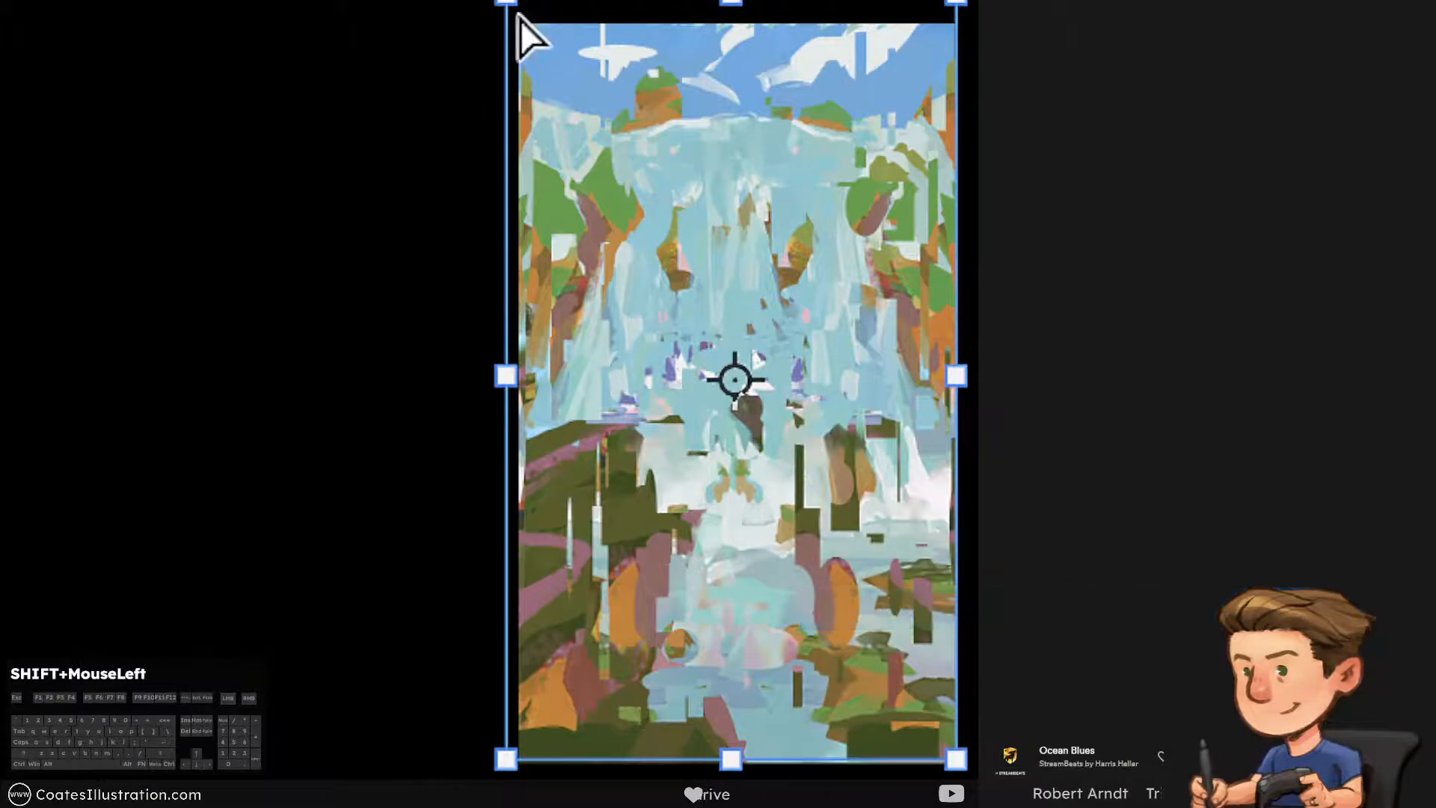
pyautogui.moveTo(514, 13); pyautogui.dragTo(568, 74)
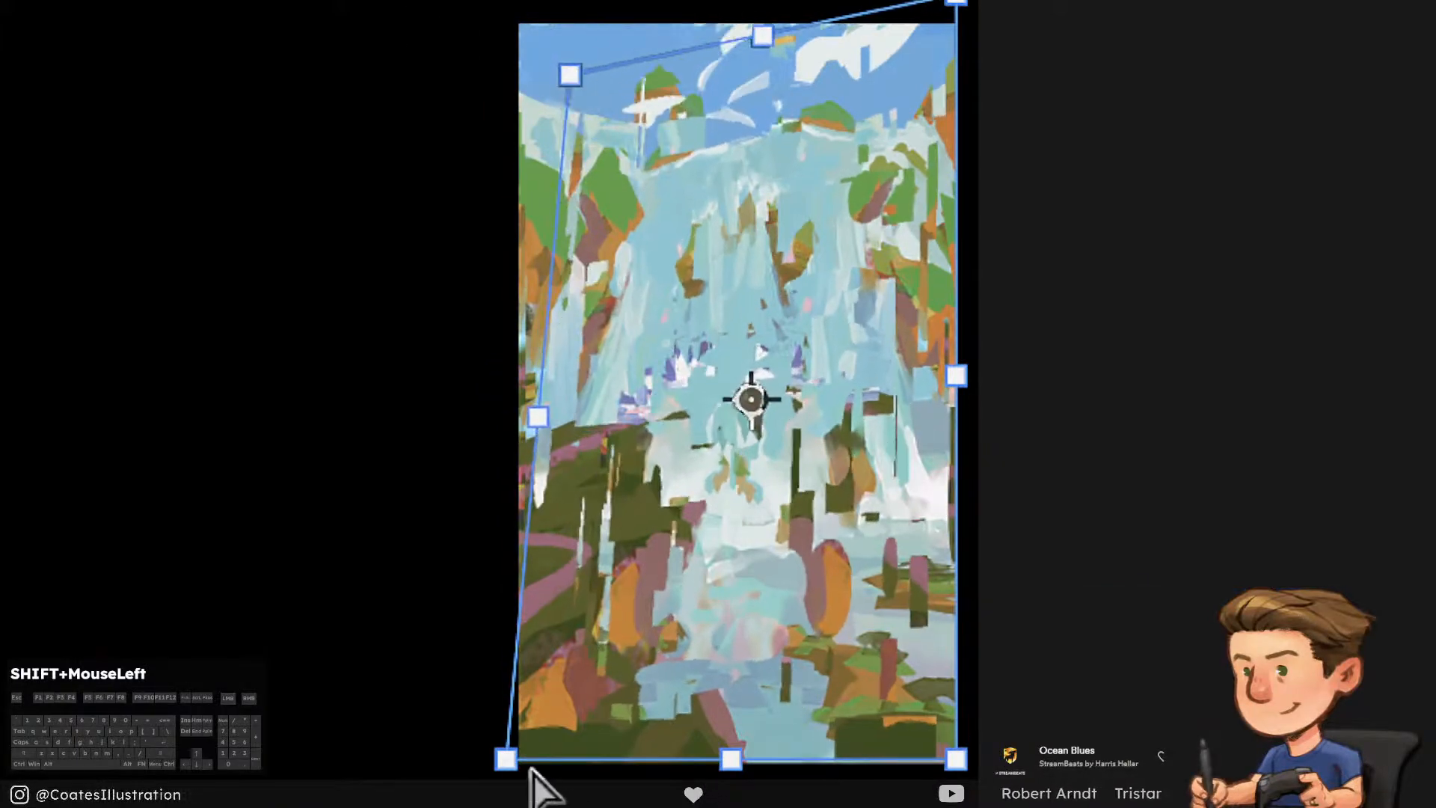
pyautogui.moveTo(532, 763); pyautogui.dragTo(545, 699)
pyautogui.moveTo(967, 0); pyautogui.dragTo(987, 147)
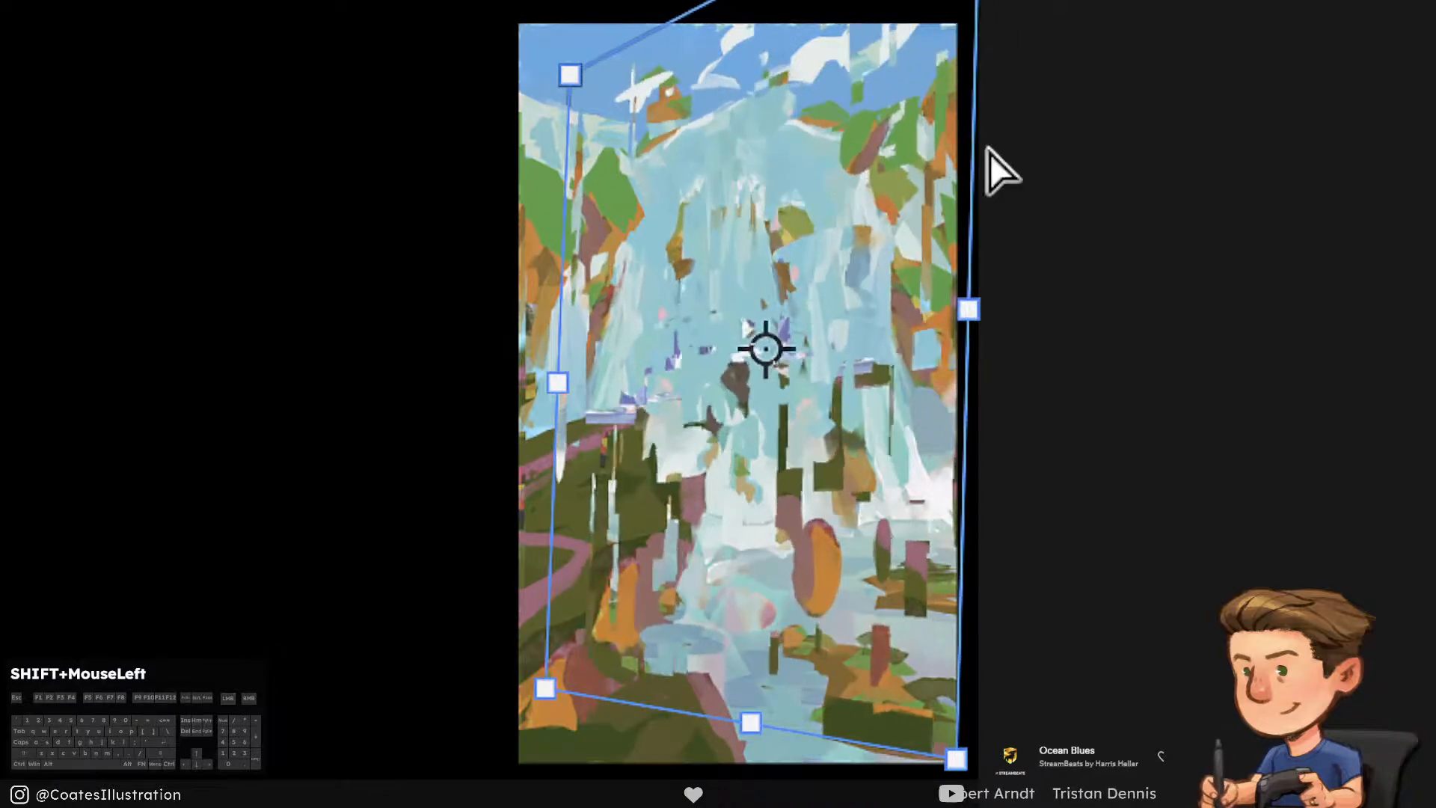
pyautogui.moveTo(957, 758); pyautogui.dragTo(1010, 780)
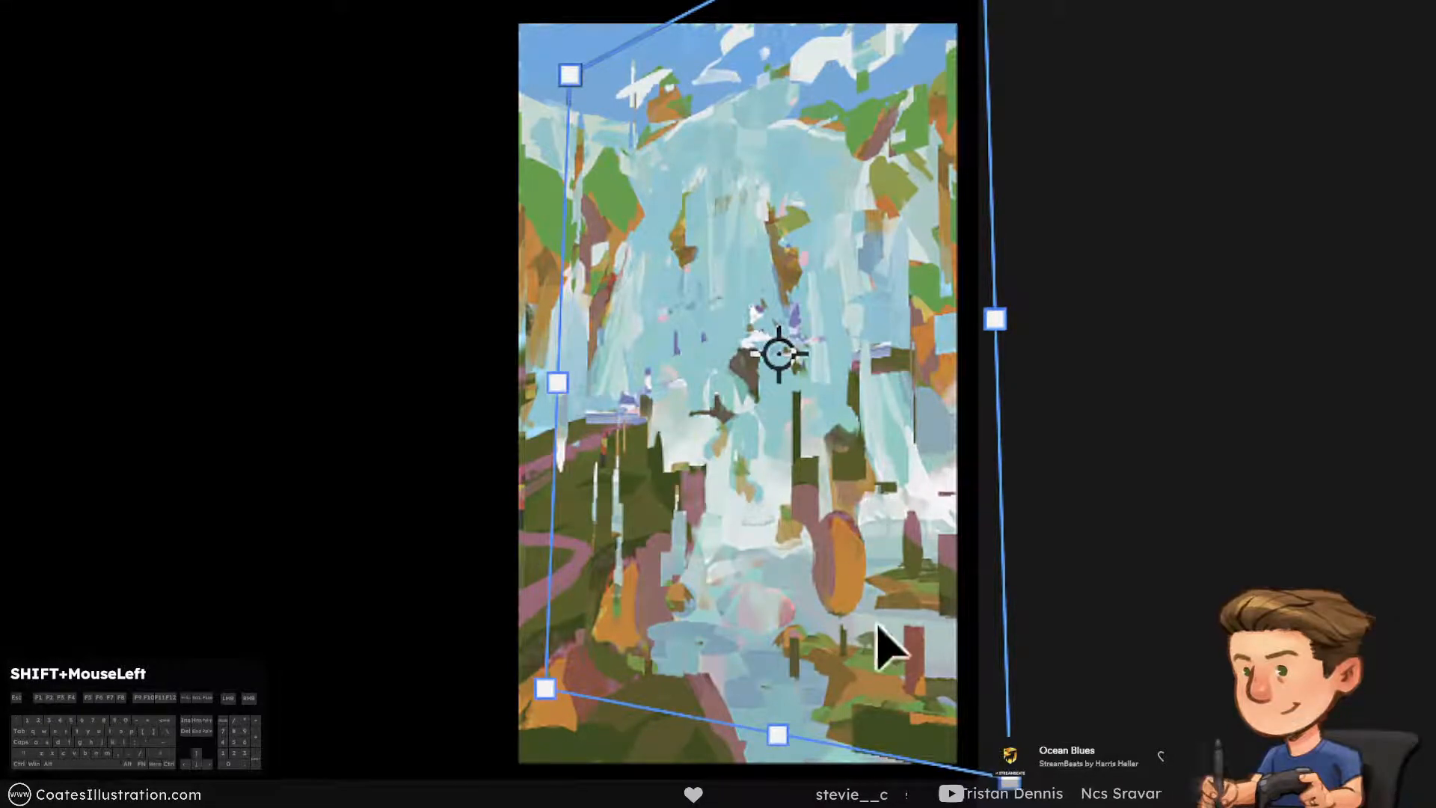
pyautogui.moveTo(566, 602); pyautogui.dragTo(554, 637)
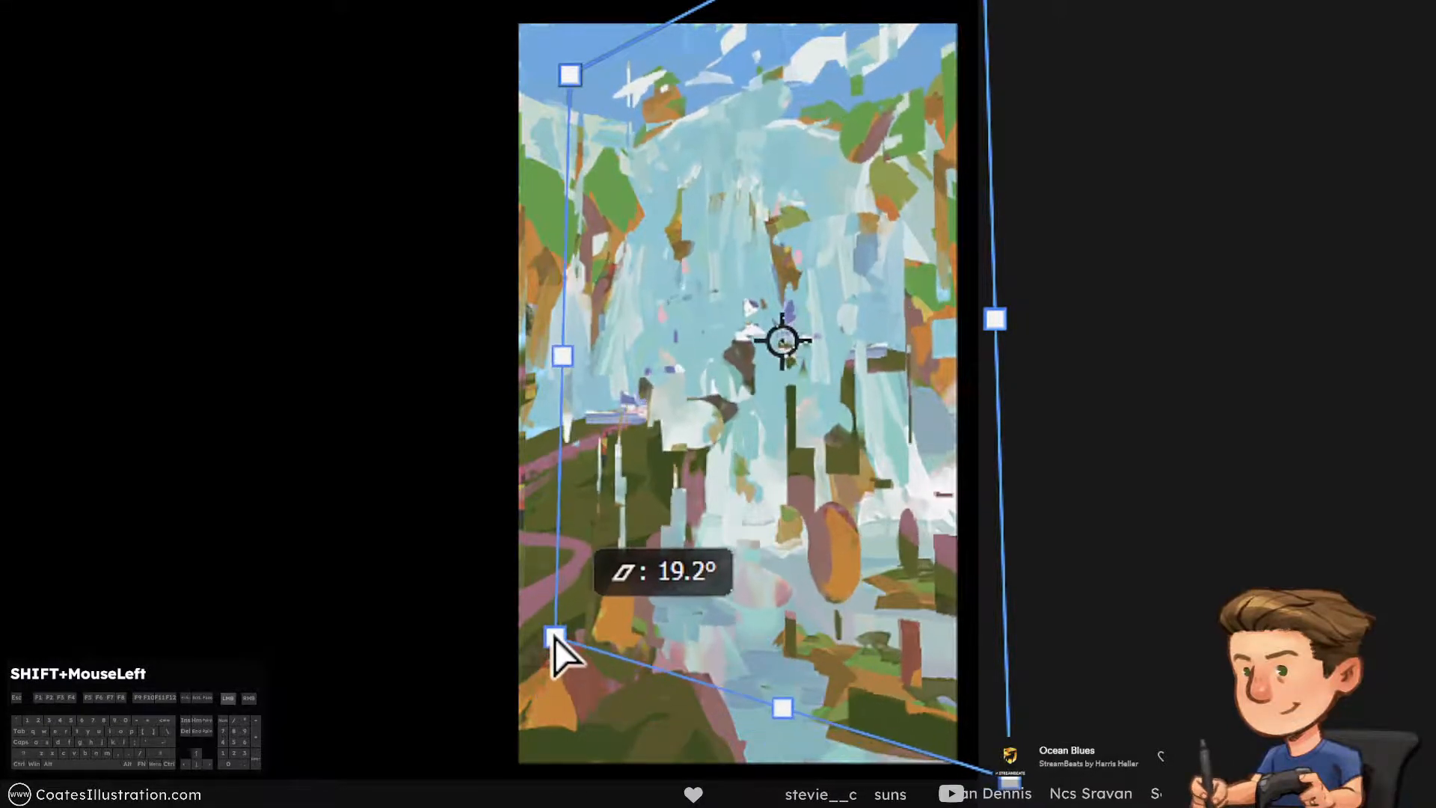
pyautogui.moveTo(561, 345)
pyautogui.mouseDown()
pyautogui.moveTo(532, 357)
pyautogui.moveTo(557, 353)
pyautogui.mouseUp()
pyautogui.moveTo(566, 73); pyautogui.dragTo(571, 88)
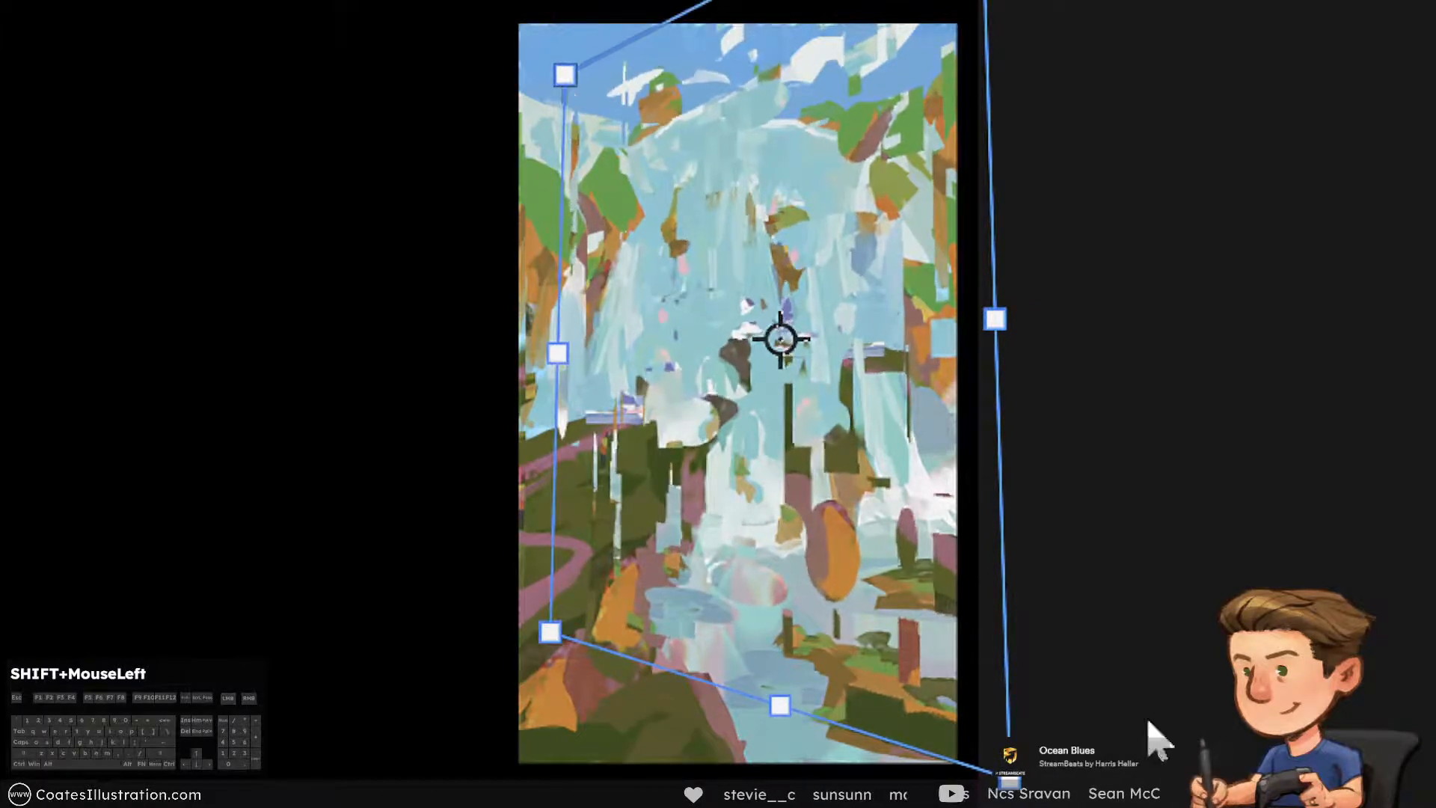
pyautogui.press('Return')
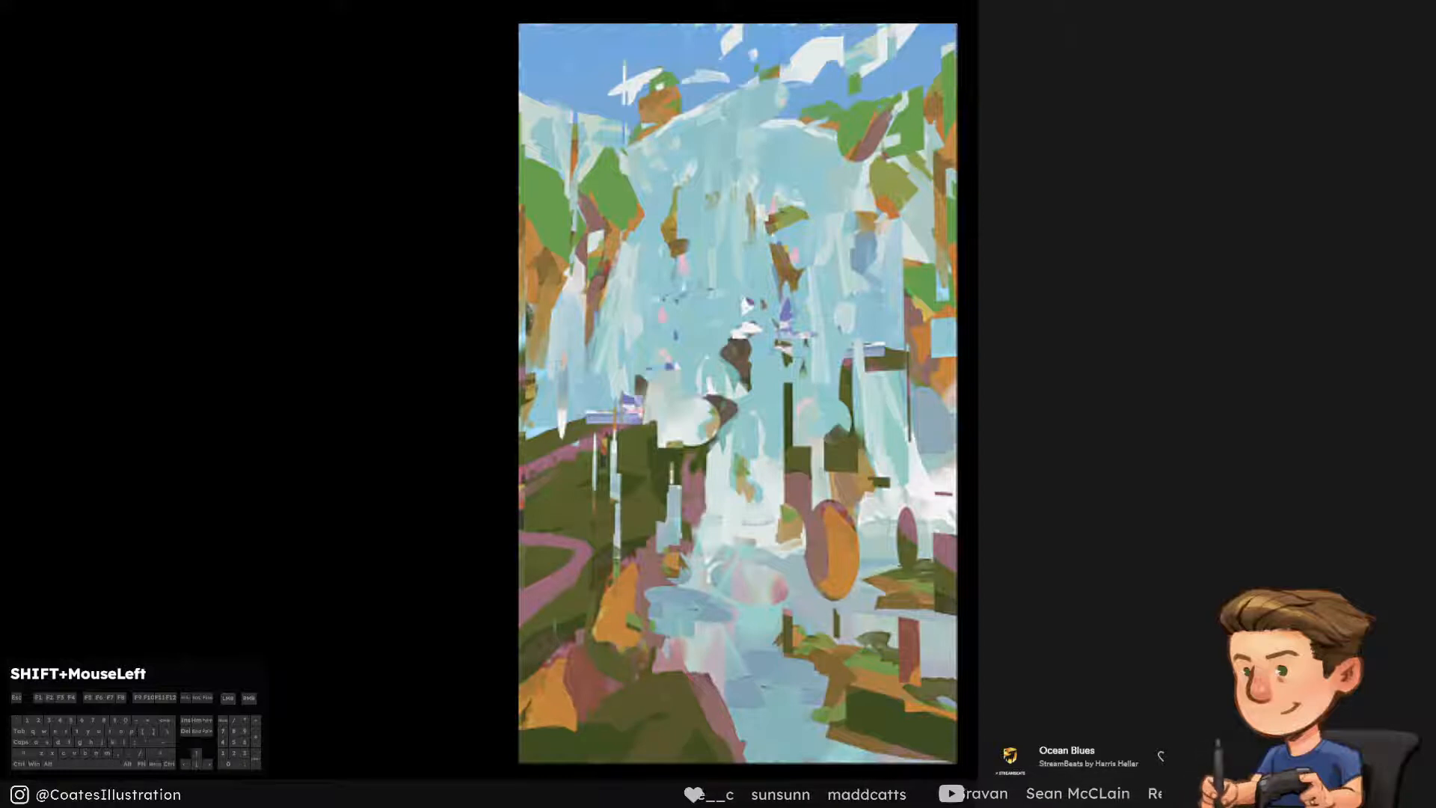
# Erase the distorted patches covering the sky, the waterfall's crest and the upper right cliff
pyautogui.press(']')
pyautogui.moveTo(760, 82); pyautogui.dragTo(792, 68)
pyautogui.press('[')
pyautogui.moveTo(710, 97); pyautogui.dragTo(778, 82)
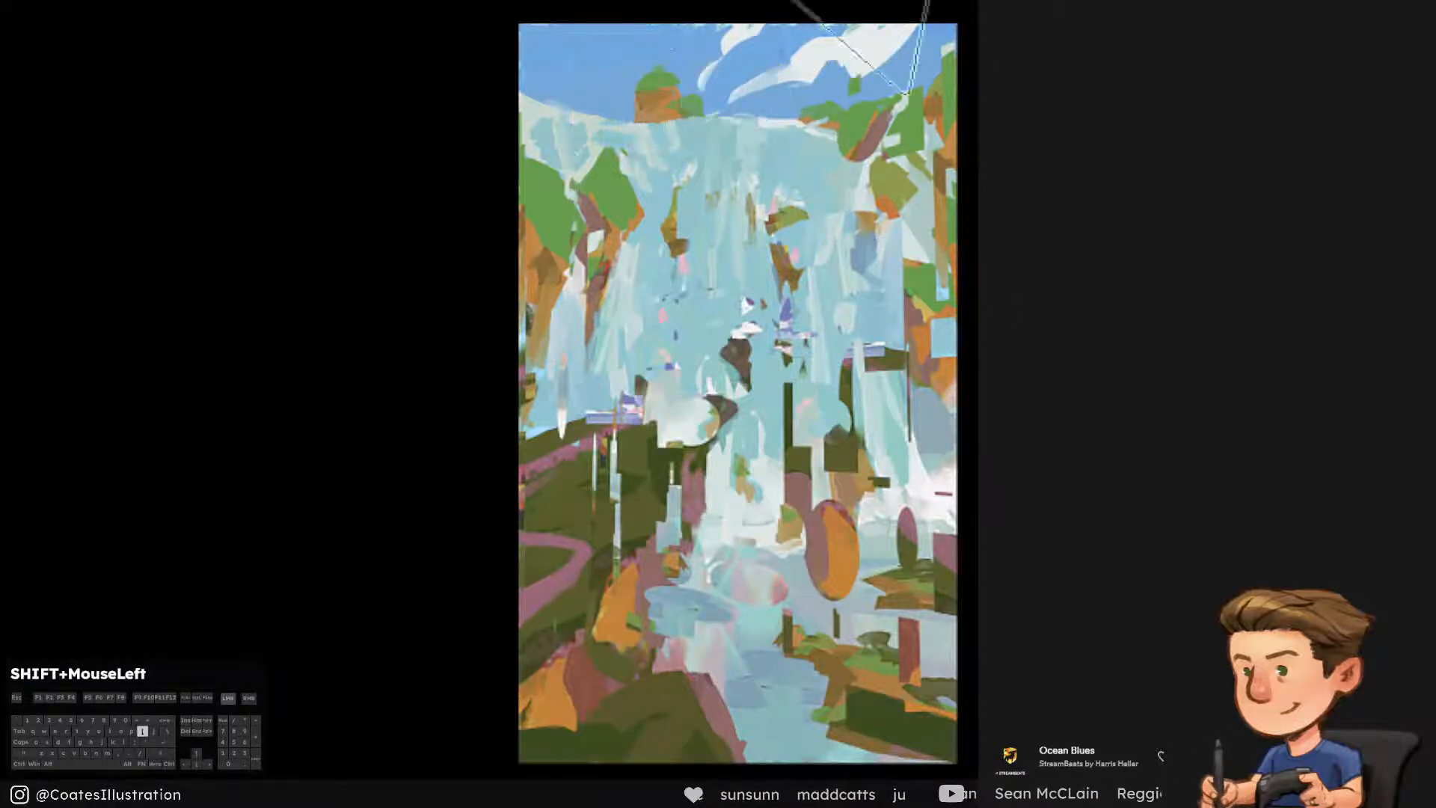
pyautogui.moveTo(882, 45); pyautogui.dragTo(837, 82)
pyautogui.moveTo(889, 127); pyautogui.dragTo(931, 186)
pyautogui.moveTo(871, 224)
pyautogui.mouseDown()
pyautogui.moveTo(882, 307)
pyautogui.moveTo(944, 345)
pyautogui.mouseUp()
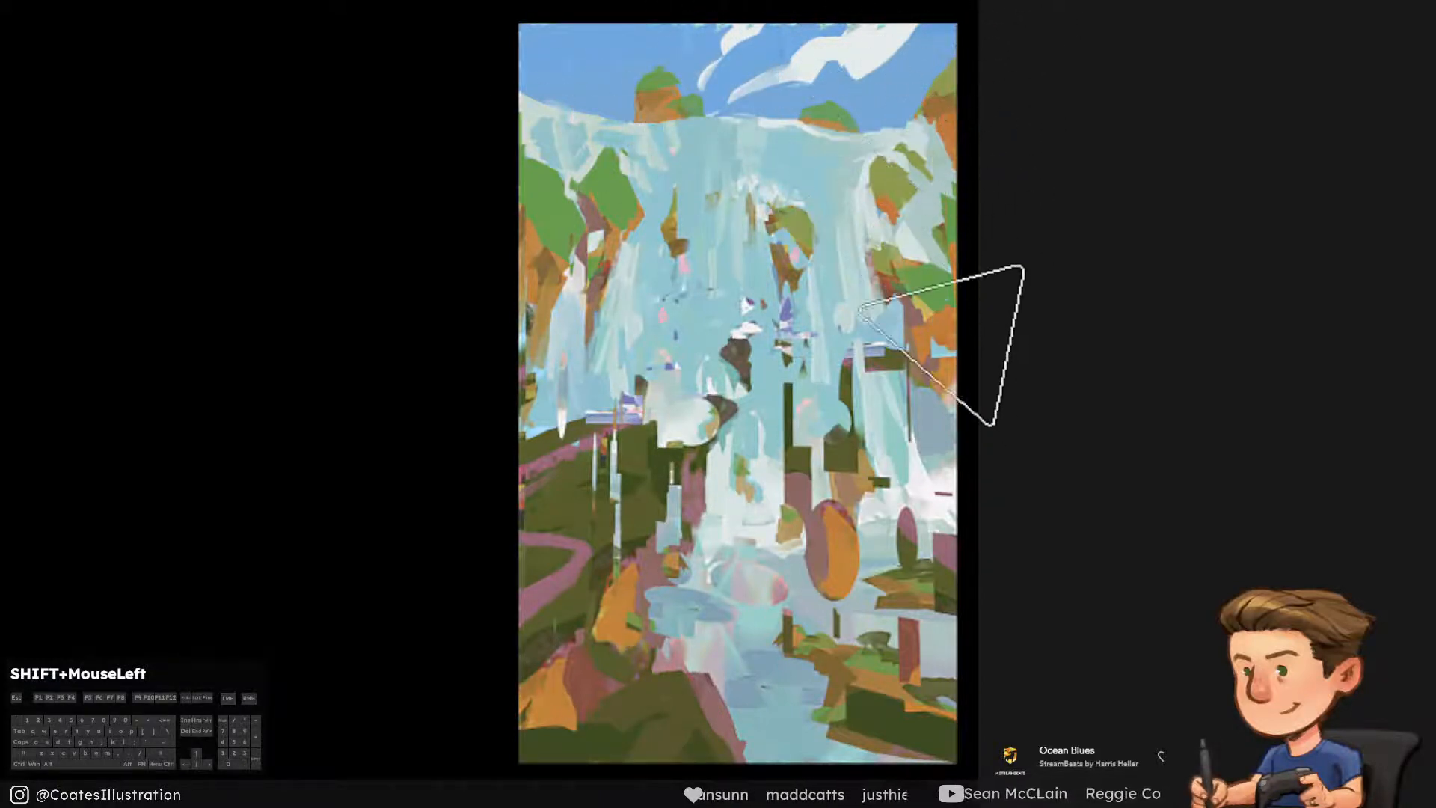
# Erase the patches over the floating rock, castle, promontory and left slope, undoing unwanted strokes
pyautogui.moveTo(743, 196); pyautogui.dragTo(744, 239)
pyautogui.moveTo(747, 321)
pyautogui.mouseDown()
pyautogui.moveTo(751, 343)
pyautogui.moveTo(707, 426)
pyautogui.mouseUp()
pyautogui.press('[')
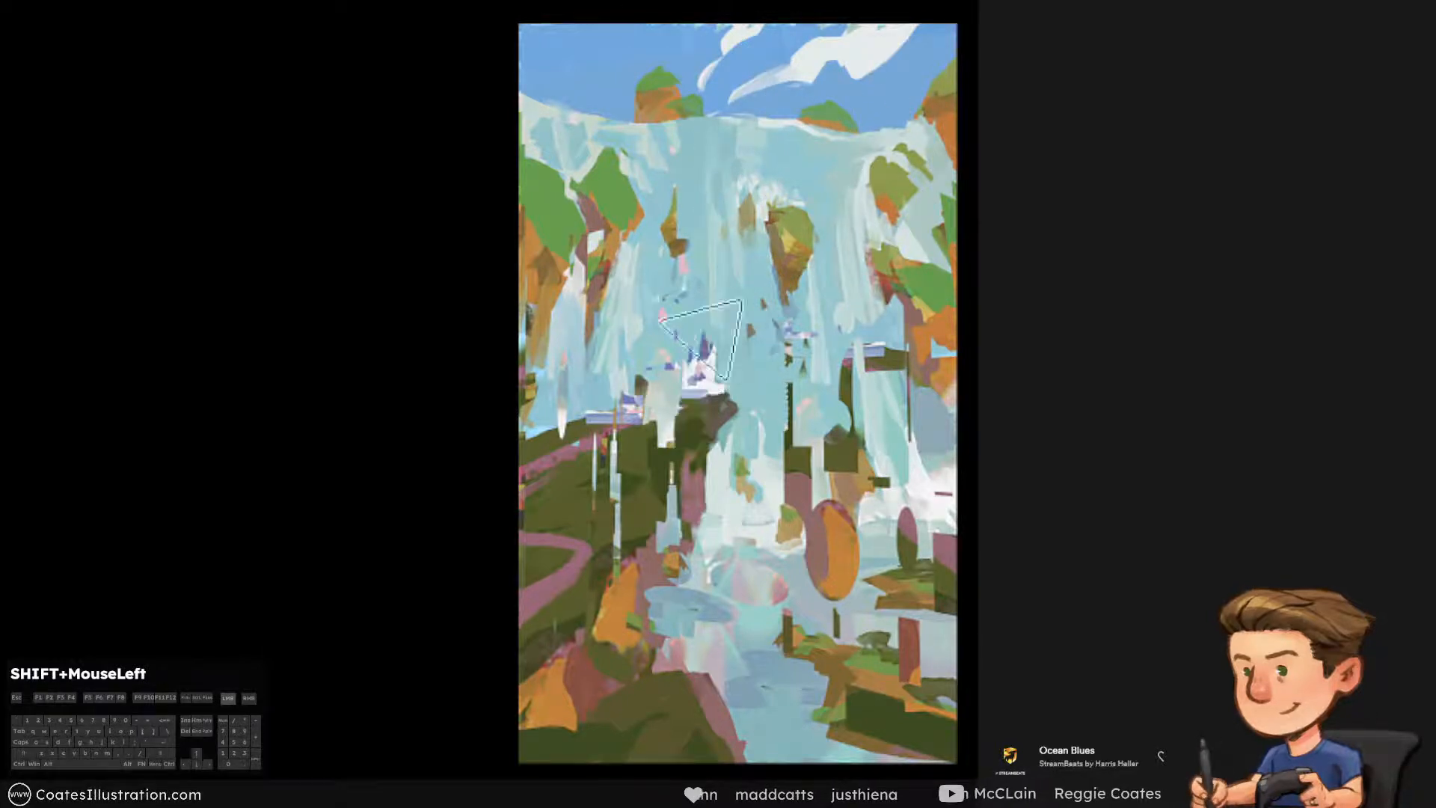
pyautogui.moveTo(673, 329); pyautogui.dragTo(670, 441)
pyautogui.moveTo(636, 550); pyautogui.dragTo(620, 523)
pyautogui.moveTo(616, 474); pyautogui.dragTo(615, 537)
pyautogui.moveTo(572, 362); pyautogui.dragTo(547, 330)
pyautogui.moveTo(629, 579)
pyautogui.mouseDown()
pyautogui.moveTo(645, 634)
pyautogui.moveTo(665, 598)
pyautogui.mouseUp()
pyautogui.hotkey('ctrl', 'alt', 'z')
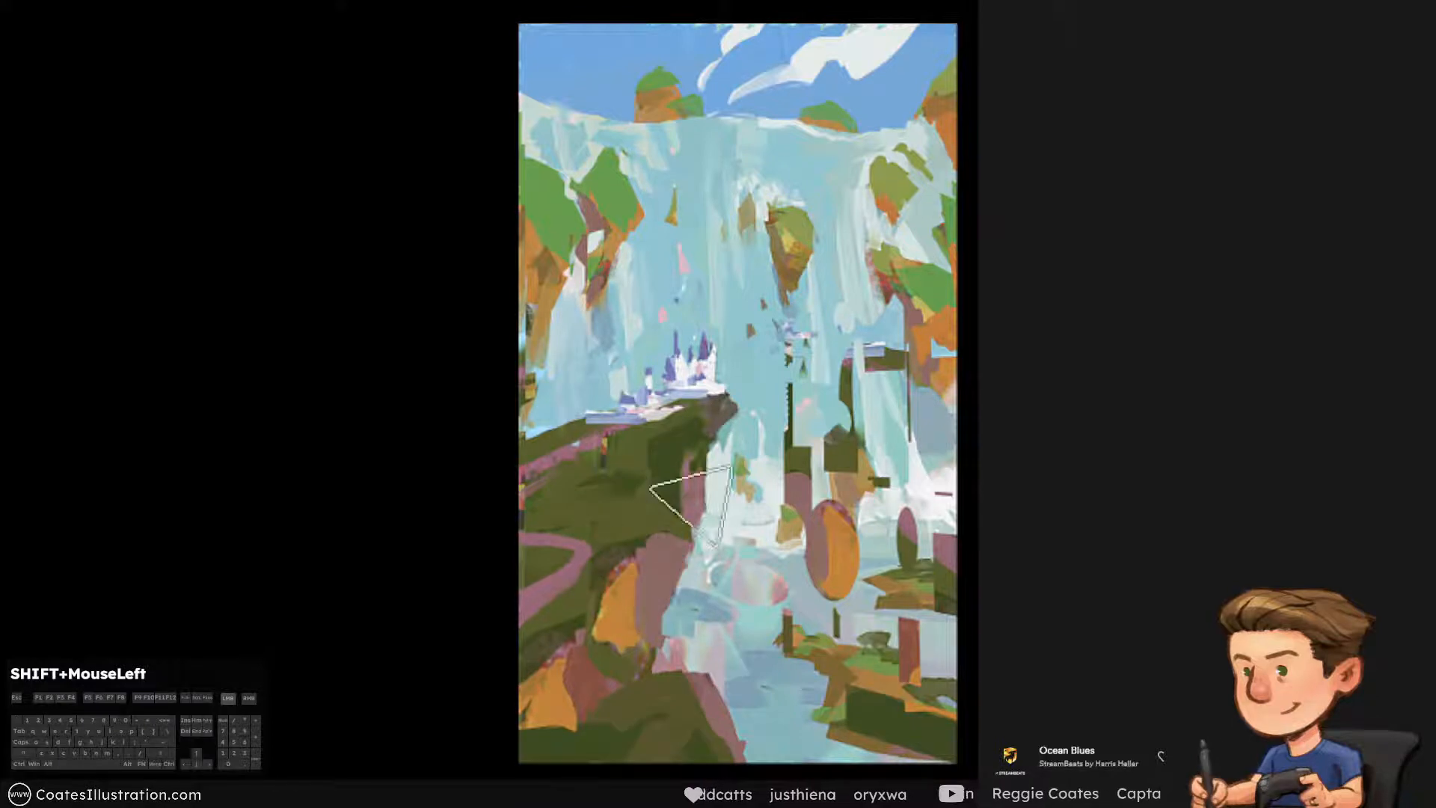
pyautogui.hotkey('ctrl', 'alt', 'z')
pyautogui.moveTo(691, 506)
pyautogui.mouseDown()
pyautogui.moveTo(613, 582)
pyautogui.moveTo(613, 609)
pyautogui.mouseUp()
# Erase the patches over the right-hand falls and below the floating rock with a smaller eraser
pyautogui.press(']')
pyautogui.moveTo(774, 337)
pyautogui.mouseDown()
pyautogui.moveTo(823, 319)
pyautogui.moveTo(860, 456)
pyautogui.mouseUp()
pyautogui.hotkey('ctrl', 'alt', 'z')
pyautogui.press('[')
pyautogui.press('[')
pyautogui.moveTo(879, 286)
pyautogui.mouseDown()
pyautogui.moveTo(871, 366)
pyautogui.moveTo(904, 241)
pyautogui.mouseUp()
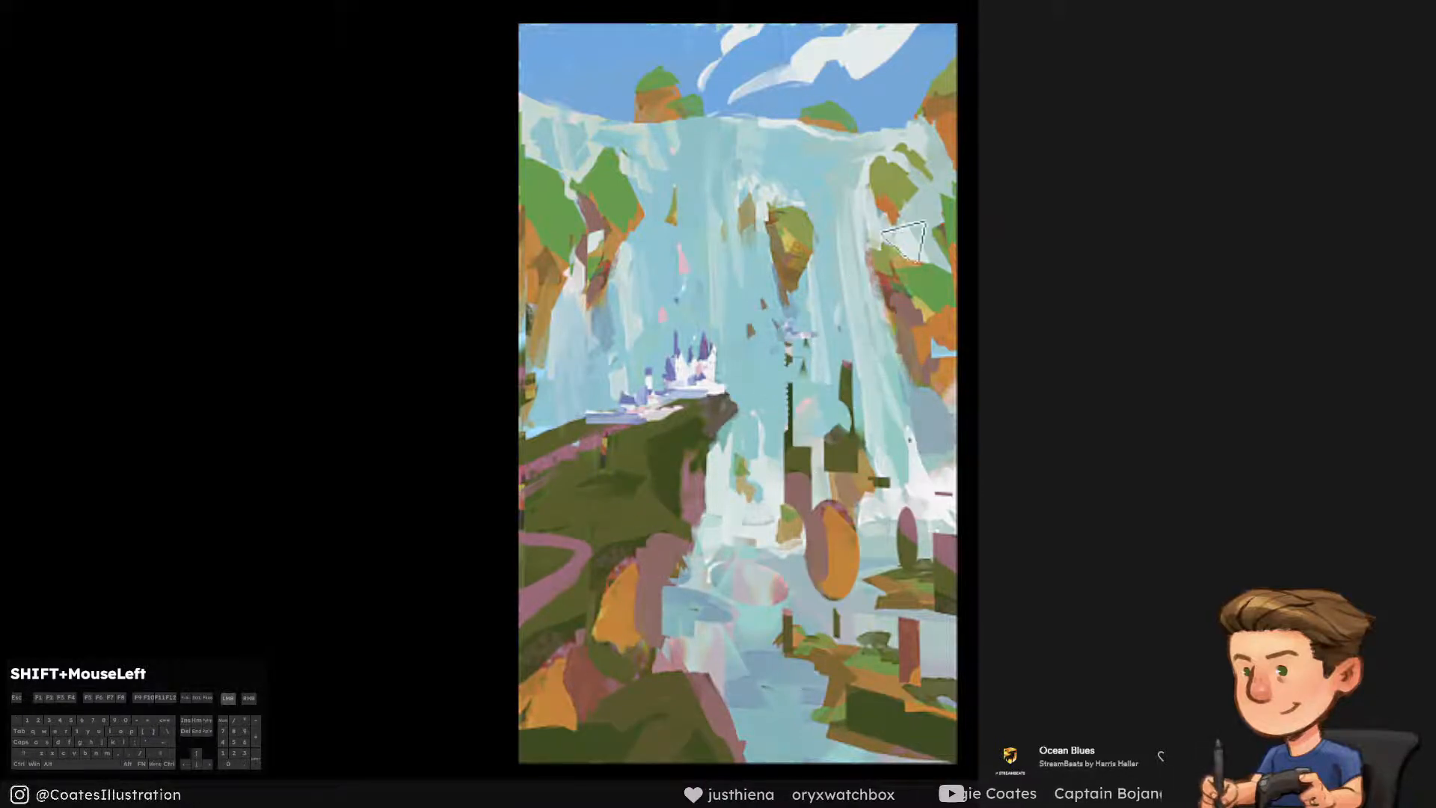
pyautogui.moveTo(901, 299); pyautogui.dragTo(750, 331)
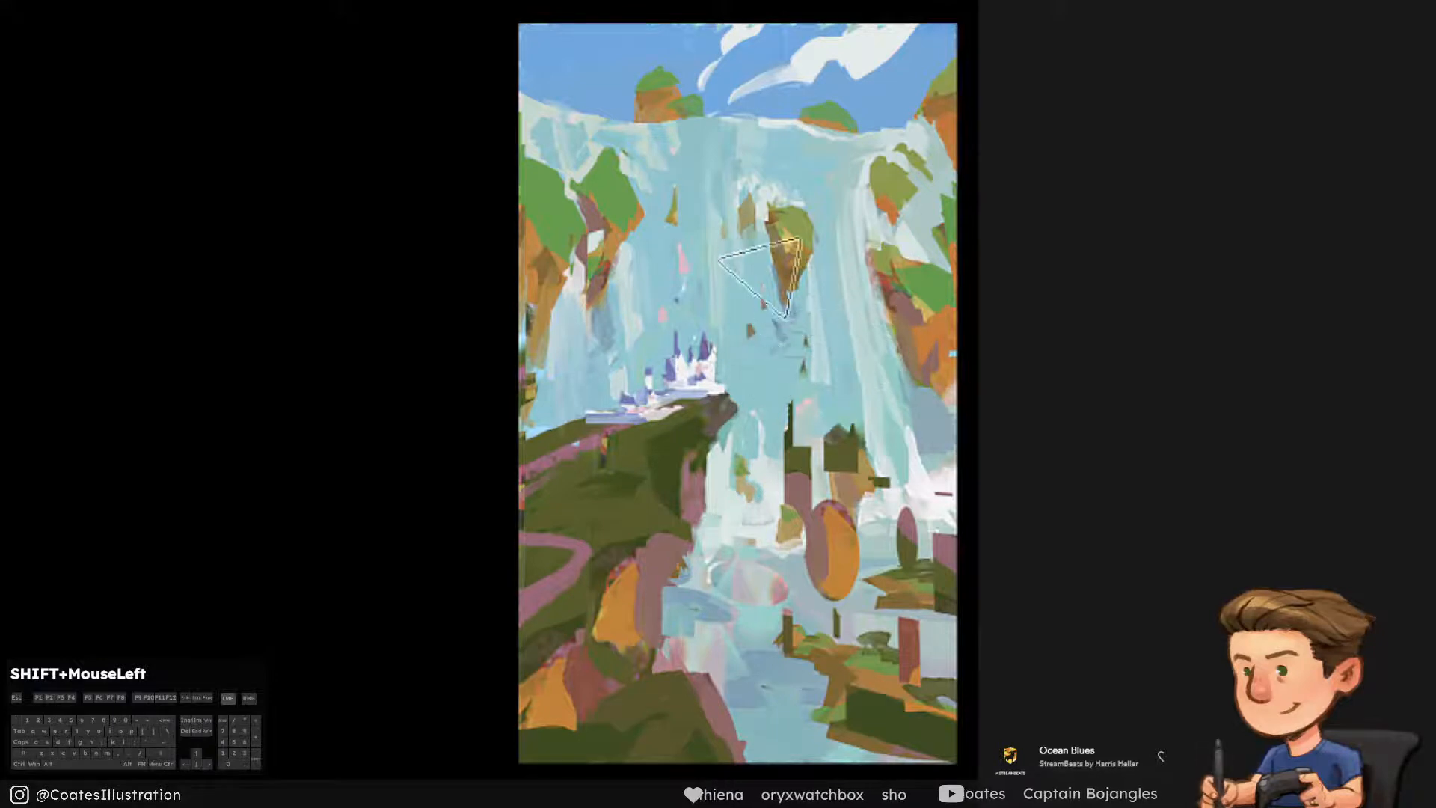
# Erase the dark green columns around the large rock at the waterfall's base, undoing strokes that remove too much
pyautogui.press(']')
pyautogui.moveTo(832, 517)
pyautogui.mouseDown()
pyautogui.moveTo(862, 480)
pyautogui.moveTo(881, 485)
pyautogui.moveTo(829, 499)
pyautogui.moveTo(857, 479)
pyautogui.moveTo(806, 484)
pyautogui.moveTo(803, 455)
pyautogui.mouseUp()
pyautogui.hotkey('ctrl', 'z')
pyautogui.hotkey('ctrl', 'z')
pyautogui.moveTo(782, 515); pyautogui.dragTo(793, 447)
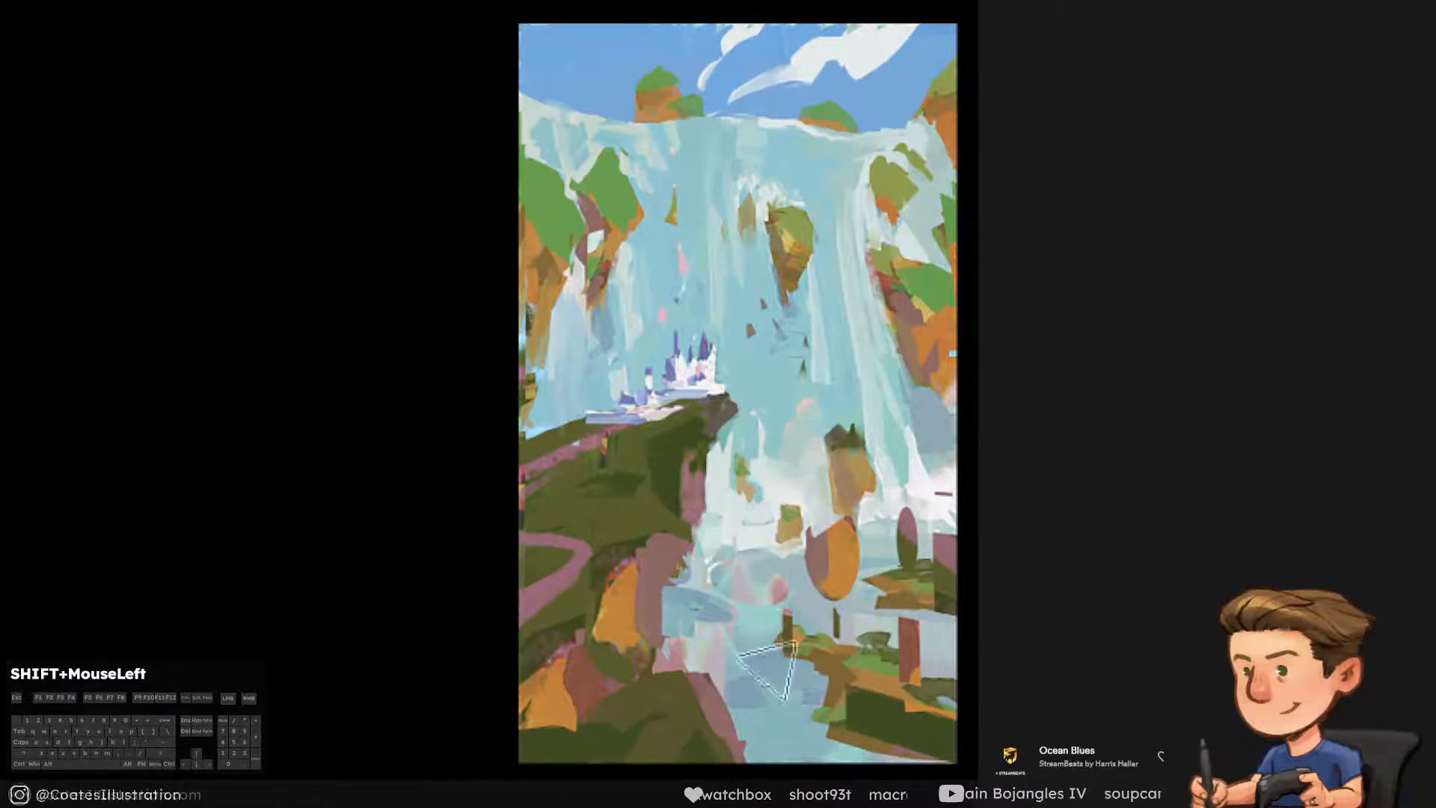
pyautogui.hotkey('ctrl', 'z')
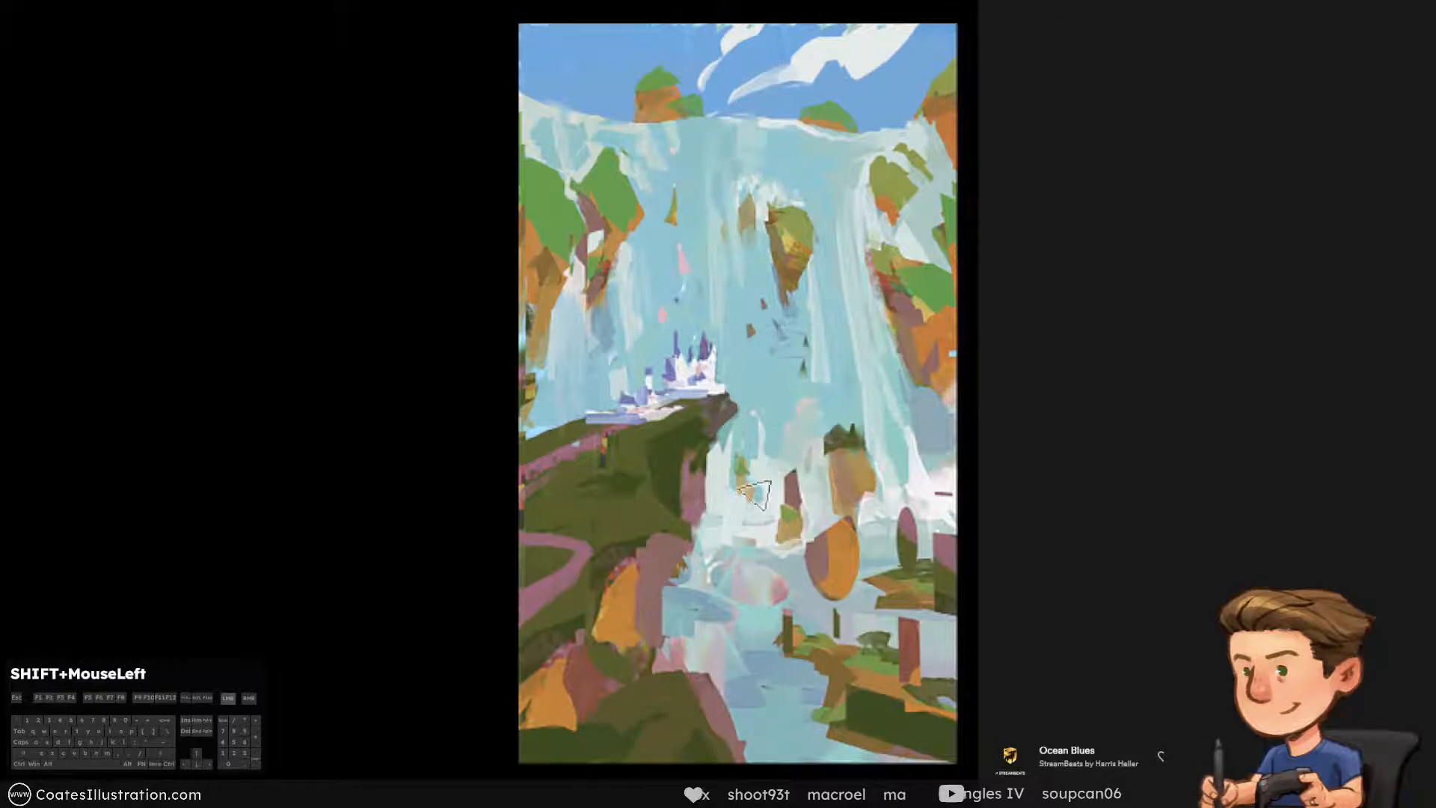
# Enlarge the eraser and remove most of the orange oval patch in the water below the large rock
pyautogui.press(']')
pyautogui.press(']')
pyautogui.moveTo(859, 580)
pyautogui.mouseDown()
pyautogui.moveTo(809, 570)
pyautogui.moveTo(845, 540)
pyautogui.mouseUp()
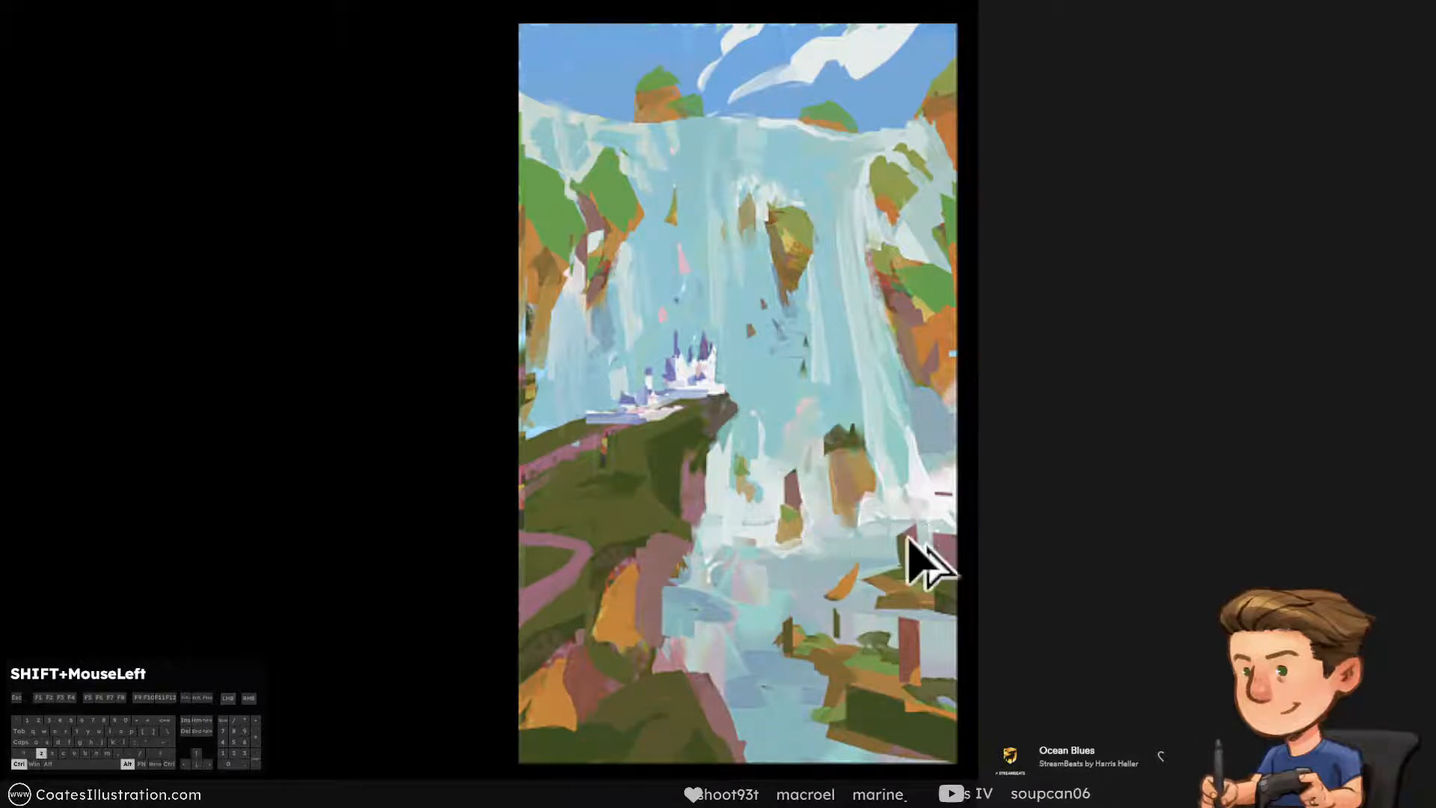
# Undo the last eraser stroke, shrink the eraser, and erase the pink and orange oval patches from the water below the falls
pyautogui.hotkey('ctrl', 'z')
pyautogui.press('[')
pyautogui.press('[')
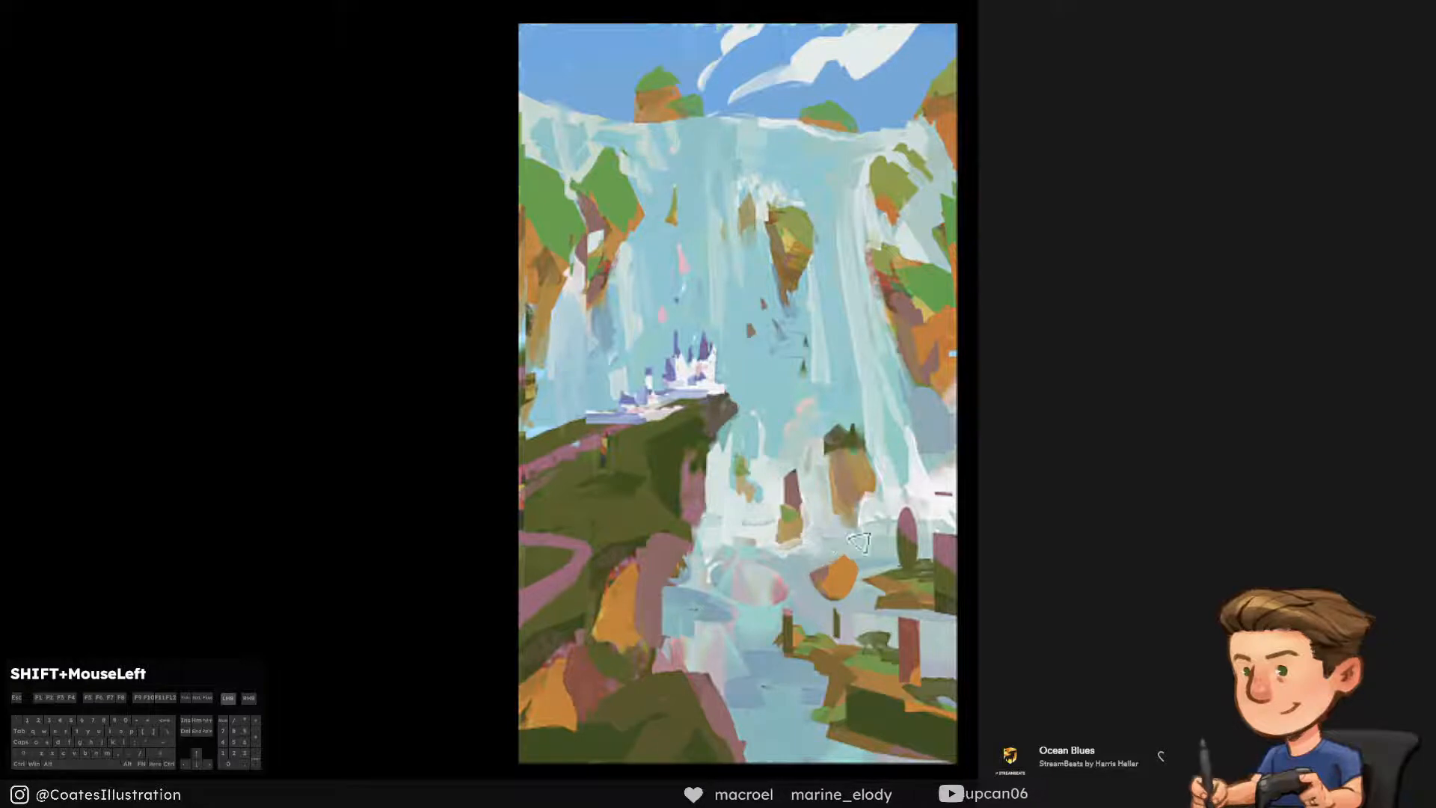
pyautogui.moveTo(716, 604); pyautogui.dragTo(757, 570)
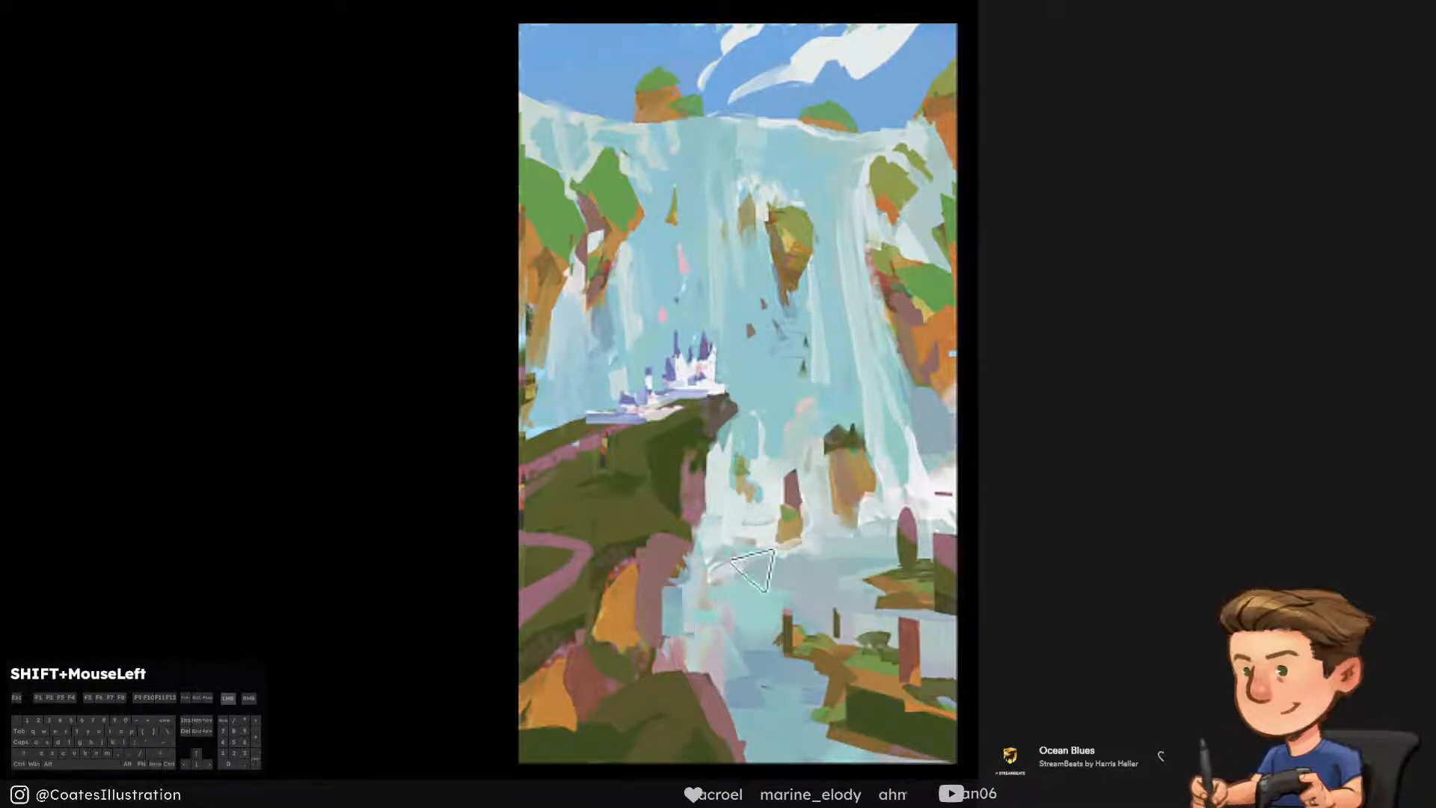
pyautogui.hotkey('ctrl', 'alt', 'z')
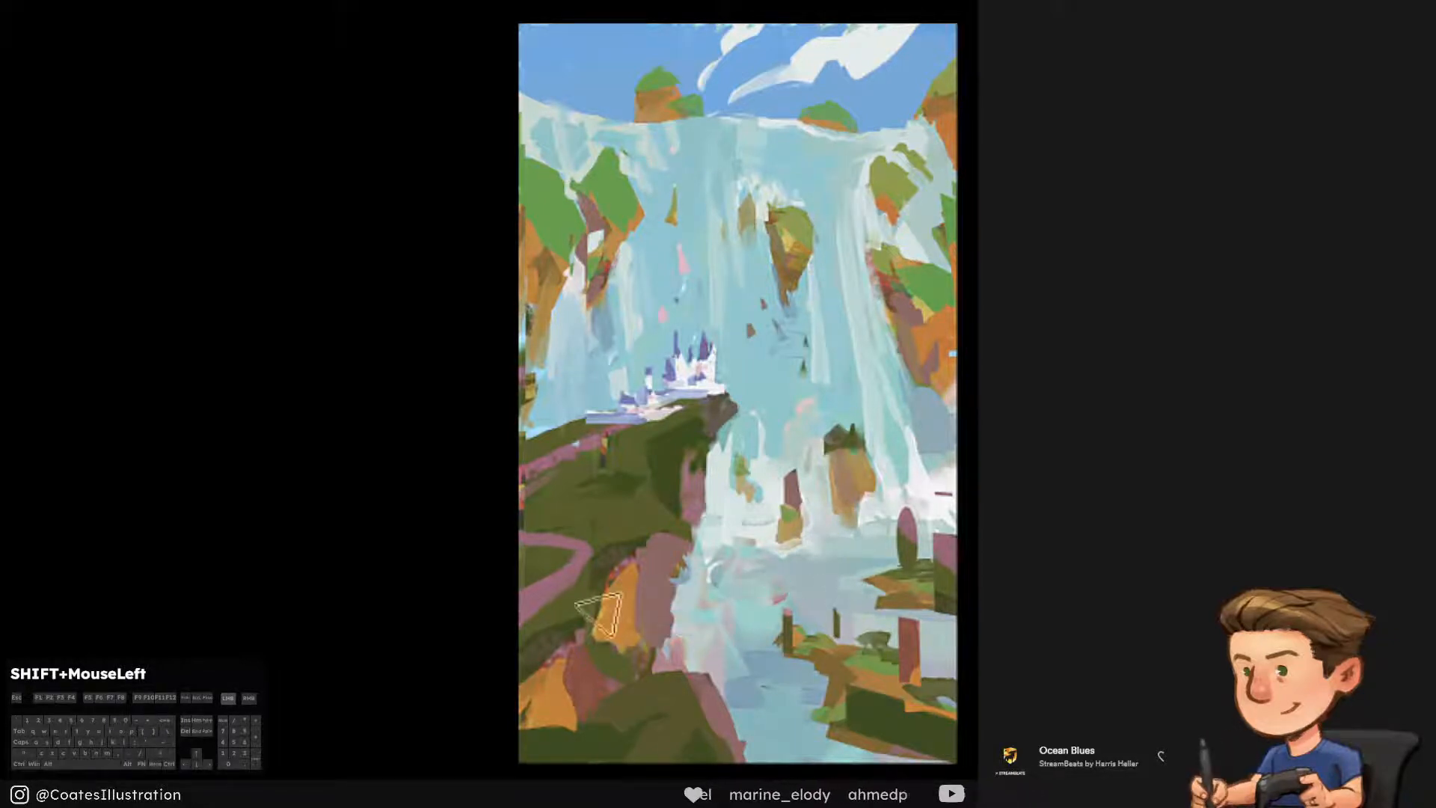
pyautogui.hotkey('ctrl', 'alt', 'z')
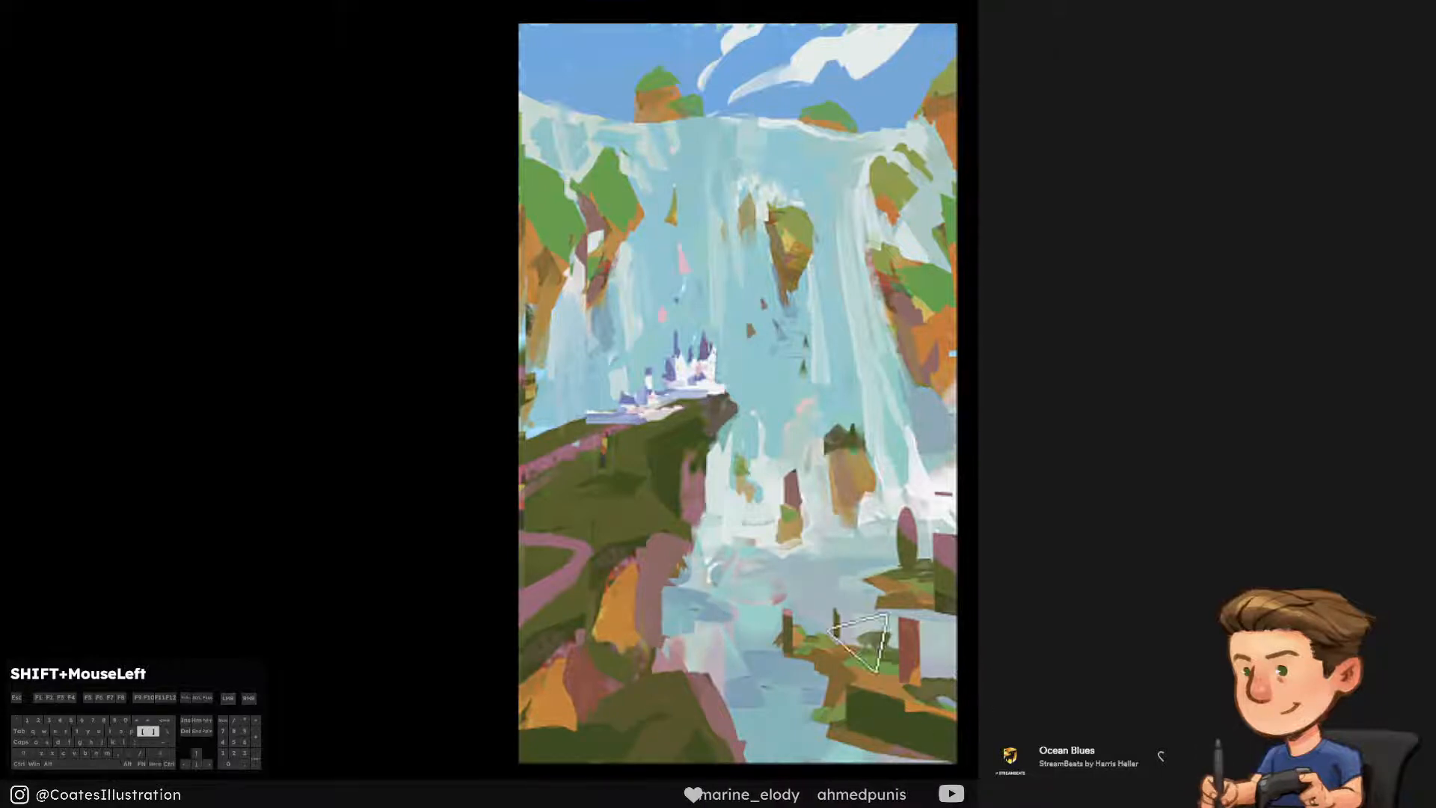
# Trim the purple oval and the brown and green columns over the lower right bank, undoing unwanted strokes
pyautogui.hotkey('ctrl', 'alt', 'z')
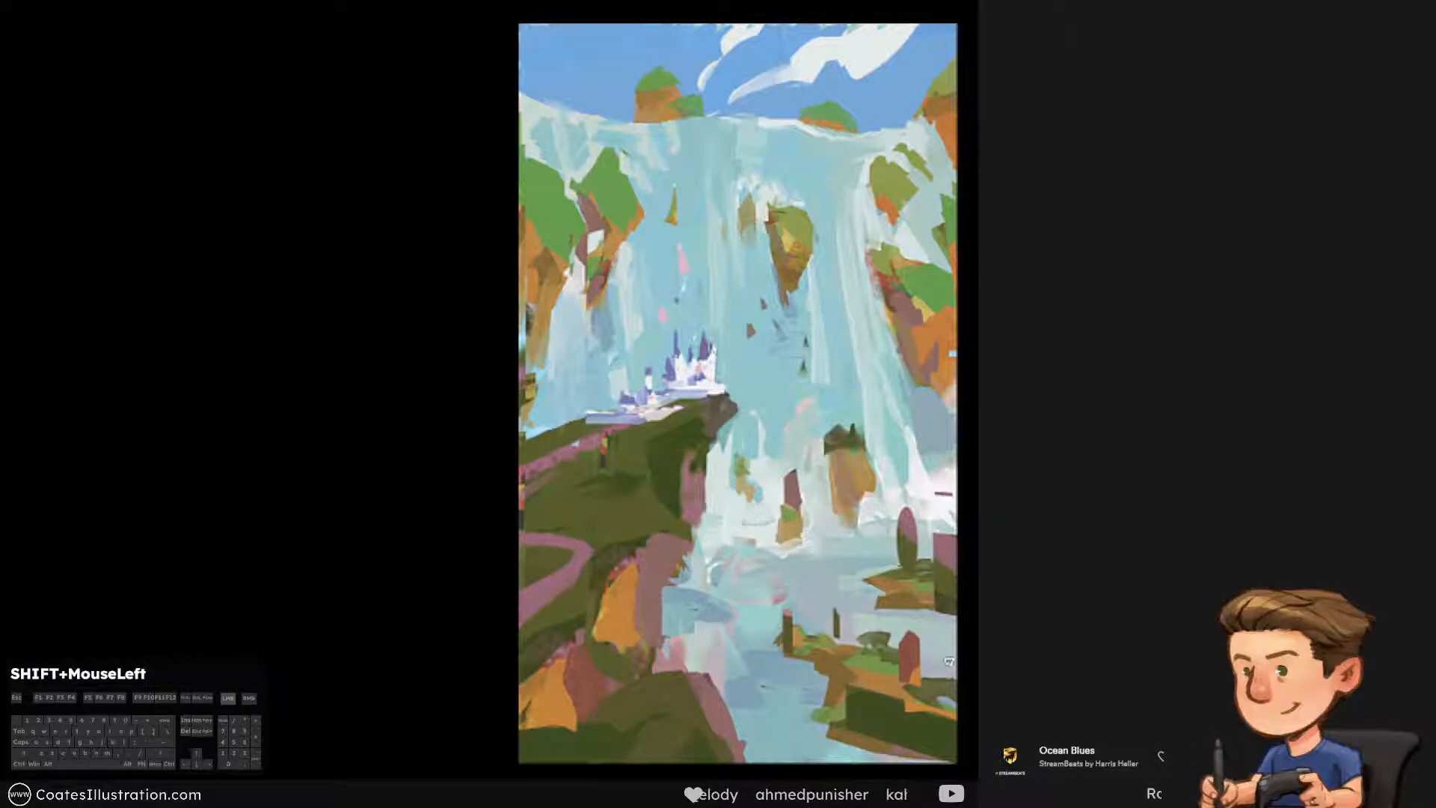
pyautogui.hotkey('ctrl', 'alt', 'z')
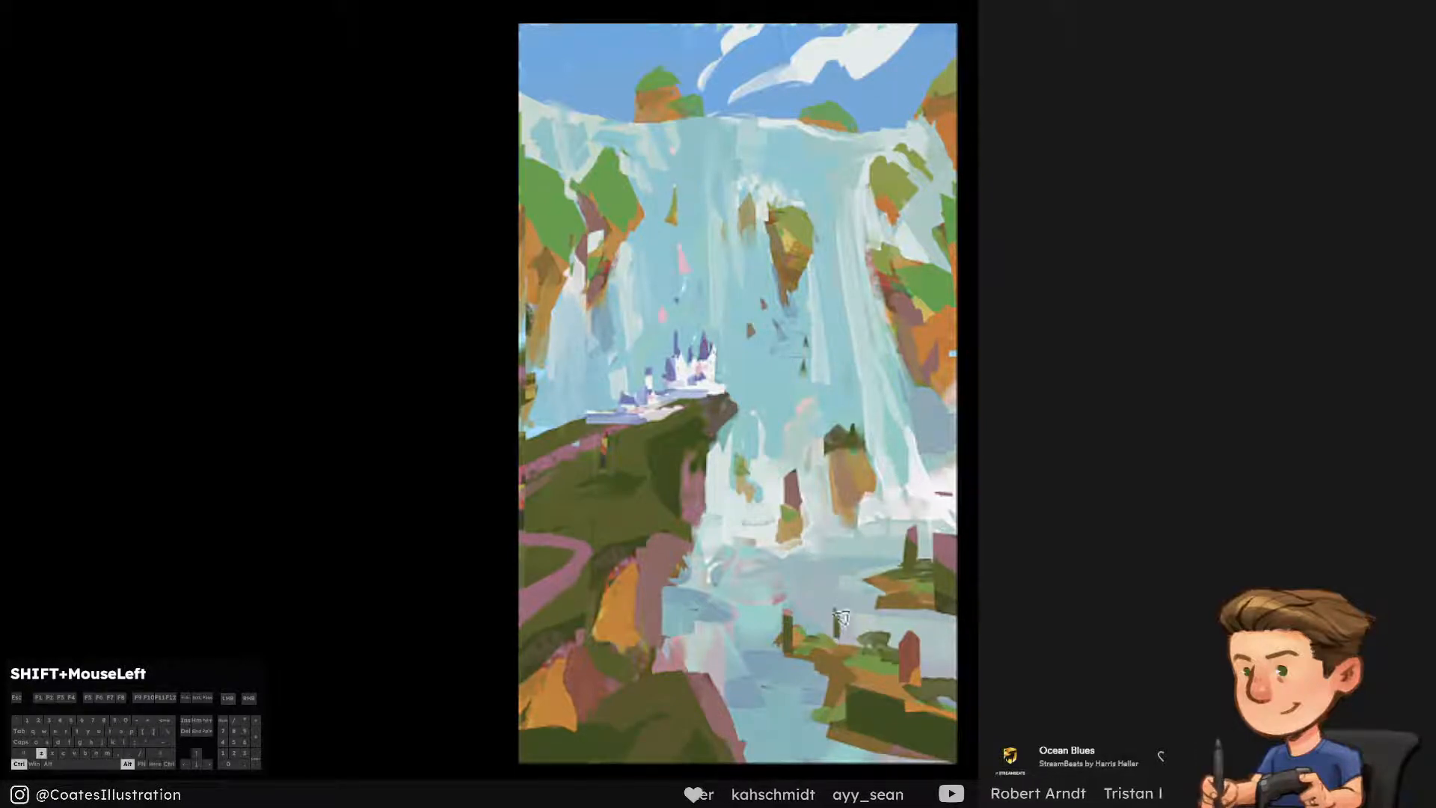
pyautogui.hotkey('ctrl', 'alt', 'z')
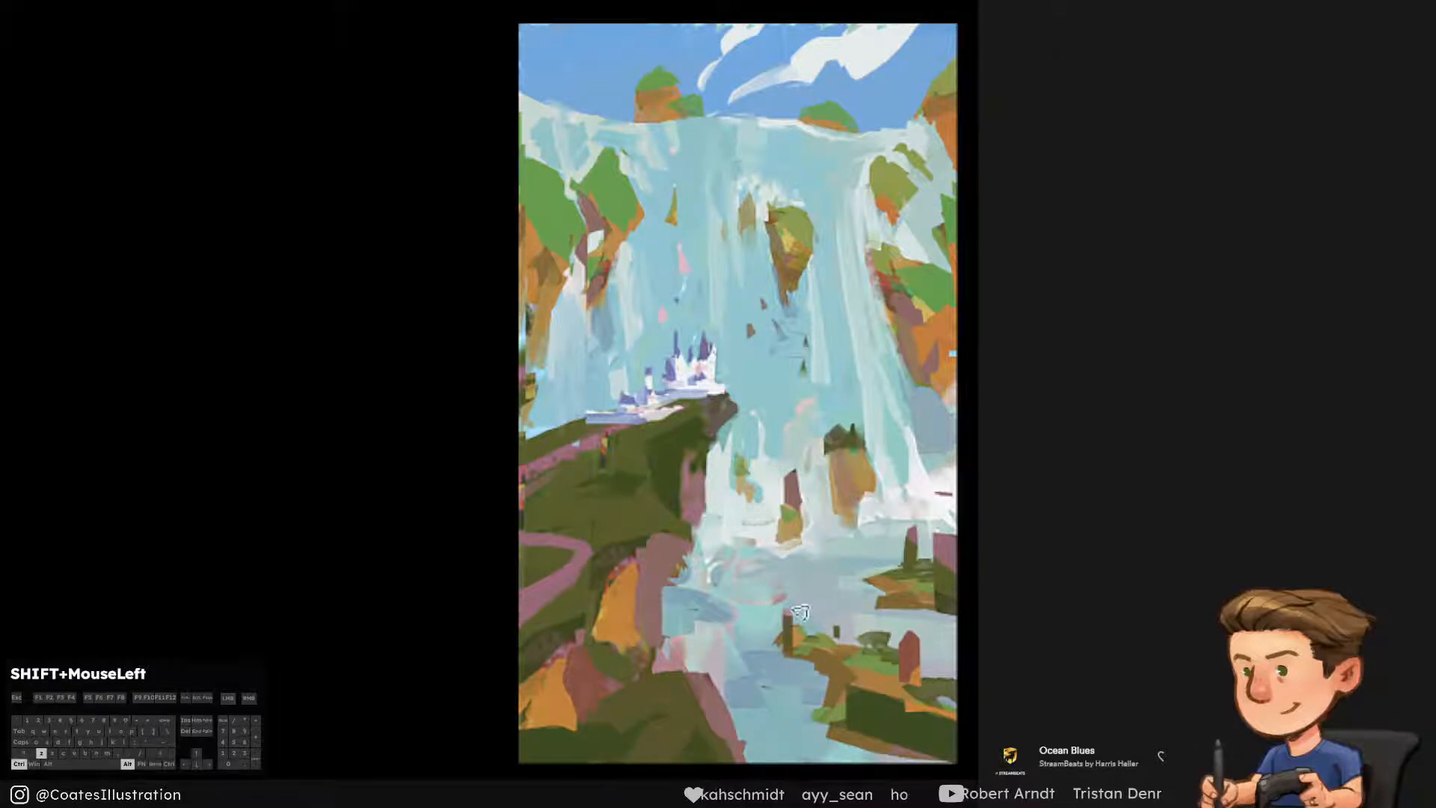
pyautogui.moveTo(867, 719)
pyautogui.mouseDown()
pyautogui.moveTo(900, 670)
pyautogui.moveTo(927, 706)
pyautogui.moveTo(871, 710)
pyautogui.mouseUp()
pyautogui.hotkey('ctrl', 'alt', 'z')
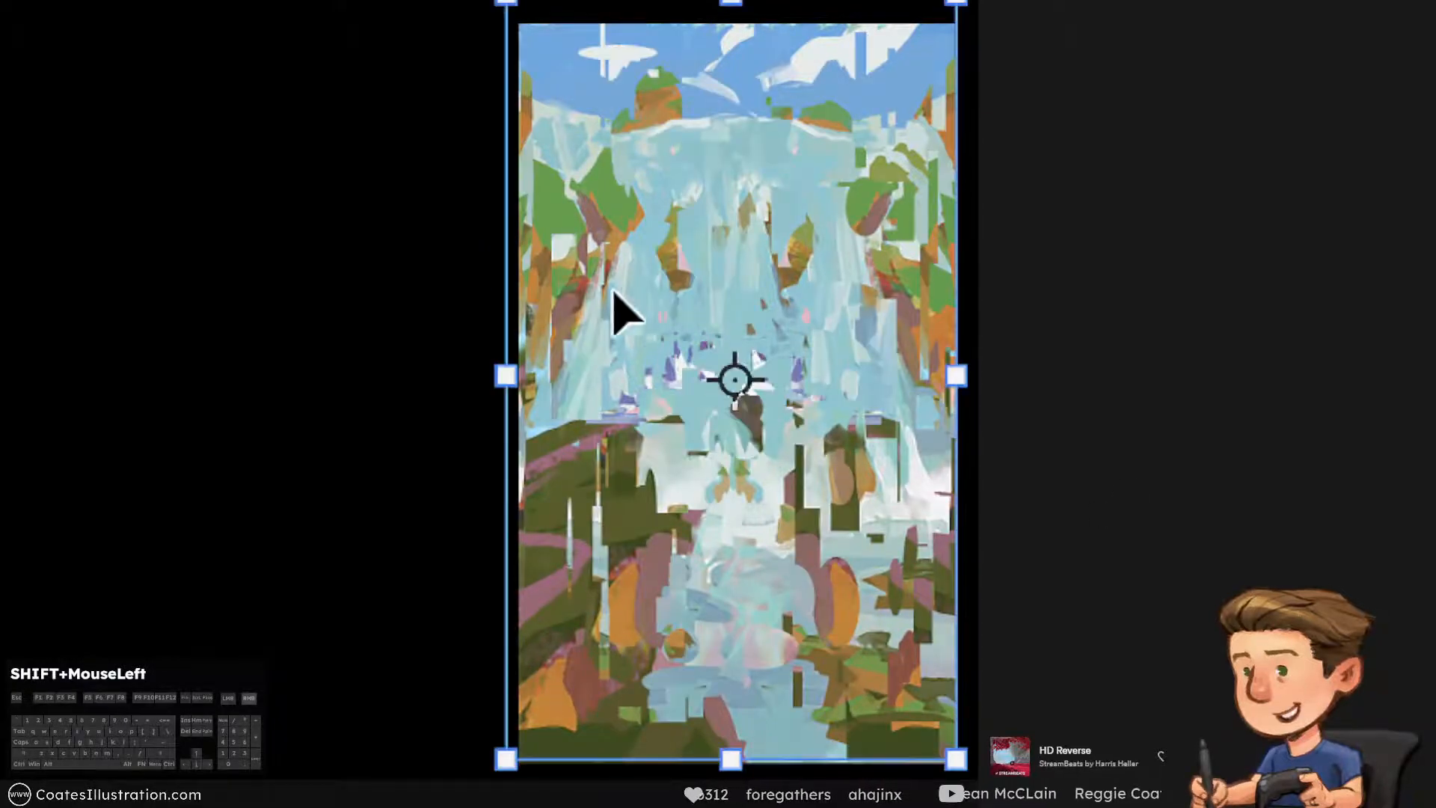
# Distort the mirrored copy of the painting by pulling both left corners outward and the upper right corner slightly down
pyautogui.rightClick(625, 341)
pyautogui.click(770, 576)
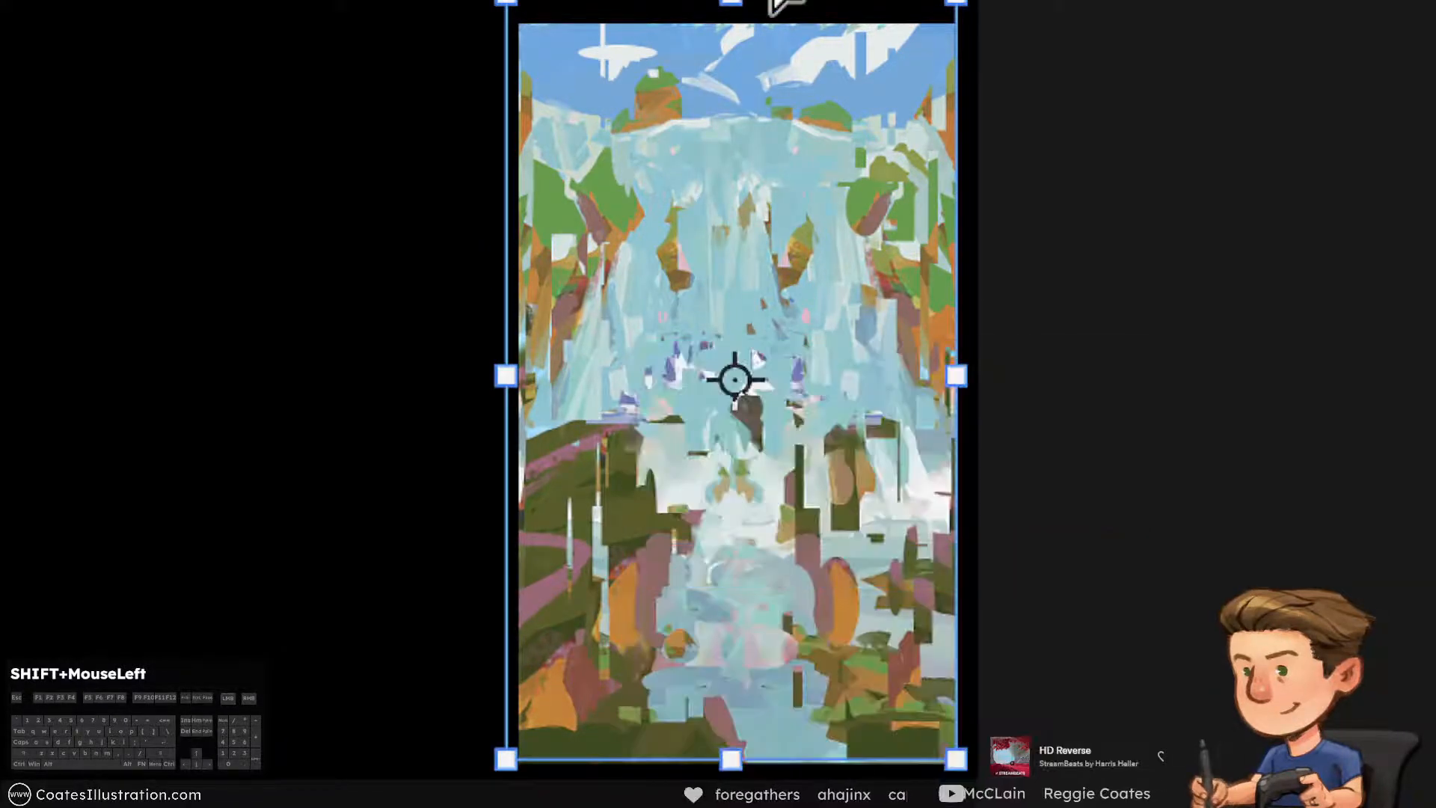
pyautogui.moveTo(955, 9); pyautogui.dragTo(953, 39)
pyautogui.moveTo(507, 6); pyautogui.dragTo(447, 0)
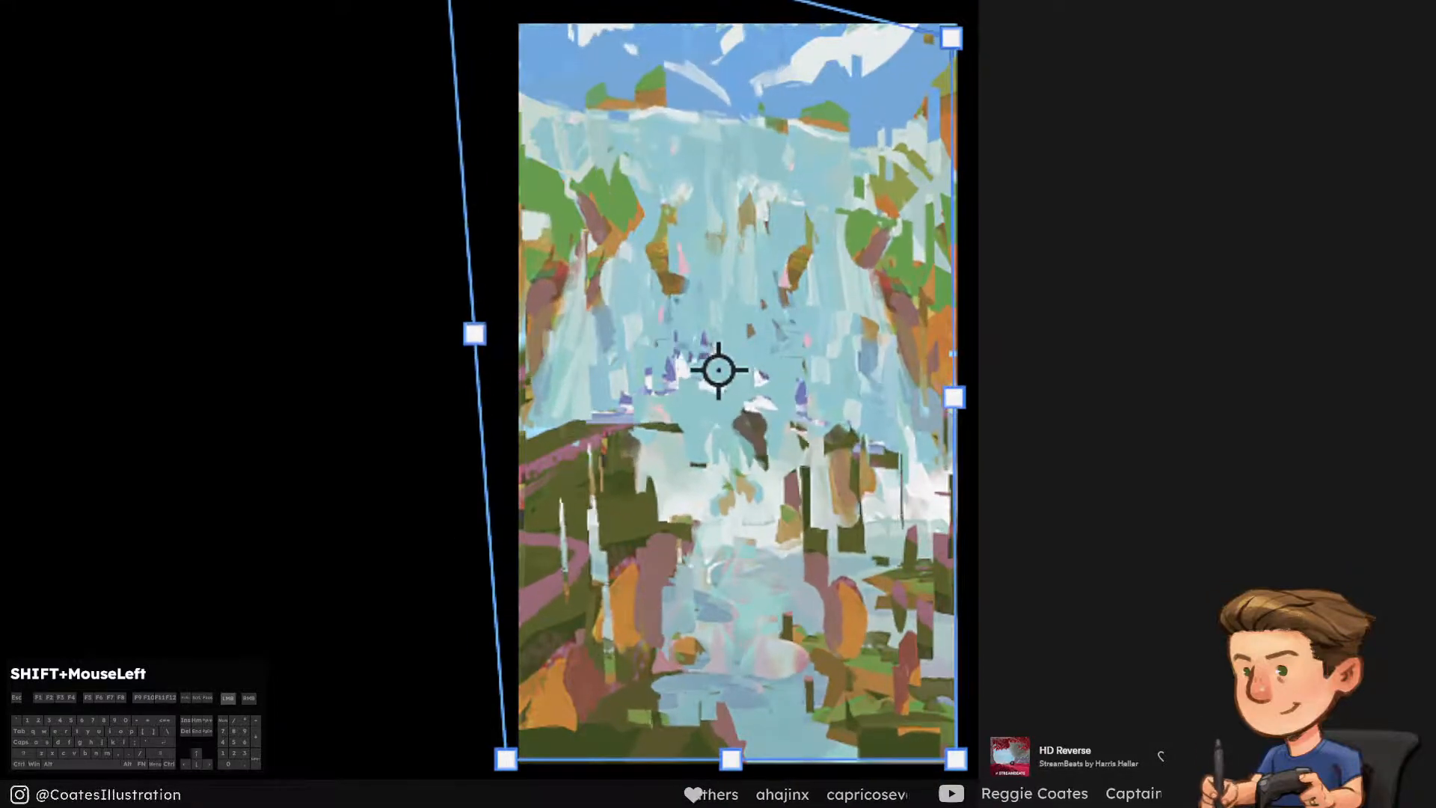
pyautogui.moveTo(505, 758); pyautogui.dragTo(348, 787)
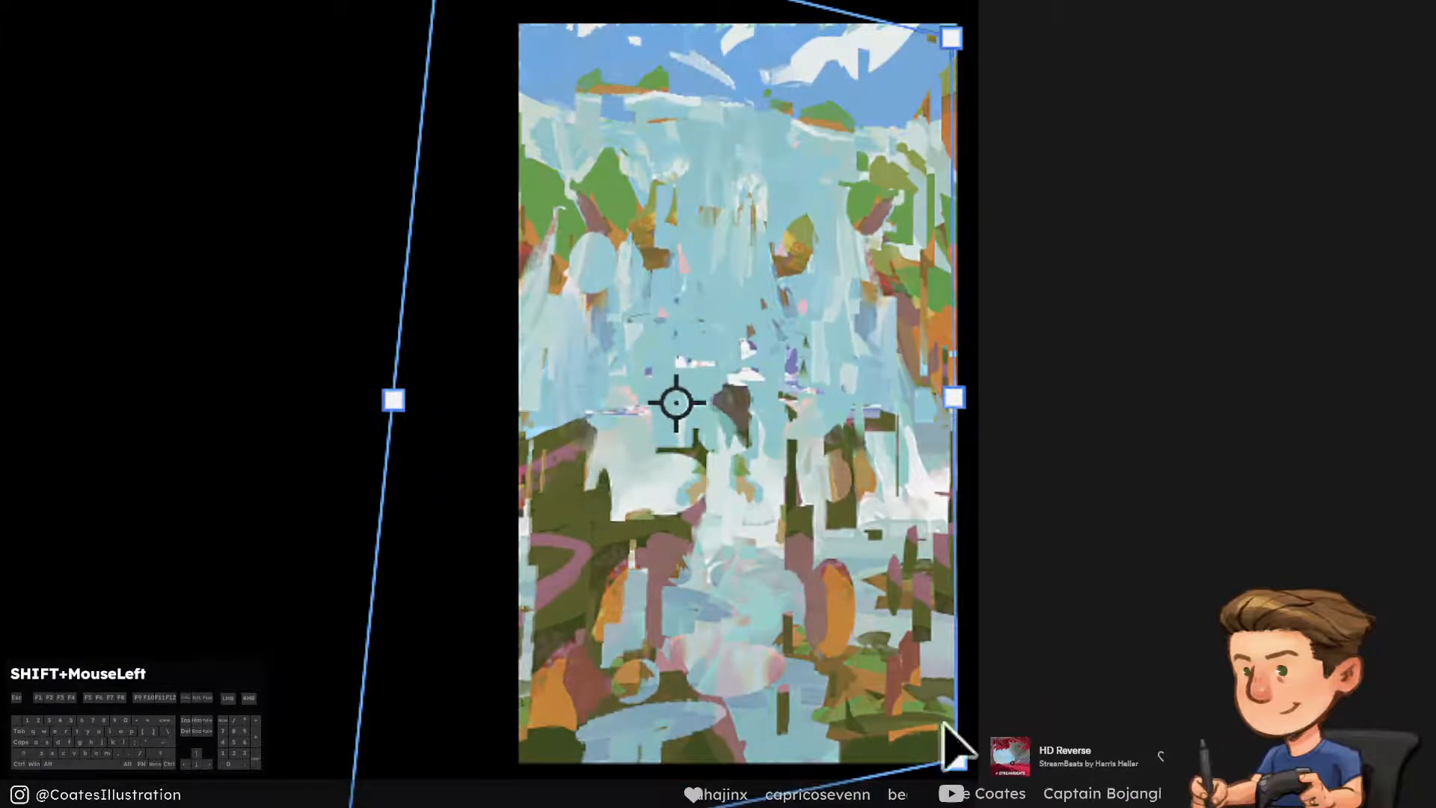
# Skew the copy's right corners inward and adjust them, stretch its left corners farther outward, and apply the distortion
pyautogui.moveTo(955, 759); pyautogui.dragTo(968, 565)
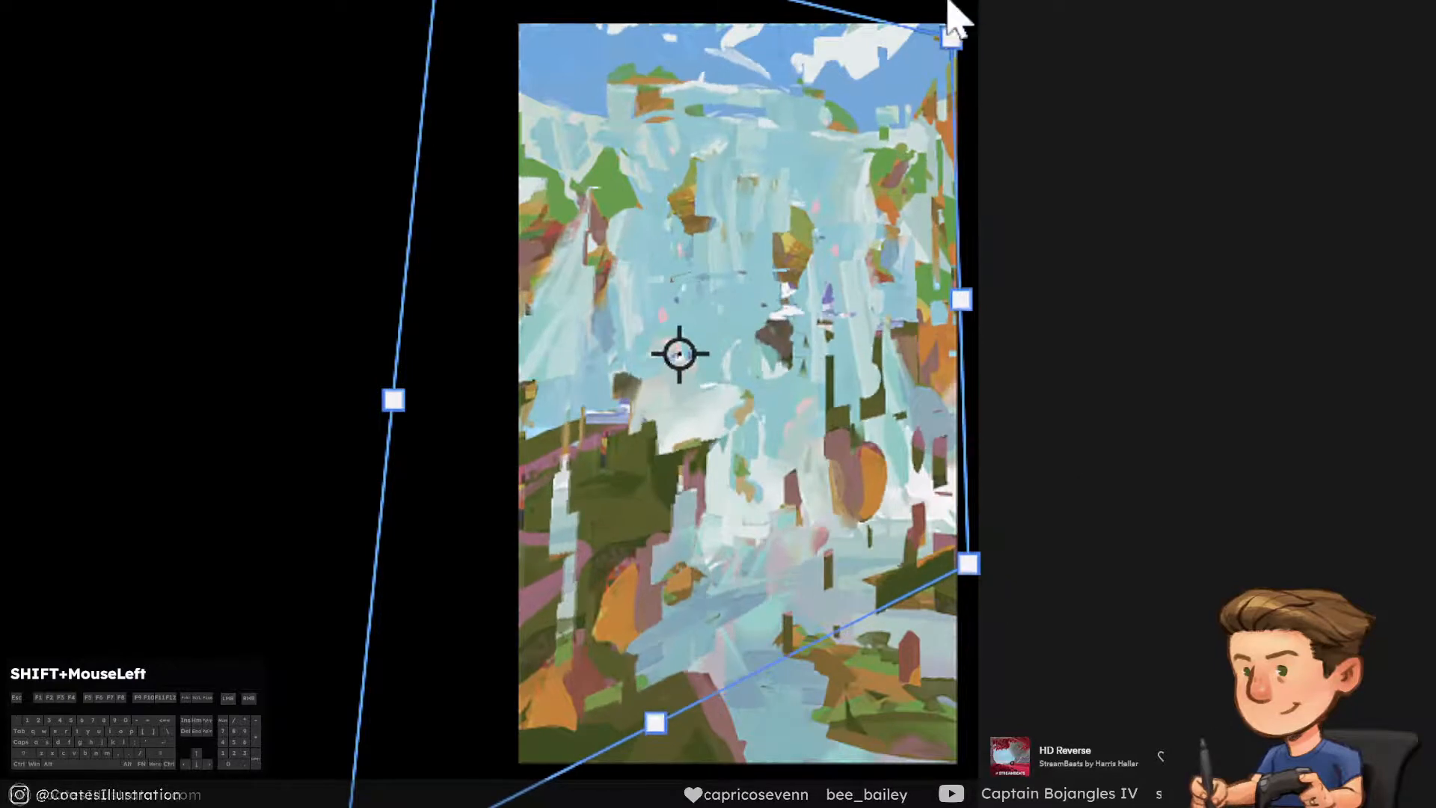
pyautogui.moveTo(950, 36); pyautogui.dragTo(942, 114)
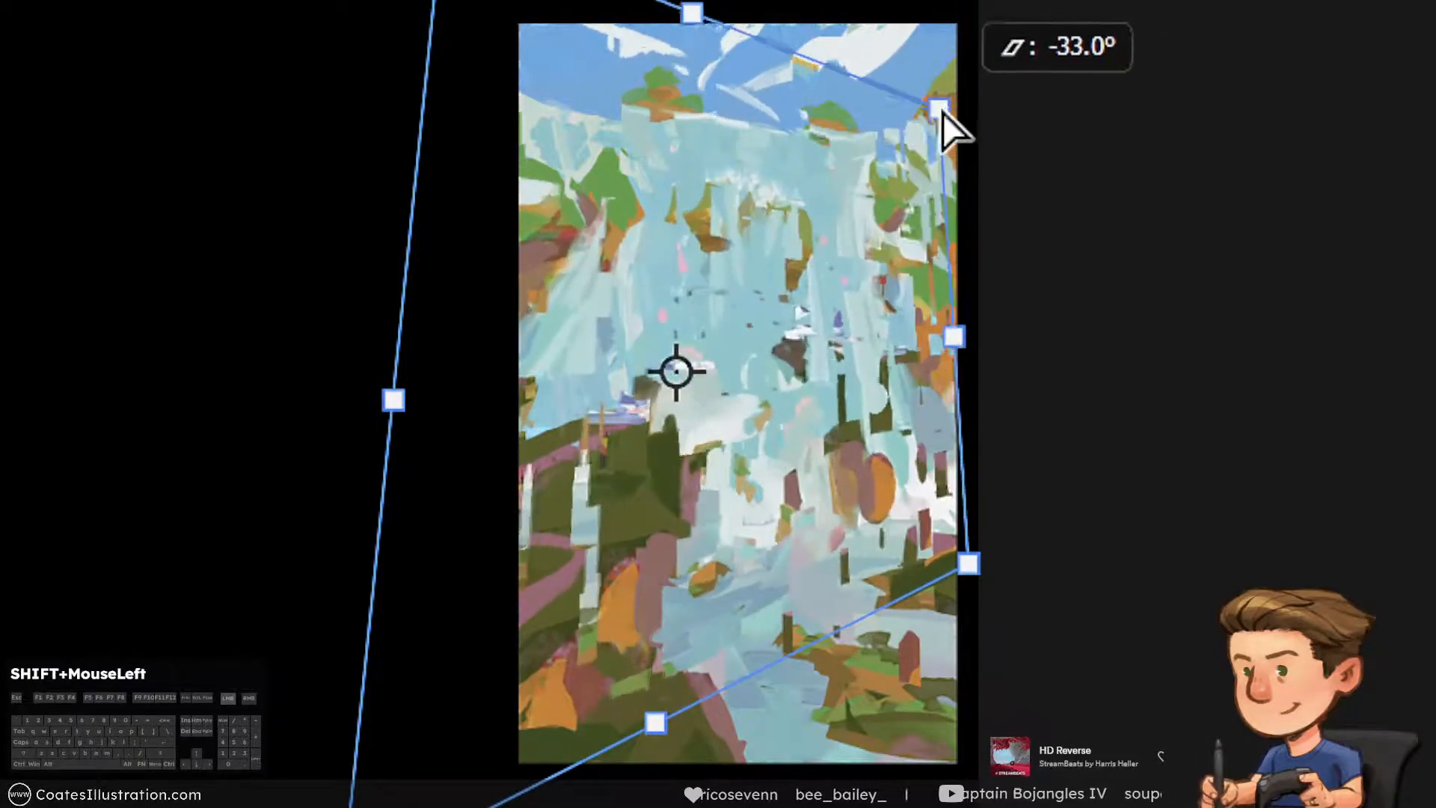
pyautogui.moveTo(975, 572); pyautogui.dragTo(1022, 629)
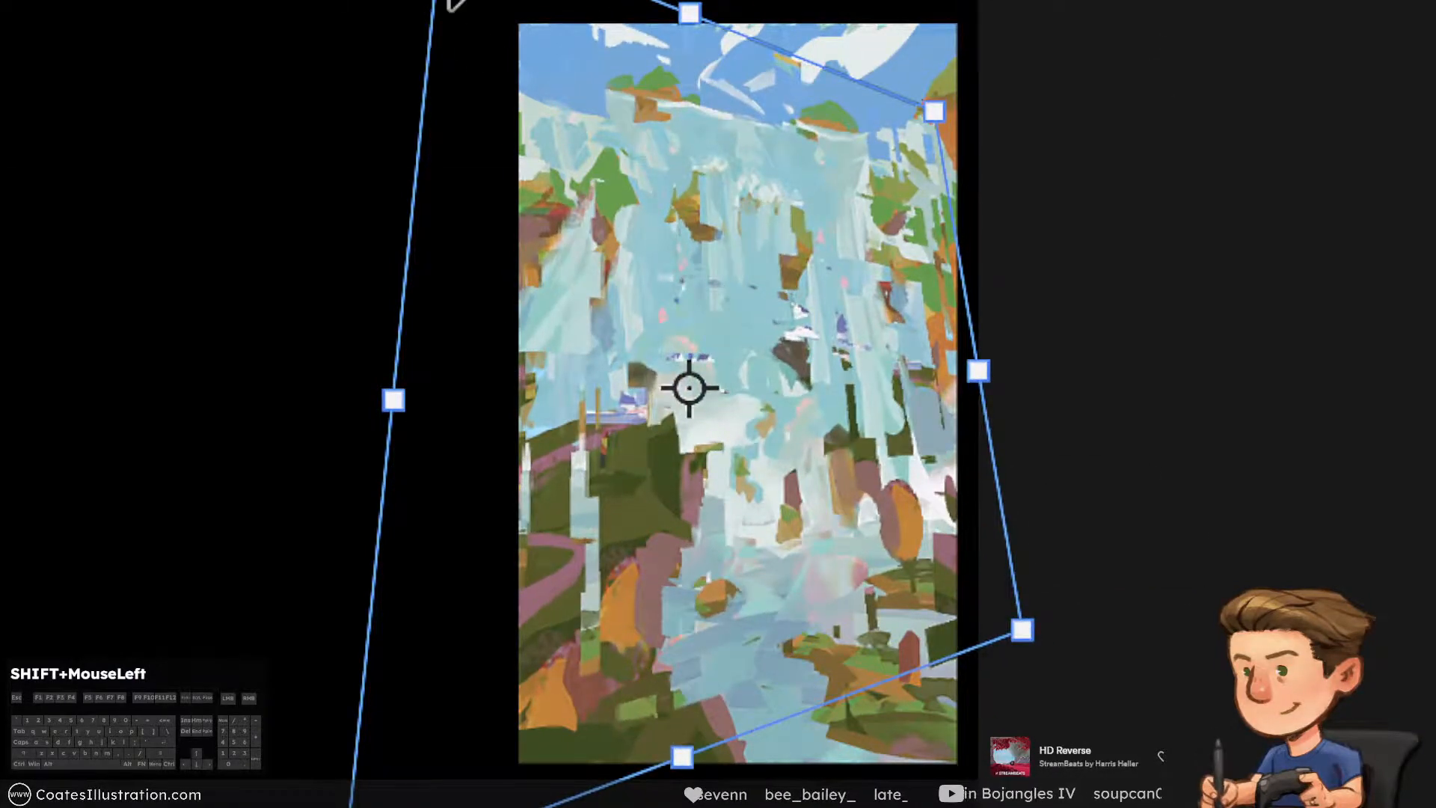
pyautogui.moveTo(444, 0); pyautogui.dragTo(395, 0)
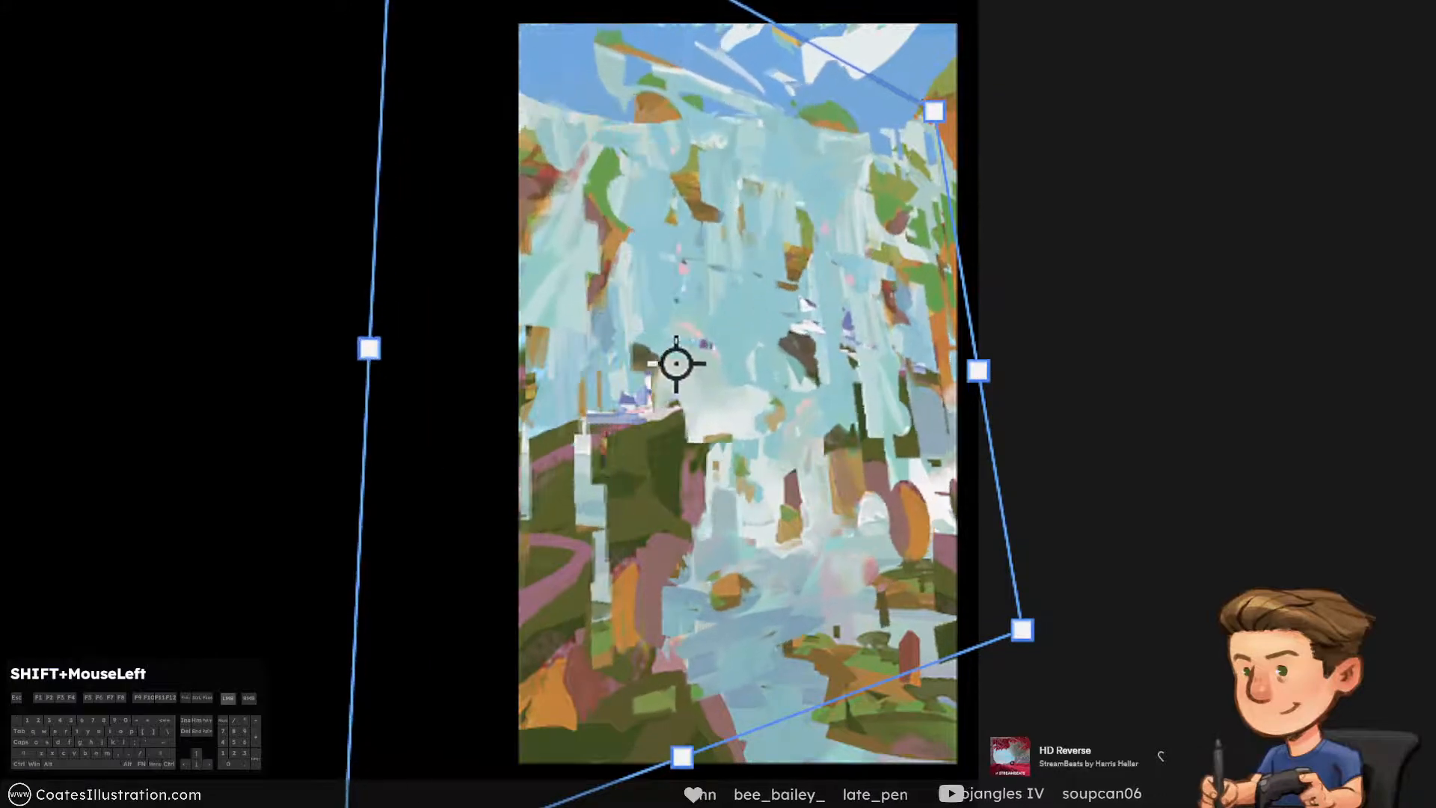
pyautogui.moveTo(343, 806); pyautogui.dragTo(180, 807)
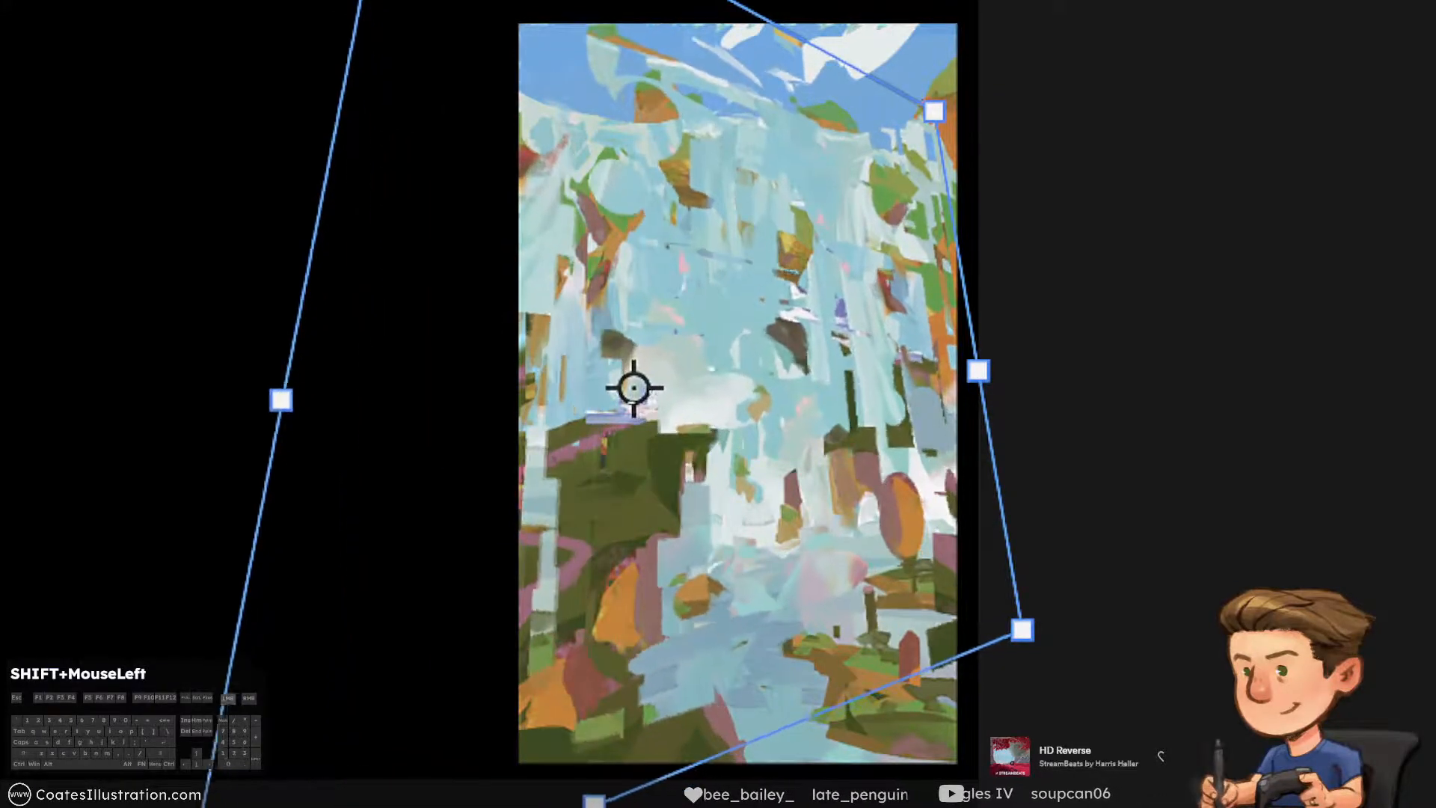
pyautogui.moveTo(1016, 632)
pyautogui.mouseDown()
pyautogui.moveTo(1008, 642)
pyautogui.moveTo(1021, 627)
pyautogui.mouseUp()
pyautogui.press('Return')
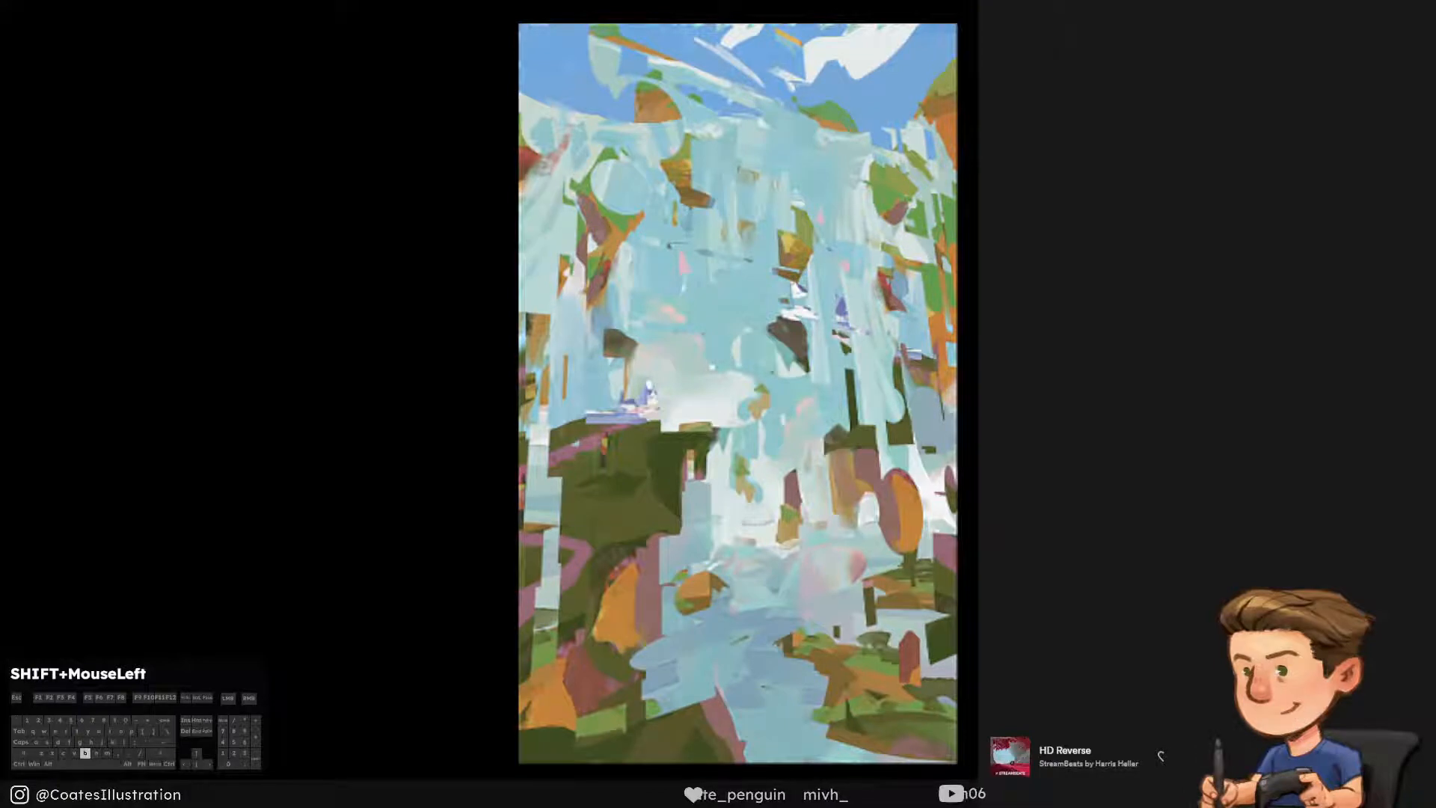
# Erase the distorted copy from the sky, the waterfall's upper edge and the left cliffs and slope, using a larger eraser
pyautogui.moveTo(710, 142)
pyautogui.mouseDown()
pyautogui.moveTo(623, 47)
pyautogui.moveTo(656, 124)
pyautogui.moveTo(810, 152)
pyautogui.mouseUp()
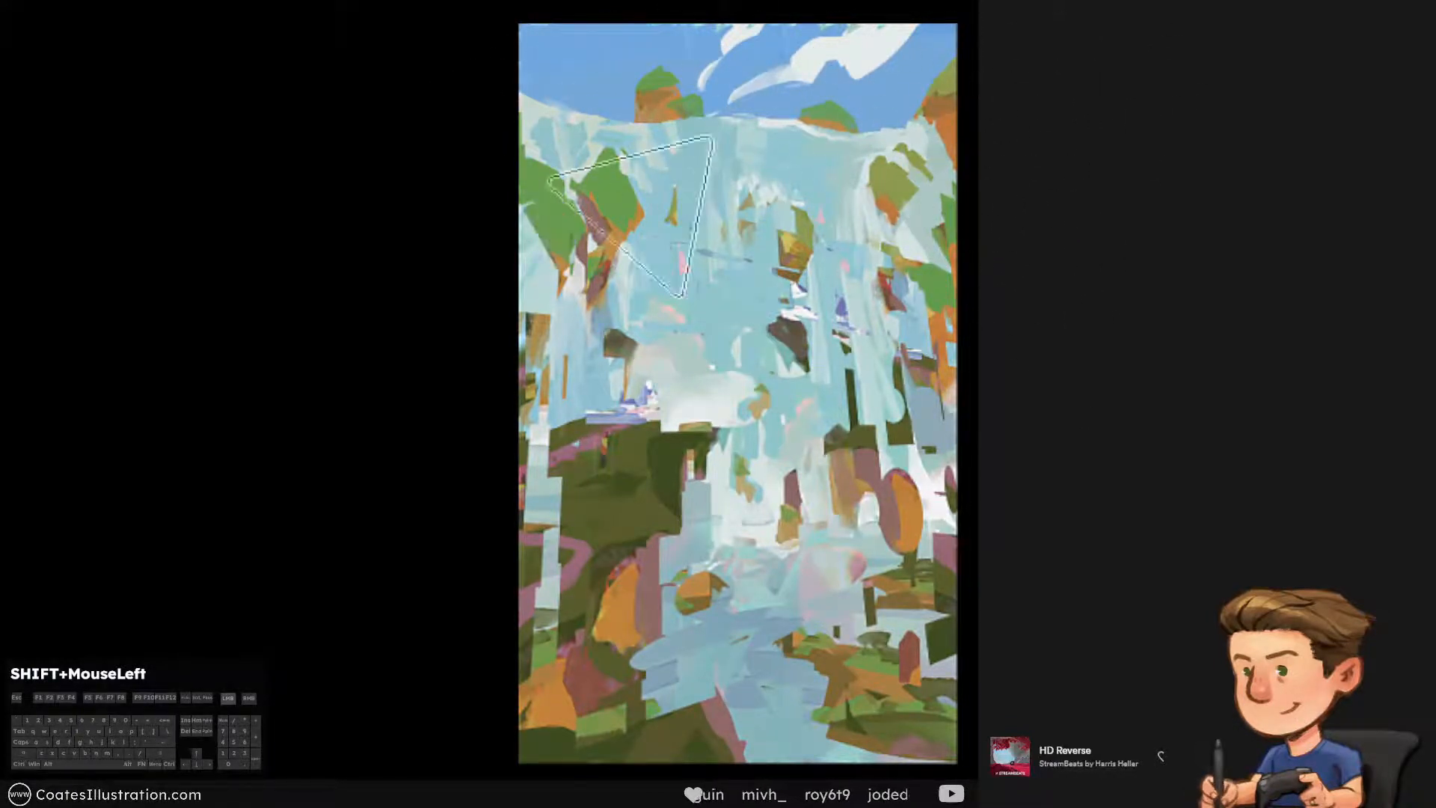
pyautogui.press(']')
pyautogui.press(']')
pyautogui.press(']')
pyautogui.press(']')
pyautogui.press(']')
pyautogui.moveTo(538, 584); pyautogui.dragTo(537, 385)
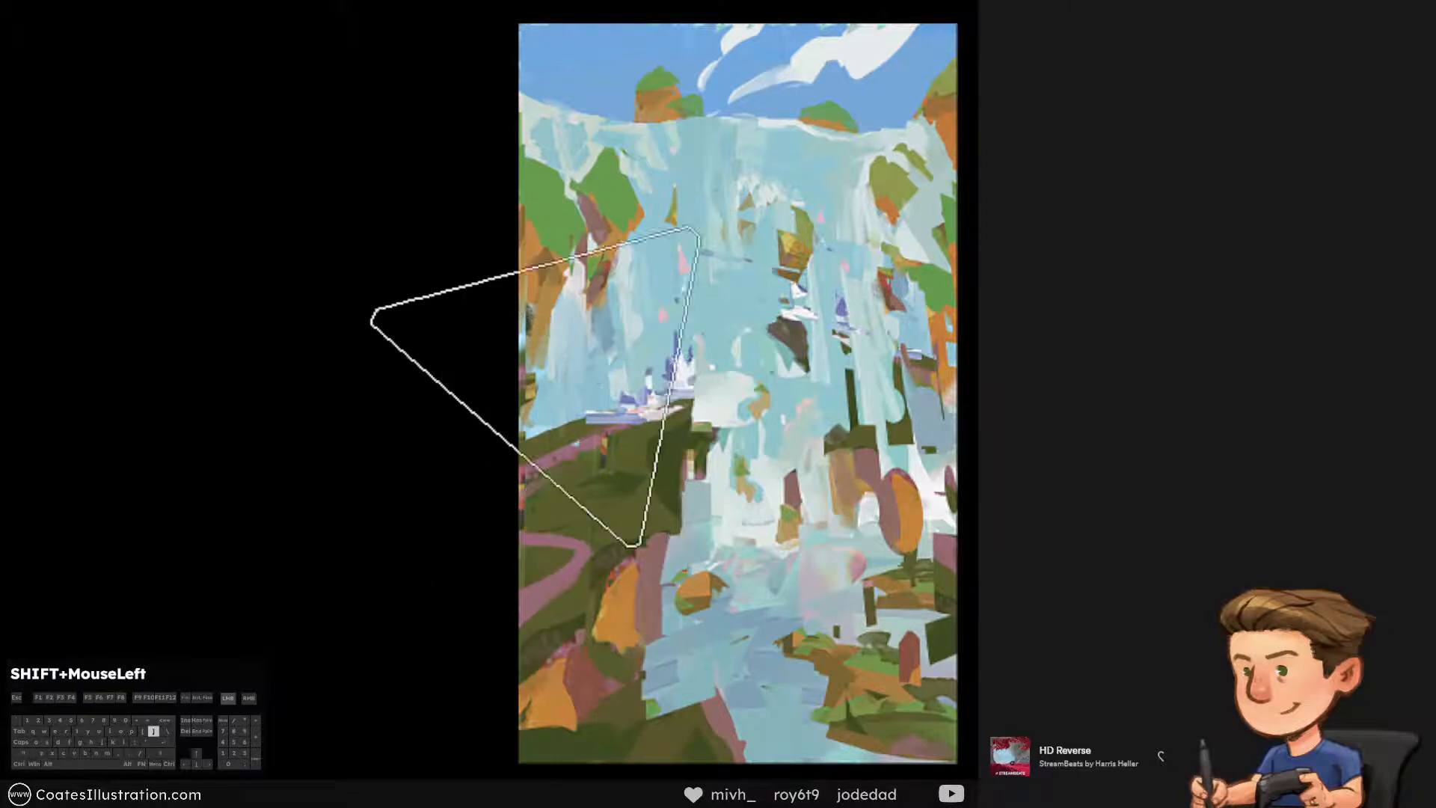
# Undo the oversized eraser strokes that cut into the patches around the castle, and reduce the eraser size
pyautogui.hotkey('ctrl', 'alt', 'z')
pyautogui.press('[')
pyautogui.press('[')
pyautogui.press('[')
pyautogui.press('[')
pyautogui.hotkey('ctrl', 'alt', 'z')
pyautogui.press('[')
pyautogui.press('[')
pyautogui.press('[')
pyautogui.press('[')
pyautogui.hotkey('ctrl', 'alt', 'z')
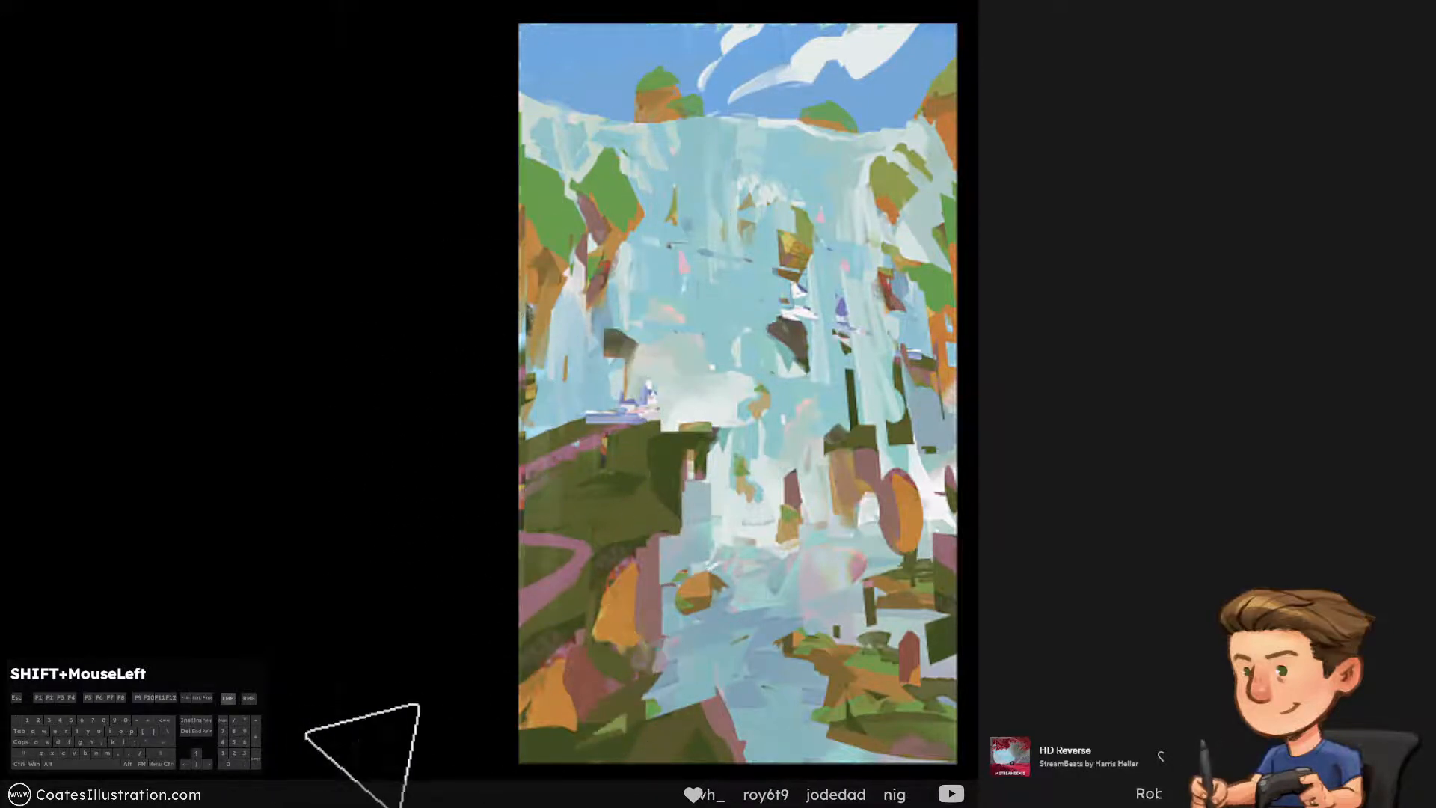
# Shrink the eraser and clear patches where the foreground hill meets the stream, undoing strokes that remove too much
pyautogui.moveTo(708, 636); pyautogui.dragTo(725, 592)
pyautogui.hotkey('ctrl', 'alt', 'z')
pyautogui.hotkey('ctrl', 'alt', 'z')
pyautogui.press('[')
pyautogui.press('[')
pyautogui.press('[')
pyautogui.press('[')
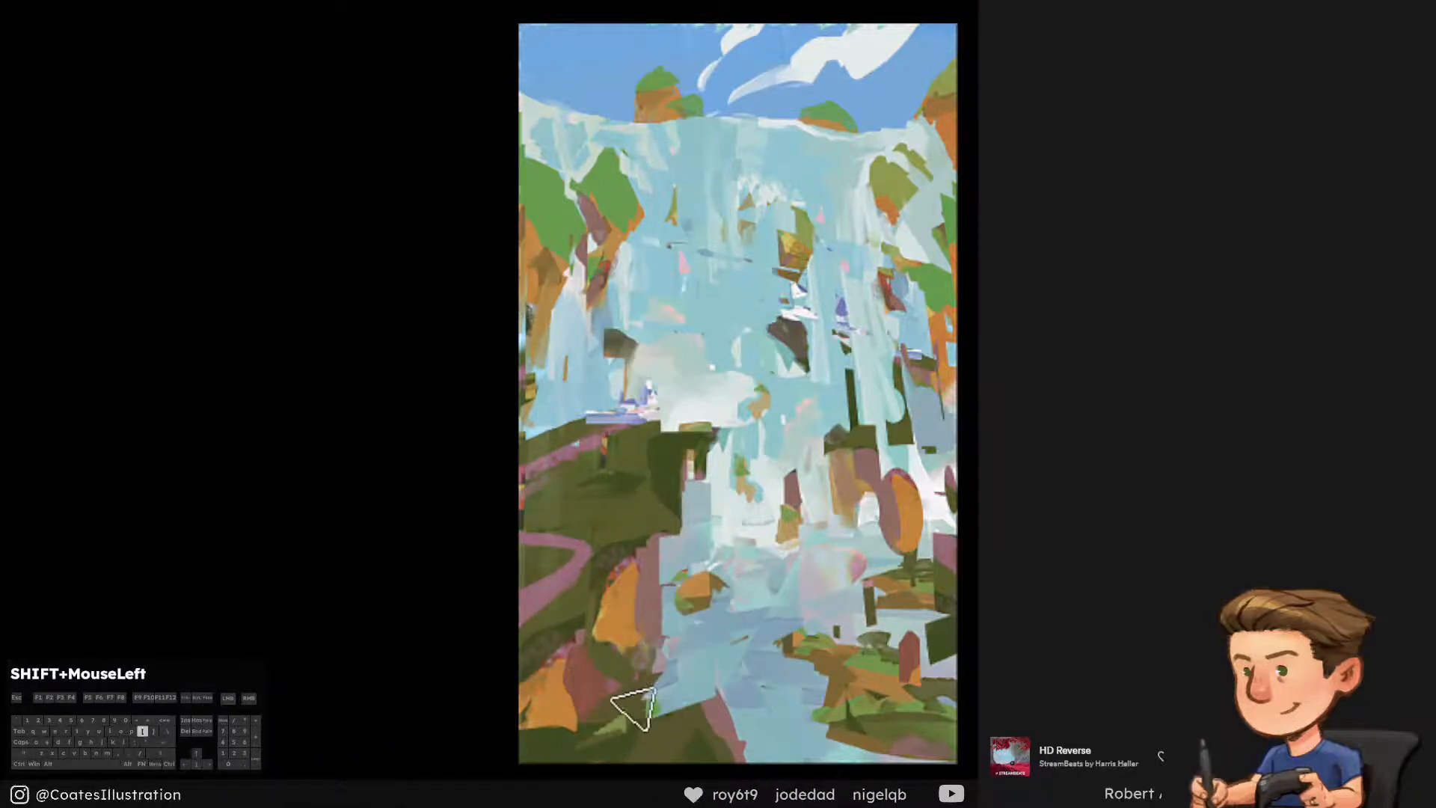
pyautogui.moveTo(677, 702); pyautogui.dragTo(638, 690)
pyautogui.hotkey('ctrl', 'alt', 'z')
# Enlarge the eraser to thin the patches over the stream beside the orange rock, undo the excess, and shrink it again
pyautogui.press(']')
pyautogui.press(']')
pyautogui.press(']')
pyautogui.press(']')
pyautogui.press(']')
pyautogui.moveTo(695, 619)
pyautogui.mouseDown()
pyautogui.moveTo(729, 598)
pyautogui.moveTo(740, 639)
pyautogui.moveTo(710, 637)
pyautogui.mouseUp()
pyautogui.hotkey('ctrl', 'alt', 'z')
pyautogui.press('[')
pyautogui.press('[')
pyautogui.press('[')
pyautogui.press('[')
# Erase the patches covering the cliff face below the castle promontory
pyautogui.moveTo(706, 450); pyautogui.dragTo(679, 557)
pyautogui.hotkey('ctrl', 'alt', 'z')
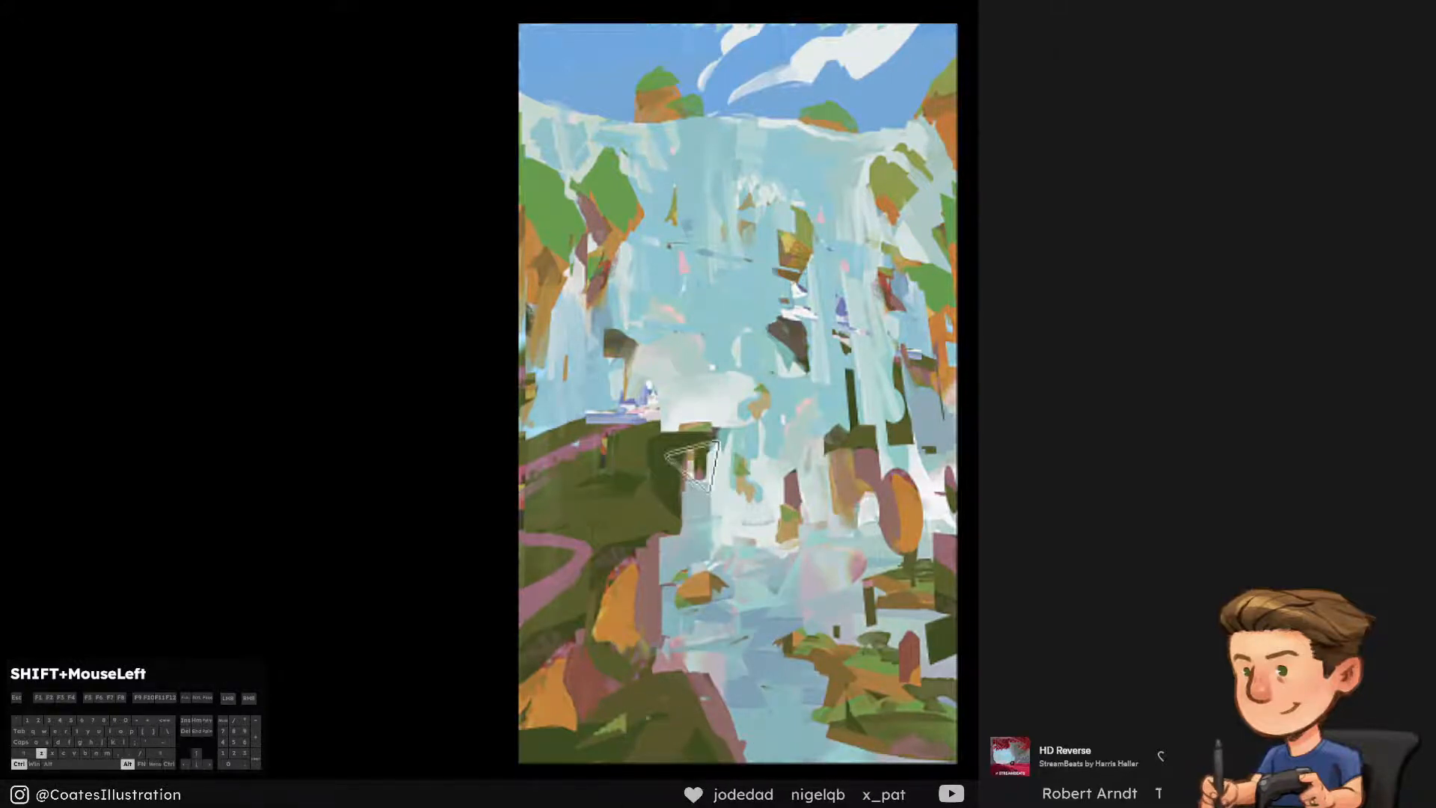
pyautogui.moveTo(693, 469); pyautogui.dragTo(676, 536)
# Uncover the castle and the promontory's tip by erasing the pale and green patches over them, adjusting the eraser size
pyautogui.press(']')
pyautogui.press(']')
pyautogui.press(']')
pyautogui.press(']')
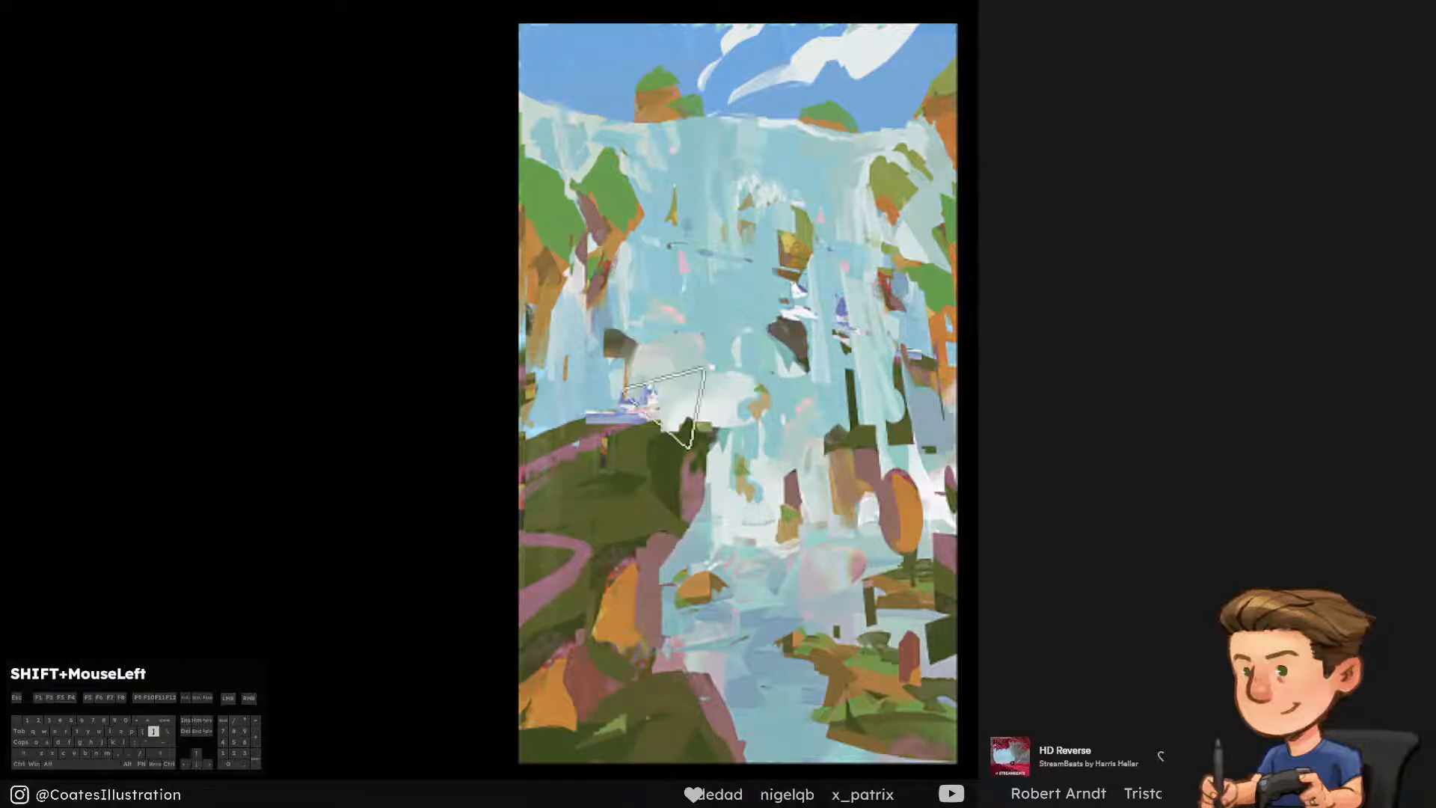
pyautogui.moveTo(663, 408)
pyautogui.mouseDown()
pyautogui.moveTo(712, 392)
pyautogui.moveTo(699, 455)
pyautogui.mouseUp()
pyautogui.hotkey('ctrl', 'alt', 'z')
pyautogui.press('[')
pyautogui.press('[')
pyautogui.press('[')
pyautogui.press('[')
pyautogui.moveTo(620, 385)
pyautogui.mouseDown()
pyautogui.moveTo(659, 413)
pyautogui.moveTo(678, 354)
pyautogui.moveTo(718, 410)
pyautogui.mouseUp()
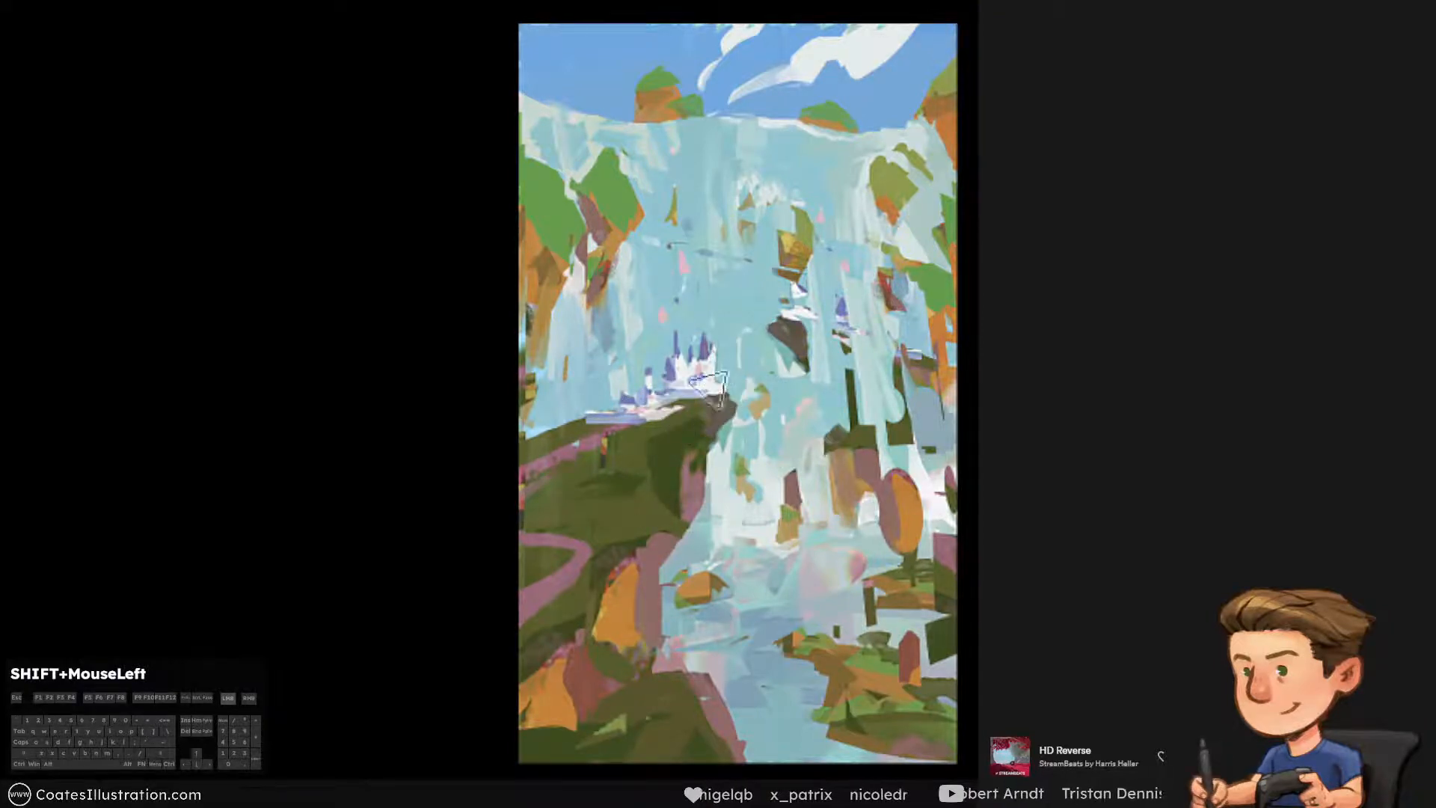
# Enlarge the eraser and clear the patches over the floating rock and the falls beneath it, undoing an unwanted stroke
pyautogui.press(']')
pyautogui.press(']')
pyautogui.press(']')
pyautogui.moveTo(778, 317); pyautogui.dragTo(778, 368)
pyautogui.hotkey('ctrl', 'alt', 'z')
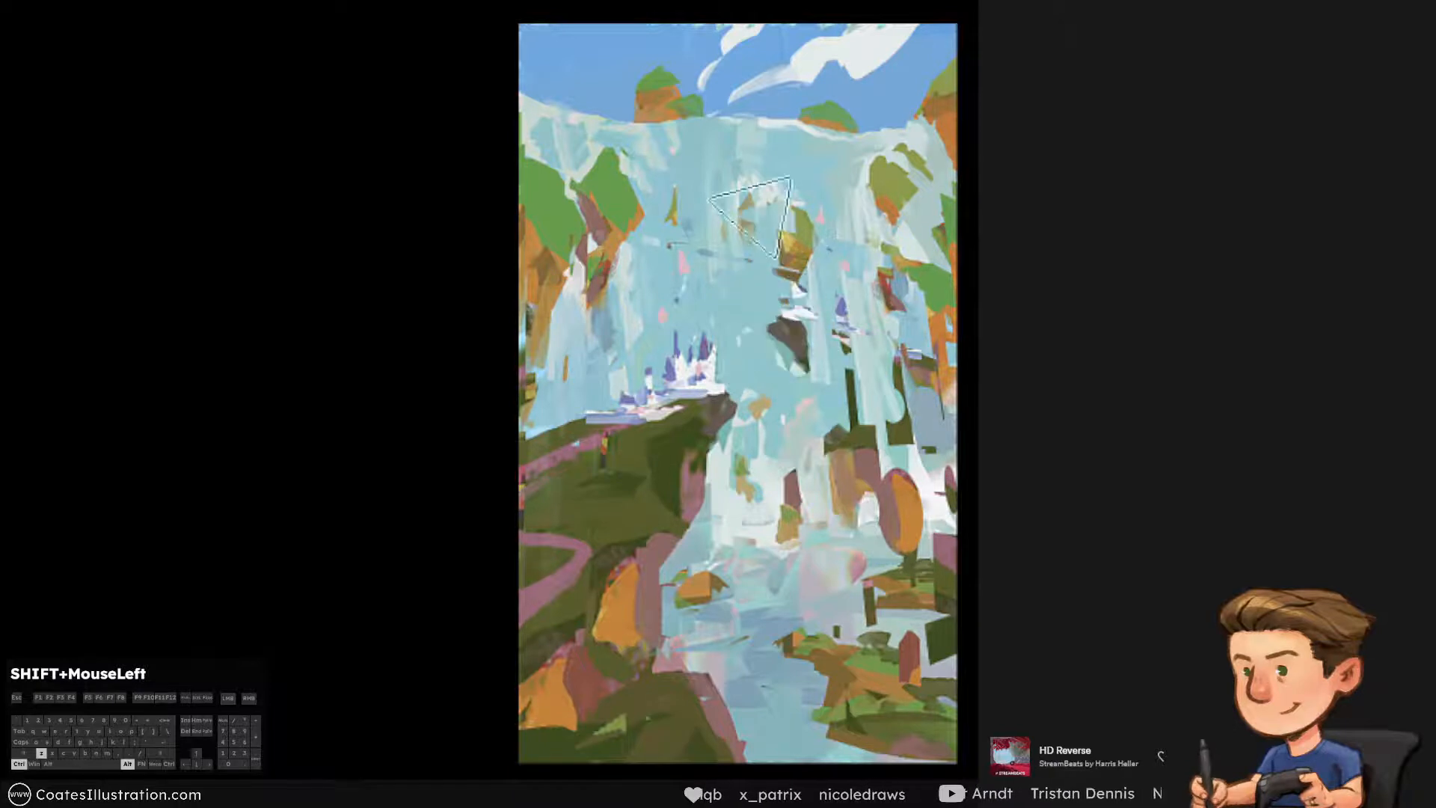
pyautogui.moveTo(762, 225)
pyautogui.mouseDown()
pyautogui.moveTo(694, 233)
pyautogui.moveTo(797, 318)
pyautogui.moveTo(838, 307)
pyautogui.mouseUp()
# Shrink the eraser and erase around the top of the large rock at the waterfall's base
pyautogui.press('[')
pyautogui.press('[')
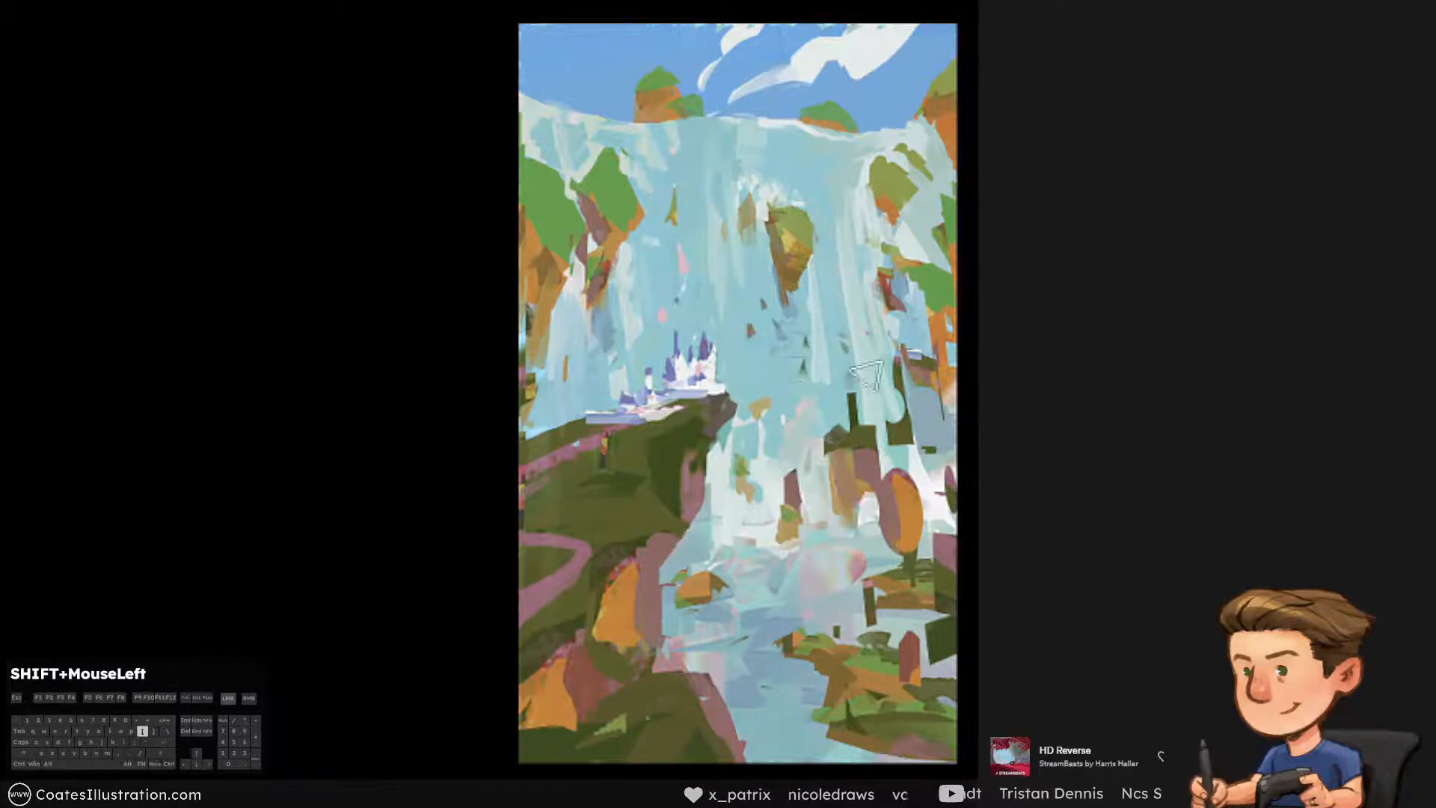
pyautogui.moveTo(841, 446); pyautogui.dragTo(863, 436)
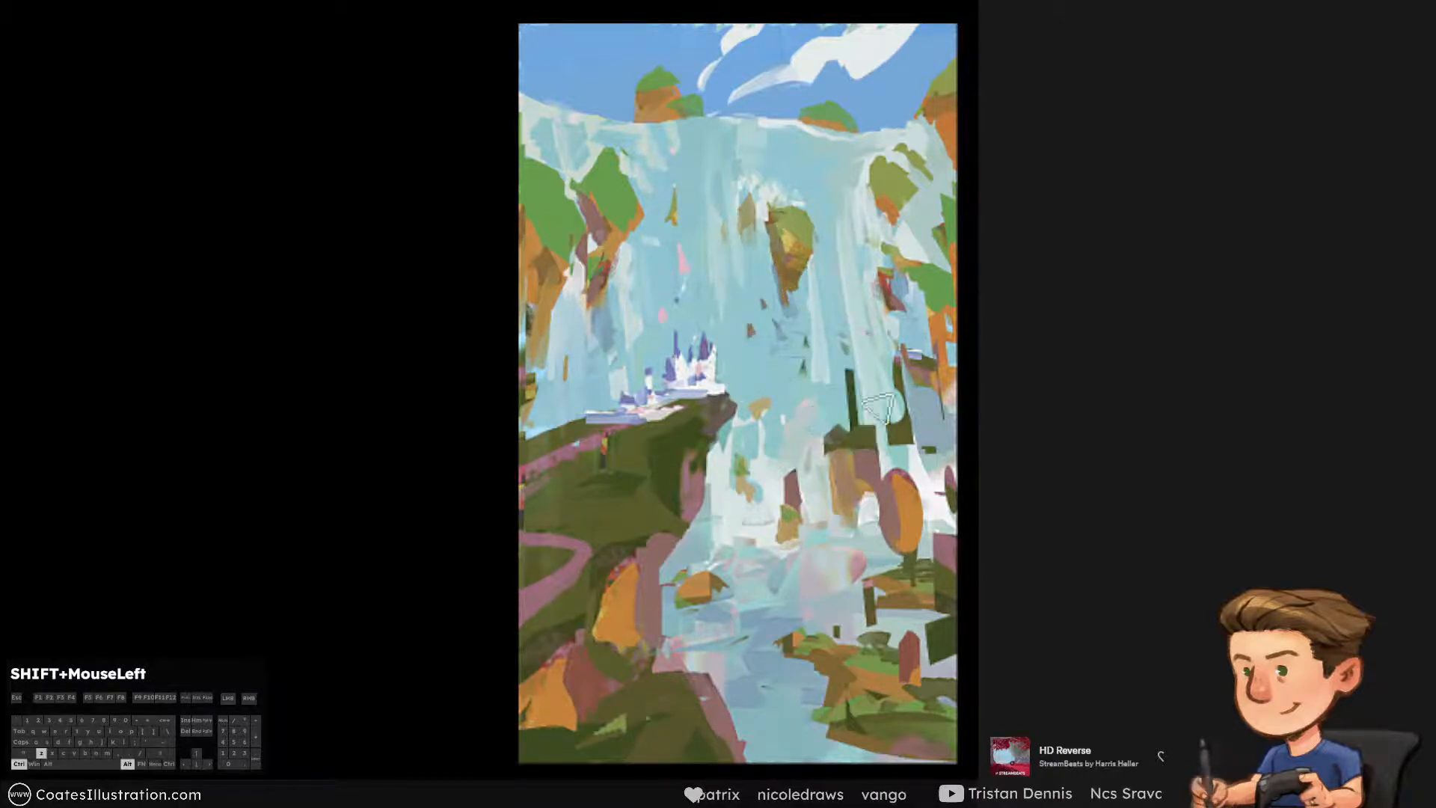
# Enlarge the eraser and clear the dark columns and orange patches over the right-hand falls and cliffs
pyautogui.press(']')
pyautogui.press(']')
pyautogui.press(']')
pyautogui.moveTo(924, 340); pyautogui.dragTo(900, 408)
pyautogui.press(']')
pyautogui.press(']')
pyautogui.moveTo(887, 280); pyautogui.dragTo(945, 363)
# Erase the dark patches from the lower right bank and soften the pink patch in the water, undoing unwanted strokes
pyautogui.press('[')
pyautogui.press('[')
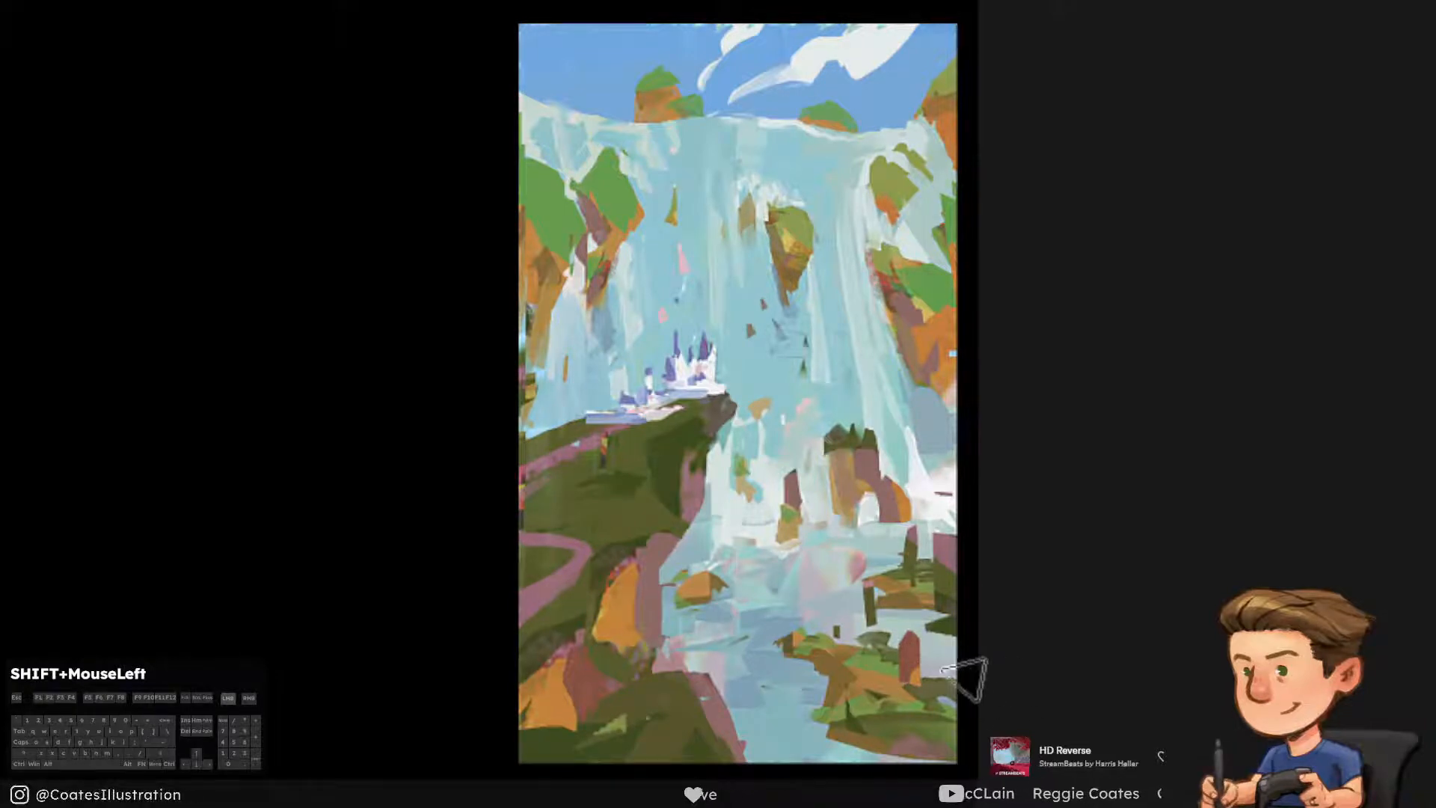
pyautogui.moveTo(938, 640); pyautogui.dragTo(966, 665)
pyautogui.moveTo(880, 621)
pyautogui.mouseDown()
pyautogui.moveTo(785, 639)
pyautogui.moveTo(722, 629)
pyautogui.mouseUp()
pyautogui.press(']')
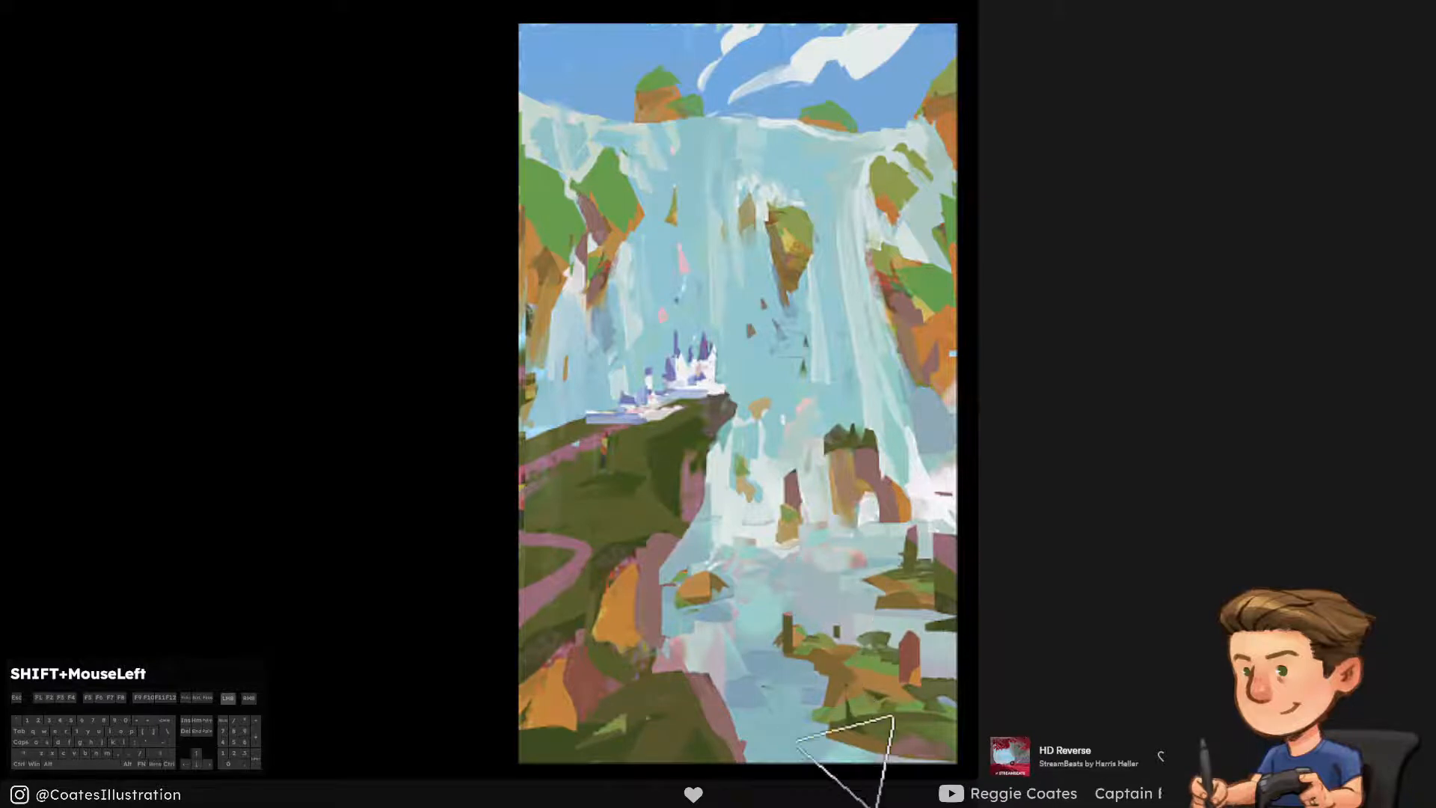
pyautogui.hotkey('ctrl', 'alt', 'z')
pyautogui.moveTo(849, 639); pyautogui.dragTo(744, 649)
pyautogui.hotkey('ctrl', 'alt', 'z')
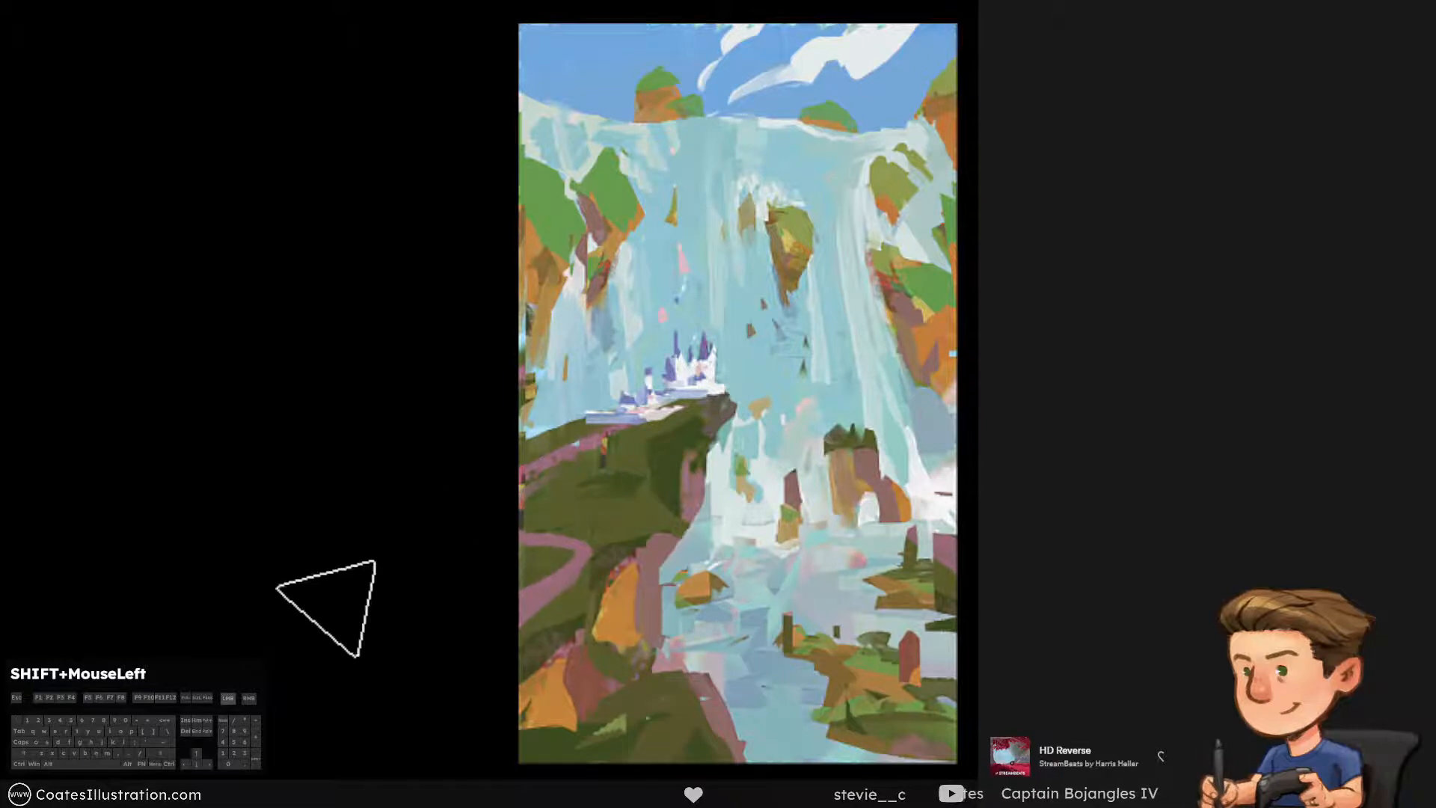
# Rework the light green patches on the foreground hill, undoing unwanted strokes, and remove the leftmost patch
pyautogui.moveTo(595, 724); pyautogui.dragTo(622, 720)
pyautogui.hotkey('ctrl', 'alt', 'z')
pyautogui.hotkey('ctrl', 'alt', 'z')
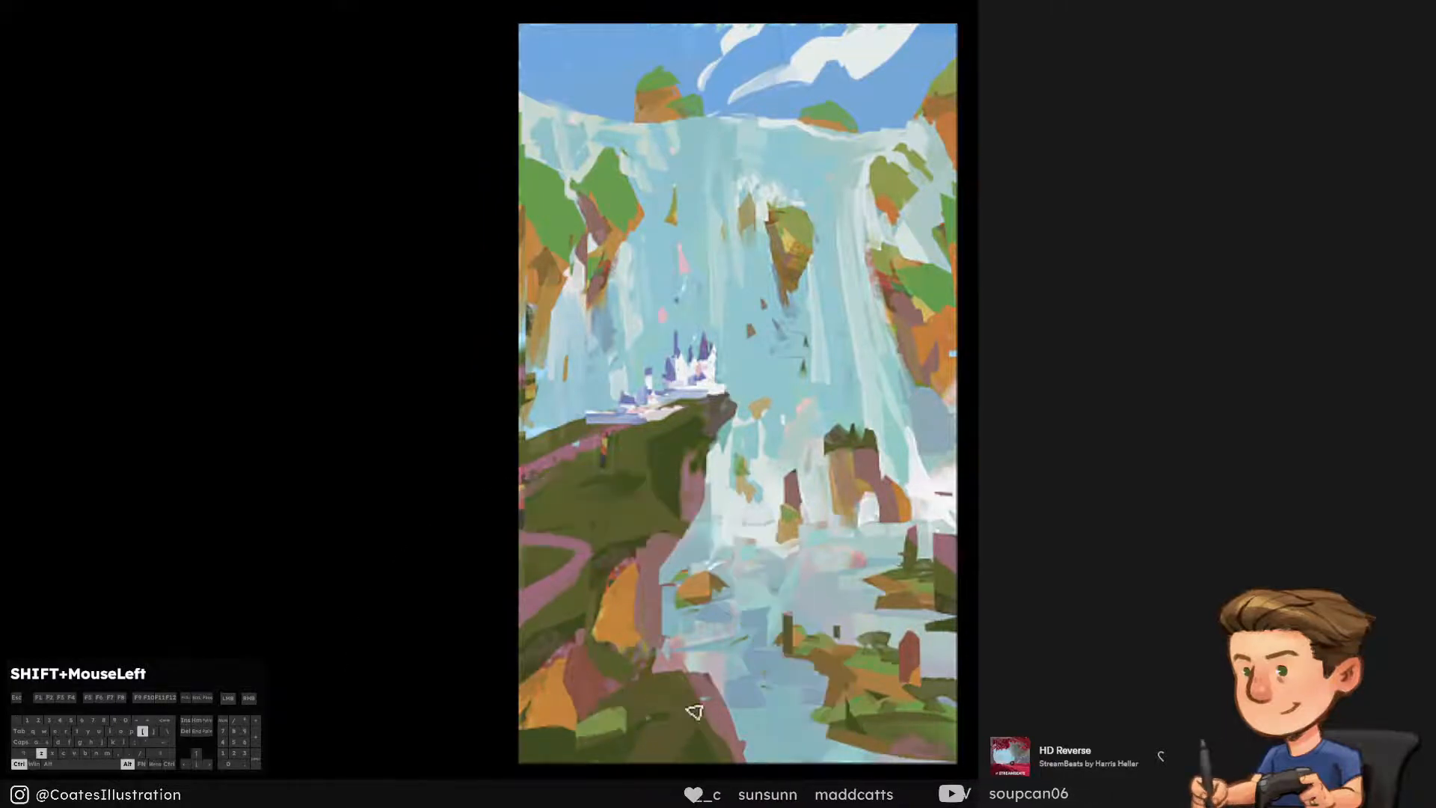
pyautogui.hotkey('ctrl', 'alt', 'z')
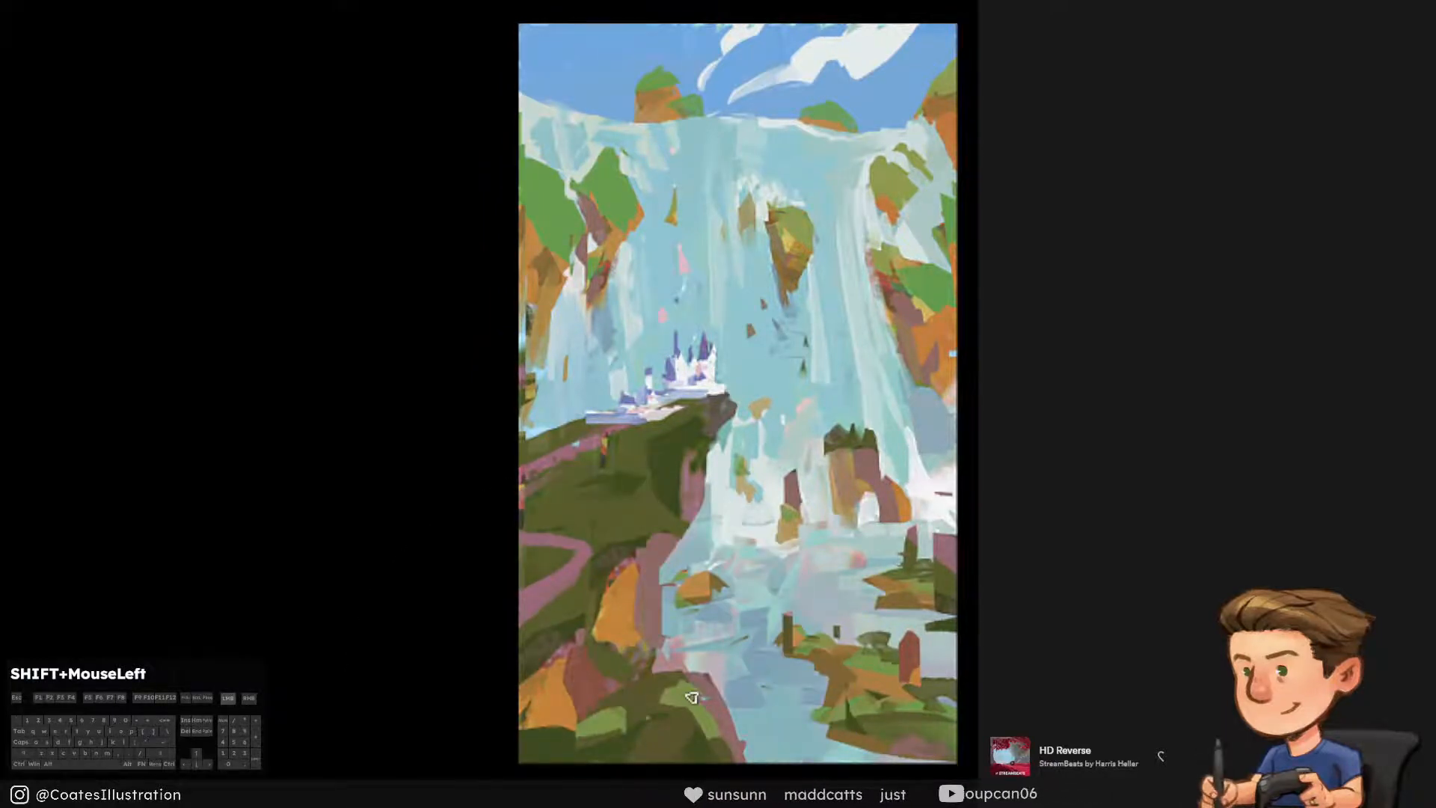
pyautogui.keyDown('alt'); pyautogui.click(649, 714); pyautogui.keyUp('alt')
pyautogui.moveTo(624, 714)
pyautogui.mouseDown()
pyautogui.moveTo(576, 744)
pyautogui.moveTo(602, 723)
pyautogui.moveTo(581, 731)
pyautogui.mouseUp()
pyautogui.keyDown('alt'); pyautogui.click(568, 740); pyautogui.keyUp('alt')
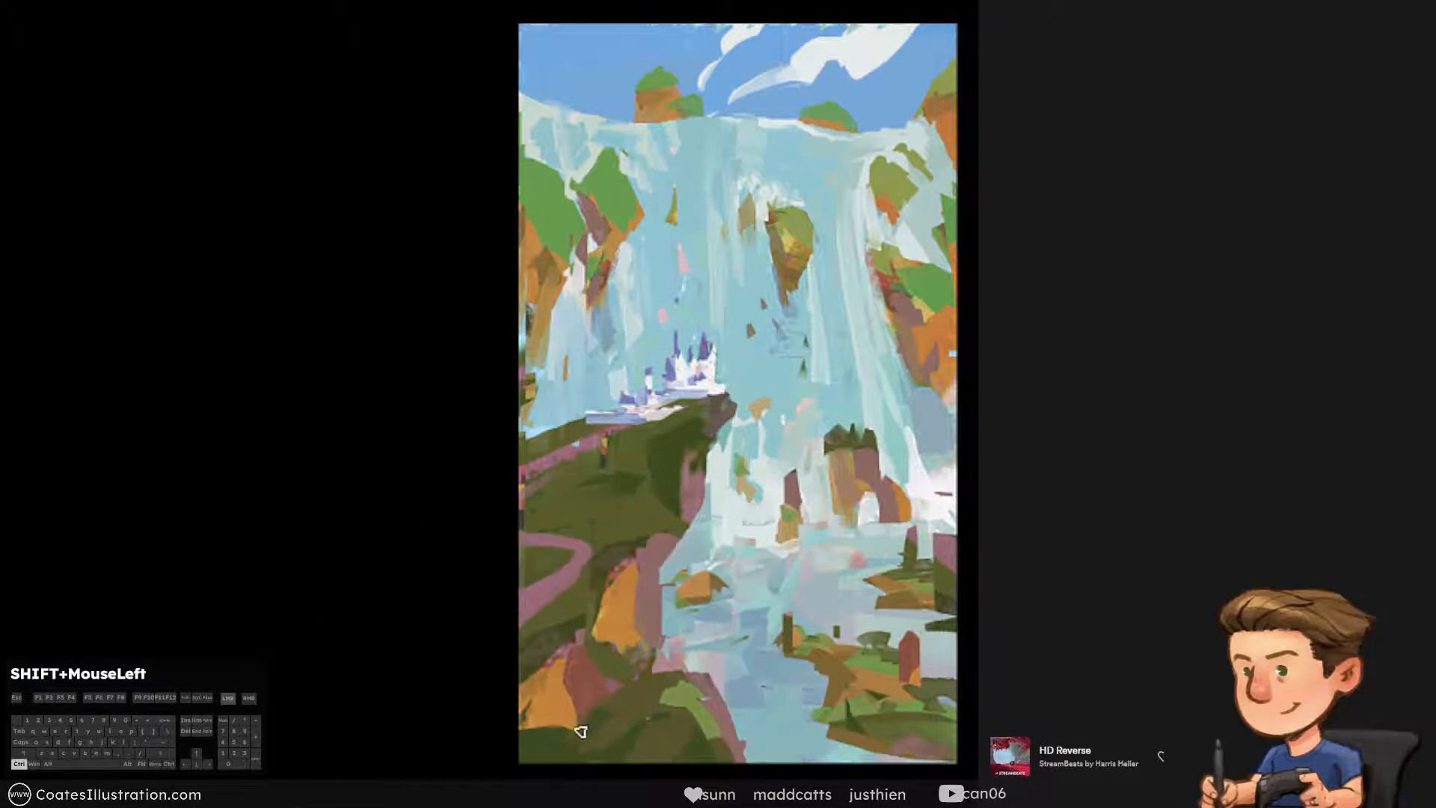
# Sample the hill's dark green and refine the light green highlight near the foreground hill's crest, undoing unwanted strokes
pyautogui.keyDown('alt'); pyautogui.click(648, 712); pyautogui.keyUp('alt')
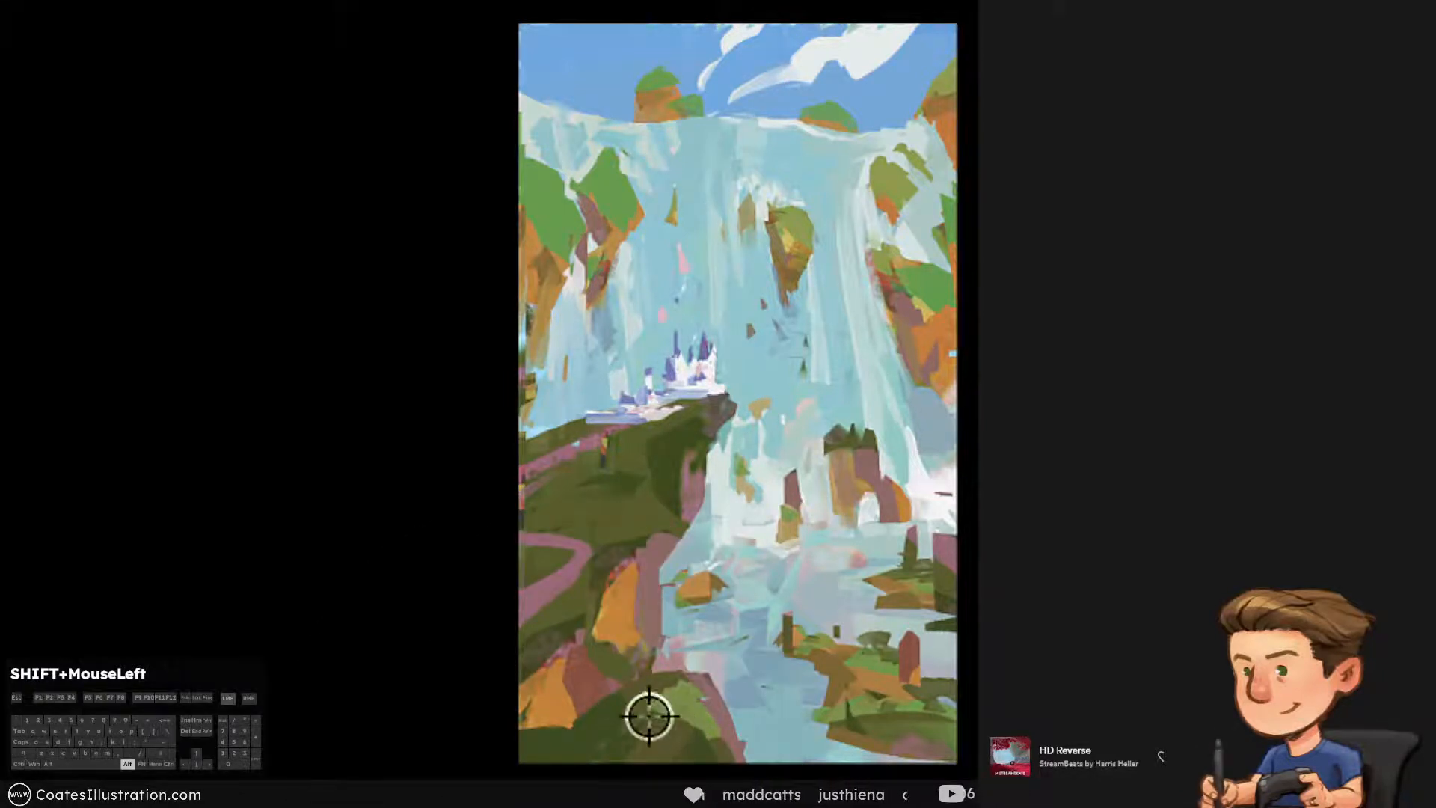
pyautogui.keyDown('alt'); pyautogui.click(652, 692); pyautogui.keyUp('alt')
pyautogui.hotkey('ctrl', 'alt', 'z')
pyautogui.moveTo(651, 694); pyautogui.dragTo(694, 677)
pyautogui.hotkey('ctrl', 'alt', 'z')
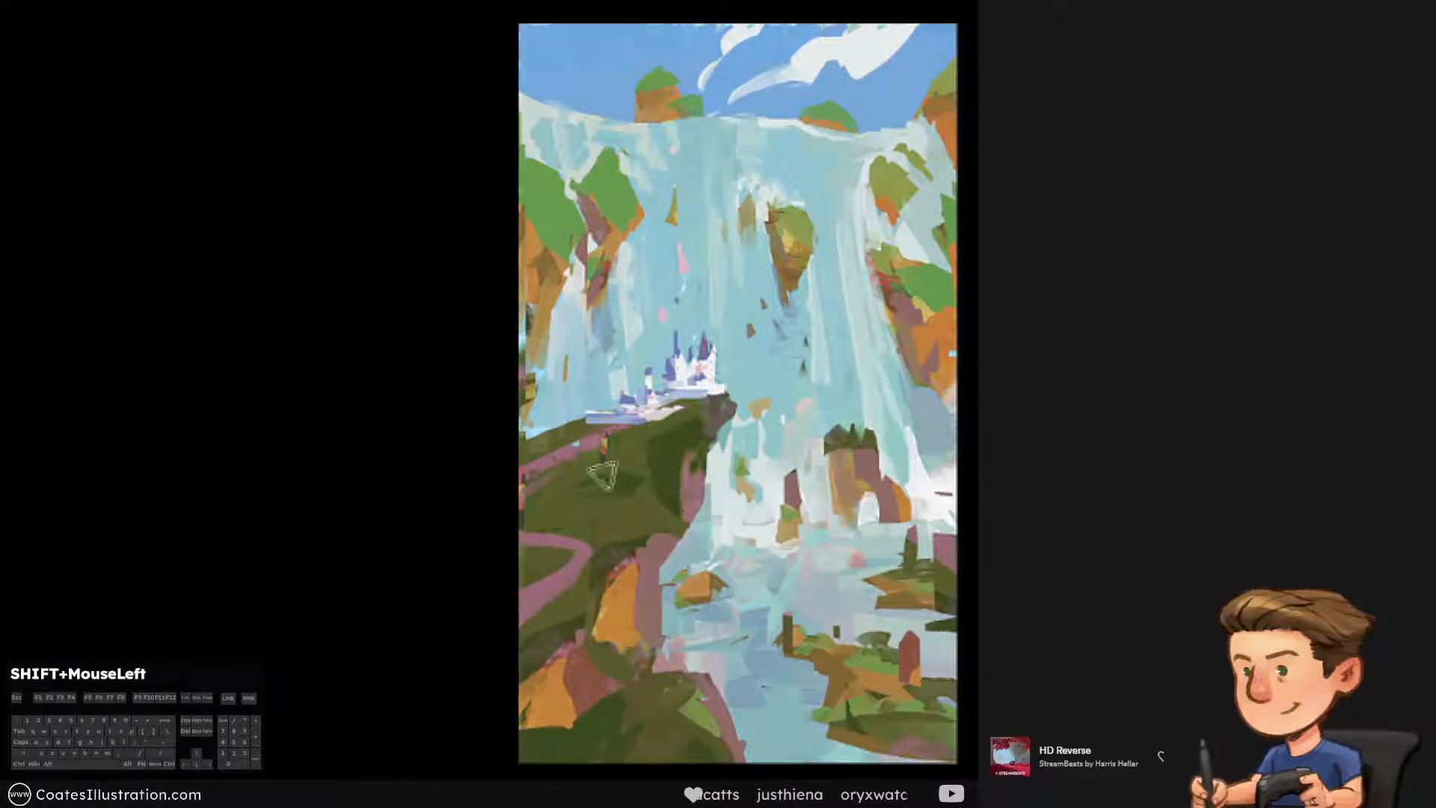
# Paint white foam at the foot of the small rock island, undoing an unwanted stroke
pyautogui.keyDown('alt'); pyautogui.click(900, 503); pyautogui.keyUp('alt')
pyautogui.keyDown('alt'); pyautogui.click(939, 477); pyautogui.keyUp('alt')
pyautogui.hotkey('ctrl', 'alt', 'z')
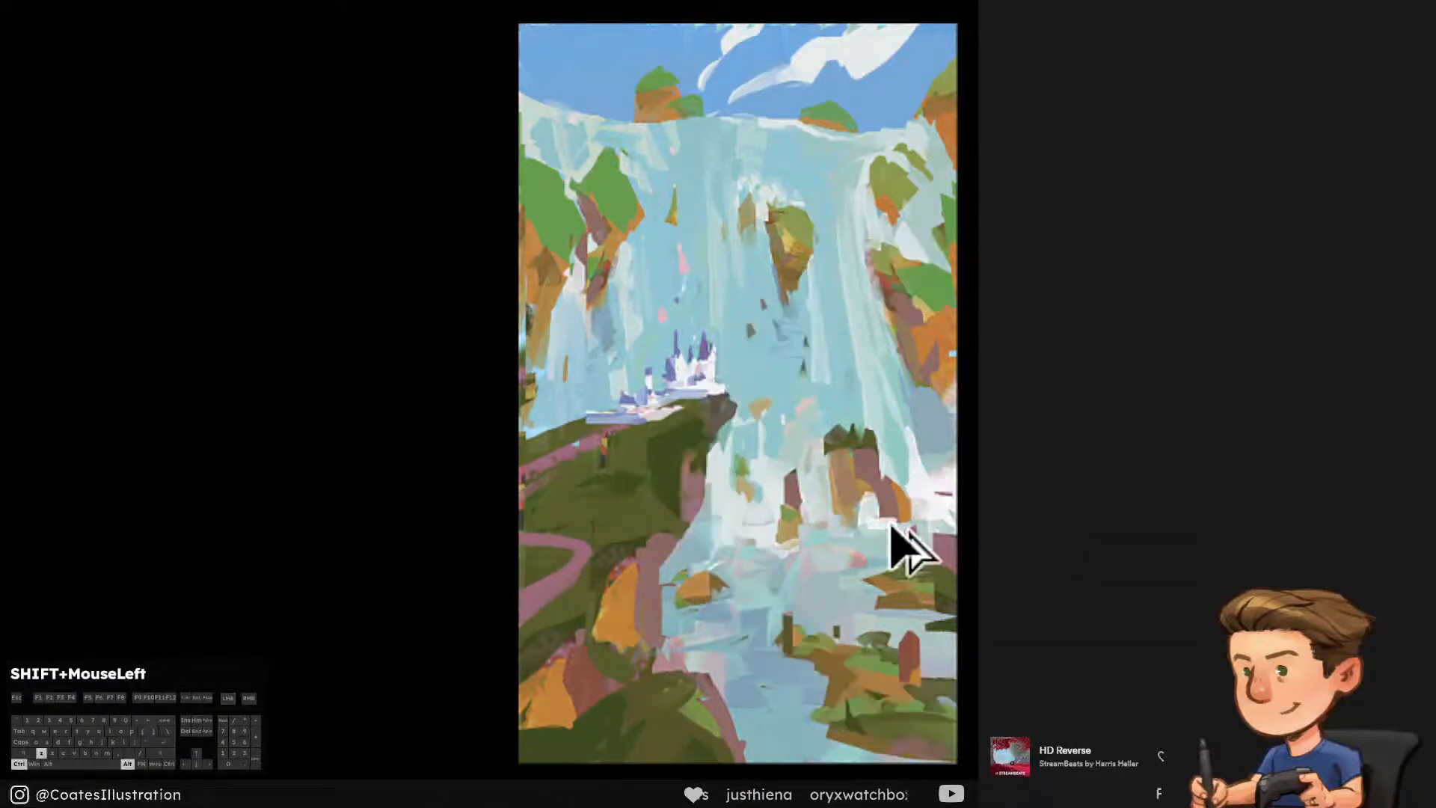
pyautogui.moveTo(872, 522); pyautogui.dragTo(900, 526)
pyautogui.keyDown('alt'); pyautogui.click(807, 521); pyautogui.keyUp('alt')
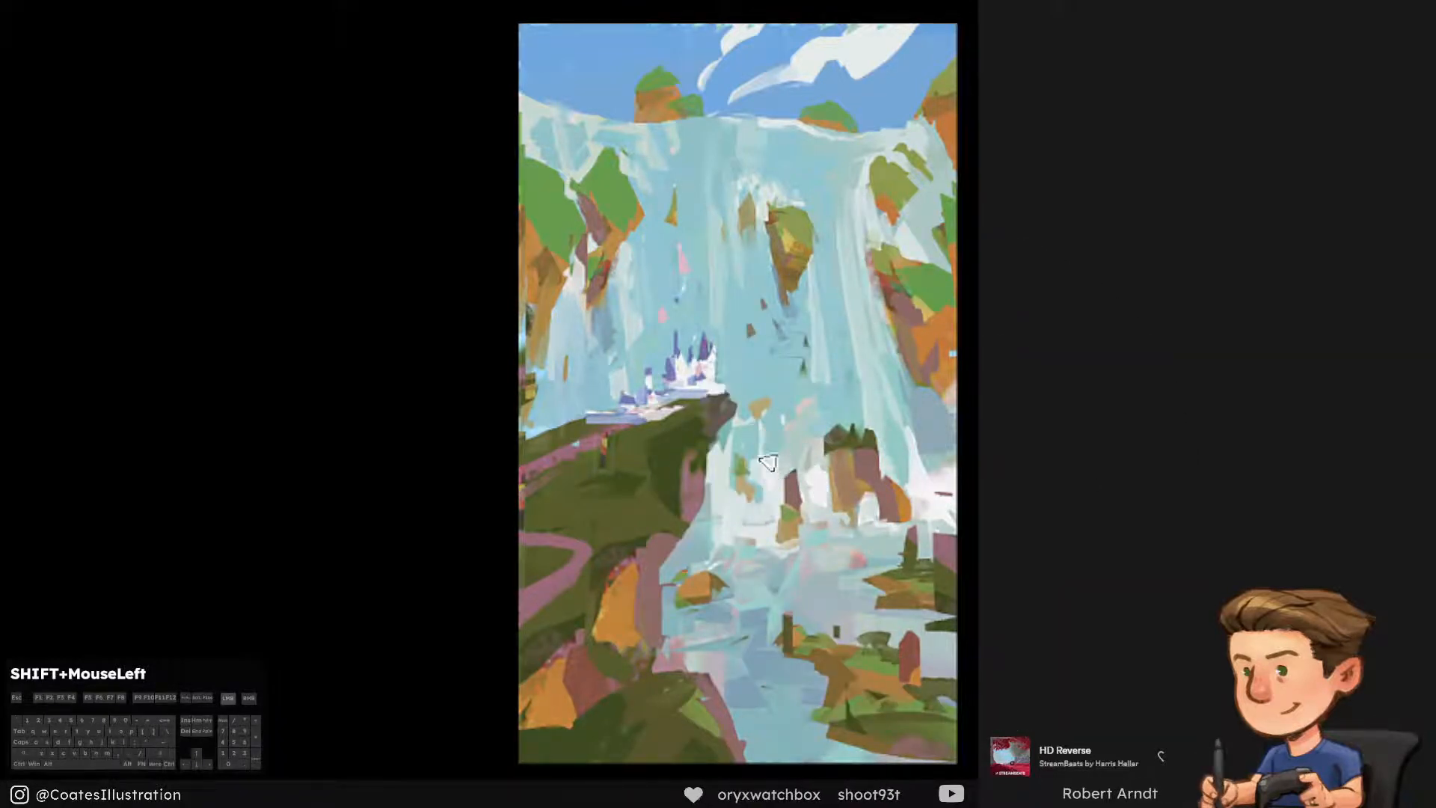
# Brush white water beside the left-hand cliff, redoing the stroke, and dab a sampled pale tone above the lower rocks
pyautogui.moveTo(554, 322); pyautogui.dragTo(558, 365)
pyautogui.hotkey('ctrl', 'z')
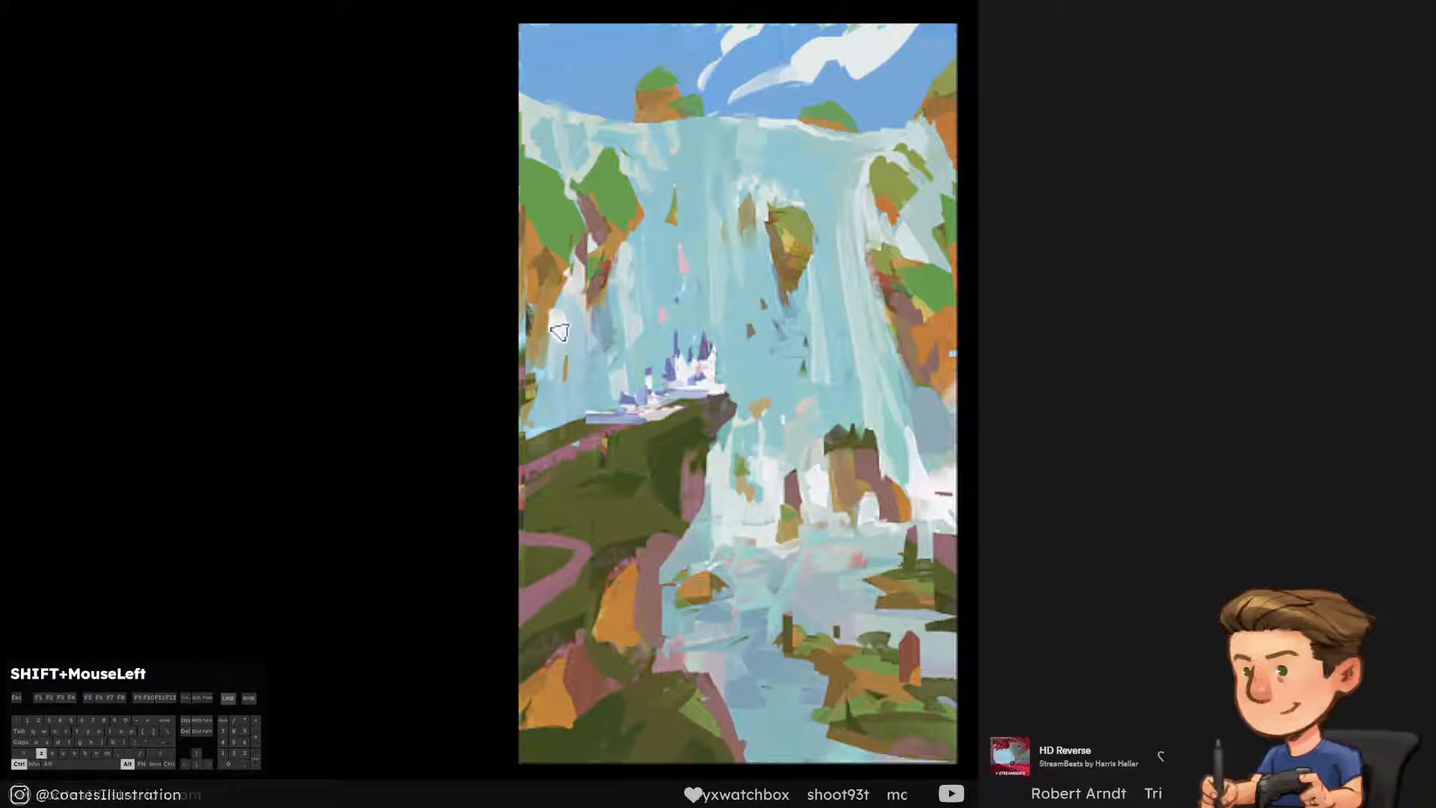
pyautogui.moveTo(557, 316); pyautogui.dragTo(566, 365)
pyautogui.keyDown('alt'); pyautogui.click(601, 379); pyautogui.keyUp('alt')
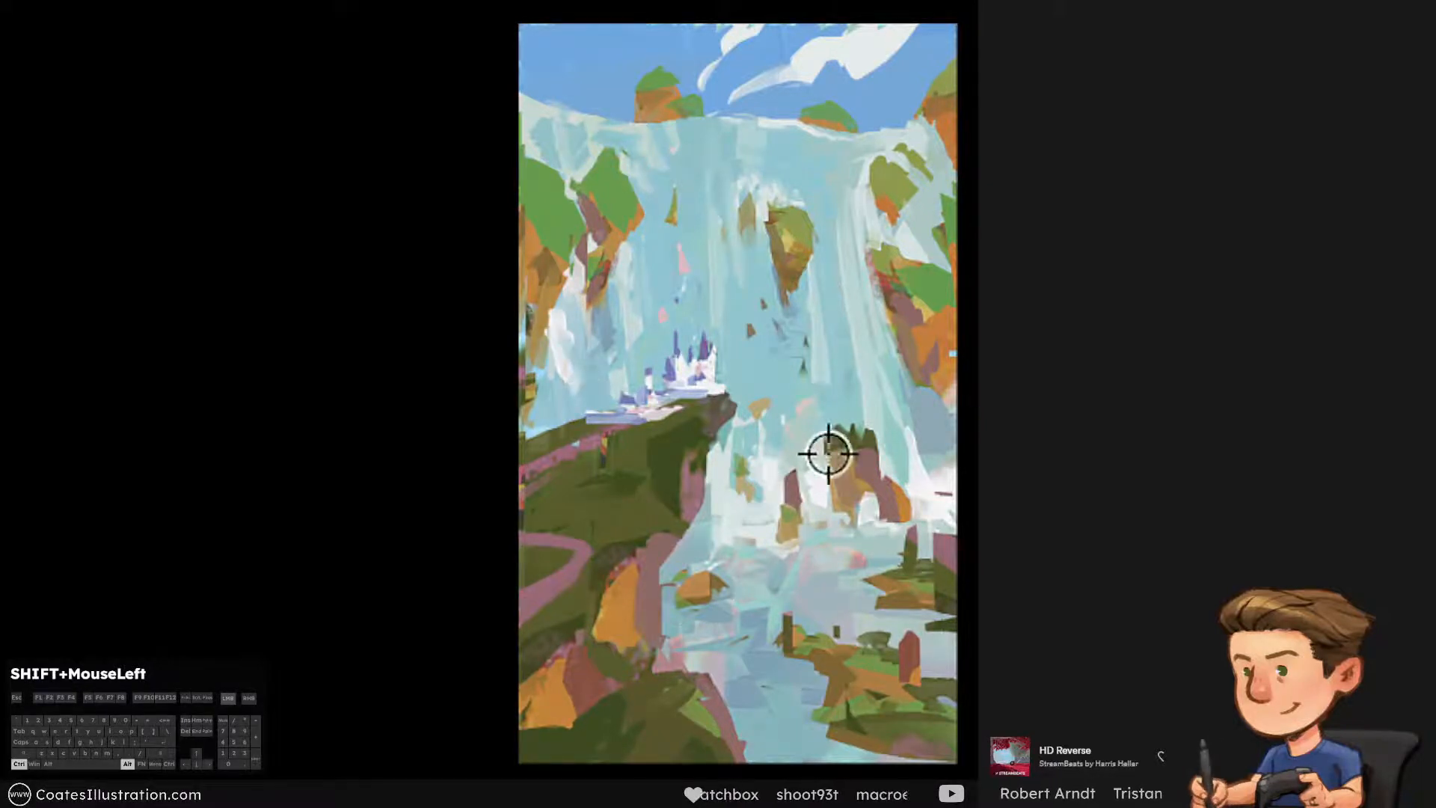
pyautogui.keyDown('alt'); pyautogui.click(801, 435); pyautogui.keyUp('alt')
pyautogui.moveTo(785, 425); pyautogui.dragTo(778, 417)
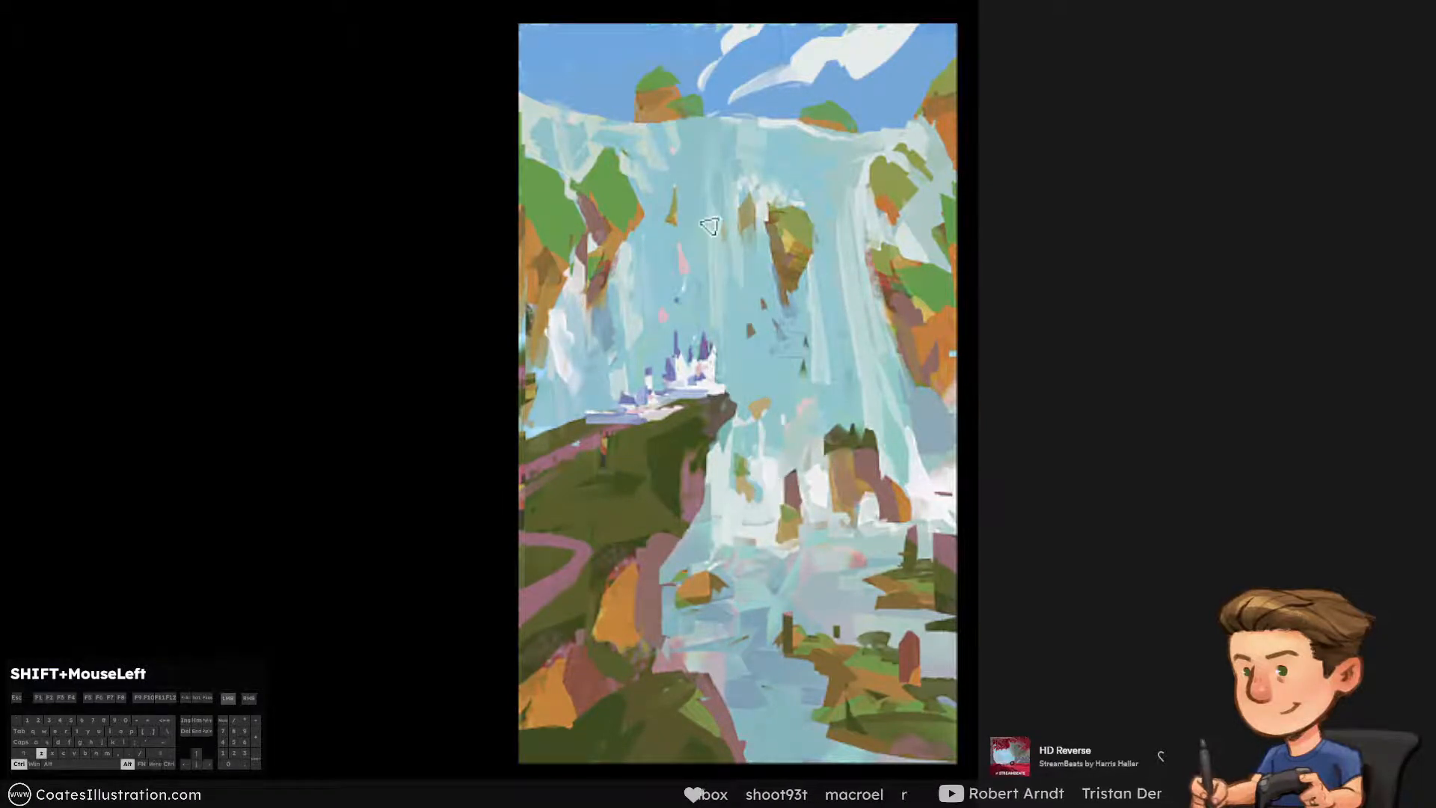
# Enlarge the brush and paint a white streak below the mid-falls rock, trimming it with sampled water tones
pyautogui.press(']')
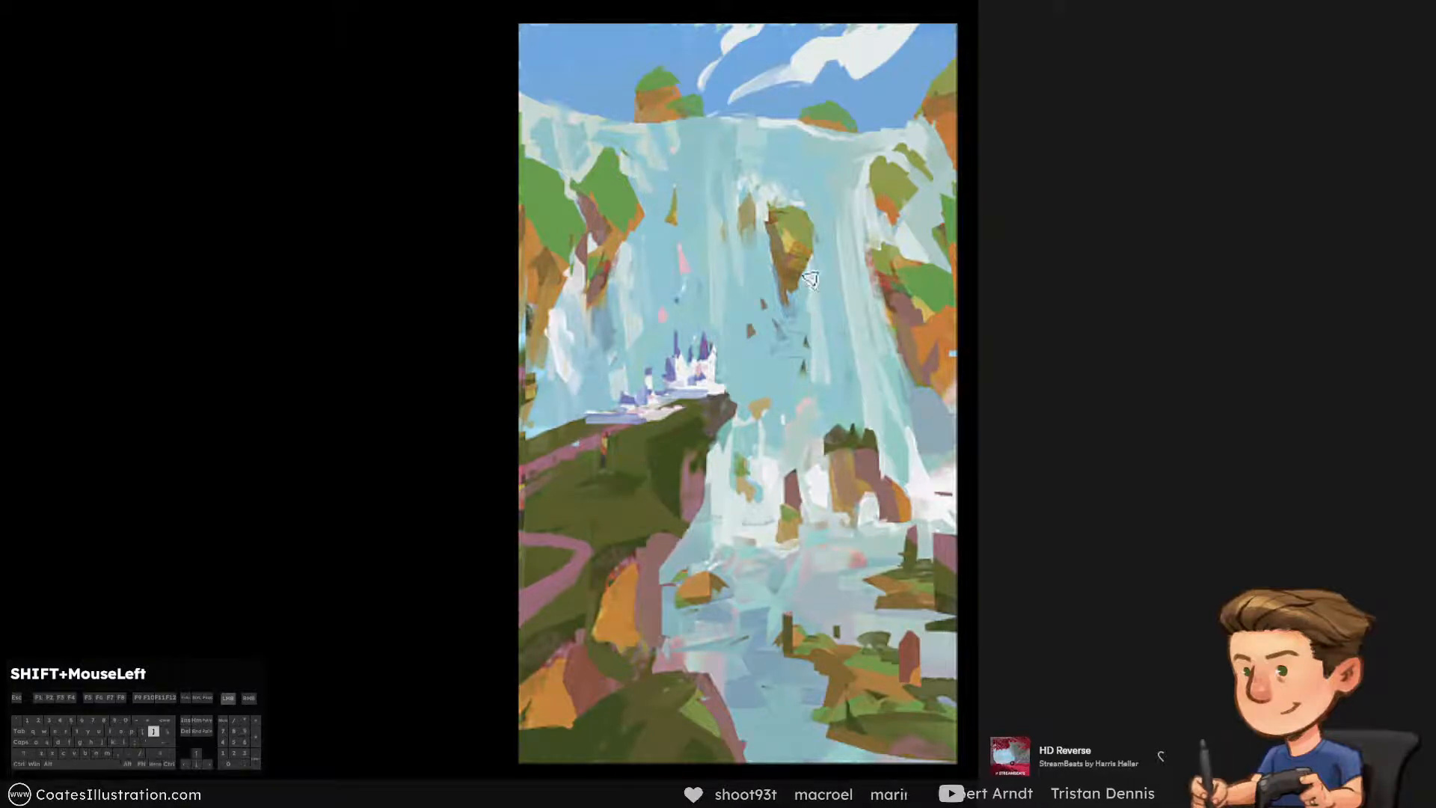
pyautogui.keyDown('ctrl'); pyautogui.click(810, 278); pyautogui.keyUp('ctrl')
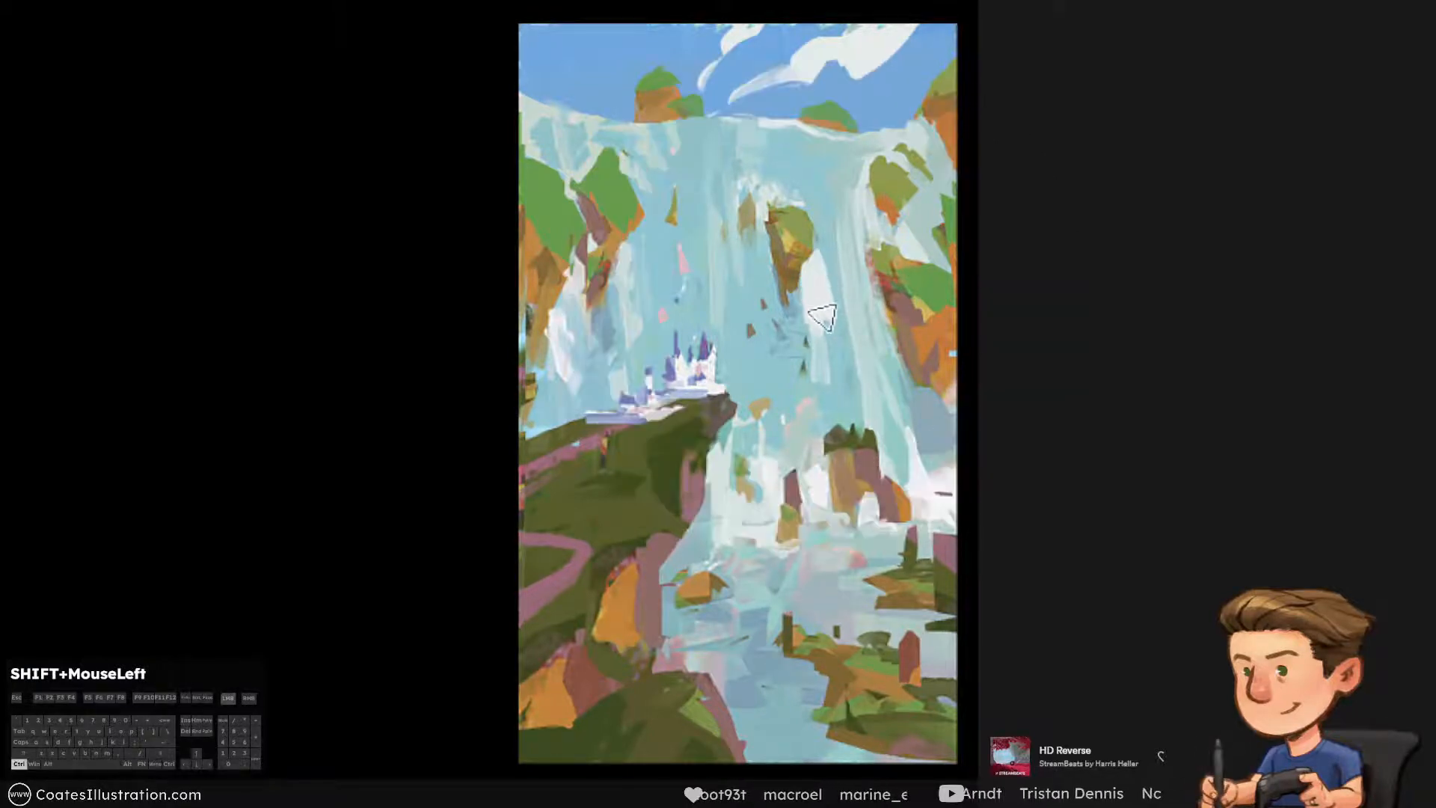
pyautogui.keyDown('ctrl'); pyautogui.click(830, 307); pyautogui.keyUp('ctrl')
pyautogui.moveTo(824, 304)
pyautogui.mouseDown()
pyautogui.moveTo(825, 333)
pyautogui.moveTo(806, 352)
pyautogui.moveTo(807, 287)
pyautogui.mouseUp()
pyautogui.keyDown('alt'); pyautogui.click(822, 469); pyautogui.keyUp('alt')
pyautogui.keyDown('alt'); pyautogui.click(826, 342); pyautogui.keyUp('alt')
pyautogui.keyDown('alt'); pyautogui.click(817, 491); pyautogui.keyUp('alt')
pyautogui.keyDown('alt'); pyautogui.click(830, 354); pyautogui.keyUp('alt')
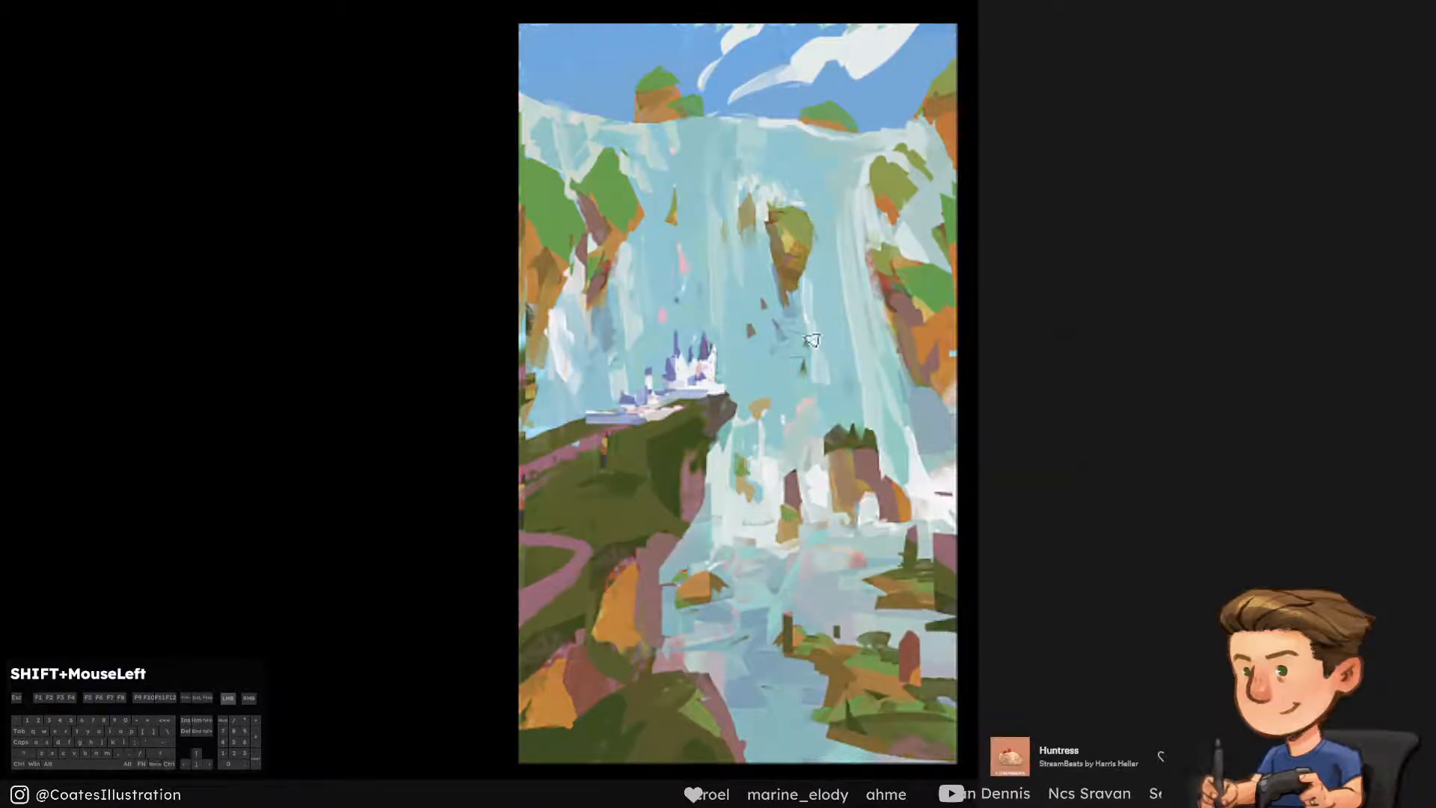
# Extend the streak below the mid-falls rock down toward the lower mist, blending it with sampled light blue
pyautogui.keyDown('alt'); pyautogui.click(839, 369); pyautogui.keyUp('alt')
pyautogui.moveTo(827, 367); pyautogui.dragTo(822, 389)
pyautogui.keyDown('alt'); pyautogui.click(815, 334); pyautogui.keyUp('alt')
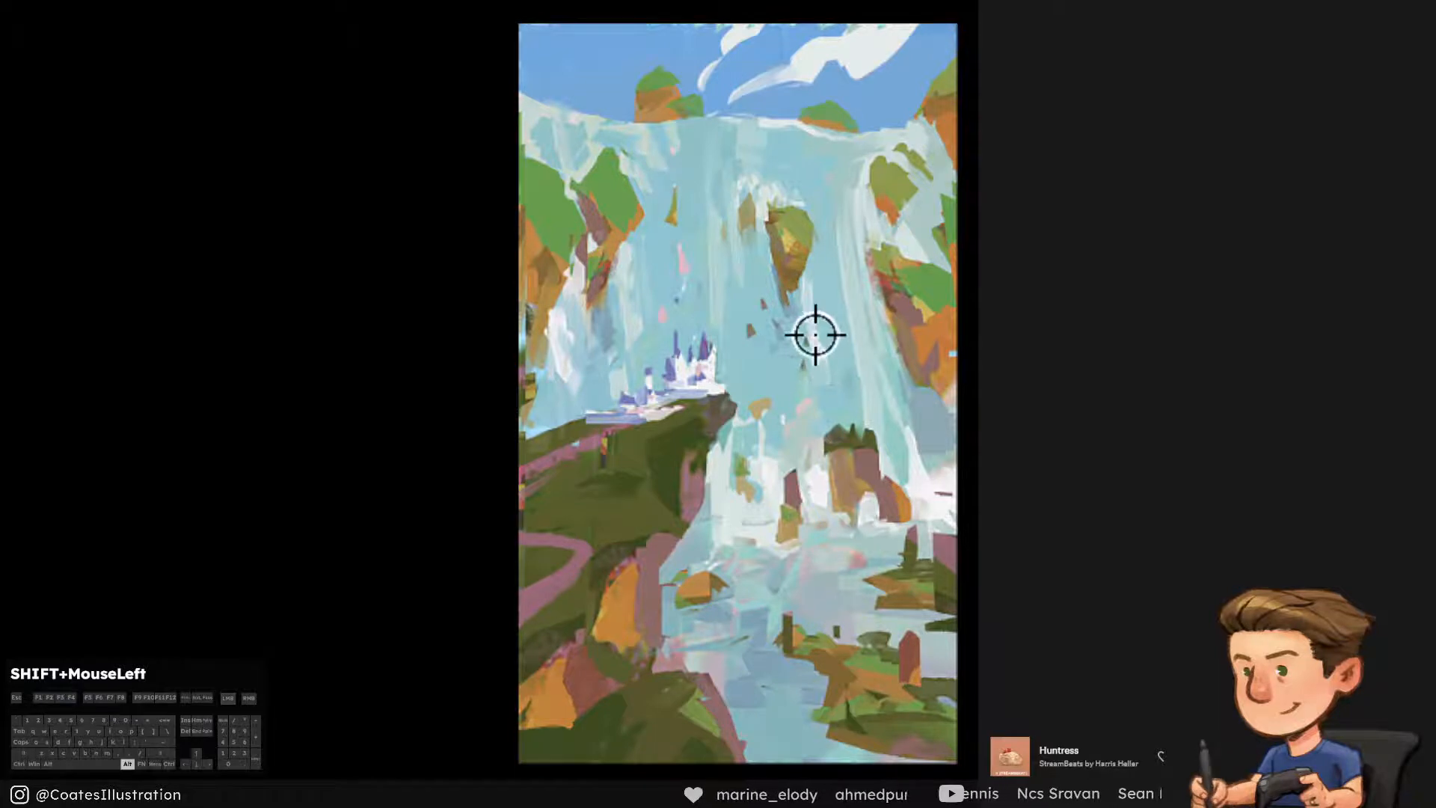
pyautogui.moveTo(807, 341)
pyautogui.mouseDown()
pyautogui.moveTo(810, 387)
pyautogui.moveTo(839, 385)
pyautogui.moveTo(809, 404)
pyautogui.mouseUp()
pyautogui.keyDown('alt'); pyautogui.click(841, 379); pyautogui.keyUp('alt')
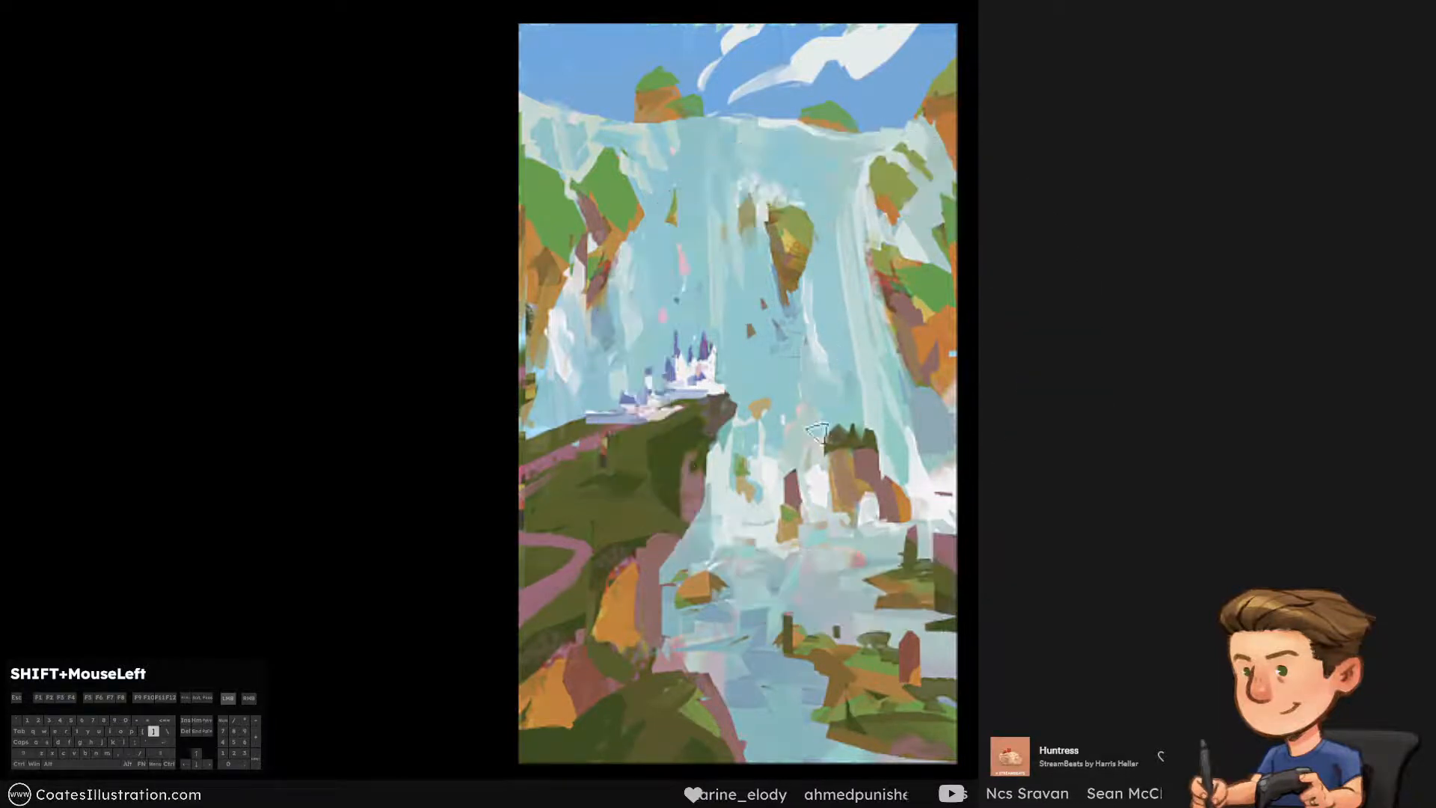
# Paint long pale streaks down the right-hand falls, undoing unwanted strokes, and check the painting's values in greyscale
pyautogui.keyDown('alt'); pyautogui.click(857, 290); pyautogui.keyUp('alt')
pyautogui.hotkey('ctrl', 'alt', 'z')
pyautogui.hotkey('ctrl', 'alt', 'z')
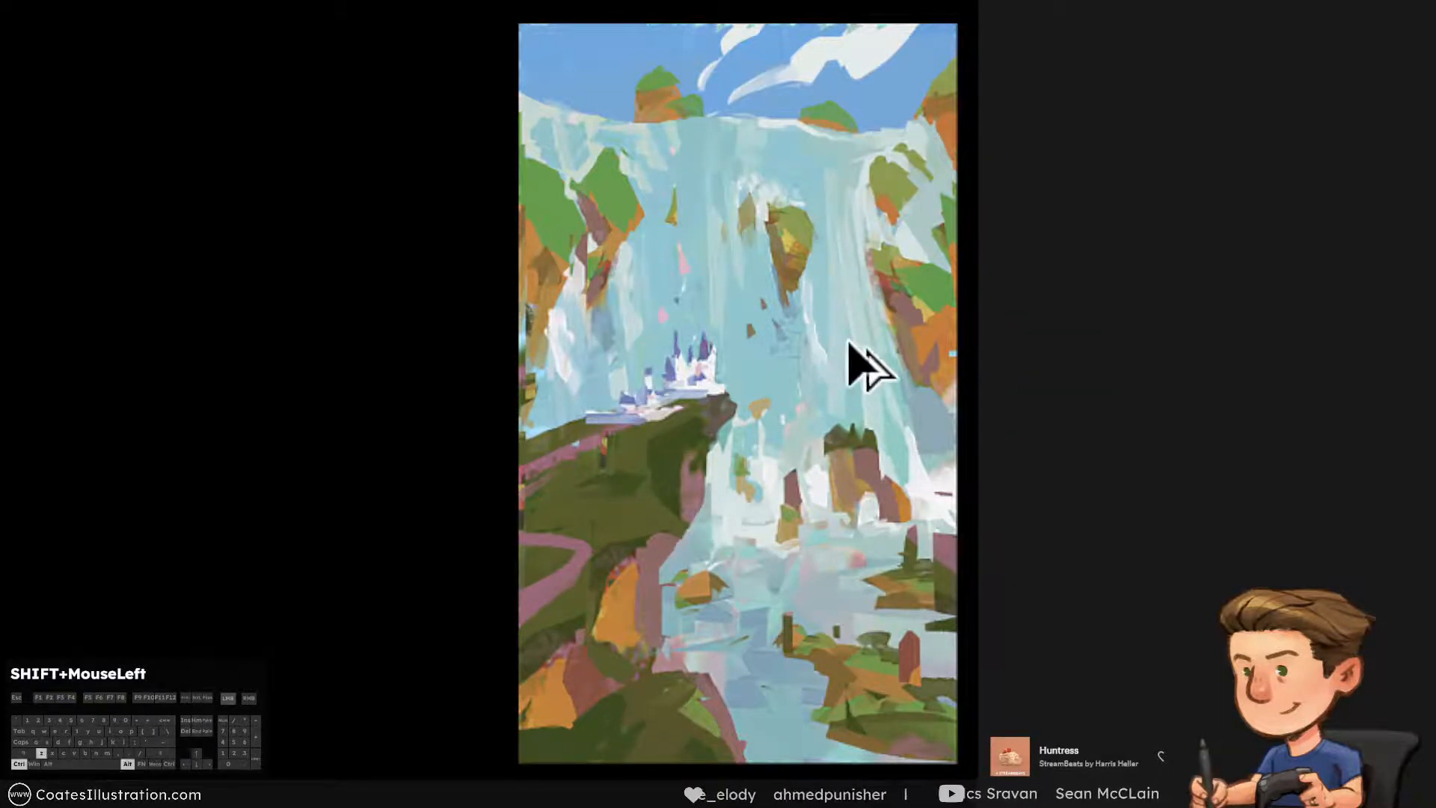
pyautogui.moveTo(849, 249); pyautogui.dragTo(863, 374)
pyautogui.keyDown('alt'); pyautogui.click(875, 344); pyautogui.keyUp('alt')
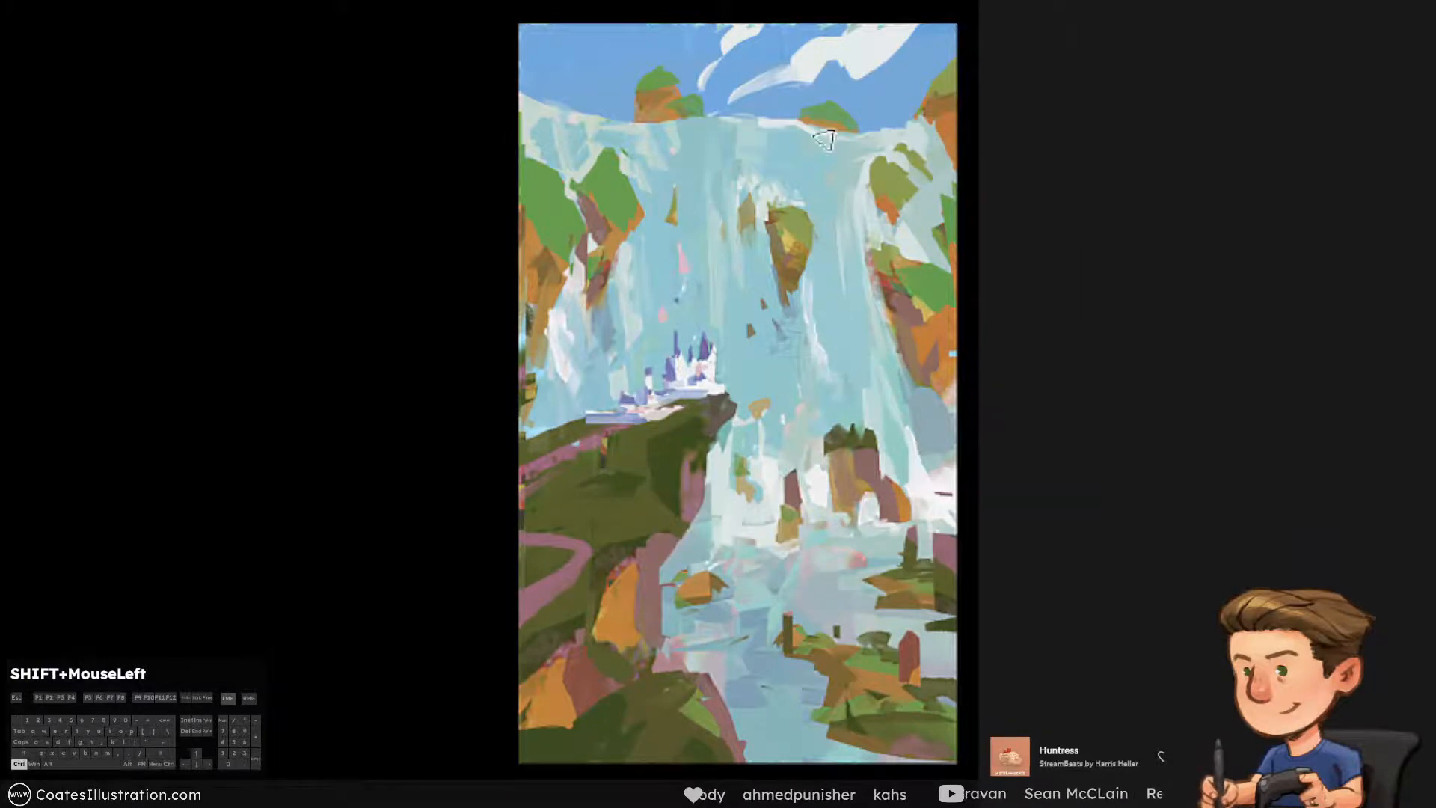
pyautogui.moveTo(827, 166); pyautogui.dragTo(855, 410)
pyautogui.hotkey('ctrl', 'alt', 'z')
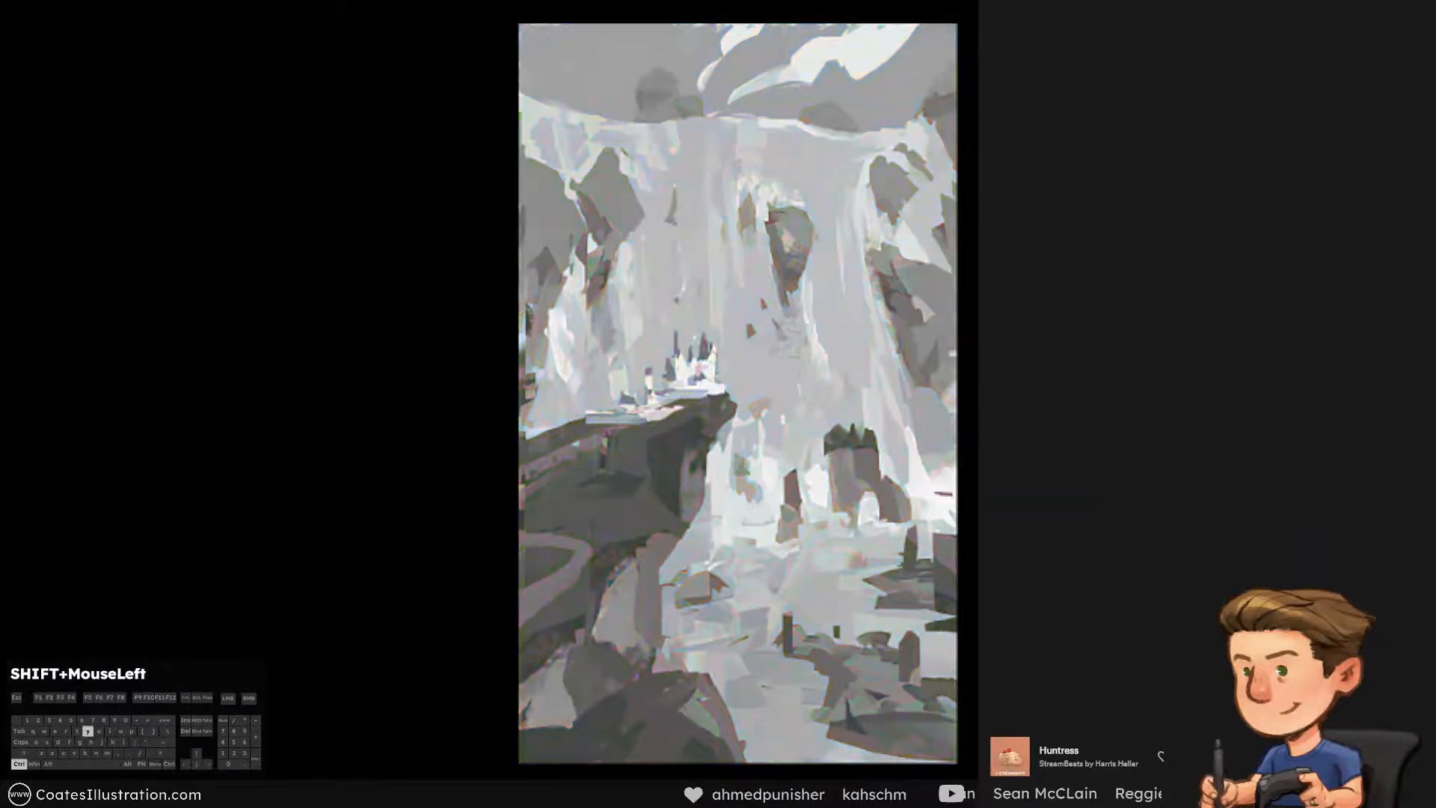
pyautogui.hotkey('ctrl', 'y')
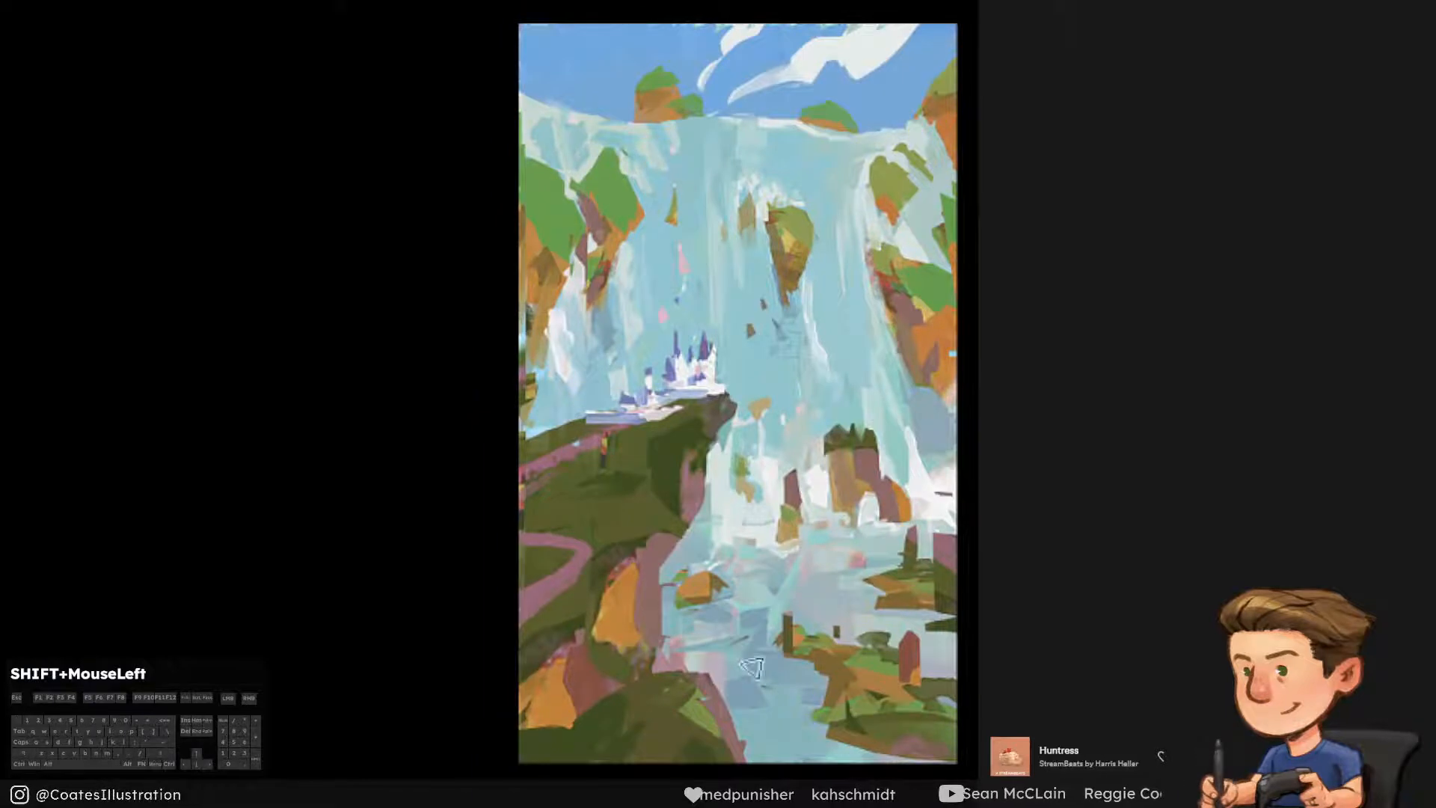
# Reduce the brush size and touch up the foam around the rock island's base, undoing unwanted strokes
pyautogui.keyDown('alt'); pyautogui.click(925, 491); pyautogui.keyUp('alt')
pyautogui.hotkey('ctrl', '[')
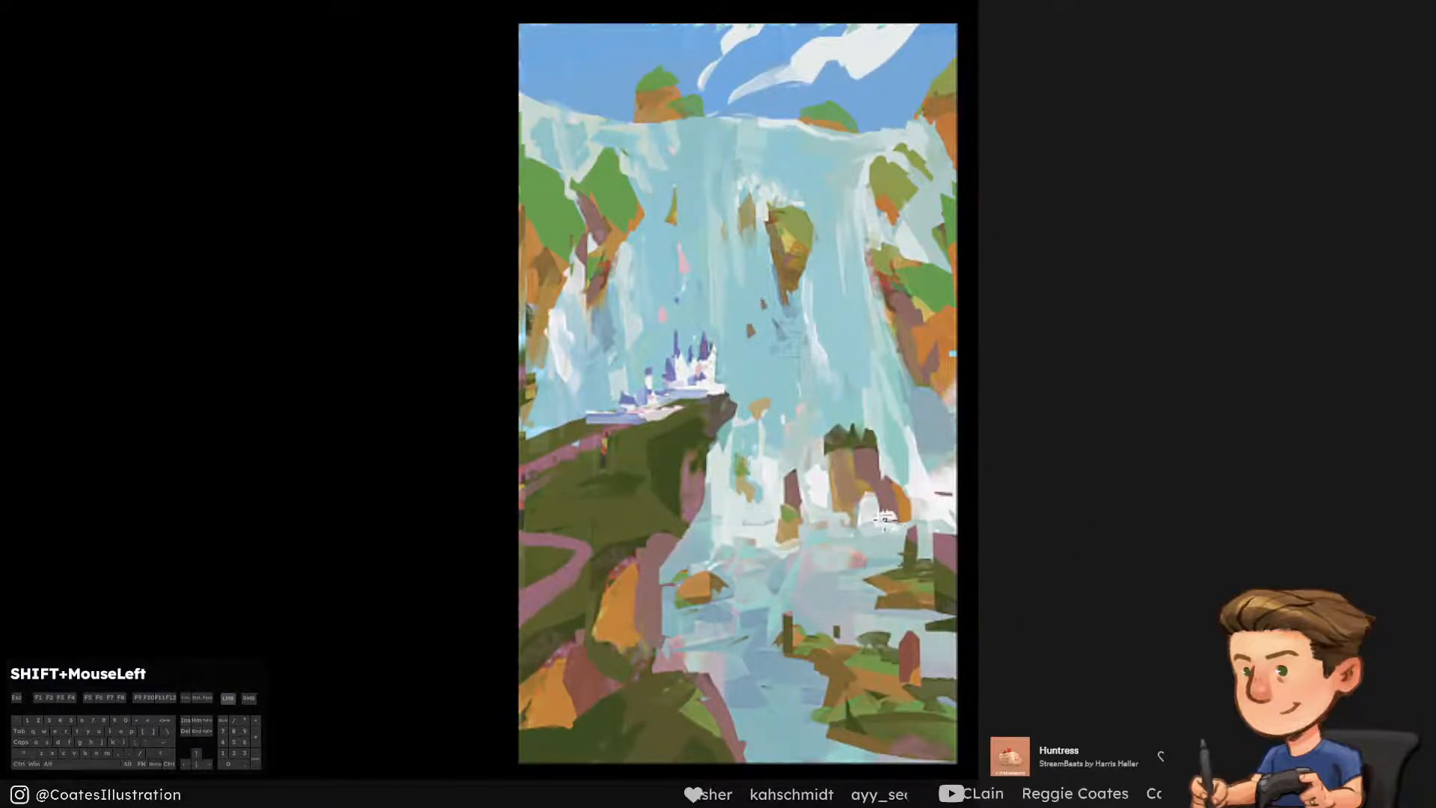
pyautogui.keyDown('ctrl'); pyautogui.click(865, 515); pyautogui.keyUp('ctrl')
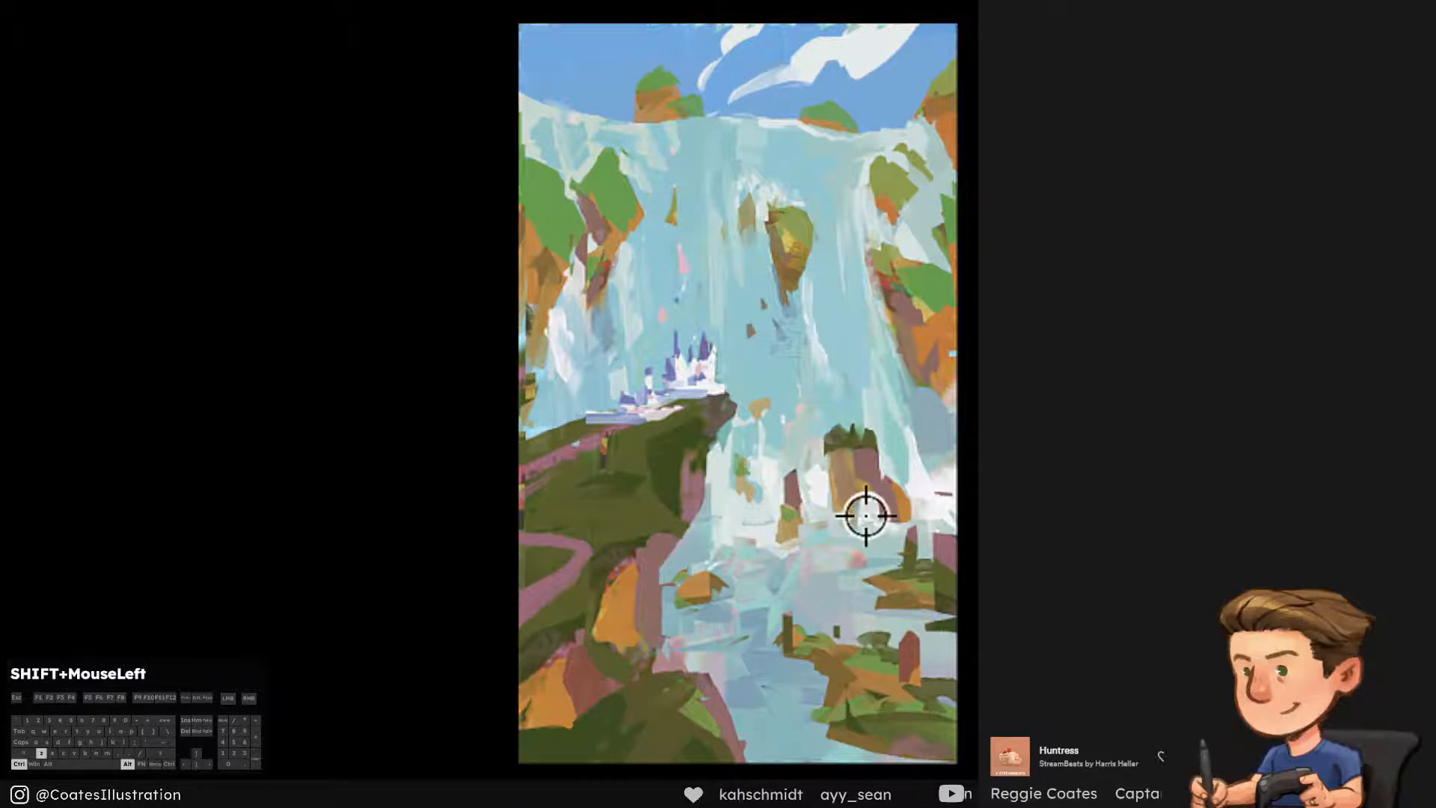
pyautogui.keyDown('alt'); pyautogui.click(823, 507); pyautogui.keyUp('alt')
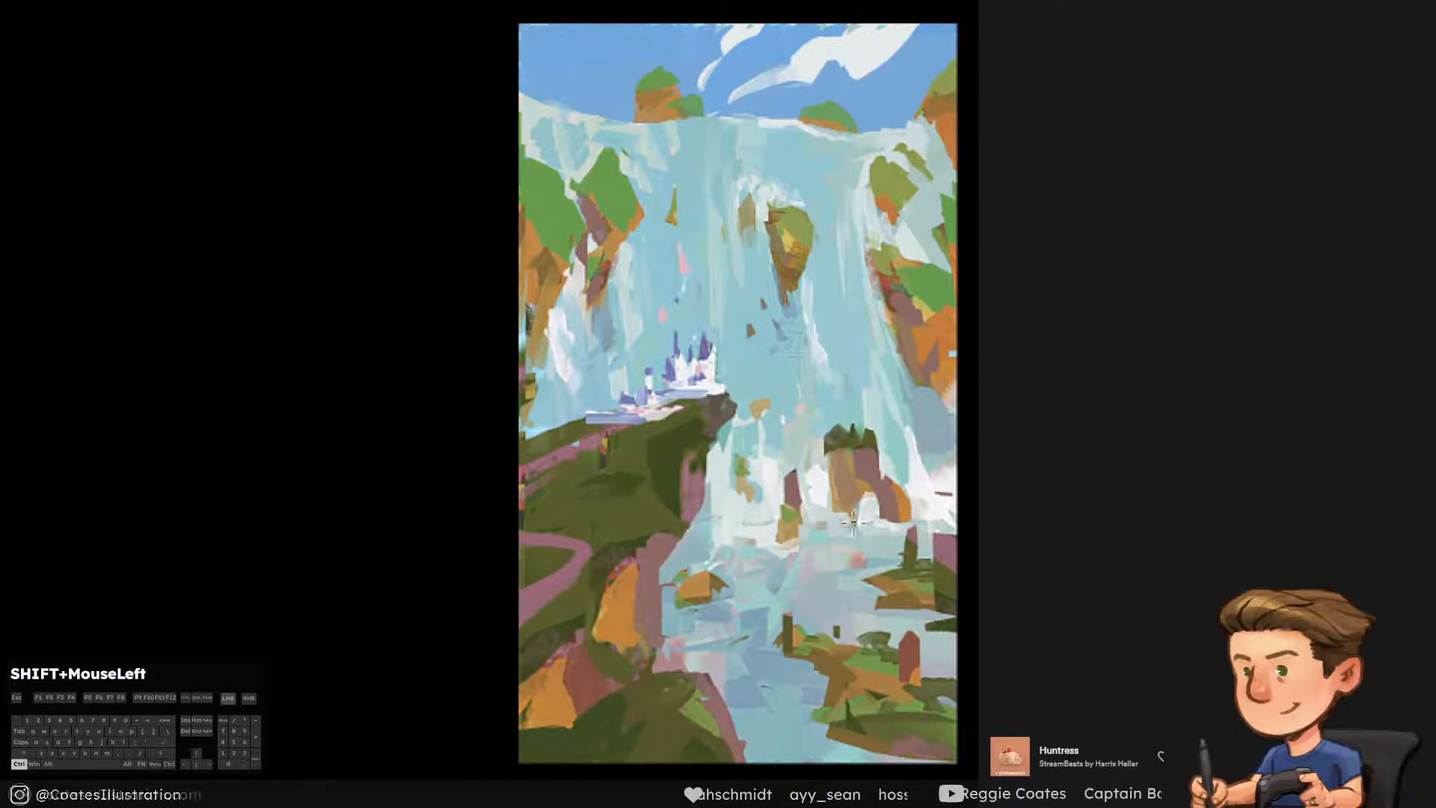
pyautogui.hotkey('ctrl', 'z')
pyautogui.keyDown('alt'); pyautogui.click(822, 512); pyautogui.keyUp('alt')
pyautogui.hotkey('ctrl', 'z')
# Paint sampled pale foam across the pool at the foot of the falls, undoing unwanted strokes, and check the values in greyscale
pyautogui.keyDown('alt'); pyautogui.click(743, 525); pyautogui.keyUp('alt')
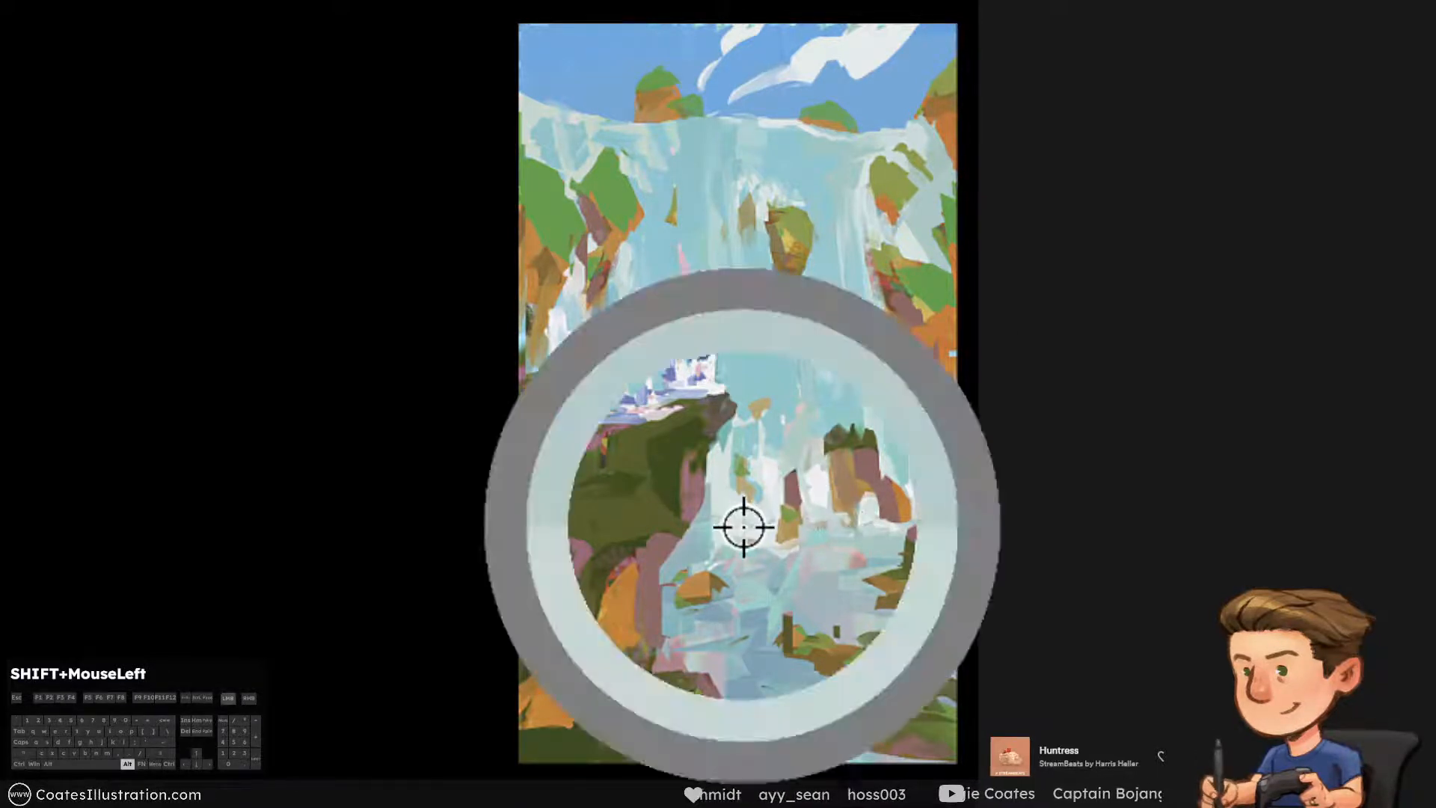
pyautogui.moveTo(742, 527)
pyautogui.mouseDown()
pyautogui.moveTo(692, 526)
pyautogui.moveTo(757, 529)
pyautogui.mouseUp()
pyautogui.hotkey('ctrl', 'z')
pyautogui.keyDown('alt'); pyautogui.click(748, 510); pyautogui.keyUp('alt')
pyautogui.hotkey('ctrl', 'z')
pyautogui.keyDown('alt'); pyautogui.click(737, 508); pyautogui.keyUp('alt')
pyautogui.hotkey('ctrl', 'z')
pyautogui.press('[')
pyautogui.hotkey('ctrl', 'z')
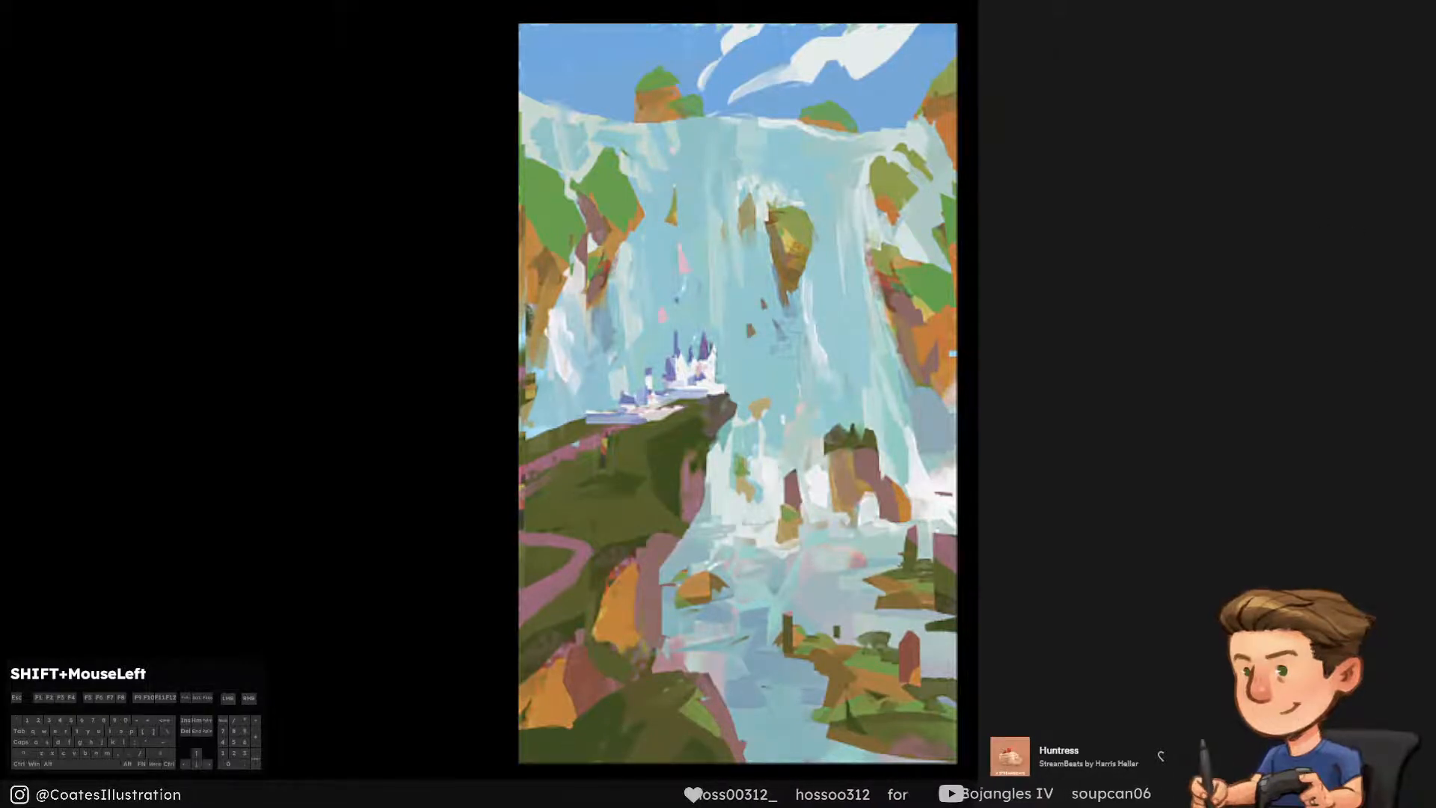
pyautogui.moveTo(837, 544); pyautogui.dragTo(774, 560)
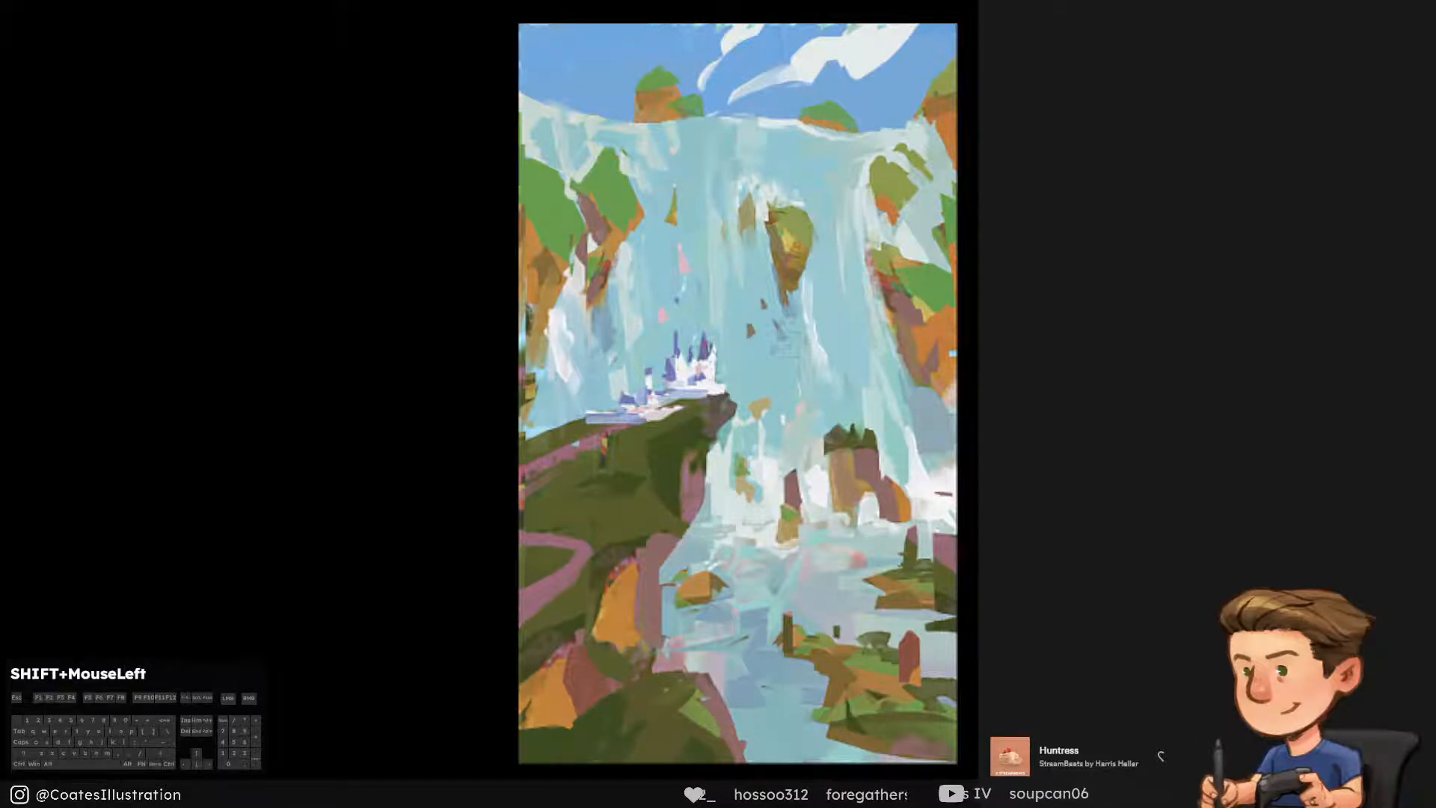
pyautogui.hotkey('ctrl', 'y')
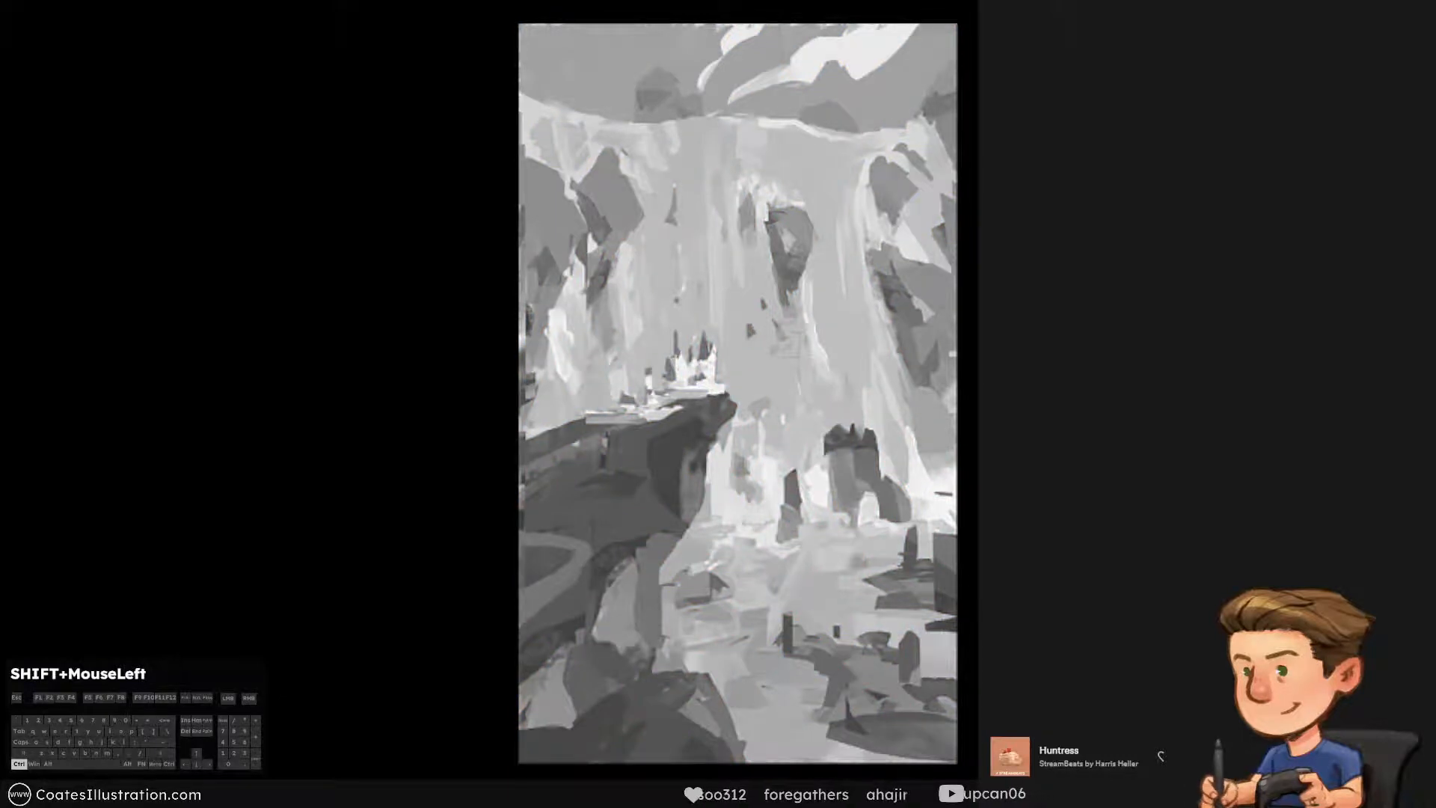
pyautogui.click(1228, 218)
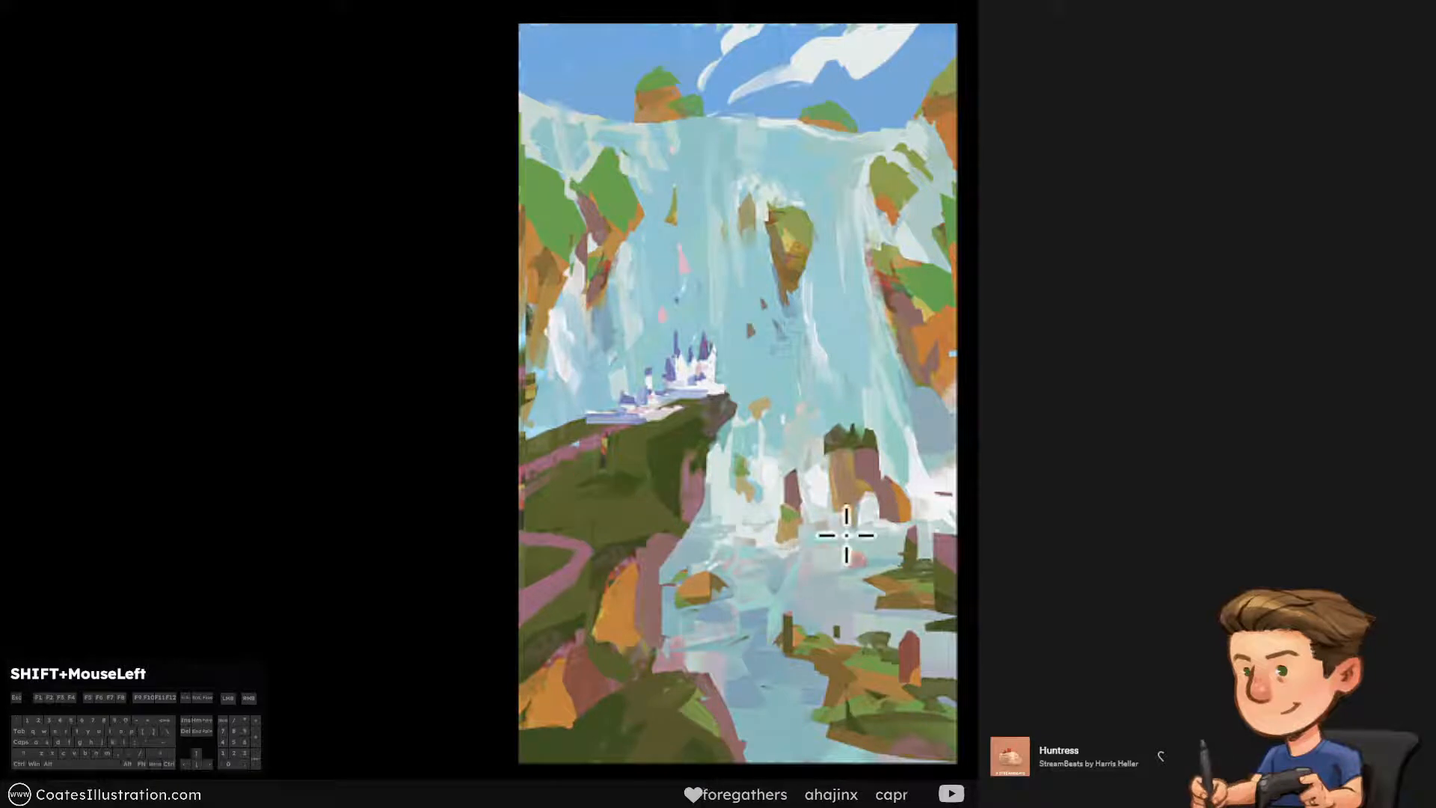
# Lasso the small rock island, paste a merged copy, scale it down in place, and merge it into the painting
pyautogui.moveTo(822, 542)
pyautogui.mouseDown()
pyautogui.moveTo(813, 426)
pyautogui.moveTo(885, 395)
pyautogui.moveTo(939, 493)
pyautogui.moveTo(914, 559)
pyautogui.moveTo(806, 416)
pyautogui.moveTo(933, 490)
pyautogui.moveTo(894, 545)
pyautogui.moveTo(827, 540)
pyautogui.mouseUp()
pyautogui.moveTo(801, 434)
pyautogui.mouseDown()
pyautogui.moveTo(918, 435)
pyautogui.moveTo(934, 455)
pyautogui.mouseUp()
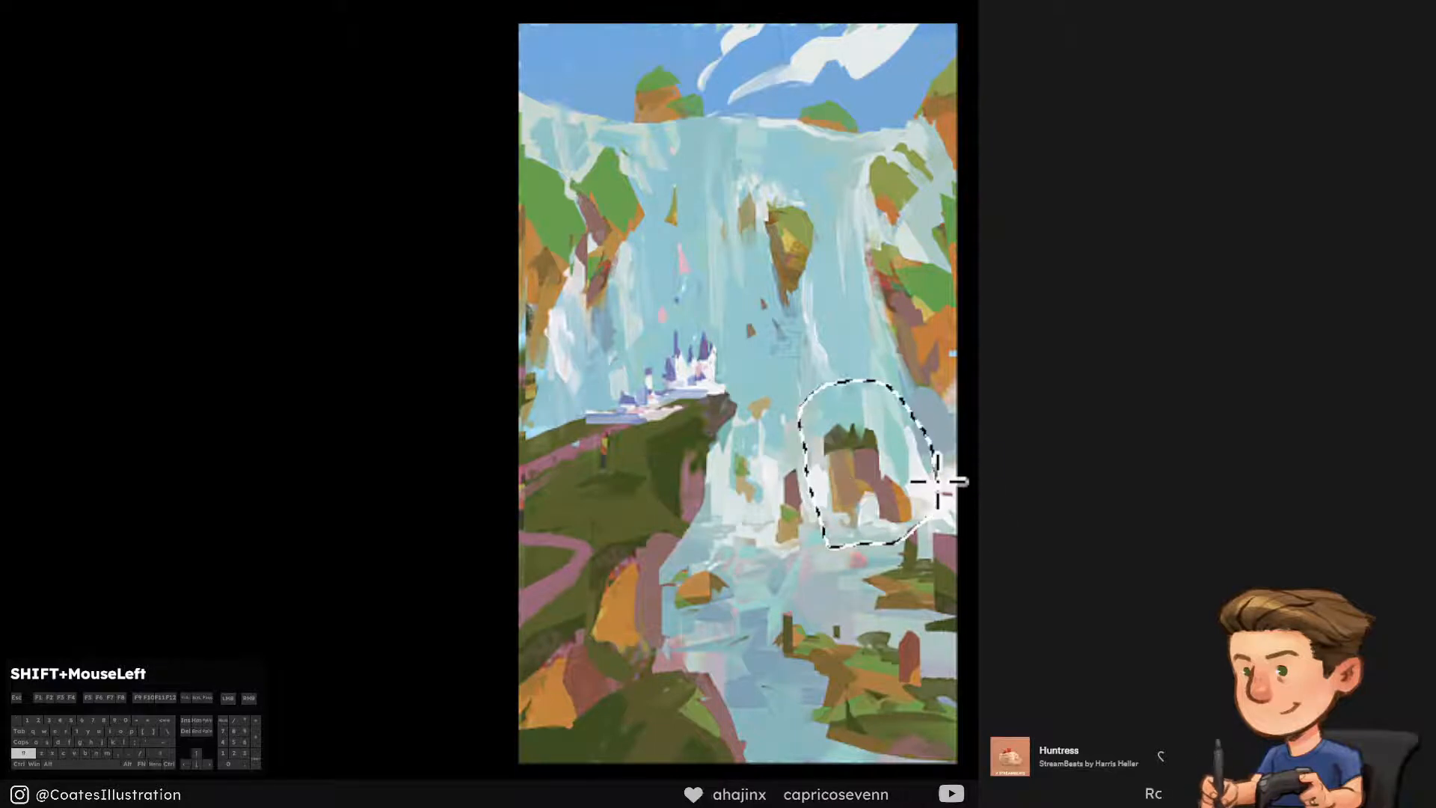
pyautogui.hotkey('ctrl', 'shift', 'c')
pyautogui.hotkey('ctrl', 'v')
pyautogui.hotkey('ctrl', 't')
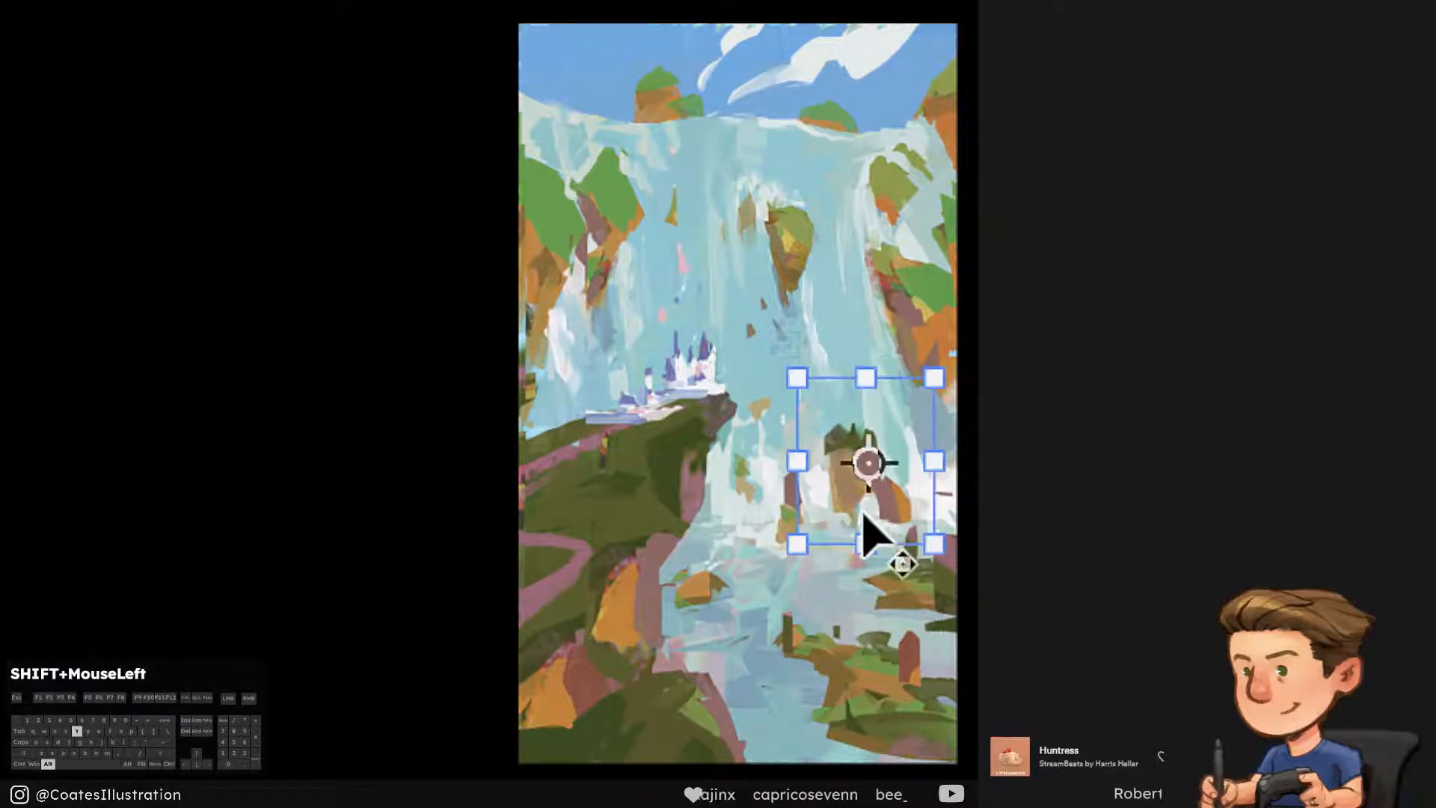
pyautogui.keyDown('alt'); pyautogui.click(860, 510); pyautogui.keyUp('alt')
pyautogui.moveTo(943, 372); pyautogui.dragTo(910, 404)
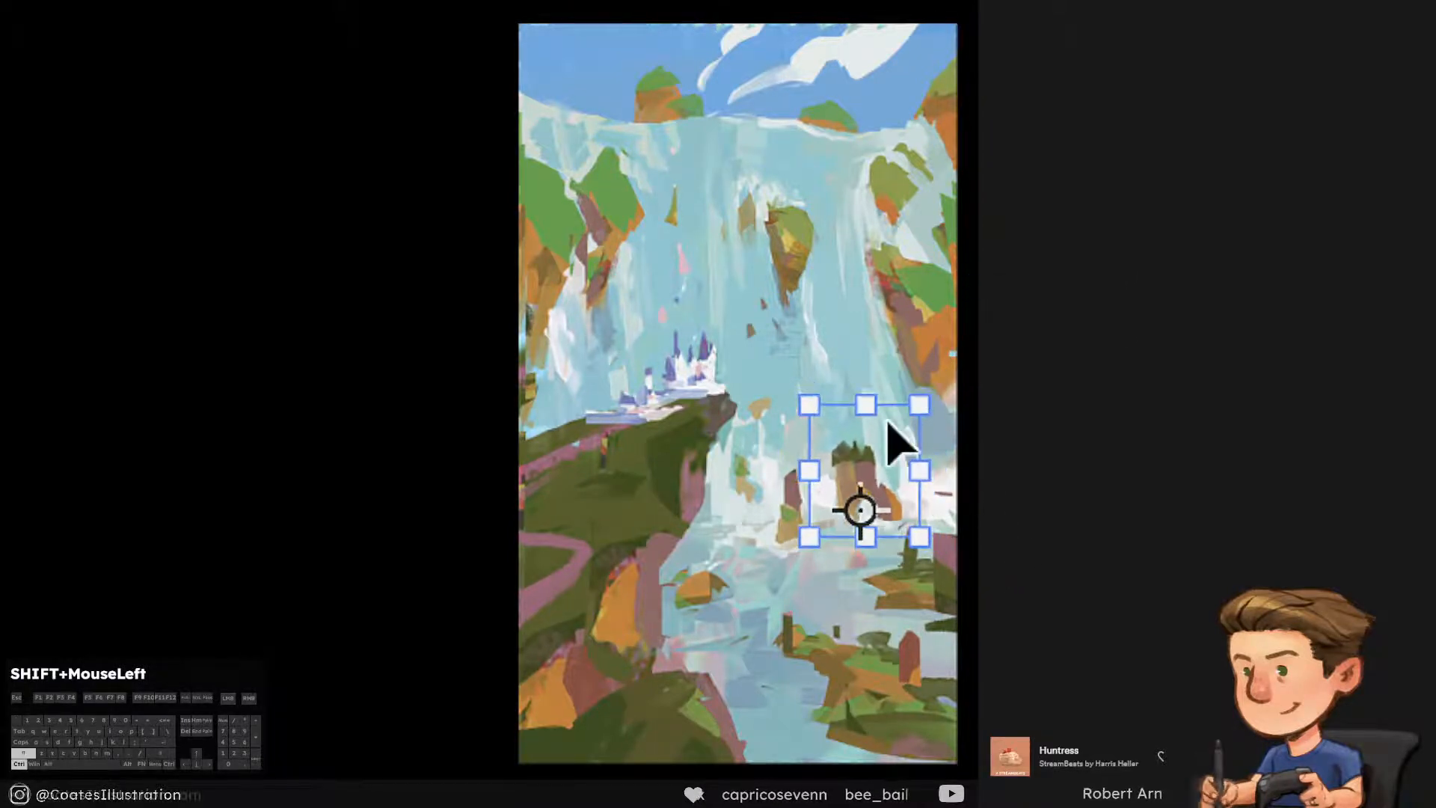
pyautogui.moveTo(908, 463); pyautogui.dragTo(907, 478)
pyautogui.press('Return')
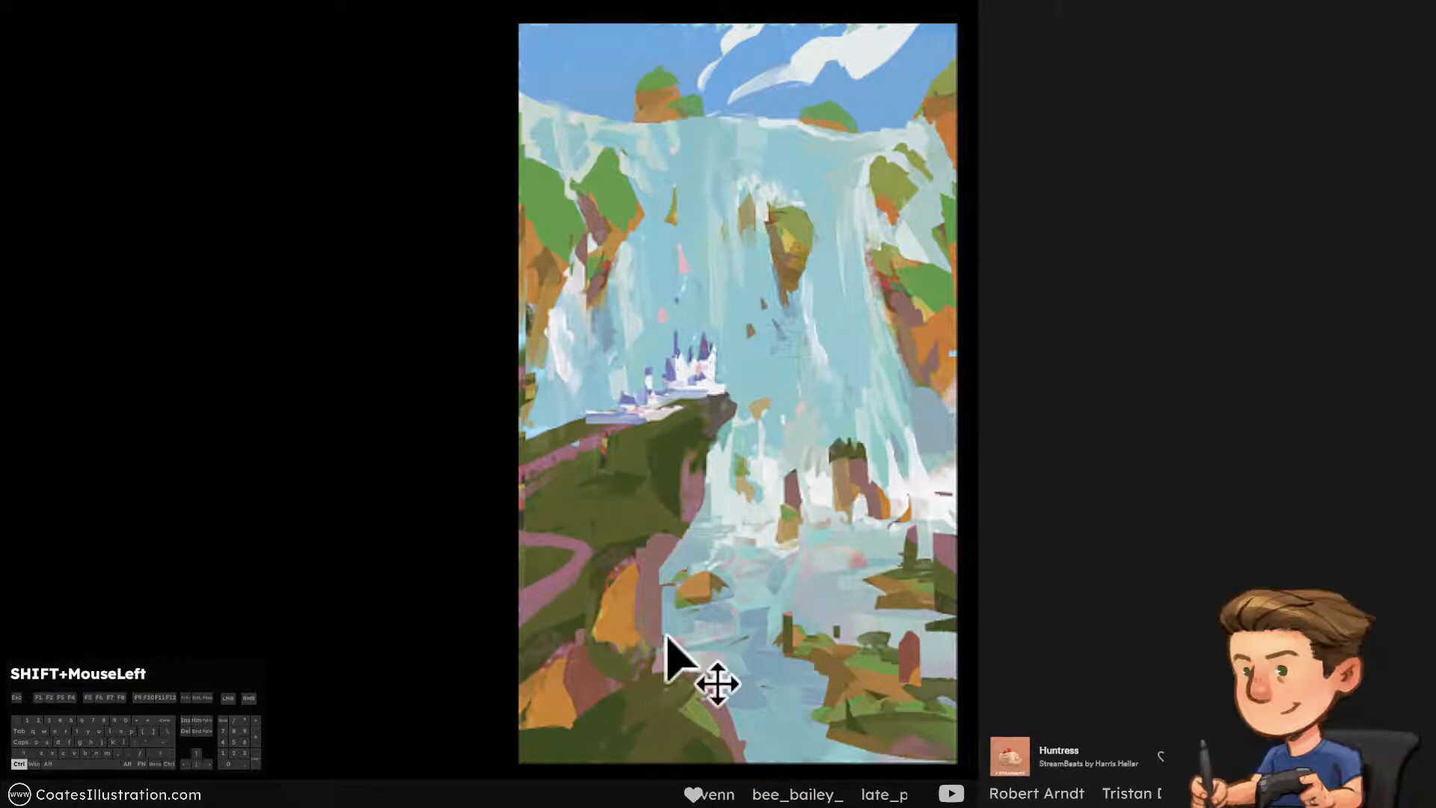
pyautogui.hotkey('ctrl', 'Down')
# Try a broad white stroke over the lower right-hand falls beside the rock island and undo it
pyautogui.rightClick(898, 676)
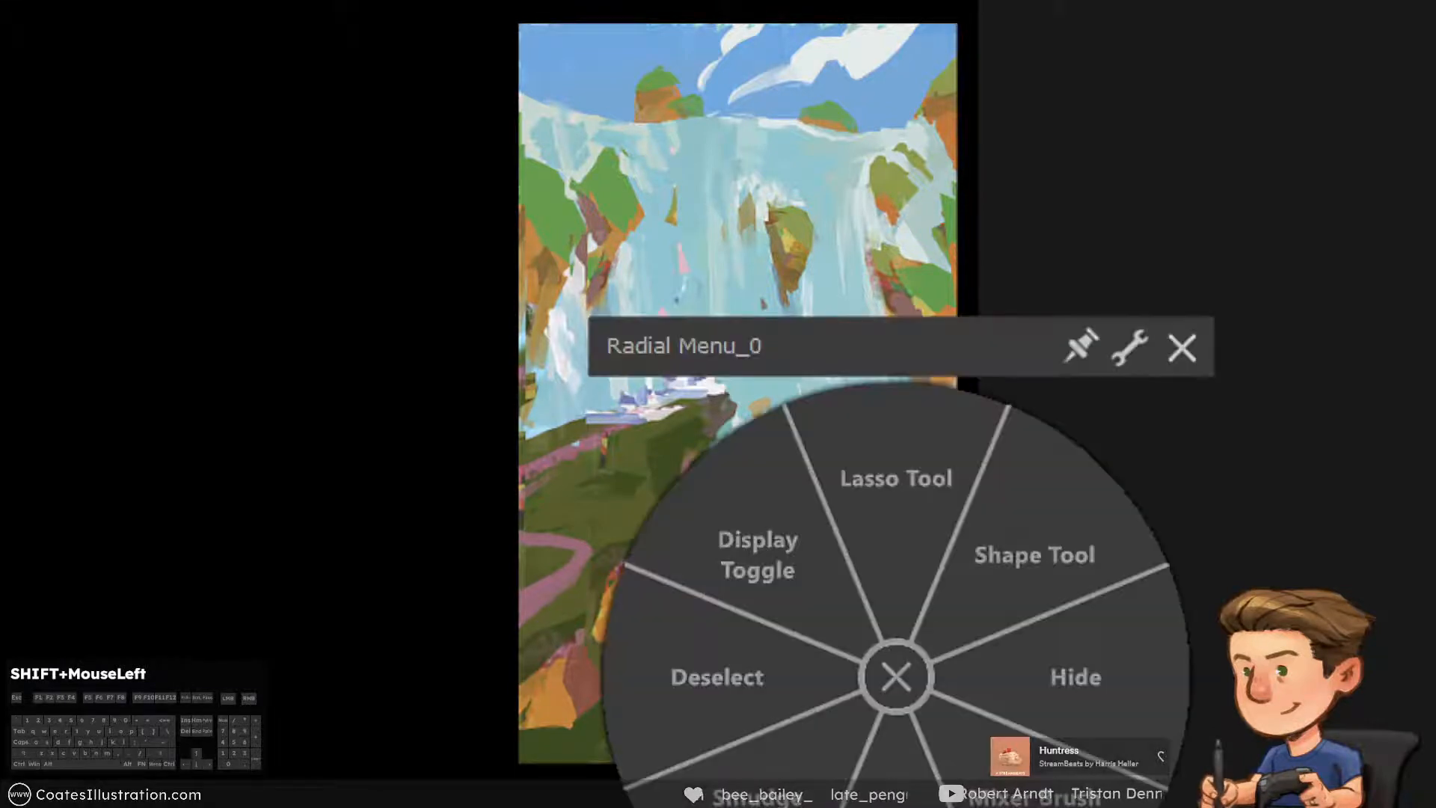
pyautogui.click(1029, 577)
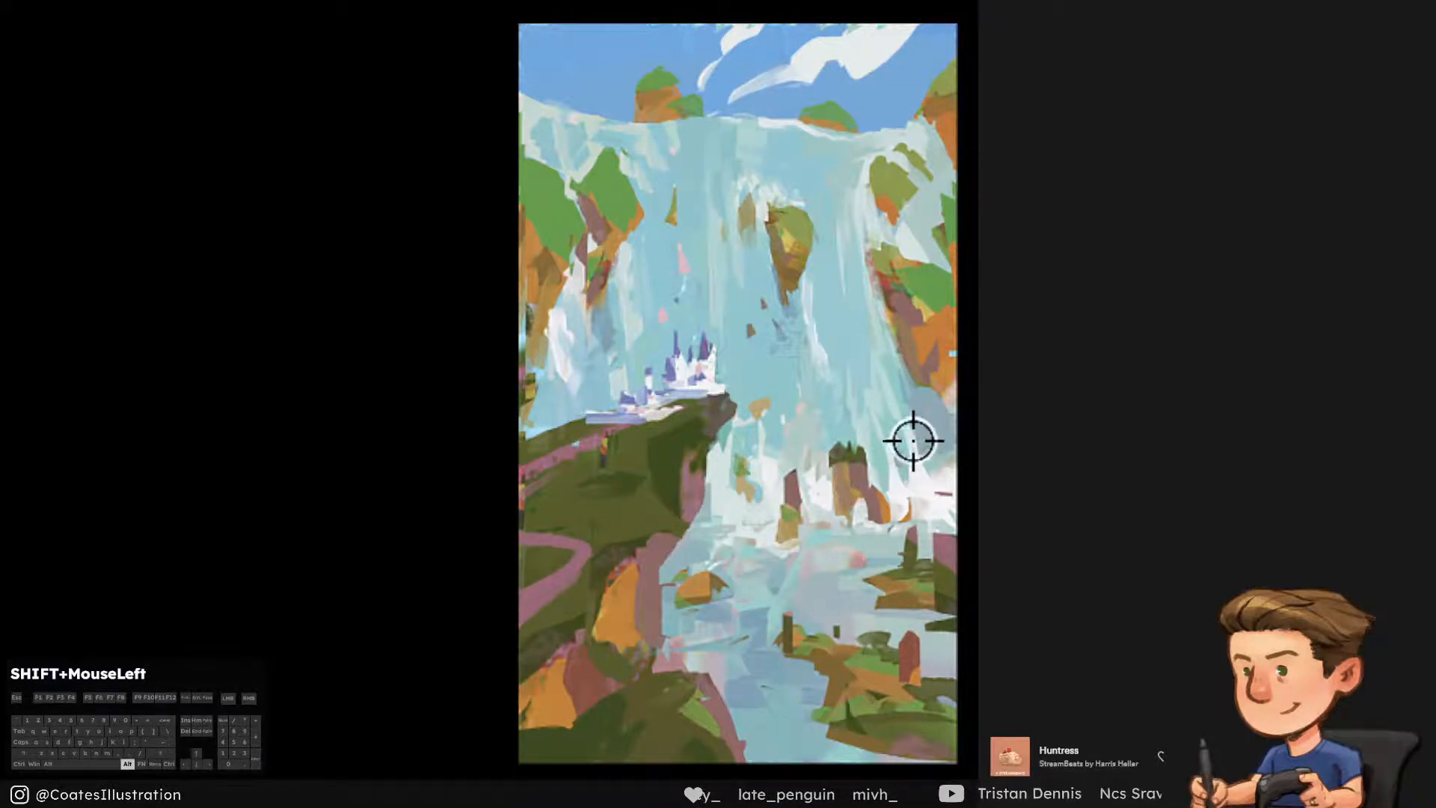
pyautogui.hotkey('ctrl', 'alt', 'z')
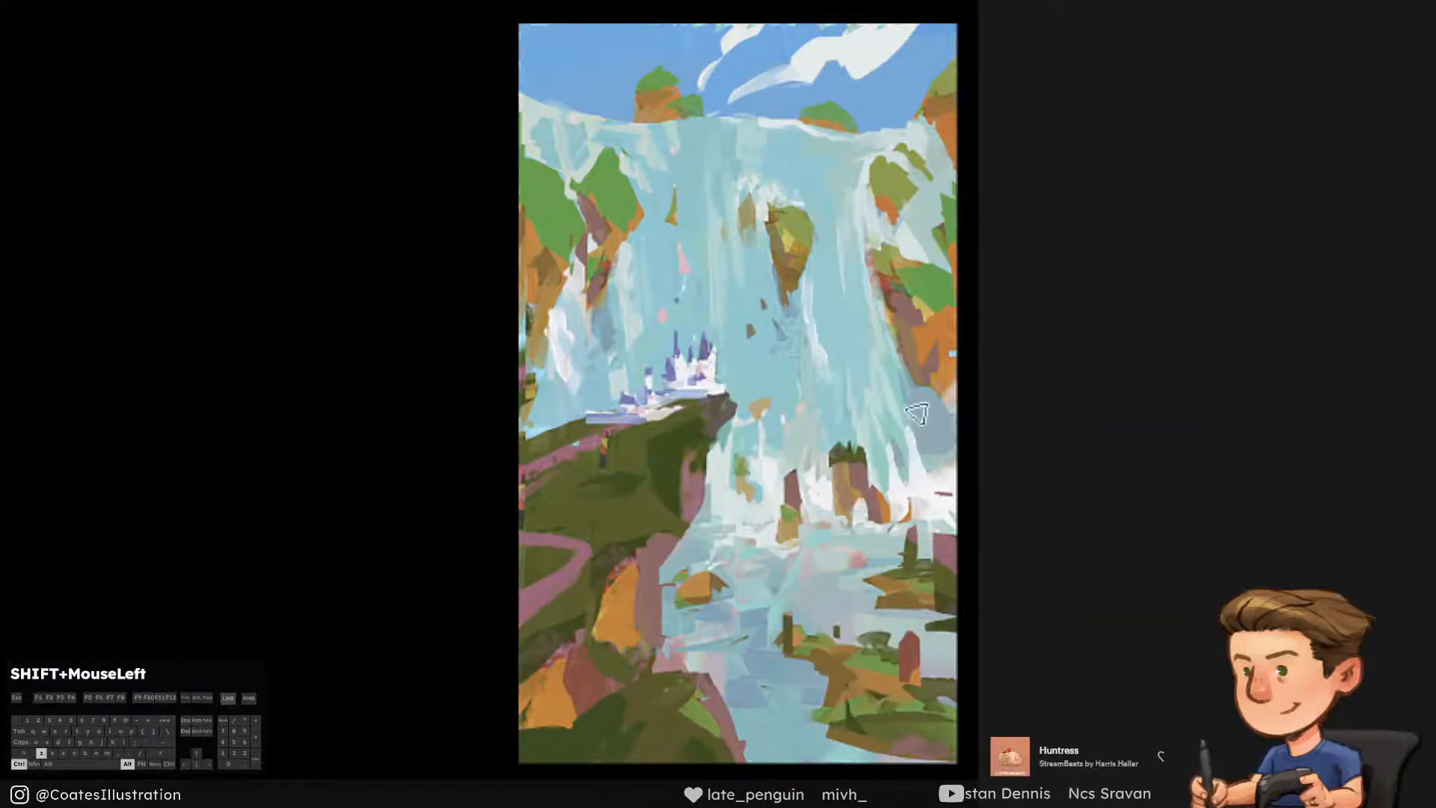
pyautogui.moveTo(916, 411); pyautogui.dragTo(911, 476)
pyautogui.hotkey('ctrl', 'alt', 'z')
pyautogui.hotkey('ctrl', 'alt', 'z')
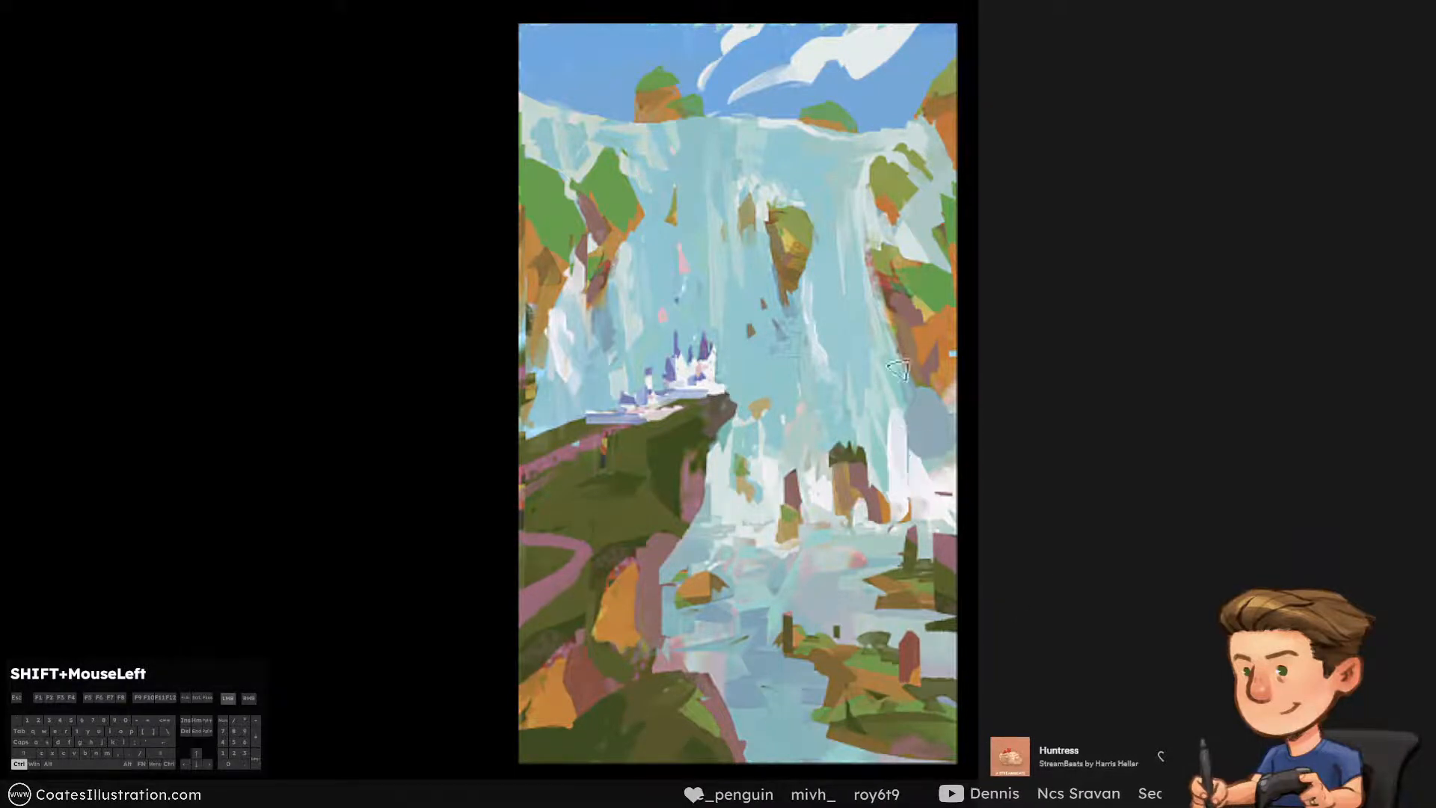
pyautogui.keyDown('alt'); pyautogui.click(918, 498); pyautogui.keyUp('alt')
# Paint white curved streaks of water falling to the right of the rock island, undoing excess strokes
pyautogui.hotkey('ctrl', 'alt', 'z')
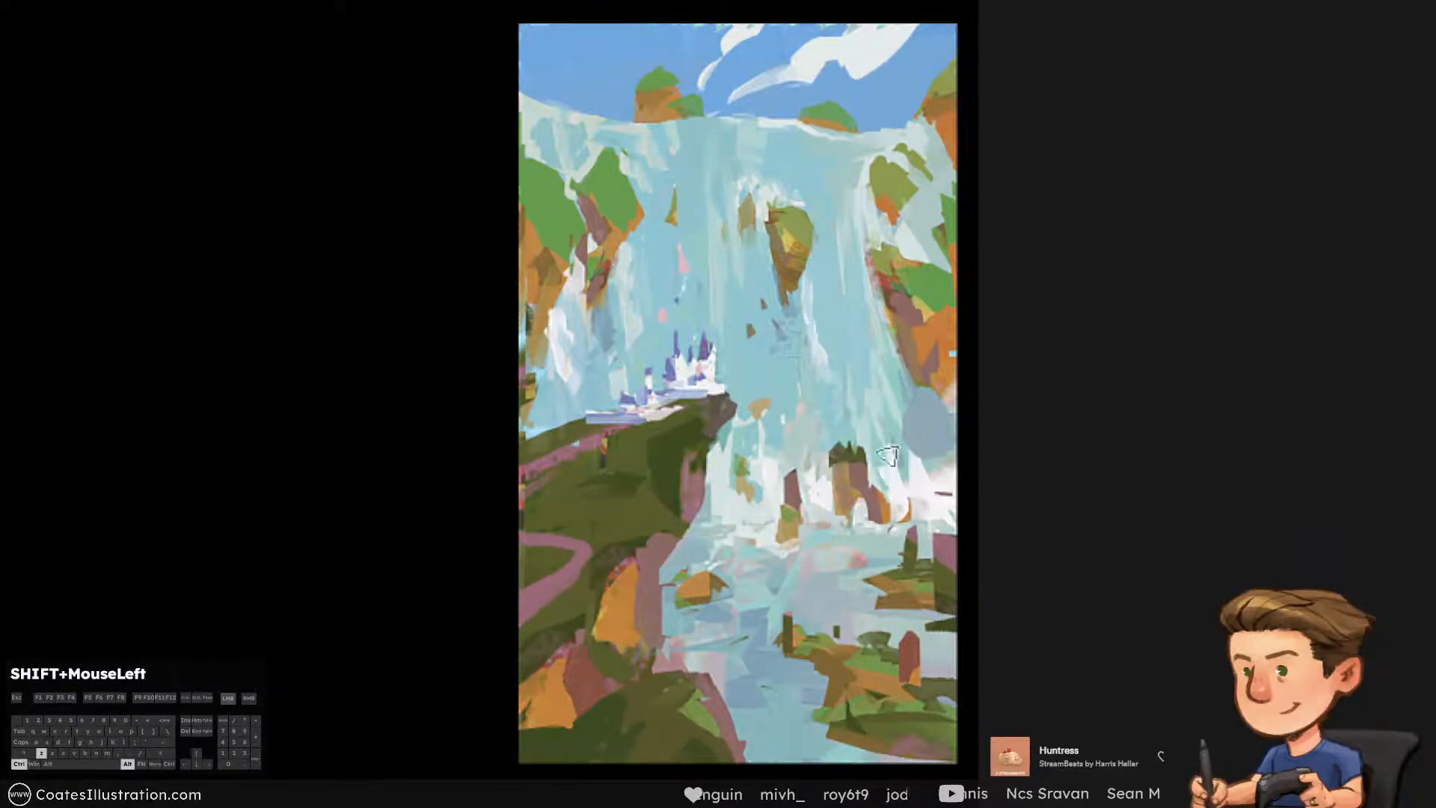
pyautogui.moveTo(879, 403); pyautogui.dragTo(895, 472)
pyautogui.keyDown('alt'); pyautogui.click(894, 415); pyautogui.keyUp('alt')
pyautogui.moveTo(893, 404); pyautogui.dragTo(926, 462)
pyautogui.hotkey('ctrl', 'alt', 'z')
pyautogui.hotkey('ctrl', 'alt', 'z')
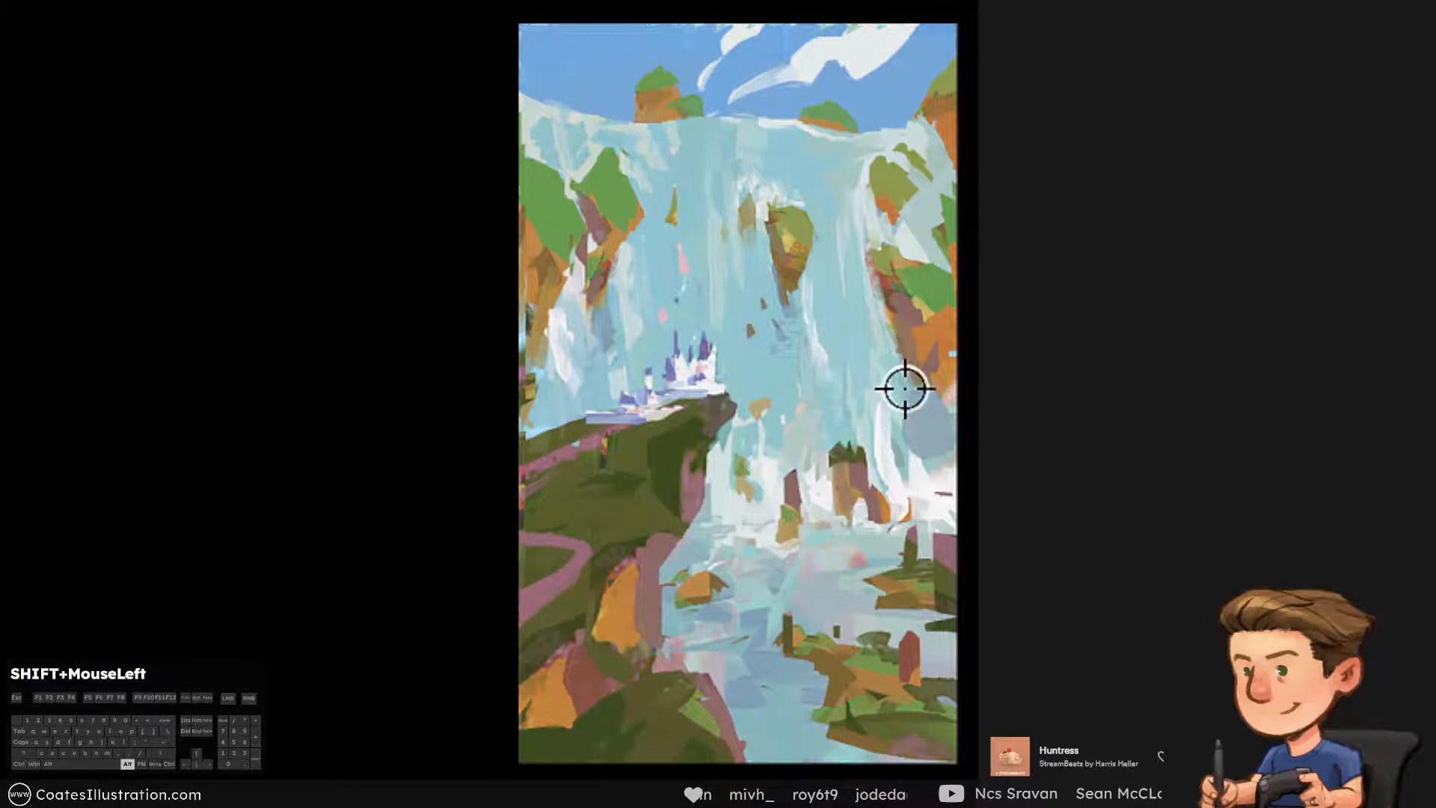
# Extend the right-hand cliff's foot down over the grey mist and add a white water streak along the cliff's upper edge
pyautogui.keyDown('ctrl'); pyautogui.click(921, 388); pyautogui.keyUp('ctrl')
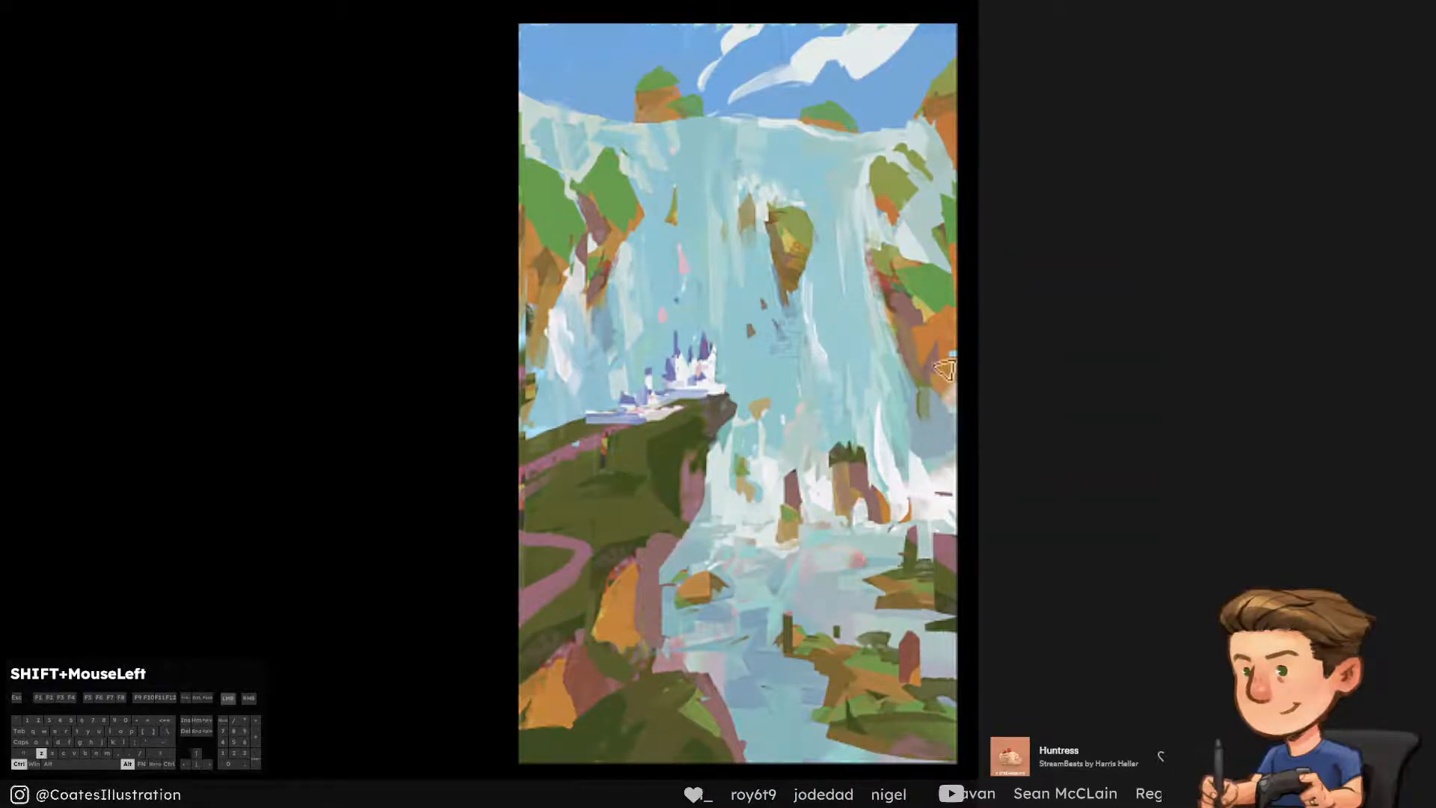
pyautogui.hotkey('ctrl', 'alt', 'z')
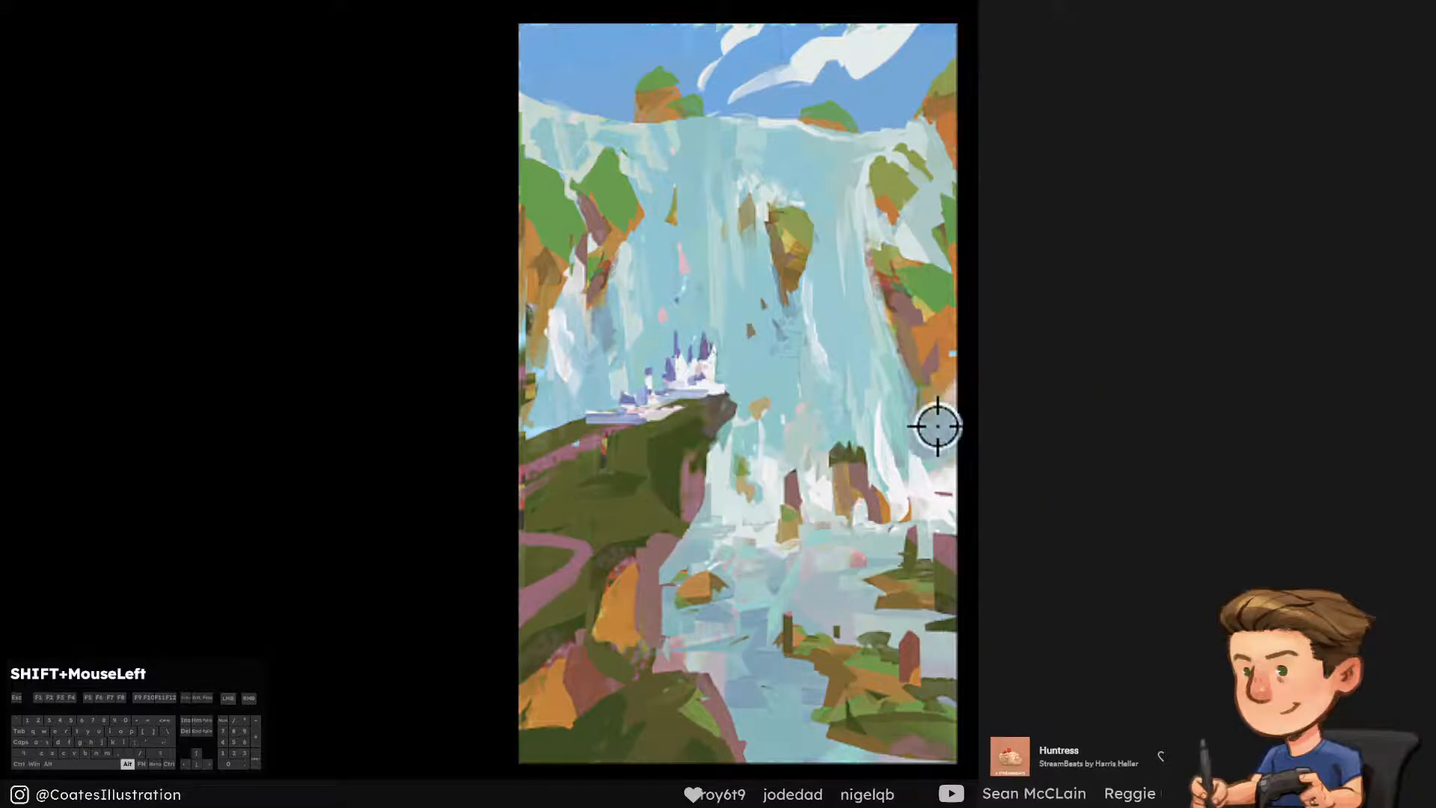
pyautogui.keyDown('alt'); pyautogui.click(887, 429); pyautogui.keyUp('alt')
pyautogui.moveTo(895, 277); pyautogui.dragTo(902, 348)
pyautogui.moveTo(877, 251); pyautogui.dragTo(884, 308)
pyautogui.hotkey('ctrl', 'alt', 'z')
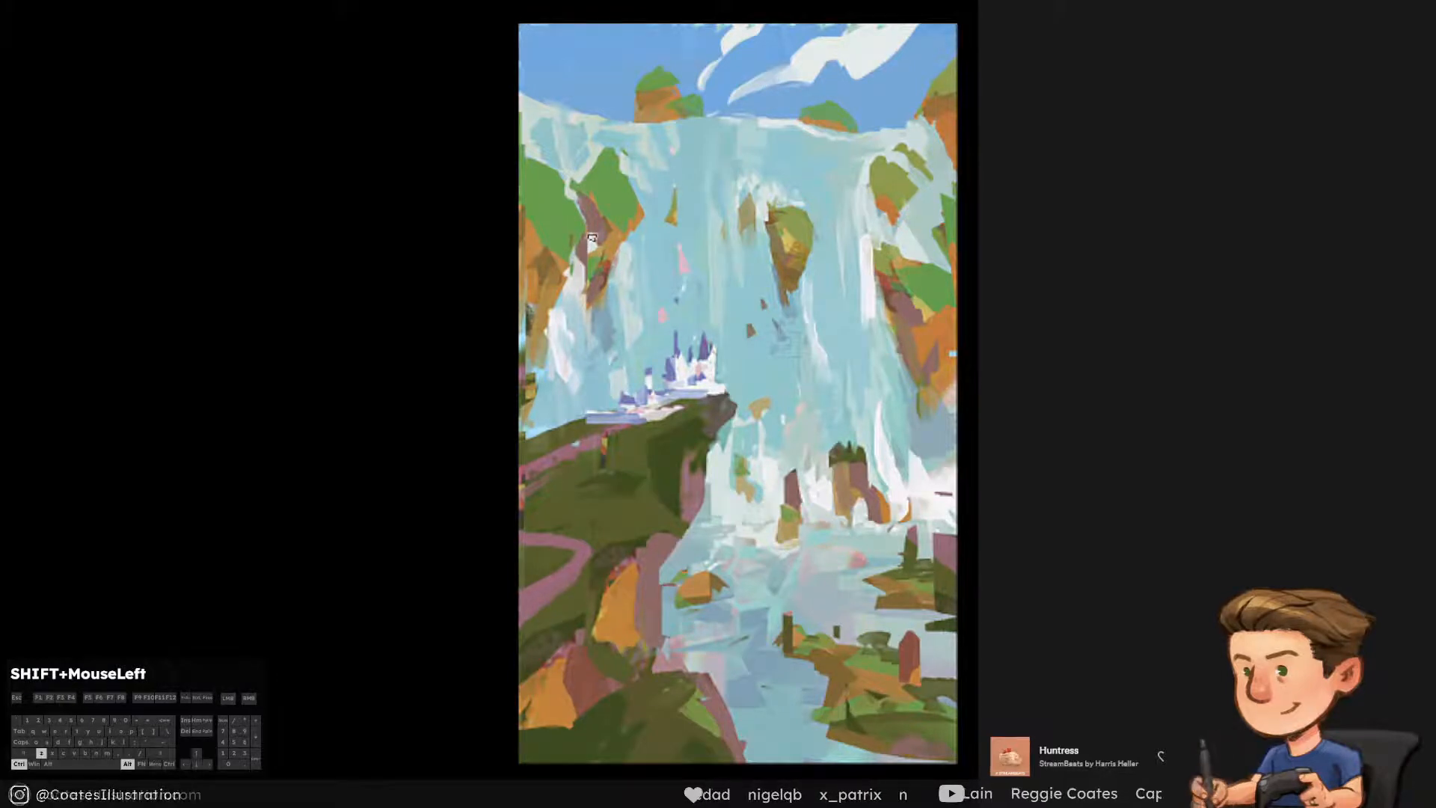
# Try a streak of falling water below the left-hand cliff and undo it along with the previous strokes
pyautogui.hotkey('ctrl', 'alt', 'z')
pyautogui.hotkey('ctrl', 'alt', 'z')
pyautogui.press('[')
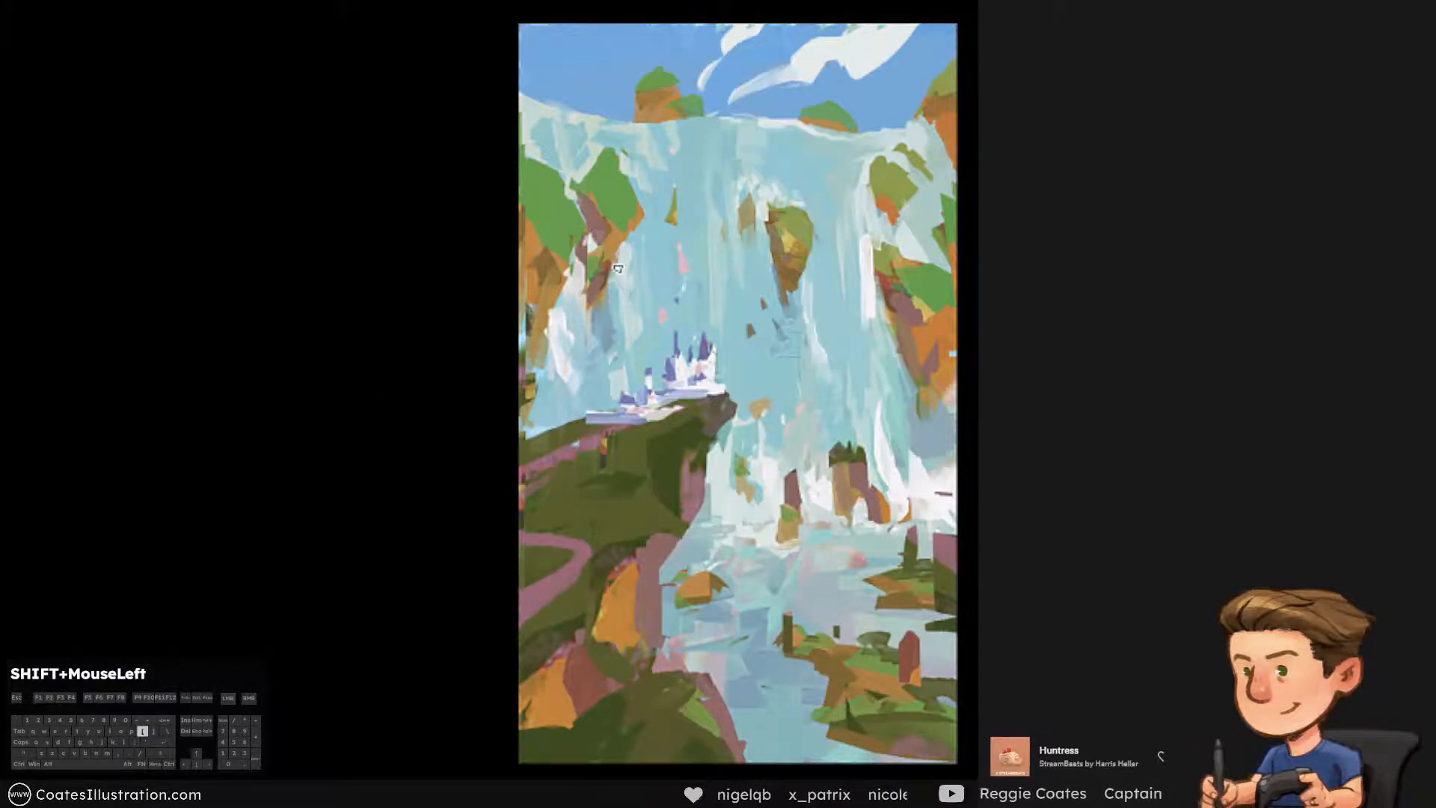
pyautogui.moveTo(620, 265); pyautogui.dragTo(618, 333)
pyautogui.hotkey('ctrl', 'alt', 'z')
pyautogui.hotkey('ctrl', 'alt', 'z')
pyautogui.press(']')
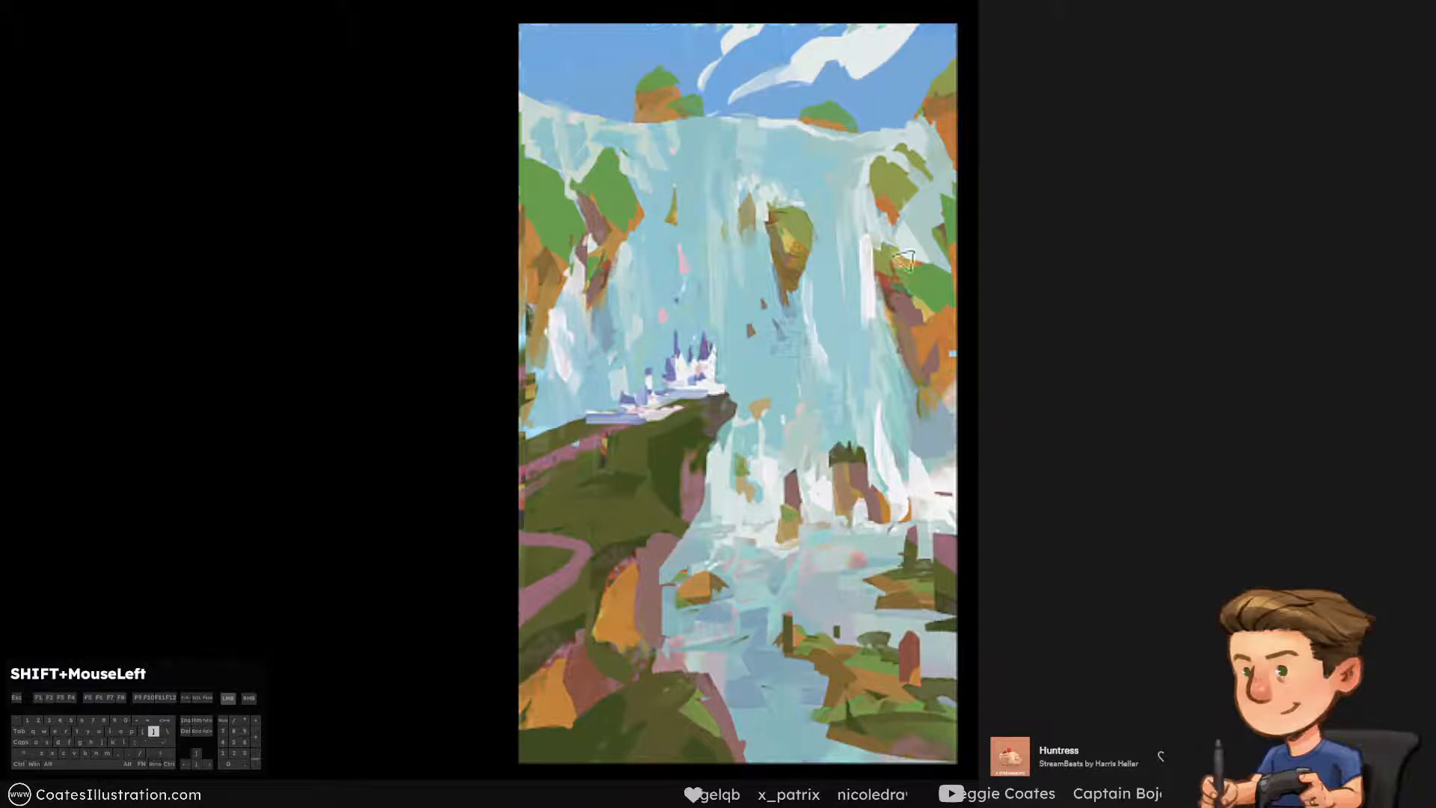
# Paint pale streaks of water down beside the right-hand cliff, undoing the excess strokes
pyautogui.keyDown('alt'); pyautogui.click(868, 291); pyautogui.keyUp('alt')
pyautogui.moveTo(863, 308)
pyautogui.mouseDown()
pyautogui.moveTo(867, 348)
pyautogui.moveTo(856, 345)
pyautogui.mouseUp()
pyautogui.keyDown('alt'); pyautogui.click(841, 306); pyautogui.keyUp('alt')
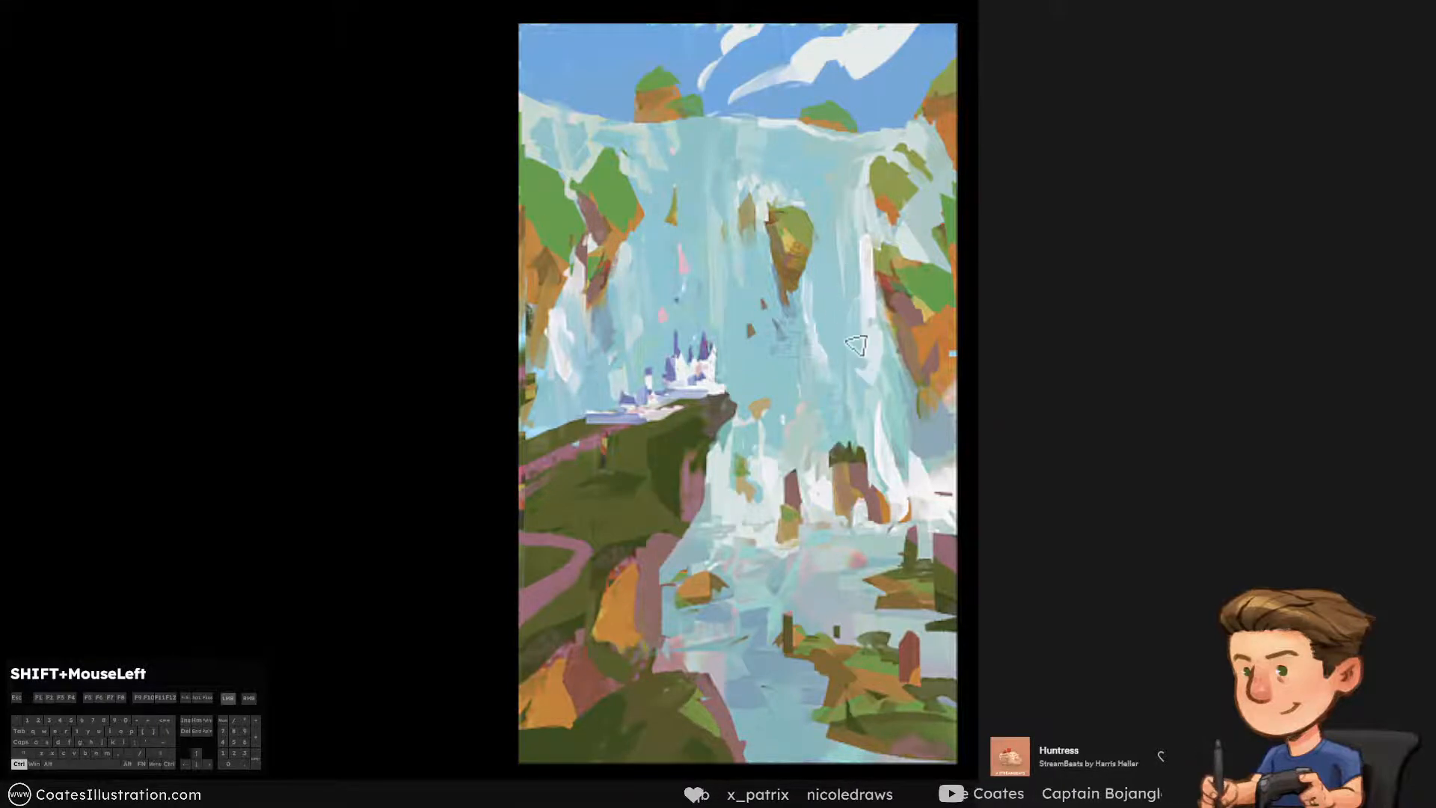
pyautogui.keyDown('alt'); pyautogui.click(868, 267); pyautogui.keyUp('alt')
pyautogui.moveTo(864, 226); pyautogui.dragTo(876, 334)
pyautogui.hotkey('ctrl', 'z')
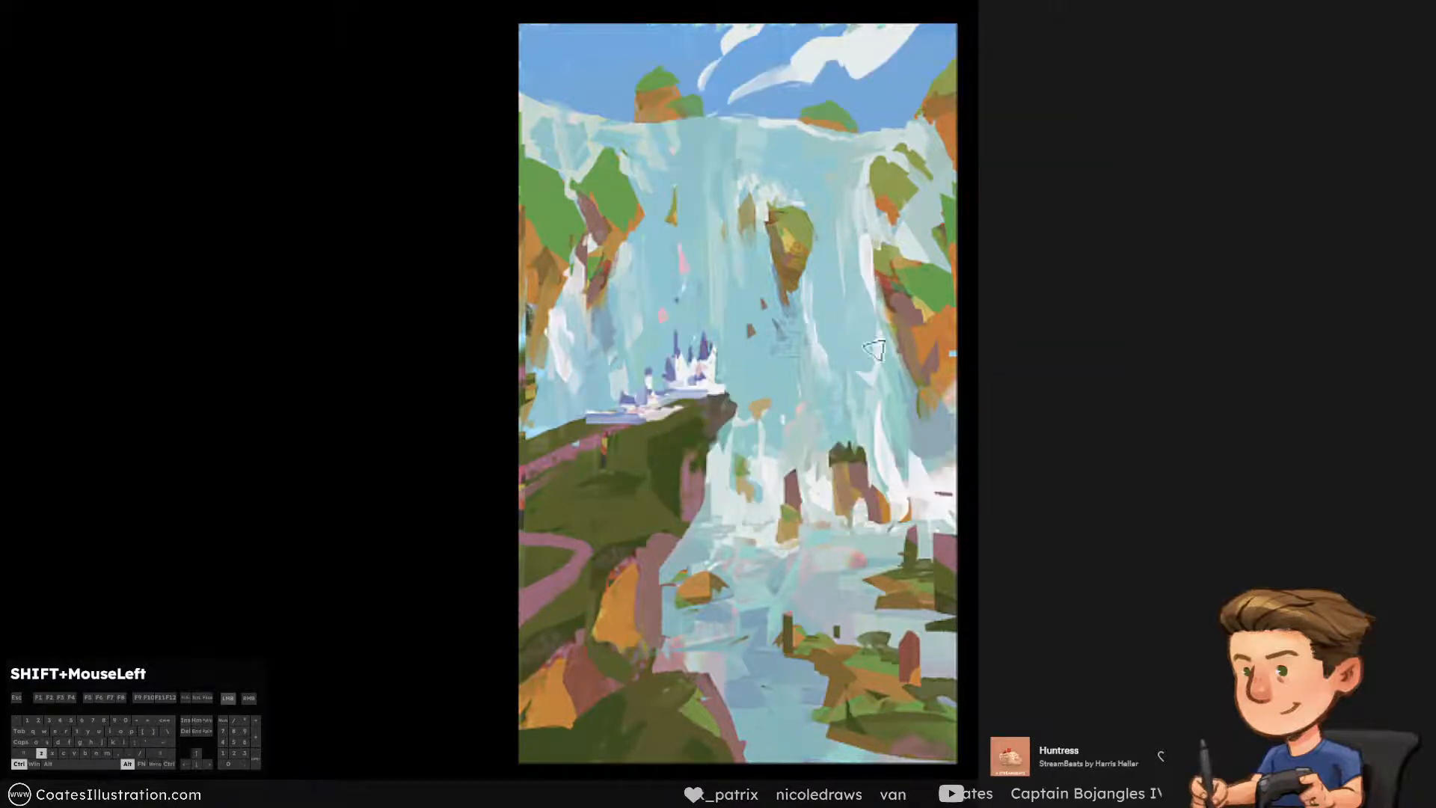
pyautogui.keyDown('alt'); pyautogui.click(853, 302); pyautogui.keyUp('alt')
pyautogui.moveTo(851, 206)
pyautogui.mouseDown()
pyautogui.moveTo(863, 351)
pyautogui.moveTo(916, 441)
pyautogui.mouseUp()
pyautogui.hotkey('ctrl', 'z')
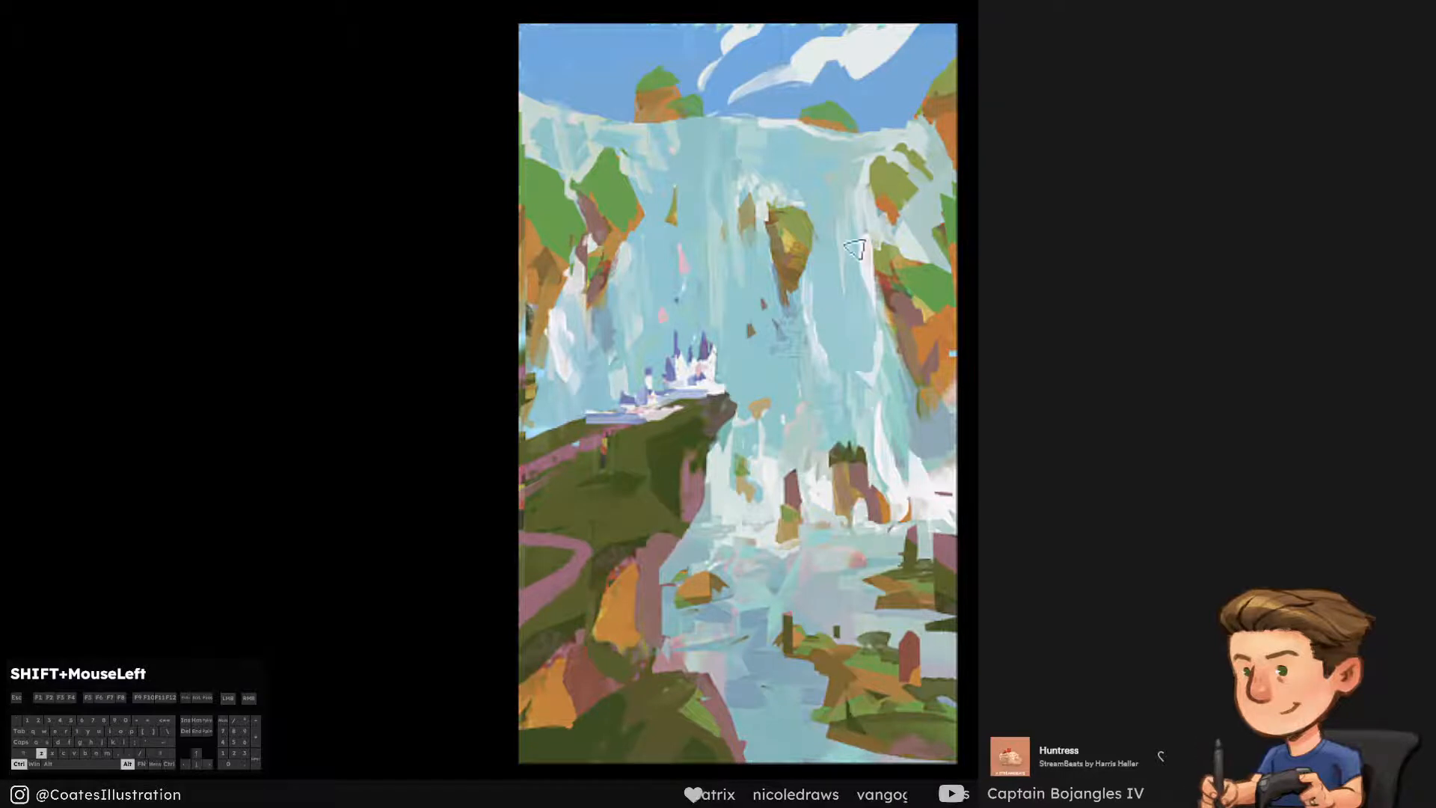
# Paint a light vertical streak of water along the foot of the right-hand cliff with colours sampled from the falls
pyautogui.keyDown('alt'); pyautogui.click(866, 357); pyautogui.keyUp('alt')
pyautogui.keyDown('alt'); pyautogui.click(875, 357); pyautogui.keyUp('alt')
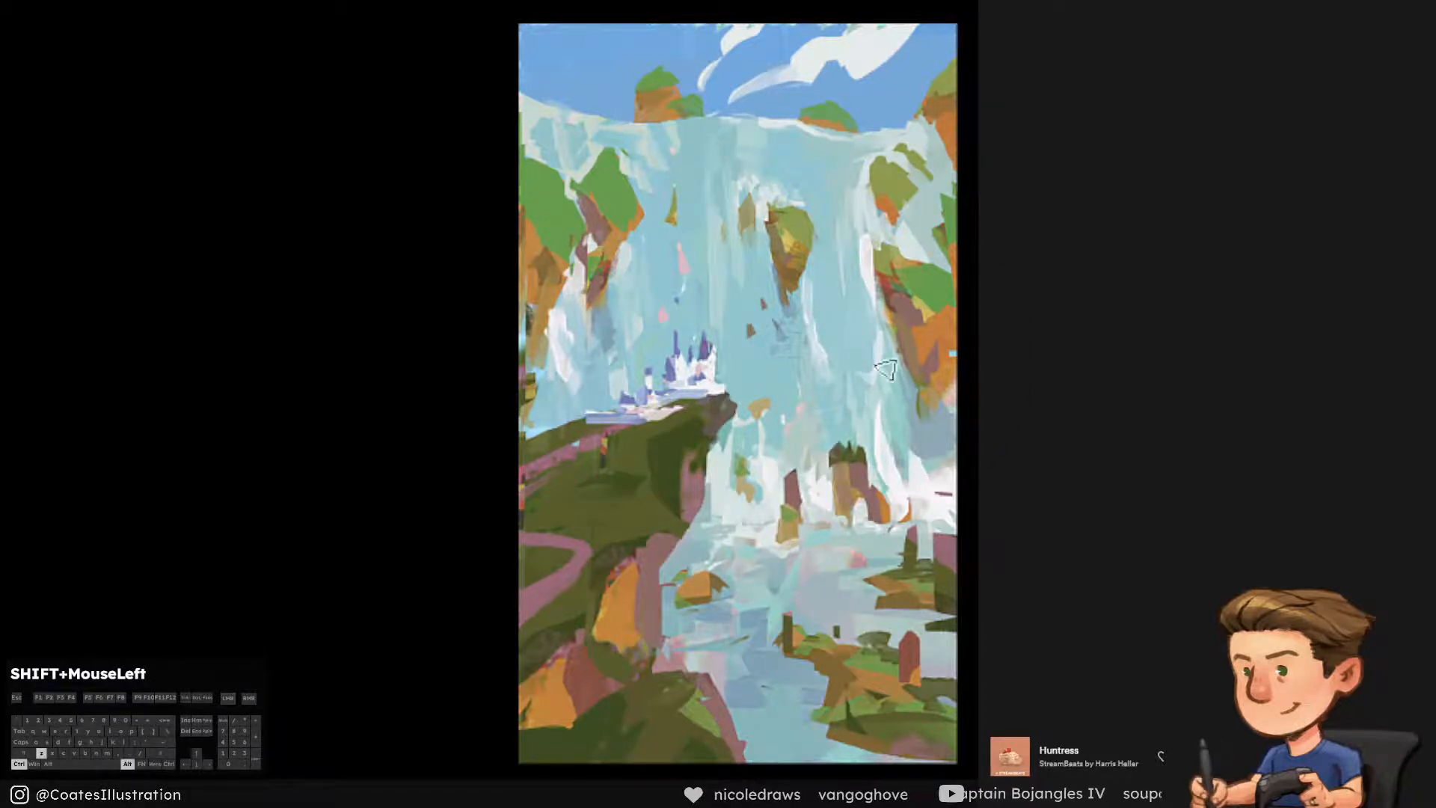
pyautogui.keyDown('alt'); pyautogui.click(865, 361); pyautogui.keyUp('alt')
pyautogui.keyDown('alt'); pyautogui.click(861, 334); pyautogui.keyUp('alt')
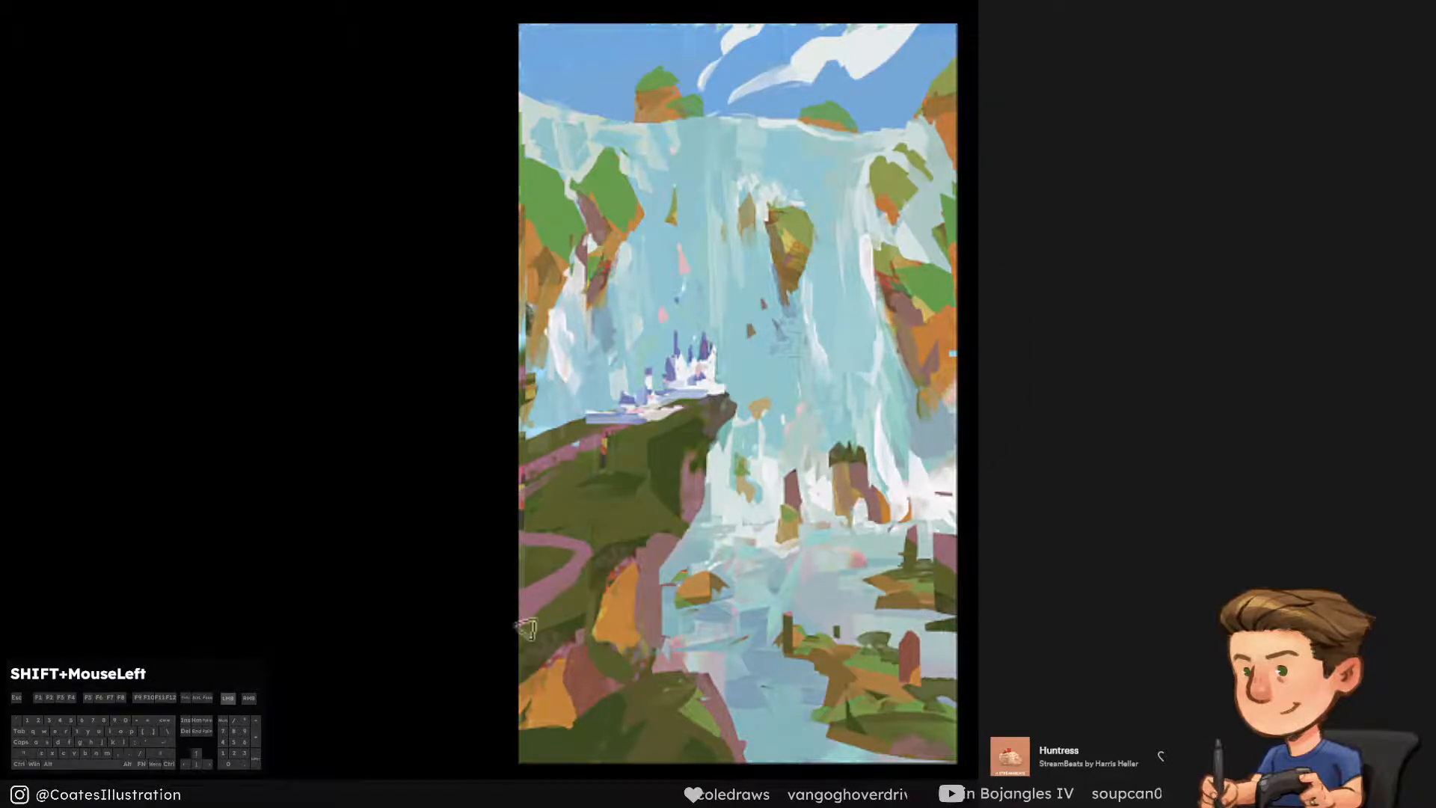
pyautogui.hotkey('ctrl', 'y')
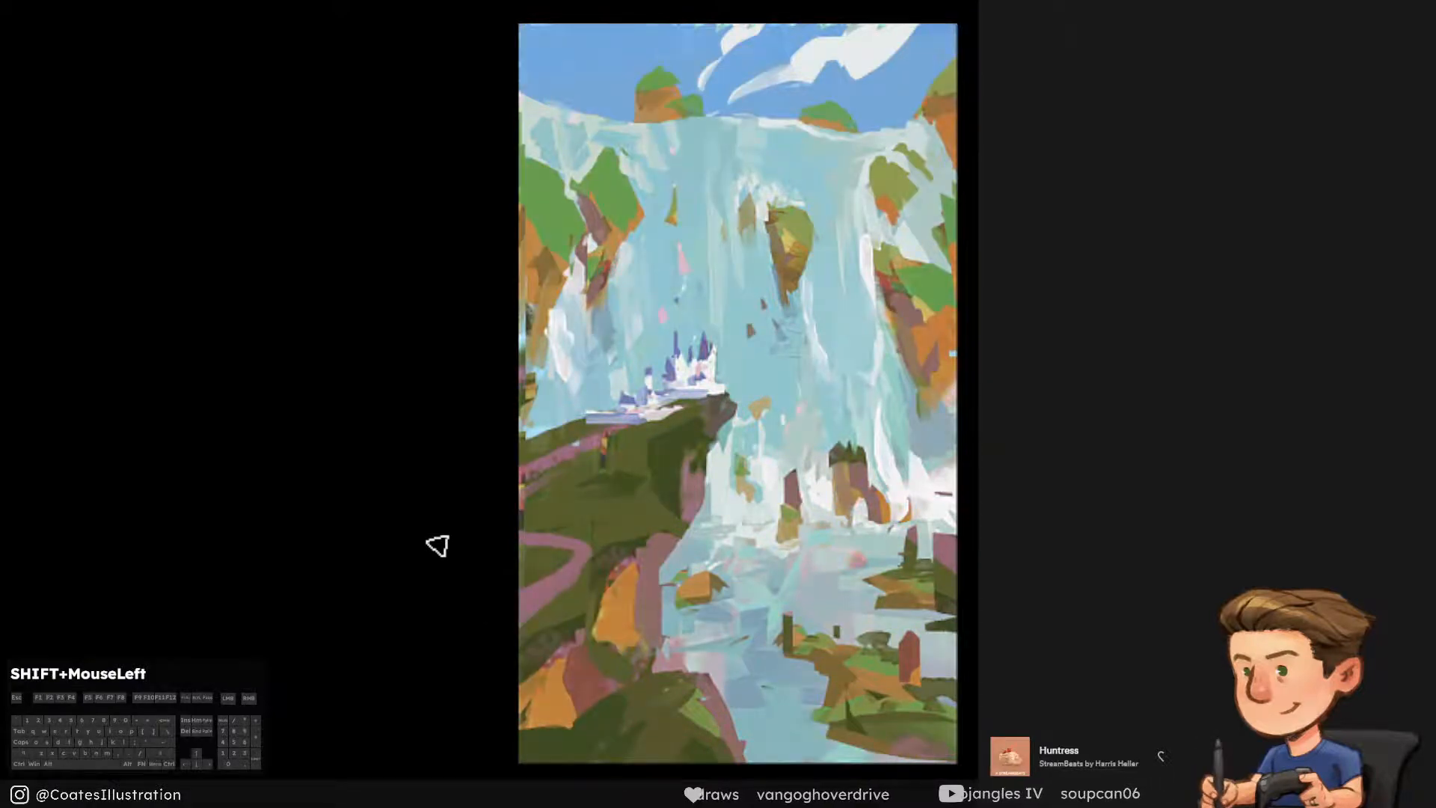
# Paint white foam above the right side of the rock island and trim it to narrow slanted streaks with the falls' blue
pyautogui.keyDown('alt'); pyautogui.click(814, 465); pyautogui.keyUp('alt')
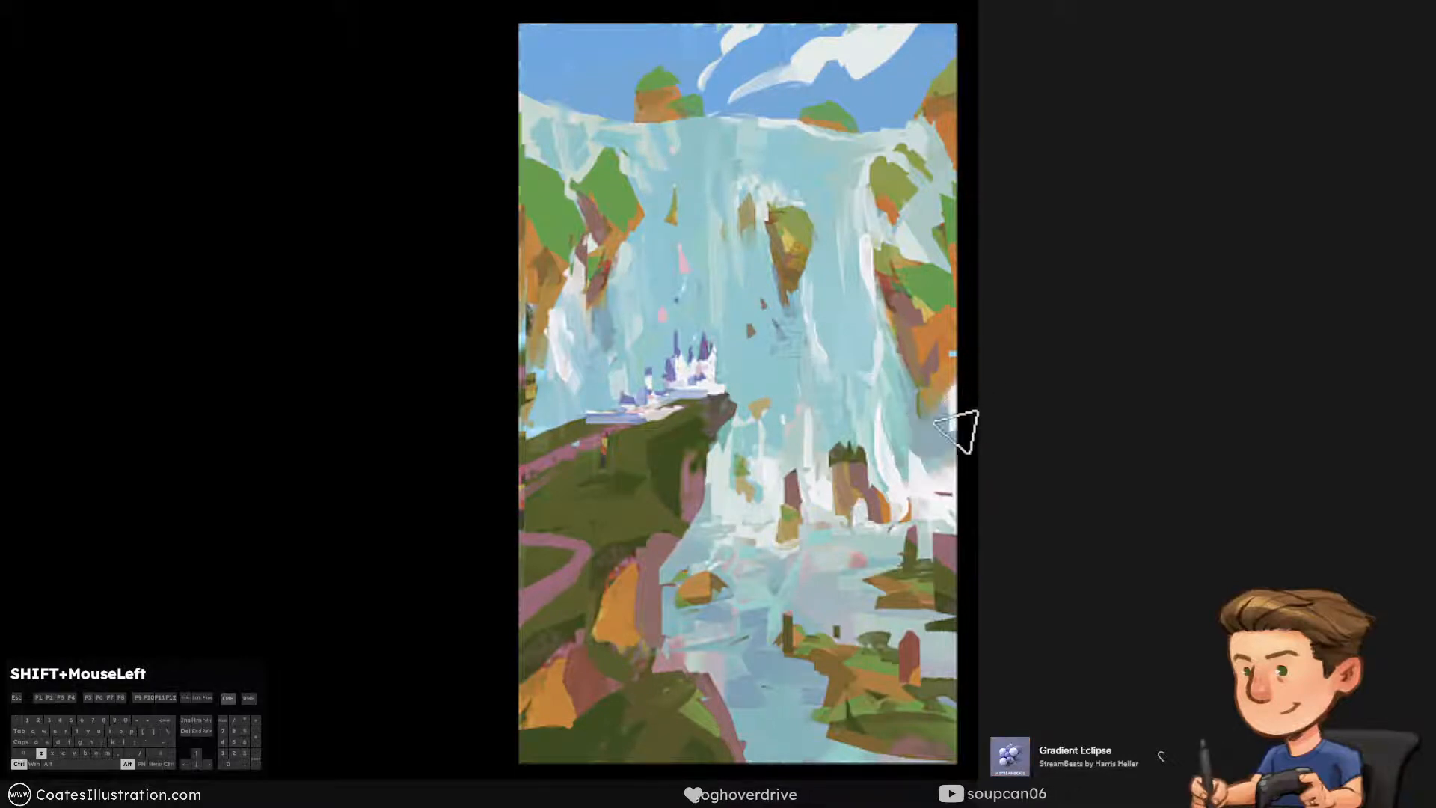
pyautogui.moveTo(881, 402)
pyautogui.mouseDown()
pyautogui.moveTo(906, 457)
pyautogui.moveTo(887, 464)
pyautogui.moveTo(860, 404)
pyautogui.mouseUp()
pyautogui.hotkey('ctrl', 'z')
pyautogui.press('[')
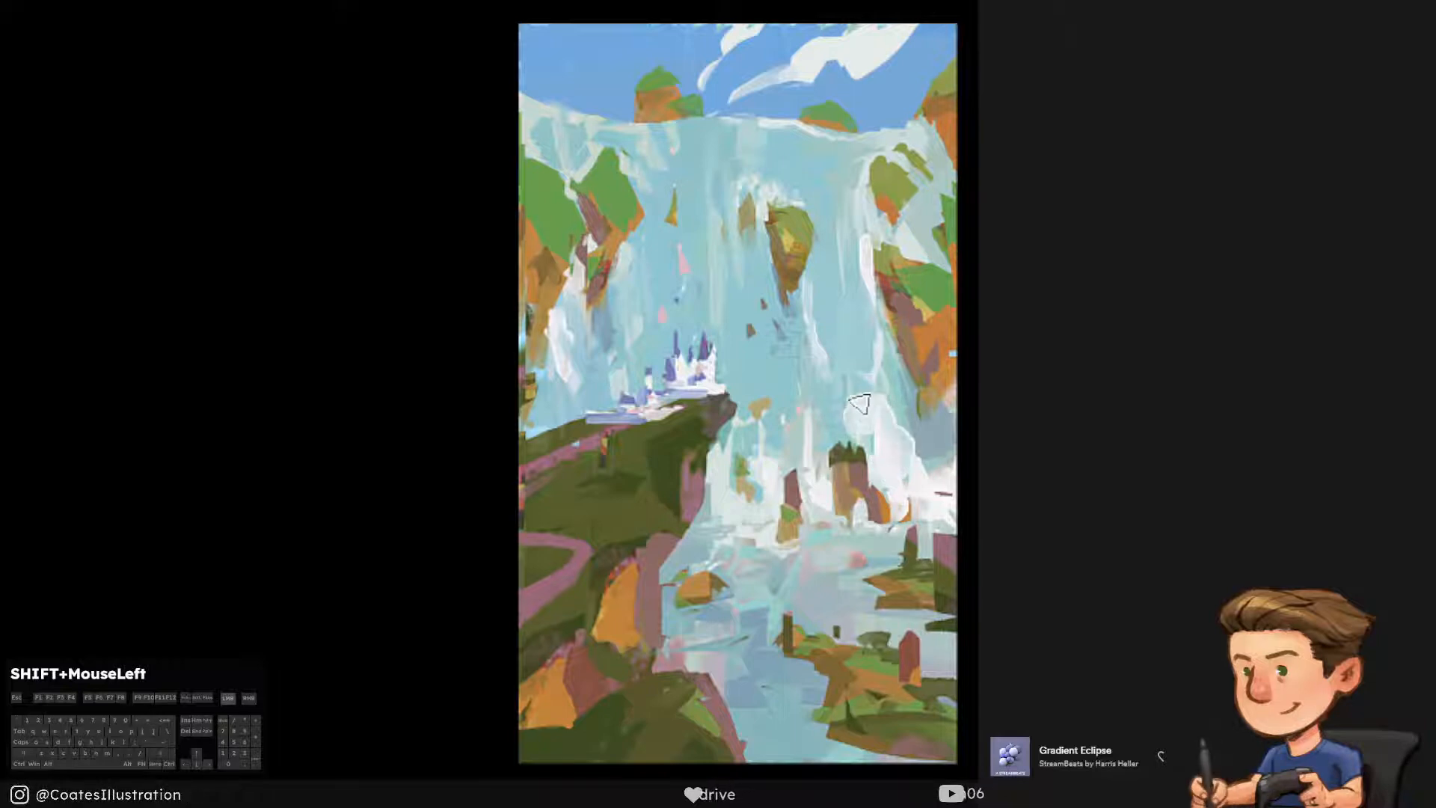
pyautogui.keyDown('ctrl'); pyautogui.click(847, 341); pyautogui.keyUp('ctrl')
pyautogui.moveTo(858, 322)
pyautogui.mouseDown()
pyautogui.moveTo(889, 404)
pyautogui.moveTo(813, 428)
pyautogui.mouseUp()
pyautogui.keyDown('alt'); pyautogui.click(811, 402); pyautogui.keyUp('alt')
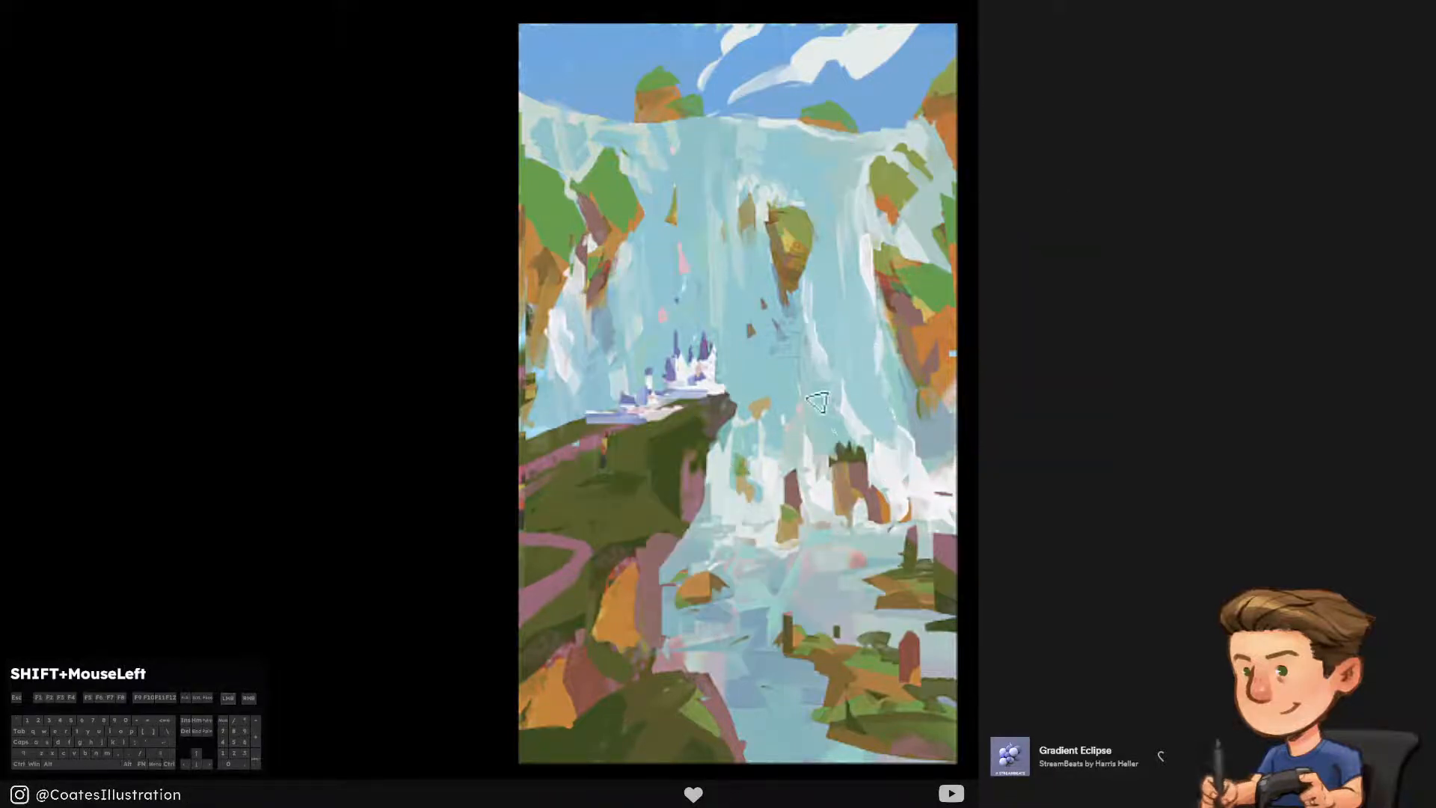
# Break up the white foam between the castle cliff and the rock island with pale turquoise strokes of water
pyautogui.keyDown('ctrl'); pyautogui.click(782, 423); pyautogui.keyUp('ctrl')
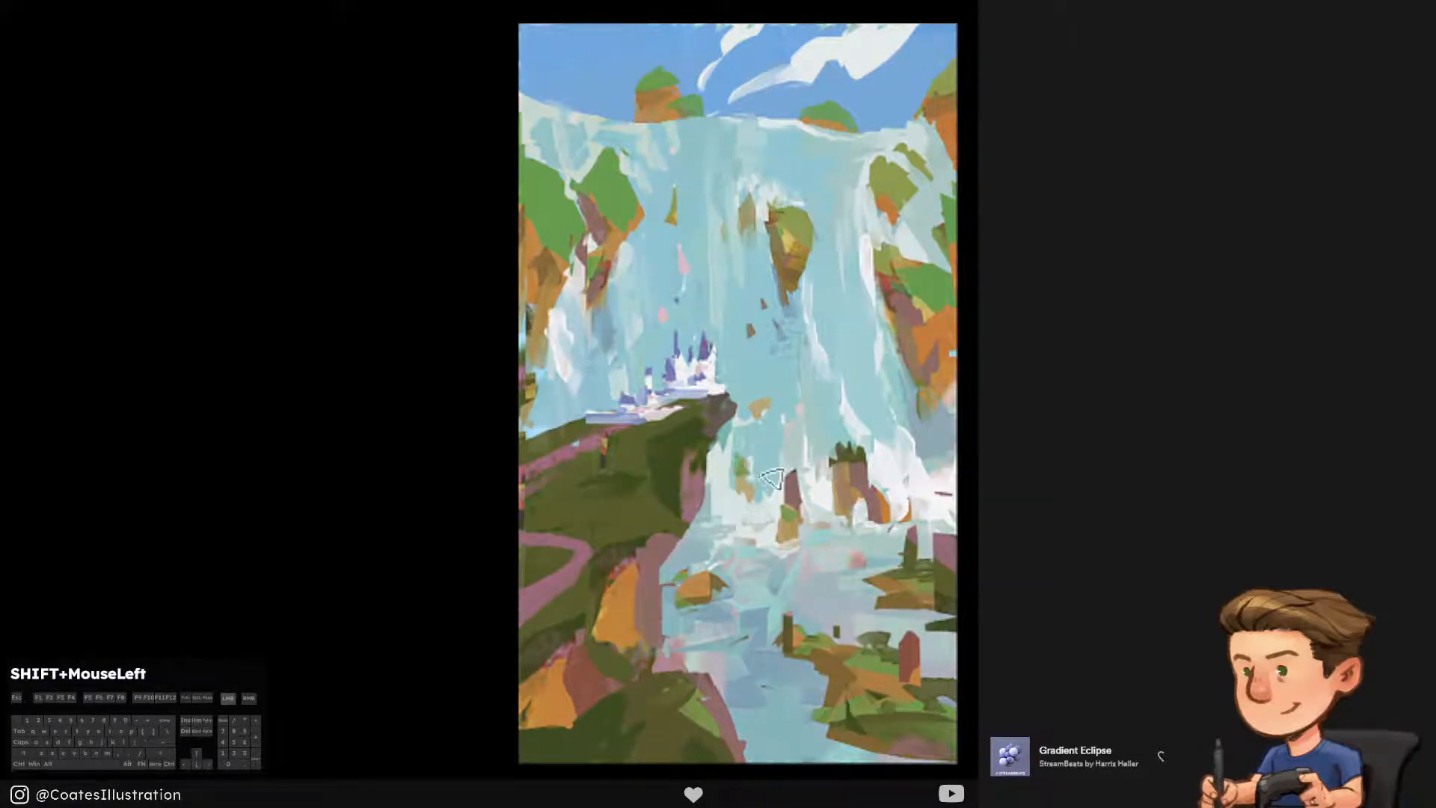
pyautogui.keyDown('alt'); pyautogui.click(720, 458); pyautogui.keyUp('alt')
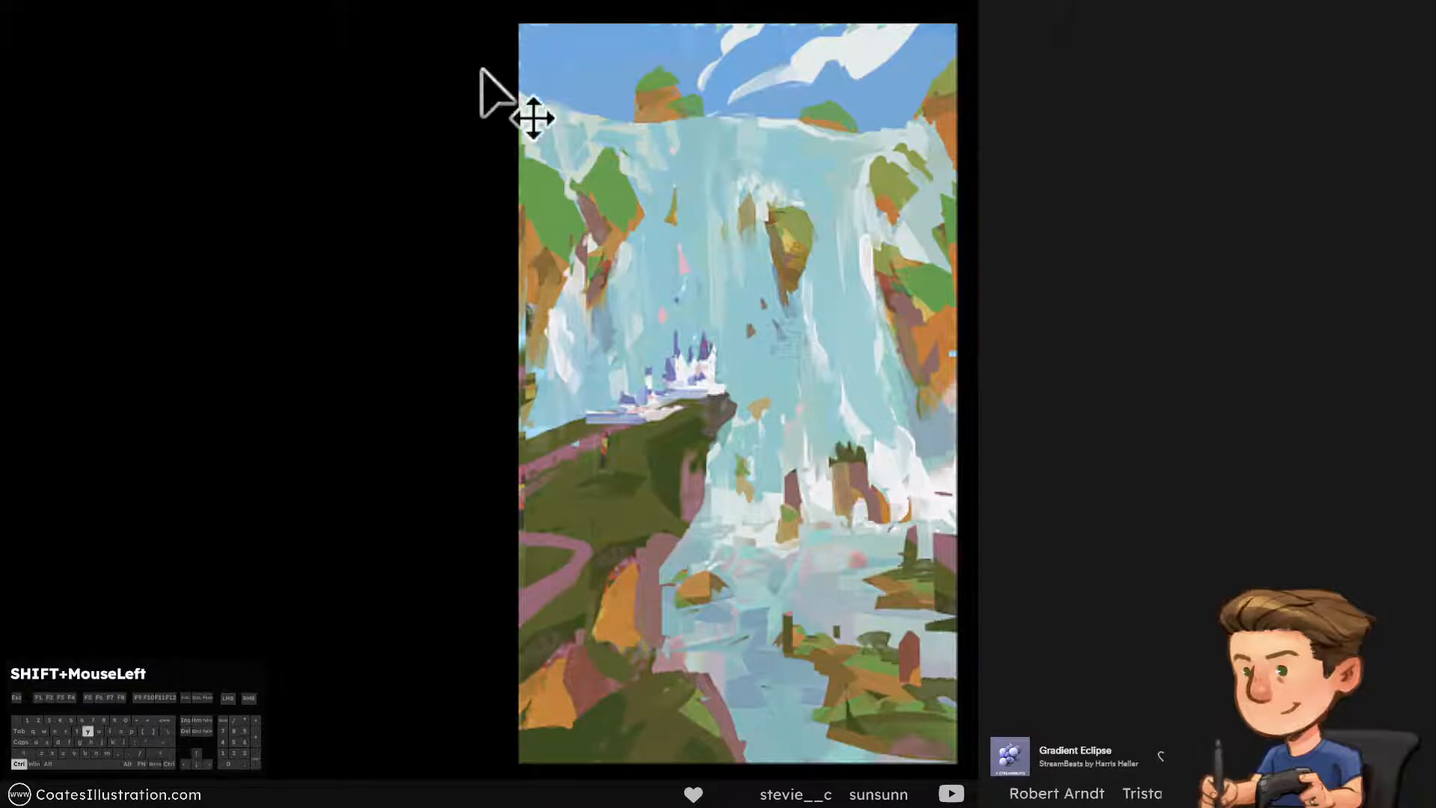
pyautogui.hotkey('ctrl', 'y')
pyautogui.hotkey('ctrl', 'y')
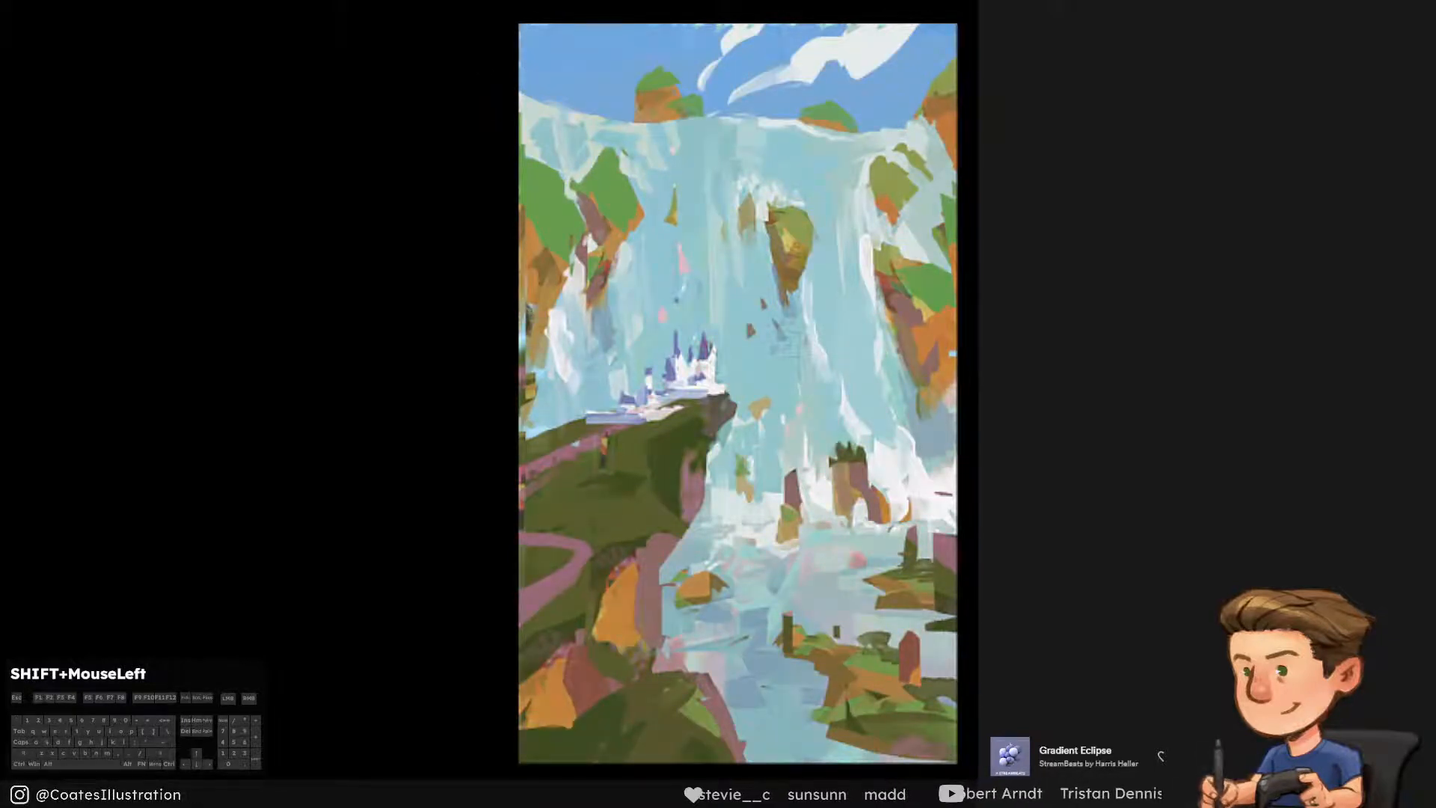
# Lasso the river and grassy rocks in the lower right of the painting and paste a merged copy of them
pyautogui.click(1006, 478)
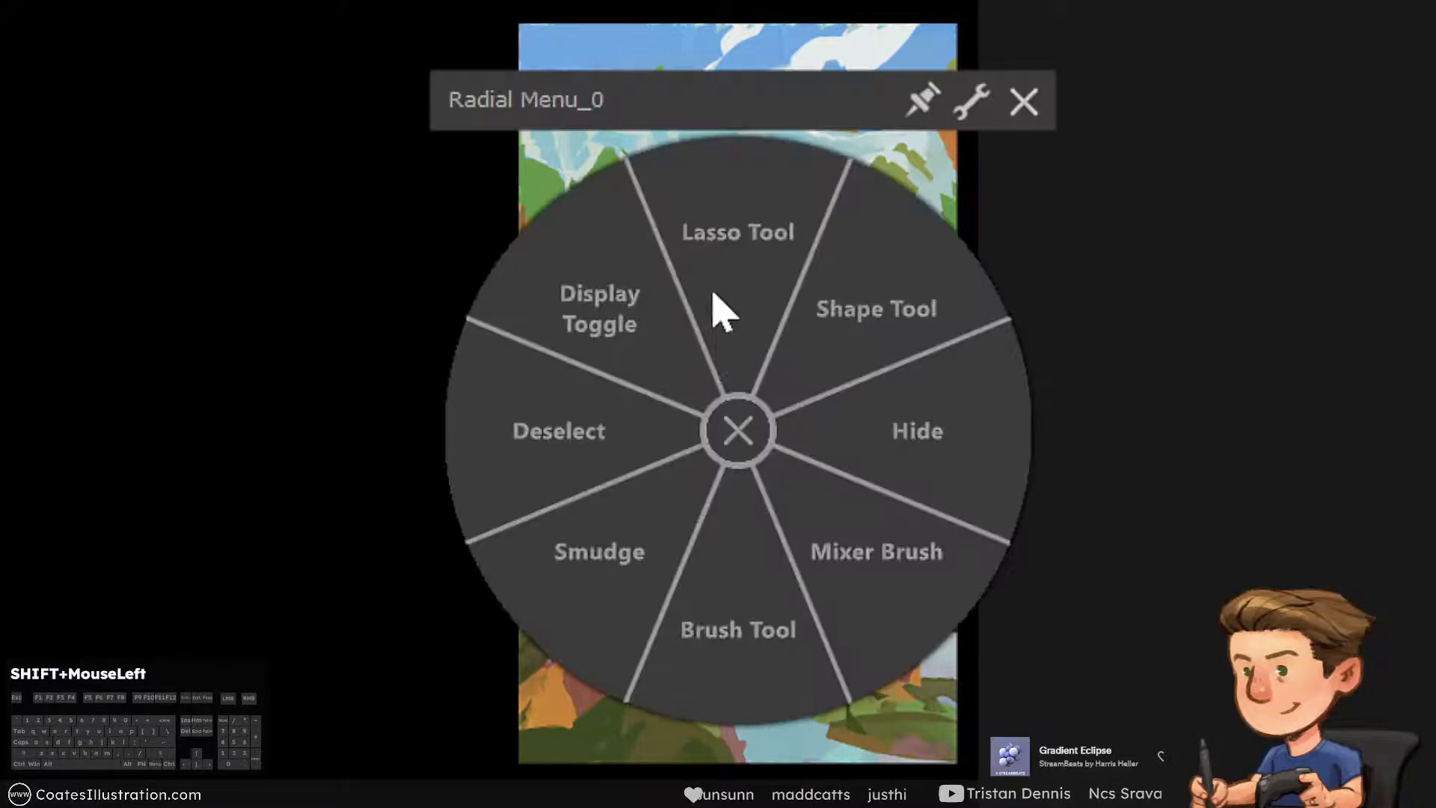
pyautogui.click(720, 284)
pyautogui.click(805, 782)
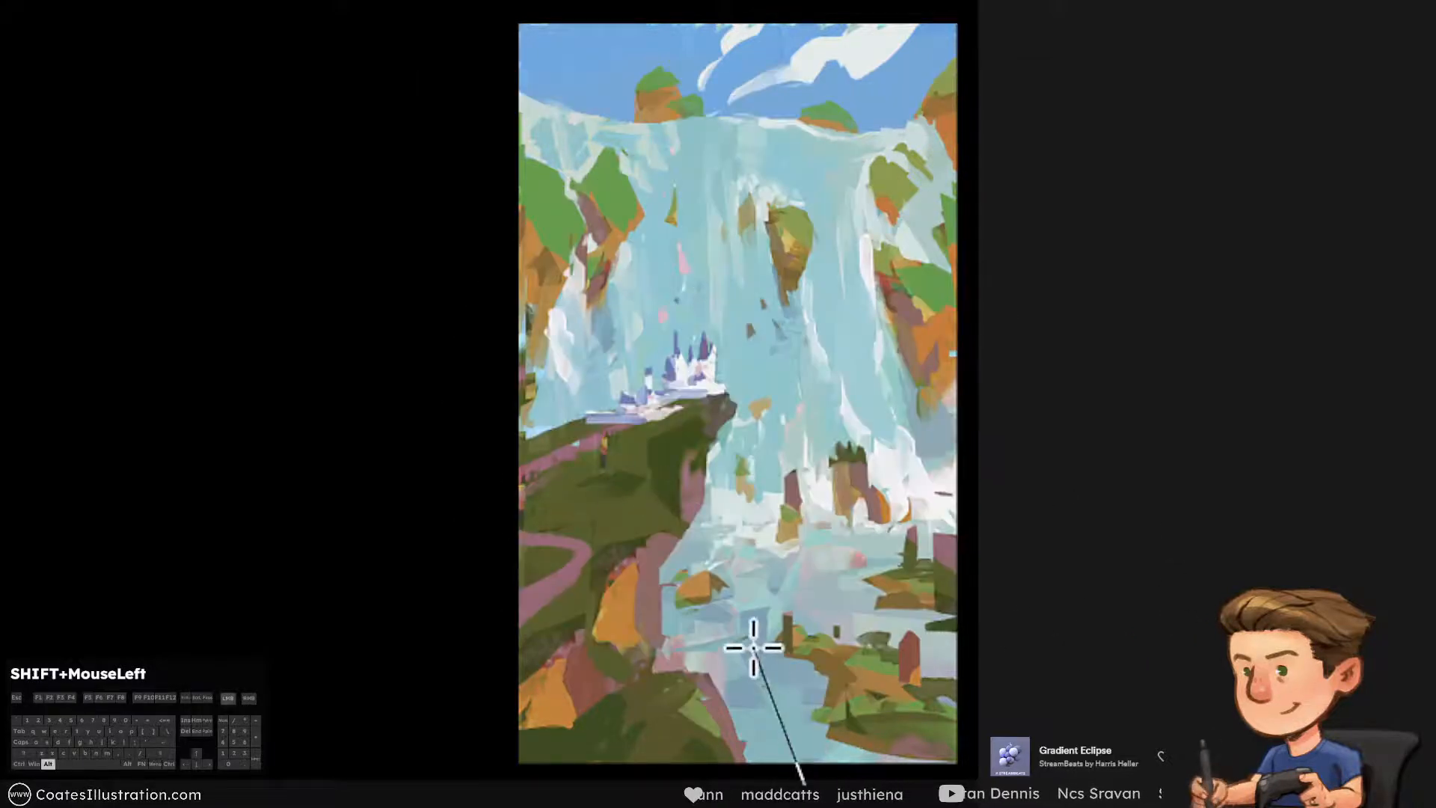
pyautogui.click(751, 640)
pyautogui.click(907, 518)
pyautogui.keyDown('alt'); pyautogui.click(984, 504); pyautogui.keyUp('alt')
pyautogui.keyDown('alt'); pyautogui.click(1039, 536); pyautogui.keyUp('alt')
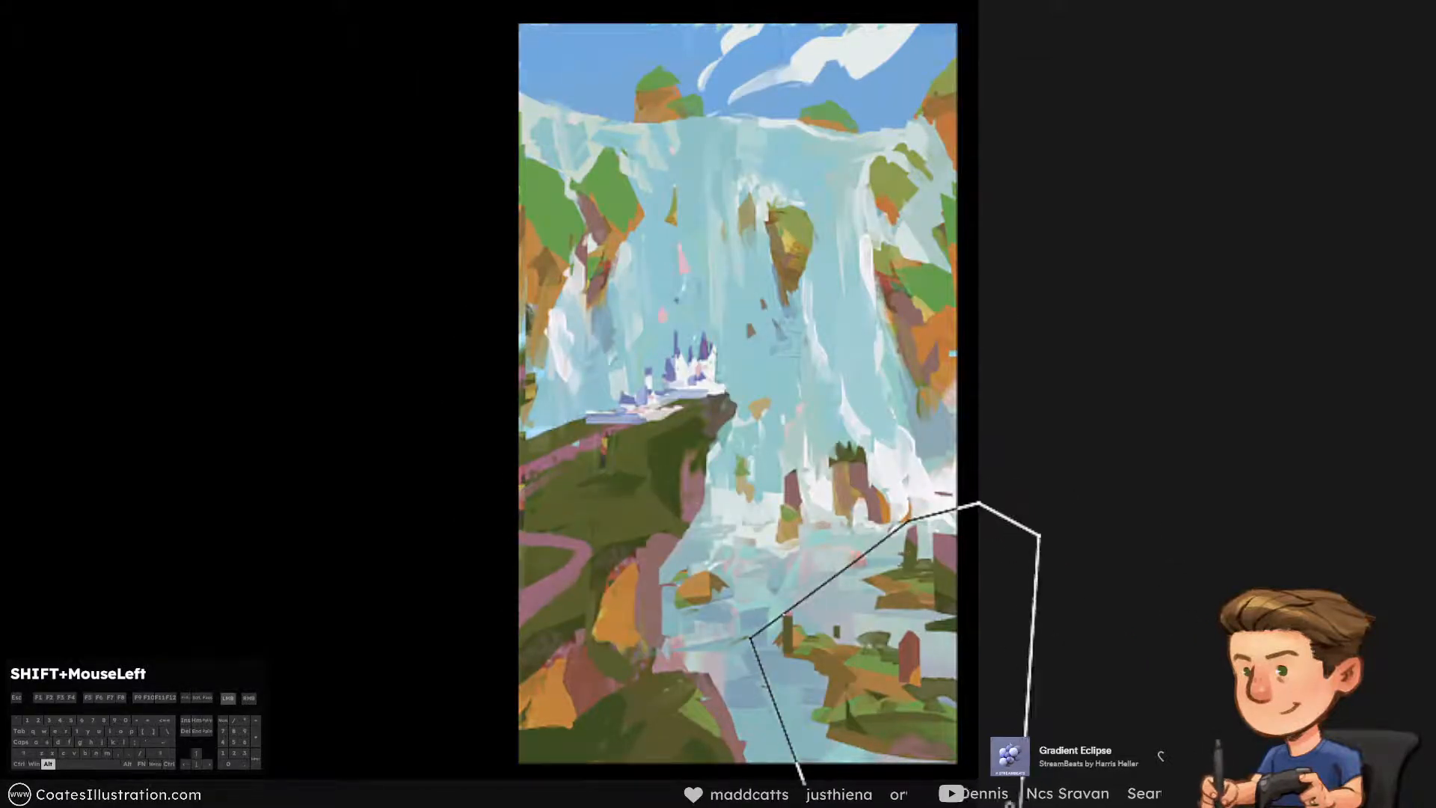
pyautogui.keyDown('alt'); pyautogui.click(973, 799); pyautogui.keyUp('alt')
pyautogui.keyDown('alt'); pyautogui.click(809, 792); pyautogui.keyUp('alt')
pyautogui.press('c')
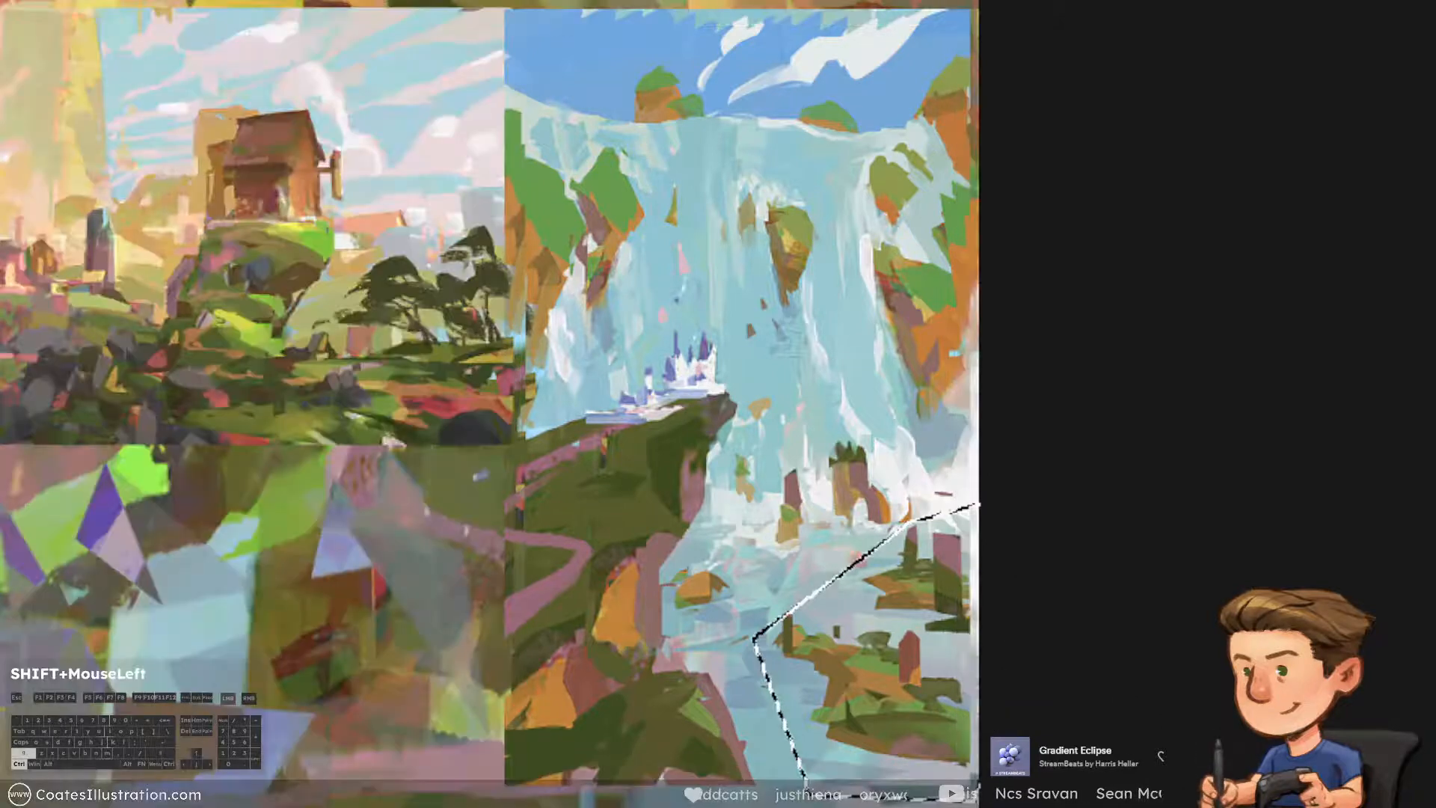
pyautogui.press('Escape')
# Distort the copied riverbank into perspective by widening its lower edge and narrowing its upper edge, and apply the transform
pyautogui.hotkey('ctrl', 't')
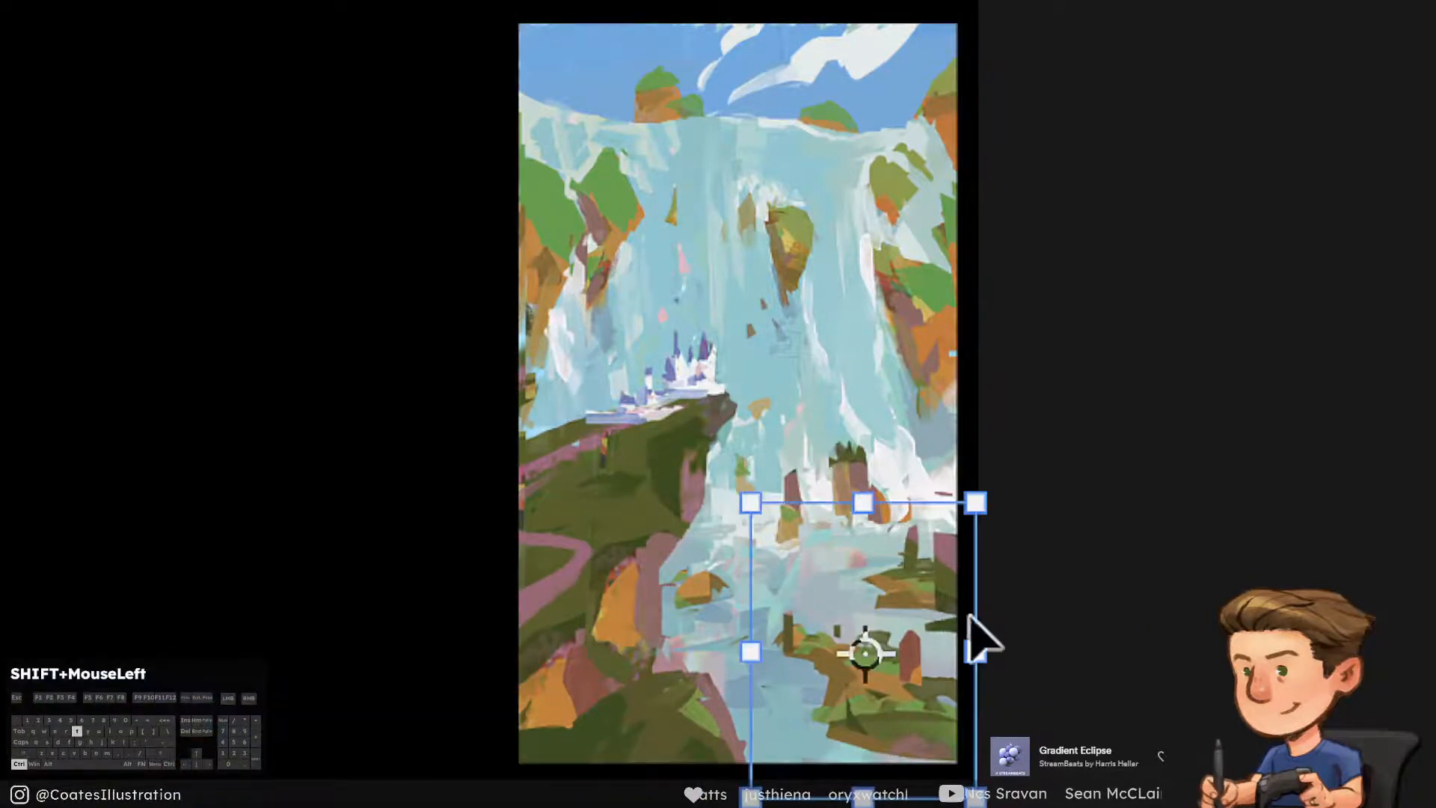
pyautogui.rightClick(857, 645)
pyautogui.click(935, 807)
pyautogui.moveTo(975, 798); pyautogui.dragTo(1036, 807)
pyautogui.moveTo(980, 527); pyautogui.dragTo(965, 516)
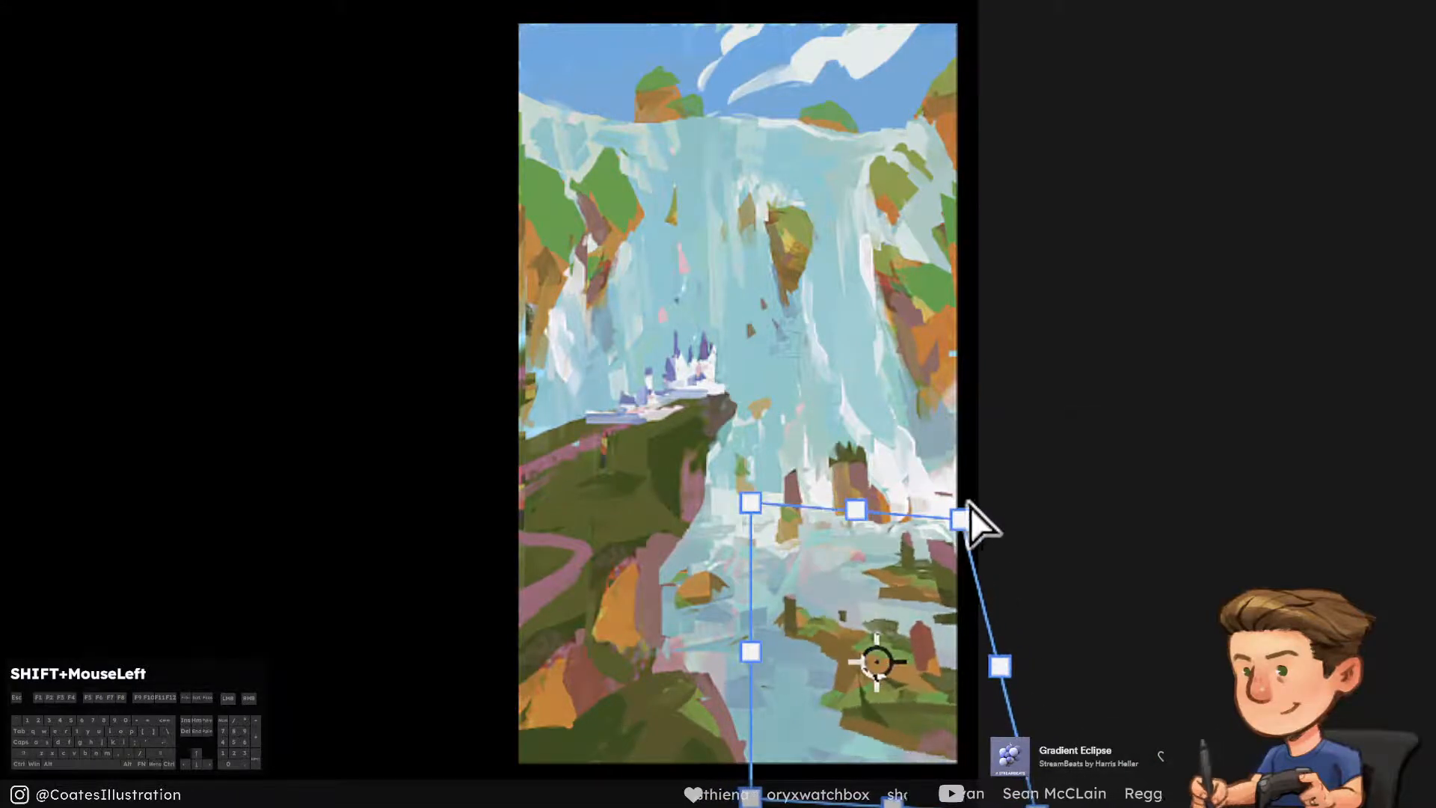
pyautogui.moveTo(765, 498)
pyautogui.mouseDown()
pyautogui.moveTo(763, 523)
pyautogui.moveTo(757, 503)
pyautogui.mouseUp()
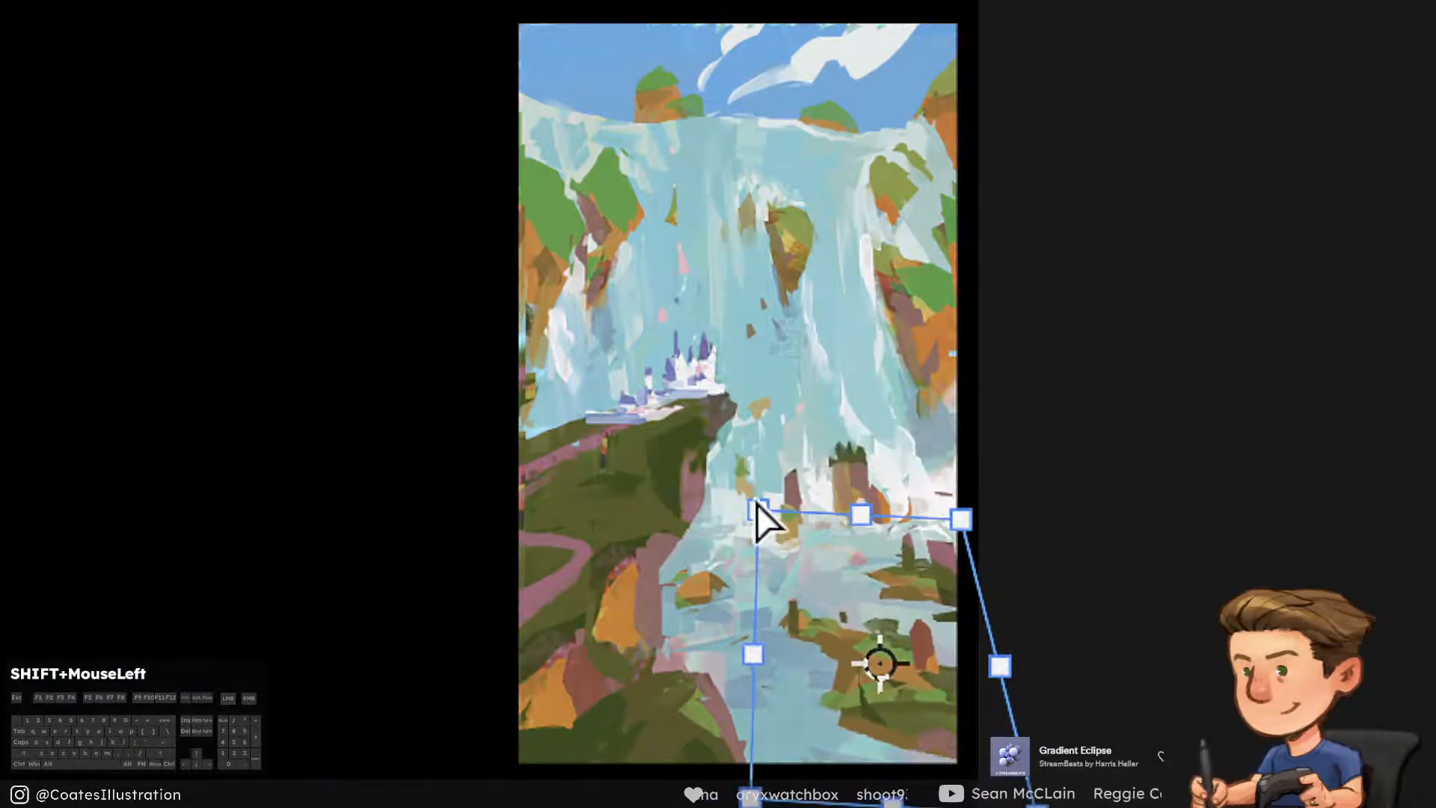
pyautogui.moveTo(751, 798)
pyautogui.mouseDown()
pyautogui.moveTo(758, 769)
pyautogui.moveTo(761, 781)
pyautogui.mouseUp()
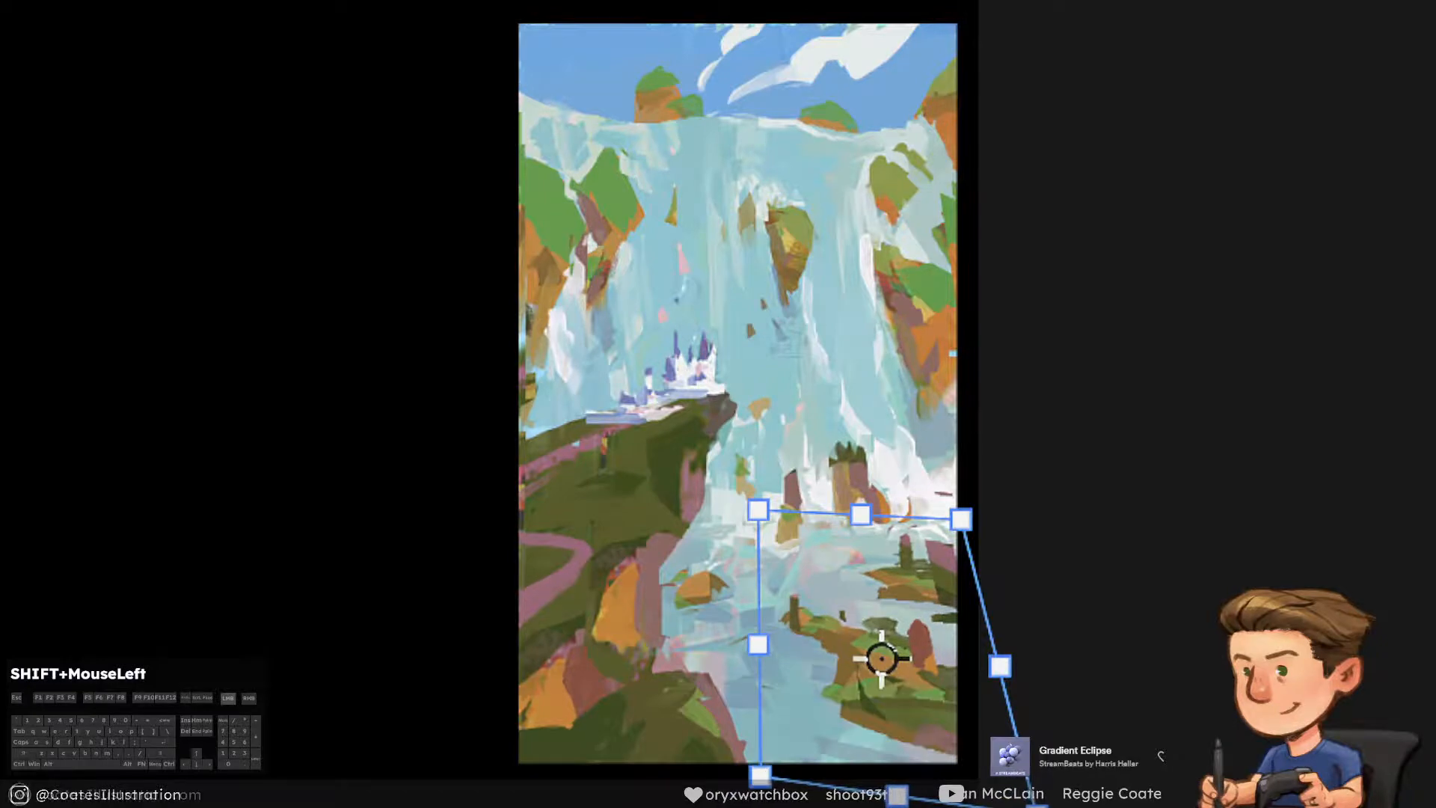
pyautogui.moveTo(1046, 807)
pyautogui.mouseDown()
pyautogui.moveTo(972, 799)
pyautogui.moveTo(1051, 797)
pyautogui.moveTo(1035, 799)
pyautogui.mouseUp()
pyautogui.moveTo(961, 519)
pyautogui.mouseDown()
pyautogui.moveTo(942, 524)
pyautogui.moveTo(954, 534)
pyautogui.moveTo(956, 522)
pyautogui.mouseUp()
pyautogui.moveTo(757, 510); pyautogui.dragTo(758, 518)
pyautogui.moveTo(760, 775); pyautogui.dragTo(760, 762)
pyautogui.press('Return')
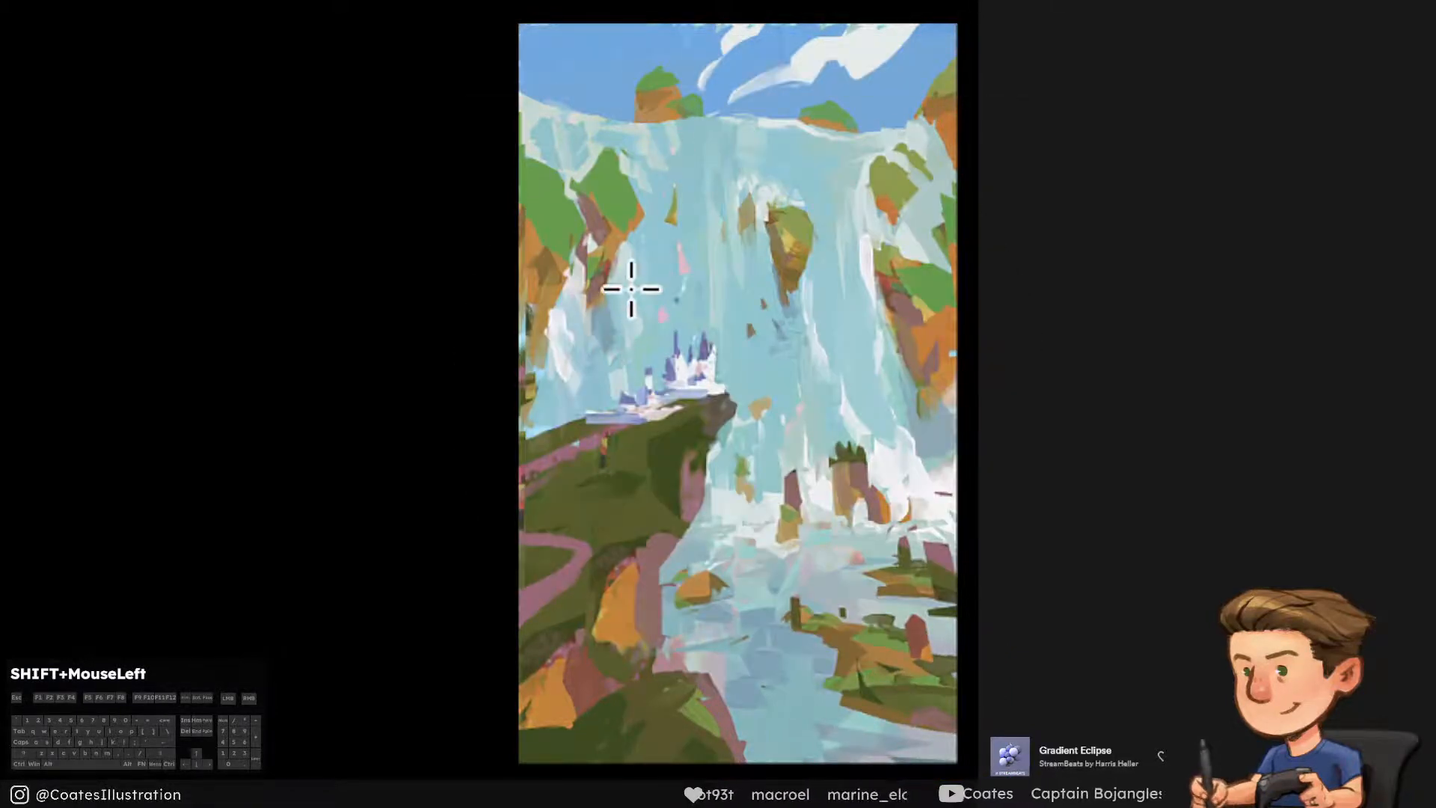
# Lasso the left-hand green cliff, move a copy of it down the falls, and erase the part covering the castle
pyautogui.moveTo(649, 317)
pyautogui.mouseDown()
pyautogui.moveTo(663, 186)
pyautogui.moveTo(580, 119)
pyautogui.moveTo(586, 320)
pyautogui.moveTo(661, 271)
pyautogui.moveTo(649, 299)
pyautogui.mouseUp()
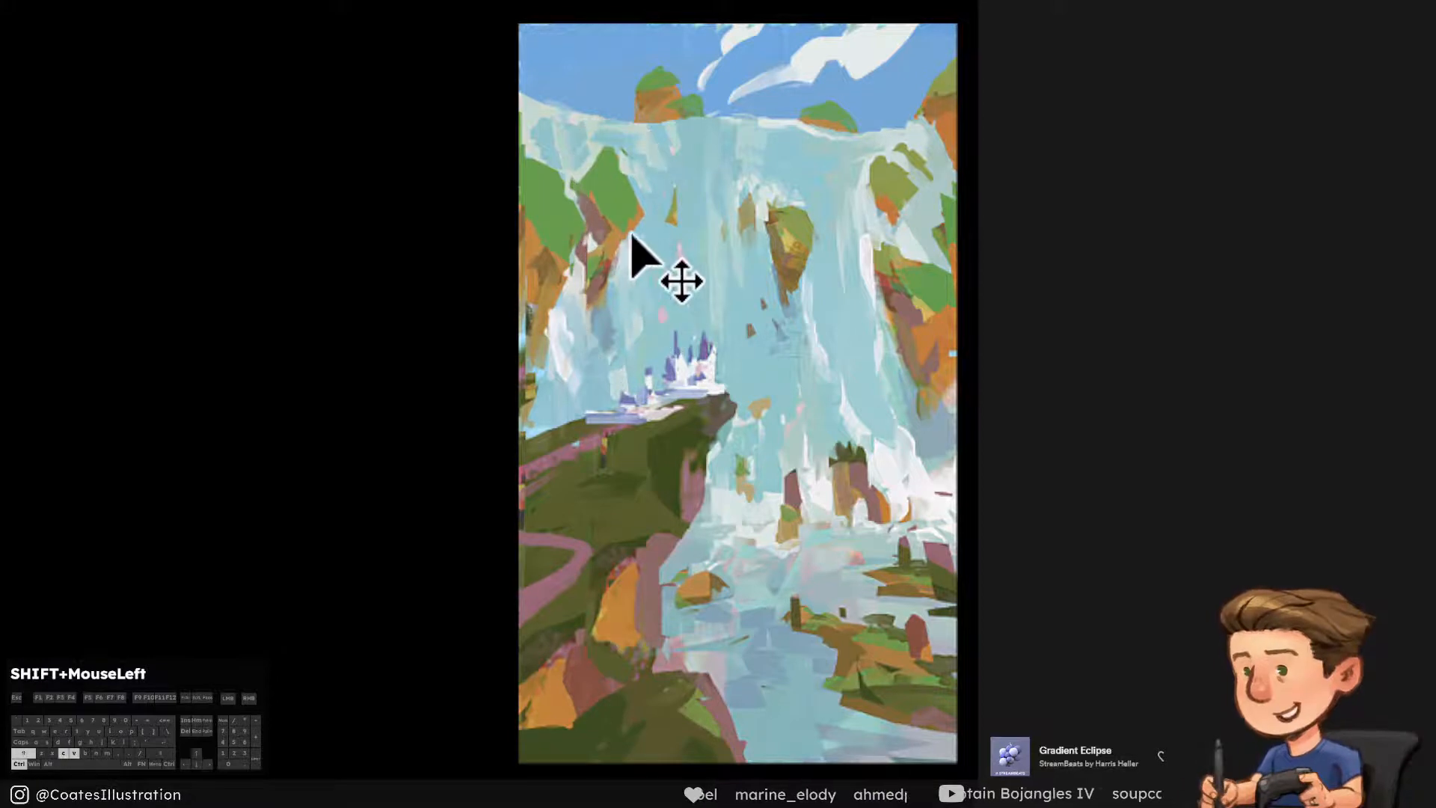
pyautogui.moveTo(631, 238)
pyautogui.mouseDown()
pyautogui.moveTo(613, 258)
pyautogui.moveTo(626, 287)
pyautogui.moveTo(610, 269)
pyautogui.mouseUp()
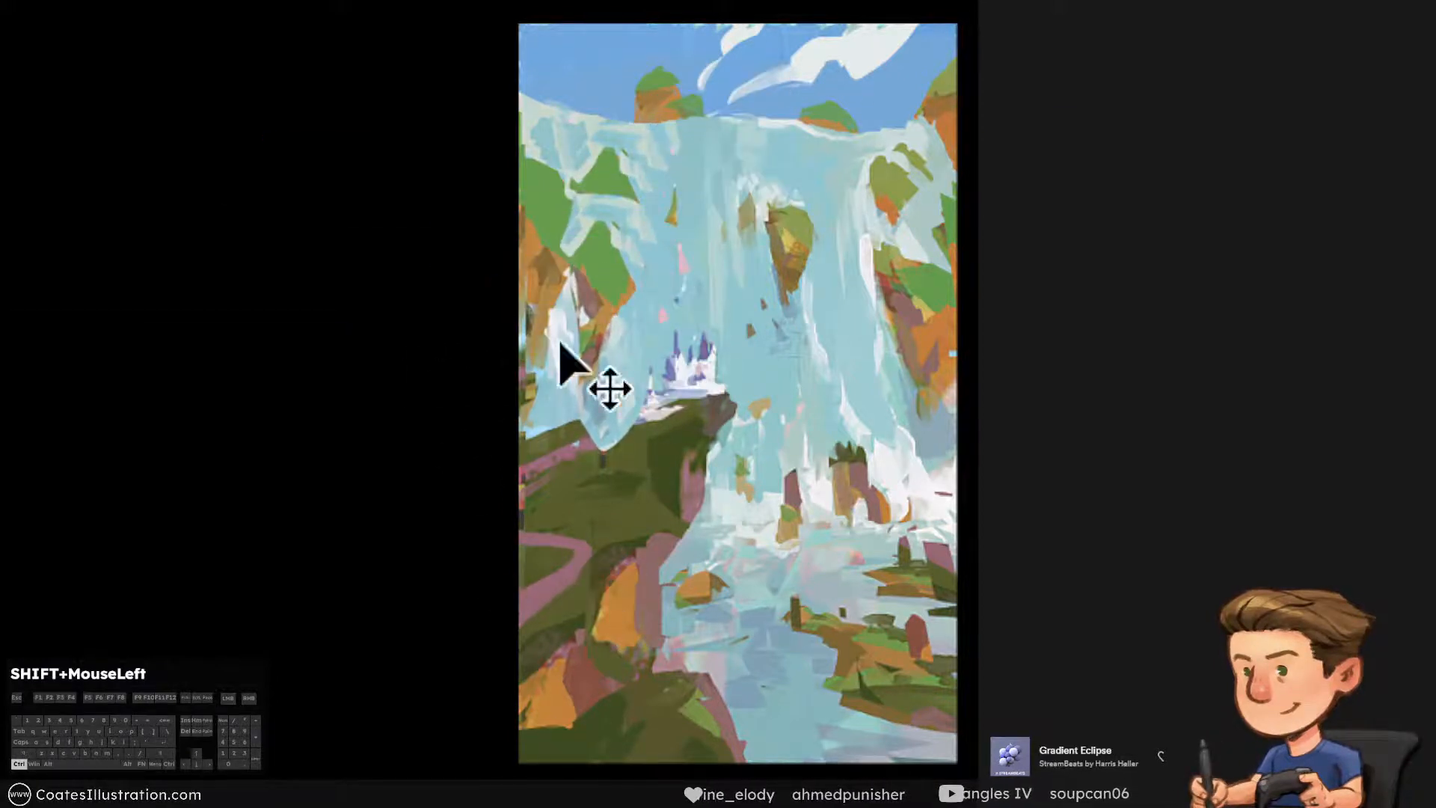
pyautogui.moveTo(570, 421)
pyautogui.mouseDown()
pyautogui.moveTo(631, 378)
pyautogui.moveTo(699, 411)
pyautogui.moveTo(562, 471)
pyautogui.mouseUp()
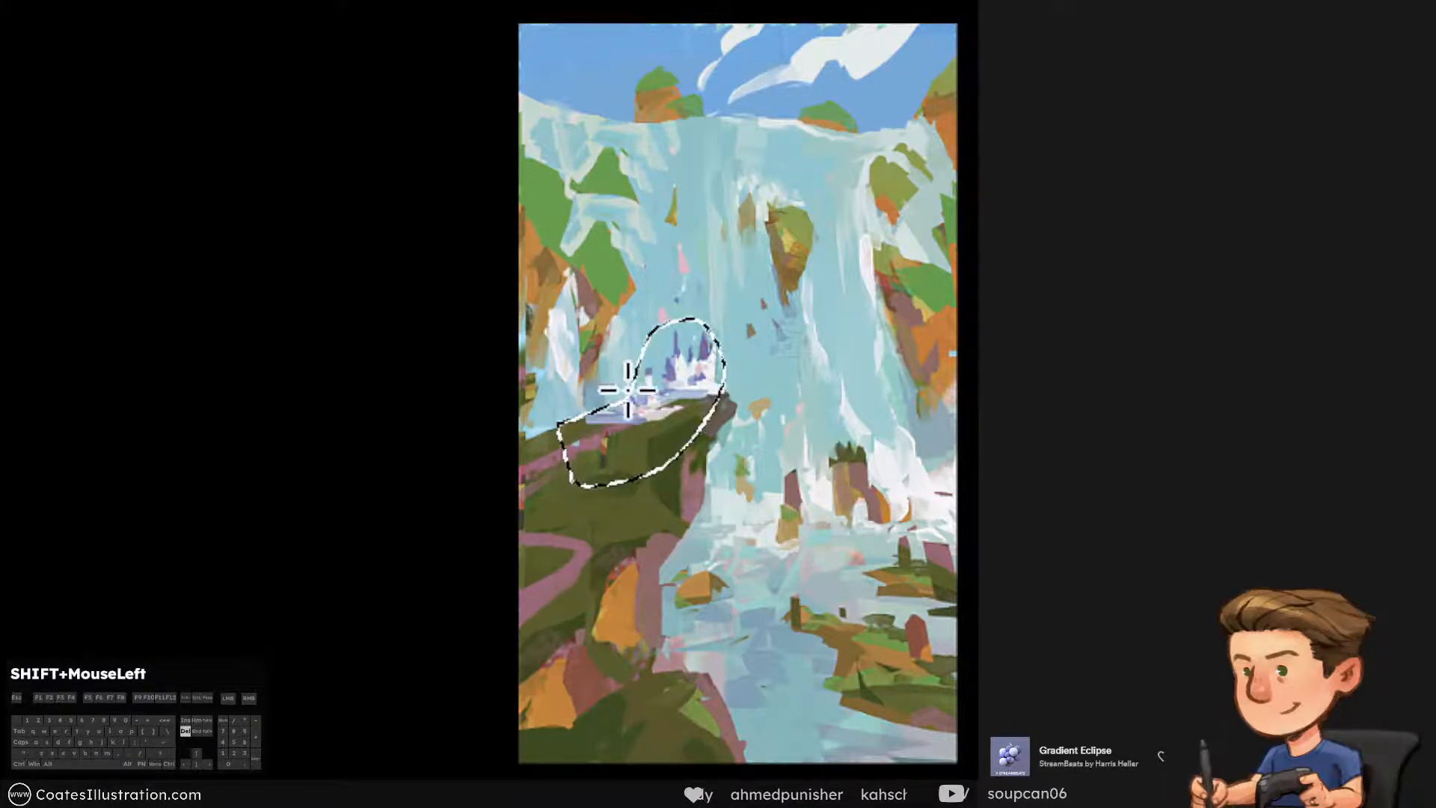
pyautogui.hotkey('ctrl', 'd')
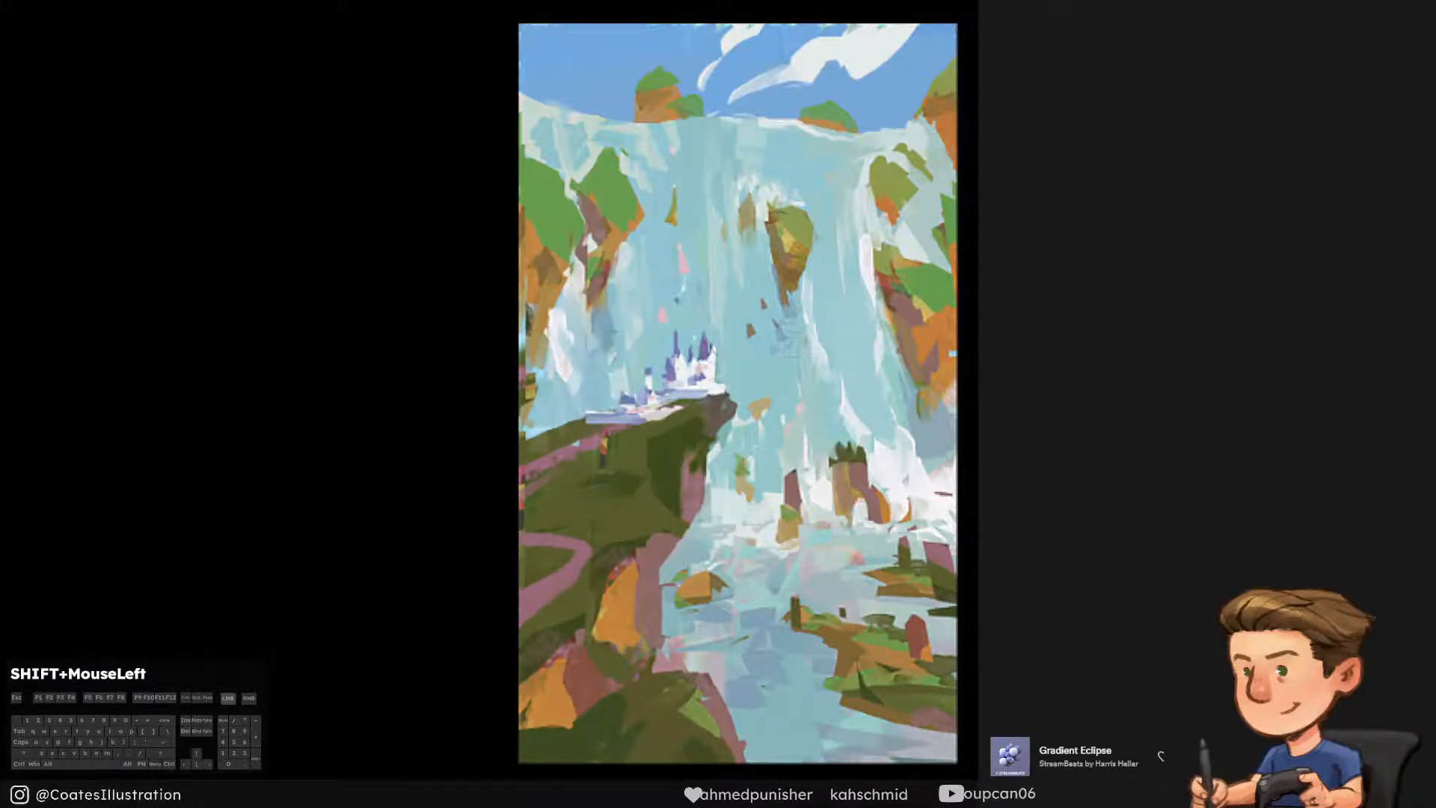
# Lasso the part of the copy overlapping the outermost left cliff, delete it, and clear the selection
pyautogui.moveTo(550, 329)
pyautogui.mouseDown()
pyautogui.moveTo(576, 231)
pyautogui.moveTo(523, 144)
pyautogui.moveTo(481, 182)
pyautogui.moveTo(523, 343)
pyautogui.moveTo(551, 332)
pyautogui.mouseUp()
pyautogui.click(592, 312)
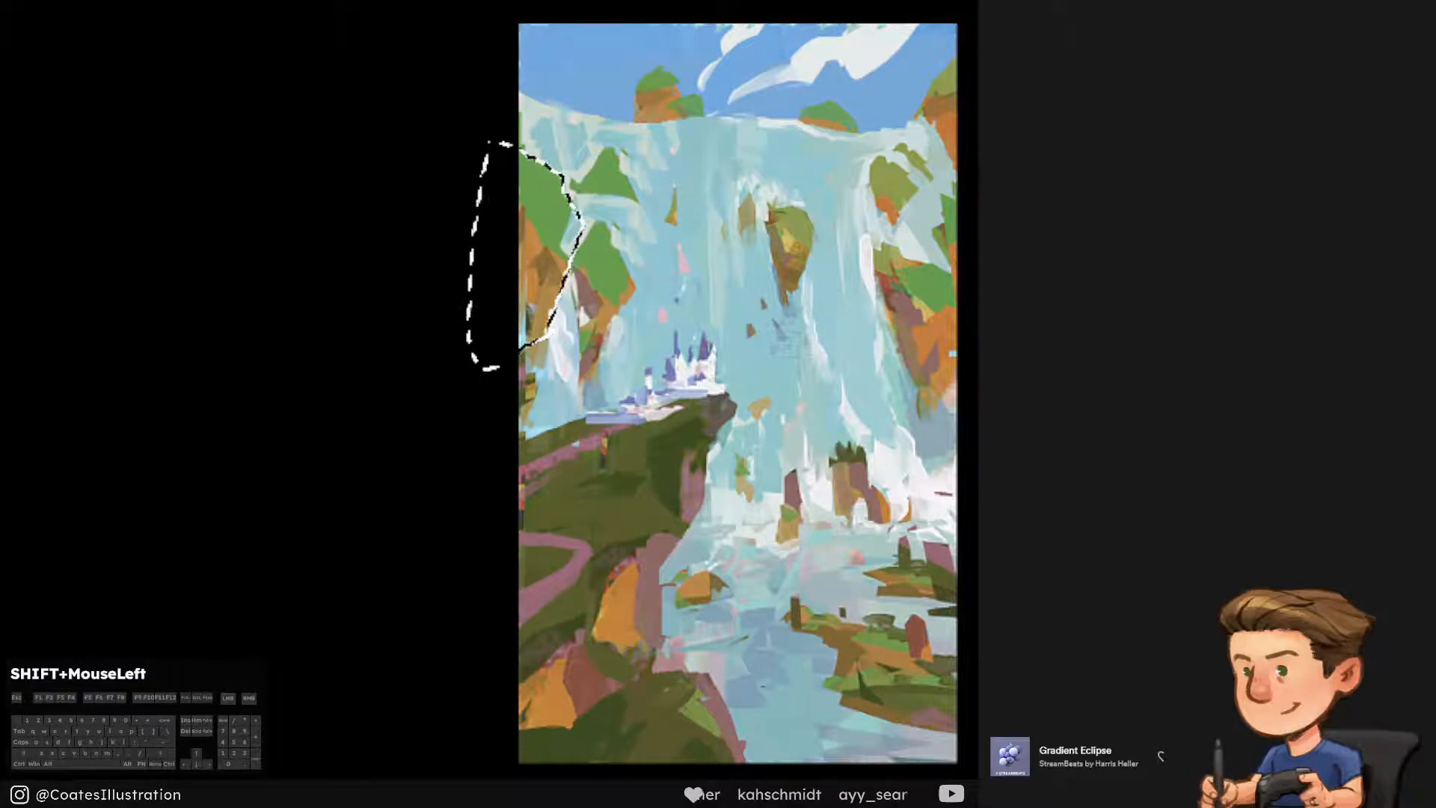
pyautogui.press('Delete')
pyautogui.hotkey('ctrl', 'd')
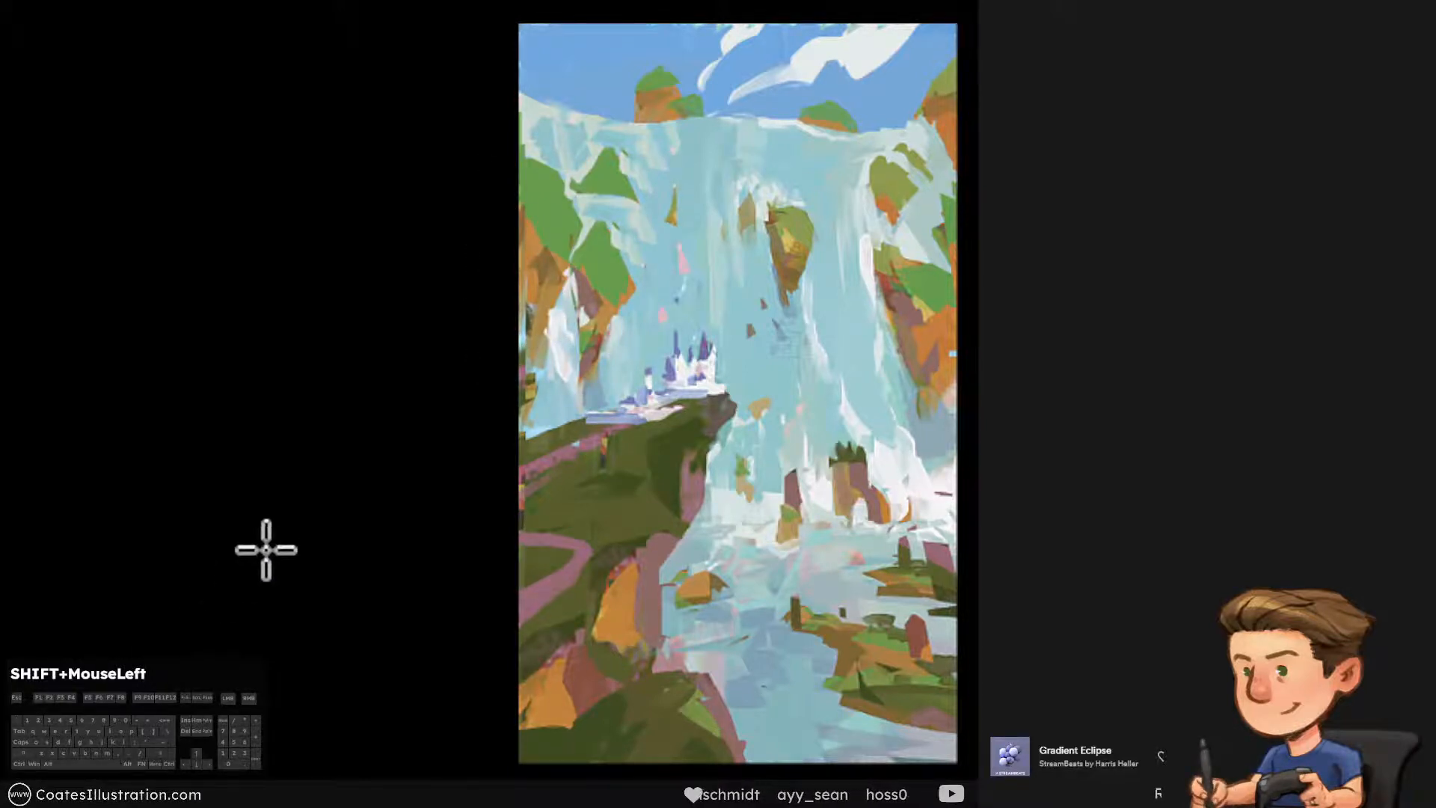
# Paint the falls' pale blue over the upper left green peak to cut it down to a small rock
pyautogui.rightClick(327, 554)
pyautogui.click(303, 707)
pyautogui.keyDown('alt'); pyautogui.click(666, 212); pyautogui.keyUp('alt')
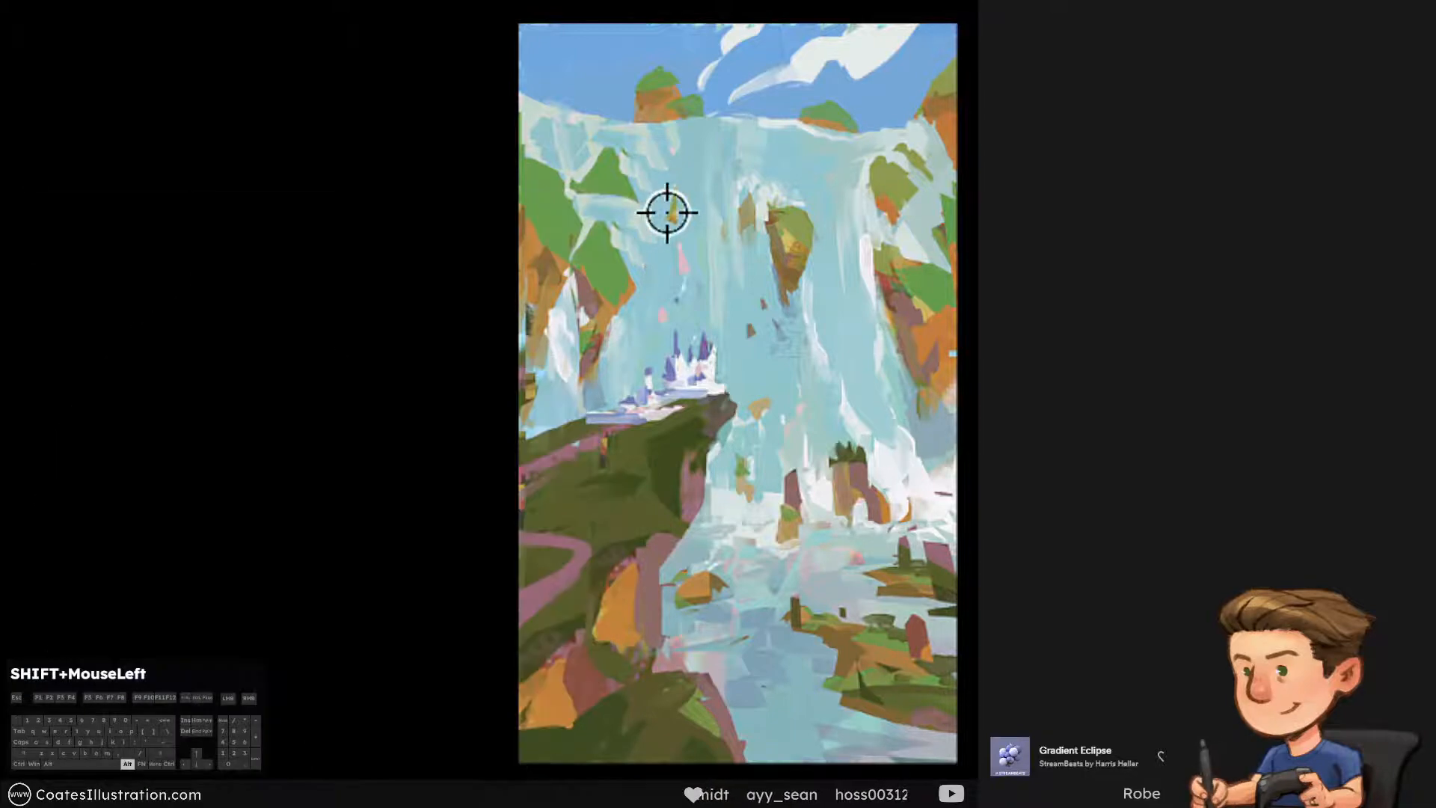
pyautogui.moveTo(649, 217); pyautogui.dragTo(637, 226)
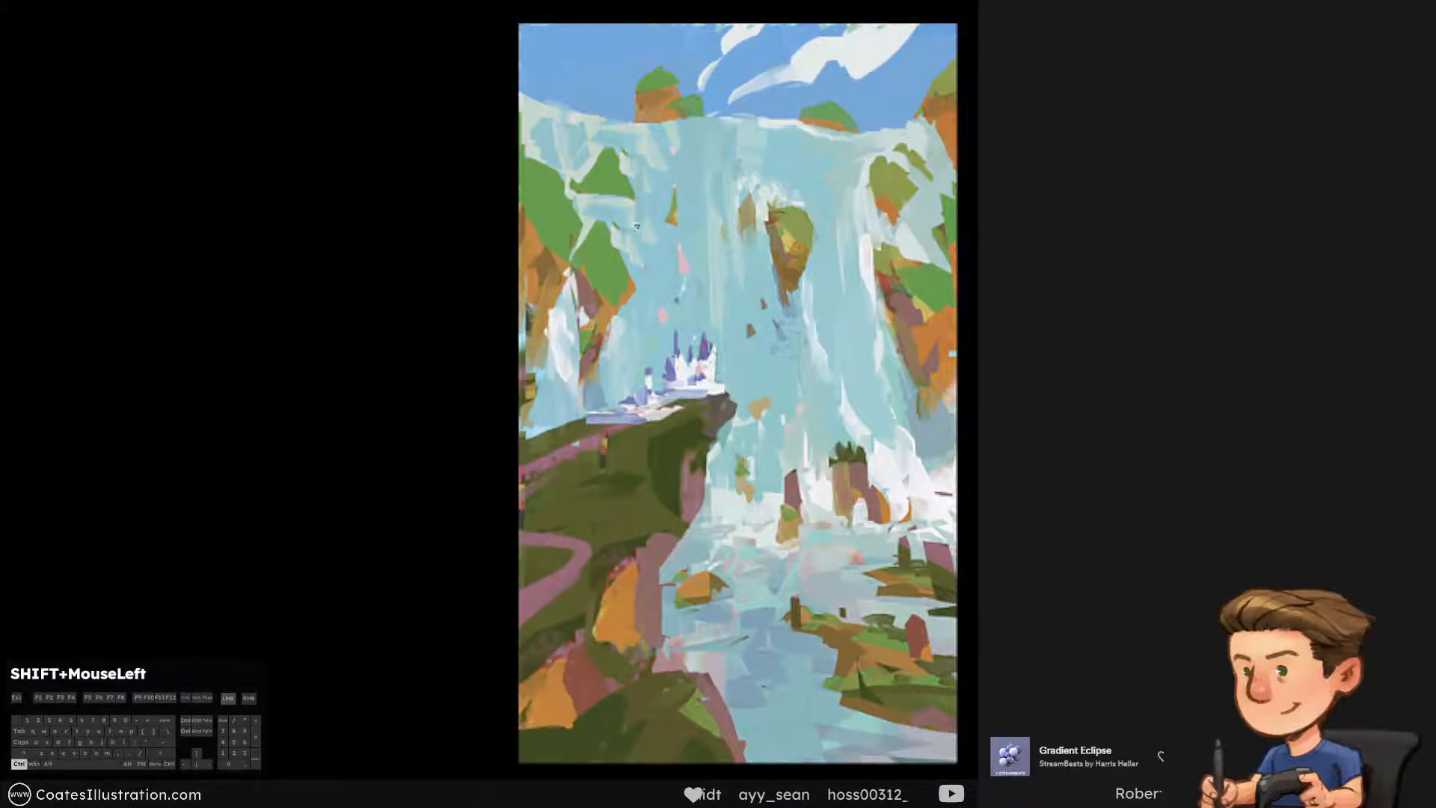
pyautogui.keyDown('alt'); pyautogui.click(630, 189); pyautogui.keyUp('alt')
pyautogui.moveTo(613, 168)
pyautogui.mouseDown()
pyautogui.moveTo(622, 197)
pyautogui.moveTo(580, 168)
pyautogui.moveTo(607, 192)
pyautogui.moveTo(583, 198)
pyautogui.mouseUp()
pyautogui.keyDown('alt'); pyautogui.click(585, 175); pyautogui.keyUp('alt')
pyautogui.keyDown('alt'); pyautogui.click(625, 183); pyautogui.keyUp('alt')
# Paint a brown and orange underside on the small upper left rock, undoing the stray strokes
pyautogui.keyDown('alt'); pyautogui.click(600, 316); pyautogui.keyUp('alt')
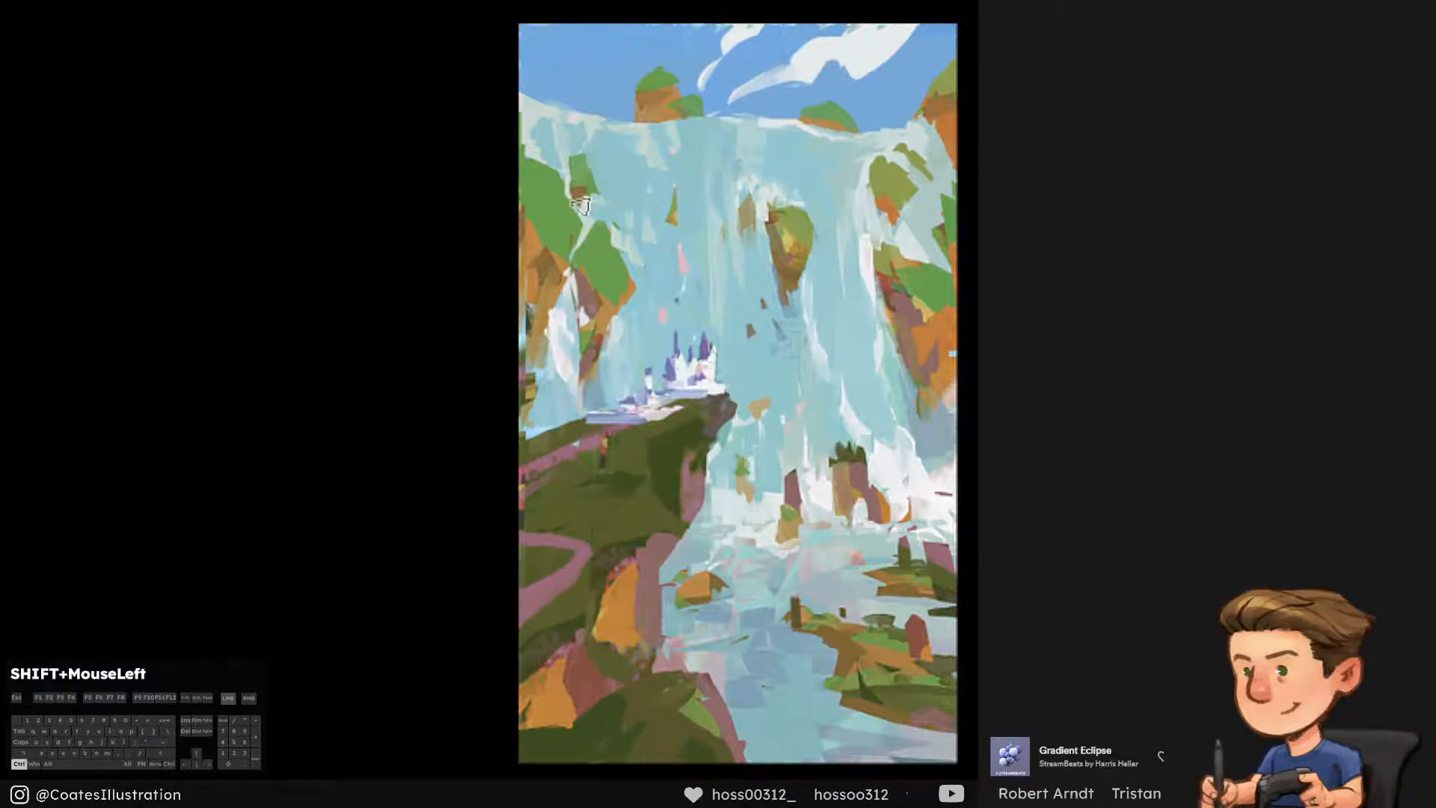
pyautogui.keyDown('alt'); pyautogui.click(607, 237); pyautogui.keyUp('alt')
pyautogui.hotkey('ctrl', 'alt', 'z')
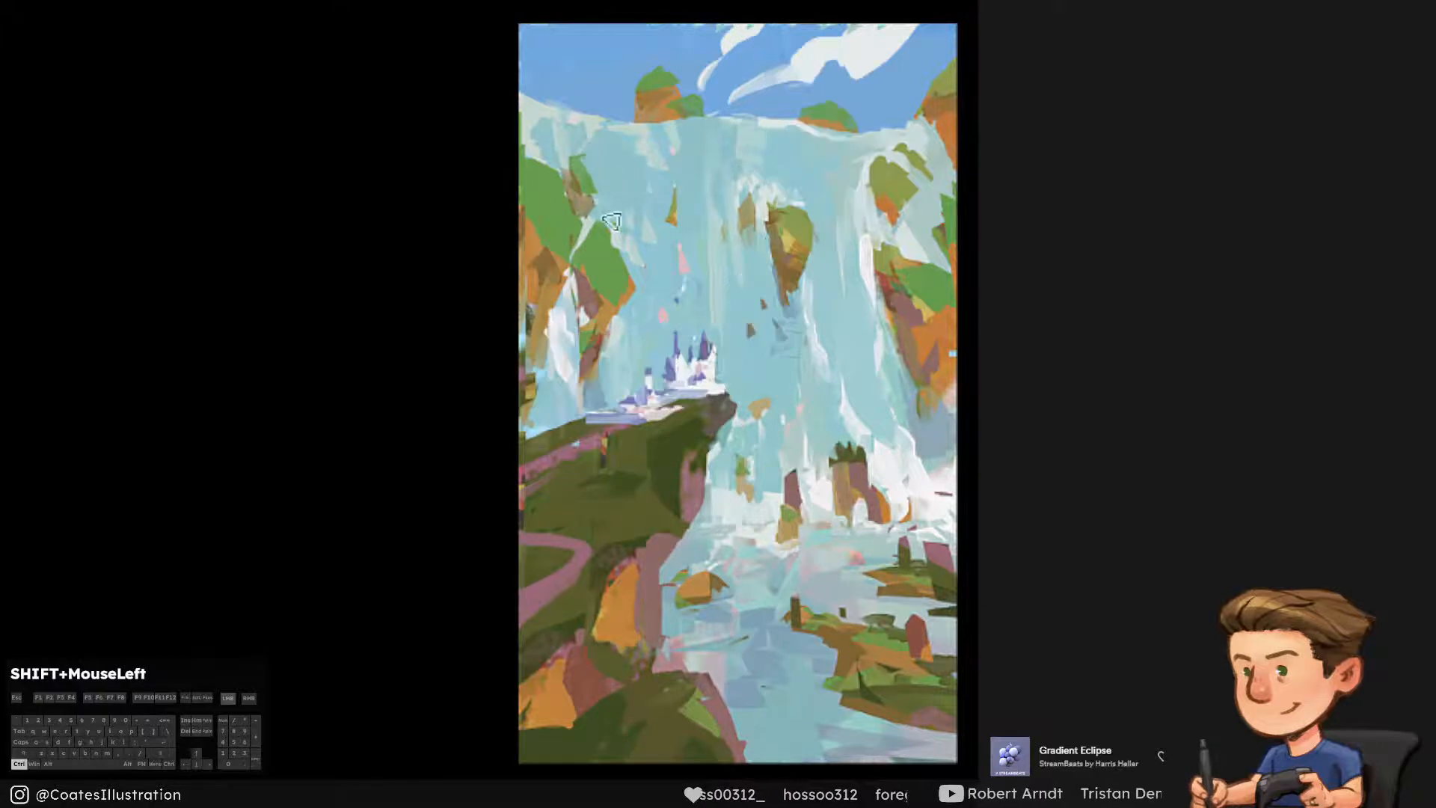
pyautogui.keyDown('alt'); pyautogui.click(608, 311); pyautogui.keyUp('alt')
pyautogui.moveTo(602, 205); pyautogui.dragTo(591, 216)
pyautogui.keyDown('alt'); pyautogui.click(612, 182); pyautogui.keyUp('alt')
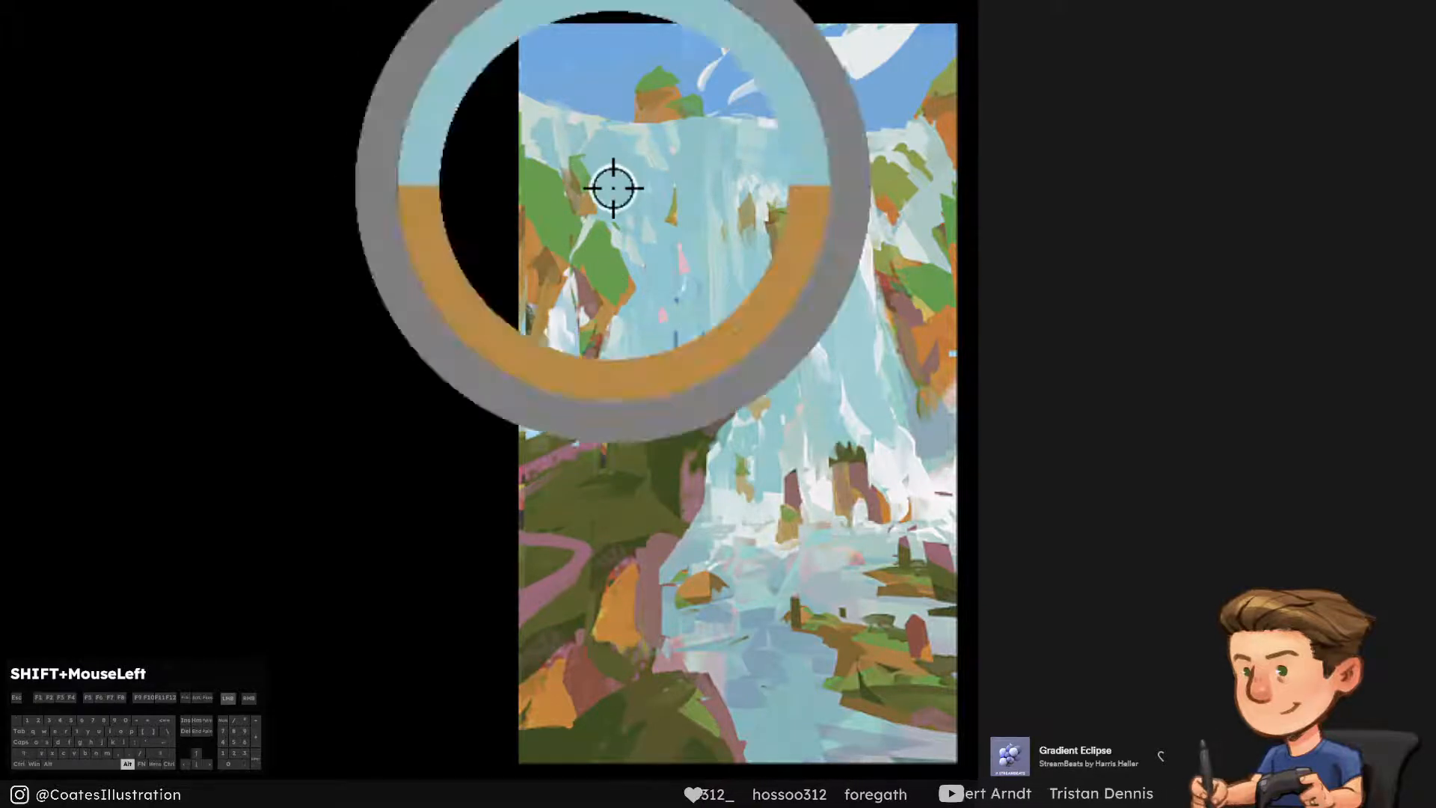
pyautogui.hotkey('ctrl', 'alt', 'z')
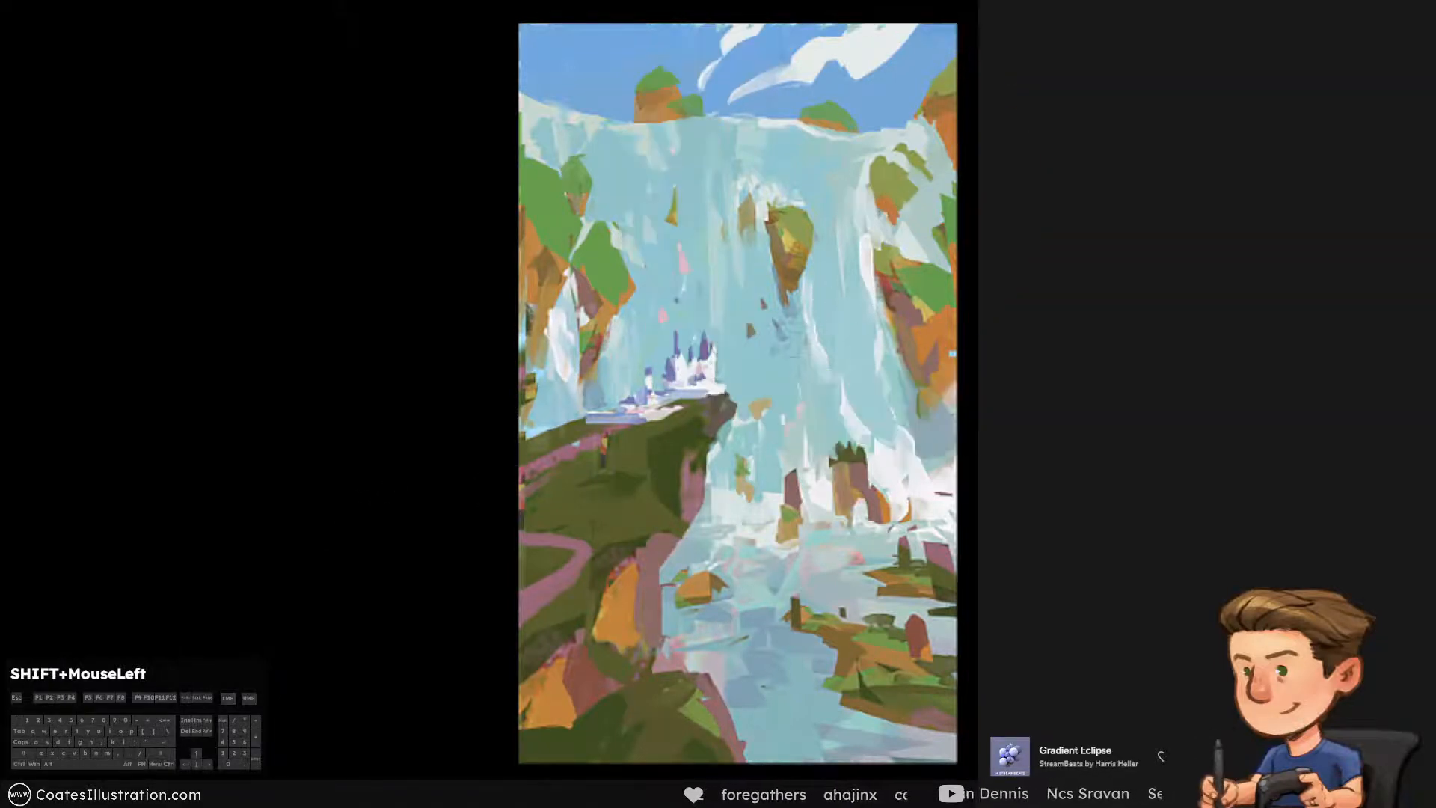
# Touch up the falls below the lower left cliff beside the castle with pale blue, undo the last stroke, and save
pyautogui.moveTo(604, 270)
pyautogui.mouseDown()
pyautogui.moveTo(612, 196)
pyautogui.moveTo(604, 270)
pyautogui.mouseUp()
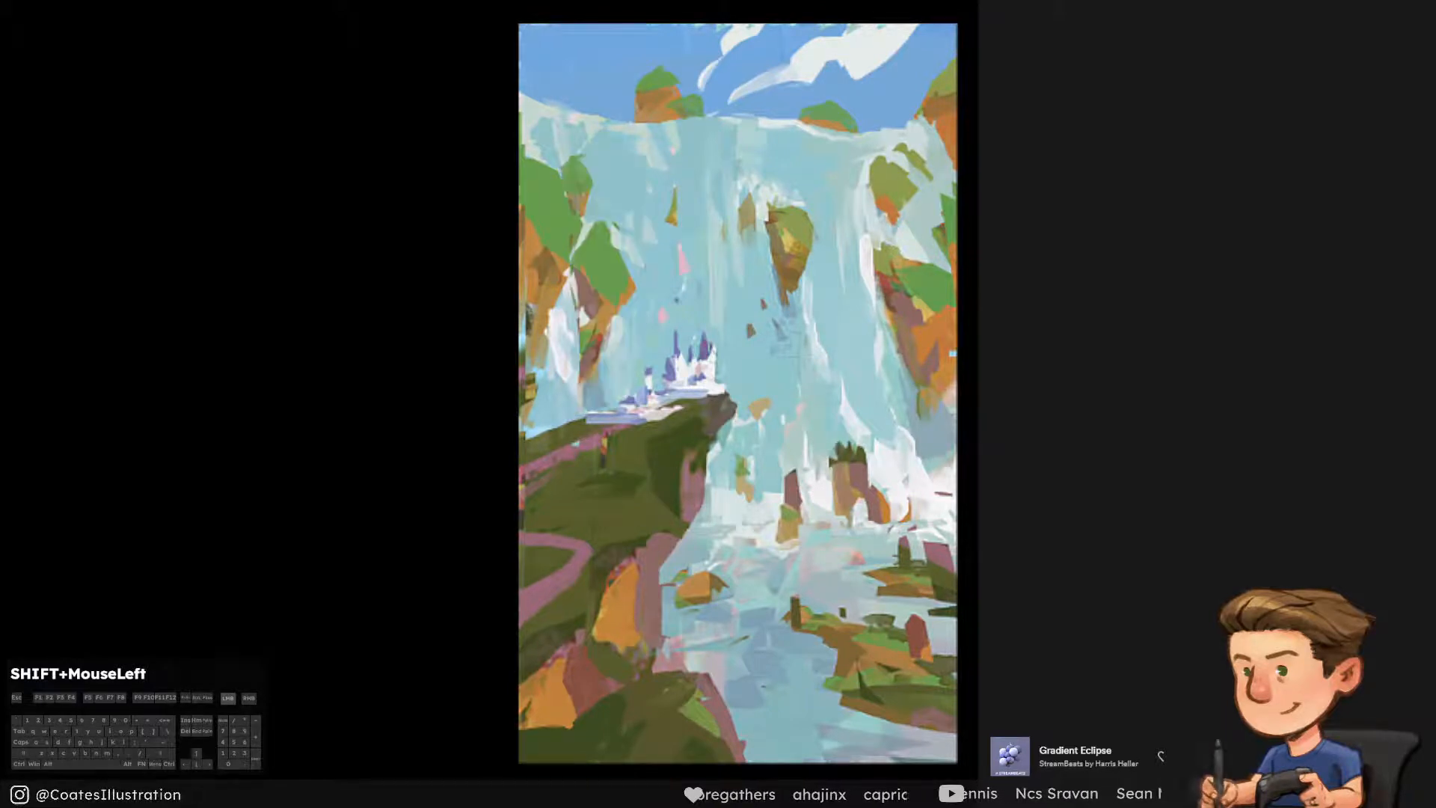
pyautogui.keyDown('ctrl'); pyautogui.click(616, 339); pyautogui.keyUp('ctrl')
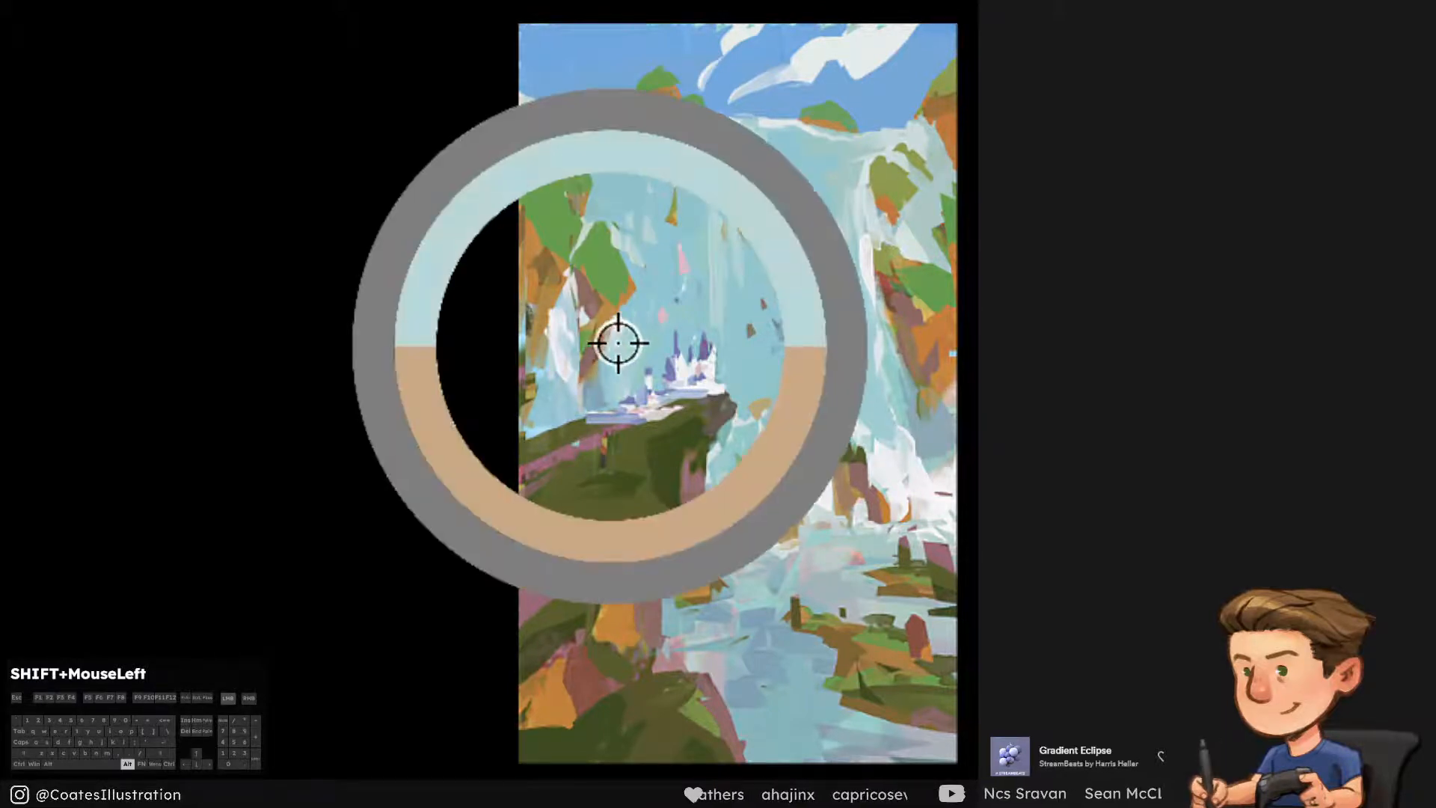
pyautogui.keyDown('alt'); pyautogui.click(611, 394); pyautogui.keyUp('alt')
pyautogui.keyDown('alt'); pyautogui.click(613, 364); pyautogui.keyUp('alt')
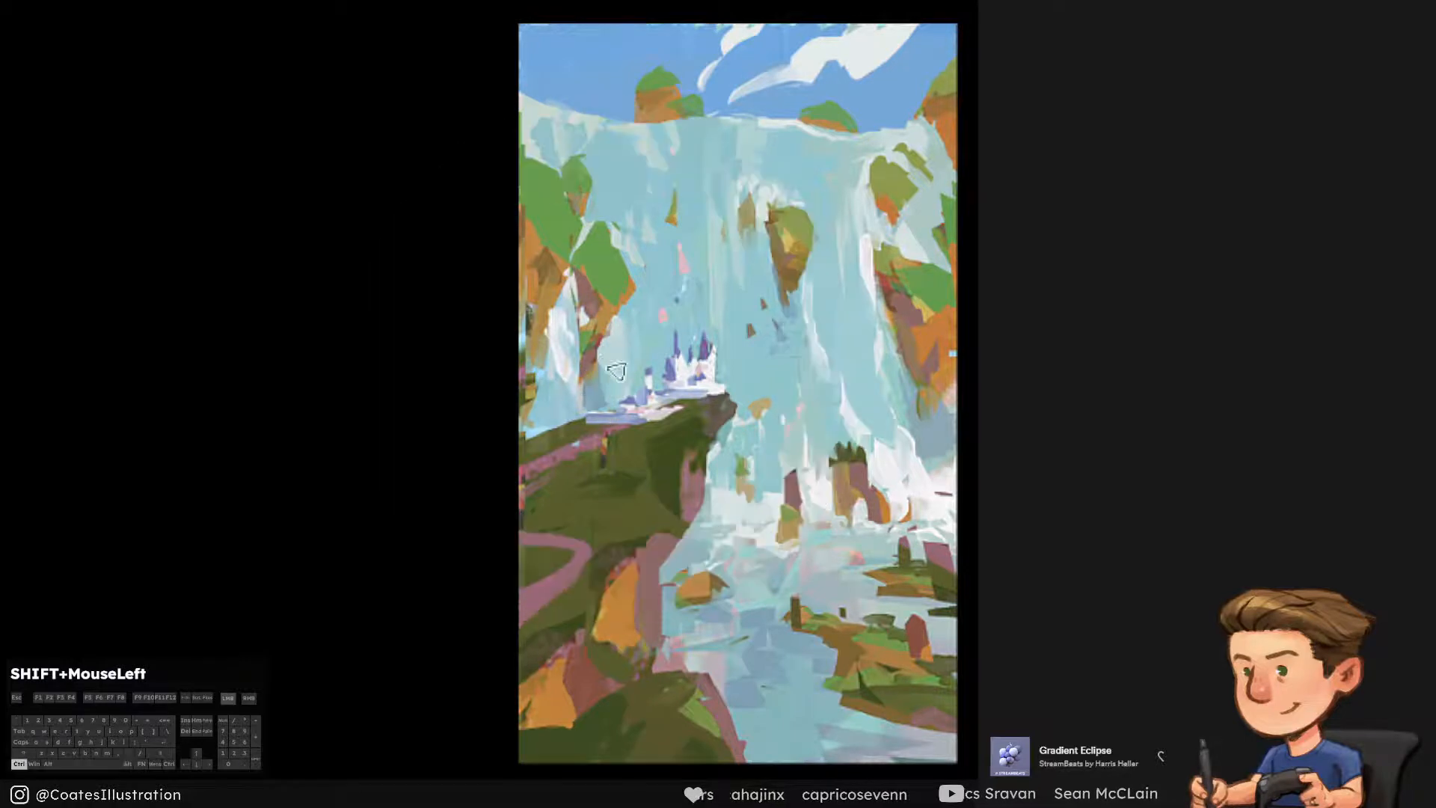
pyautogui.keyDown('alt'); pyautogui.click(602, 396); pyautogui.keyUp('alt')
pyautogui.moveTo(569, 372)
pyautogui.mouseDown()
pyautogui.moveTo(577, 407)
pyautogui.moveTo(561, 419)
pyautogui.mouseUp()
pyautogui.hotkey('ctrl', 'alt', 'z')
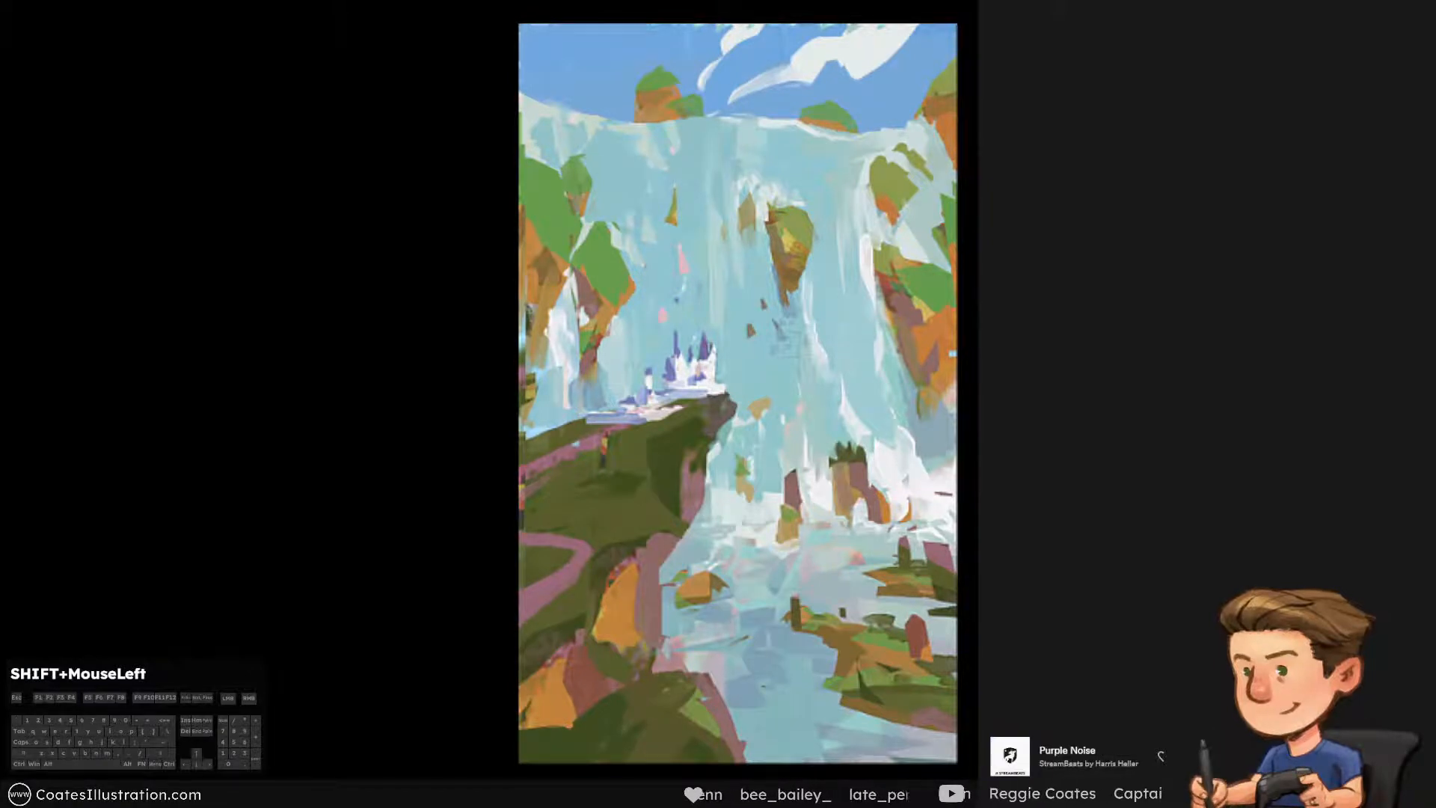
pyautogui.hotkey('ctrl', 's')
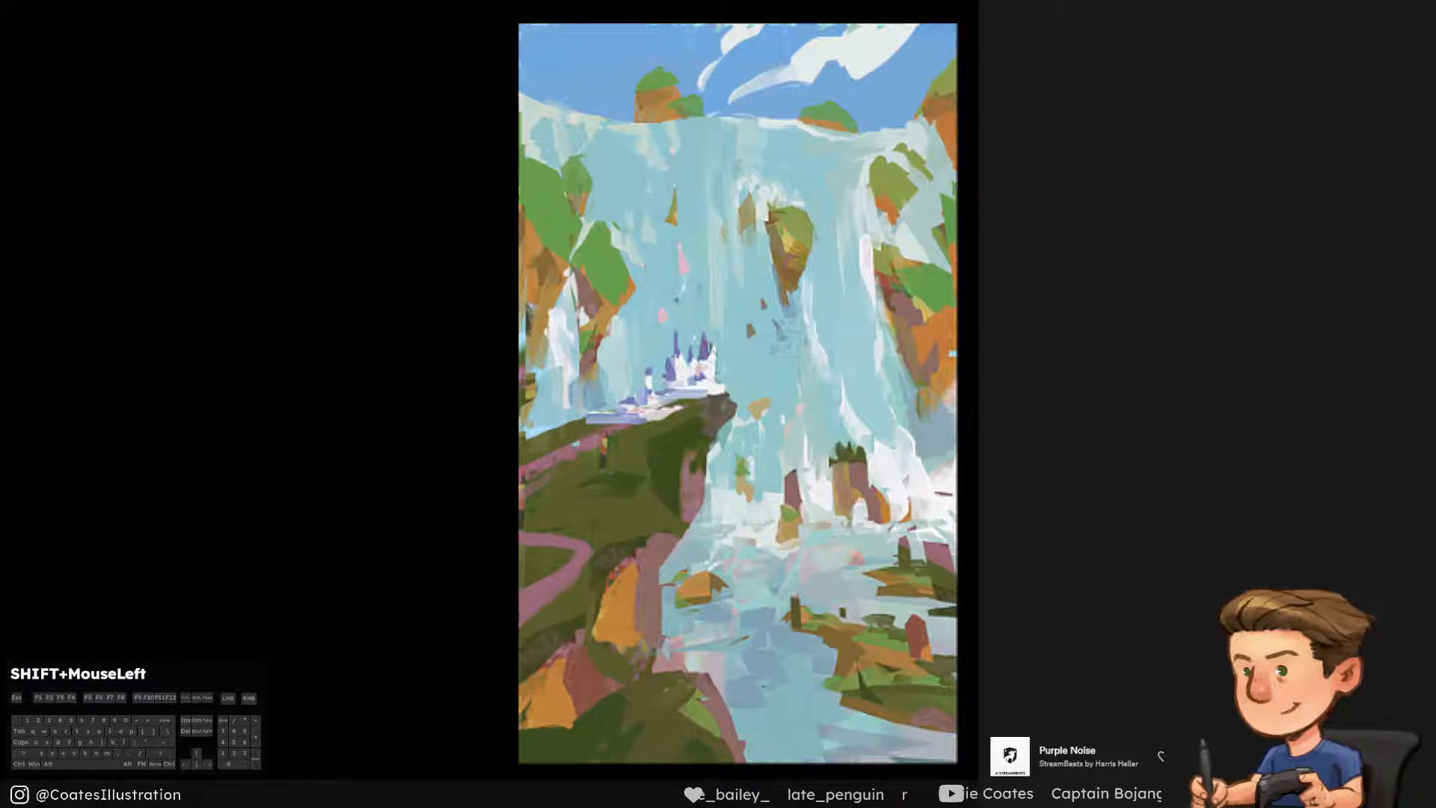
# Lasso the right-hand cliffs together with the central rock and paste a merged copy in place
pyautogui.press('l')
pyautogui.moveTo(726, 286)
pyautogui.mouseDown()
pyautogui.moveTo(715, 198)
pyautogui.moveTo(916, 128)
pyautogui.moveTo(1022, 281)
pyautogui.moveTo(967, 439)
pyautogui.moveTo(827, 346)
pyautogui.moveTo(763, 330)
pyautogui.moveTo(721, 291)
pyautogui.mouseUp()
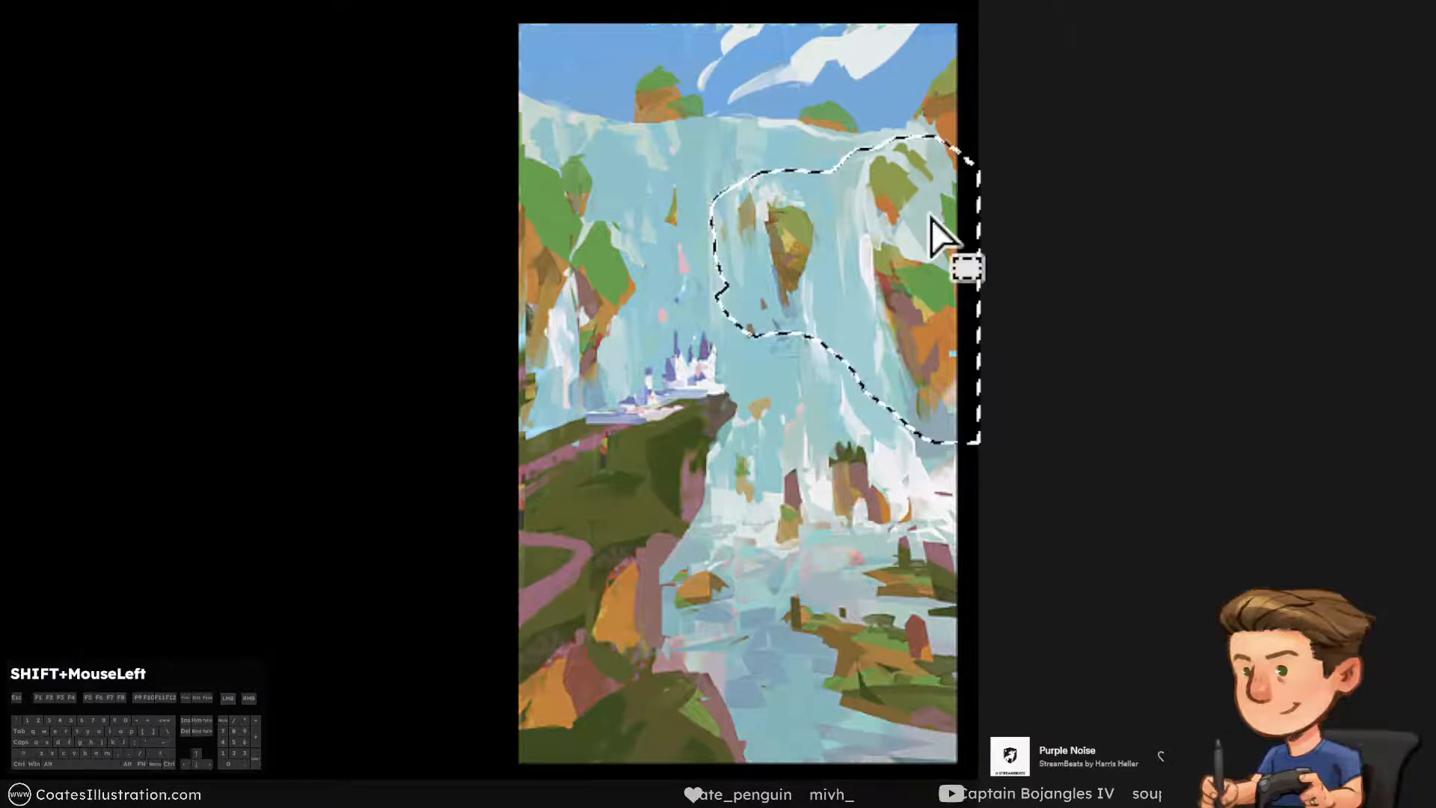
pyautogui.hotkey('ctrl', 'shift', 'c')
pyautogui.hotkey('ctrl', 'shift', 'v')
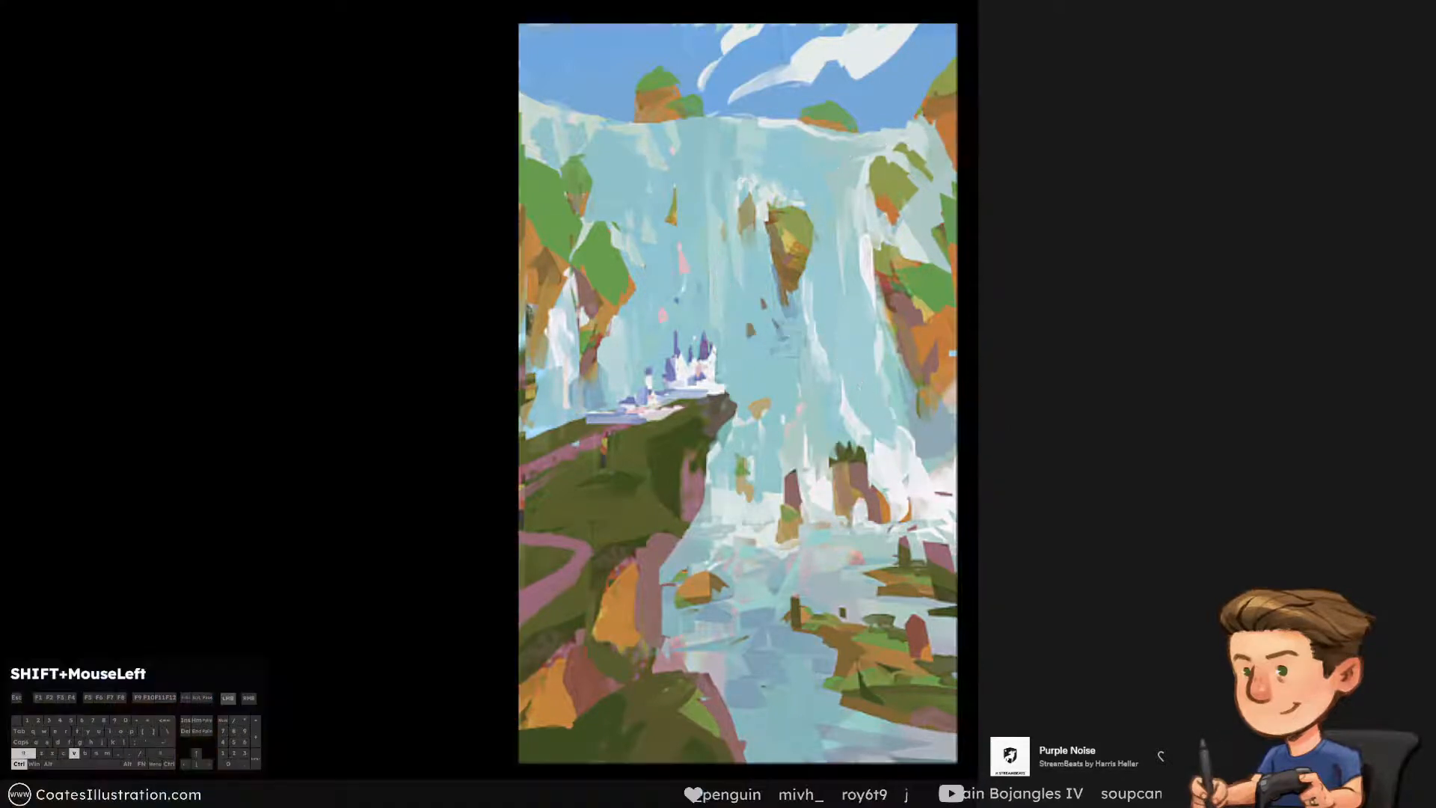
# Distort the pasted cliffs so their left edge shrinks inward and the right side rises, and compare before and after
pyautogui.hotkey('ctrl', 't')
pyautogui.rightClick(845, 301)
pyautogui.click(935, 528)
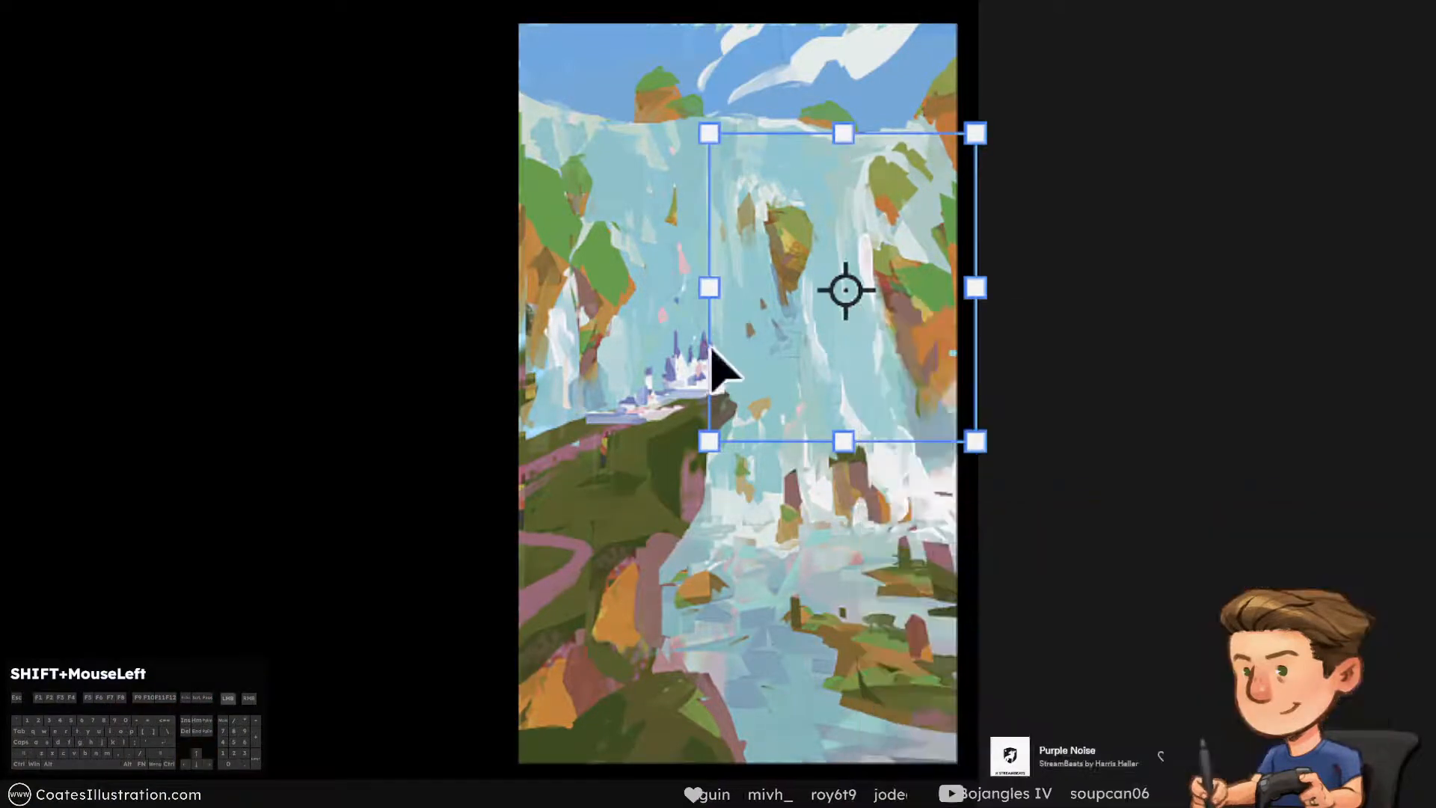
pyautogui.moveTo(708, 139); pyautogui.dragTo(720, 187)
pyautogui.moveTo(709, 440); pyautogui.dragTo(712, 428)
pyautogui.moveTo(975, 136); pyautogui.dragTo(991, 112)
pyautogui.moveTo(976, 441); pyautogui.dragTo(993, 420)
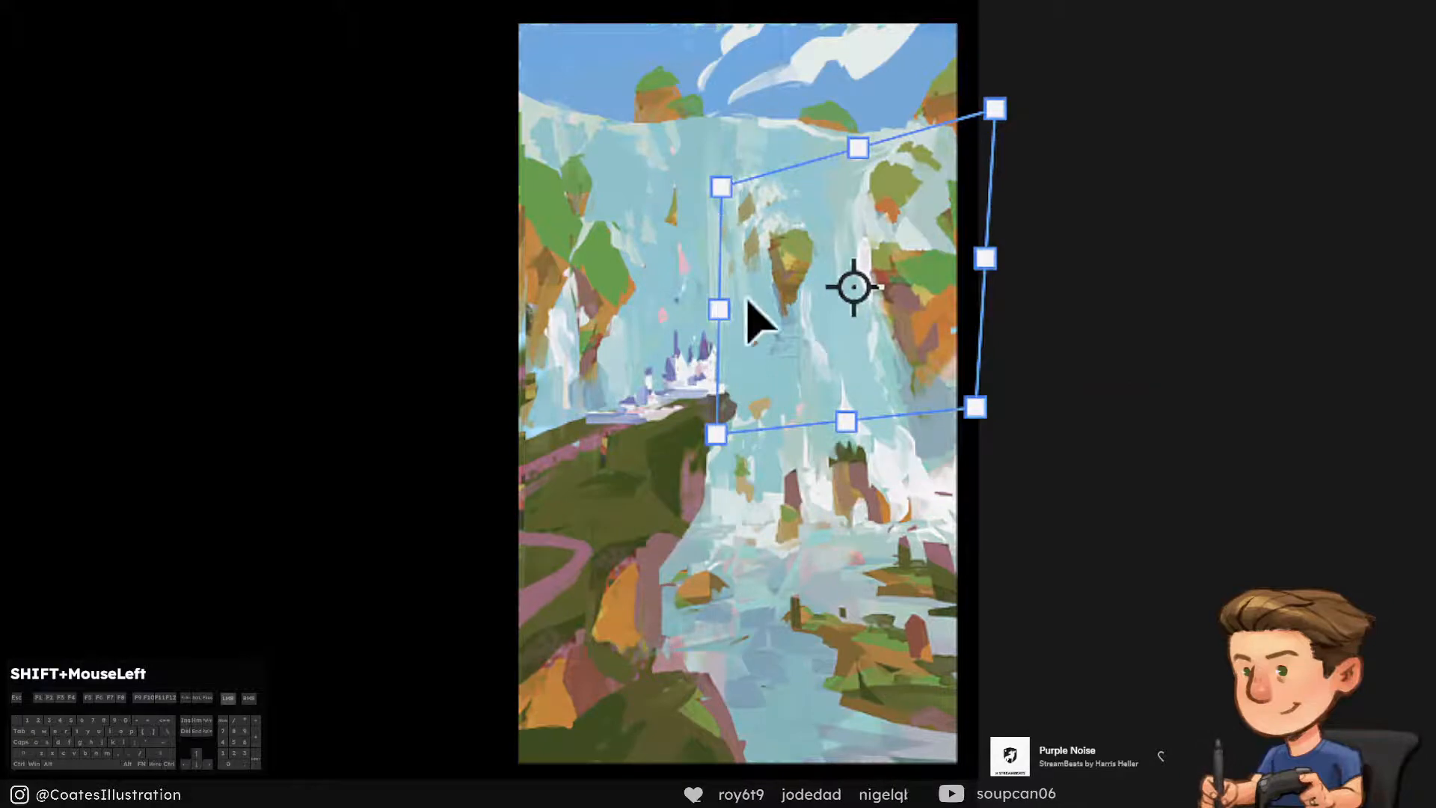
pyautogui.moveTo(720, 308); pyautogui.dragTo(738, 307)
pyautogui.moveTo(740, 406); pyautogui.dragTo(735, 419)
pyautogui.press('Return')
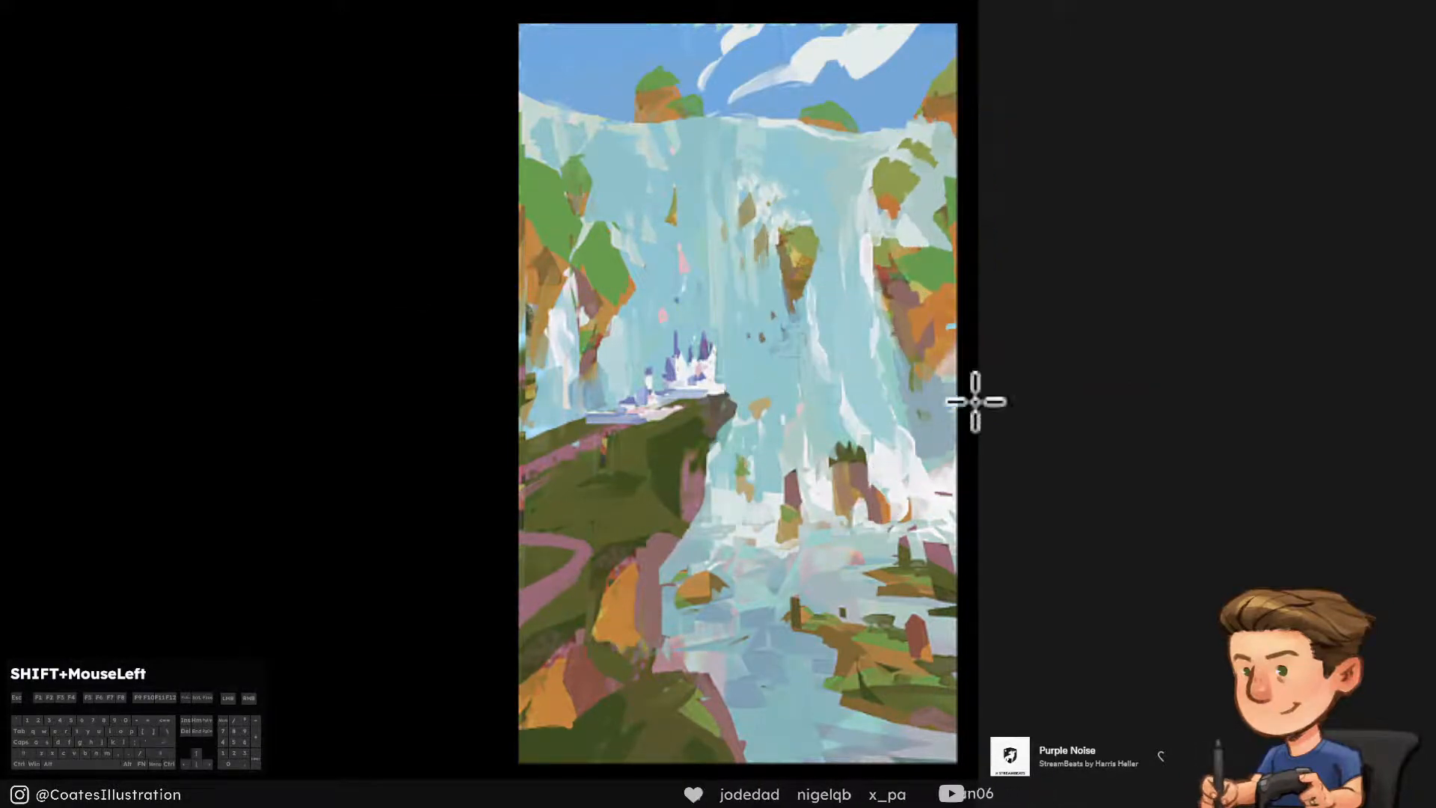
pyautogui.hotkey('ctrl', 'z')
pyautogui.hotkey('ctrl', 'shift', 'z')
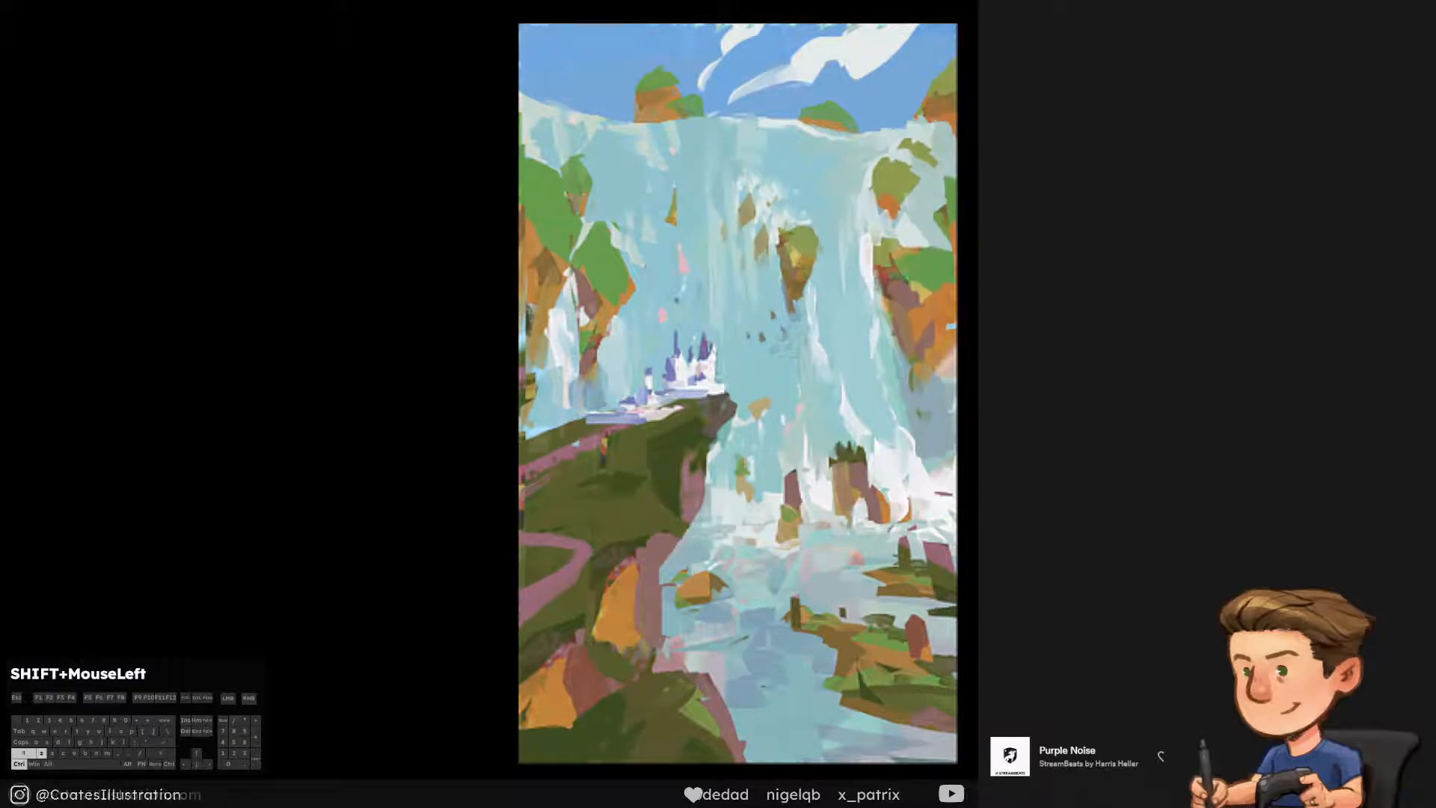
pyautogui.hotkey('ctrl', 'z')
pyautogui.hotkey('ctrl', 'shift', 'z')
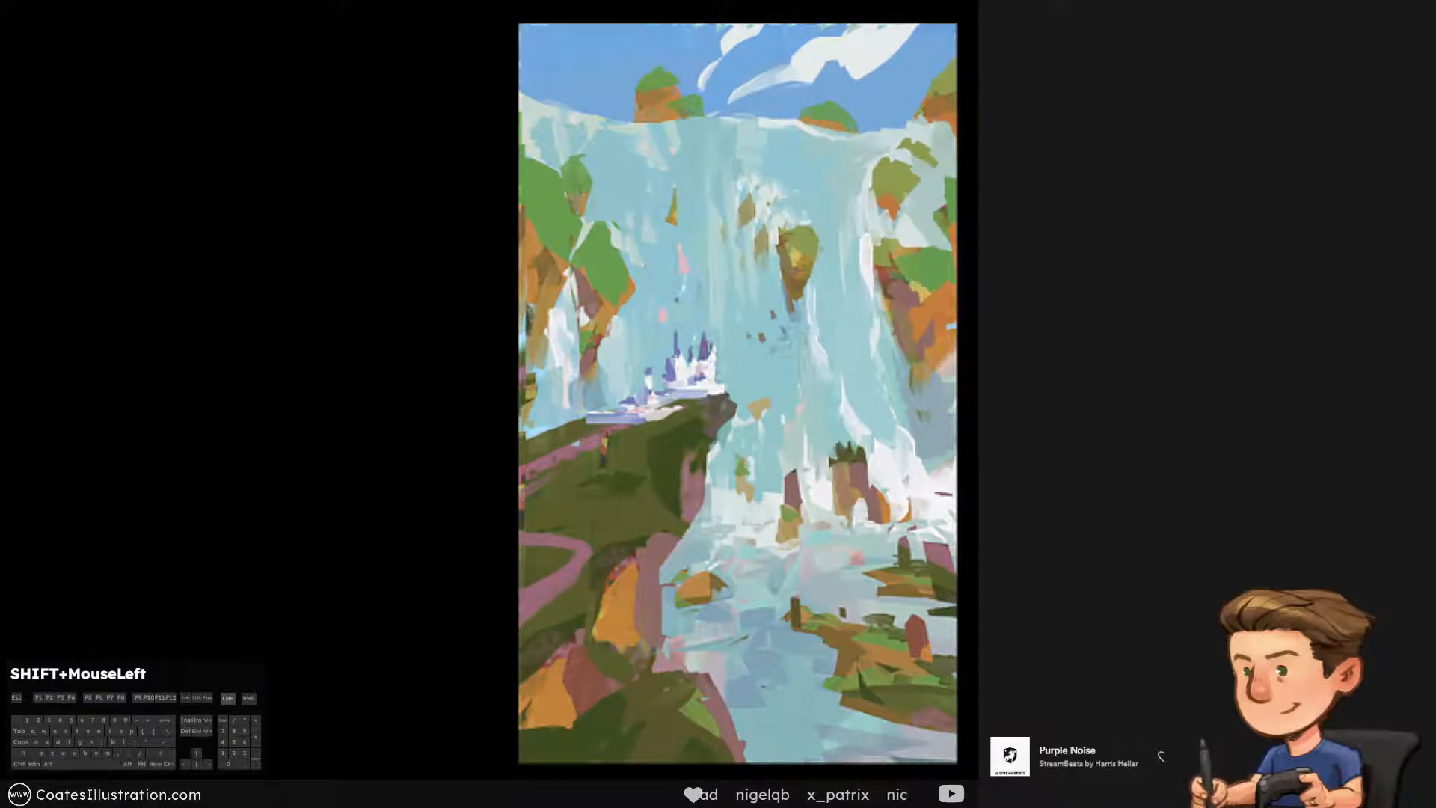
# Distort the pasted cliffs again, pulling their left edge outward and down so the central rock sits lower
pyautogui.hotkey('ctrl', 't')
pyautogui.rightClick(699, 321)
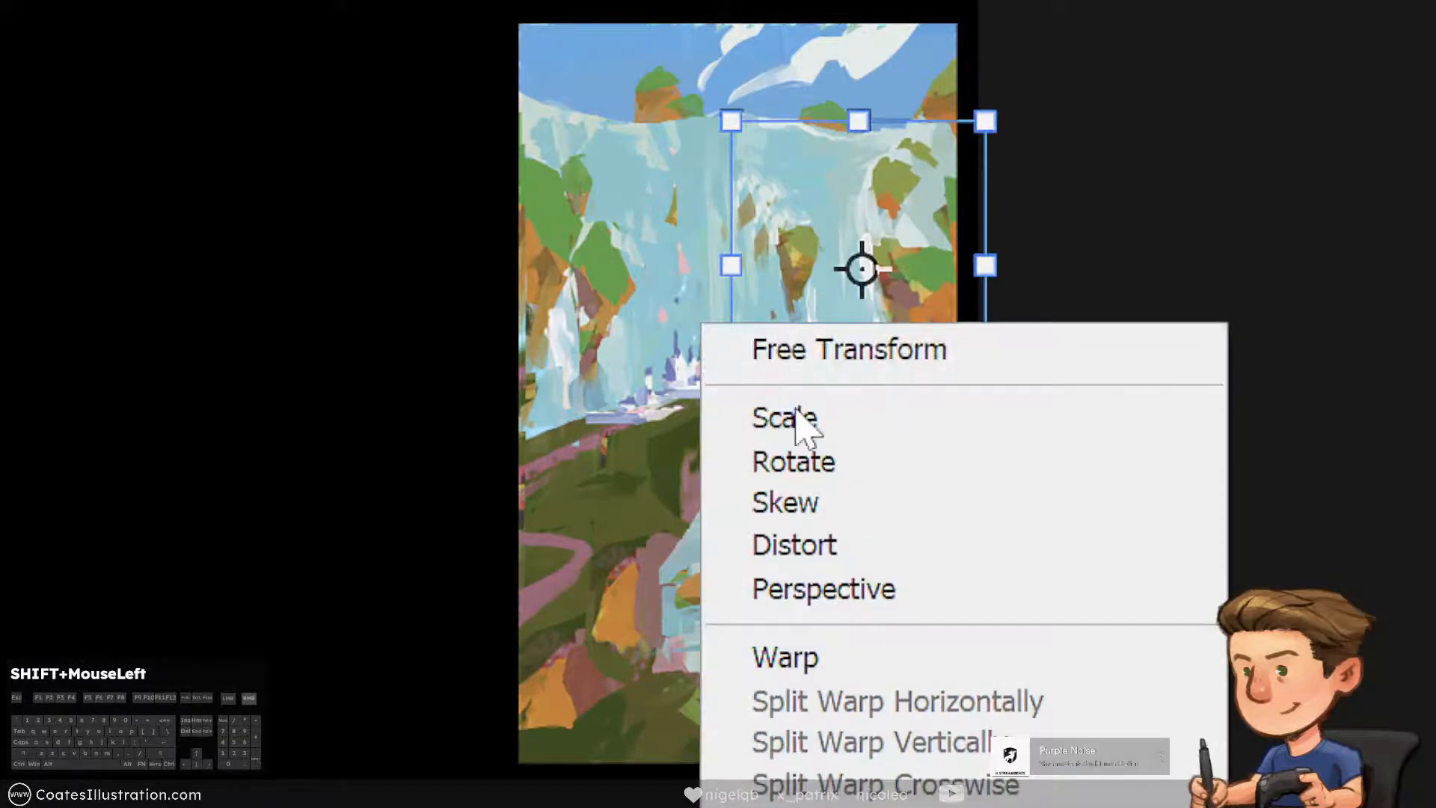
pyautogui.click(822, 548)
pyautogui.moveTo(730, 292)
pyautogui.mouseDown()
pyautogui.moveTo(708, 297)
pyautogui.moveTo(716, 307)
pyautogui.mouseUp()
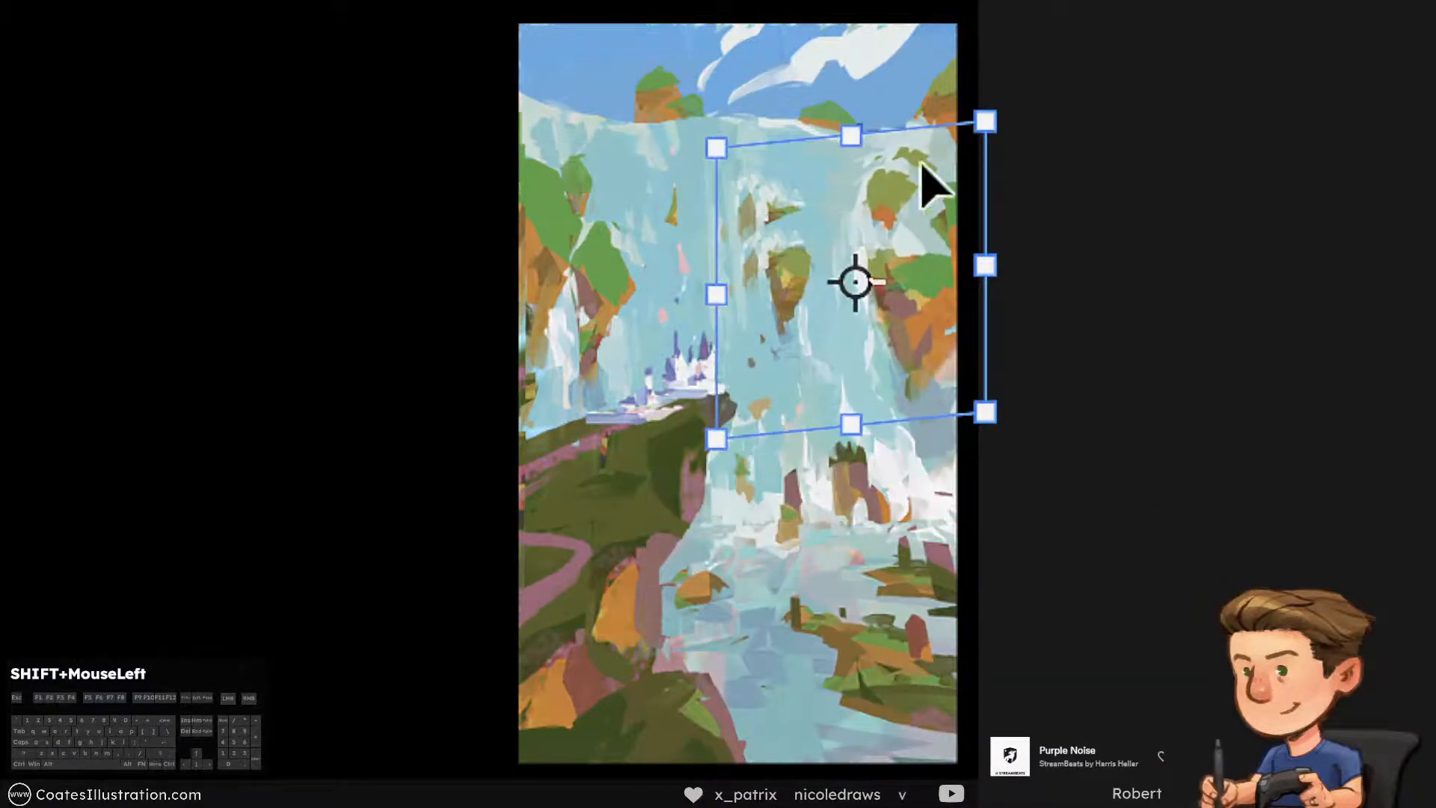
pyautogui.rightClick(893, 203)
pyautogui.click(903, 423)
pyautogui.moveTo(981, 118); pyautogui.dragTo(983, 120)
pyautogui.press('Return')
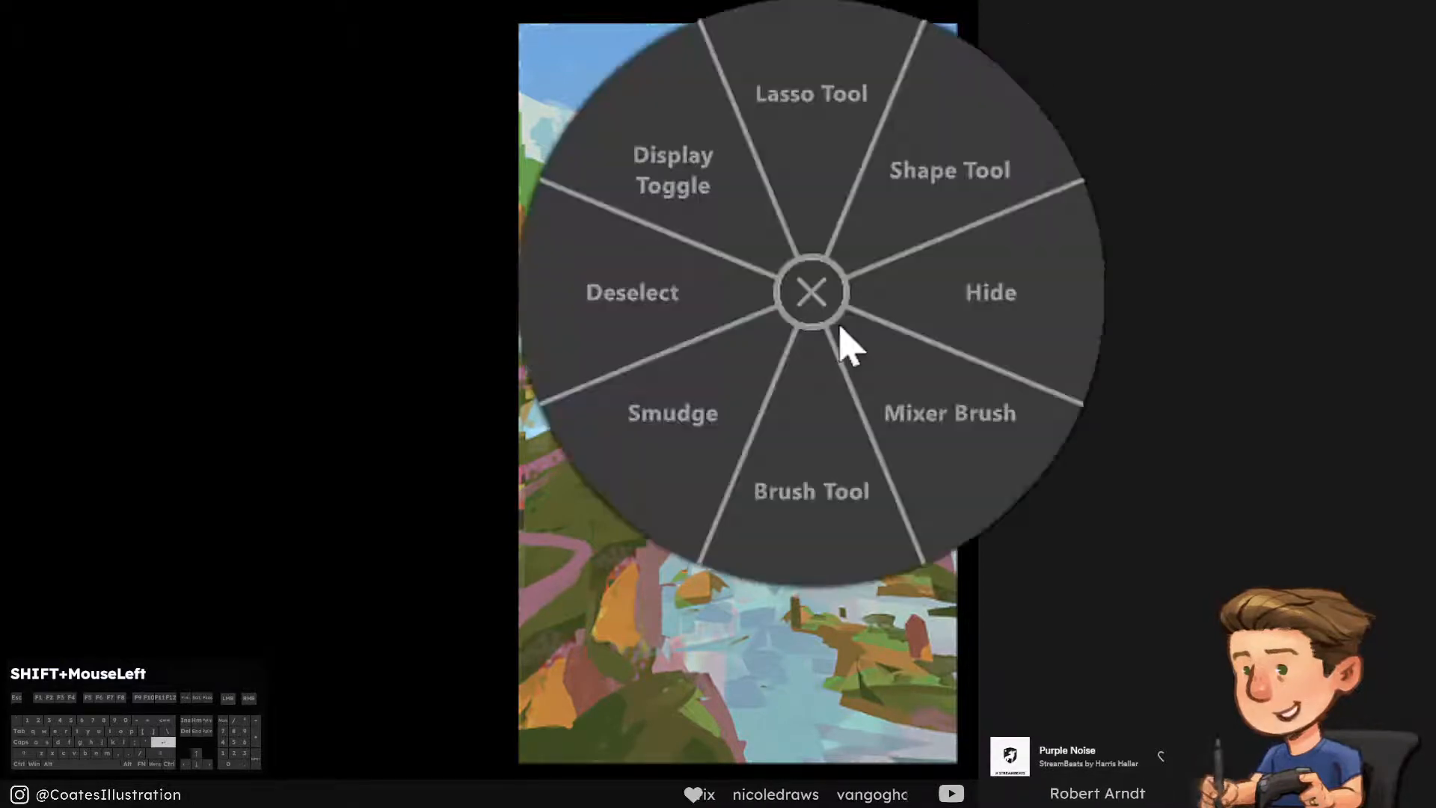
# Paint falls colour and white foam over the leftover rock fragments above the central rock, undoing the stray stroke
pyautogui.click(800, 478)
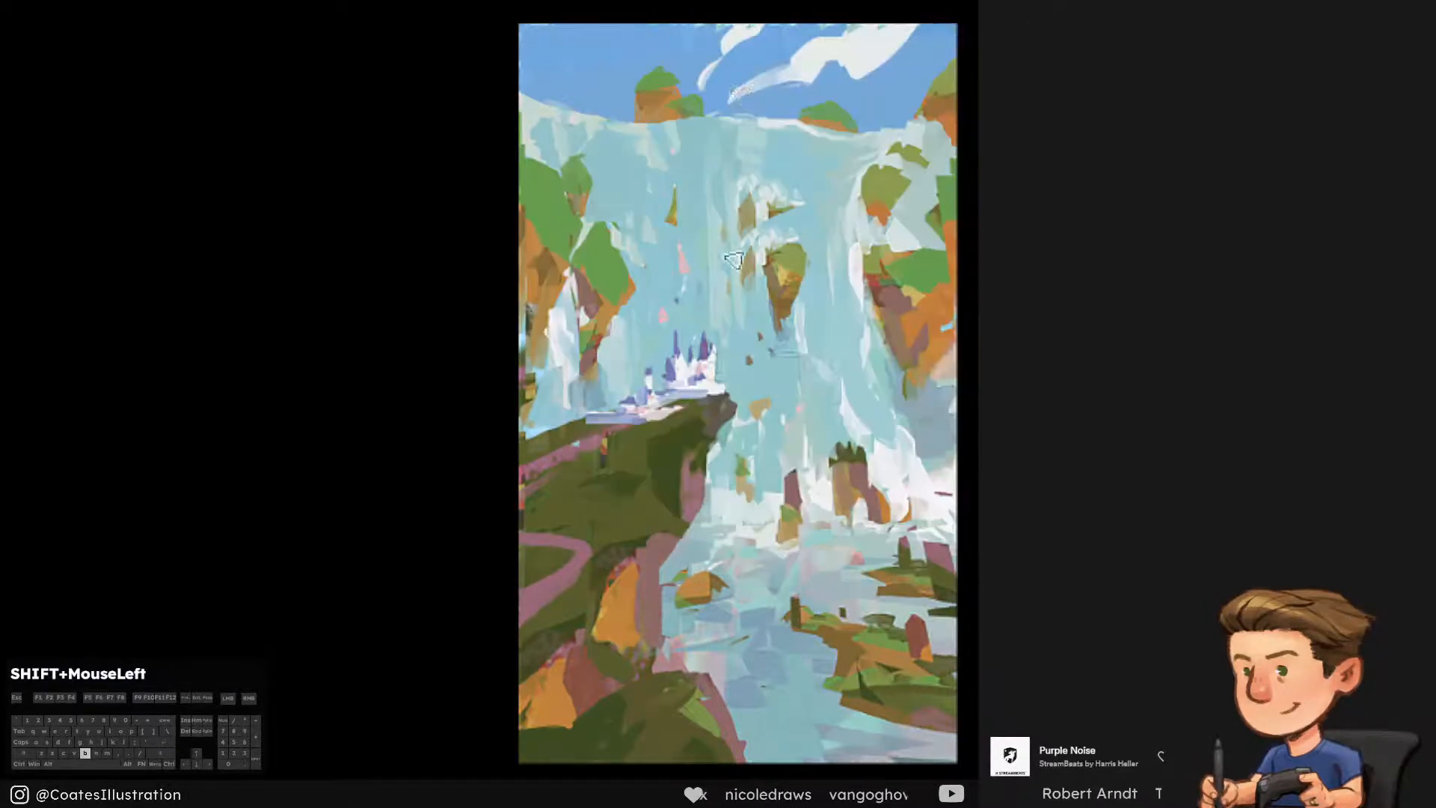
pyautogui.keyDown('alt'); pyautogui.click(771, 303); pyautogui.keyUp('alt')
pyautogui.press('[')
pyautogui.hotkey('ctrl', 'z')
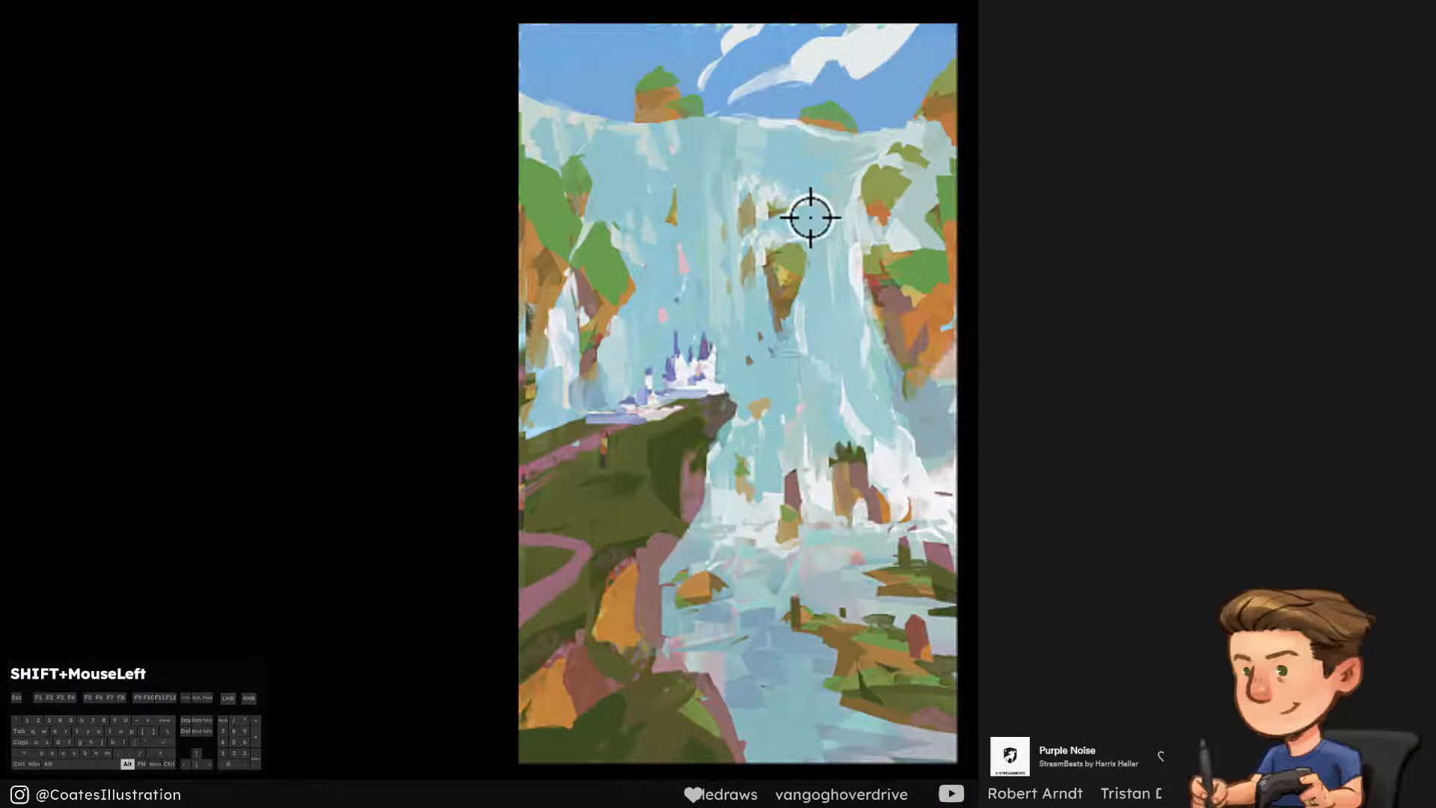
pyautogui.press('F11')
pyautogui.keyDown('alt'); pyautogui.click(741, 205); pyautogui.keyUp('alt')
pyautogui.press(']')
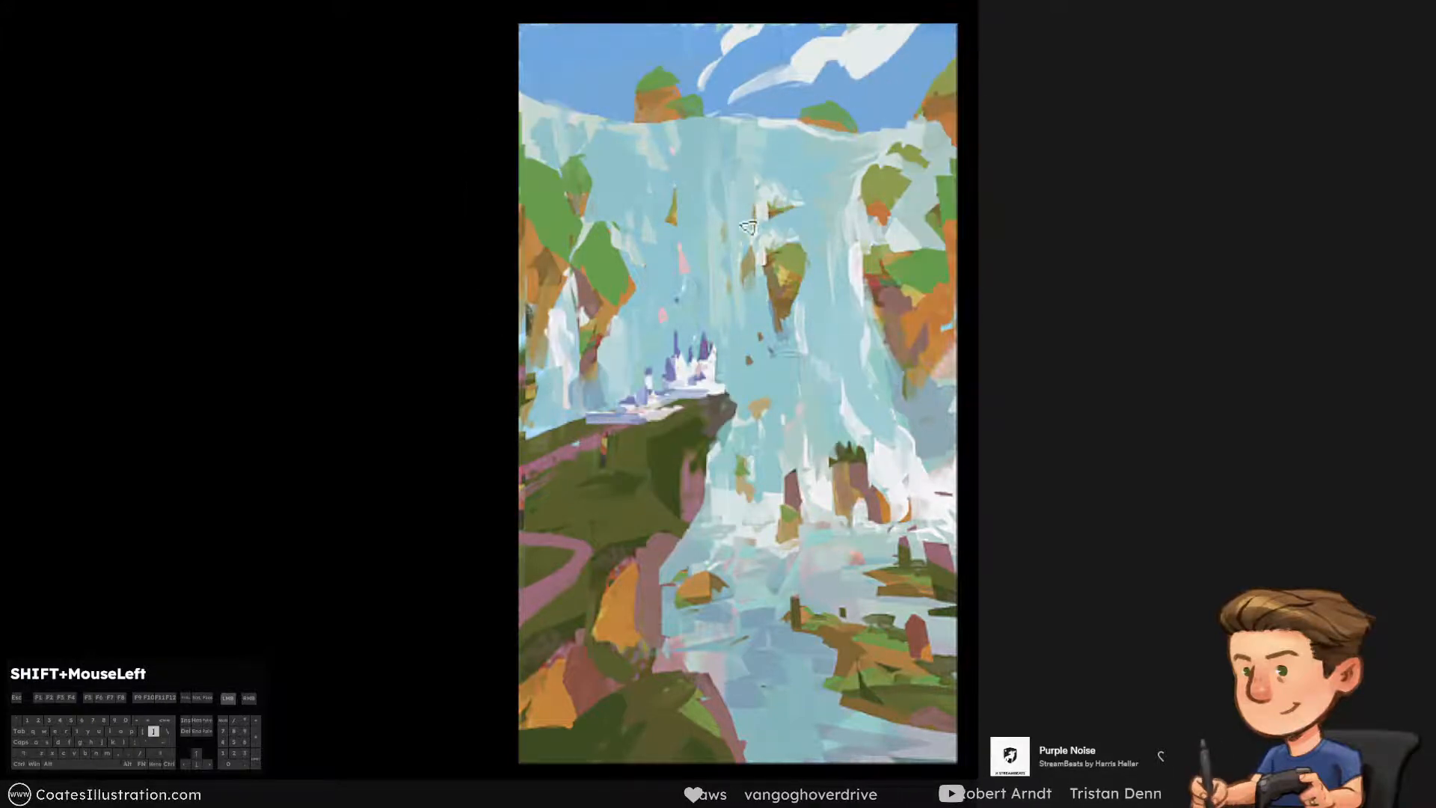
pyautogui.keyDown('ctrl'); pyautogui.click(763, 221); pyautogui.keyUp('ctrl')
# Narrow the white patch above the central rock to a thin streak with pale blue and add light vertical water streaks
pyautogui.keyDown('ctrl'); pyautogui.click(793, 196); pyautogui.keyUp('ctrl')
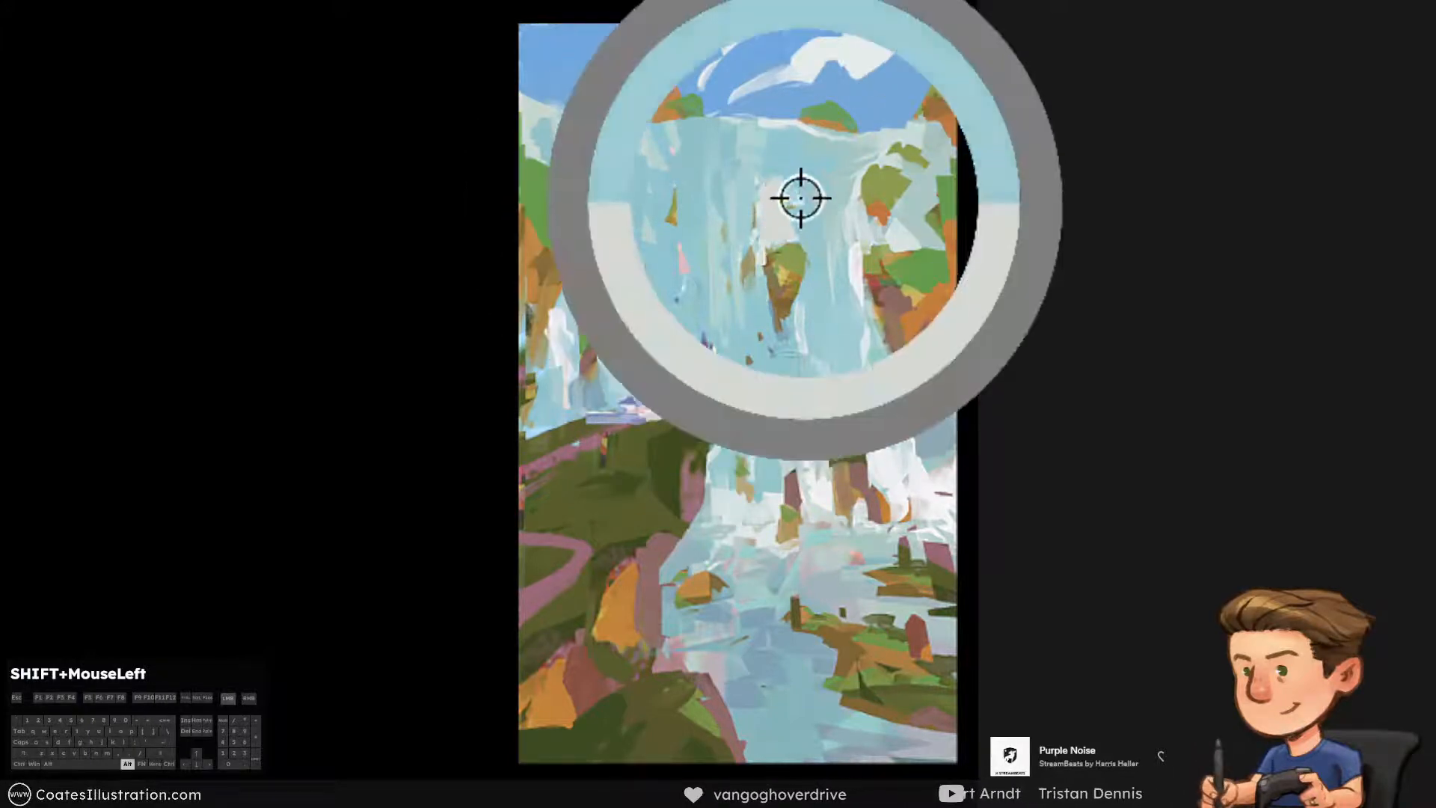
pyautogui.keyDown('alt'); pyautogui.click(811, 160); pyautogui.keyUp('alt')
pyautogui.moveTo(792, 142); pyautogui.dragTo(781, 219)
pyautogui.moveTo(715, 186)
pyautogui.mouseDown()
pyautogui.moveTo(729, 195)
pyautogui.moveTo(724, 277)
pyautogui.moveTo(735, 217)
pyautogui.mouseUp()
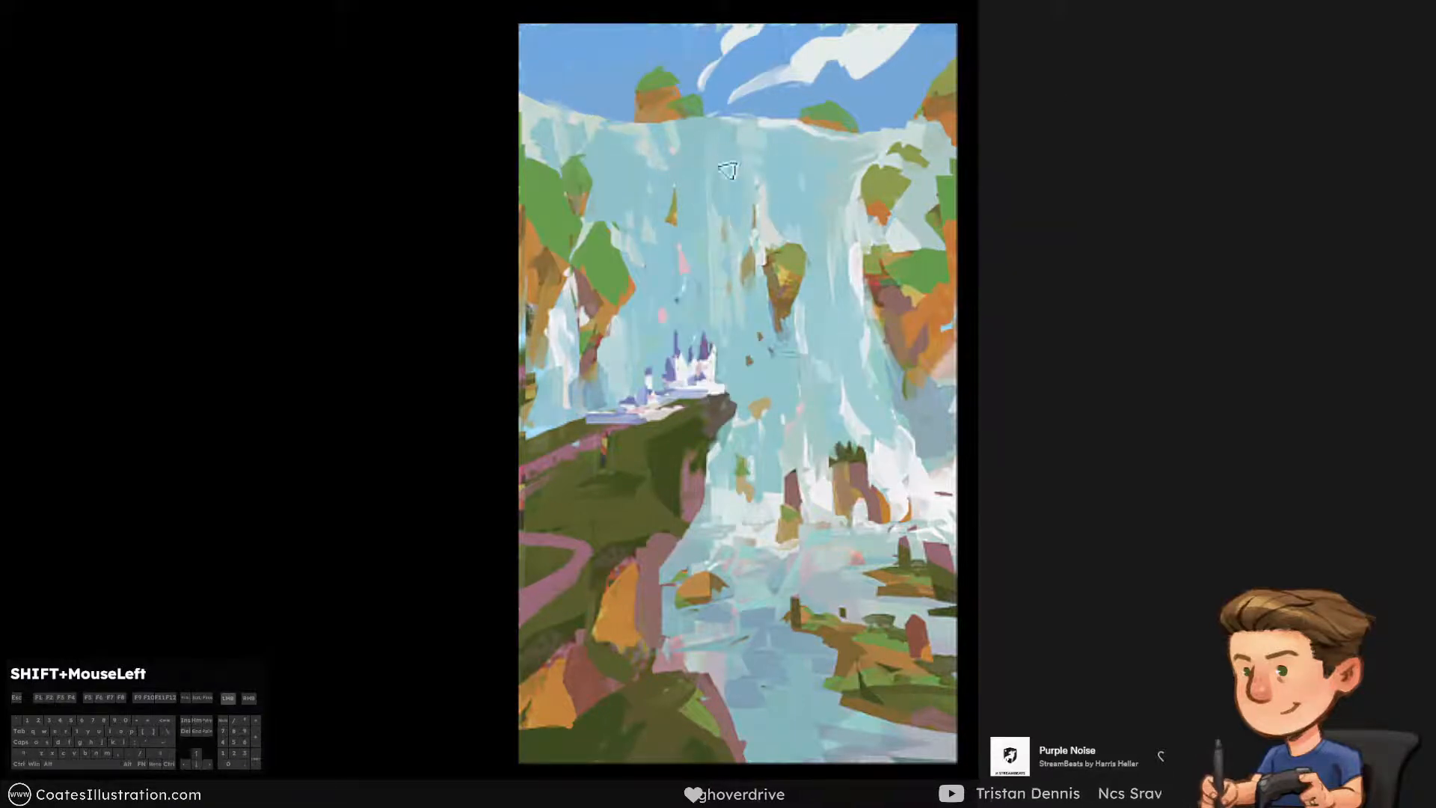
pyautogui.keyDown('alt'); pyautogui.click(718, 222); pyautogui.keyUp('alt')
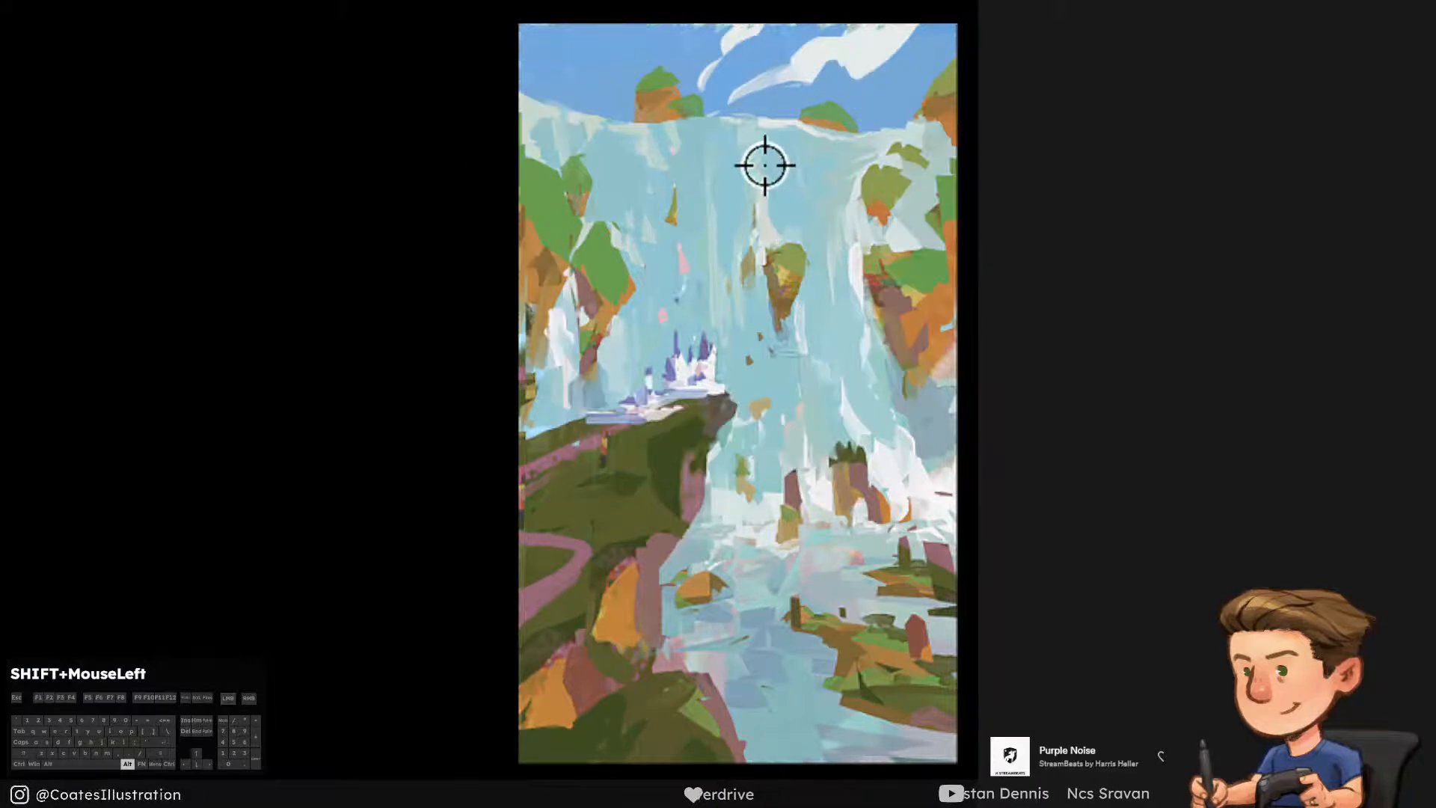
pyautogui.keyDown('alt'); pyautogui.click(762, 160); pyautogui.keyUp('alt')
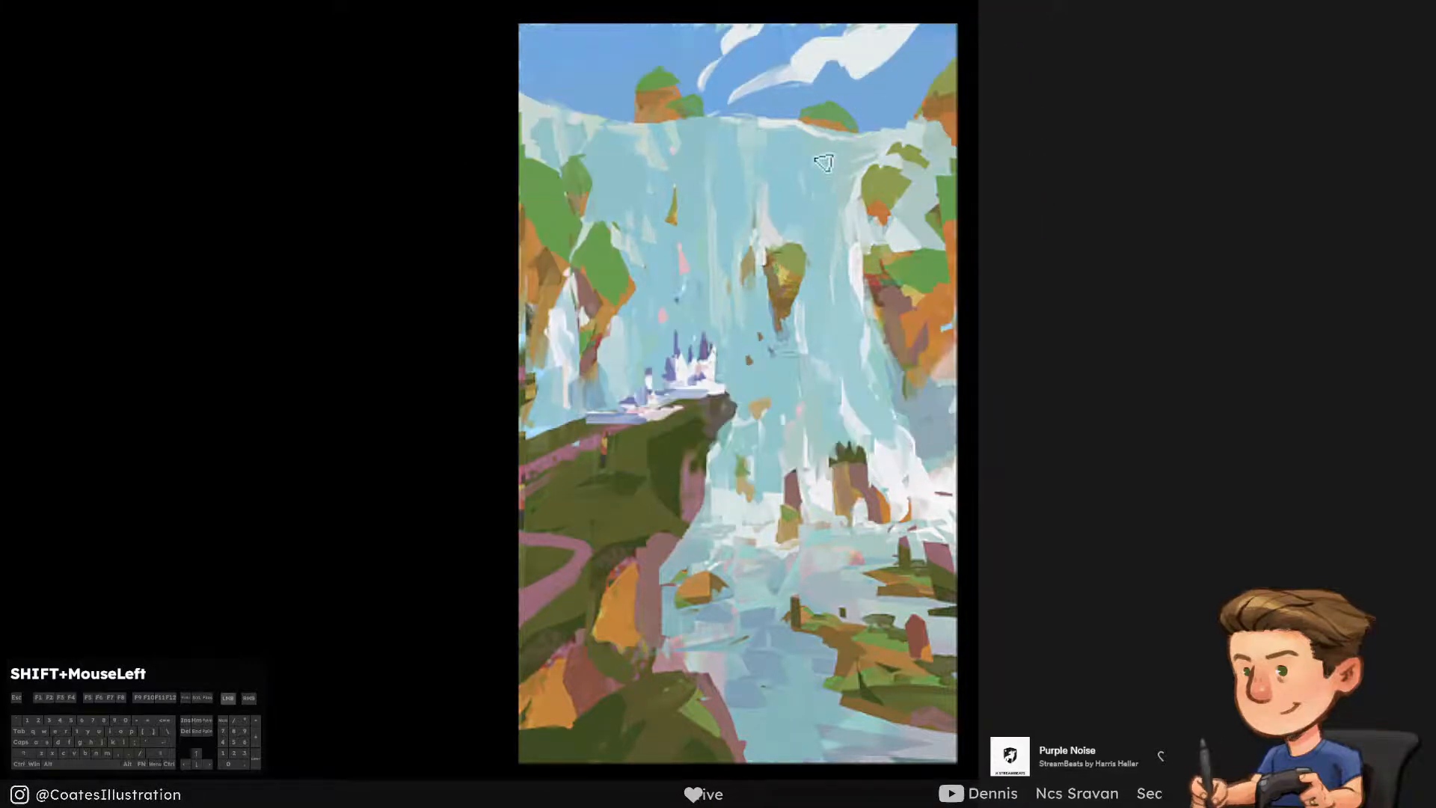
pyautogui.keyDown('alt'); pyautogui.click(767, 231); pyautogui.keyUp('alt')
# Paint light vertical streaks in the falls between the central rock and the right cliff, softening them with pale blue
pyautogui.moveTo(807, 175)
pyautogui.mouseDown()
pyautogui.moveTo(809, 258)
pyautogui.moveTo(830, 258)
pyautogui.moveTo(835, 236)
pyautogui.moveTo(806, 236)
pyautogui.mouseUp()
pyautogui.hotkey('ctrl', 'z')
pyautogui.press('[')
pyautogui.keyDown('alt'); pyautogui.click(800, 205); pyautogui.keyUp('alt')
pyautogui.keyDown('alt'); pyautogui.click(839, 258); pyautogui.keyUp('alt')
pyautogui.press(']')
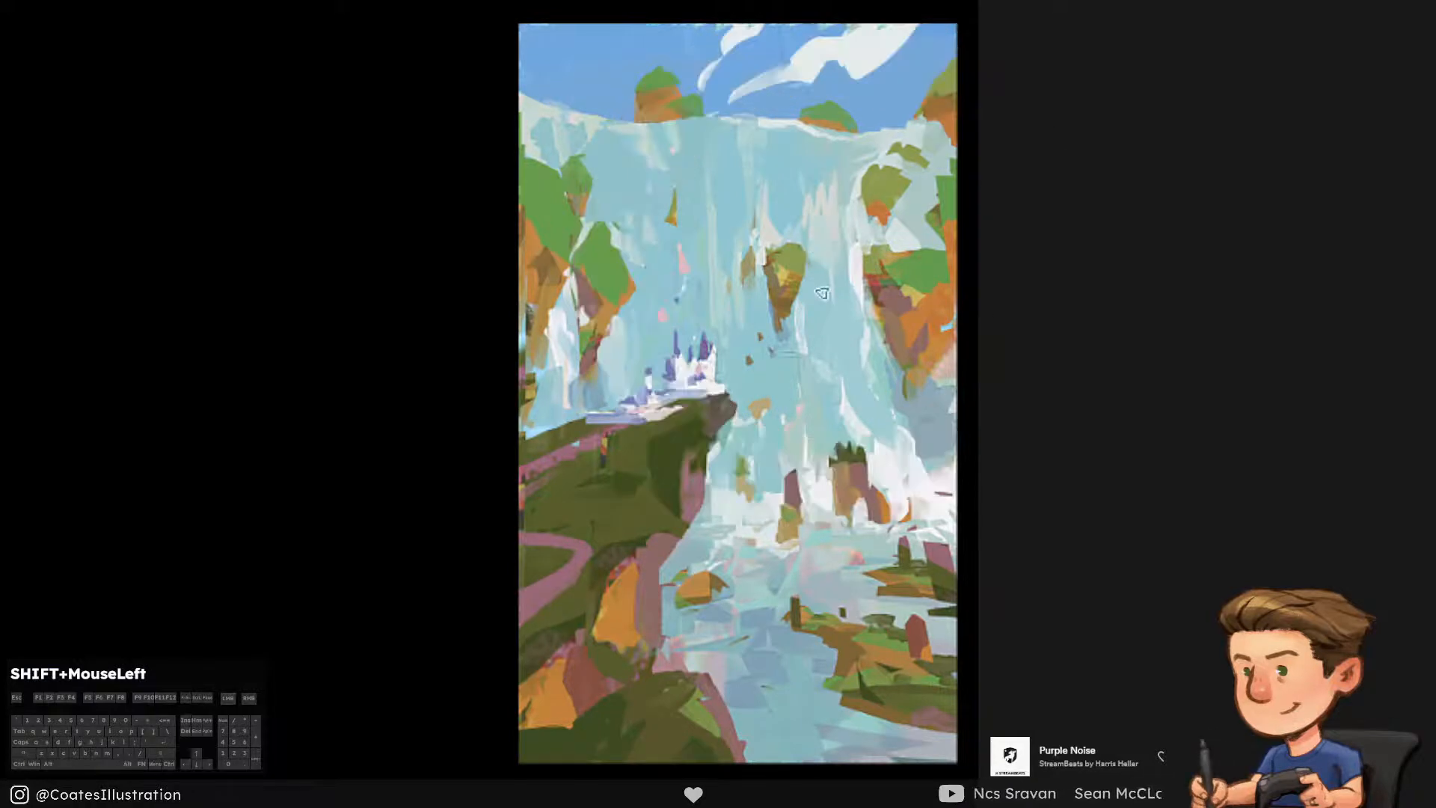
pyautogui.hotkey('ctrl', 'z')
pyautogui.keyDown('alt'); pyautogui.click(823, 203); pyautogui.keyUp('alt')
pyautogui.moveTo(808, 203); pyautogui.dragTo(802, 225)
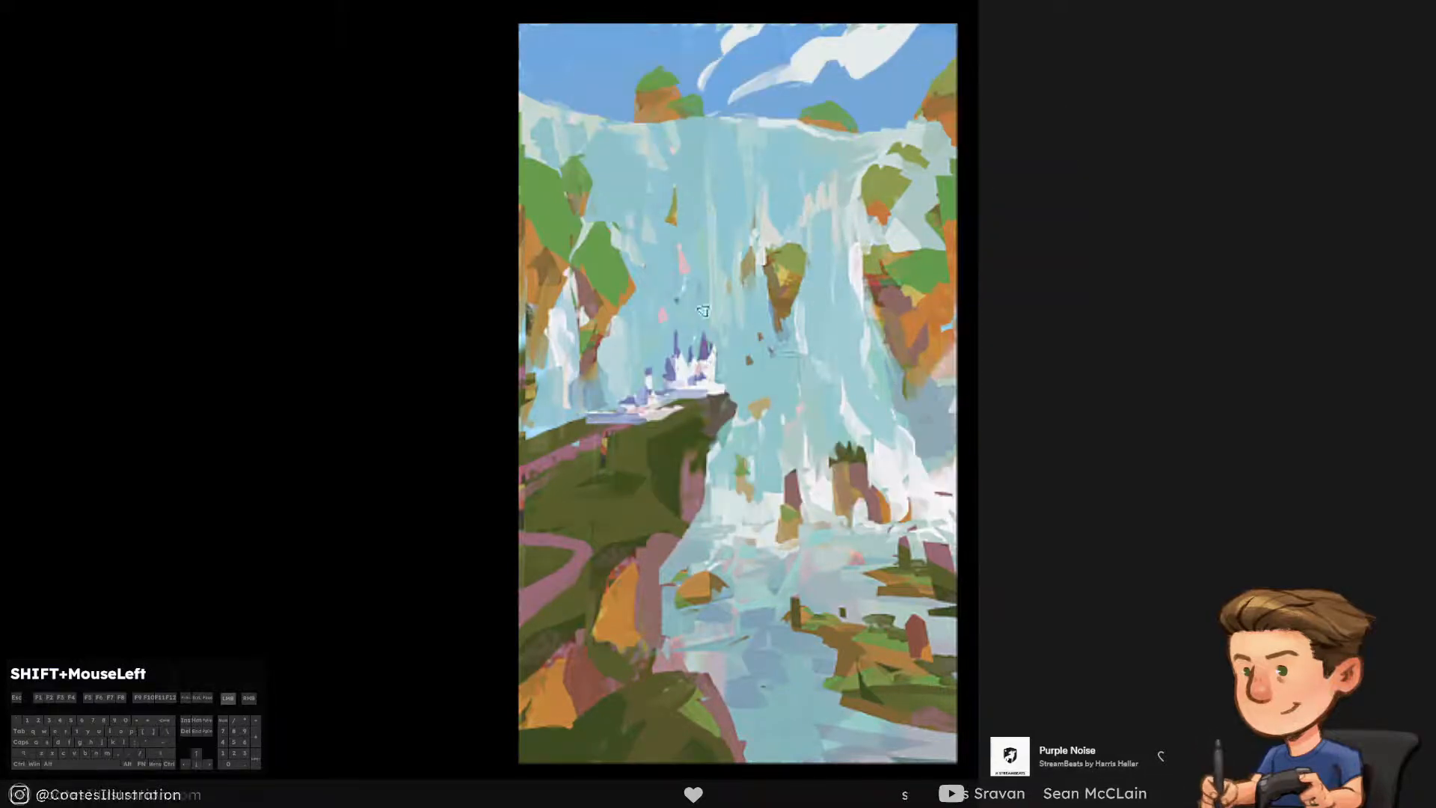
pyautogui.moveTo(720, 274); pyautogui.dragTo(718, 332)
pyautogui.hotkey('ctrl', 'alt', 'z')
pyautogui.keyDown('alt'); pyautogui.click(818, 211); pyautogui.keyUp('alt')
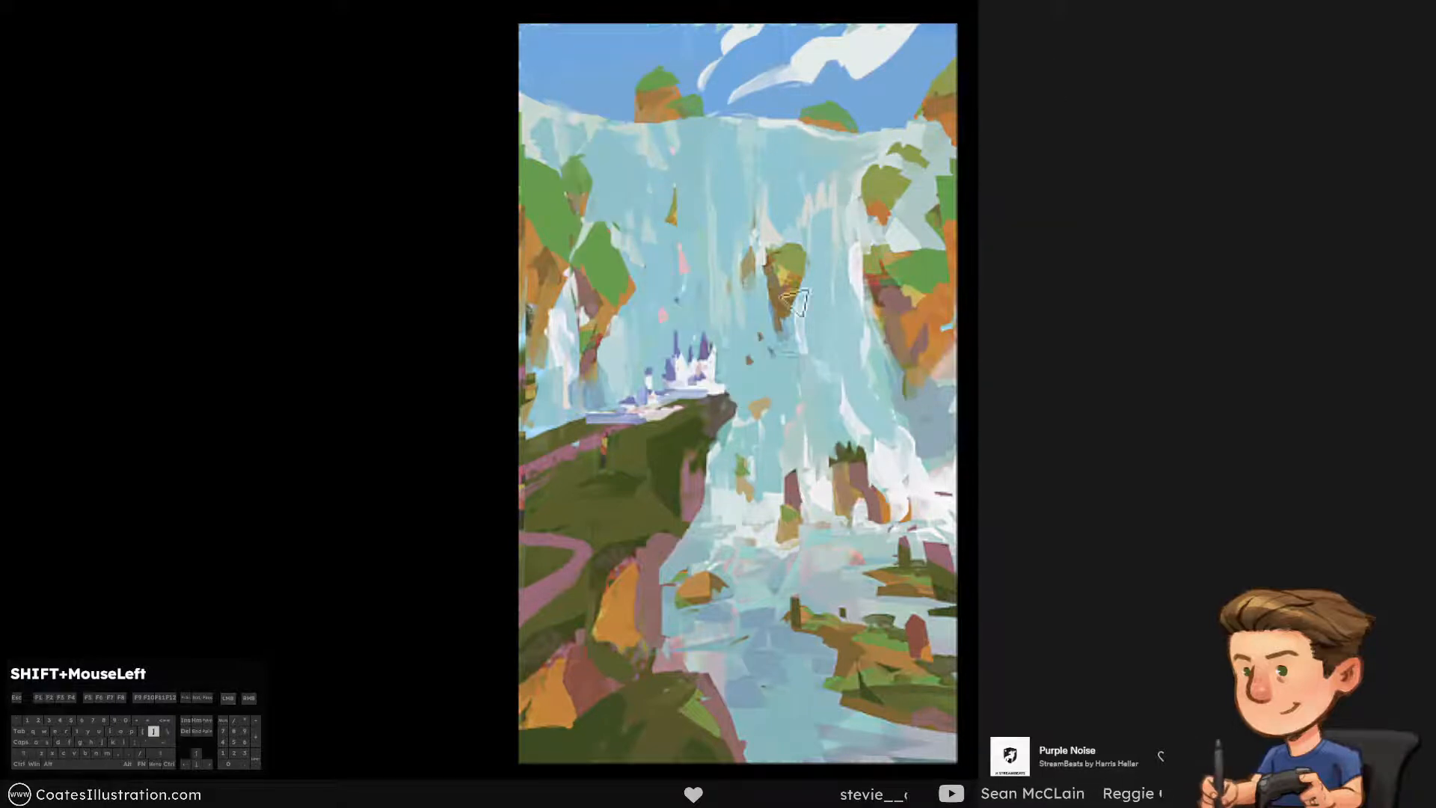
# Paint pale blue over the blue marks beneath the central rock, undo the stray strokes, and save
pyautogui.keyDown('alt'); pyautogui.click(860, 439); pyautogui.keyUp('alt')
pyautogui.hotkey('ctrl', 'z')
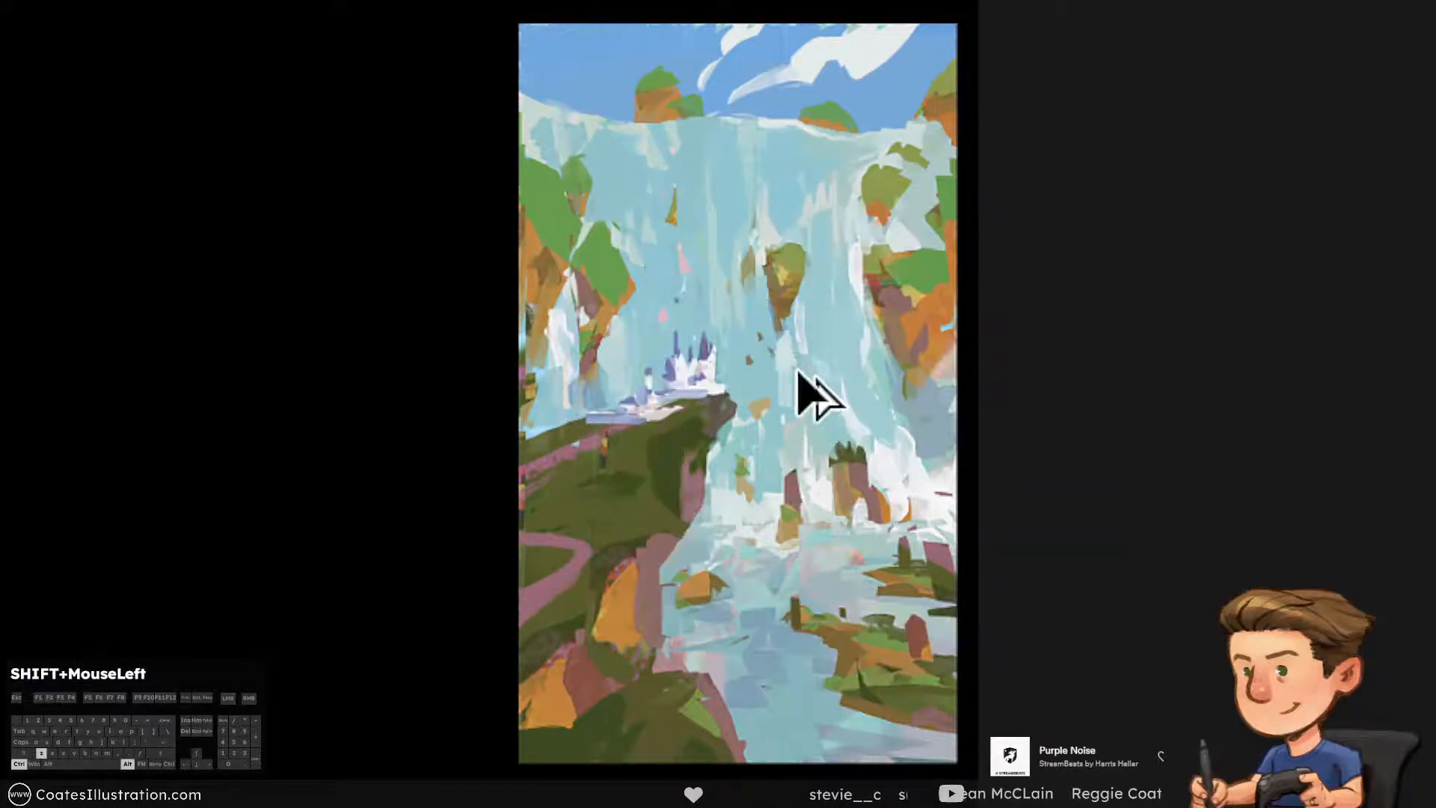
pyautogui.moveTo(794, 333)
pyautogui.mouseDown()
pyautogui.moveTo(797, 373)
pyautogui.moveTo(815, 379)
pyautogui.mouseUp()
pyautogui.hotkey('ctrl', 'z')
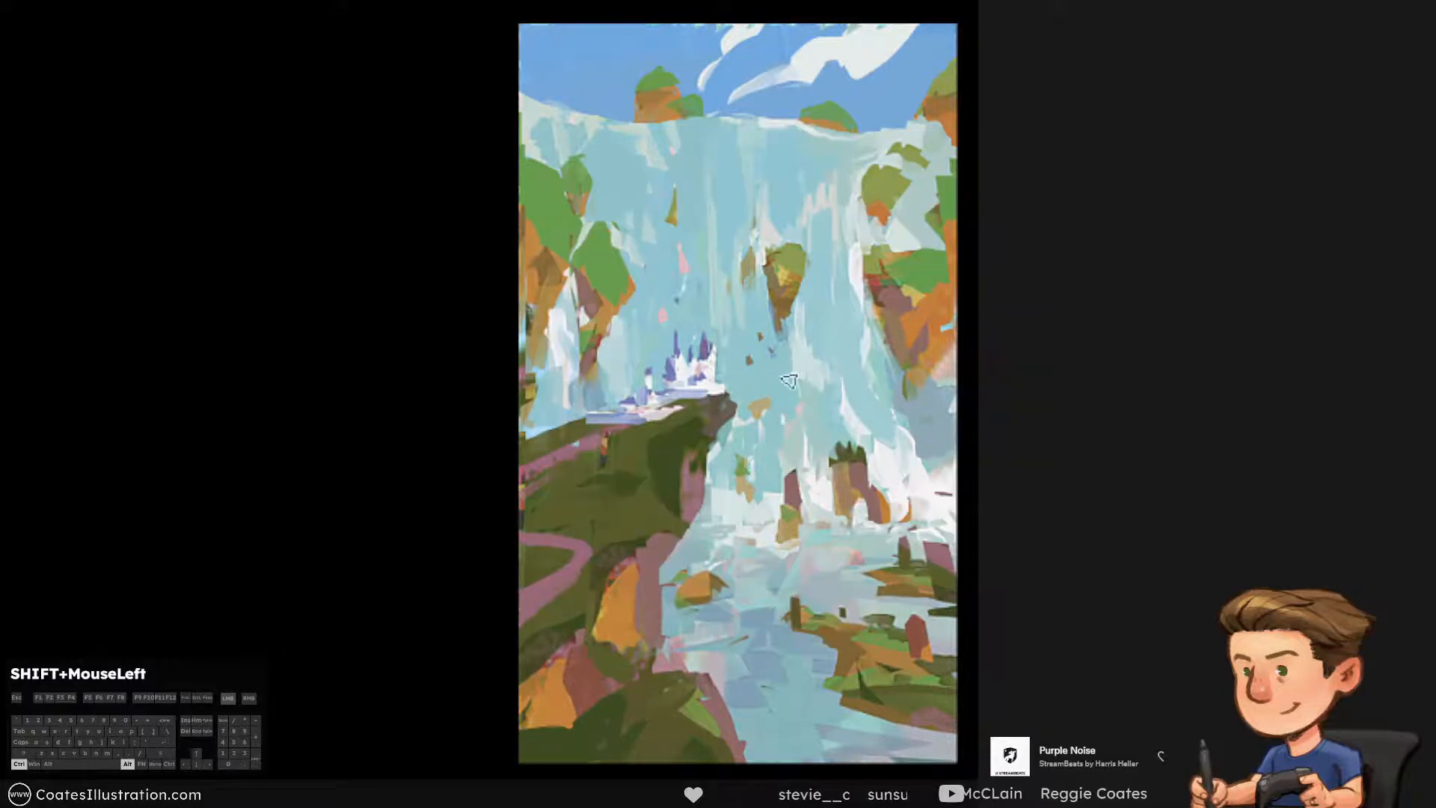
pyautogui.keyDown('alt'); pyautogui.click(815, 311); pyautogui.keyUp('alt')
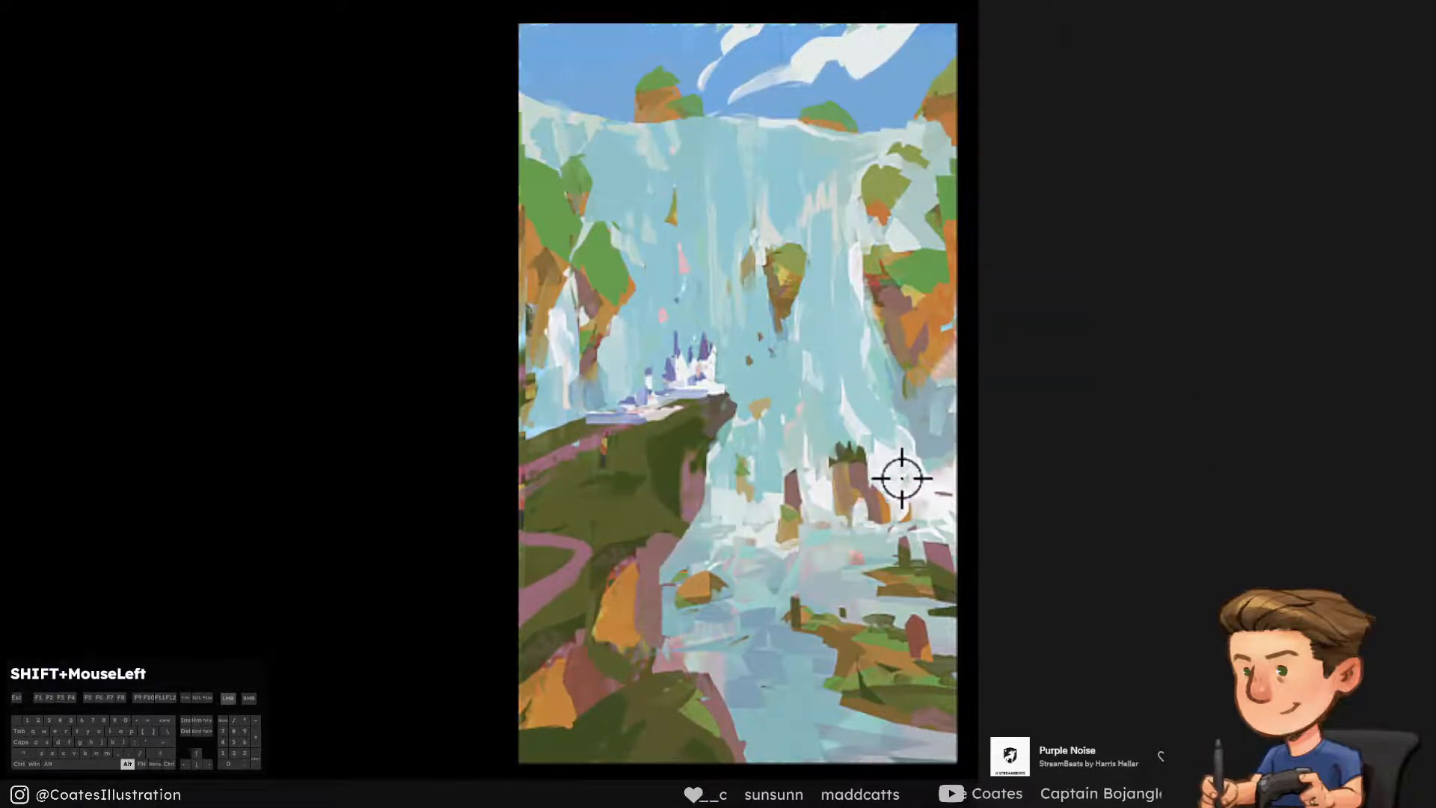
pyautogui.hotkey('ctrl', 'alt', 'z')
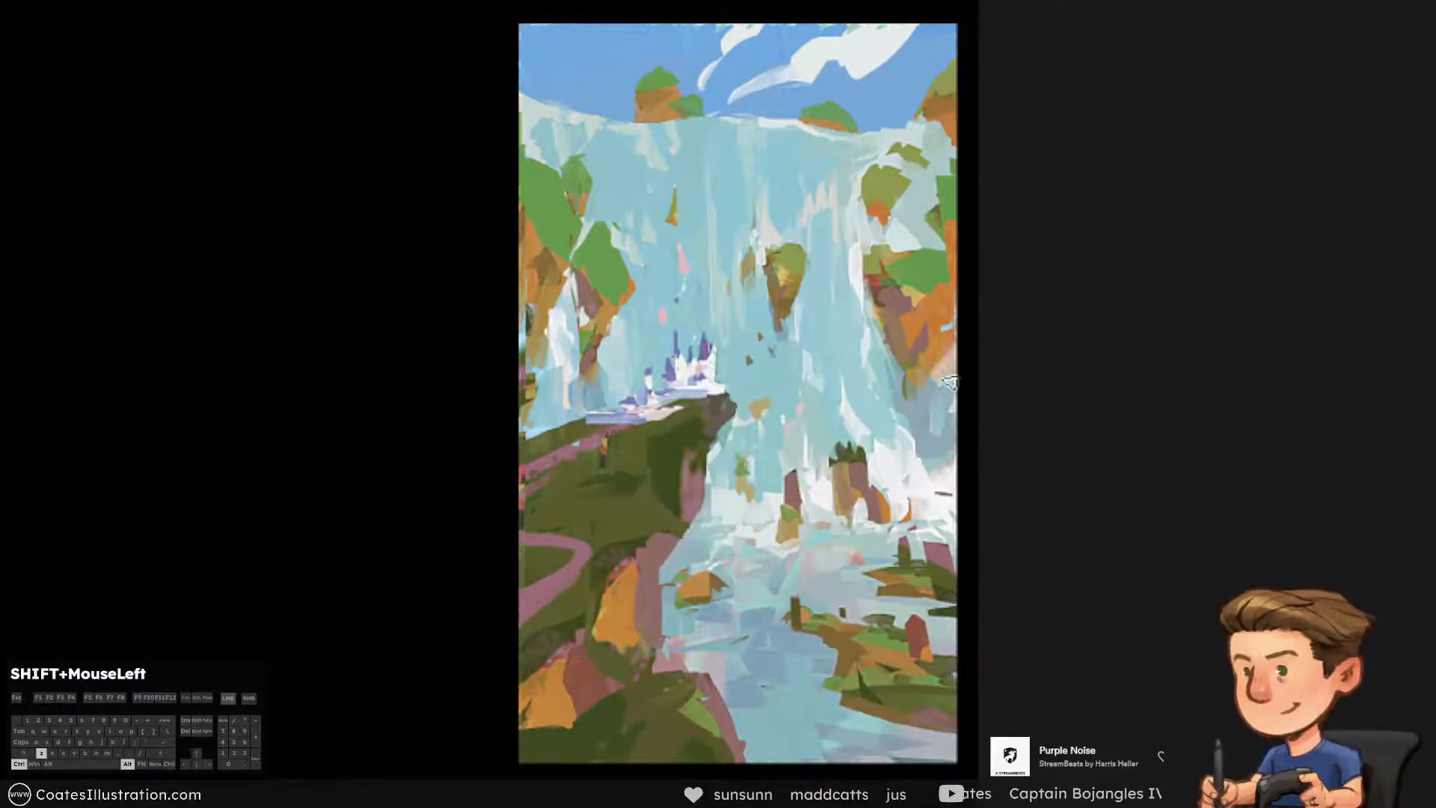
pyautogui.hotkey('ctrl', 's')
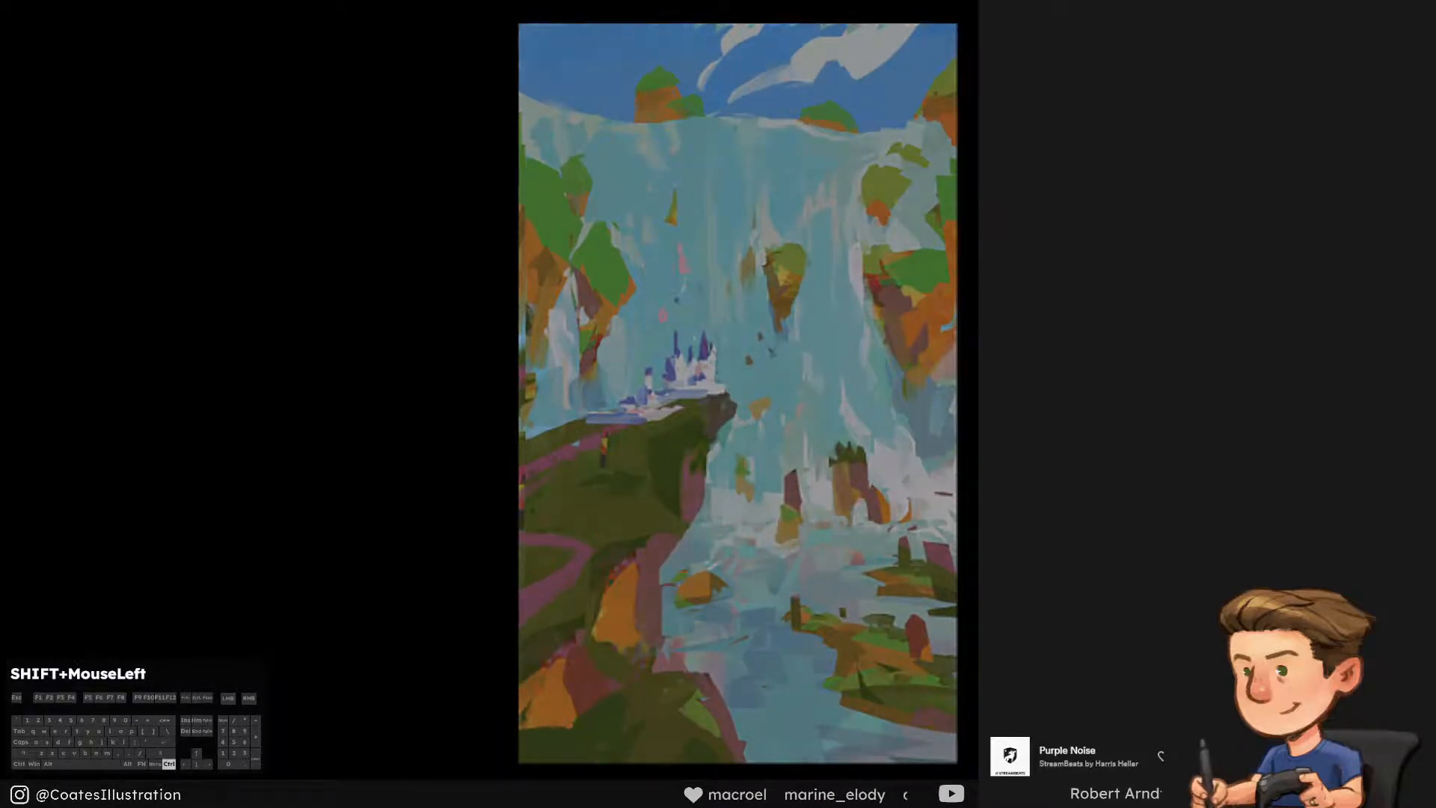
# Try strokes along the clifftop edge below the castle and on the pink path, and undo them
pyautogui.hotkey('ctrl', 'i')
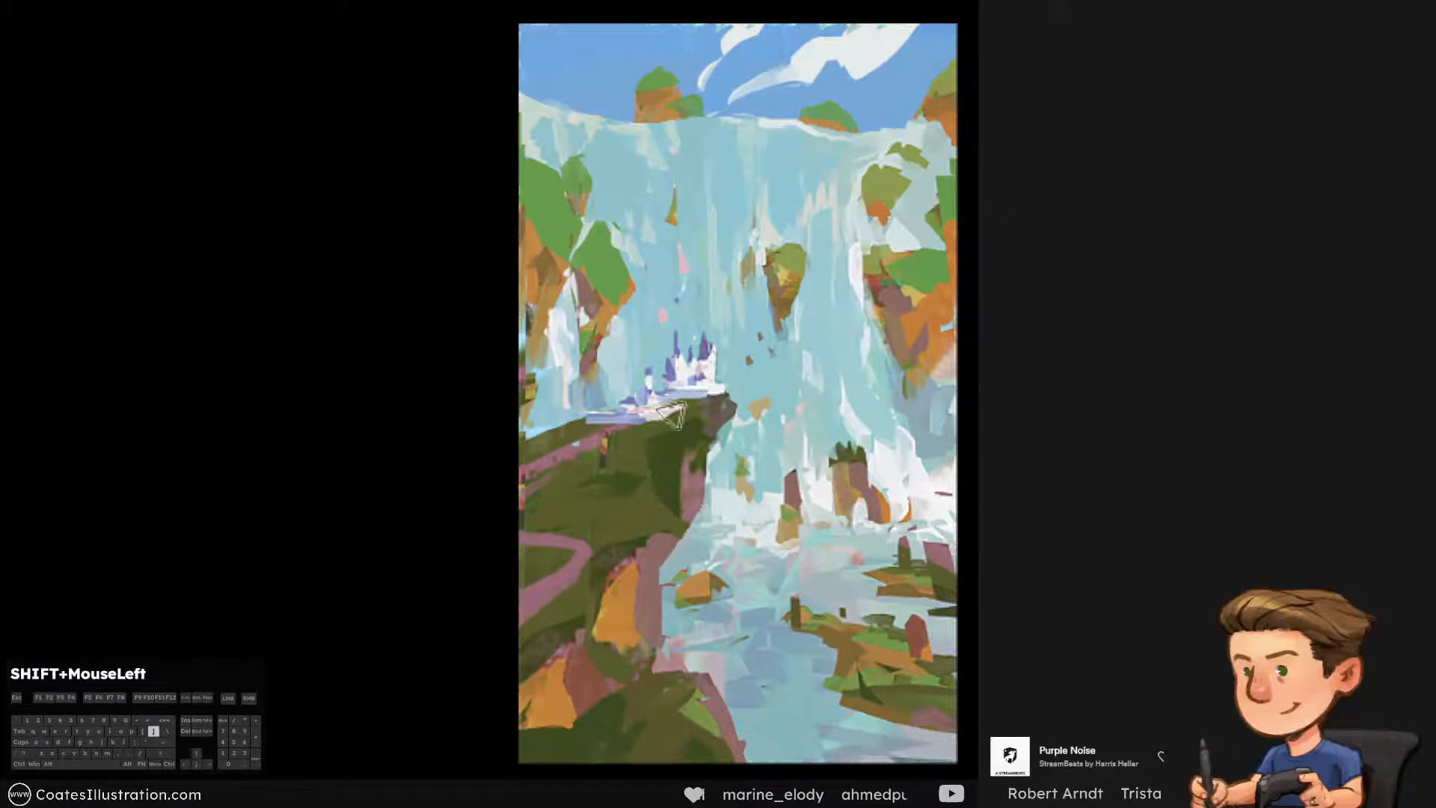
pyautogui.moveTo(636, 418)
pyautogui.mouseDown()
pyautogui.moveTo(560, 423)
pyautogui.moveTo(560, 437)
pyautogui.moveTo(598, 432)
pyautogui.mouseUp()
pyautogui.hotkey('ctrl', 'alt', 'z')
pyautogui.hotkey('ctrl', 'alt', 'z')
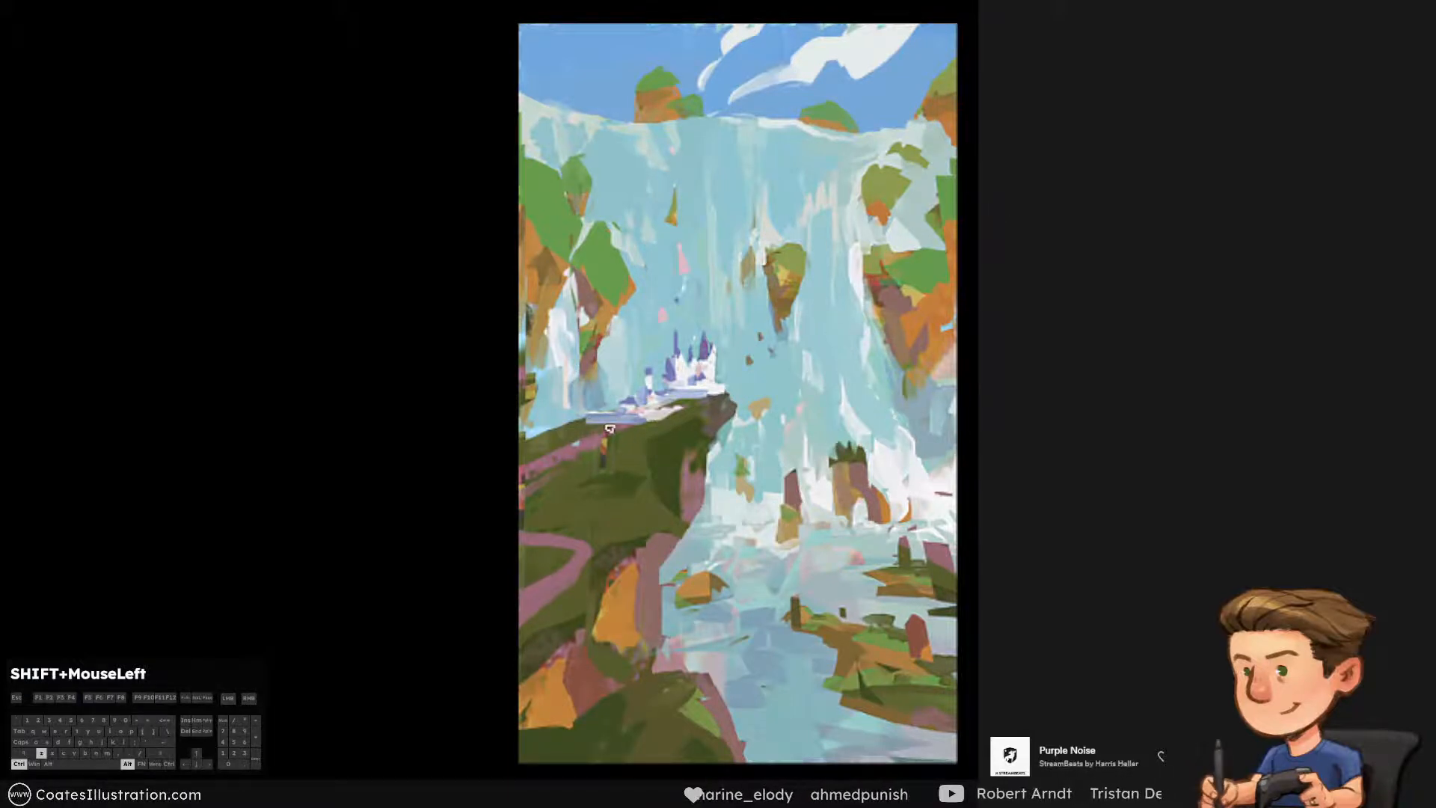
pyautogui.press(']')
pyautogui.press(']')
pyautogui.press(']')
pyautogui.moveTo(534, 558)
pyautogui.mouseDown()
pyautogui.moveTo(456, 628)
pyautogui.moveTo(536, 567)
pyautogui.mouseUp()
# Paint darker green shading across the grassy slope below the castle, undoing the stray strokes
pyautogui.hotkey('ctrl', 'alt', 'z')
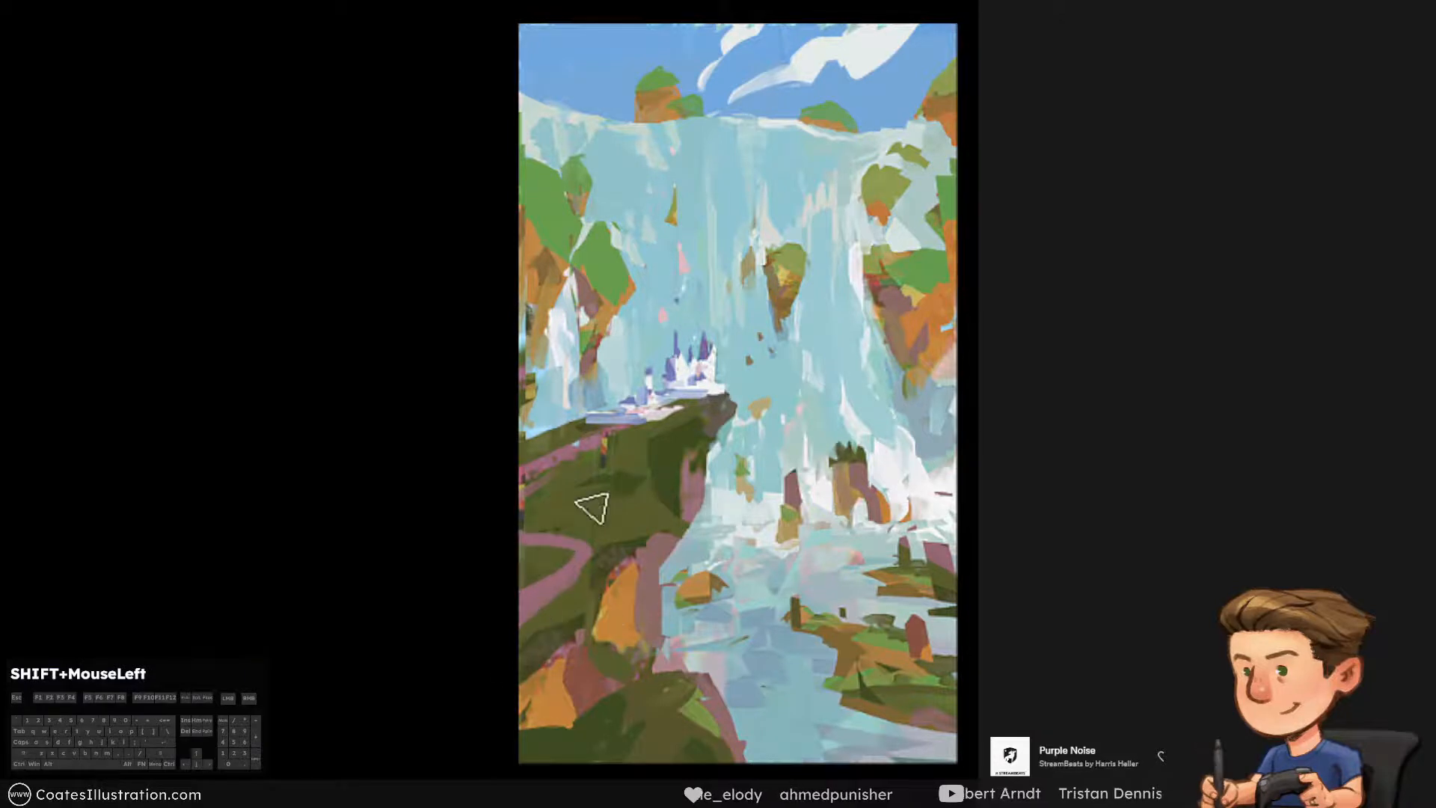
pyautogui.press('[')
pyautogui.press('[')
pyautogui.moveTo(522, 496); pyautogui.dragTo(577, 482)
pyautogui.hotkey('ctrl', 'alt', 'z')
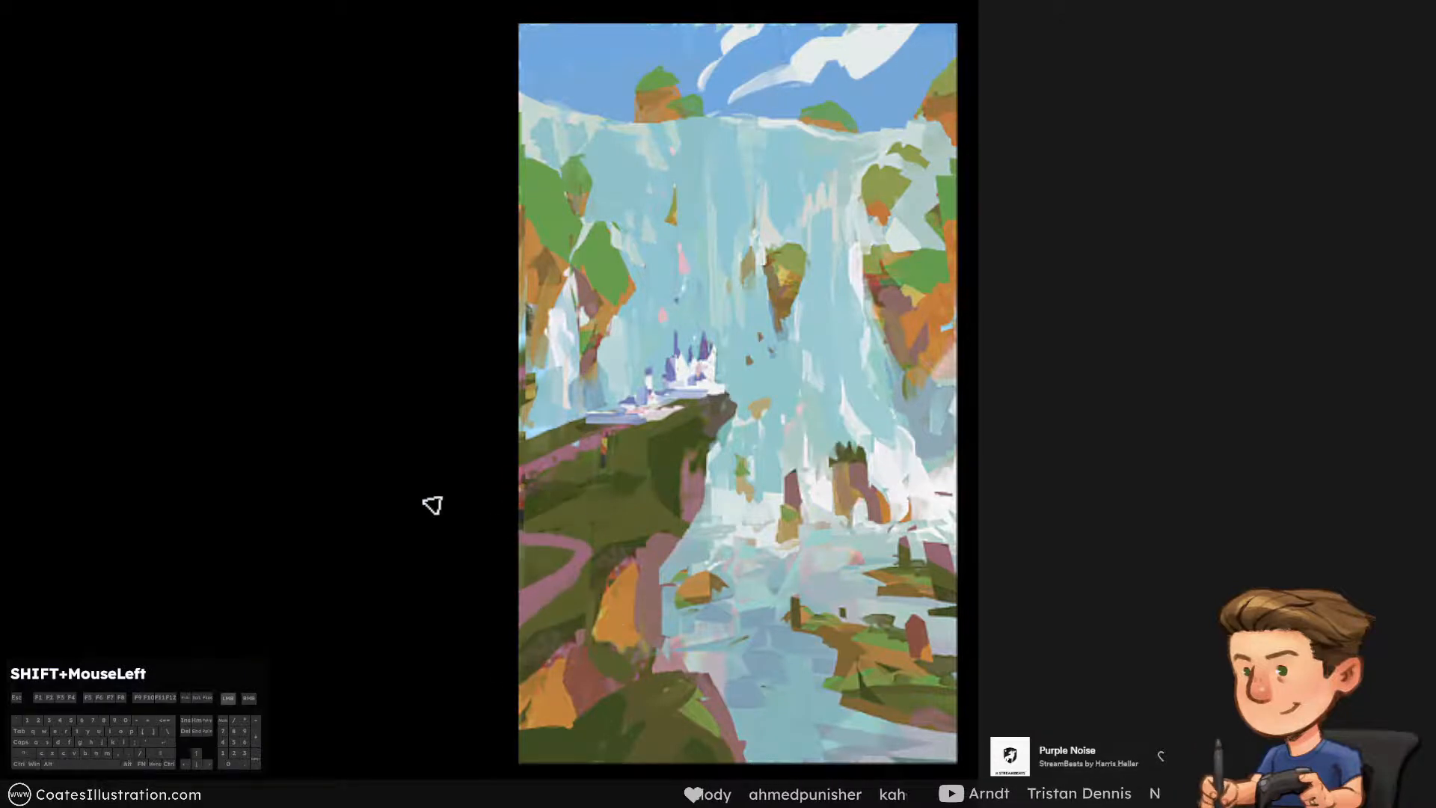
pyautogui.moveTo(632, 677); pyautogui.dragTo(568, 750)
pyautogui.hotkey('ctrl', 'alt', 'z')
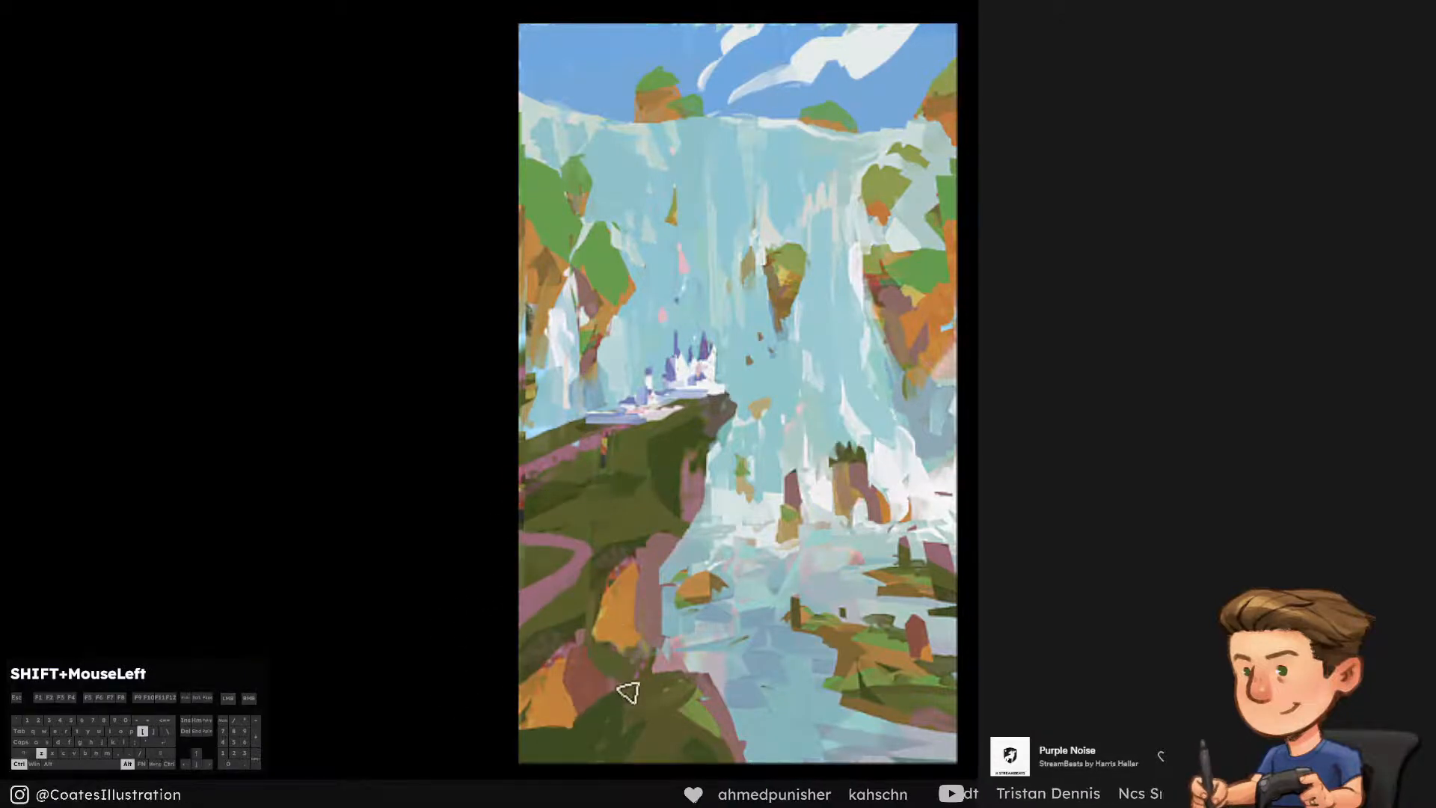
# Paint darker shading on the lower-left grassy slope and across the orange rocks below the cliff, undoing stray strokes
pyautogui.moveTo(628, 692)
pyautogui.mouseDown()
pyautogui.moveTo(557, 733)
pyautogui.moveTo(621, 785)
pyautogui.moveTo(620, 709)
pyautogui.moveTo(632, 797)
pyautogui.mouseUp()
pyautogui.press(']')
pyautogui.press(']')
pyautogui.press(']')
pyautogui.press('[')
pyautogui.press('[')
pyautogui.press('[')
pyautogui.moveTo(605, 630)
pyautogui.mouseDown()
pyautogui.moveTo(613, 584)
pyautogui.moveTo(604, 640)
pyautogui.mouseUp()
pyautogui.hotkey('ctrl', 'alt', 'z')
pyautogui.press('[')
pyautogui.moveTo(613, 577)
pyautogui.mouseDown()
pyautogui.moveTo(591, 635)
pyautogui.moveTo(490, 705)
pyautogui.mouseUp()
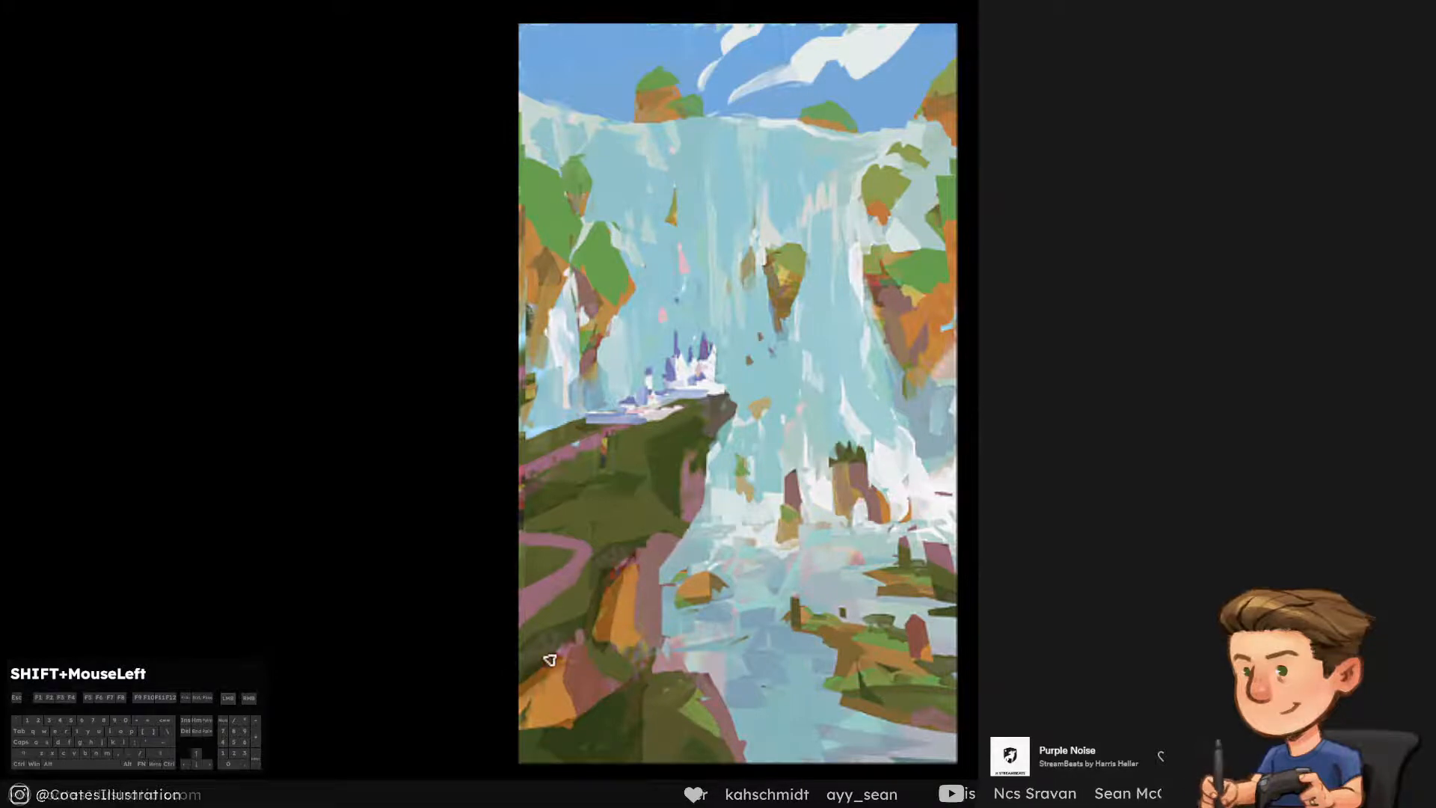
pyautogui.moveTo(549, 661); pyautogui.dragTo(519, 716)
# Paint a dark shadow along the water-side edge of the right cliff, redoing unsatisfactory strokes
pyautogui.moveTo(860, 268); pyautogui.dragTo(916, 400)
pyautogui.hotkey('ctrl', 'z')
pyautogui.press('[')
pyautogui.hotkey('ctrl', 'alt', 'z')
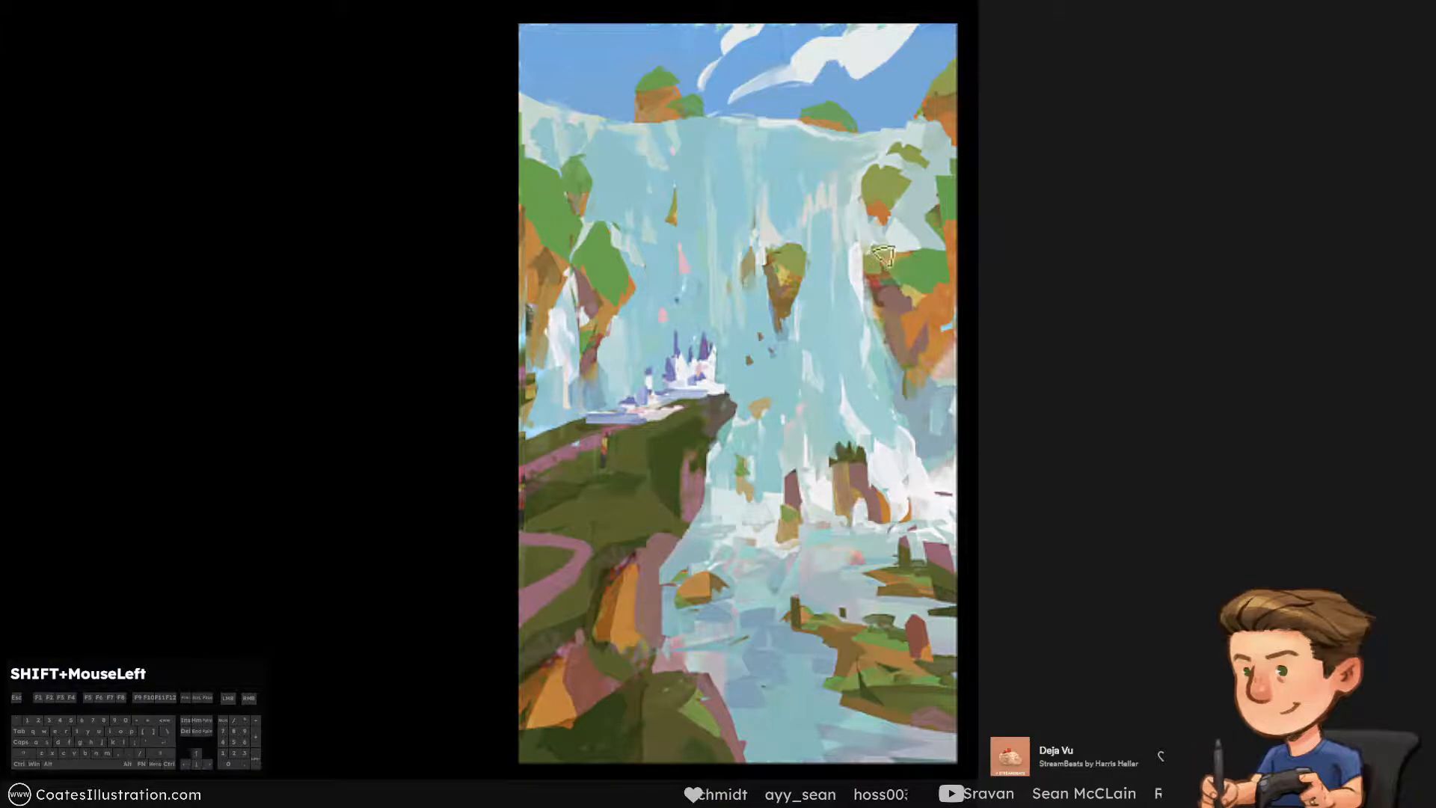
pyautogui.moveTo(862, 273)
pyautogui.mouseDown()
pyautogui.moveTo(879, 269)
pyautogui.moveTo(852, 299)
pyautogui.moveTo(897, 385)
pyautogui.moveTo(883, 306)
pyautogui.mouseUp()
pyautogui.hotkey('ctrl', 'alt', 'z')
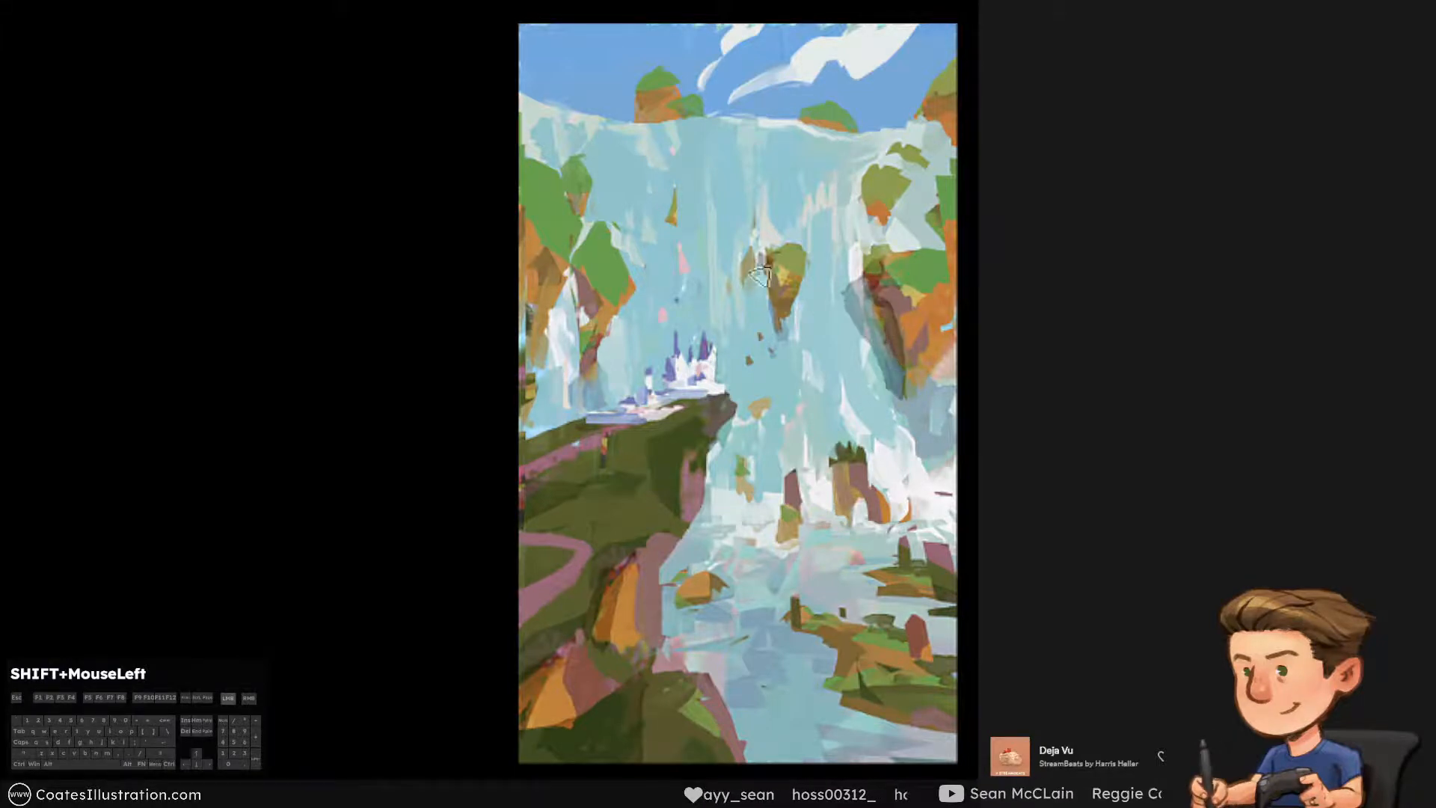
# Paint translucent shadows on the shaded sides of the central rock, the left and right cliffs, and the rocks along the waterfall's crest
pyautogui.moveTo(759, 275)
pyautogui.mouseDown()
pyautogui.moveTo(757, 314)
pyautogui.moveTo(757, 267)
pyautogui.mouseUp()
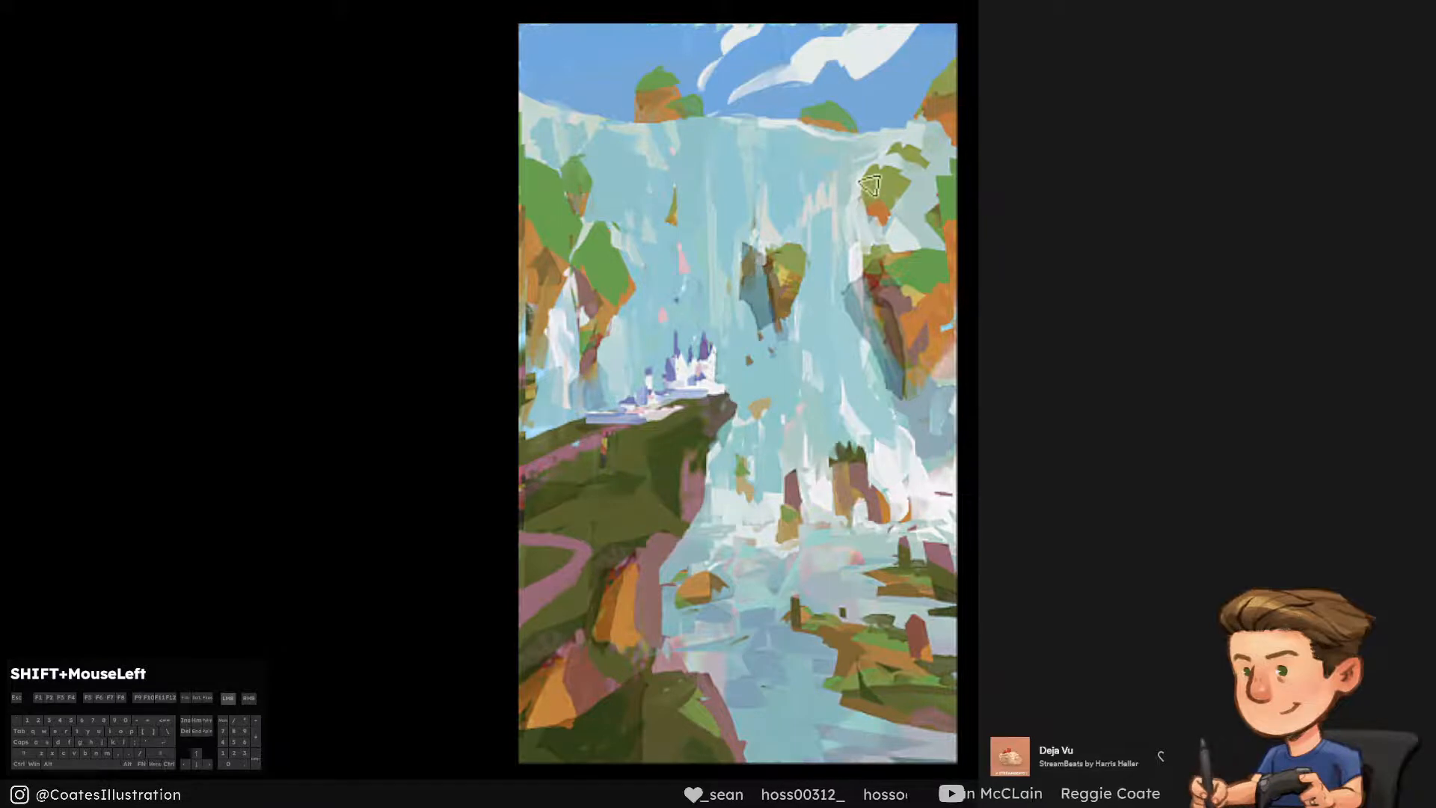
pyautogui.moveTo(868, 190)
pyautogui.mouseDown()
pyautogui.moveTo(851, 216)
pyautogui.moveTo(864, 195)
pyautogui.mouseUp()
pyautogui.moveTo(578, 298); pyautogui.dragTo(594, 366)
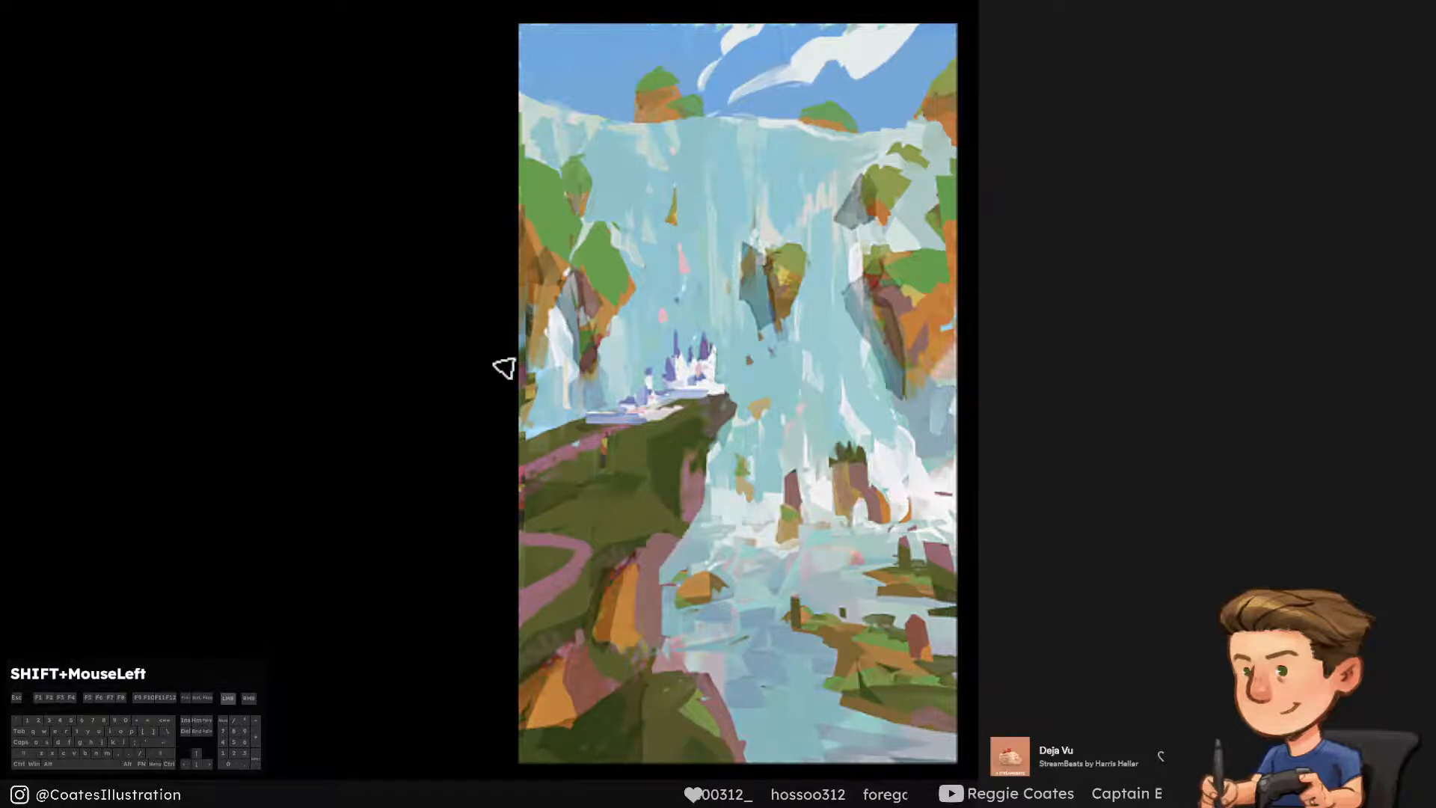
pyautogui.moveTo(921, 119)
pyautogui.mouseDown()
pyautogui.moveTo(942, 138)
pyautogui.moveTo(911, 123)
pyautogui.mouseUp()
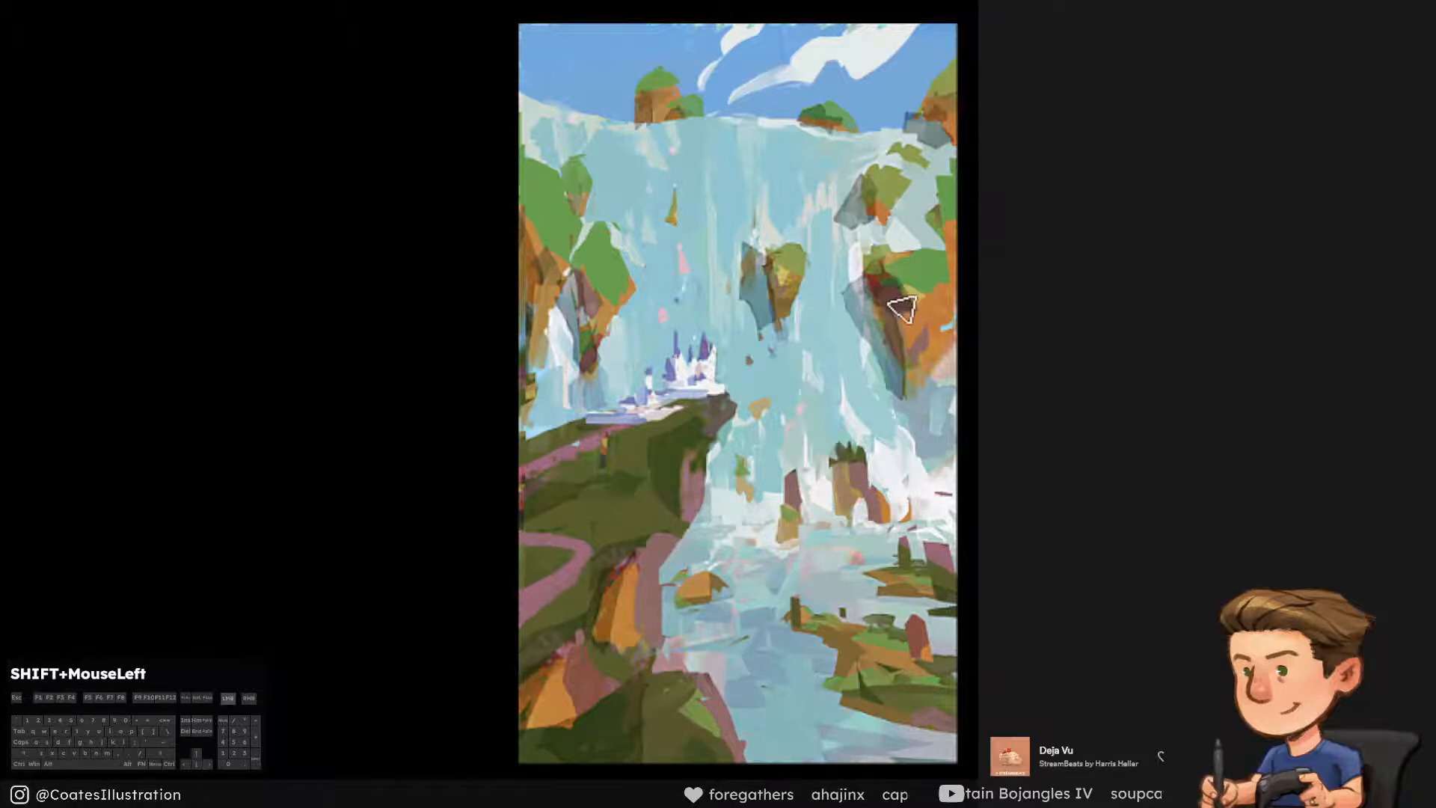
pyautogui.moveTo(902, 308); pyautogui.dragTo(901, 308)
# Paint small dark shadows at the base of the rocks standing in the foam, undoing stray strokes
pyautogui.press('[')
pyautogui.press('[')
pyautogui.press('[')
pyautogui.moveTo(833, 477)
pyautogui.mouseDown()
pyautogui.moveTo(839, 508)
pyautogui.moveTo(810, 511)
pyautogui.mouseUp()
pyautogui.hotkey('ctrl', 'z')
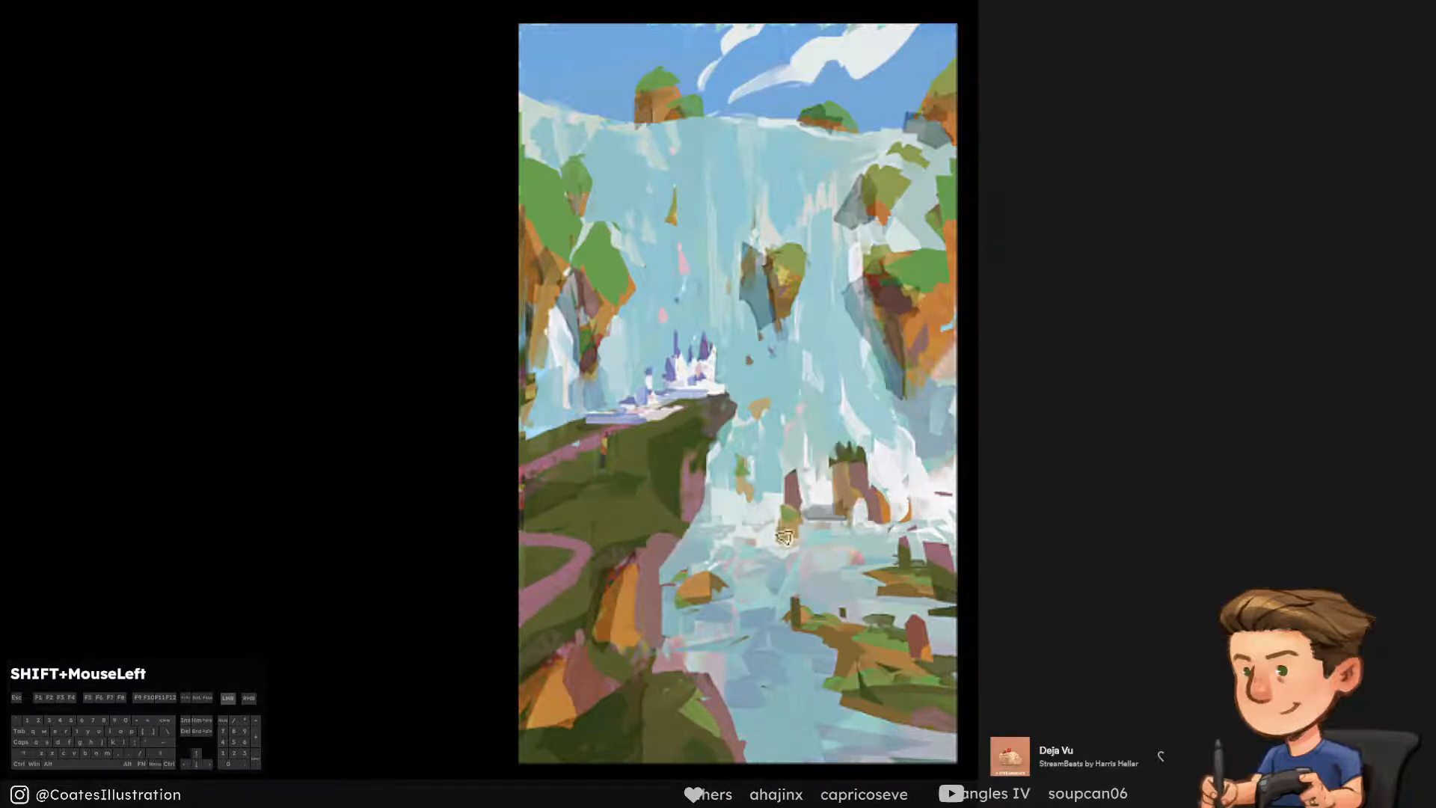
pyautogui.hotkey('ctrl', 'alt', 'z')
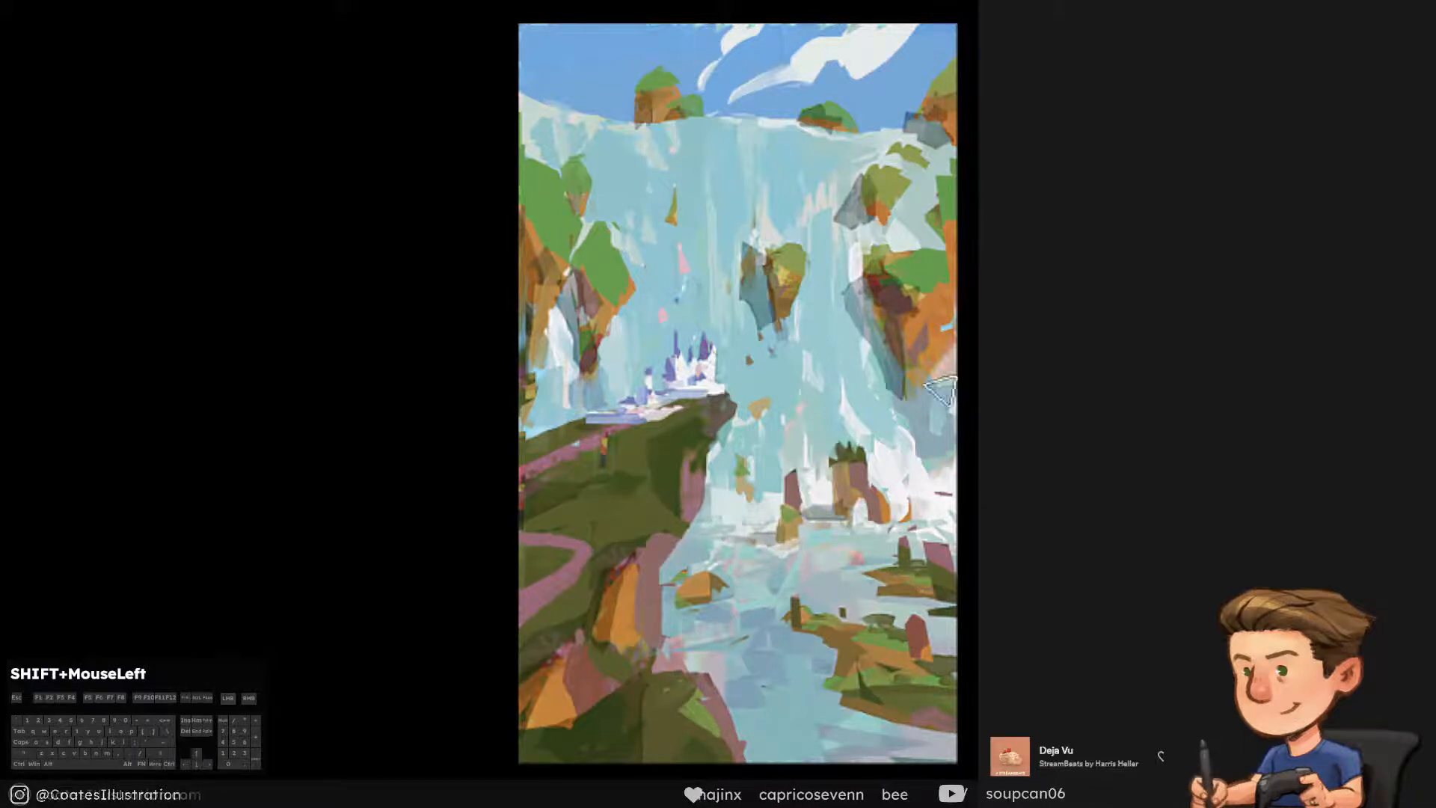
# Extend the central rock's cast shadow down across the falling water and trim its outer edge
pyautogui.press(']')
pyautogui.hotkey('ctrl', 'z')
pyautogui.moveTo(738, 288)
pyautogui.mouseDown()
pyautogui.moveTo(746, 319)
pyautogui.moveTo(812, 345)
pyautogui.mouseUp()
pyautogui.press('[')
pyautogui.hotkey('ctrl', 'alt', 'z')
pyautogui.hotkey('ctrl', 'alt', 'z')
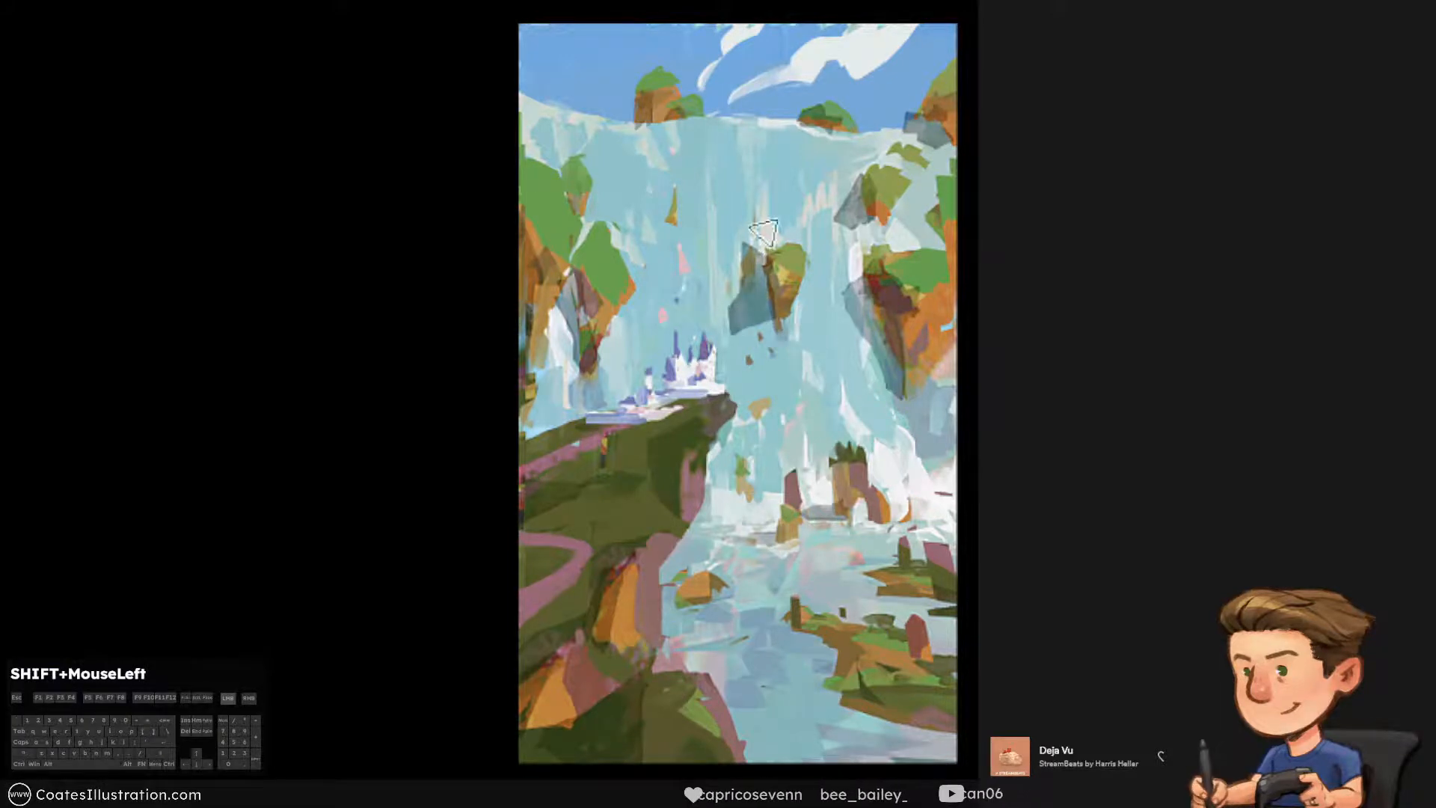
pyautogui.moveTo(762, 233); pyautogui.dragTo(724, 302)
pyautogui.moveTo(765, 242); pyautogui.dragTo(731, 291)
pyautogui.press(']')
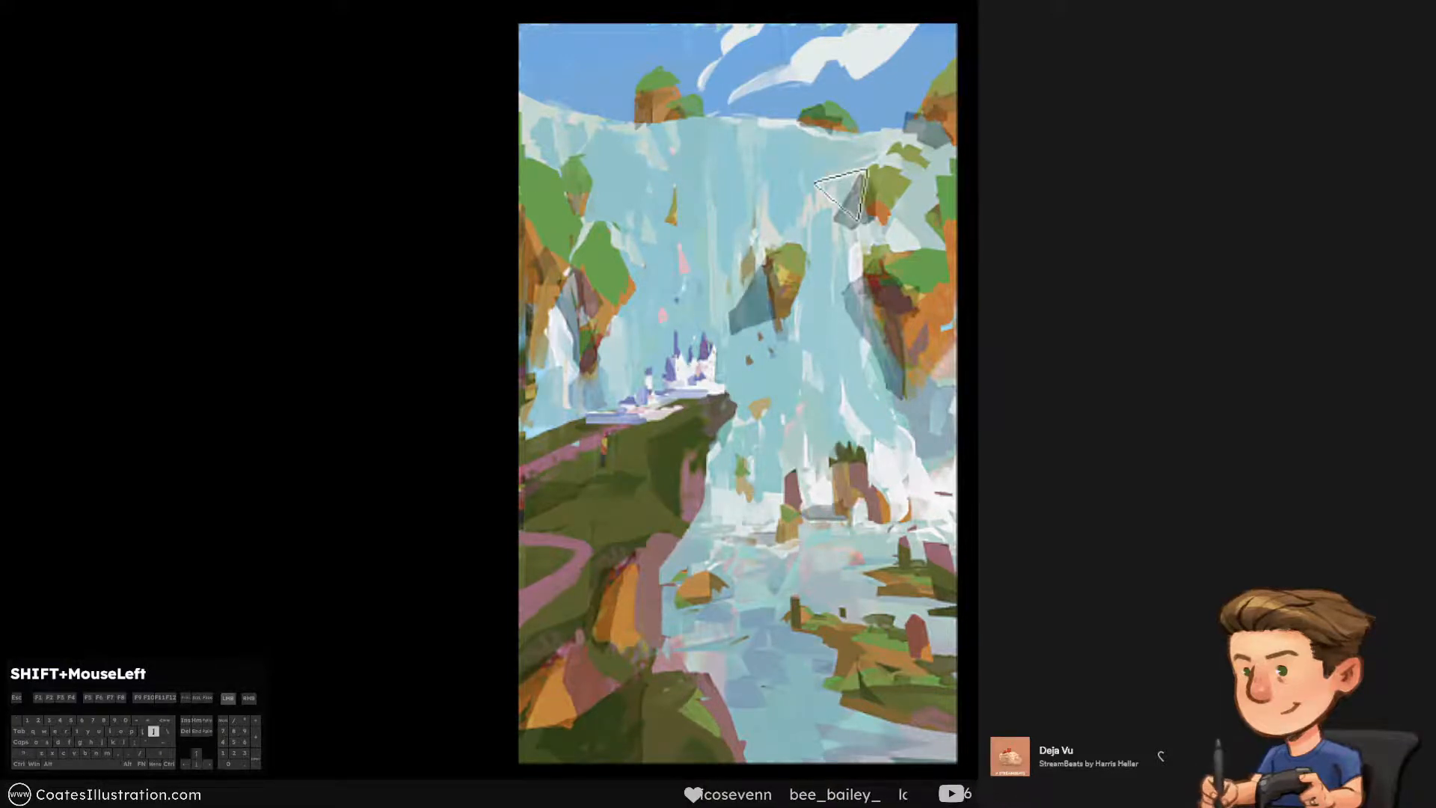
# Widen the right cliff's cast shadow over the adjacent falling water with angular strokes
pyautogui.press('[')
pyautogui.press(']')
pyautogui.keyDown('alt'); pyautogui.click(879, 302); pyautogui.keyUp('alt')
pyautogui.moveTo(834, 316)
pyautogui.mouseDown()
pyautogui.moveTo(884, 300)
pyautogui.moveTo(869, 353)
pyautogui.mouseUp()
pyautogui.hotkey('ctrl', 'alt', 'z')
pyautogui.keyDown('alt'); pyautogui.click(842, 282); pyautogui.keyUp('alt')
pyautogui.moveTo(851, 285); pyautogui.dragTo(827, 331)
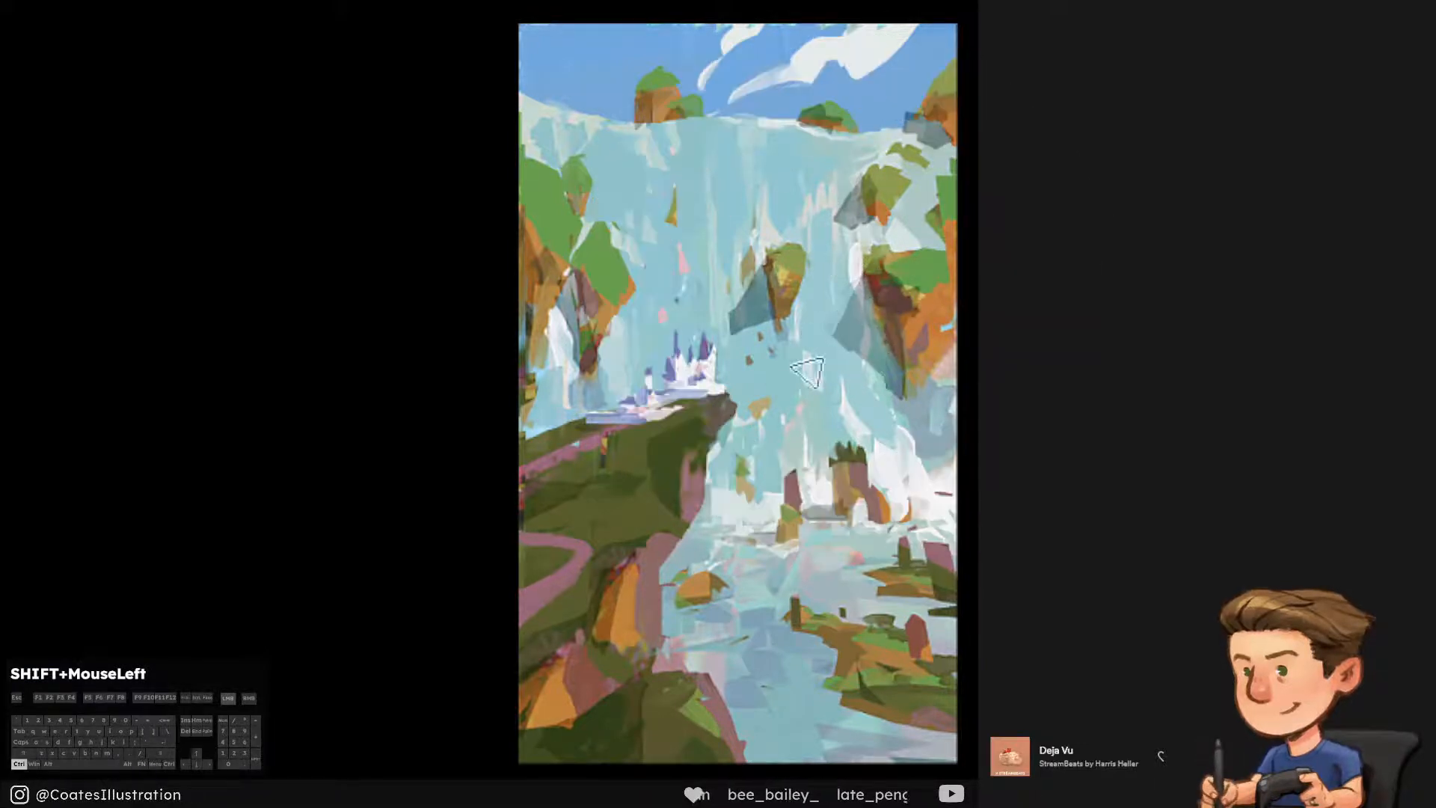
pyautogui.press(']')
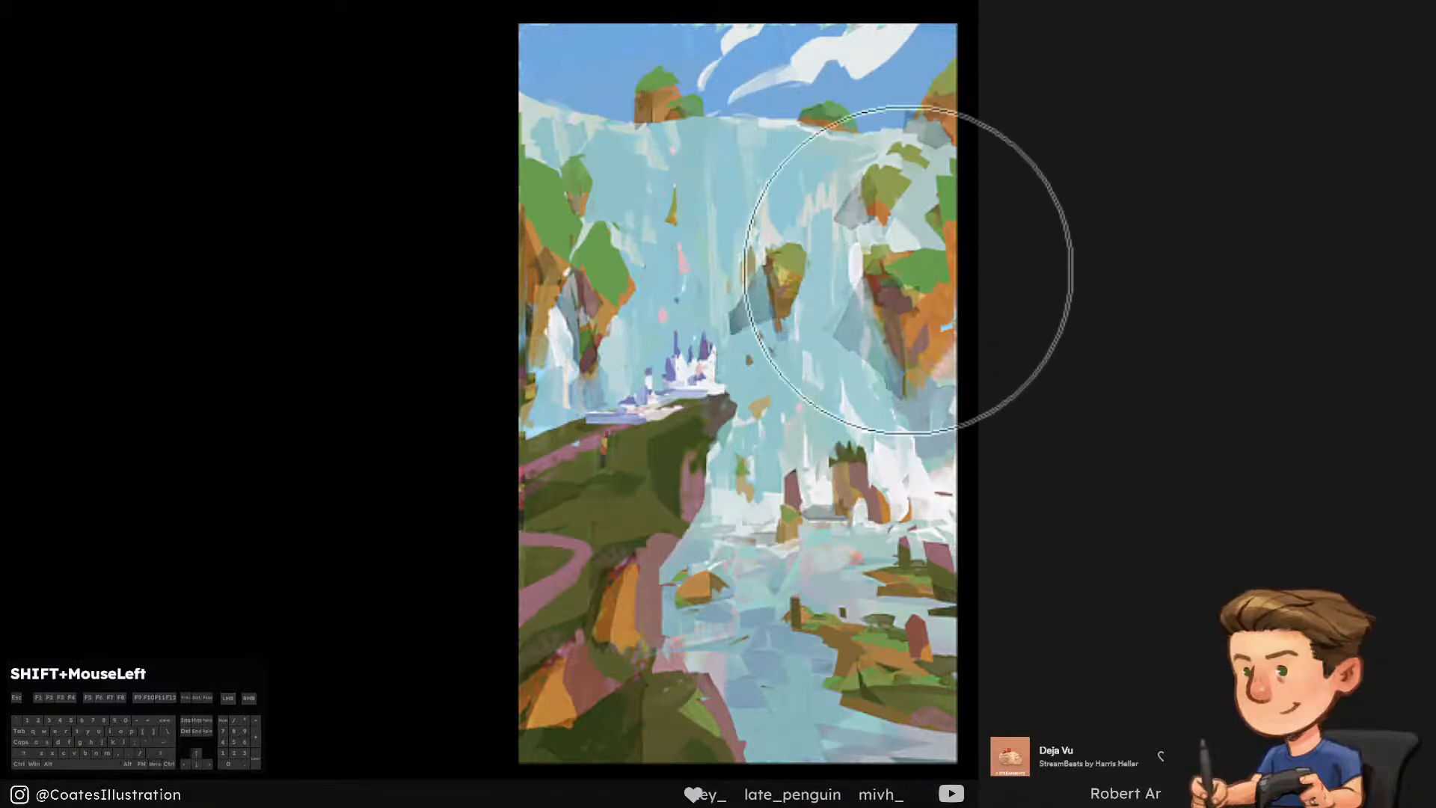
# Soften the shadows around the central rock and both cliffs with a smaller soft round brush
pyautogui.press('[')
pyautogui.press('[')
pyautogui.press('[')
pyautogui.press('[')
pyautogui.moveTo(779, 303); pyautogui.dragTo(754, 309)
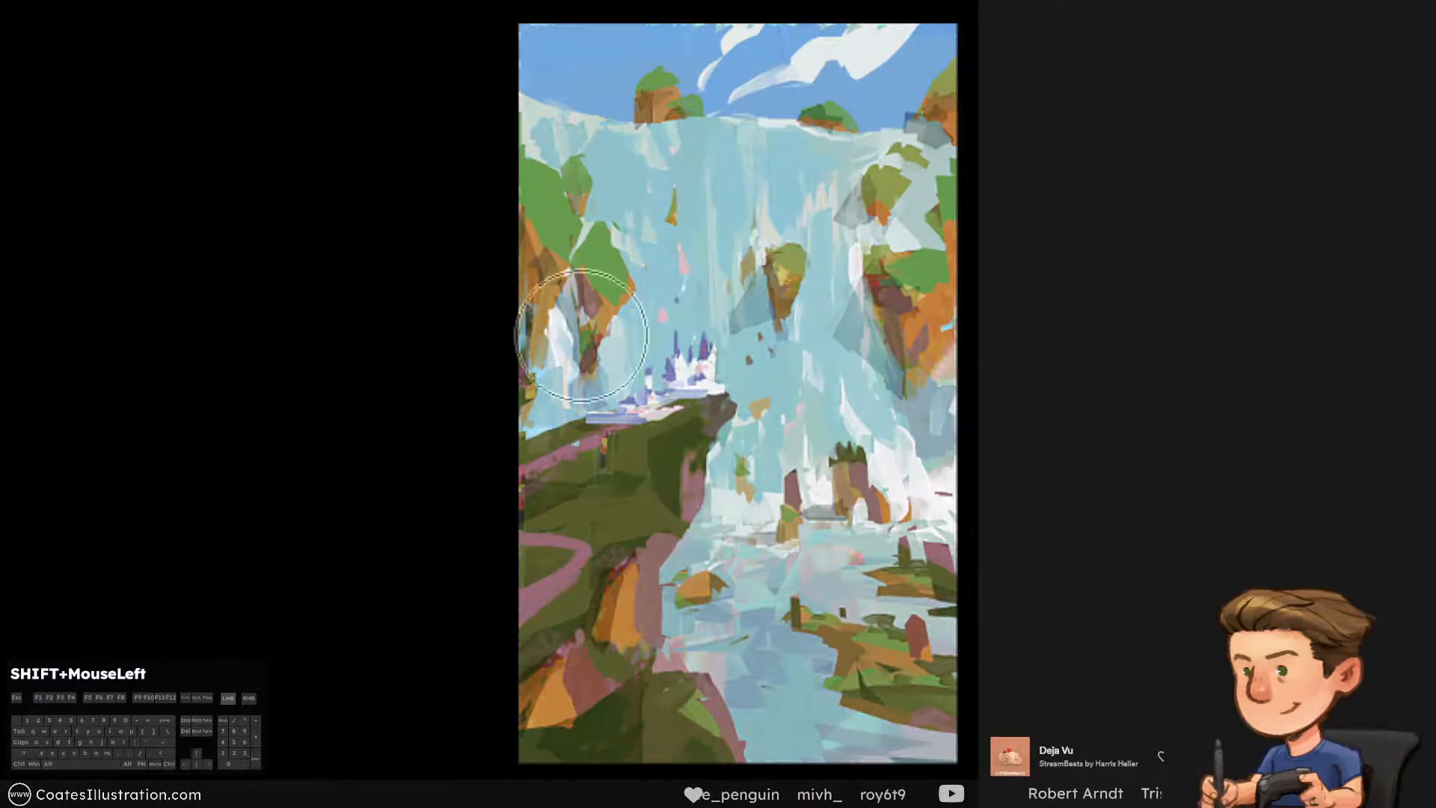
pyautogui.press('[')
pyautogui.press('[')
pyautogui.press('[')
pyautogui.press('[')
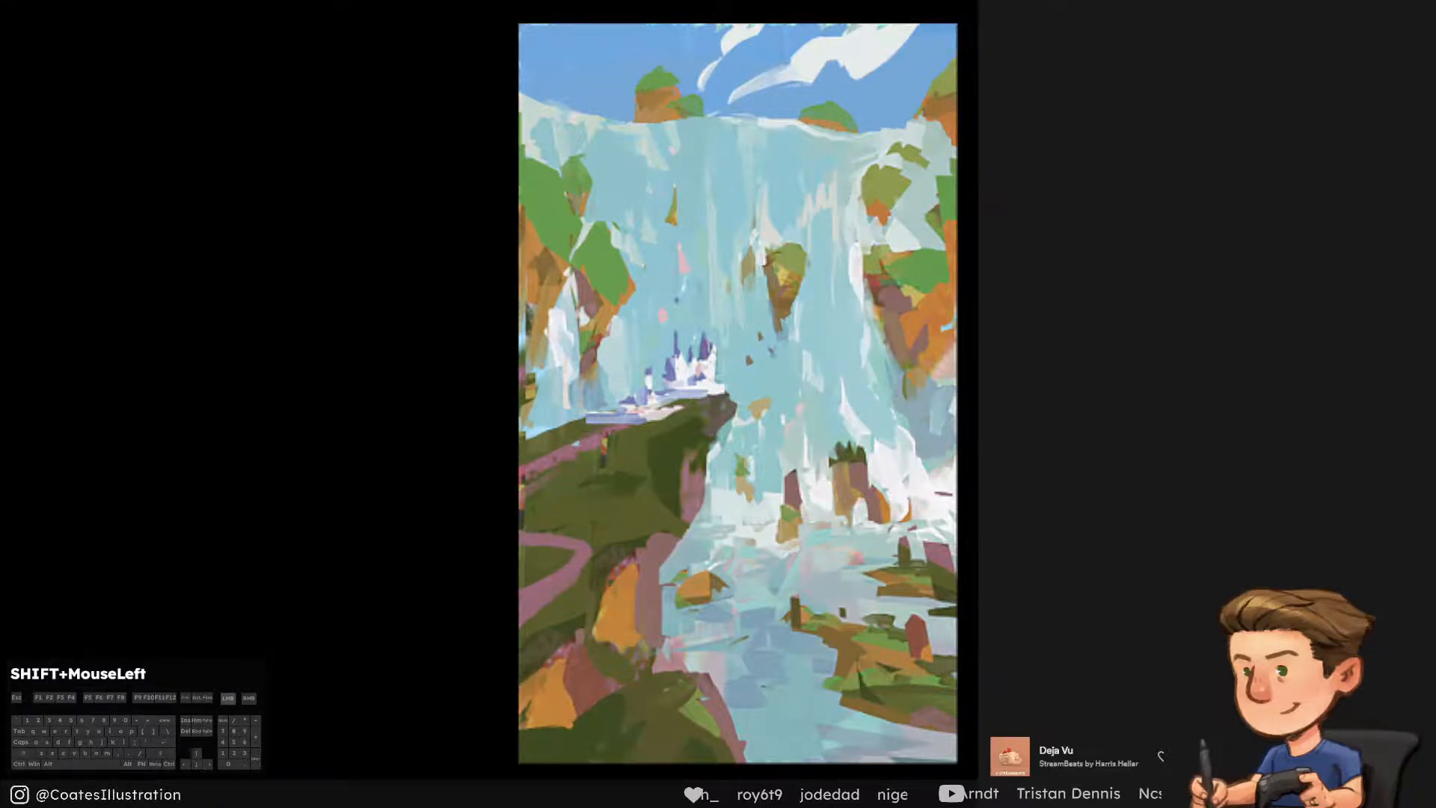
# Apply a brightening effect over the whole painting, tone it down, and mask it out across the canvas
pyautogui.hotkey('ctrl', 'y')
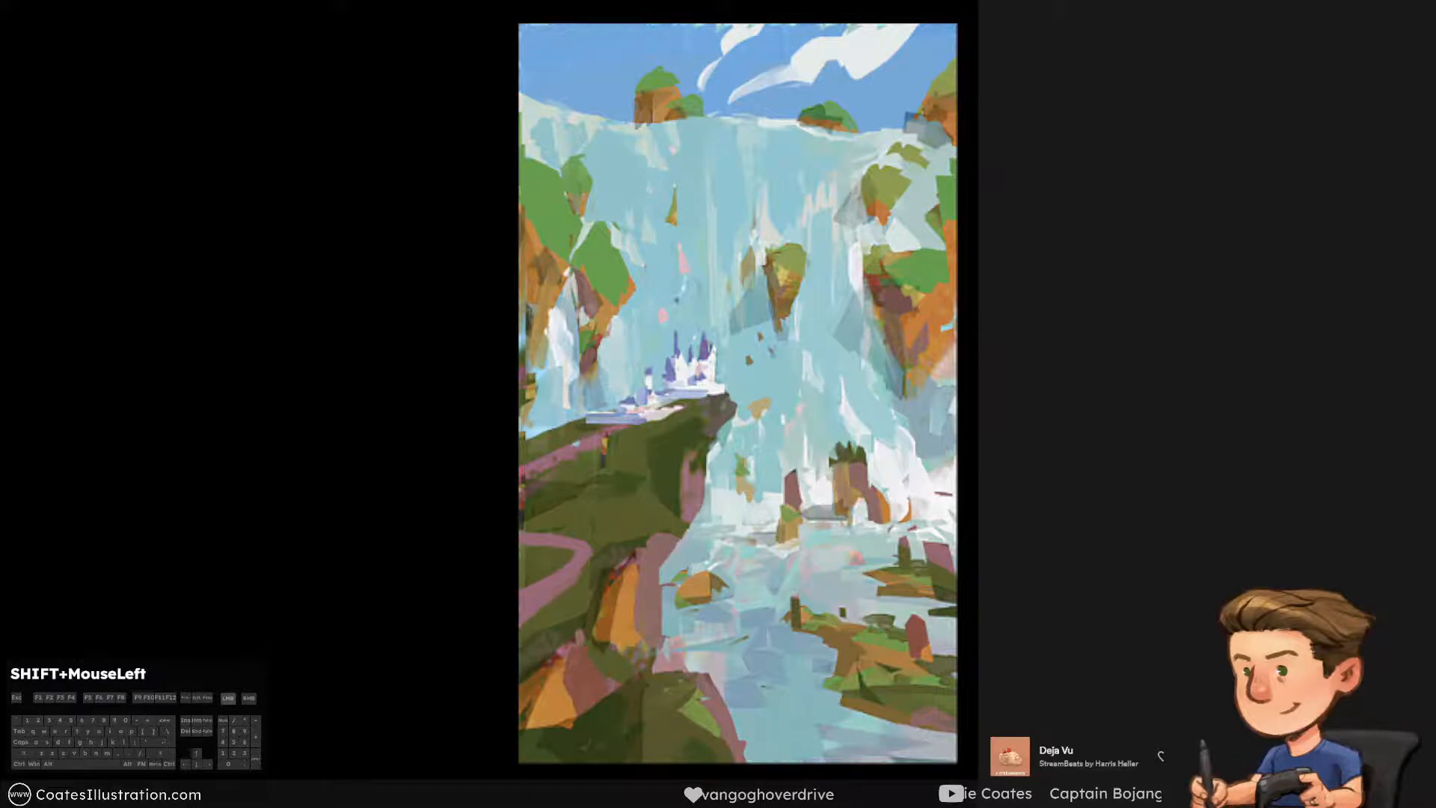
pyautogui.press('Return')
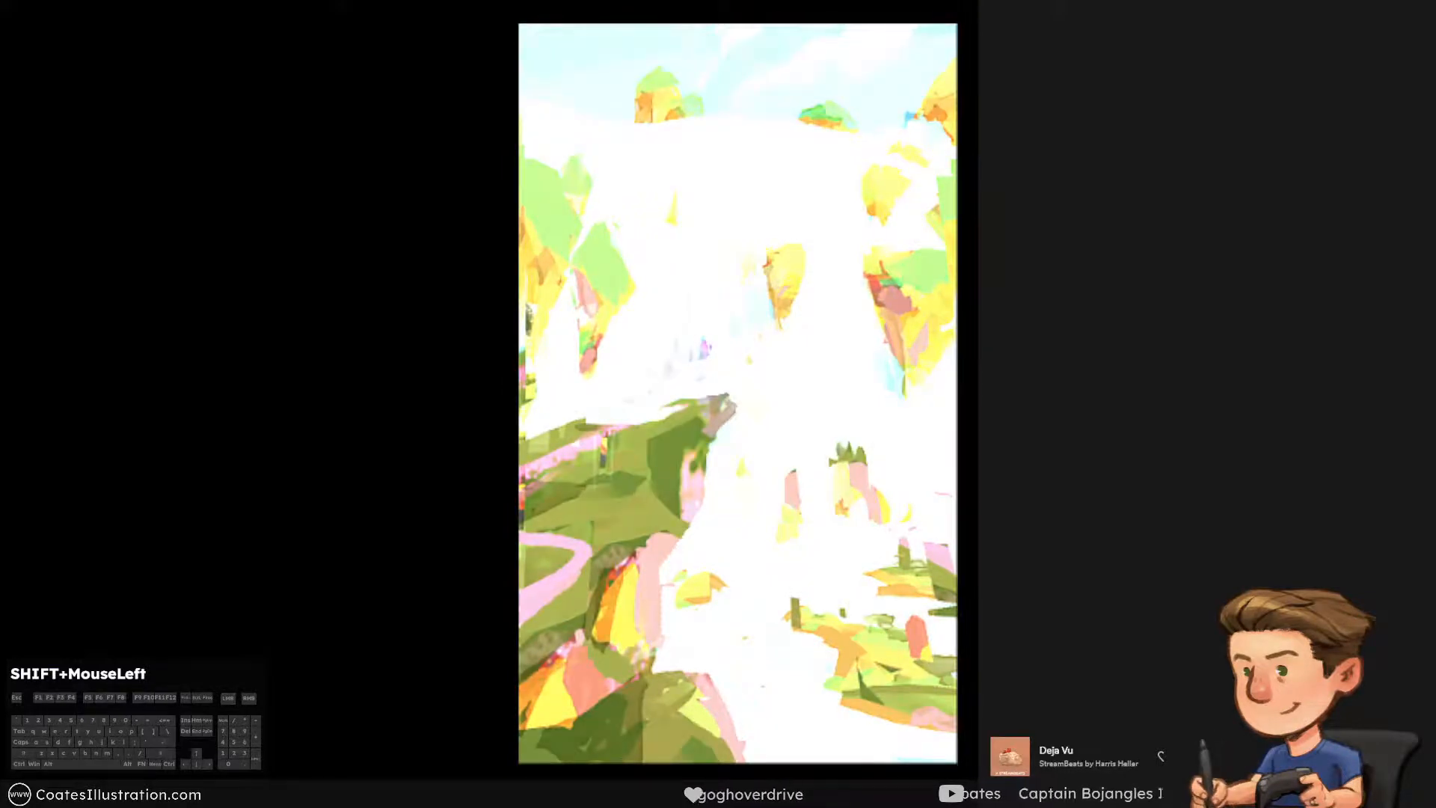
pyautogui.hotkey('ctrl', 'alt', 'z')
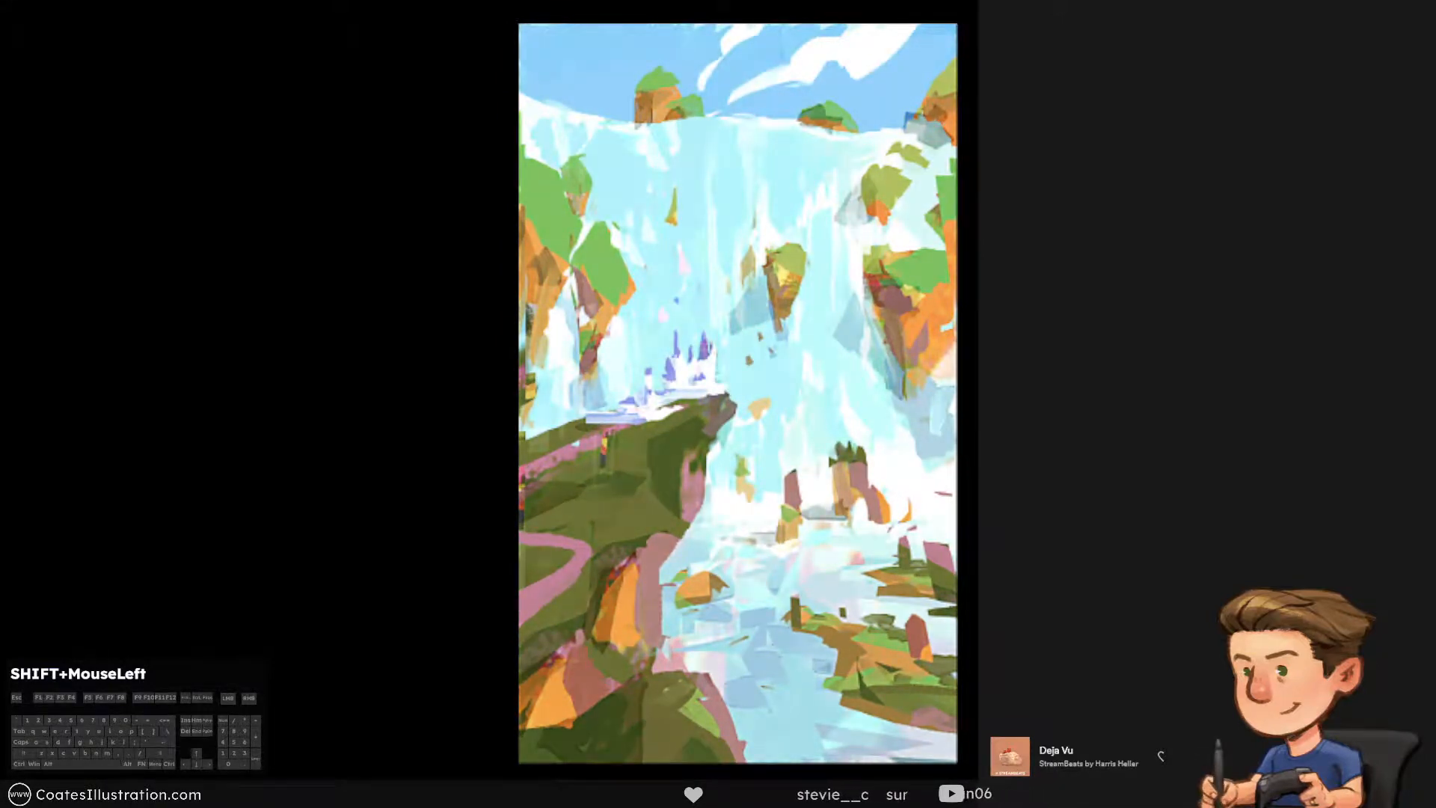
pyautogui.press('i')
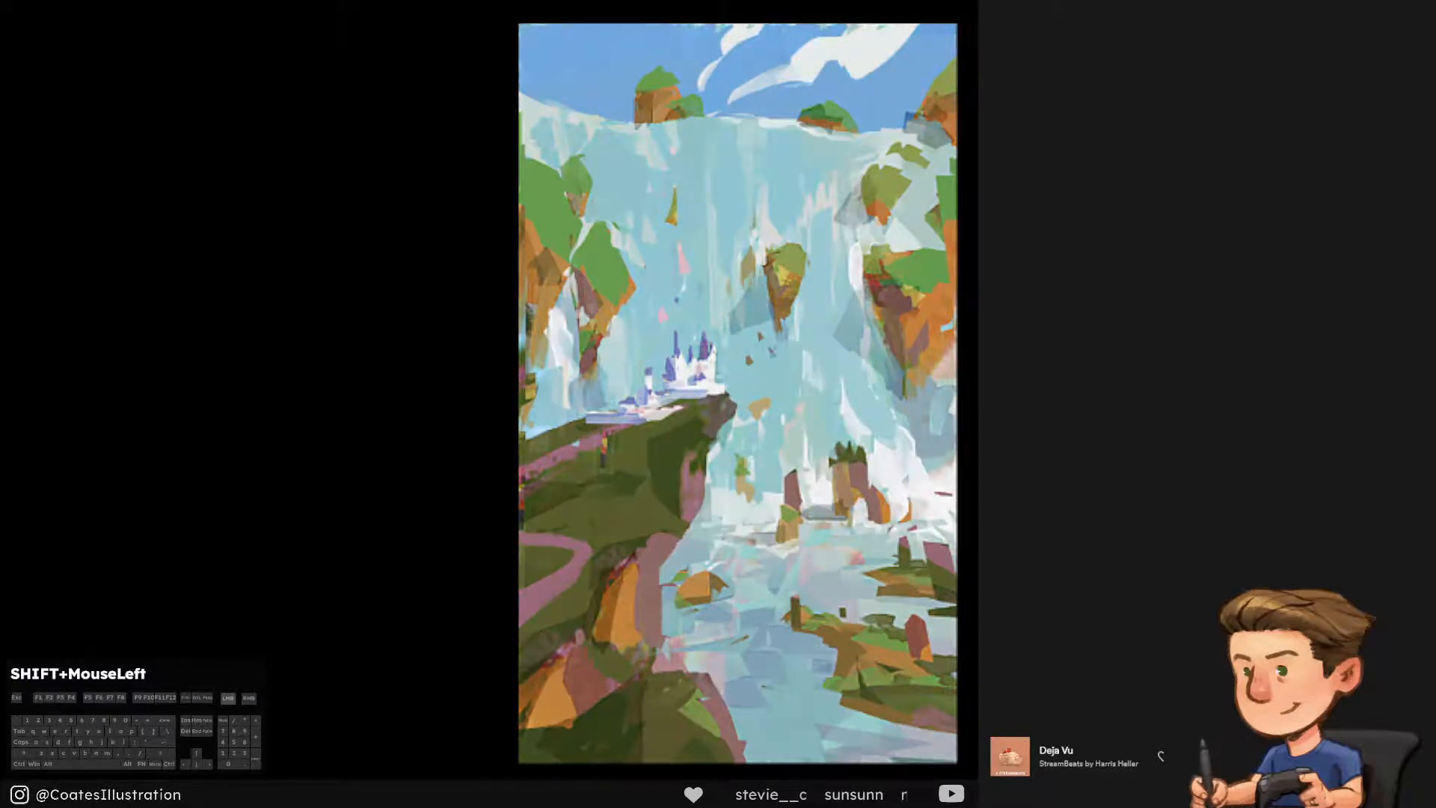
# Try light strokes down the waterfall above the castle and beside the left cliff, undoing them
pyautogui.press(']')
pyautogui.press(']')
pyautogui.press(']')
pyautogui.moveTo(736, 179)
pyautogui.mouseDown()
pyautogui.moveTo(709, 153)
pyautogui.moveTo(692, 411)
pyautogui.mouseUp()
pyautogui.hotkey('ctrl', 'alt', 'z')
pyautogui.press('[')
pyautogui.press('[')
pyautogui.press('[')
pyautogui.moveTo(627, 200)
pyautogui.mouseDown()
pyautogui.moveTo(627, 355)
pyautogui.moveTo(616, 224)
pyautogui.mouseUp()
pyautogui.hotkey('ctrl', 'alt', 'z')
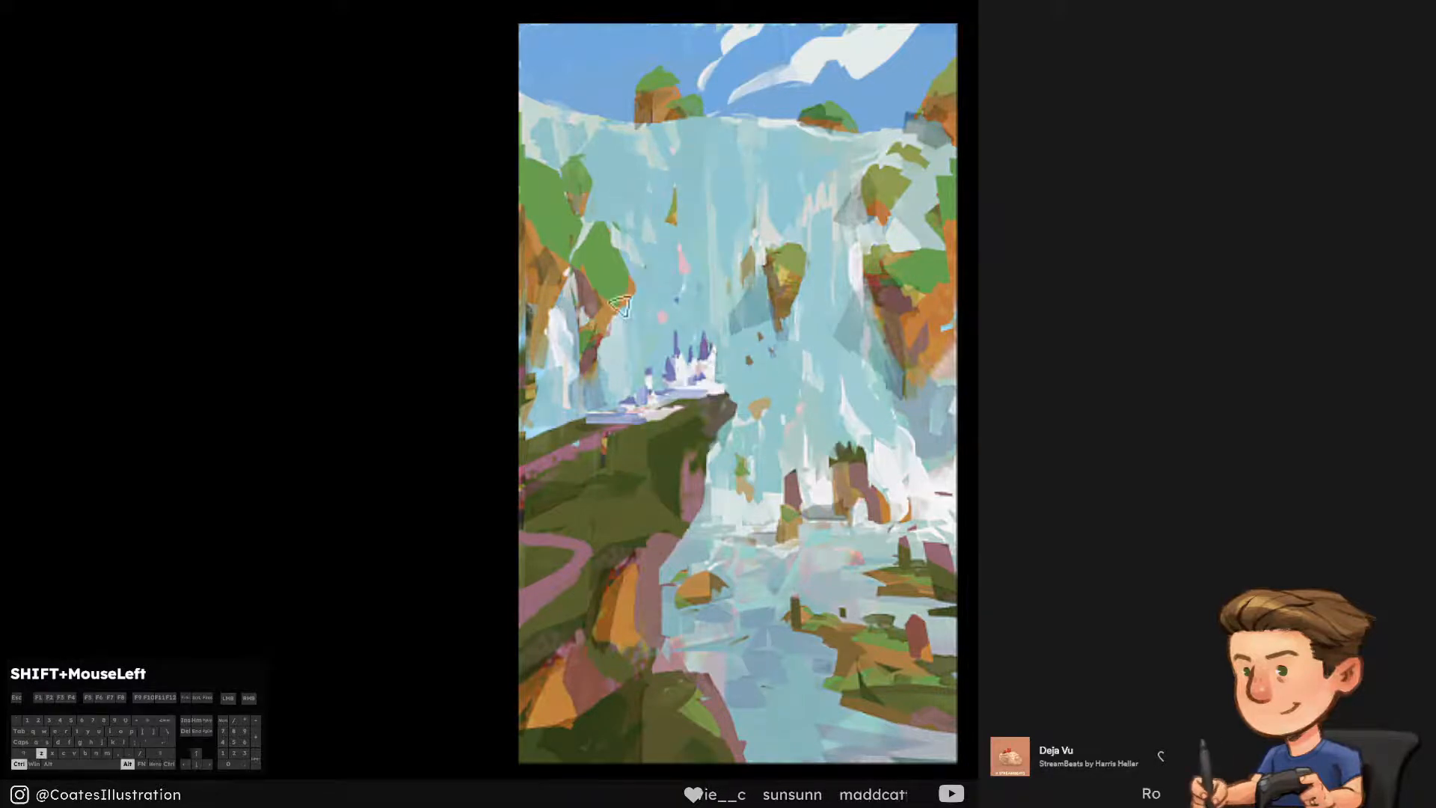
pyautogui.press(']')
pyautogui.press(']')
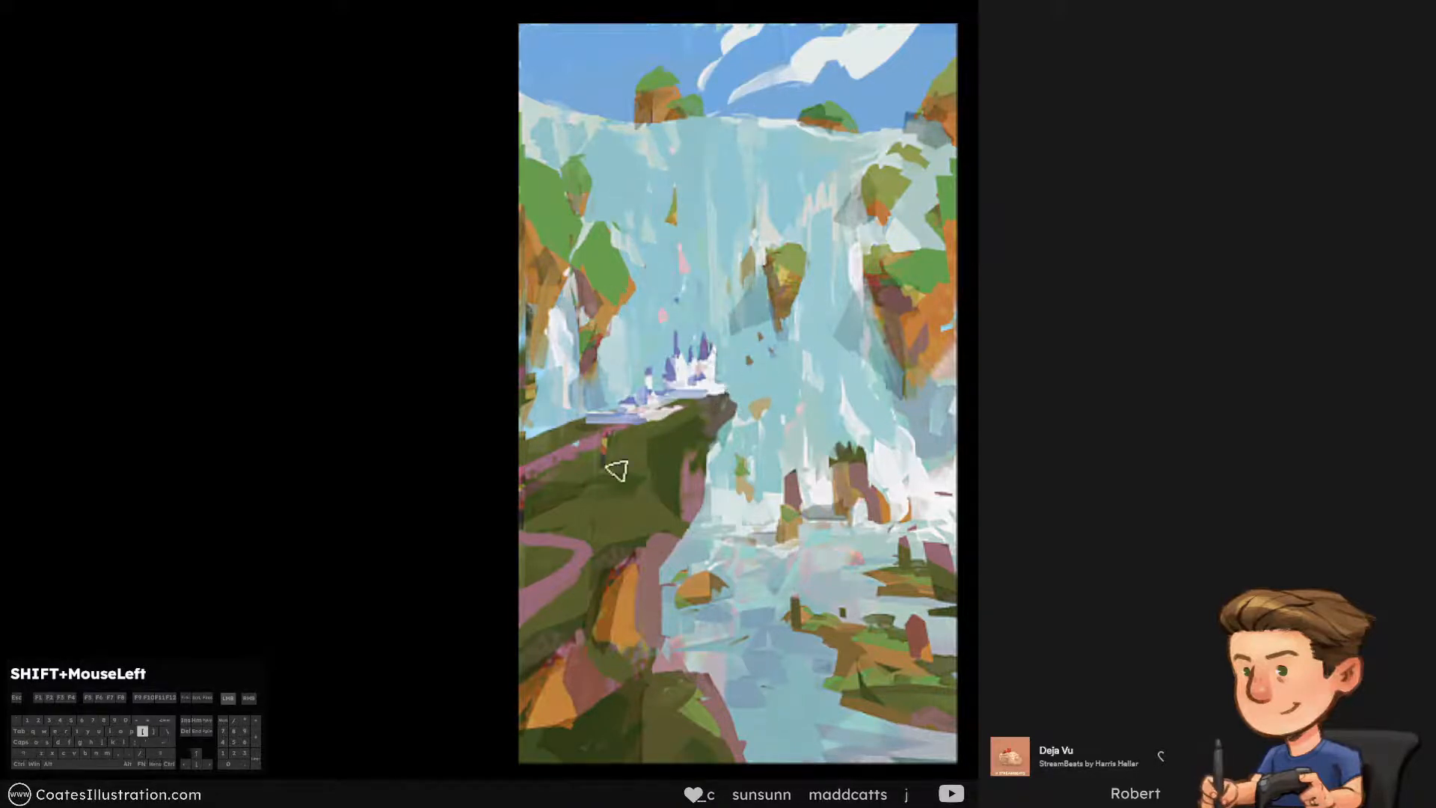
# Paint lighter green sunlit patches on the grassy slope between the two pink paths, undoing stray strokes
pyautogui.hotkey('ctrl', 'alt', 'z')
pyautogui.hotkey('ctrl', 'alt', 'z')
pyautogui.press('[')
pyautogui.press('[')
pyautogui.moveTo(565, 516); pyautogui.dragTo(653, 510)
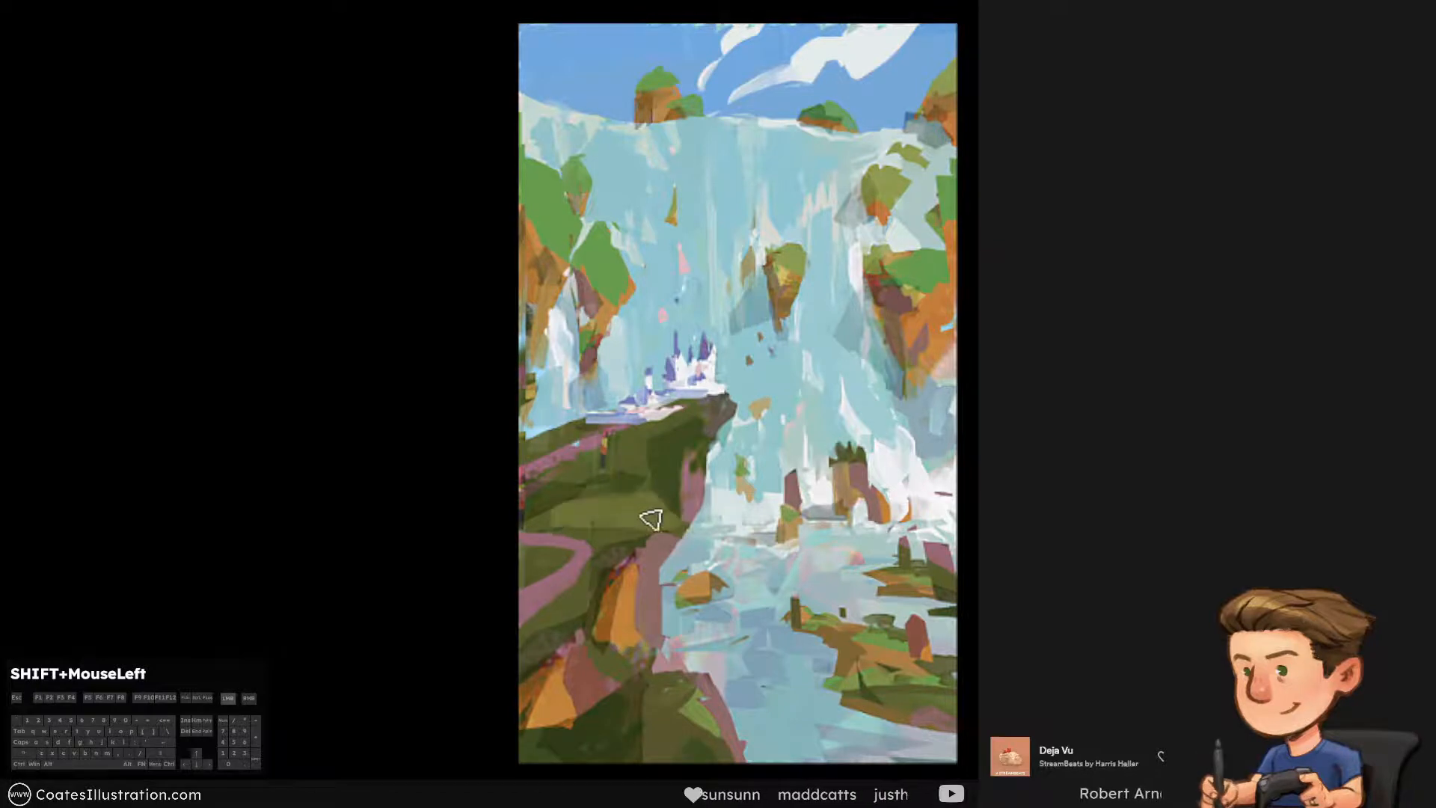
pyautogui.keyDown('alt'); pyautogui.click(586, 558); pyautogui.keyUp('alt')
pyautogui.moveTo(563, 519)
pyautogui.mouseDown()
pyautogui.moveTo(673, 522)
pyautogui.moveTo(572, 524)
pyautogui.mouseUp()
pyautogui.hotkey('ctrl', 'alt', 'z')
pyautogui.press(']')
pyautogui.press(']')
pyautogui.keyDown('alt'); pyautogui.click(648, 514); pyautogui.keyUp('alt')
# Brighten the foreground grass beside the river with a light stroke, undoing the excess
pyautogui.moveTo(644, 720); pyautogui.dragTo(727, 755)
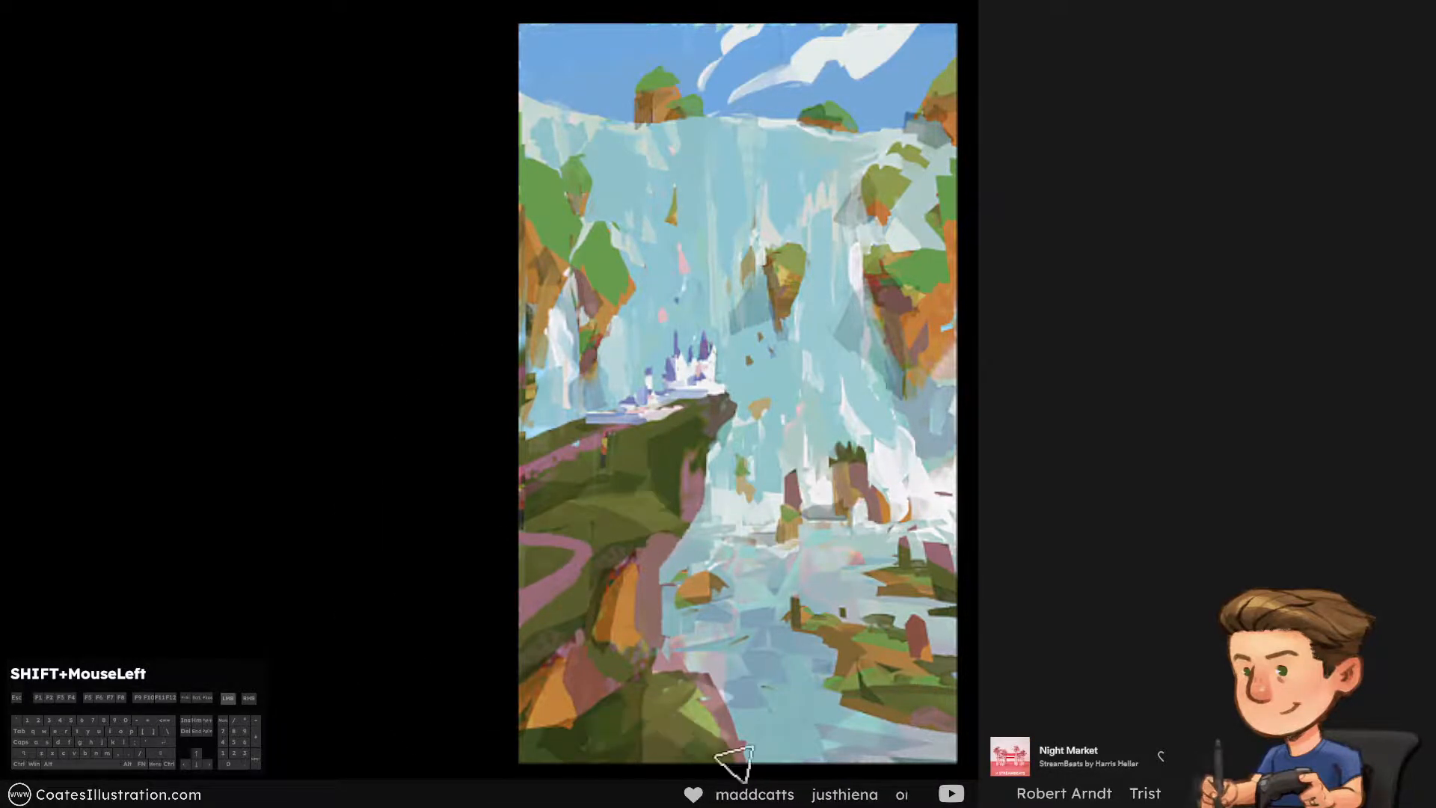
pyautogui.hotkey('ctrl', 'alt', 'z')
pyautogui.press('[')
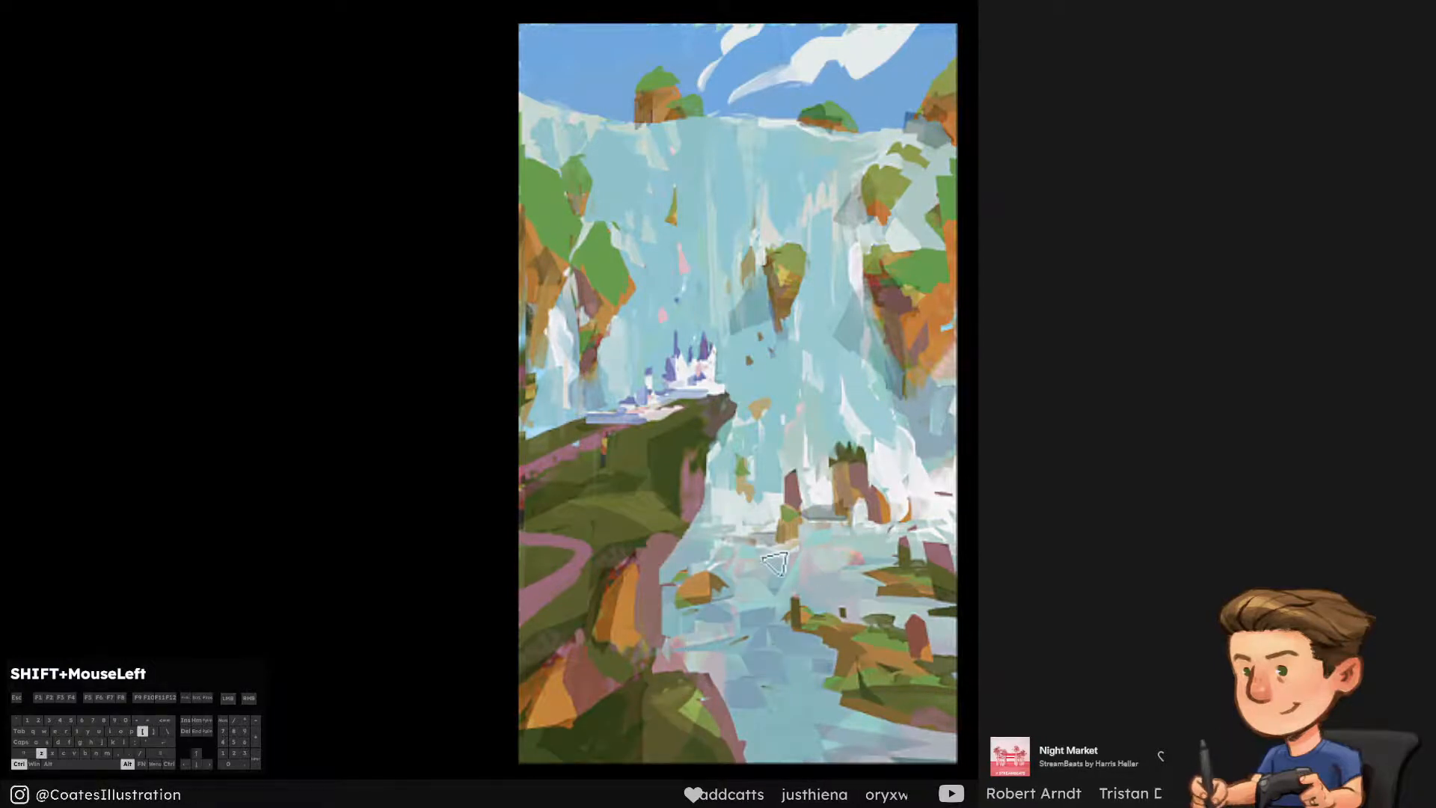
# Paint bright light patches across the river around the grassy rock islands and carve them into angular ripples
pyautogui.moveTo(778, 640)
pyautogui.mouseDown()
pyautogui.moveTo(740, 650)
pyautogui.moveTo(807, 669)
pyautogui.moveTo(908, 634)
pyautogui.mouseUp()
pyautogui.keyDown('alt'); pyautogui.click(714, 594); pyautogui.keyUp('alt')
pyautogui.moveTo(808, 607); pyautogui.dragTo(688, 587)
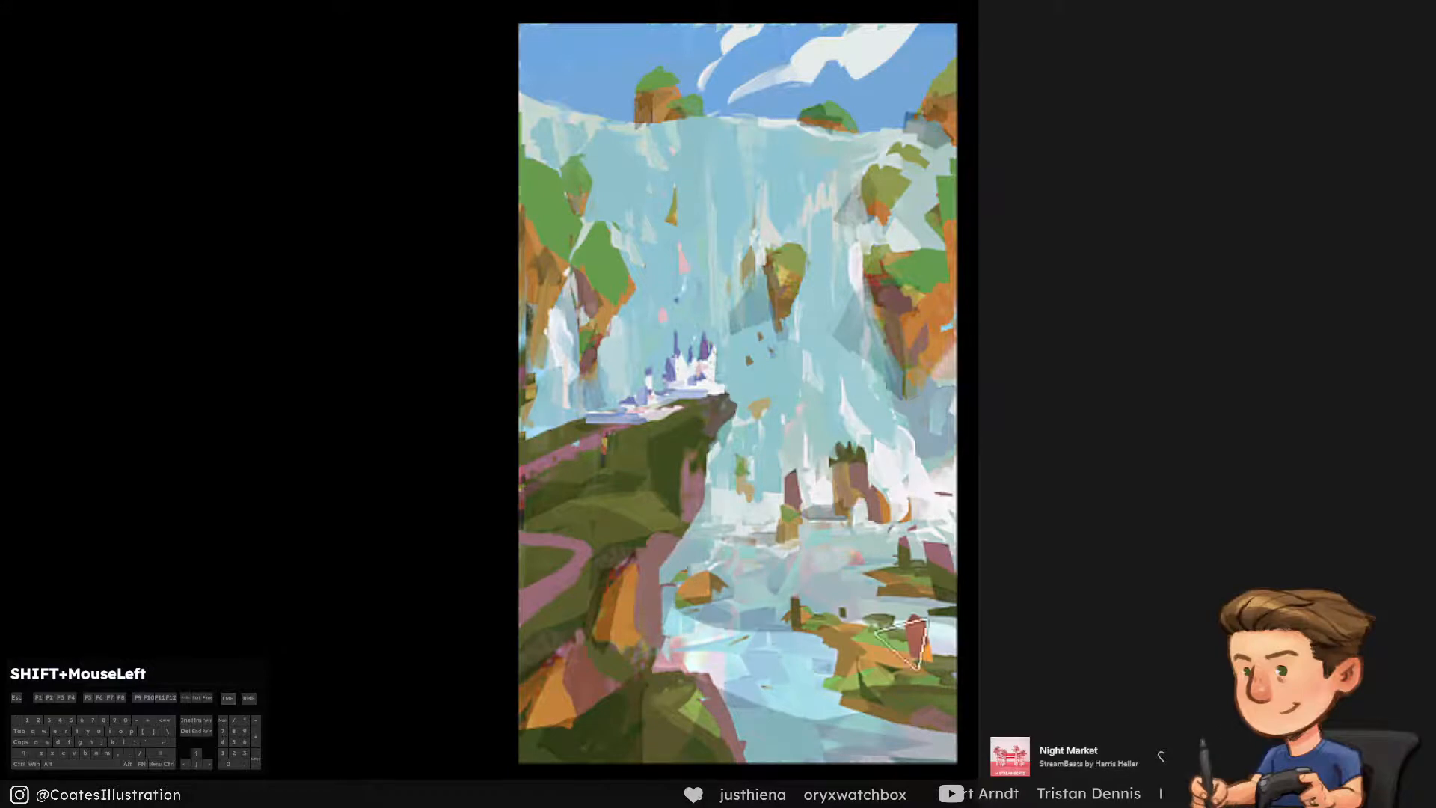
pyautogui.moveTo(838, 649); pyautogui.dragTo(851, 691)
pyautogui.hotkey('ctrl', 'alt', 'z')
pyautogui.press('[')
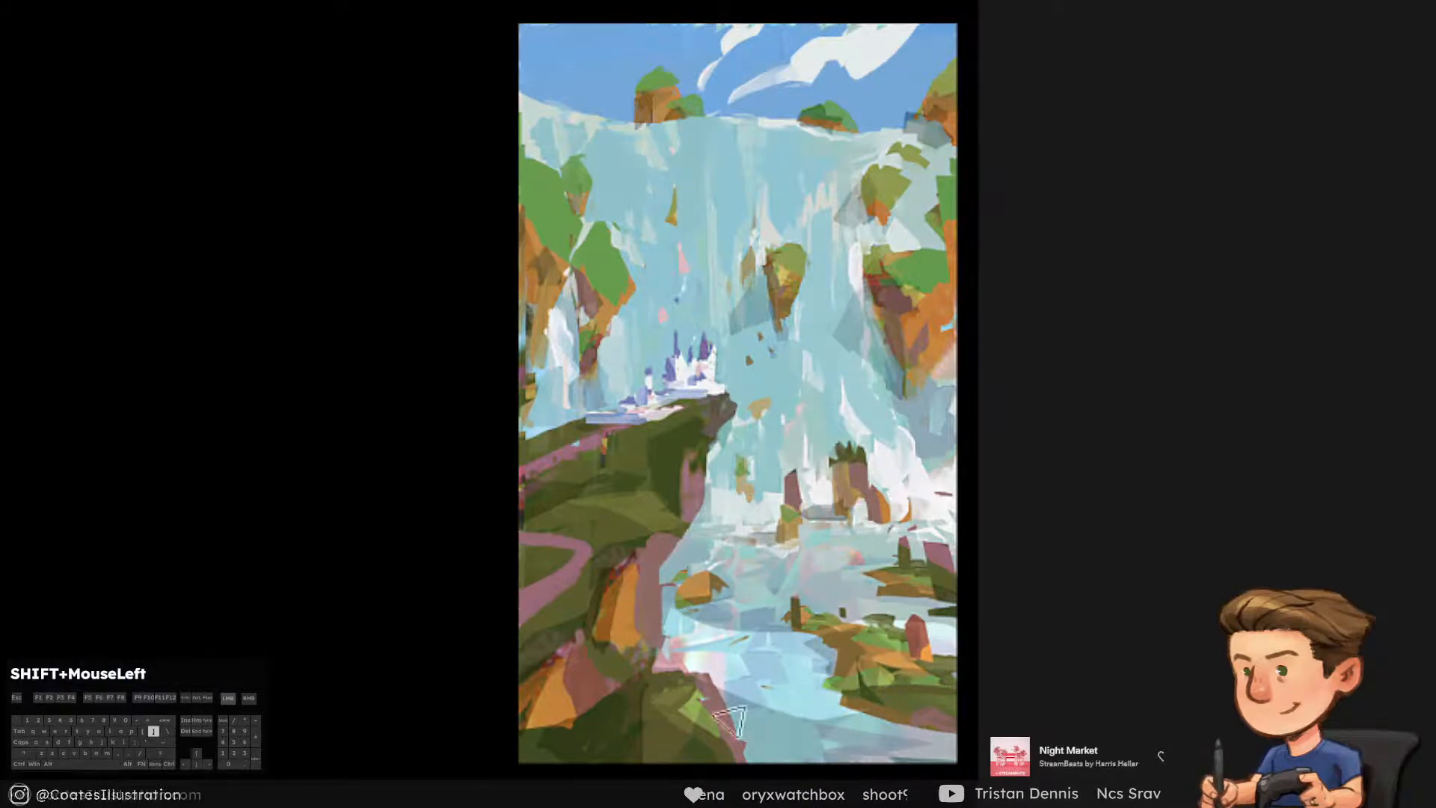
pyautogui.press(']')
pyautogui.moveTo(729, 673); pyautogui.dragTo(785, 695)
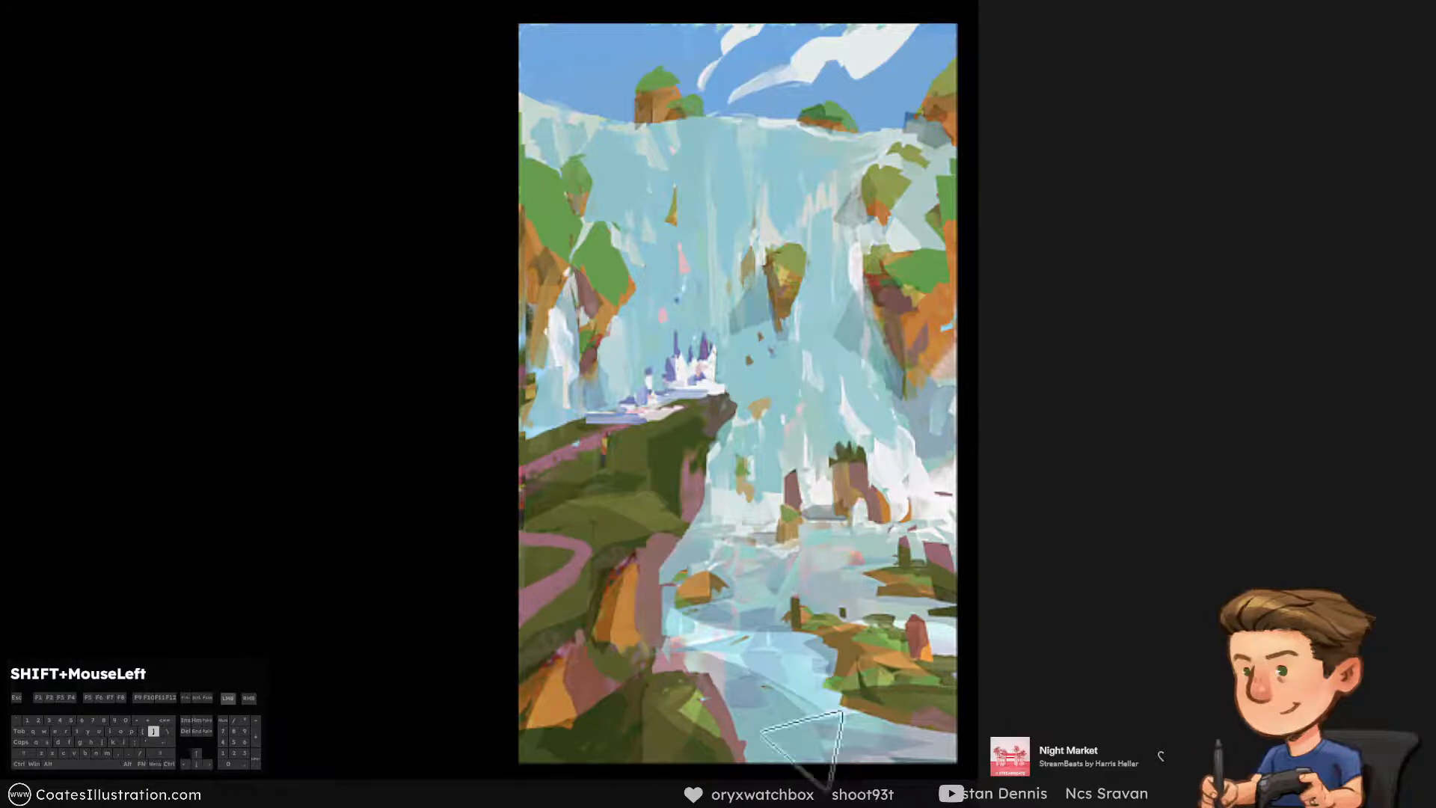
pyautogui.moveTo(677, 624)
pyautogui.mouseDown()
pyautogui.moveTo(800, 632)
pyautogui.moveTo(819, 677)
pyautogui.moveTo(808, 643)
pyautogui.mouseUp()
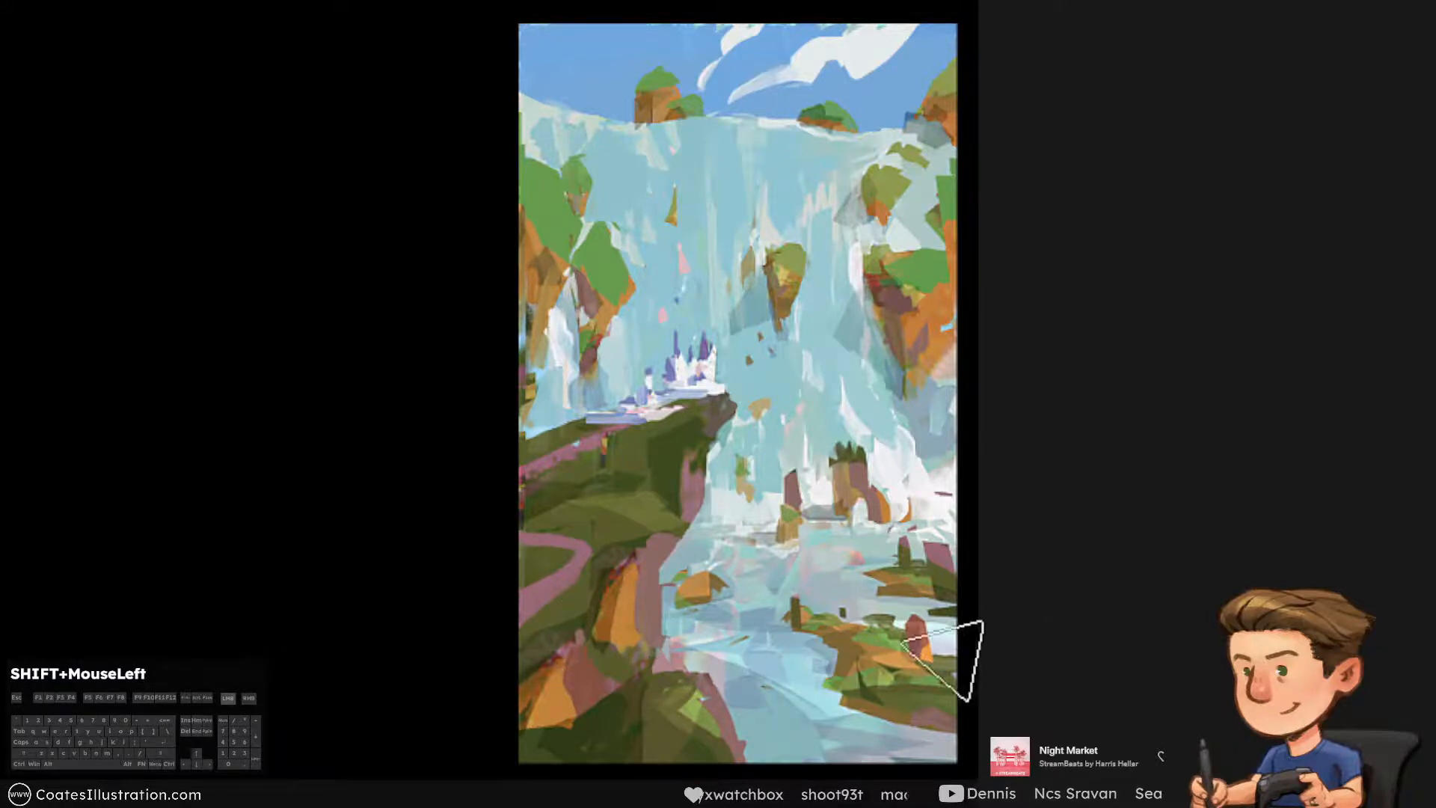
# Paint thin highlights along the foam line at the waterfall's base and in the spray by the right-hand rocks
pyautogui.press('[')
pyautogui.press('[')
pyautogui.press('[')
pyautogui.moveTo(680, 550); pyautogui.dragTo(981, 534)
pyautogui.hotkey('ctrl', 'alt', 'z')
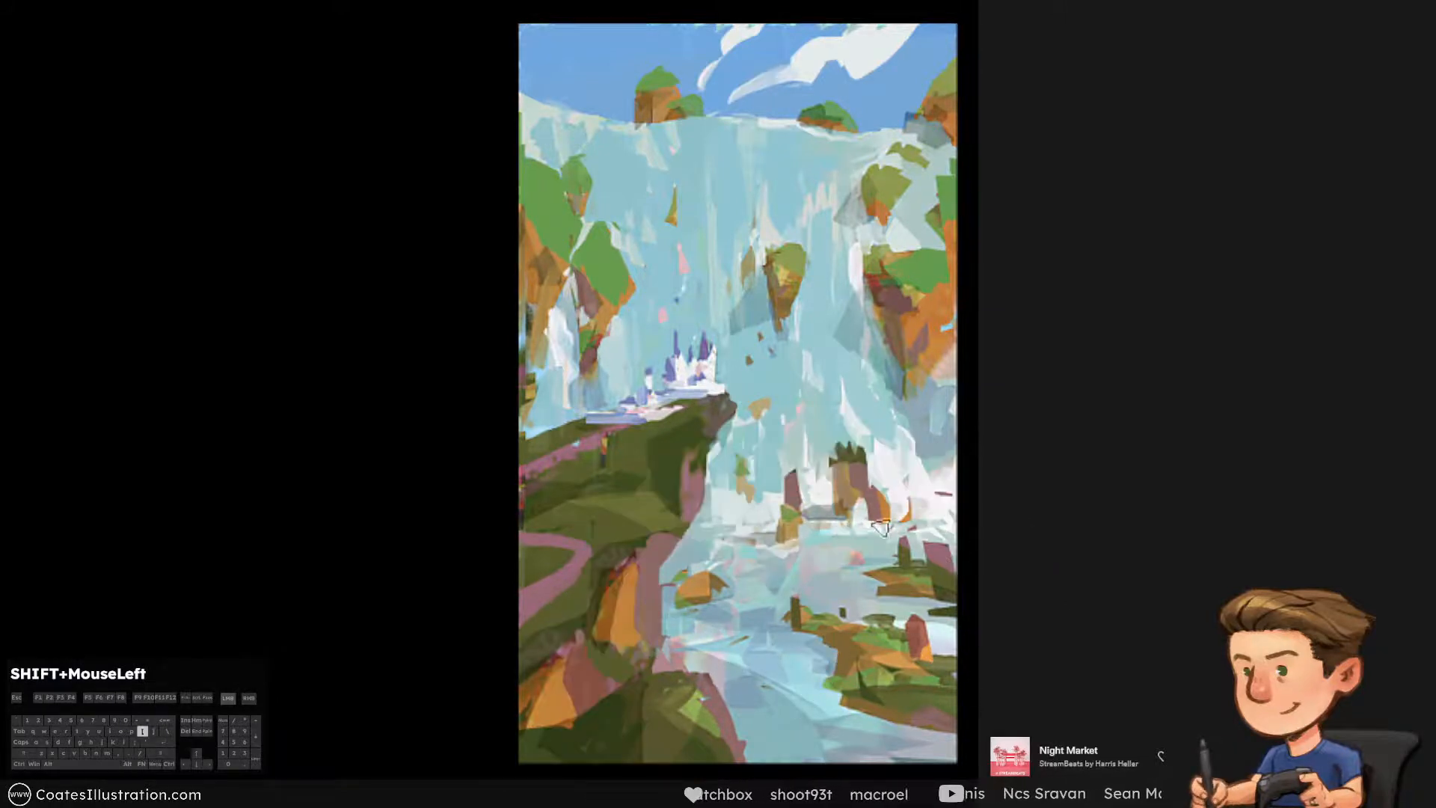
pyautogui.moveTo(909, 465); pyautogui.dragTo(924, 472)
pyautogui.hotkey('ctrl', 'alt', 'z')
pyautogui.press('[')
pyautogui.press(']')
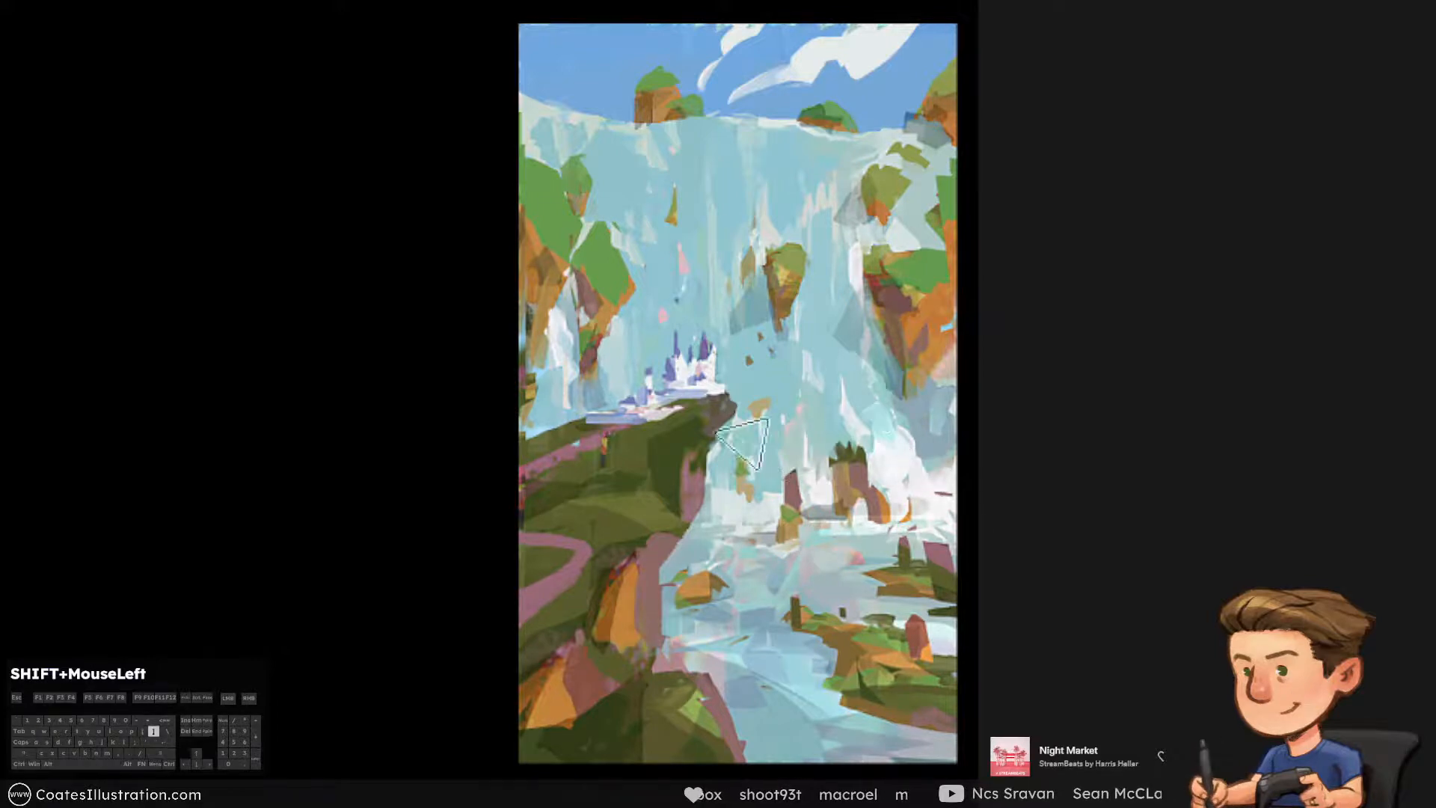
# Paint light strokes in the falls beneath the cliff tip and down the small waterfall on the left cliff
pyautogui.moveTo(740, 445); pyautogui.dragTo(759, 511)
pyautogui.hotkey('ctrl', 'alt', 'z')
pyautogui.press('[')
pyautogui.moveTo(564, 281); pyautogui.dragTo(565, 411)
pyautogui.hotkey('ctrl', 'alt', 'z')
# Brighten the waterfall's crest with light strokes along its top edge
pyautogui.press(']')
pyautogui.press(']')
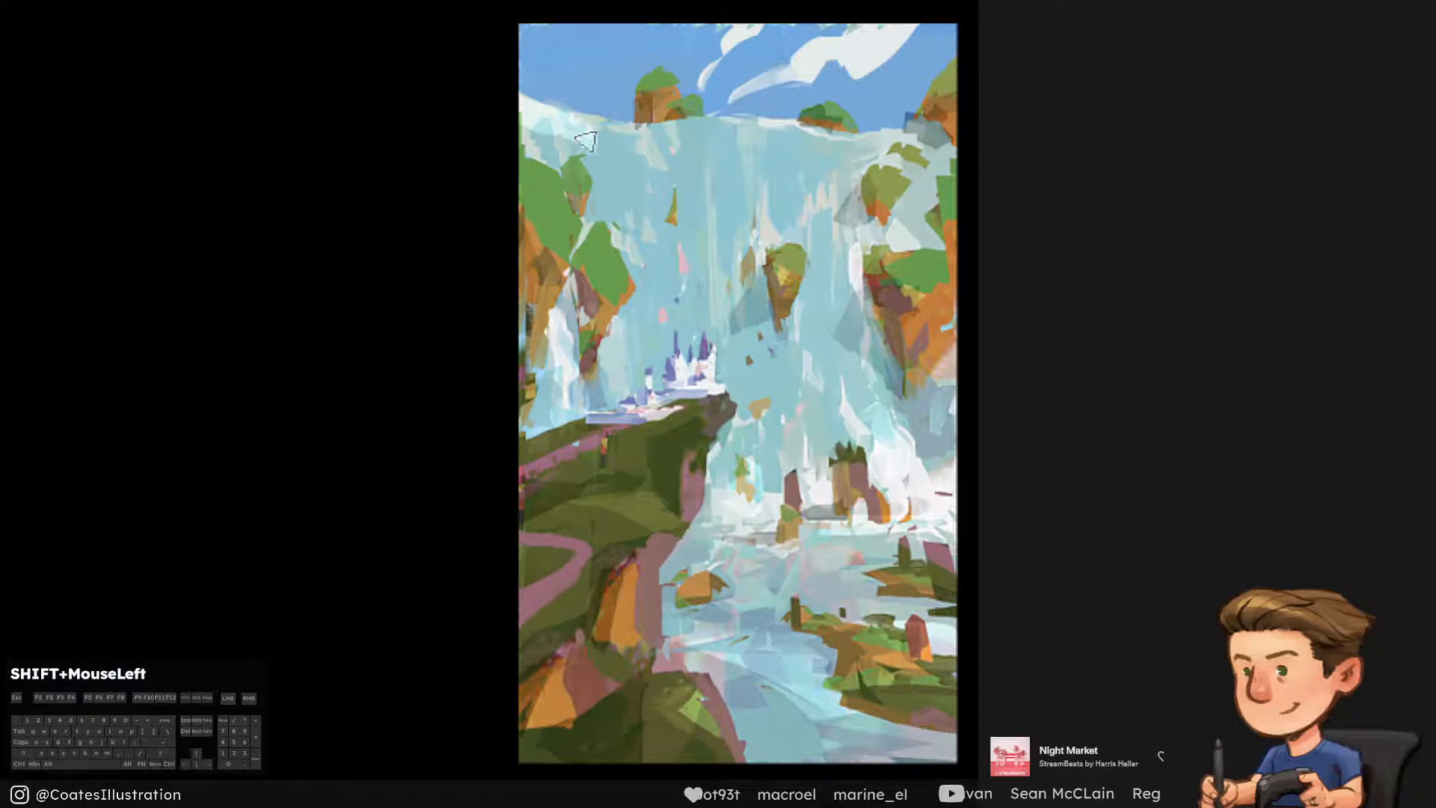
pyautogui.press('[')
pyautogui.press('[')
pyautogui.hotkey('ctrl', 'alt', 'z')
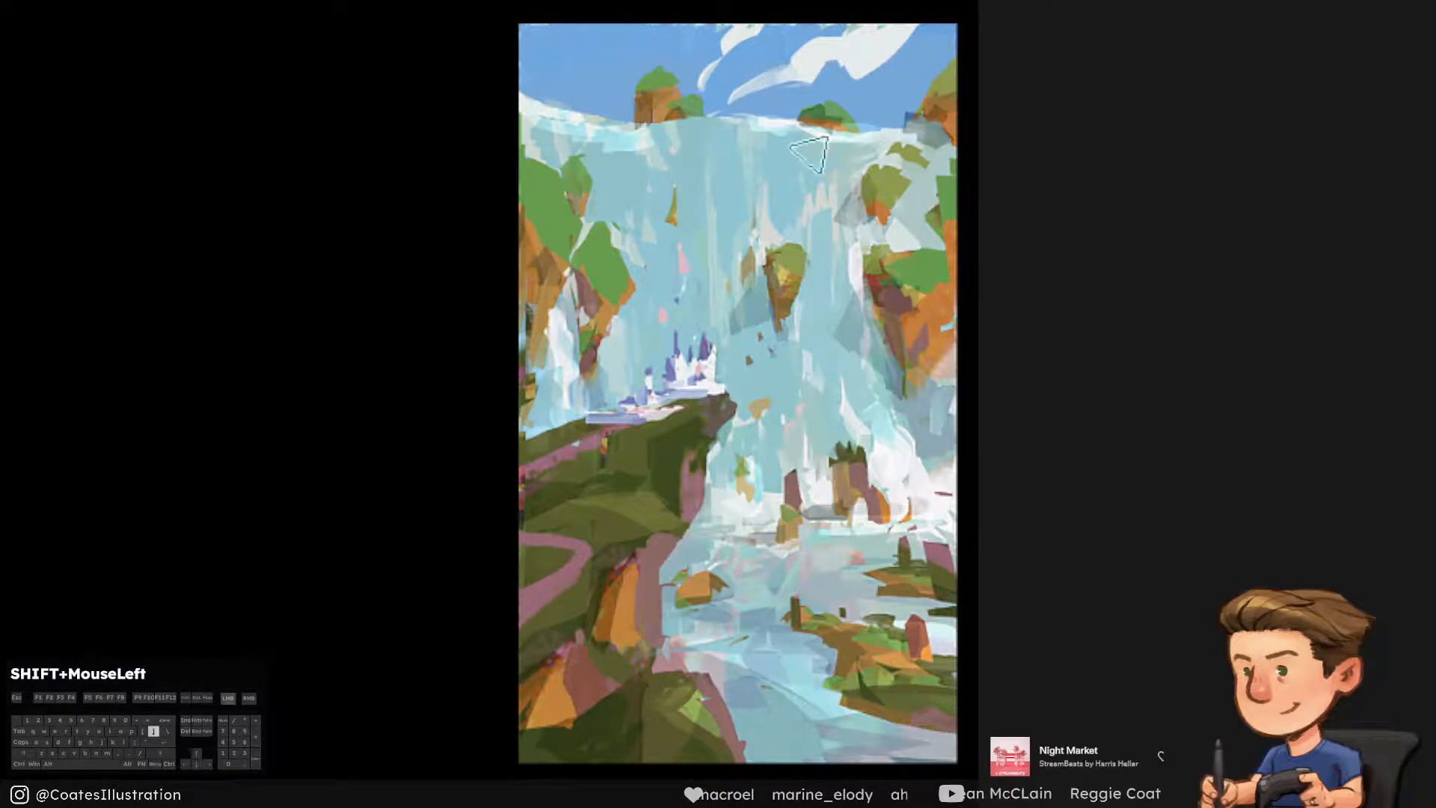
# Paint long bright vertical streaks down the falls between the central rock and the right cliff, redoing the first attempts
pyautogui.press(']')
pyautogui.moveTo(815, 162); pyautogui.dragTo(842, 277)
pyautogui.hotkey('ctrl', 'alt', 'z')
# Paint long bright vertical streaks down the falls behind the castle, from the crest toward the towers
pyautogui.hotkey('ctrl', 'alt', 'z')
pyautogui.moveTo(816, 176)
pyautogui.mouseDown()
pyautogui.moveTo(842, 355)
pyautogui.moveTo(796, 295)
pyautogui.mouseUp()
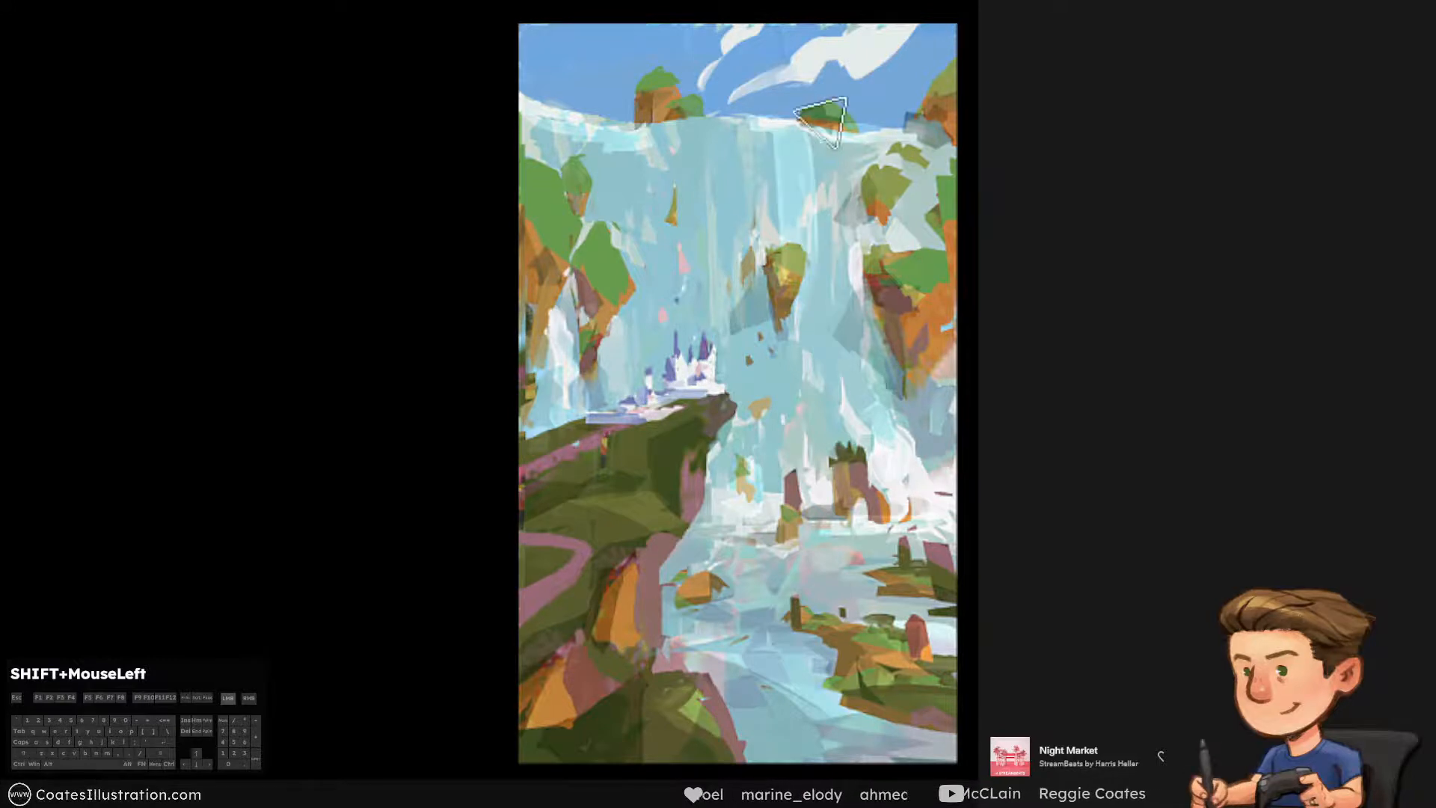
pyautogui.moveTo(822, 135); pyautogui.dragTo(836, 351)
pyautogui.moveTo(854, 169); pyautogui.dragTo(857, 378)
pyautogui.moveTo(631, 165); pyautogui.dragTo(649, 385)
pyautogui.hotkey('ctrl', 'alt', 'z')
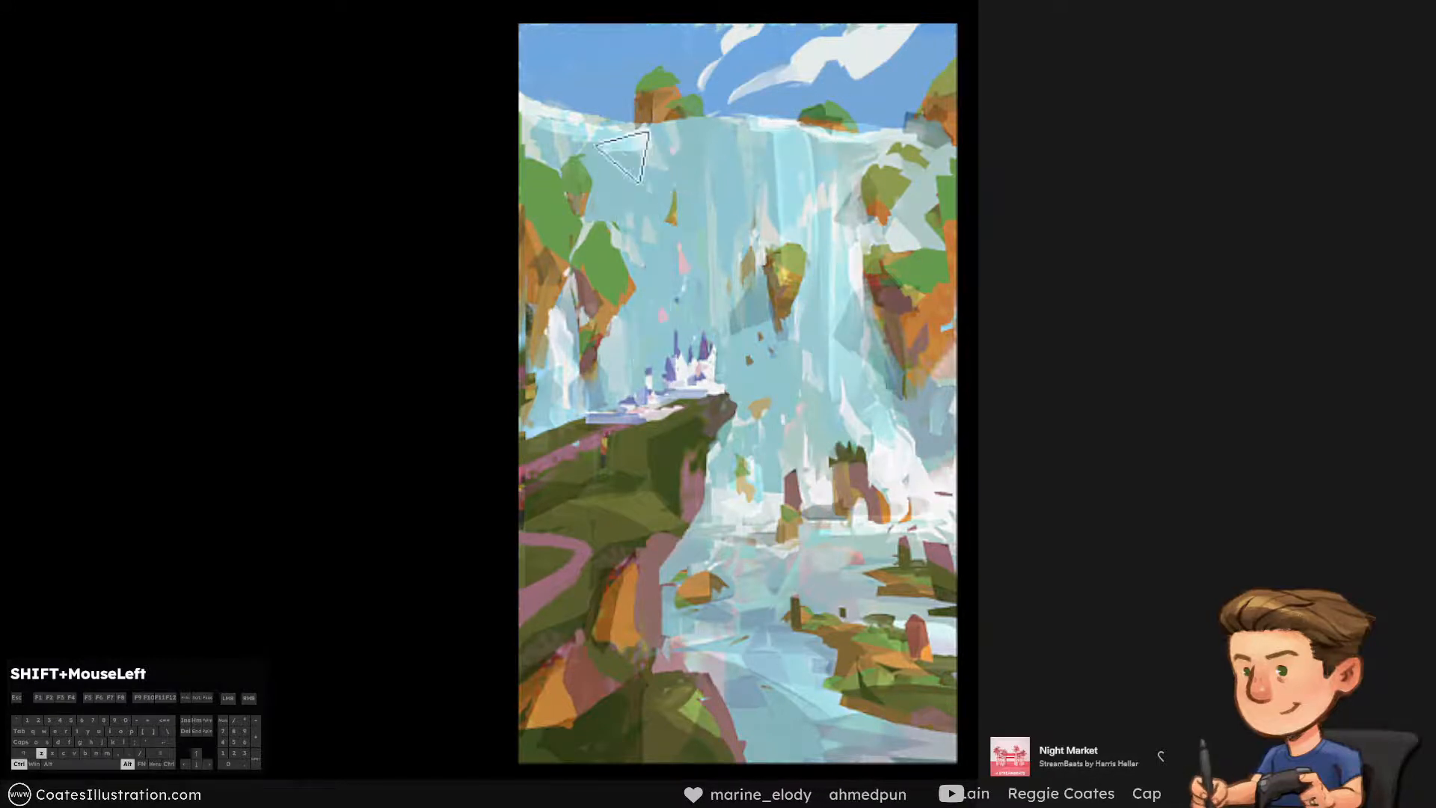
pyautogui.moveTo(619, 154); pyautogui.dragTo(634, 318)
pyautogui.moveTo(632, 125); pyautogui.dragTo(649, 335)
pyautogui.moveTo(652, 153); pyautogui.dragTo(687, 398)
pyautogui.moveTo(698, 112); pyautogui.dragTo(716, 369)
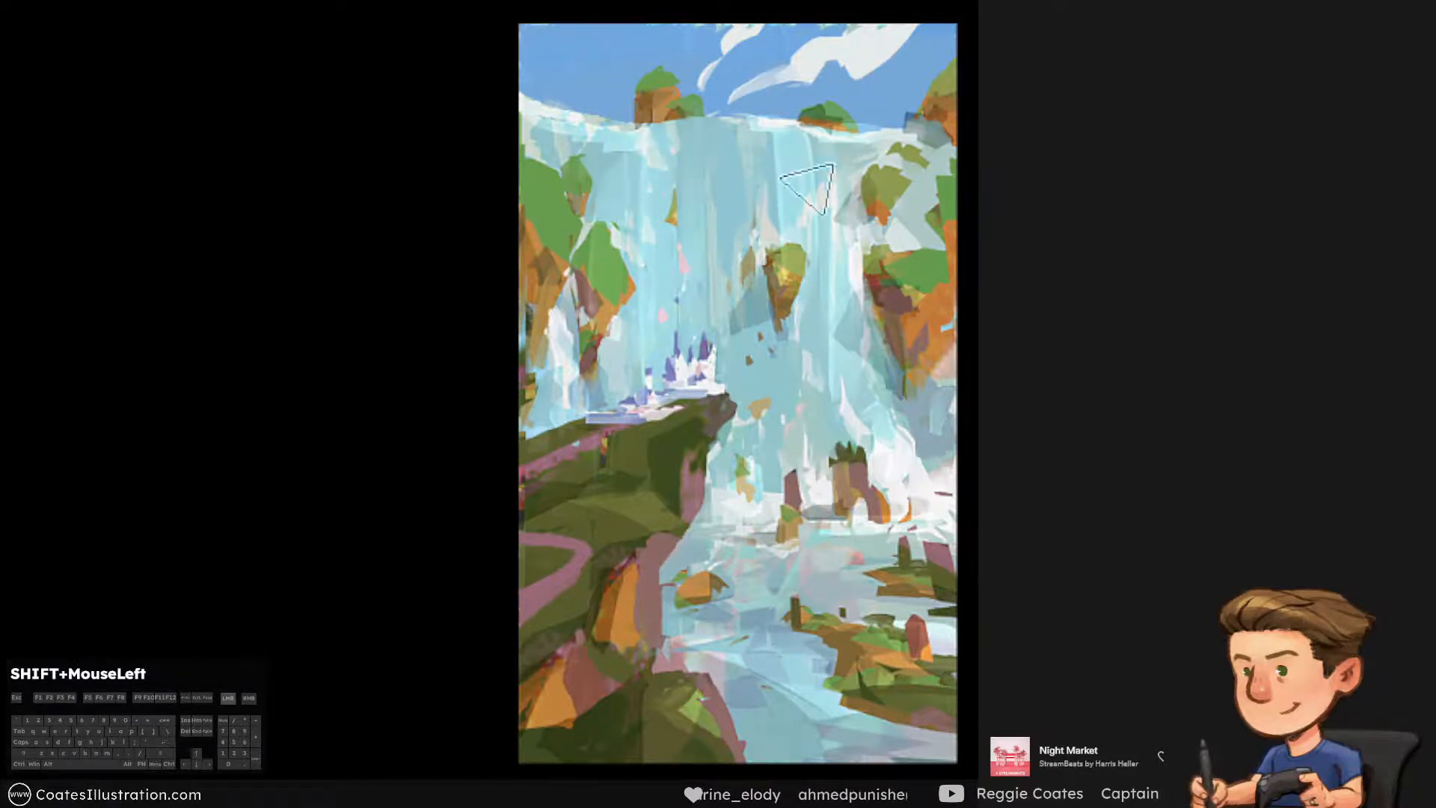
# Paint bright streaks above the central rock and down the lower falls to its right, undoing stray strokes
pyautogui.moveTo(752, 107); pyautogui.dragTo(773, 329)
pyautogui.hotkey('ctrl', 'alt', 'z')
pyautogui.moveTo(759, 121); pyautogui.dragTo(775, 284)
pyautogui.press(']')
pyautogui.moveTo(830, 329); pyautogui.dragTo(828, 474)
pyautogui.hotkey('ctrl', 'alt', 'z')
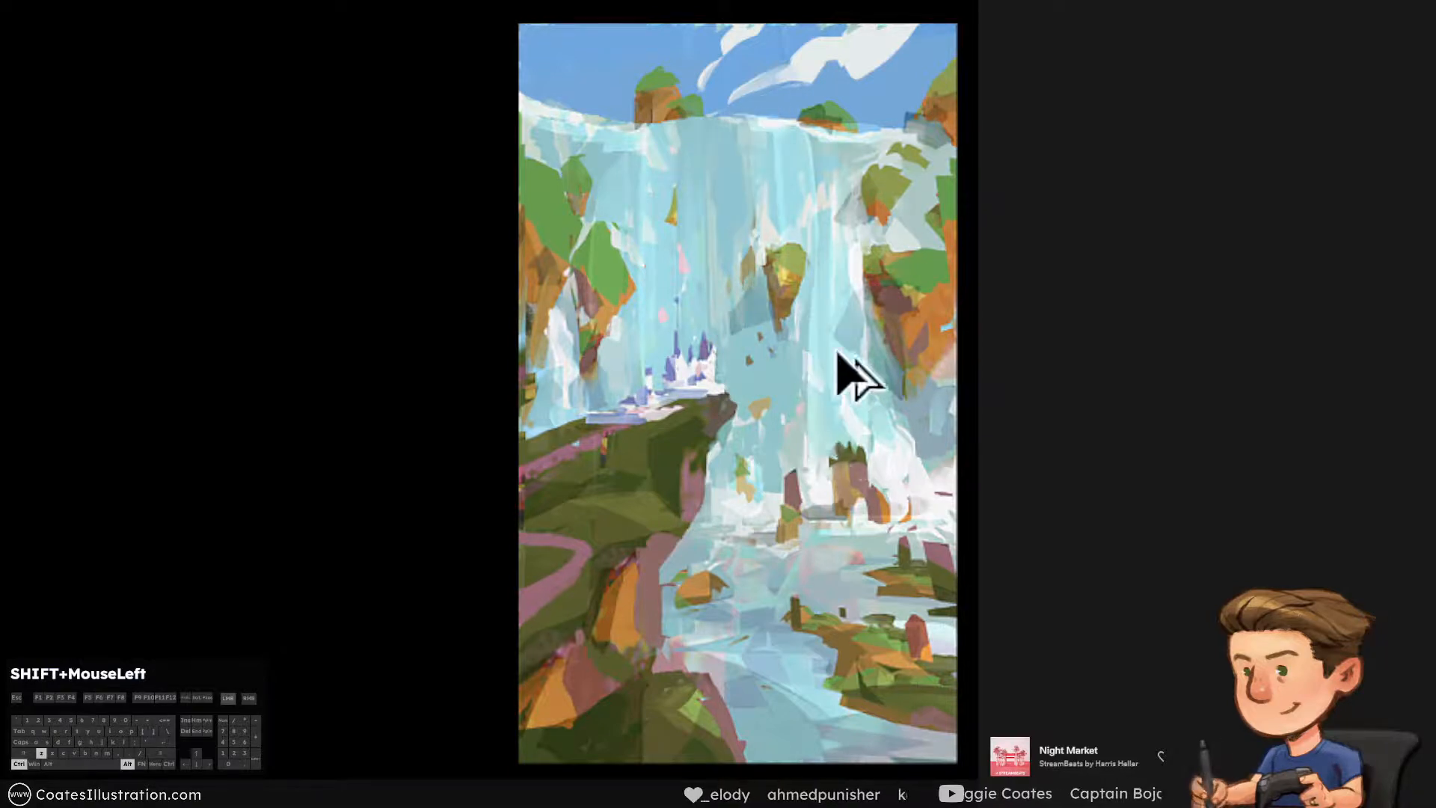
# Try long light vertical streaks above the castle and beside the right cliff, undoing each attempt
pyautogui.moveTo(686, 106); pyautogui.dragTo(690, 336)
pyautogui.moveTo(701, 141); pyautogui.dragTo(695, 348)
pyautogui.hotkey('ctrl', 'alt', 'z')
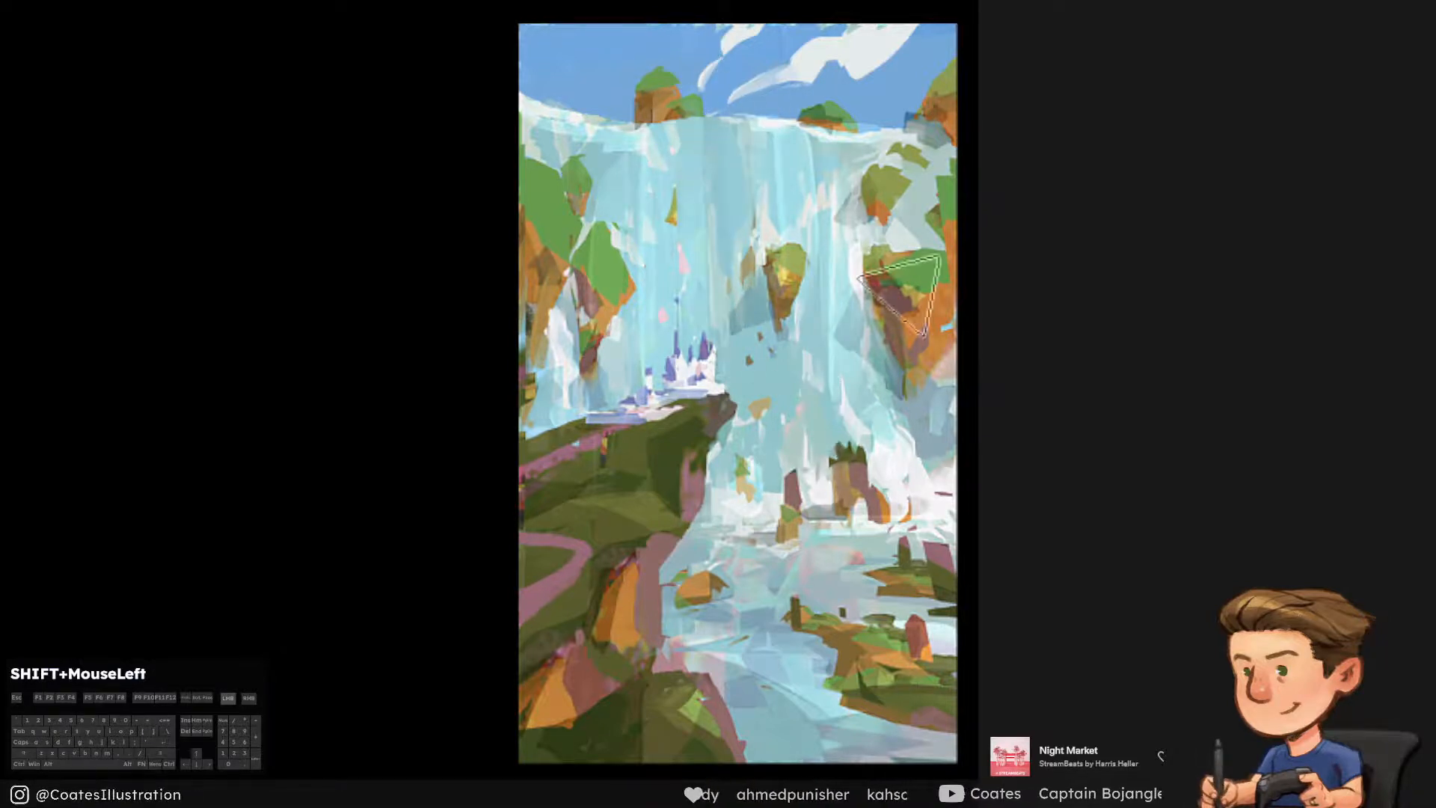
pyautogui.moveTo(835, 166); pyautogui.dragTo(831, 418)
pyautogui.hotkey('ctrl', 'alt', 'z')
# Try vertical streaks down the lower falls beside the castle cliff and above the arched rock, undoing both
pyautogui.hotkey('ctrl', 'alt', 'z')
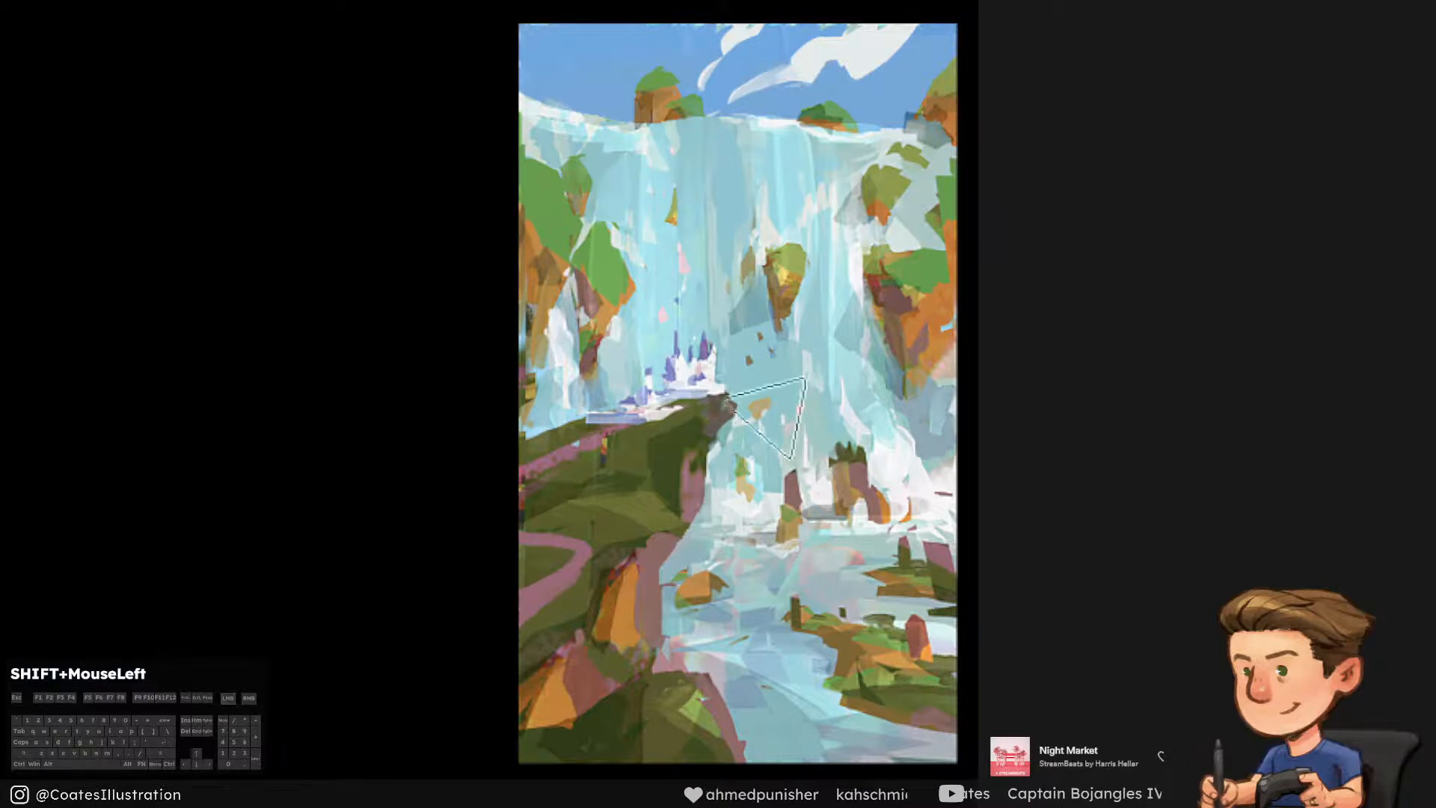
pyautogui.moveTo(737, 321); pyautogui.dragTo(739, 552)
pyautogui.hotkey('ctrl', 'alt', 'z')
pyautogui.press('[')
pyautogui.moveTo(841, 265)
pyautogui.mouseDown()
pyautogui.moveTo(836, 493)
pyautogui.moveTo(839, 476)
pyautogui.mouseUp()
# Try a long vertical streak and a slanted stroke along the edge of the right cliff, undoing both
pyautogui.hotkey('ctrl', 'alt', 'z')
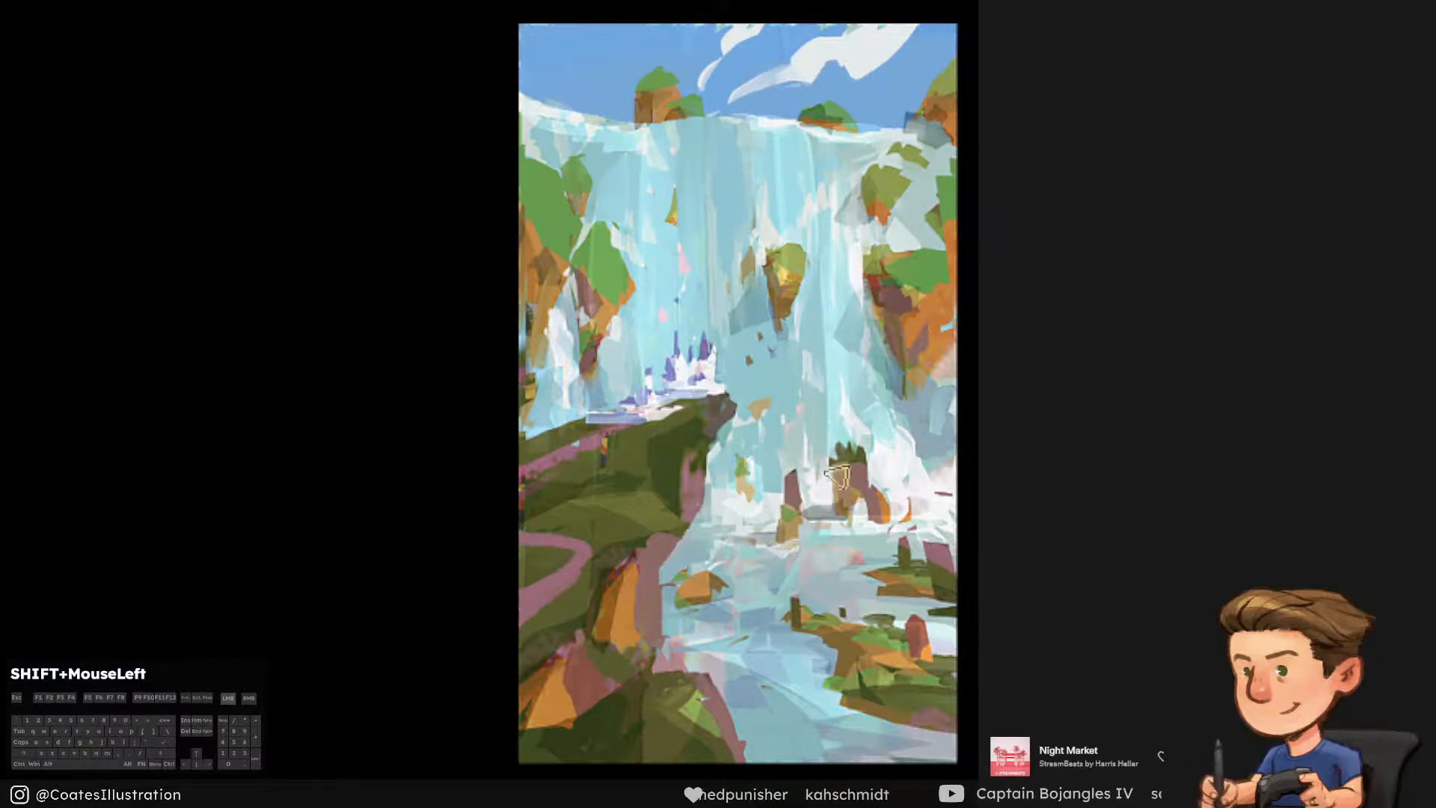
pyautogui.keyDown('alt'); pyautogui.click(797, 389); pyautogui.keyUp('alt')
pyautogui.moveTo(846, 200); pyautogui.dragTo(847, 446)
pyautogui.press(']')
pyautogui.hotkey('ctrl', 'alt', 'z')
pyautogui.moveTo(862, 251)
pyautogui.mouseDown()
pyautogui.moveTo(865, 340)
pyautogui.moveTo(886, 381)
pyautogui.mouseUp()
# Paint light streaks down the falls between the central rock and the right cliff, undoing the unwanted ones
pyautogui.hotkey('ctrl', 'alt', 'z')
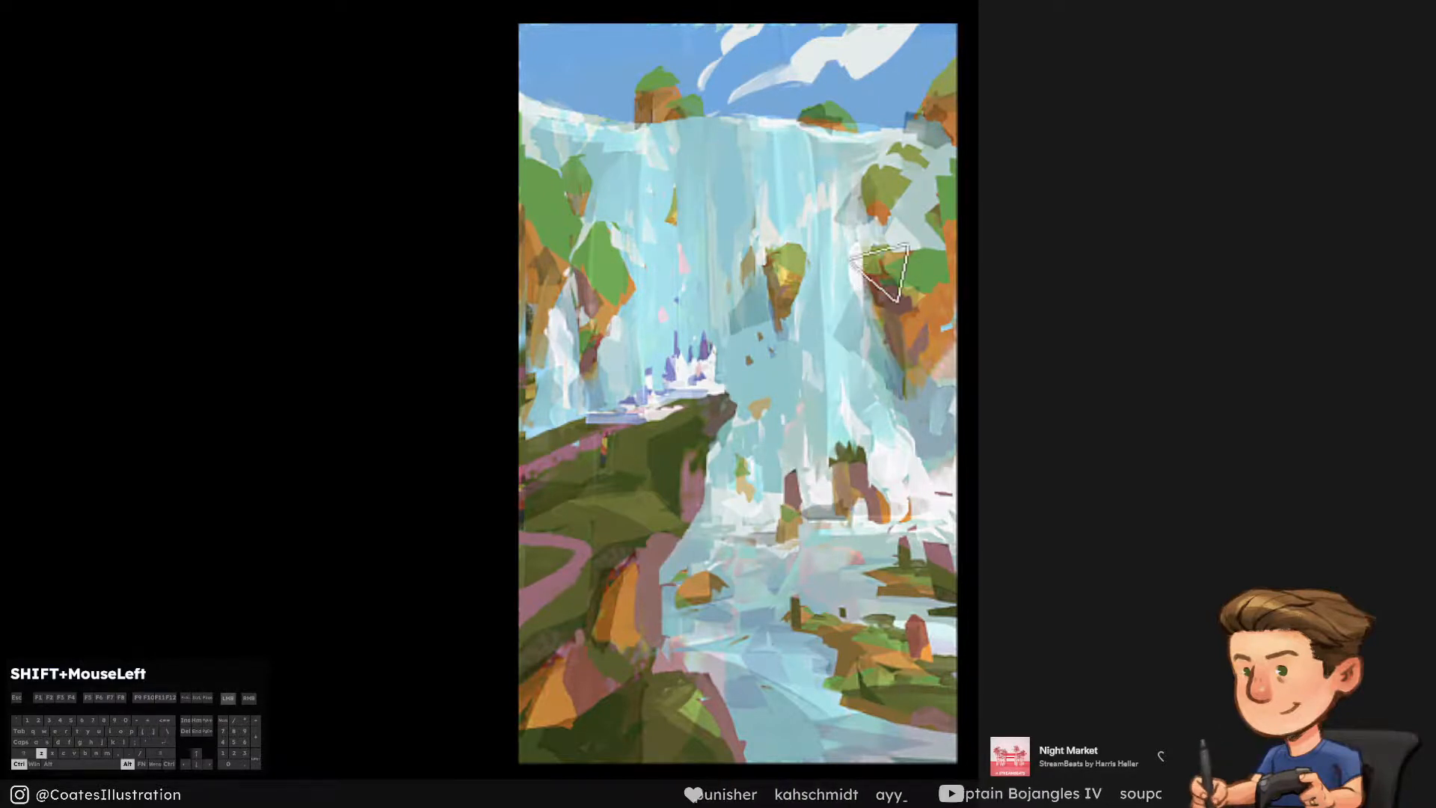
pyautogui.moveTo(809, 146); pyautogui.dragTo(812, 374)
pyautogui.press(']')
pyautogui.hotkey('ctrl', 'alt', 'z')
pyautogui.moveTo(856, 325)
pyautogui.mouseDown()
pyautogui.moveTo(856, 388)
pyautogui.moveTo(877, 366)
pyautogui.mouseUp()
pyautogui.moveTo(825, 180); pyautogui.dragTo(832, 374)
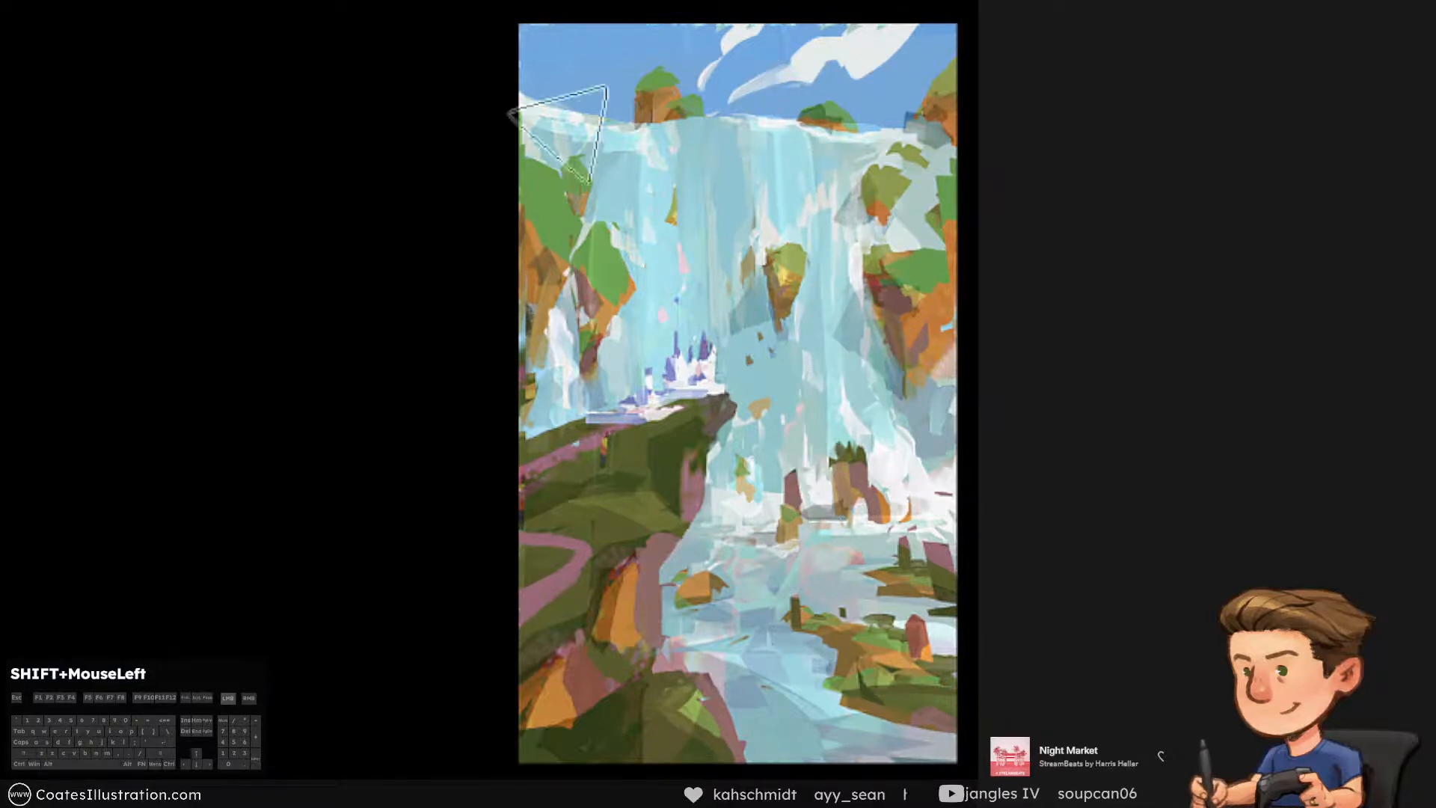
pyautogui.press('[')
pyautogui.press('[')
pyautogui.press('[')
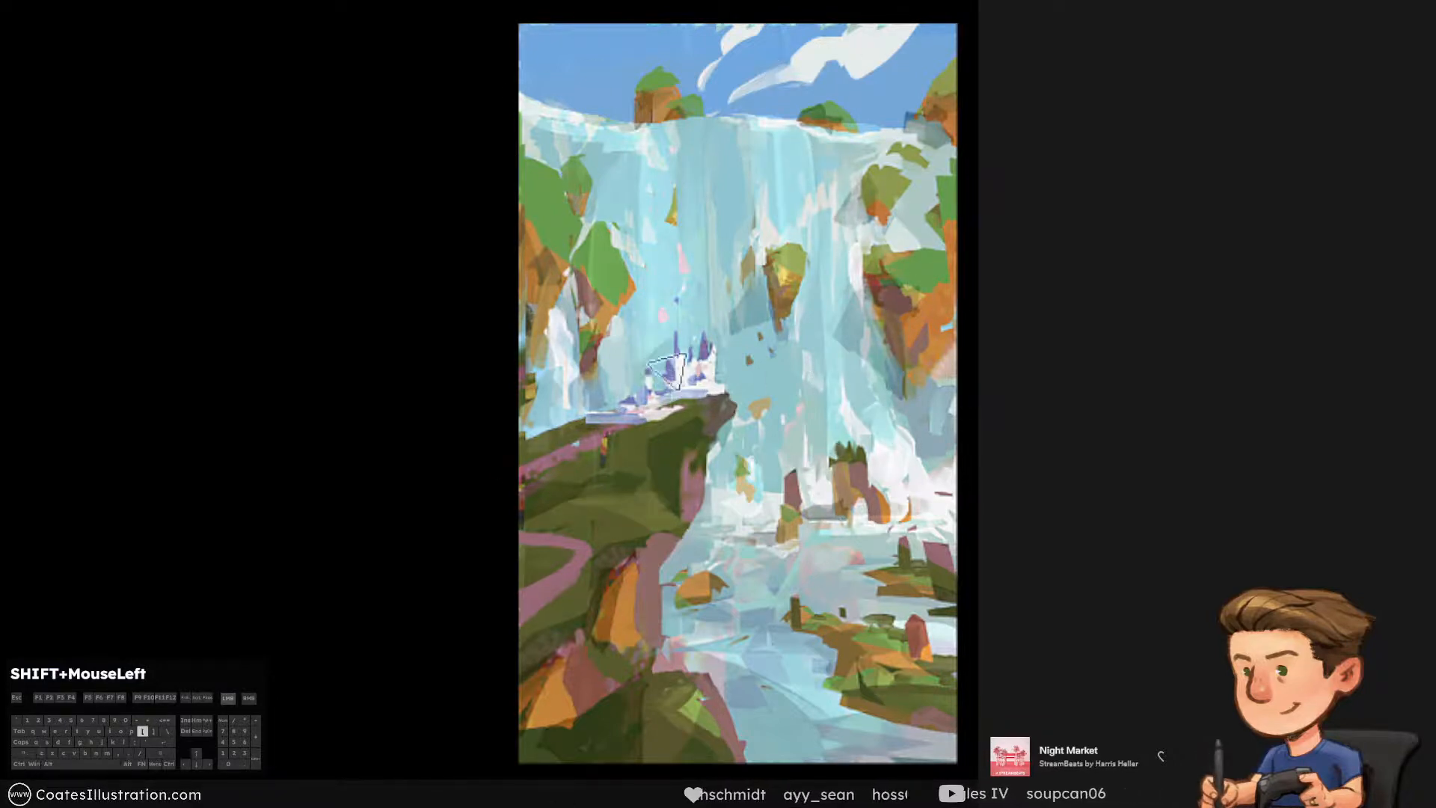
pyautogui.hotkey('ctrl', 'alt', 'z')
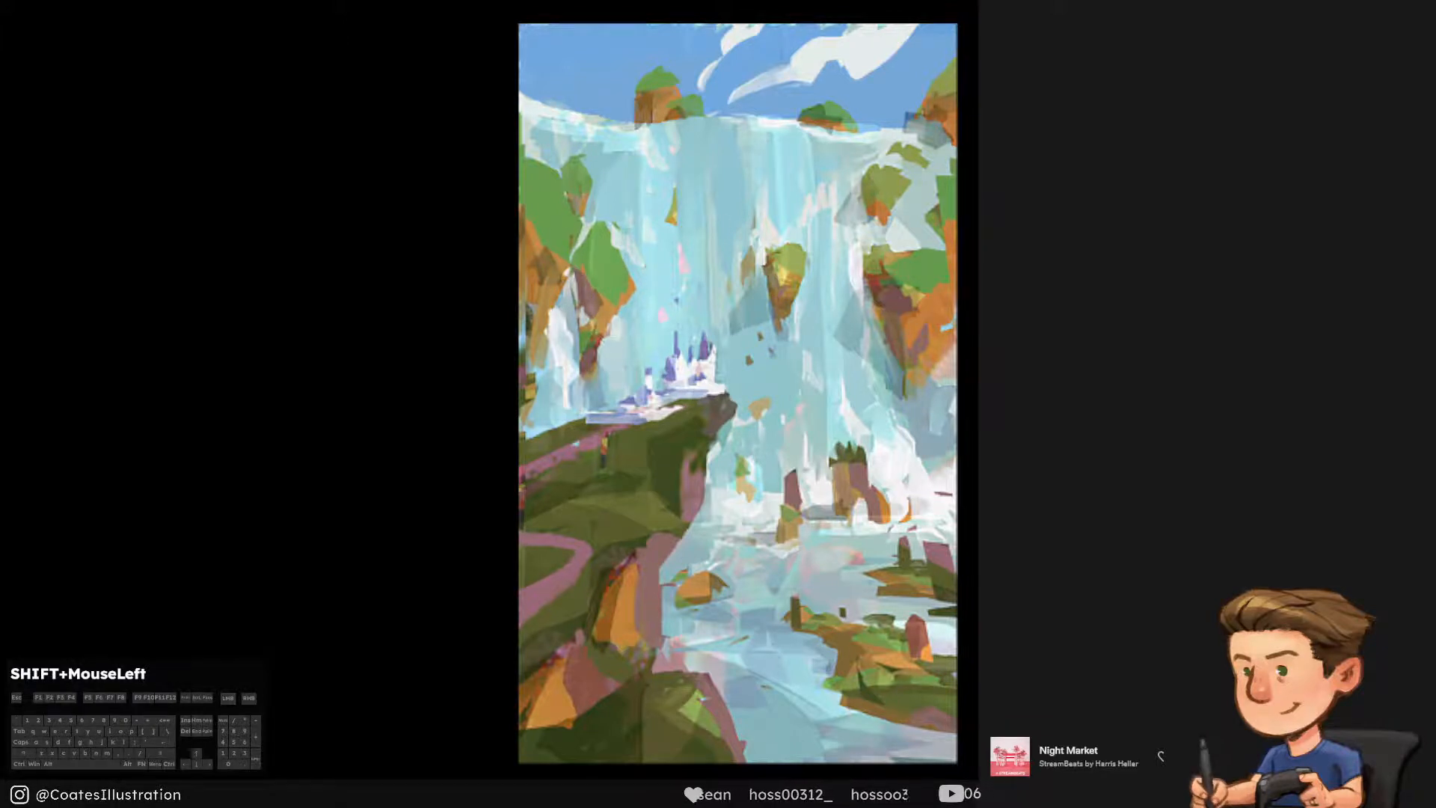
# Try short light streaks falling from the crest below the small bush-topped rock, undoing each one
pyautogui.keyDown('alt'); pyautogui.click(846, 166); pyautogui.keyUp('alt')
pyautogui.moveTo(810, 137); pyautogui.dragTo(815, 240)
pyautogui.hotkey('ctrl', 'z')
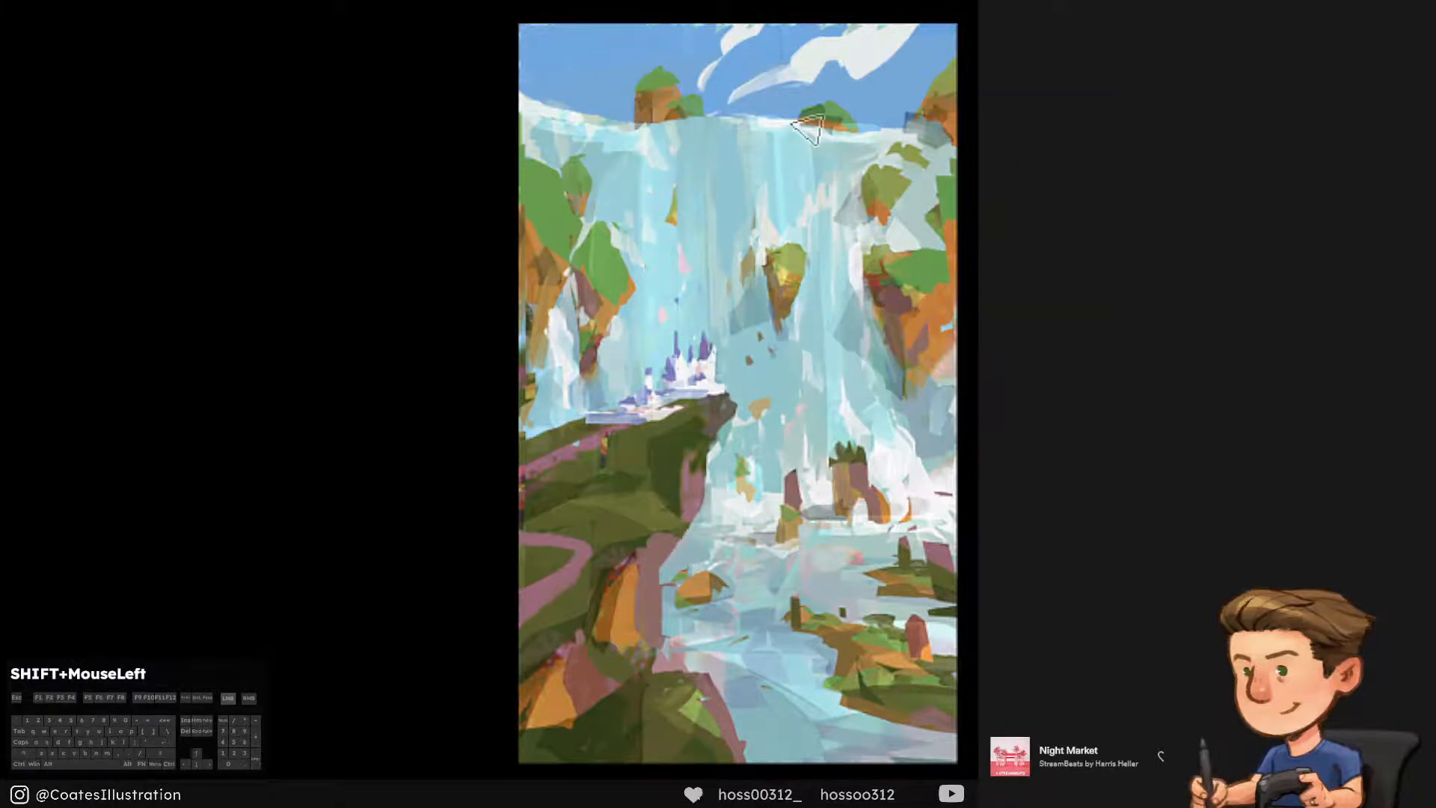
pyautogui.moveTo(811, 134)
pyautogui.mouseDown()
pyautogui.moveTo(818, 243)
pyautogui.moveTo(810, 206)
pyautogui.mouseUp()
pyautogui.hotkey('ctrl', 'alt', 'z')
pyautogui.hotkey('ctrl', 'alt', 'z')
pyautogui.moveTo(807, 137); pyautogui.dragTo(815, 197)
pyautogui.hotkey('ctrl', 'alt', 'z')
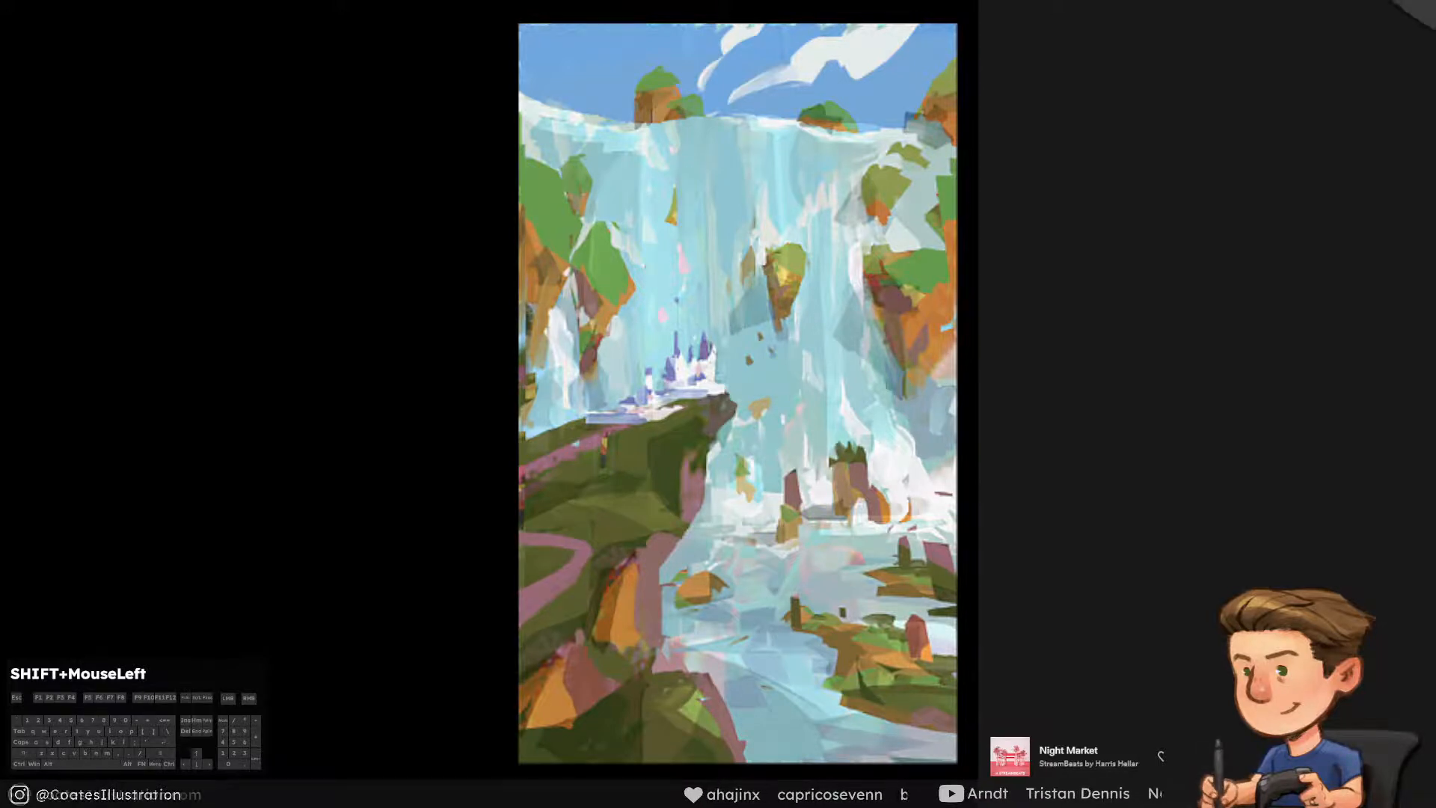
# Outline the foreground cliff and castle with a lasso selection, clear the selection and let the interrupted hotkey script continue
pyautogui.press('l')
pyautogui.keyDown('alt'); pyautogui.click(494, 445); pyautogui.keyUp('alt')
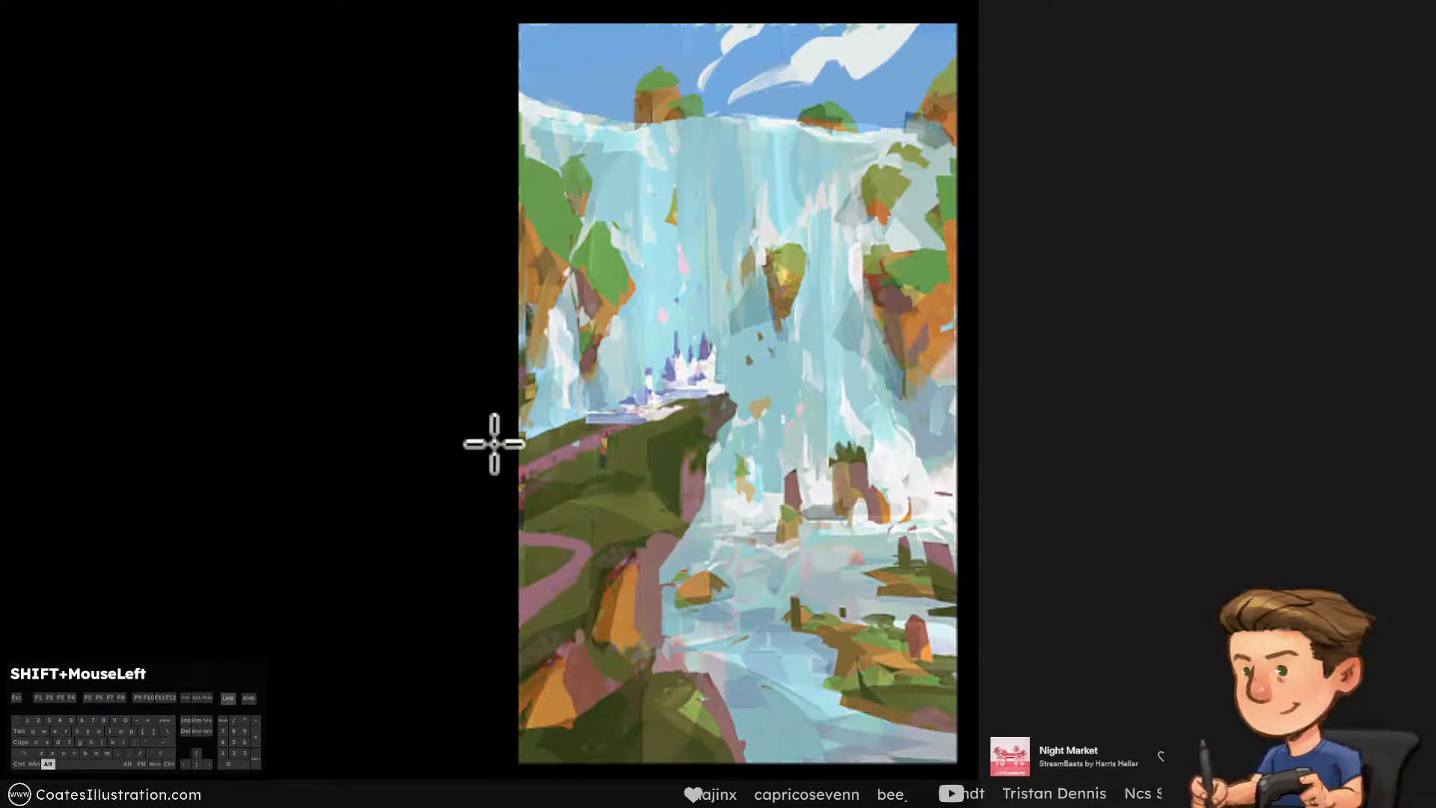
pyautogui.keyDown('alt'); pyautogui.click(596, 412); pyautogui.keyUp('alt')
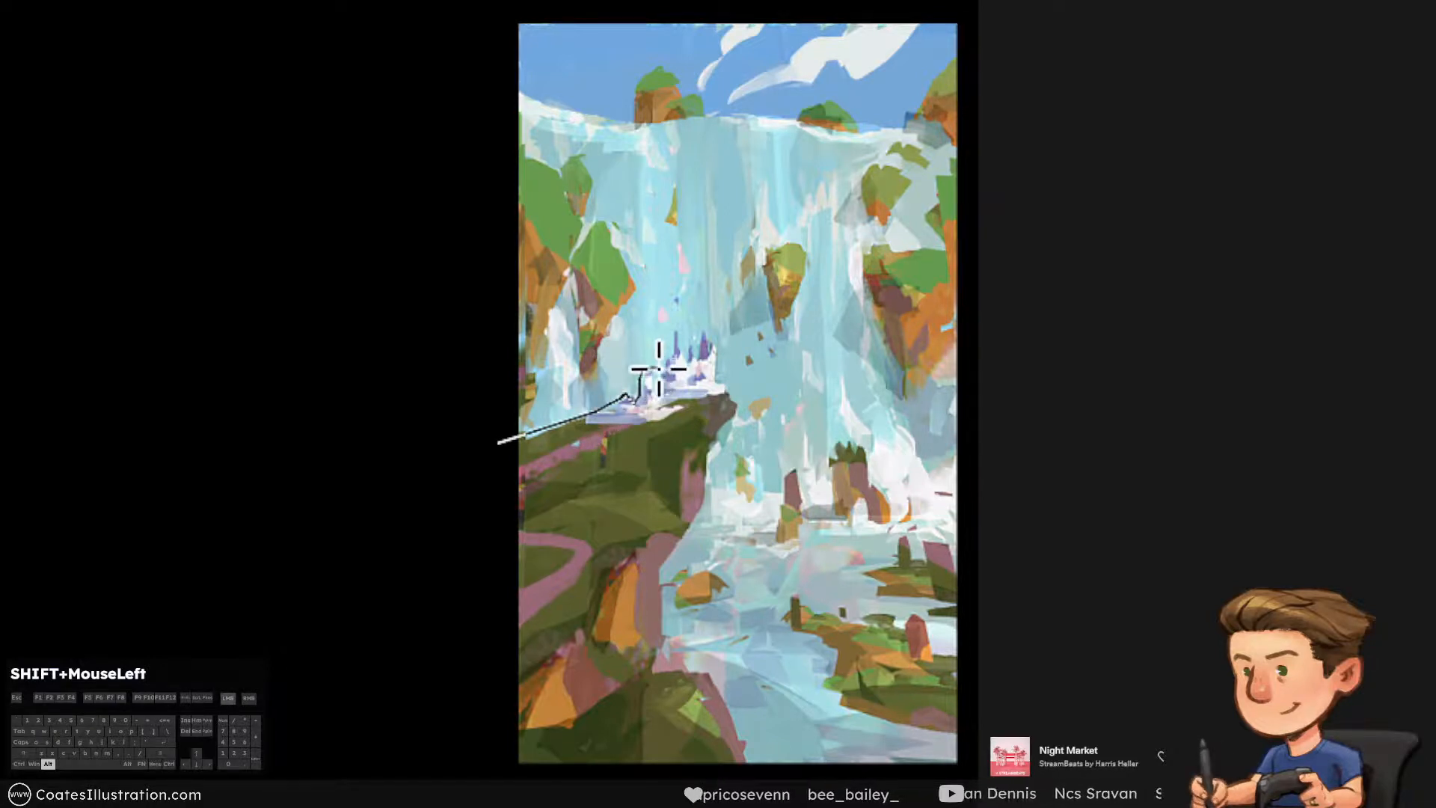
pyautogui.moveTo(669, 359)
pyautogui.mouseDown()
pyautogui.moveTo(667, 330)
pyautogui.moveTo(688, 364)
pyautogui.moveTo(702, 340)
pyautogui.moveTo(717, 348)
pyautogui.moveTo(708, 513)
pyautogui.moveTo(666, 554)
pyautogui.moveTo(663, 615)
pyautogui.moveTo(682, 671)
pyautogui.moveTo(717, 684)
pyautogui.mouseUp()
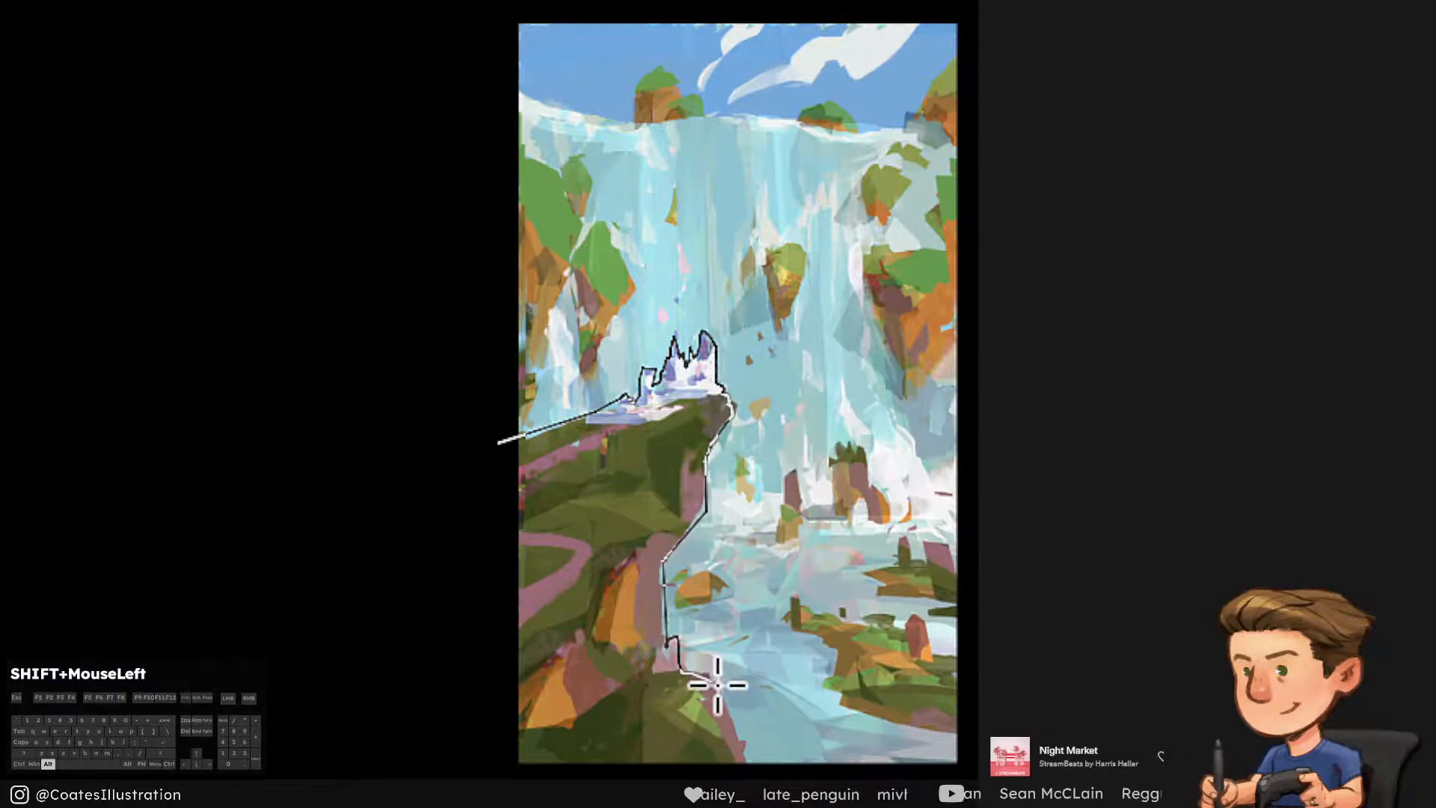
pyautogui.moveTo(743, 759)
pyautogui.mouseDown()
pyautogui.moveTo(487, 782)
pyautogui.moveTo(465, 487)
pyautogui.moveTo(499, 441)
pyautogui.mouseUp()
pyautogui.hotkey('ctrl', 'd')
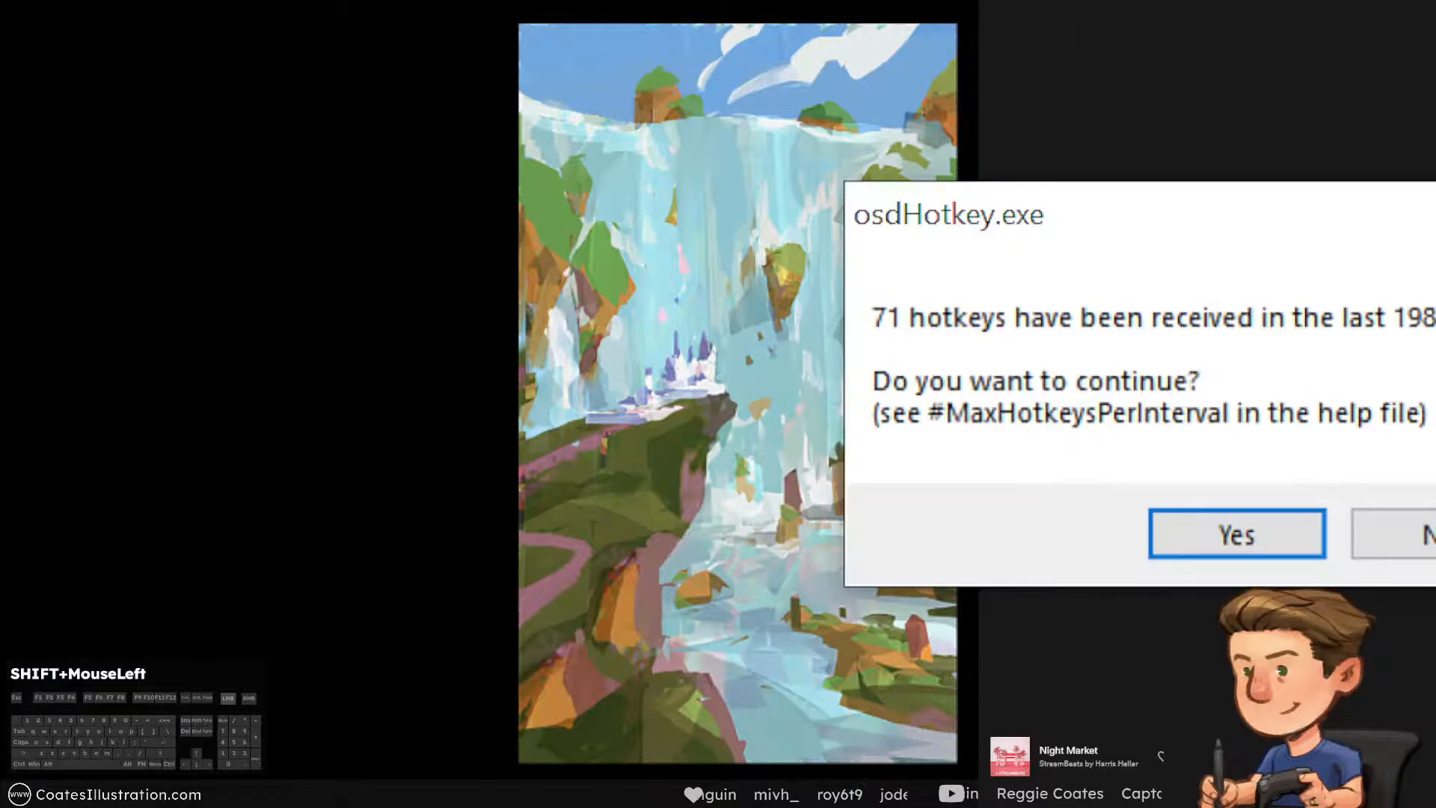
pyautogui.click(1271, 546)
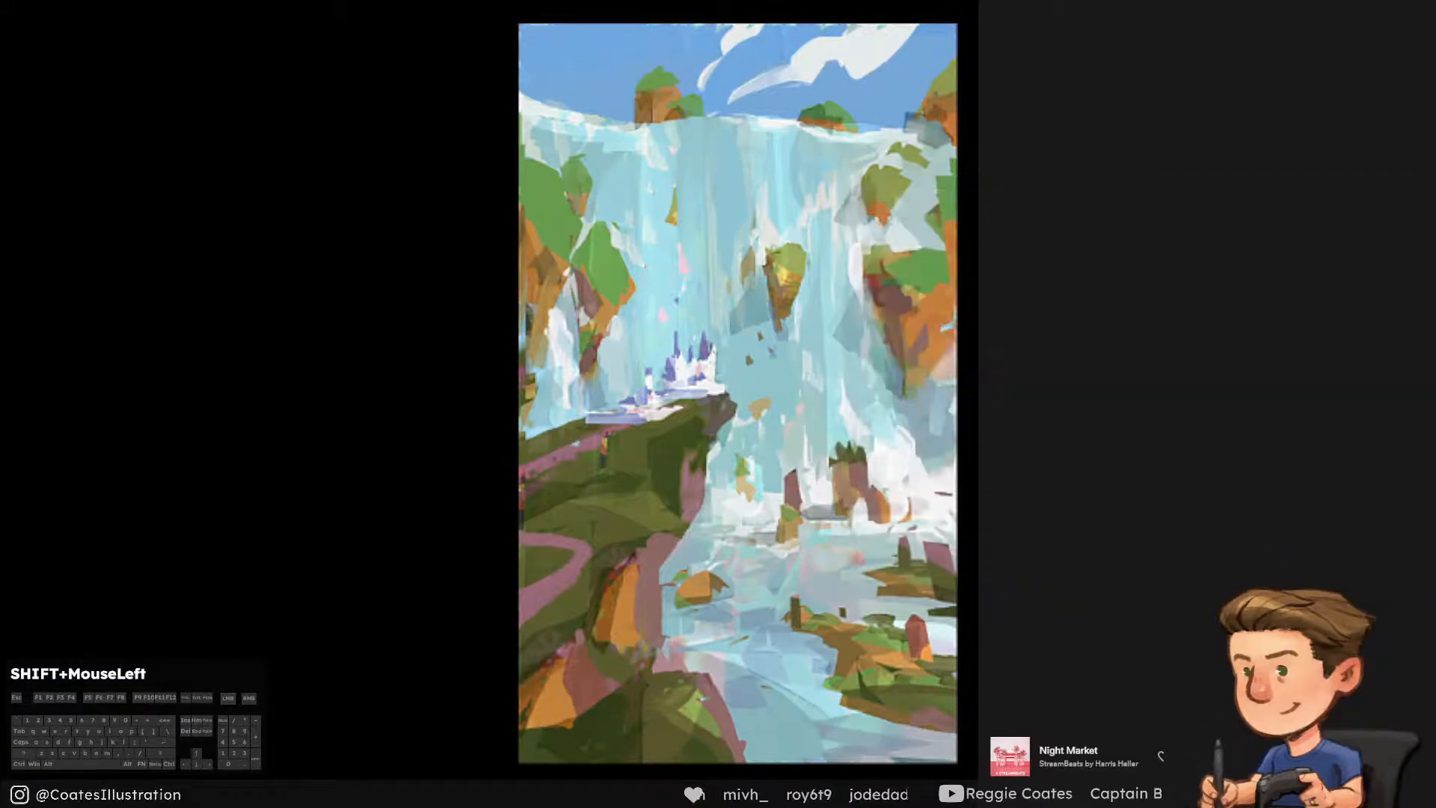
# Select the river islands, the small orange rock and the rocks at the foot of the falls as one combined selection
pyautogui.rightClick(427, 174)
pyautogui.click(394, 15)
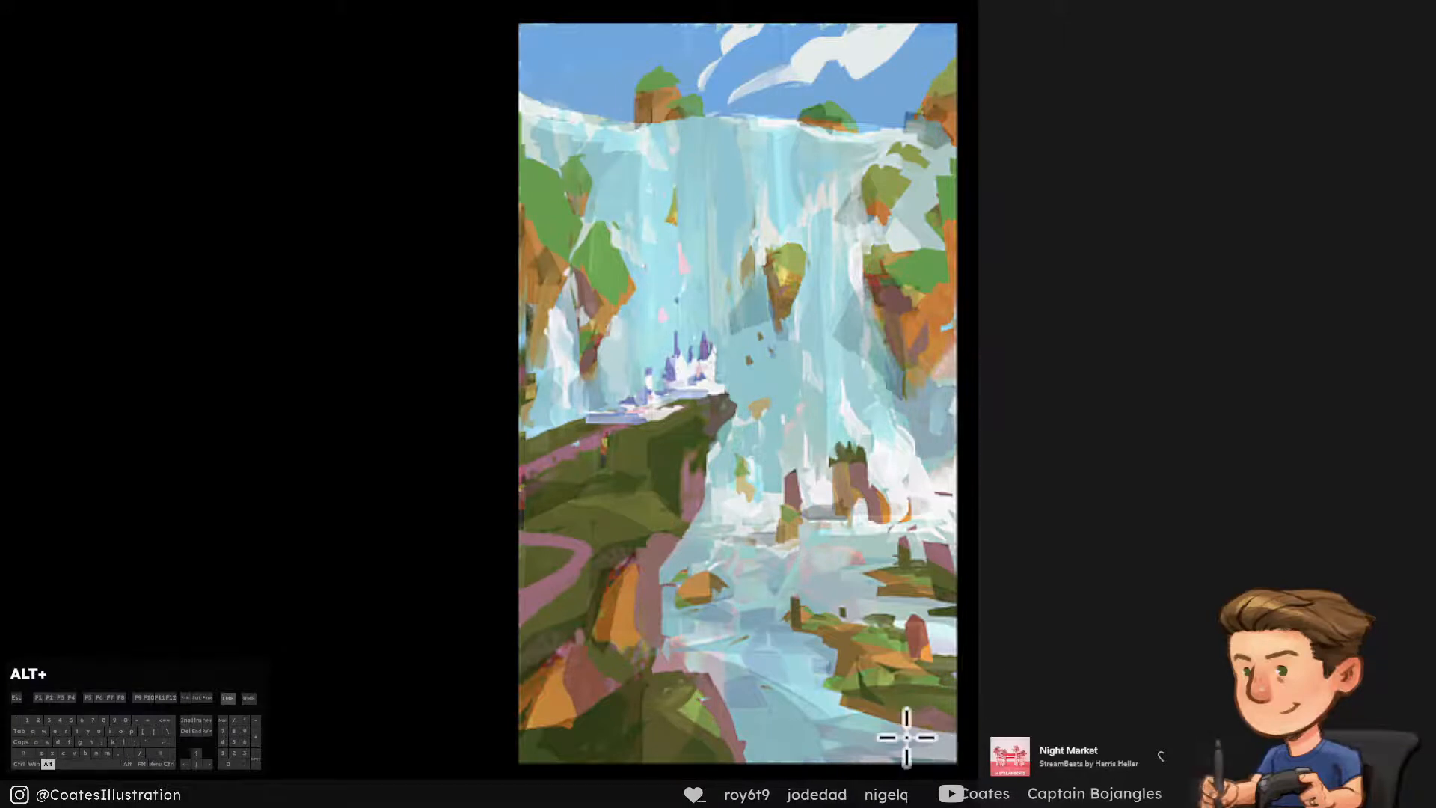
pyautogui.moveTo(848, 718)
pyautogui.mouseDown()
pyautogui.moveTo(794, 601)
pyautogui.moveTo(898, 617)
pyautogui.moveTo(970, 667)
pyautogui.mouseUp()
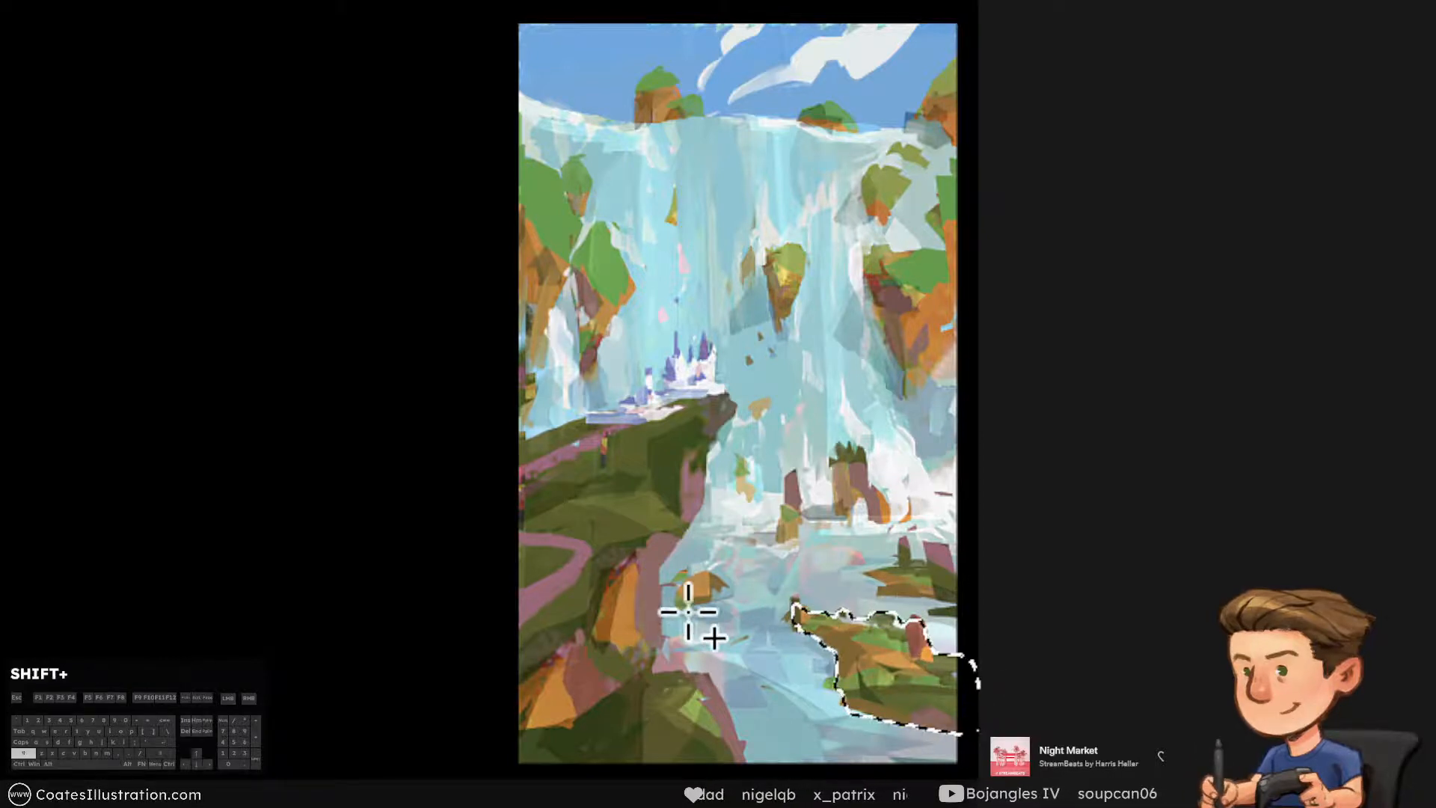
pyautogui.moveTo(682, 607)
pyautogui.mouseDown()
pyautogui.moveTo(716, 600)
pyautogui.moveTo(718, 587)
pyautogui.moveTo(683, 590)
pyautogui.moveTo(682, 605)
pyautogui.mouseUp()
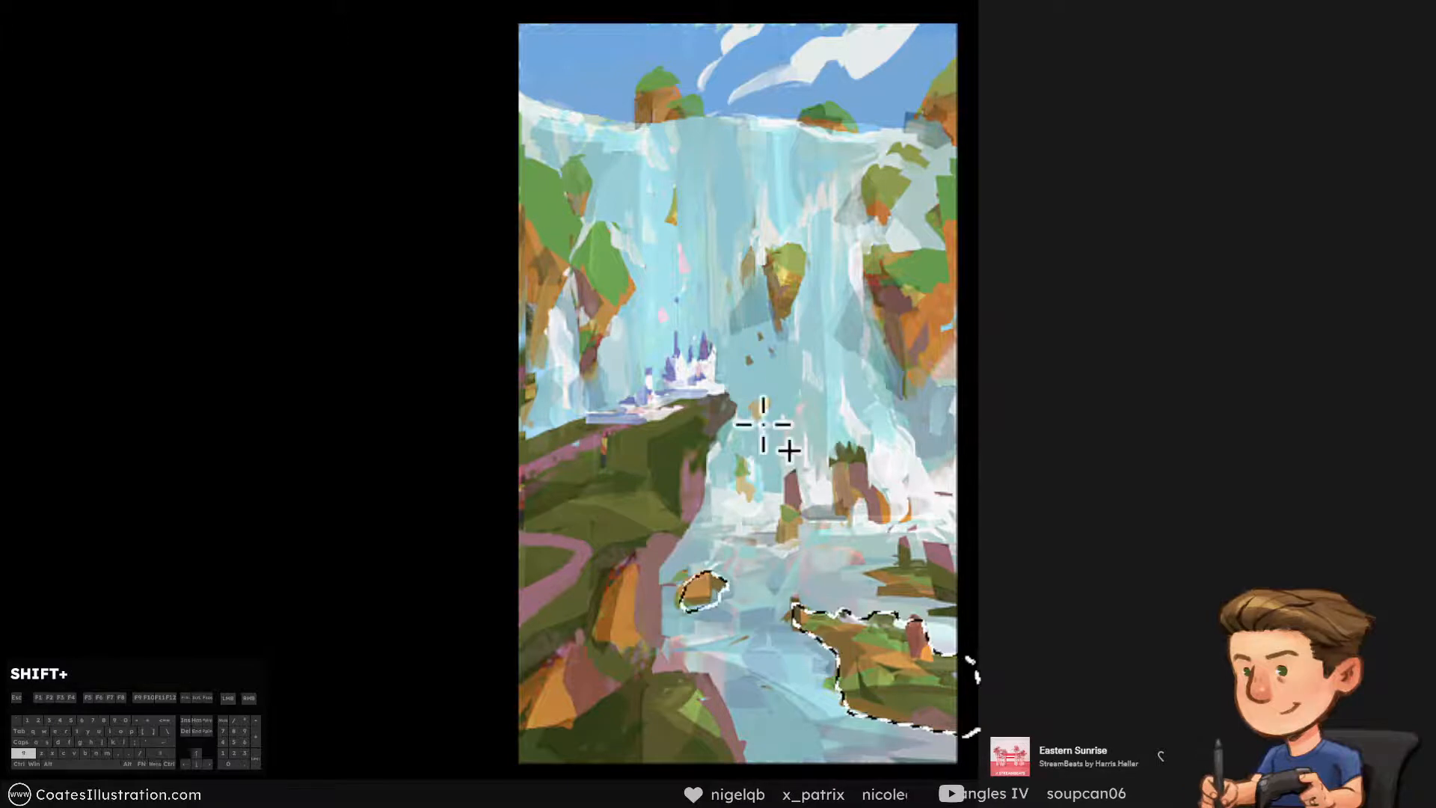
pyautogui.moveTo(964, 616)
pyautogui.mouseDown()
pyautogui.moveTo(860, 577)
pyautogui.moveTo(904, 537)
pyautogui.moveTo(914, 552)
pyautogui.moveTo(934, 543)
pyautogui.moveTo(991, 599)
pyautogui.moveTo(972, 606)
pyautogui.mouseUp()
pyautogui.moveTo(791, 570)
pyautogui.mouseDown()
pyautogui.moveTo(796, 473)
pyautogui.moveTo(779, 554)
pyautogui.mouseUp()
pyautogui.moveTo(835, 516)
pyautogui.mouseDown()
pyautogui.moveTo(884, 508)
pyautogui.moveTo(845, 440)
pyautogui.moveTo(826, 518)
pyautogui.mouseUp()
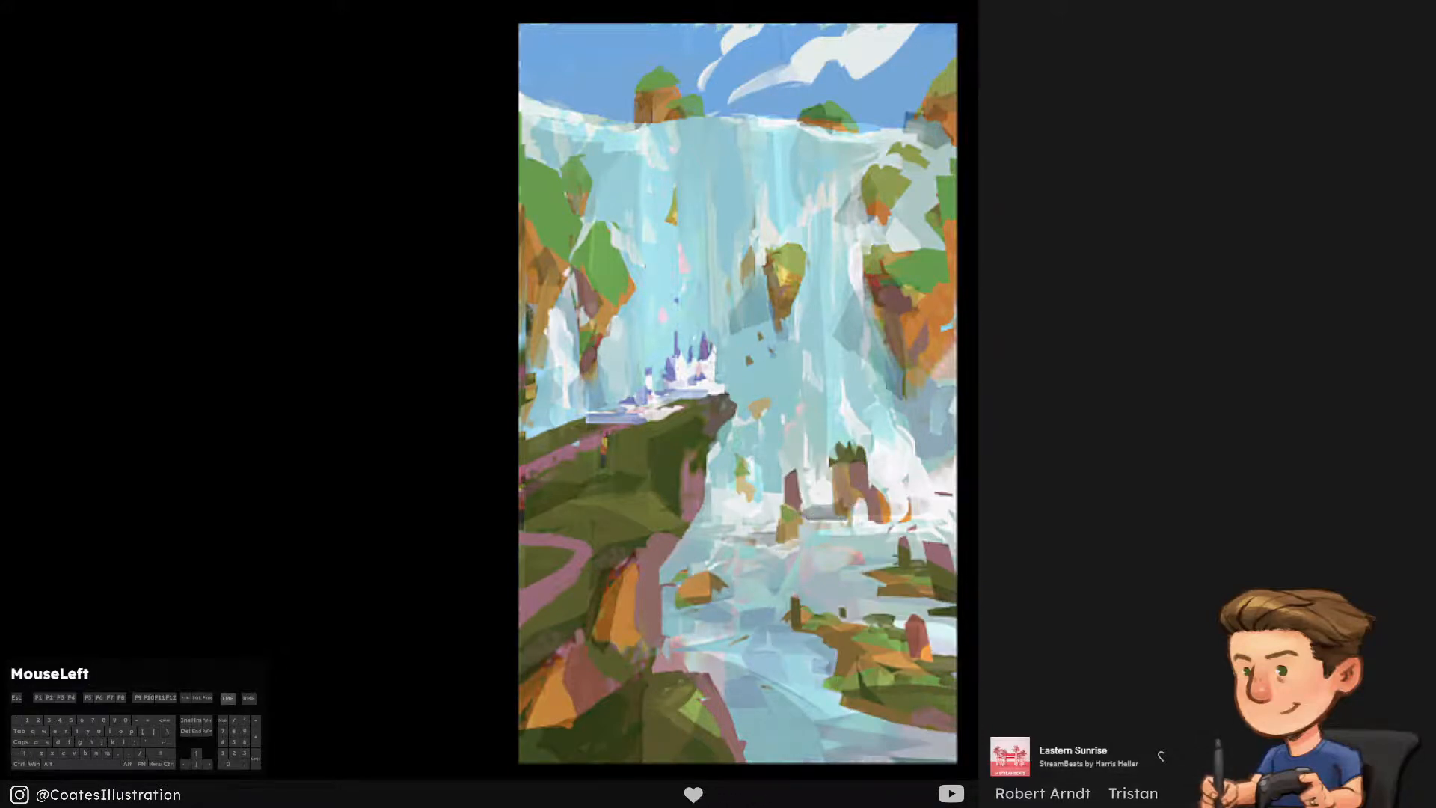
# Lasso the left cliffs along their edges, including the separate green-topped outcrop beside them
pyautogui.keyDown('alt'); pyautogui.click(499, 144); pyautogui.keyUp('alt')
pyautogui.keyDown('alt'); pyautogui.click(559, 175); pyautogui.keyUp('alt')
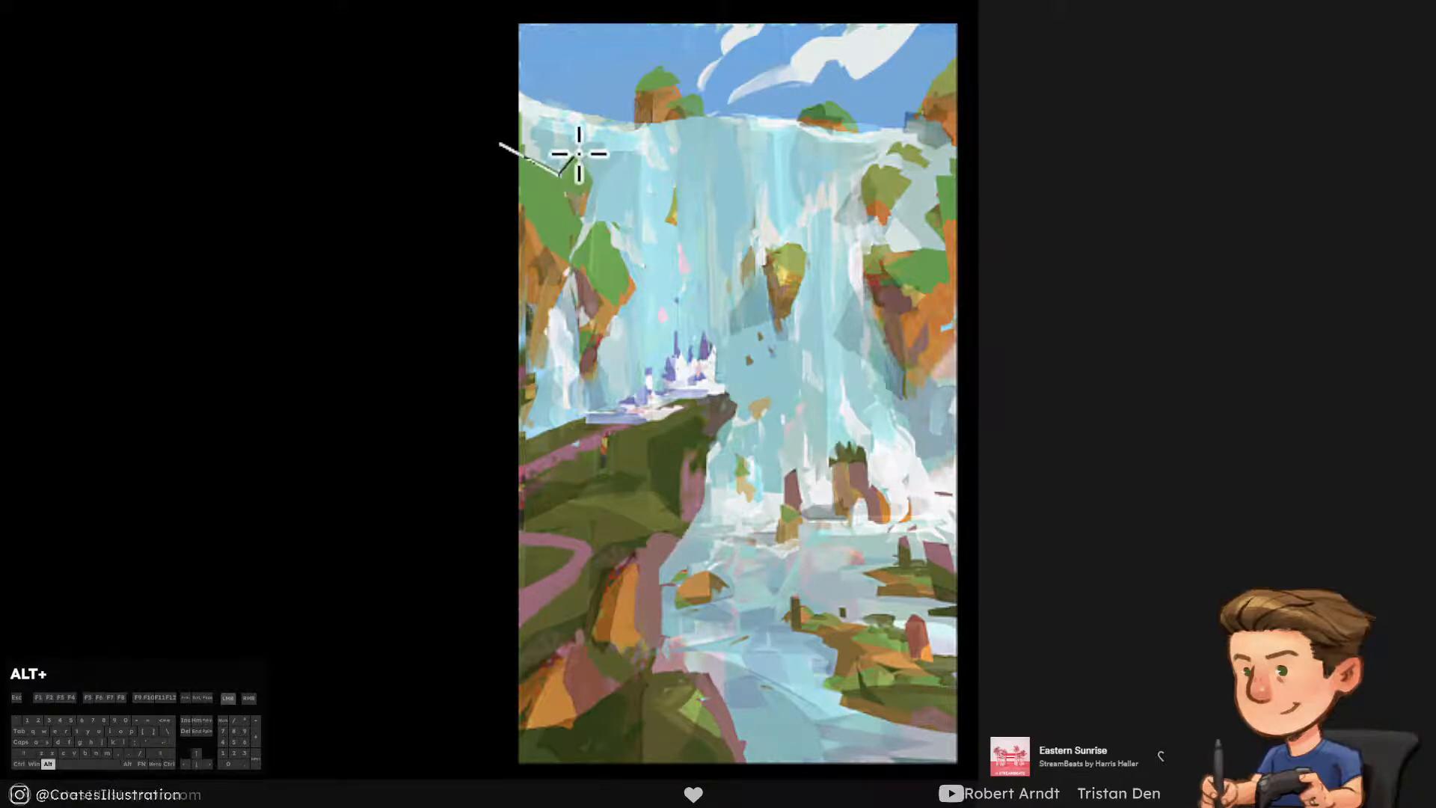
pyautogui.keyDown('alt'); pyautogui.click(579, 154); pyautogui.keyUp('alt')
pyautogui.keyDown('alt'); pyautogui.click(591, 184); pyautogui.keyUp('alt')
pyautogui.keyDown('alt'); pyautogui.click(583, 209); pyautogui.keyUp('alt')
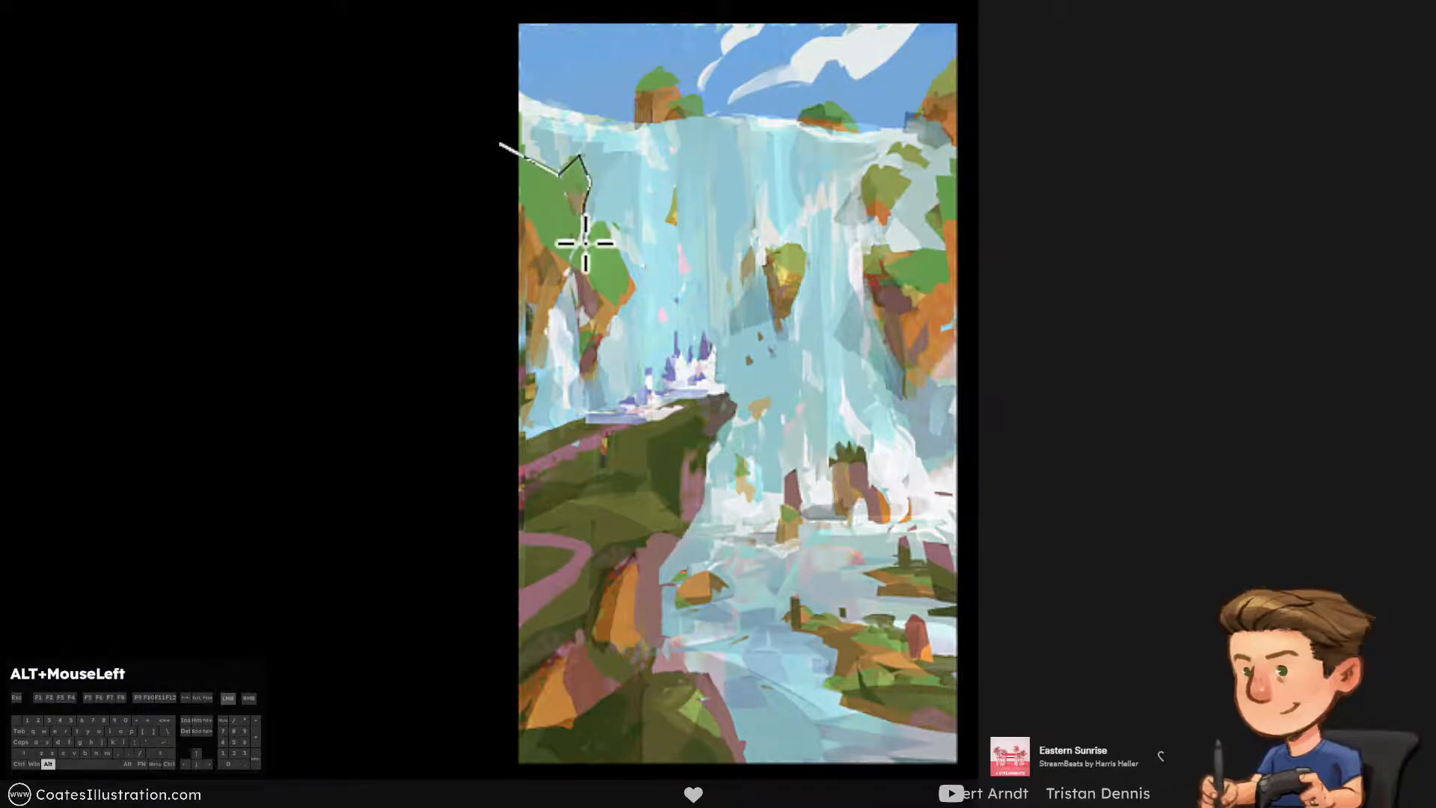
pyautogui.keyDown('alt'); pyautogui.click(584, 241); pyautogui.keyUp('alt')
pyautogui.keyDown('alt'); pyautogui.click(574, 266); pyautogui.keyUp('alt')
pyautogui.moveTo(545, 345)
pyautogui.mouseDown()
pyautogui.moveTo(532, 400)
pyautogui.moveTo(496, 353)
pyautogui.moveTo(502, 147)
pyautogui.mouseUp()
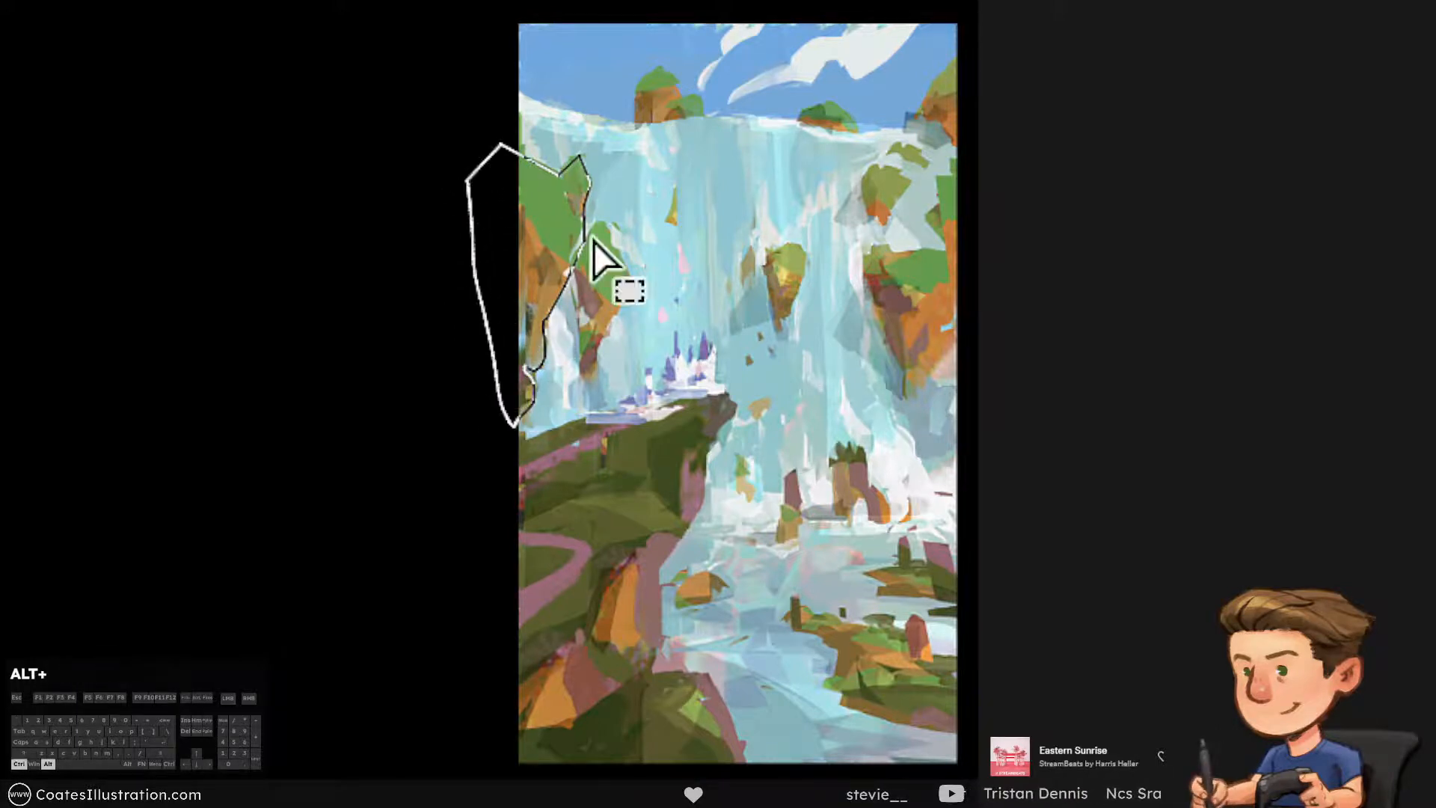
pyautogui.moveTo(584, 252)
pyautogui.mouseDown()
pyautogui.moveTo(596, 216)
pyautogui.moveTo(627, 268)
pyautogui.moveTo(622, 312)
pyautogui.moveTo(584, 378)
pyautogui.moveTo(566, 275)
pyautogui.mouseUp()
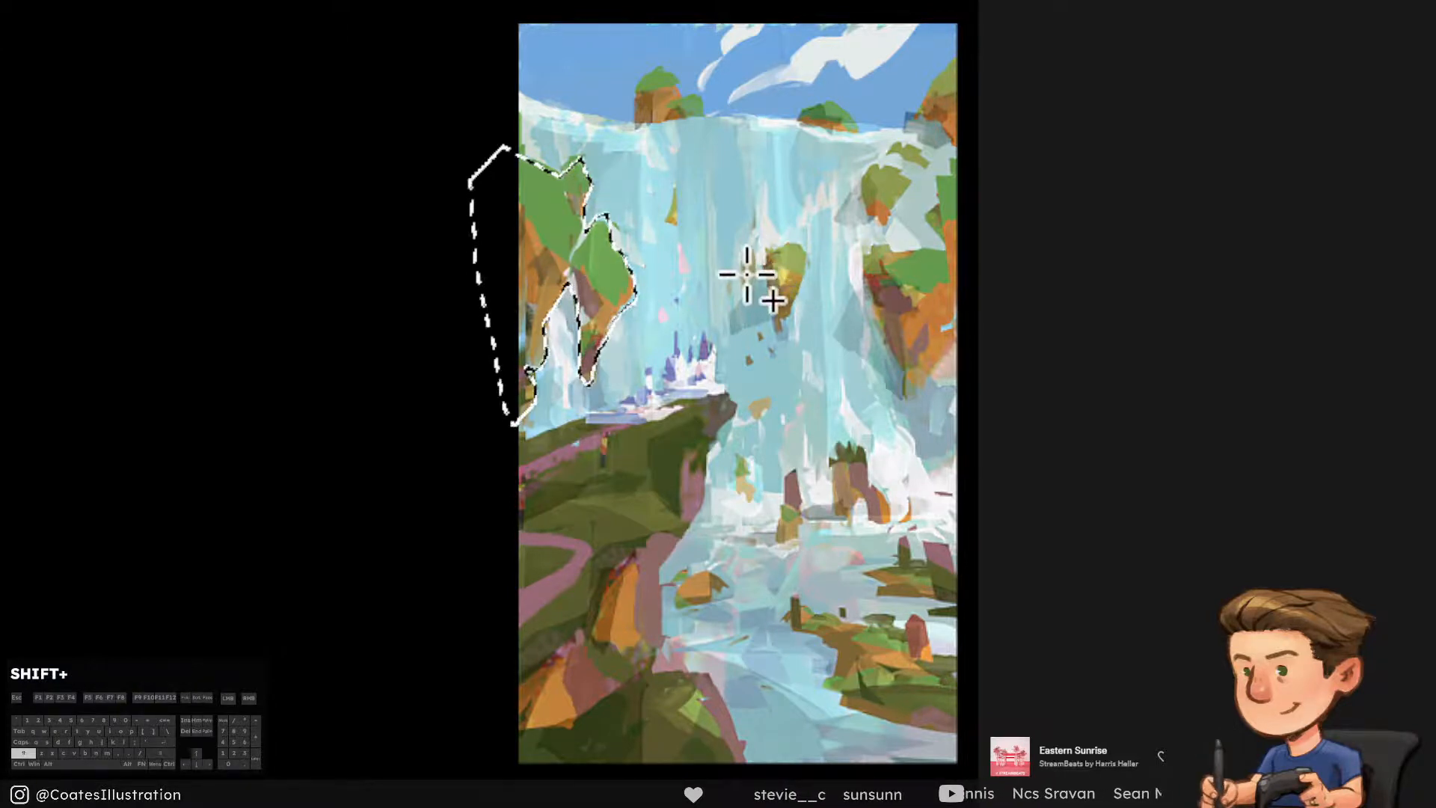
# Add the central rock, the small patch beside it and the lower right cliff to the selection, undoing a stray lower addition
pyautogui.moveTo(741, 247)
pyautogui.mouseDown()
pyautogui.moveTo(747, 272)
pyautogui.moveTo(798, 241)
pyautogui.moveTo(811, 265)
pyautogui.moveTo(776, 333)
pyautogui.moveTo(755, 254)
pyautogui.mouseUp()
pyautogui.moveTo(736, 452); pyautogui.dragTo(750, 497)
pyautogui.hotkey('ctrl', 'z')
pyautogui.moveTo(865, 249)
pyautogui.mouseDown()
pyautogui.moveTo(904, 397)
pyautogui.moveTo(956, 329)
pyautogui.moveTo(968, 199)
pyautogui.moveTo(949, 176)
pyautogui.moveTo(931, 248)
pyautogui.moveTo(864, 251)
pyautogui.mouseUp()
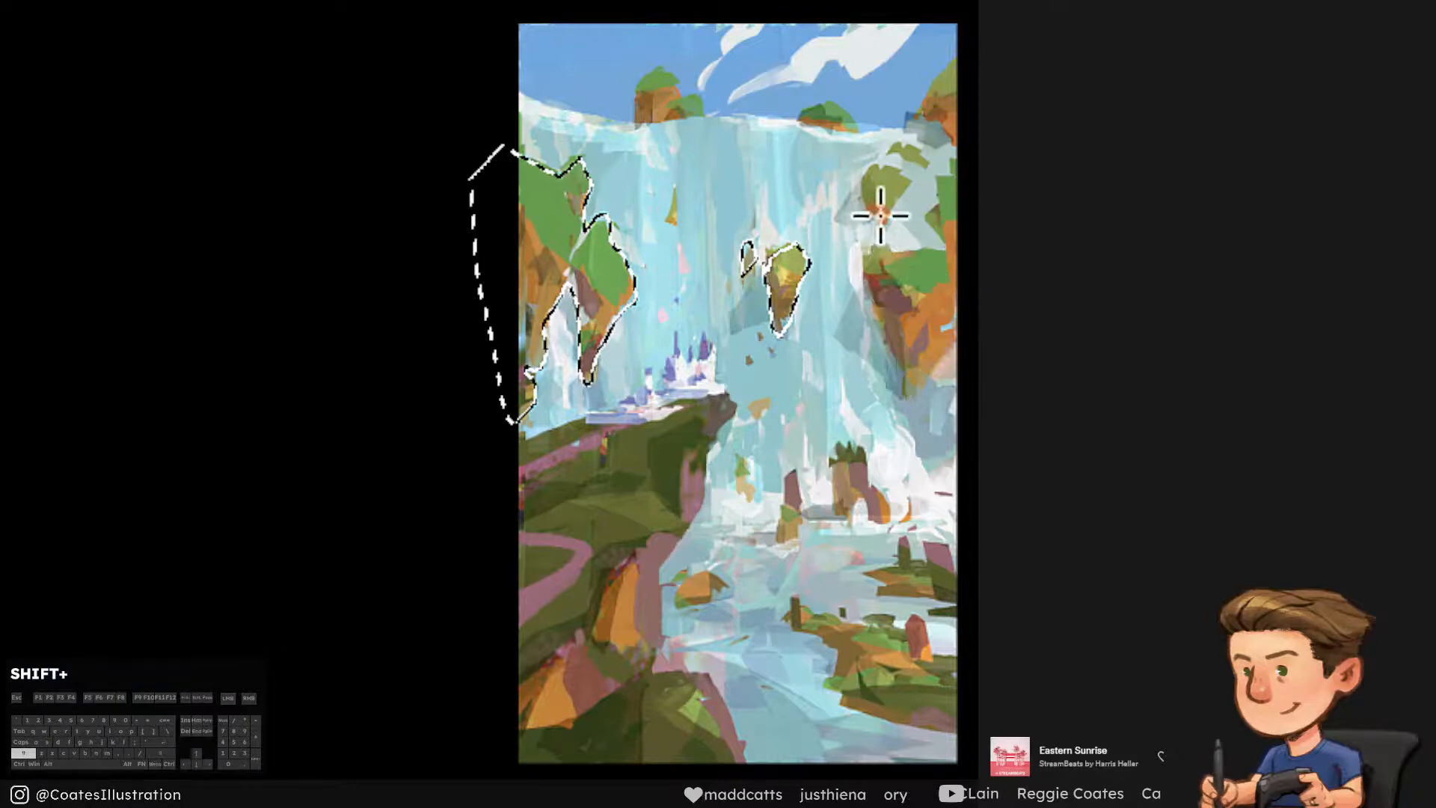
# Add the upper right outcrops and the rocks along the waterfall's crest to the selection
pyautogui.moveTo(869, 166)
pyautogui.mouseDown()
pyautogui.moveTo(897, 181)
pyautogui.moveTo(894, 213)
pyautogui.moveTo(867, 221)
pyautogui.moveTo(853, 174)
pyautogui.moveTo(888, 157)
pyautogui.moveTo(933, 162)
pyautogui.moveTo(891, 146)
pyautogui.moveTo(930, 96)
pyautogui.moveTo(956, 129)
pyautogui.moveTo(947, 139)
pyautogui.moveTo(940, 108)
pyautogui.moveTo(898, 141)
pyautogui.mouseUp()
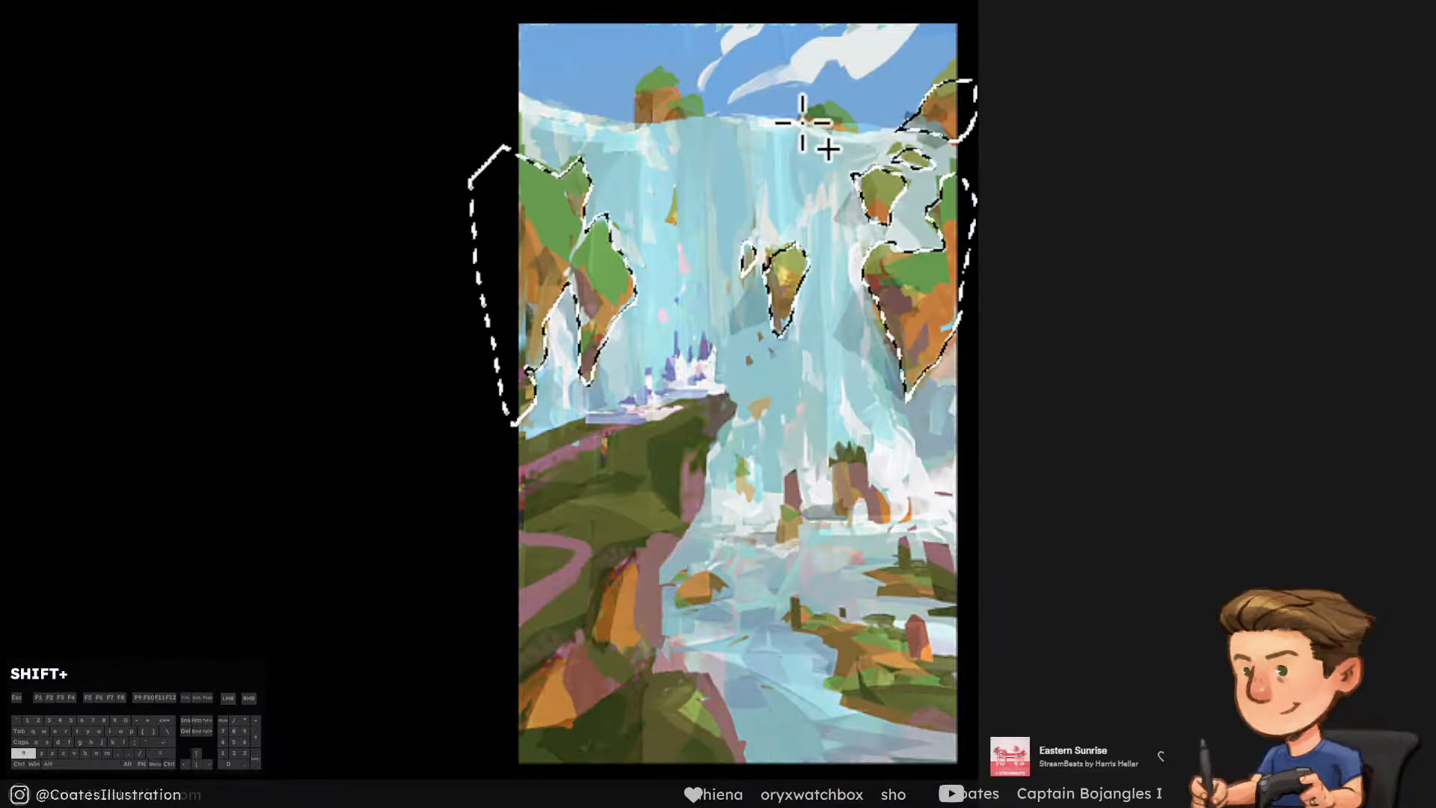
pyautogui.moveTo(810, 123)
pyautogui.mouseDown()
pyautogui.moveTo(865, 128)
pyautogui.moveTo(859, 141)
pyautogui.moveTo(800, 123)
pyautogui.mouseUp()
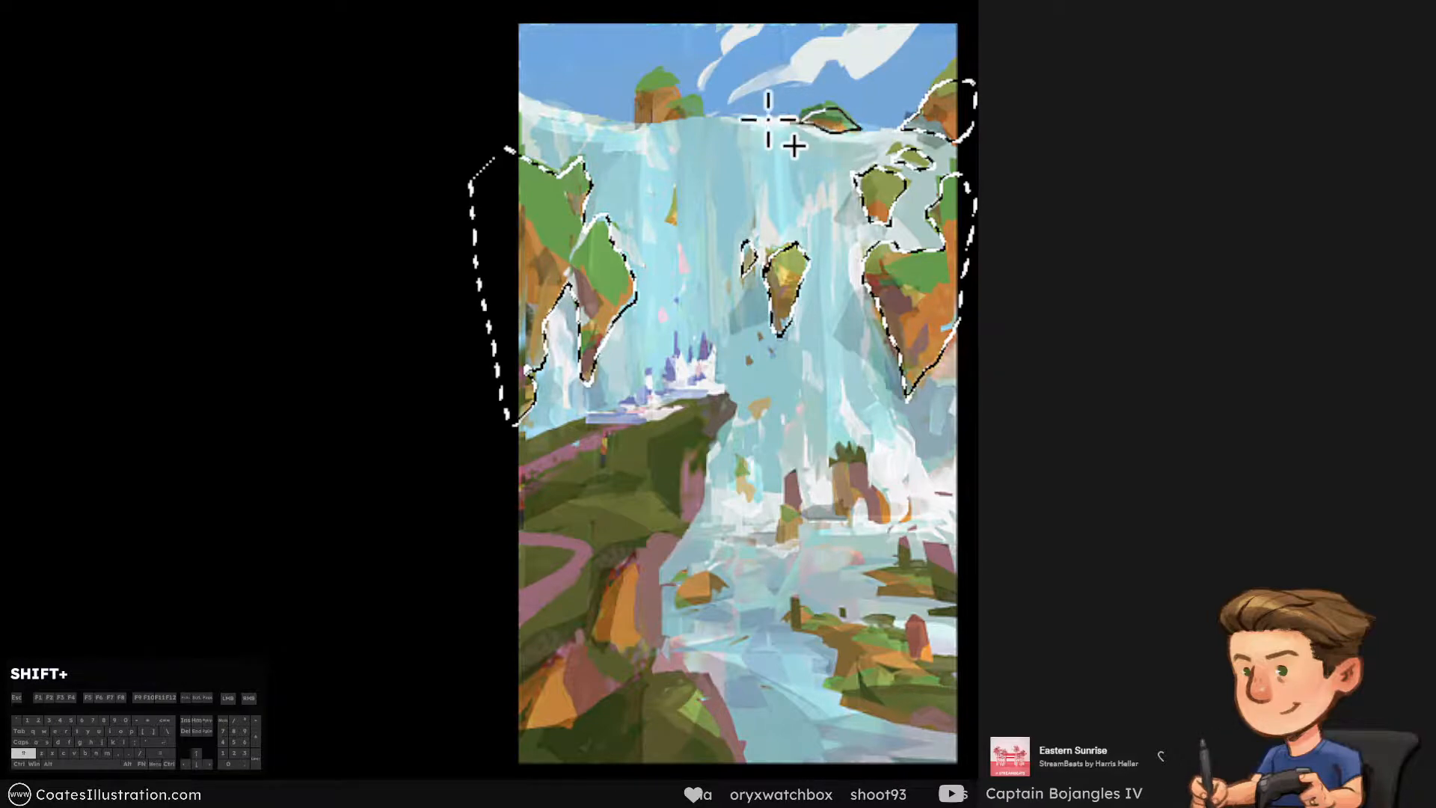
pyautogui.moveTo(627, 127)
pyautogui.mouseDown()
pyautogui.moveTo(635, 80)
pyautogui.moveTo(662, 73)
pyautogui.moveTo(699, 104)
pyautogui.moveTo(692, 124)
pyautogui.moveTo(623, 141)
pyautogui.moveTo(722, 121)
pyautogui.moveTo(683, 118)
pyautogui.moveTo(689, 55)
pyautogui.moveTo(717, 67)
pyautogui.mouseUp()
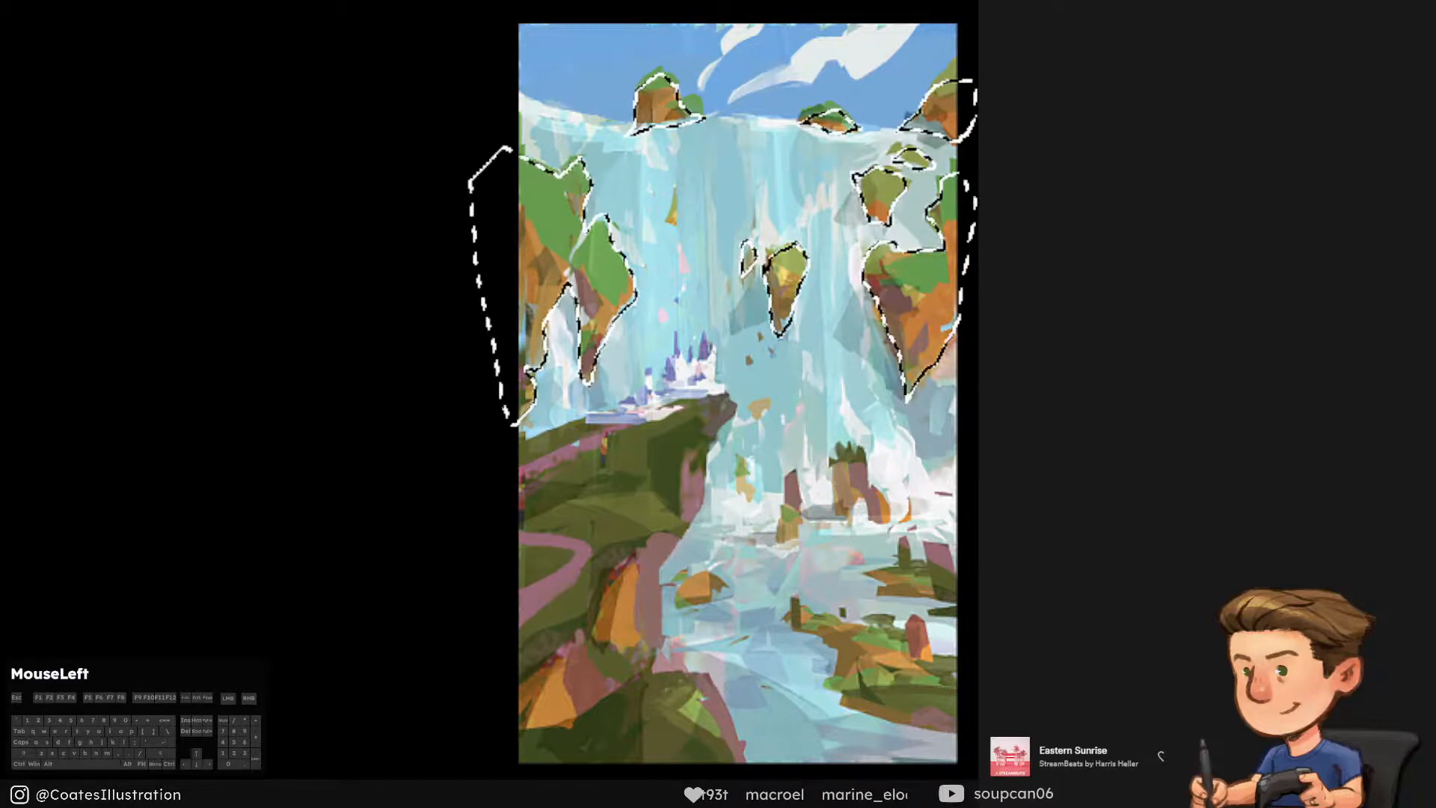
pyautogui.click(737, 404)
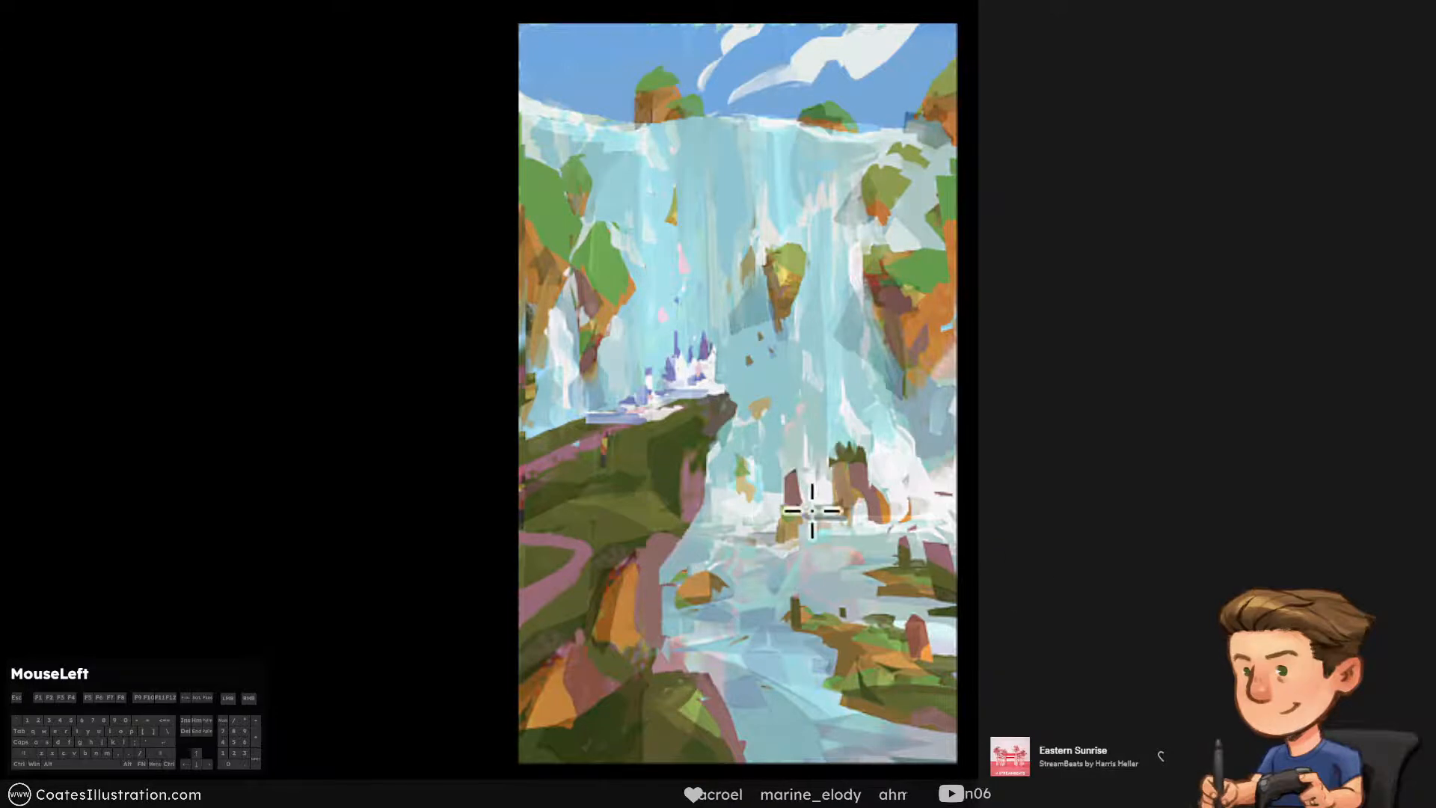
# Select the two small rock patches beside the castle cliff, fill them with the default foreground colour and deselect
pyautogui.moveTo(739, 504)
pyautogui.mouseDown()
pyautogui.moveTo(739, 480)
pyautogui.moveTo(743, 508)
pyautogui.mouseUp()
pyautogui.moveTo(753, 409)
pyautogui.mouseDown()
pyautogui.moveTo(769, 397)
pyautogui.moveTo(755, 415)
pyautogui.moveTo(788, 436)
pyautogui.mouseUp()
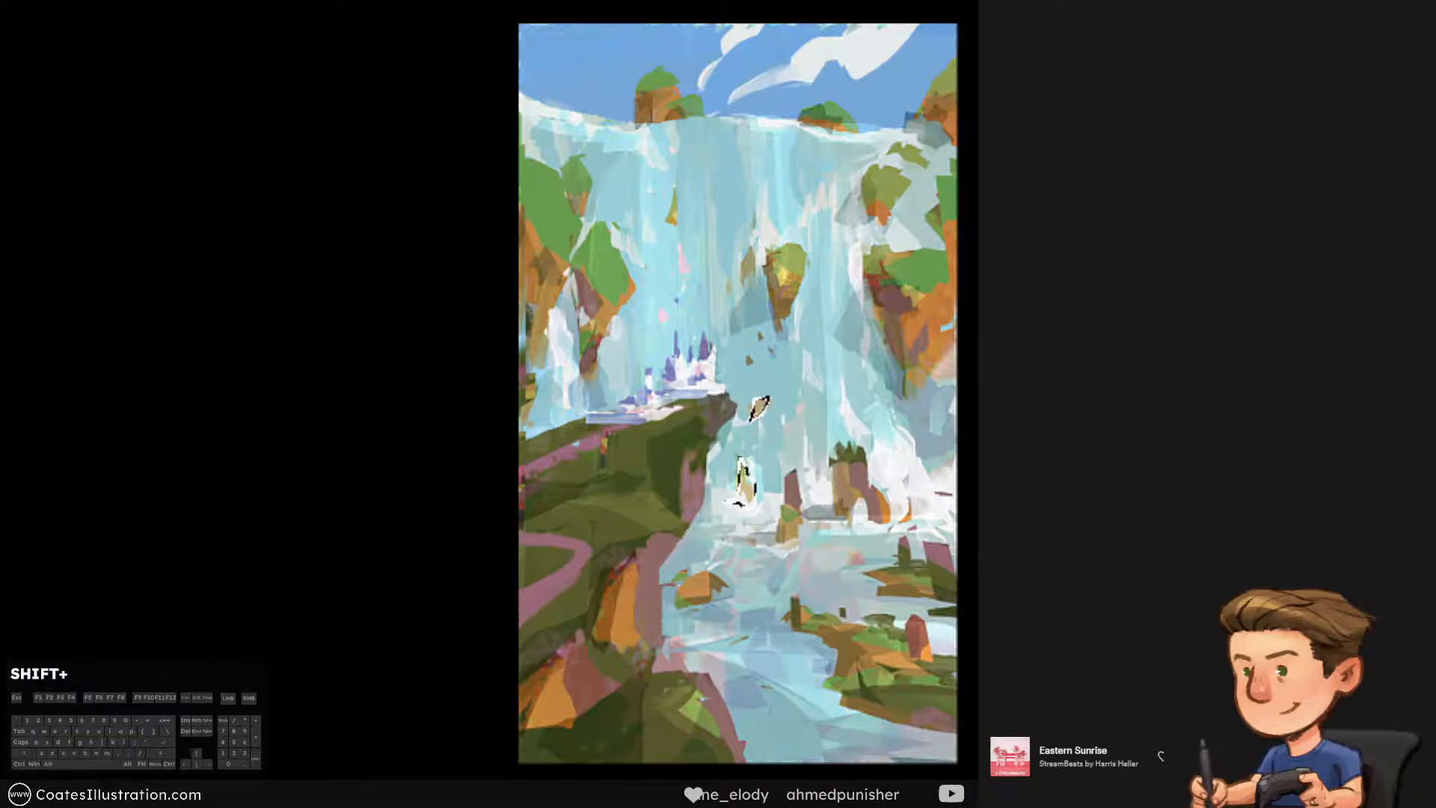
pyautogui.press('d')
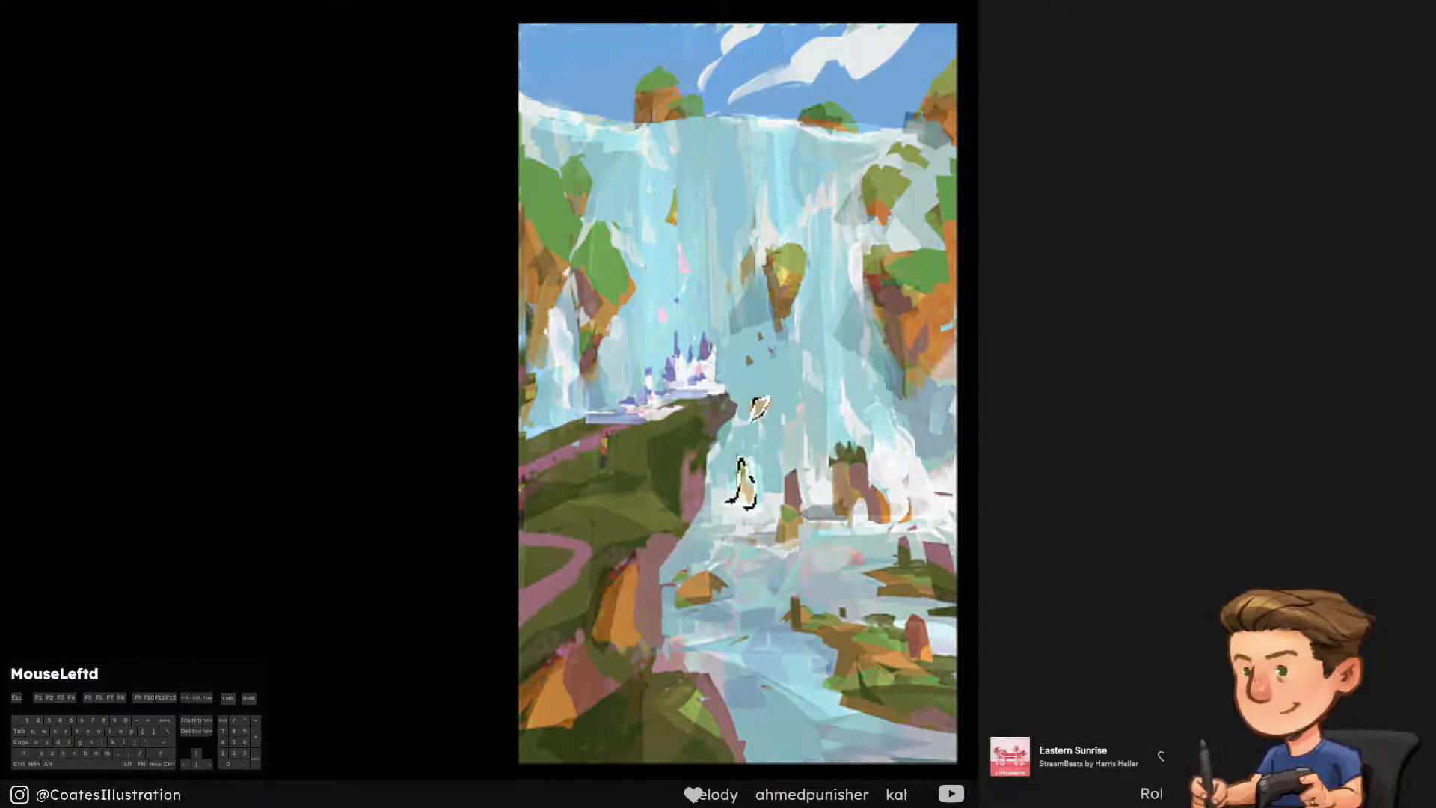
pyautogui.hotkey('alt', 'BackSpace')
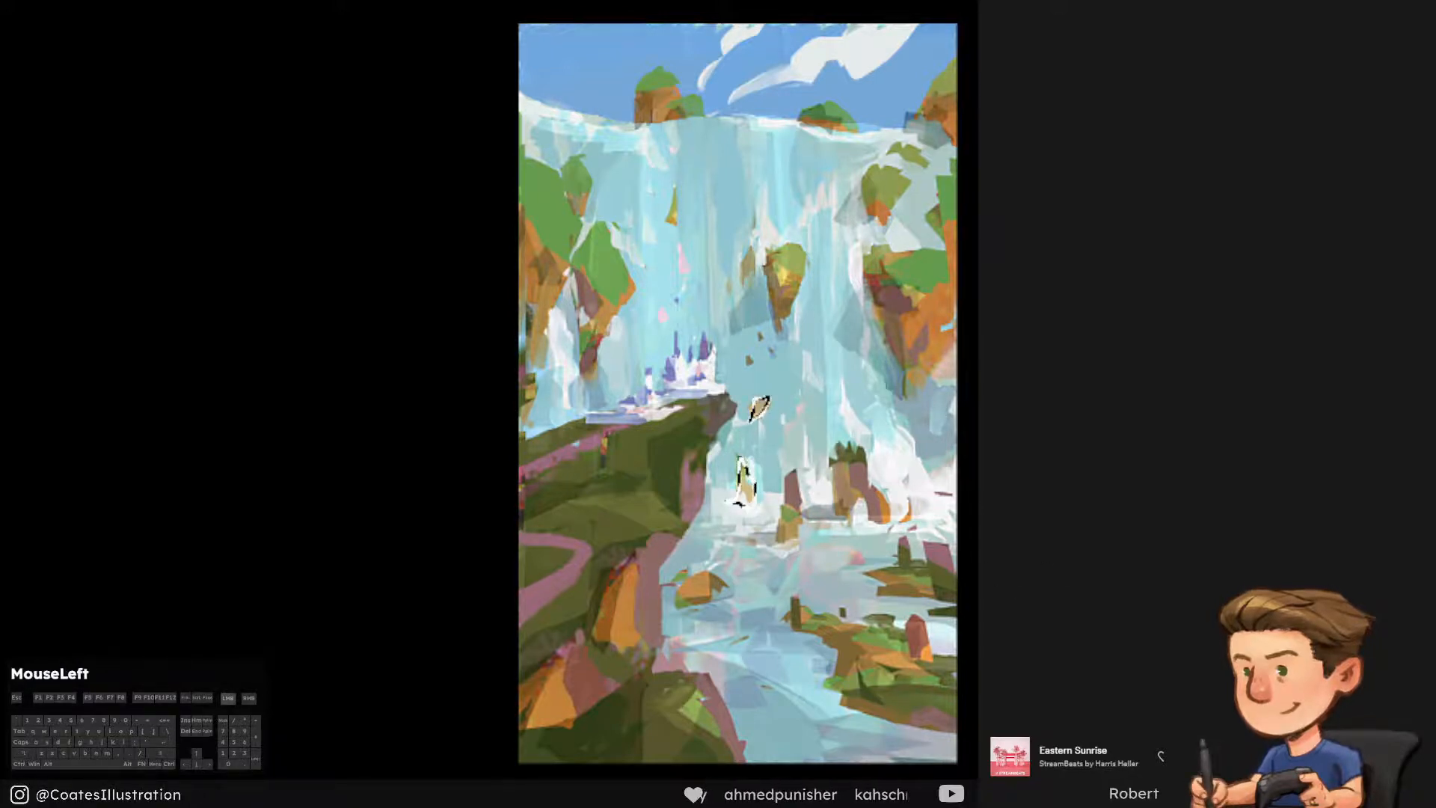
pyautogui.click(741, 136)
pyautogui.press('l')
pyautogui.keyDown('alt'); pyautogui.click(503, 95); pyautogui.keyUp('alt')
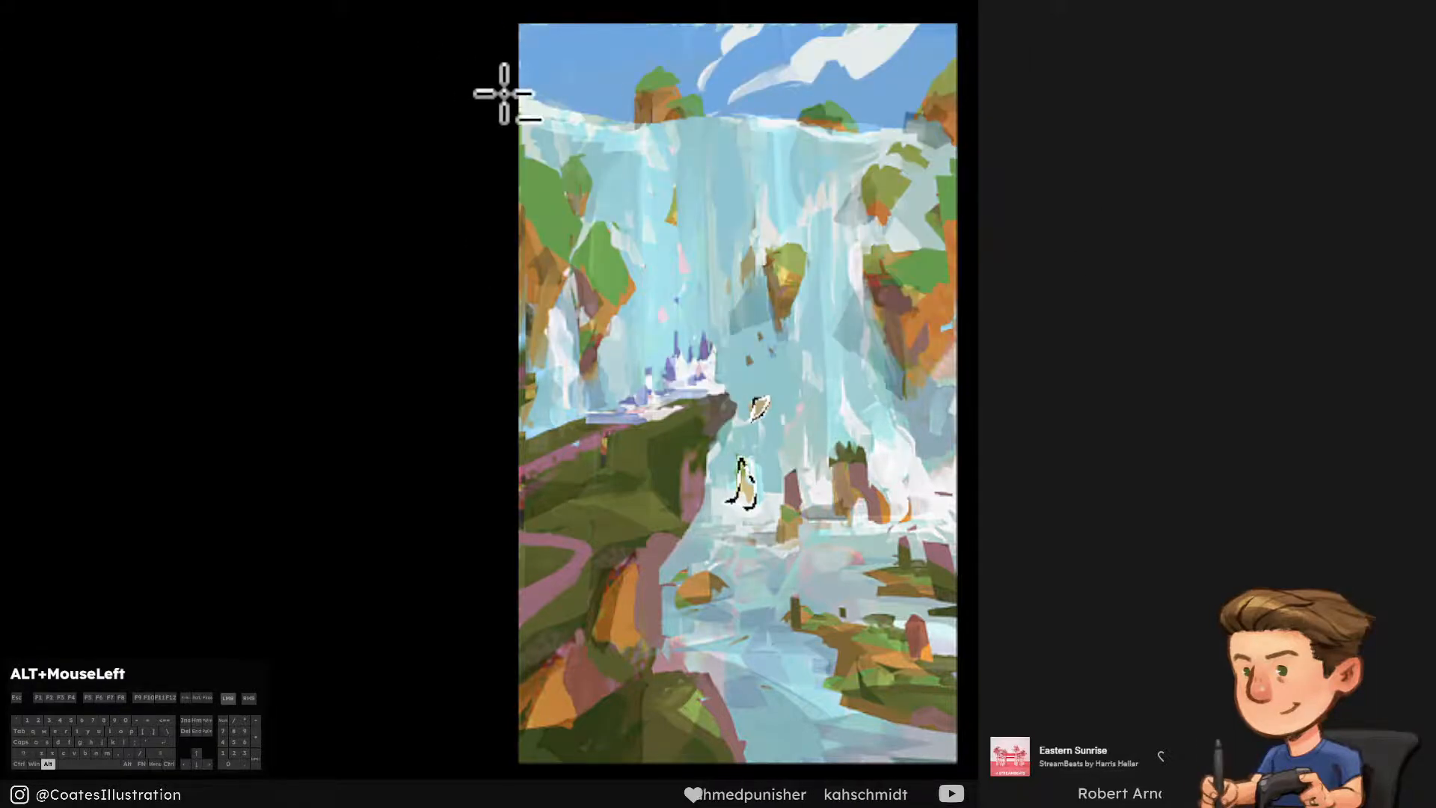
pyautogui.hotkey('ctrl', 'd')
# Lasso everything below the waterfall's crest line, following the crest and enclosing the rest of the canvas down to its lower edge
pyautogui.keyDown('alt'); pyautogui.click(503, 89); pyautogui.keyUp('alt')
pyautogui.keyDown('alt'); pyautogui.click(595, 122); pyautogui.keyUp('alt')
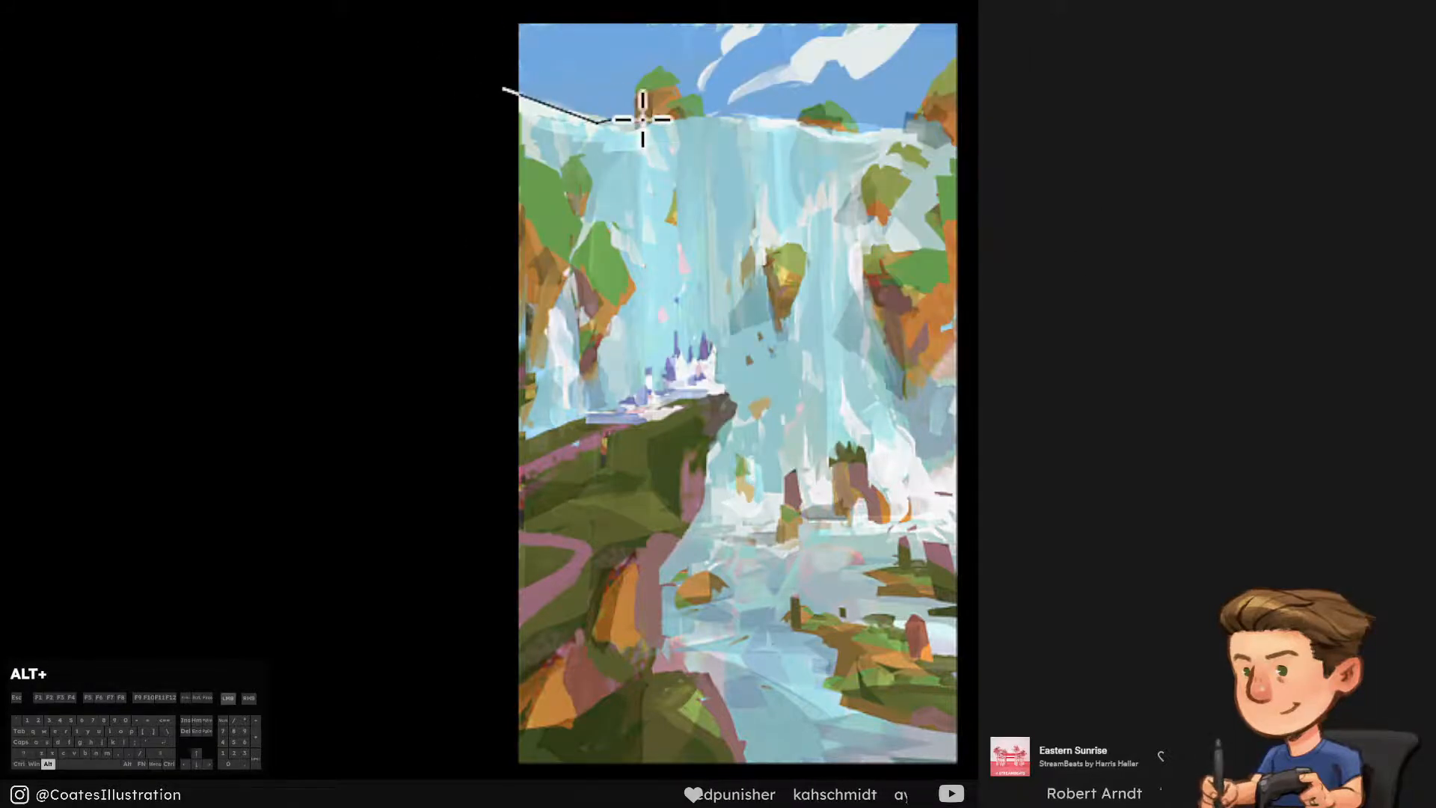
pyautogui.keyDown('alt'); pyautogui.click(638, 128); pyautogui.keyUp('alt')
pyautogui.keyDown('alt'); pyautogui.click(708, 114); pyautogui.keyUp('alt')
pyautogui.keyDown('alt'); pyautogui.click(752, 118); pyautogui.keyUp('alt')
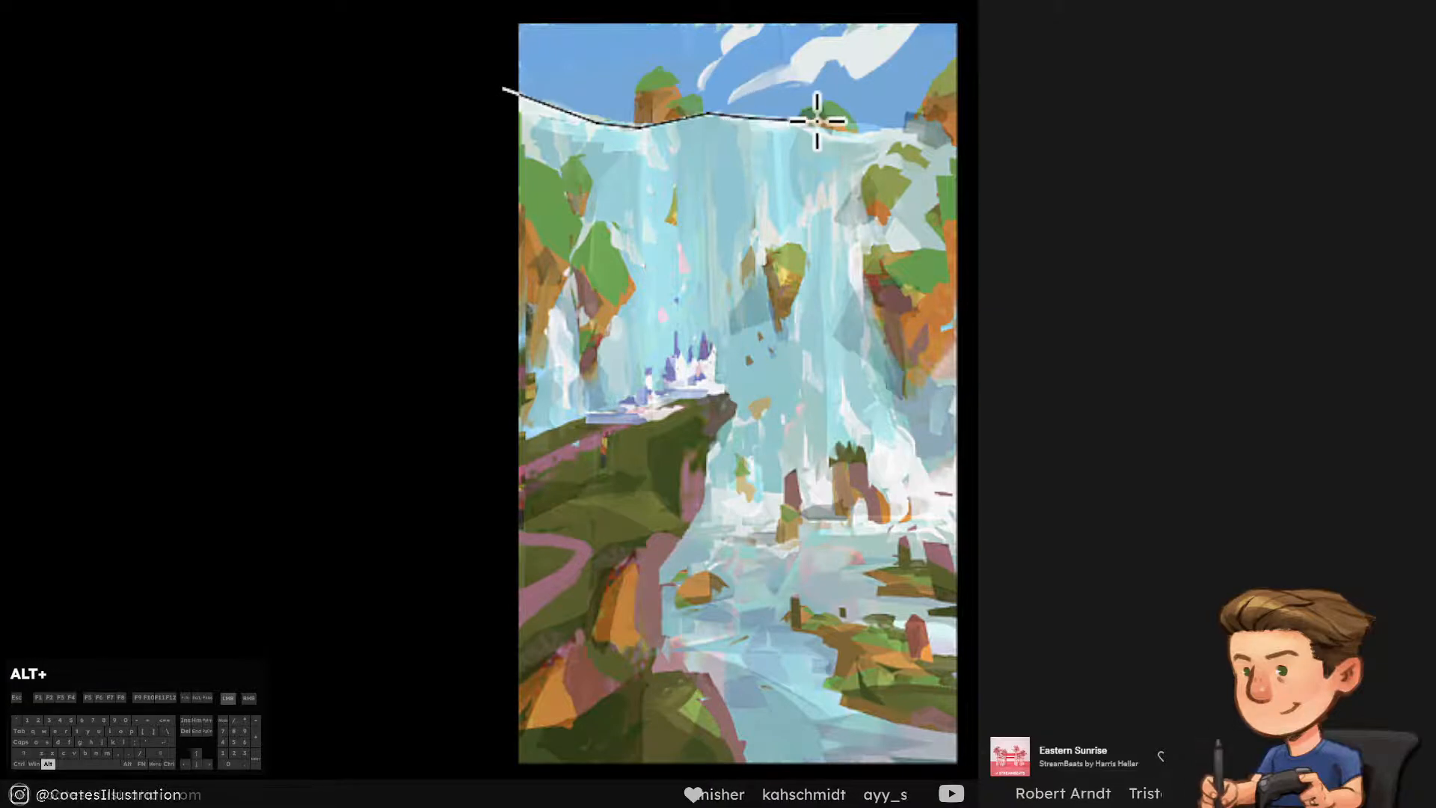
pyautogui.keyDown('alt'); pyautogui.click(817, 120); pyautogui.keyUp('alt')
pyautogui.keyDown('alt'); pyautogui.click(834, 136); pyautogui.keyUp('alt')
pyautogui.moveTo(904, 125); pyautogui.dragTo(982, 159)
pyautogui.keyDown('alt'); pyautogui.click(984, 778); pyautogui.keyUp('alt')
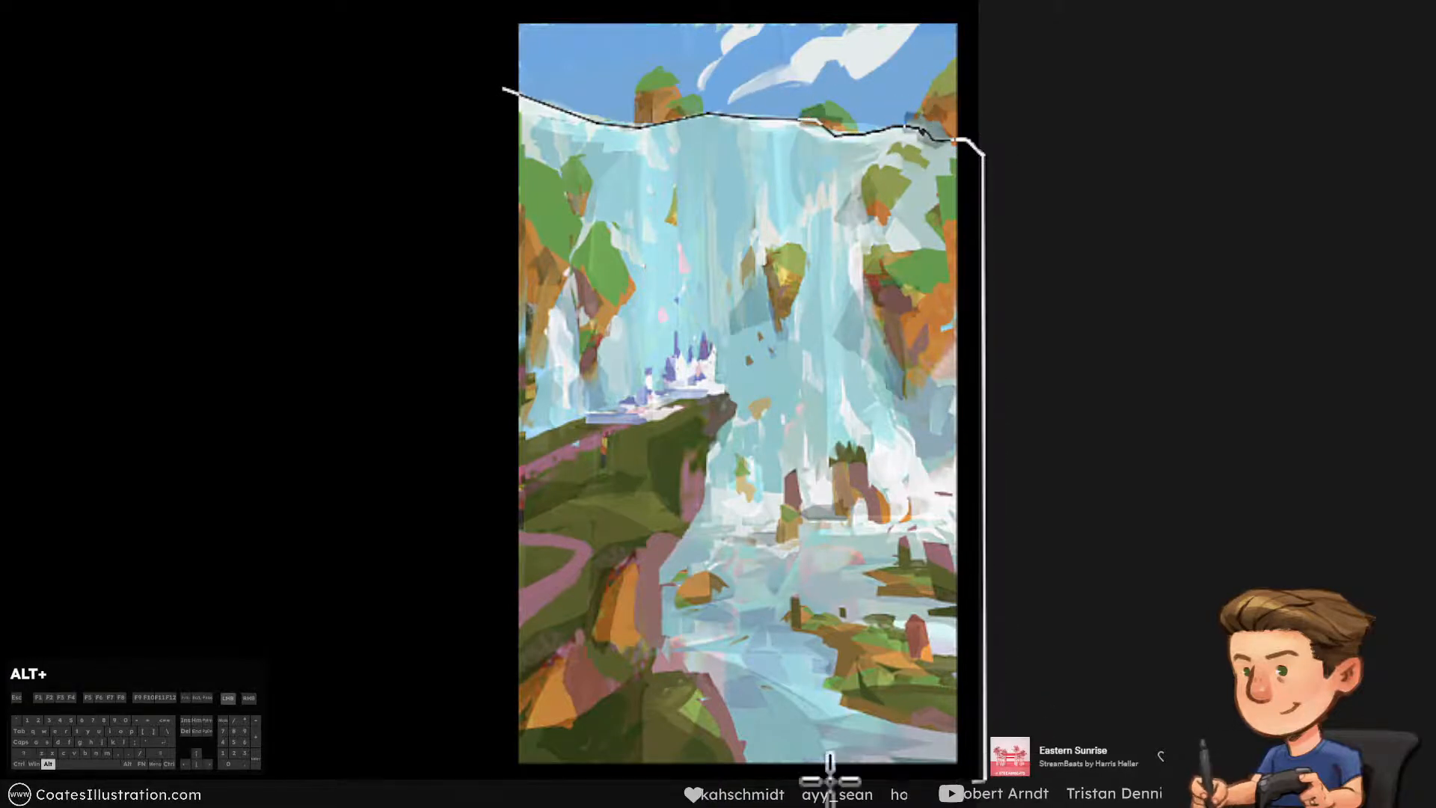
pyautogui.keyDown('alt'); pyautogui.click(481, 777); pyautogui.keyUp('alt')
pyautogui.doubleClick(475, 139)
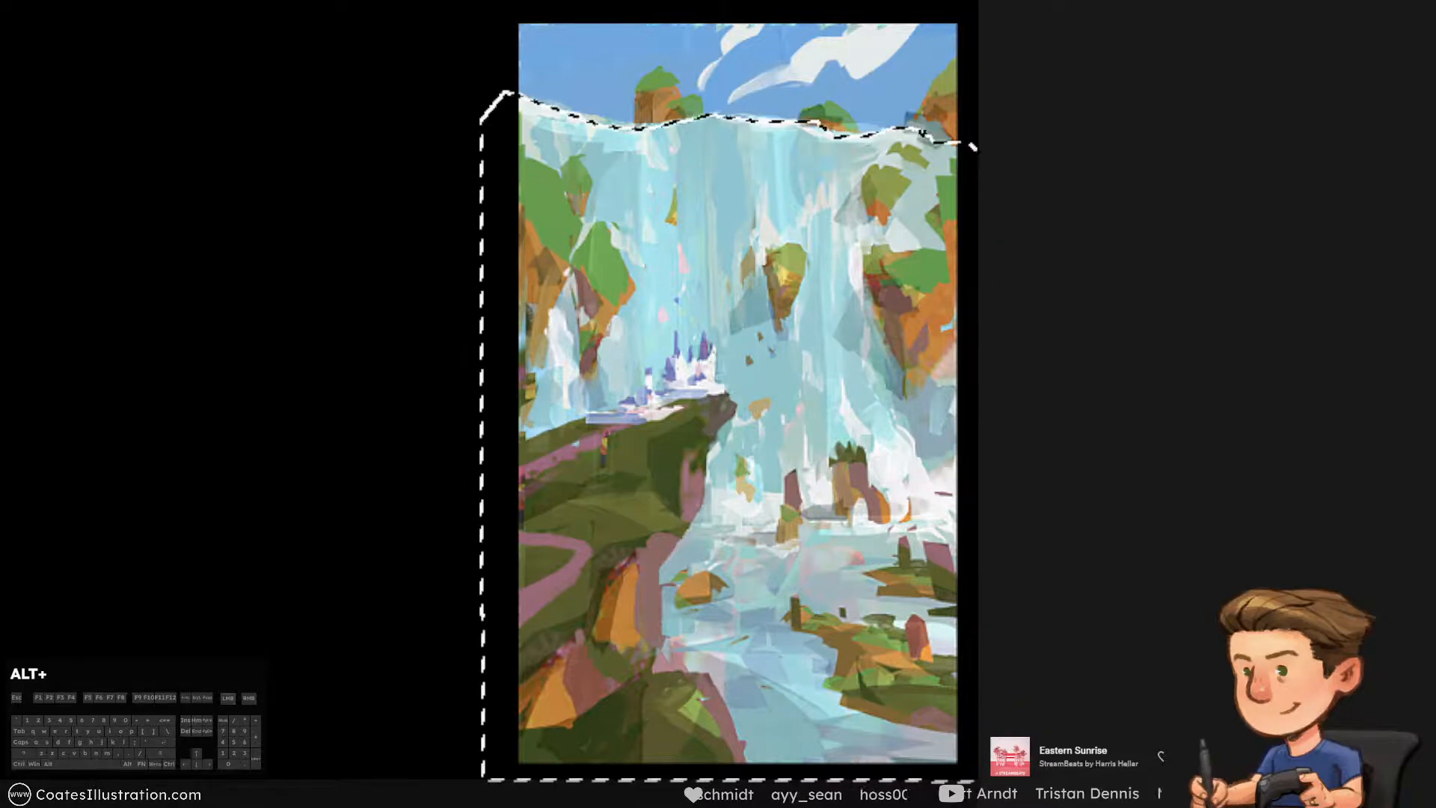
# Subtract the foreground, castle, rock and cliff shapes from the selection, turn the remainder into its own layer and name it "water"
pyautogui.keyDown('ctrl'); pyautogui.keyDown('alt'); pyautogui.click(1161, 755); pyautogui.keyUp('alt'); pyautogui.keyUp('ctrl')
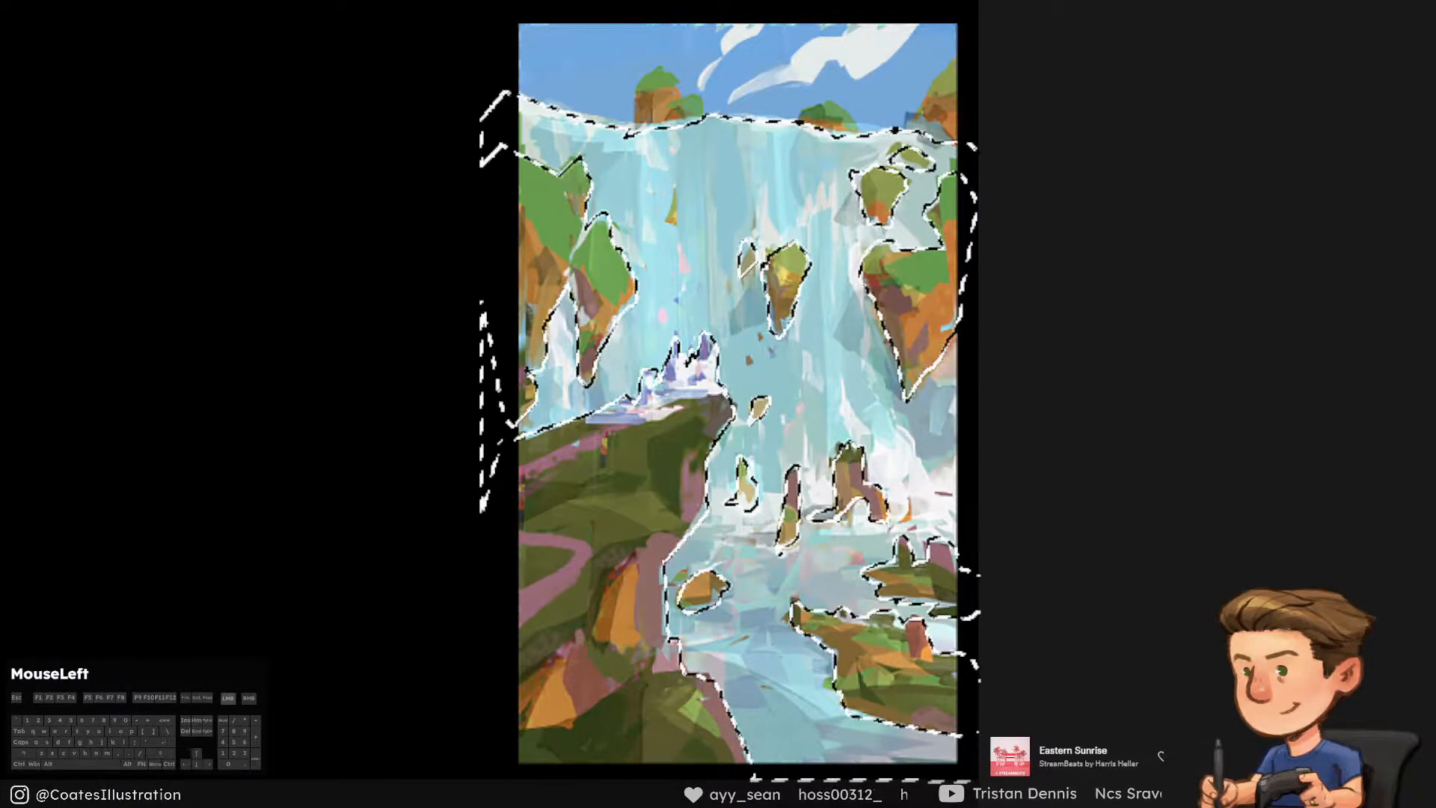
pyautogui.click(1160, 755)
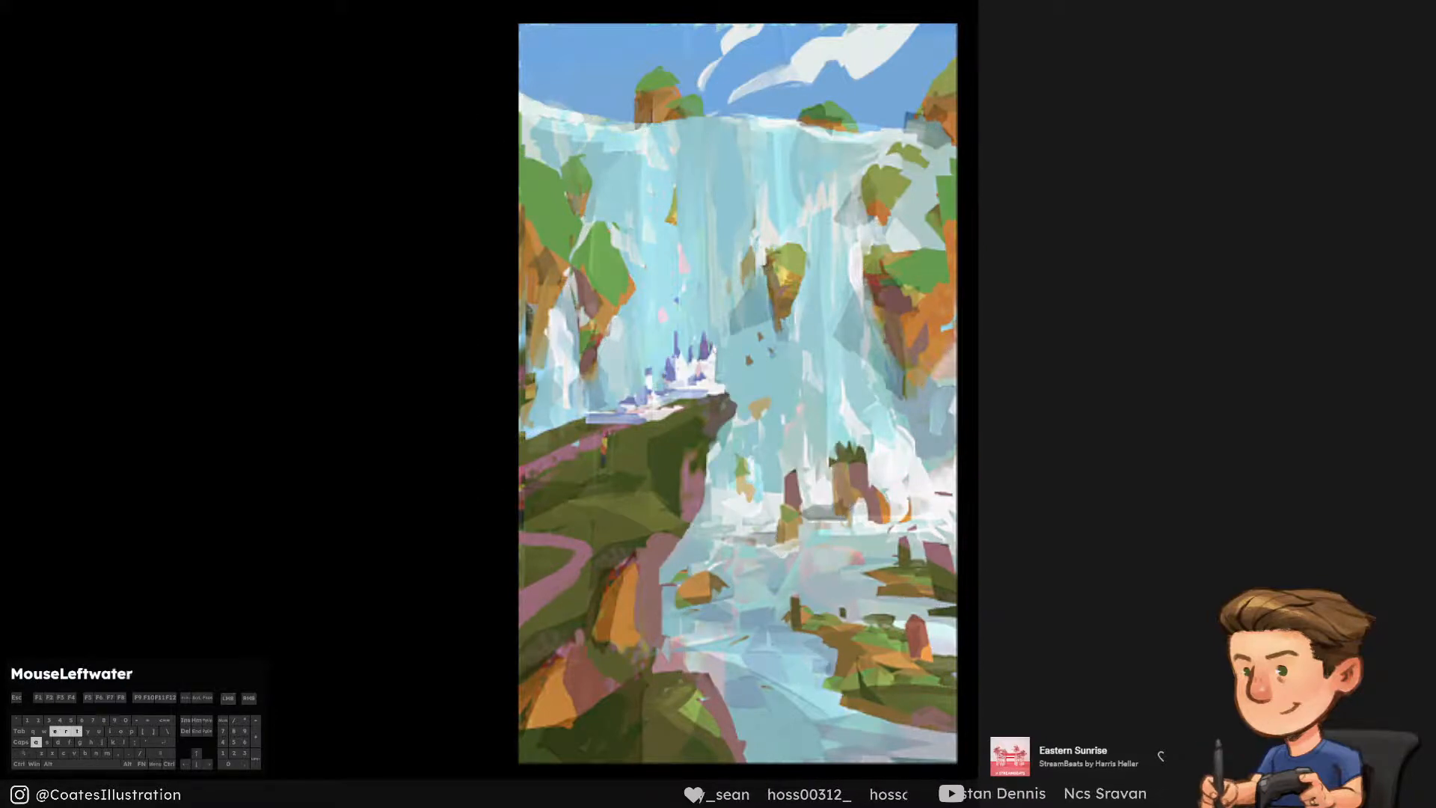
# Lasso the sky band from slightly below the waterfall's crest up past the canvas's upper edge
pyautogui.keyDown('alt'); pyautogui.click(499, 125); pyautogui.keyUp('alt')
pyautogui.keyDown('alt'); pyautogui.click(710, 156); pyautogui.keyUp('alt')
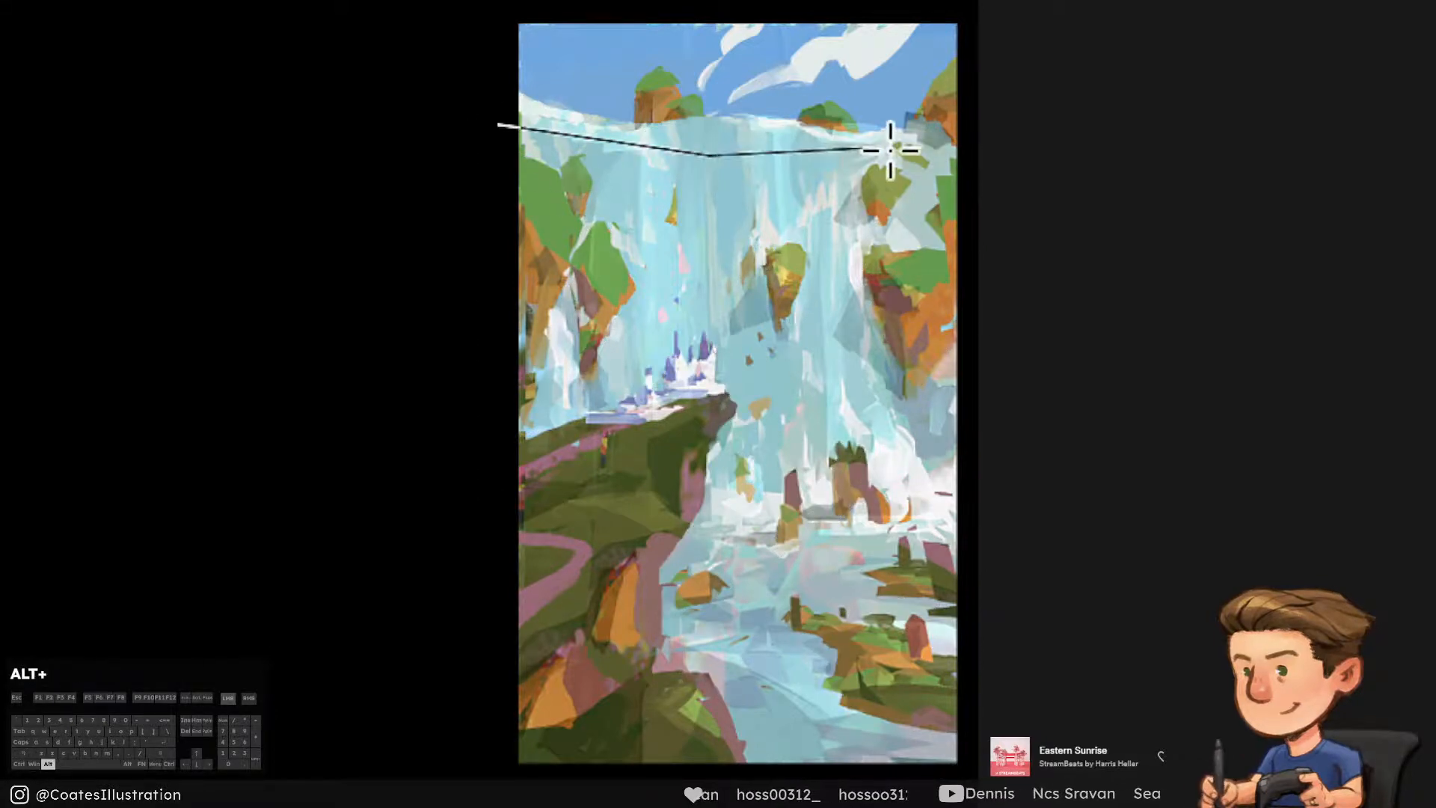
pyautogui.keyDown('alt'); pyautogui.click(916, 164); pyautogui.keyUp('alt')
pyautogui.keyDown('alt'); pyautogui.click(988, 164); pyautogui.keyUp('alt')
pyautogui.keyDown('alt'); pyautogui.click(970, 4); pyautogui.keyUp('alt')
pyautogui.keyDown('alt'); pyautogui.click(508, 10); pyautogui.keyUp('alt')
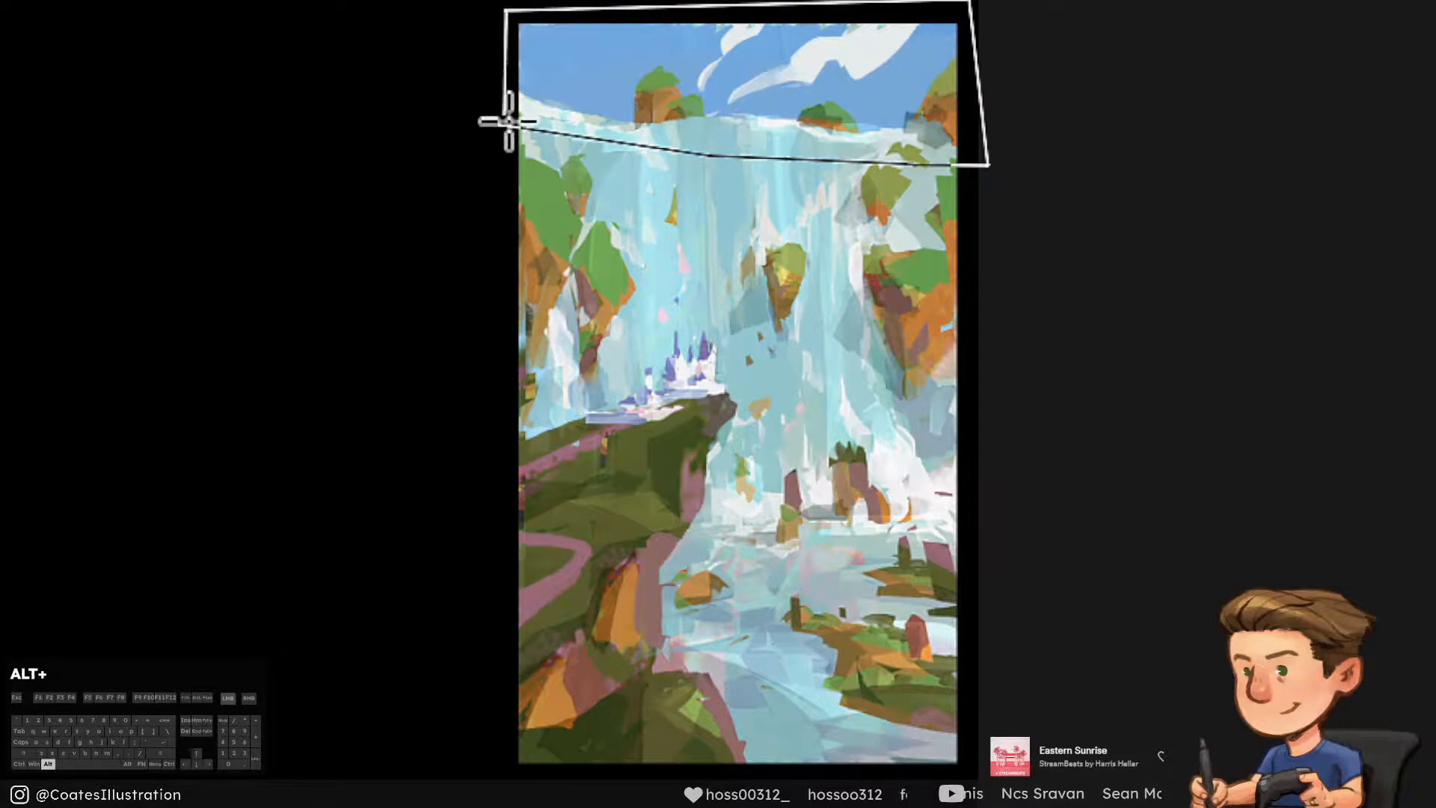
pyautogui.keyDown('ctrl'); pyautogui.keyDown('alt'); pyautogui.click(505, 122); pyautogui.keyUp('alt'); pyautogui.keyUp('ctrl')
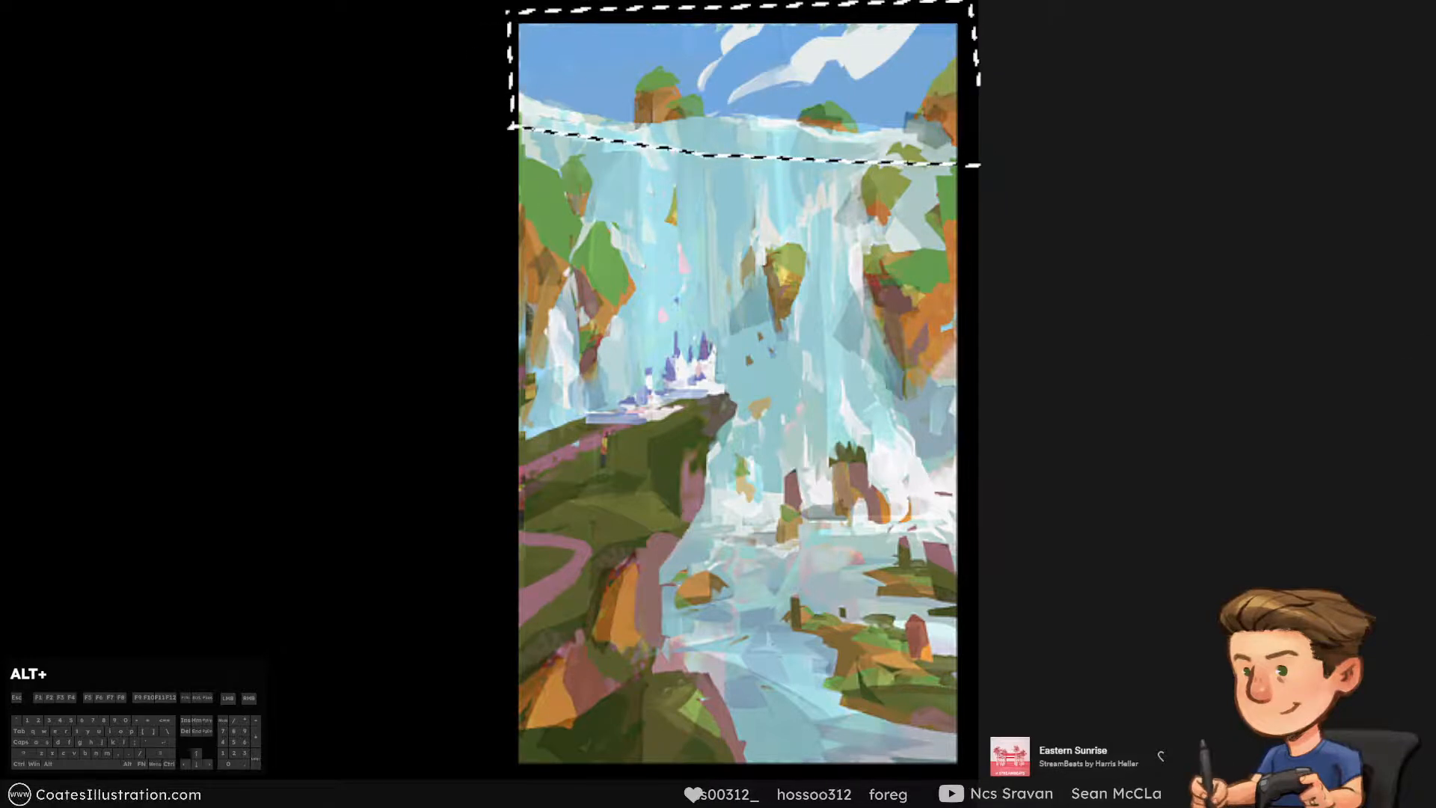
# Subtract the water, crest rocks and upper right cliff from the sky selection, then deselect and name the layer "Sky"
pyautogui.moveTo(527, 119)
pyautogui.mouseDown()
pyautogui.moveTo(961, 154)
pyautogui.moveTo(954, 105)
pyautogui.mouseUp()
pyautogui.keyDown('ctrl'); pyautogui.keyDown('alt'); pyautogui.click(944, 105); pyautogui.keyUp('alt'); pyautogui.keyUp('ctrl')
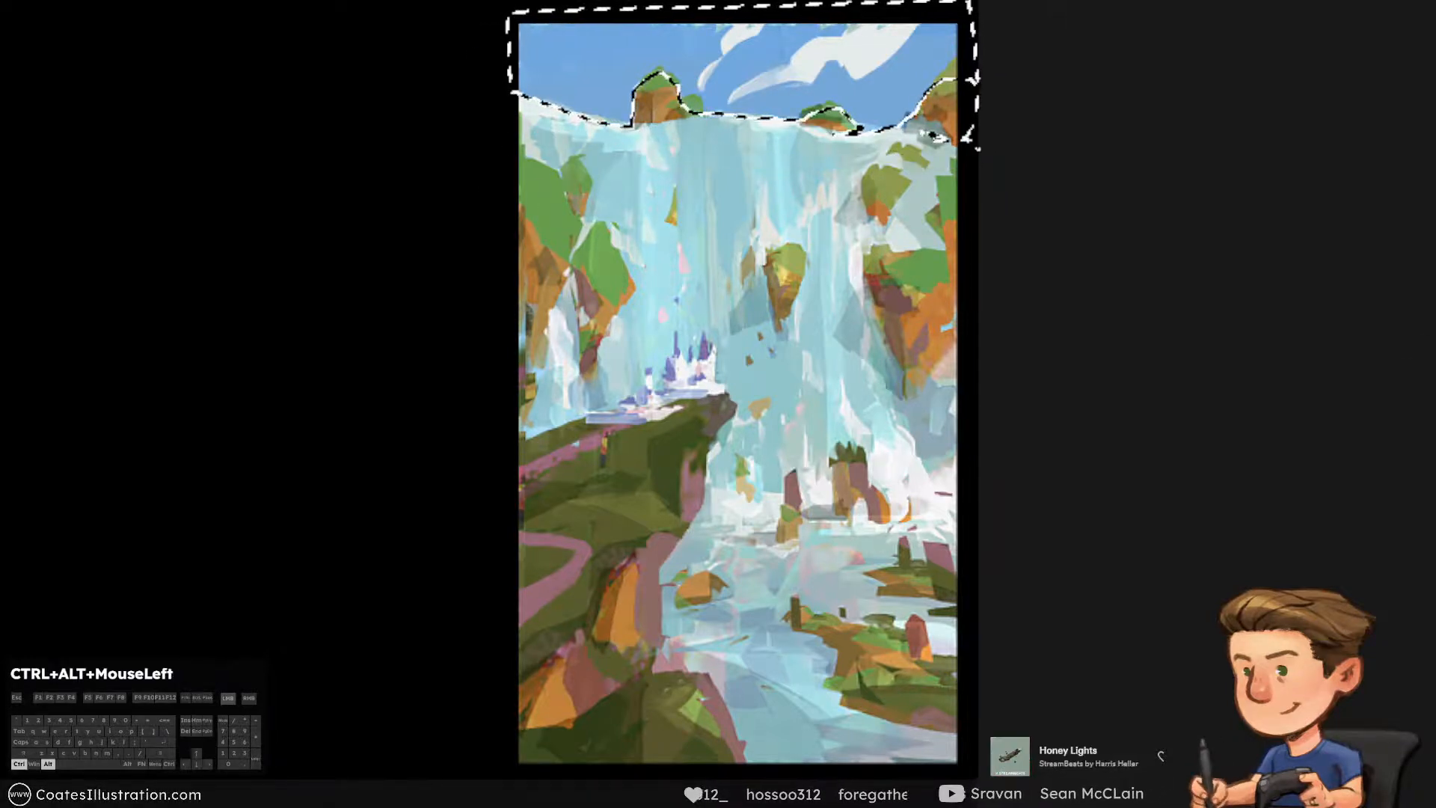
pyautogui.keyDown('ctrl'); pyautogui.keyDown('alt'); pyautogui.click(833, 121); pyautogui.keyUp('alt'); pyautogui.keyUp('ctrl')
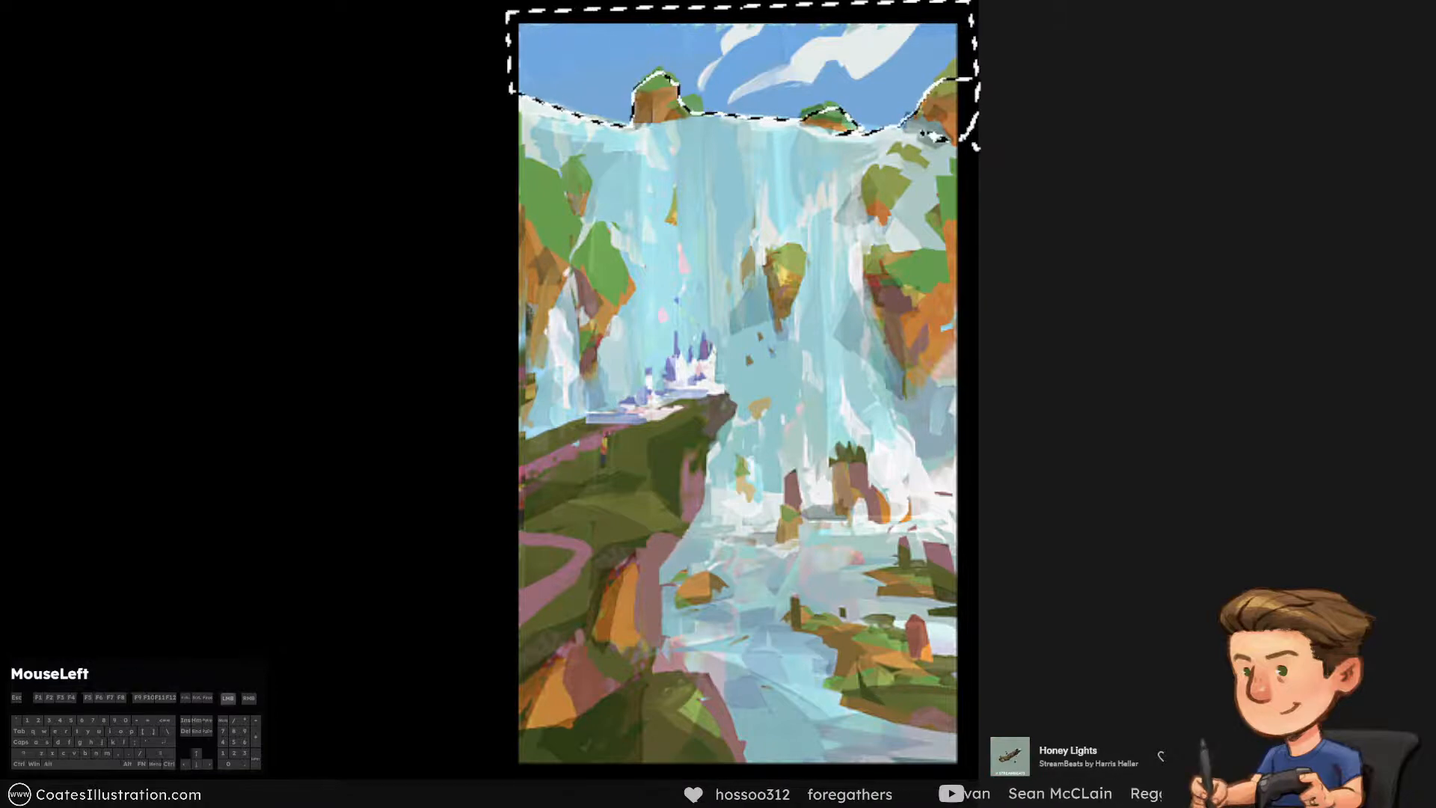
pyautogui.click(918, 105)
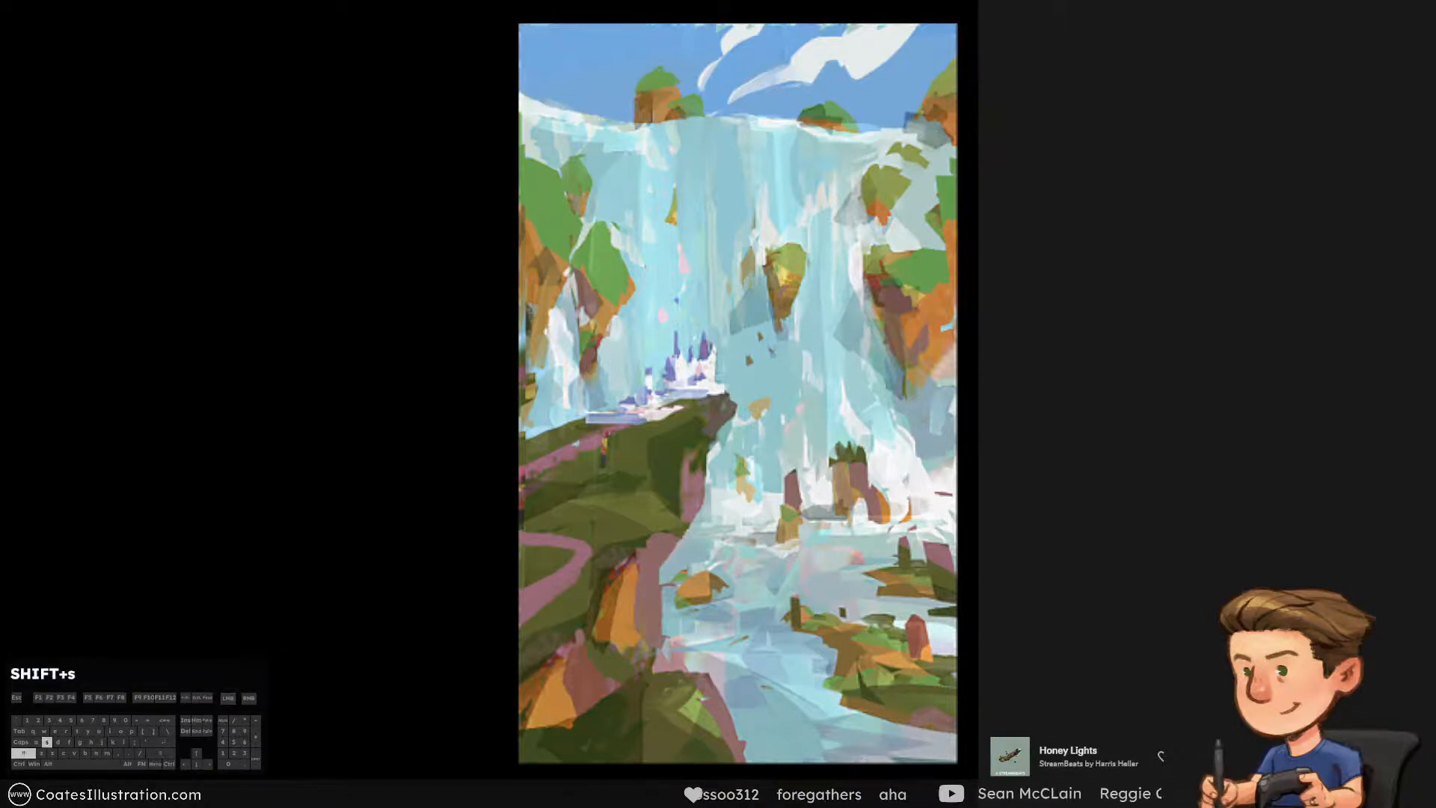
pyautogui.write('y')
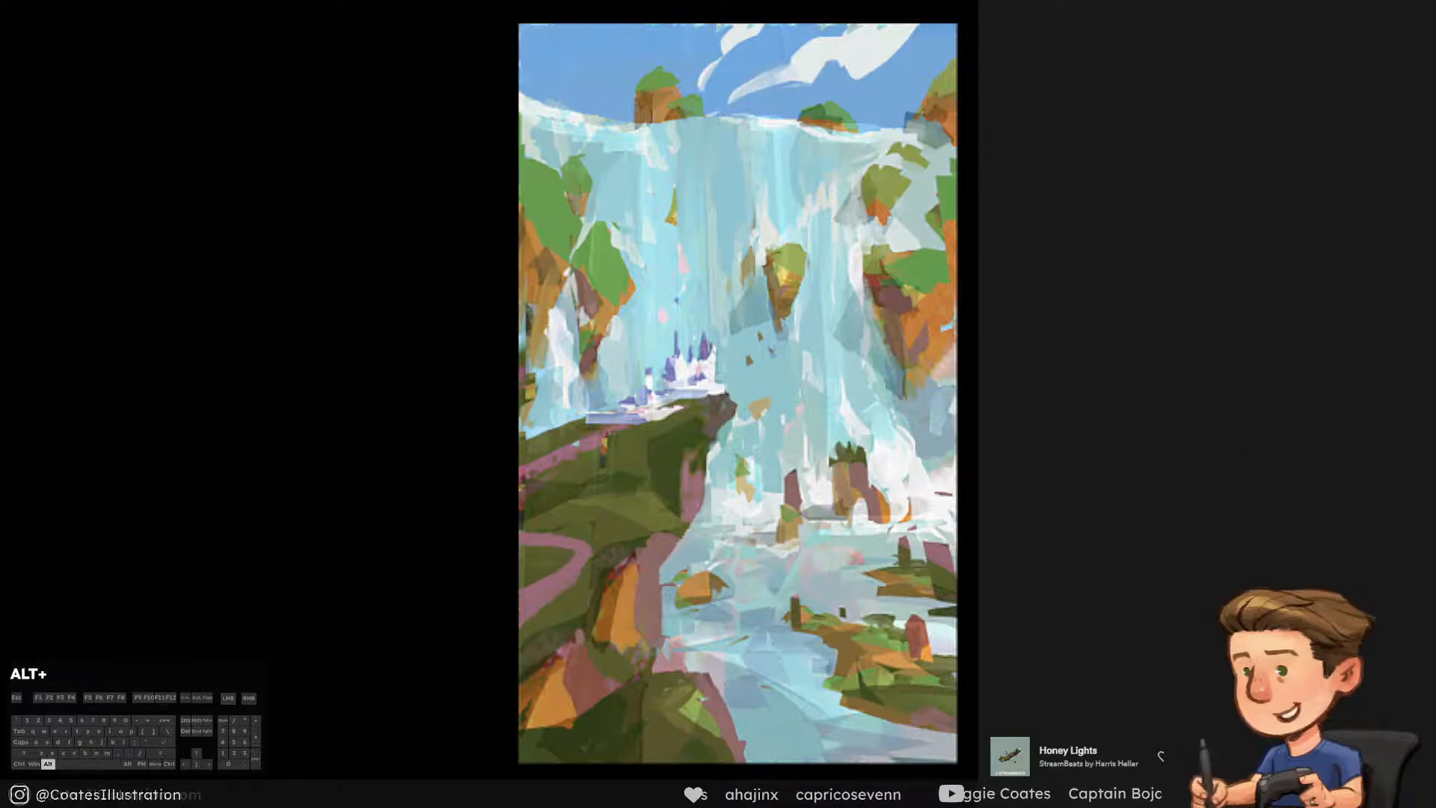
pyautogui.press('alt+KP_2')
pyautogui.press('alt+KP_3')
pyautogui.press('alt+KP_2')
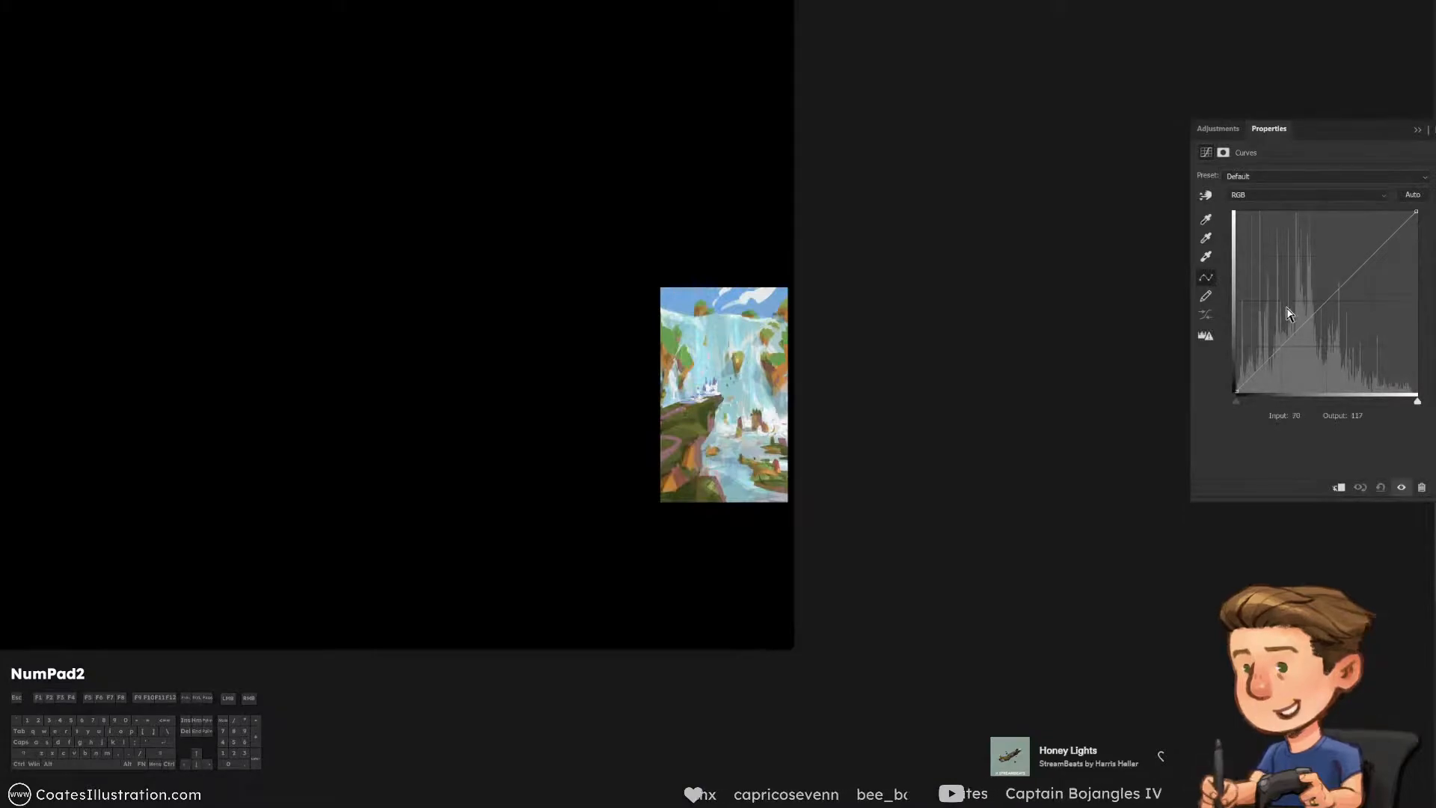
pyautogui.press('alt+KP_3')
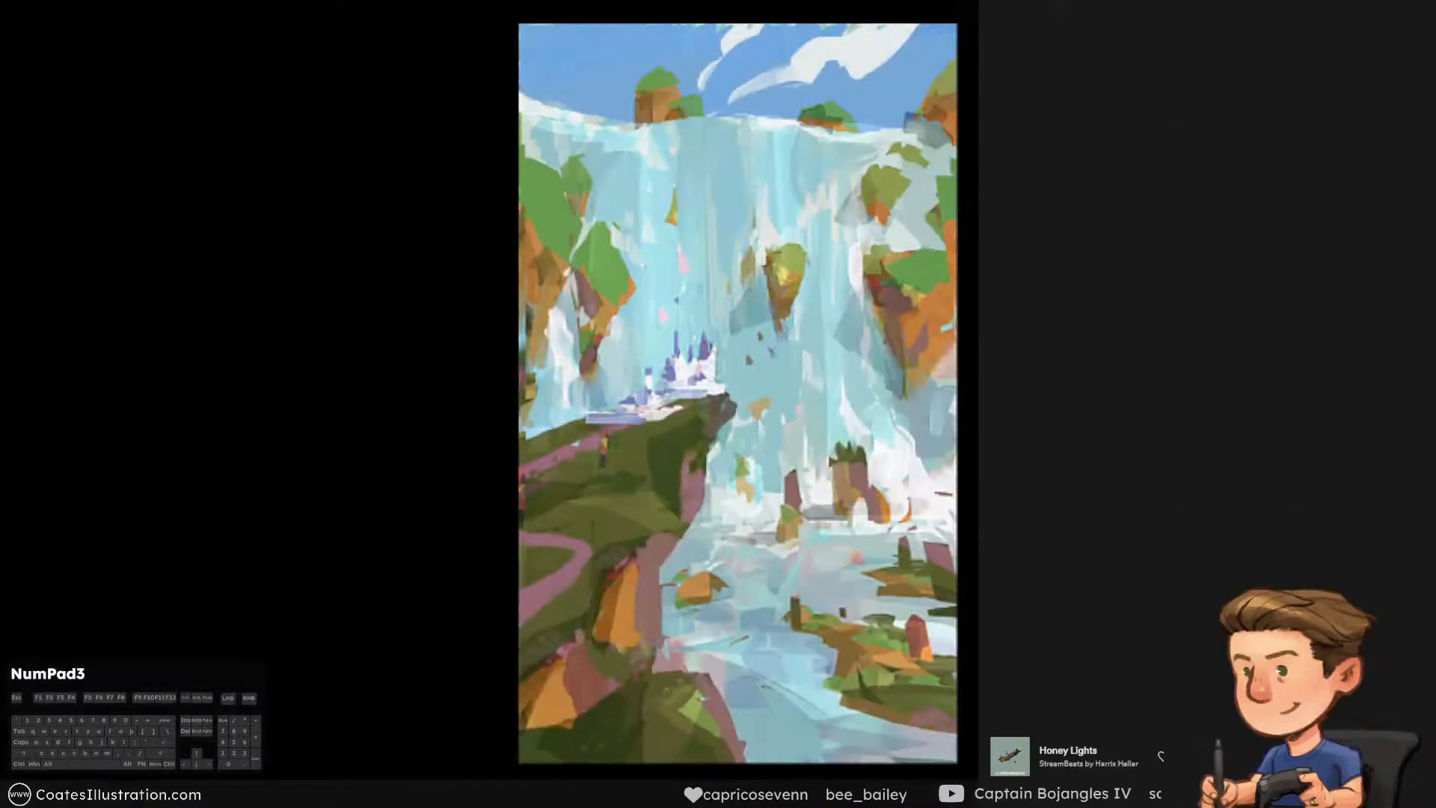
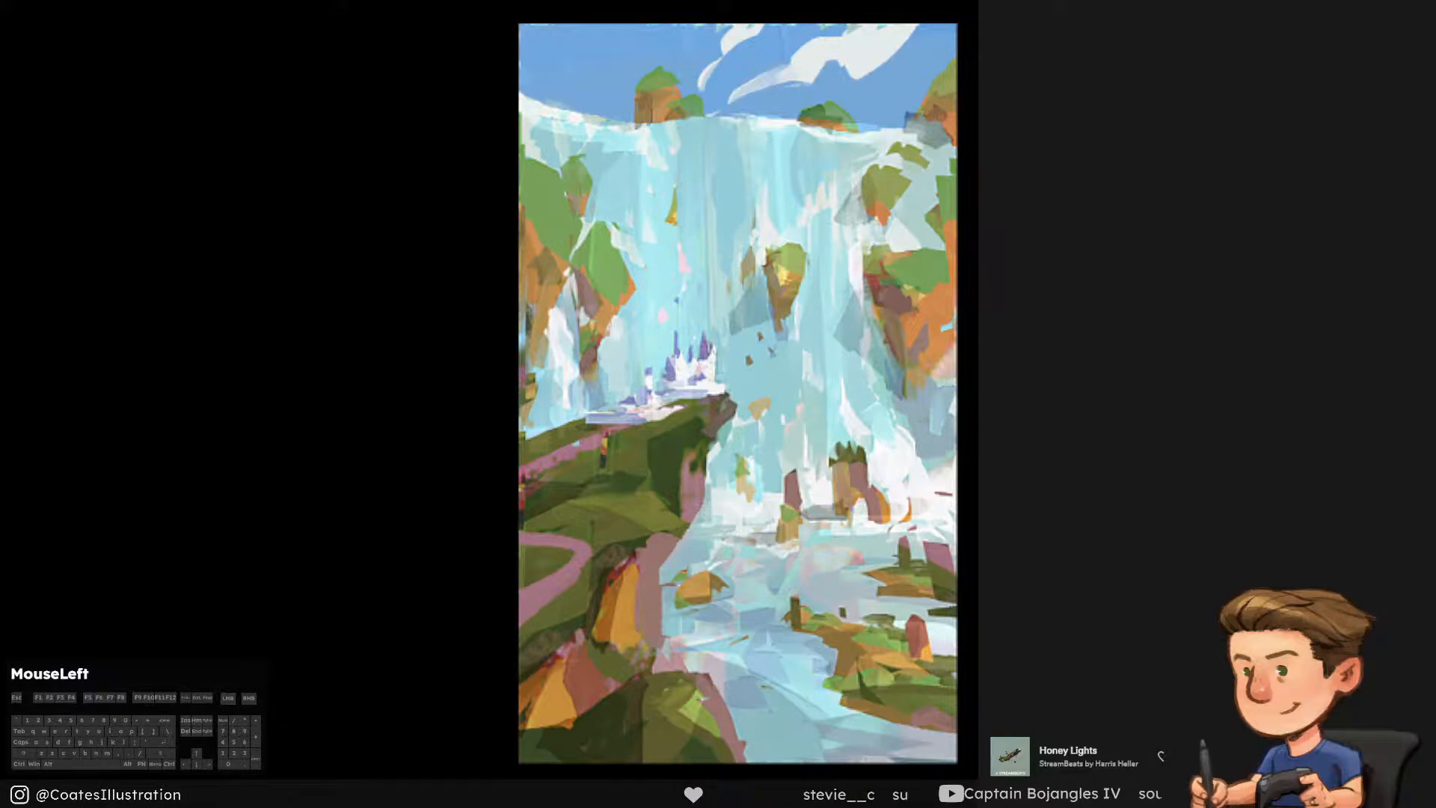
# Check the waterfall painting's values in a greyscale proof and return to the full-colour view
pyautogui.moveTo(882, 75)
pyautogui.mouseDown()
pyautogui.moveTo(598, 74)
pyautogui.moveTo(897, 71)
pyautogui.moveTo(599, 75)
pyautogui.moveTo(882, 74)
pyautogui.mouseUp()
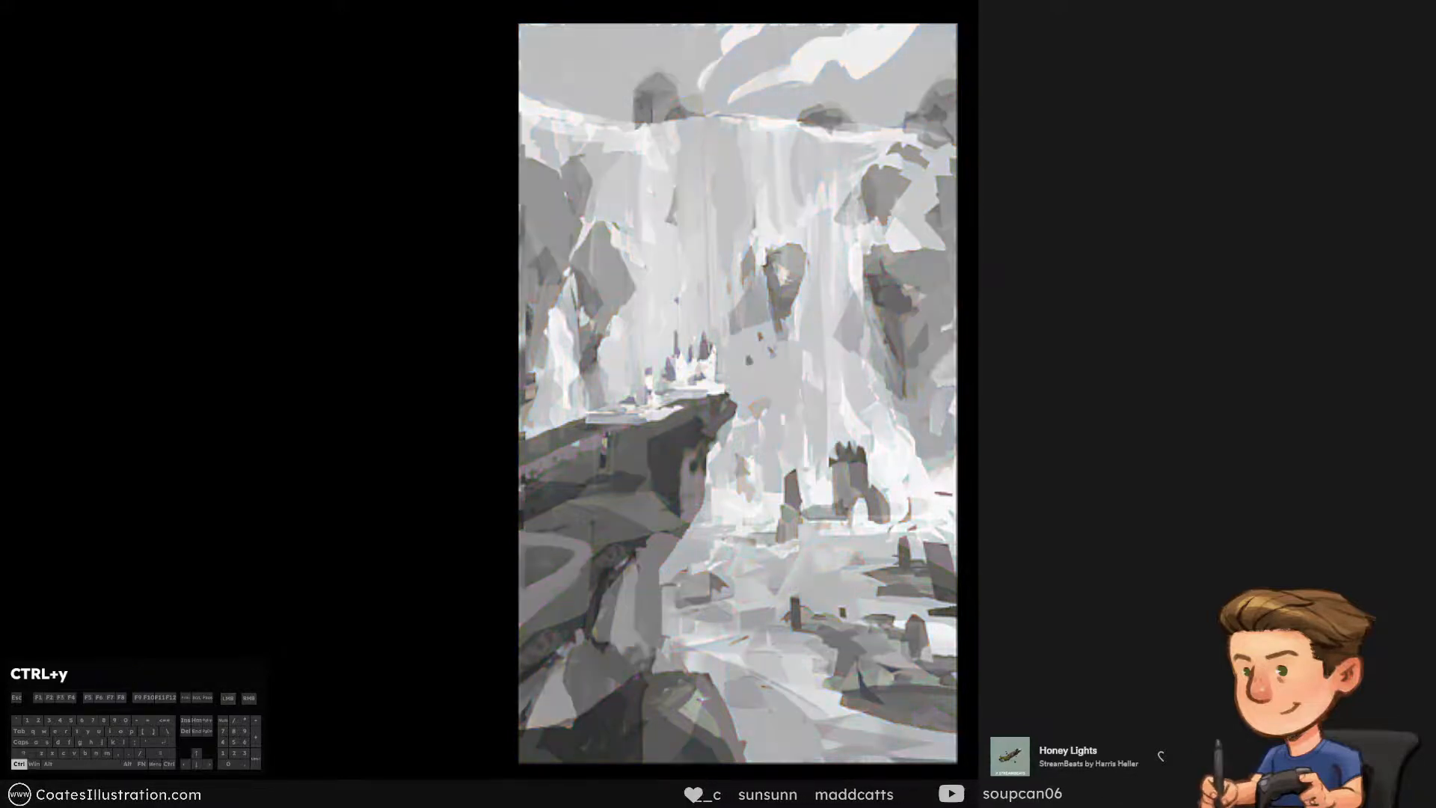
pyautogui.click(748, 75)
pyautogui.click(748, 75)
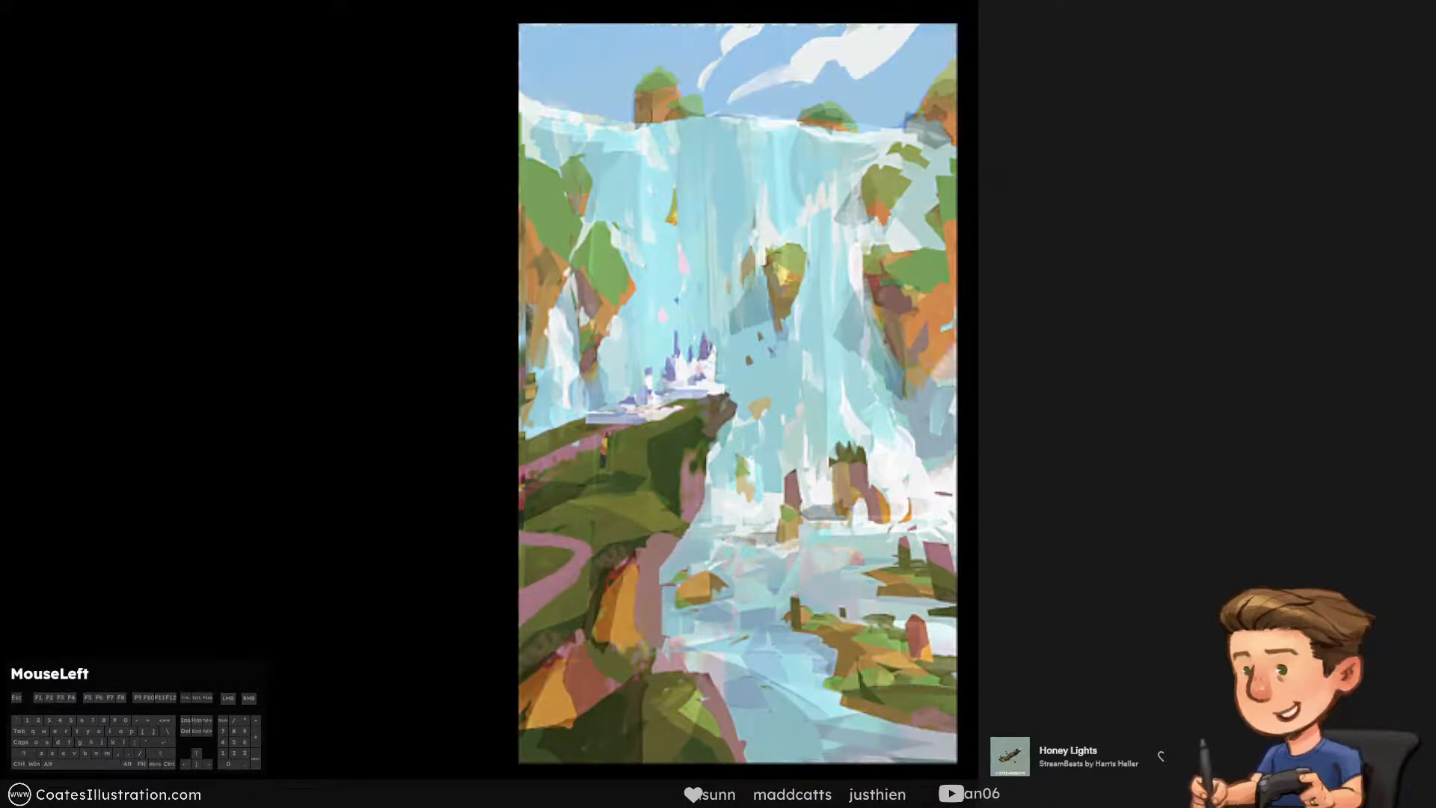
# Compare the painting with its lighting and colour adjustments hidden and shown, restore them, and save the file
pyautogui.click(738, 286)
pyautogui.click(738, 285)
pyautogui.click(738, 286)
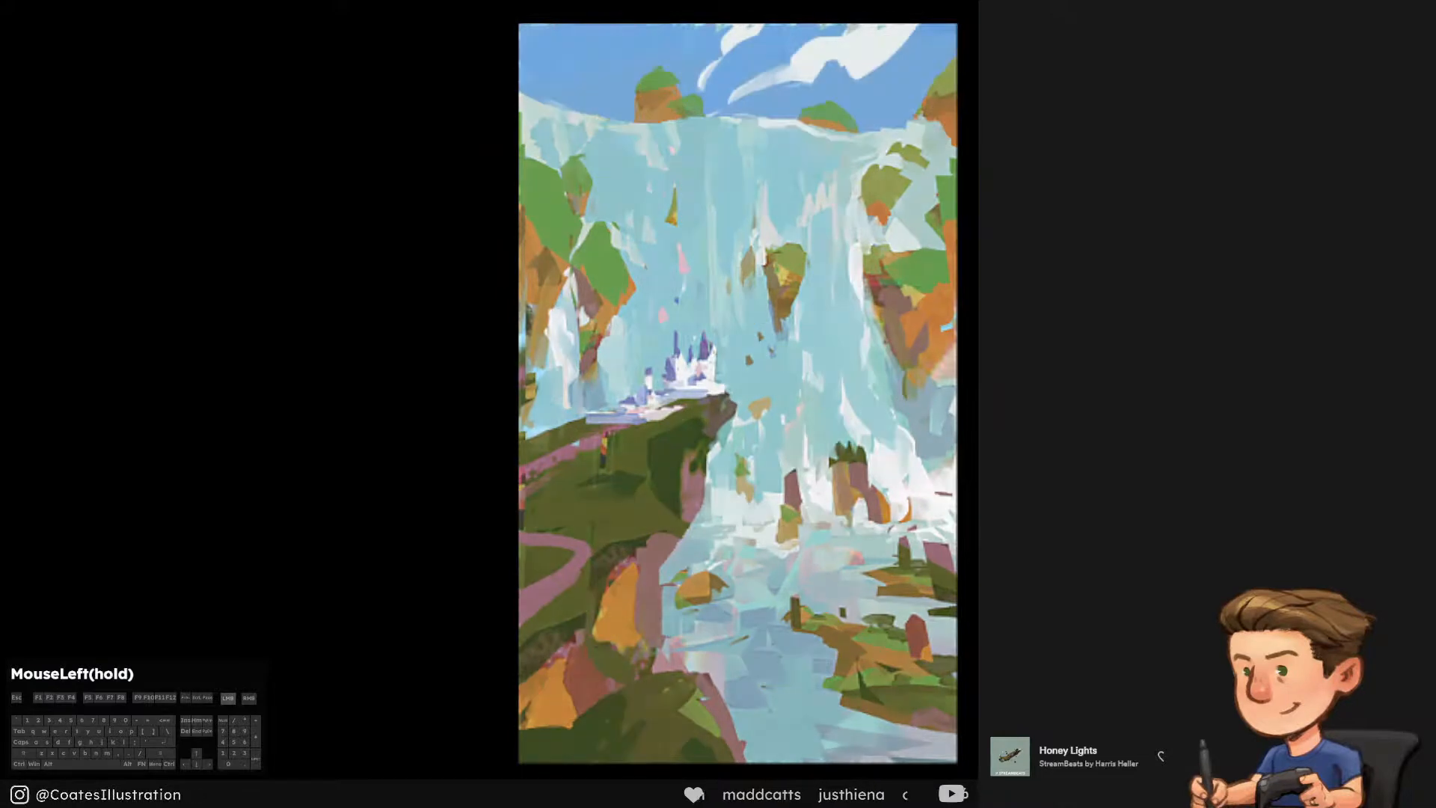
pyautogui.click(738, 286)
pyautogui.hotkey('ctrl', 's')
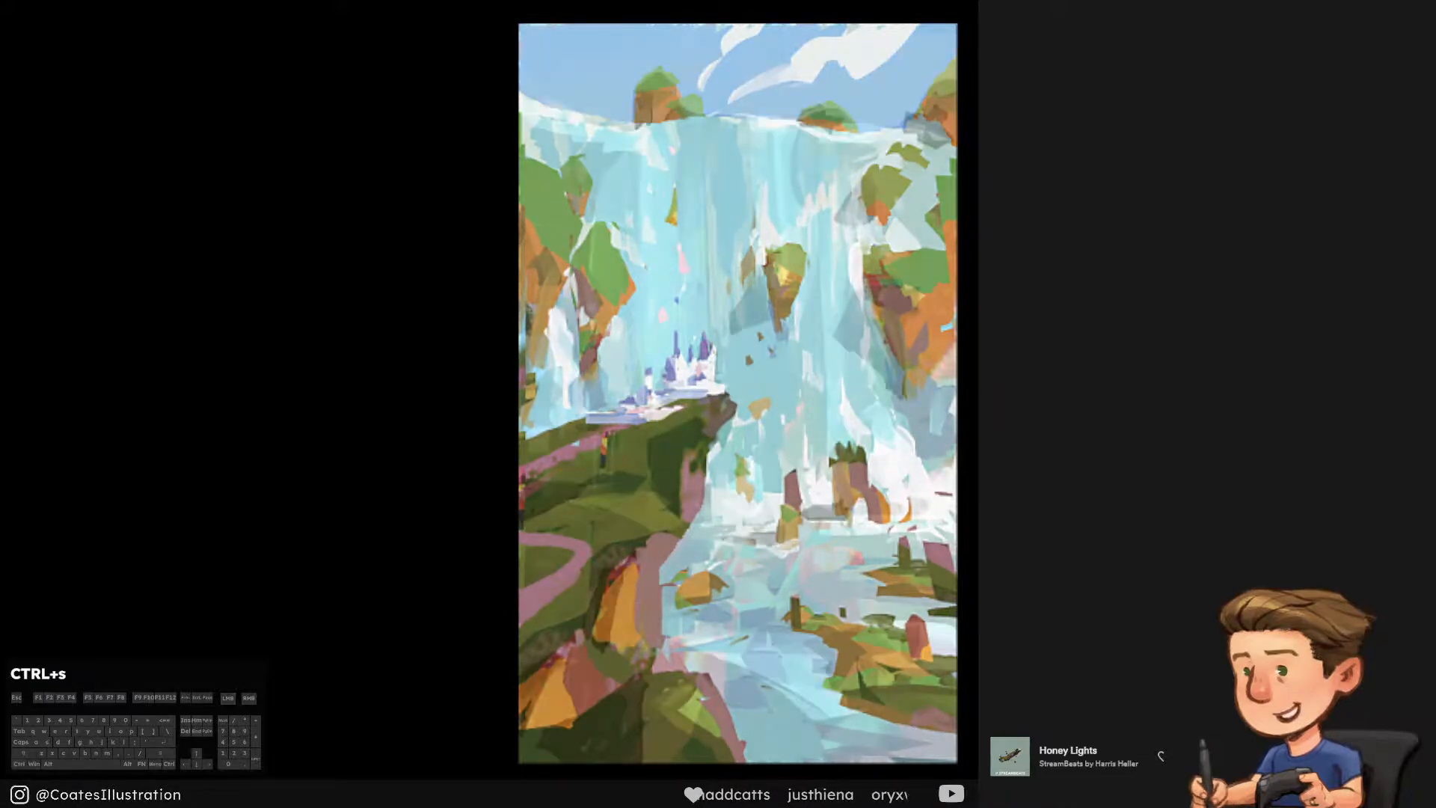
# Brush subtle touch-ups over the grassy cliff ledge, along the upper pink path and onto the rock face below
pyautogui.click(738, 393)
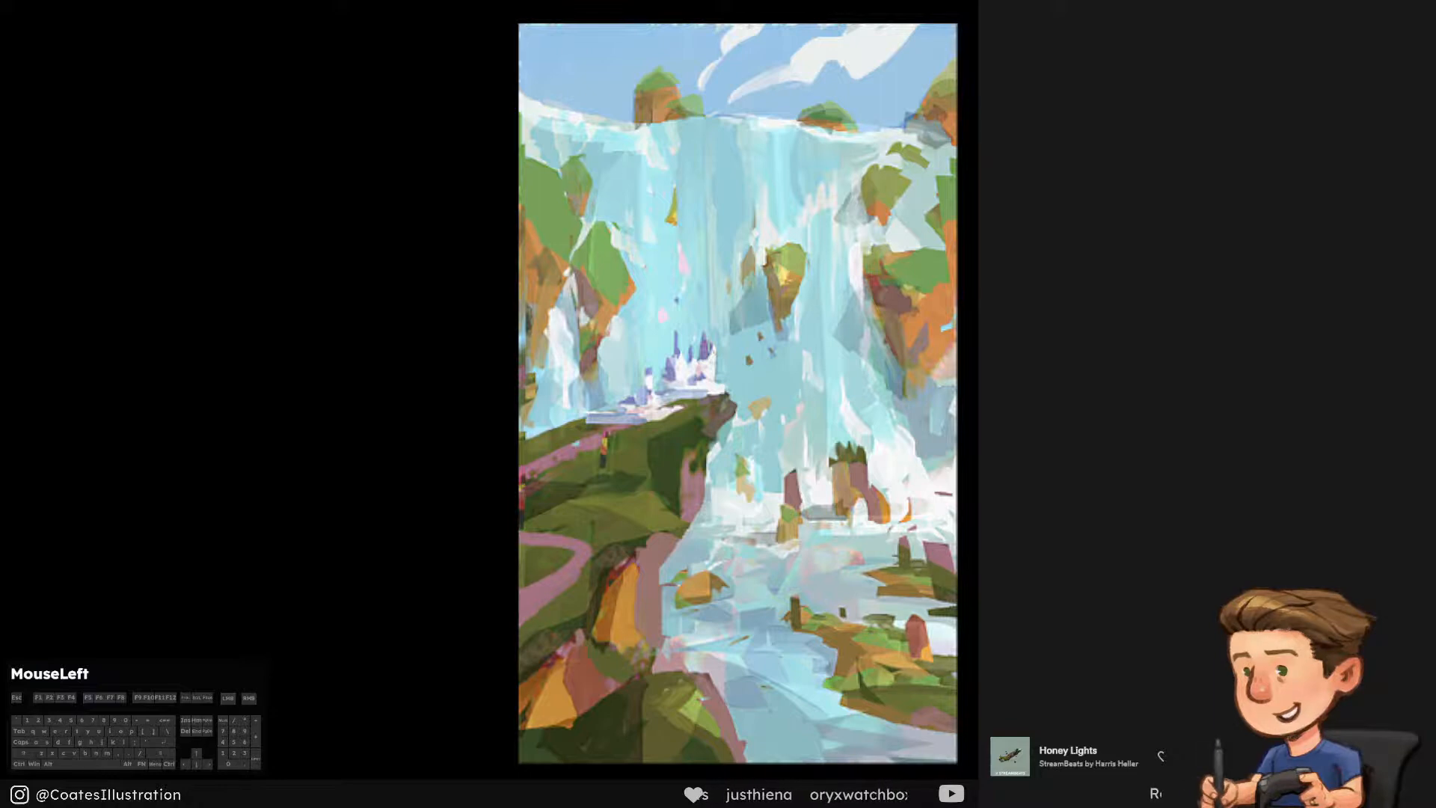
pyautogui.moveTo(560, 455); pyautogui.dragTo(529, 473)
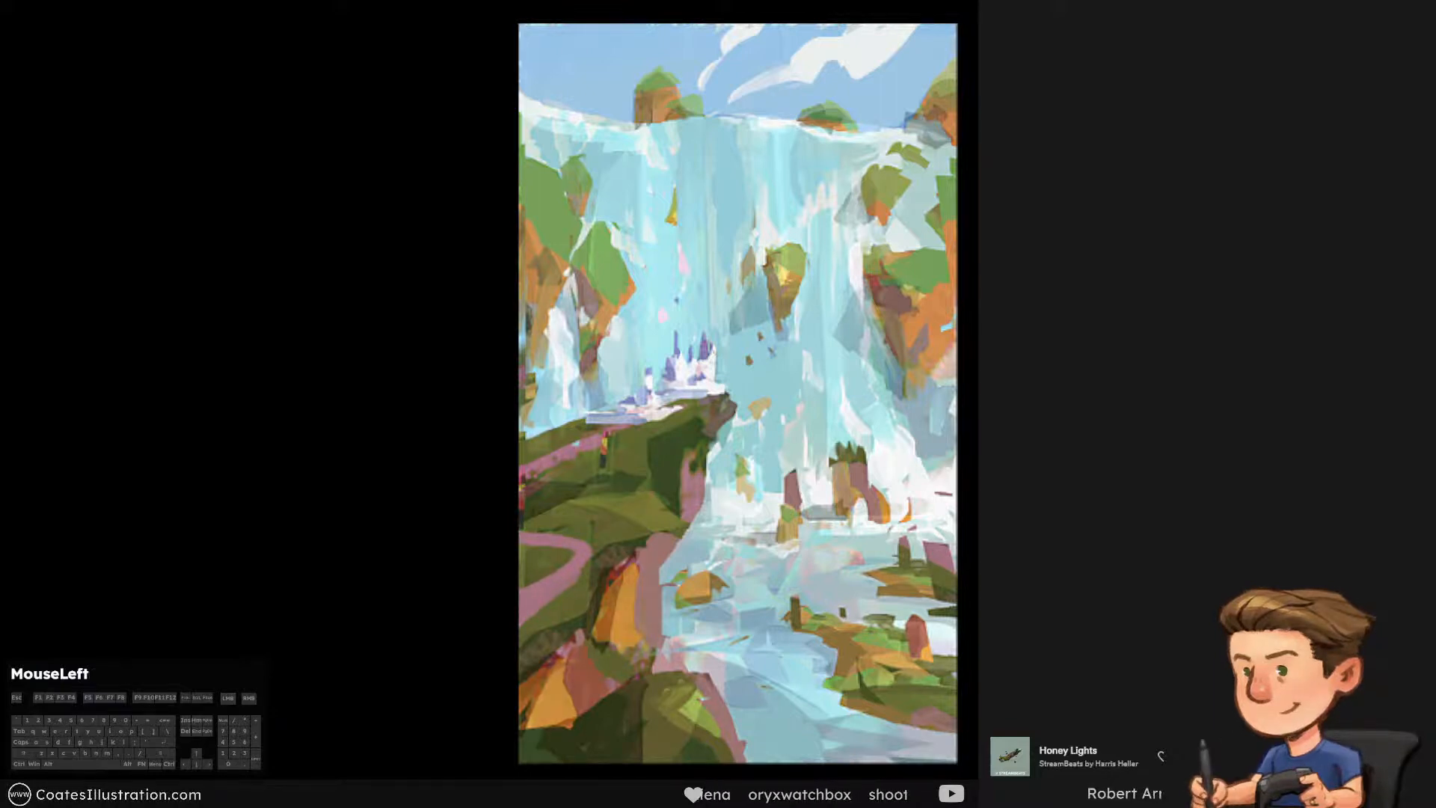
pyautogui.moveTo(635, 479); pyautogui.dragTo(598, 493)
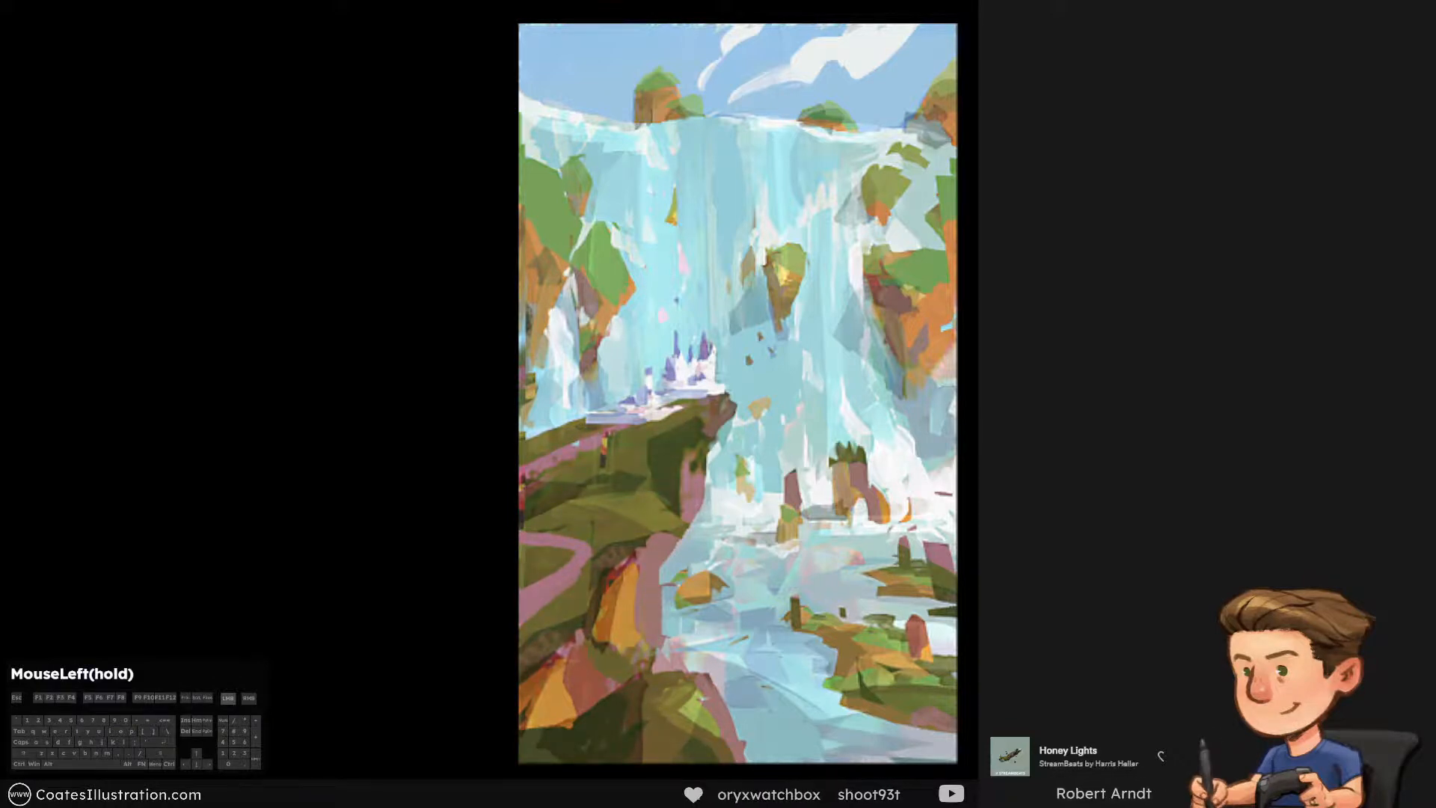
pyautogui.moveTo(649, 655)
pyautogui.mouseDown()
pyautogui.moveTo(640, 665)
pyautogui.moveTo(613, 557)
pyautogui.mouseUp()
pyautogui.click(632, 650)
pyautogui.moveTo(621, 508)
pyautogui.mouseDown()
pyautogui.moveTo(606, 464)
pyautogui.moveTo(628, 516)
pyautogui.mouseUp()
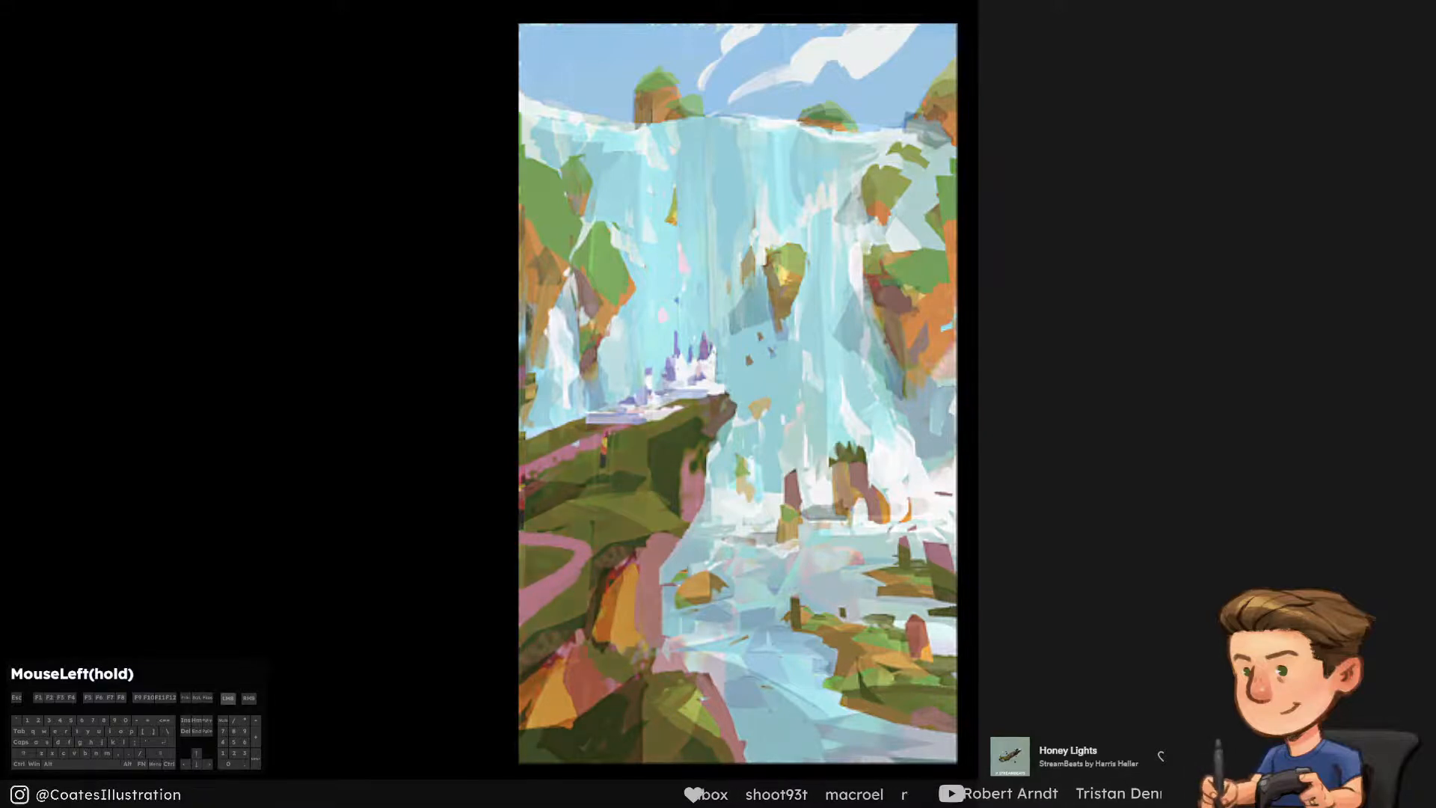
pyautogui.click(628, 516)
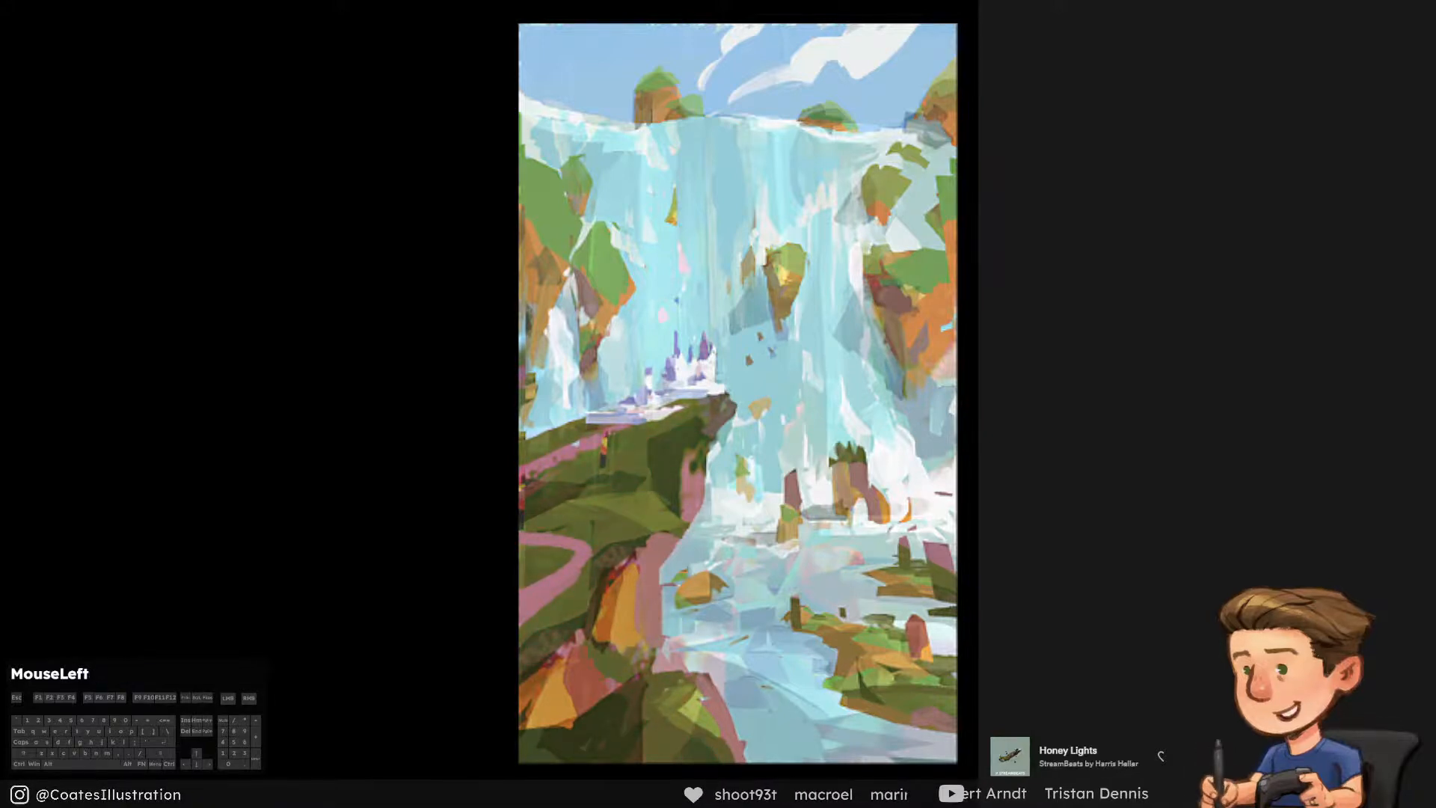
# Touch up the foreground rocks and the green mound at the base of the cliff with short strokes
pyautogui.click(636, 605)
pyautogui.click(557, 699)
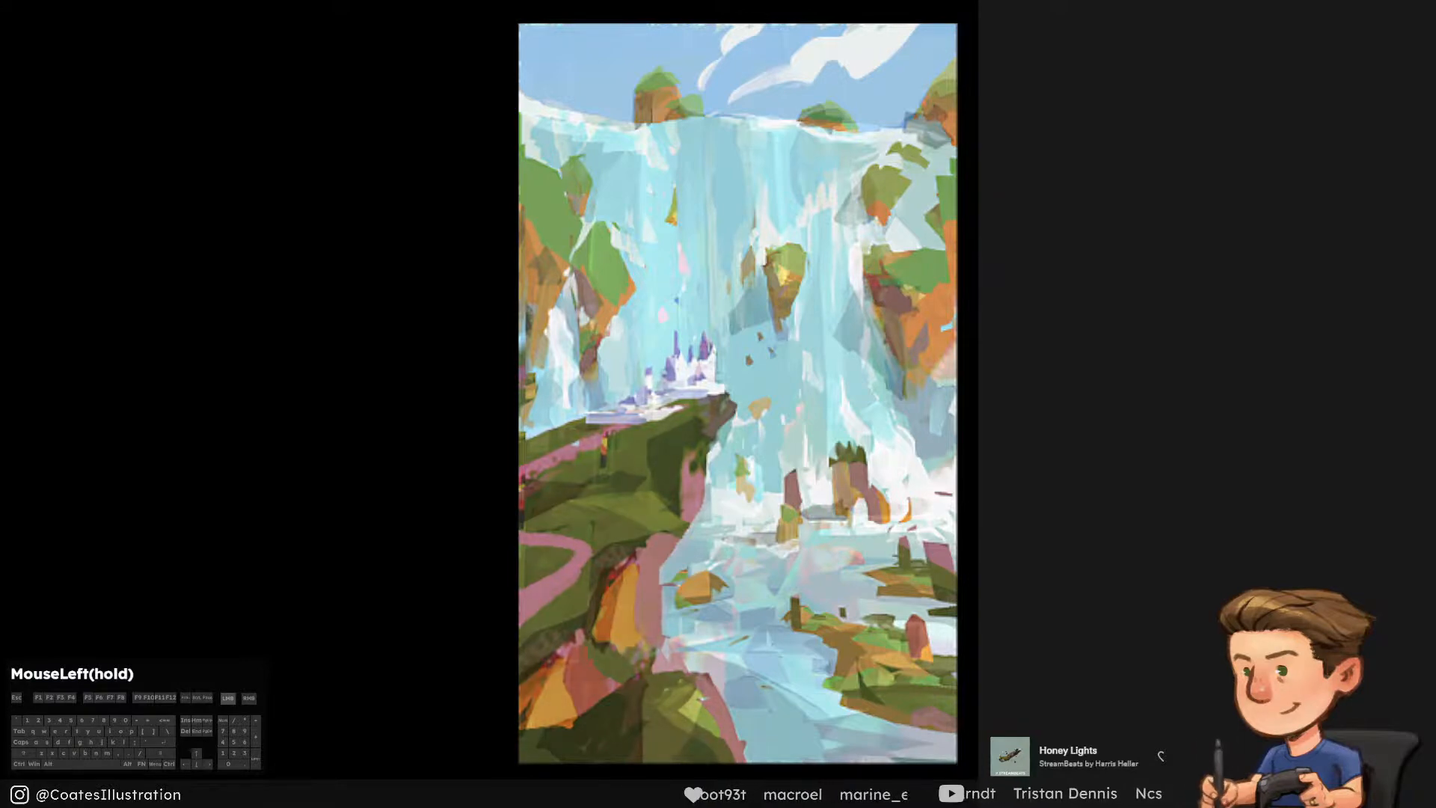
pyautogui.moveTo(628, 569); pyautogui.dragTo(665, 568)
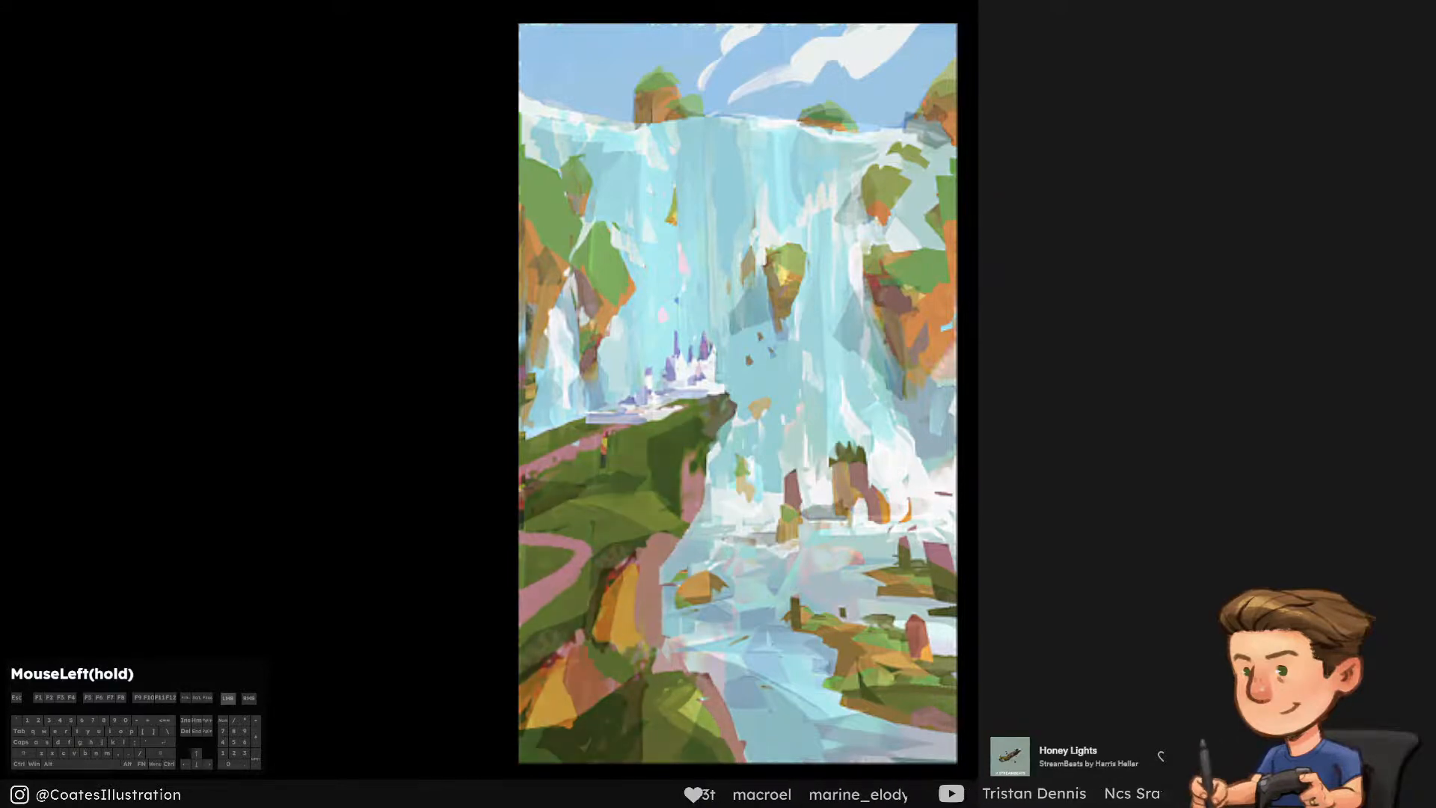
pyautogui.click(701, 698)
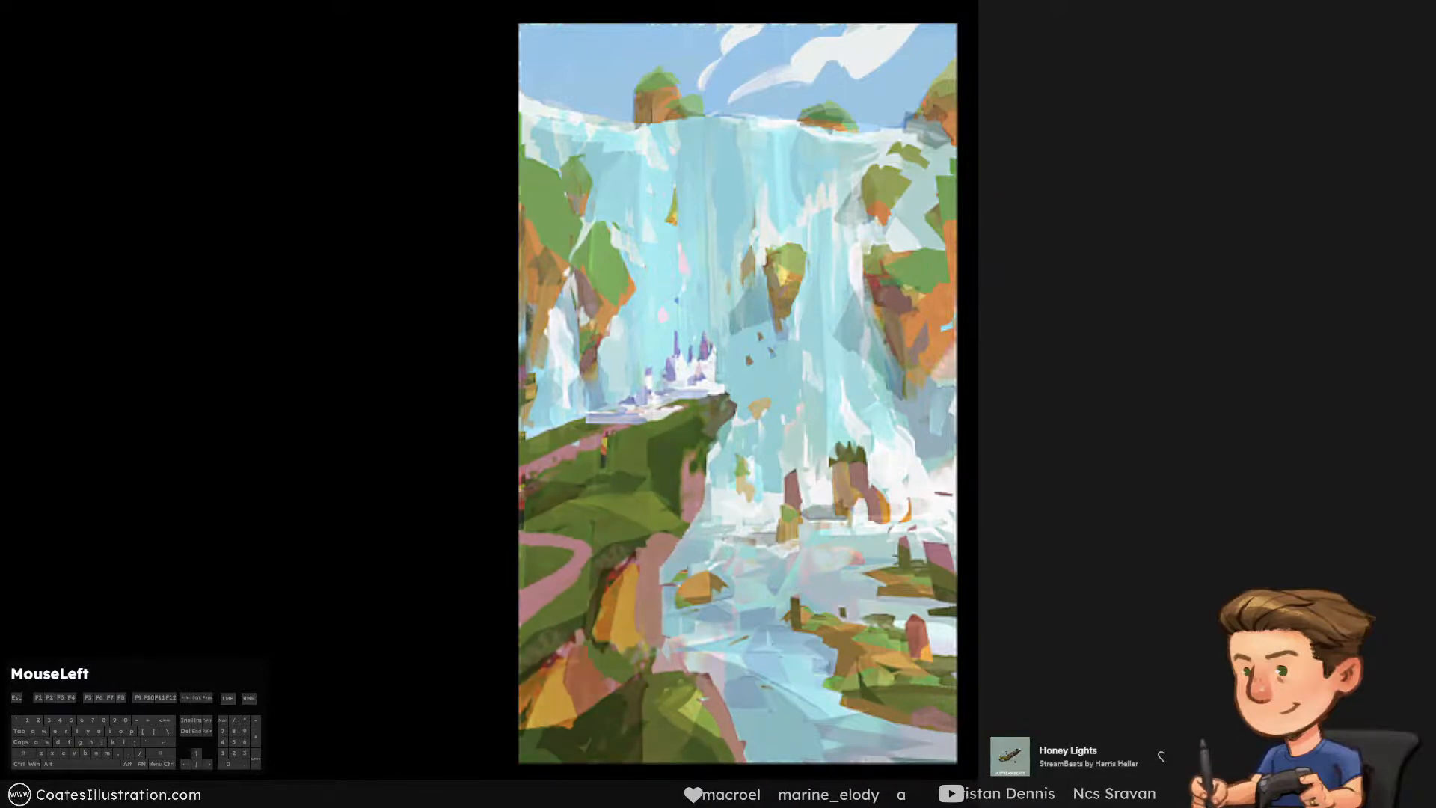
pyautogui.moveTo(702, 698); pyautogui.dragTo(686, 707)
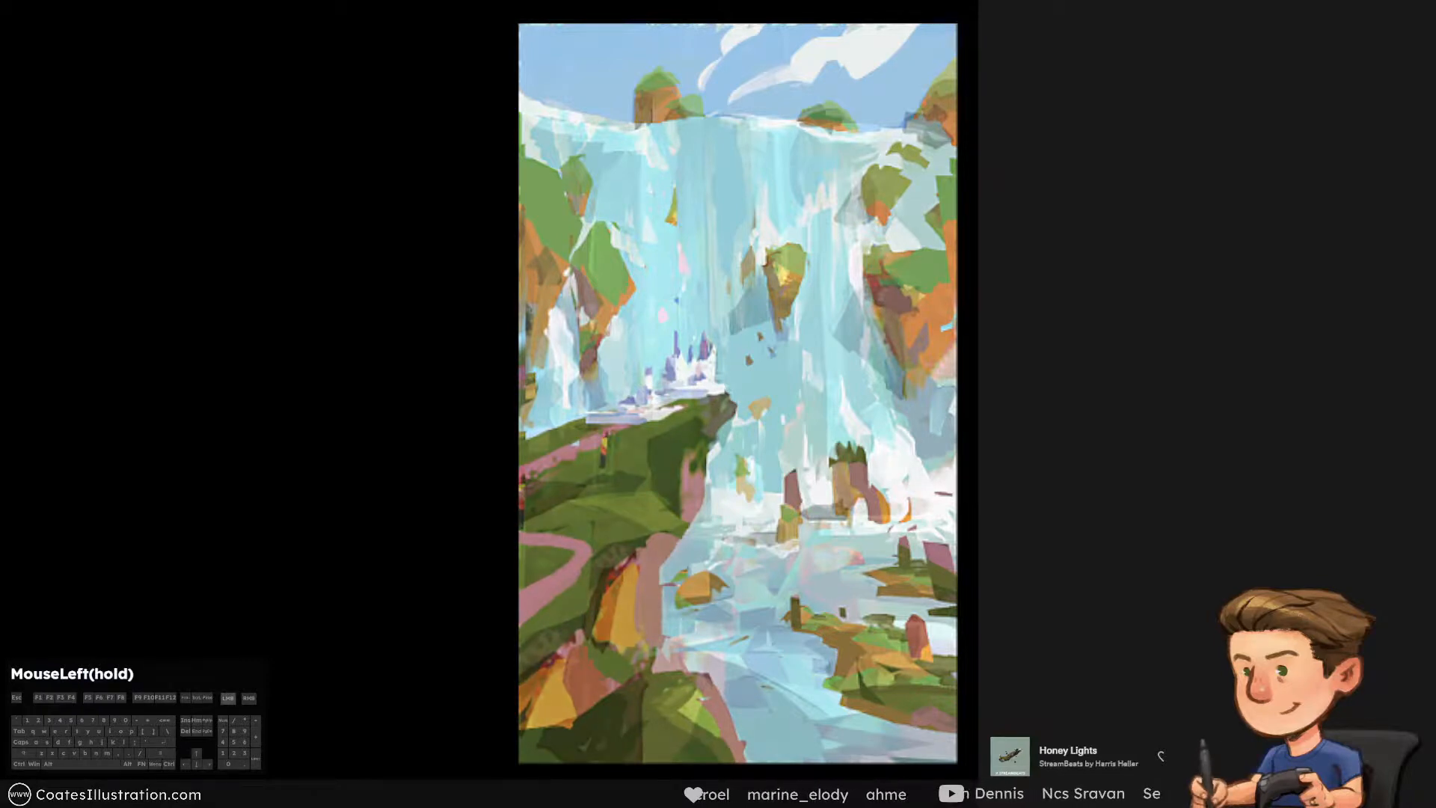
pyautogui.click(692, 702)
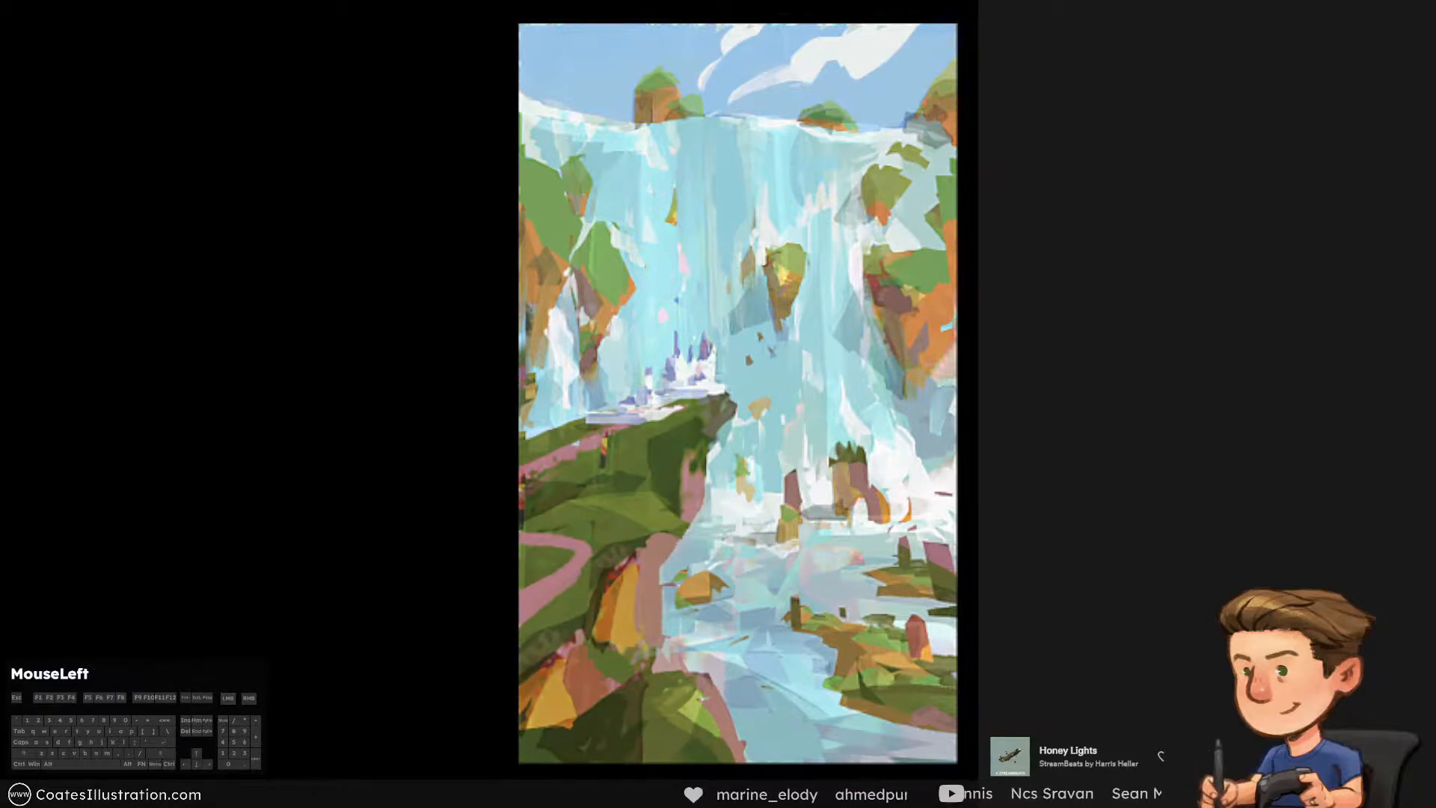
pyautogui.moveTo(692, 696); pyautogui.dragTo(706, 699)
pyautogui.moveTo(604, 453); pyautogui.dragTo(603, 465)
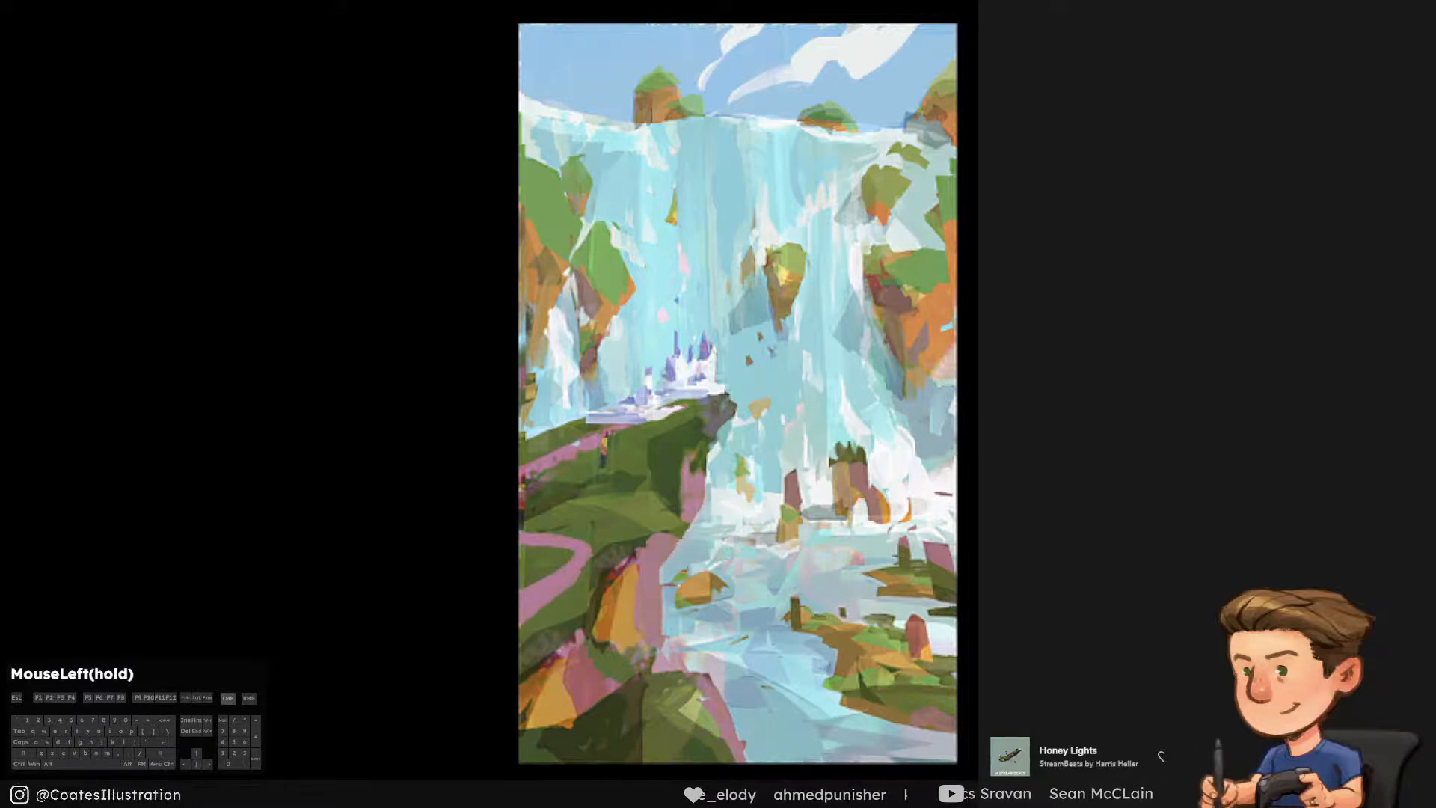
# Examine the painting's light and dark values in a greyscale proof, compared with the full-colour view
pyautogui.moveTo(1121, 299)
pyautogui.mouseDown()
pyautogui.moveTo(1103, 299)
pyautogui.moveTo(1125, 299)
pyautogui.mouseUp()
pyautogui.click(1121, 299)
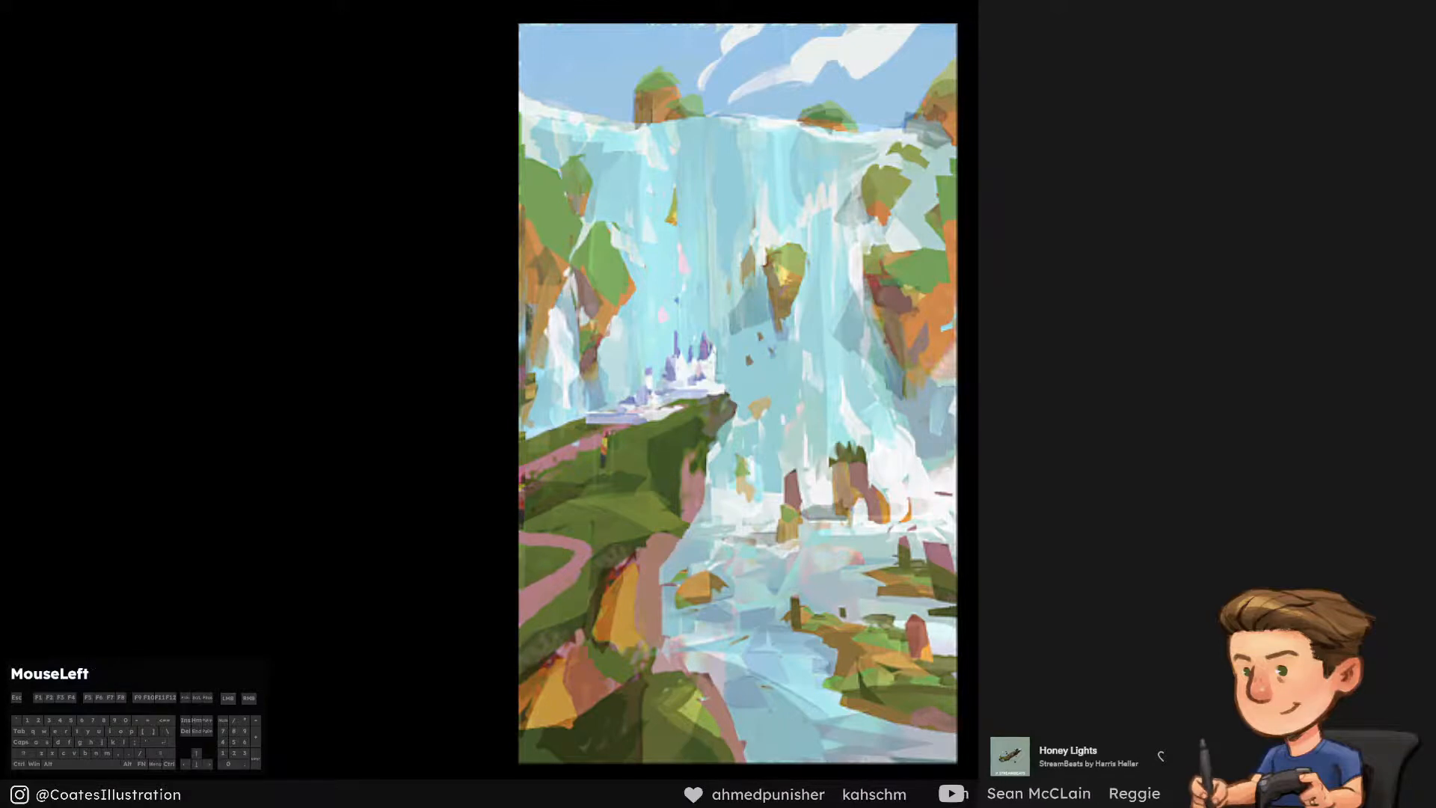
pyautogui.click(1122, 299)
pyautogui.click(1121, 299)
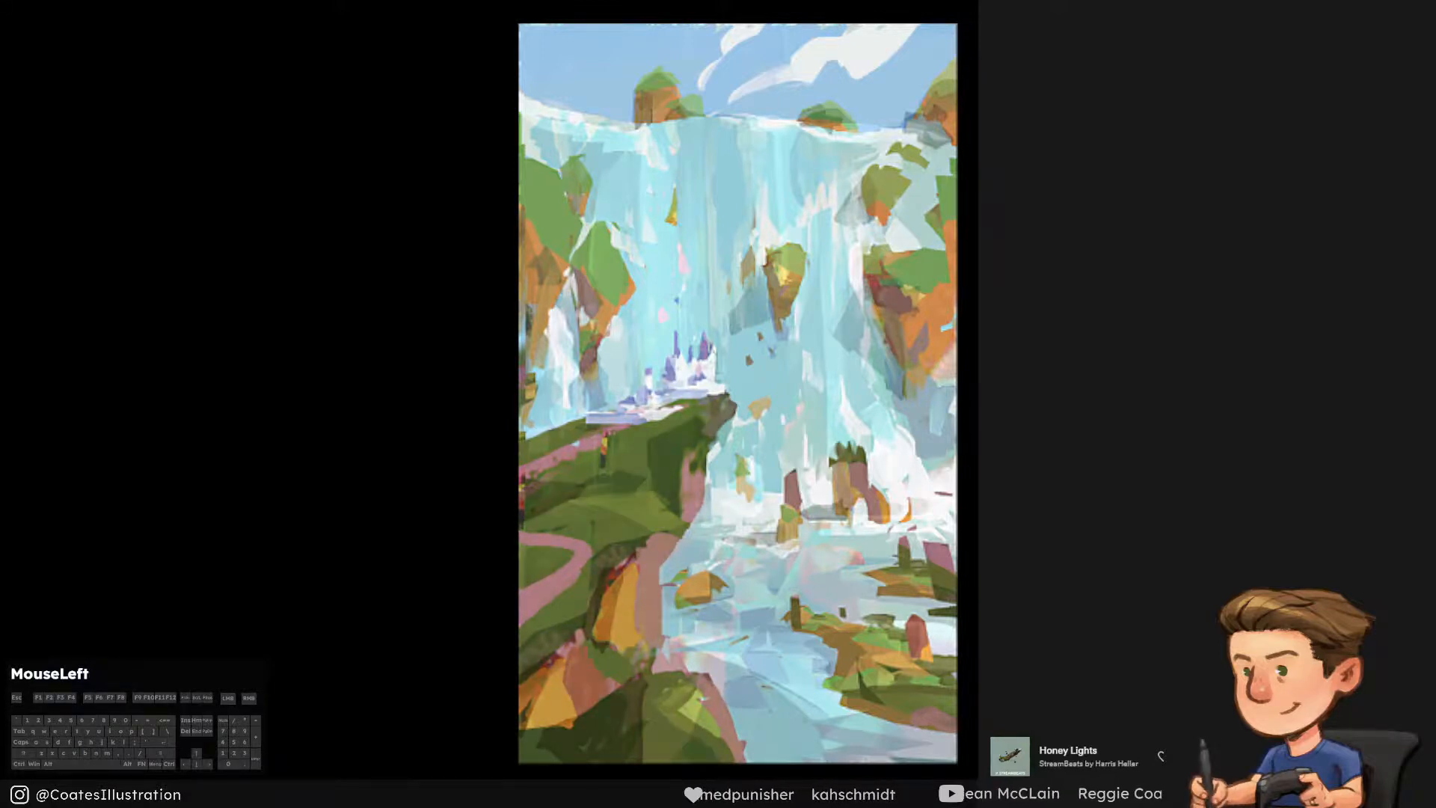
pyautogui.hotkey('ctrl', 'y')
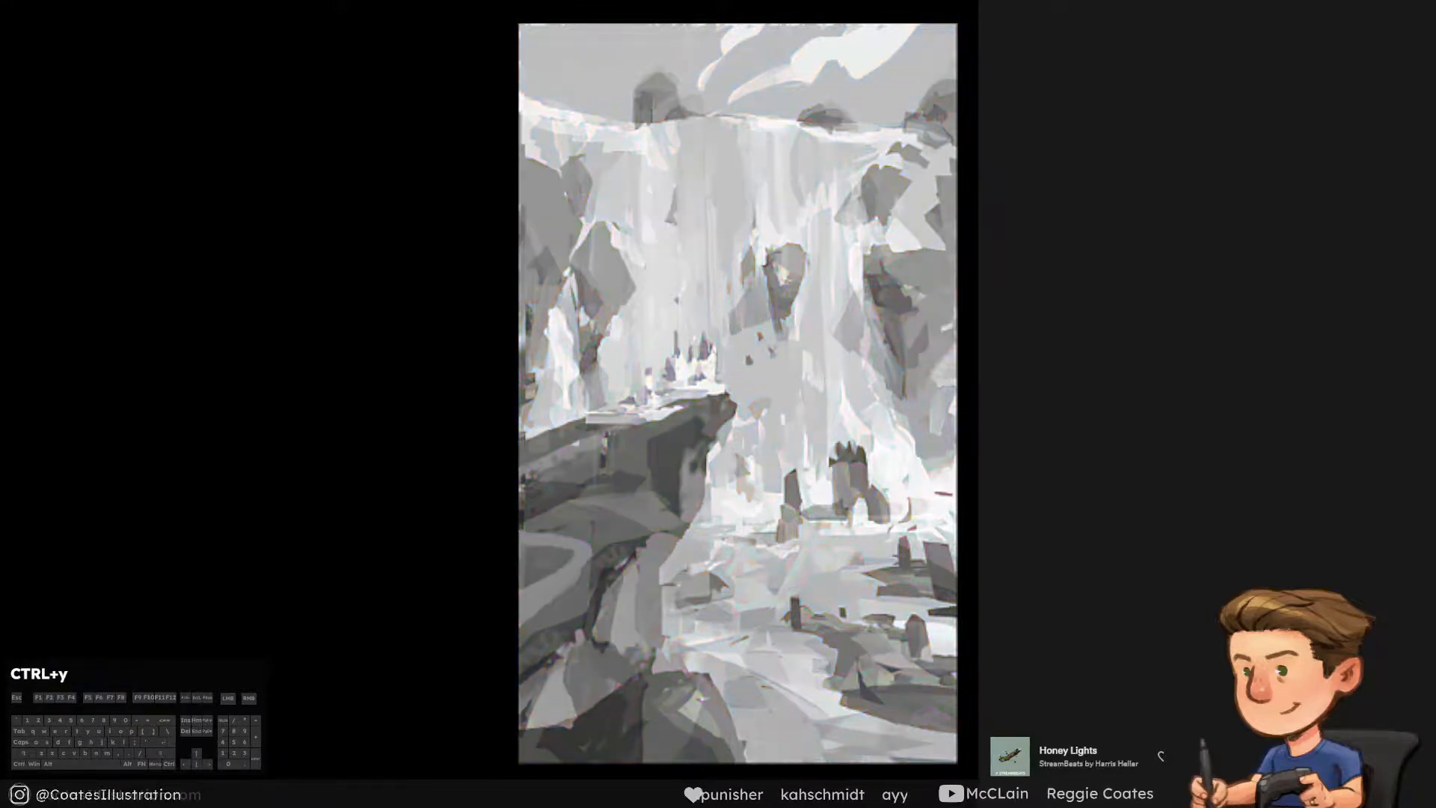
pyautogui.click(1122, 299)
pyautogui.click(1121, 299)
pyautogui.hotkey('ctrl', 'y')
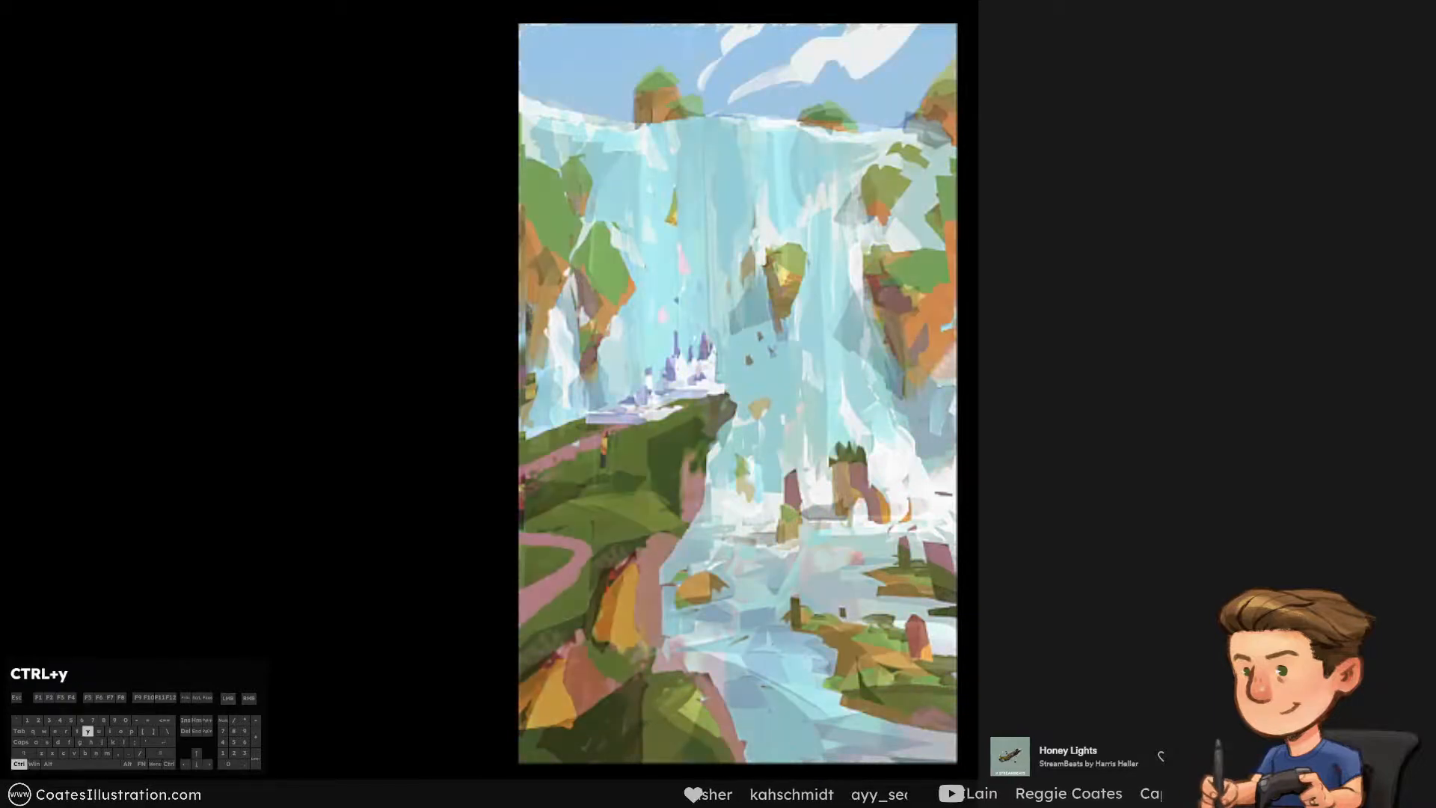
pyautogui.click(1122, 299)
pyautogui.click(1122, 299)
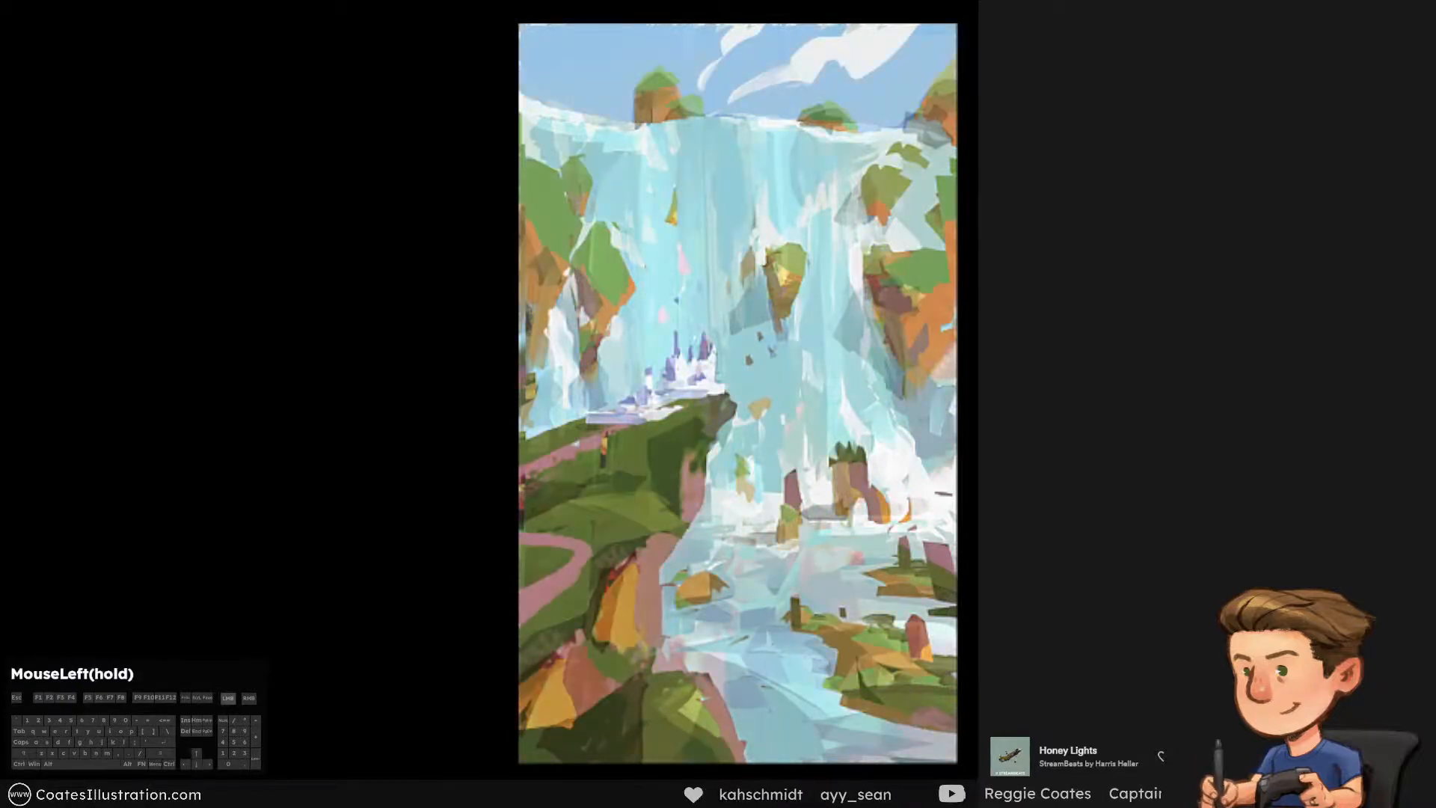
pyautogui.click(1121, 299)
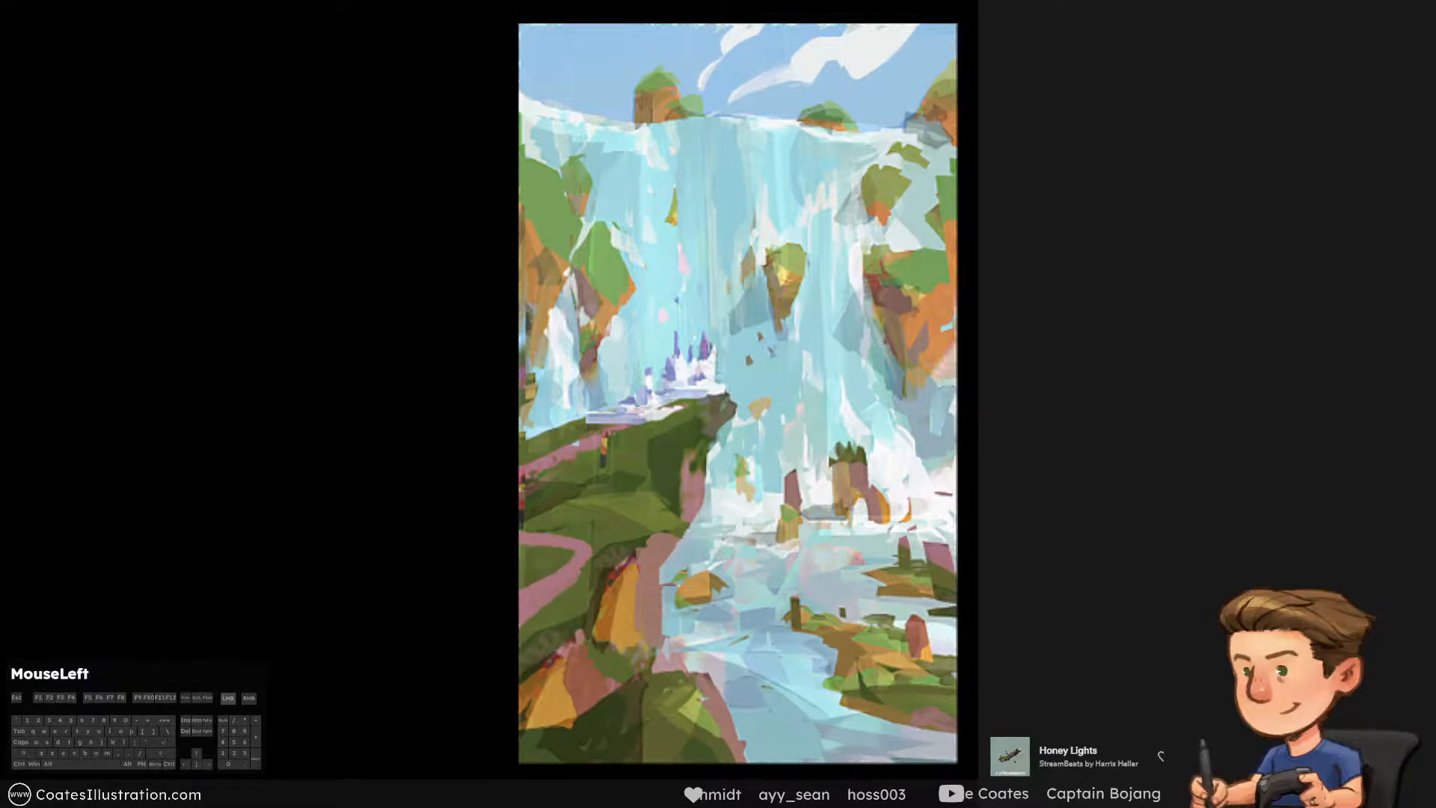
# Touch up the foreground mound and lower riverbank, shift the water toward a cooler lavender blue, and save the file
pyautogui.moveTo(684, 695); pyautogui.dragTo(705, 698)
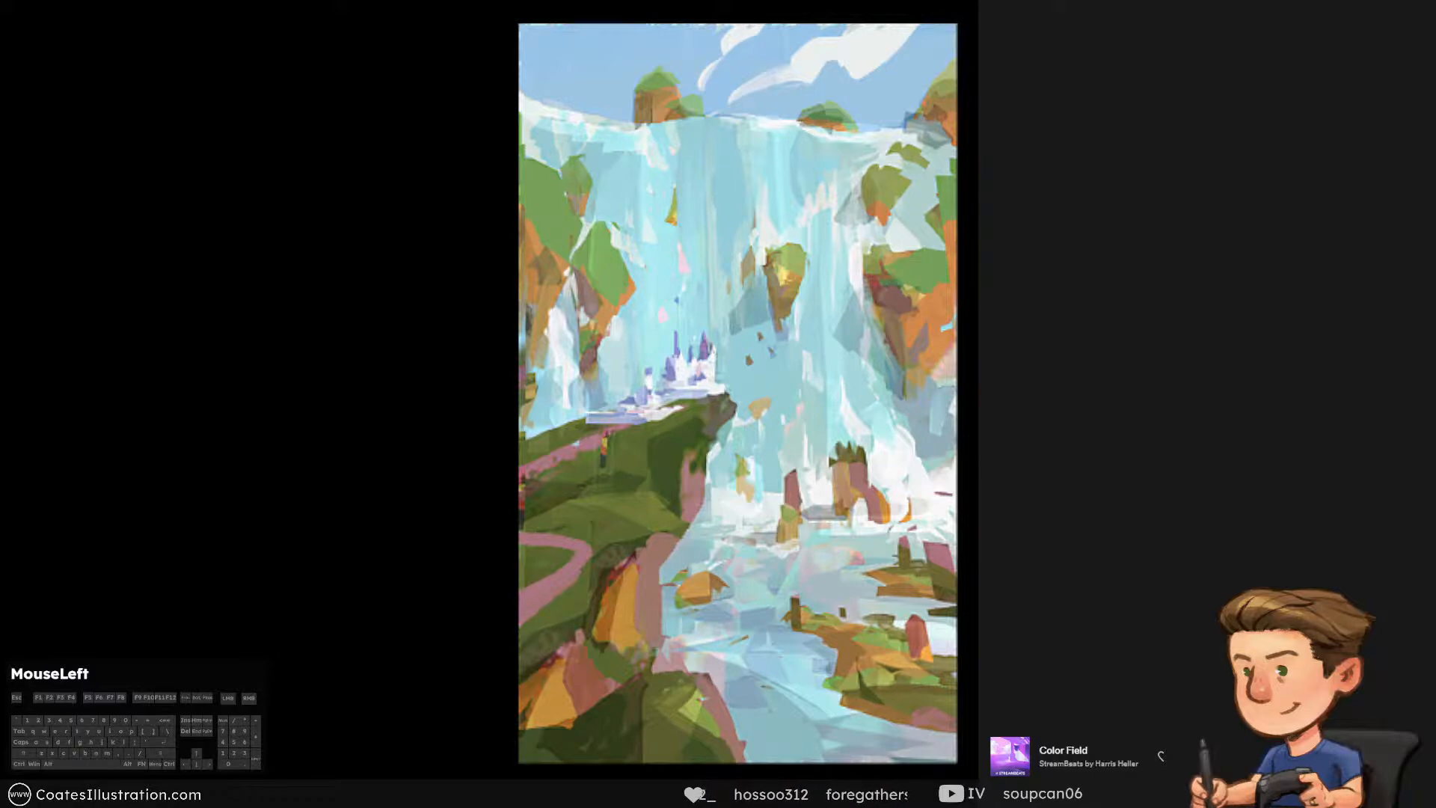
pyautogui.moveTo(917, 677); pyautogui.dragTo(925, 675)
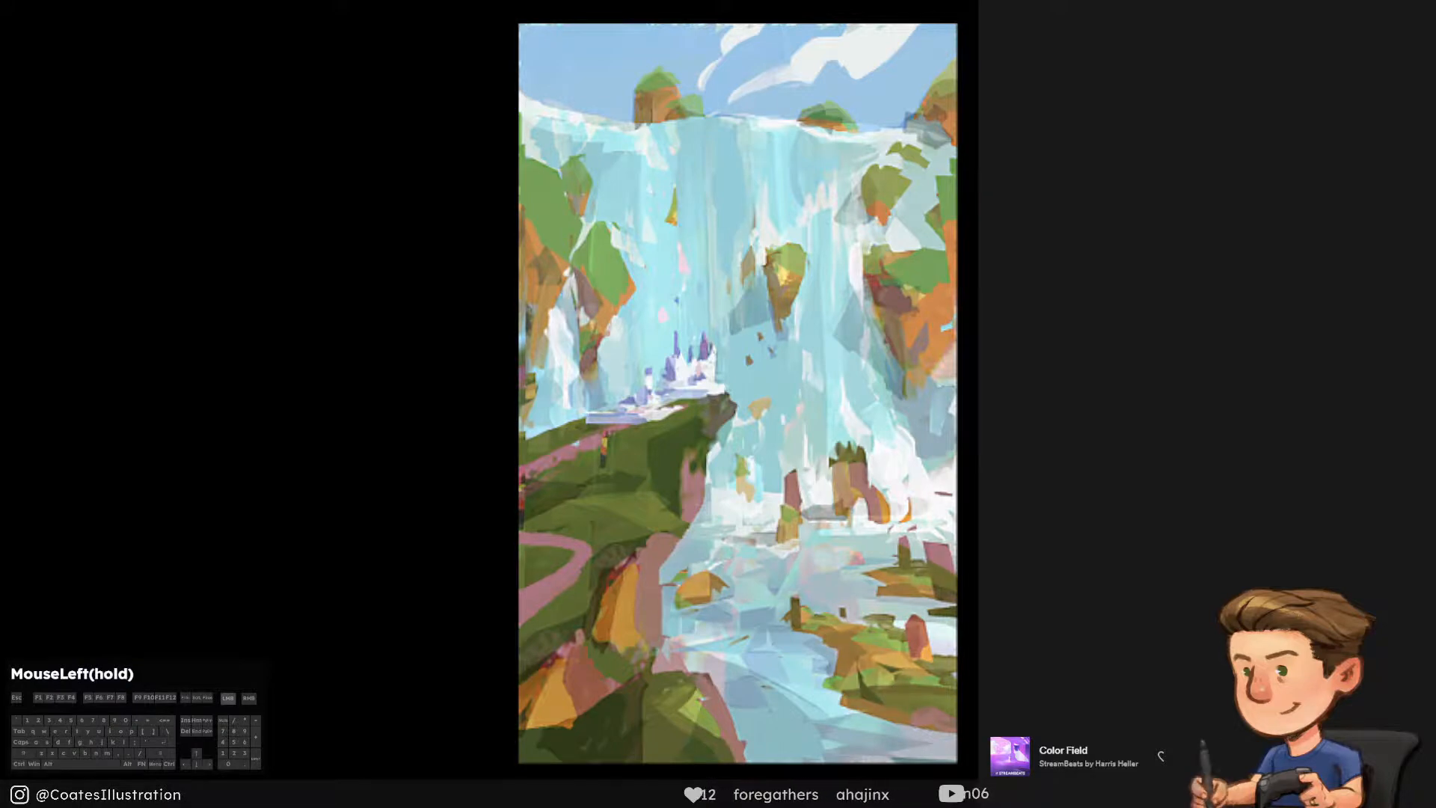
pyautogui.moveTo(944, 717); pyautogui.dragTo(860, 699)
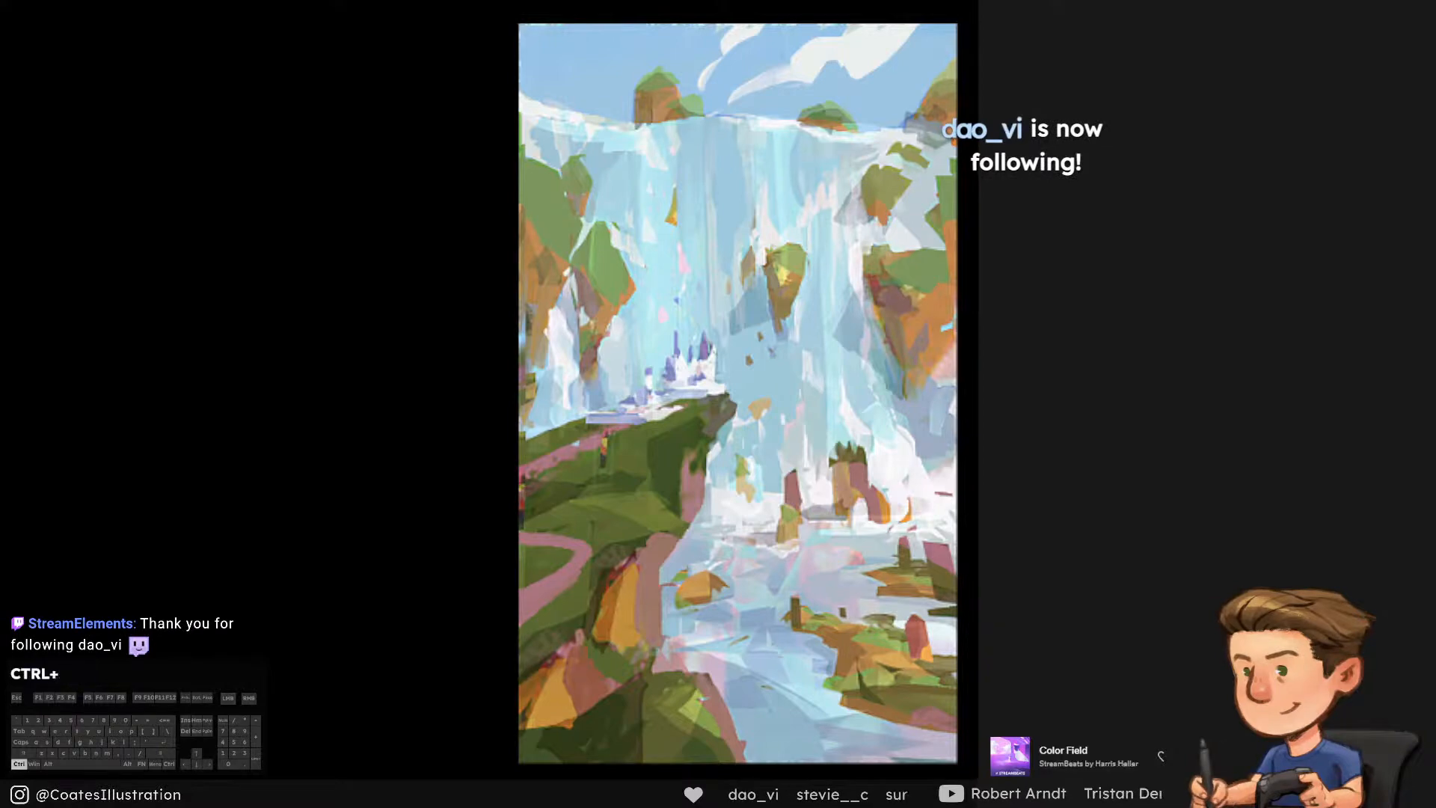
pyautogui.hotkey('ctrl', 's')
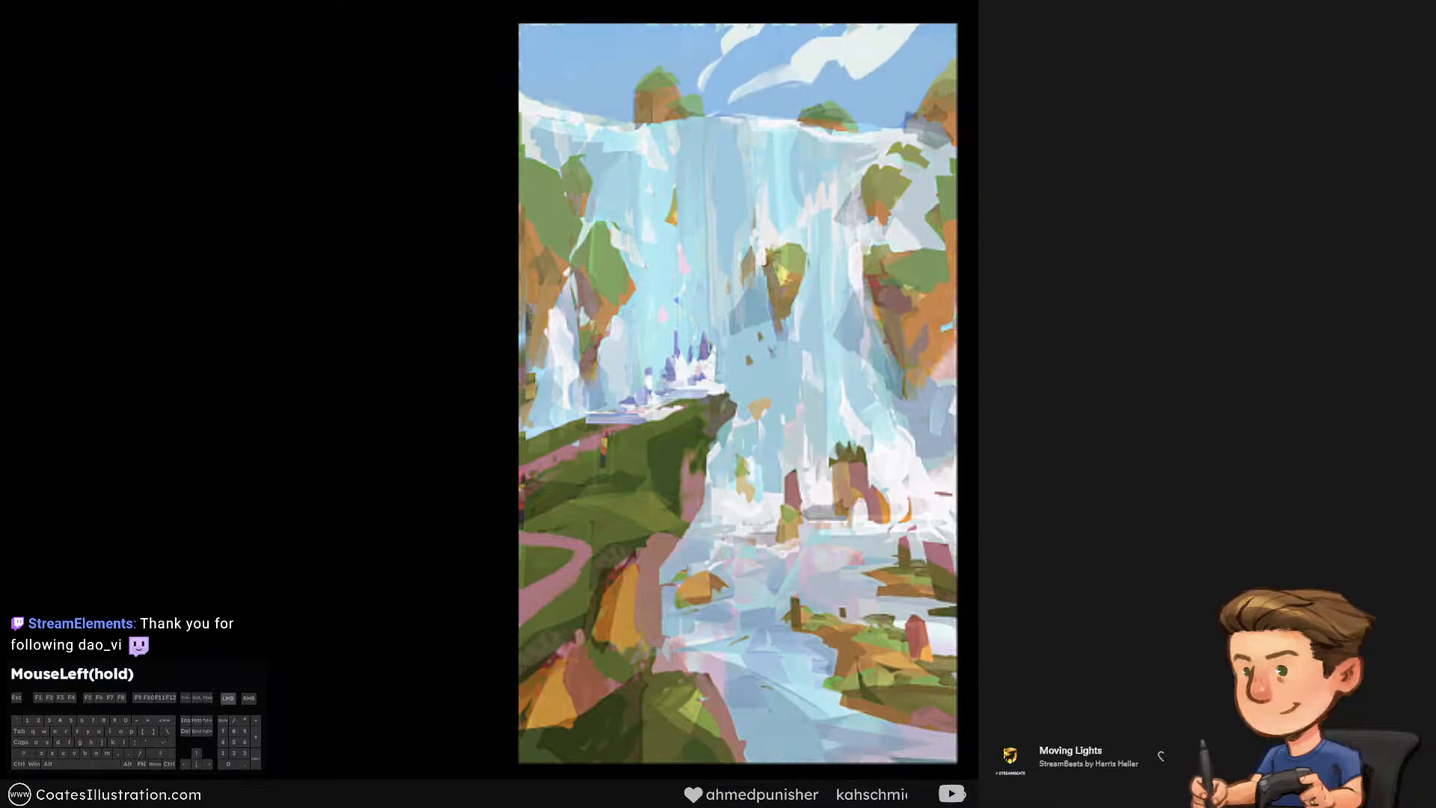
# Review the recoloured painting's values in a greyscale proof, return to full colour, and save the file
pyautogui.hotkey('ctrl', 'y')
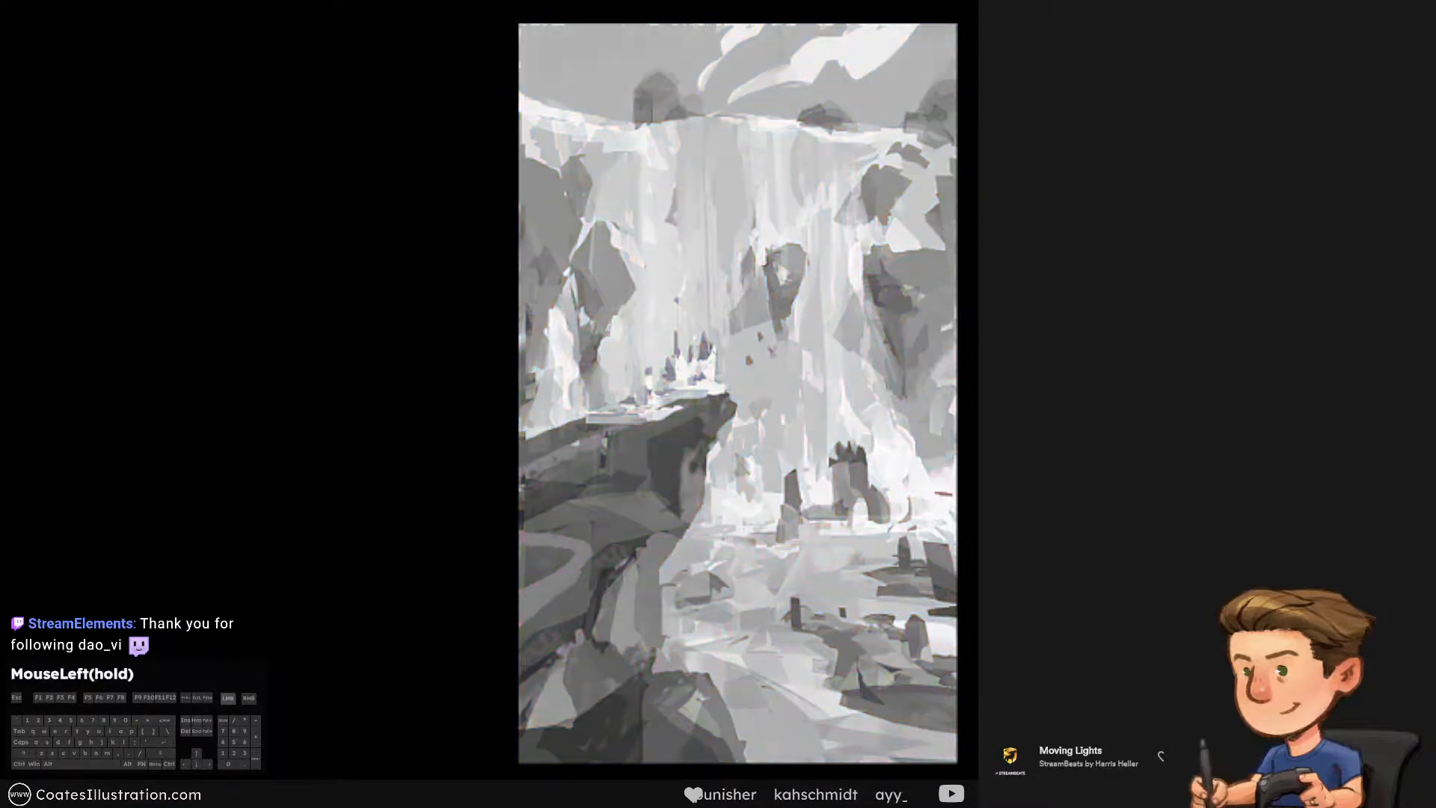
pyautogui.hotkey('ctrl', 'y')
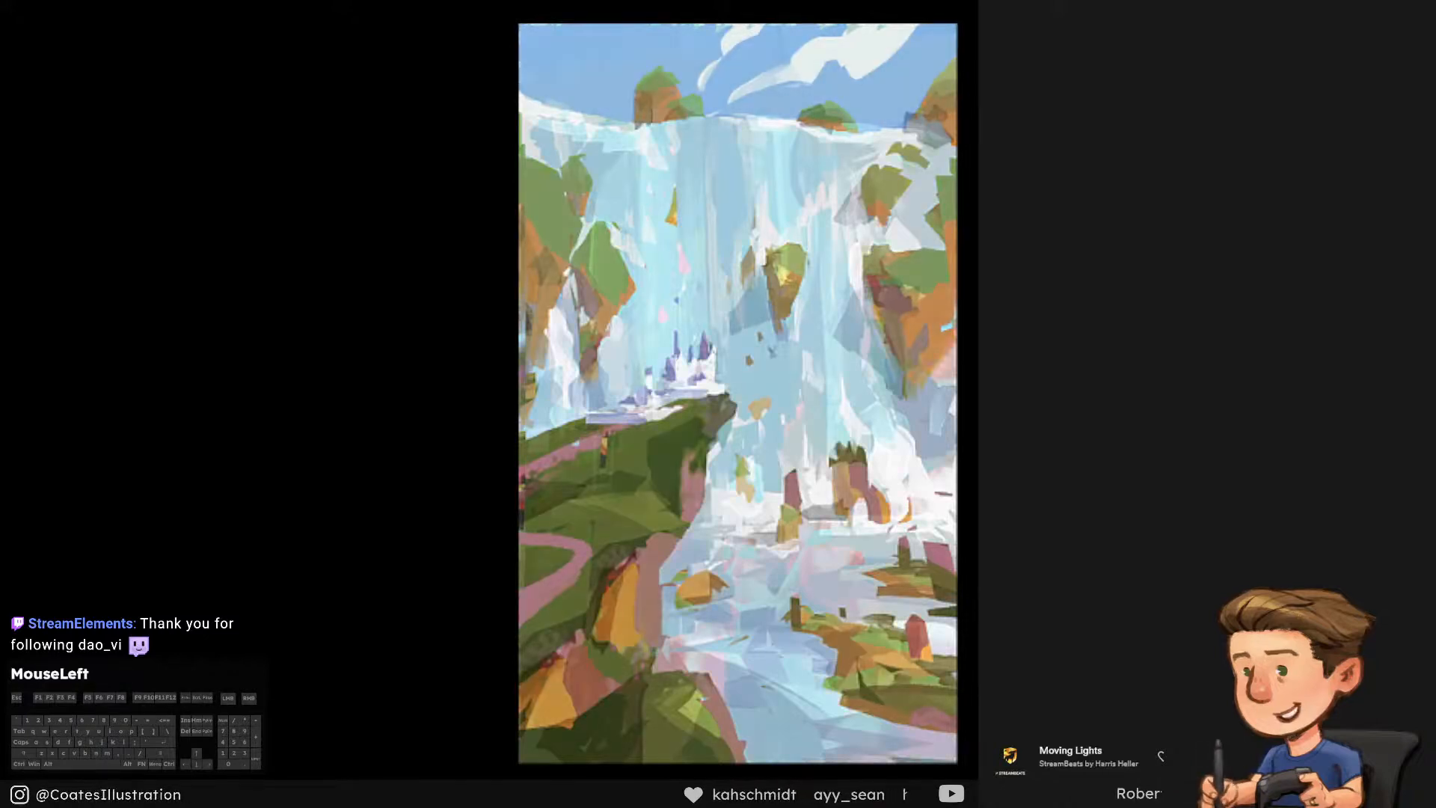
pyautogui.hotkey('ctrl', 's')
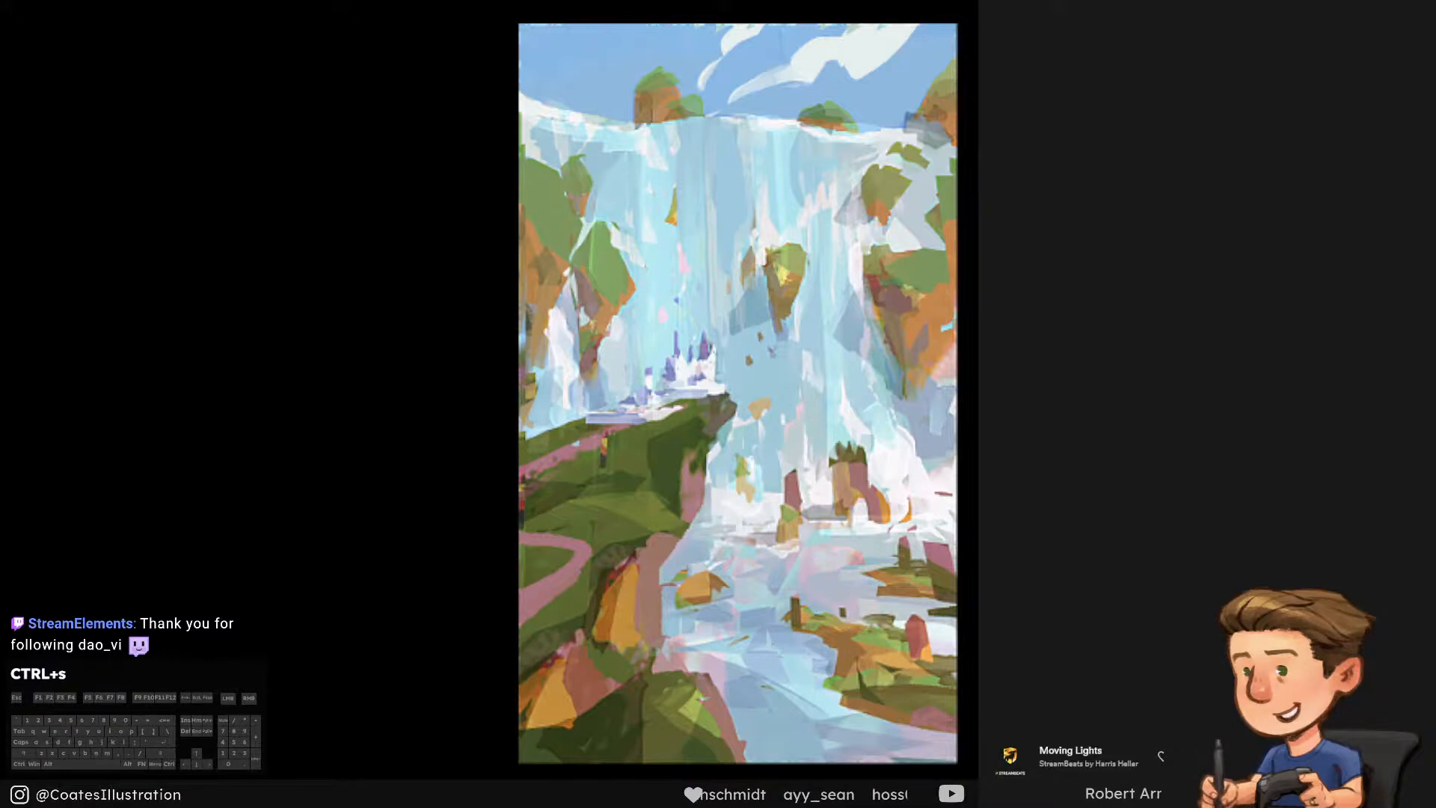
# Toggle the adjustments off and on to compare the original colours with the brighter version, keep them shown, and save
pyautogui.click(1206, 404)
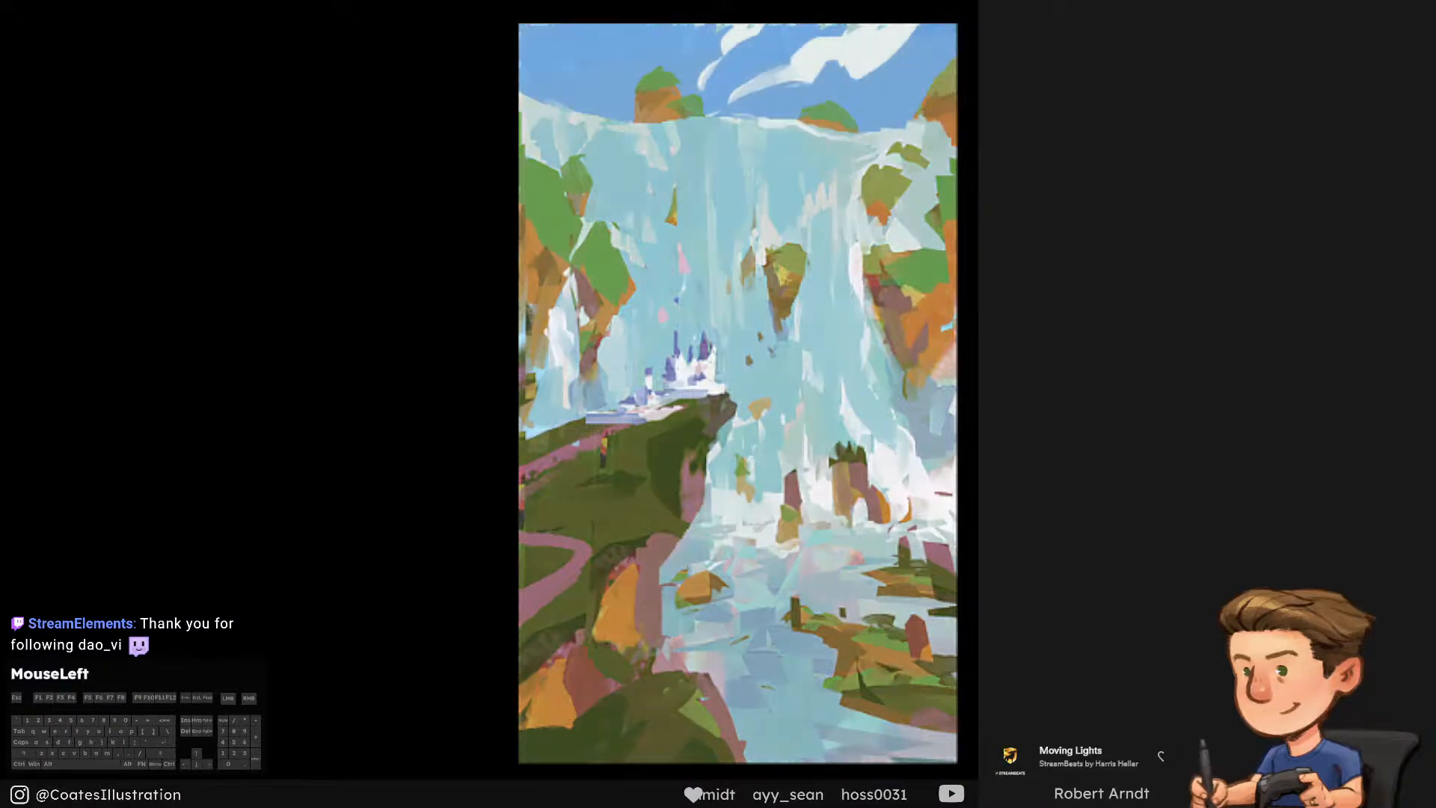
pyautogui.click(1205, 404)
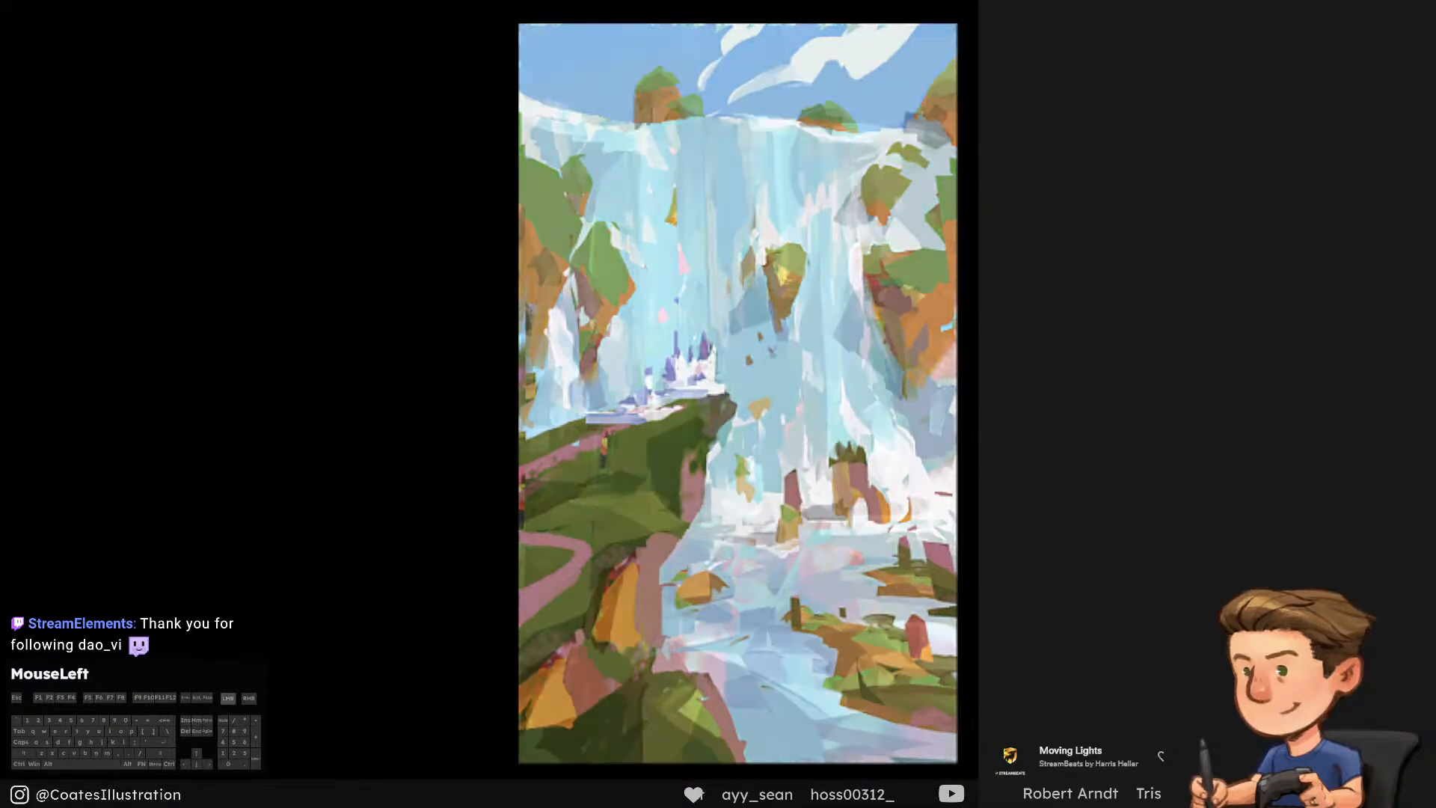
pyautogui.click(1205, 403)
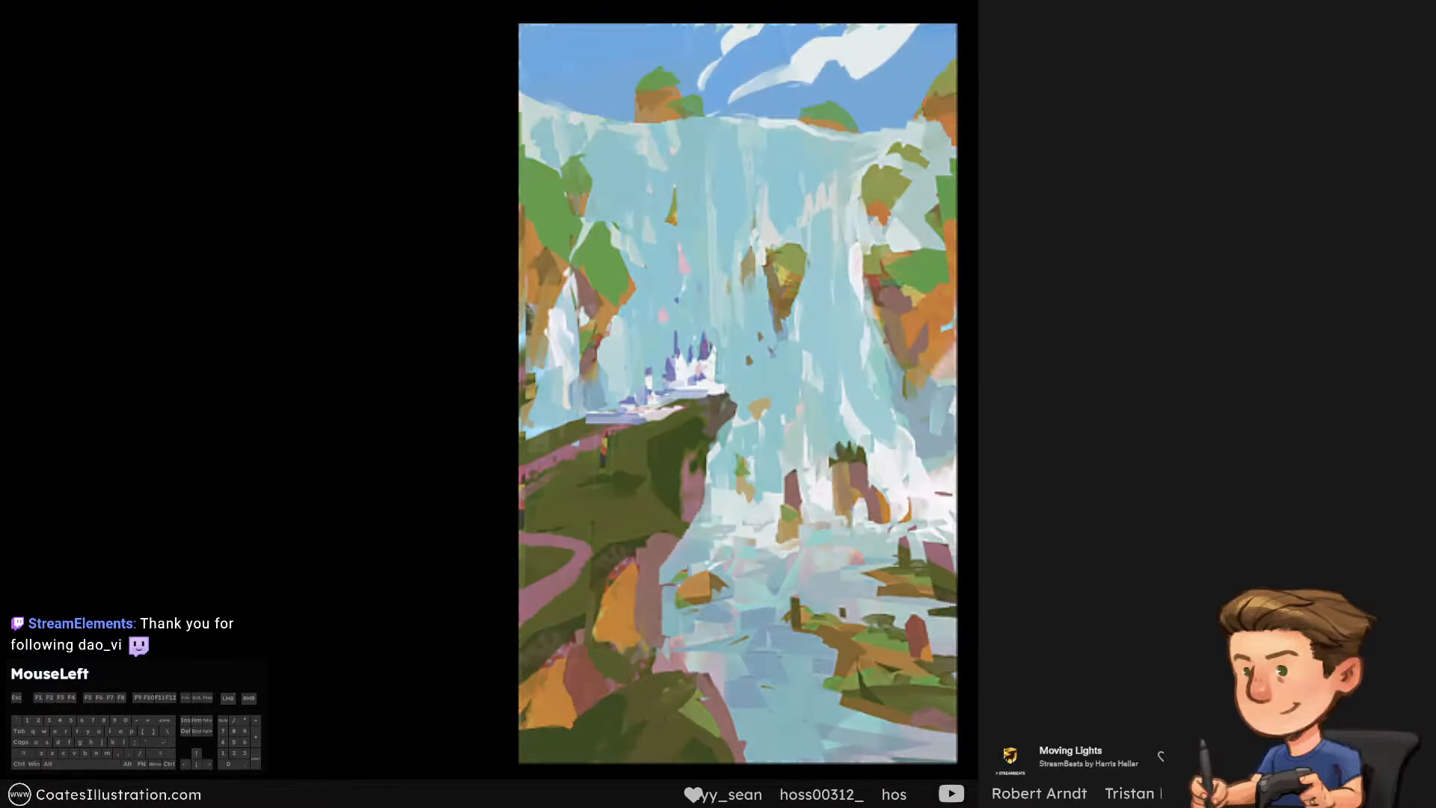
pyautogui.click(1205, 404)
pyautogui.click(1206, 404)
pyautogui.click(1205, 404)
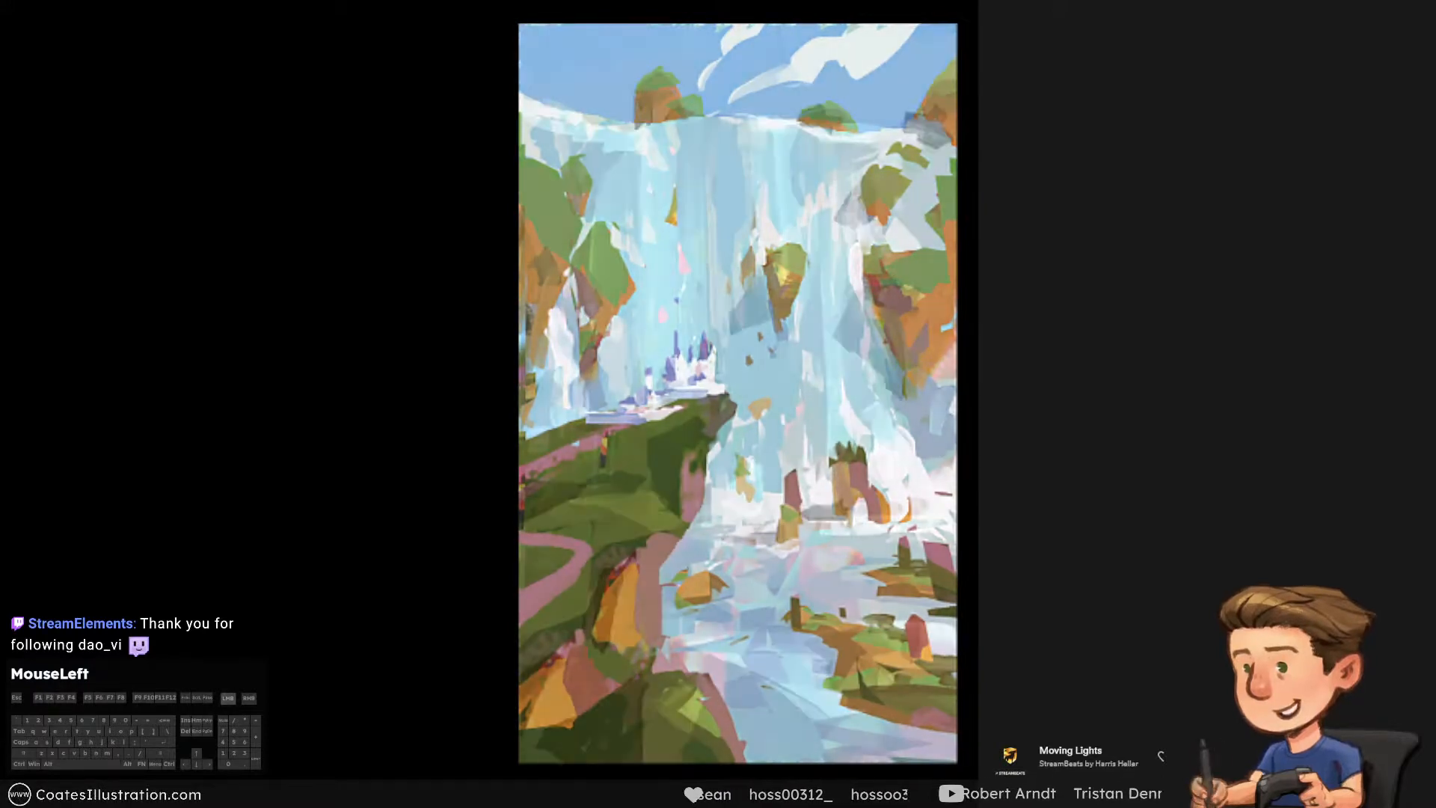
pyautogui.hotkey('ctrl', 's')
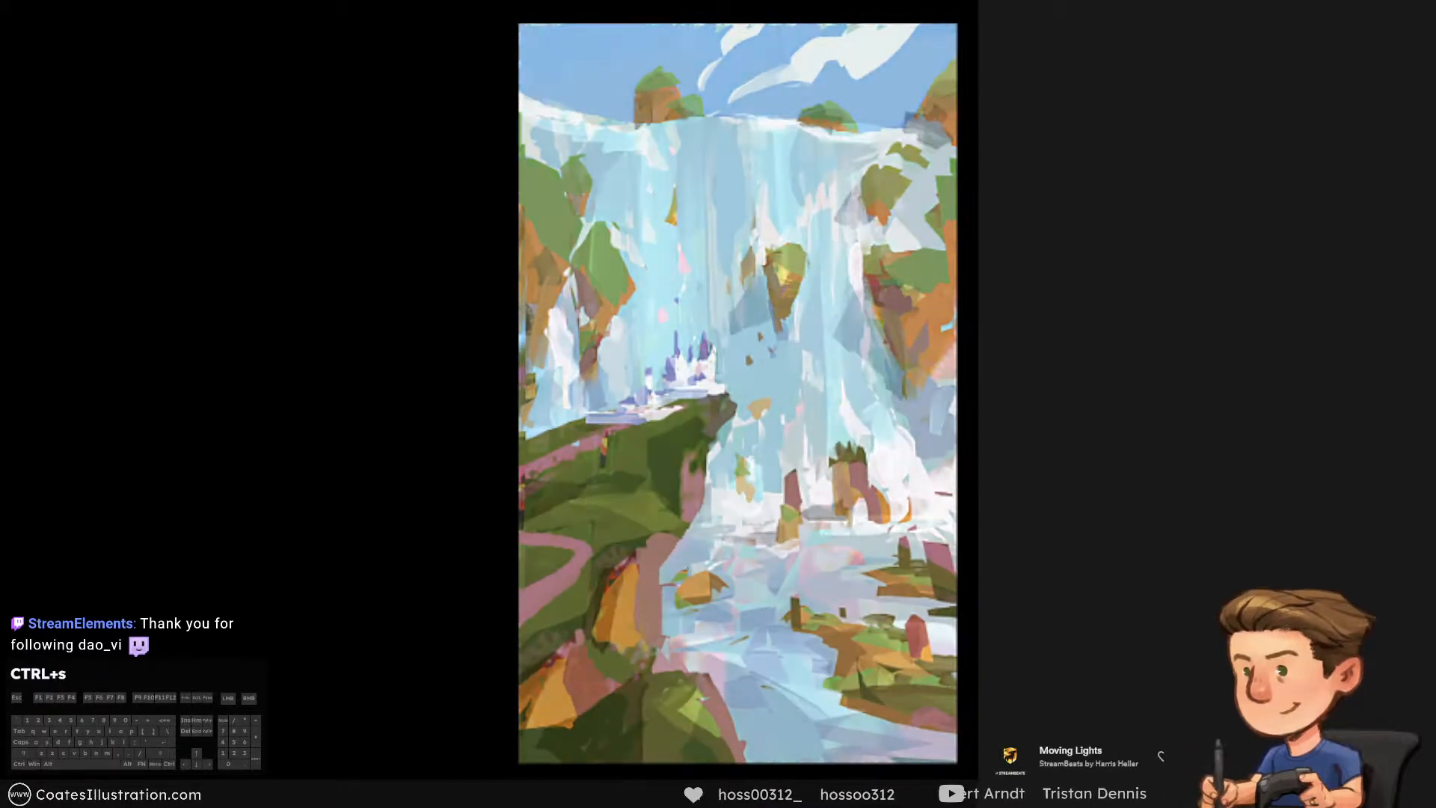
# Enter the text "Lum"
pyautogui.click(1413, 107)
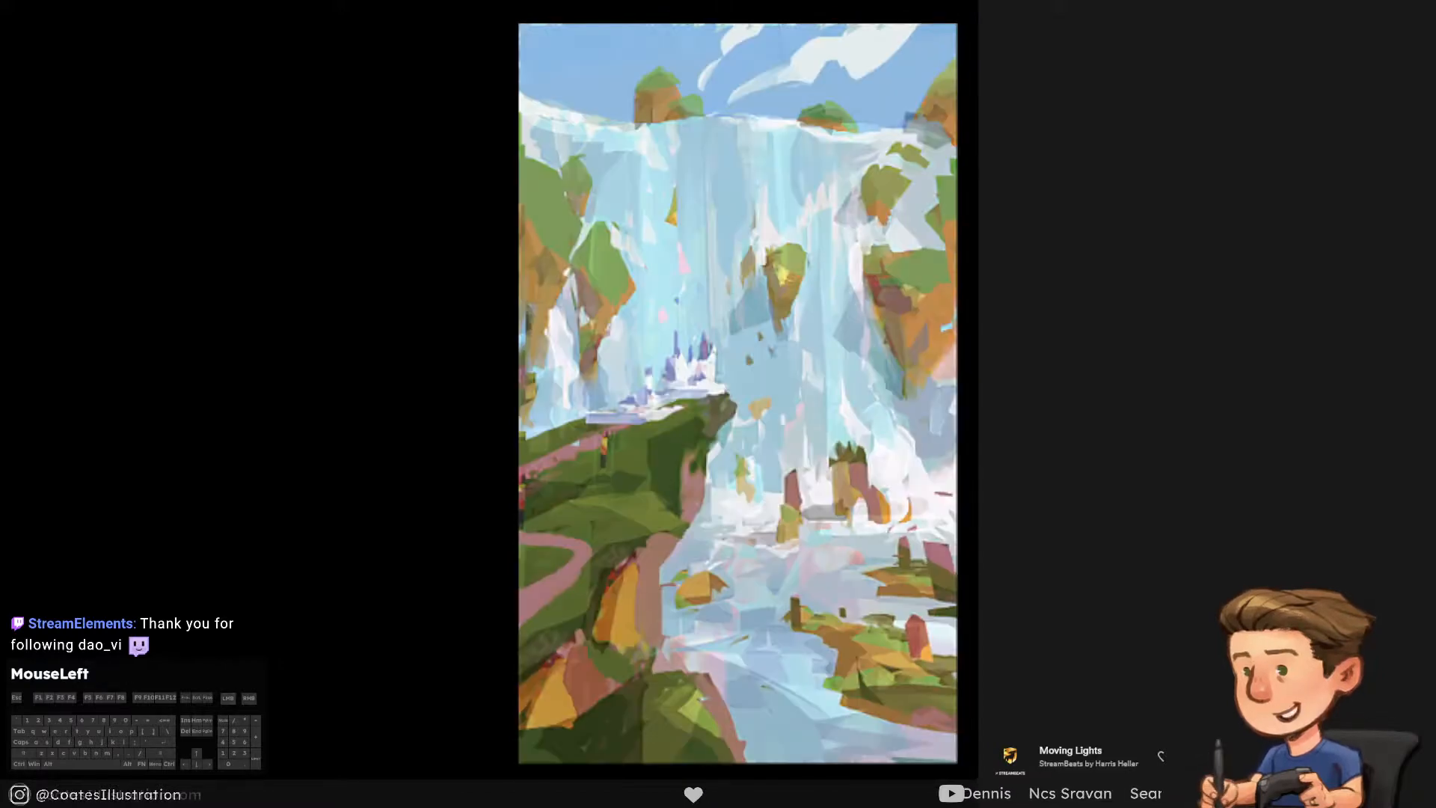
pyautogui.write('Lum')
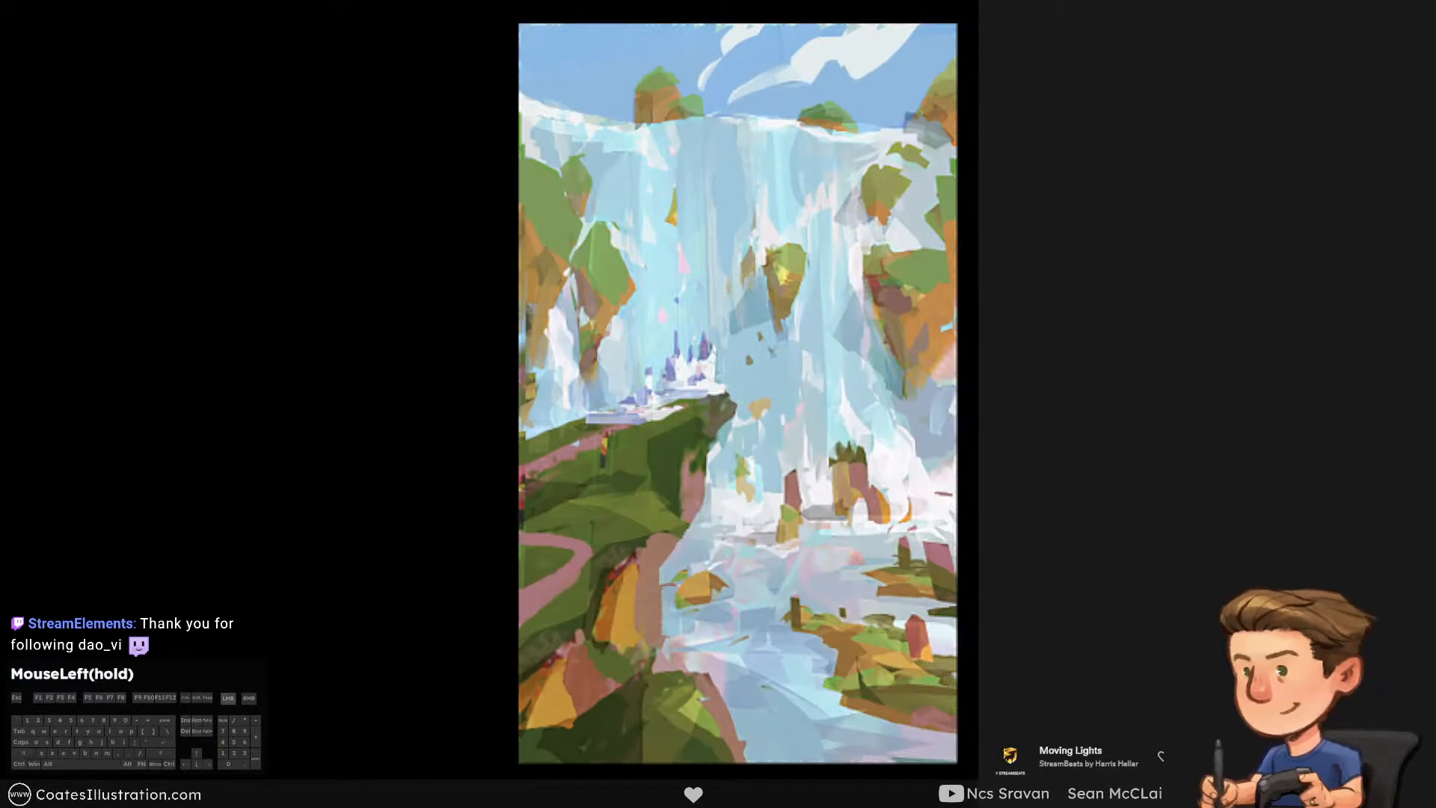
# Proof the painting in greyscale, check and lightly touch up values across the foreground cliff, sky and waterfall, and return to full colour
pyautogui.hotkey('ctrl', 'y')
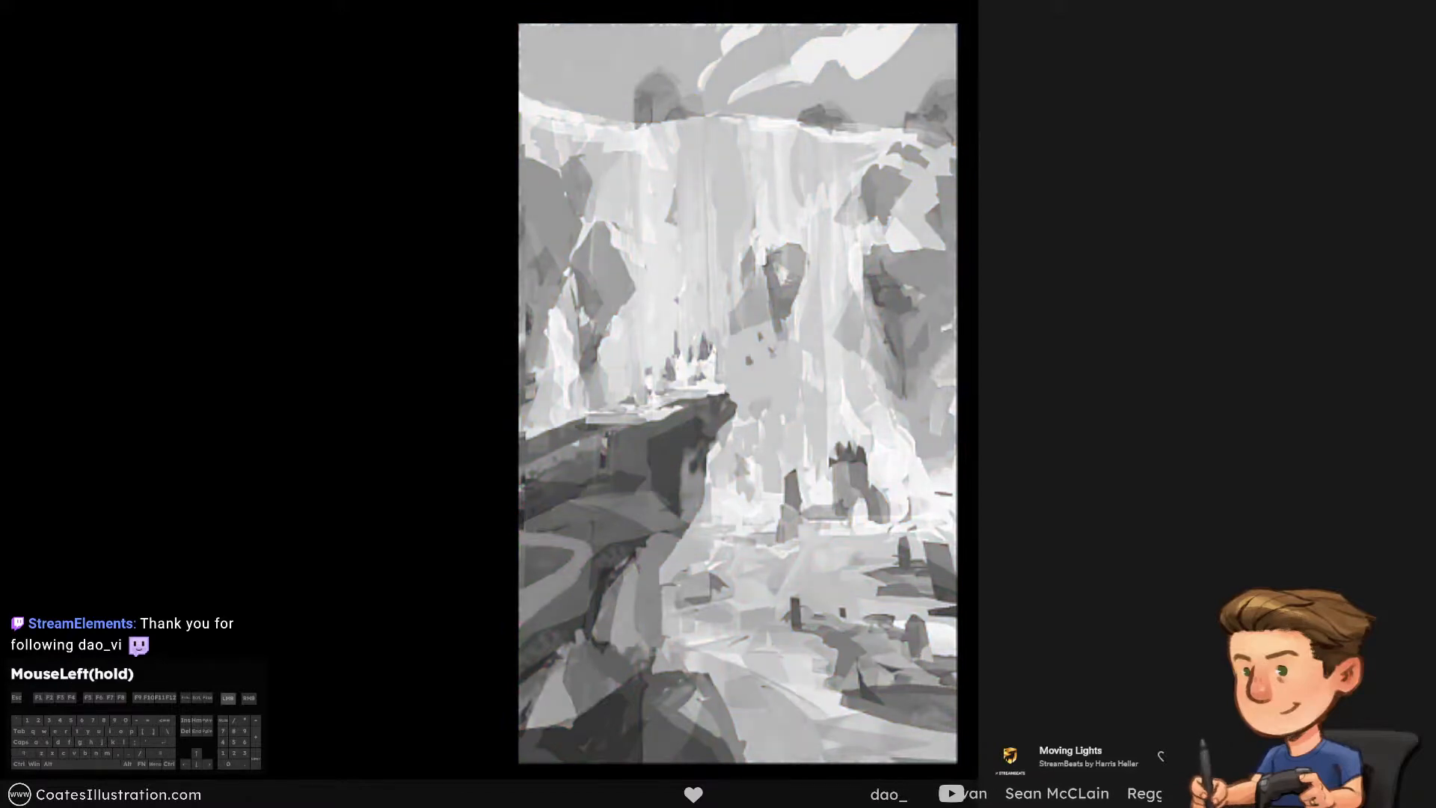
pyautogui.moveTo(634, 453); pyautogui.dragTo(568, 517)
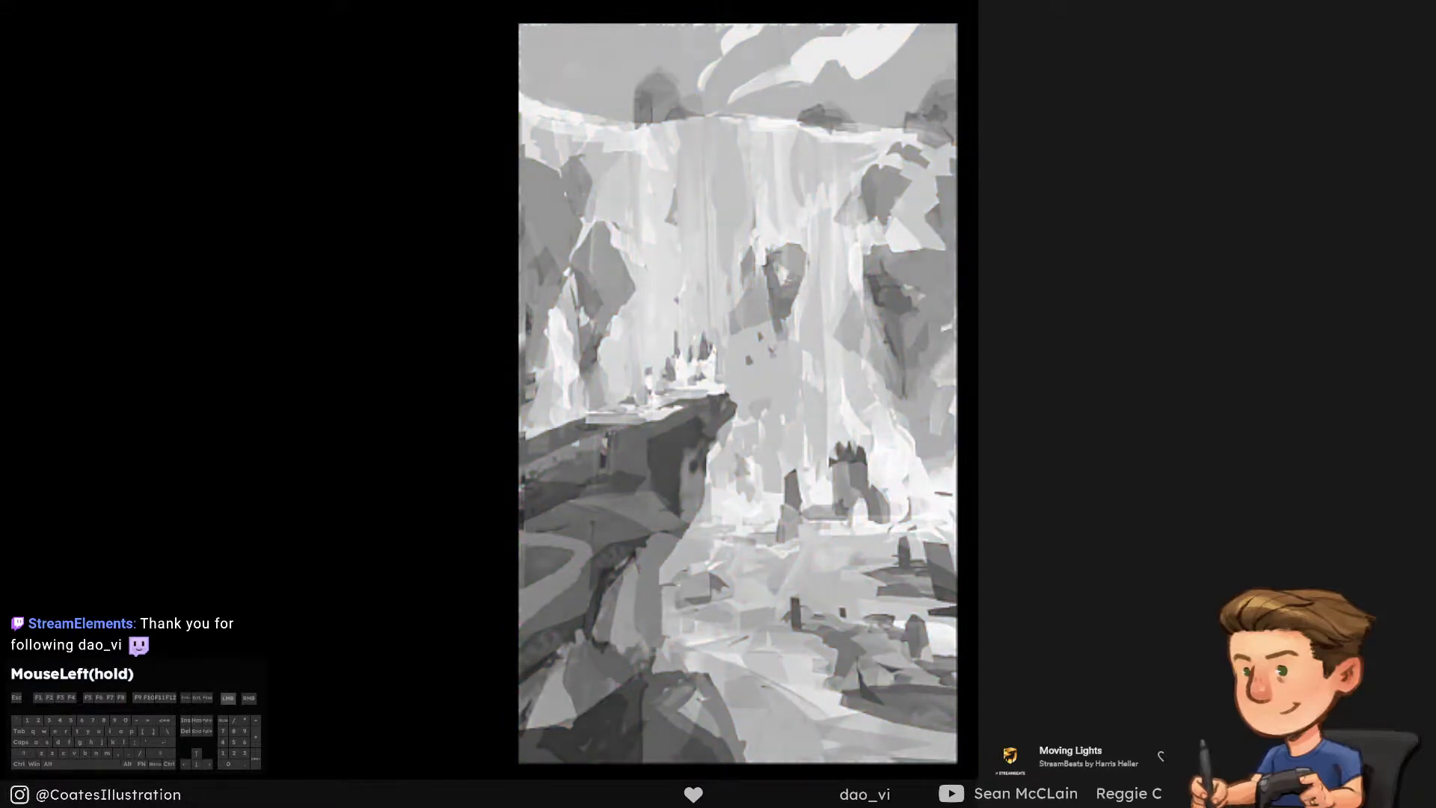
pyautogui.moveTo(636, 479); pyautogui.dragTo(557, 509)
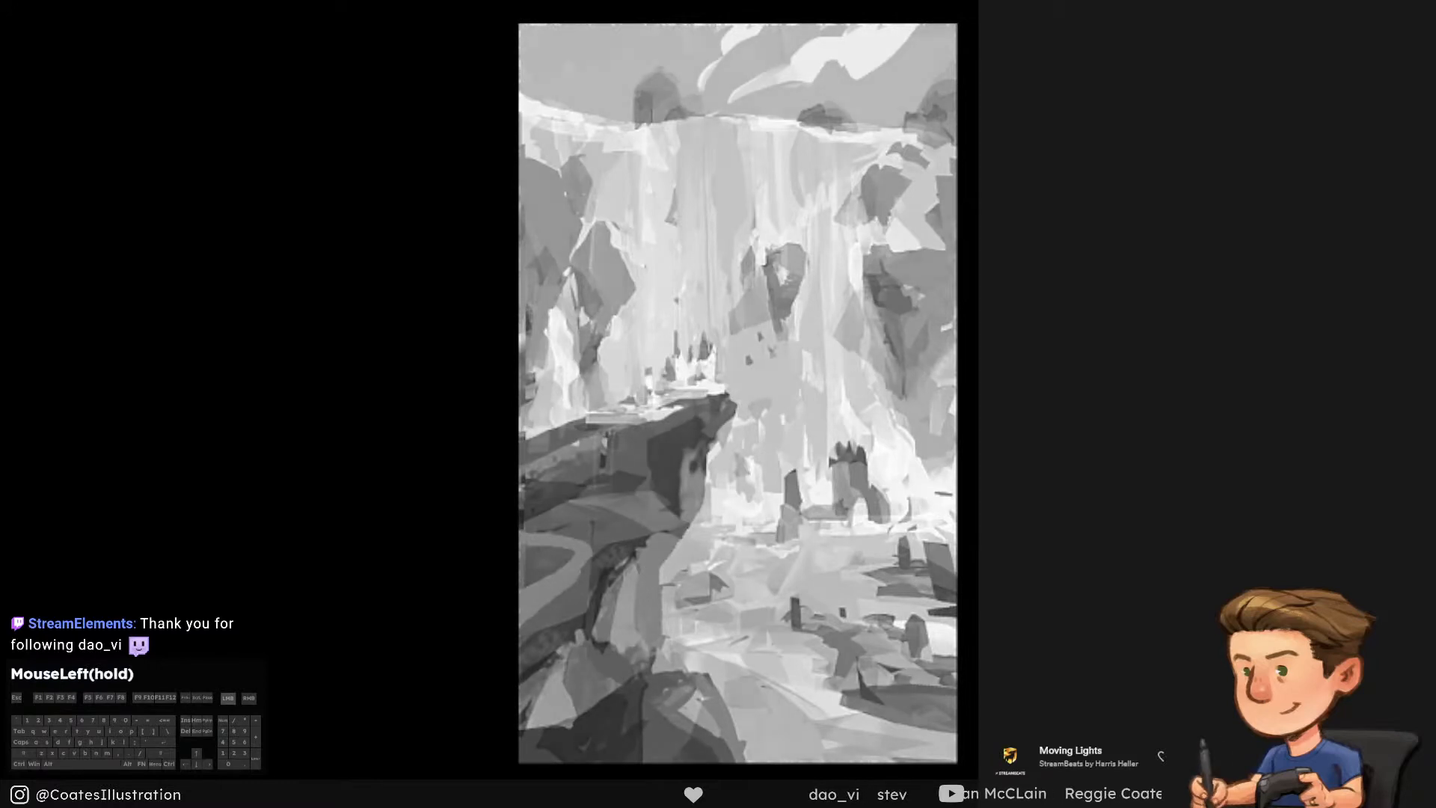
pyautogui.moveTo(780, 32); pyautogui.dragTo(785, 67)
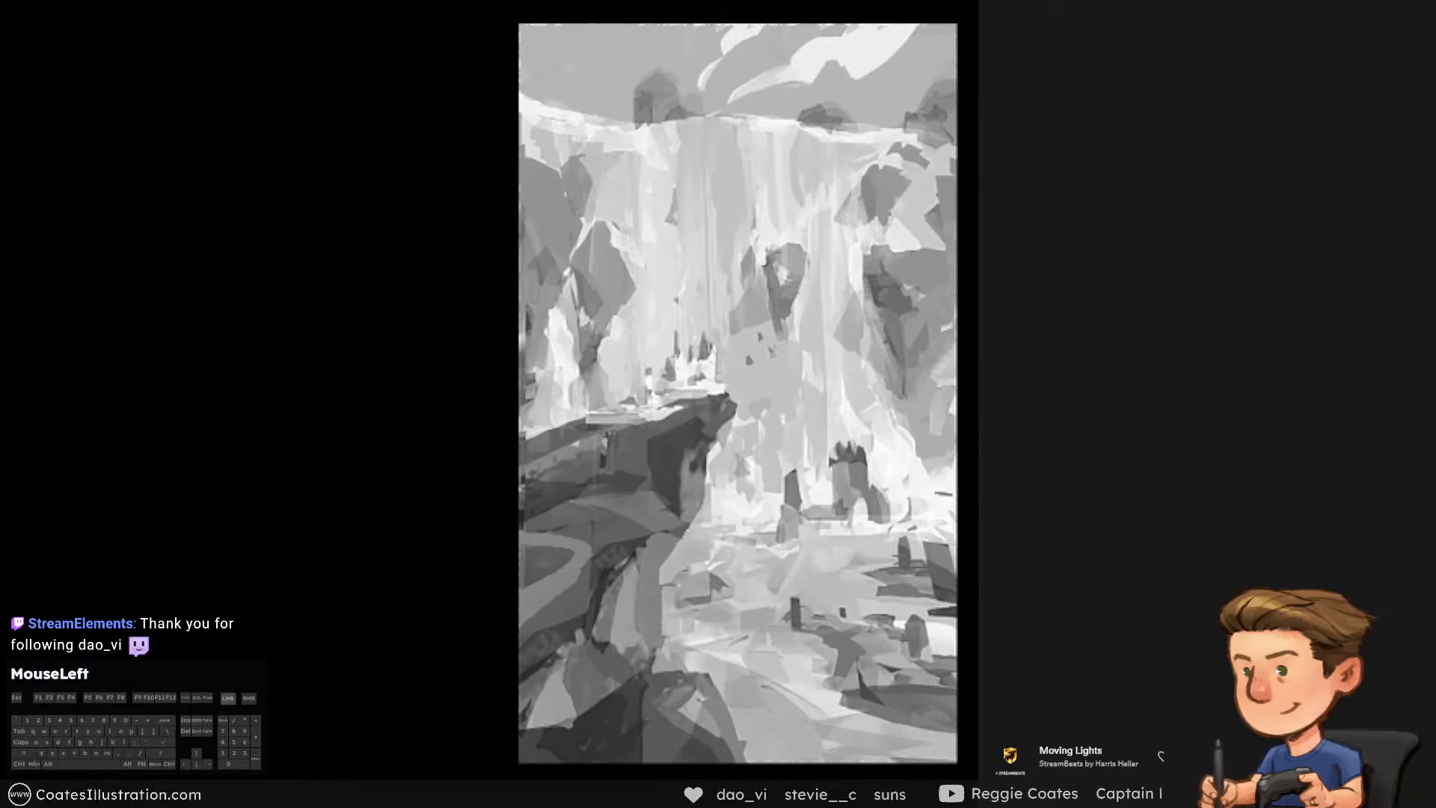
pyautogui.moveTo(737, 389); pyautogui.dragTo(743, 383)
pyautogui.moveTo(621, 572); pyautogui.dragTo(616, 574)
pyautogui.click(987, 553)
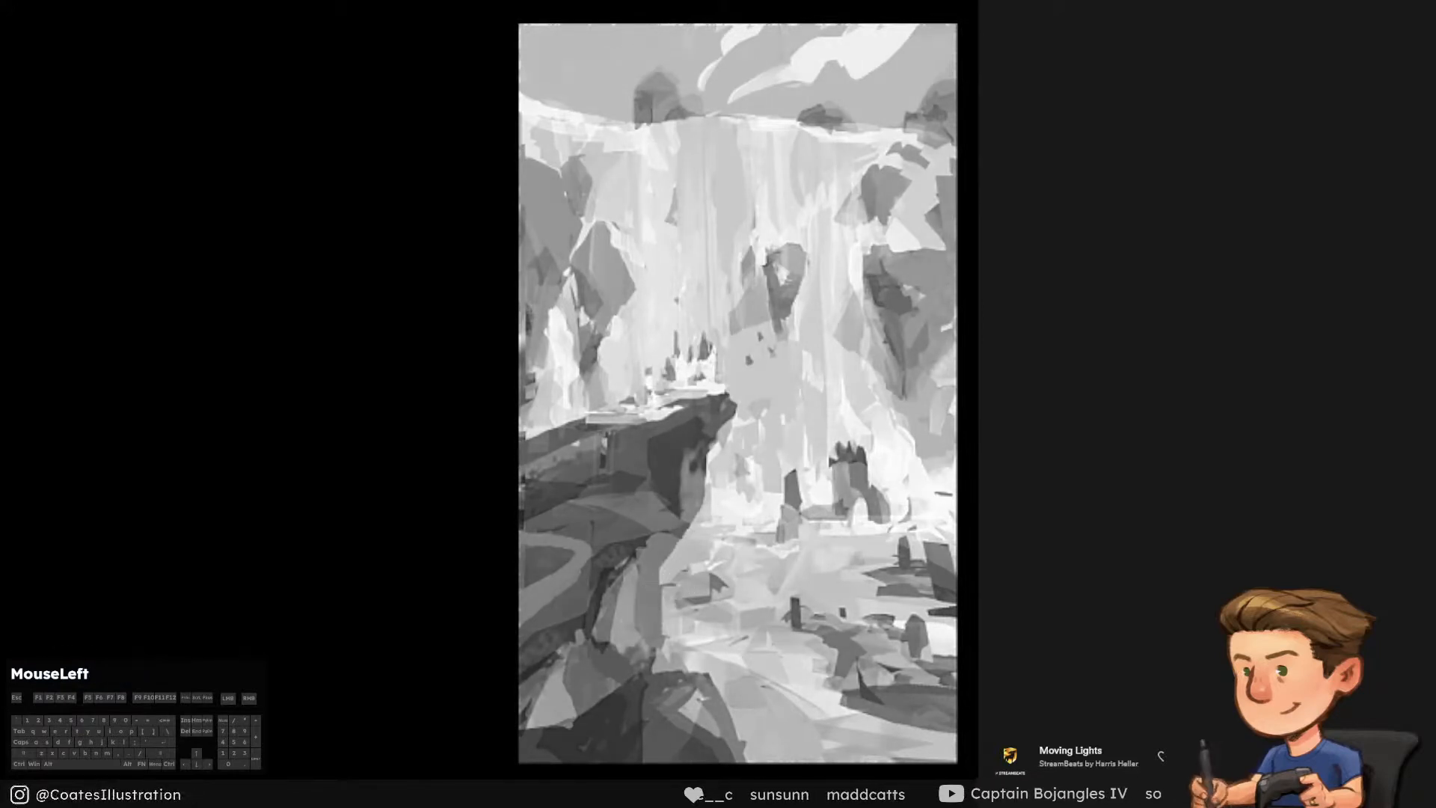
pyautogui.click(1046, 524)
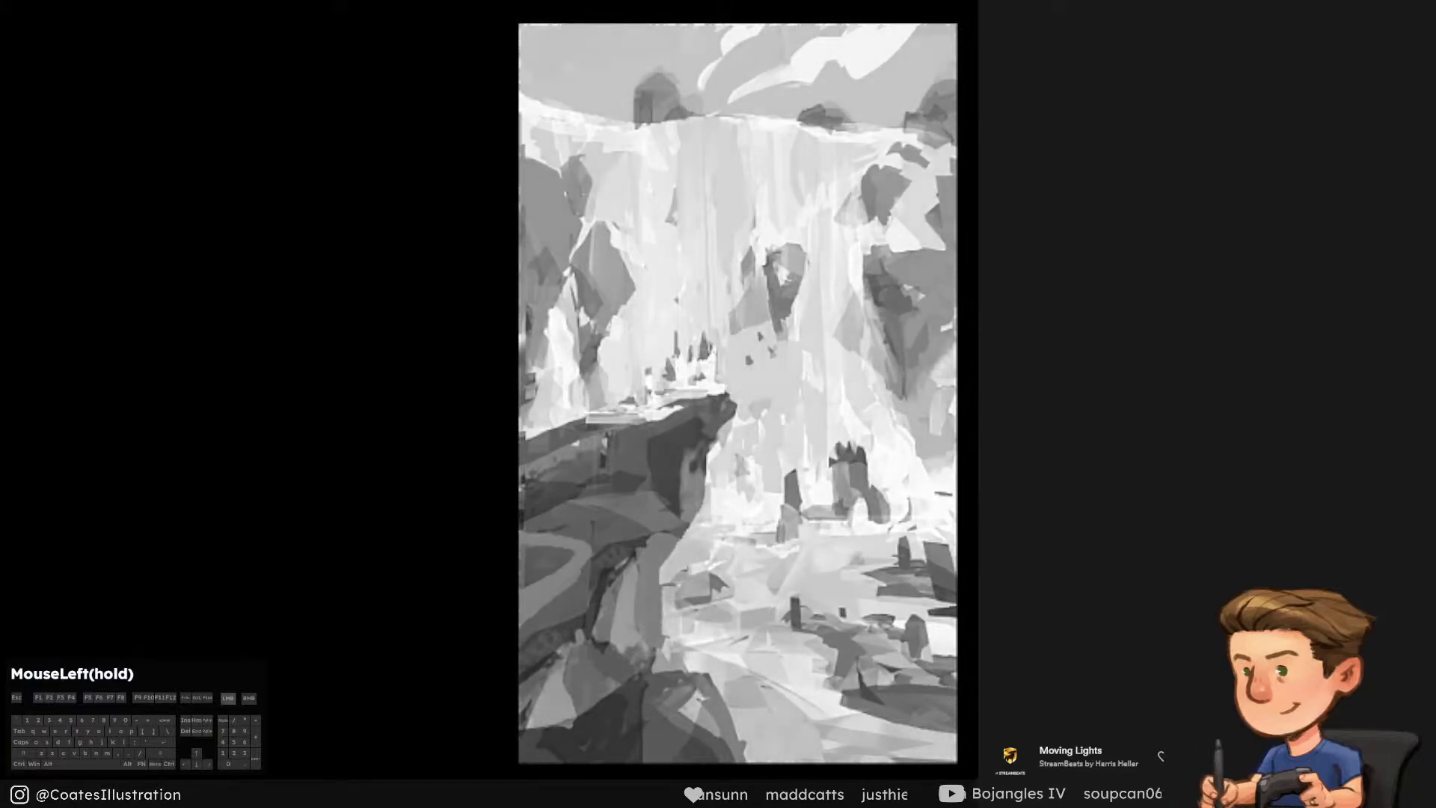
pyautogui.click(737, 448)
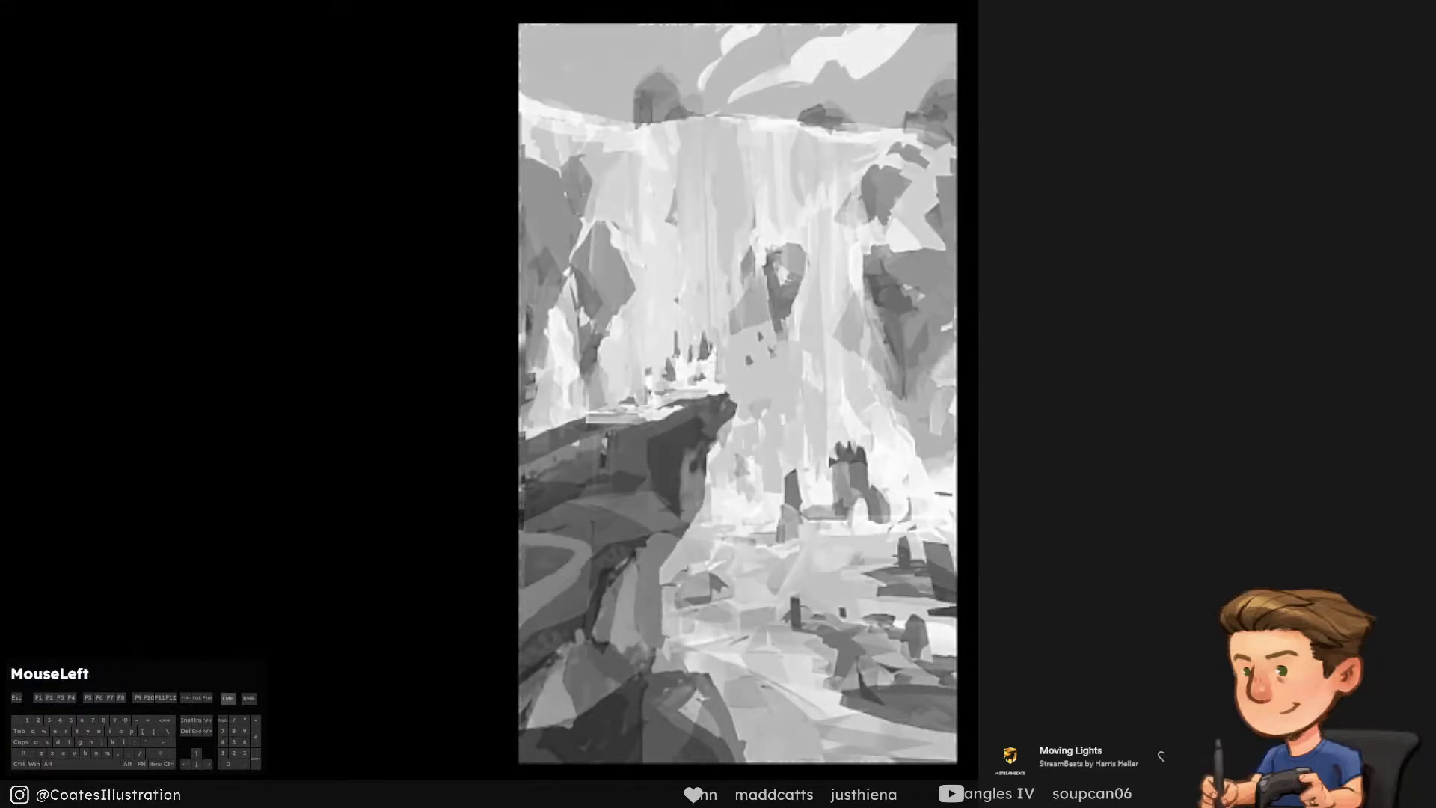
pyautogui.click(939, 374)
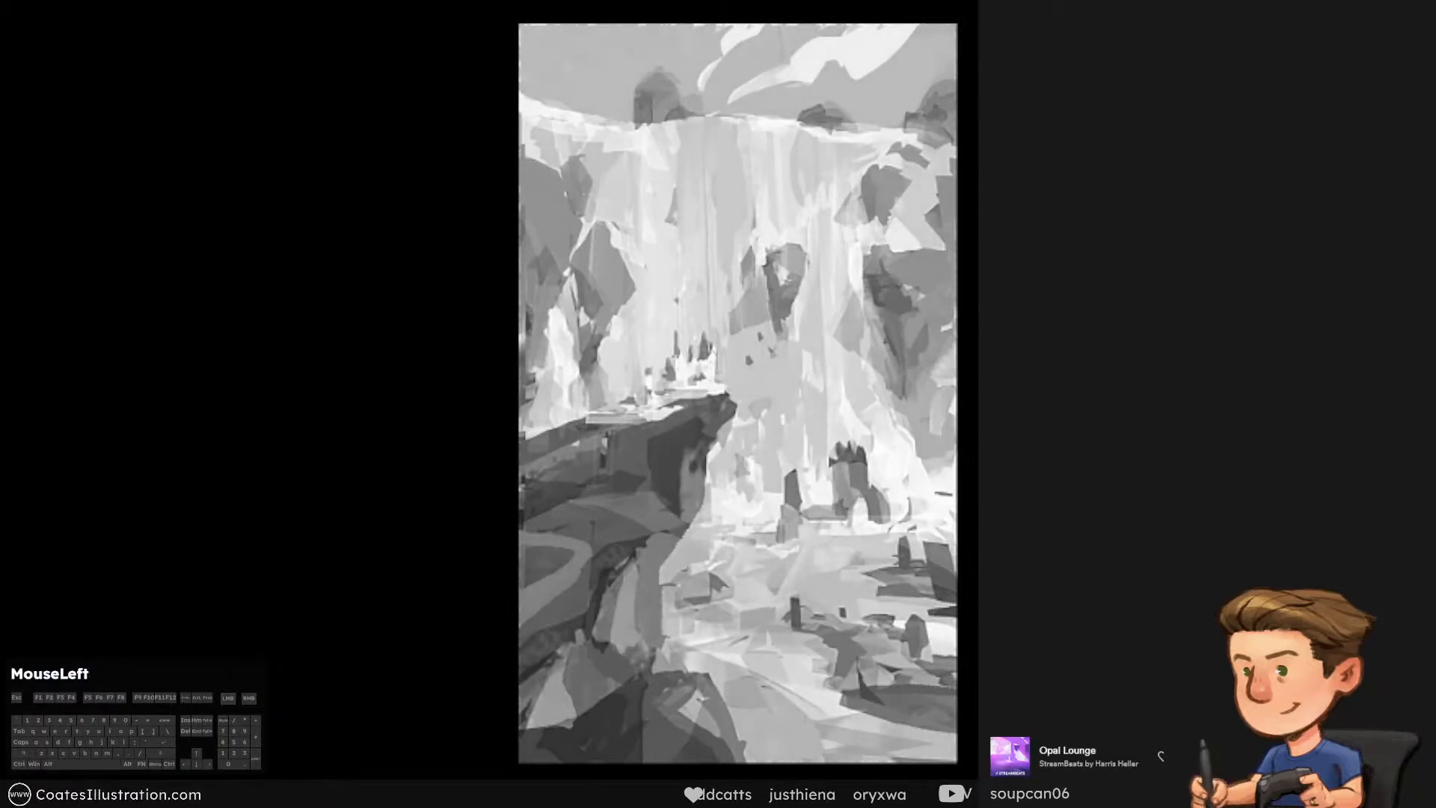
pyautogui.click(599, 267)
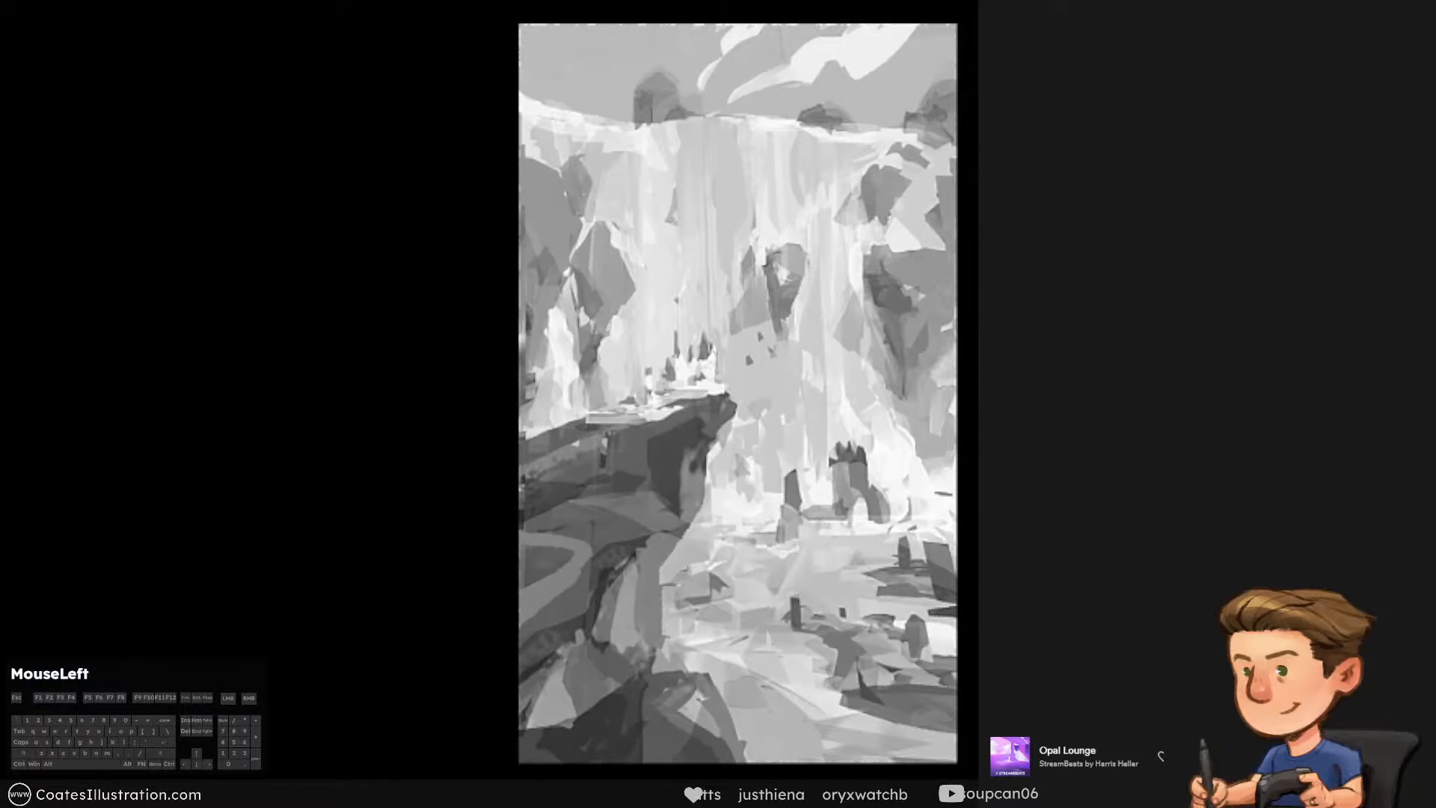
pyautogui.moveTo(652, 568); pyautogui.dragTo(534, 603)
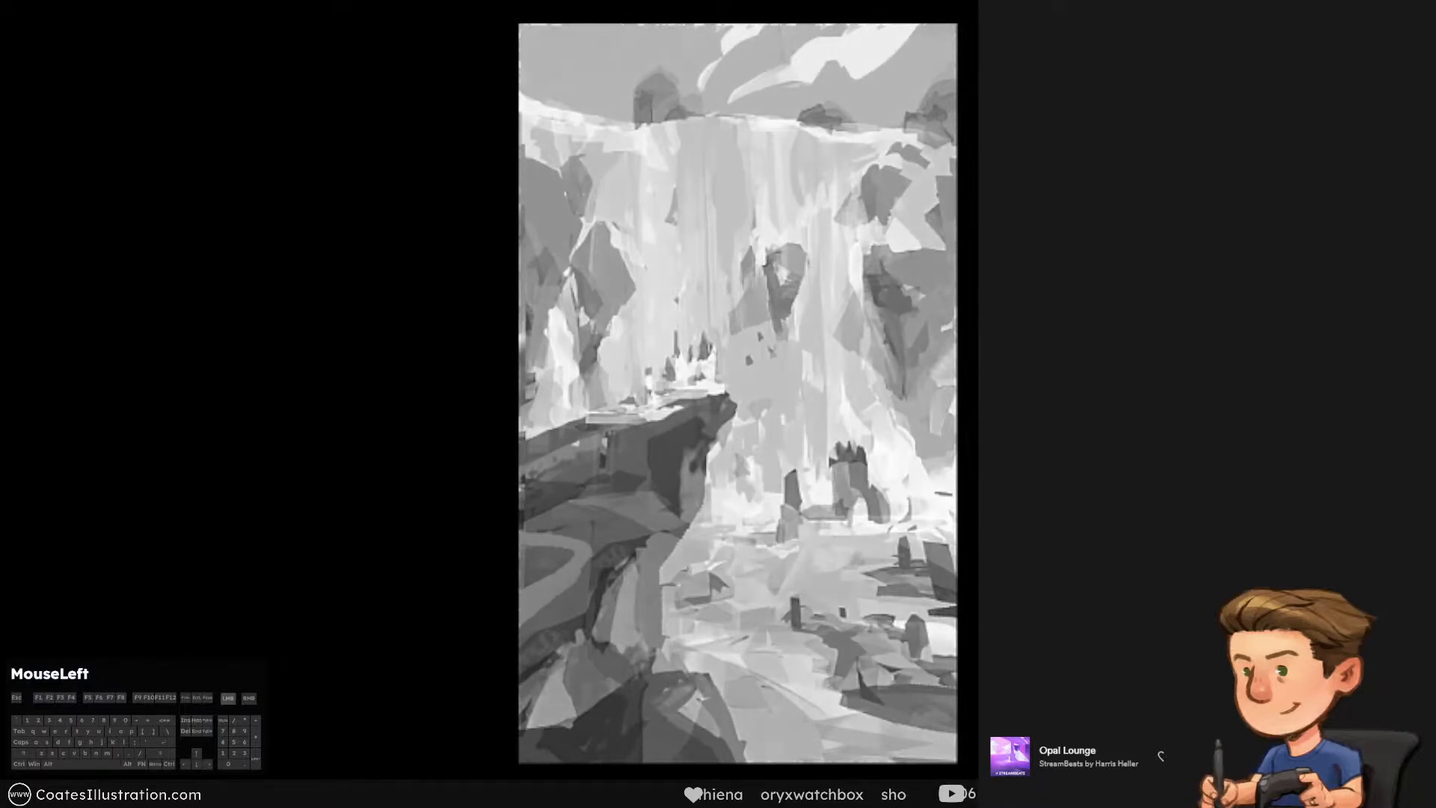
pyautogui.hotkey('ctrl', 'y')
# Toggle the latest changes off and on to compare the full-colour painting, keep them shown, and save the file
pyautogui.click(1047, 449)
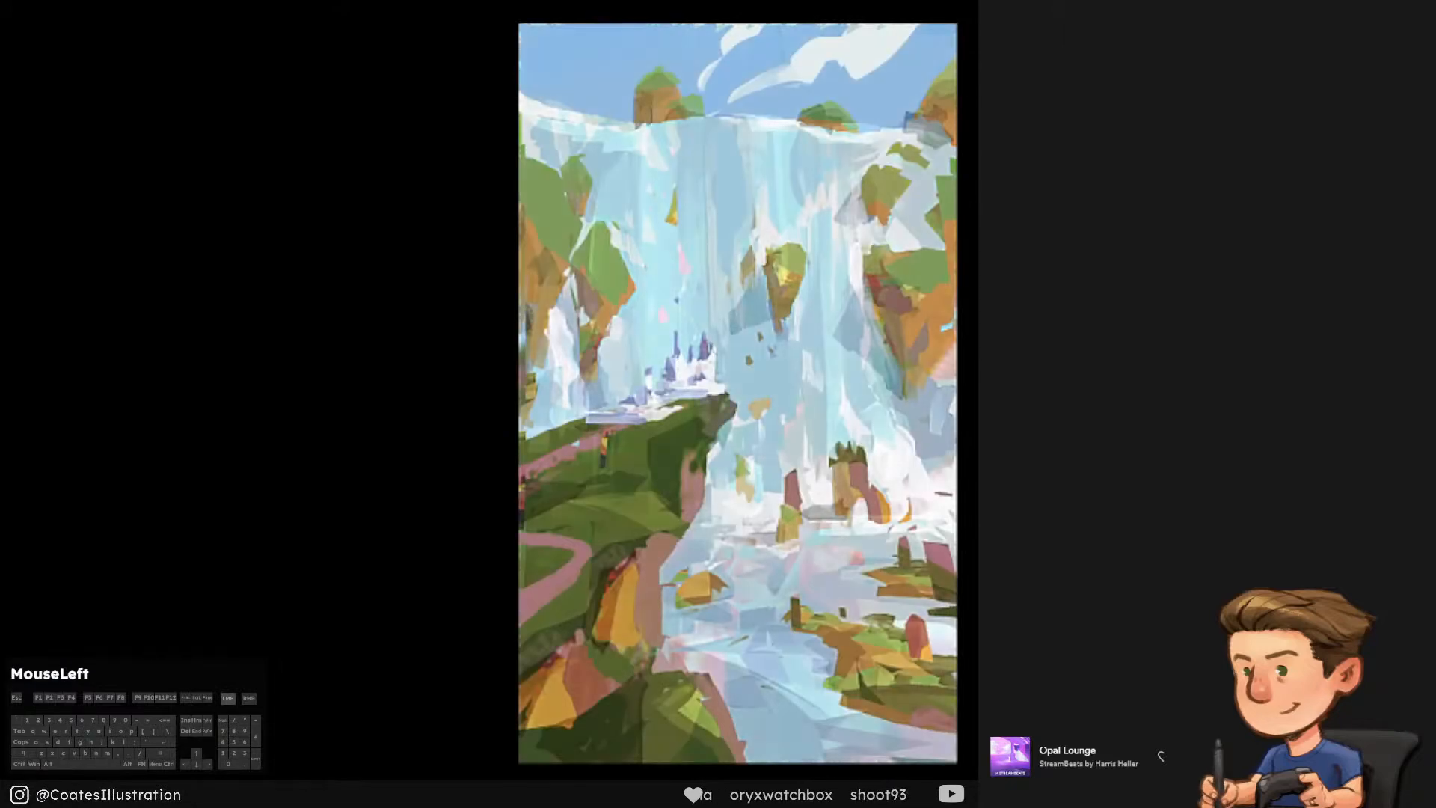
pyautogui.click(1047, 449)
pyautogui.click(1047, 449)
pyautogui.click(1047, 448)
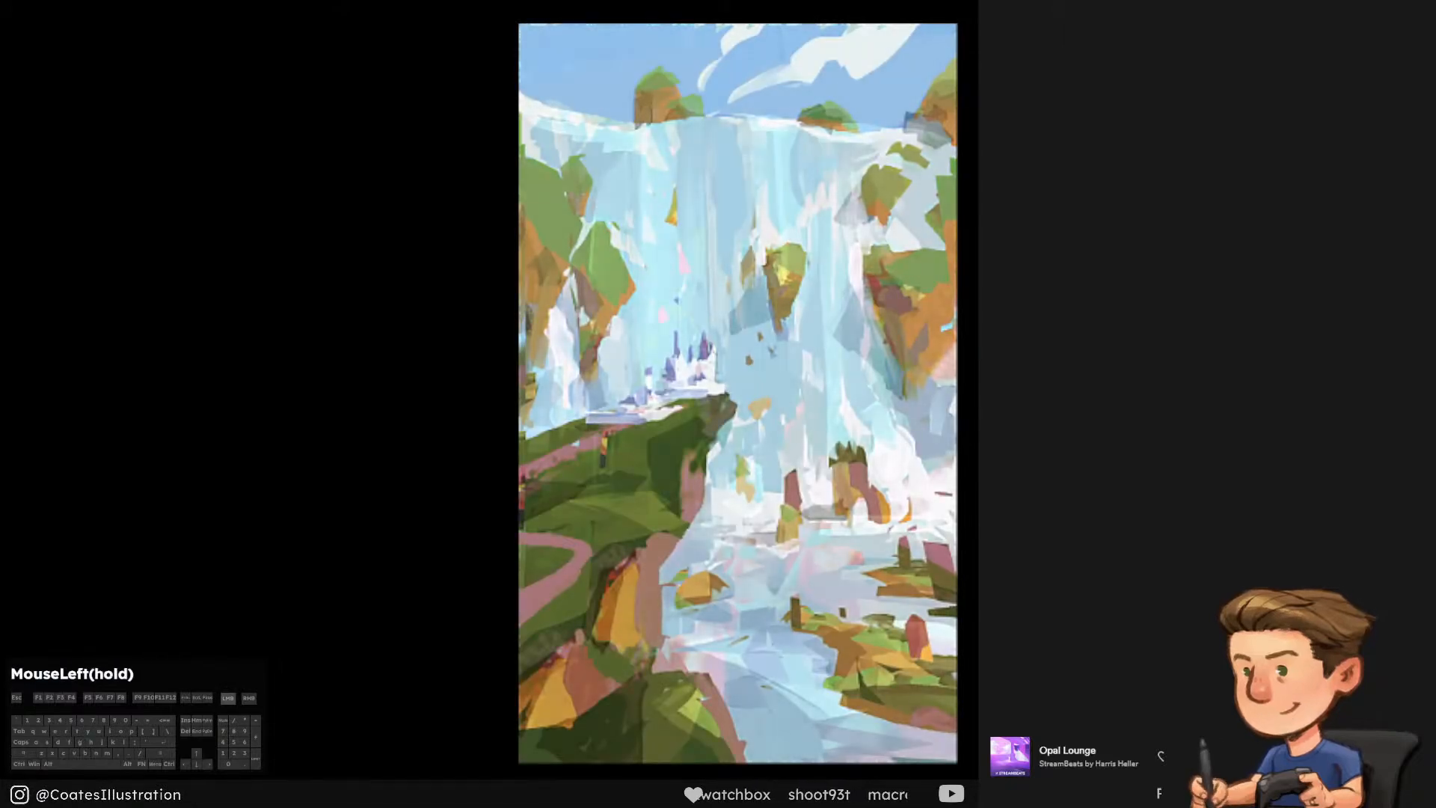
pyautogui.hotkey('ctrl', 's')
pyautogui.click(737, 393)
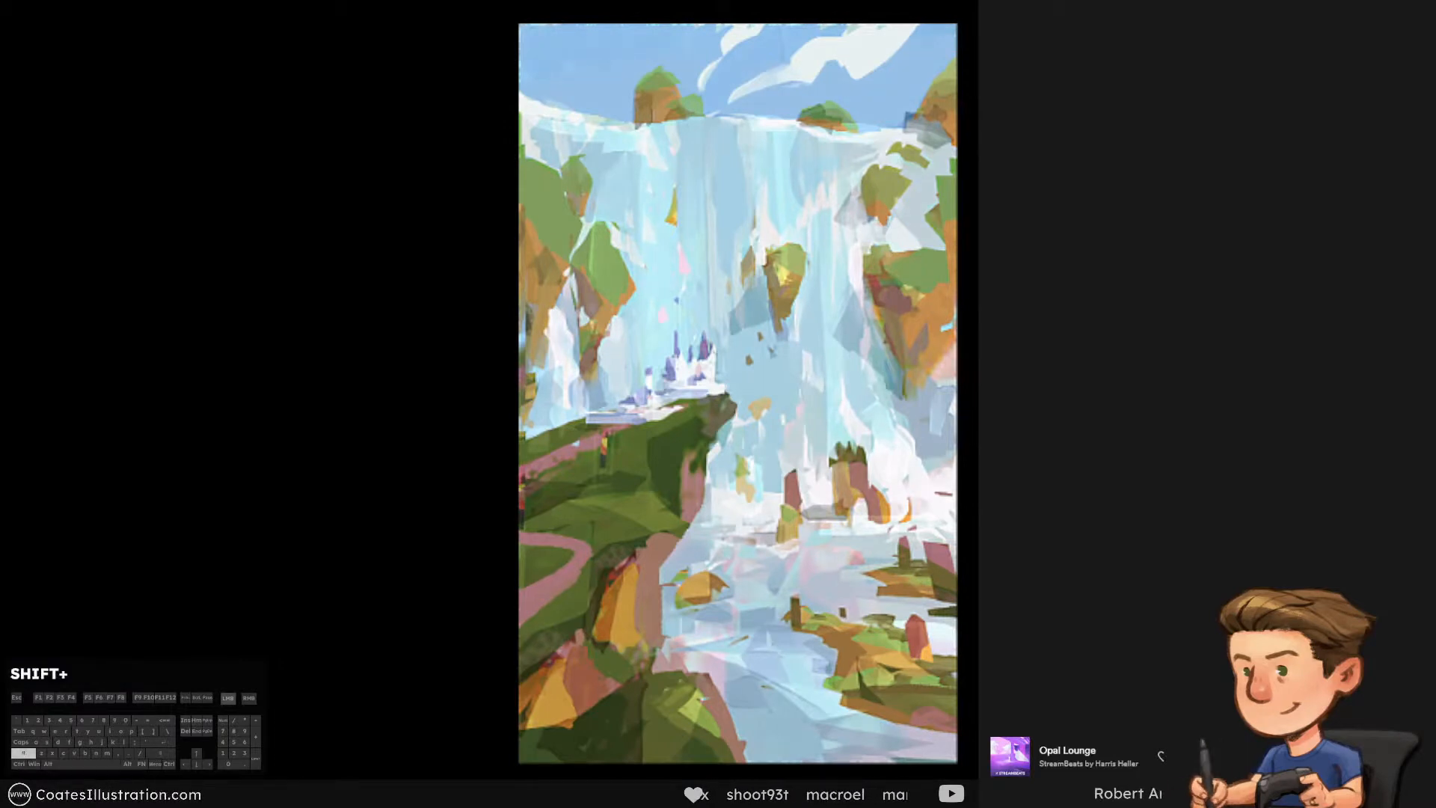
# Add a darkening adjustment with an inverted mask, reveal it with gradients from the painting's bottom, side and top edges, and save
pyautogui.hotkey('shift', 'v')
pyautogui.press('g')
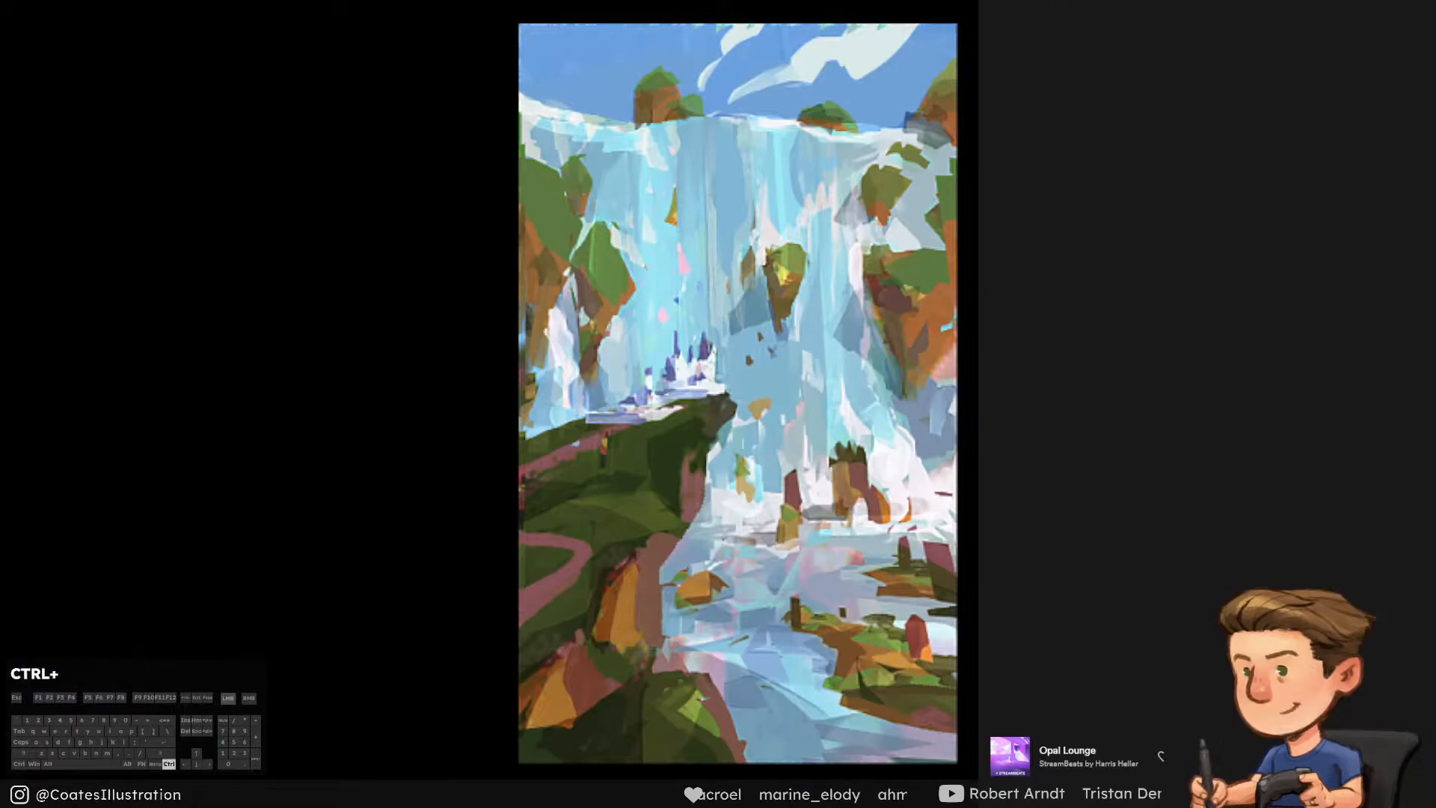
pyautogui.hotkey('ctrl', 'i')
pyautogui.press('d')
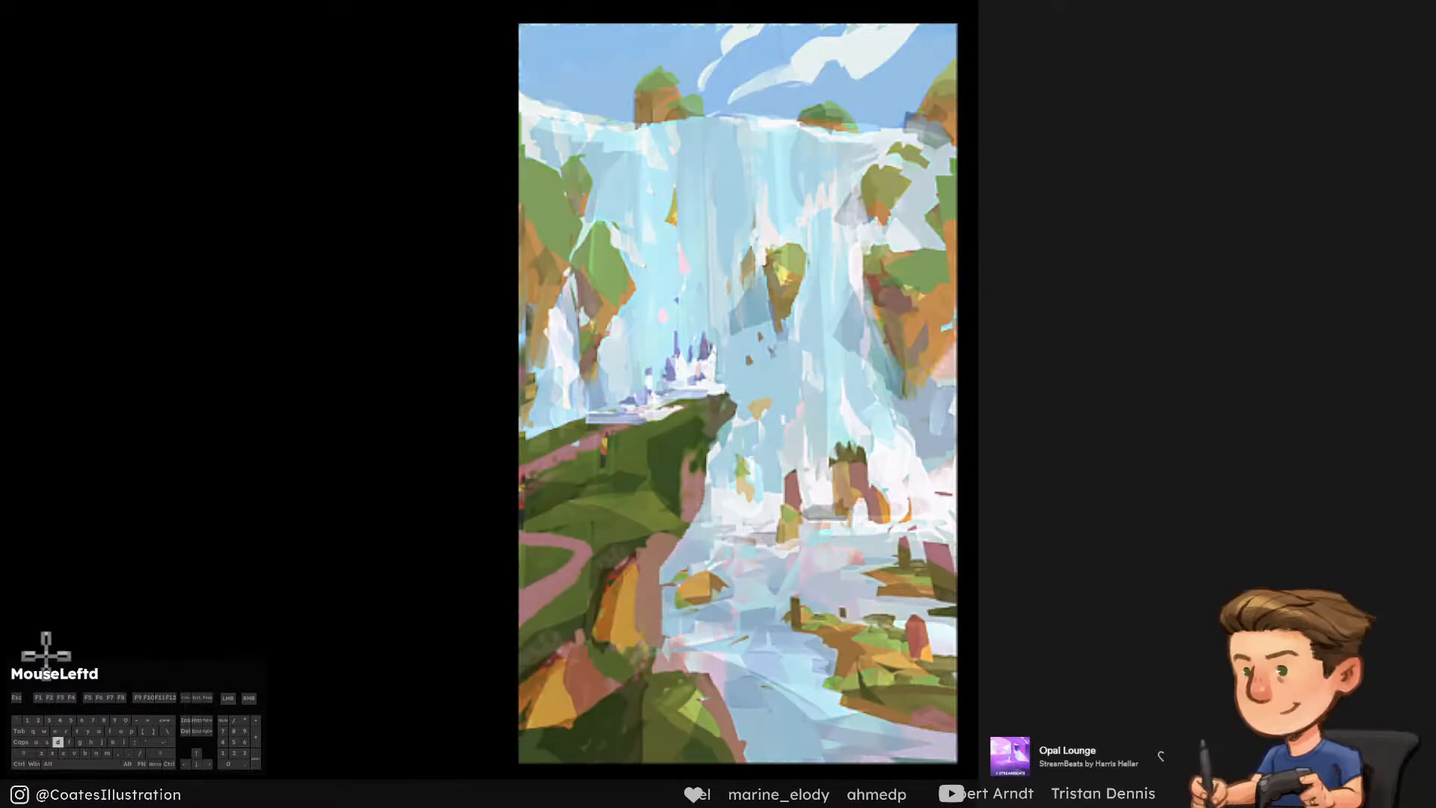
pyautogui.moveTo(709, 806)
pyautogui.mouseDown()
pyautogui.moveTo(688, 540)
pyautogui.moveTo(708, 486)
pyautogui.mouseUp()
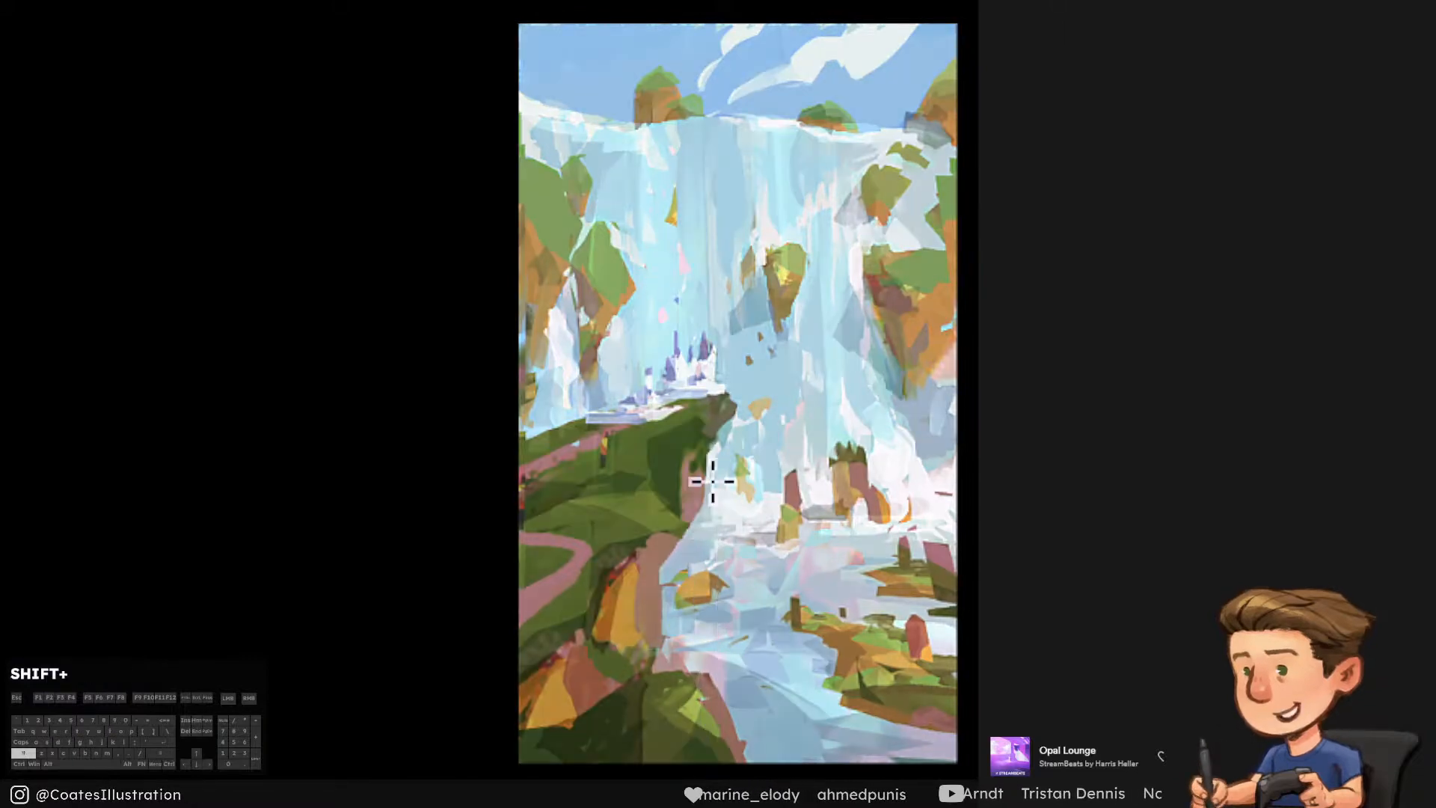
pyautogui.moveTo(1301, 680)
pyautogui.mouseDown()
pyautogui.moveTo(919, 532)
pyautogui.moveTo(851, 480)
pyautogui.mouseUp()
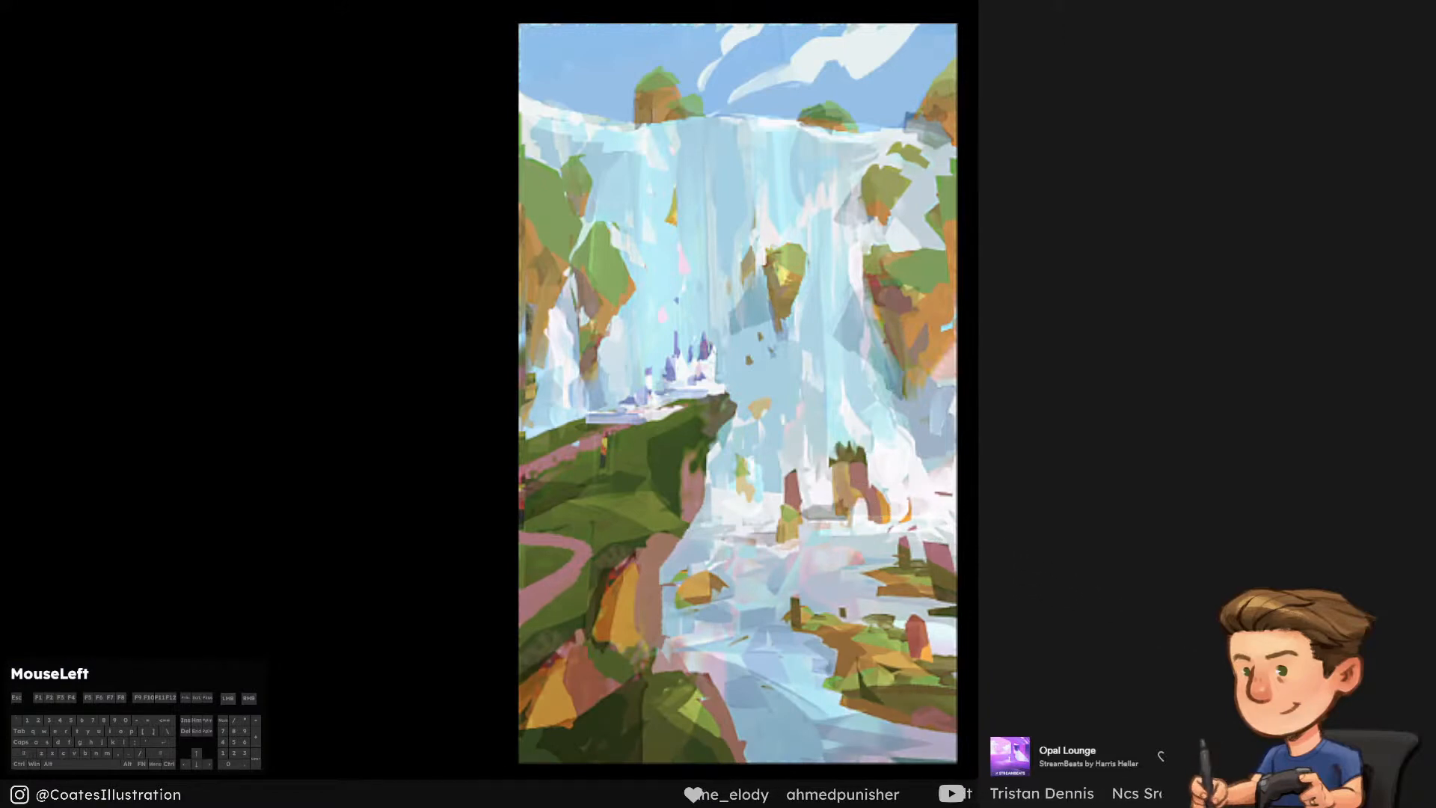
pyautogui.moveTo(97, 805); pyautogui.dragTo(658, 397)
pyautogui.moveTo(771, 2); pyautogui.dragTo(766, 112)
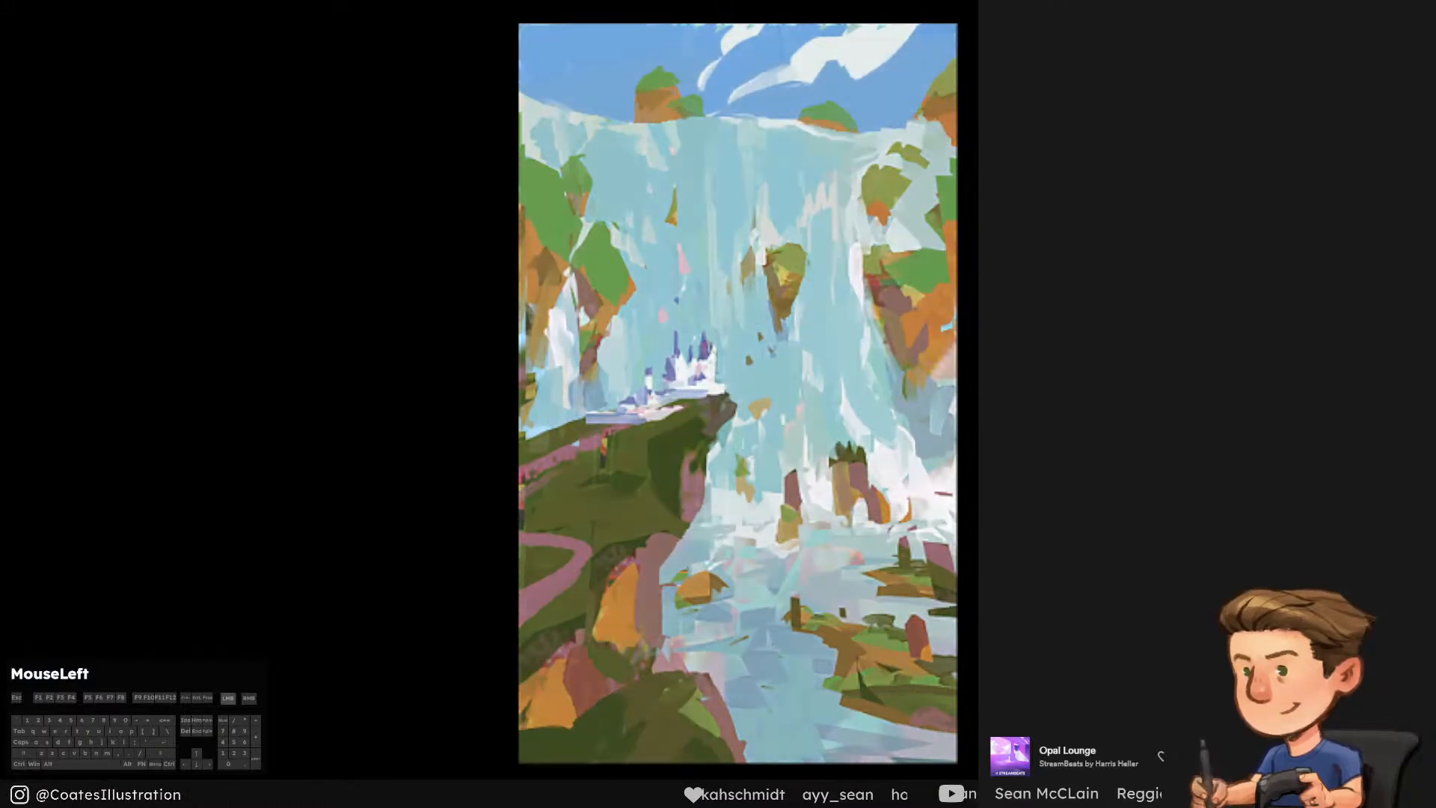
pyautogui.hotkey('ctrl', 's')
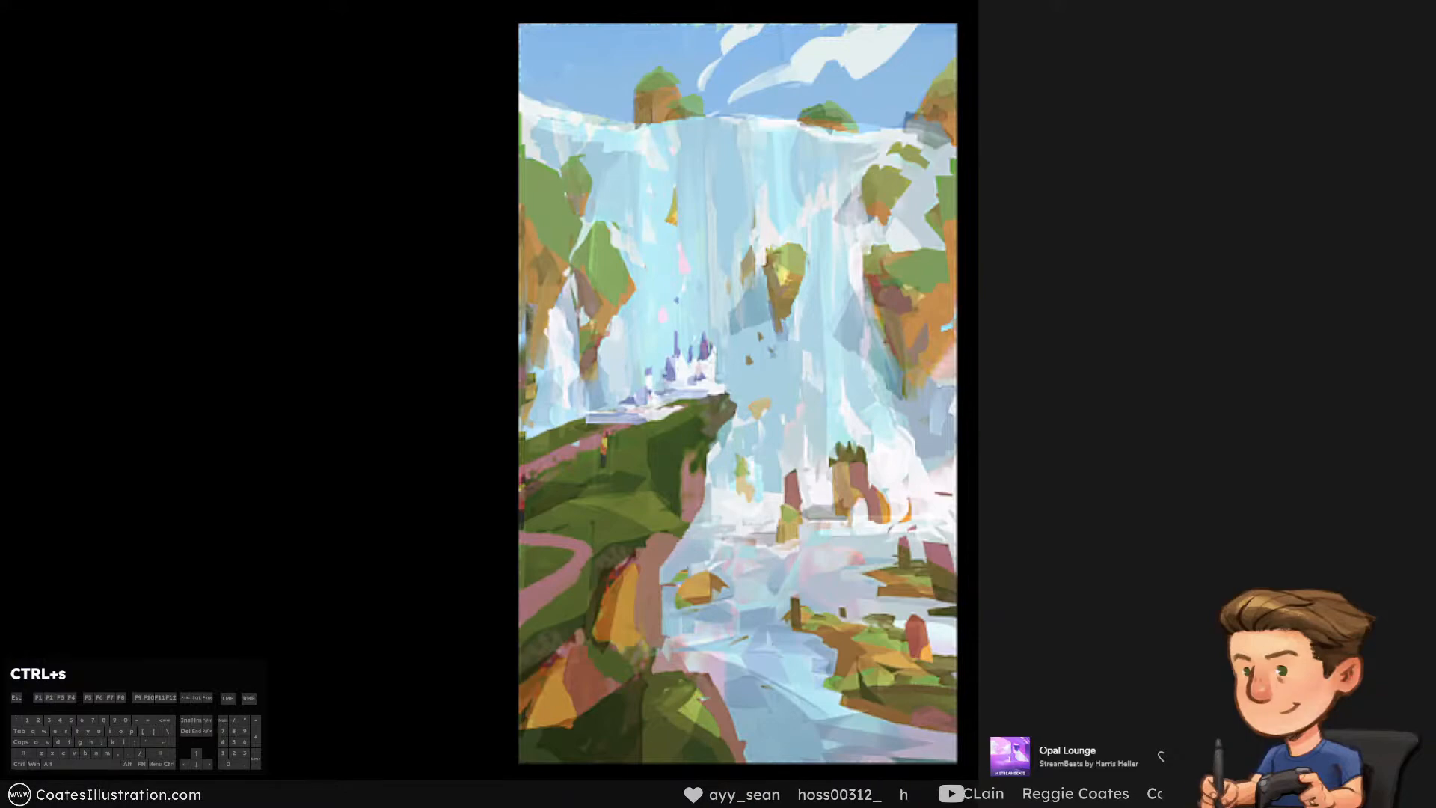
# Examine the waterfall painting at thumbnail size, close up around the castle and cliff, and as a whole
pyautogui.press('alt')
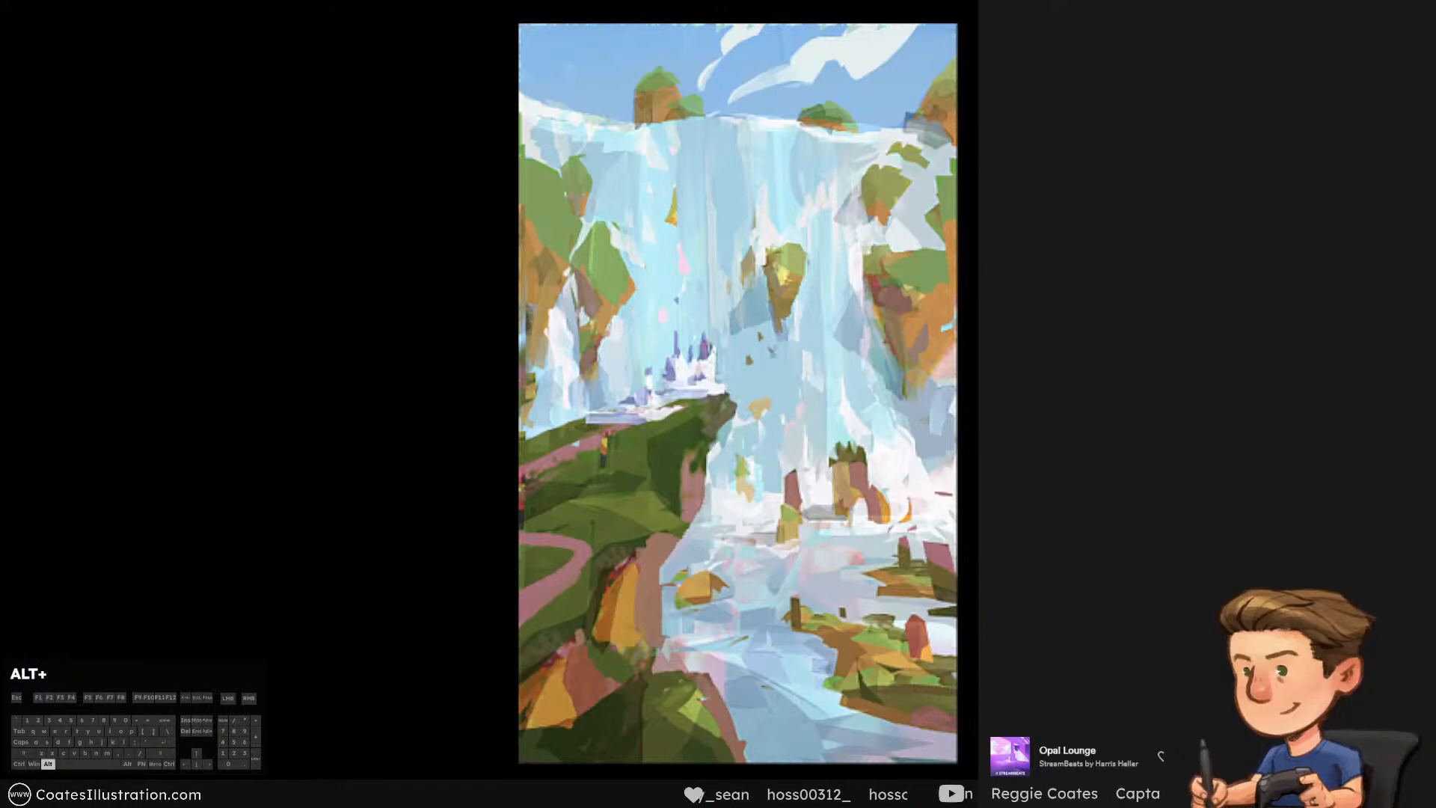
pyautogui.hotkey('ctrl', '-')
pyautogui.hotkey('ctrl', '-')
pyautogui.hotkey('ctrl', '-')
pyautogui.press('KP_2')
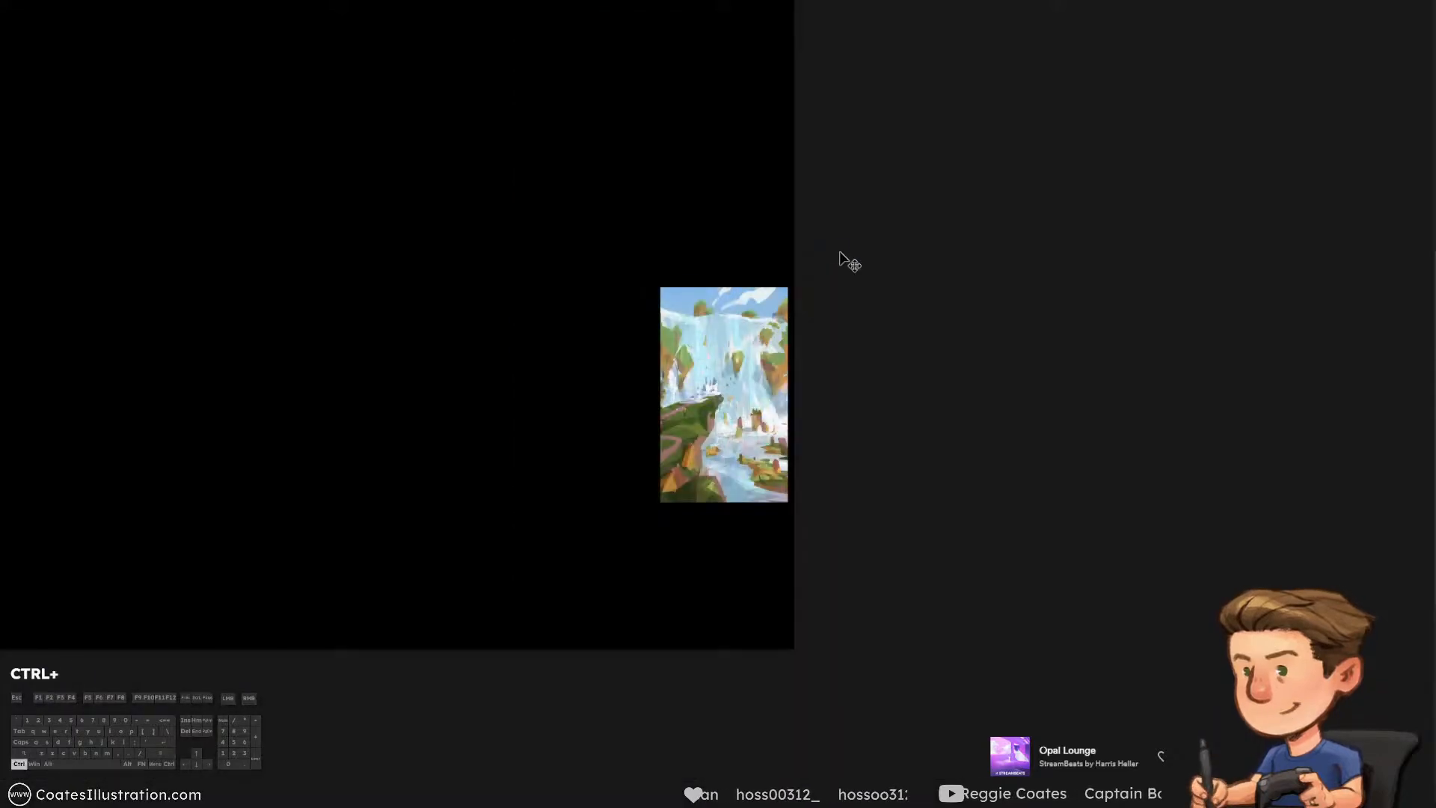
pyautogui.hotkey('ctrl', '+')
pyautogui.hotkey('ctrl', '+')
pyautogui.hotkey('ctrl', '+')
pyautogui.hotkey('ctrl', '+')
pyautogui.hotkey('ctrl', '+')
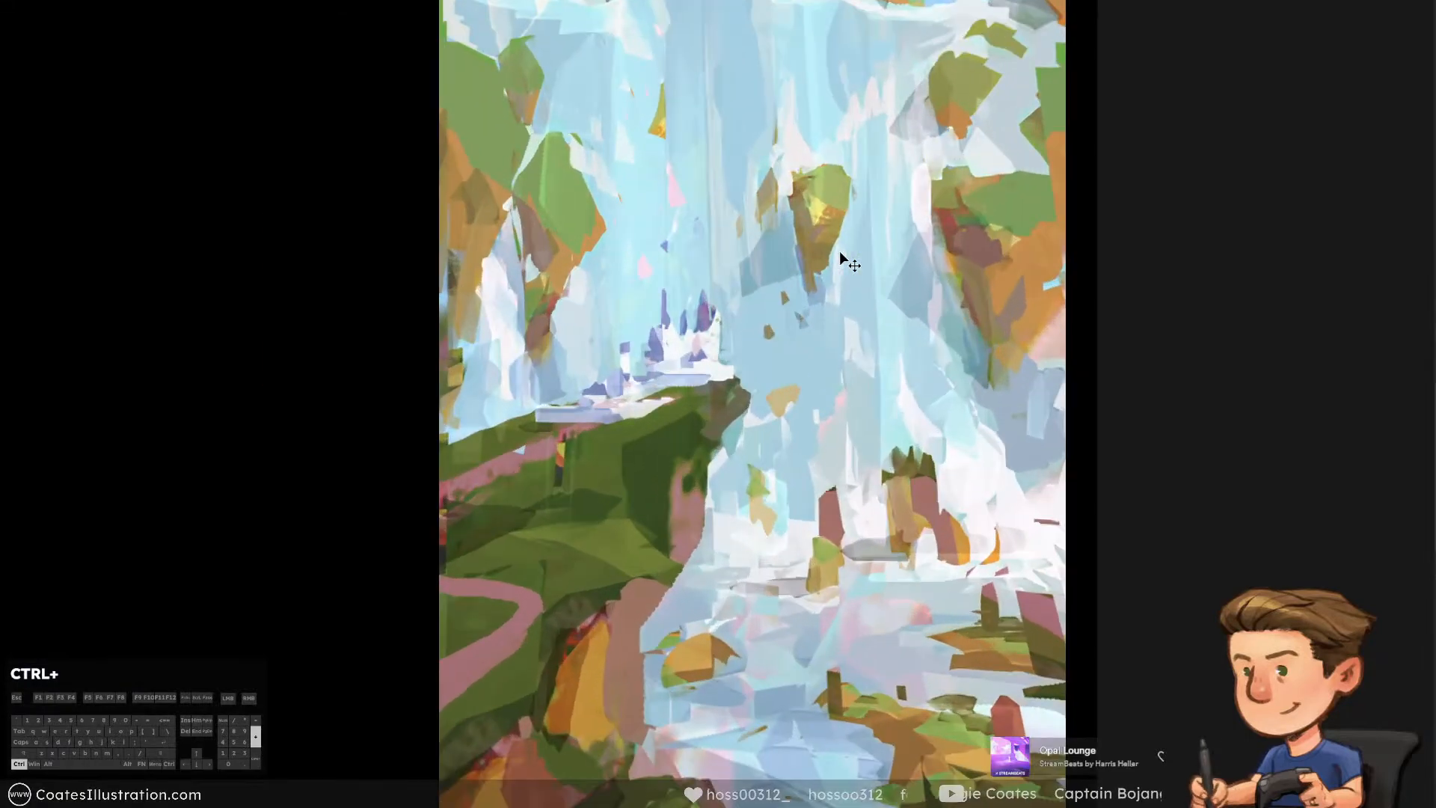
pyautogui.hotkey('ctrl', '-')
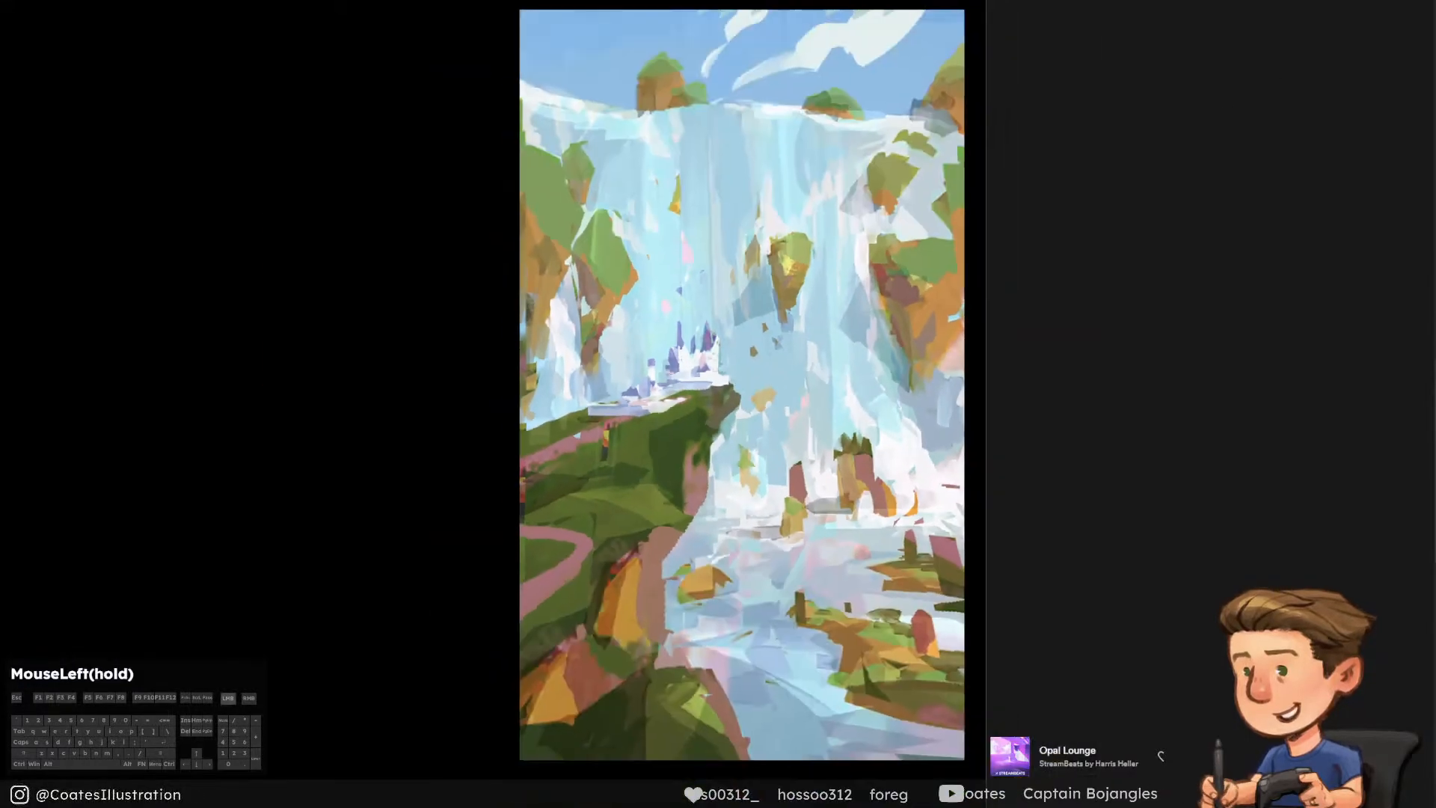
pyautogui.moveTo(726, 95); pyautogui.dragTo(730, 109)
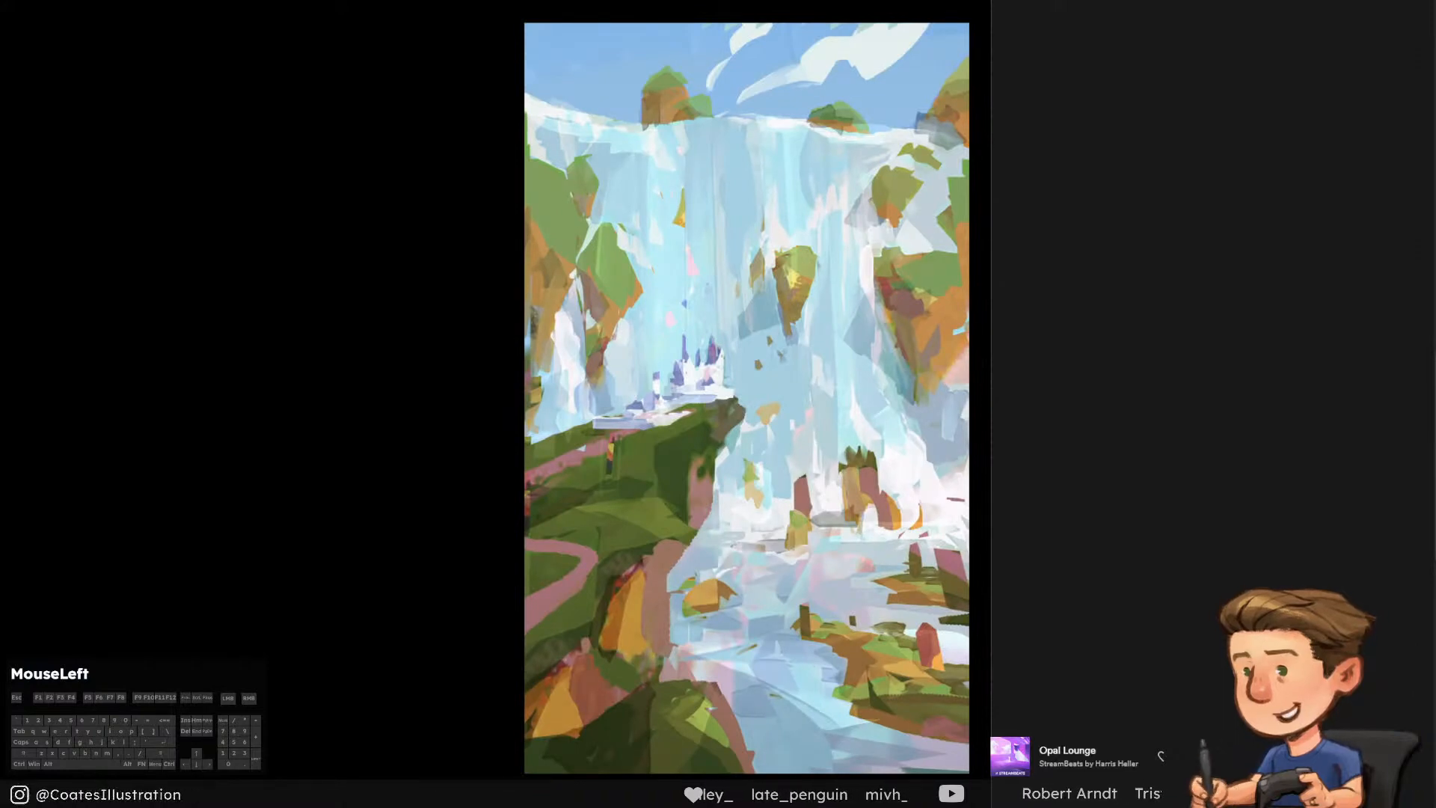
# Compare the waterfall painting with the cottage painting and the full sheet of studies, hide the other studies again, and save
pyautogui.hotkey('ctrl', '-')
pyautogui.moveTo(866, 391); pyautogui.dragTo(1036, 392)
pyautogui.click(1375, 473)
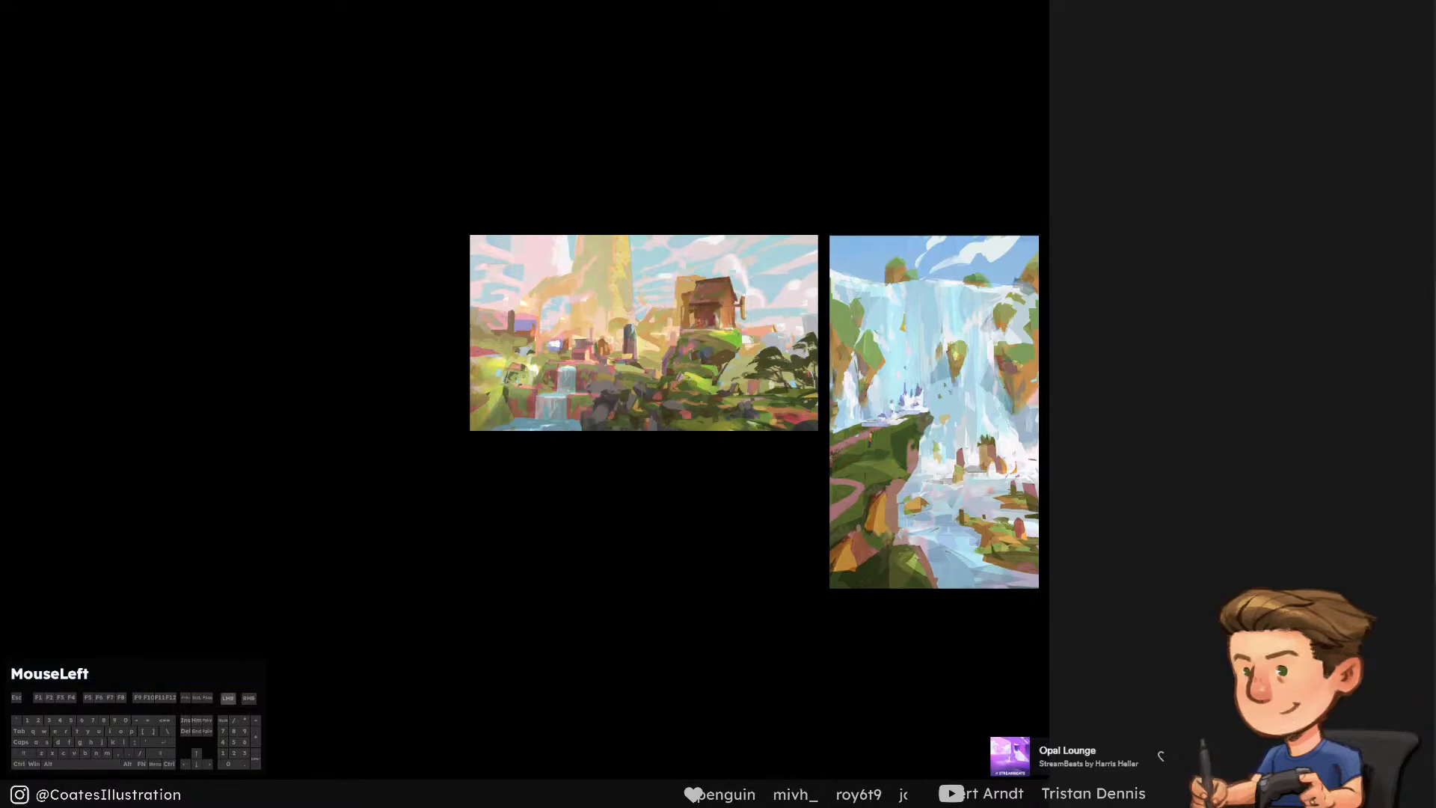
pyautogui.moveTo(685, 344)
pyautogui.mouseDown()
pyautogui.moveTo(971, 399)
pyautogui.moveTo(1174, 370)
pyautogui.moveTo(1277, 528)
pyautogui.moveTo(1039, 644)
pyautogui.moveTo(794, 300)
pyautogui.moveTo(664, 301)
pyautogui.mouseUp()
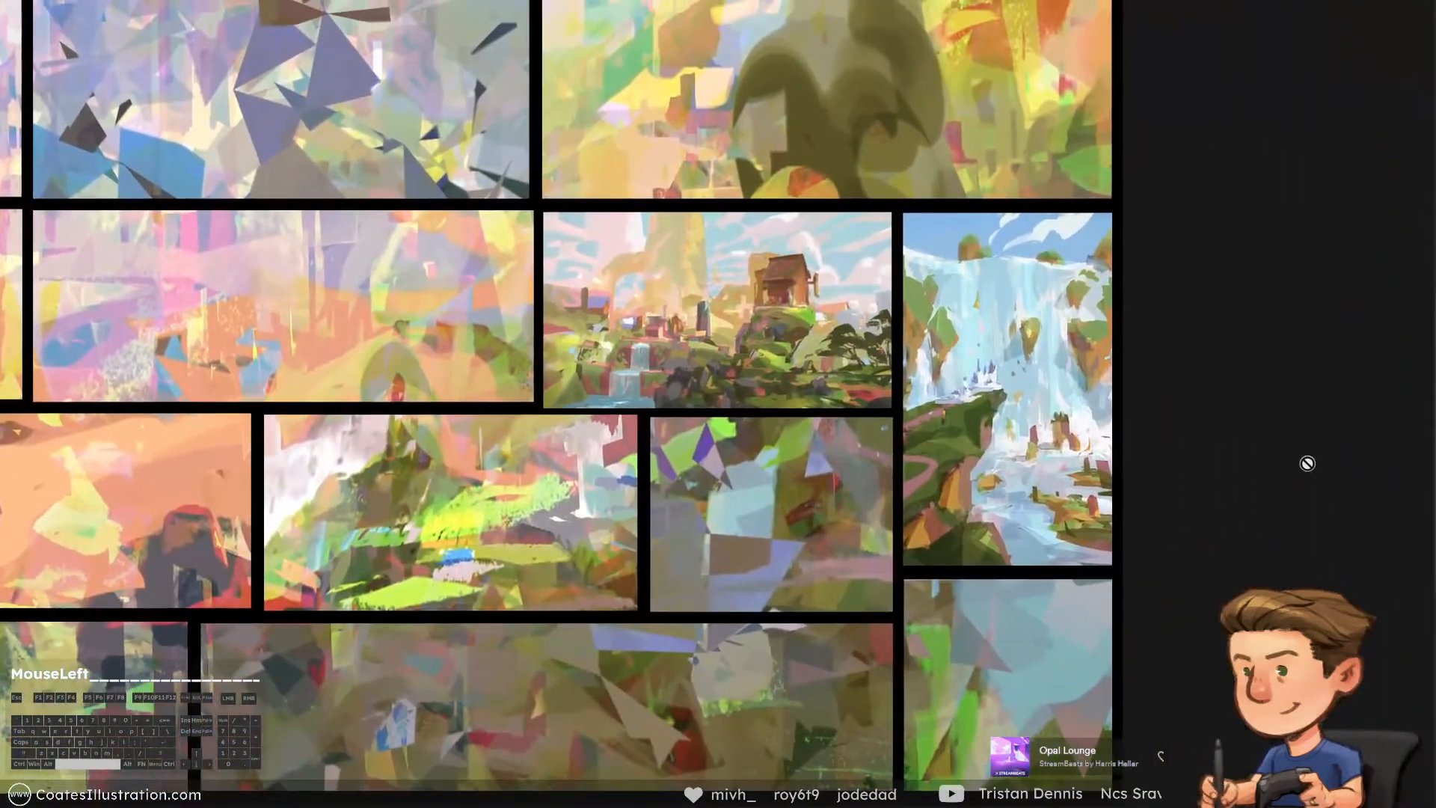
pyautogui.click(1300, 463)
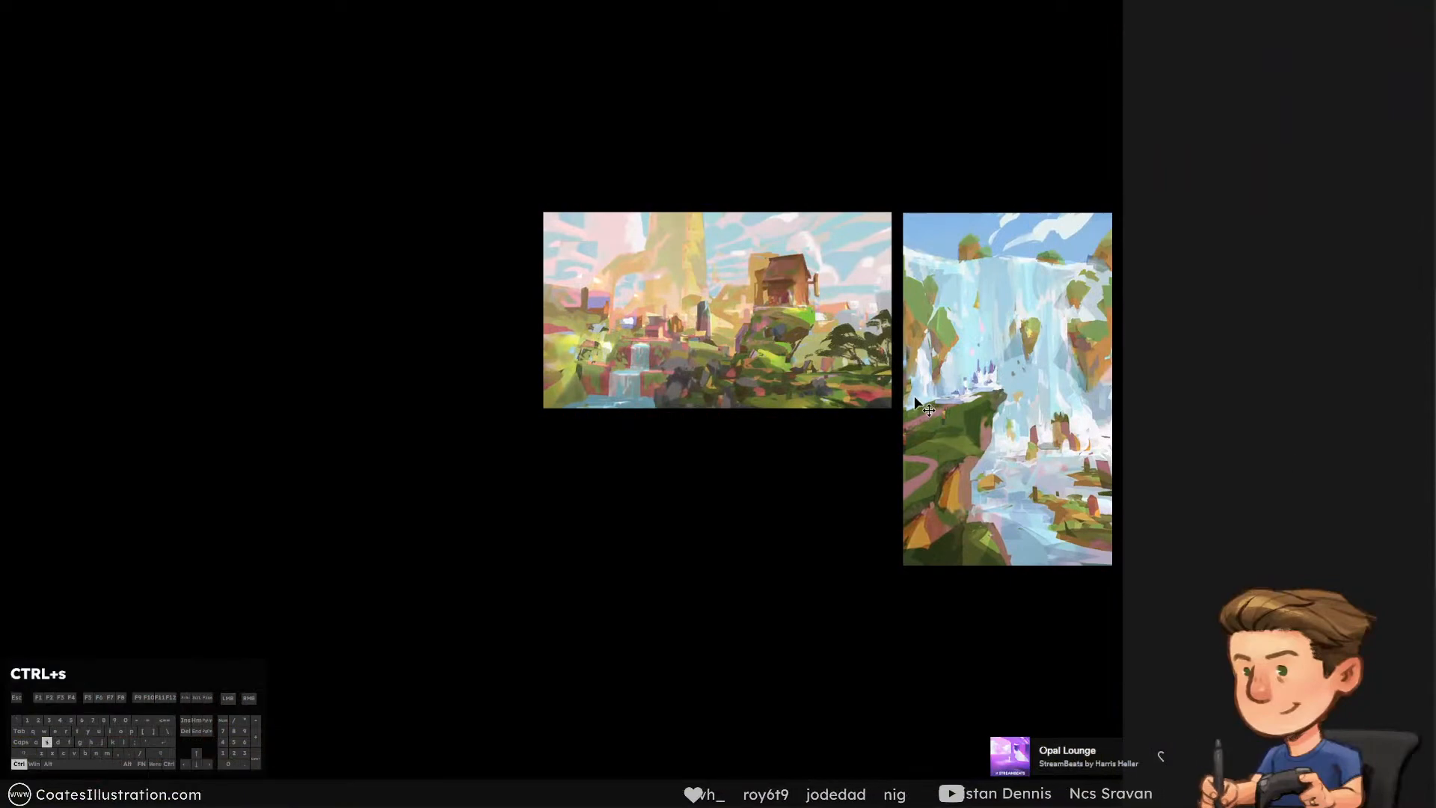
pyautogui.moveTo(948, 332)
pyautogui.mouseDown()
pyautogui.moveTo(832, 350)
pyautogui.moveTo(831, 314)
pyautogui.mouseUp()
pyautogui.hotkey('ctrl', '+')
pyautogui.hotkey('ctrl', 's')
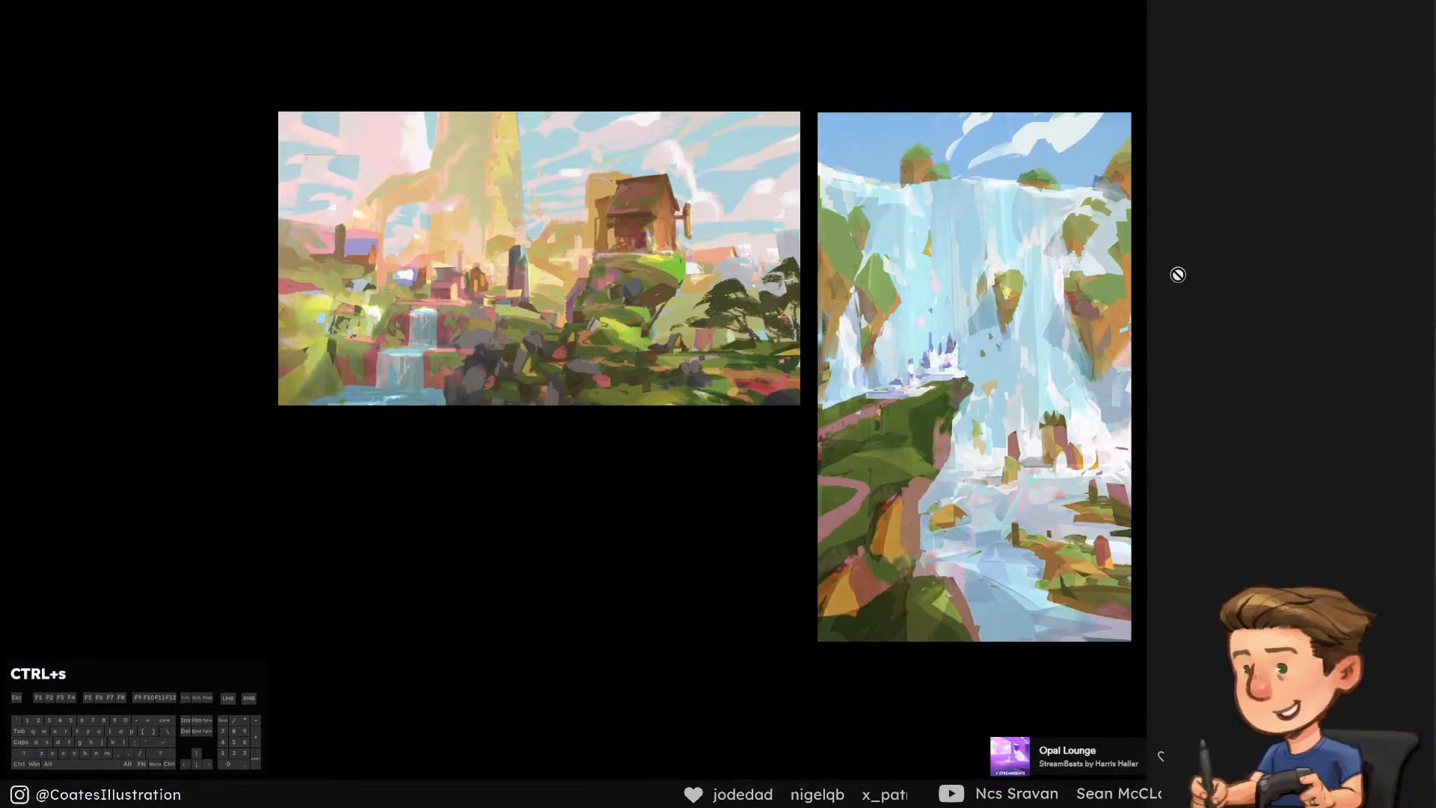